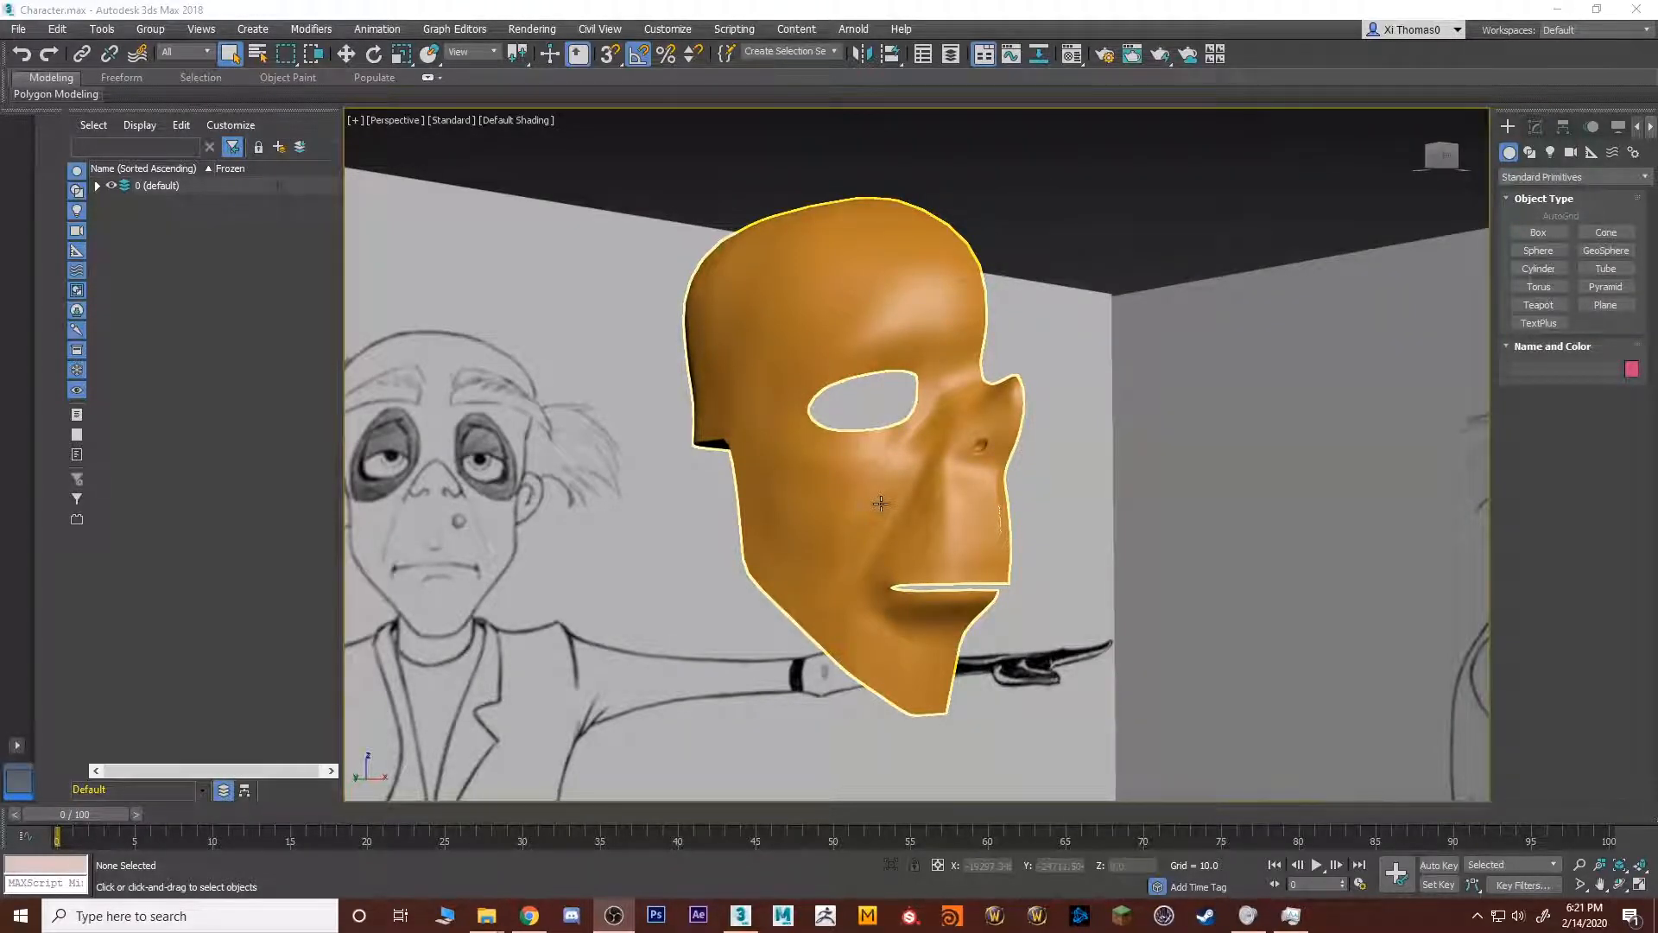
Select the orange face mesh, display its edges over the shading, and remove its TurboSmooth modifier.
mouse_move(1000, 465)
middle_mouse_down("alt")
mouse_move(635, 489)
mouse_move(721, 476)
middle_mouse_up("alt")
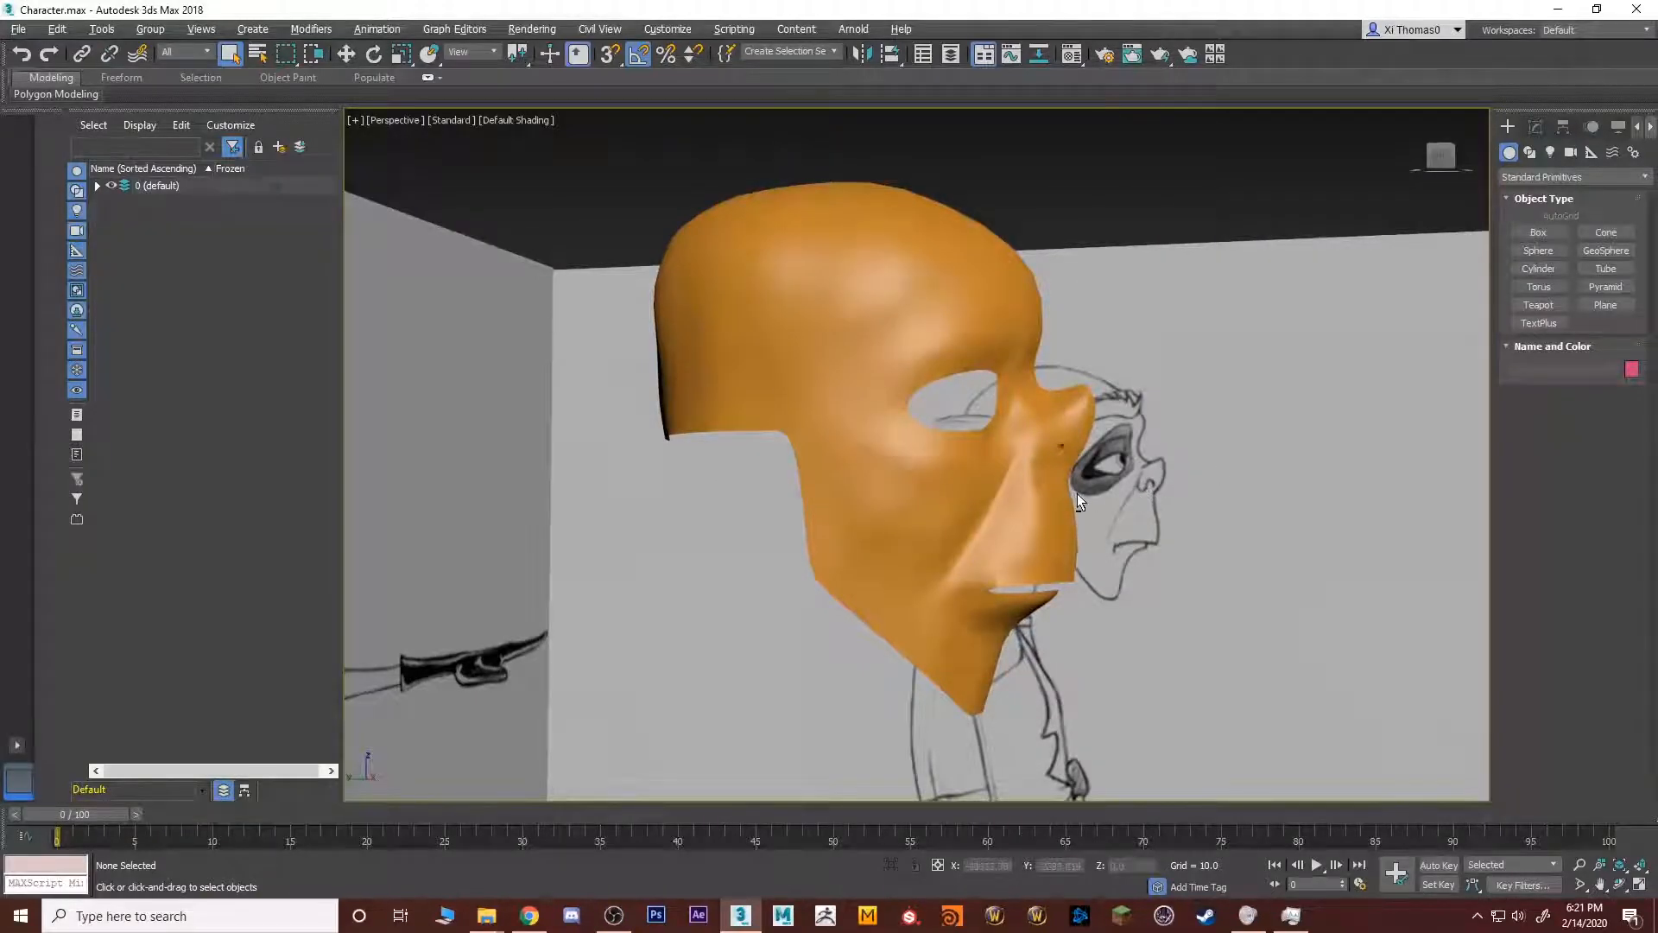
mouse_move(1076, 494)
middle_mouse_down("alt")
mouse_move(1091, 506)
mouse_move(1065, 417)
mouse_move(608, 480)
middle_mouse_up("alt")
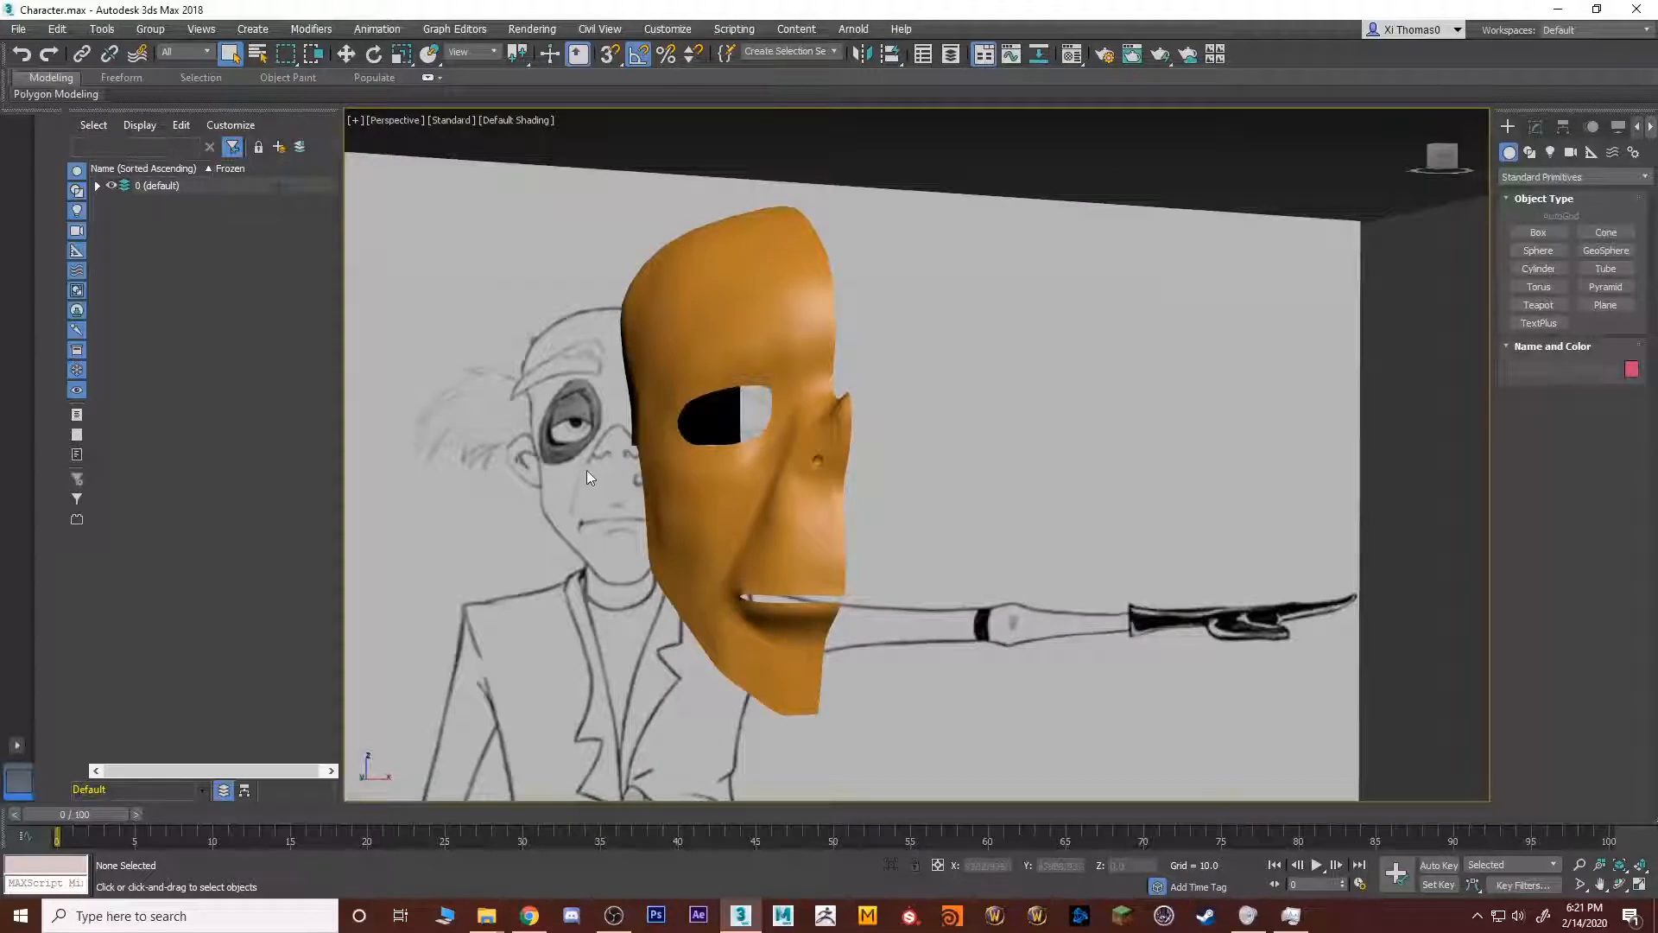
mouse_move(864, 463)
middle_mouse_down("alt")
mouse_move(786, 456)
mouse_move(758, 503)
mouse_move(786, 493)
middle_mouse_up("alt")
left_click(787, 493)
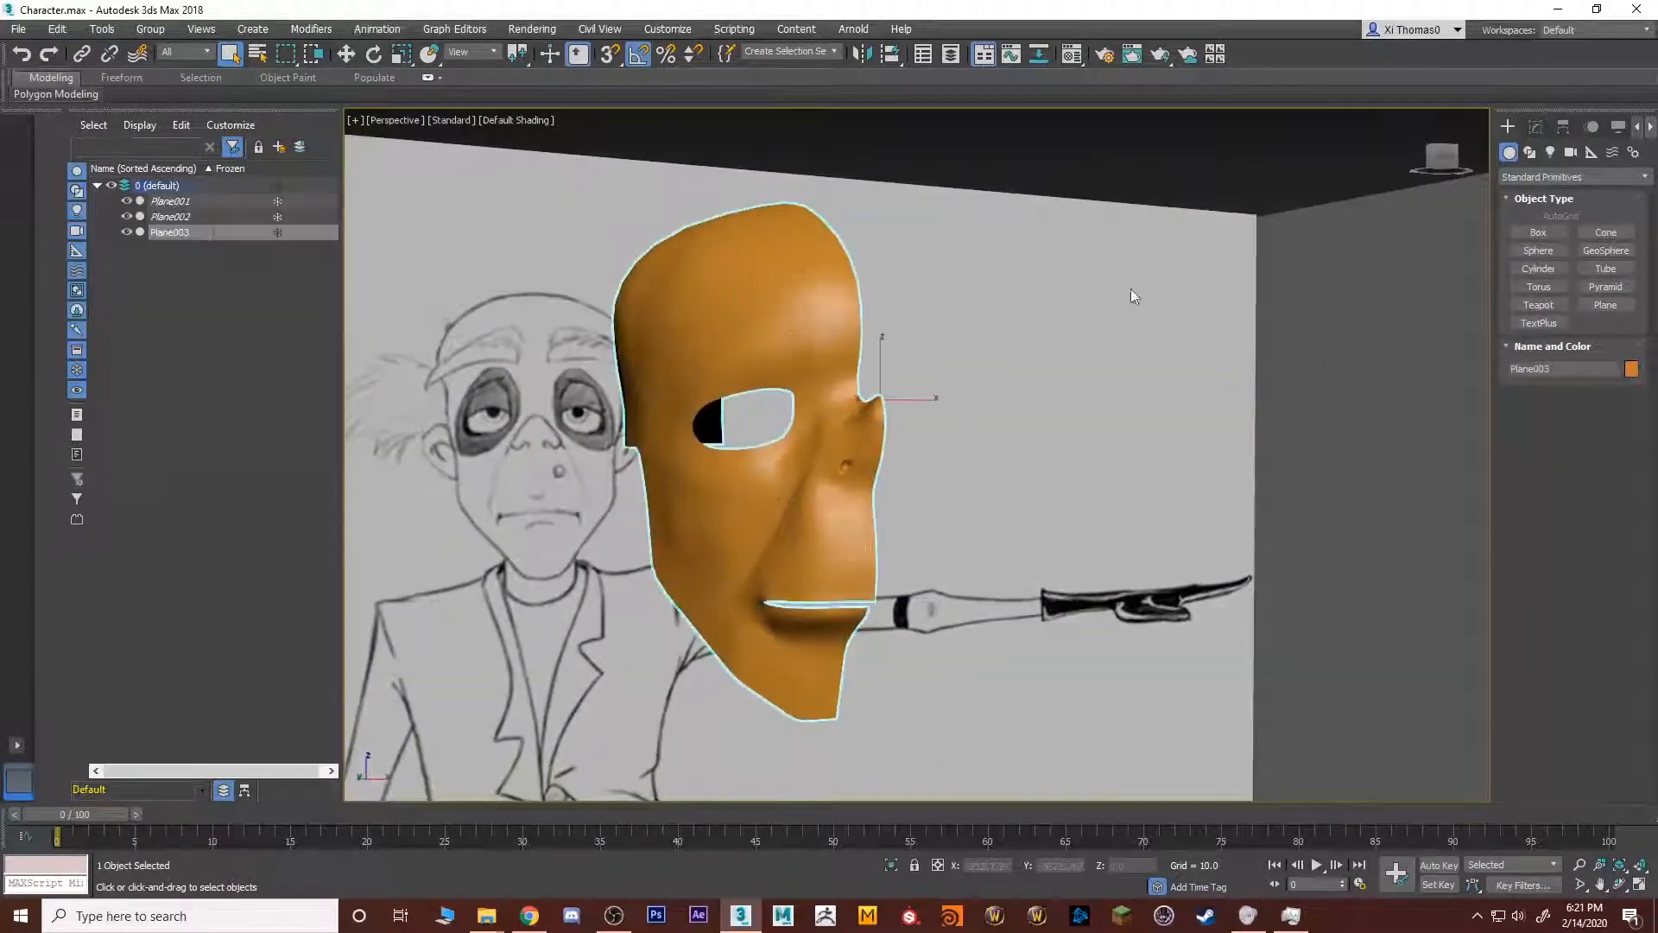
key("F3")
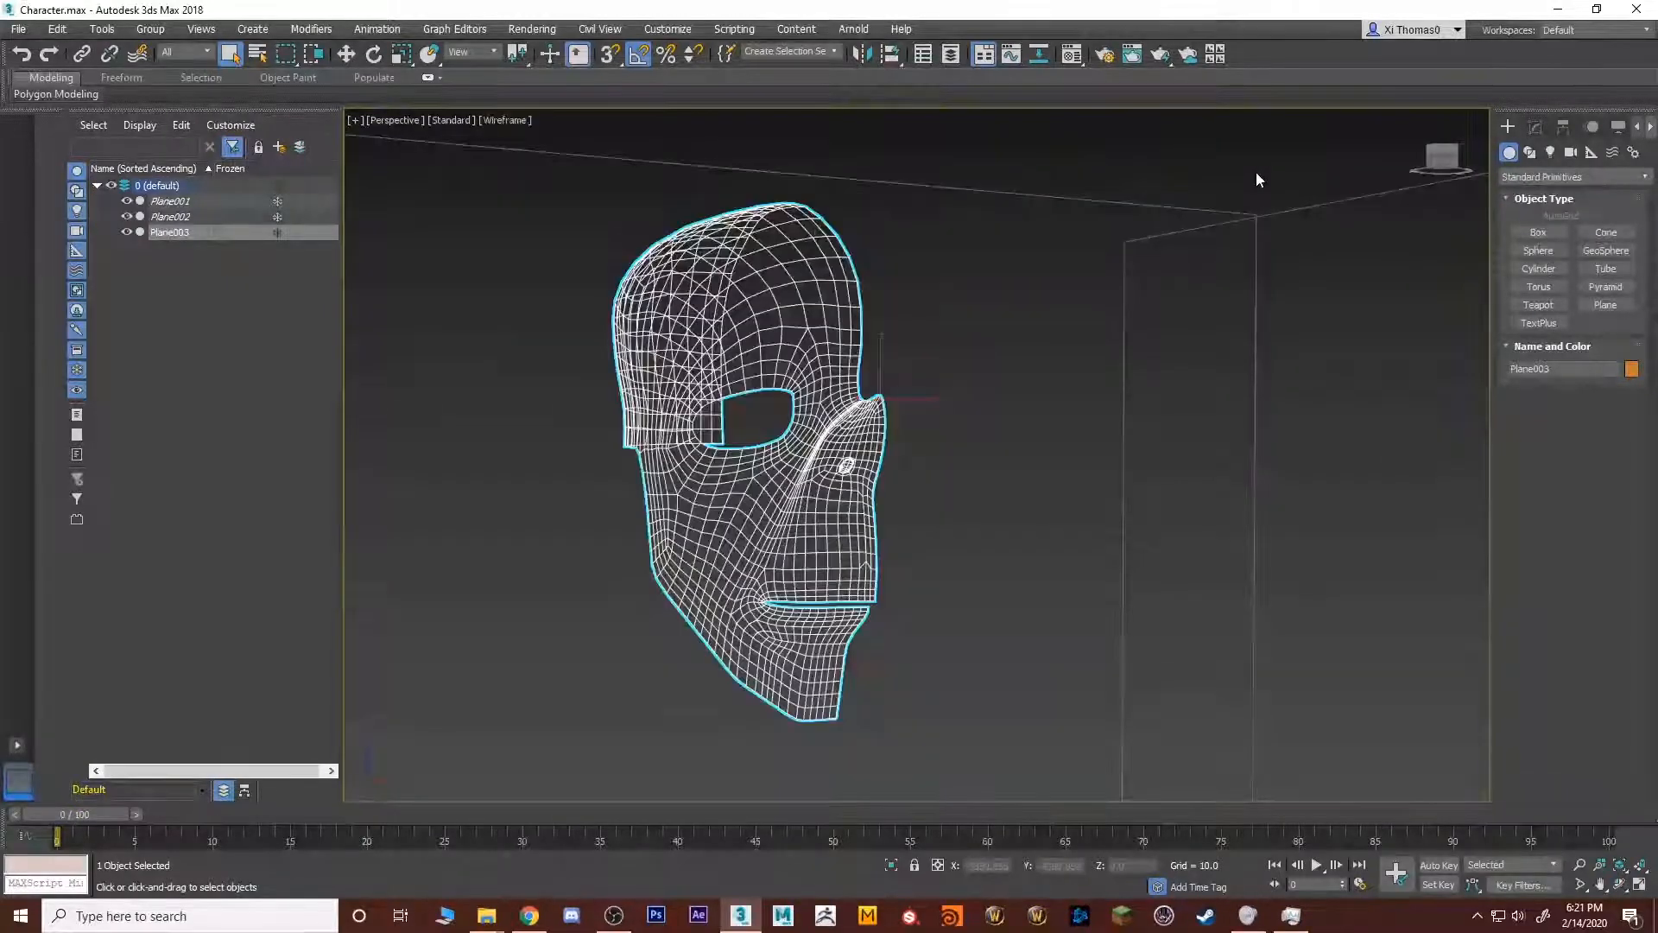
key("F4")
left_click(1535, 128)
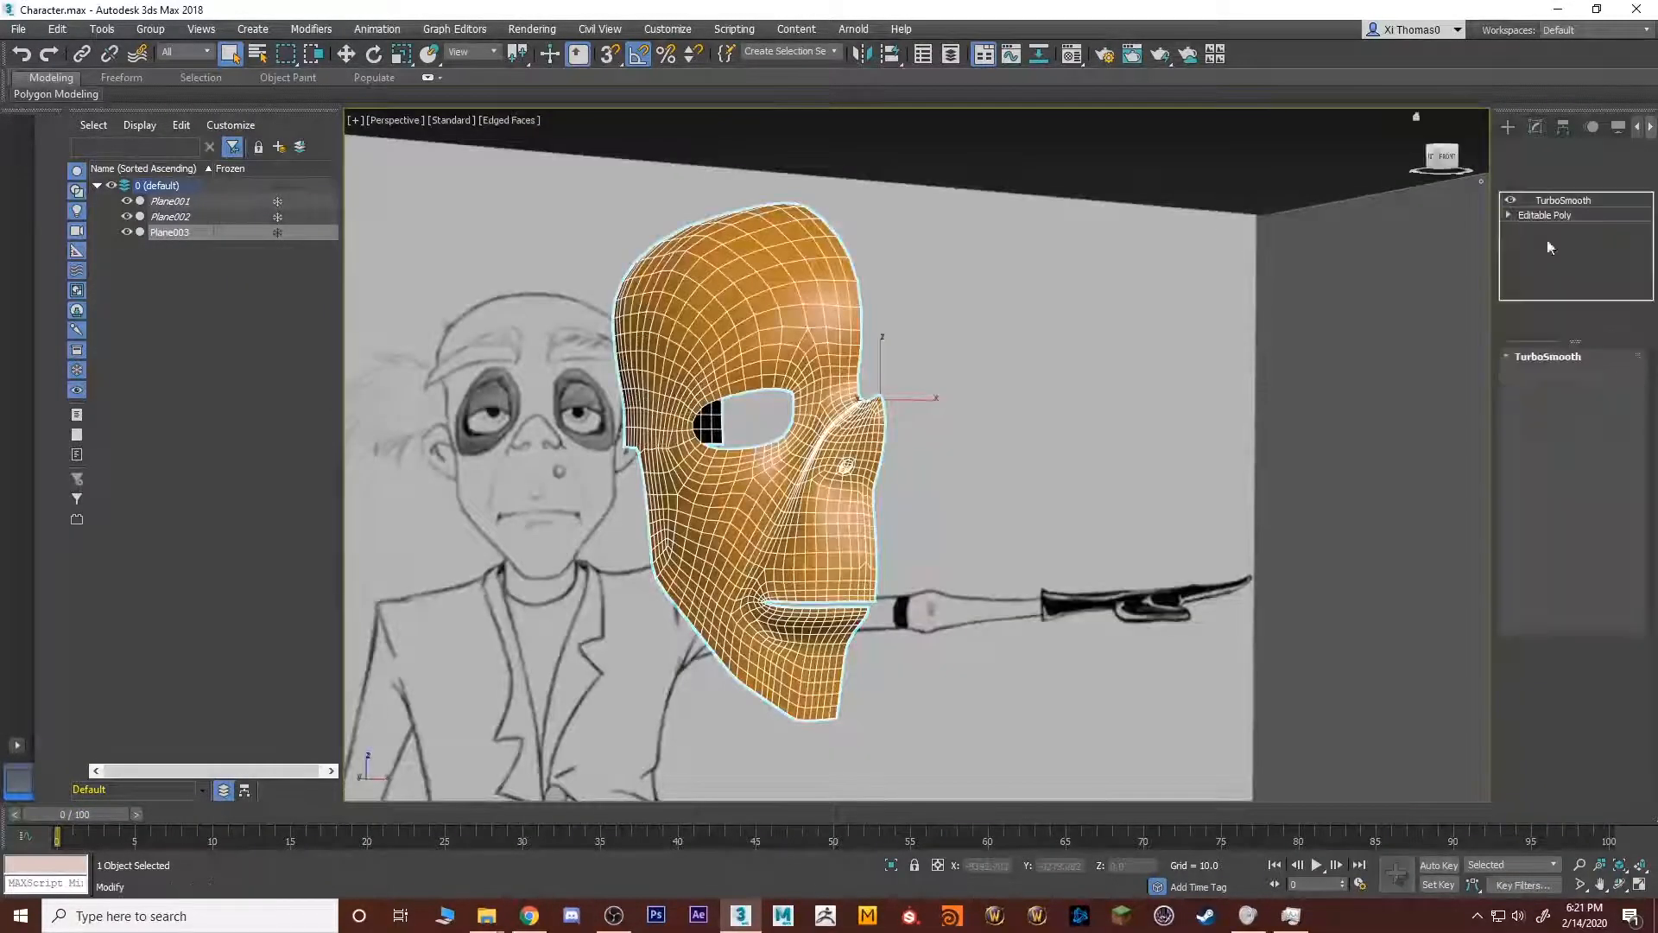
left_click(1592, 318)
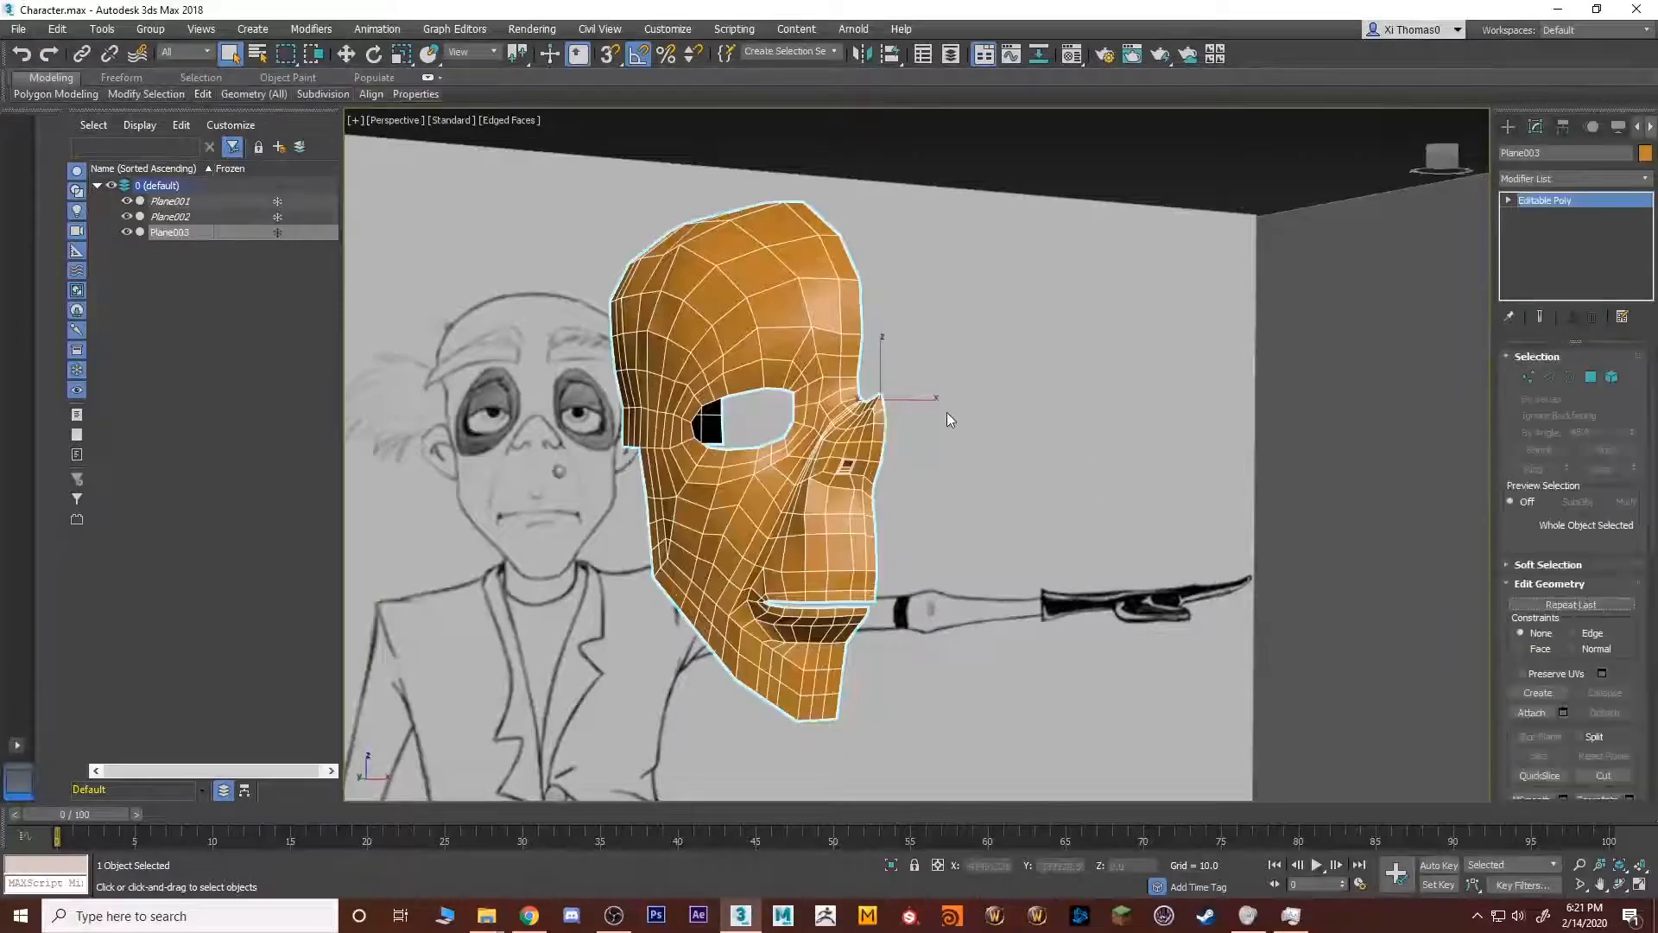
Select the polygon inside the nostril, grow the selection to the surrounding polygons, and delete them.
middle_click_drag(947, 413, 989, 402)
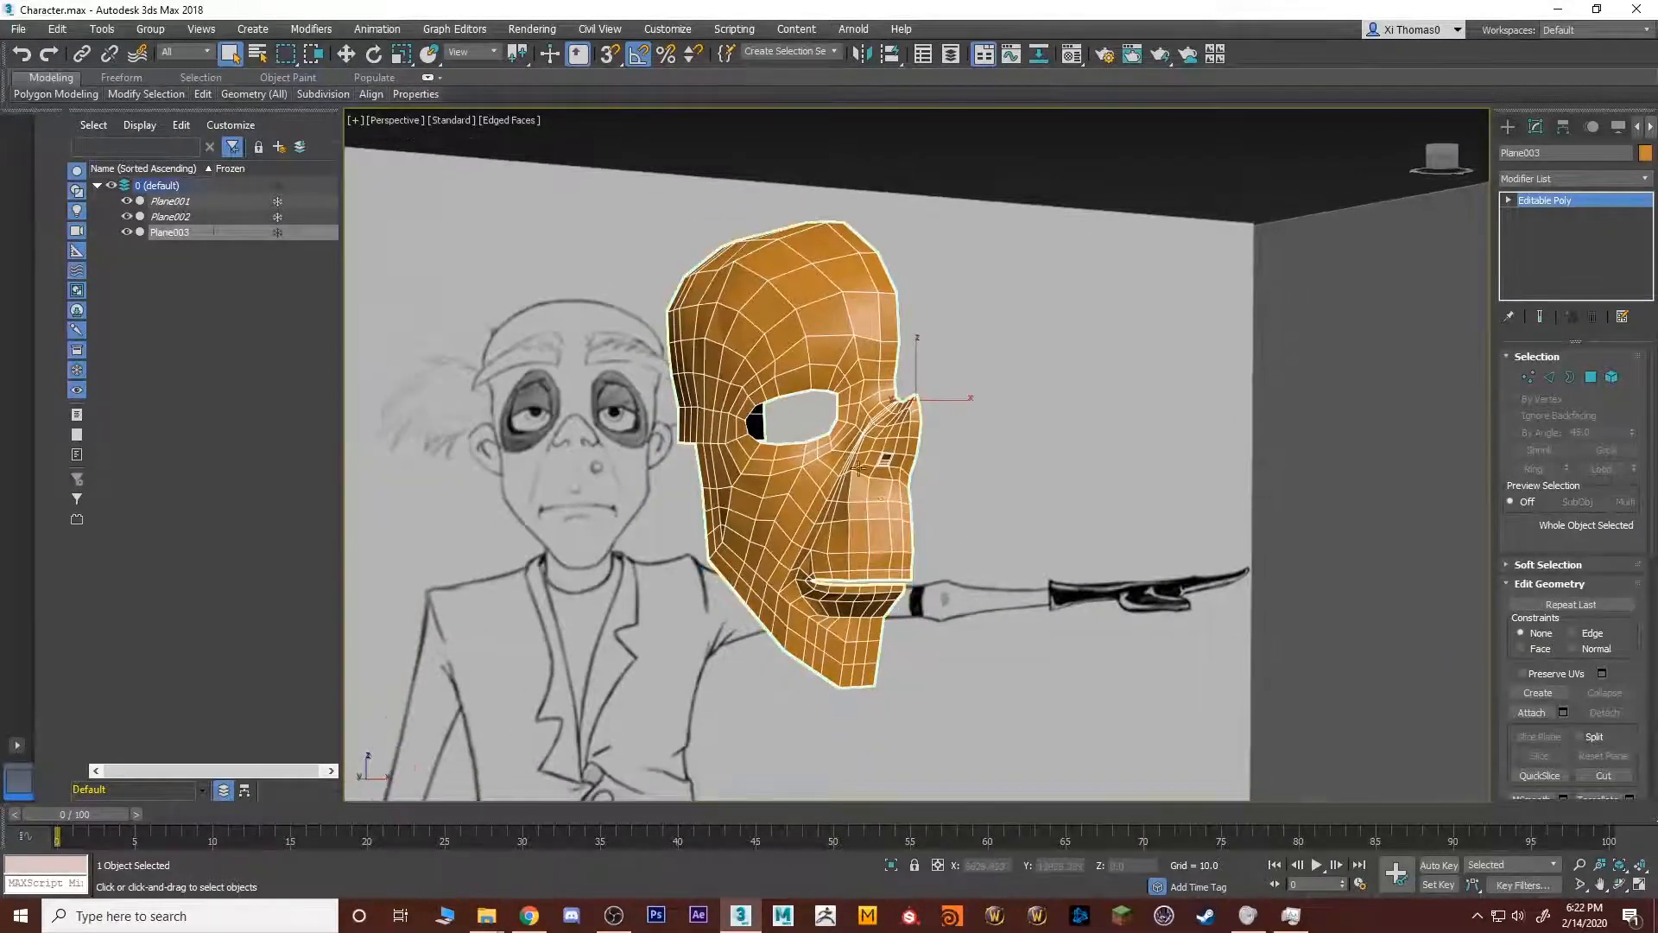
scroll(859, 491, "up", 10)
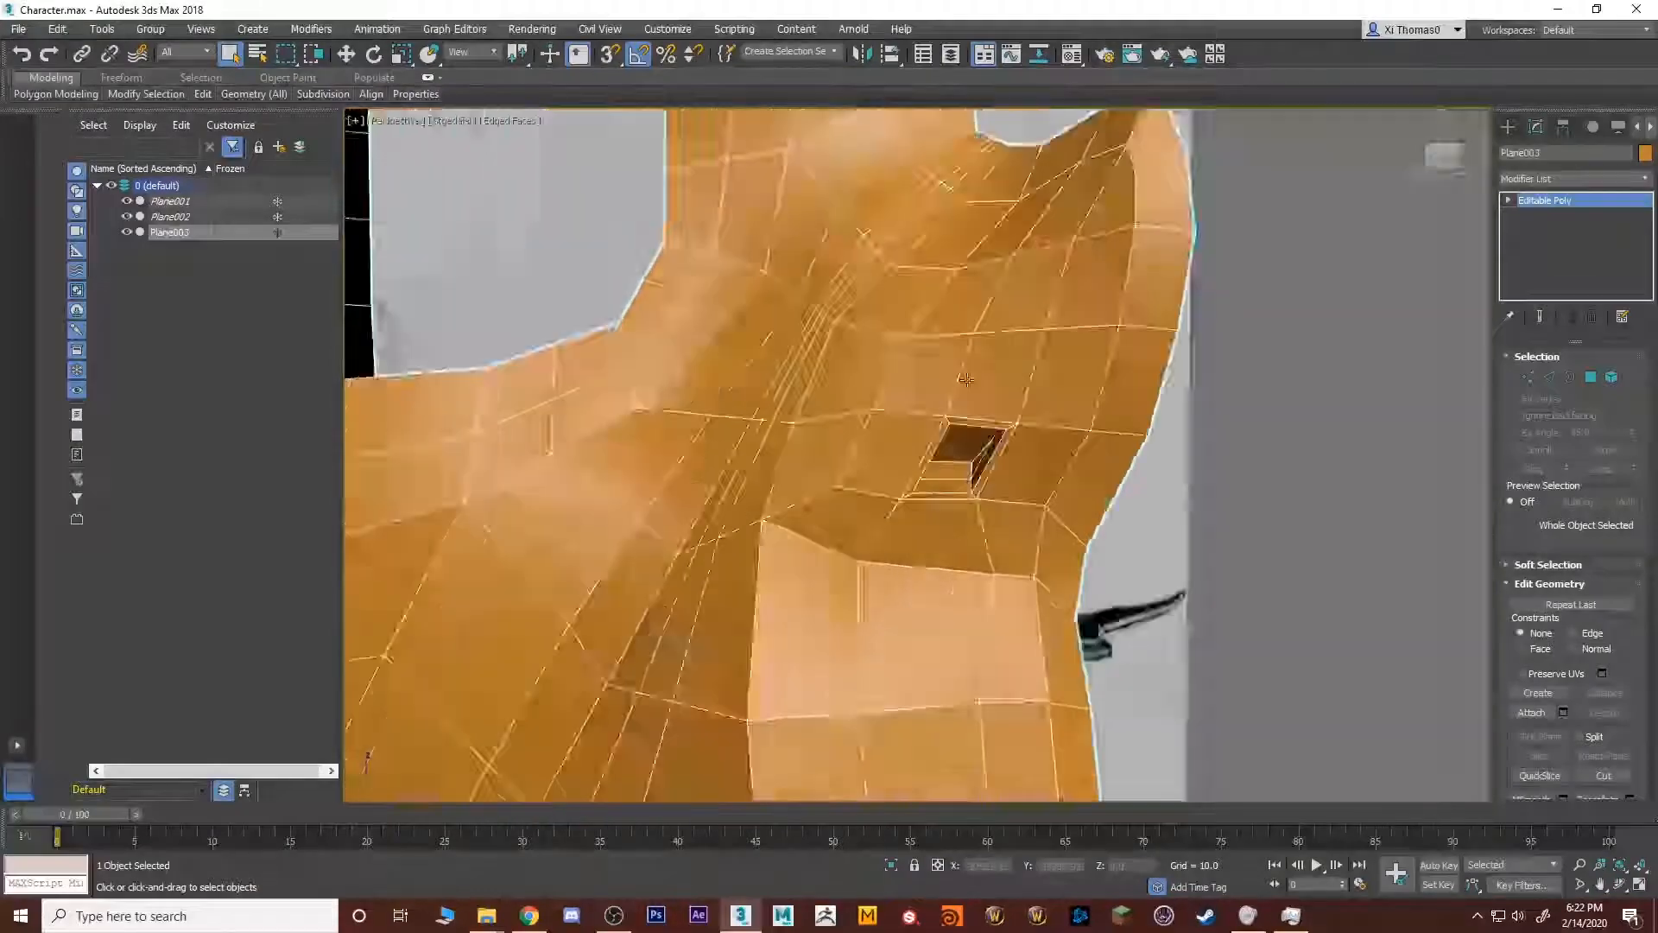
middle_click_drag(967, 380, 940, 359, "alt")
key("4")
left_click(882, 294)
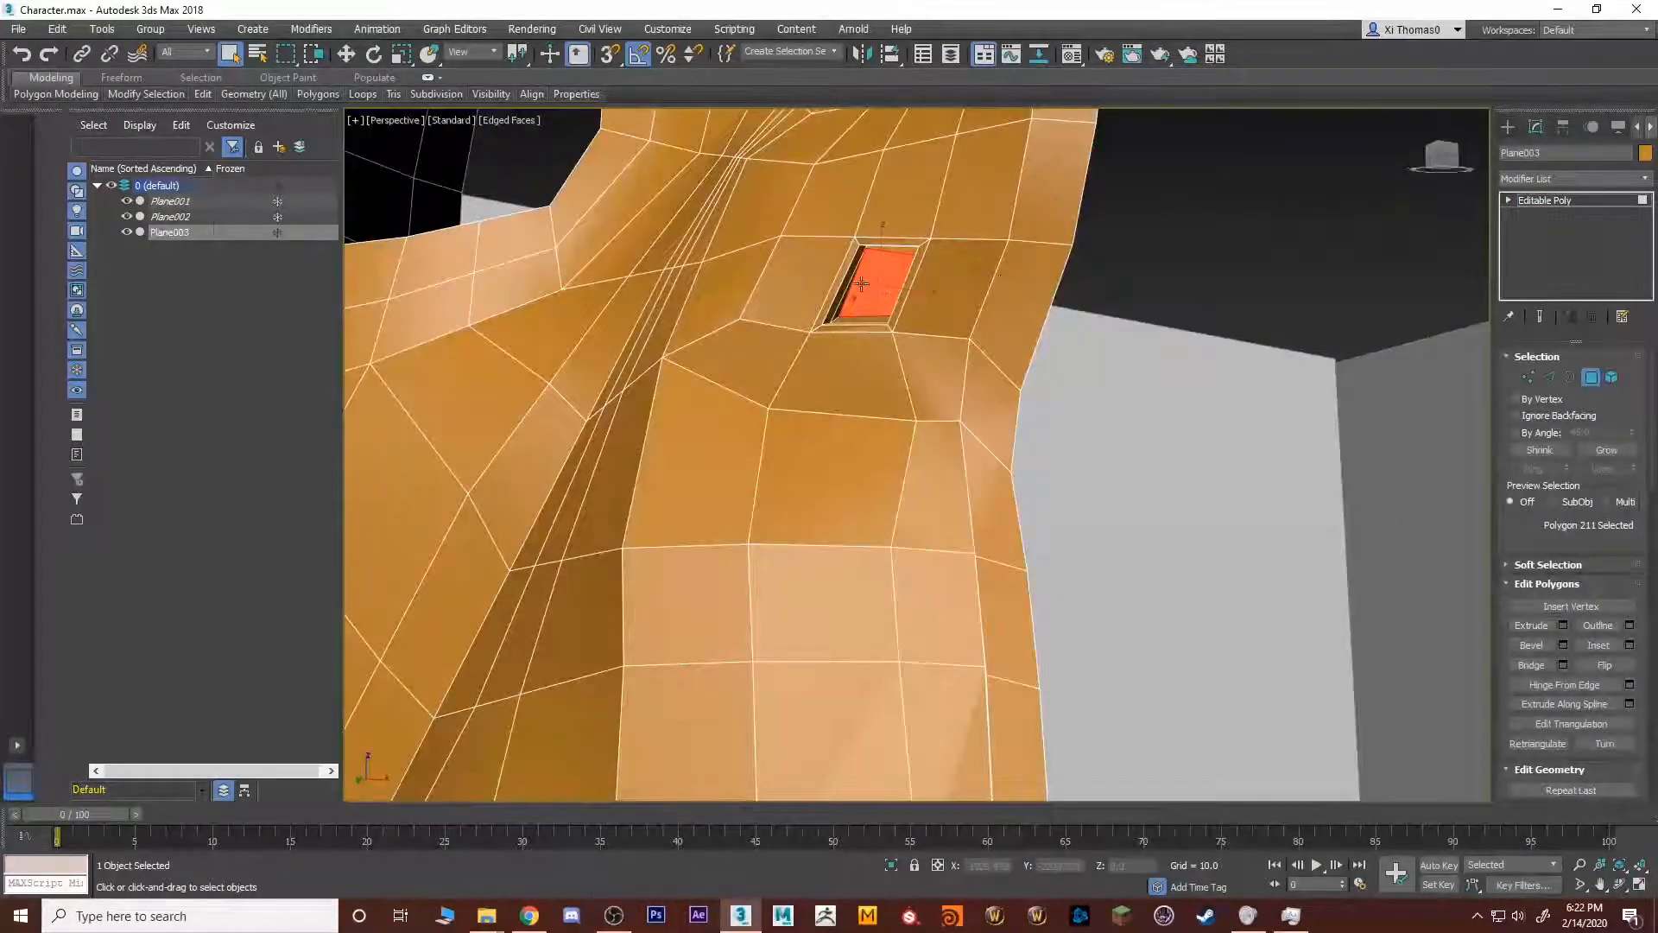
left_click(1621, 455)
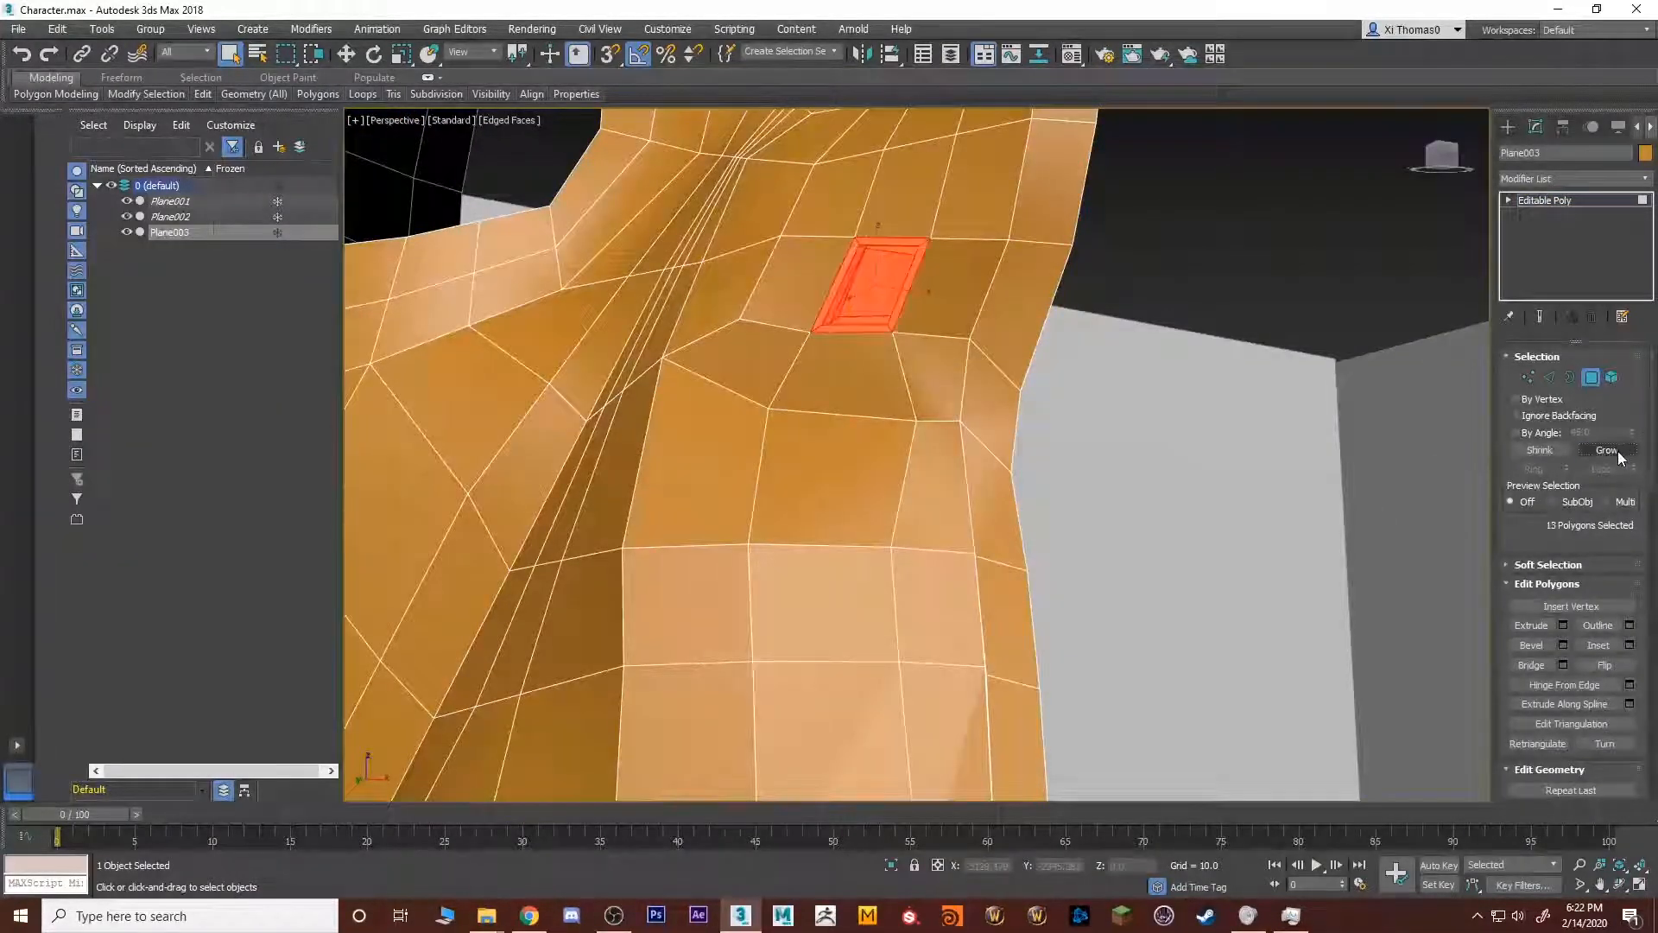
key("Delete")
key("End")
Cap the open border left at the nostril hole.
key("3")
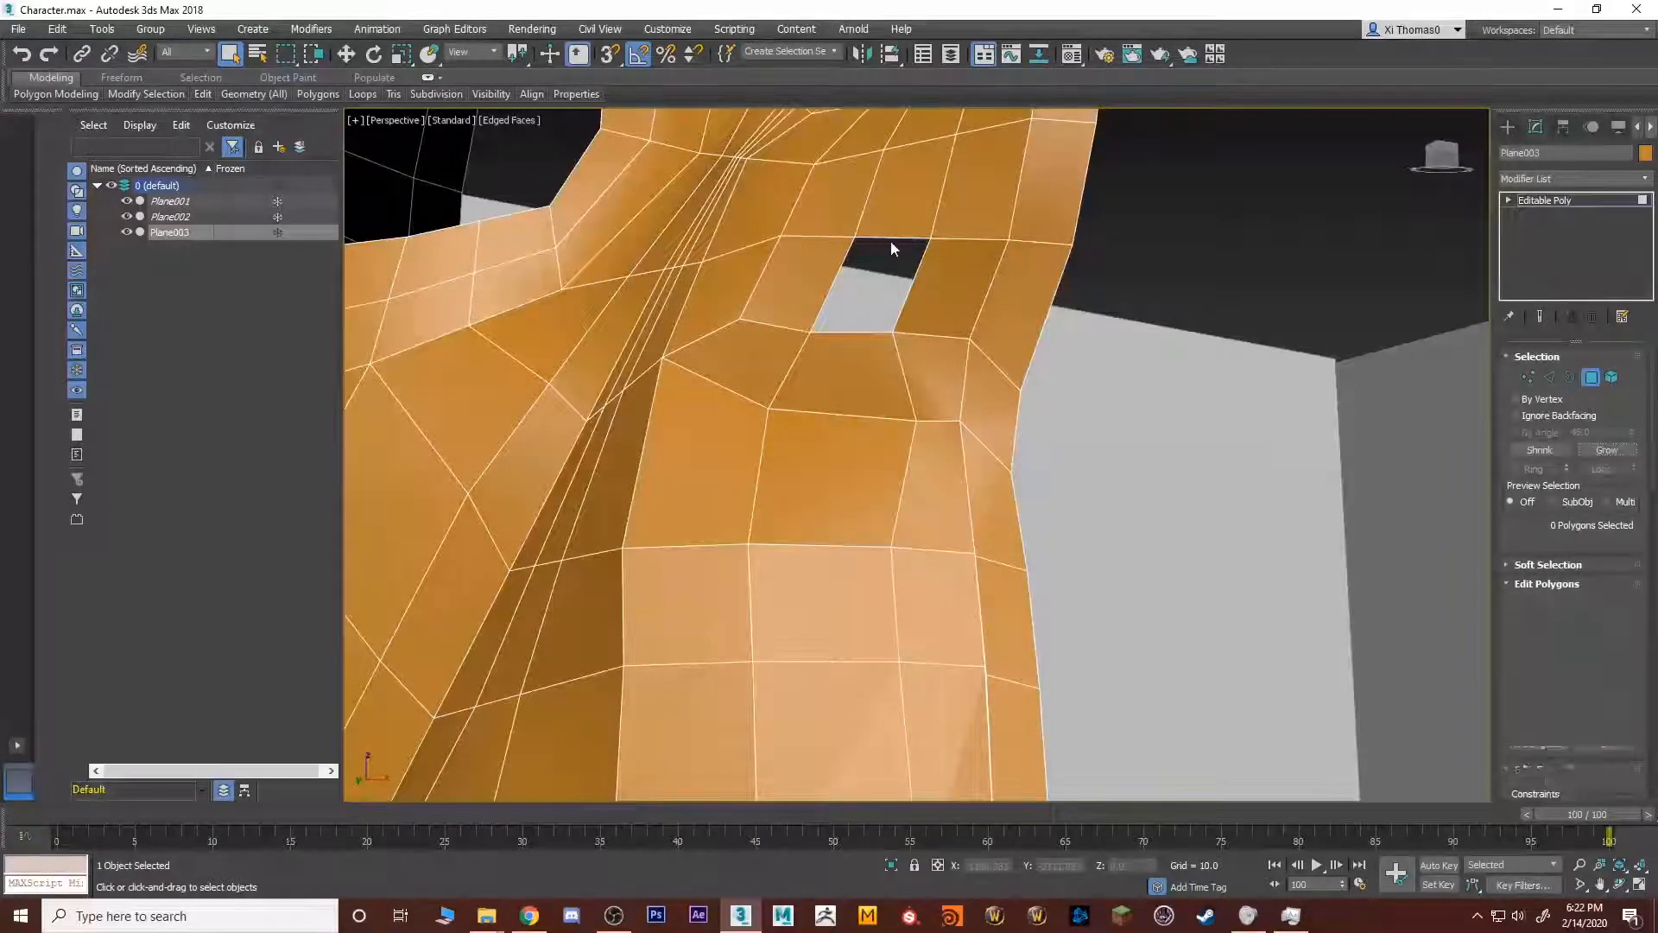
left_click(890, 240)
scroll(1546, 540, "down", 2)
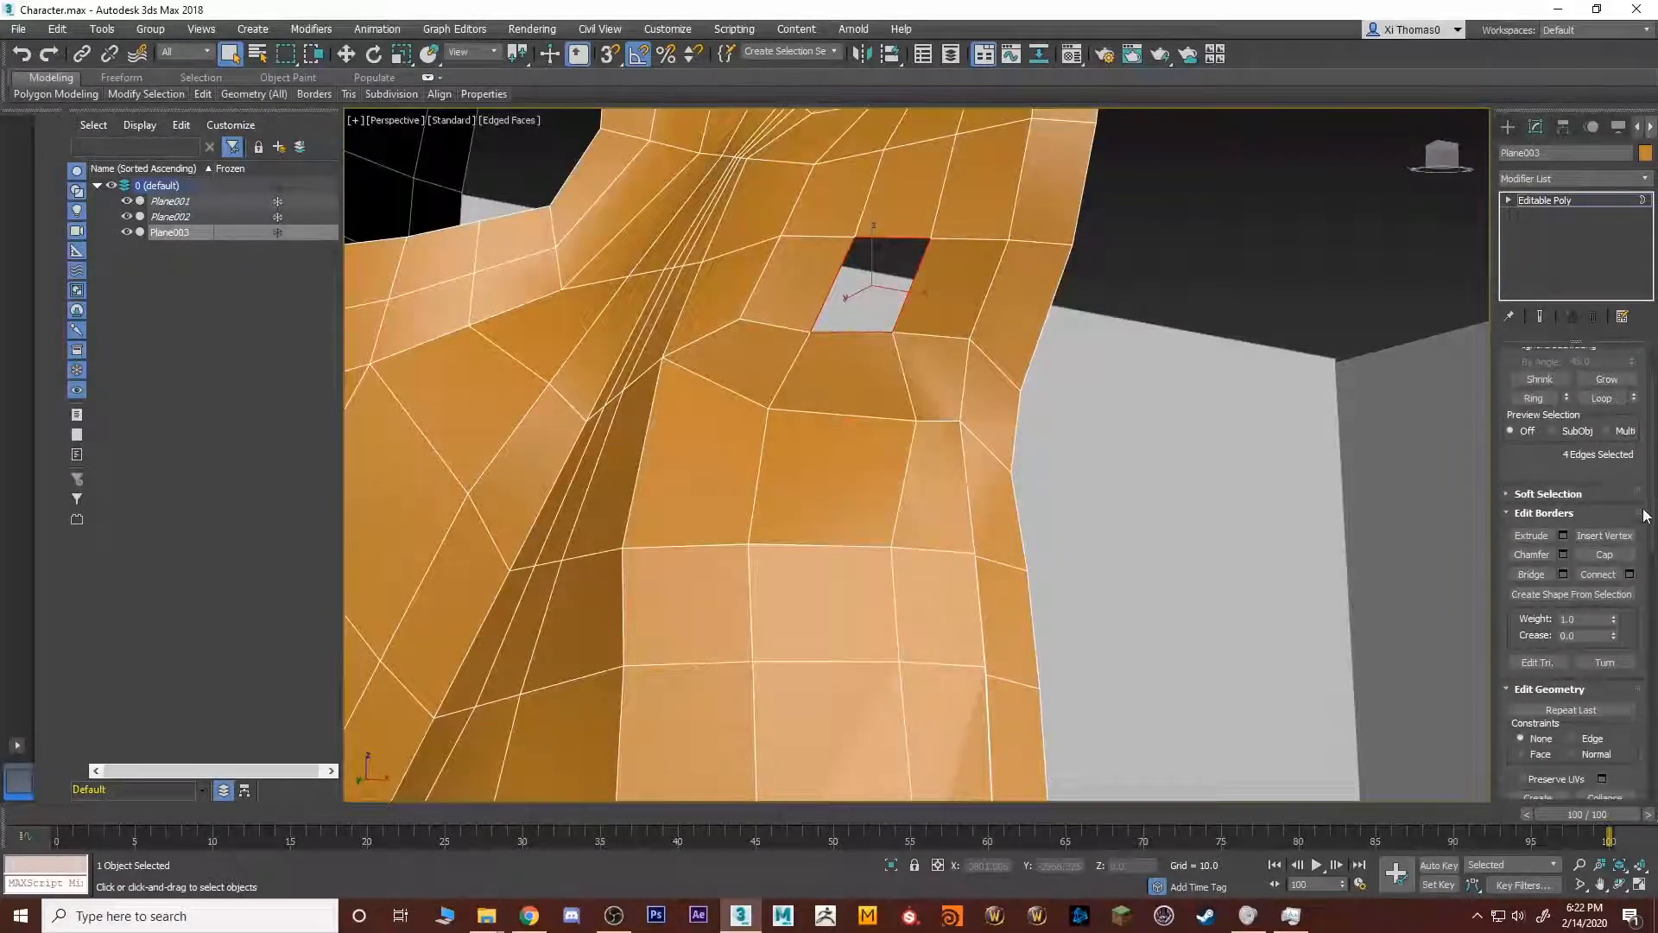
left_click(1602, 554)
Select the strip of polygons along the nose's lower edge and around its outer lower corner.
scroll(889, 378, "down", 10)
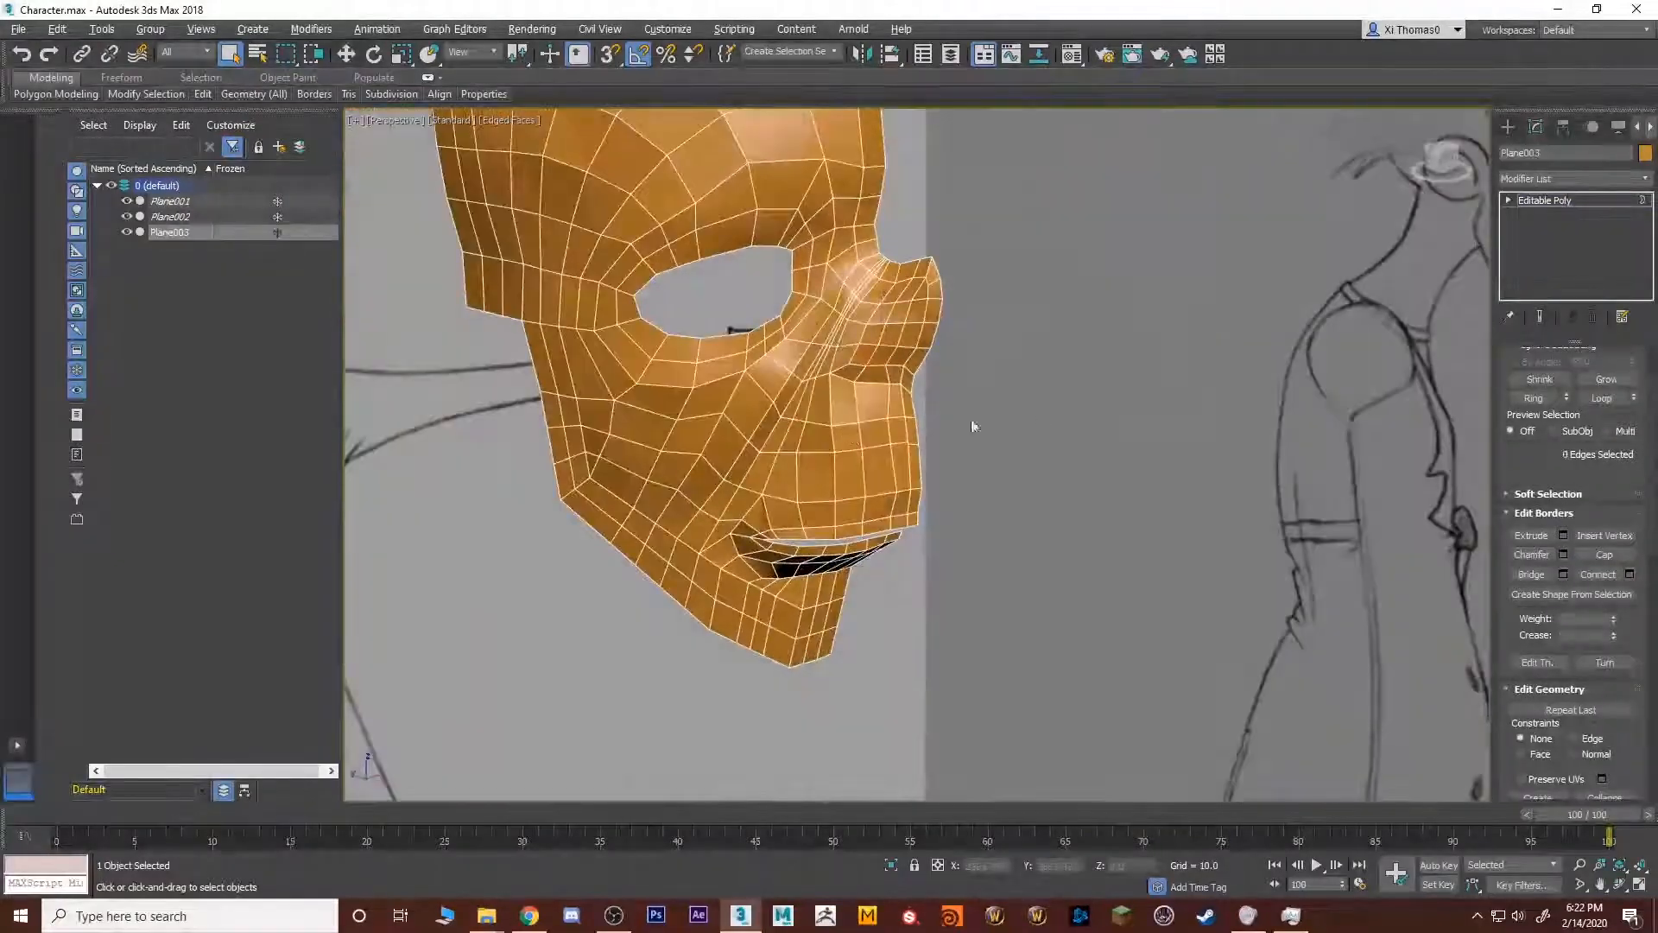
mouse_move(971, 418)
middle_mouse_down("alt")
mouse_move(764, 396)
mouse_move(785, 391)
mouse_move(458, 288)
middle_mouse_up("alt")
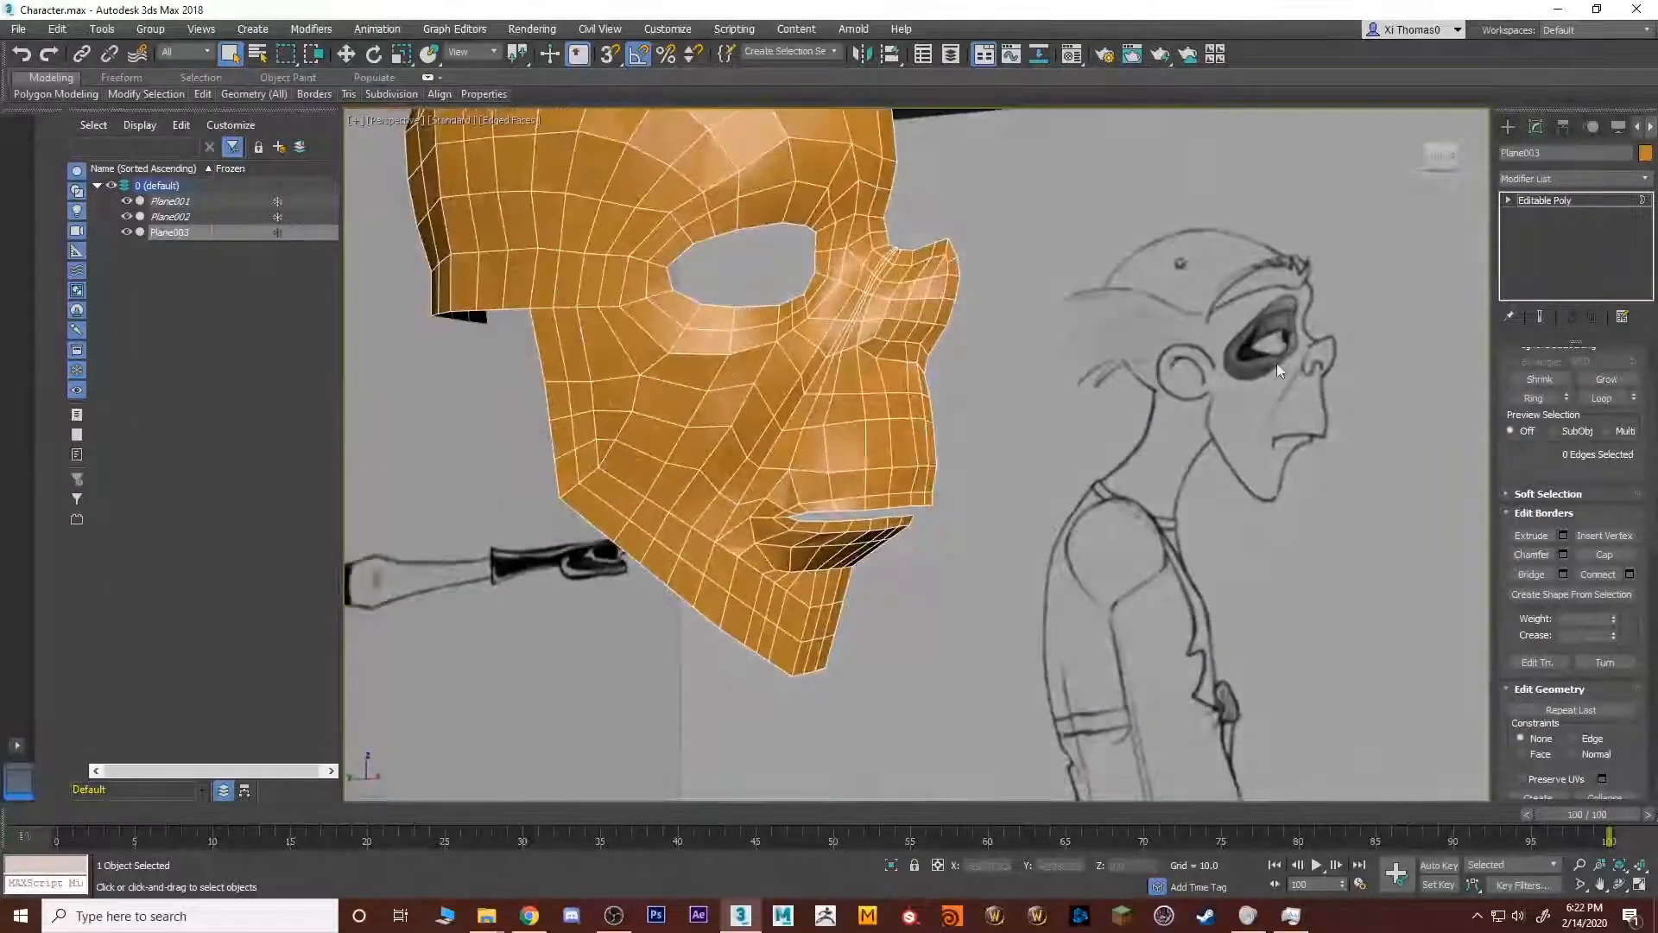
mouse_move(944, 390)
middle_mouse_down("alt")
mouse_move(843, 356)
mouse_move(903, 300)
mouse_move(941, 304)
middle_mouse_up("alt")
scroll(814, 323, "up", 5)
mouse_move(941, 305)
middle_mouse_down()
mouse_move(955, 300)
mouse_move(809, 338)
middle_mouse_up()
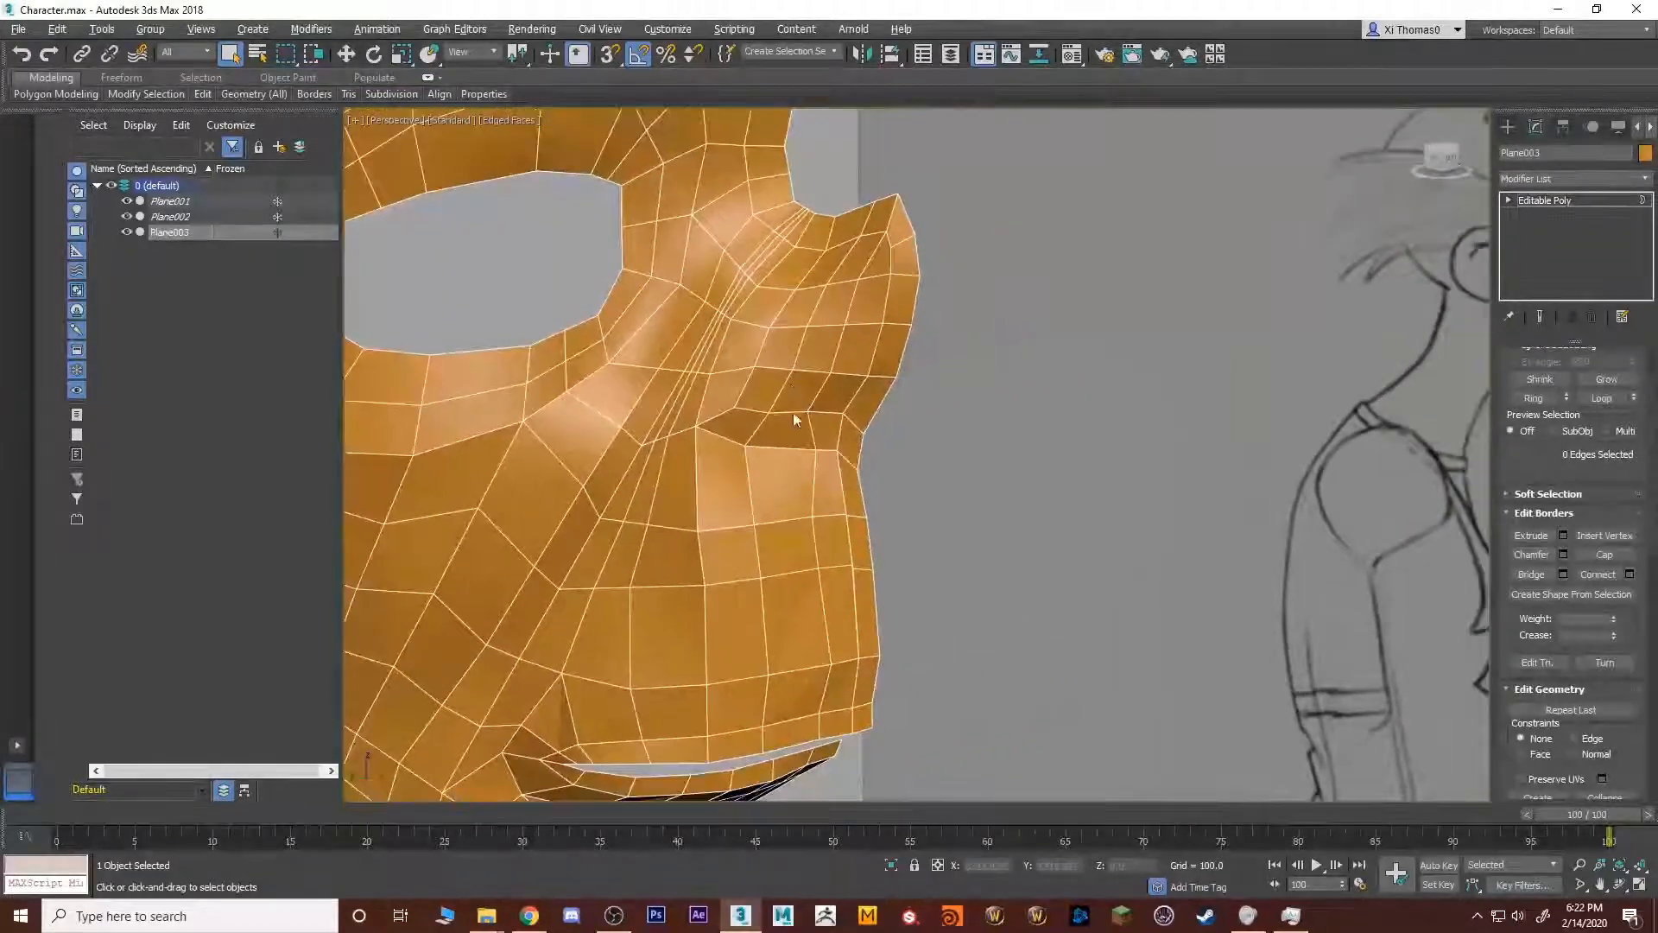
key("4")
left_click(734, 428)
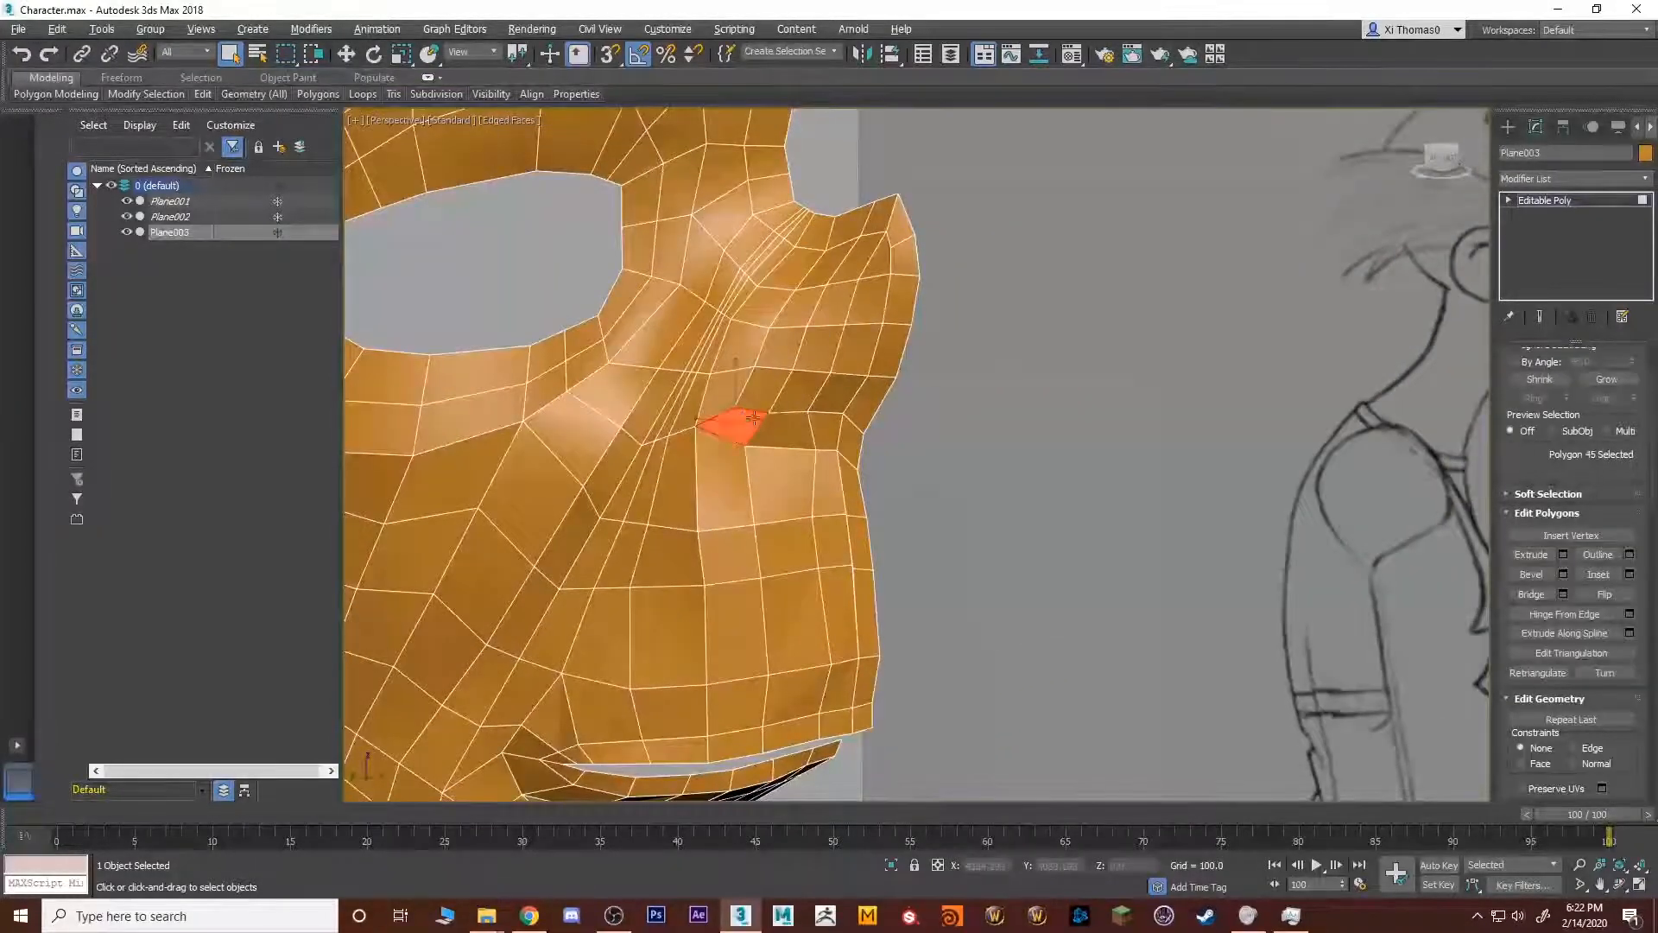
left_click(851, 445, "ctrl")
left_click(825, 432, "ctrl")
left_click(777, 428, "ctrl")
left_click(724, 393, "ctrl")
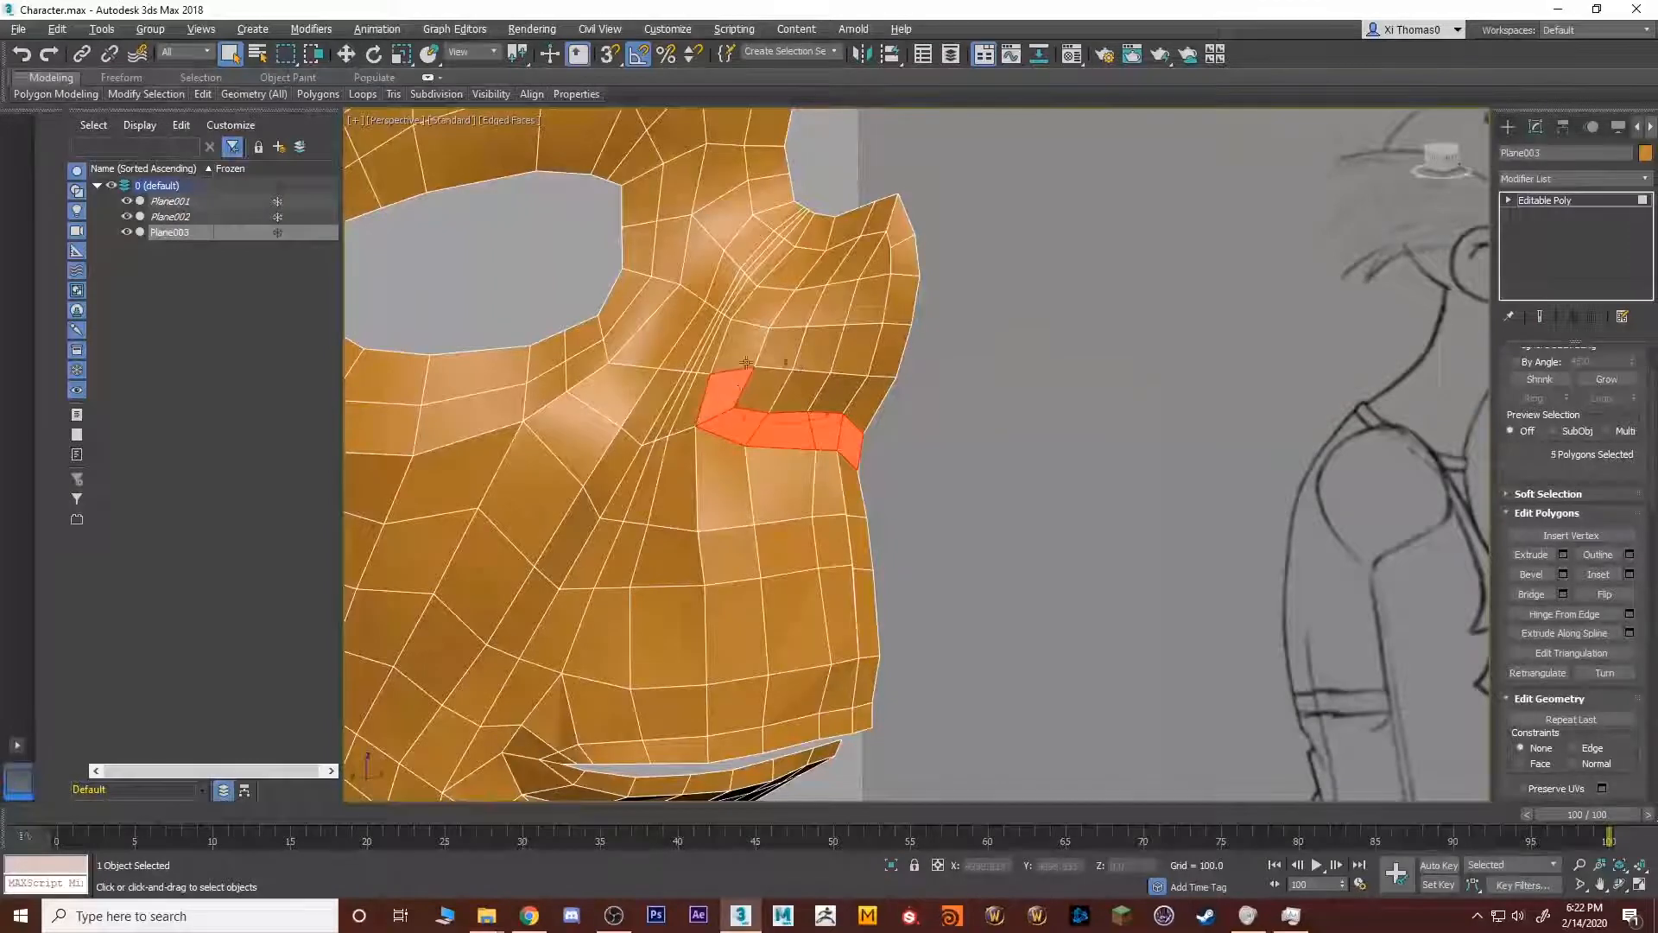
Extend the polygon selection up the side of the nose, across its upper edge and down along the centre line.
left_click(741, 345, "ctrl")
left_click(792, 309, "ctrl")
left_click(760, 304, "ctrl")
left_click(803, 263, "ctrl")
left_click(818, 240, "ctrl")
left_click(845, 230, "ctrl")
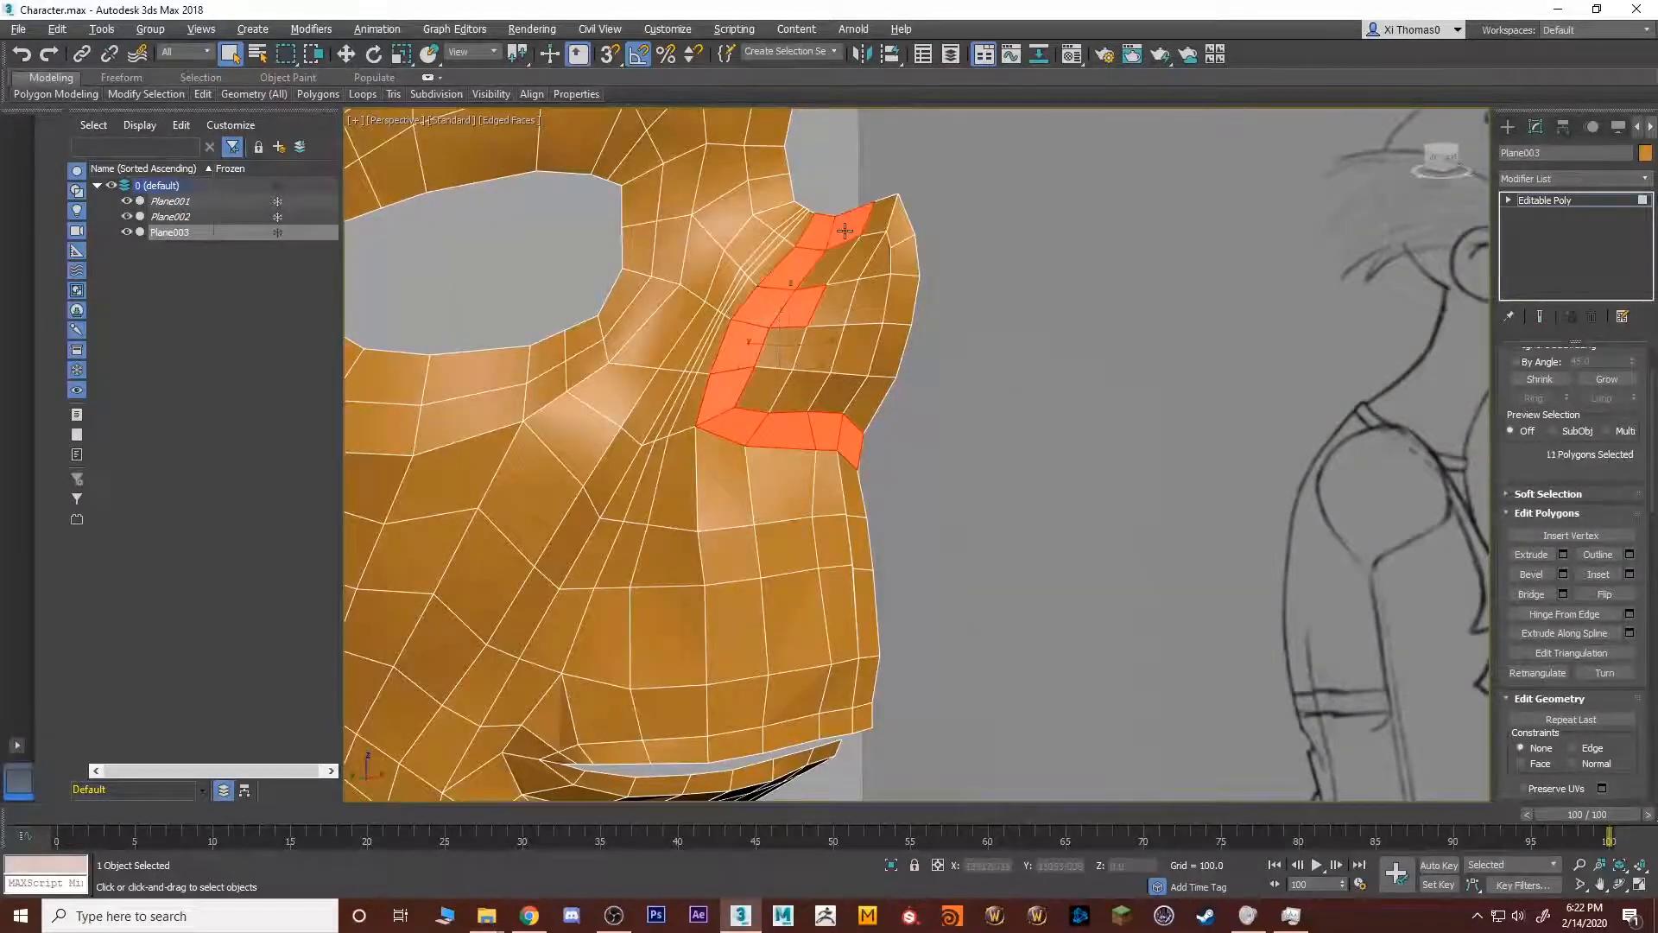
left_click(886, 212, "ctrl")
left_click(903, 234, "ctrl")
left_click(905, 263, "ctrl")
left_click(903, 302, "ctrl")
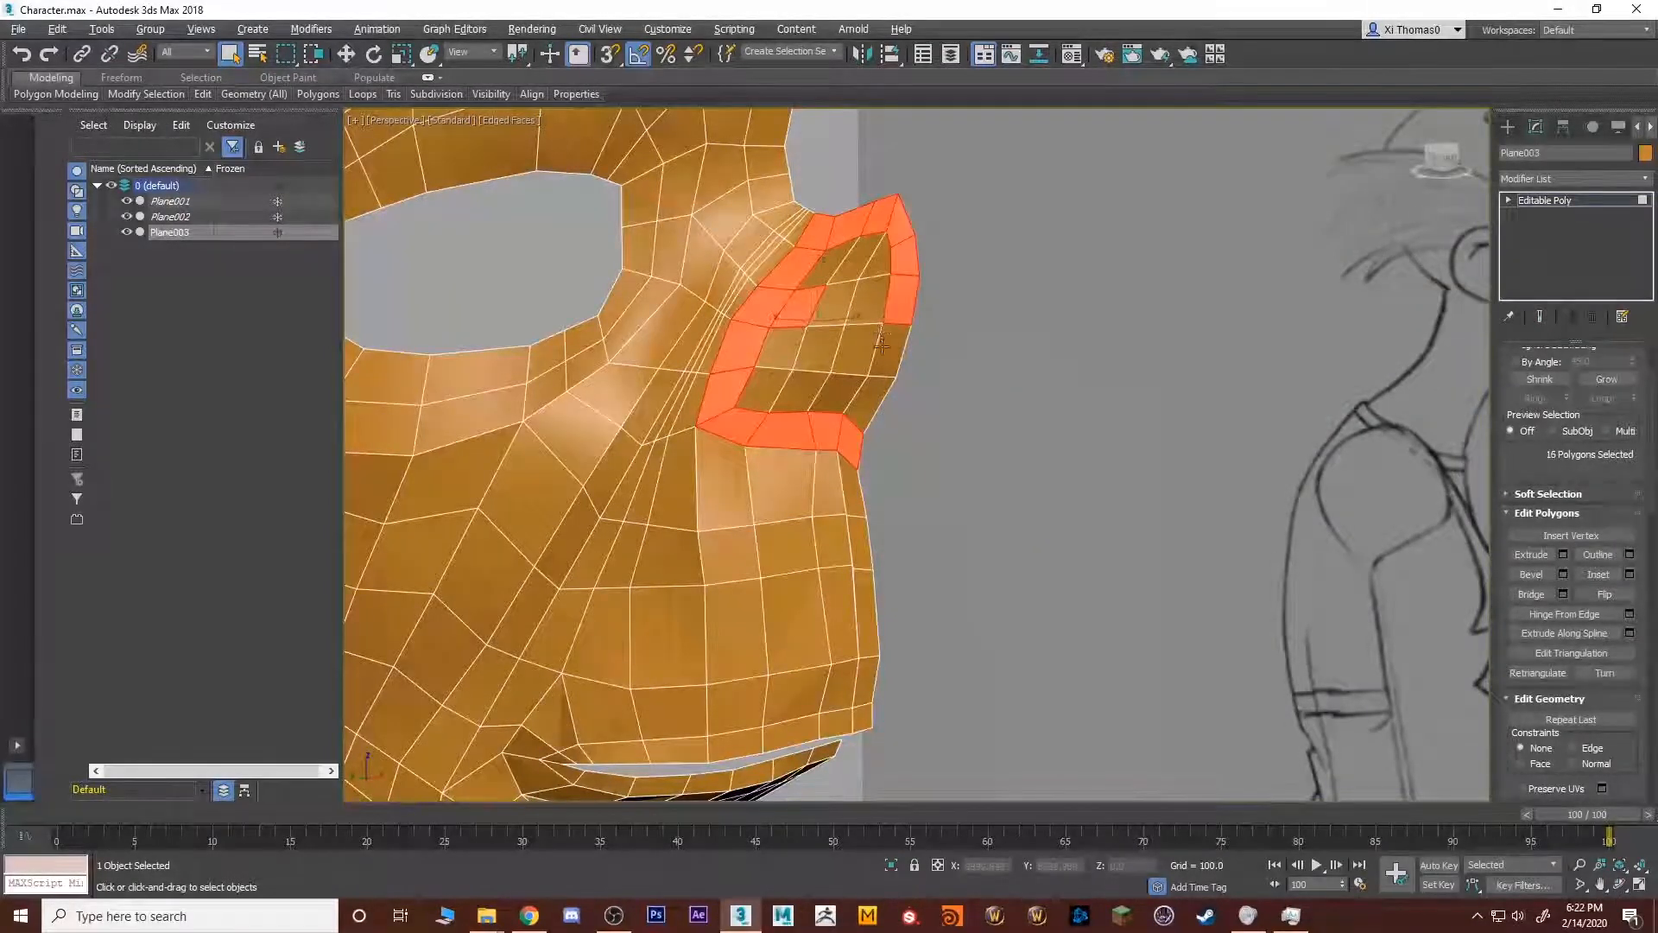
Add the polygons across the middle and upper part of the nose to the selection.
left_click(890, 349, "ctrl")
left_click(866, 309, "ctrl")
left_click(835, 306, "ctrl")
left_click(773, 350, "ctrl")
left_click(762, 384, "ctrl")
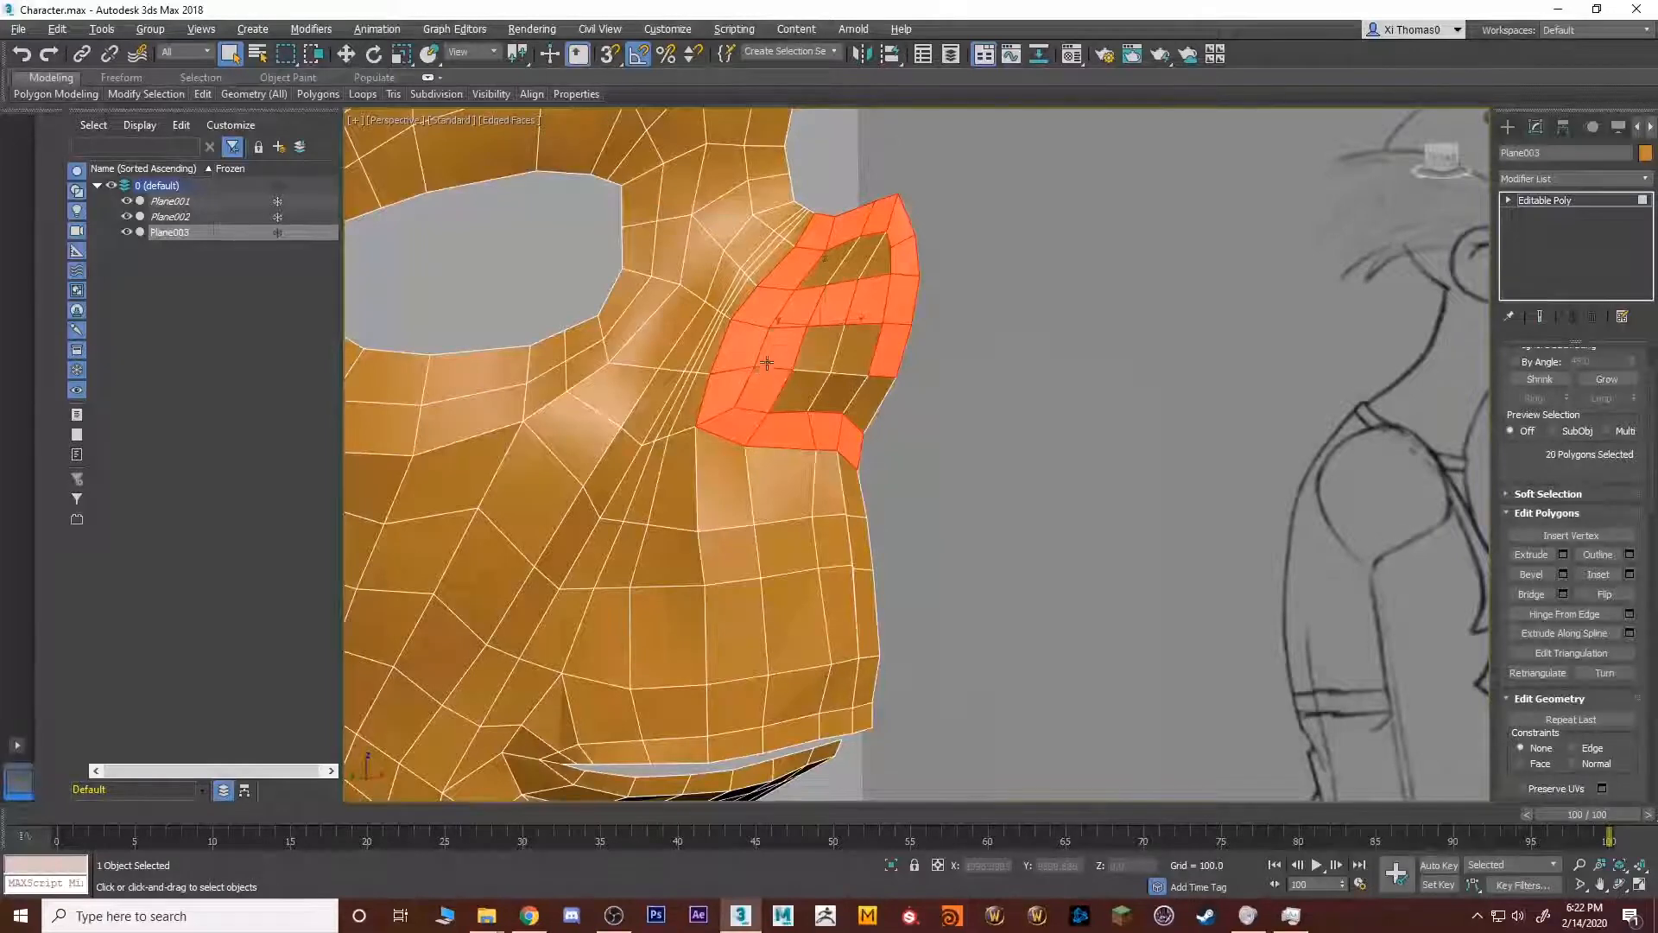
left_click(823, 270, "ctrl")
left_click(855, 256, "ctrl")
left_click(881, 259, "ctrl")
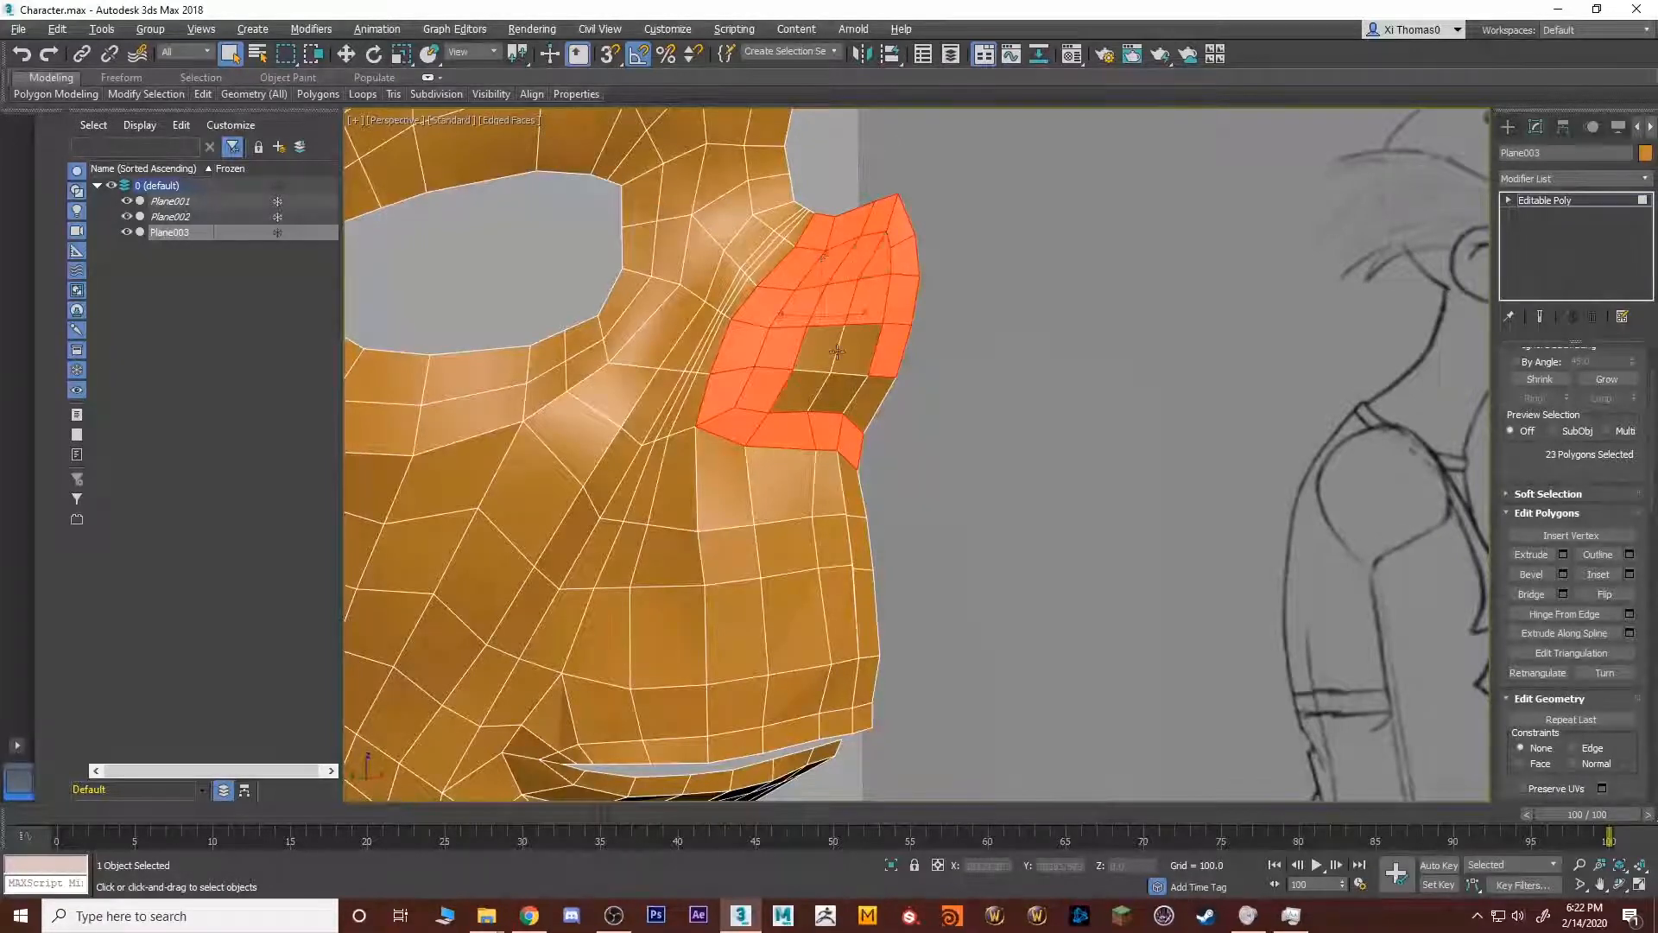
Deselect the underside polygons at the nostril opening and add the remaining polygons of the nose tip and side.
left_click(855, 442, "alt")
middle_click_drag(962, 337, 679, 445, "alt")
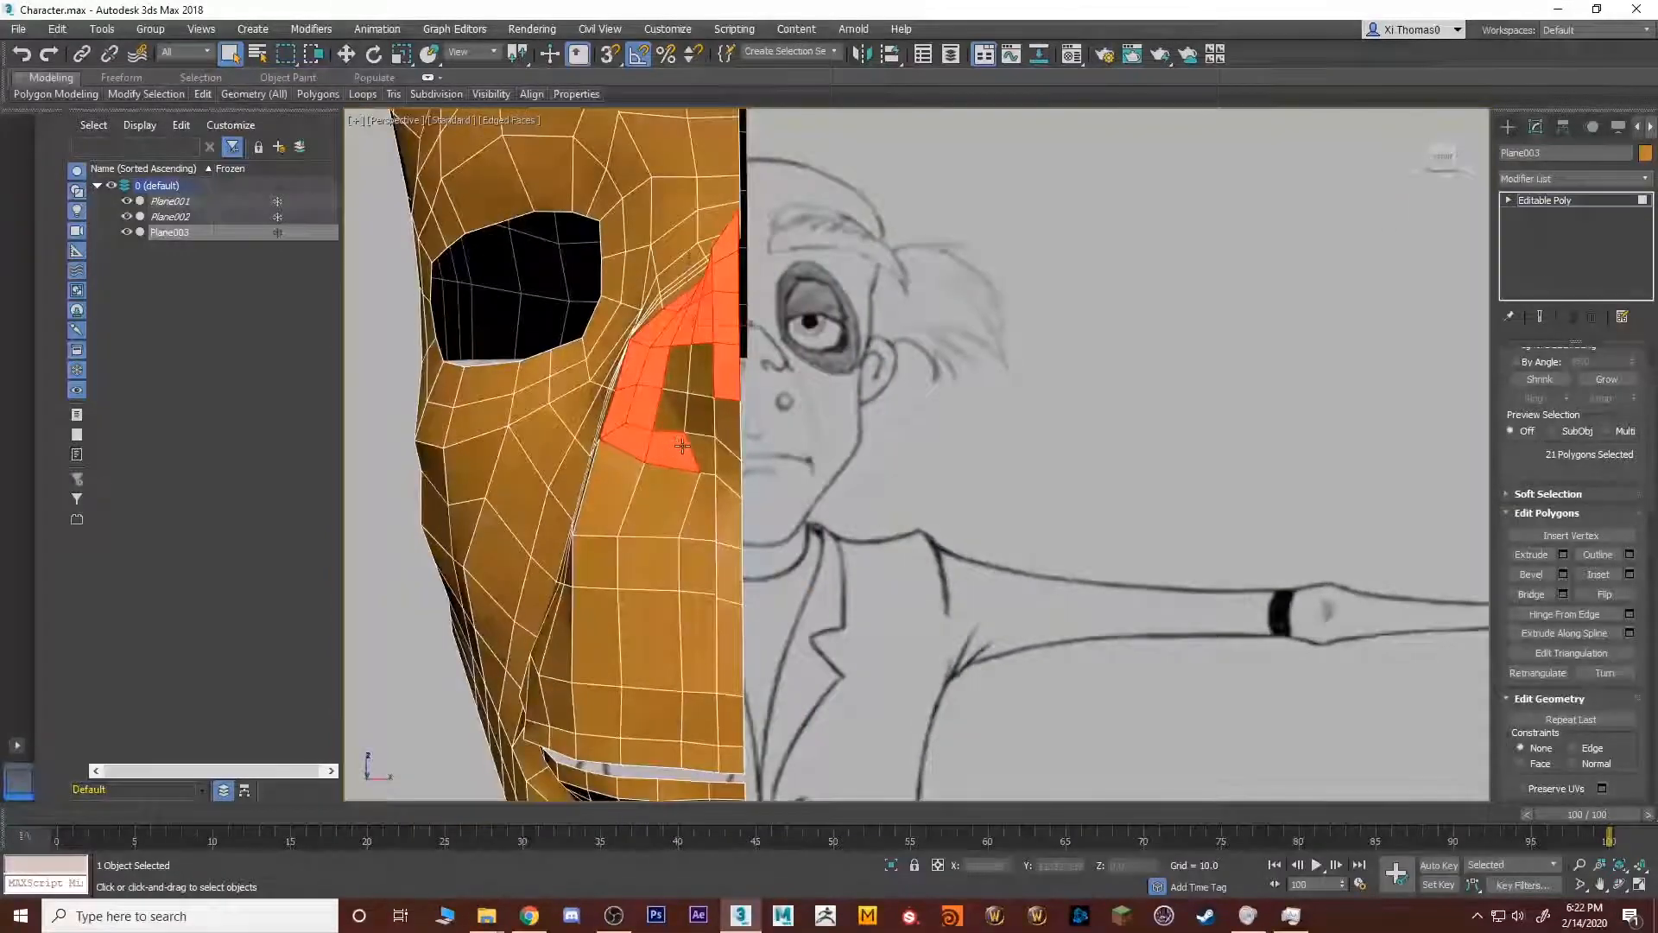
left_click(700, 450, "alt")
left_click(731, 471, "ctrl")
left_click(730, 428, "ctrl")
left_click(700, 414, "ctrl")
left_click(706, 367, "ctrl")
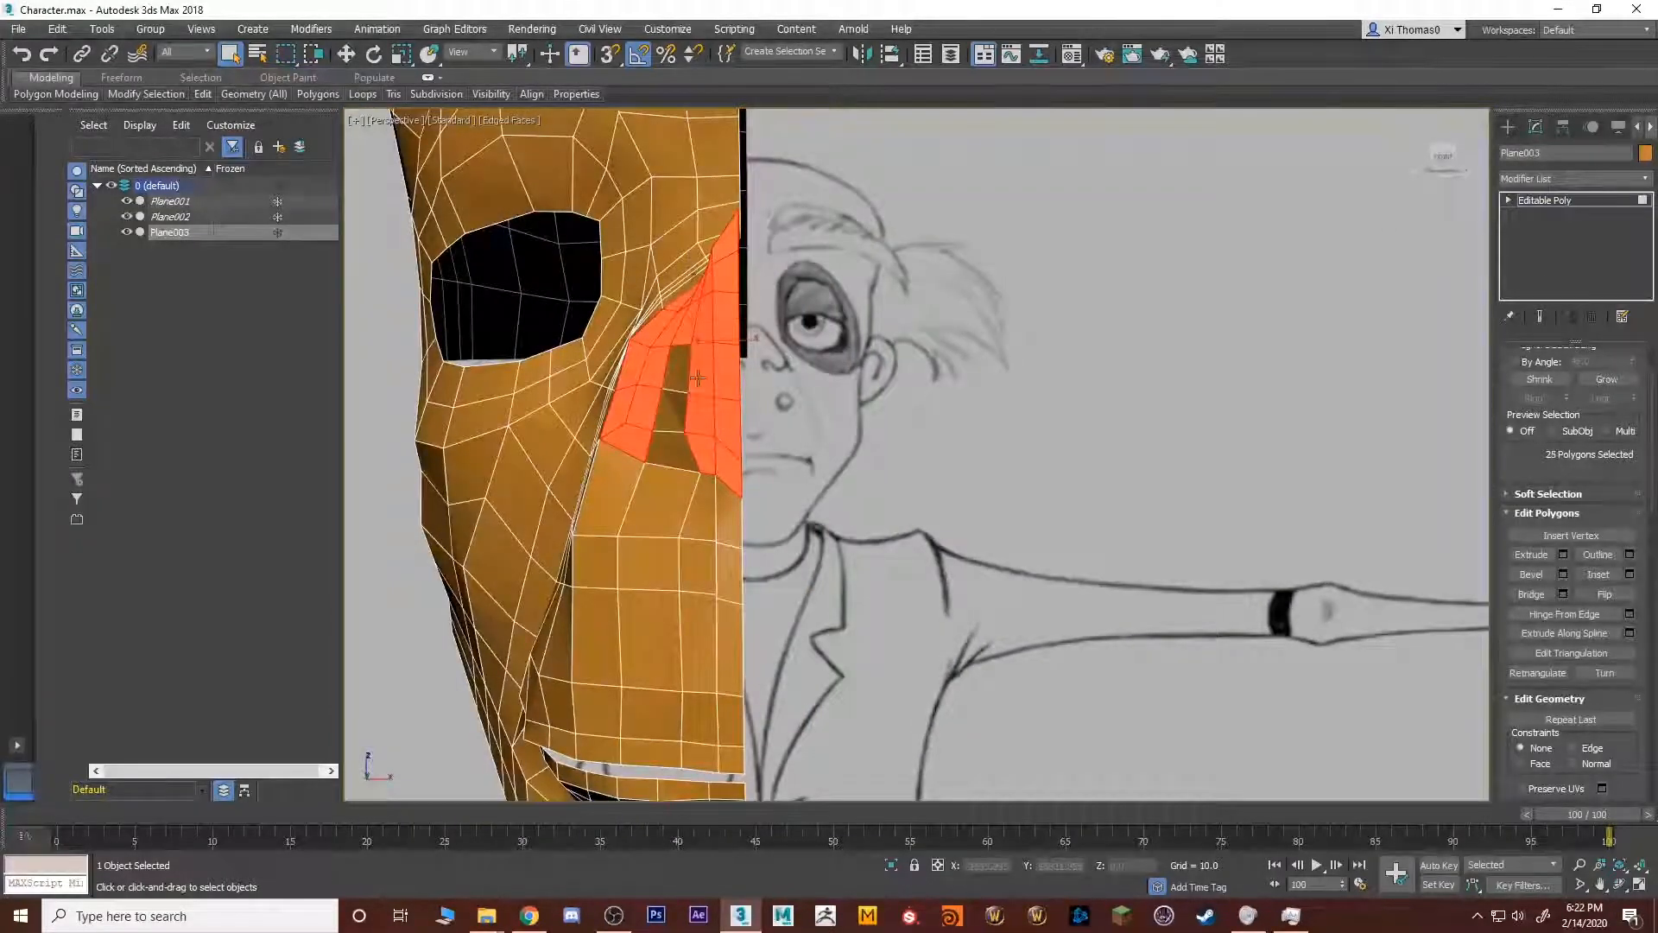
left_click(678, 367, "ctrl")
left_click(670, 404, "ctrl")
middle_click_drag(670, 403, 812, 326, "alt")
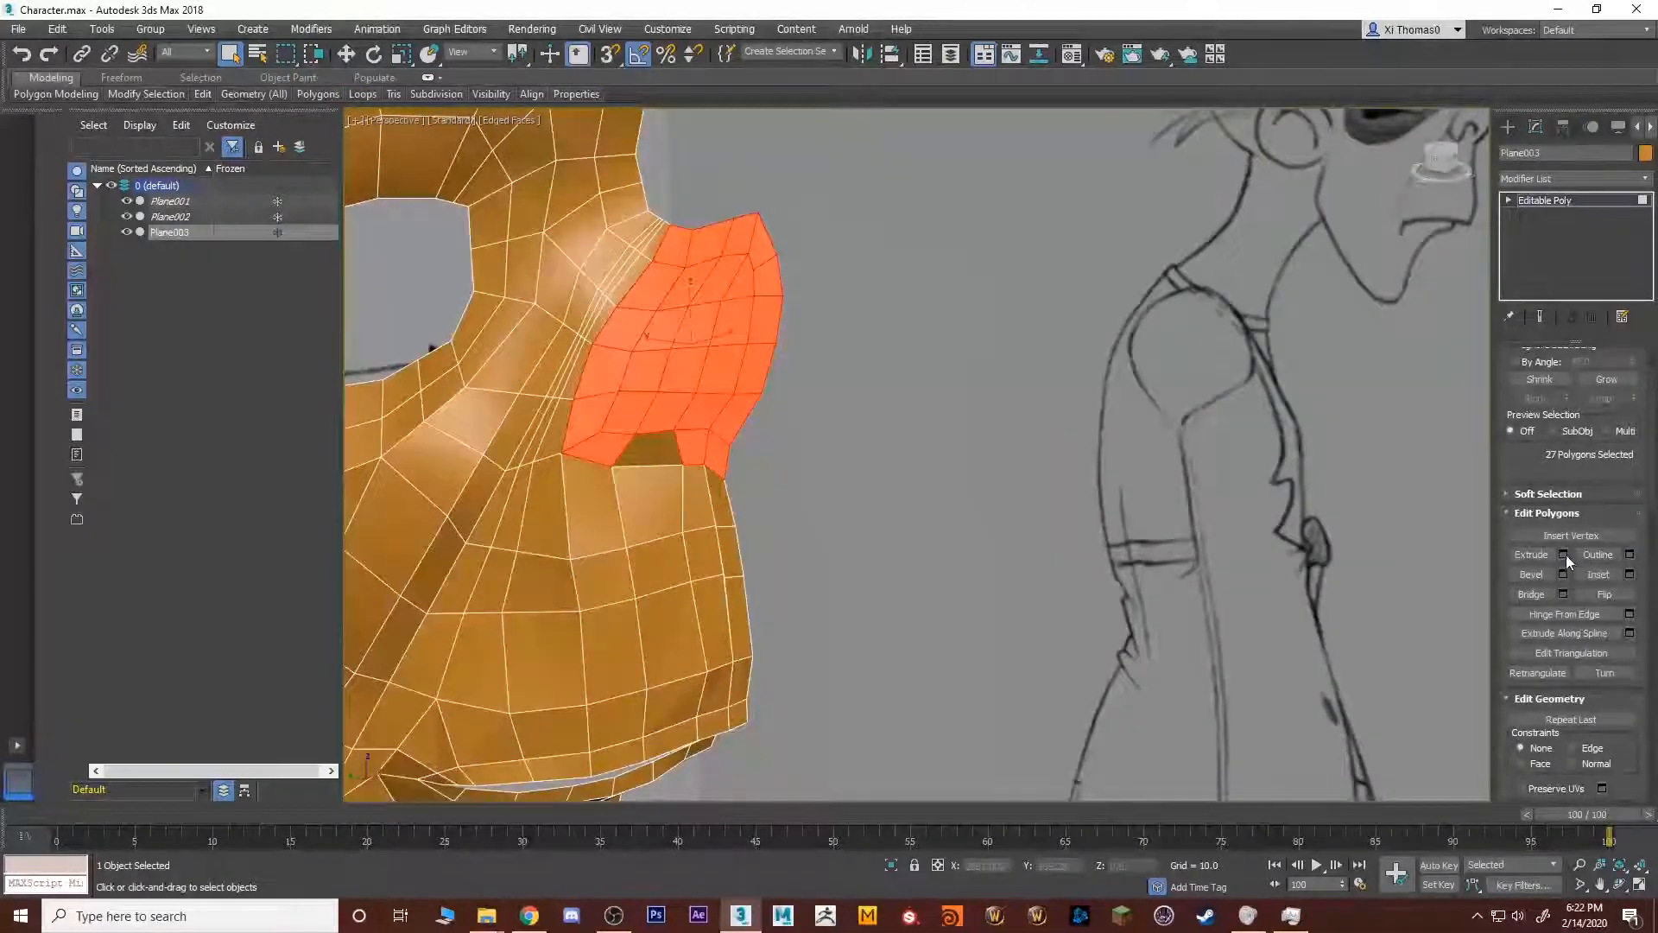
Extrude the selected nose polygons as a group by about 2.071.
left_click(1564, 554)
mouse_move(892, 404)
middle_mouse_down("alt")
mouse_move(805, 285)
mouse_move(903, 429)
middle_mouse_up("alt")
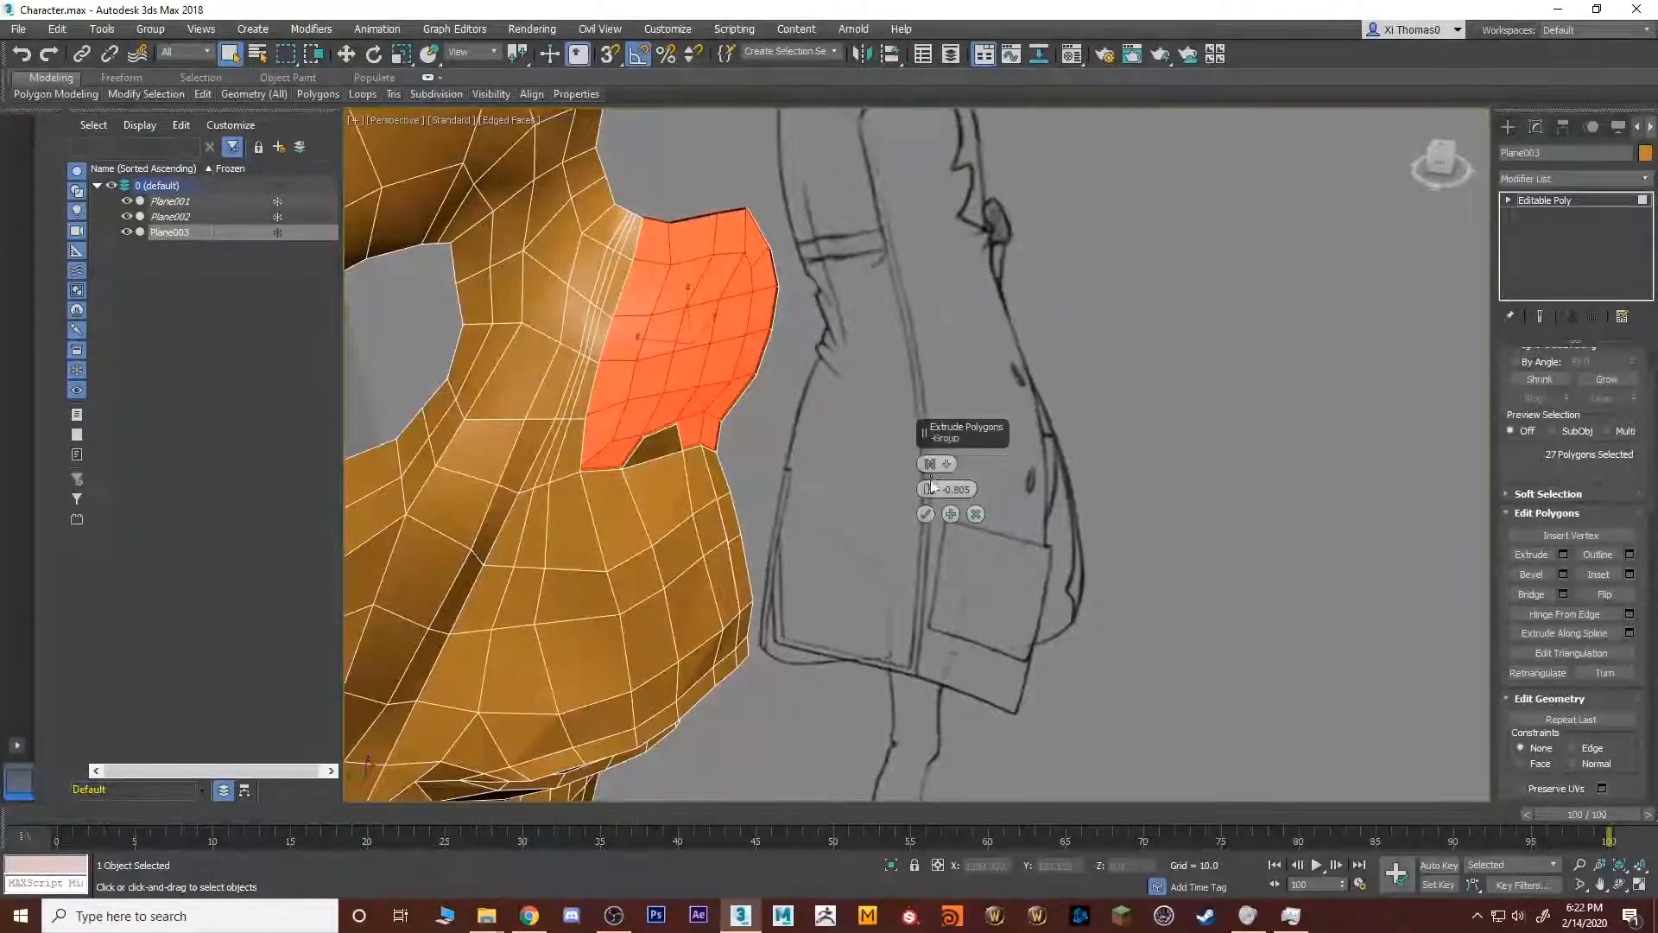
mouse_move(930, 490)
left_mouse_down()
mouse_move(947, 466)
mouse_move(905, 463)
left_mouse_up()
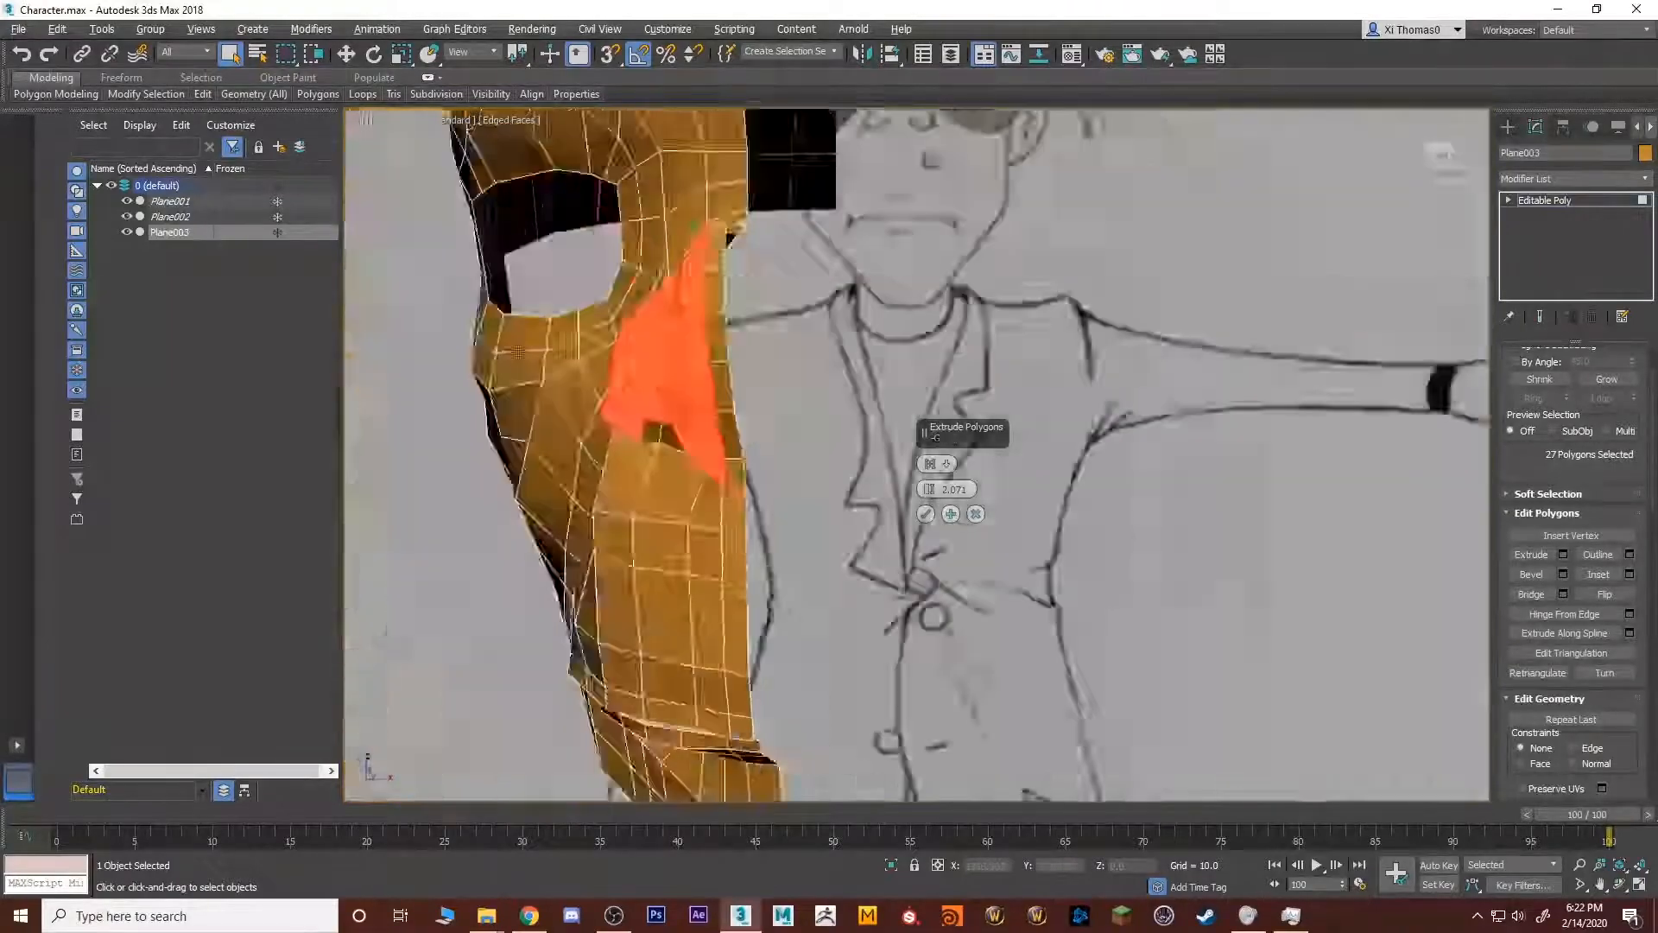
middle_click_drag(518, 352, 793, 354, "alt")
left_click(926, 515)
Apply a TurboSmooth modifier to check the shape of the extruded nose, and remove it again.
middle_click_drag(631, 389, 774, 379, "alt")
scroll(774, 378, "down", 1)
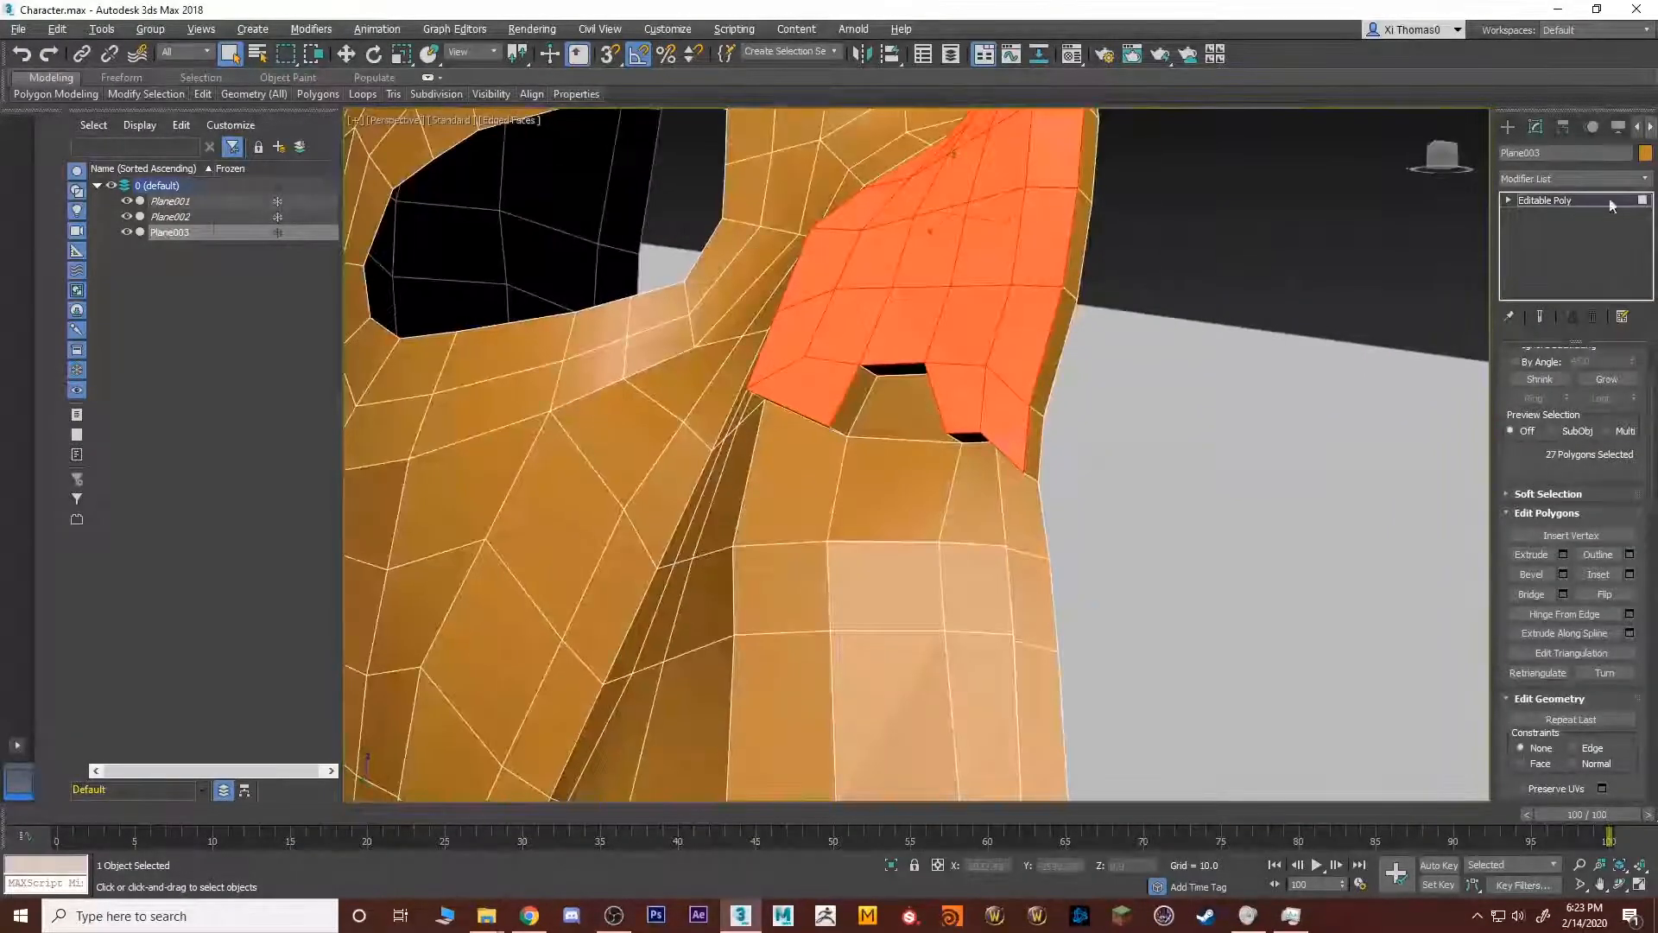
left_click(1646, 182)
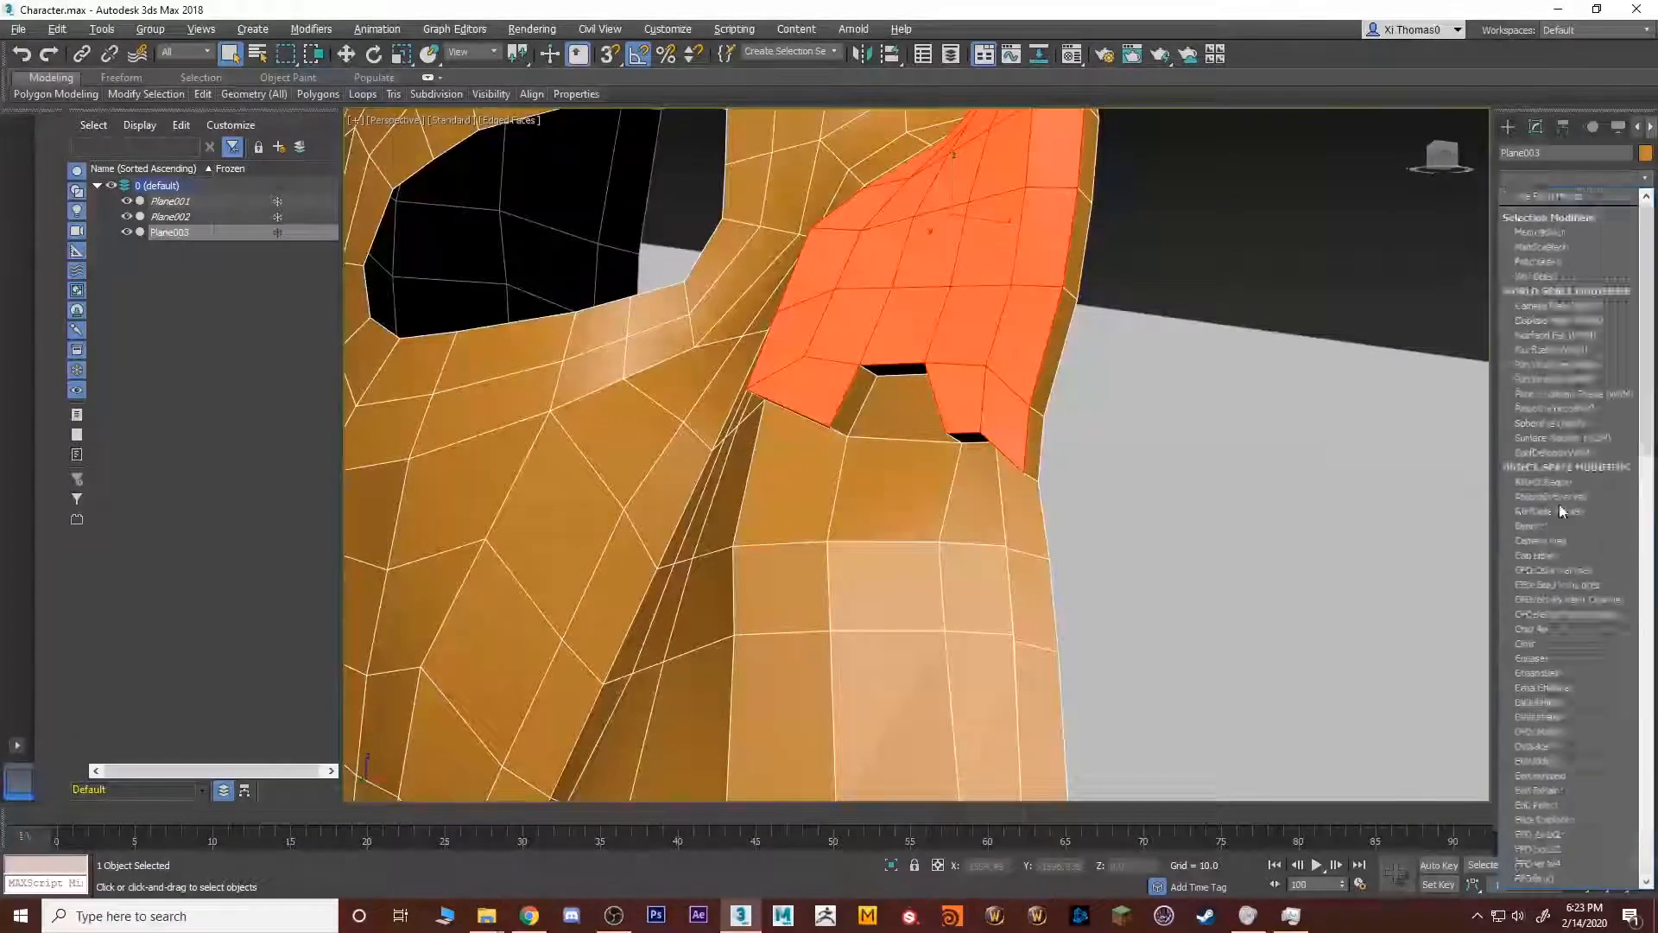
key("t")
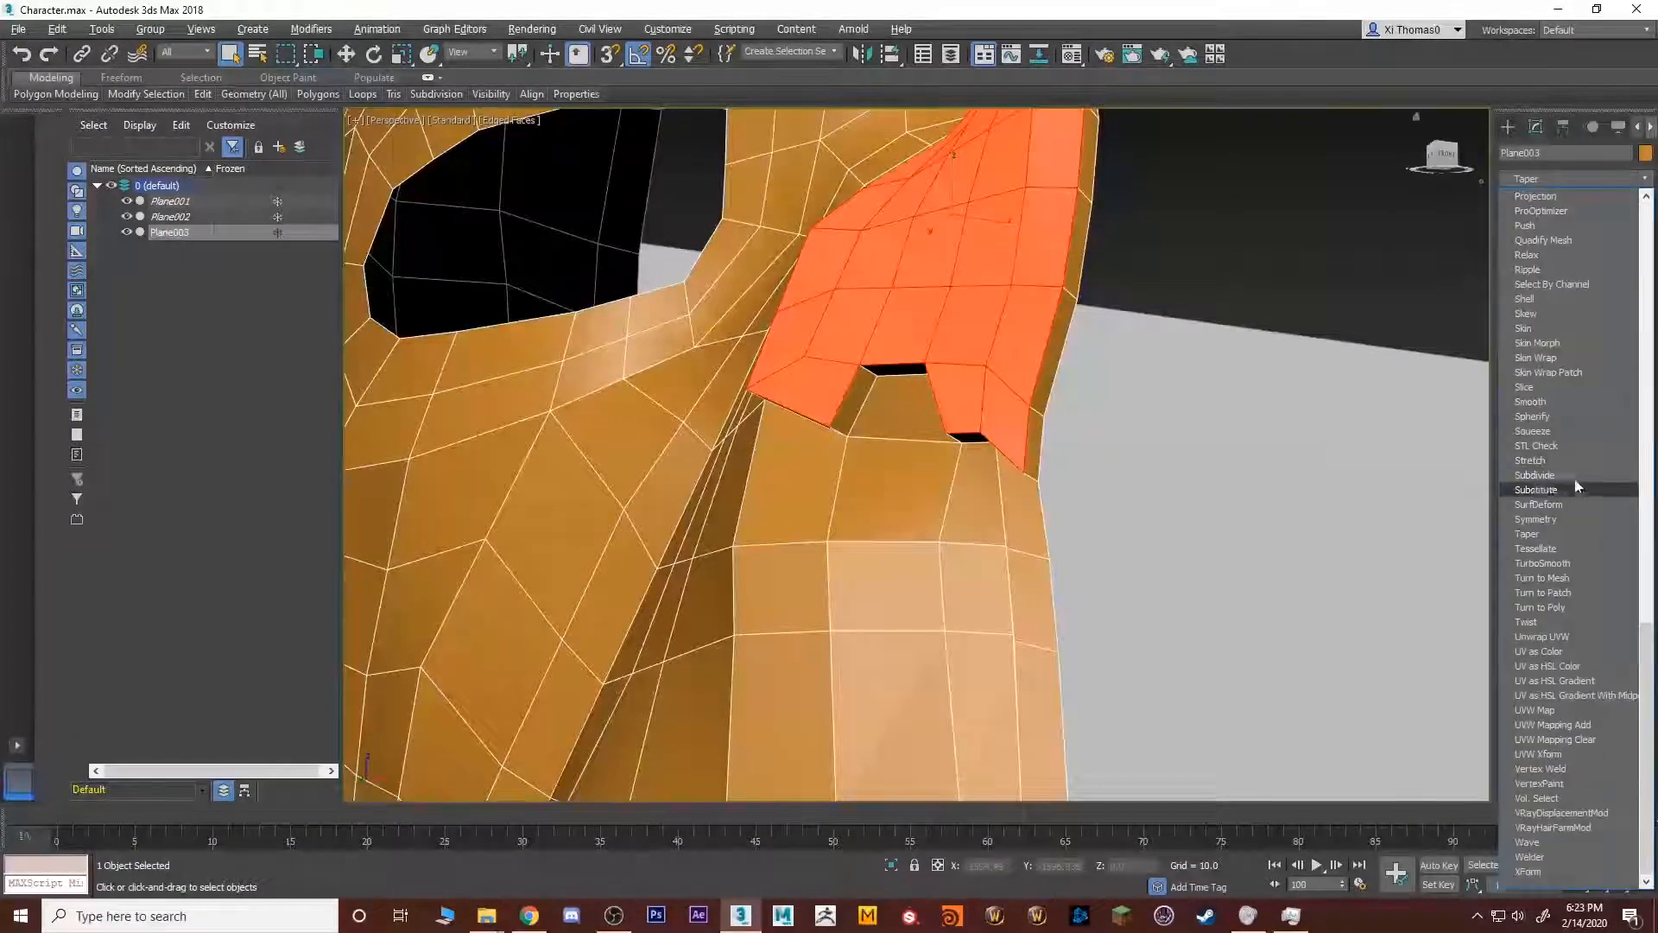
left_click(1542, 563)
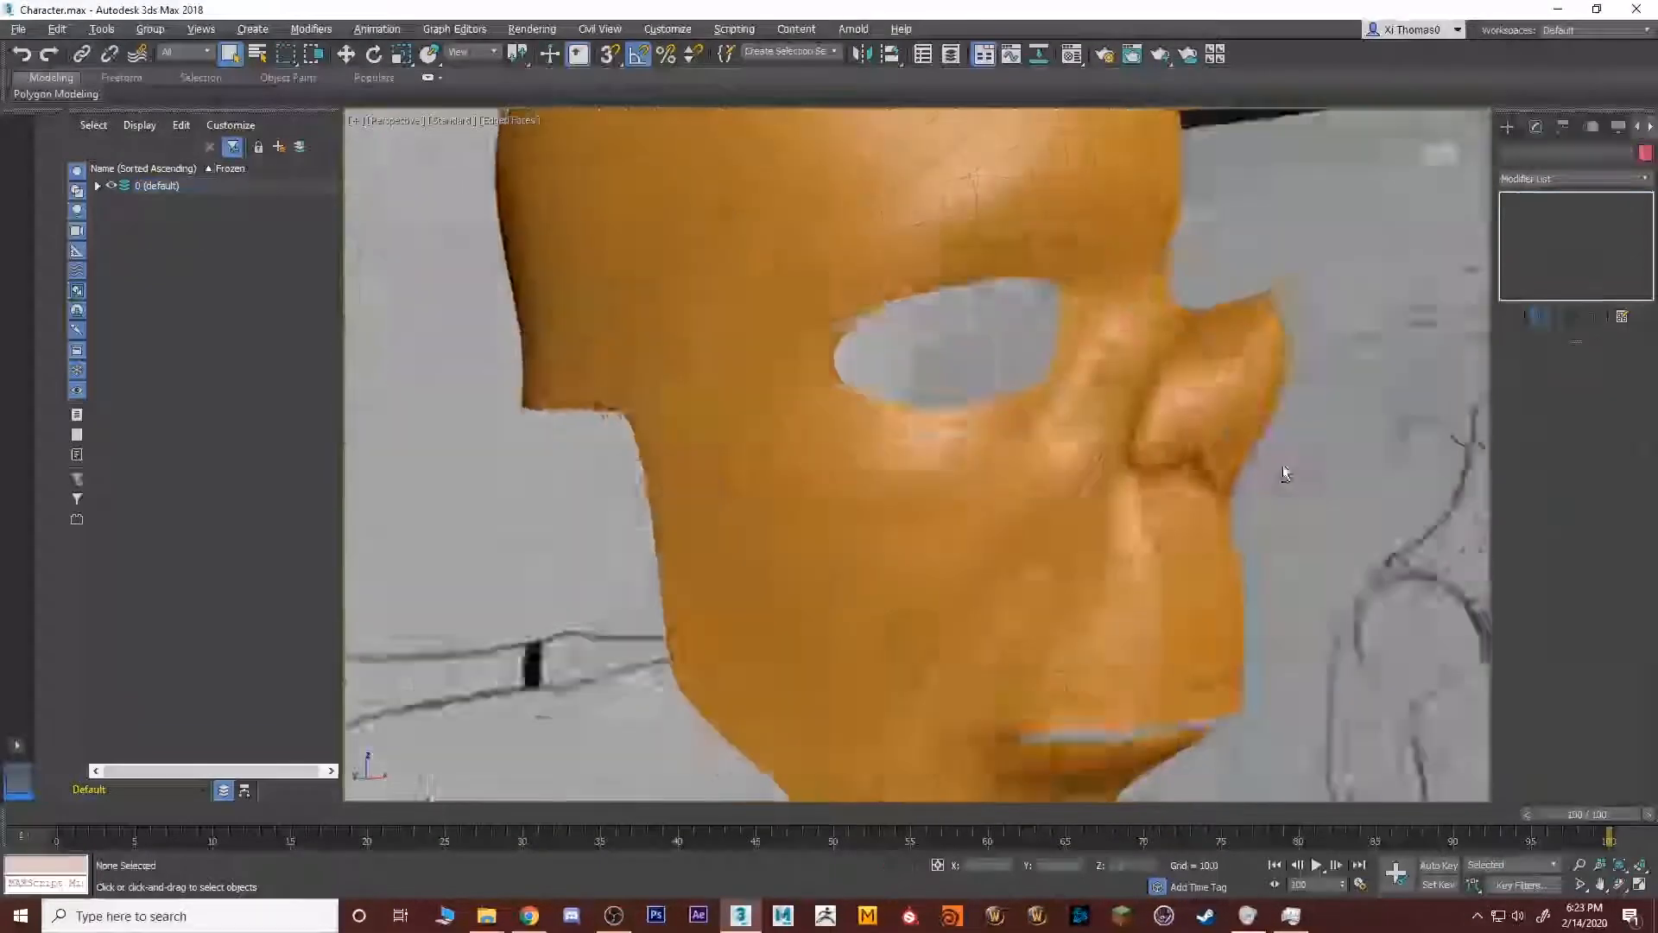
mouse_move(1283, 464)
middle_mouse_down("alt")
mouse_move(1312, 432)
mouse_move(1178, 454)
mouse_move(1226, 460)
mouse_move(1002, 473)
middle_mouse_up("alt")
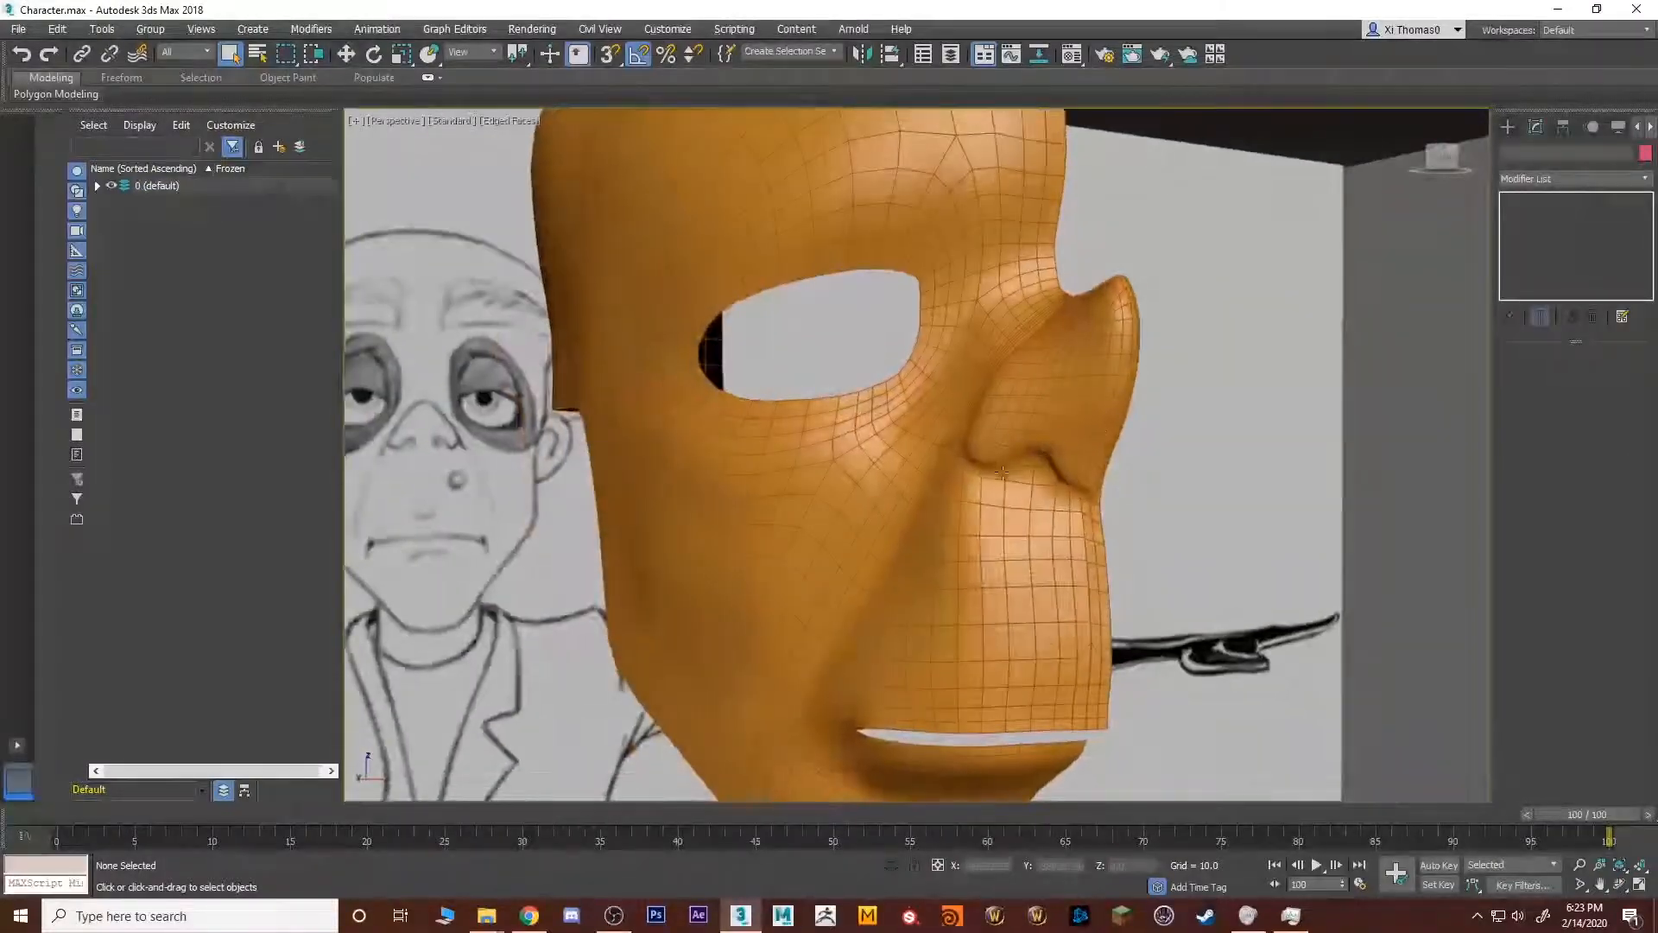
left_click(993, 454)
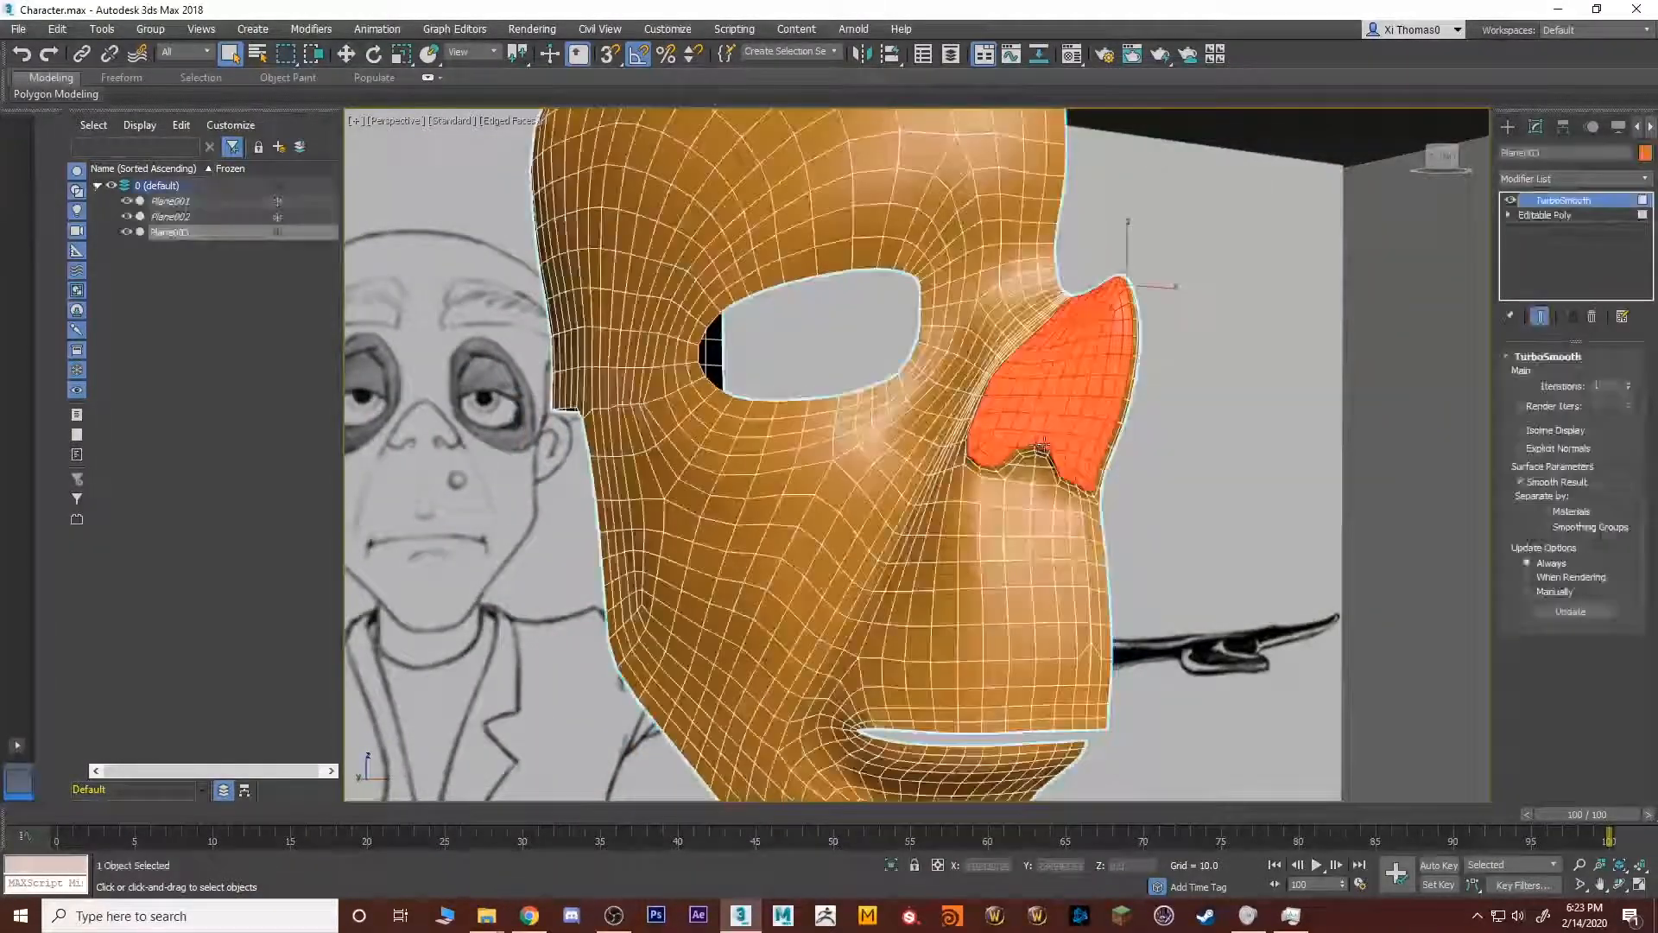
left_click(1590, 318)
Target-weld the extruded vertex at the outer corner of the nostril opening onto the base vertex below it.
scroll(1019, 429, "up", 8)
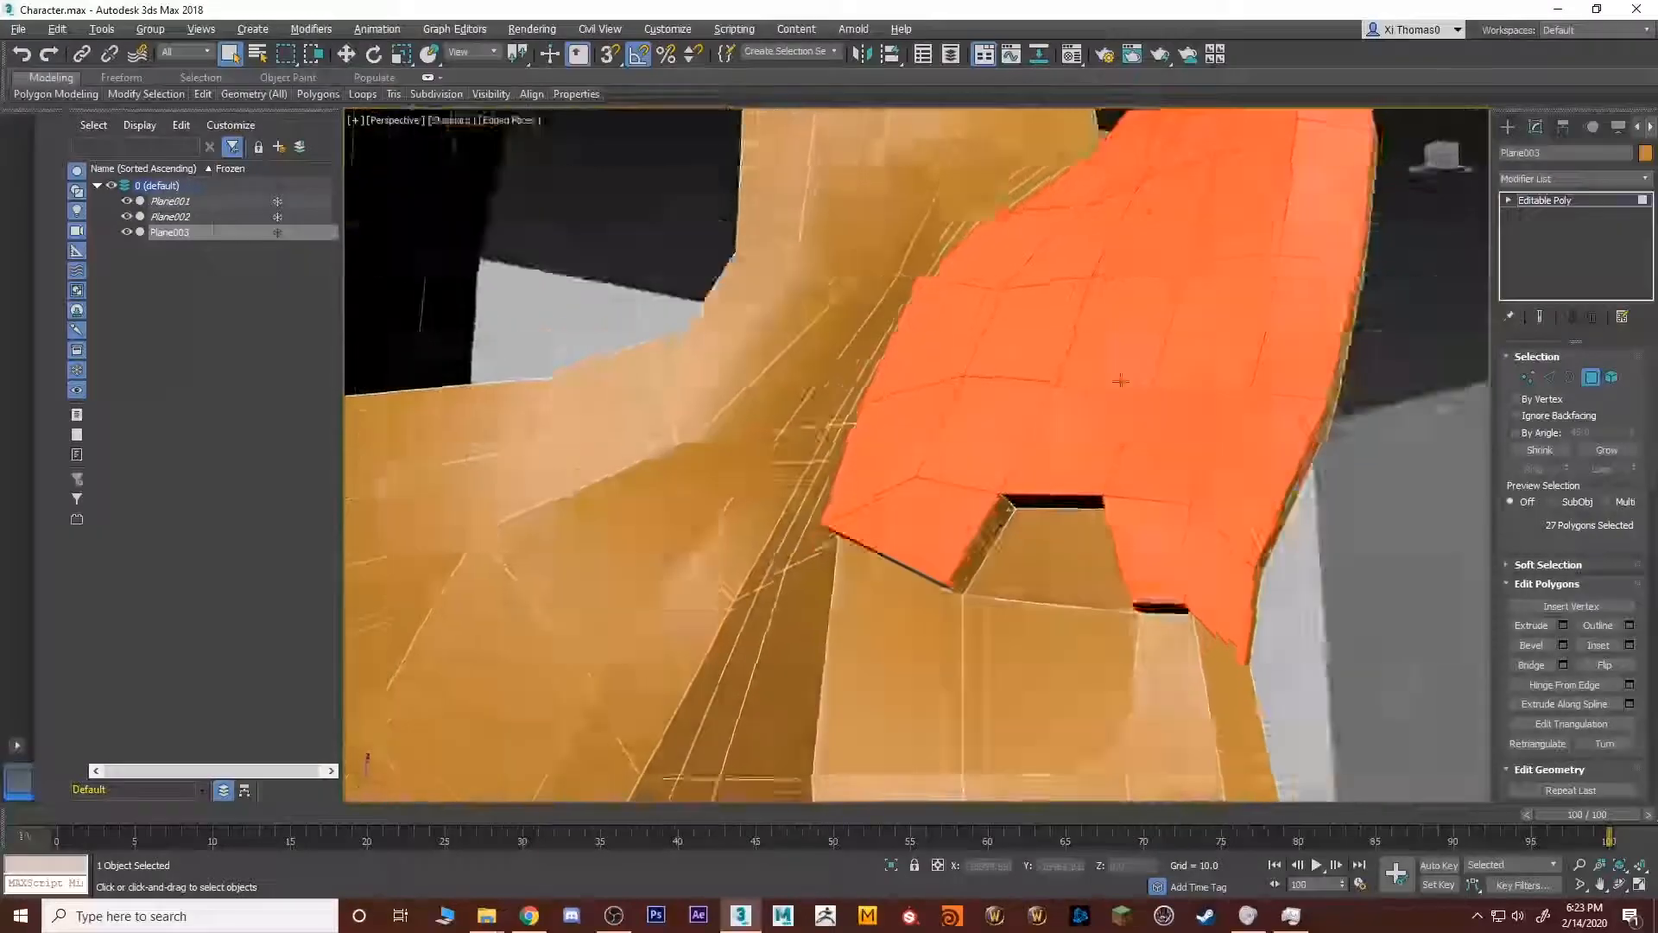
middle_click_drag(1120, 381, 914, 526, "alt")
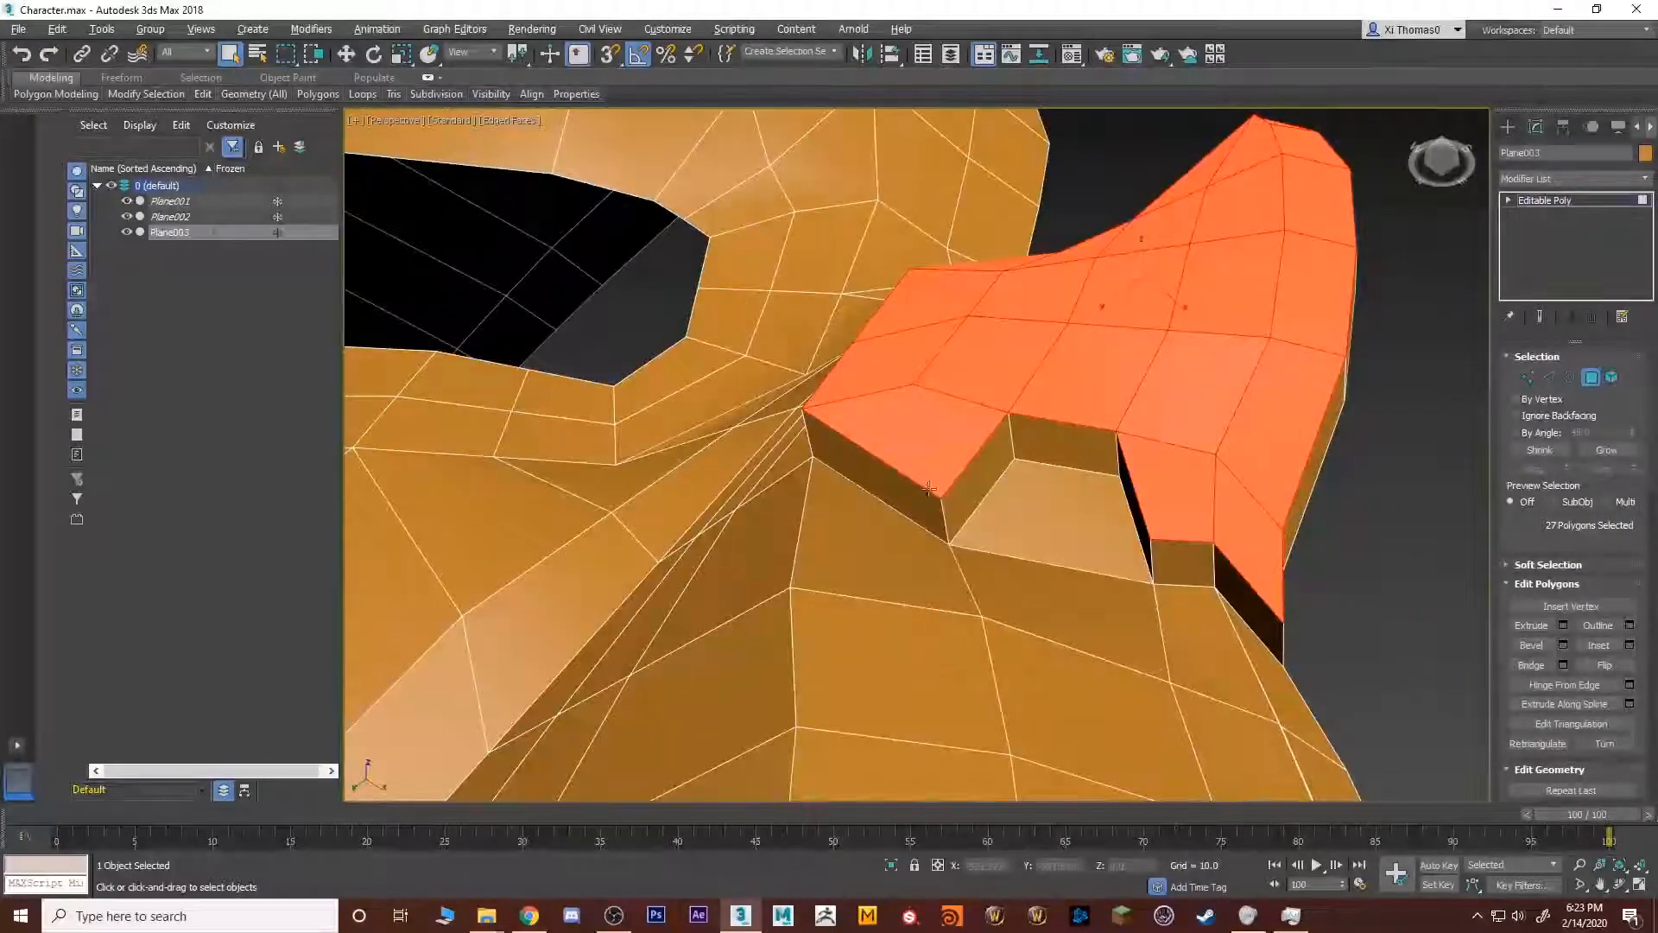
key("1")
left_click(941, 495)
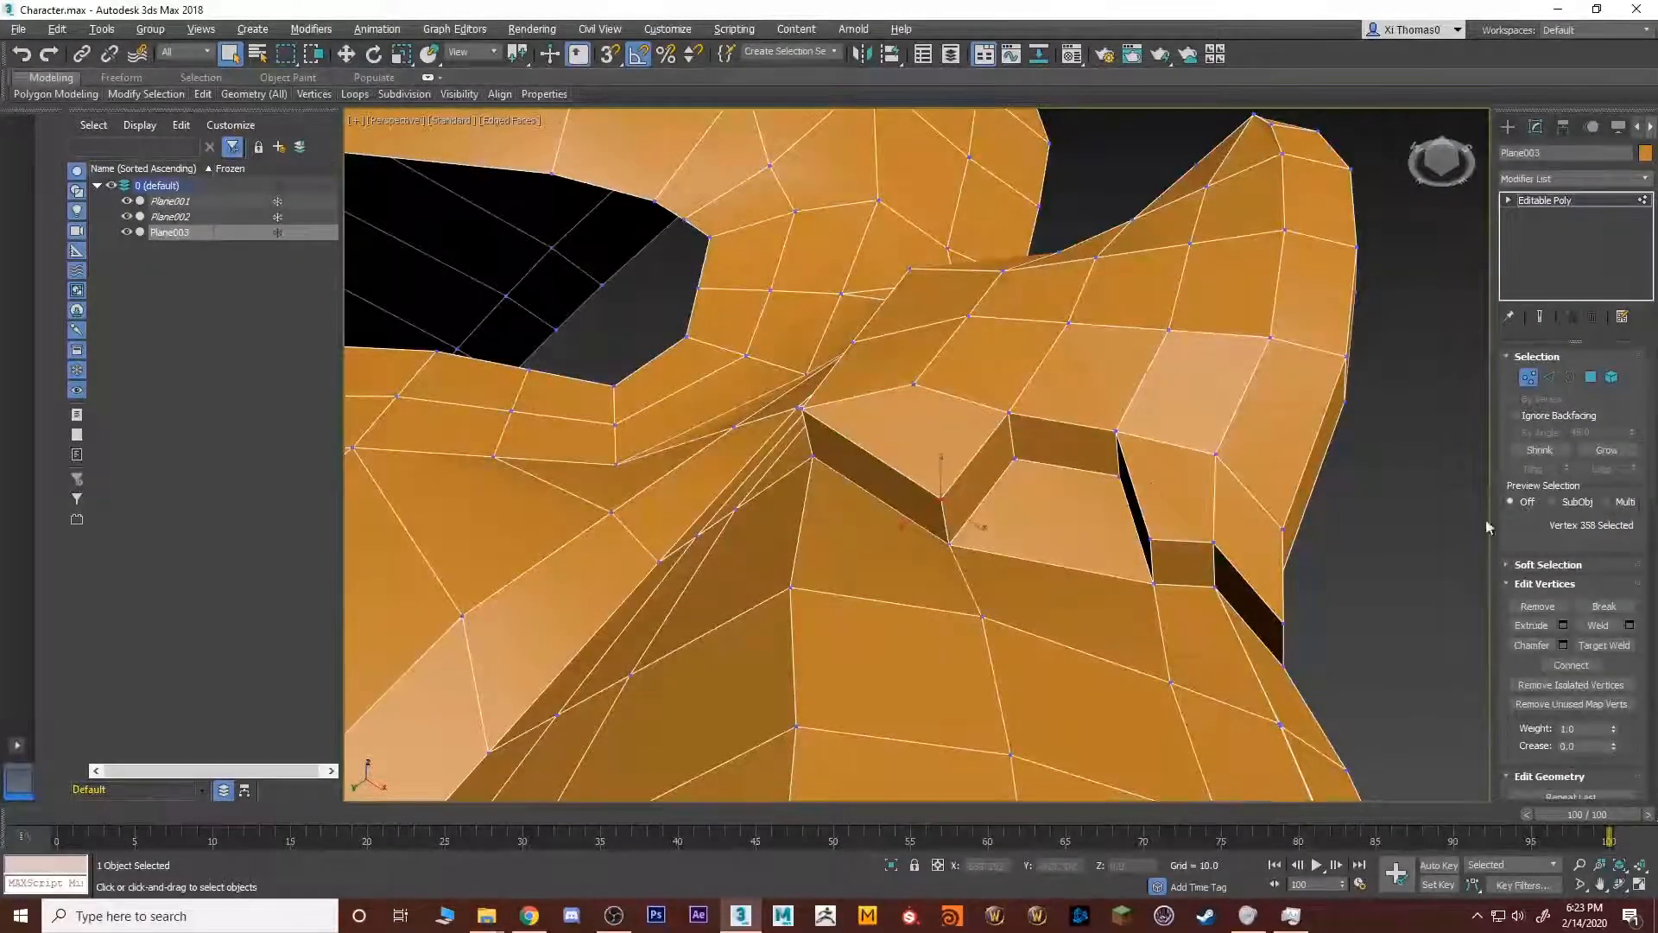
scroll(1606, 605, "down", 1)
left_click(1604, 605)
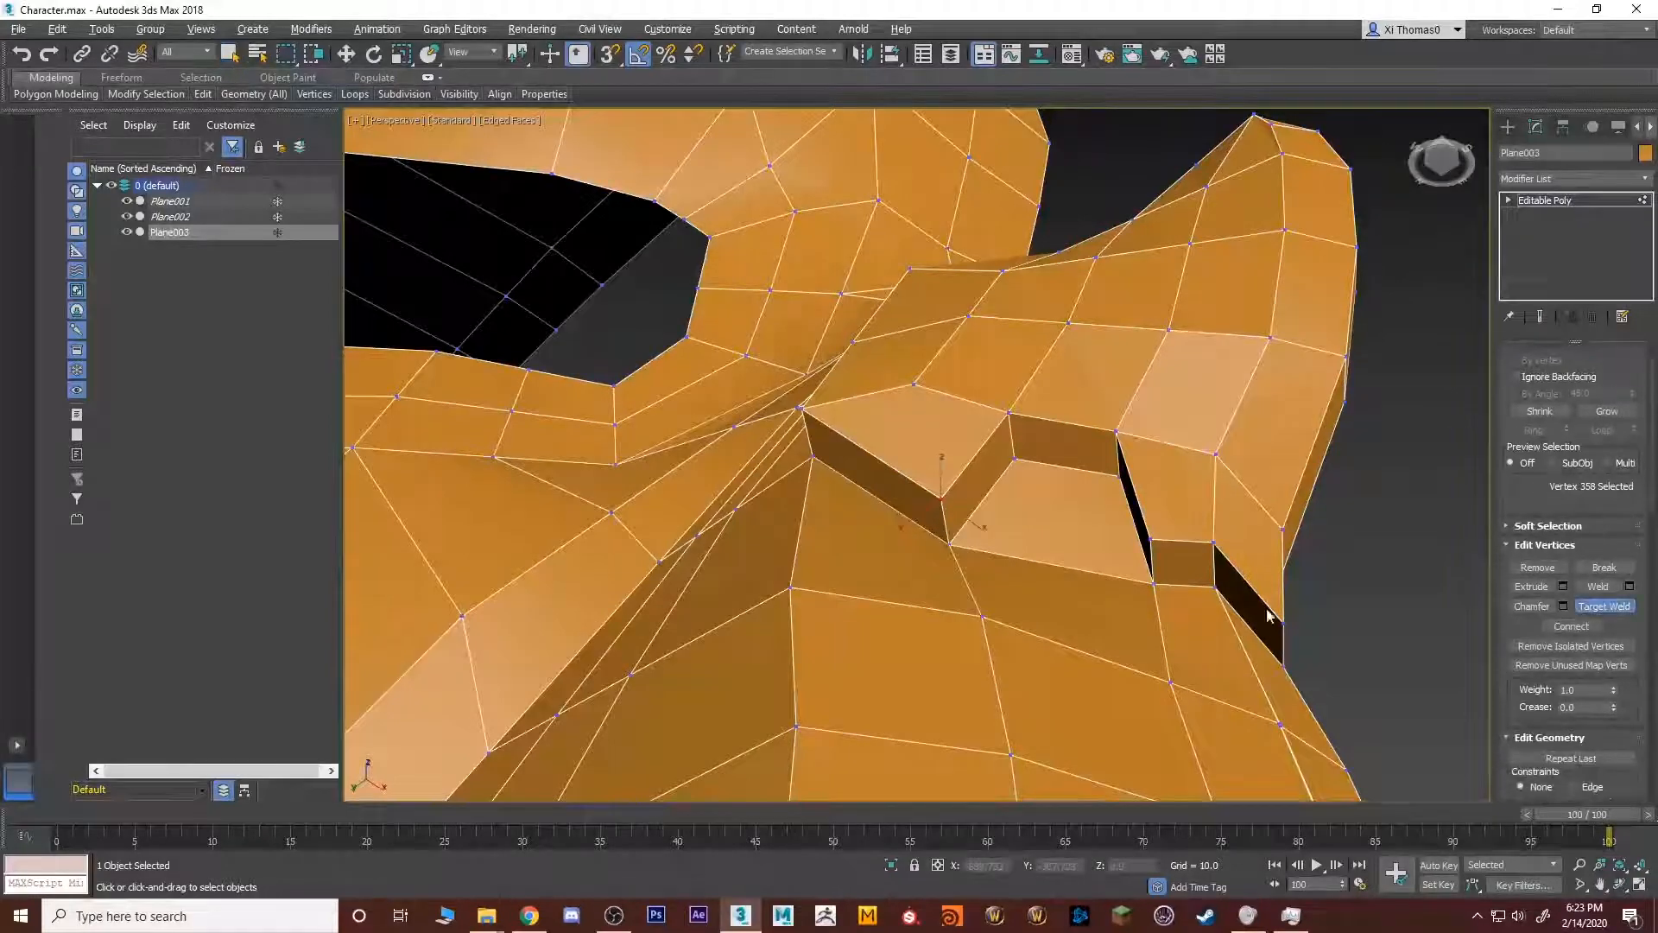
left_click(949, 543)
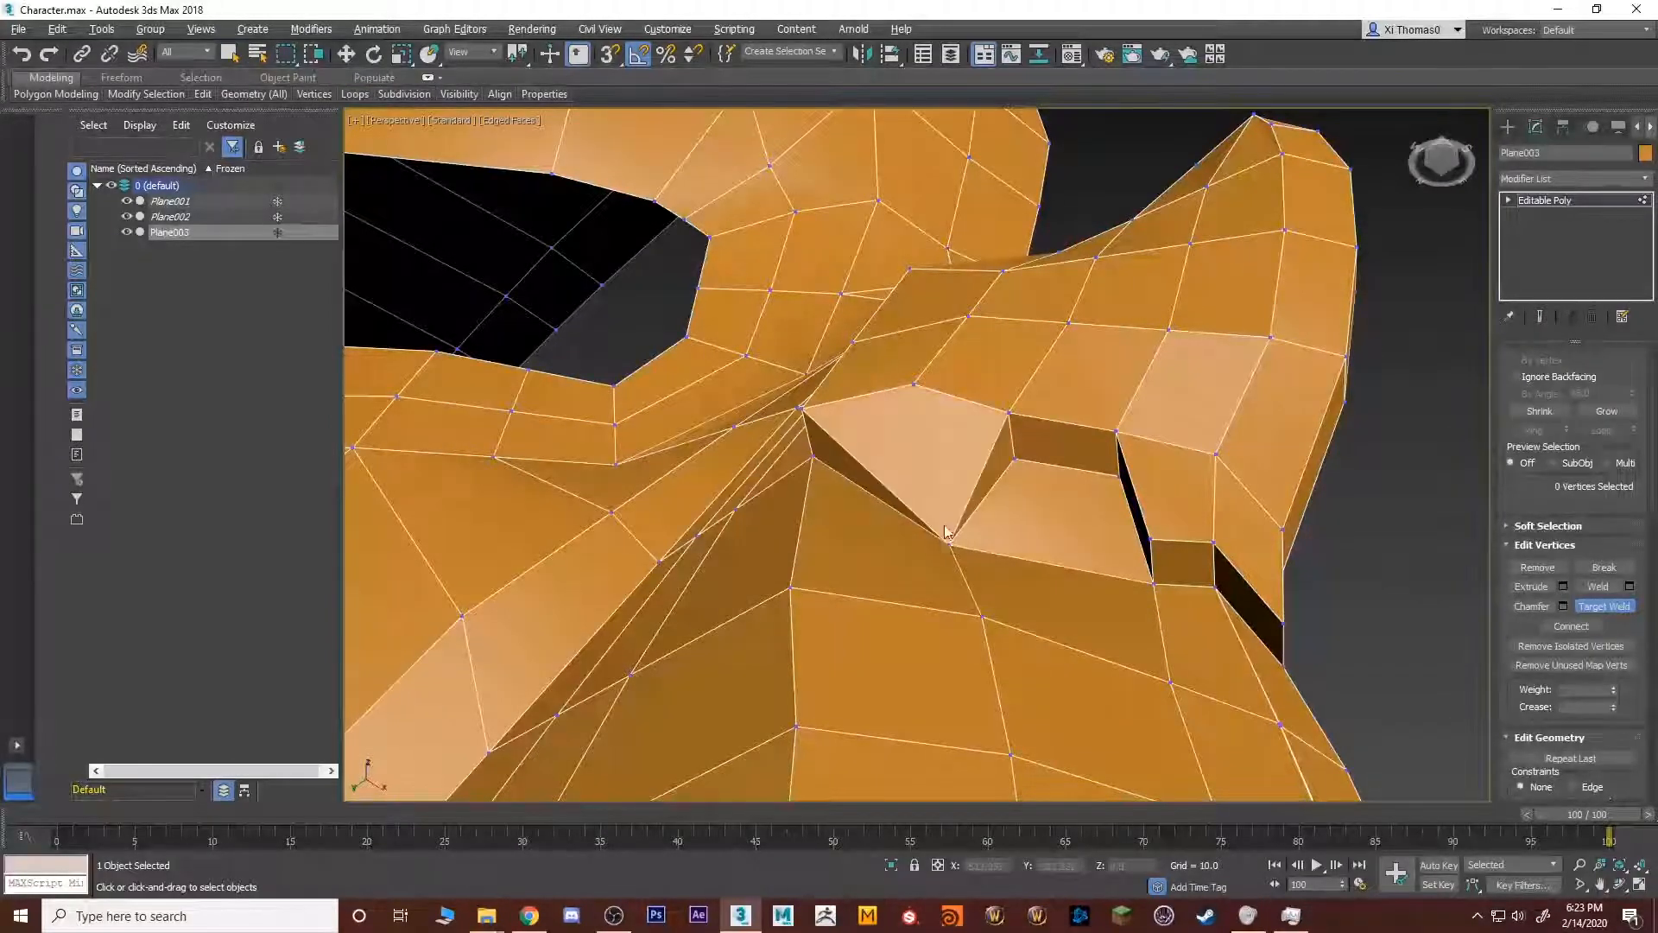
Target-weld three extruded vertices up the side of the nose onto the matching cheek-side vertices to close the crease.
middle_click_drag(878, 427, 994, 278, "alt")
scroll(1189, 470, "up", 6)
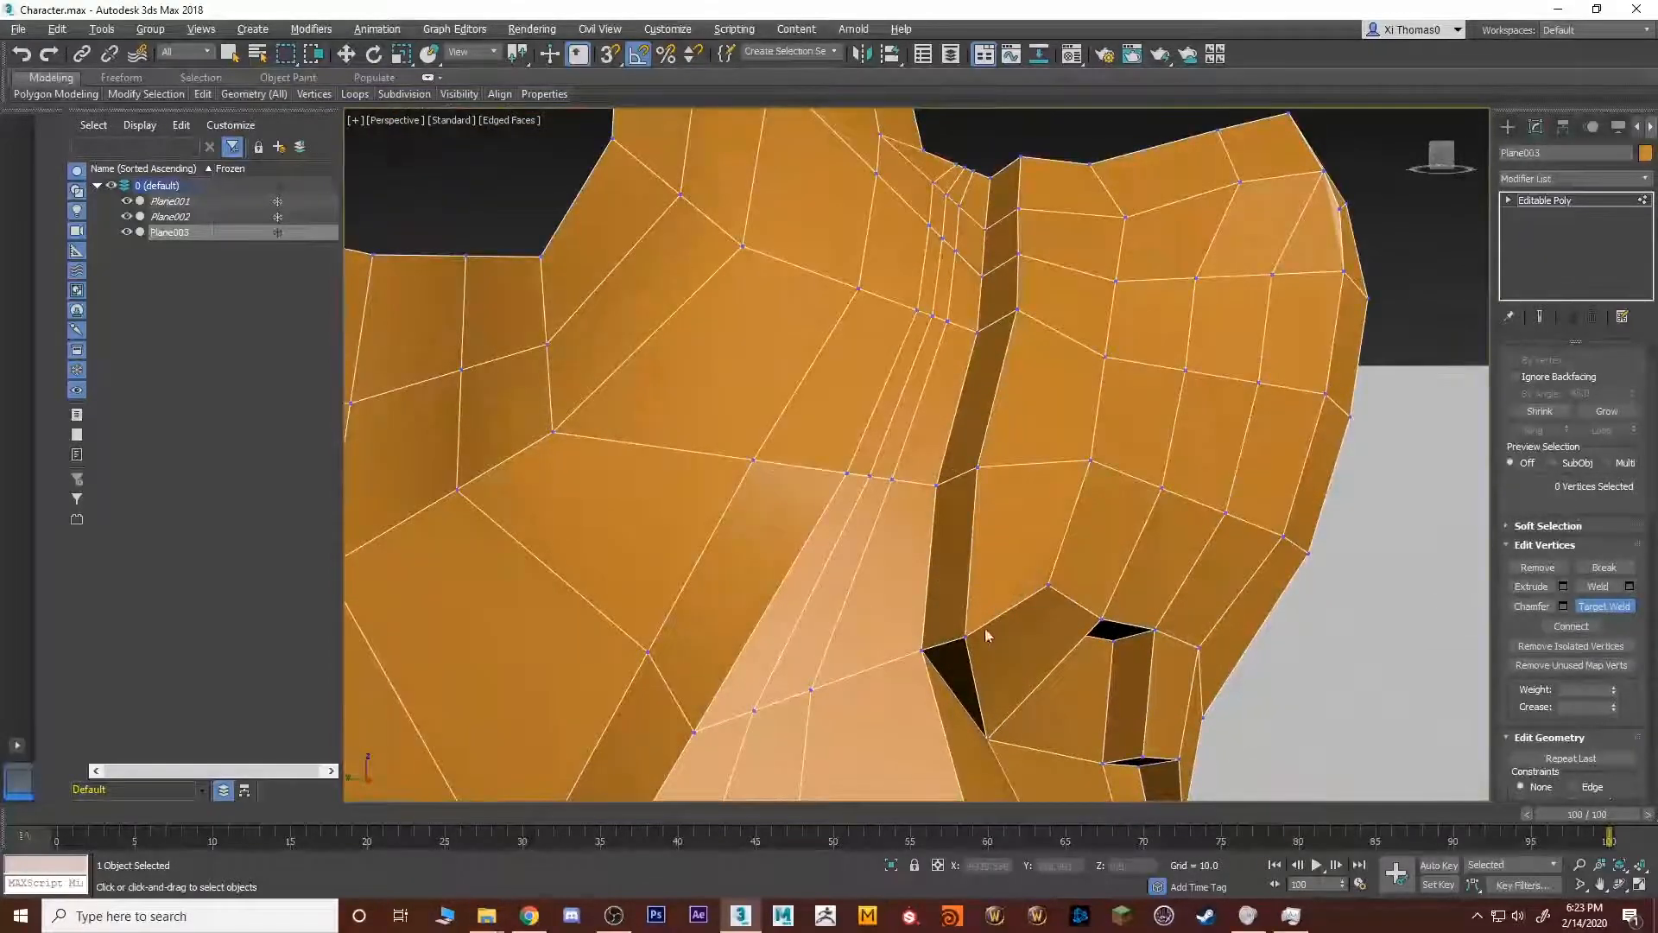
left_click(962, 640)
left_click(923, 648)
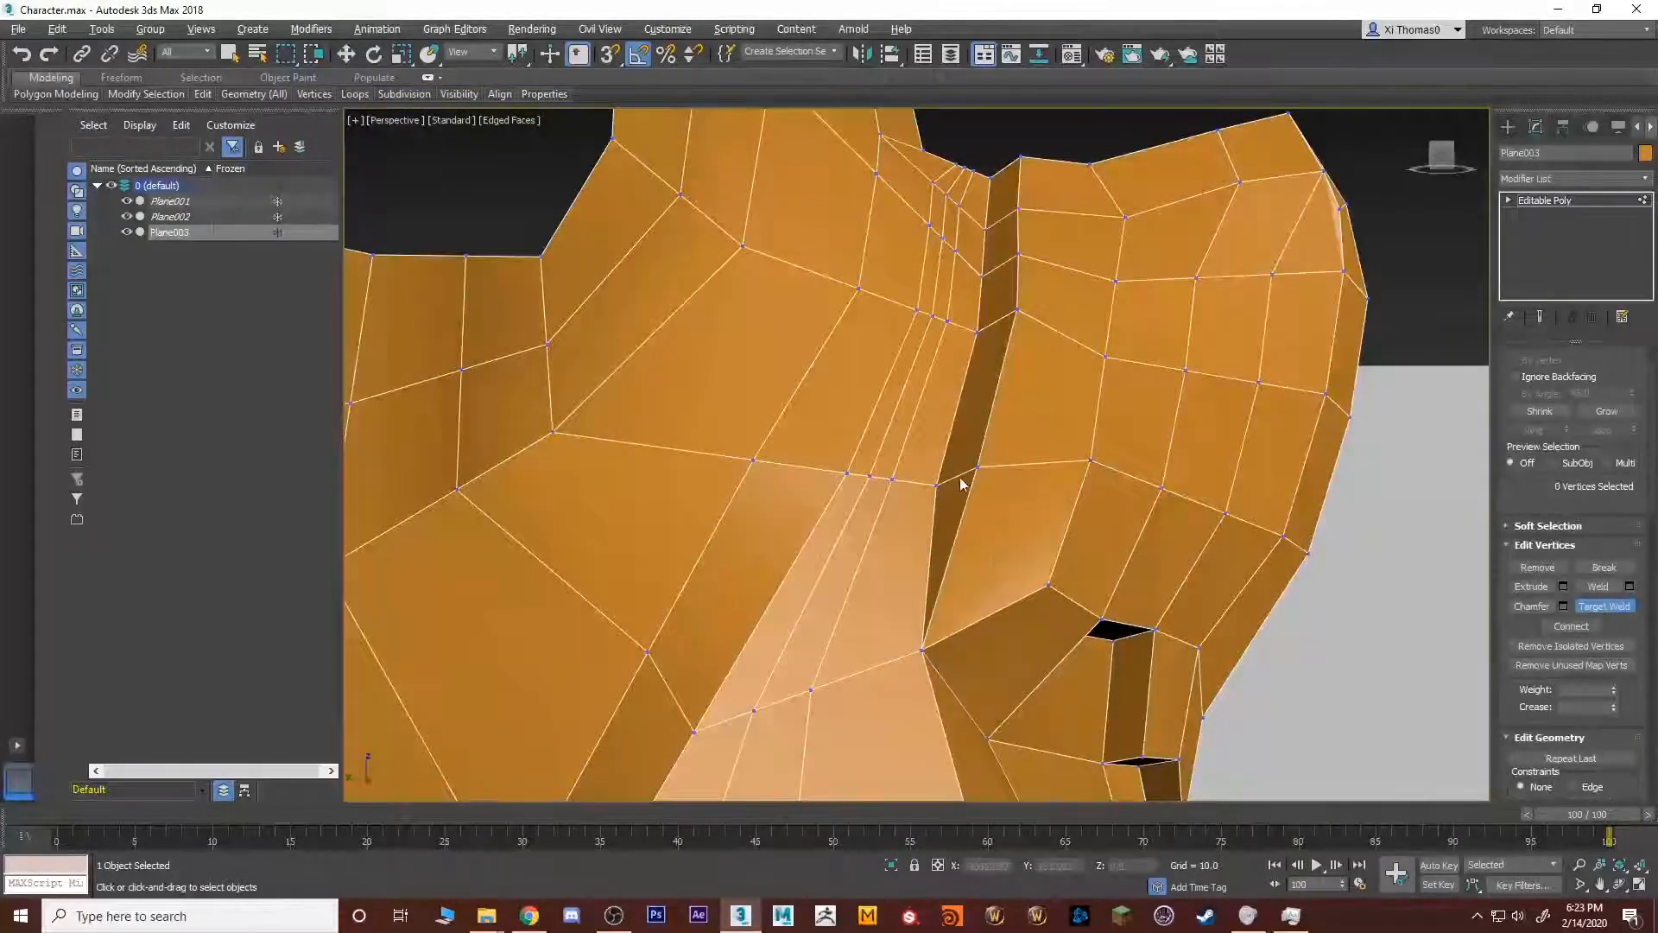
left_click(935, 486)
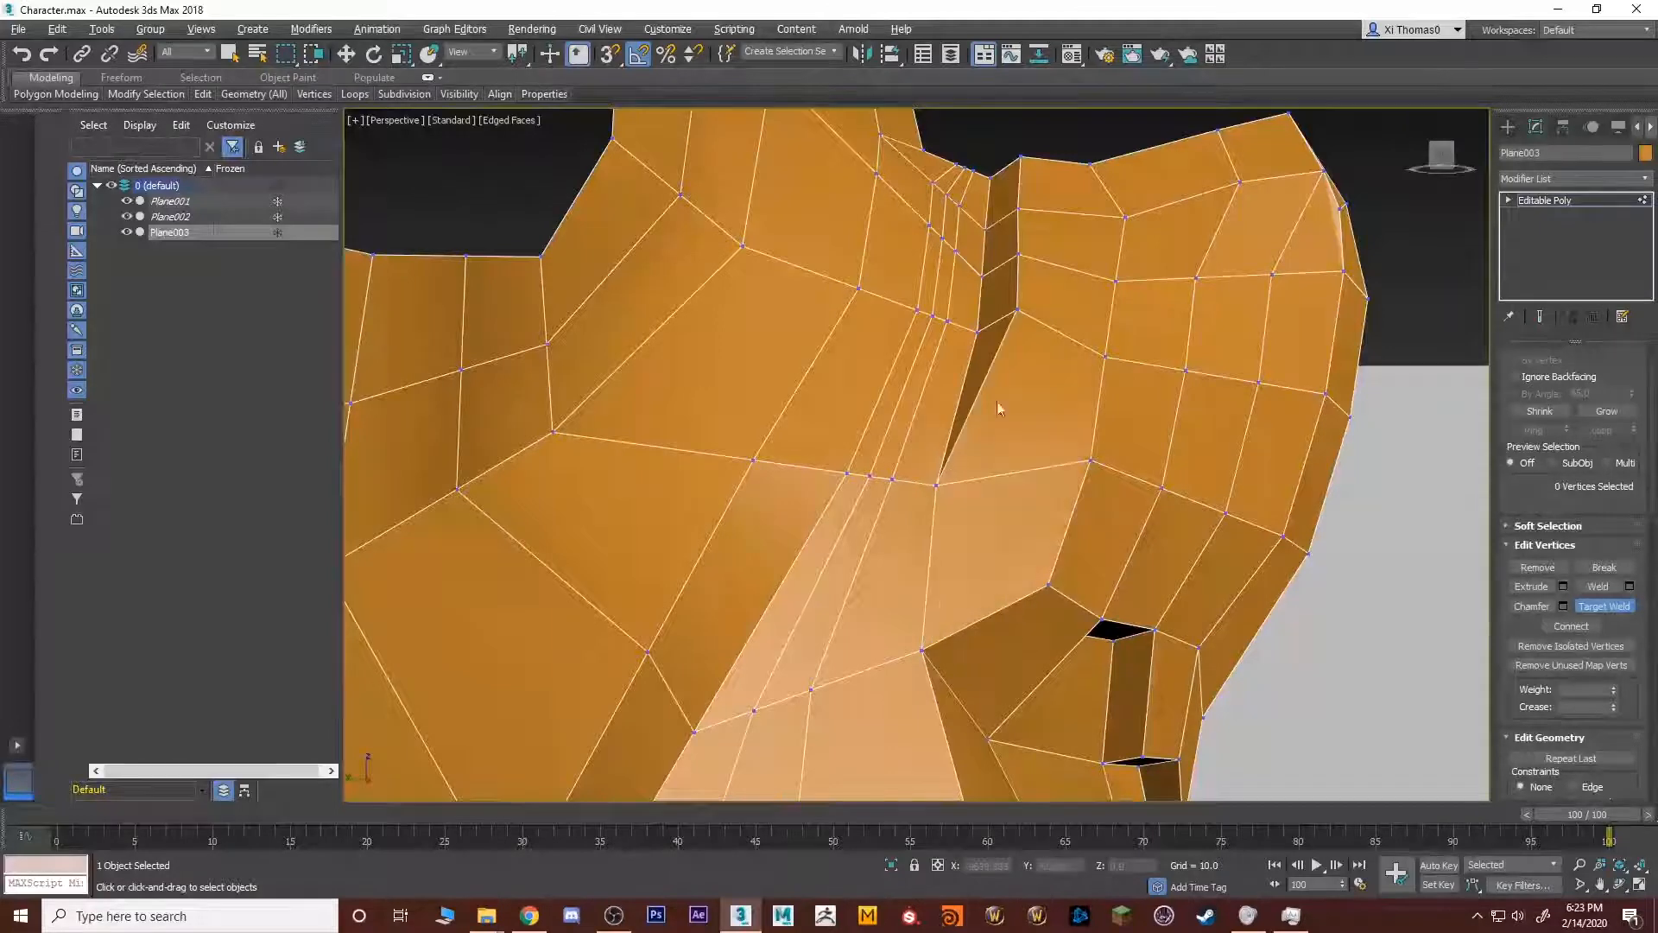
left_click(1017, 311)
left_click(978, 330)
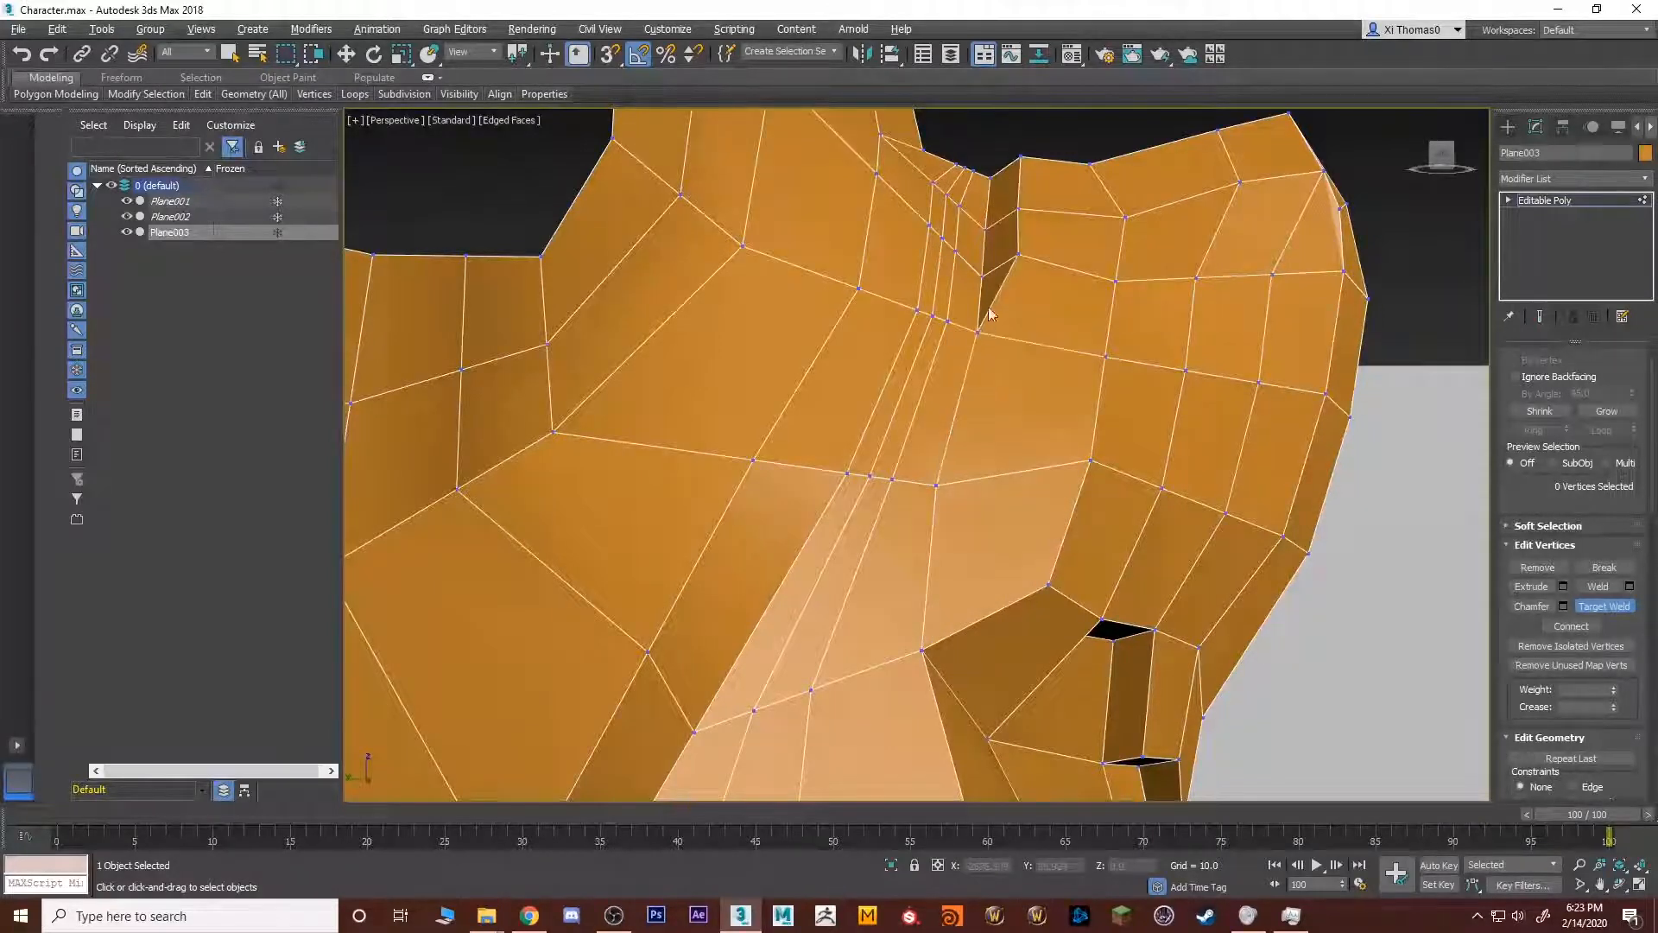
Try to target-weld the extruded vertex near the nose bridge onto its neighbour across the crease.
scroll(1002, 235, "up", 8)
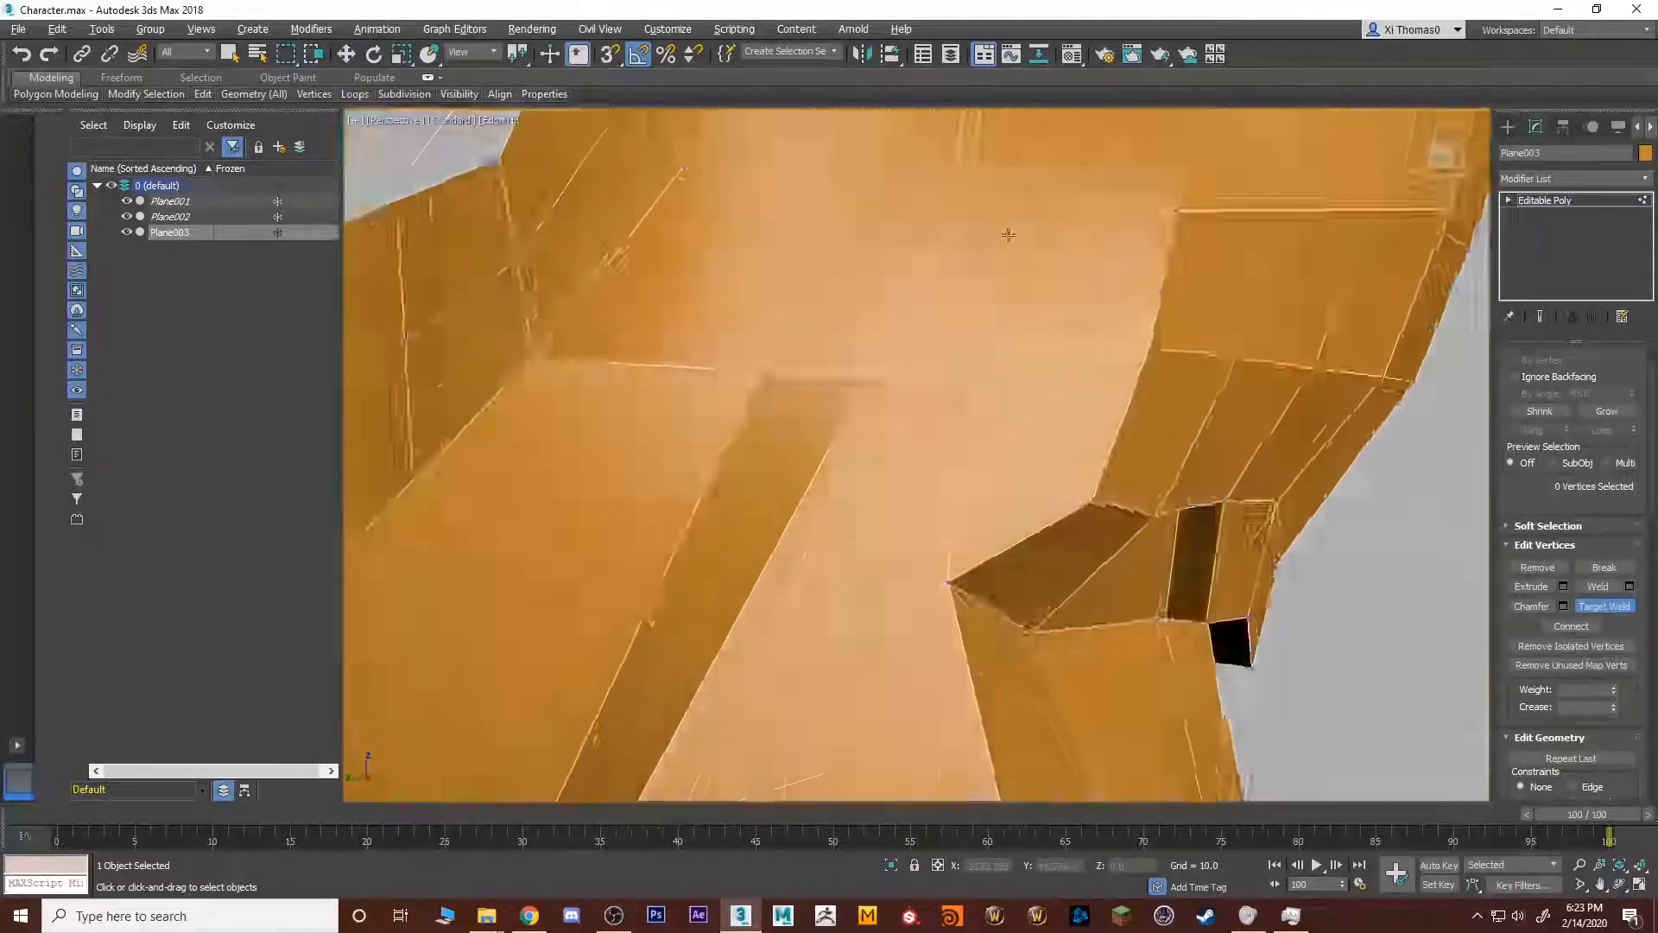
scroll(1018, 404, "down", 5)
middle_click_drag(992, 344, 993, 406, "alt")
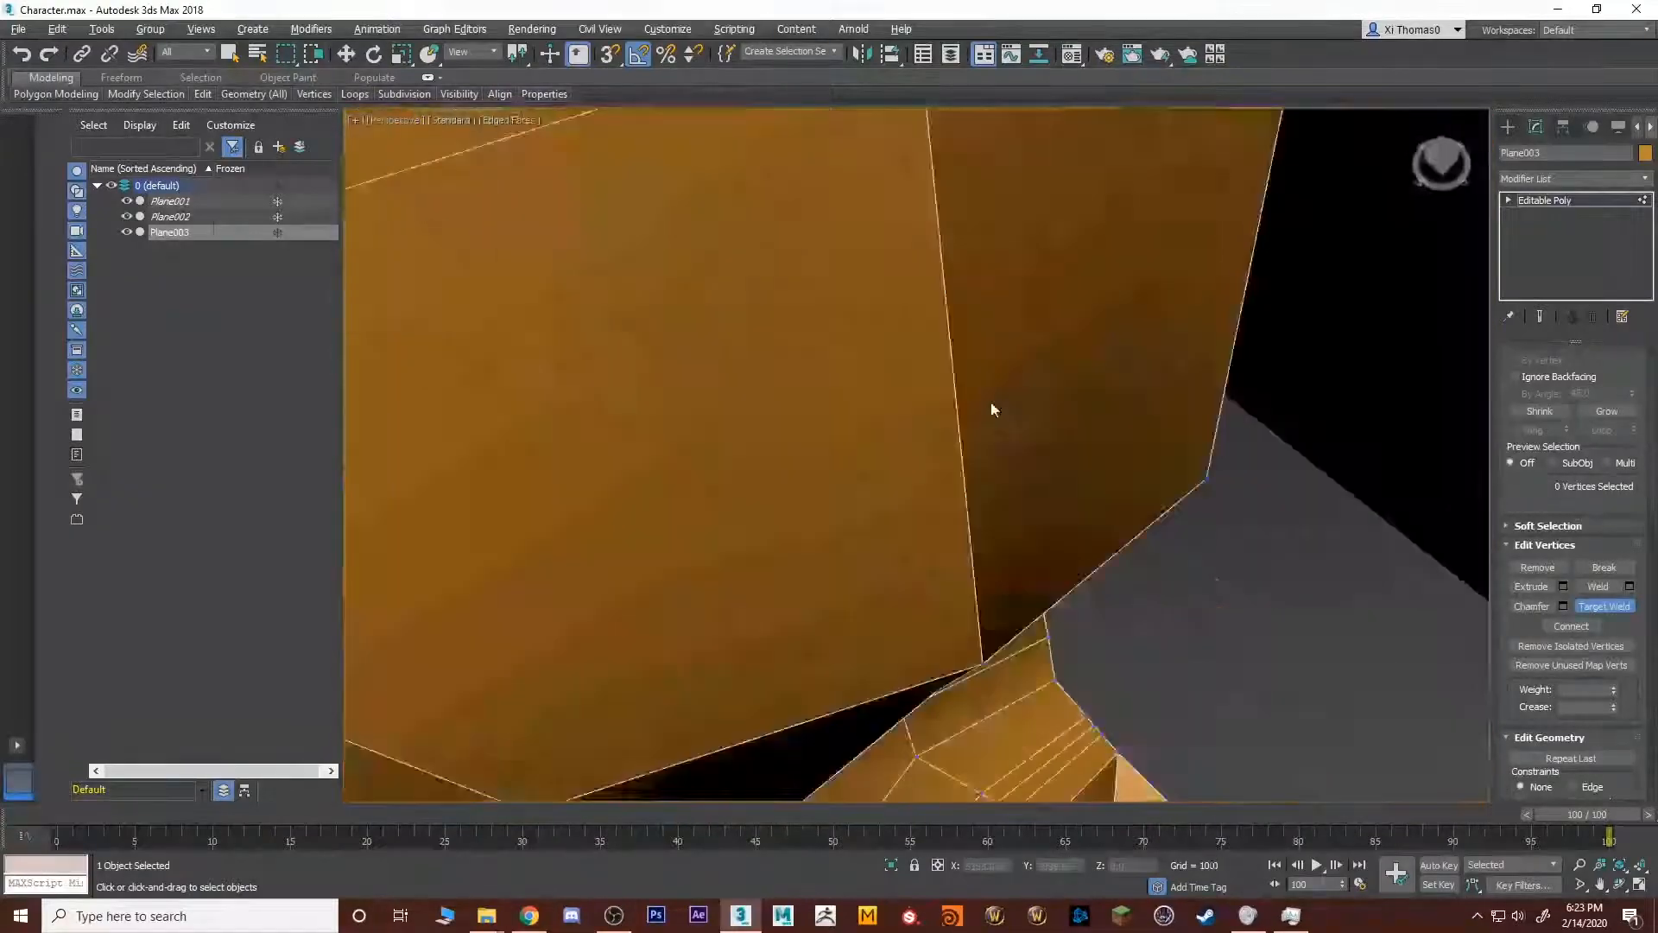
scroll(1014, 397, "down", 4)
left_click(1122, 498)
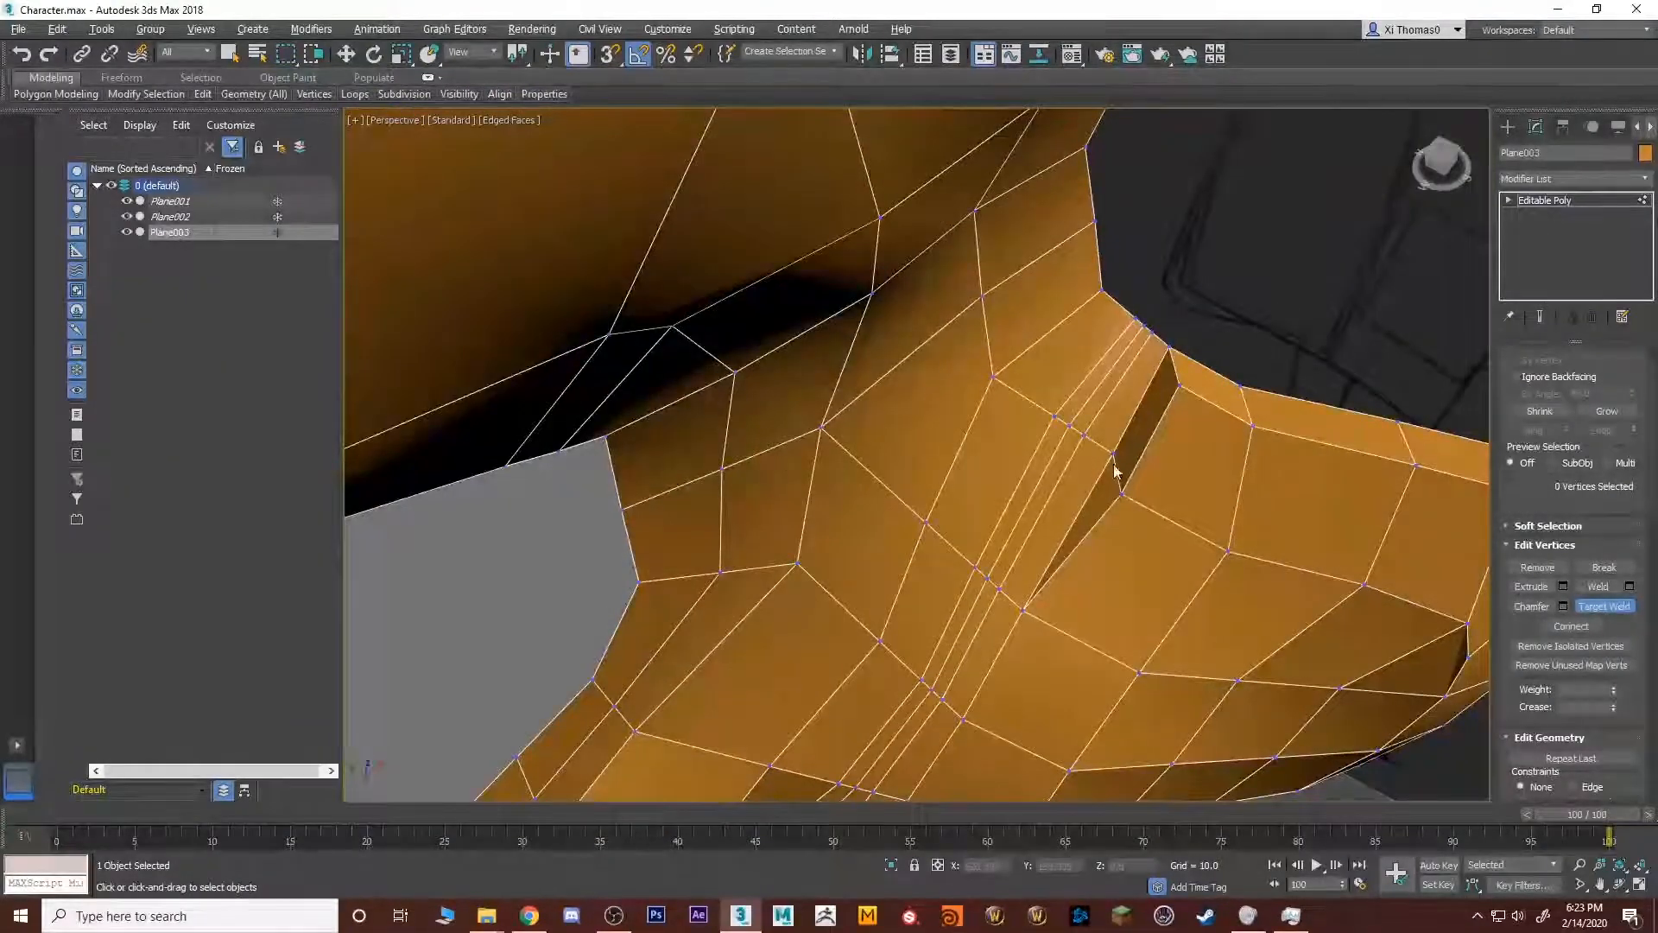
left_click(1122, 499)
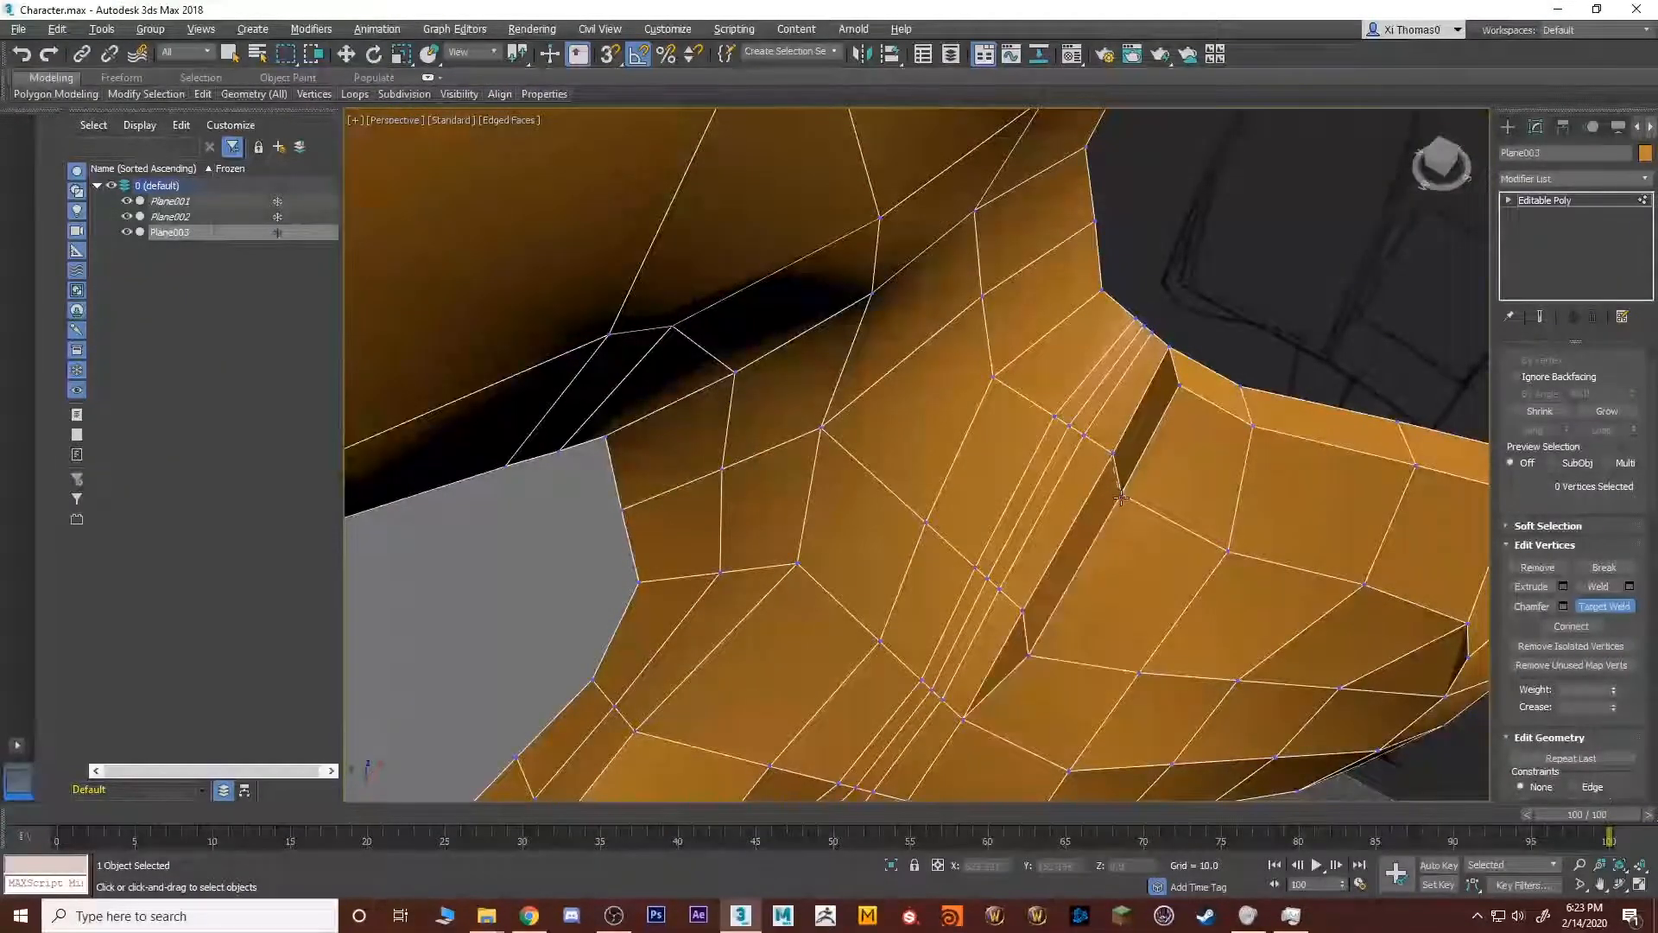
left_click(1124, 497)
key("ctrl+z")
left_click(1123, 495)
left_click(1112, 453)
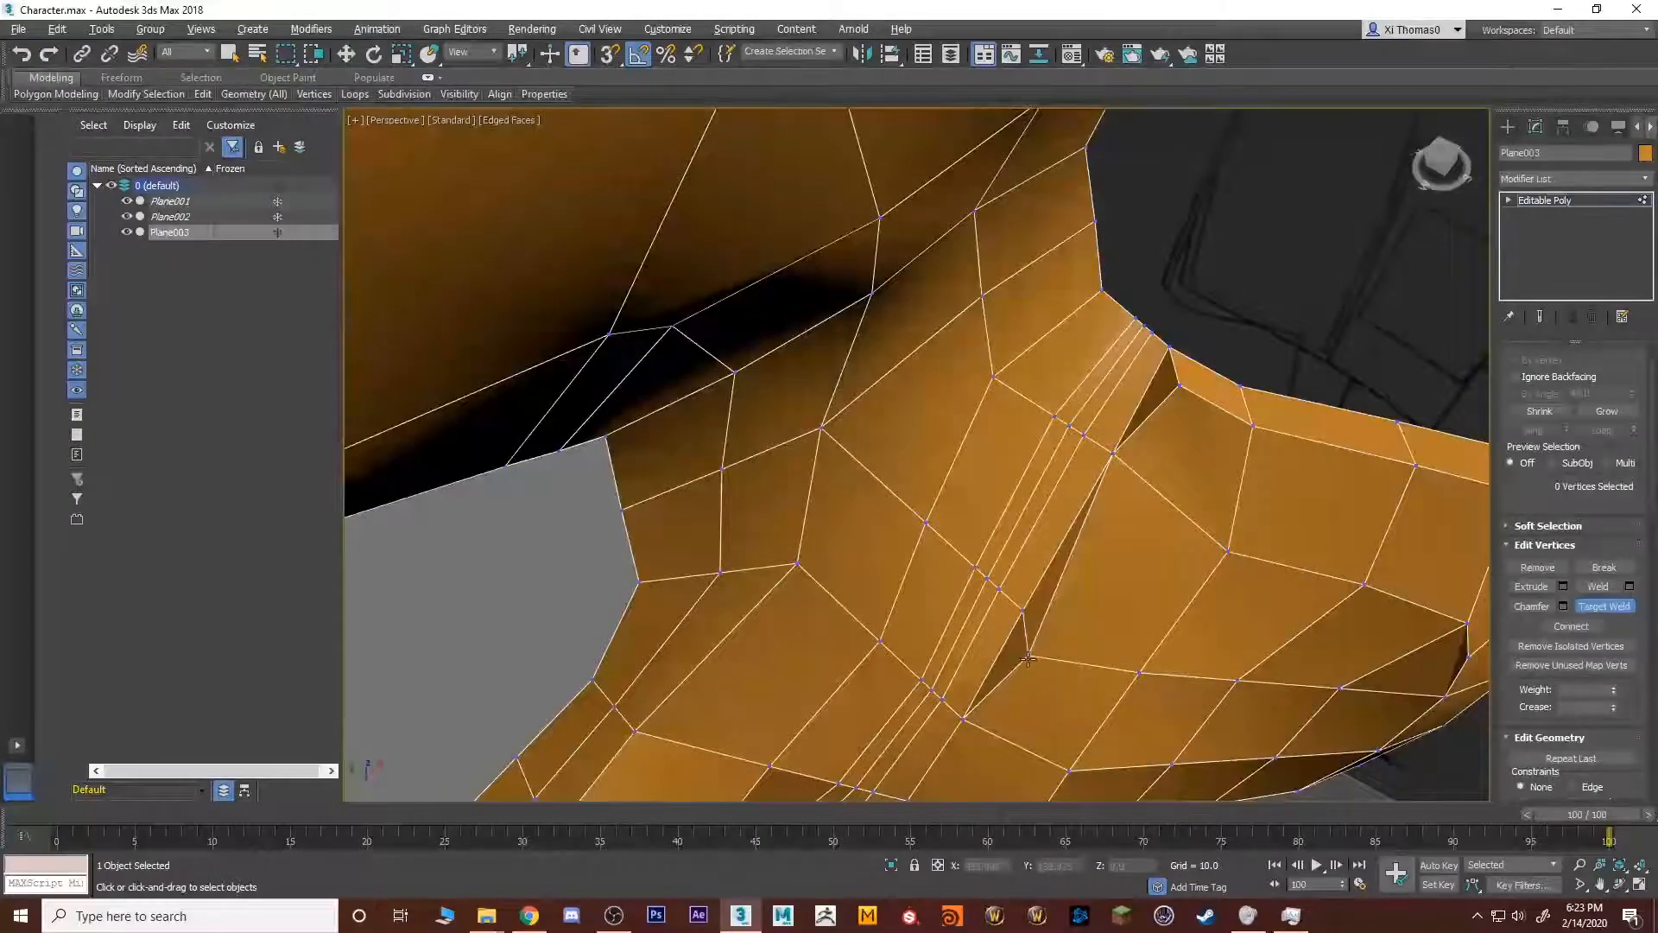
Undo the vertex welds and the extrusion of the nose polygons.
middle_click_drag(1025, 538, 1048, 380, "alt")
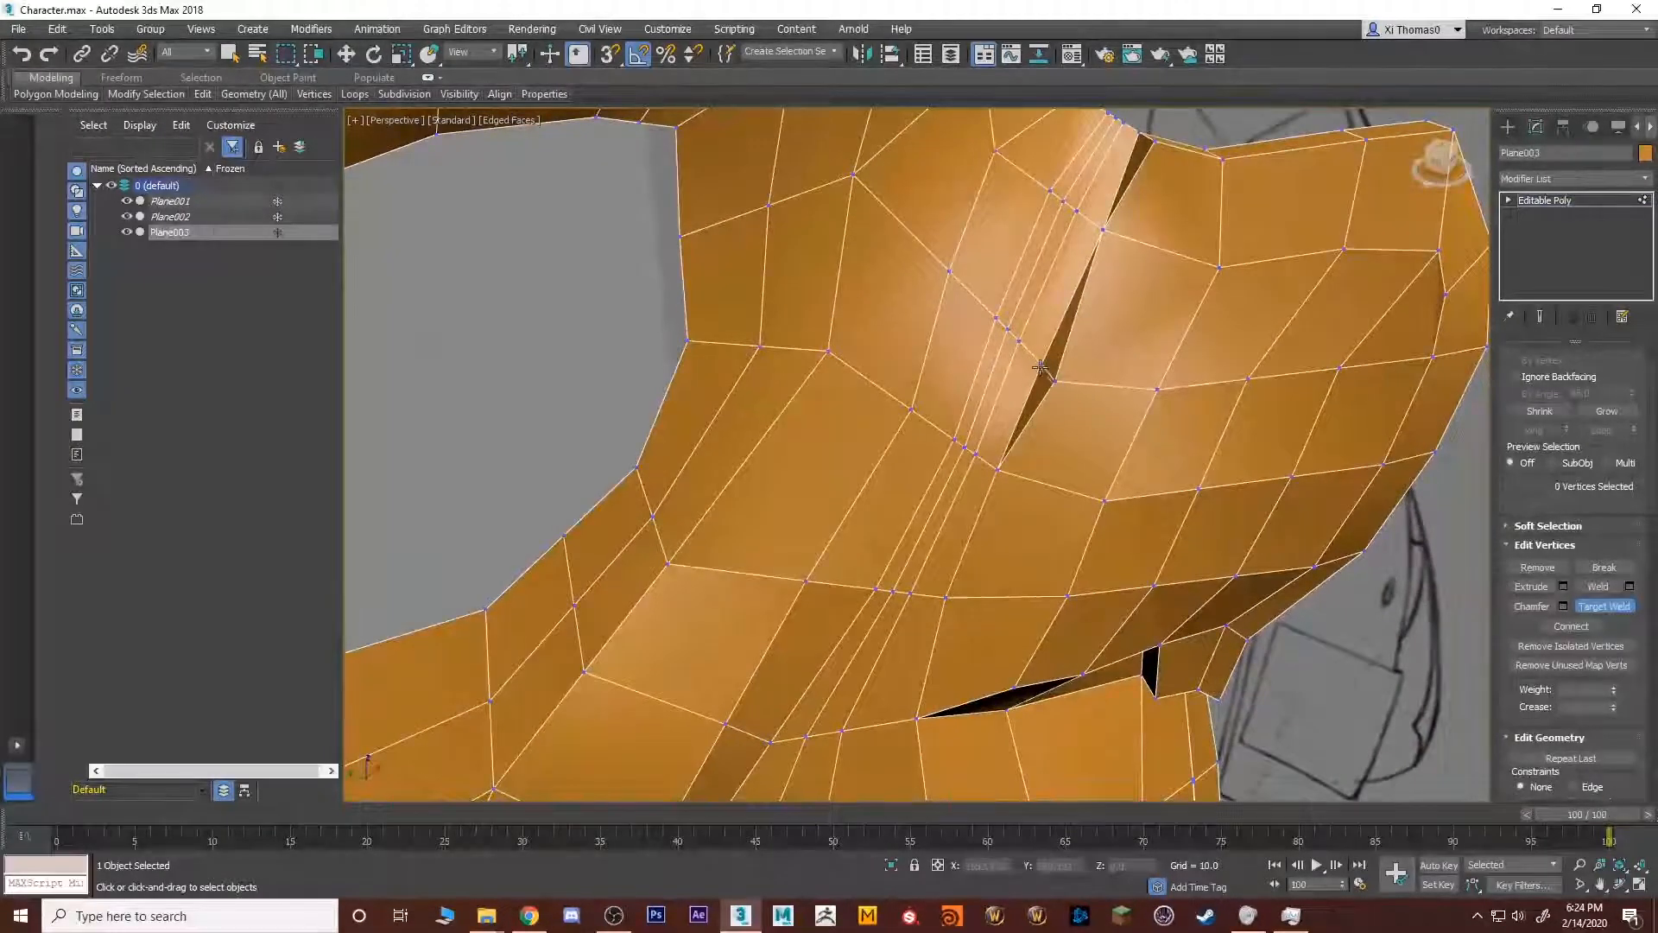
middle_click_drag(1071, 341, 1015, 322, "alt")
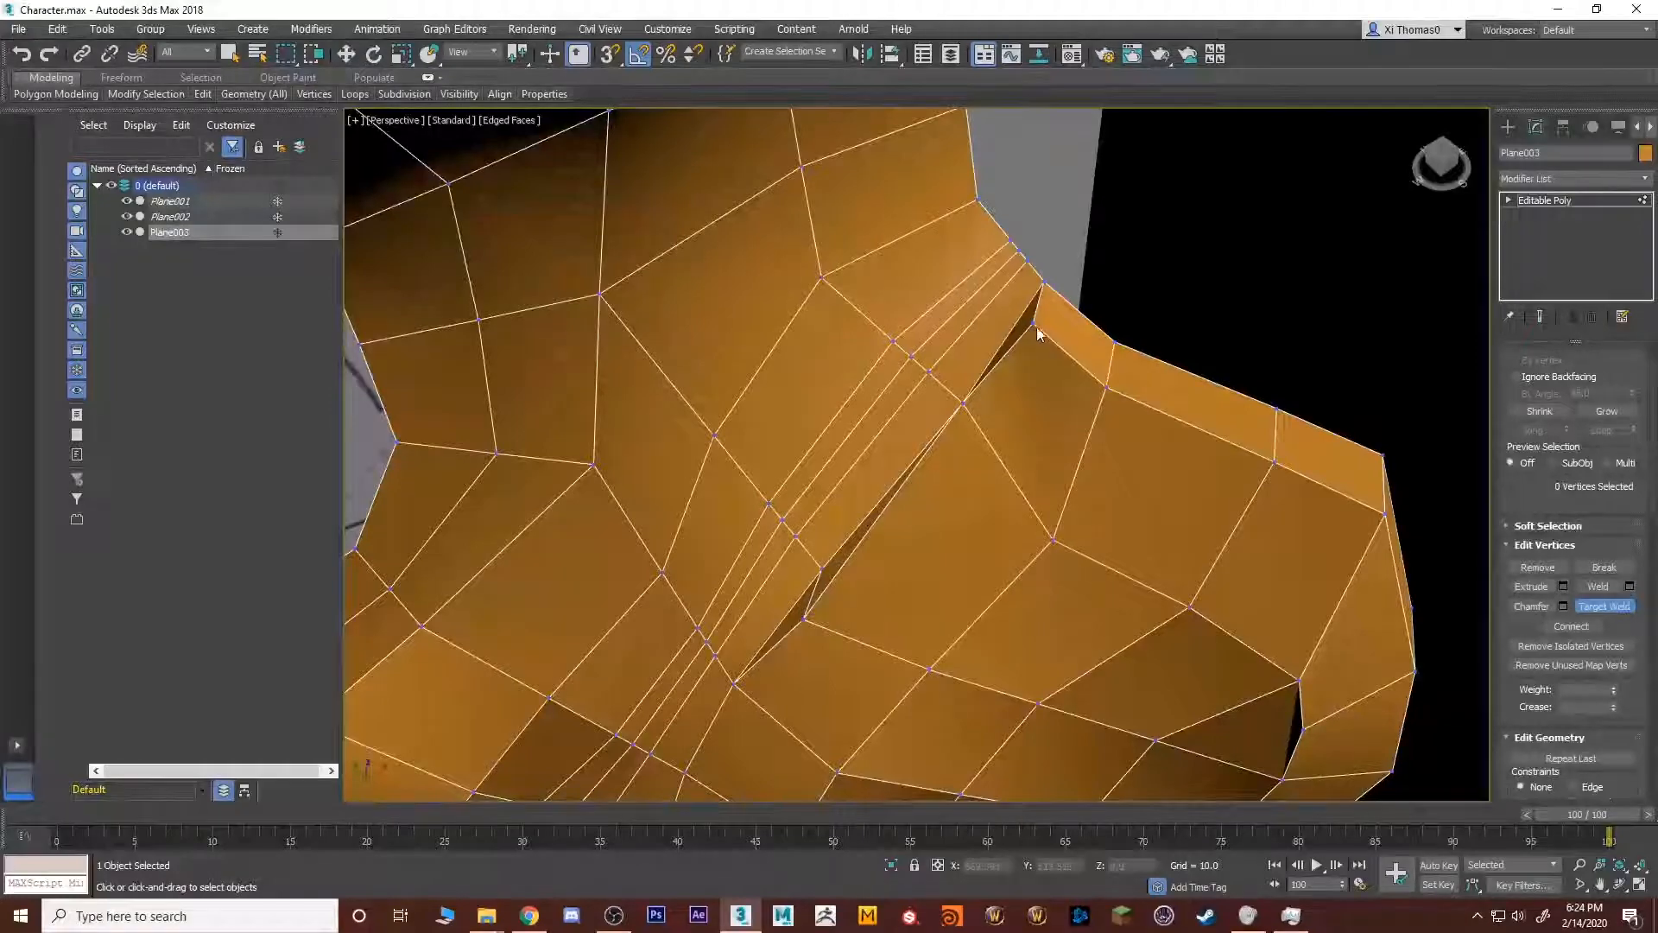
middle_click_drag(1005, 363, 1048, 346, "alt")
key("ctrl+z")
key("ctrl+z")
key("ctrl+z")
scroll(1033, 396, "down", 3)
key("ctrl+z")
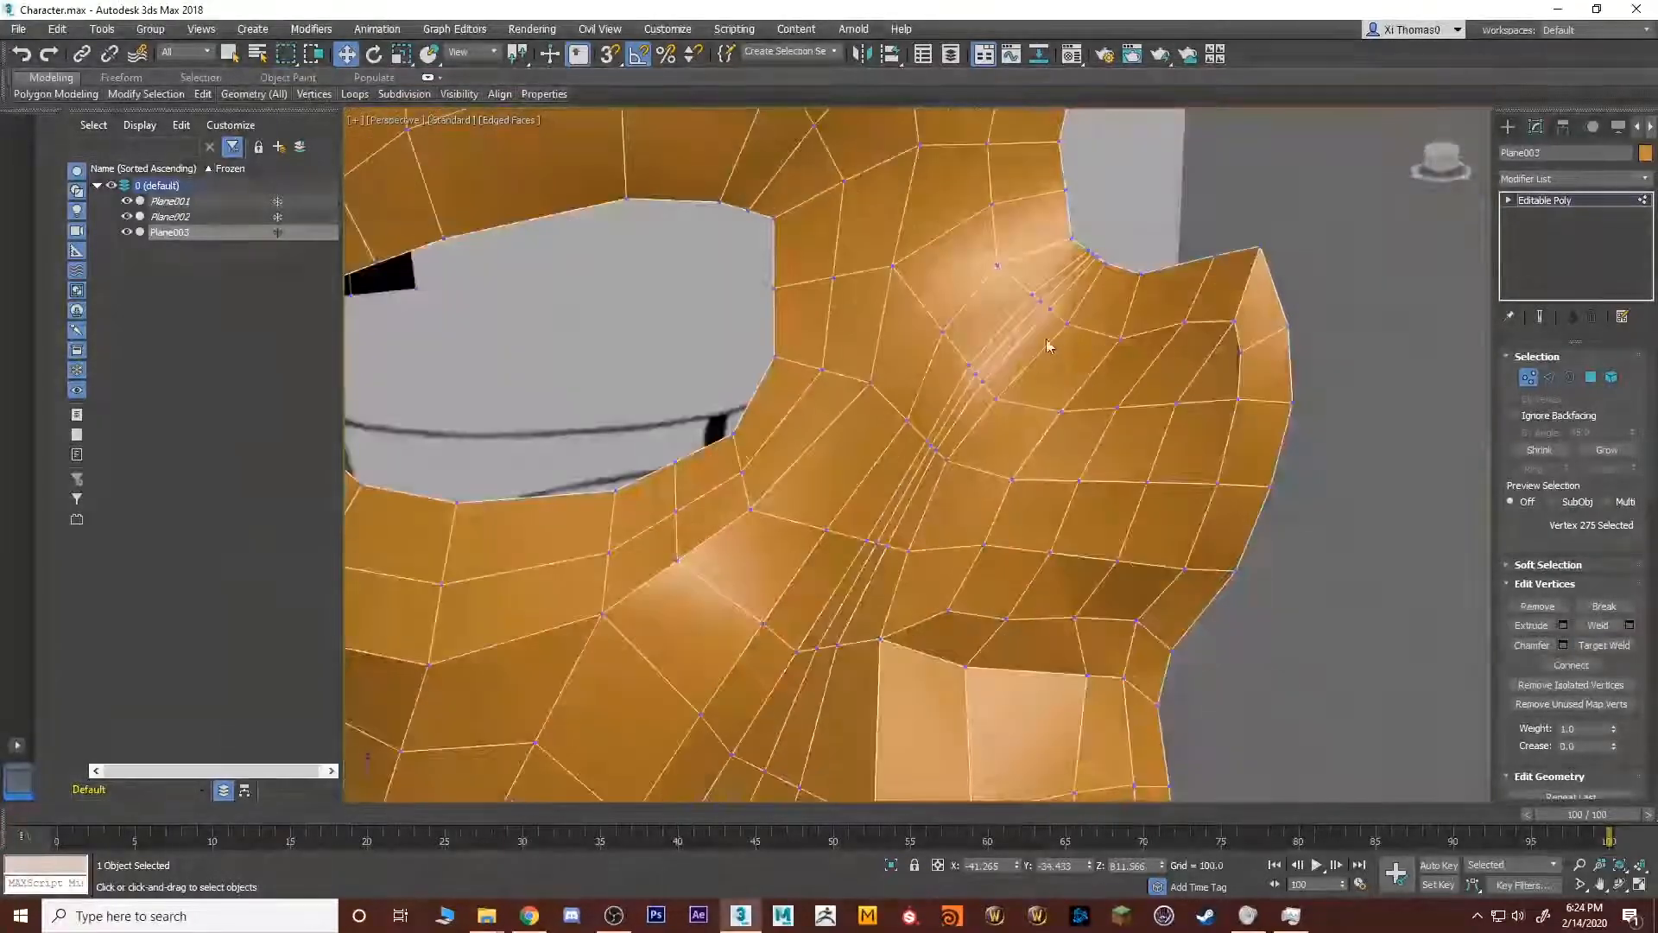
Select four polygons on the lower outer side of the nose, beside the nostril opening.
key("4")
middle_click_drag(1015, 548, 947, 590, "alt")
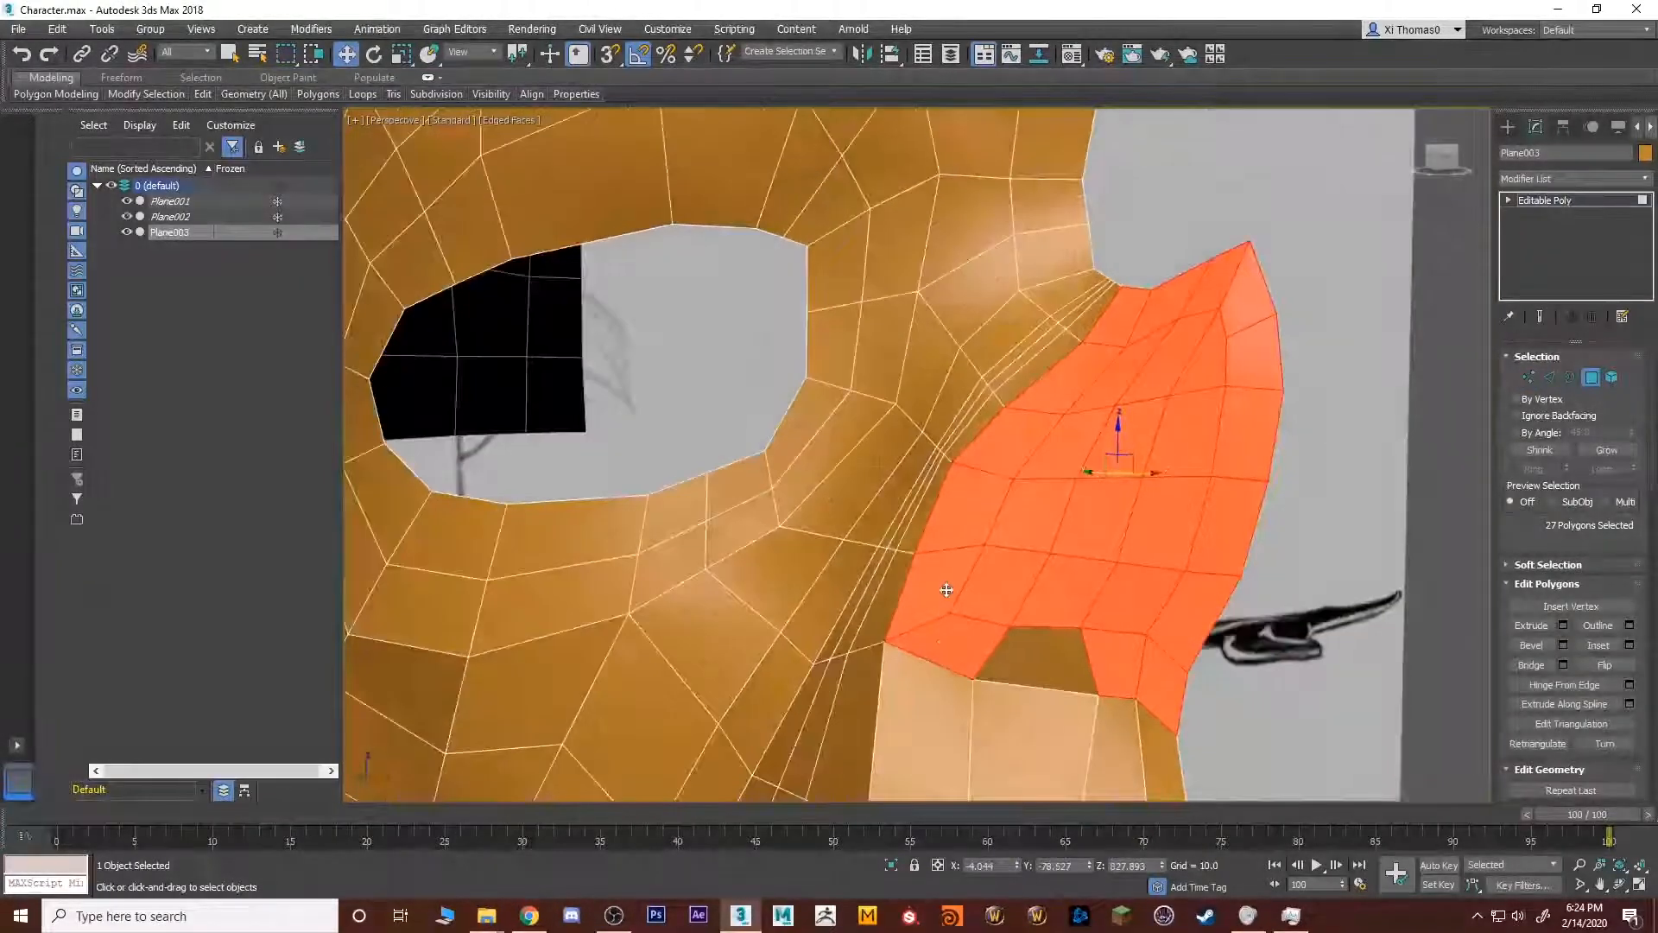
left_click(948, 638)
left_click(1006, 593, "ctrl")
left_click(945, 577, "ctrl")
left_click(974, 515, "ctrl")
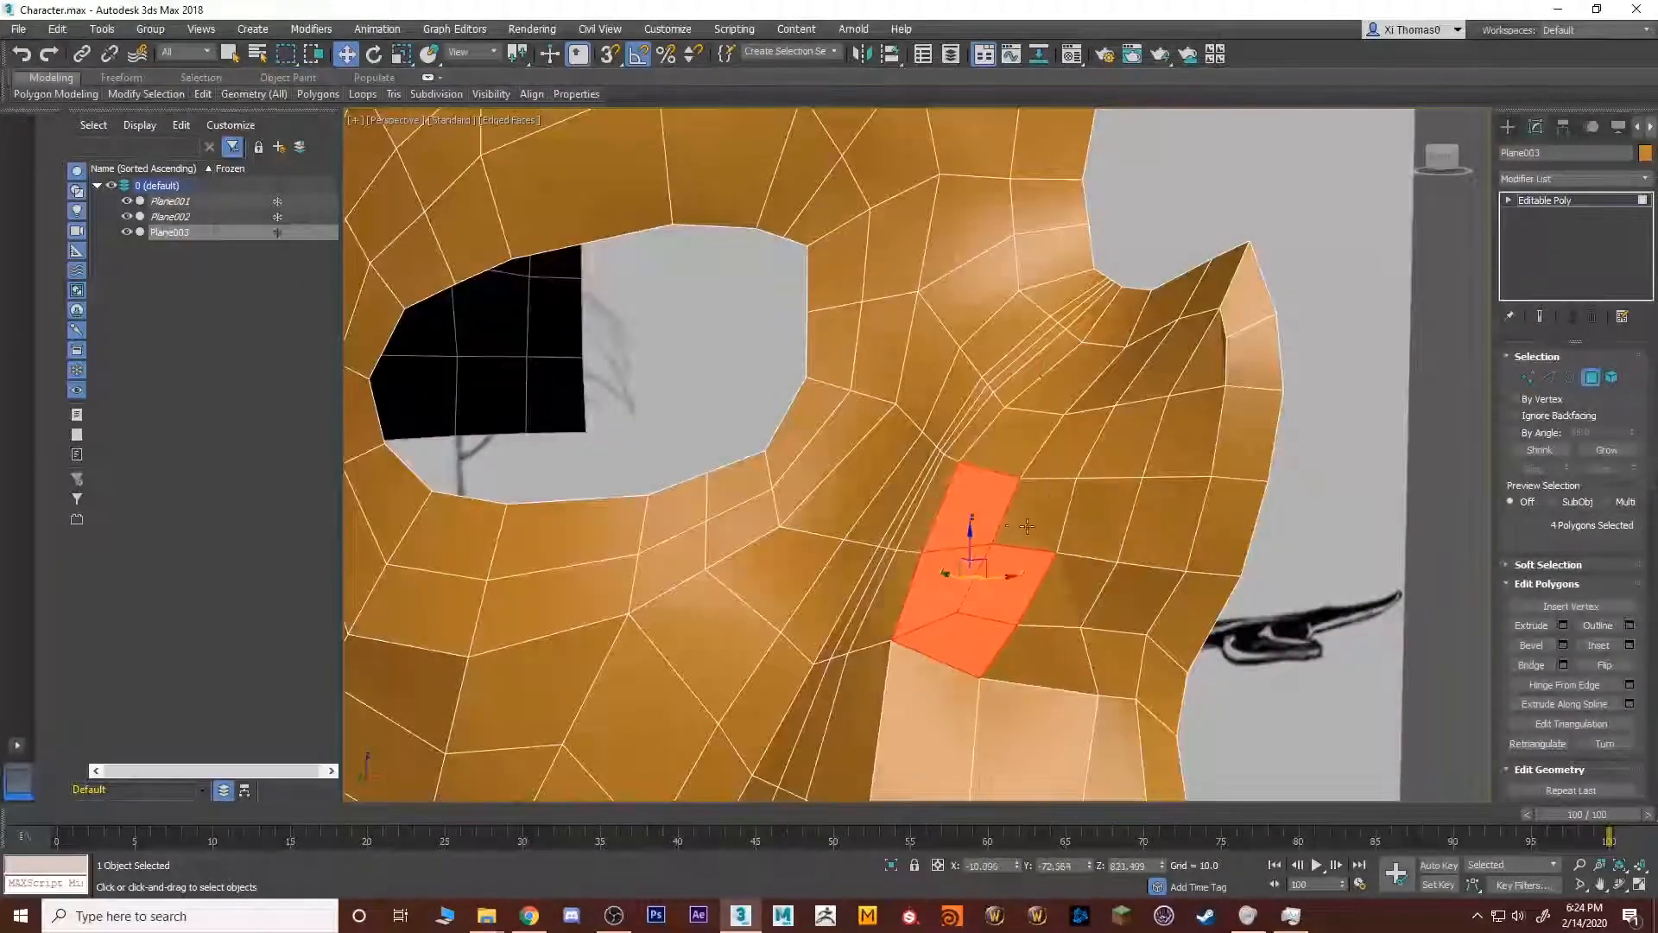
Add the three polygons above the nostril opening to the selection and move the group outward to widen the nostril wing.
left_click(1031, 535, "ctrl")
key("ctrl+z")
key("ctrl+z")
left_click(1027, 533, "ctrl")
left_click(1070, 525, "ctrl")
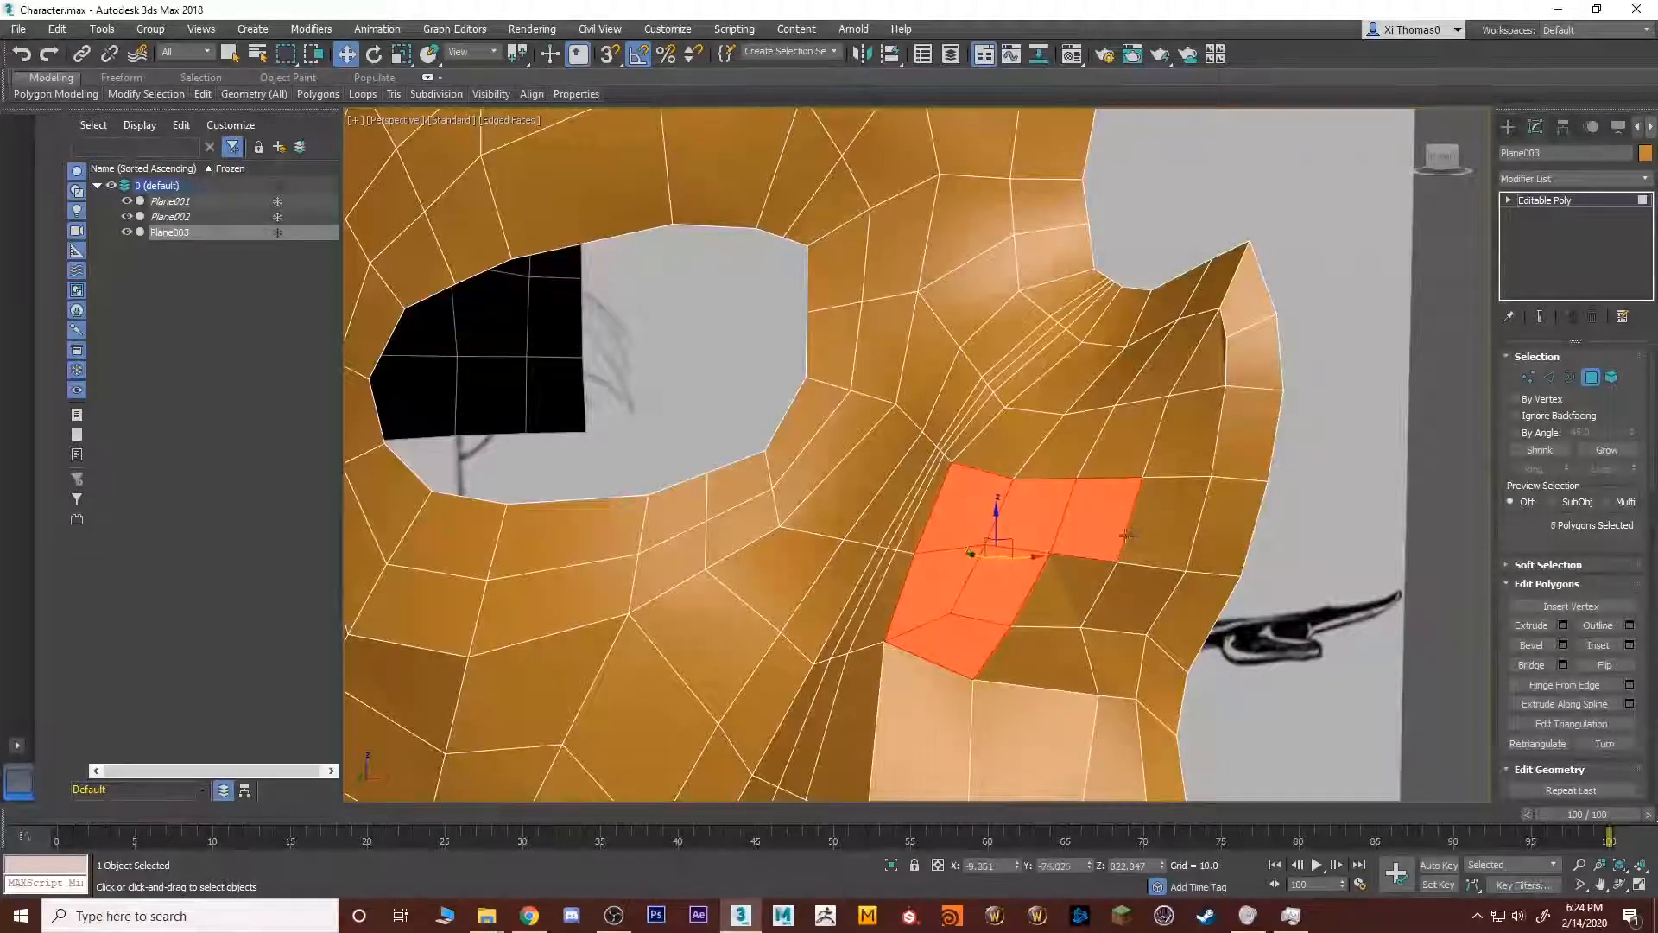
left_click(1128, 536, "ctrl")
middle_click_drag(1052, 517, 995, 525, "alt")
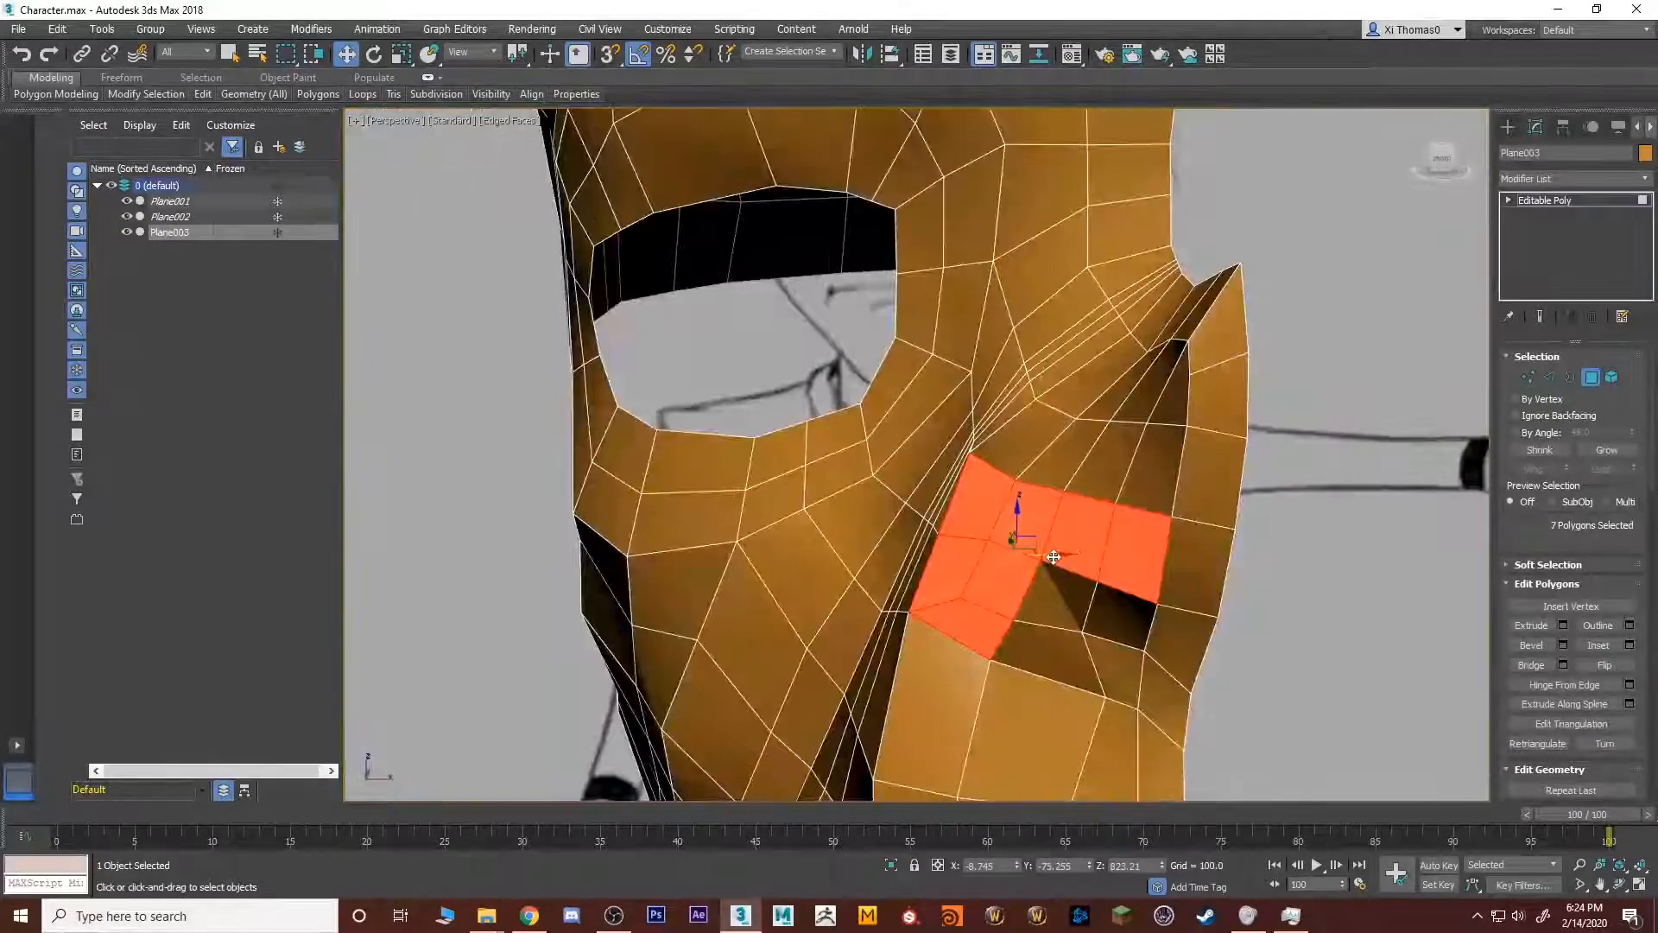
left_click_drag(1053, 559, 1026, 566)
middle_click_drag(1071, 466, 1041, 432, "alt")
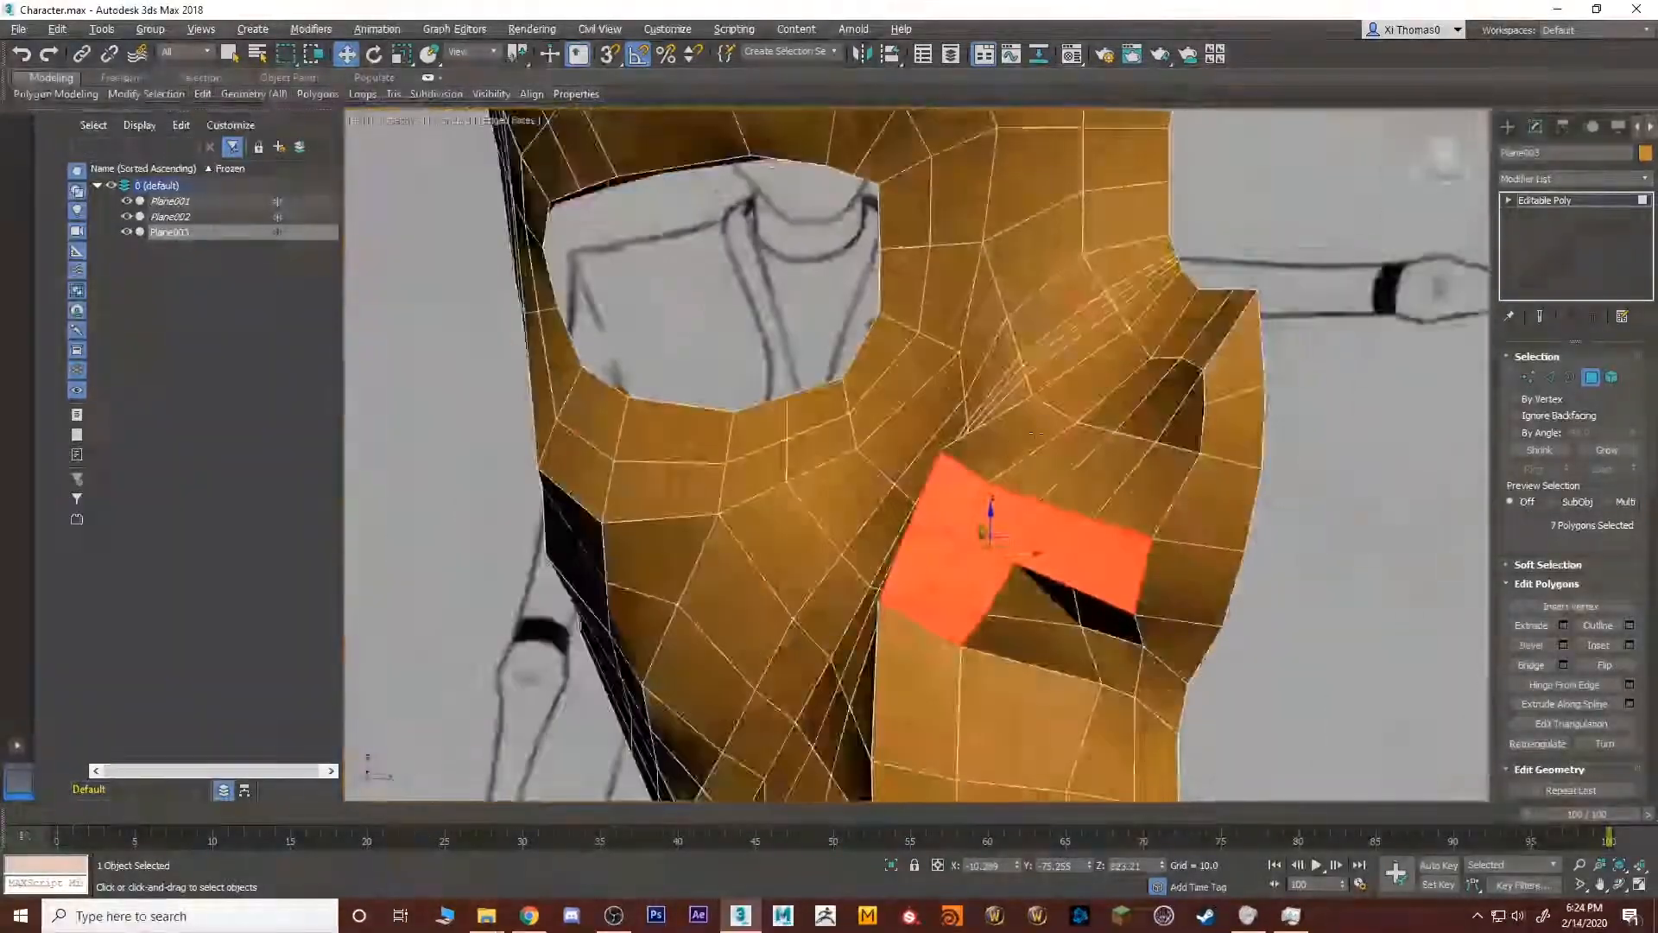
middle_click_drag(1022, 557, 1121, 562, "alt")
key("4")
scroll(1121, 562, "down", 5)
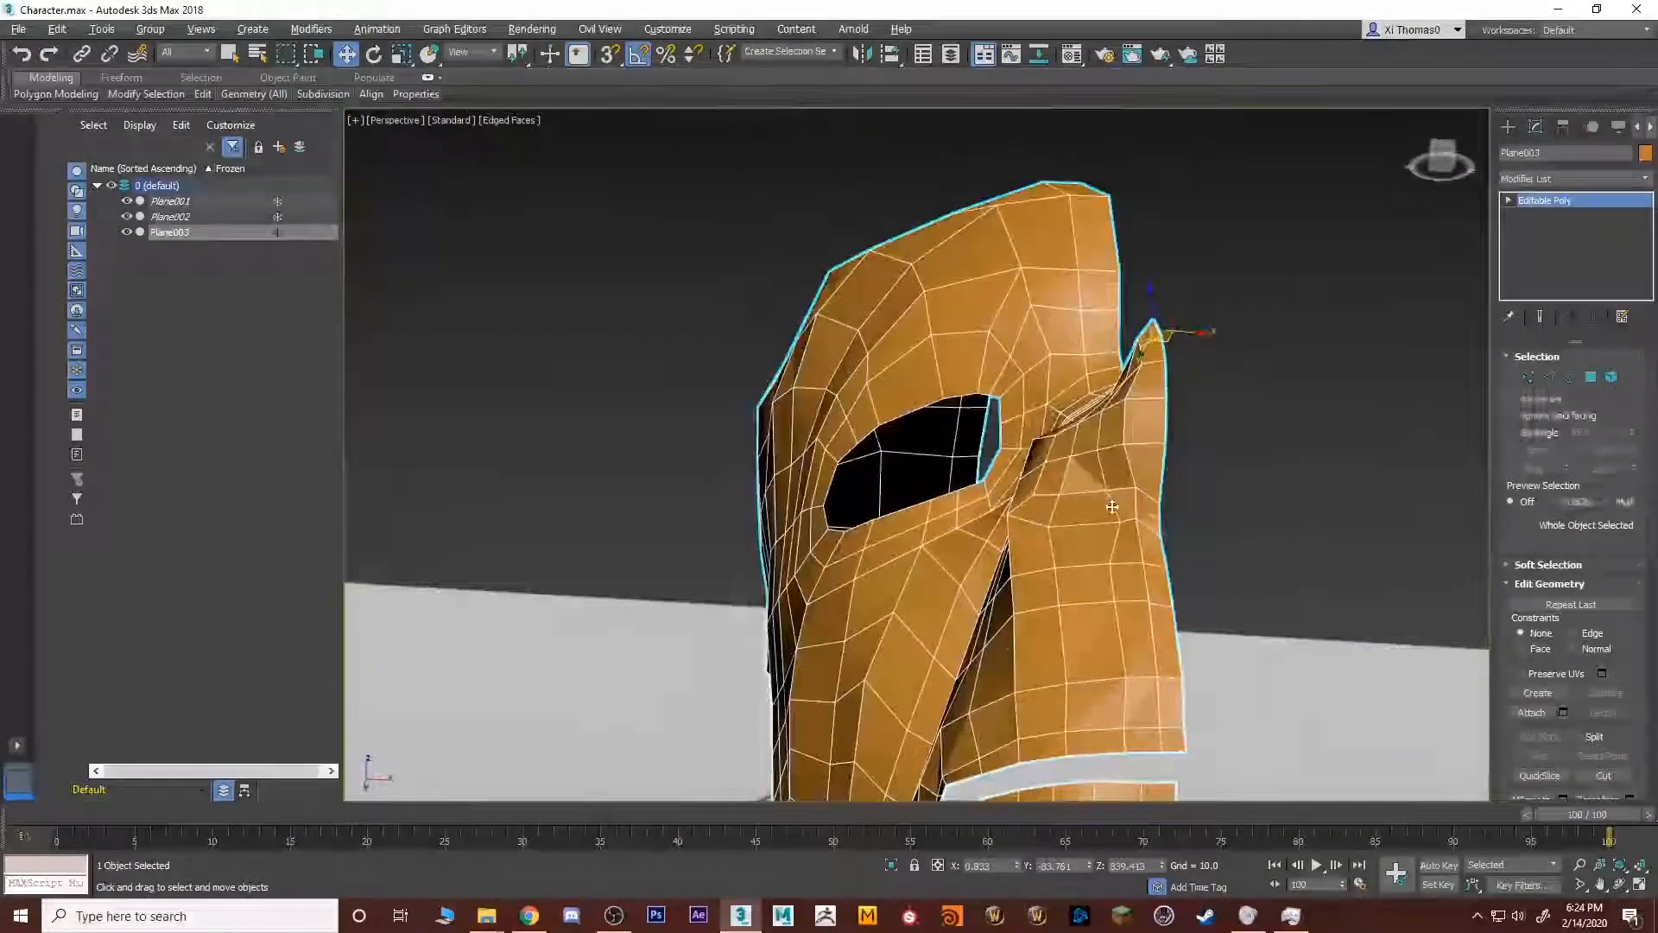
Select the polygon on the underside of the nose at the nostril and move it slightly upward.
key("4")
middle_click_drag(1069, 495, 1170, 588, "alt")
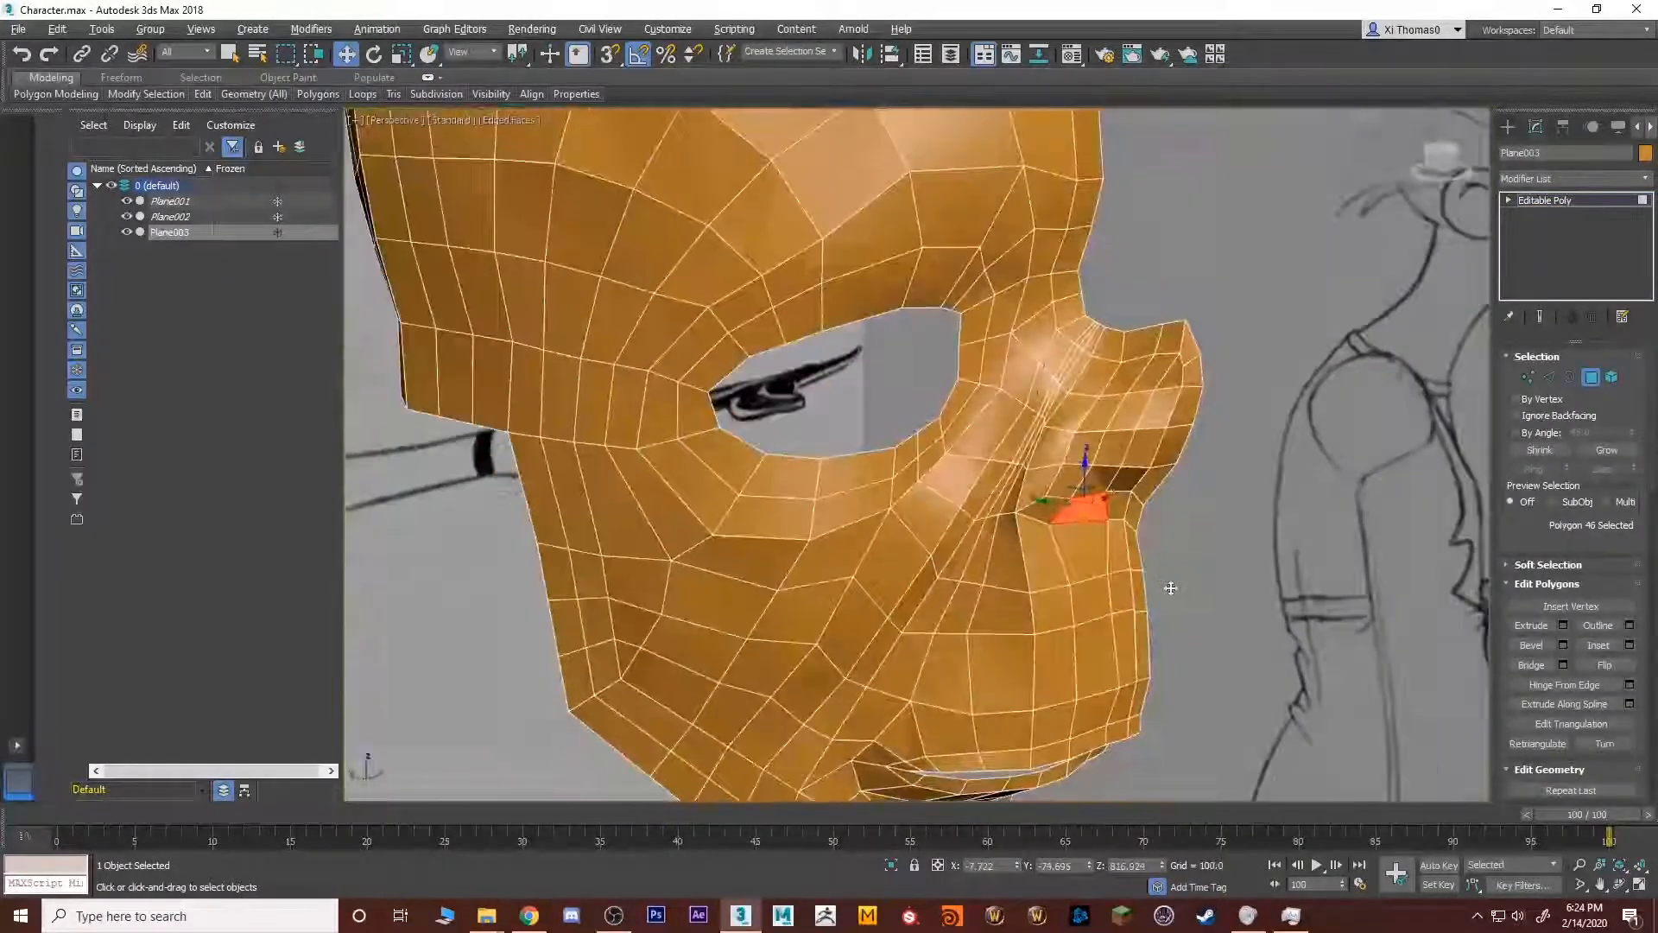
key("e")
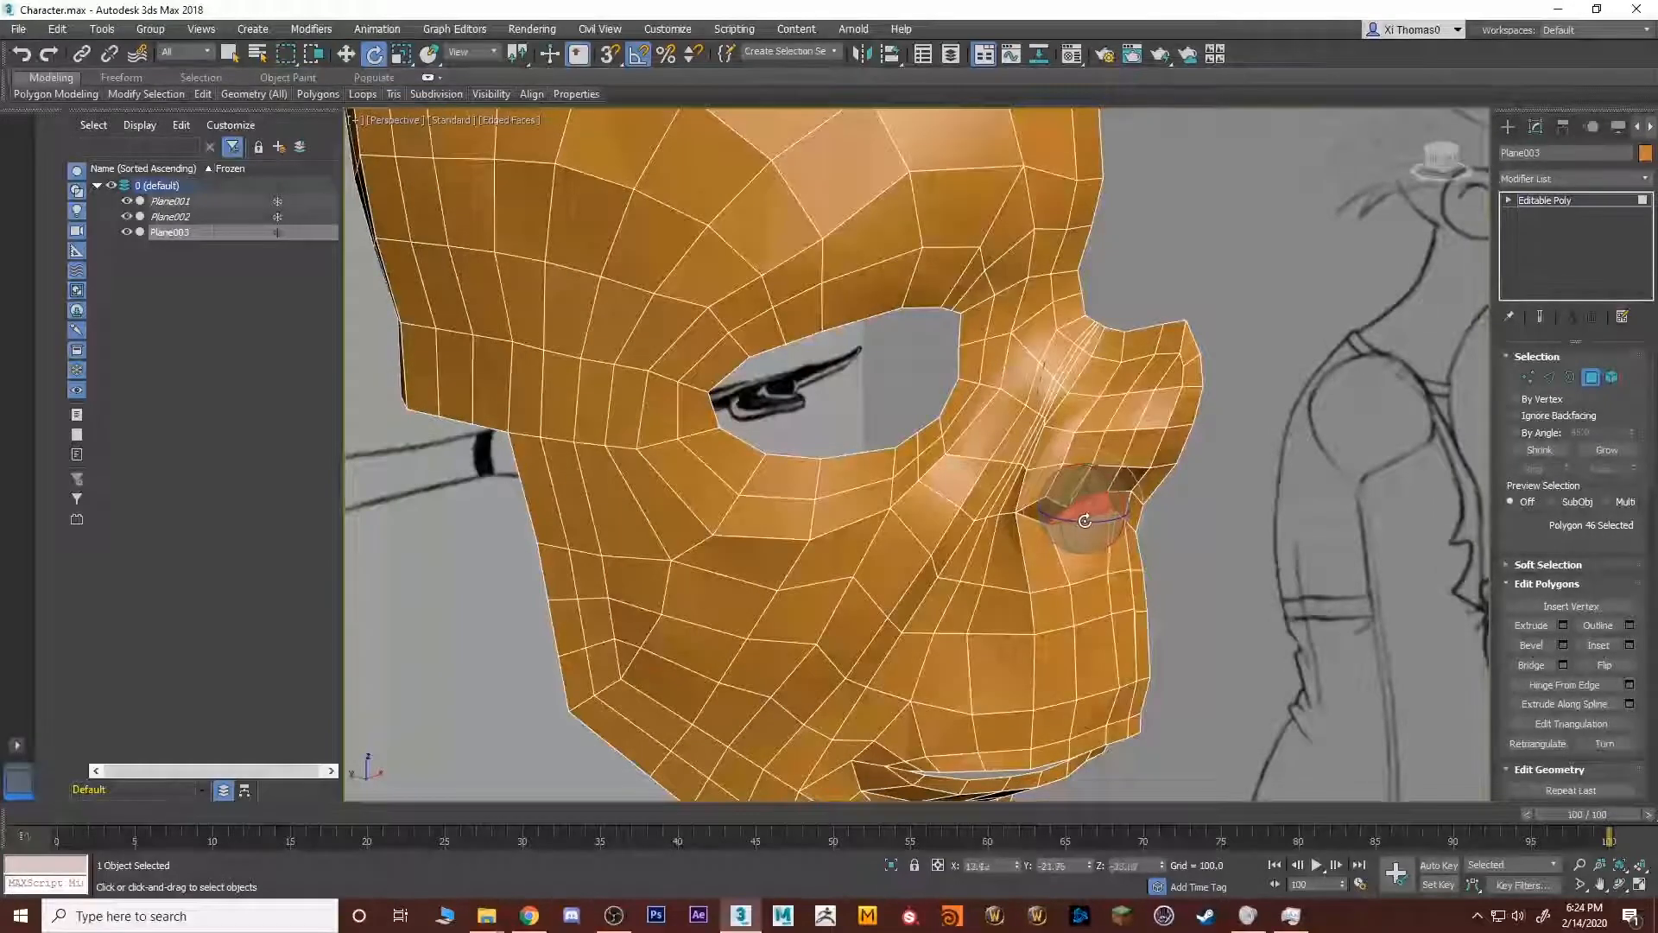
key("w")
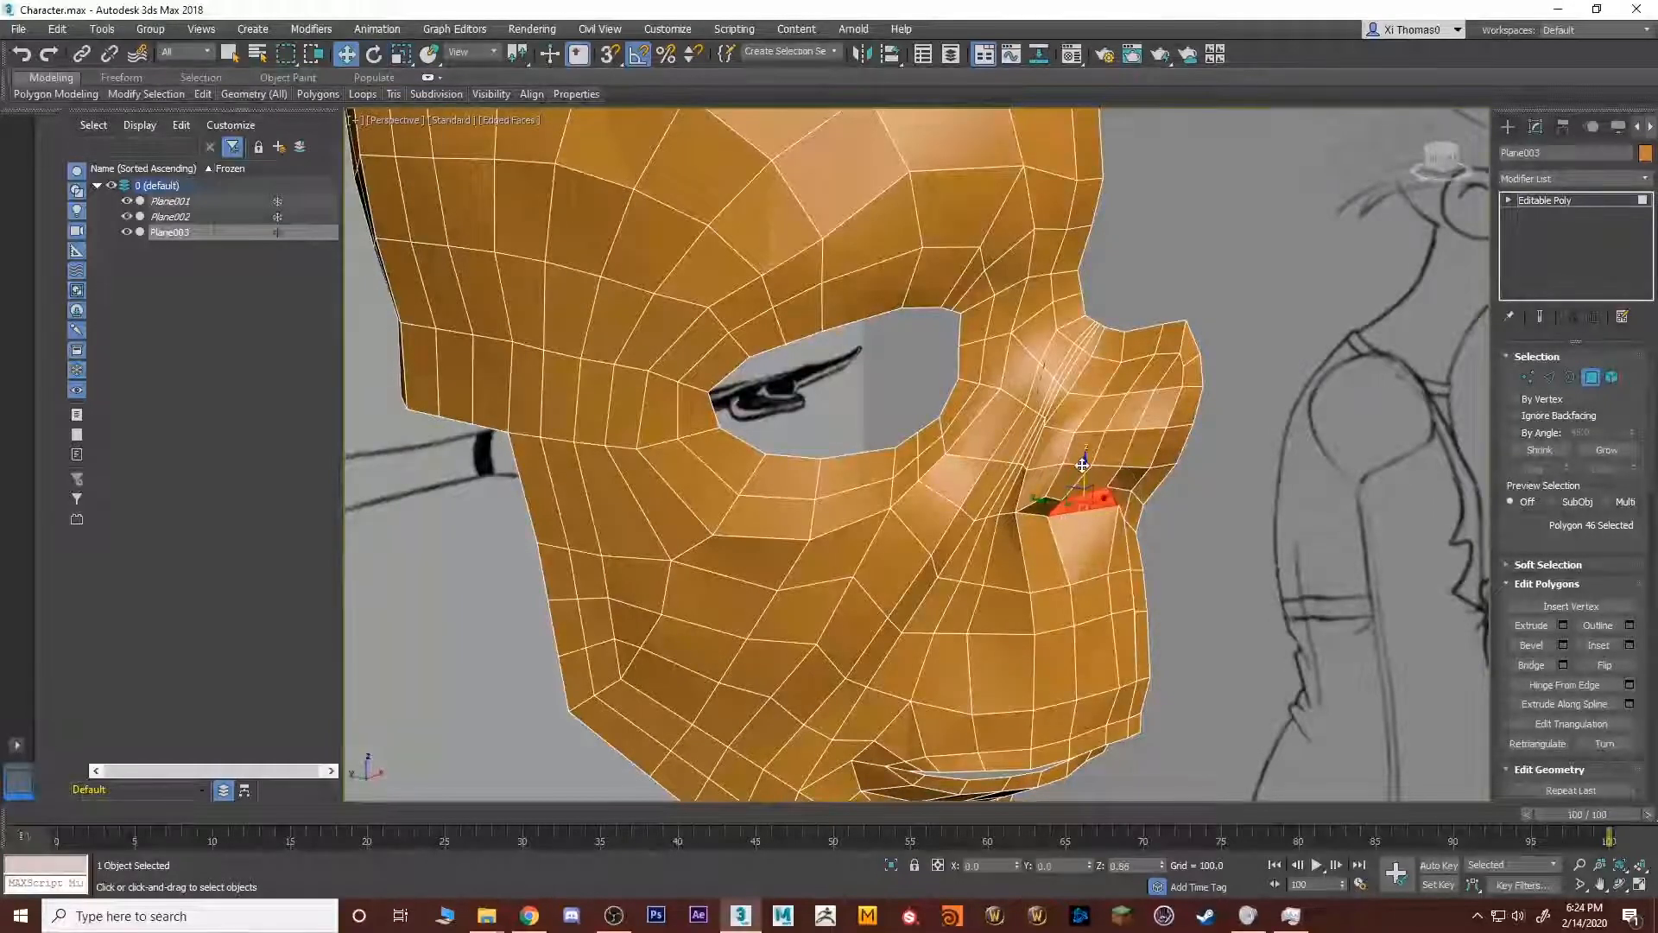
middle_click_drag(1081, 464, 1205, 469, "alt")
Apply a TurboSmooth modifier to preview the widened nose.
left_click(1646, 180)
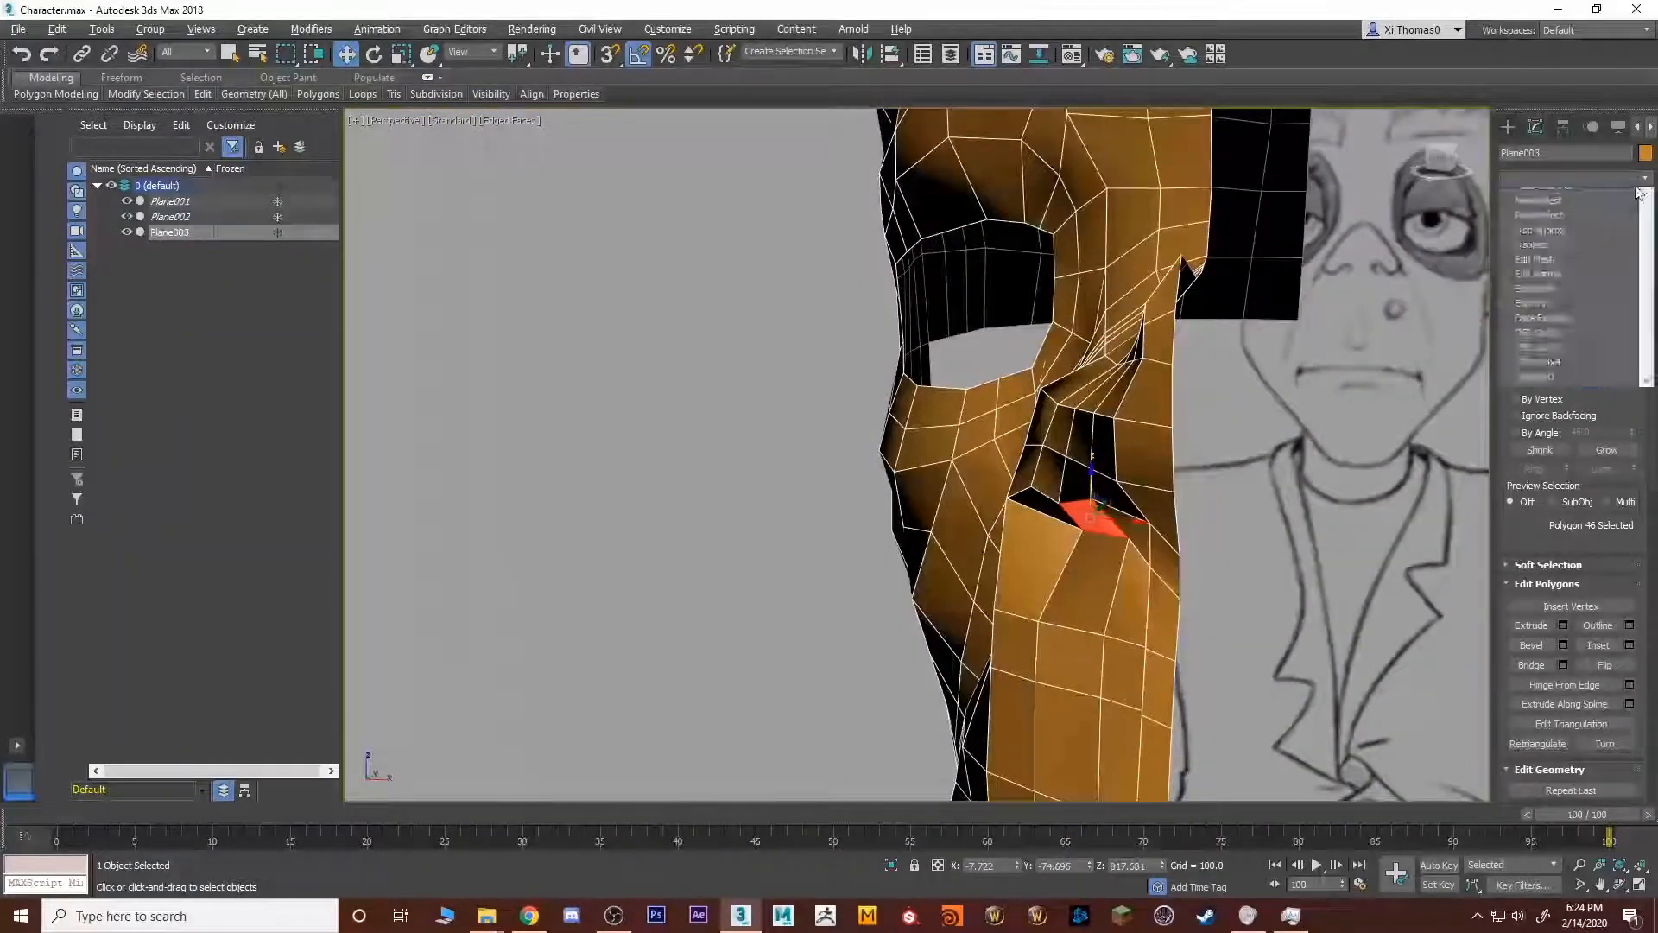
key("t")
left_click(1536, 563)
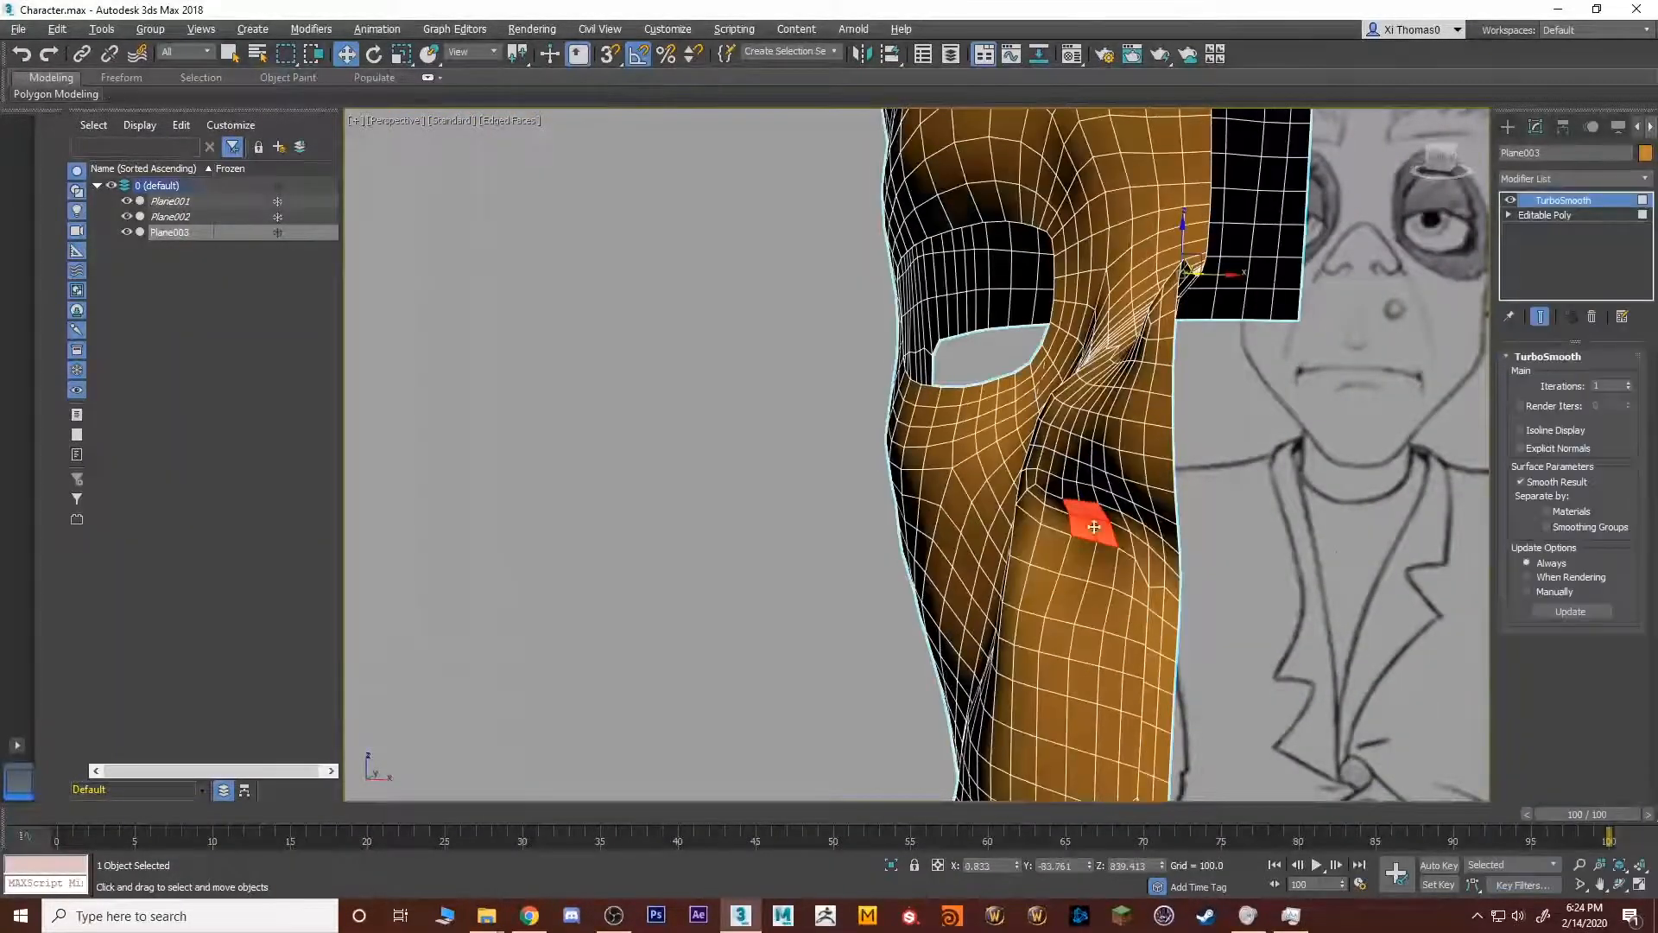
scroll(1397, 437, "up", 5)
middle_click_drag(1382, 449, 1370, 484)
scroll(1397, 436, "down", 4)
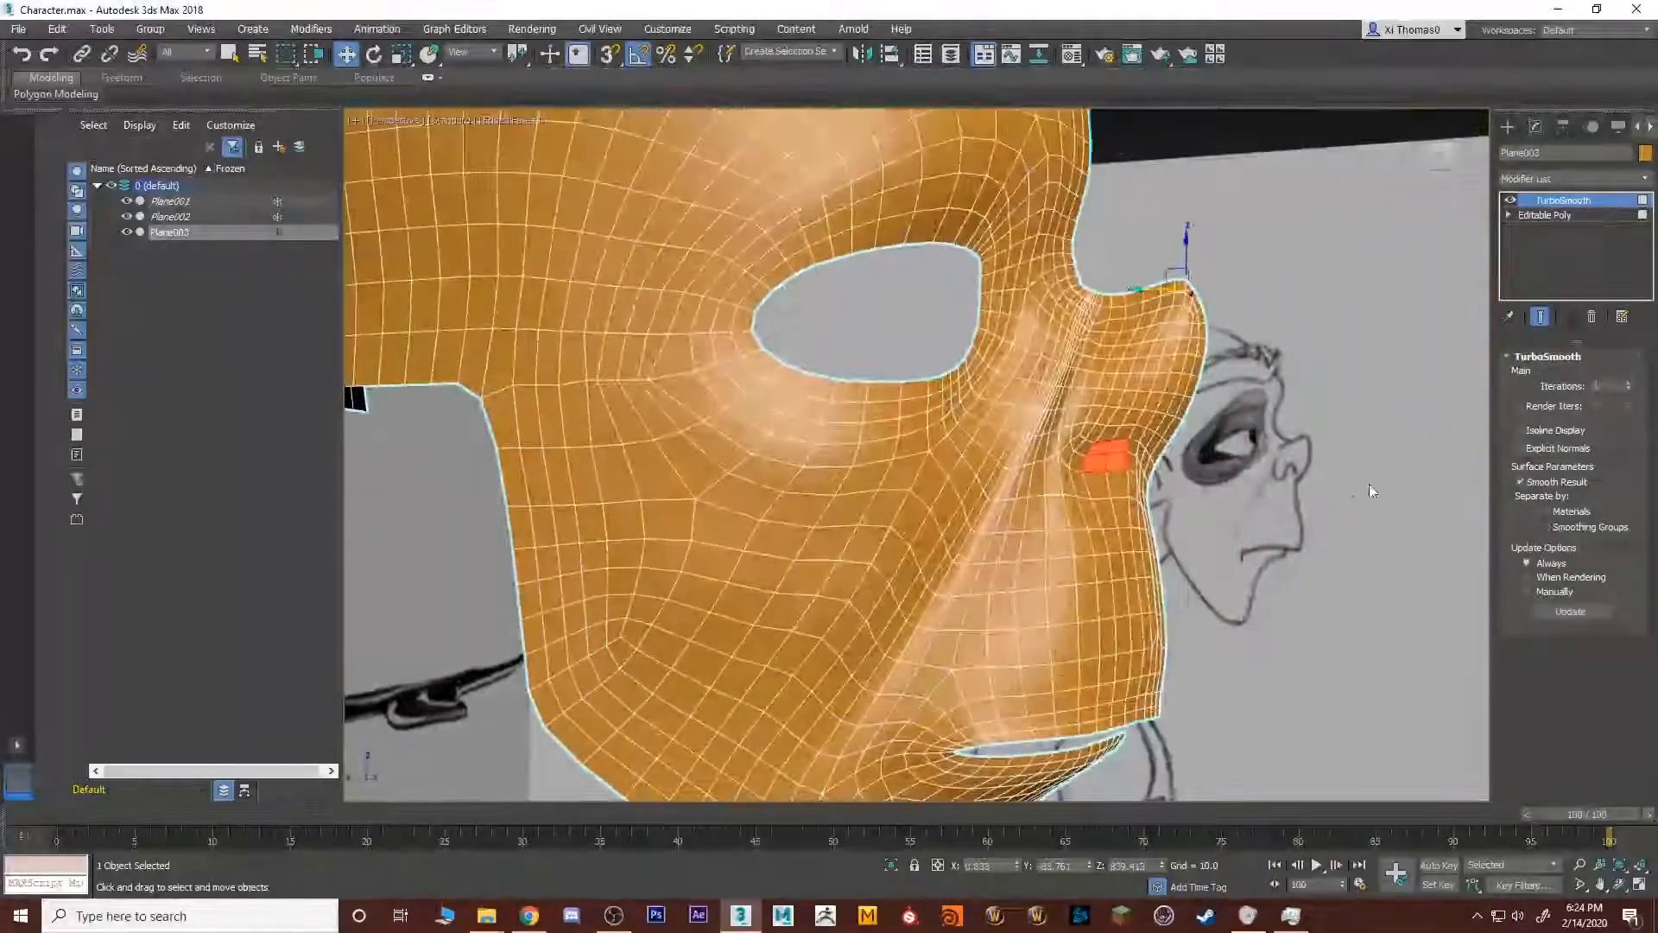
Deselect the mesh, hide its edges and examine the smoothed nose in plain shading.
left_click(1311, 510)
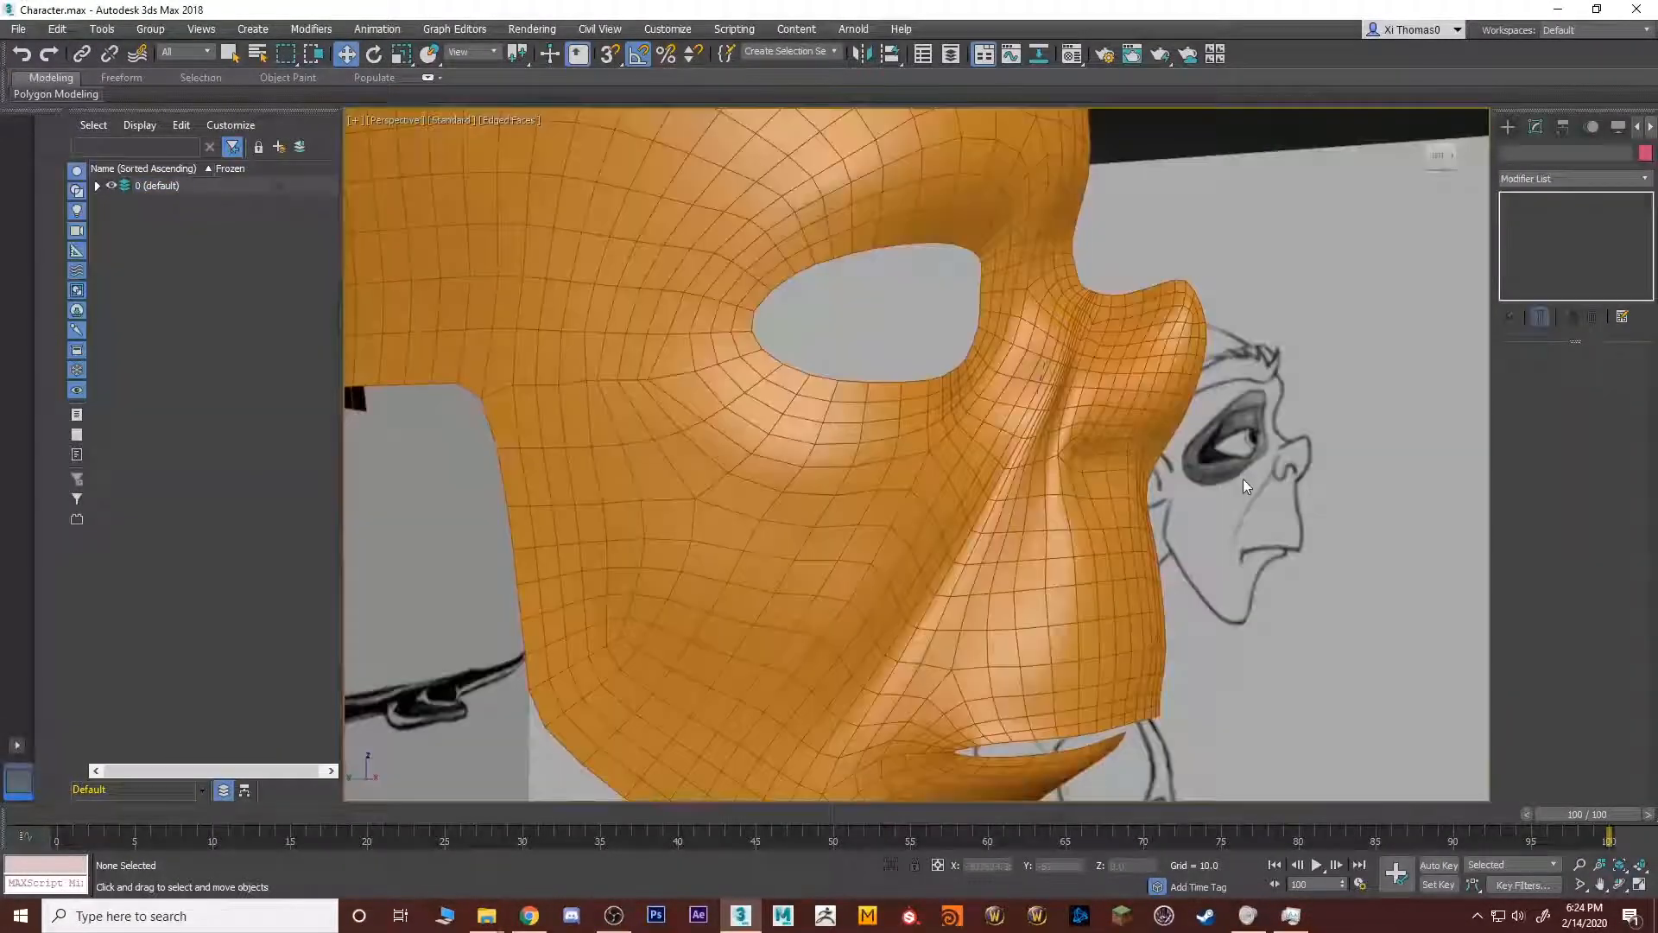
key("F4")
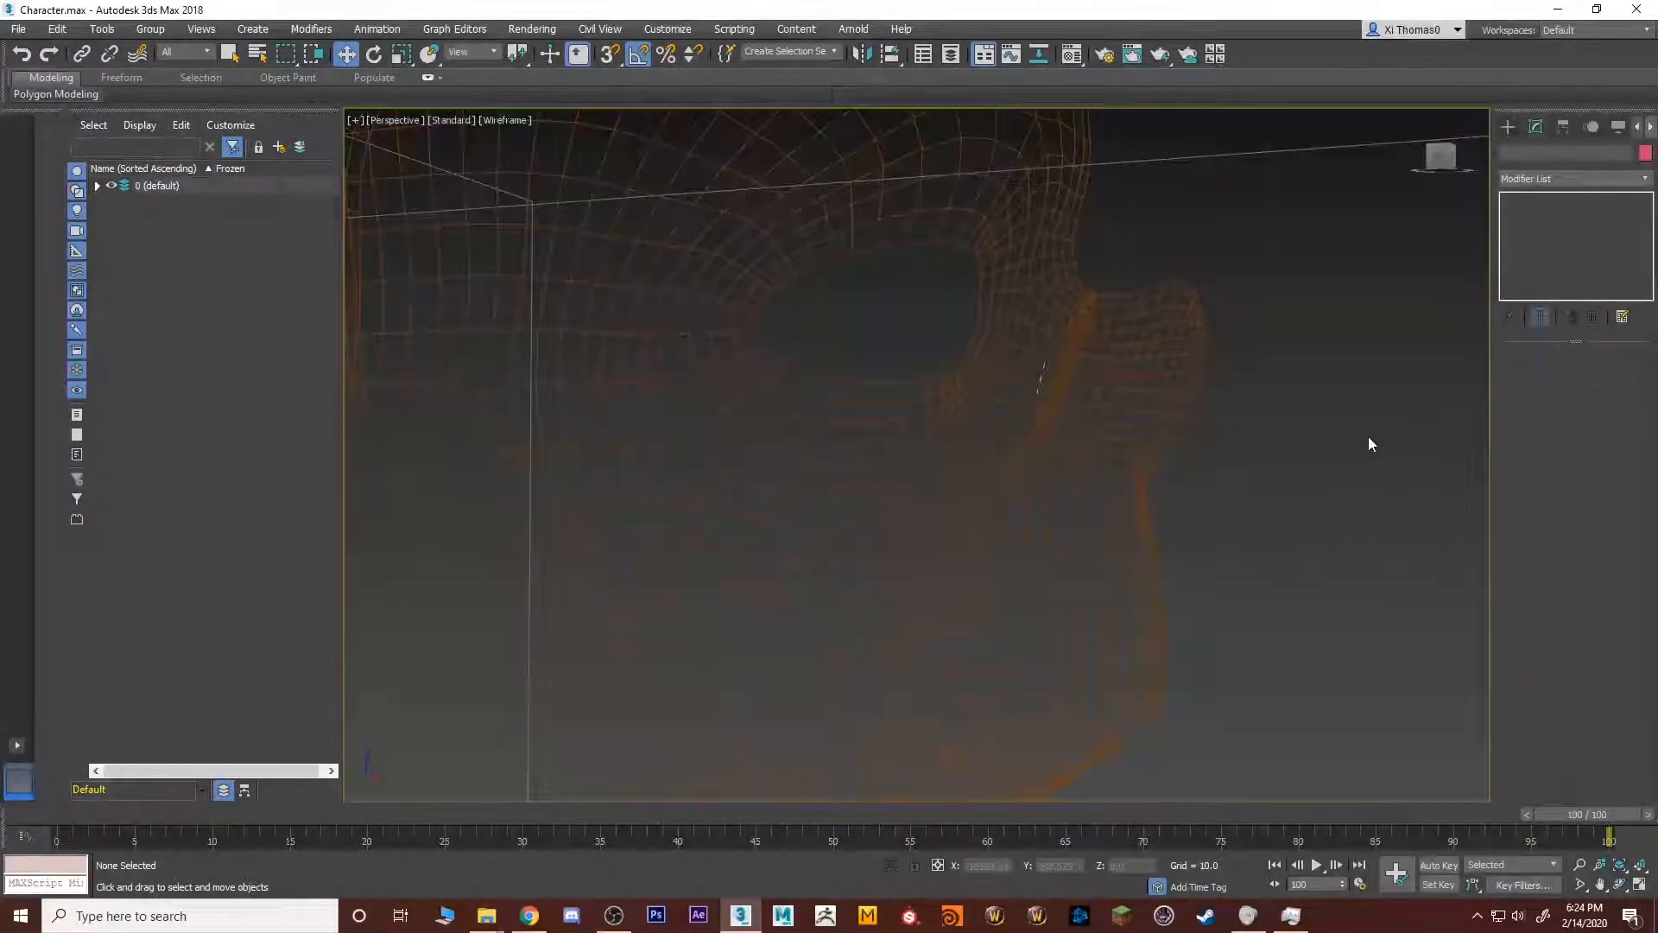
middle_click_drag(1271, 455, 901, 447, "alt")
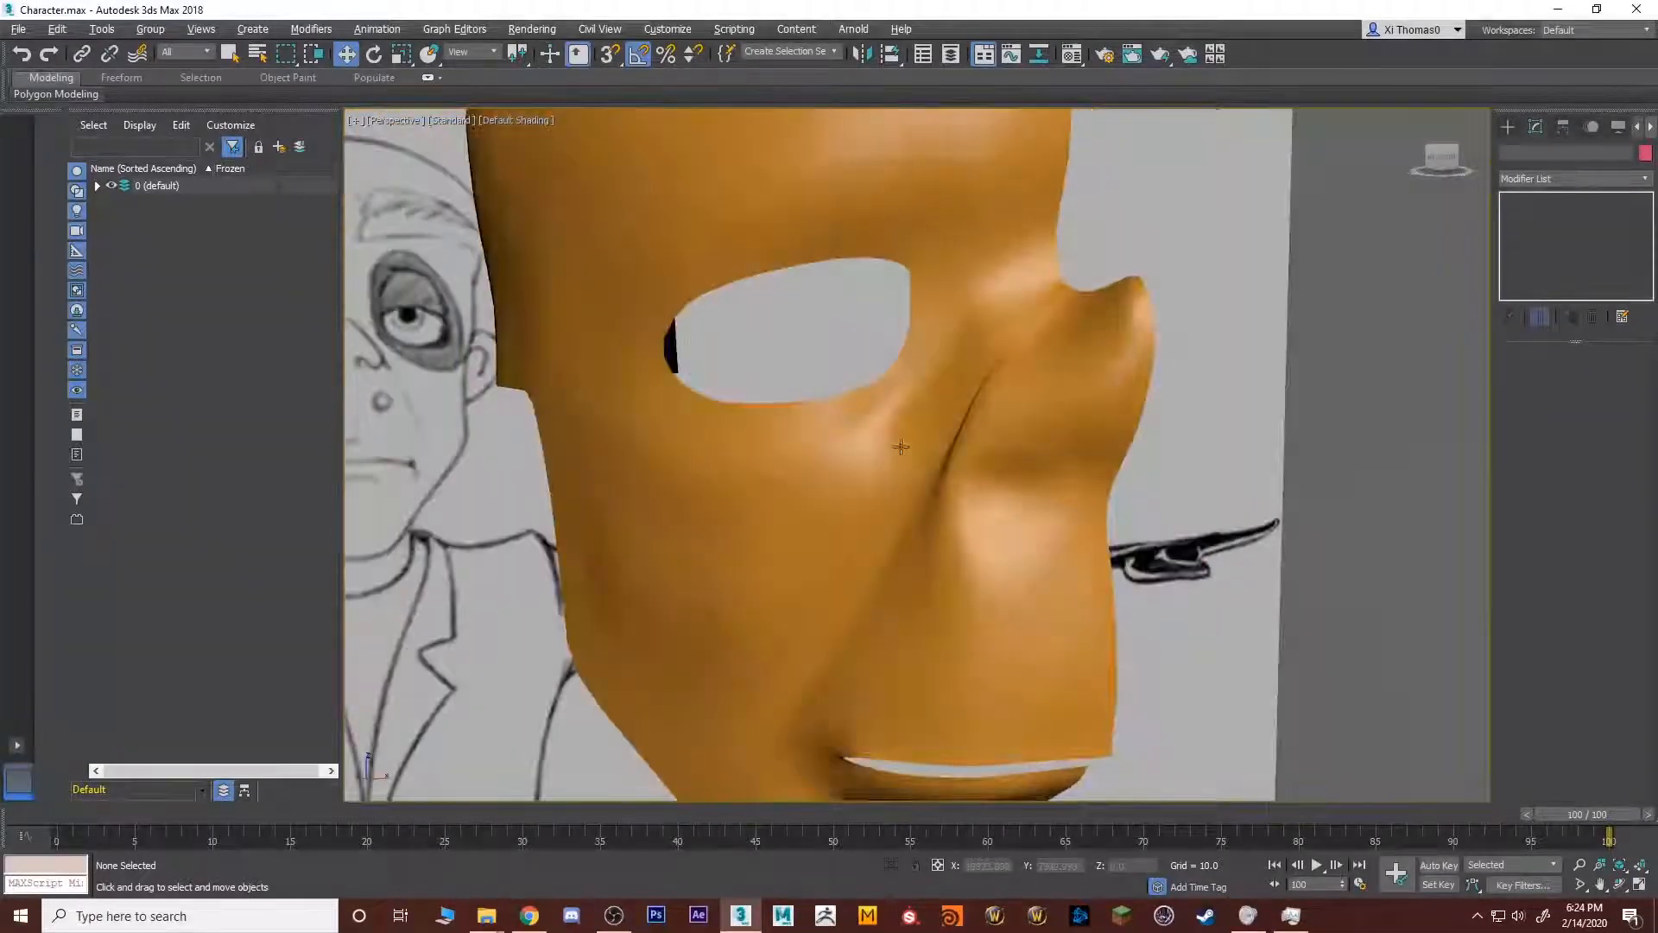
middle_click_drag(1043, 381, 1055, 422, "alt")
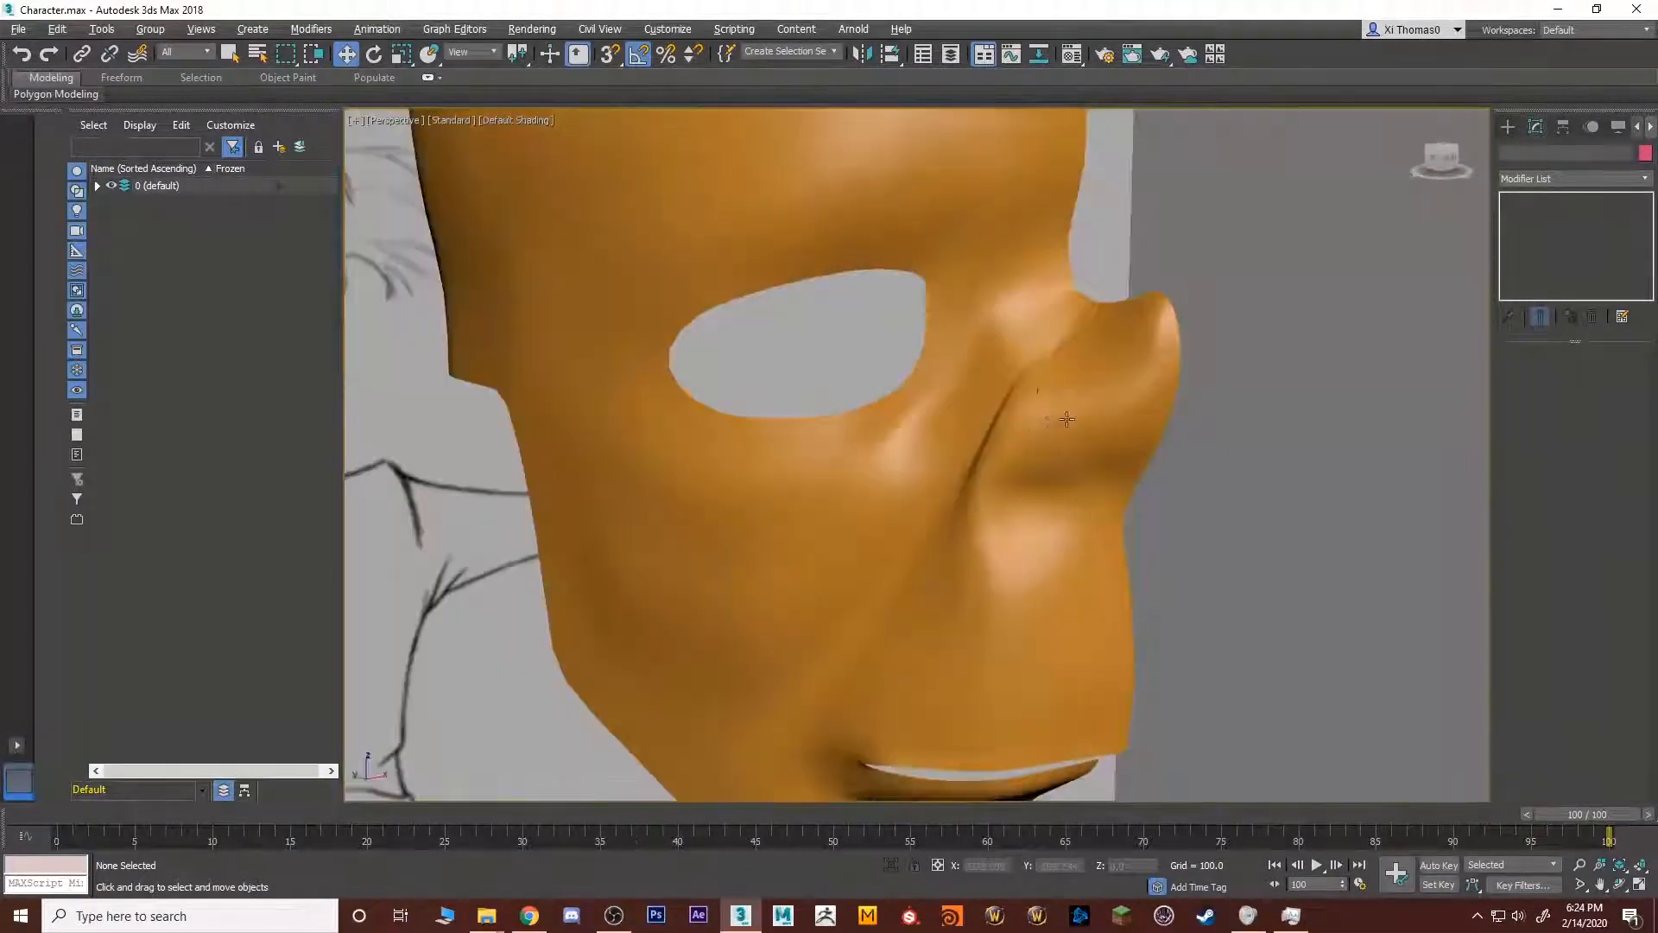
Remove the TurboSmooth modifier from the face mesh and return to polygon editing.
left_click(1061, 446)
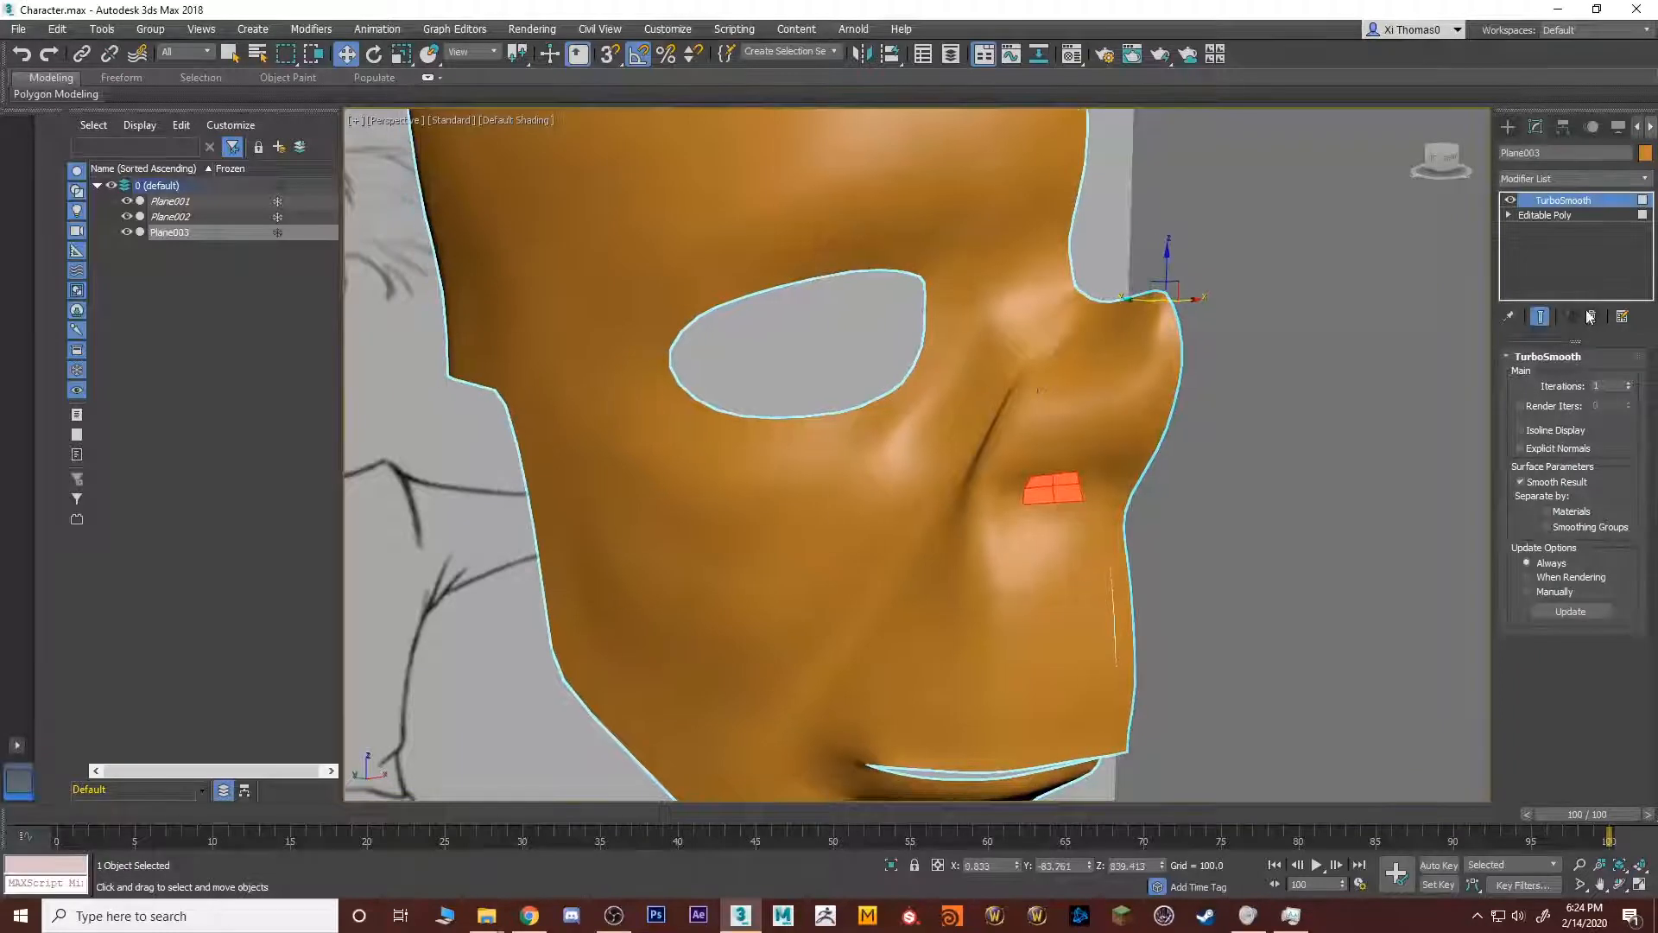
left_click(1587, 317)
key("4")
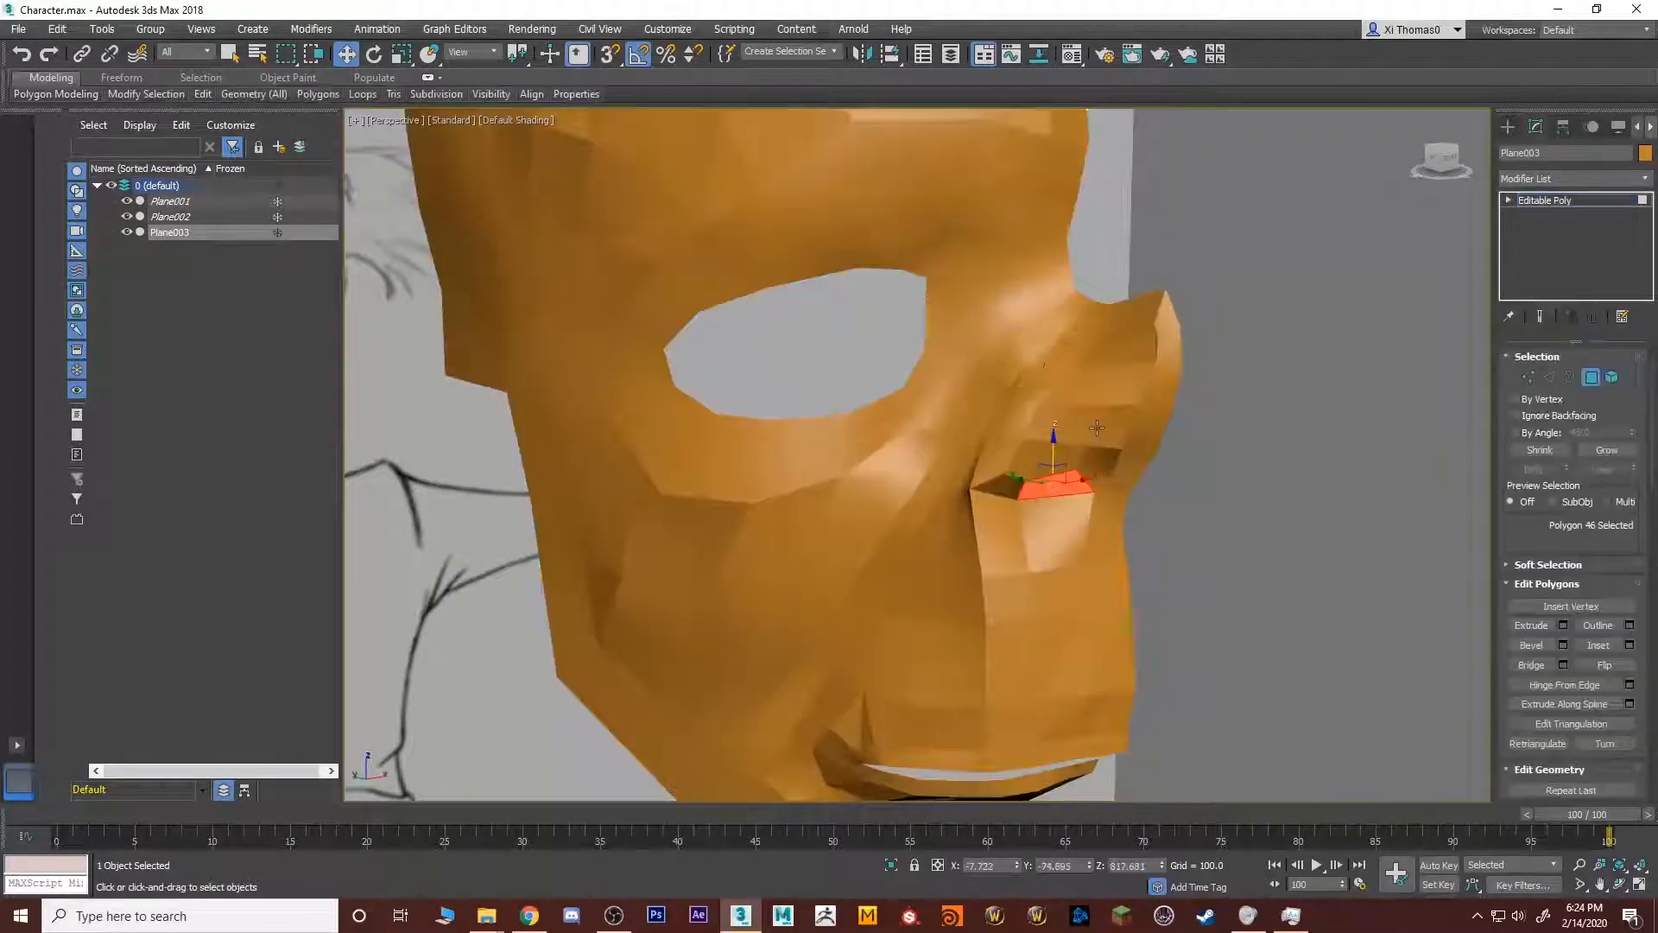
Display the mesh edges and delete the selected polygon on the underside of the nose at the nostril.
key("F3")
key("F3")
key("F4")
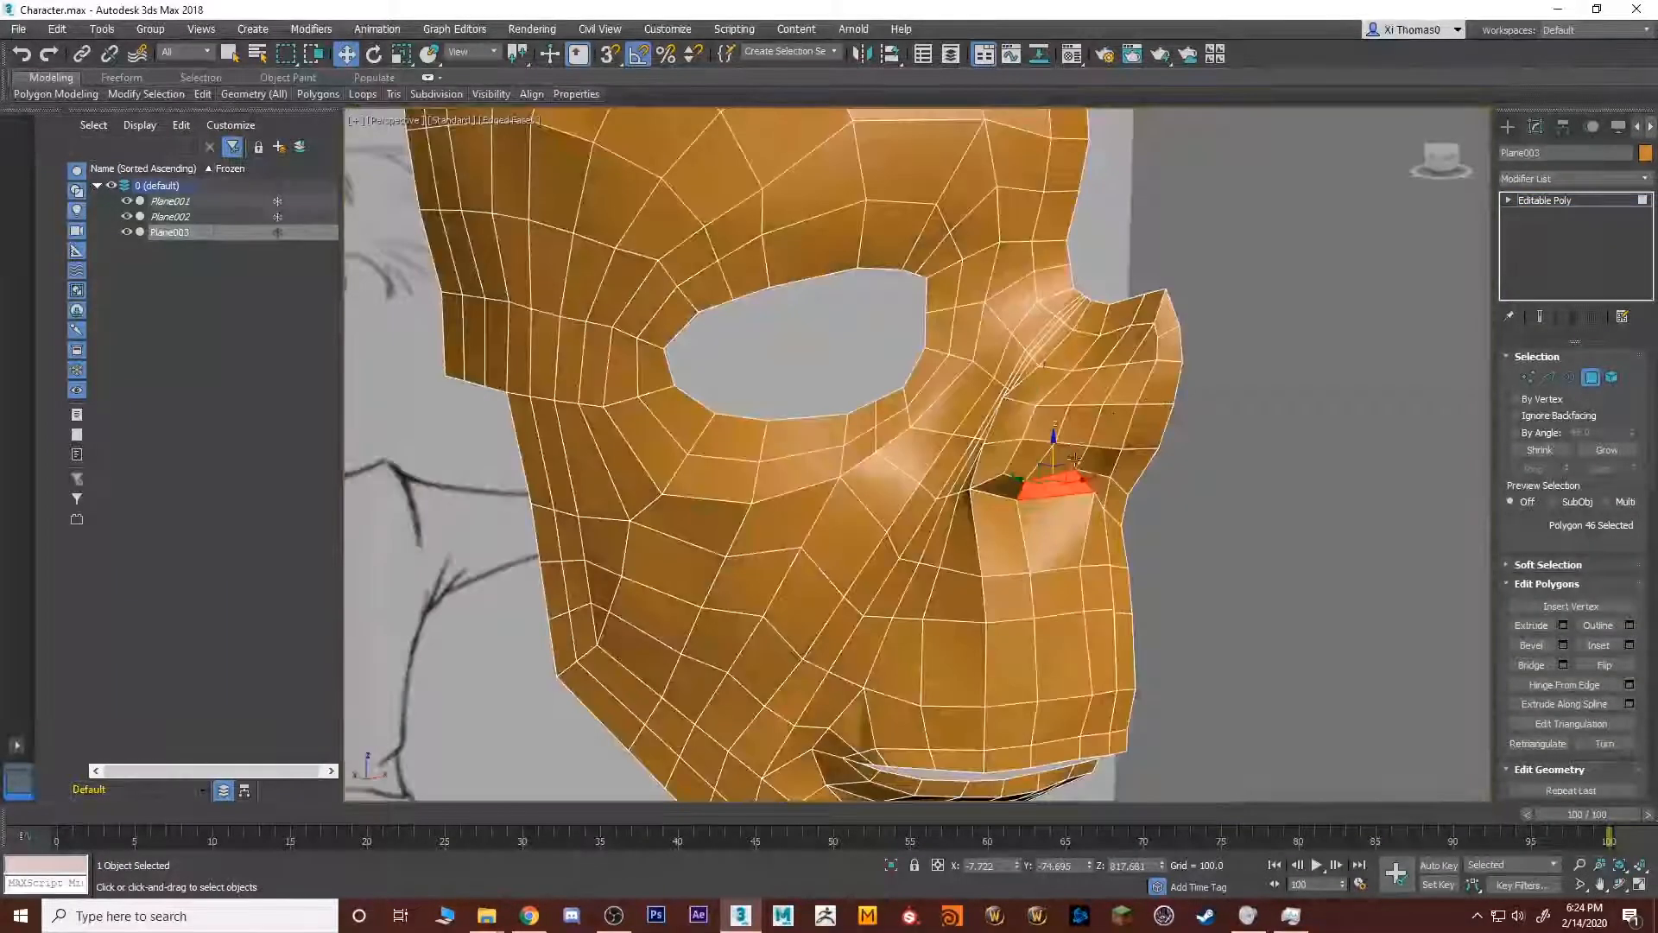
middle_click_drag(1080, 455, 1073, 409)
scroll(1073, 410, "up", 8)
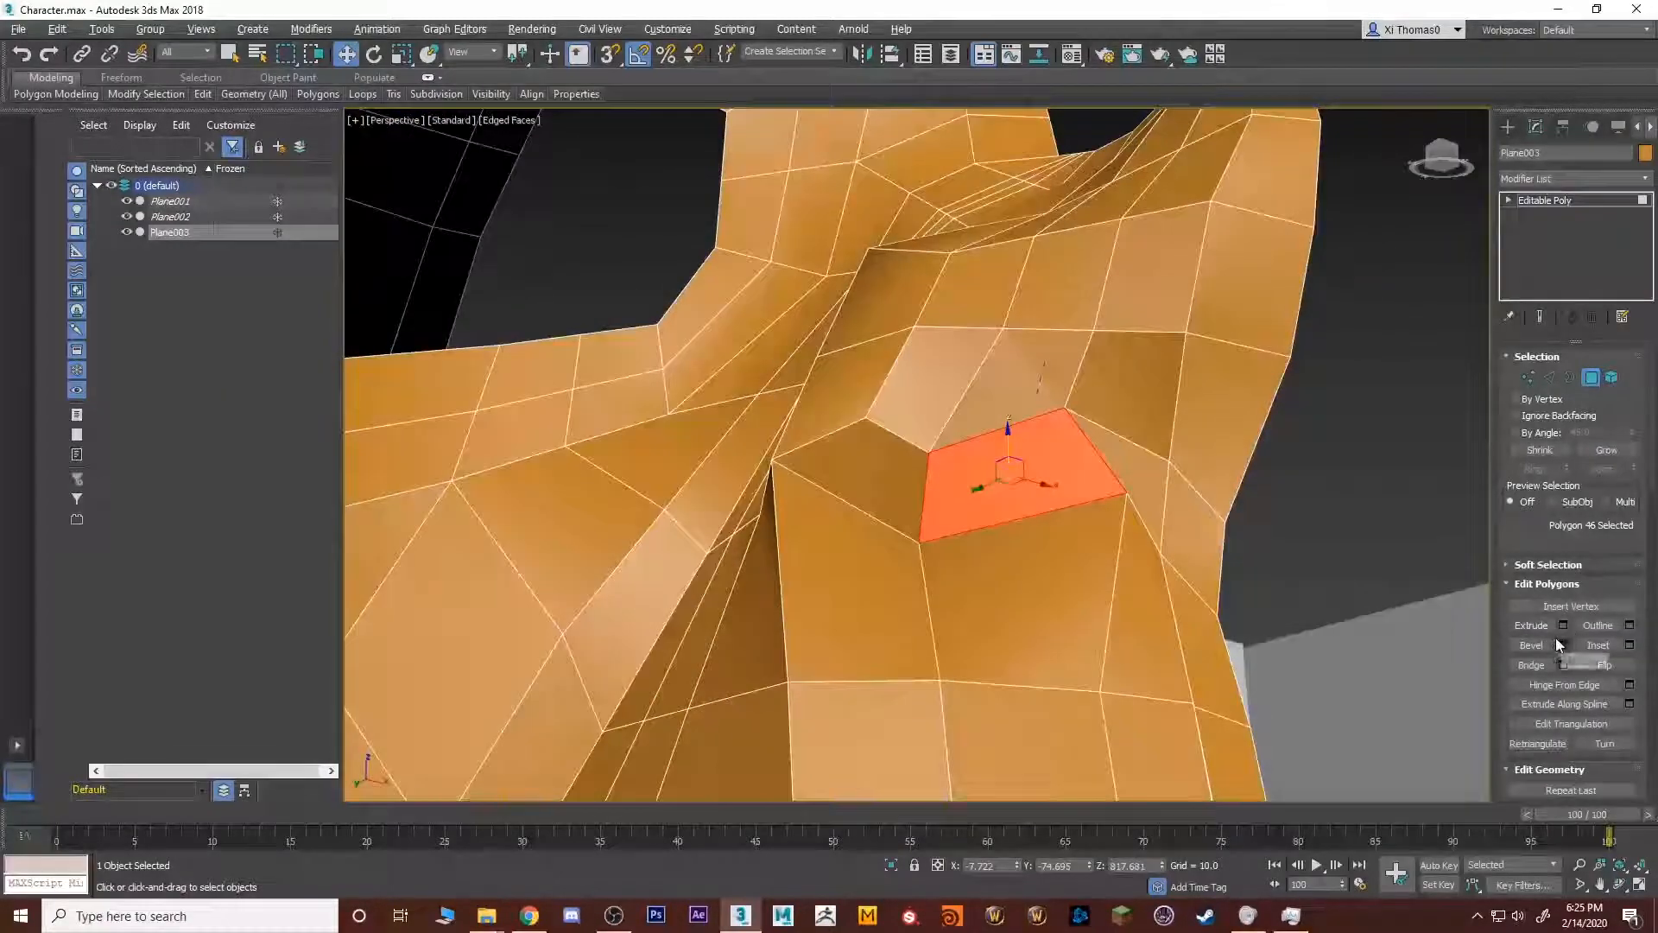
key("Delete")
Select the border of the nostril opening and extrude it about 3 units upward into the nose.
key("3")
left_click(993, 449)
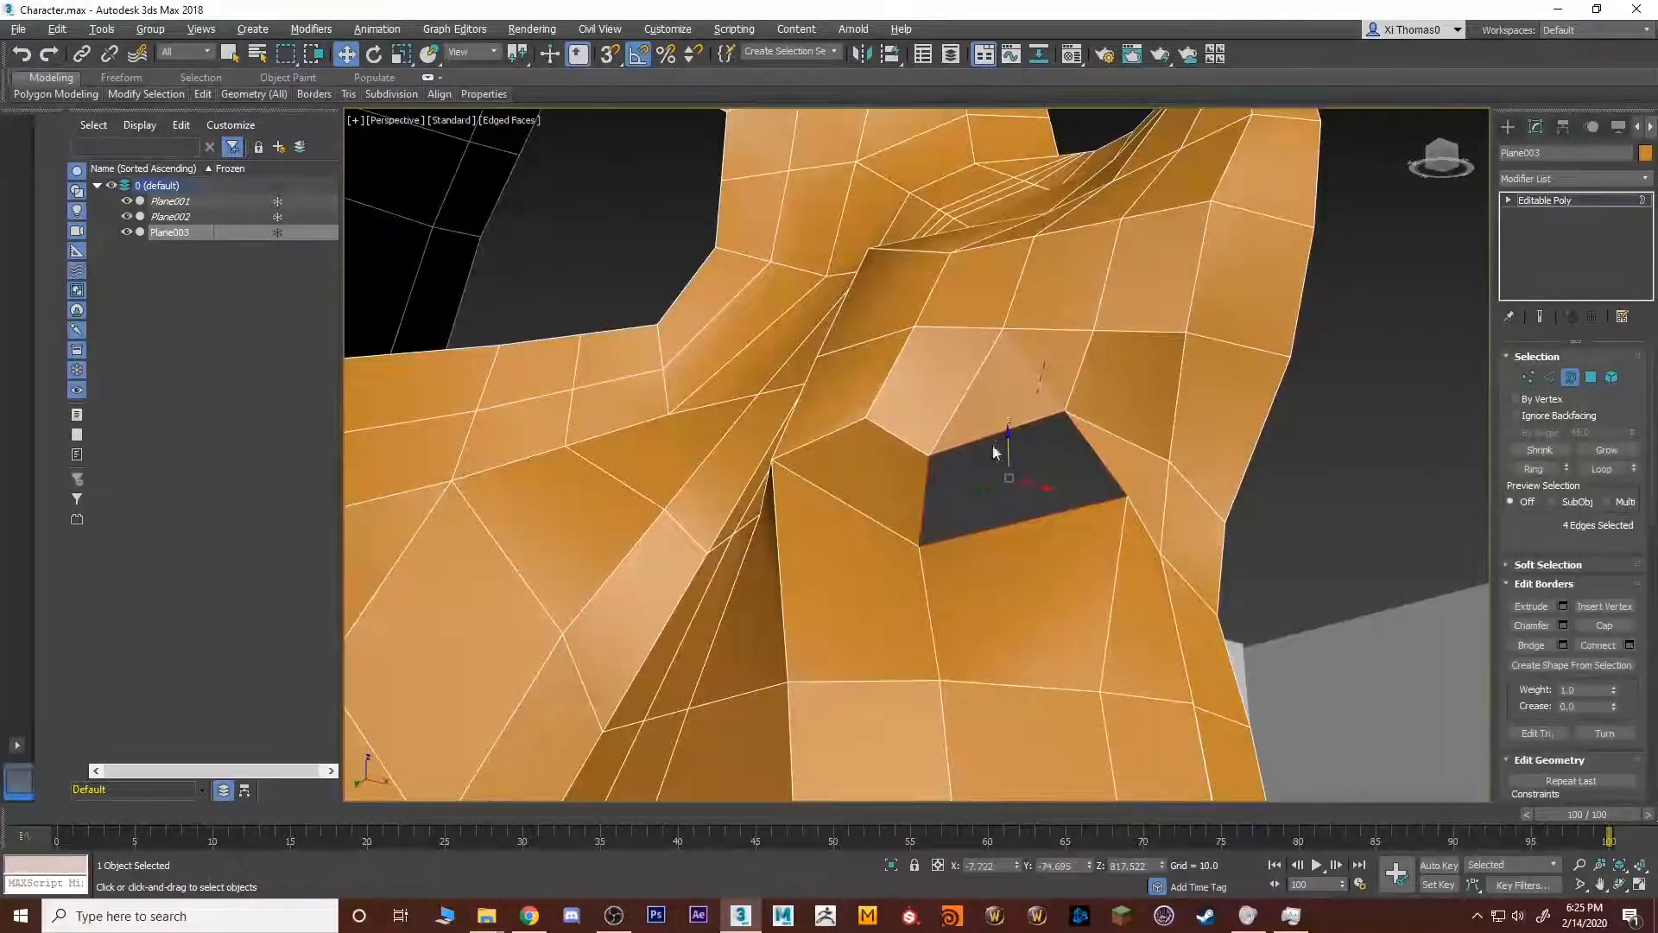
mouse_move(997, 421)
middle_mouse_down("alt")
mouse_move(1000, 479)
mouse_move(998, 446)
middle_mouse_up("alt")
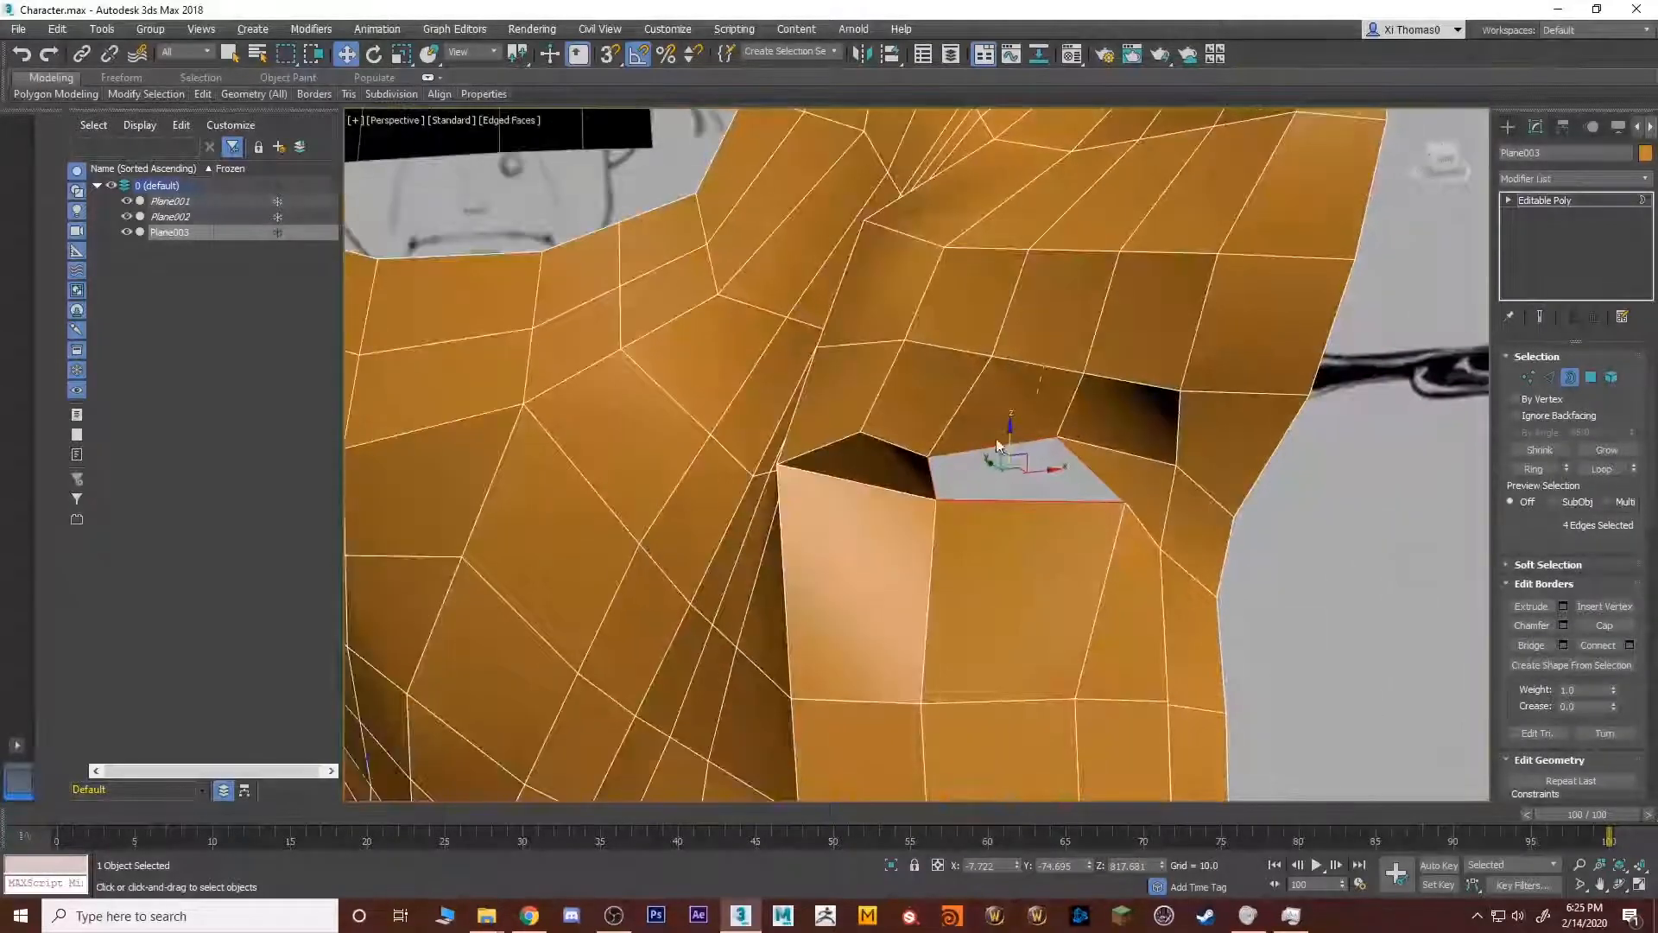
left_click_drag(1006, 443, 1013, 413, "shift")
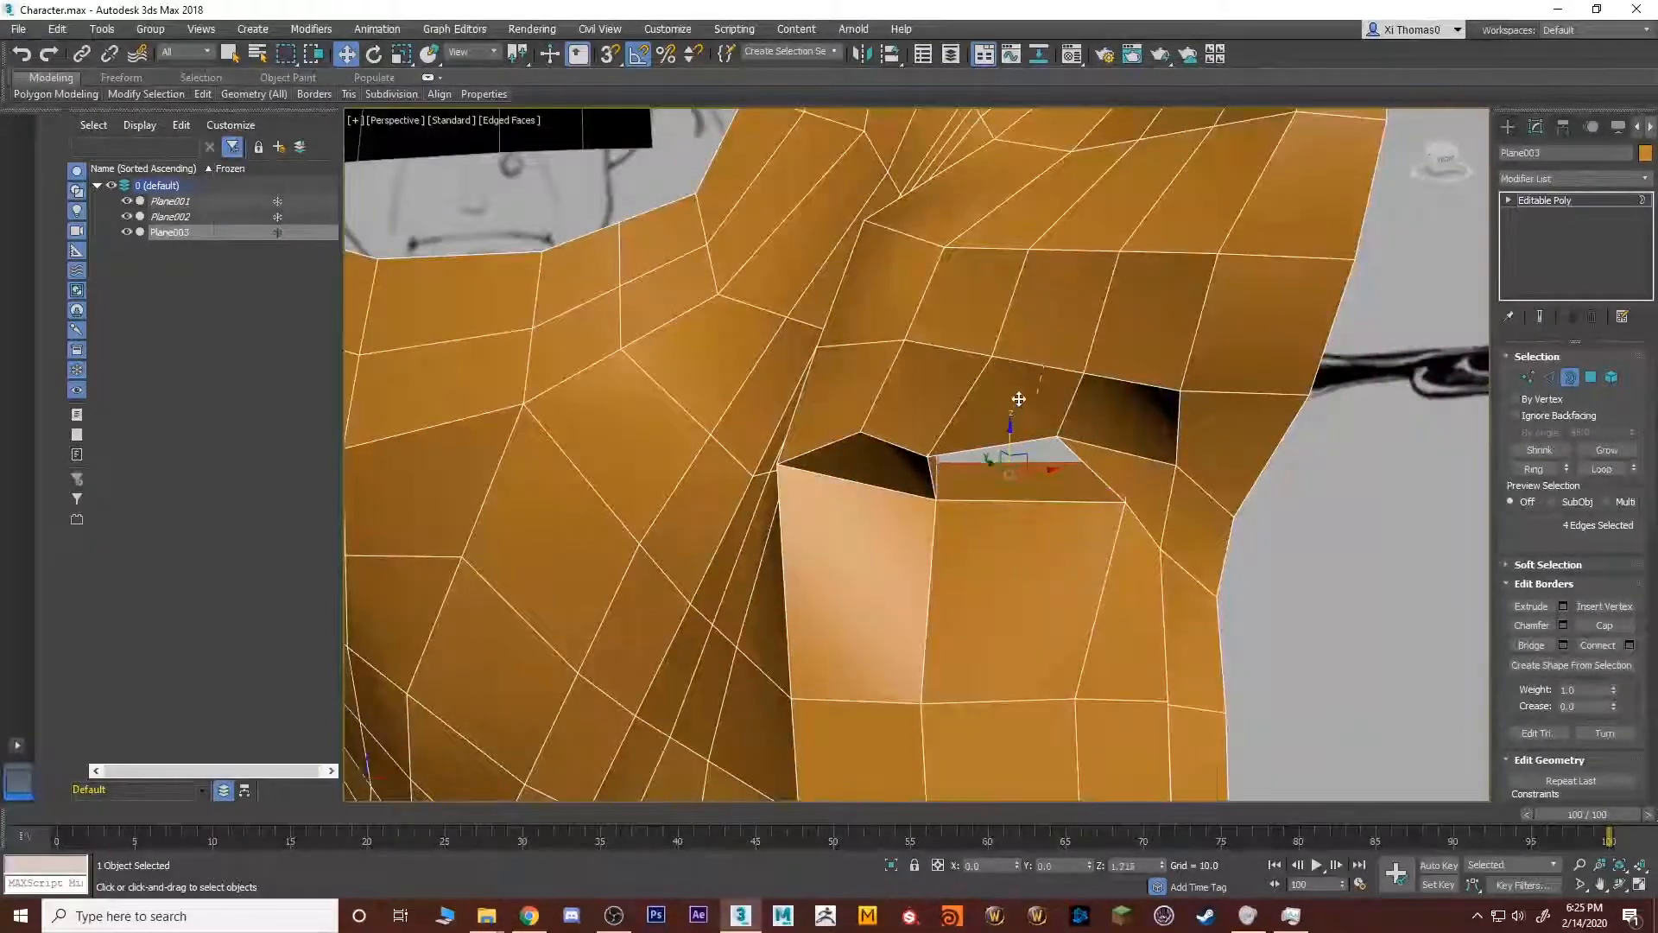
key("r")
key("w")
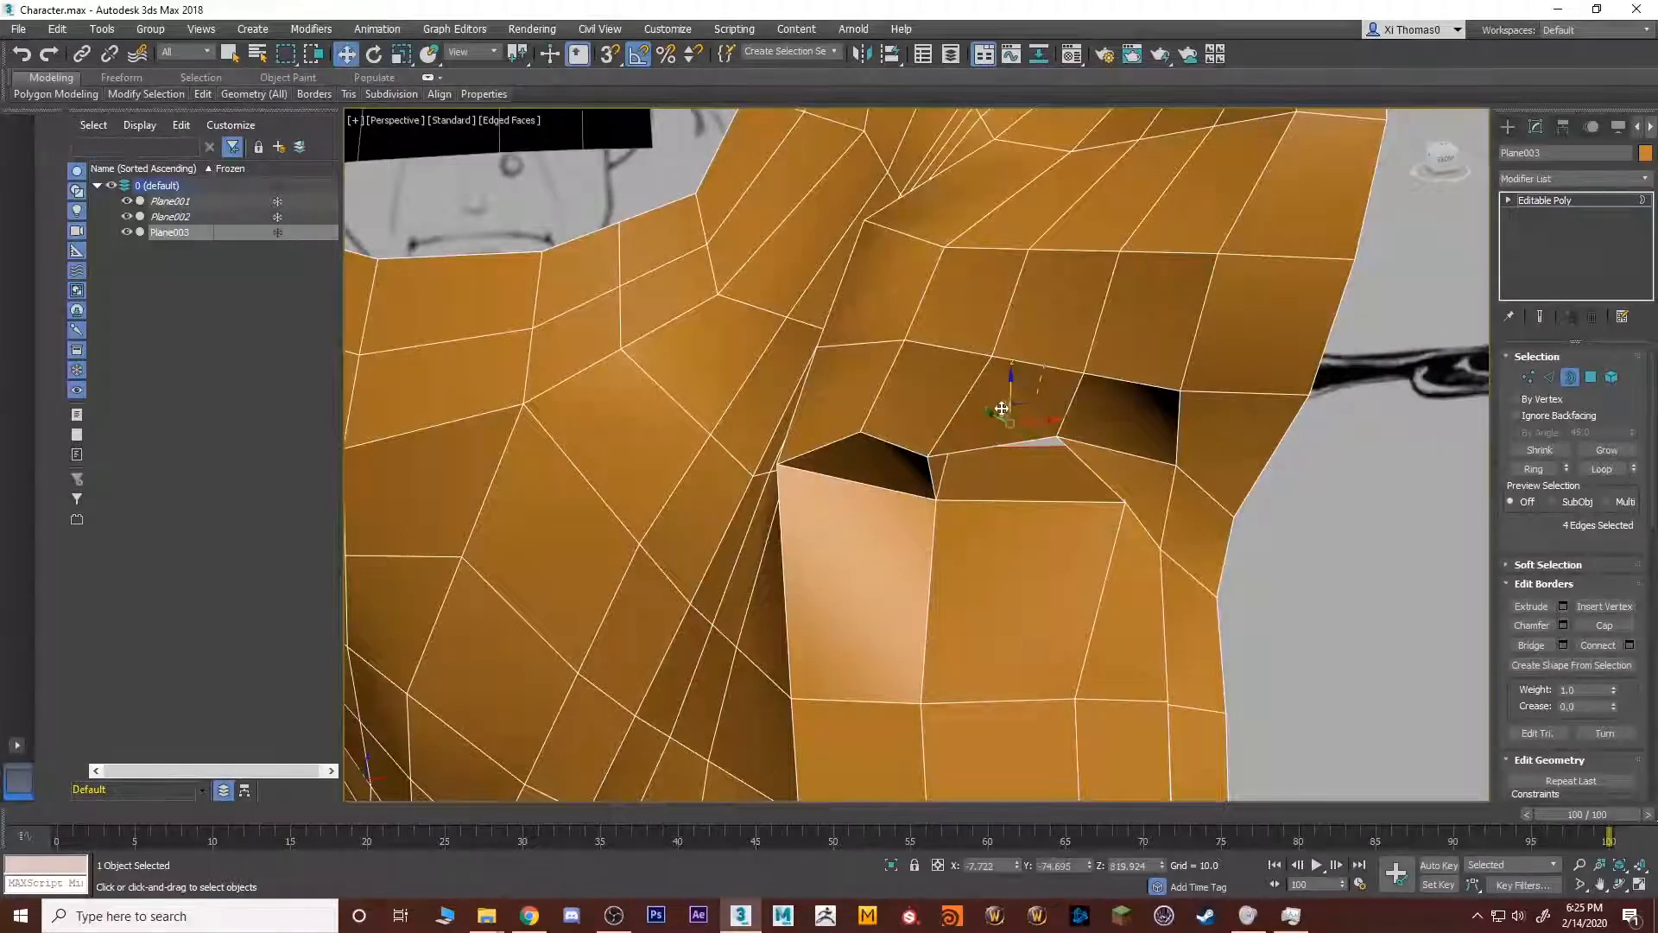
middle_click_drag(1009, 396, 972, 471, "alt")
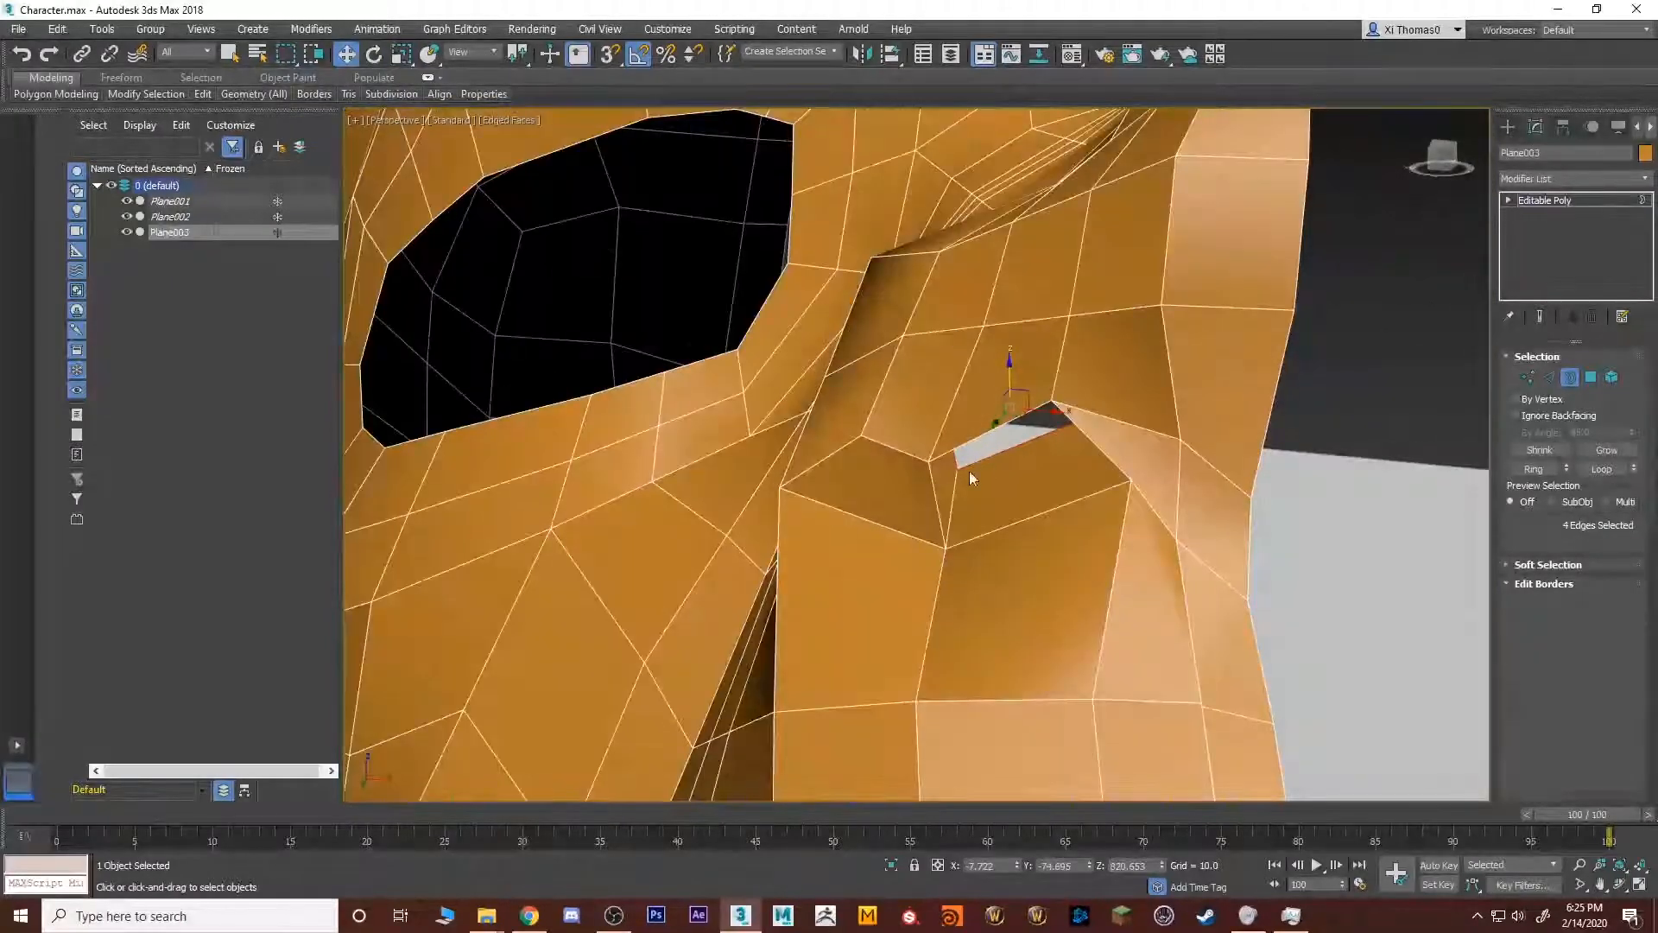
Select the ring of upright edges on the nostril's inner wall and connect them with two edge loops.
key("2")
left_click(953, 482)
left_click(1558, 469)
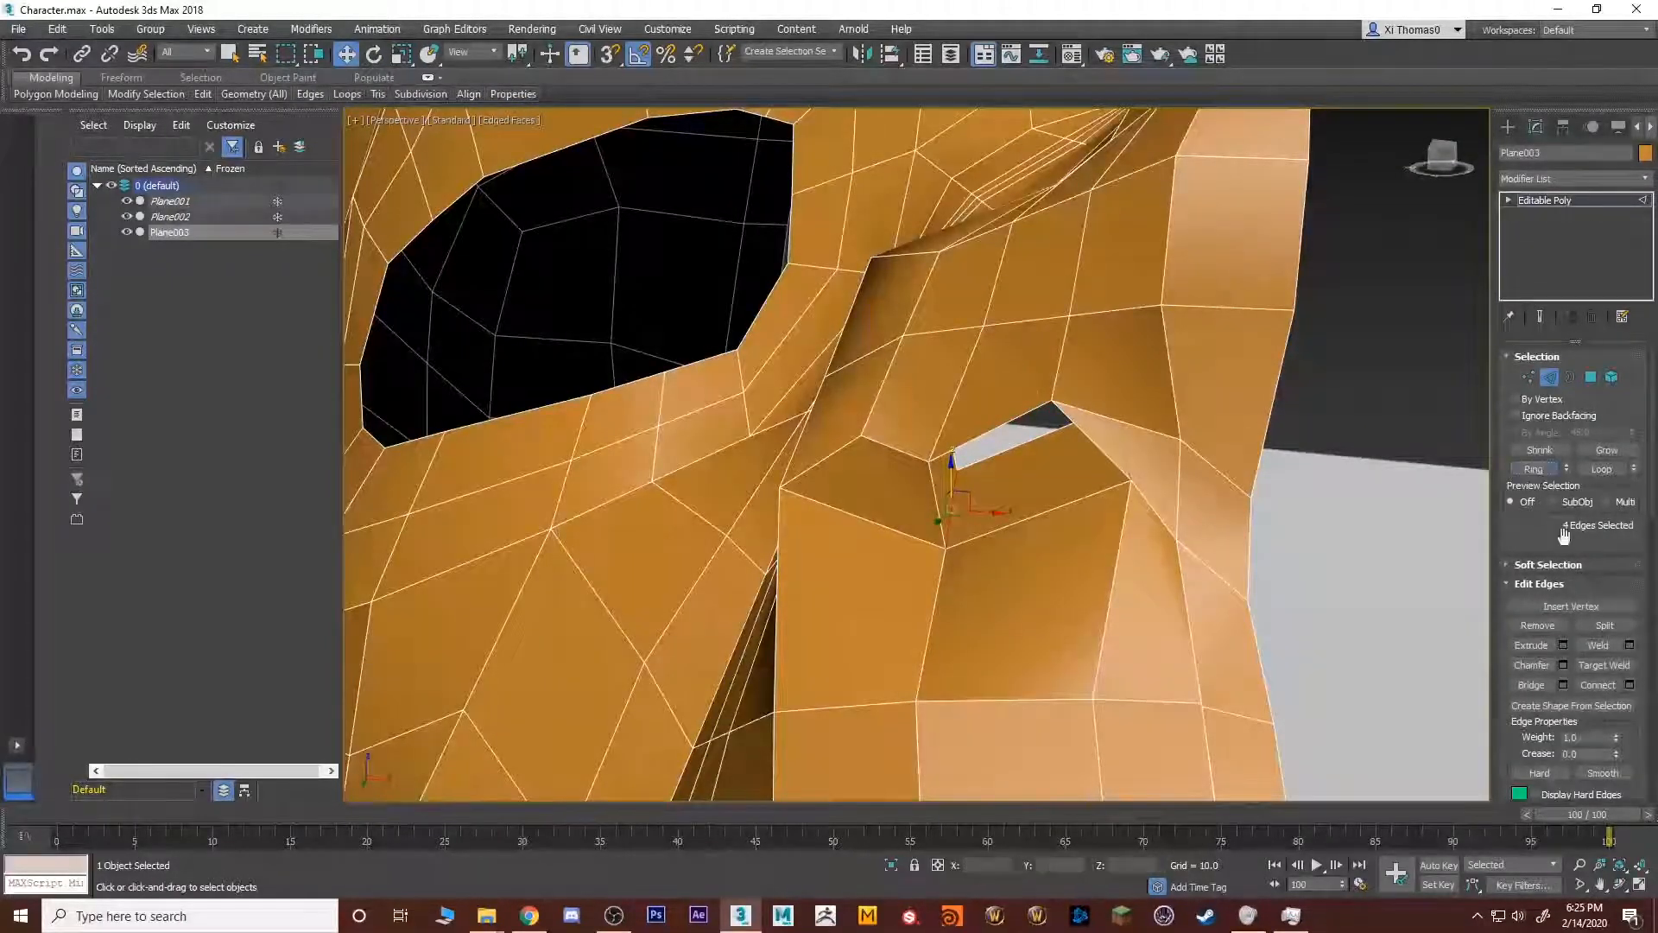
left_click(1591, 691)
Preview the nostril with a TurboSmooth modifier, examine the opening from several angles and undo the modifier.
left_click(1607, 199)
left_click(1644, 180)
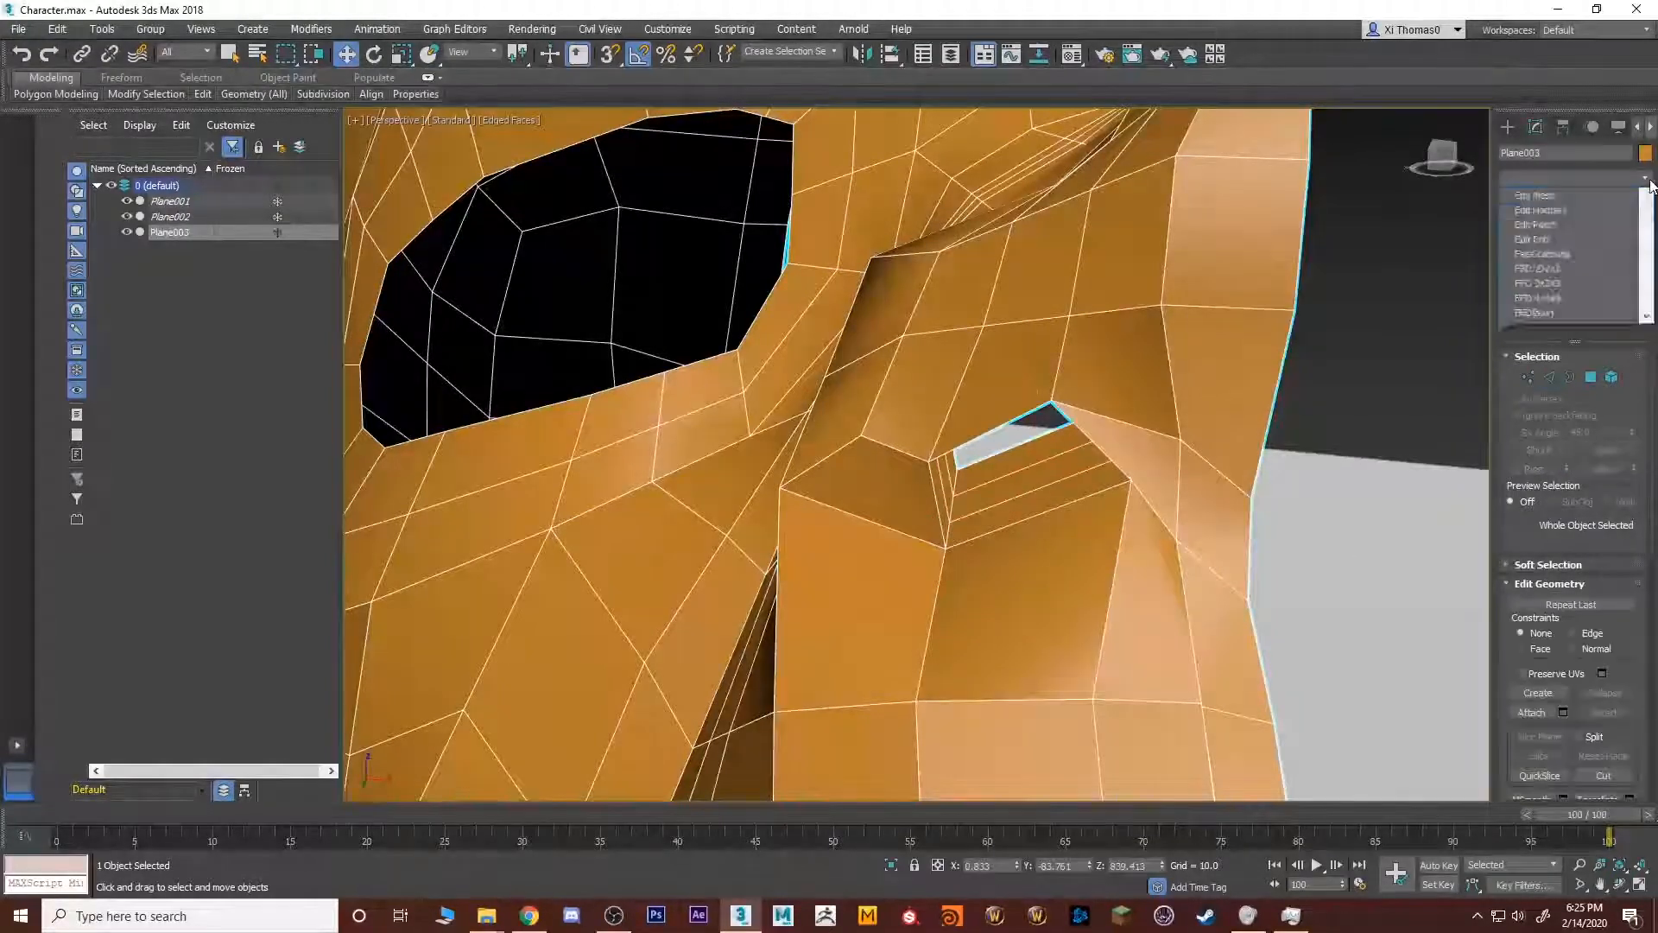
key("t")
left_click(1545, 563)
scroll(1150, 533, "down", 5)
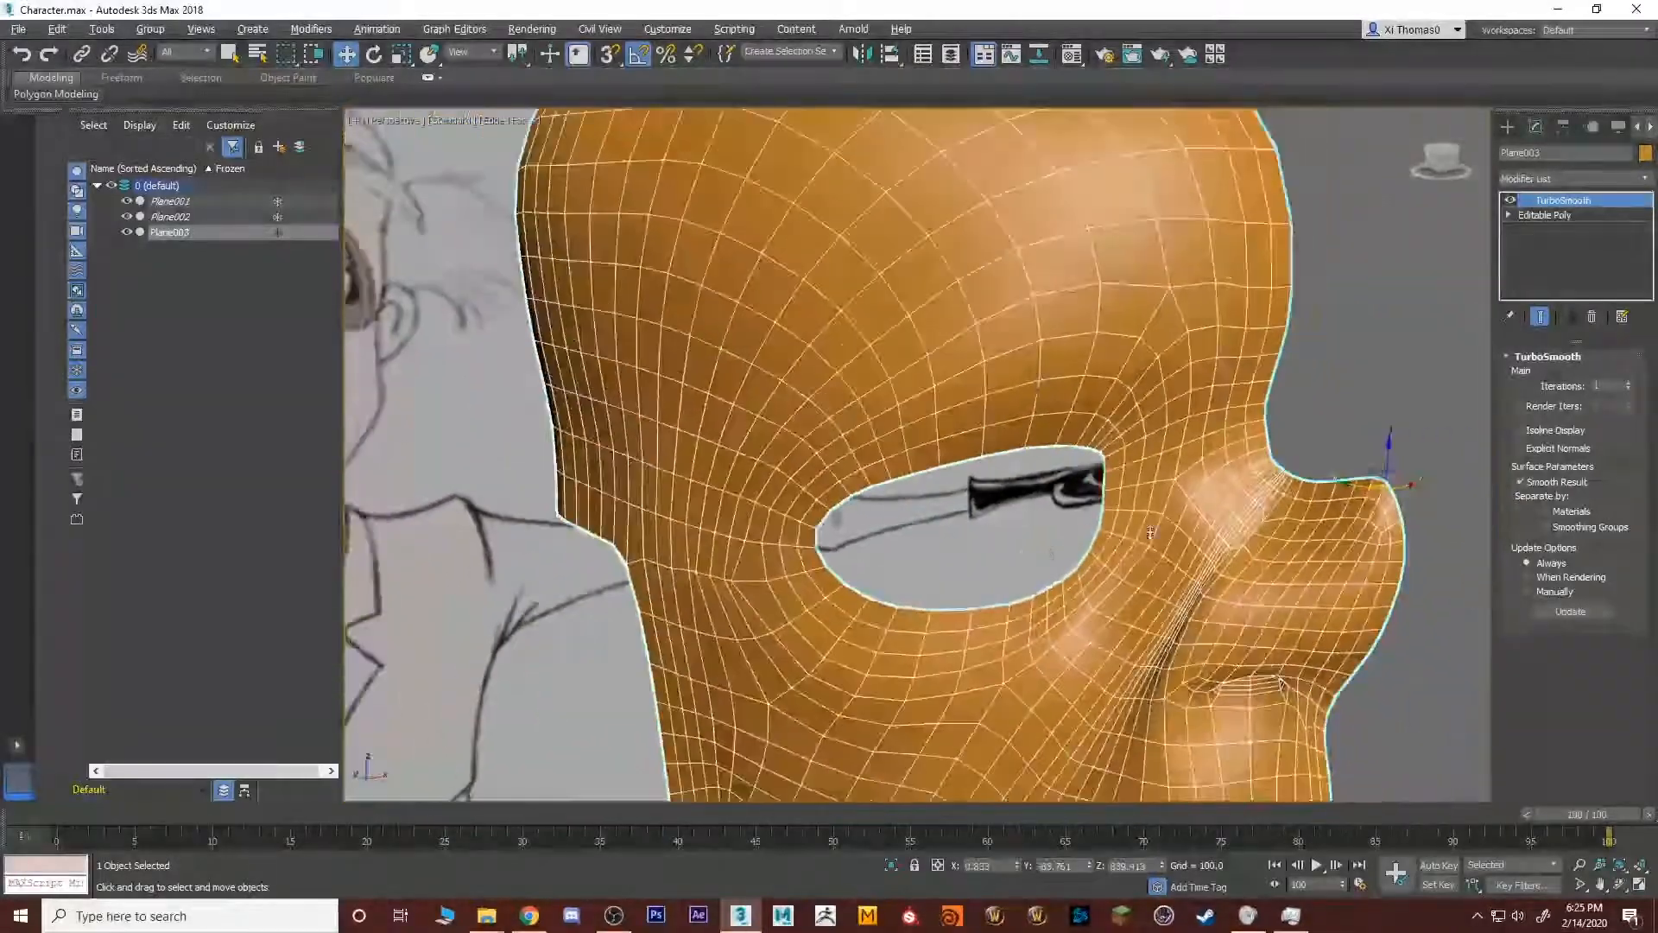
mouse_move(1150, 533)
middle_mouse_down("alt")
mouse_move(1088, 528)
mouse_move(1207, 512)
mouse_move(1123, 548)
middle_mouse_up("alt")
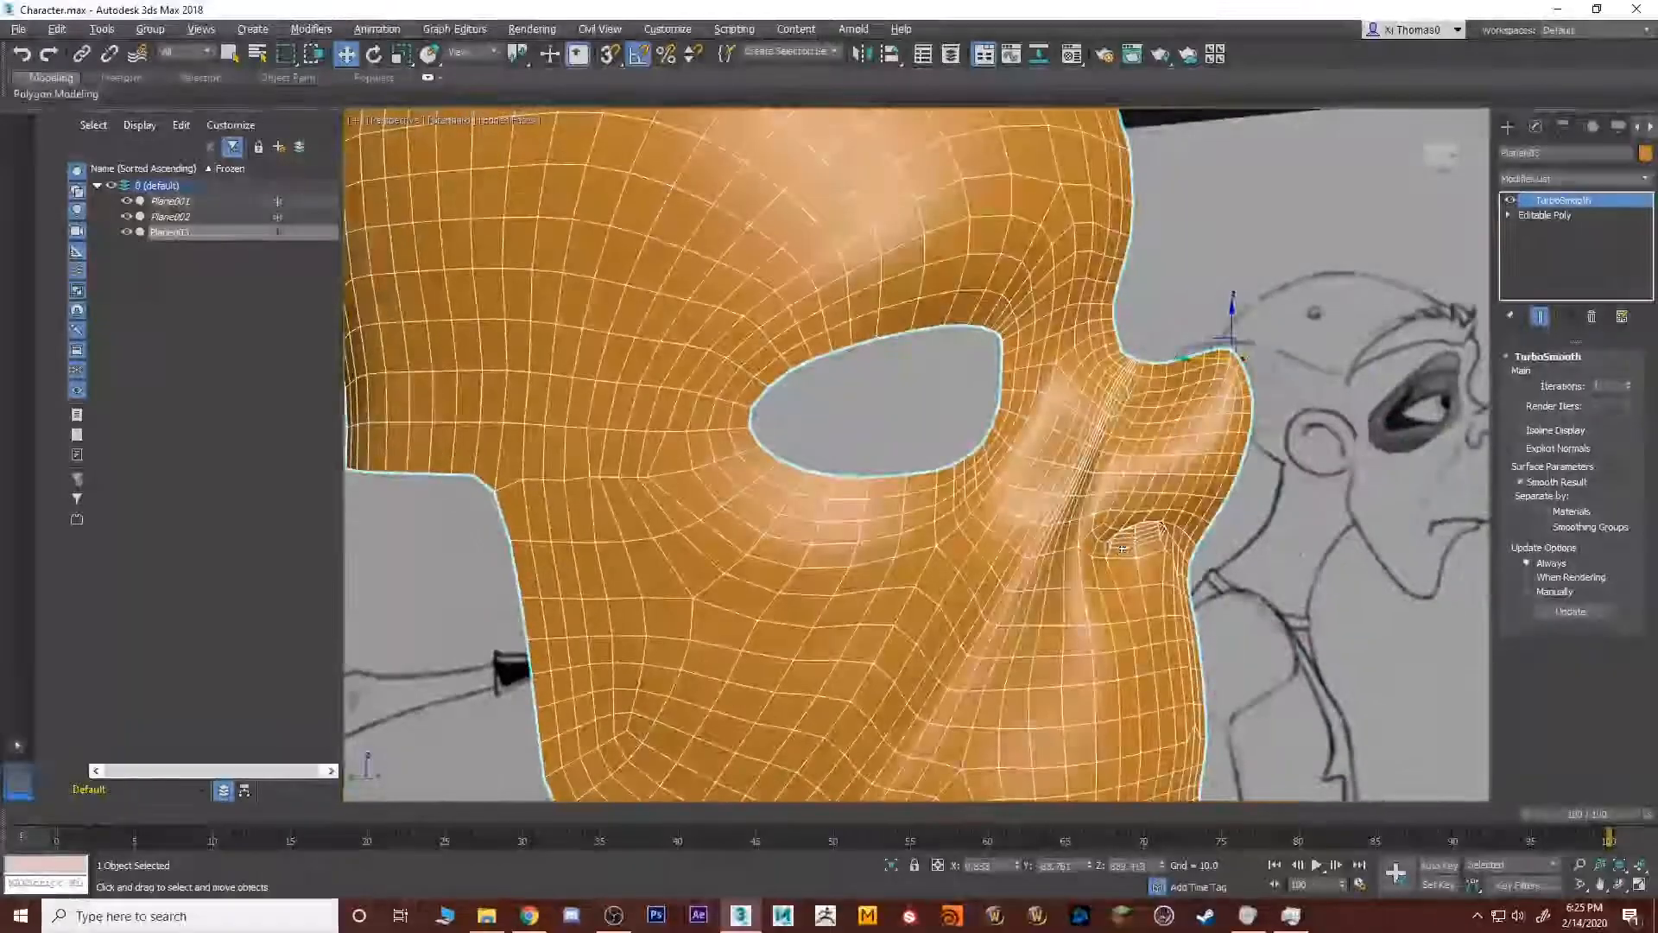
scroll(1157, 525, "up", 10)
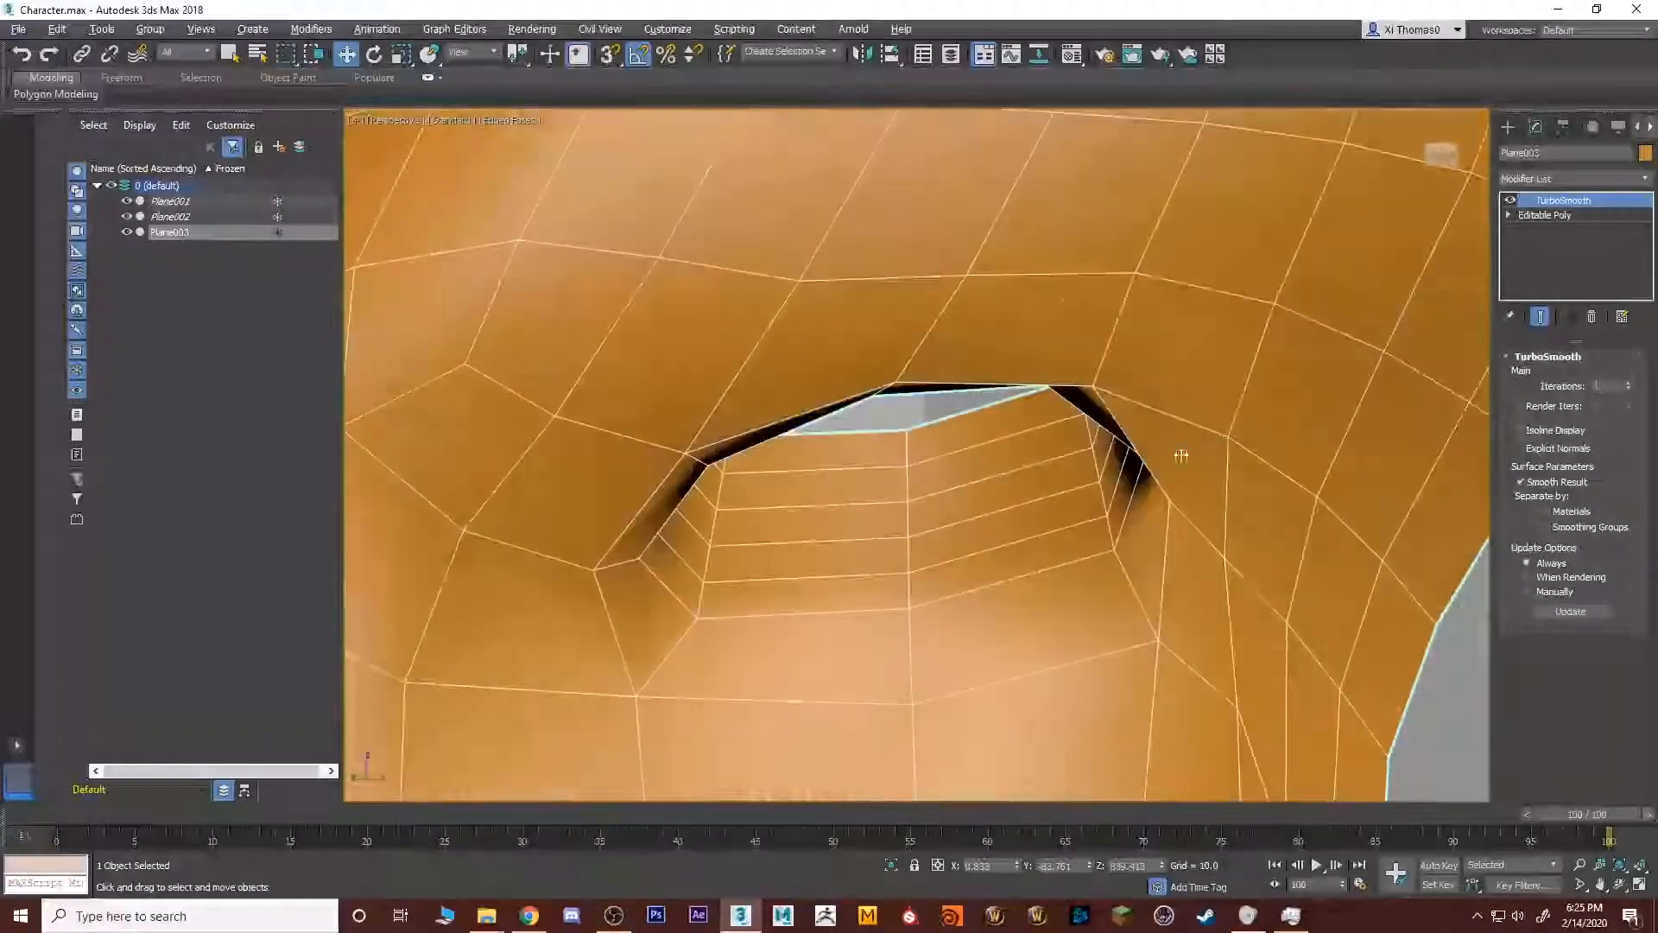
scroll(1035, 470, "down", 12)
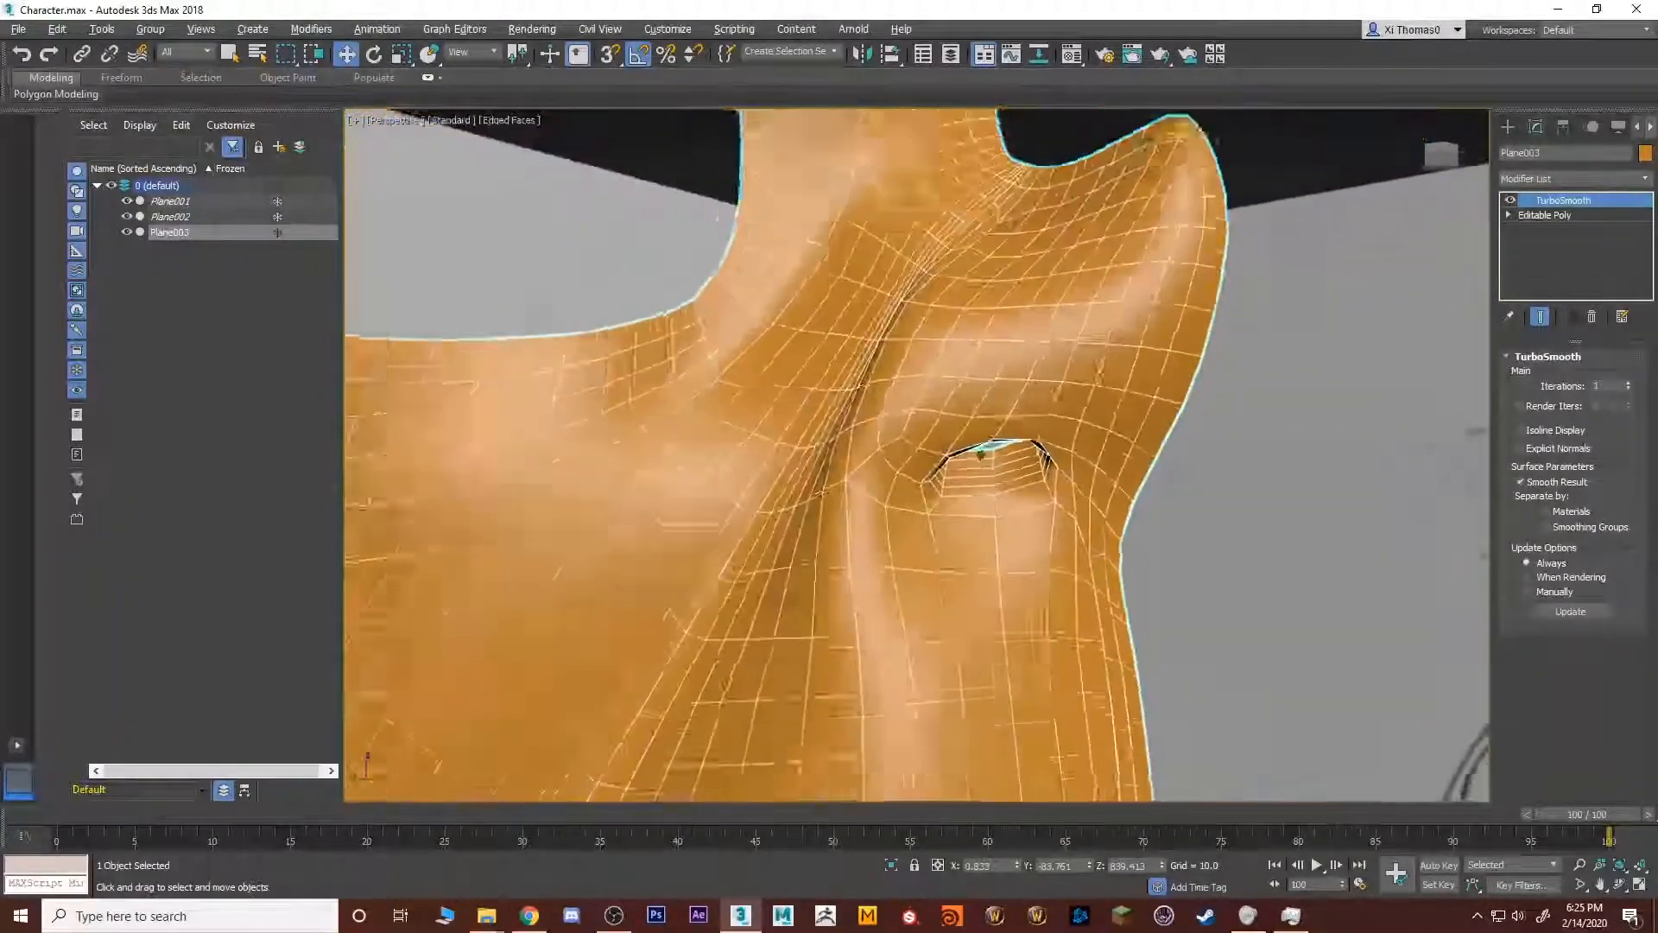
mouse_move(1035, 469)
middle_mouse_down("alt")
mouse_move(836, 349)
mouse_move(993, 364)
mouse_move(948, 441)
middle_mouse_up("alt")
scroll(950, 359, "up", 8)
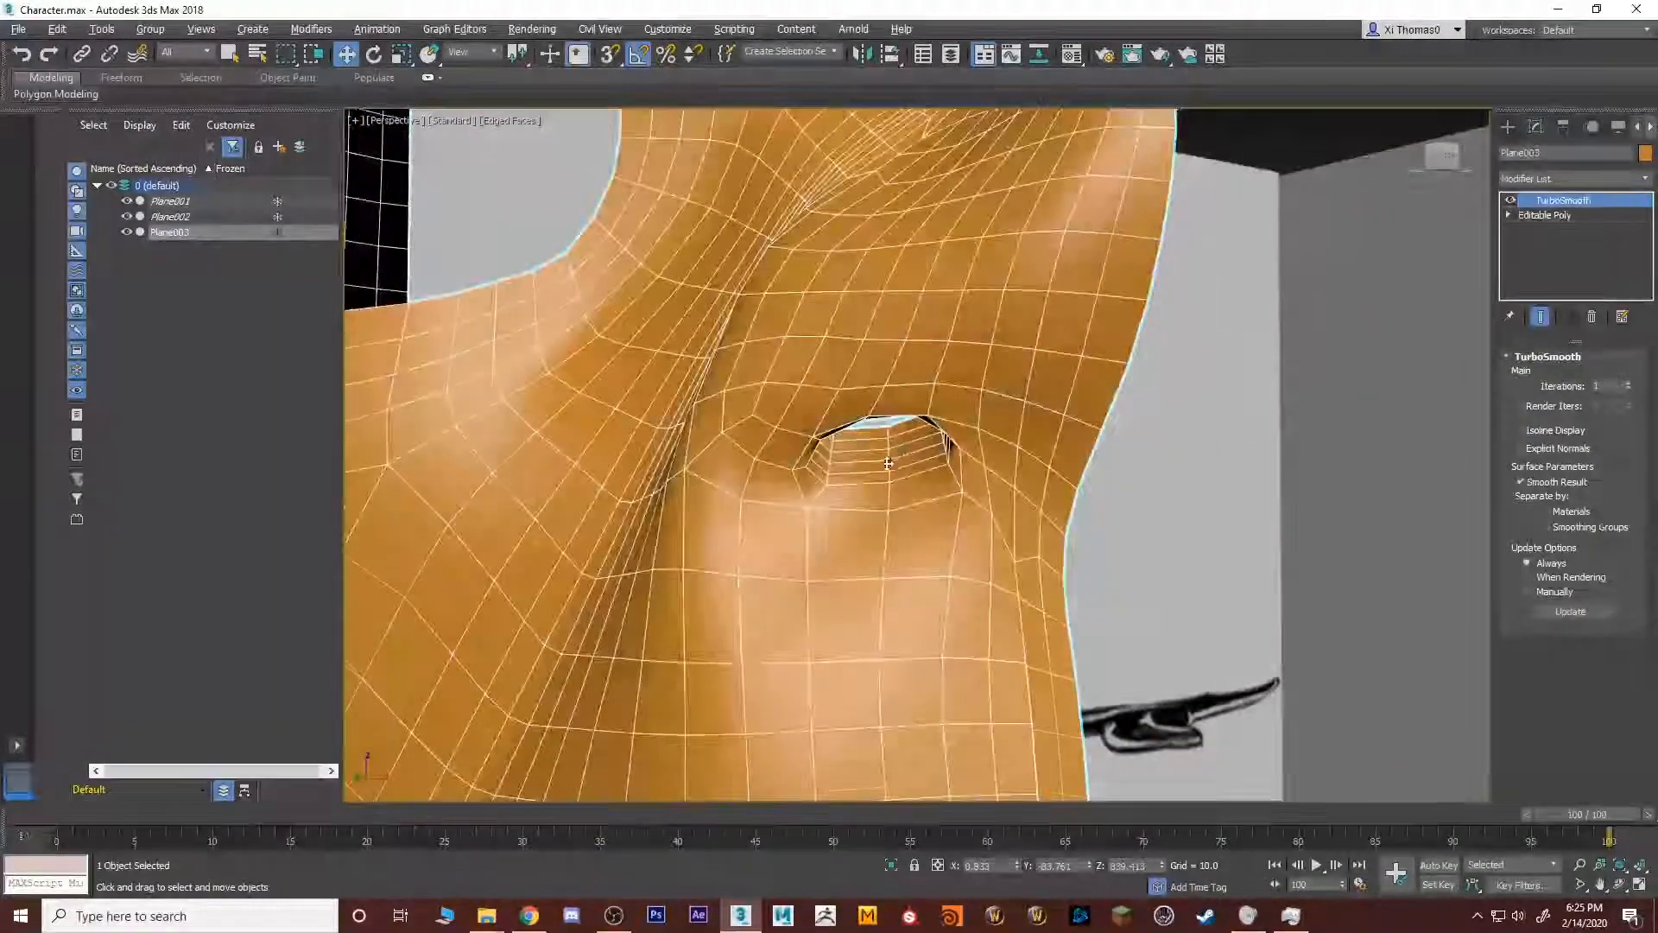
key("ctrl+z")
Remove the lower of the two edge loops inside the nostril, including its vertices.
key("2")
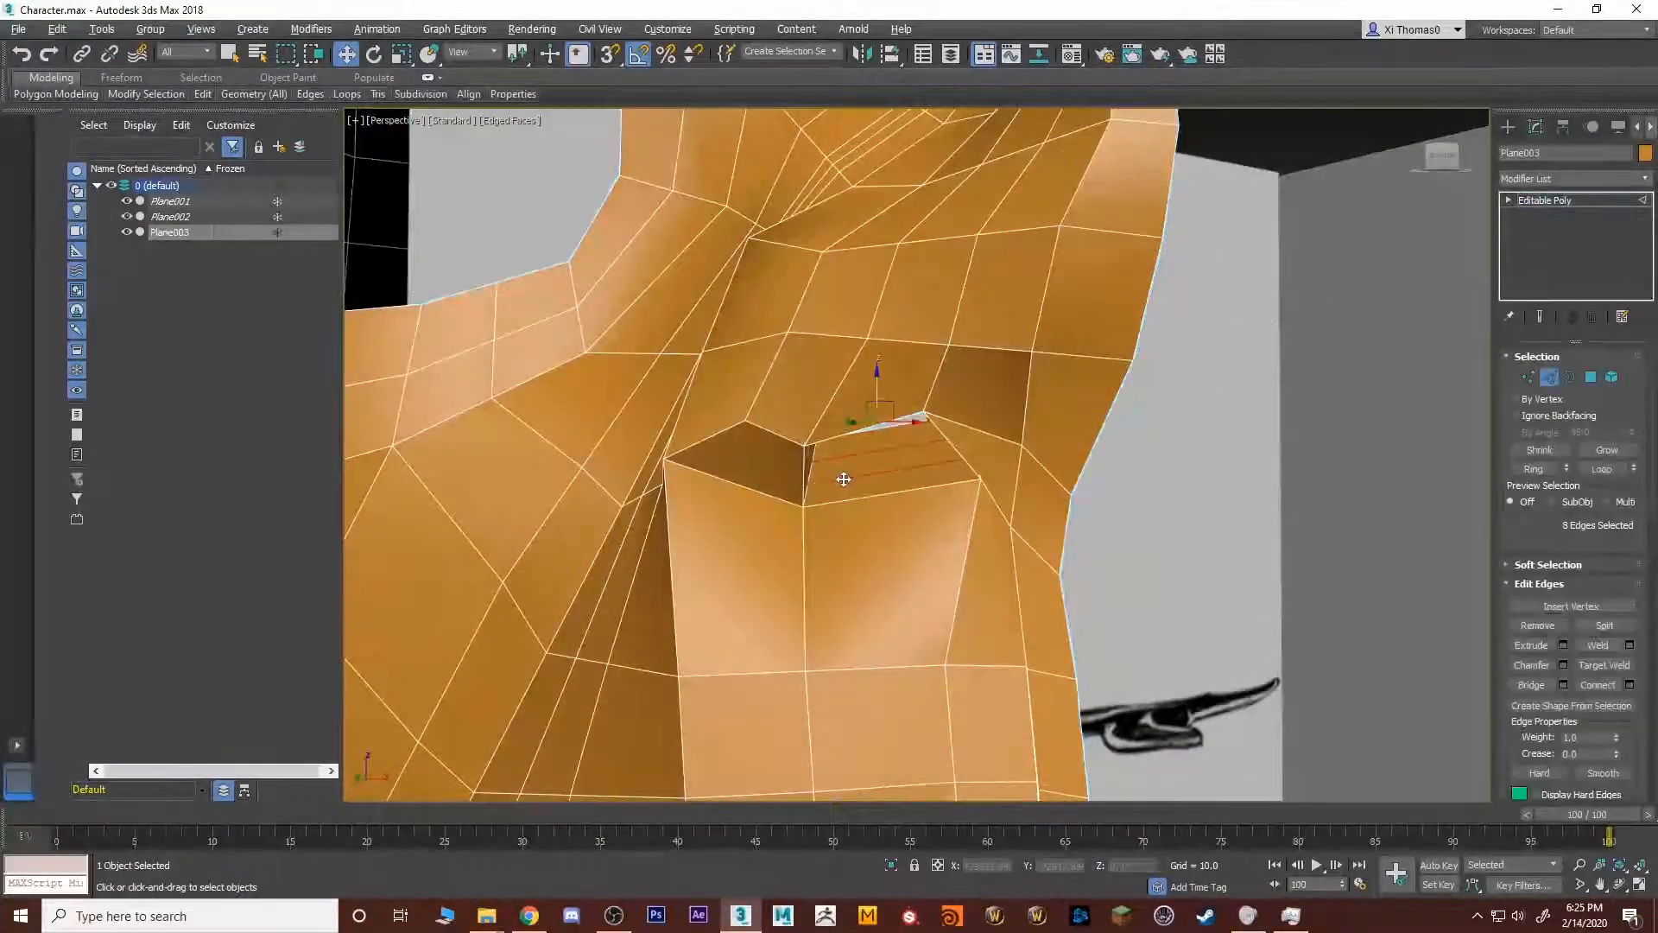
double_click(845, 482)
key("ctrl+BackSpace")
key("2")
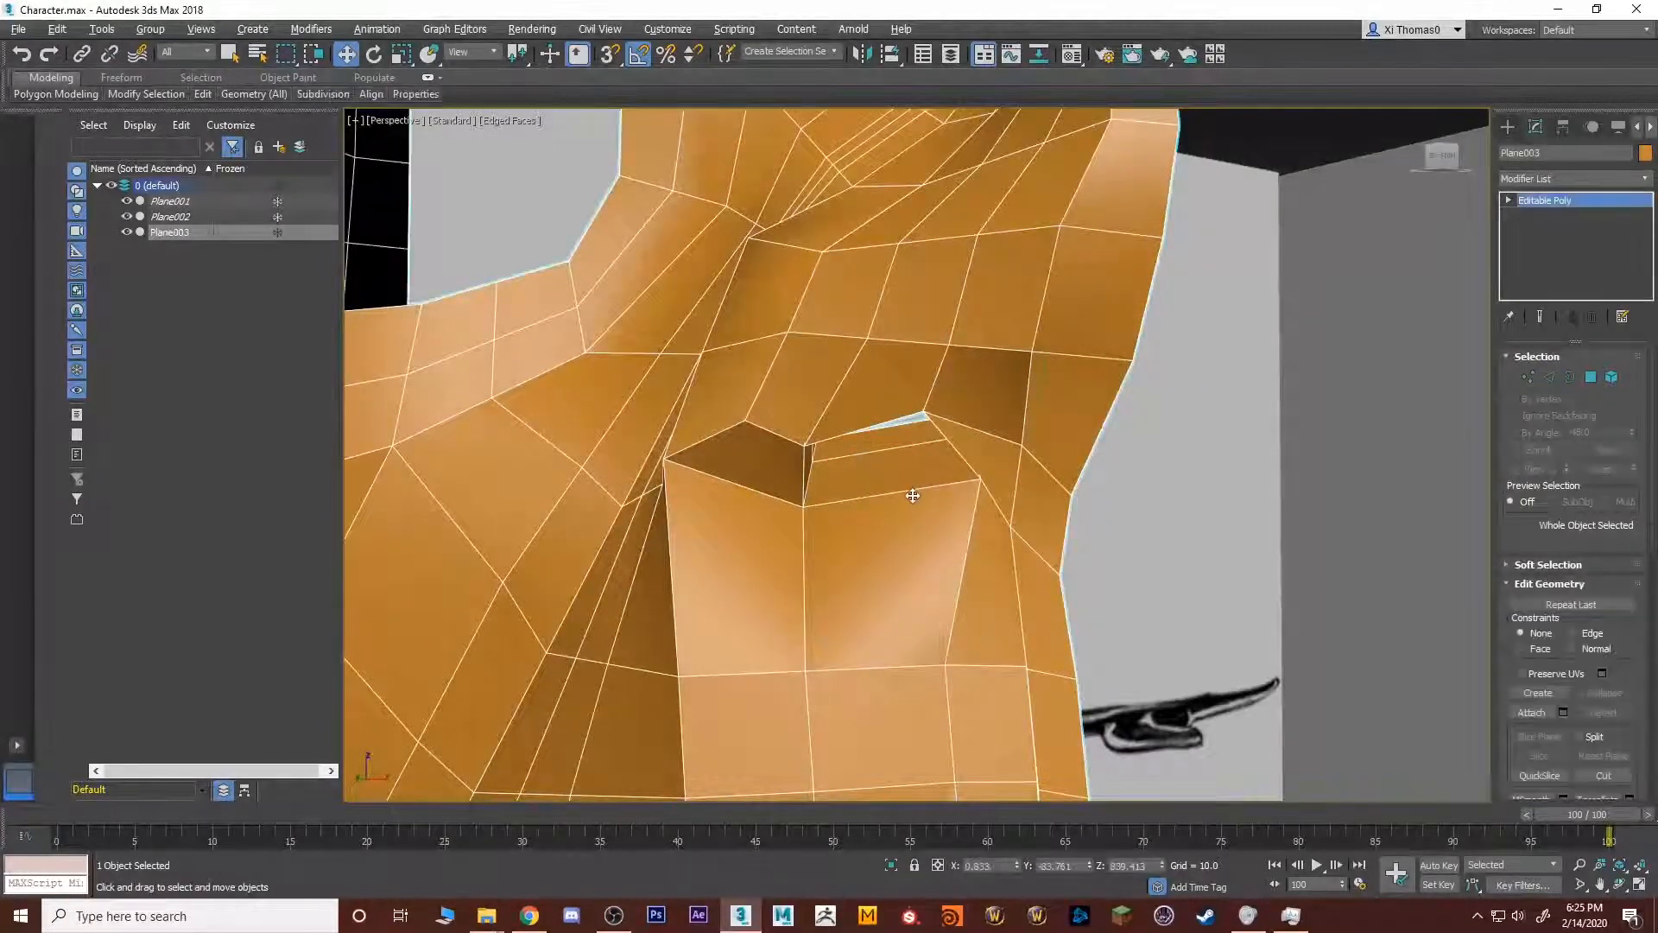
key("2")
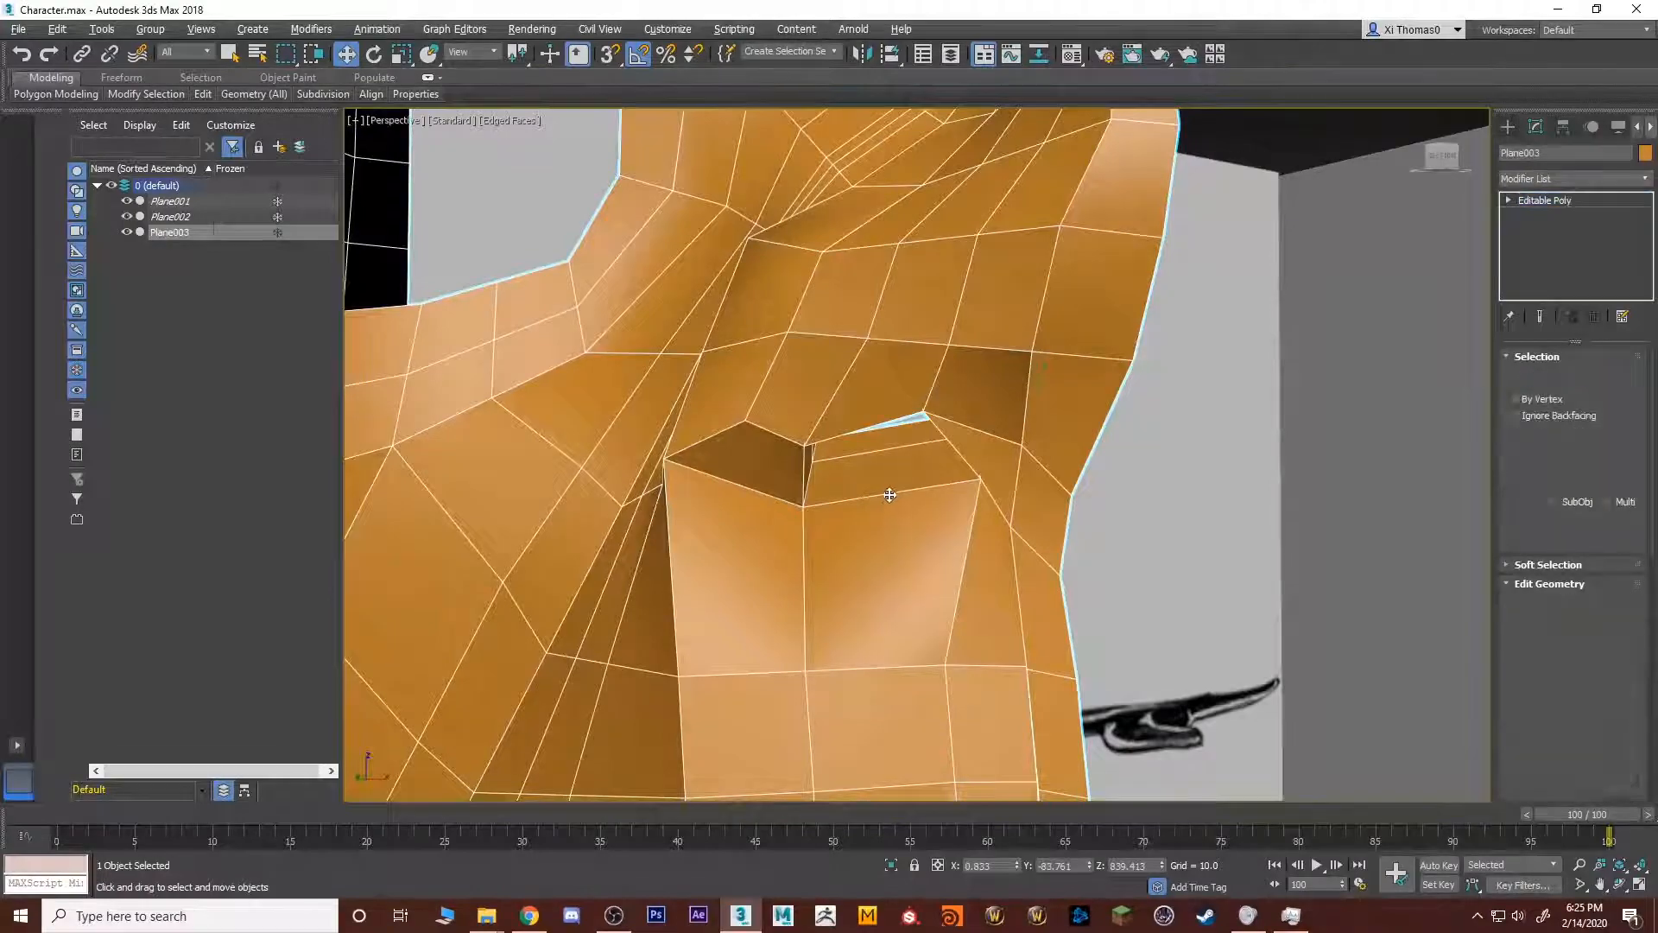
Move the vertex on the nose wing beside the nostril down to the height of the wing's outer corner.
left_click(890, 490)
mouse_move(936, 238)
middle_mouse_down("alt")
mouse_move(960, 318)
mouse_move(863, 432)
middle_mouse_up("alt")
left_click_drag(891, 454, 828, 424)
key("1")
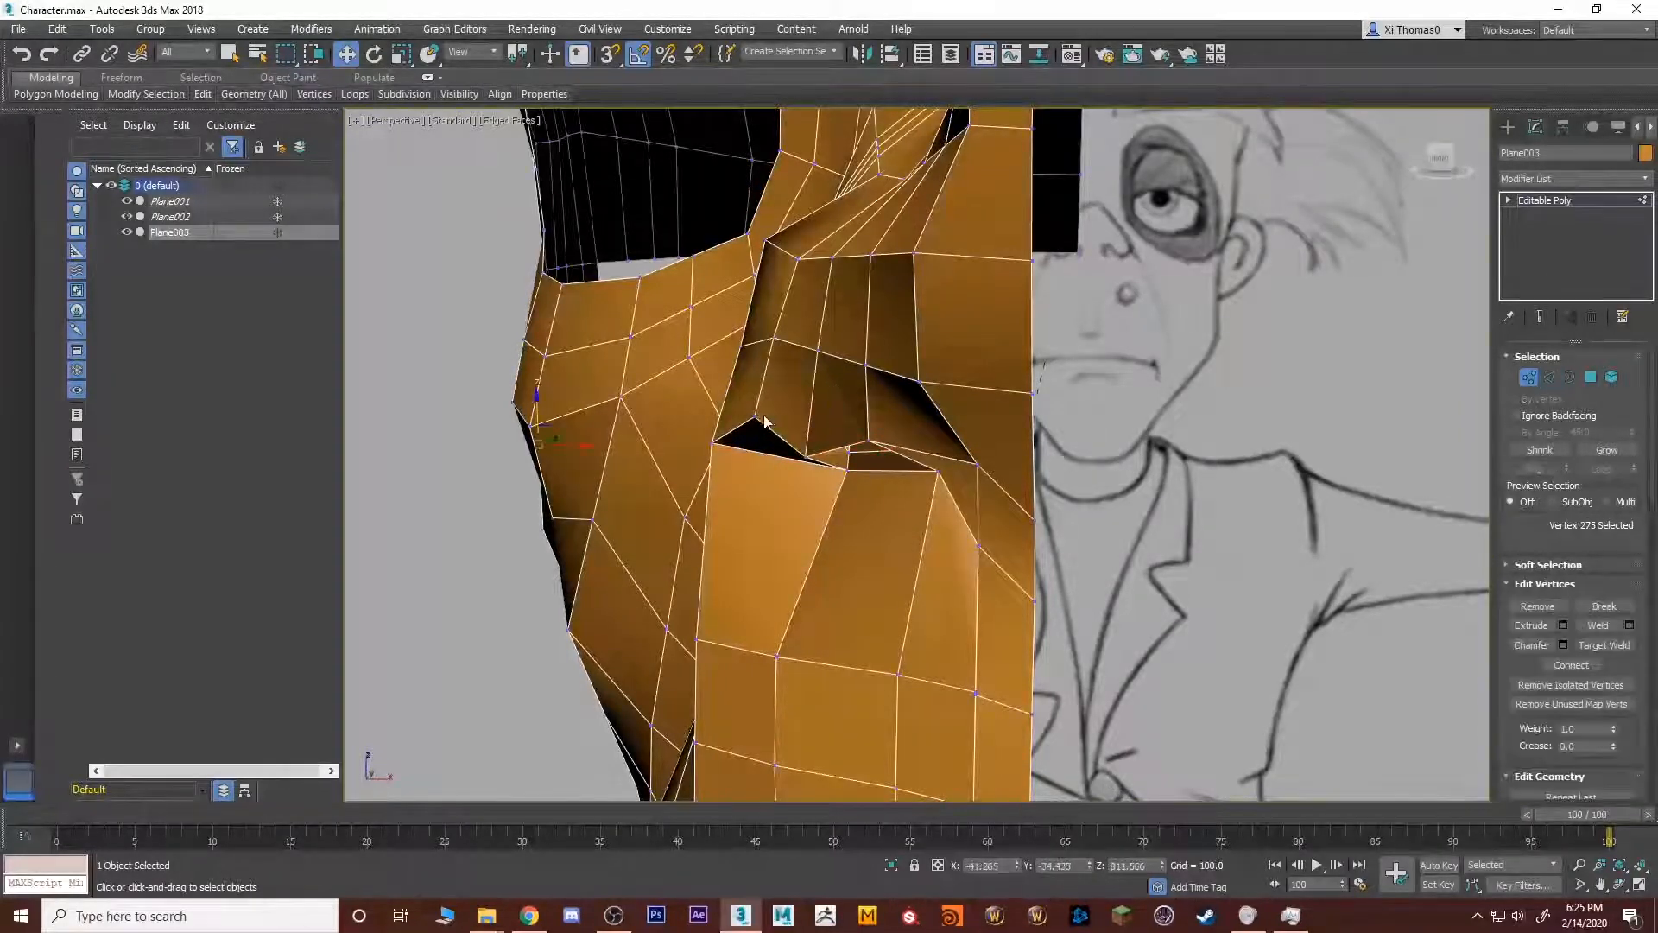
left_click(753, 413)
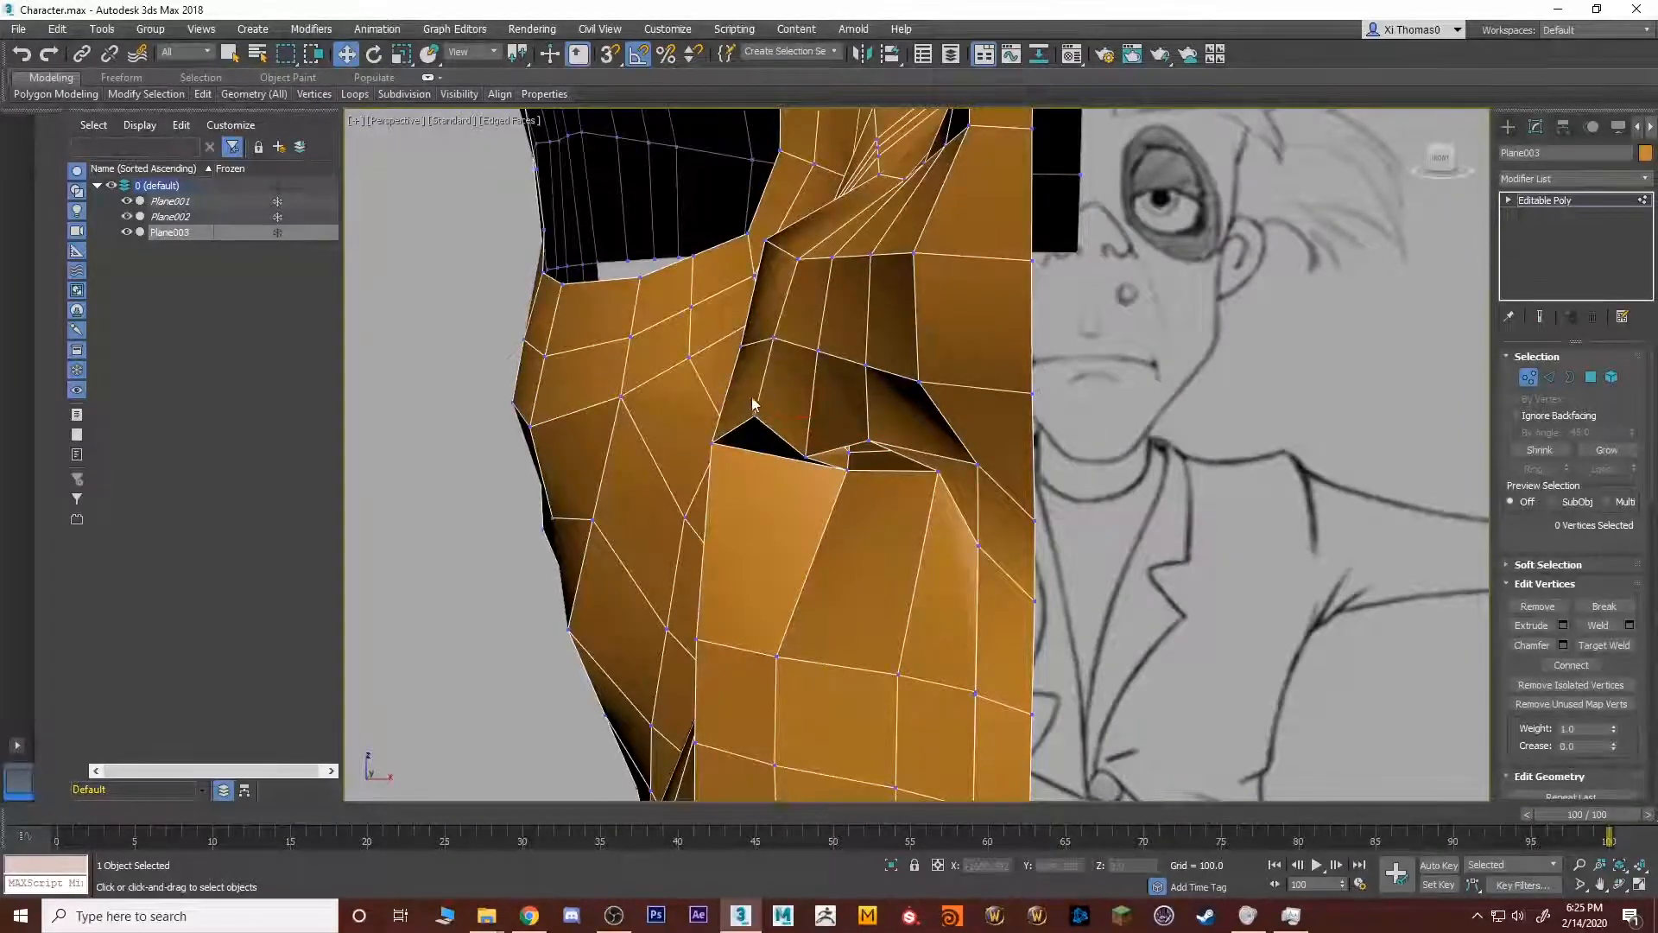
left_click(757, 406)
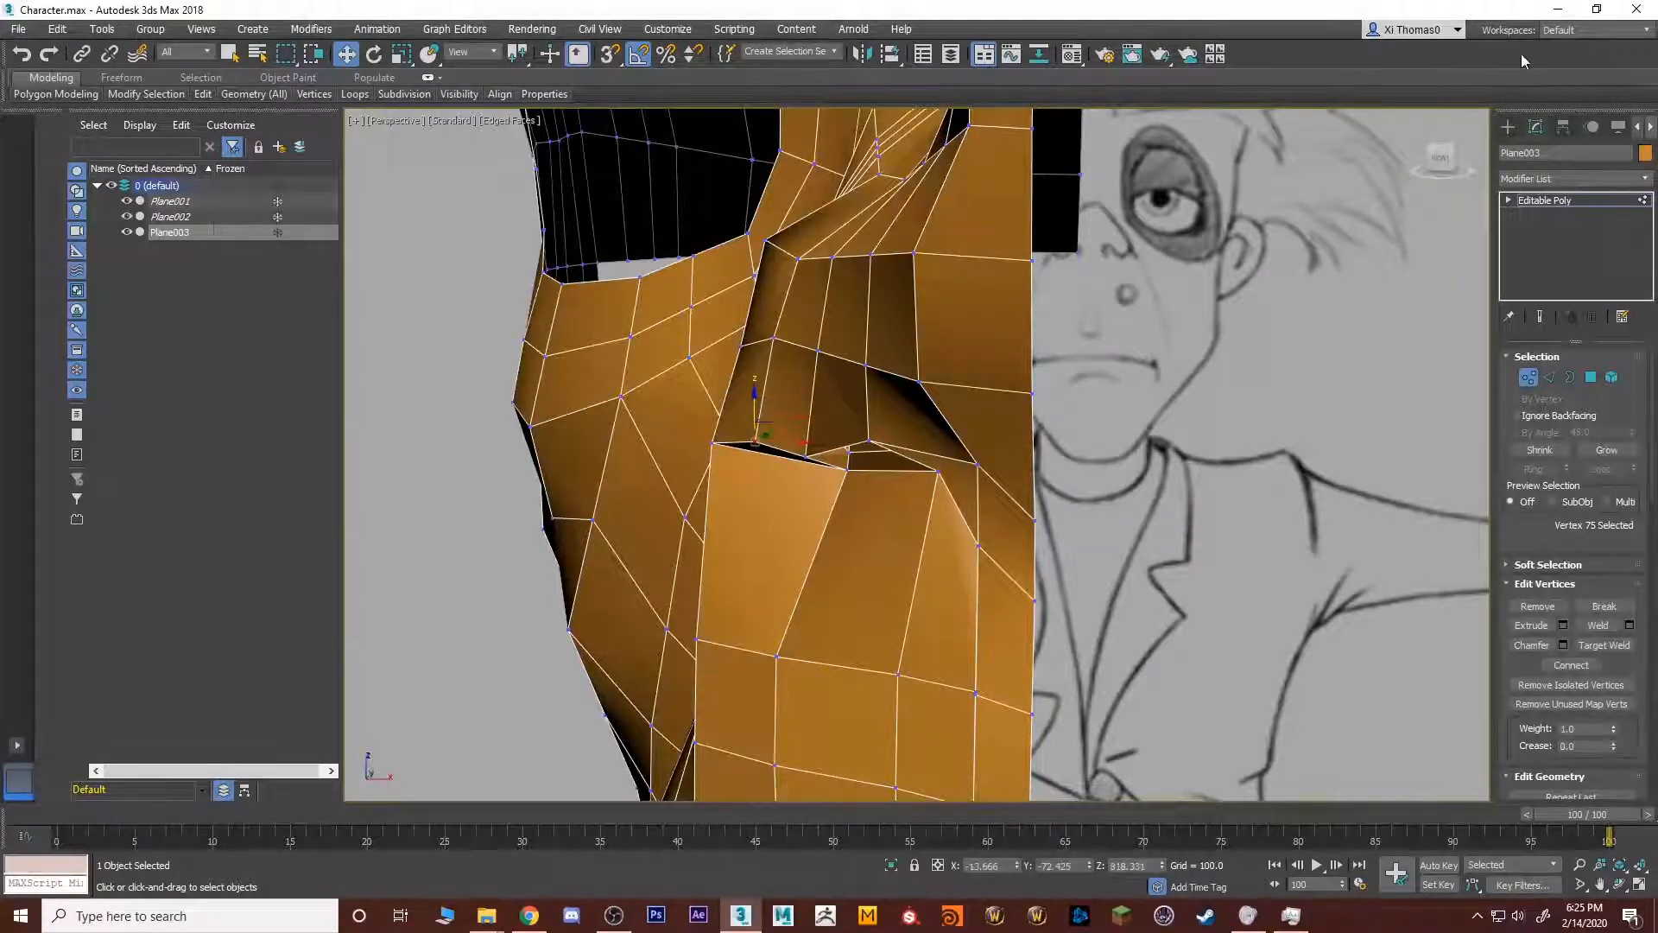
Move the vertex at the outer upper corner of the nostril opening about 1 unit upward.
middle_click_drag(1227, 199, 881, 440, "alt")
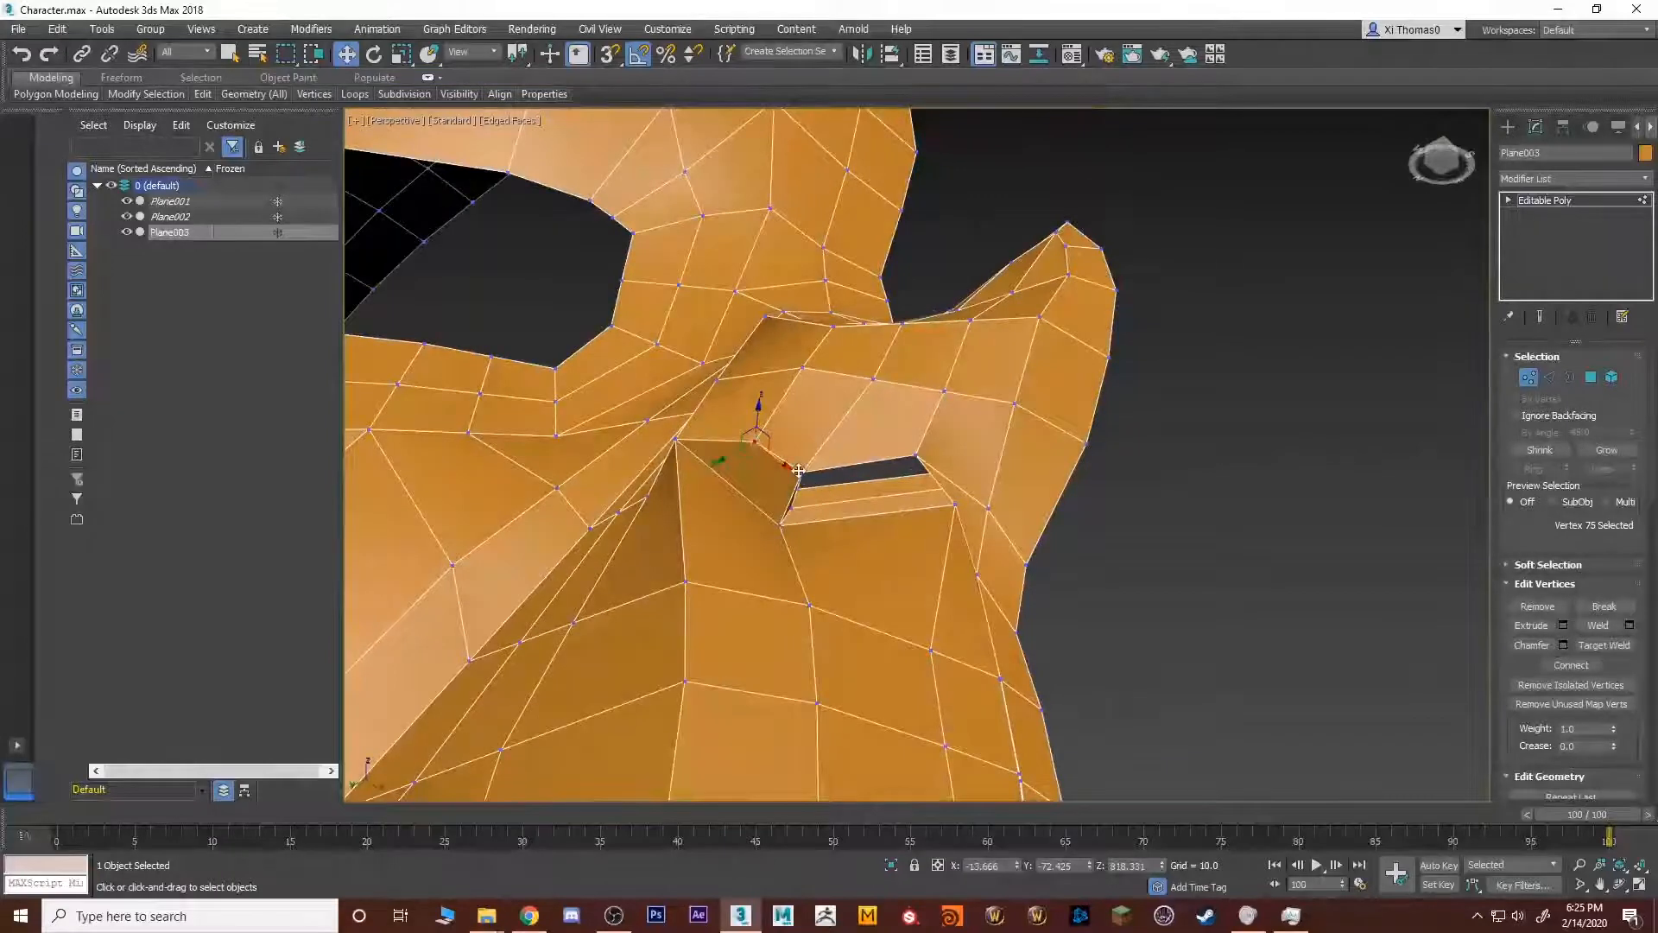
left_click(802, 467)
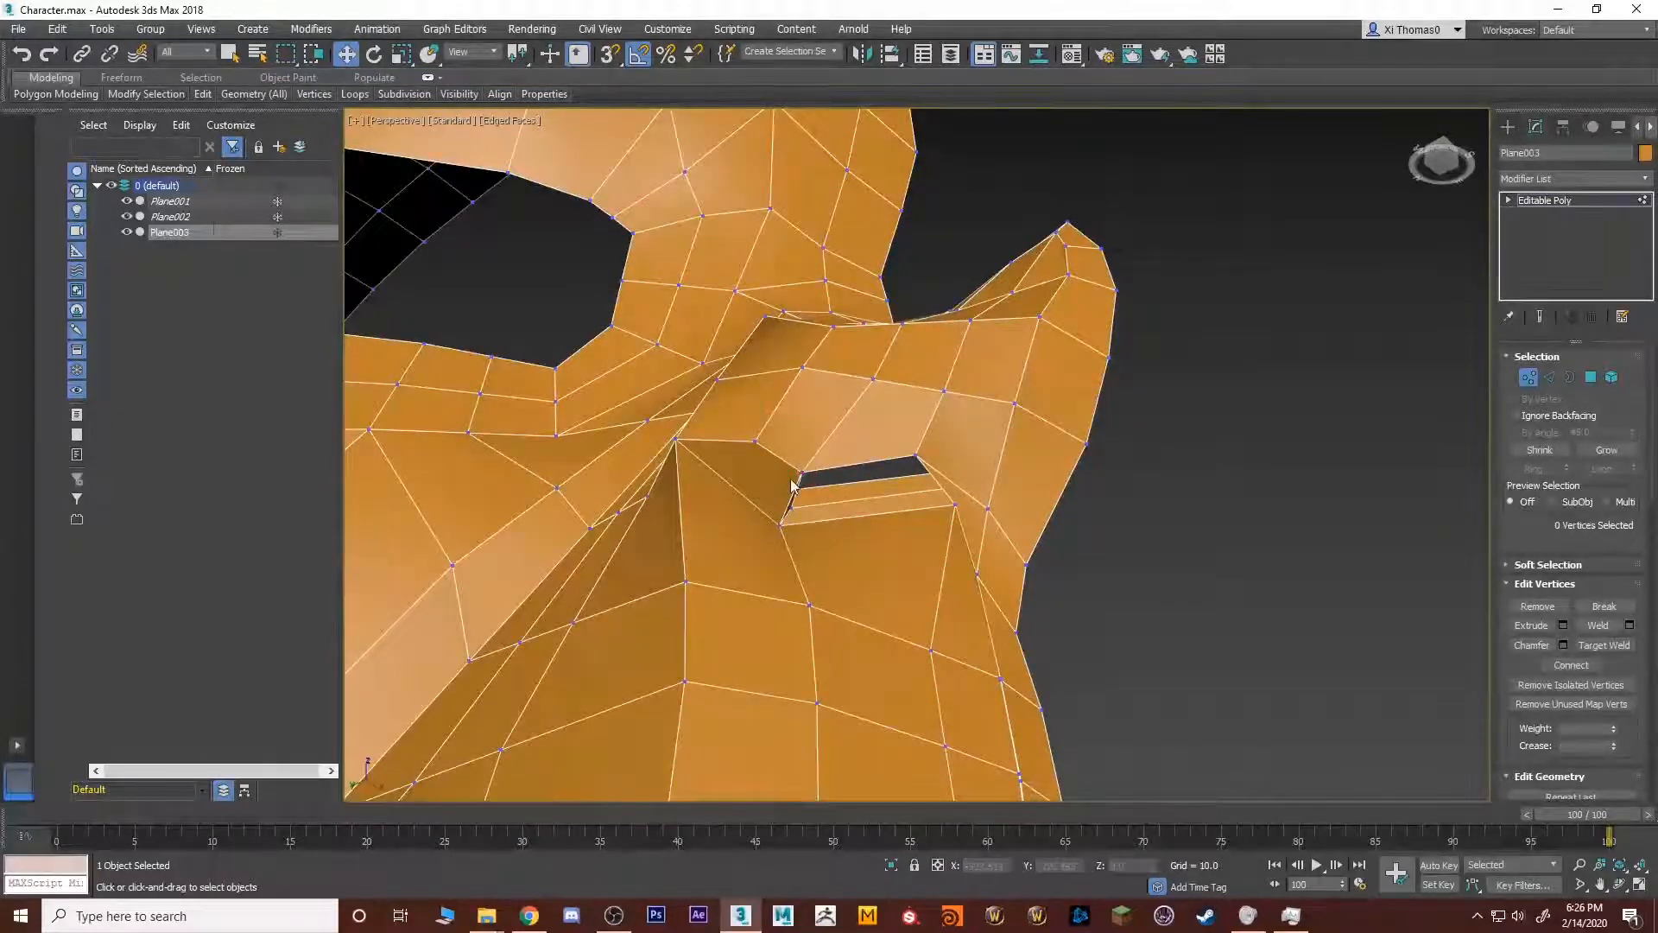
mouse_move(805, 471)
middle_mouse_down("alt")
mouse_move(782, 458)
mouse_move(802, 471)
middle_mouse_up("alt")
left_click(803, 471)
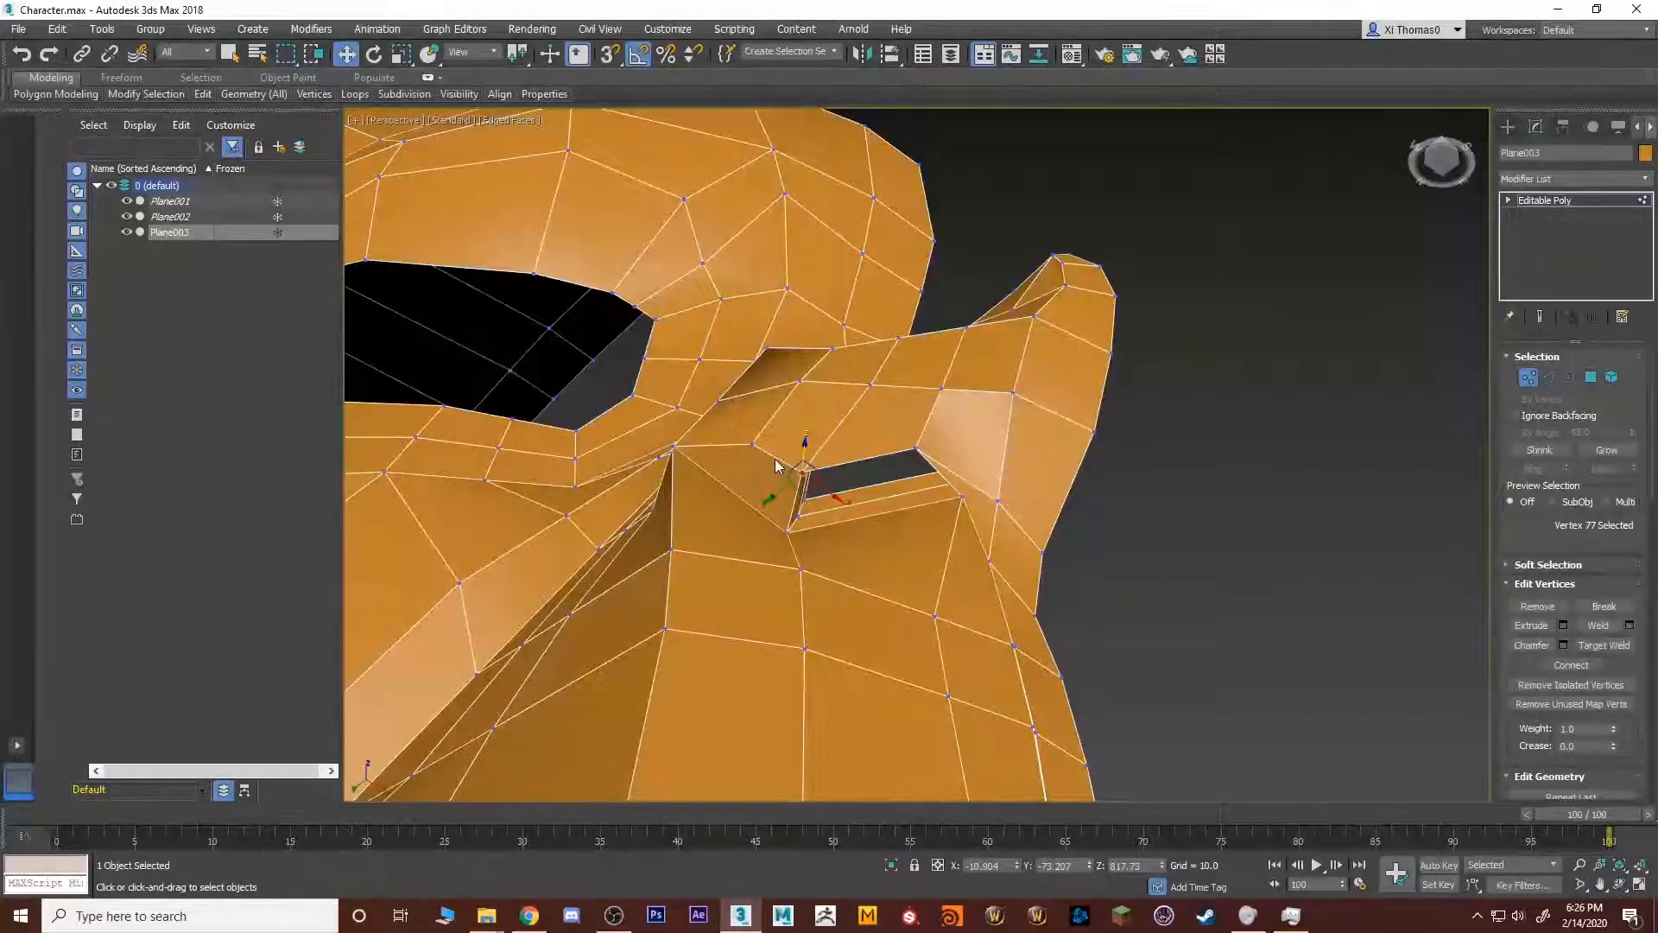
middle_click_drag(804, 516, 957, 615, "alt")
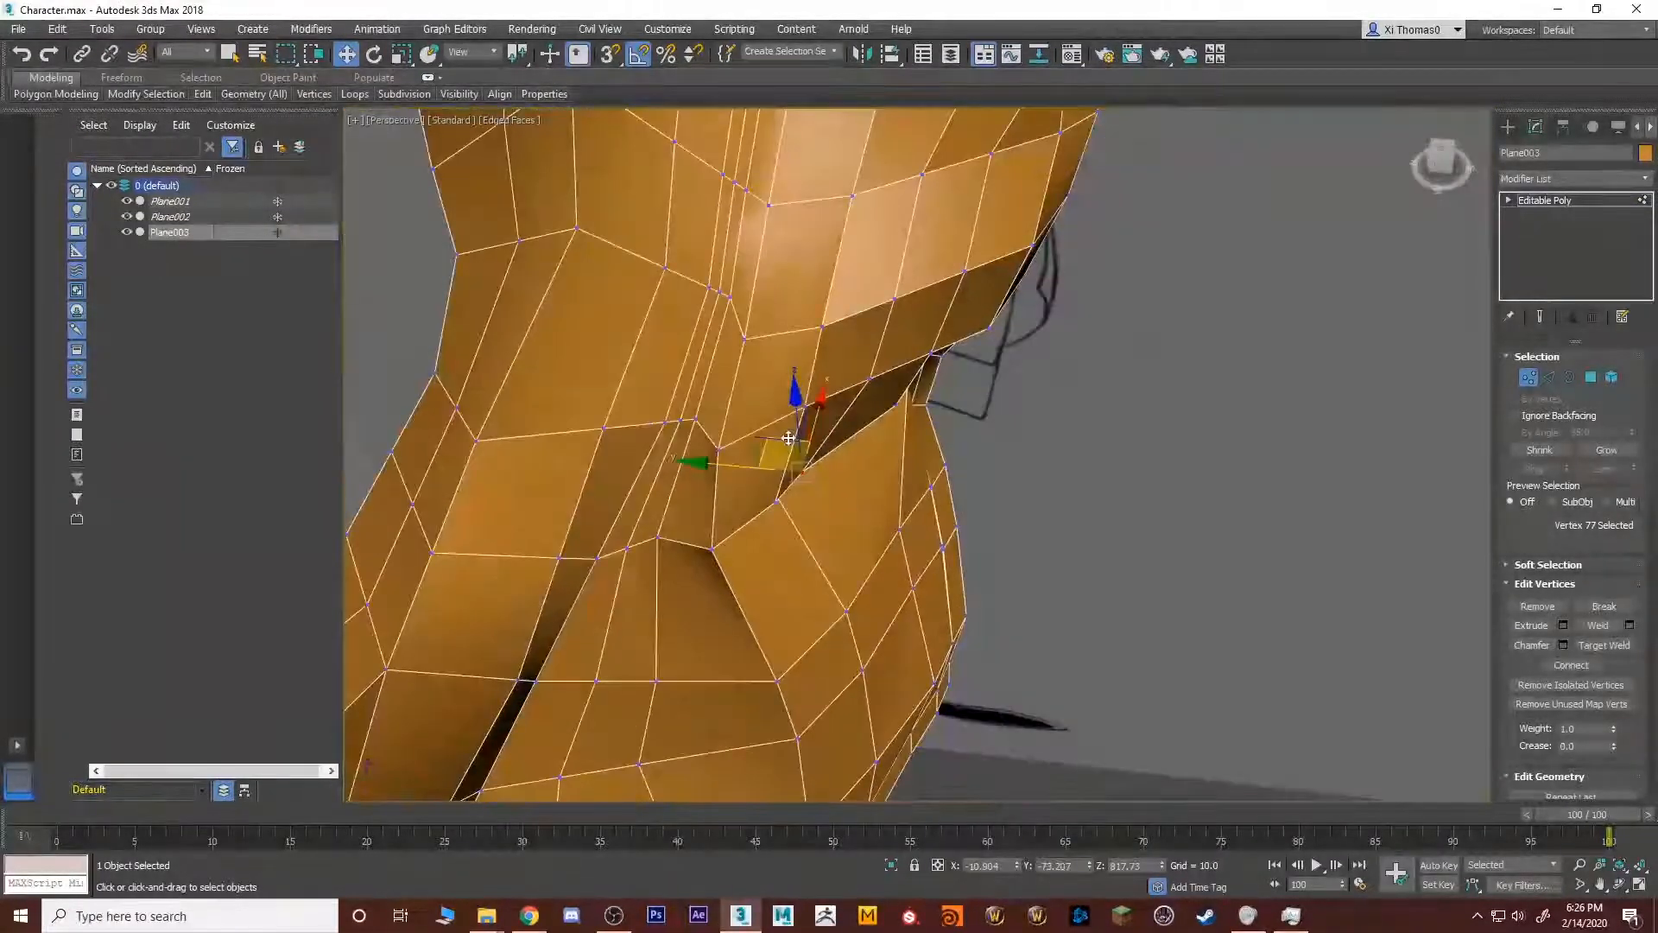
middle_click_drag(789, 438, 812, 405, "alt")
left_click_drag(821, 419, 821, 401)
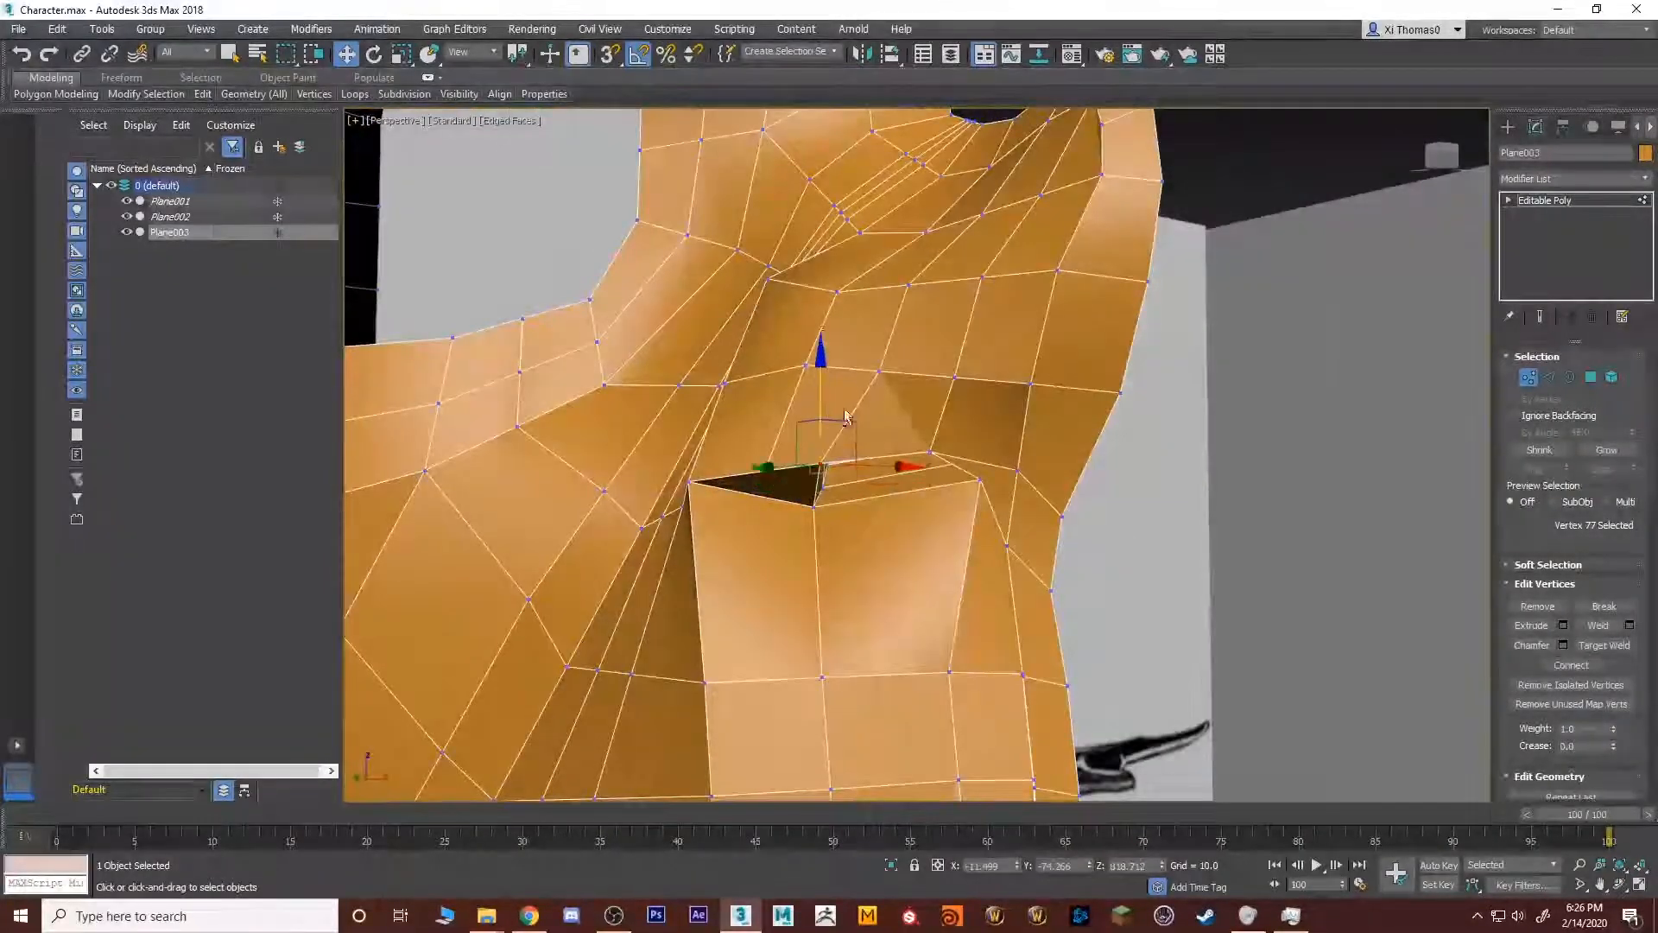
Leave vertex editing and apply a TurboSmooth modifier to preview the reshaped nostril.
mouse_move(823, 402)
middle_mouse_down("alt")
mouse_move(778, 382)
mouse_move(985, 392)
mouse_move(1386, 275)
middle_mouse_up("alt")
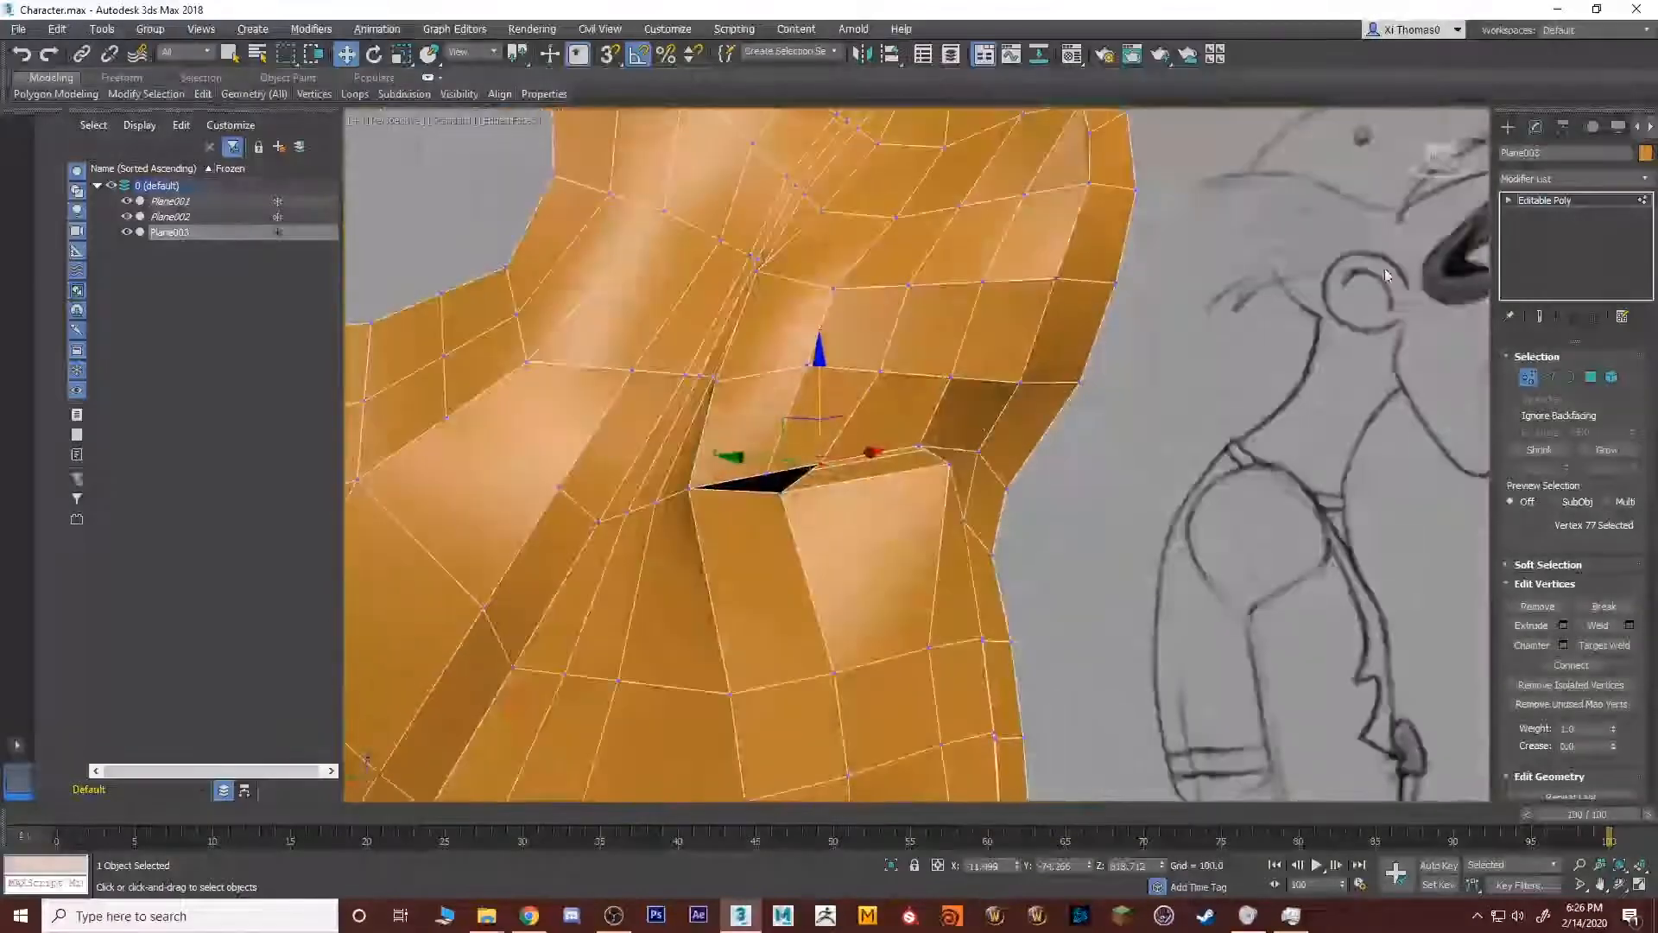
left_click(1544, 203)
left_click(1645, 180)
key("t")
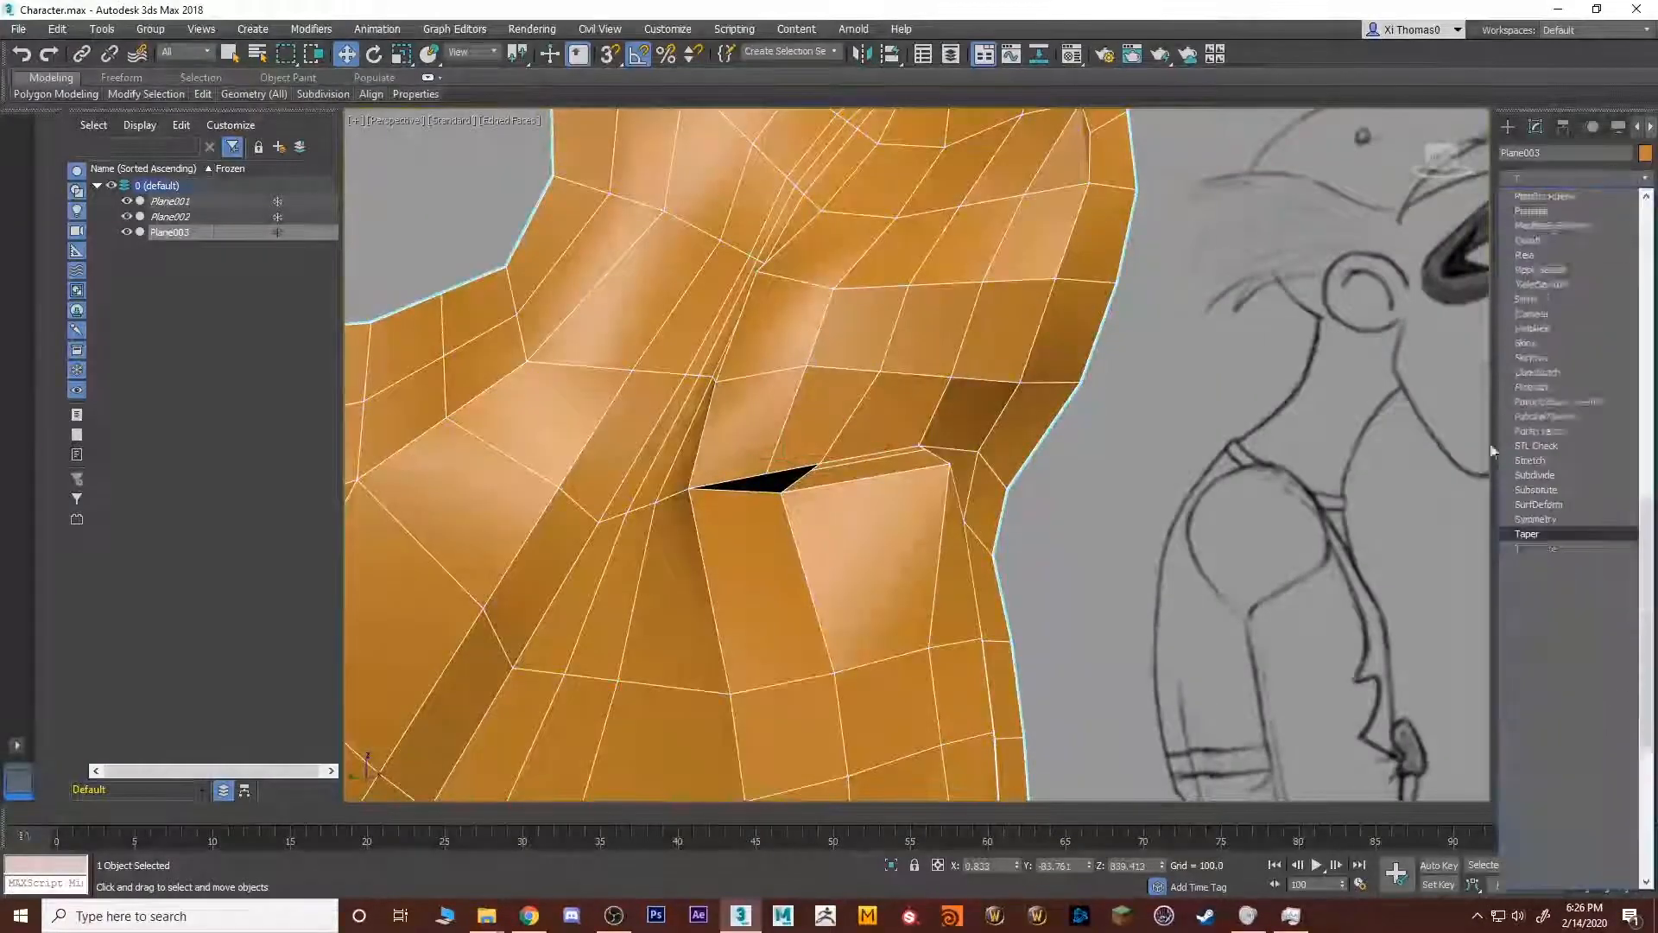
left_click(1543, 564)
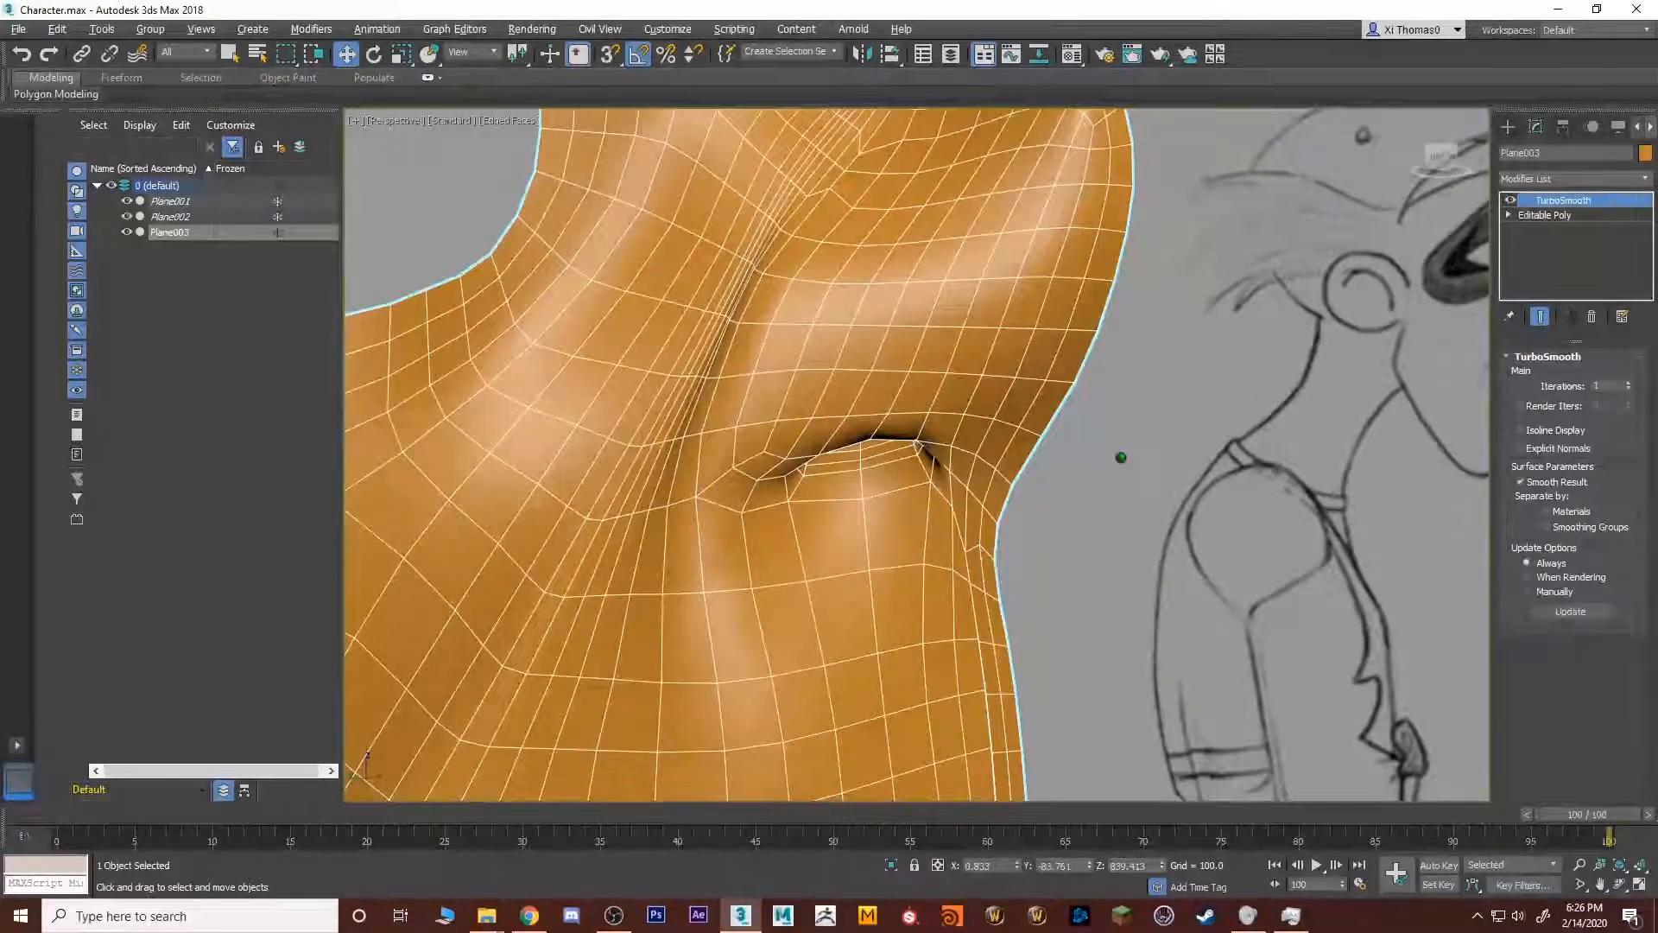
mouse_move(760, 475)
middle_mouse_down("alt")
mouse_move(609, 467)
mouse_move(737, 463)
mouse_move(694, 466)
middle_mouse_up("alt")
Examine the smoothed face deselected and from a distance, and remove the TurboSmooth modifier from the reselected mesh.
left_click(1053, 480)
key("q")
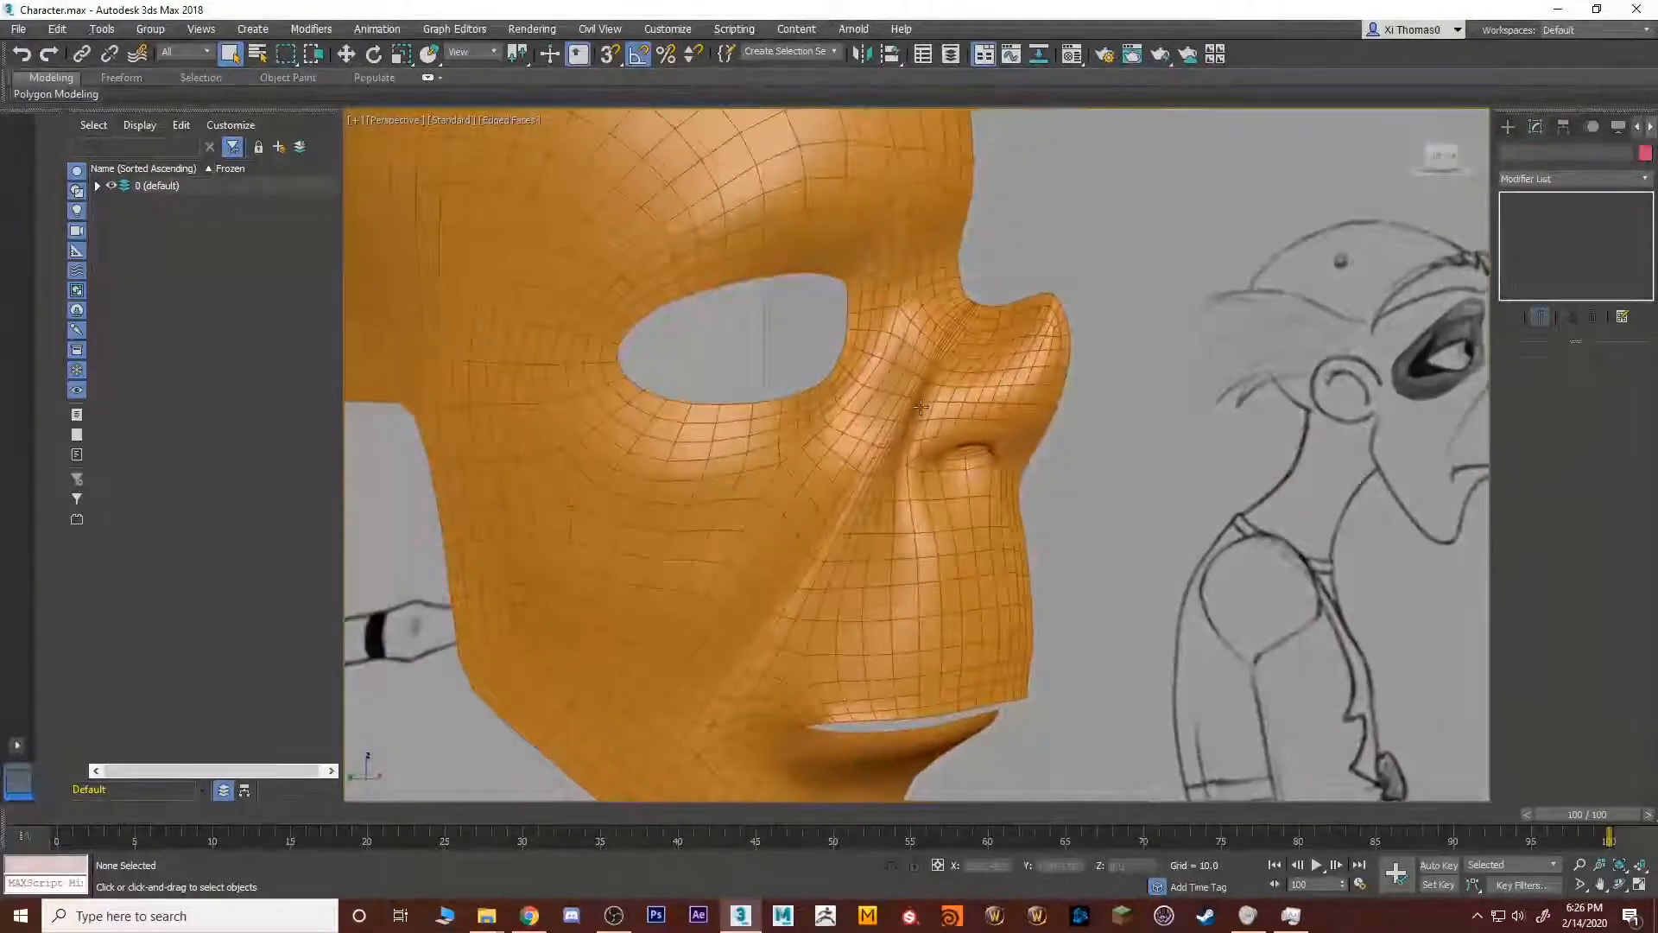
left_click(970, 434)
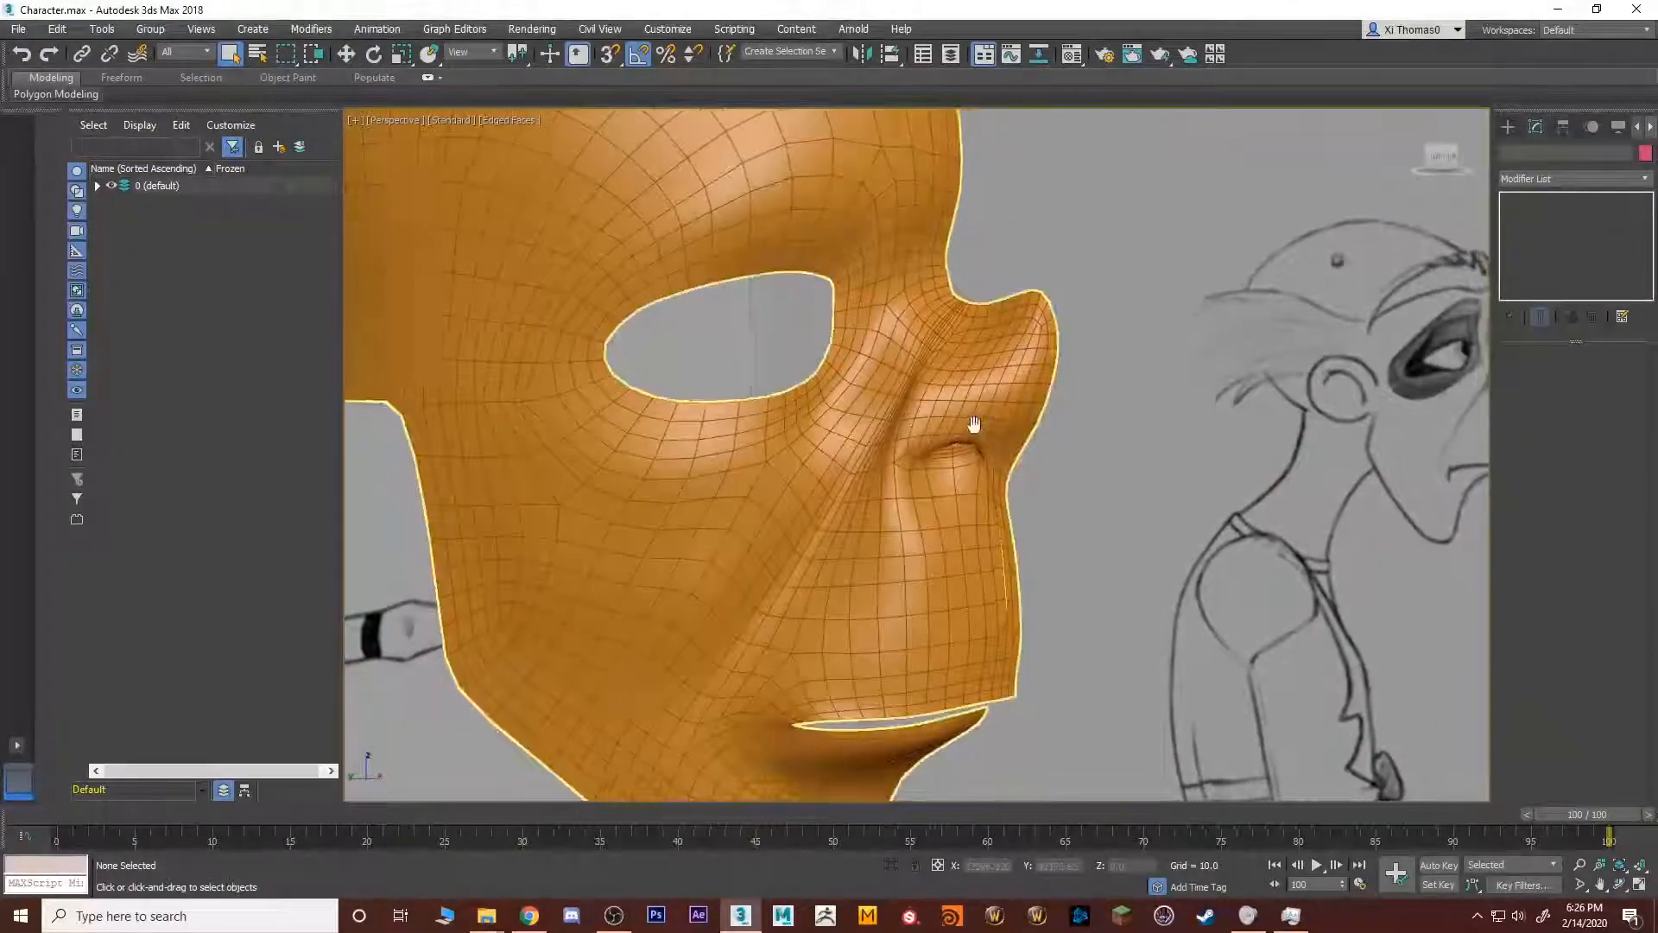
scroll(911, 433, "down", 3)
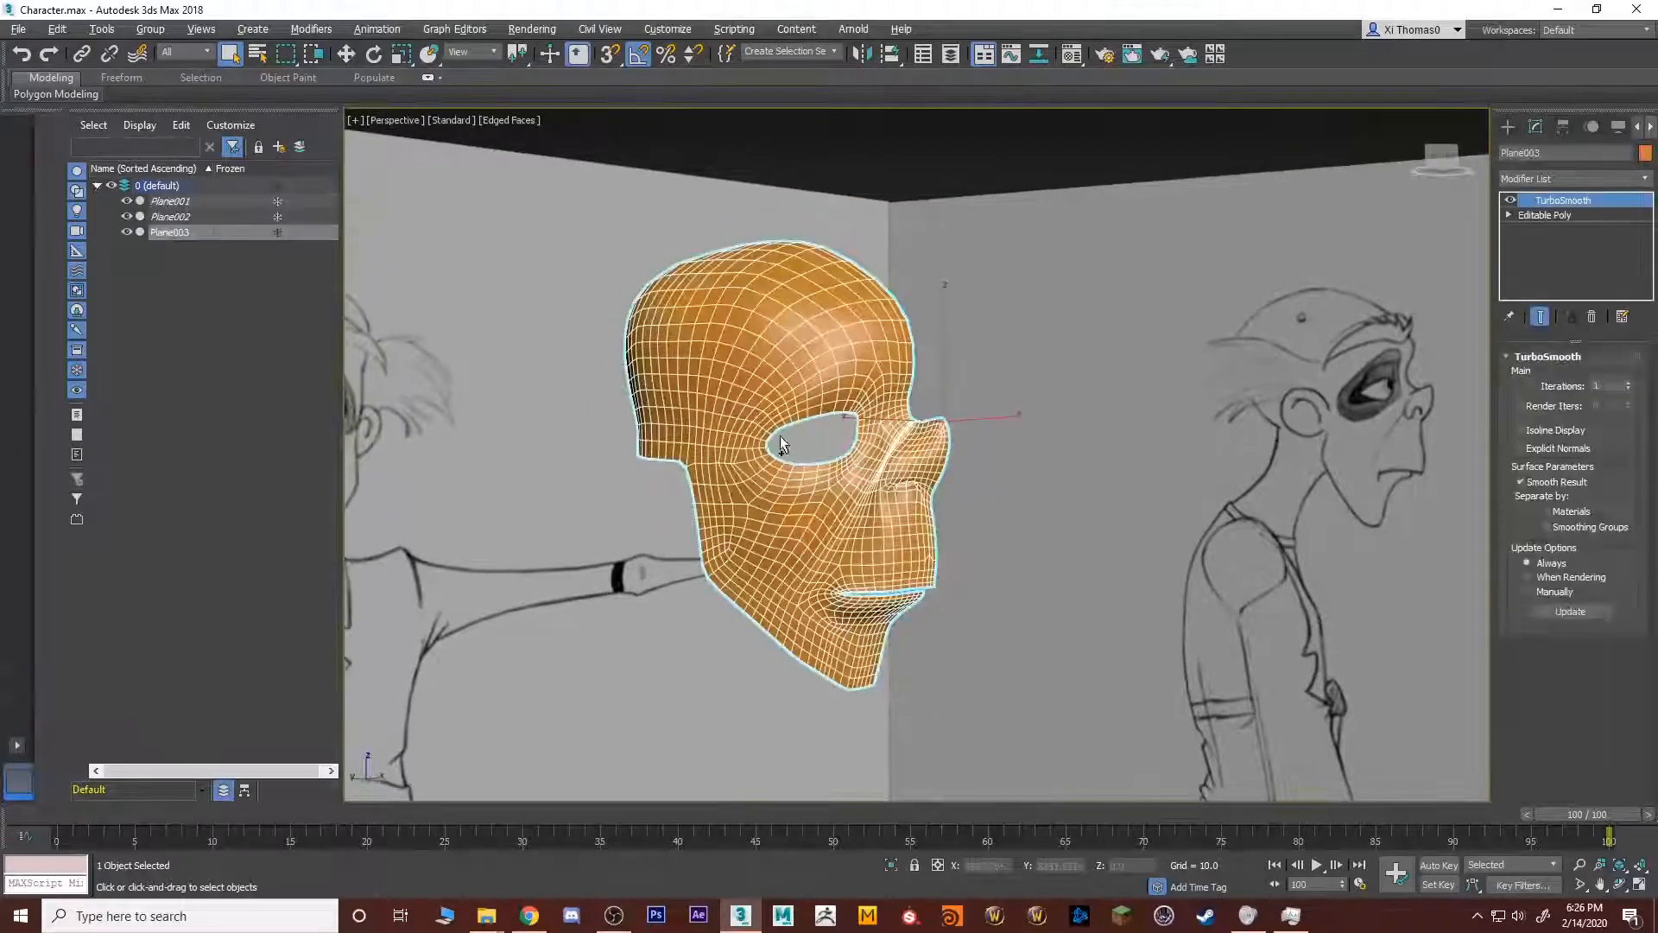
scroll(782, 445, "down", 3)
scroll(782, 445, "up", 3)
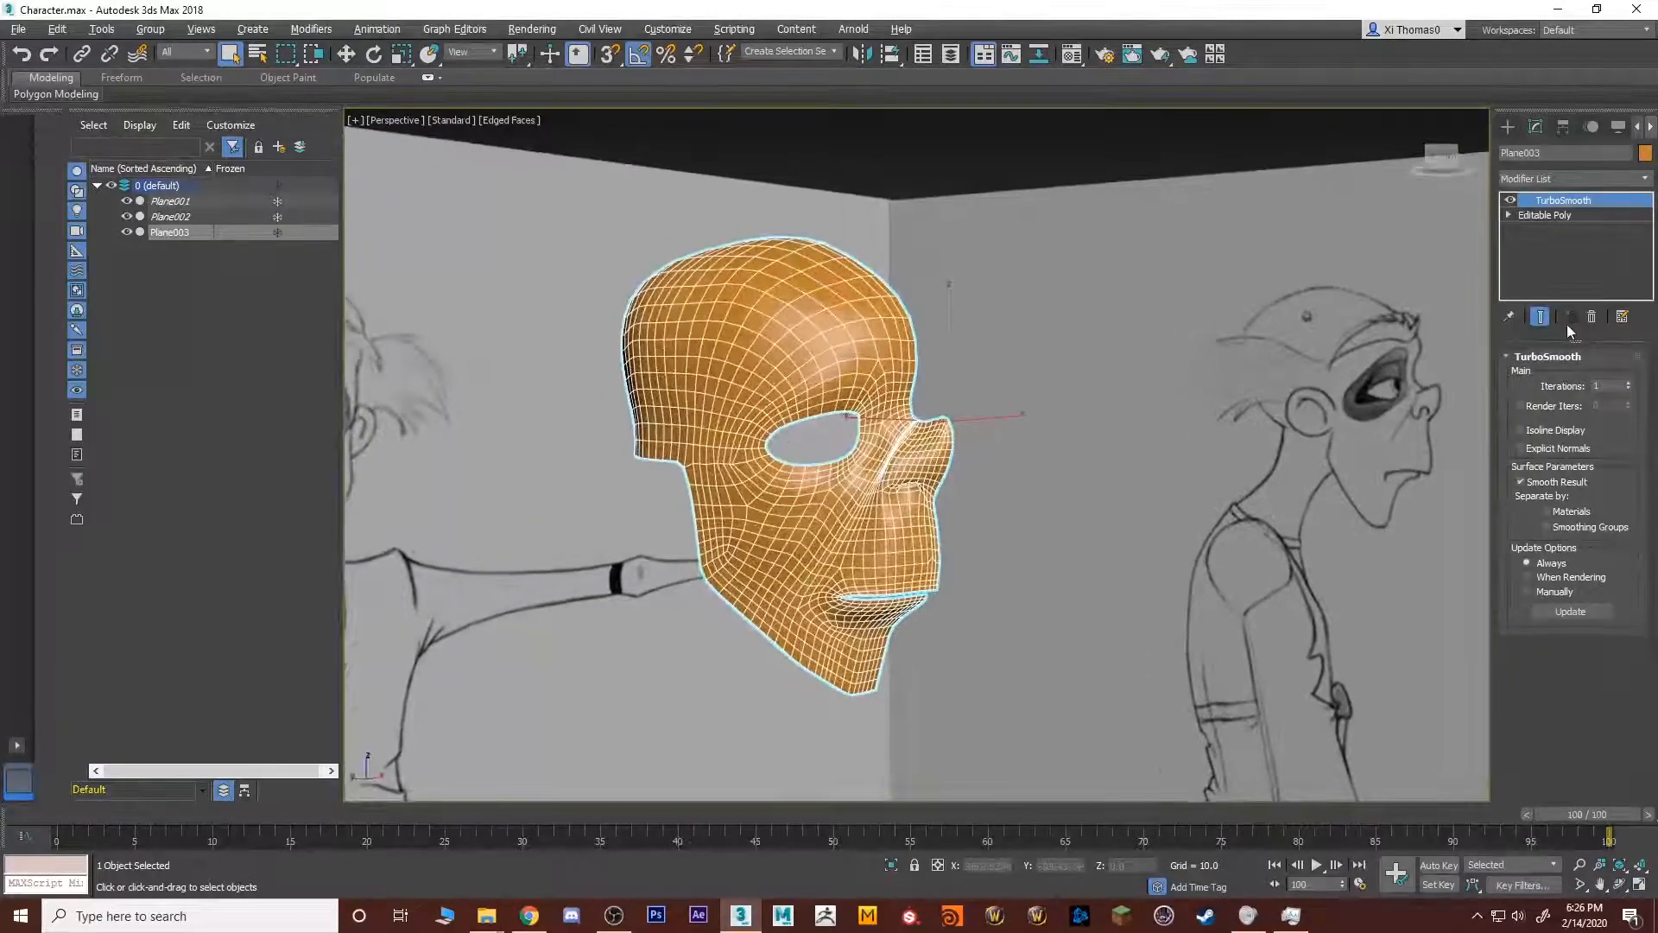
left_click(1595, 318)
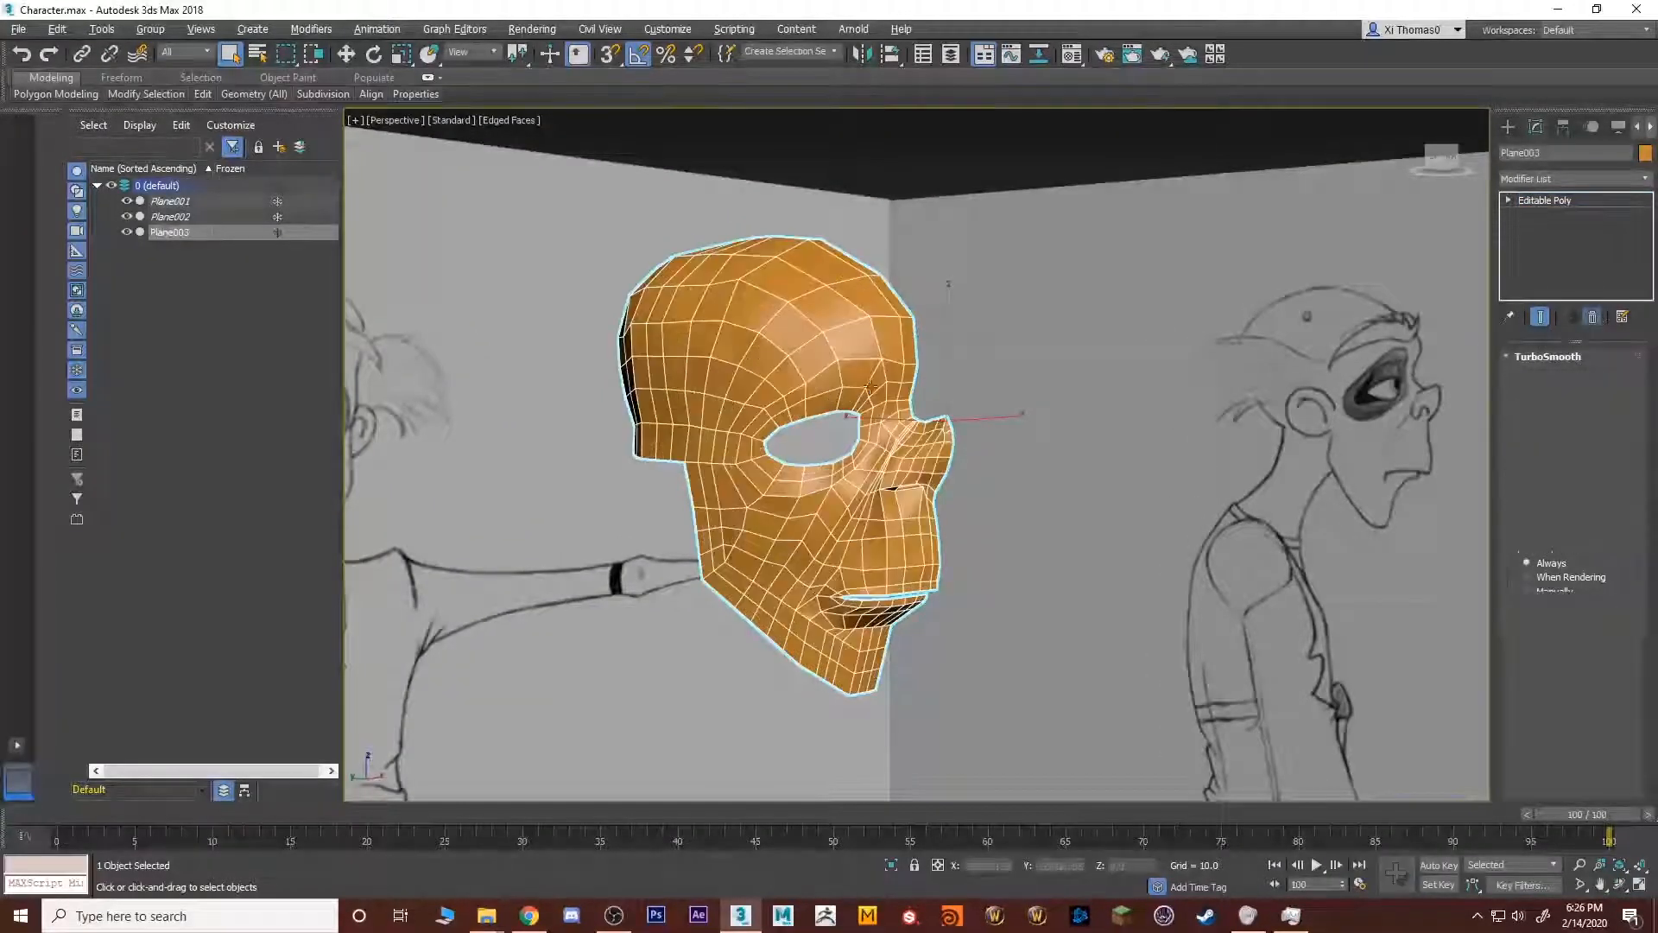
Look over the unsmoothed face mesh and switch to the four-viewport layout.
scroll(832, 387, "up", 5)
scroll(832, 380, "down", 5)
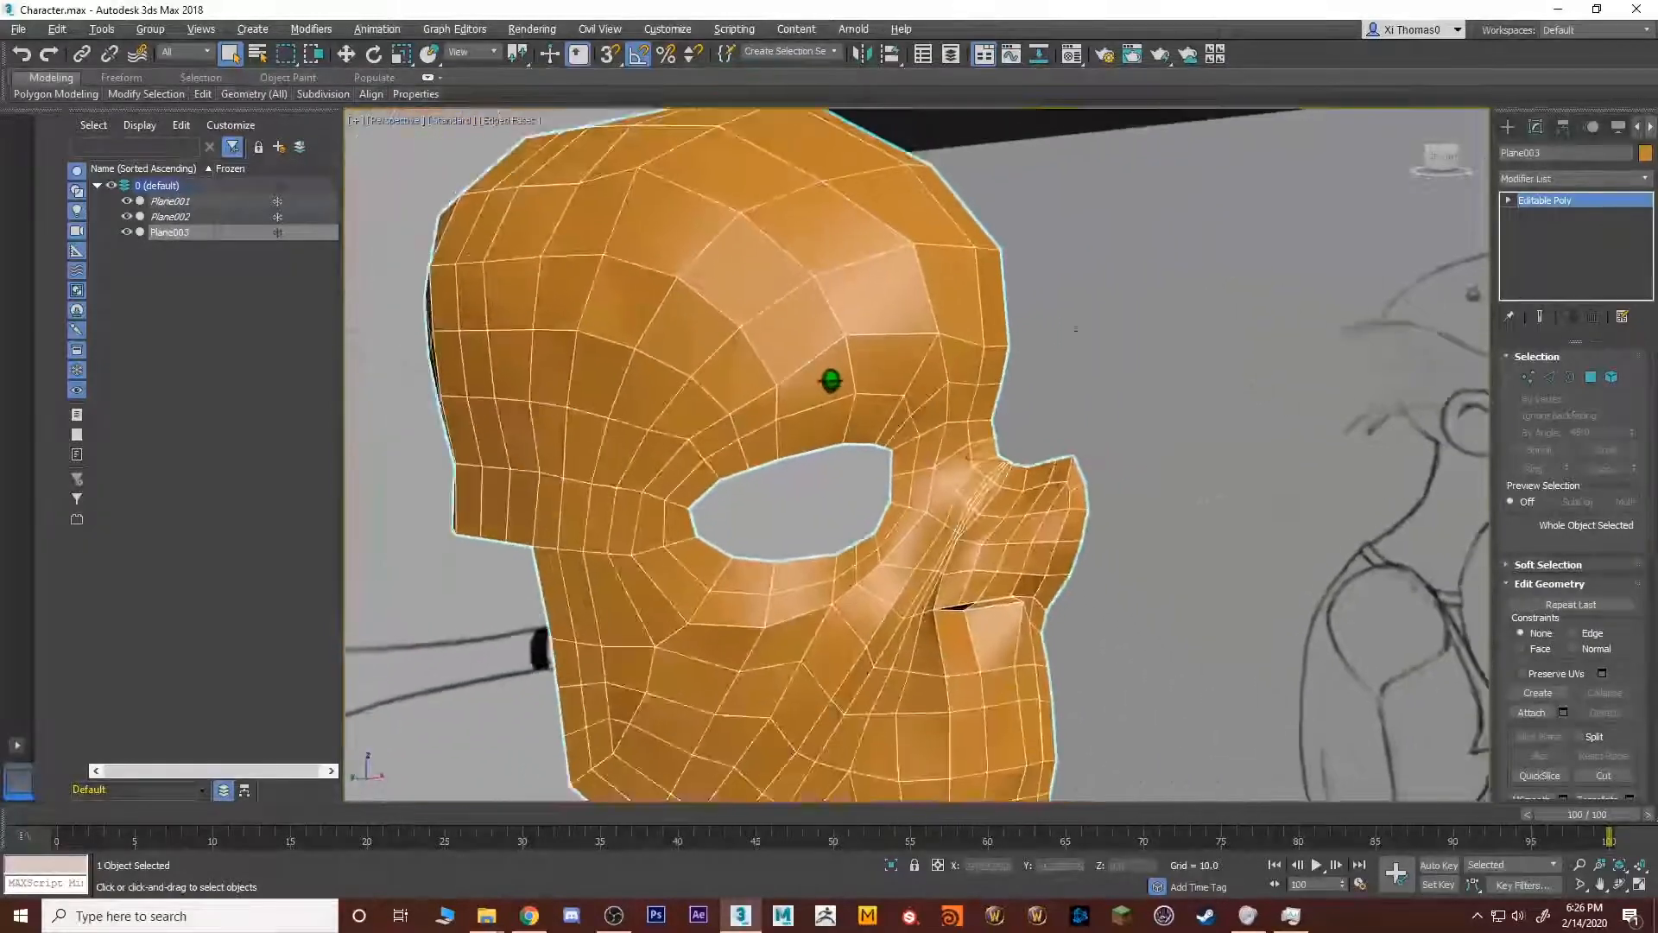
middle_click_drag(881, 372, 824, 380, "alt")
key("alt+w")
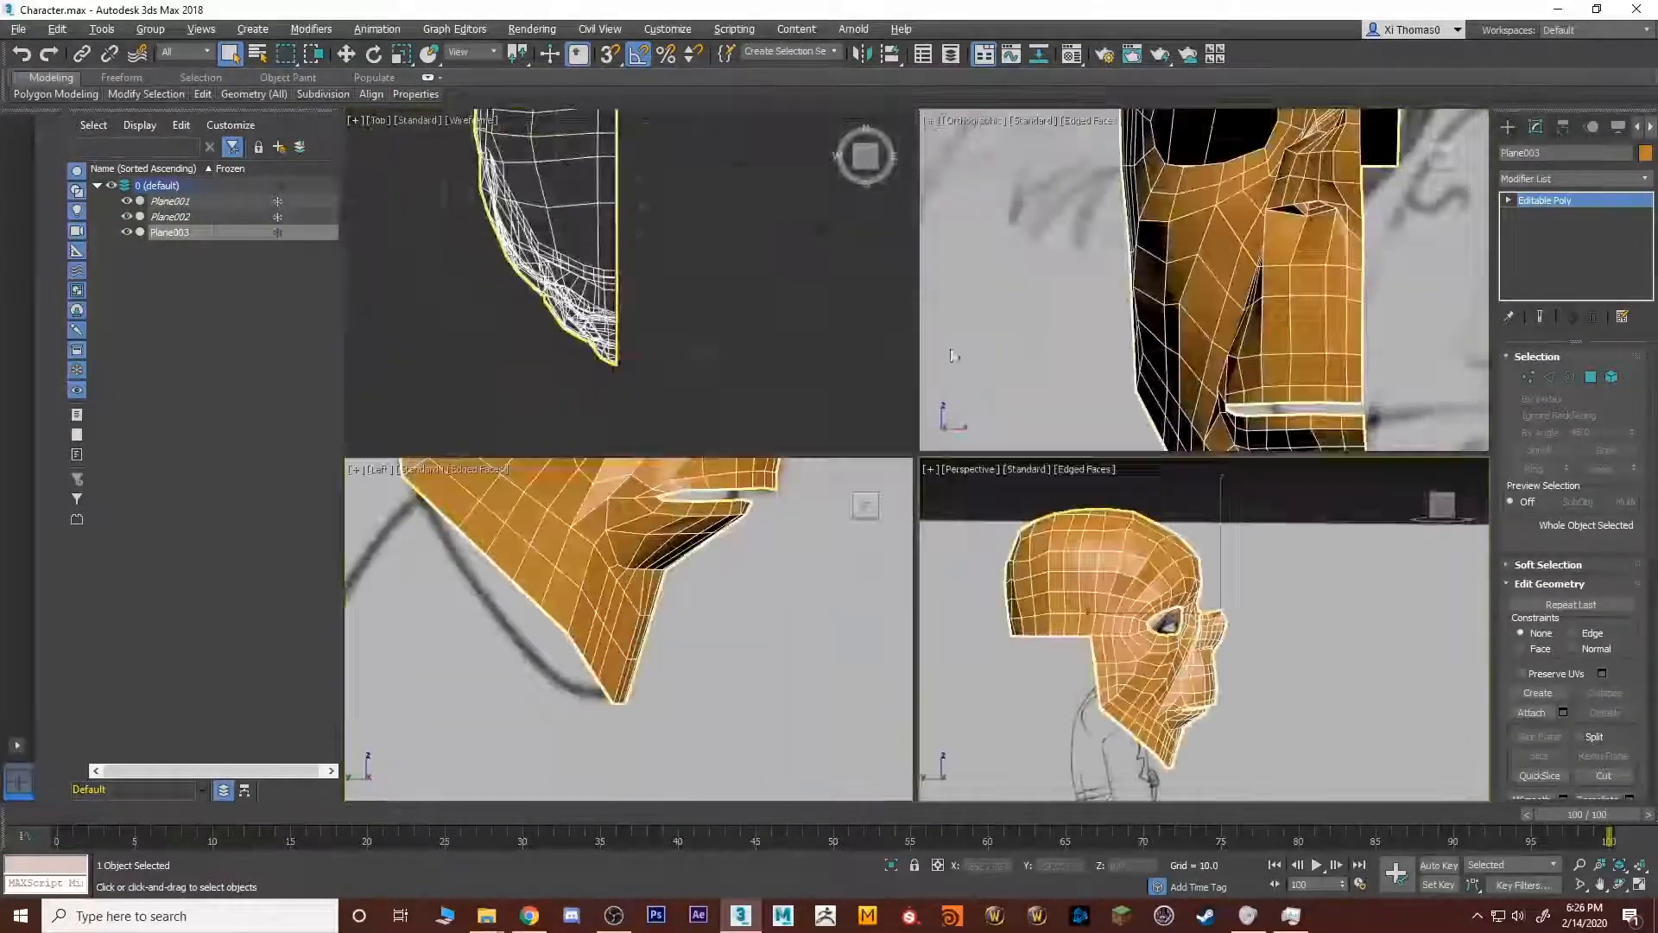
In the side view, move the vertices at the outer corner of the eye opening up and inward to match the sketched eye.
key("alt+w")
key("alt+w")
key("alt+w")
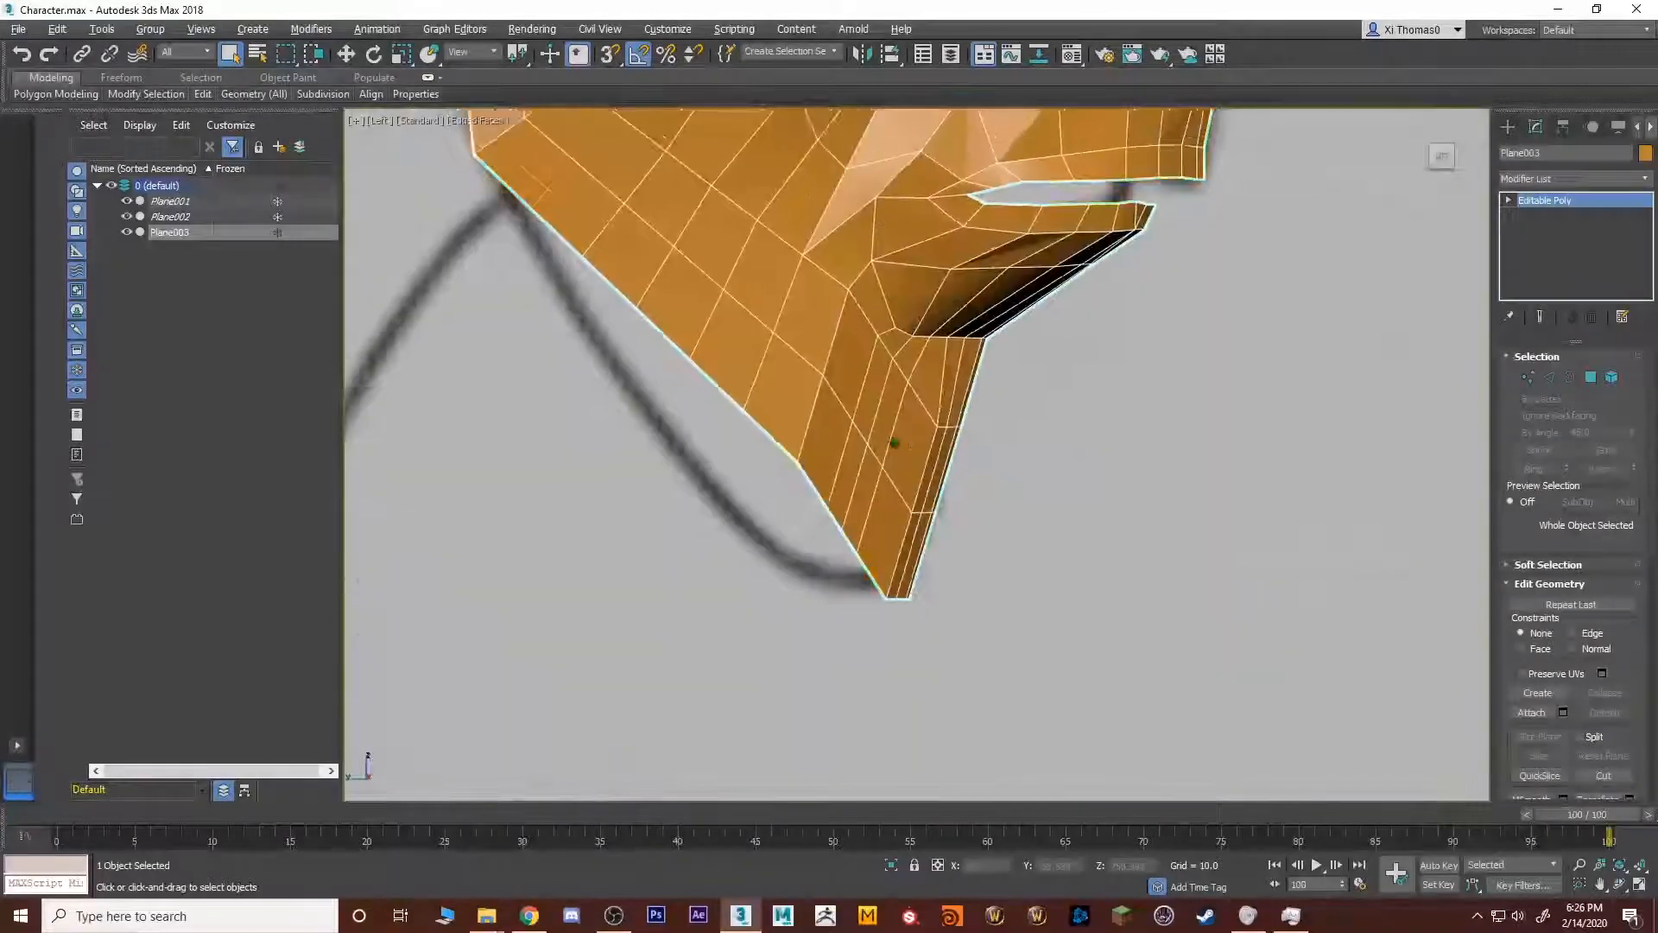
scroll(873, 374, "down", 8)
scroll(872, 374, "up", 3)
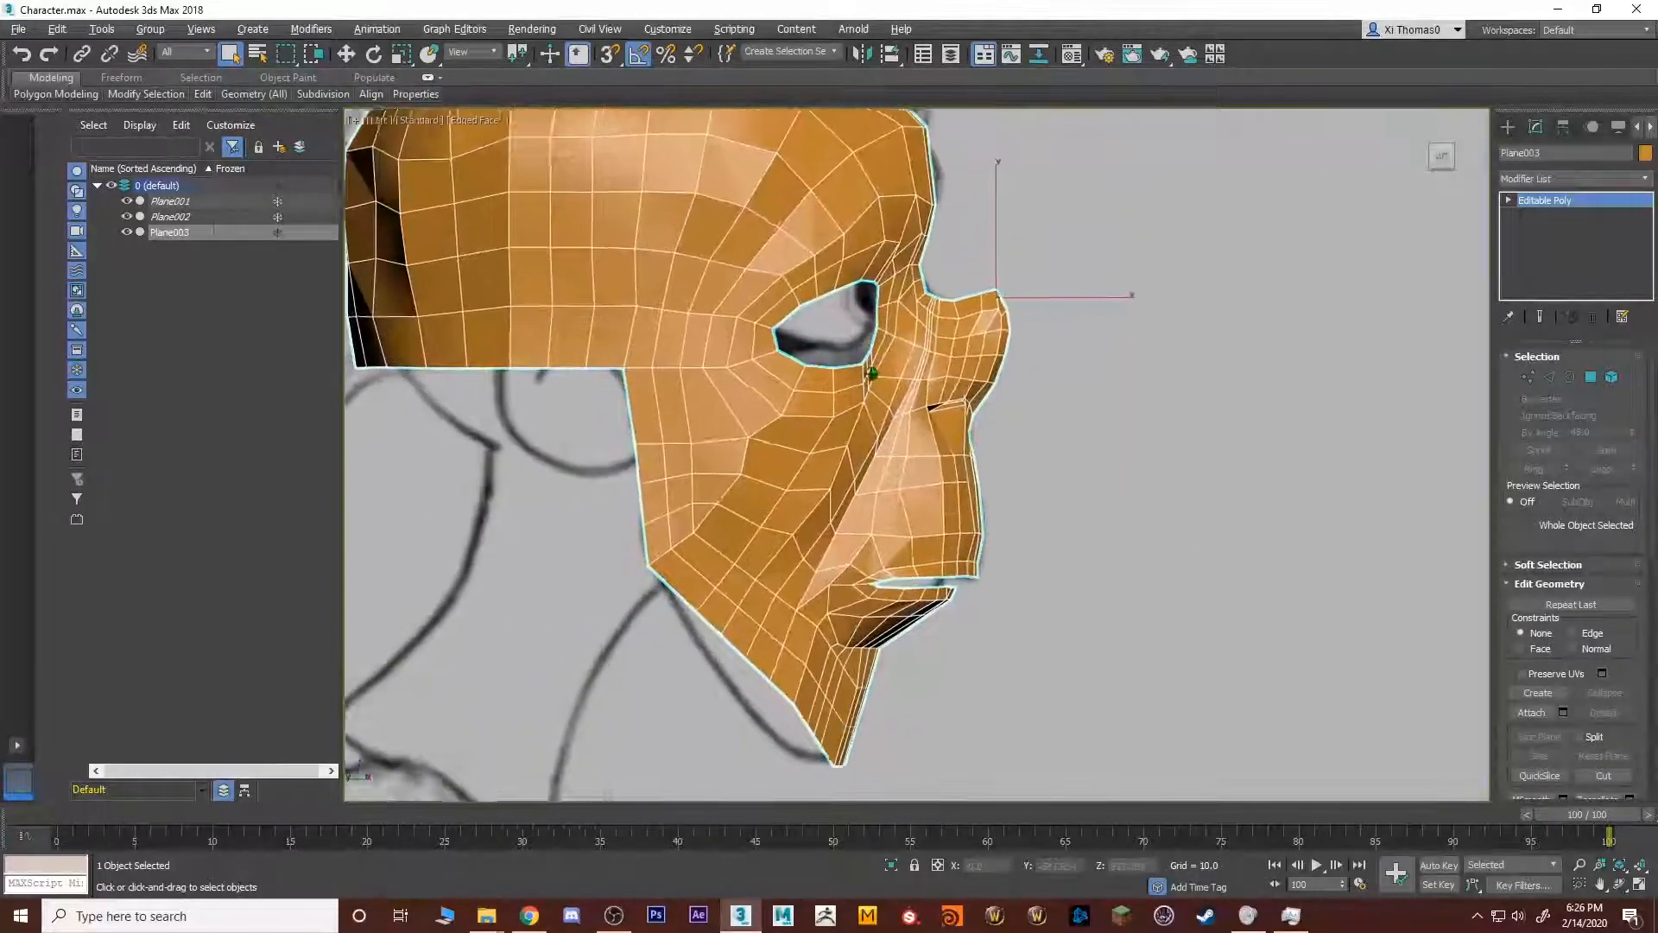
middle_click_drag(922, 299, 927, 437)
scroll(788, 516, "down", 1)
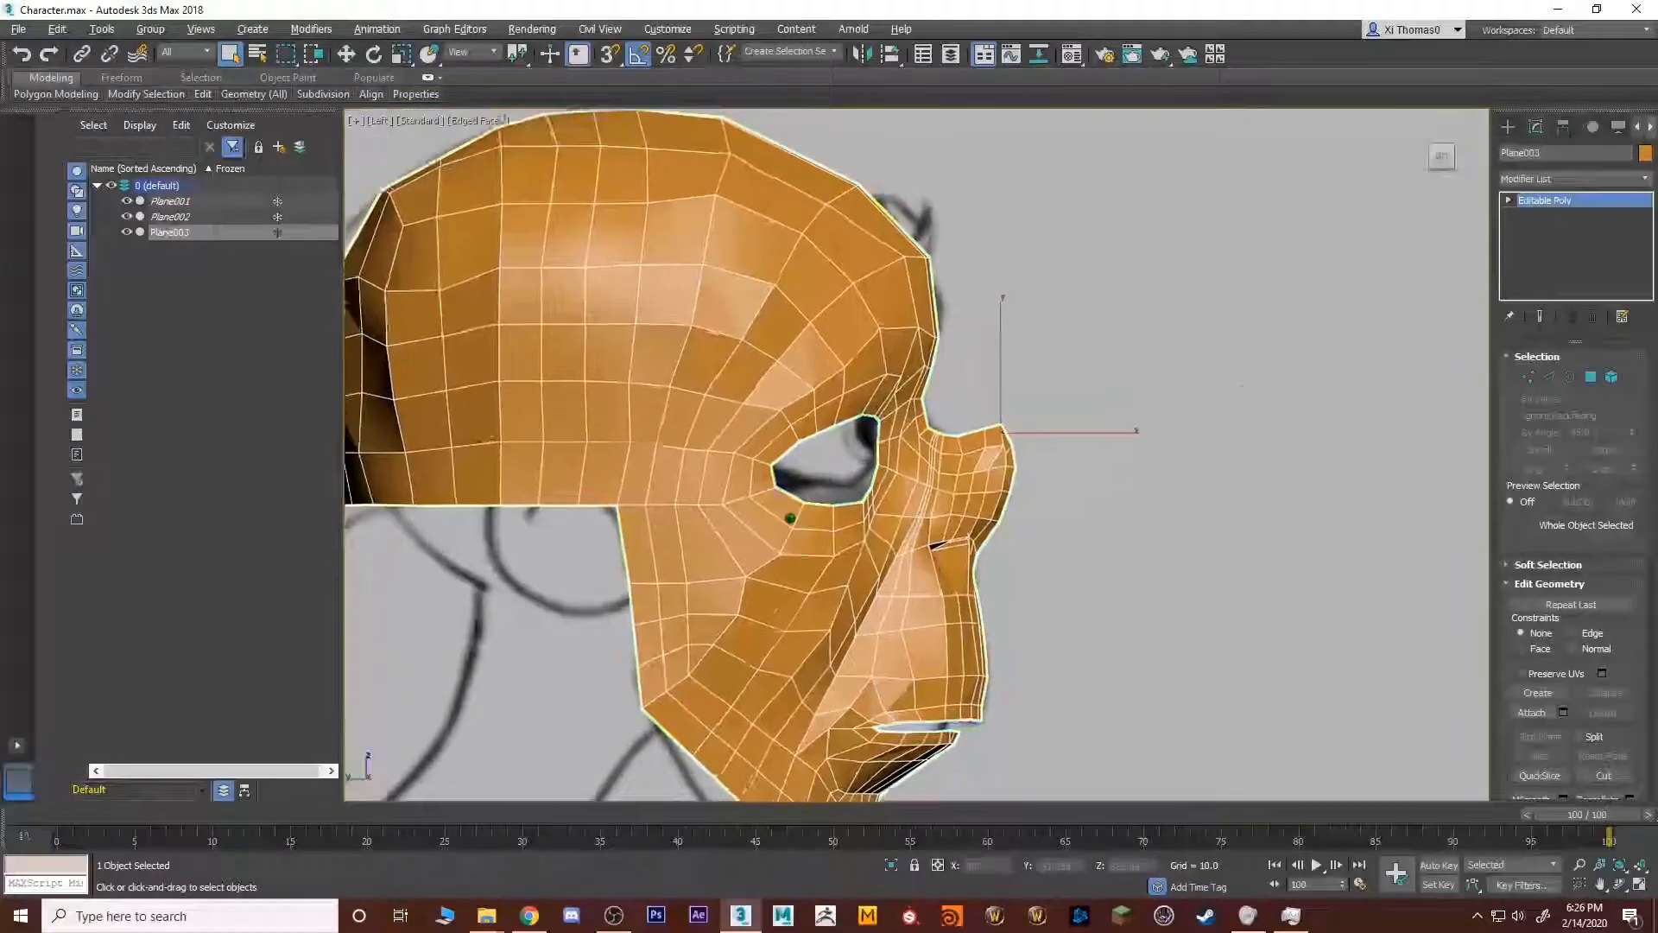
scroll(788, 515, "up", 8)
key("1")
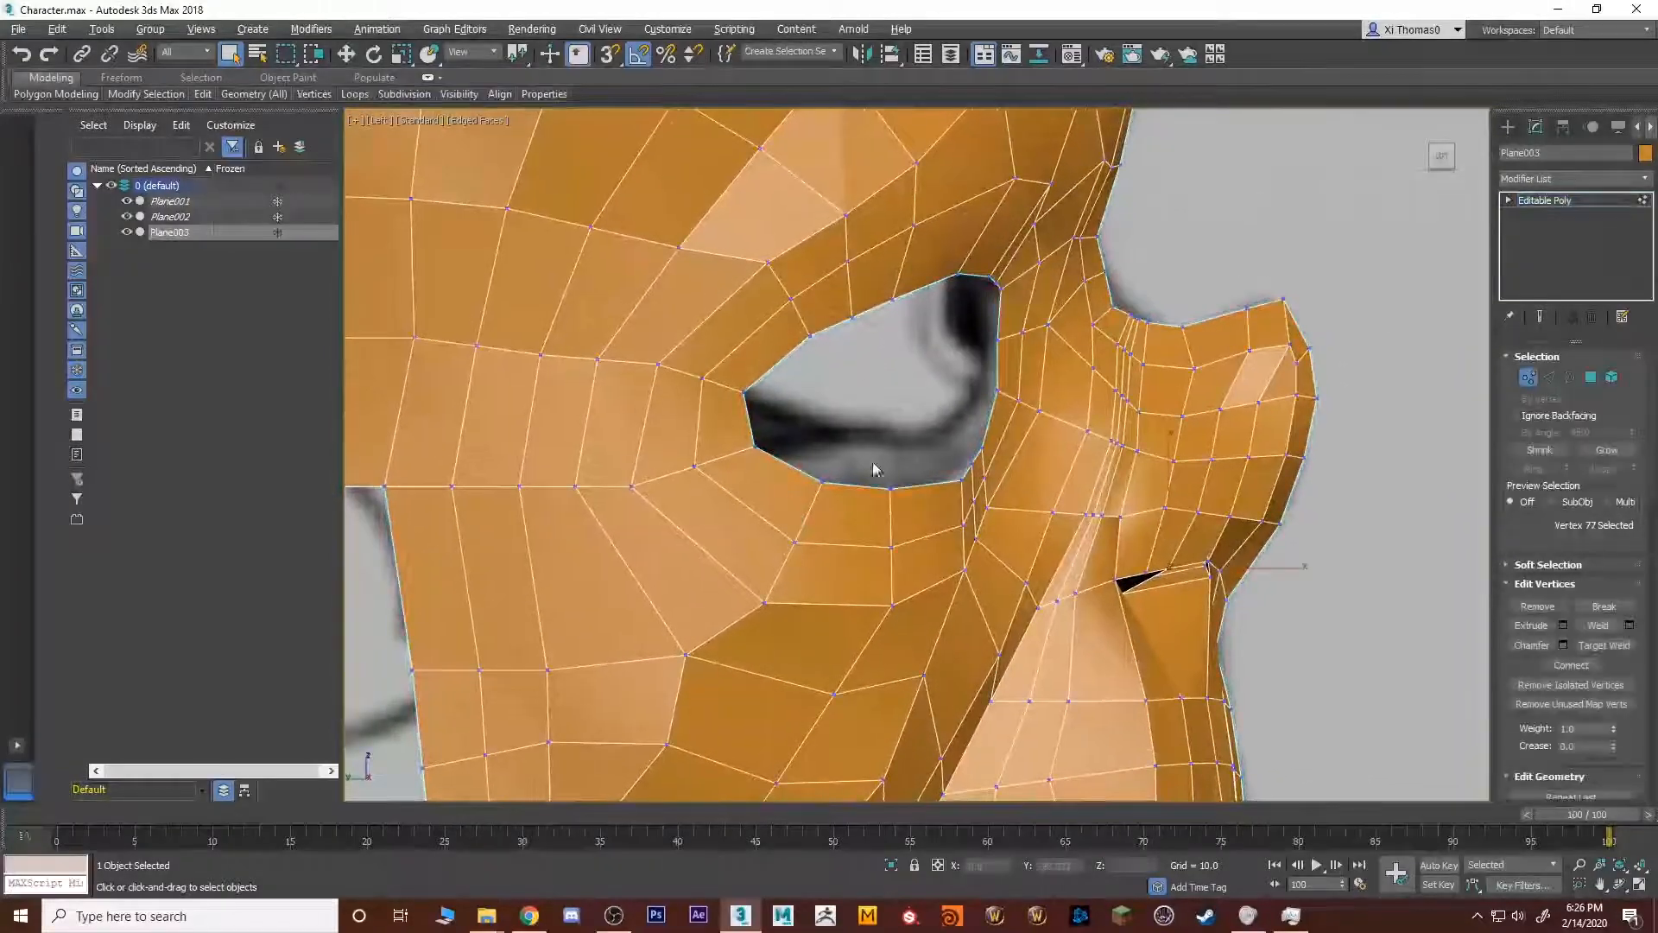
key("w")
left_click_drag(826, 424, 719, 485)
left_click_drag(784, 401, 781, 344)
left_click(743, 394)
Raise the remaining lower-rim vertices and those beneath the inner corner of the eye opening to follow the sketched lower eyelid.
left_click(890, 486)
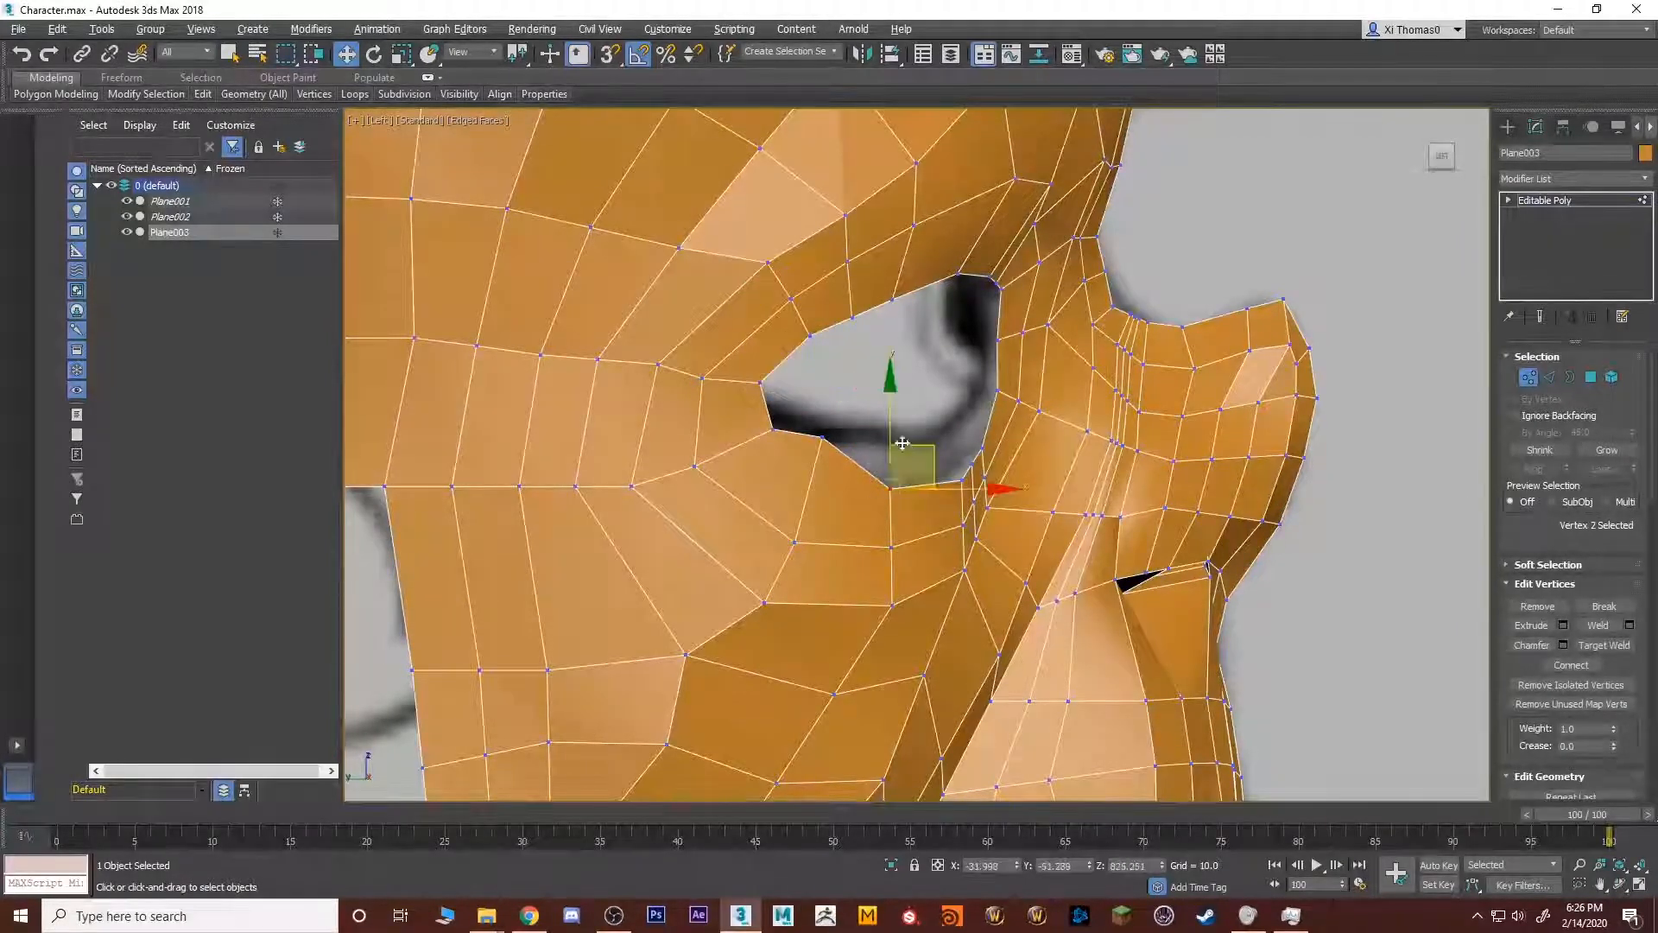
left_click_drag(909, 449, 985, 373)
left_click(961, 479)
left_click(973, 461)
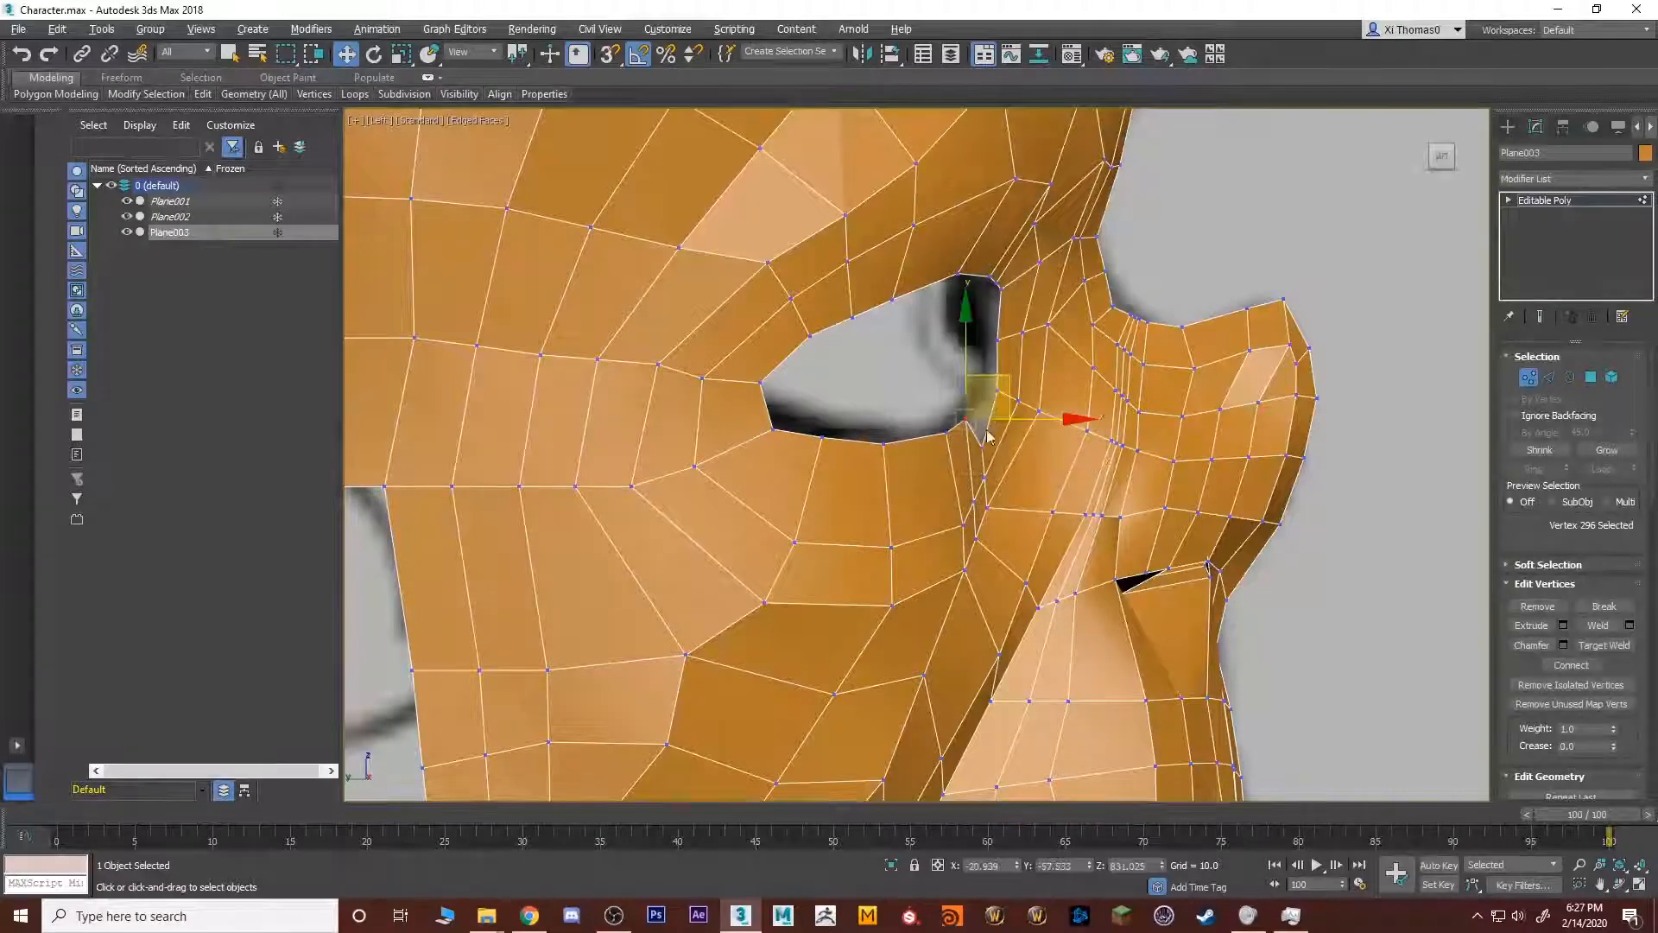
left_click(985, 446)
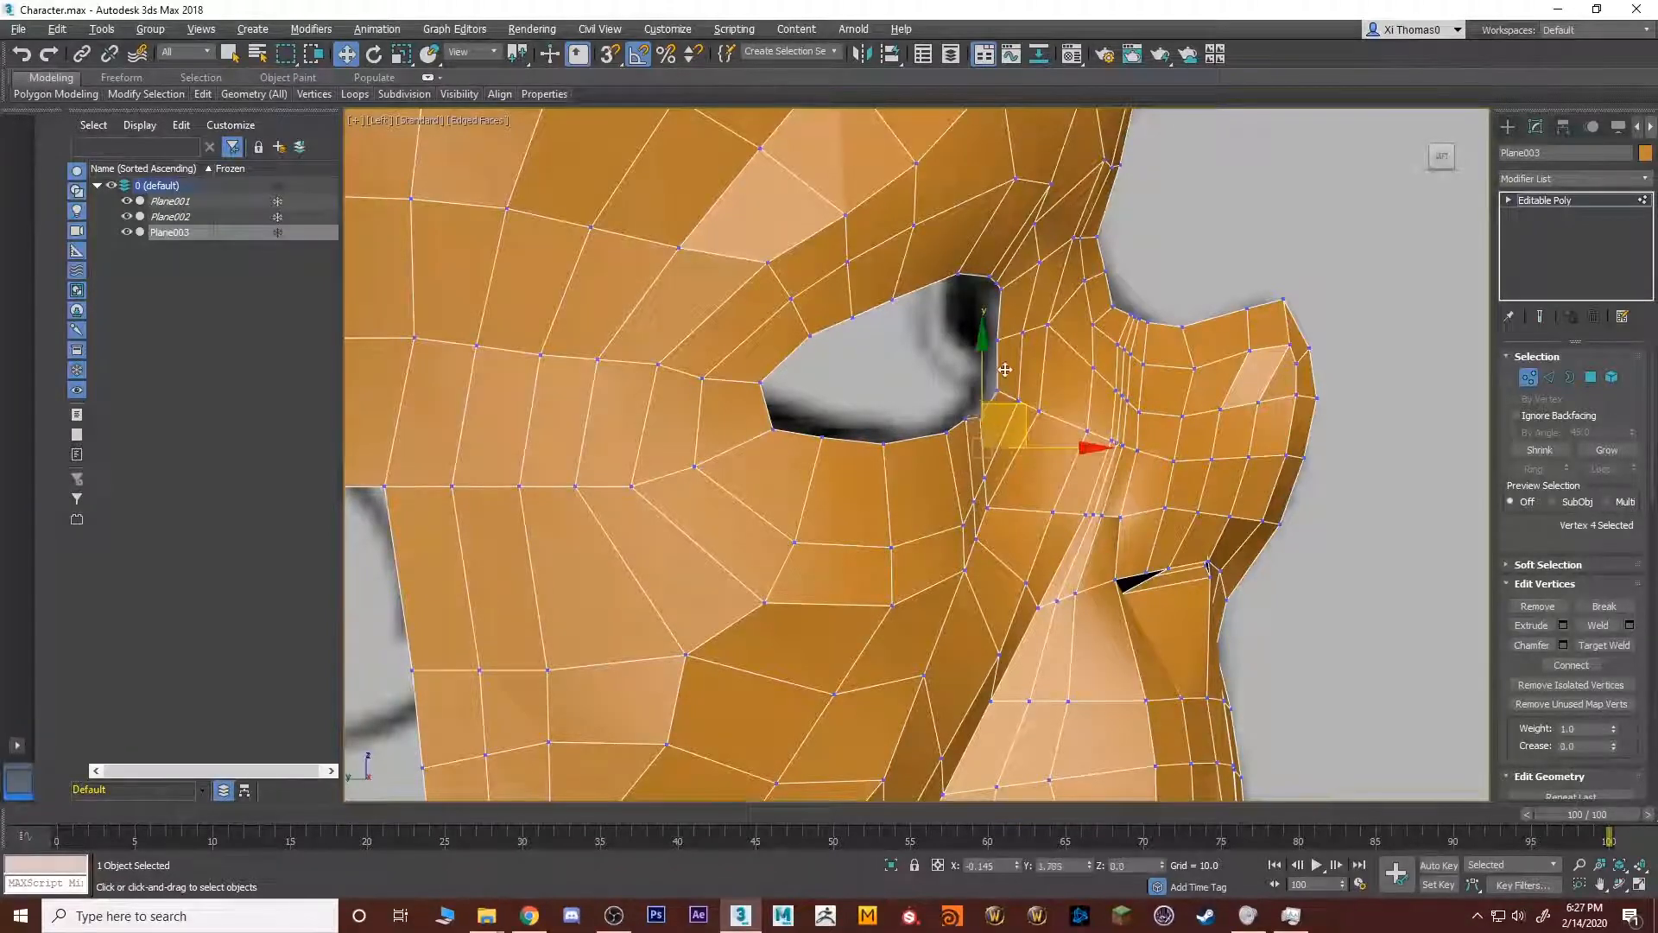
left_click_drag(1007, 364, 1006, 327)
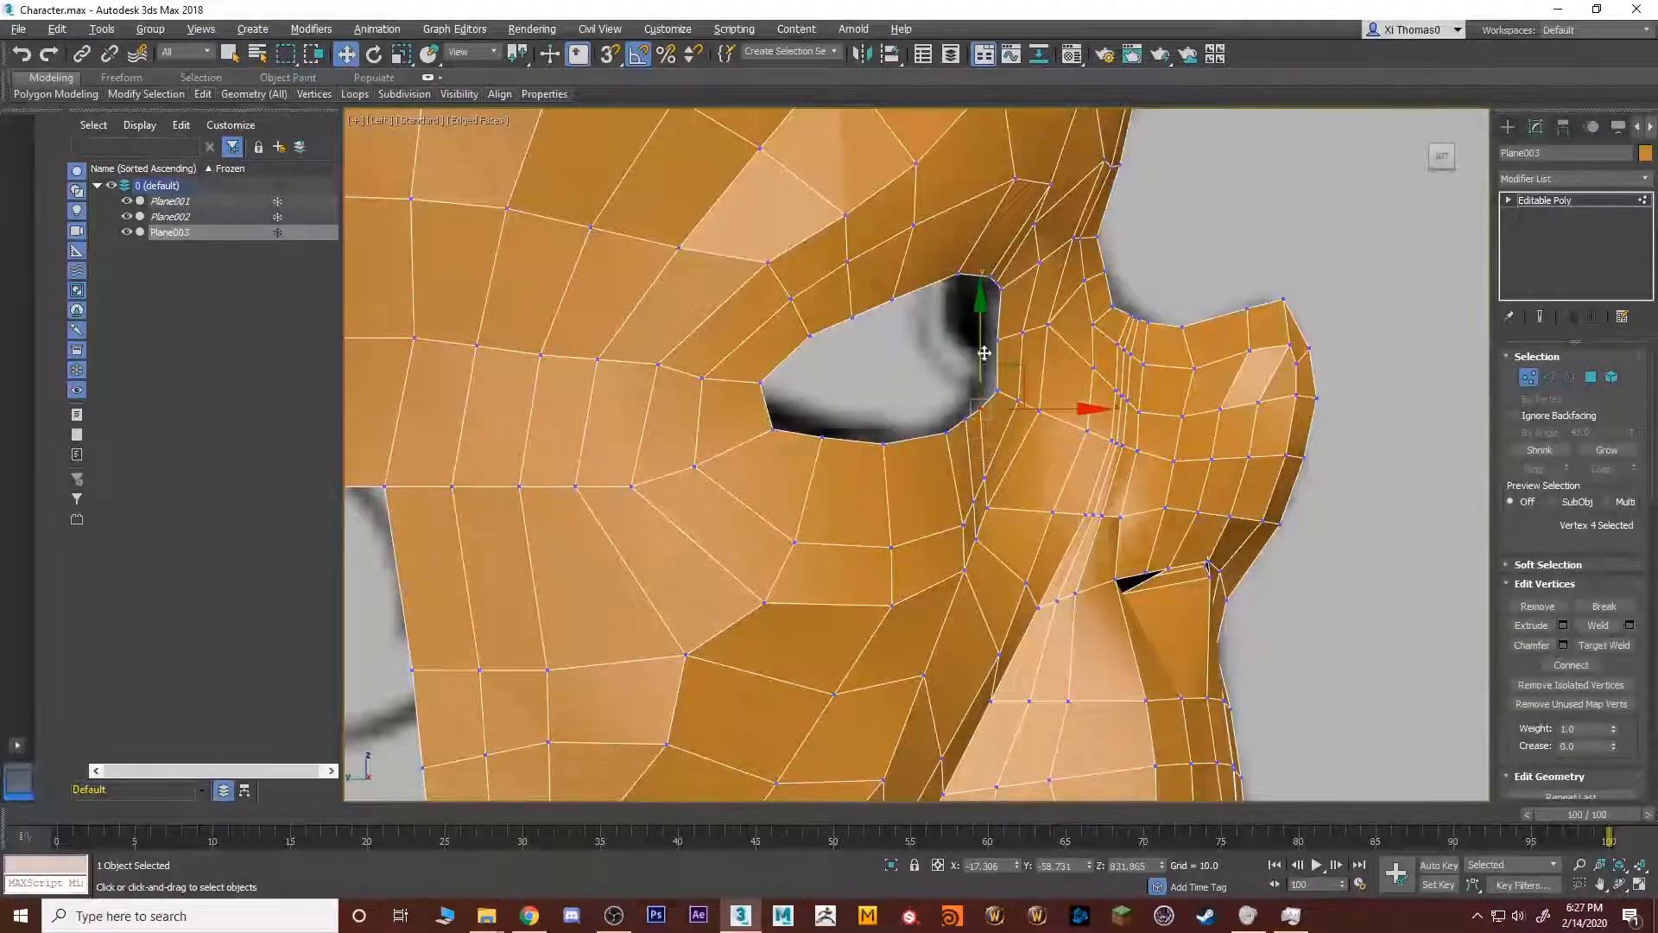
Examine the reshaped eye opening from the front, in perspective and again from the side.
key("alt+w")
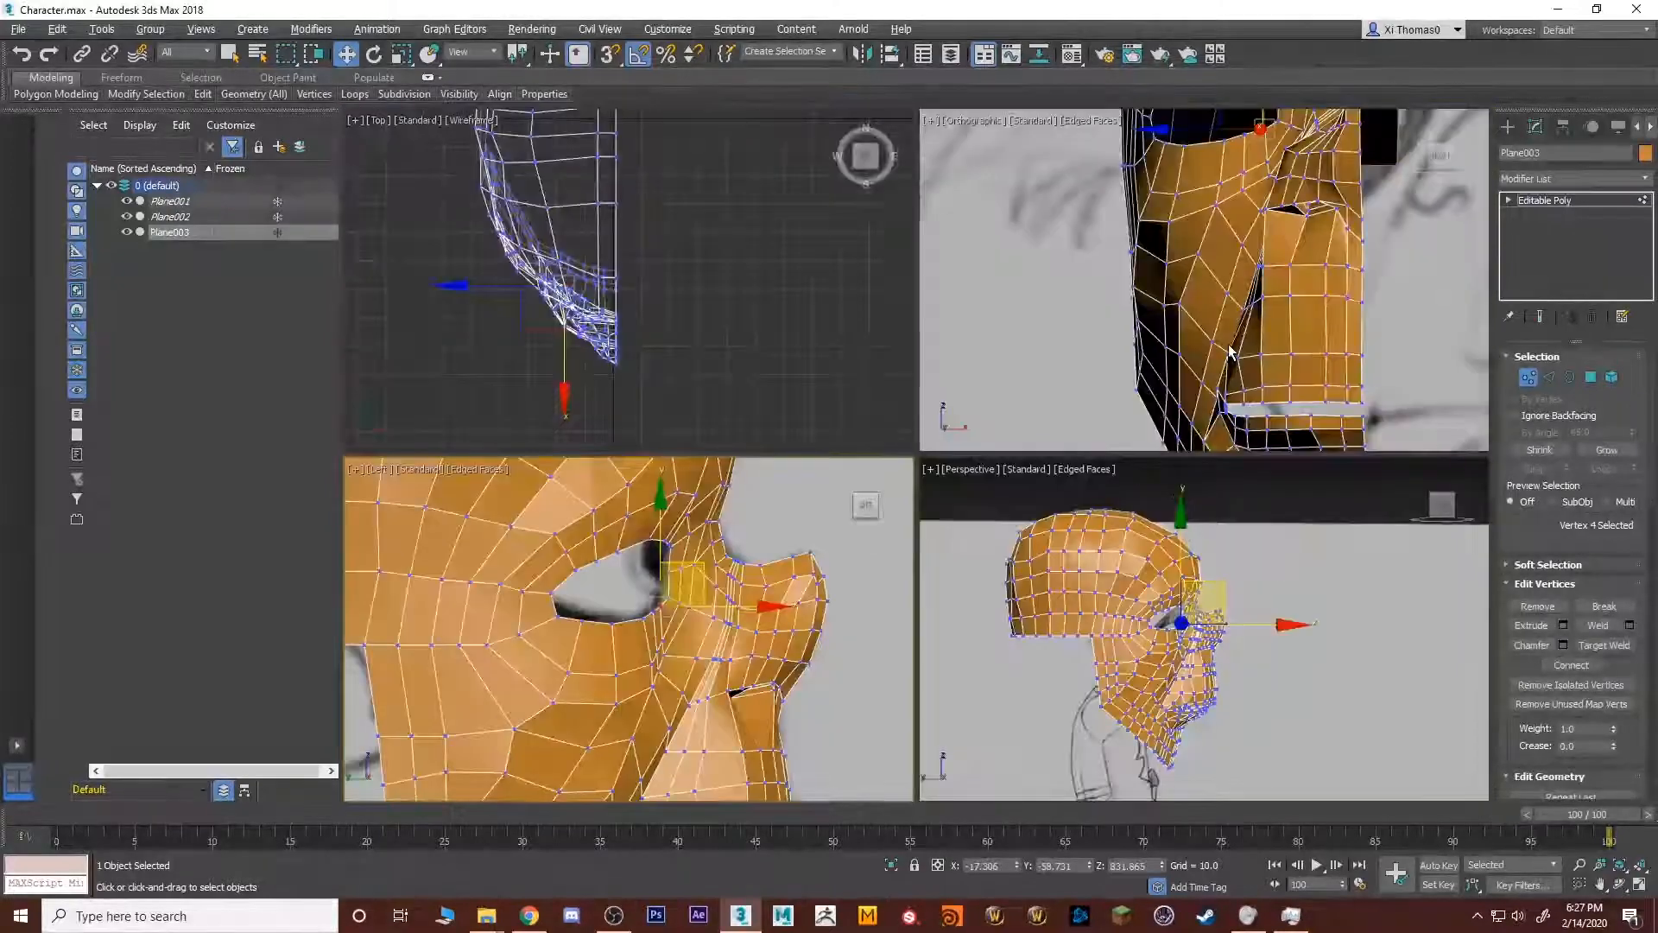
middle_click(1231, 353)
key("alt+w")
middle_click_drag(1145, 314, 1121, 568)
scroll(1173, 525, "down", 4)
key("alt+w")
middle_click(1187, 572)
key("alt+w")
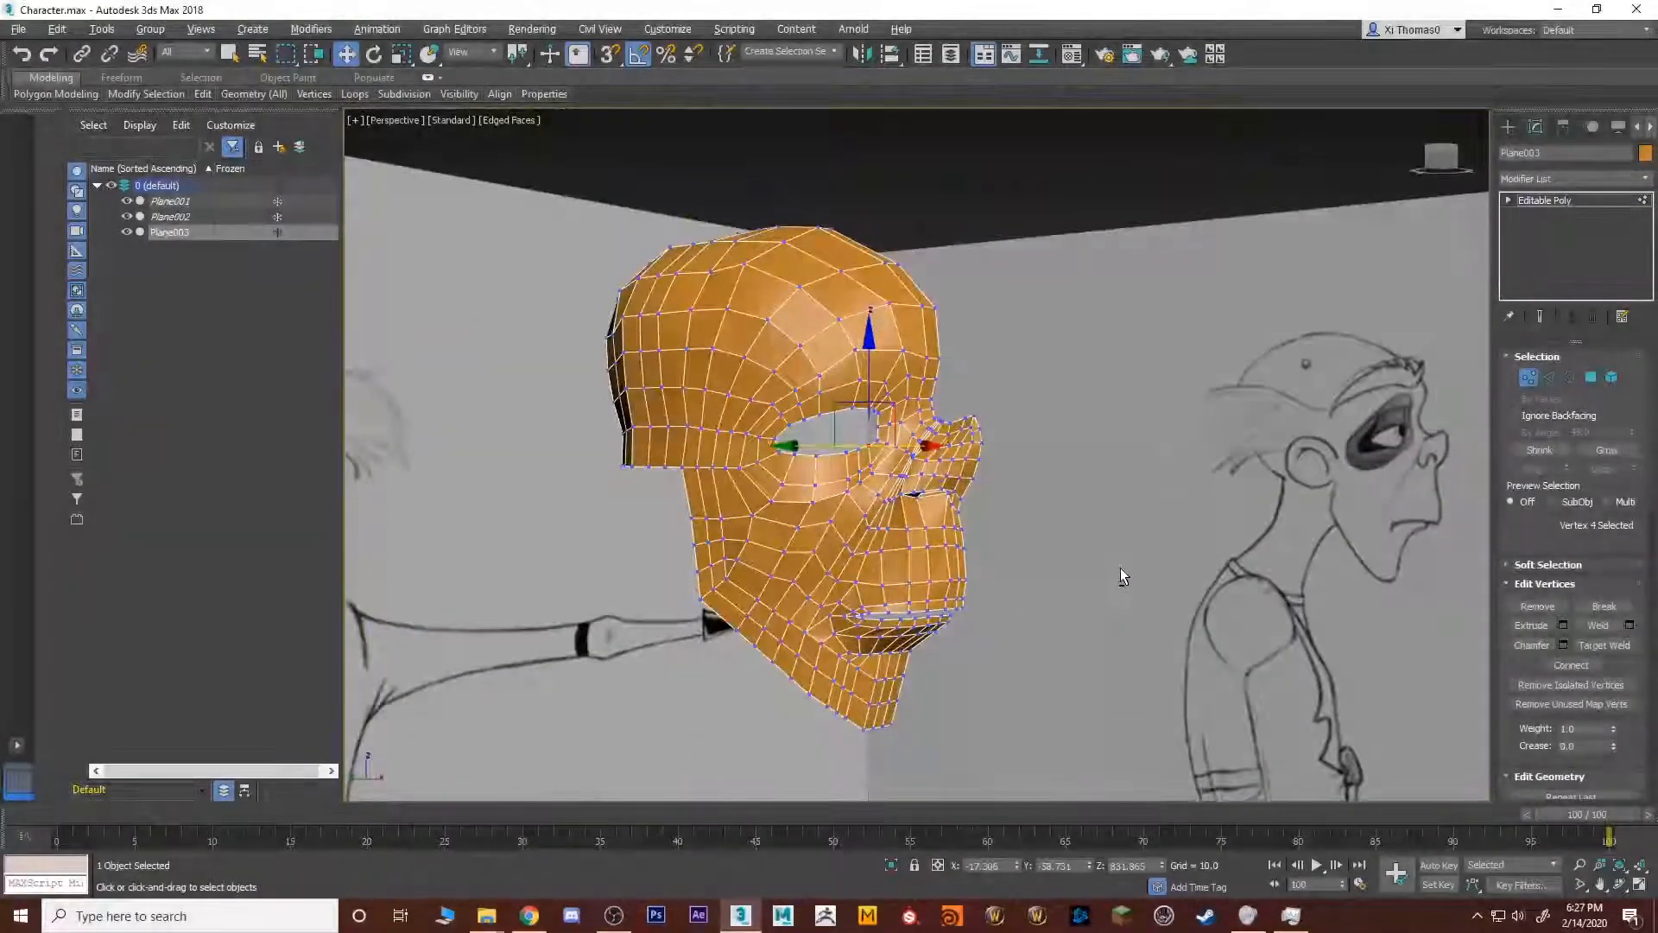
key("alt+w")
middle_click(734, 596)
key("alt+w")
middle_click_drag(837, 465, 779, 488)
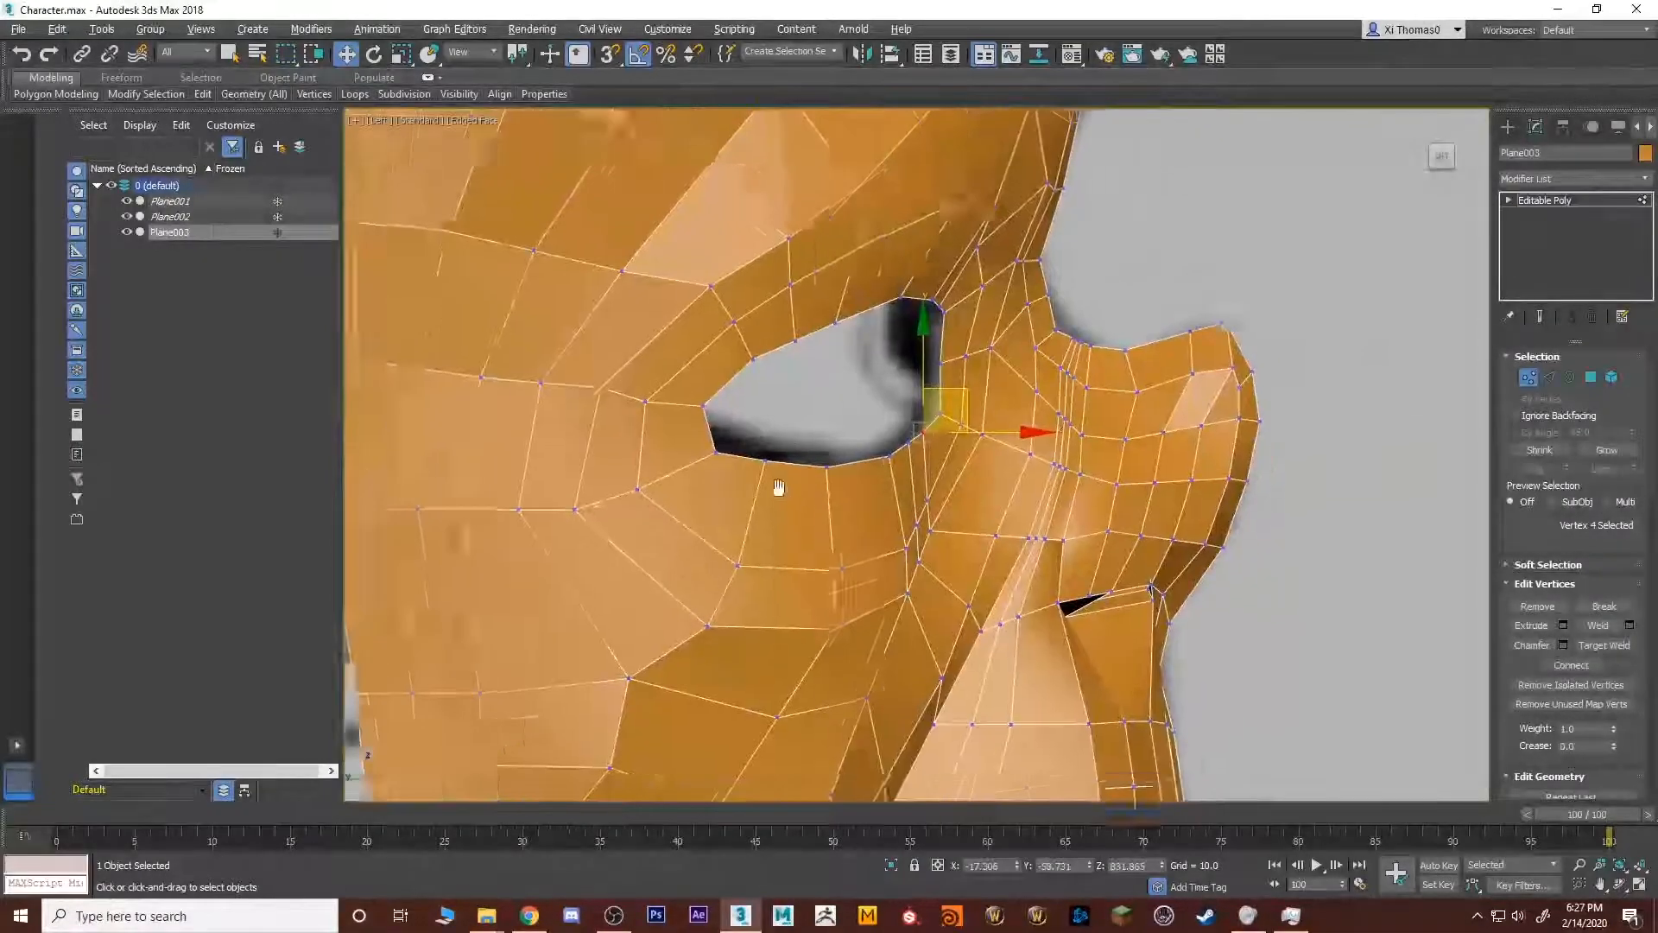
Move the two vertices above the middle of the eye opening slightly up and toward the back of the head.
scroll(779, 488, "down", 4)
scroll(900, 491, "up", 1)
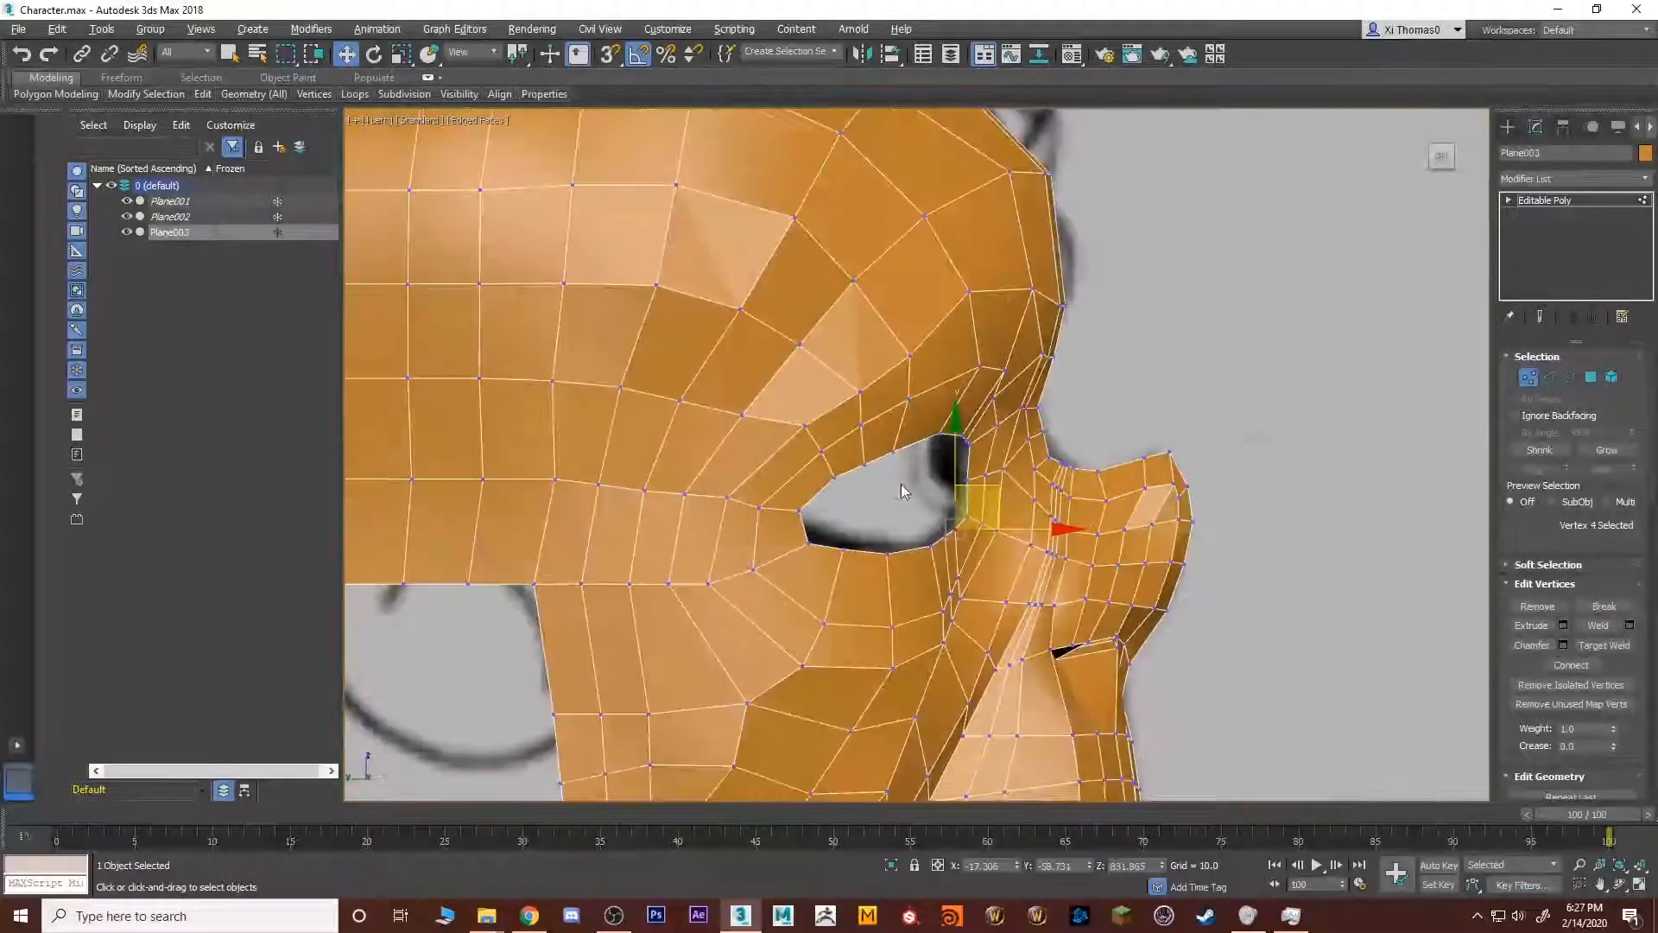
scroll(900, 490, "up", 2)
left_click(846, 353)
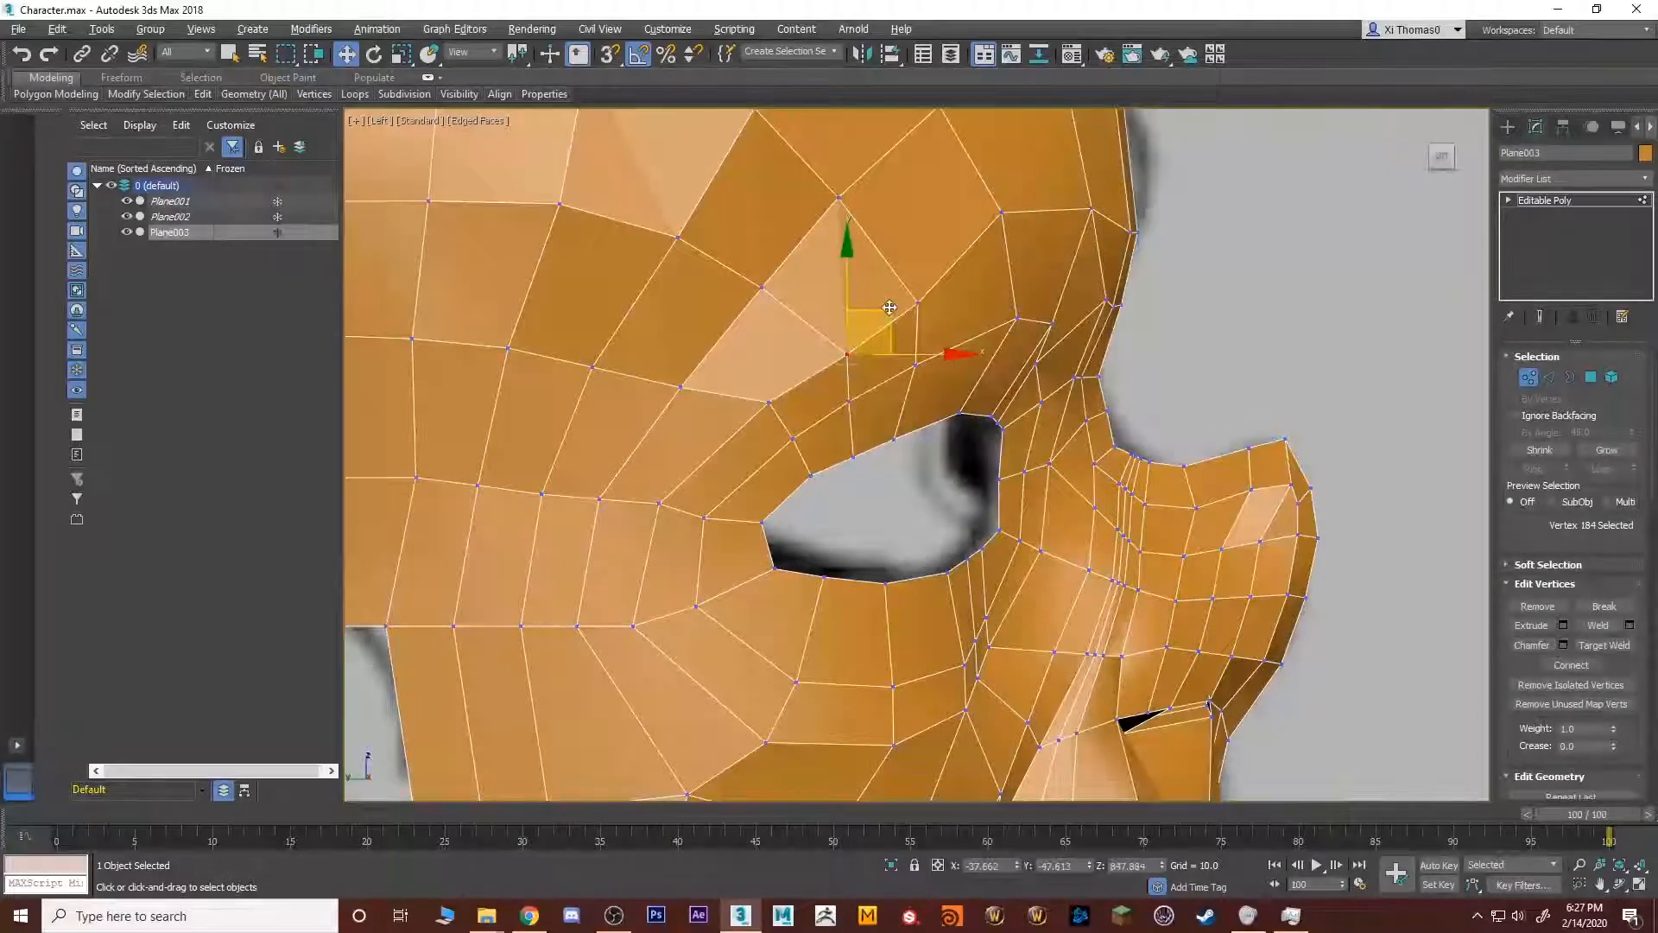
left_click_drag(890, 308, 880, 293)
left_click(919, 302)
left_click_drag(958, 257, 928, 215)
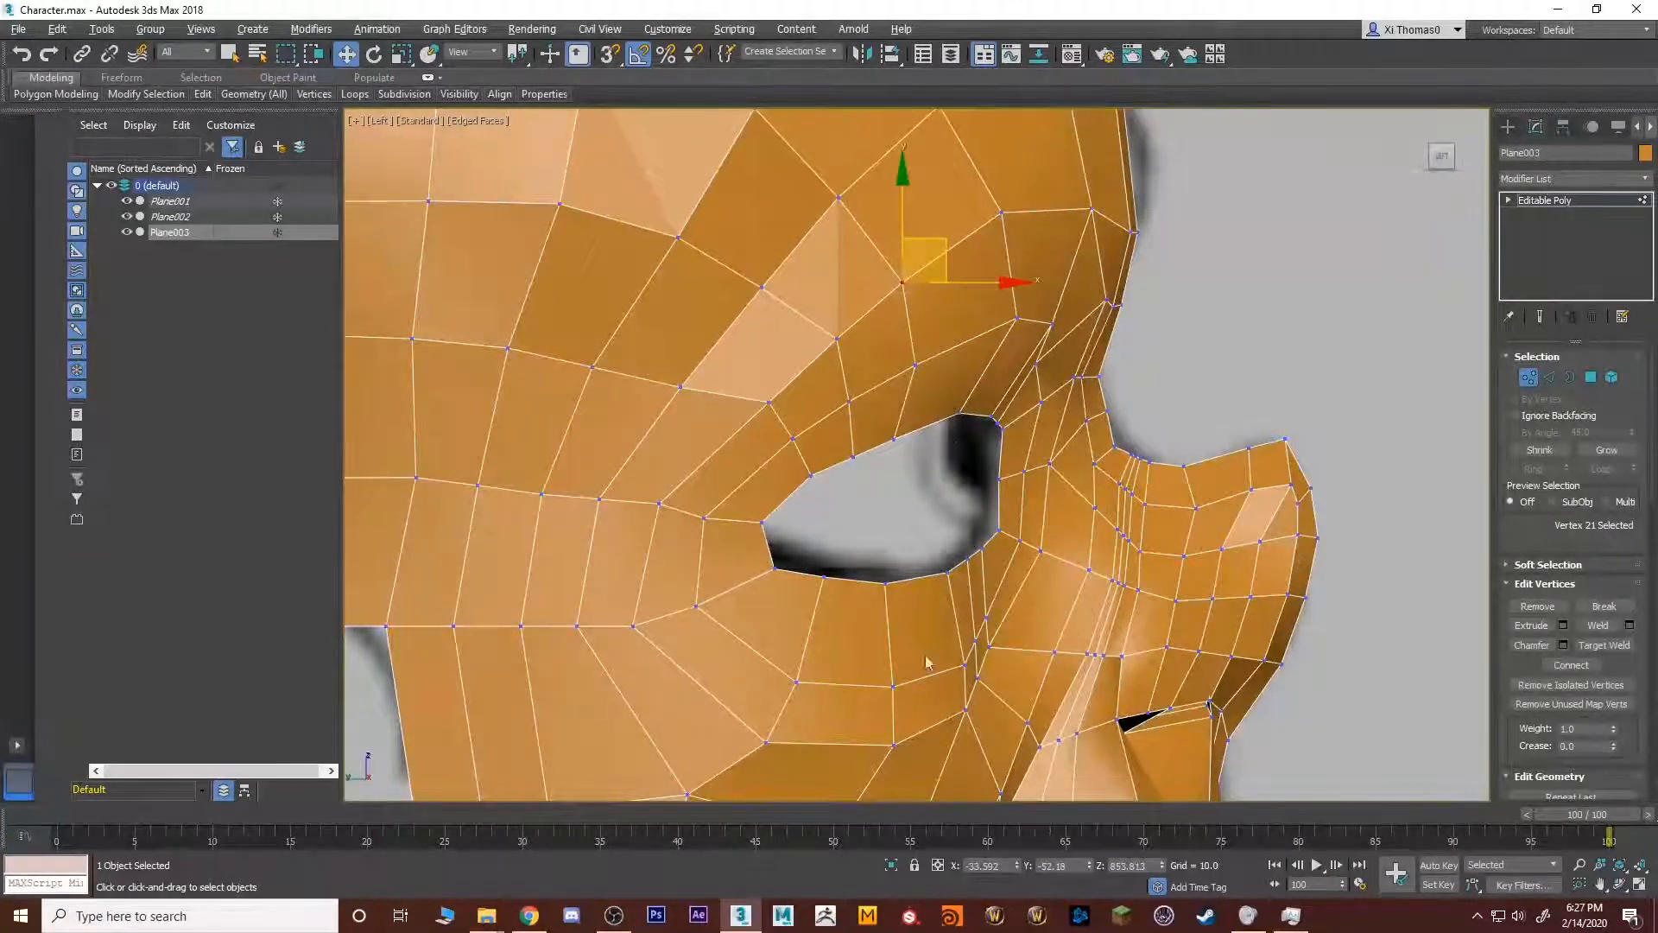
Leave vertex editing and turn on See-Through in the face mesh's object properties.
left_click(1526, 201)
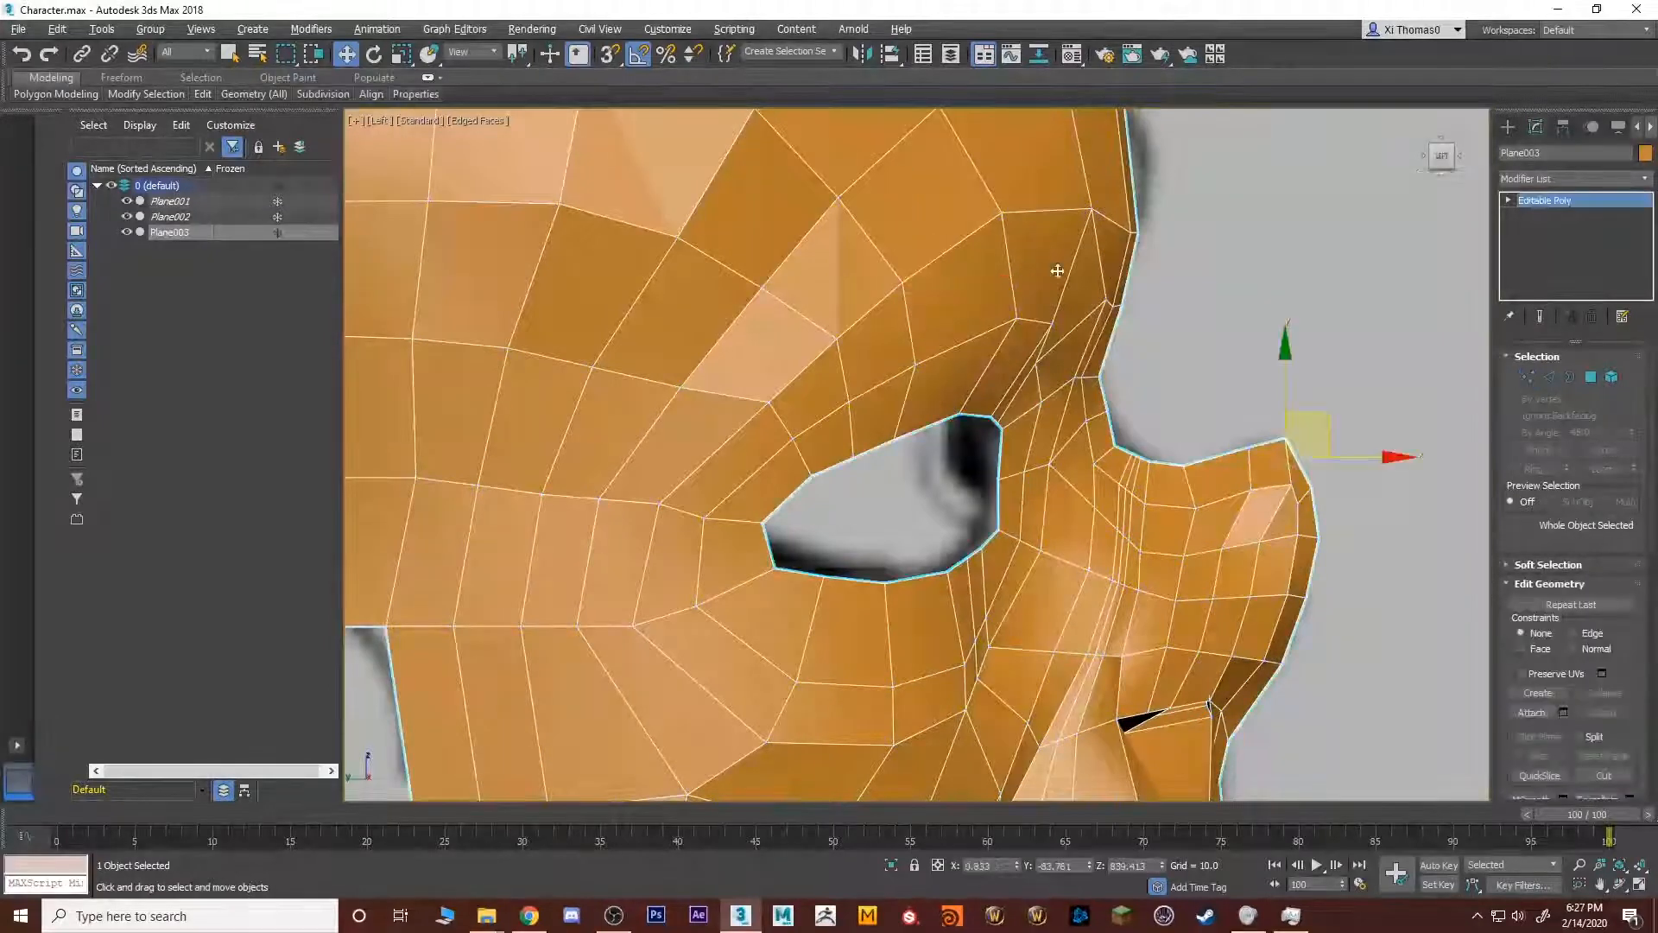
right_click(809, 352)
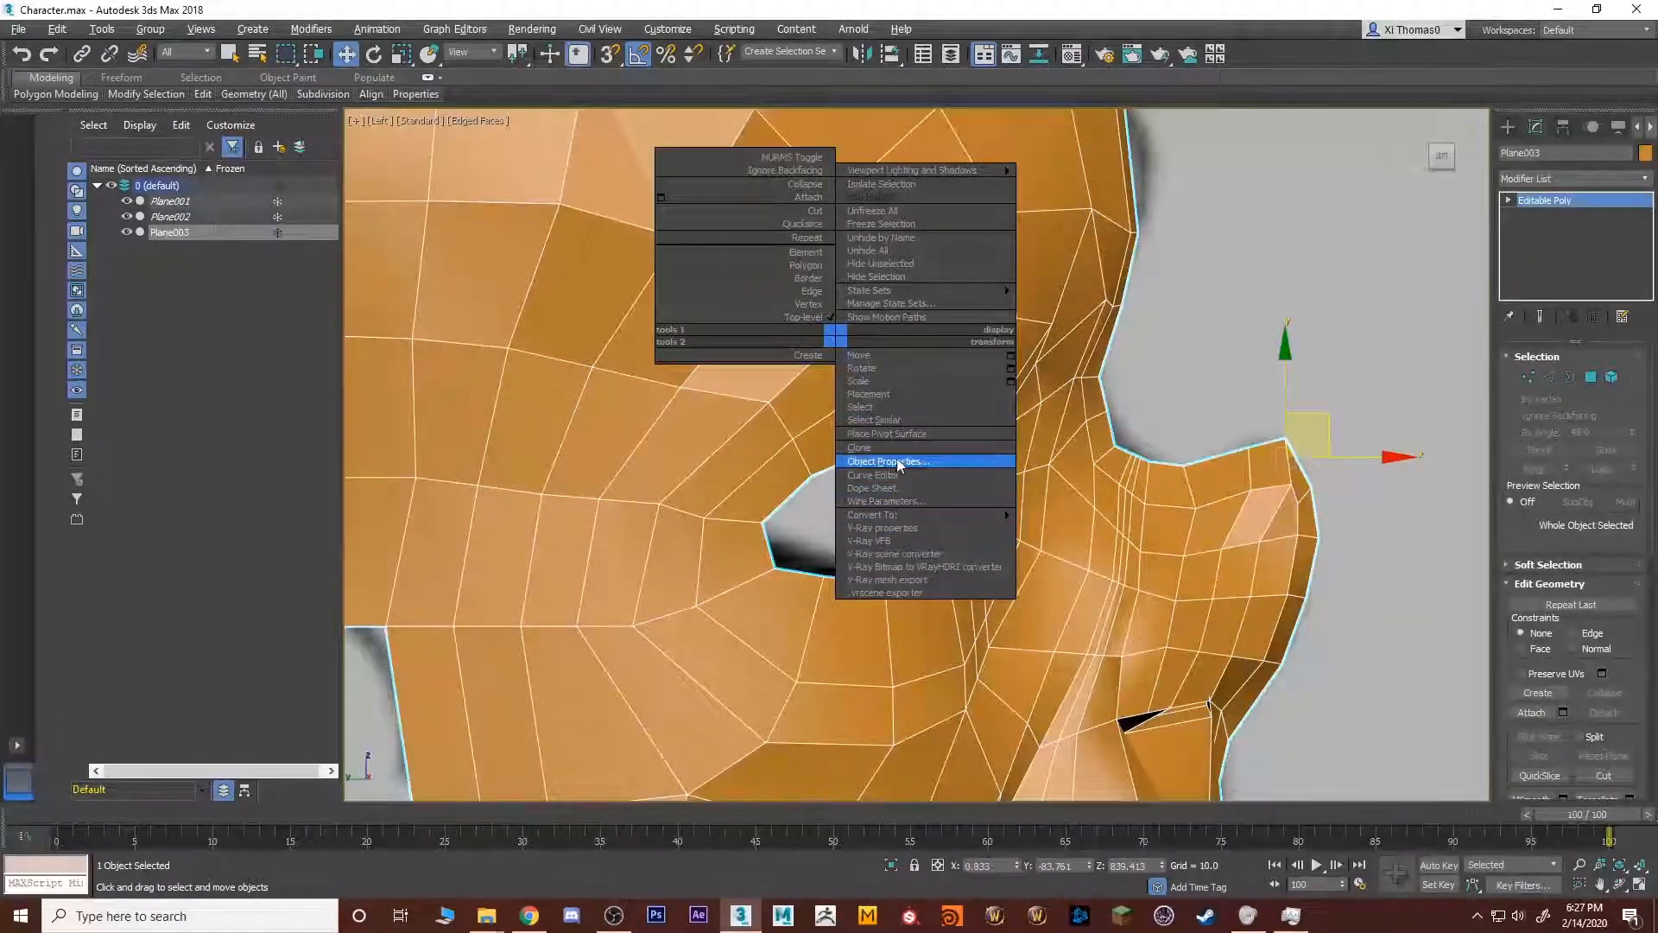
left_click(916, 460)
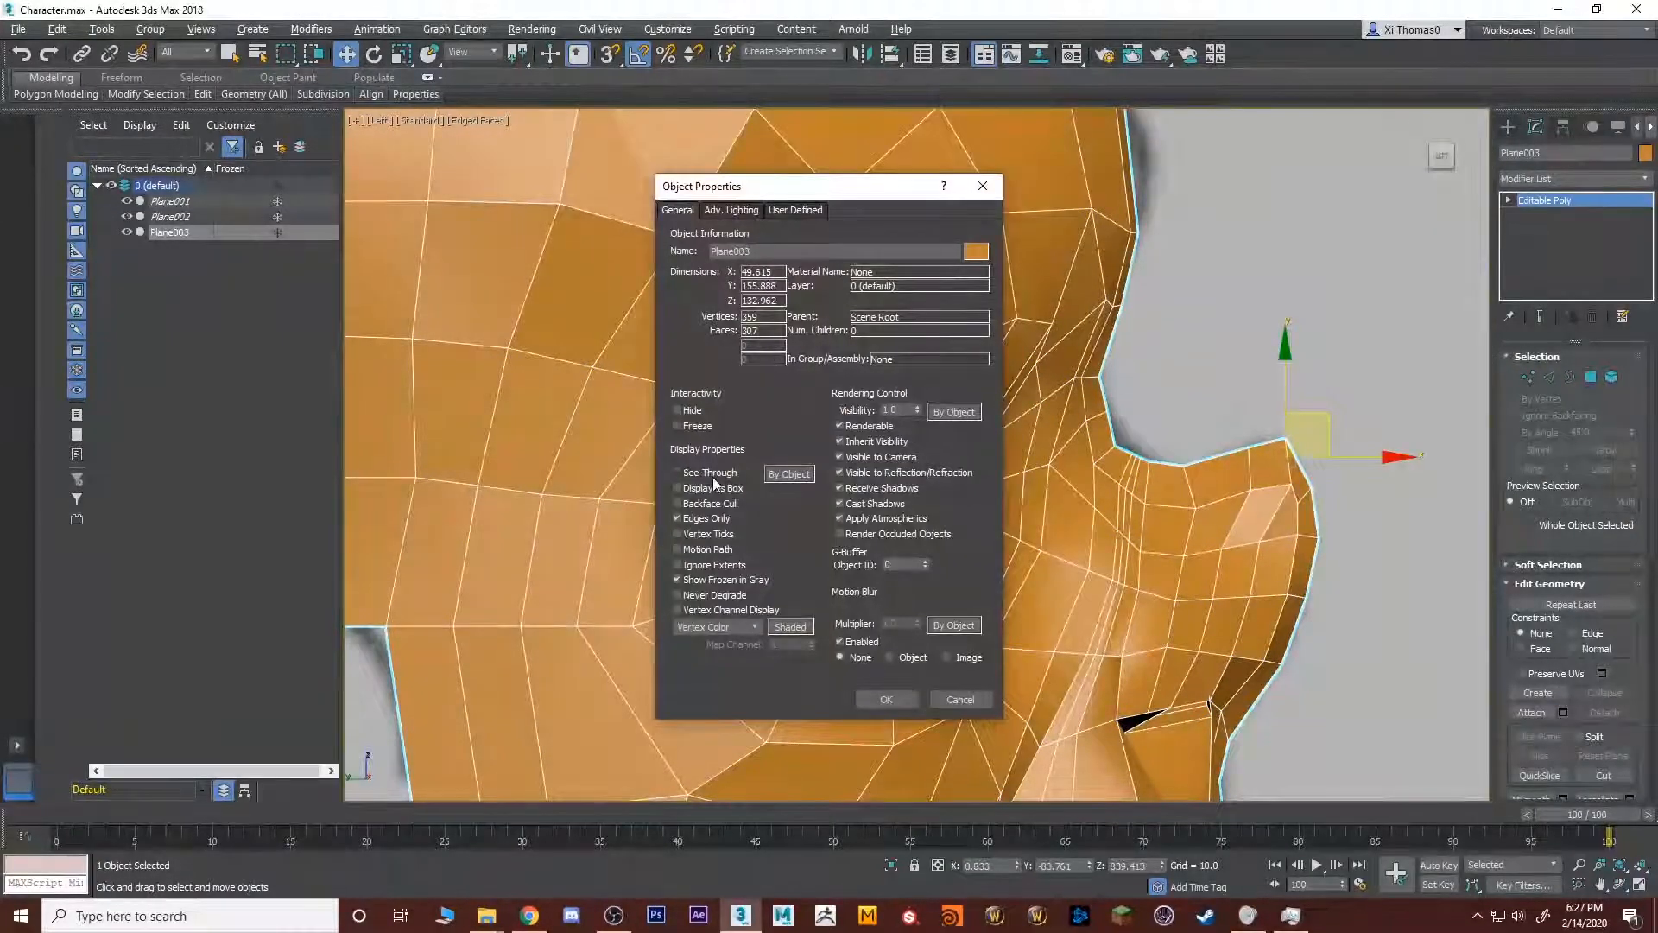
left_click(888, 700)
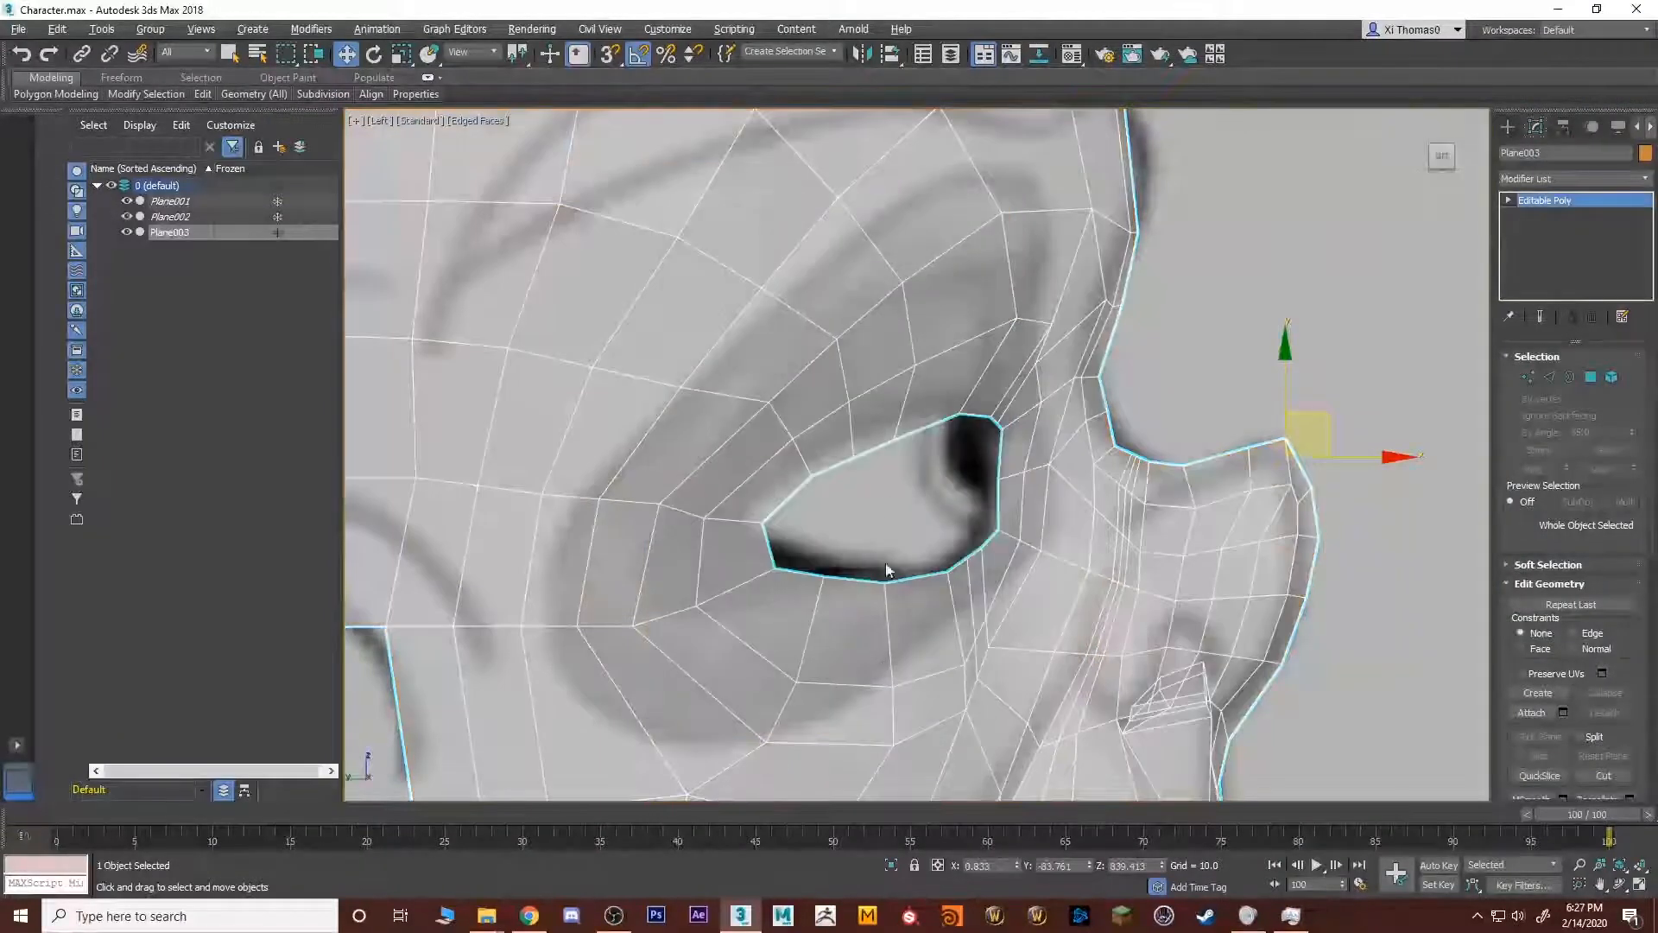
middle_click_drag(896, 371, 777, 408)
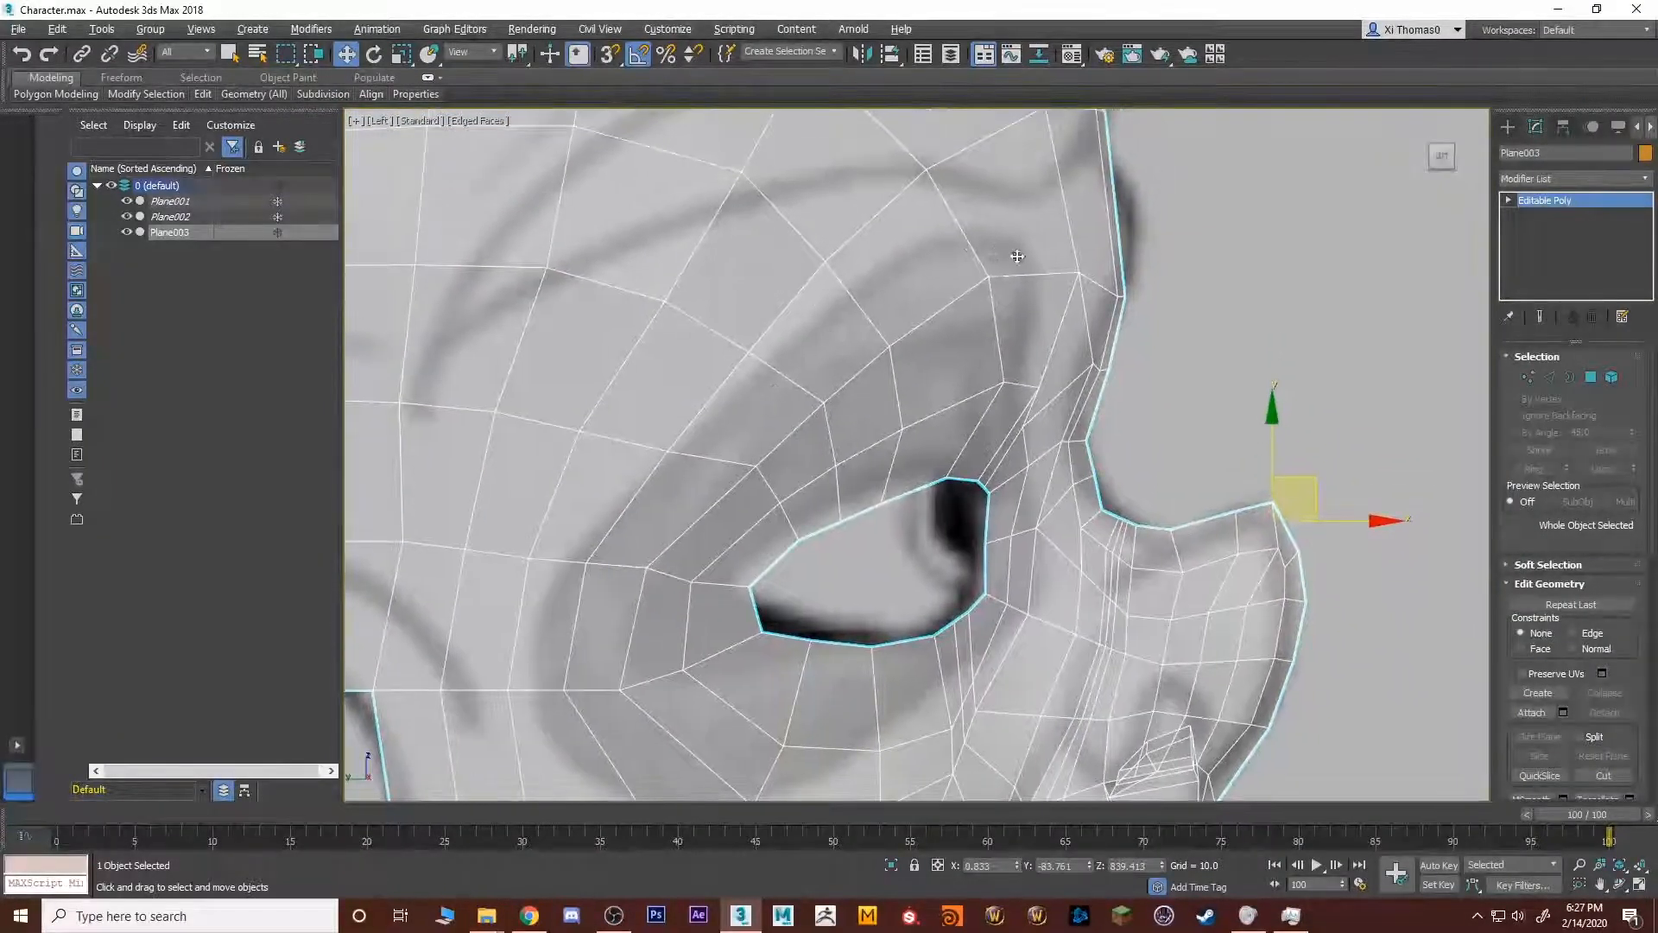
Move two vertices above the outer half of the eye down and forward onto the sketched eye-socket outline.
key("1")
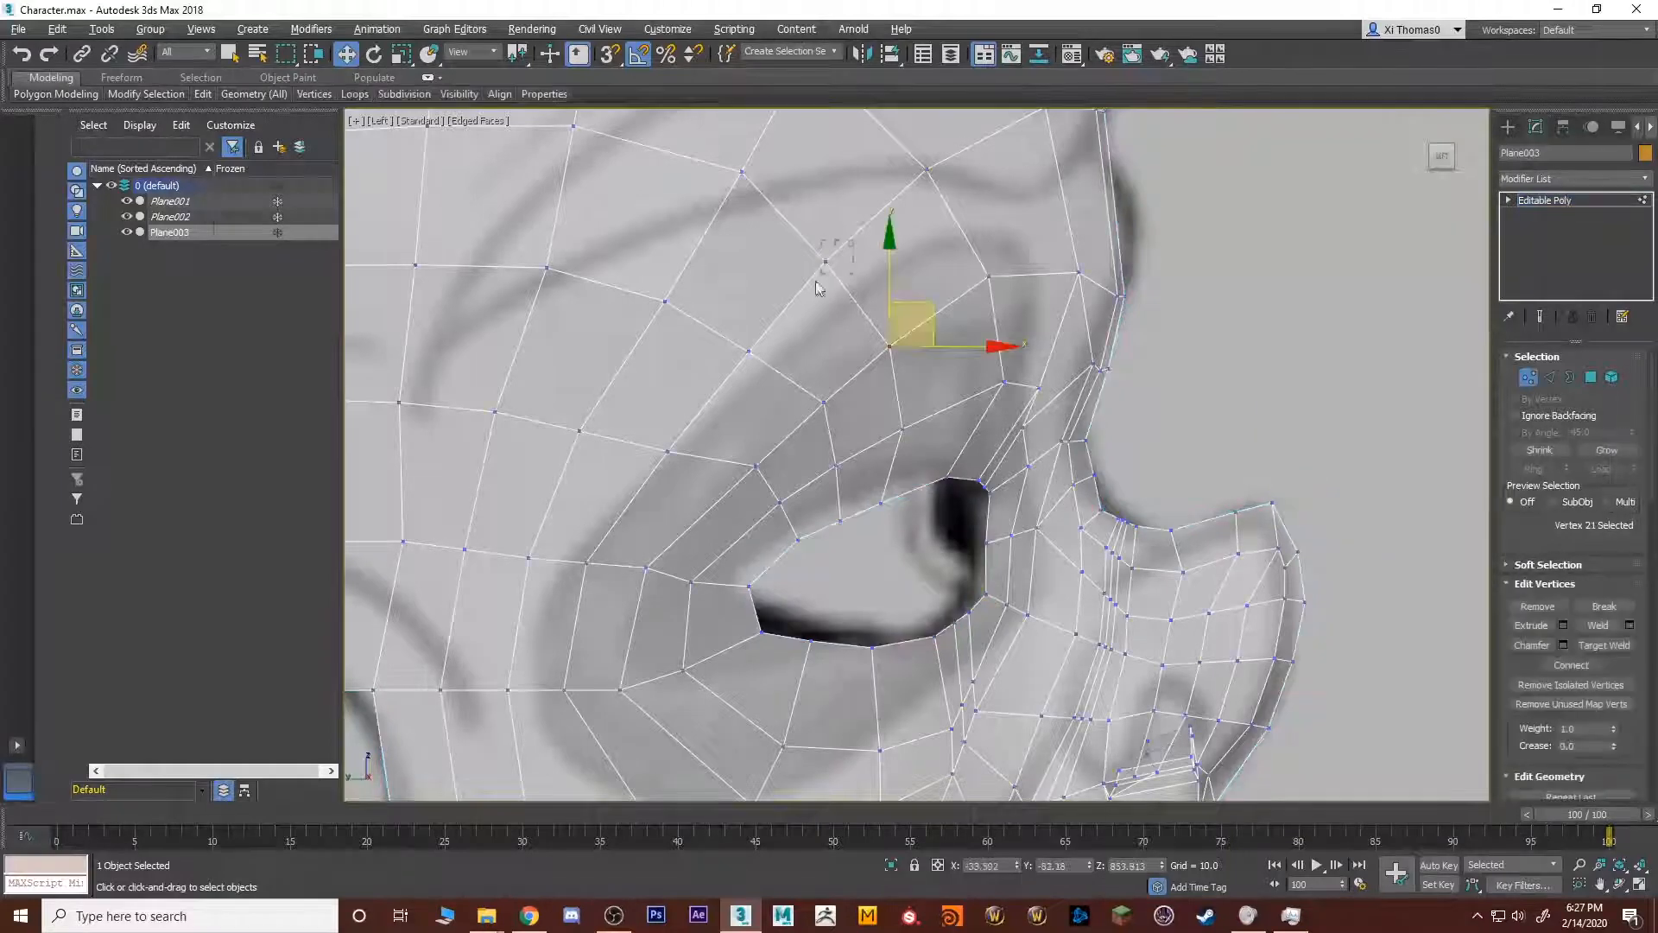
left_click(827, 262)
left_click_drag(859, 222, 885, 254)
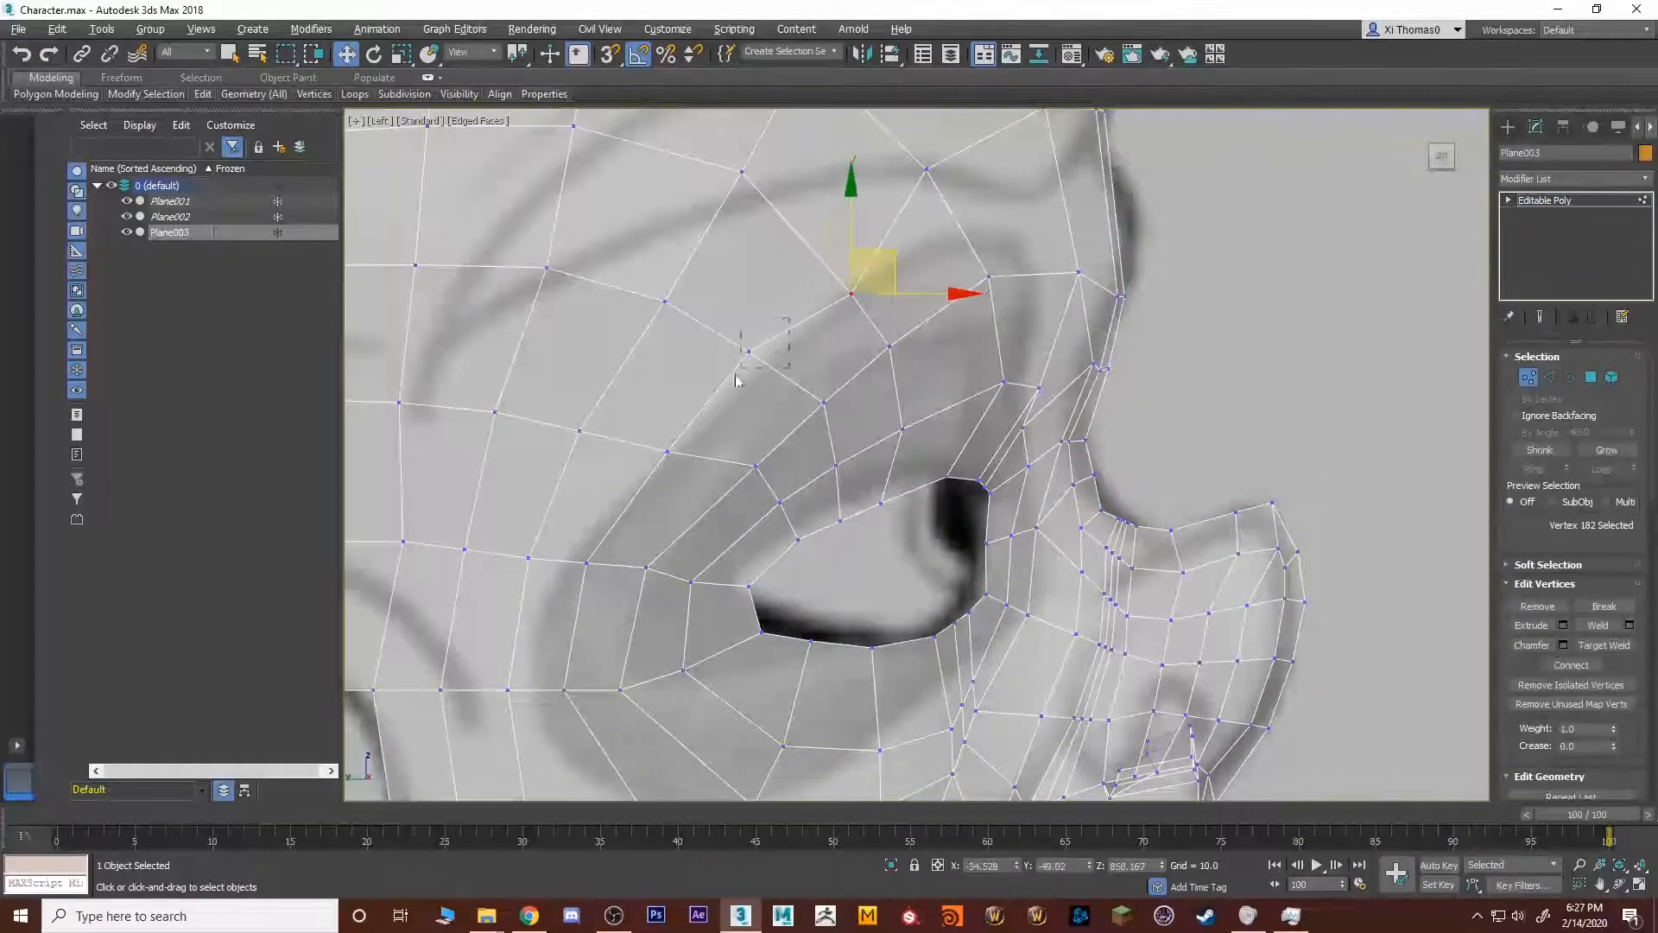
left_click(749, 351)
left_click_drag(801, 317, 802, 318)
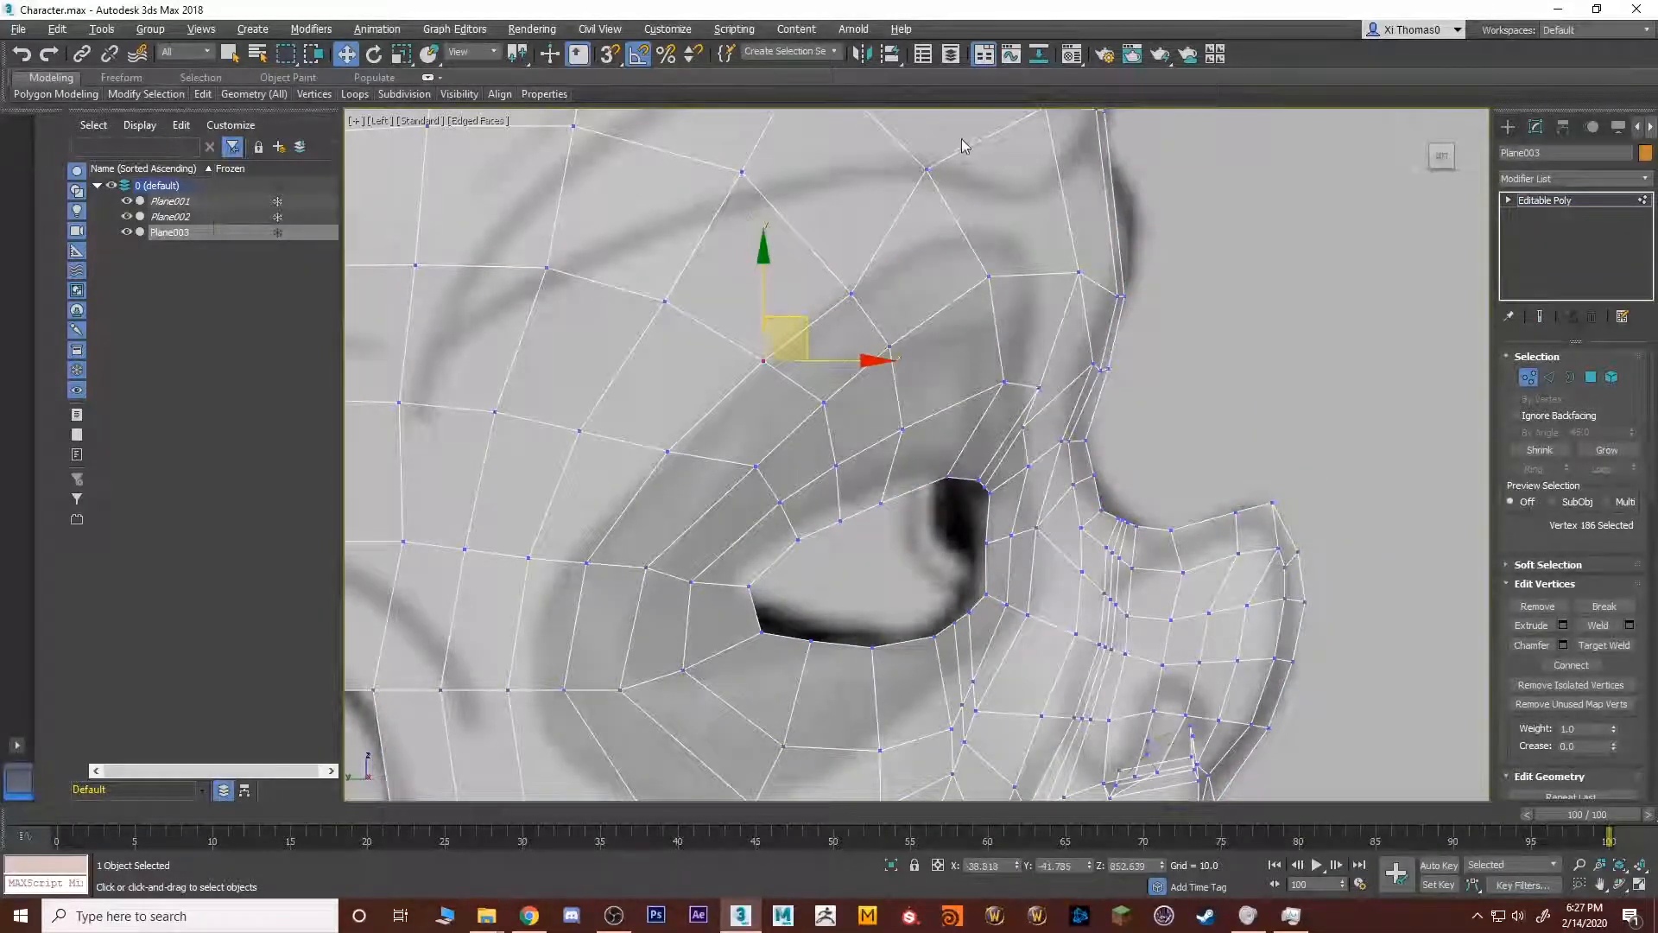
Move the two brow vertices above the inner end of the eye socket down and slightly forward toward the sketched socket outline.
left_click_drag(969, 139, 995, 176)
middle_click_drag(1050, 194, 948, 282)
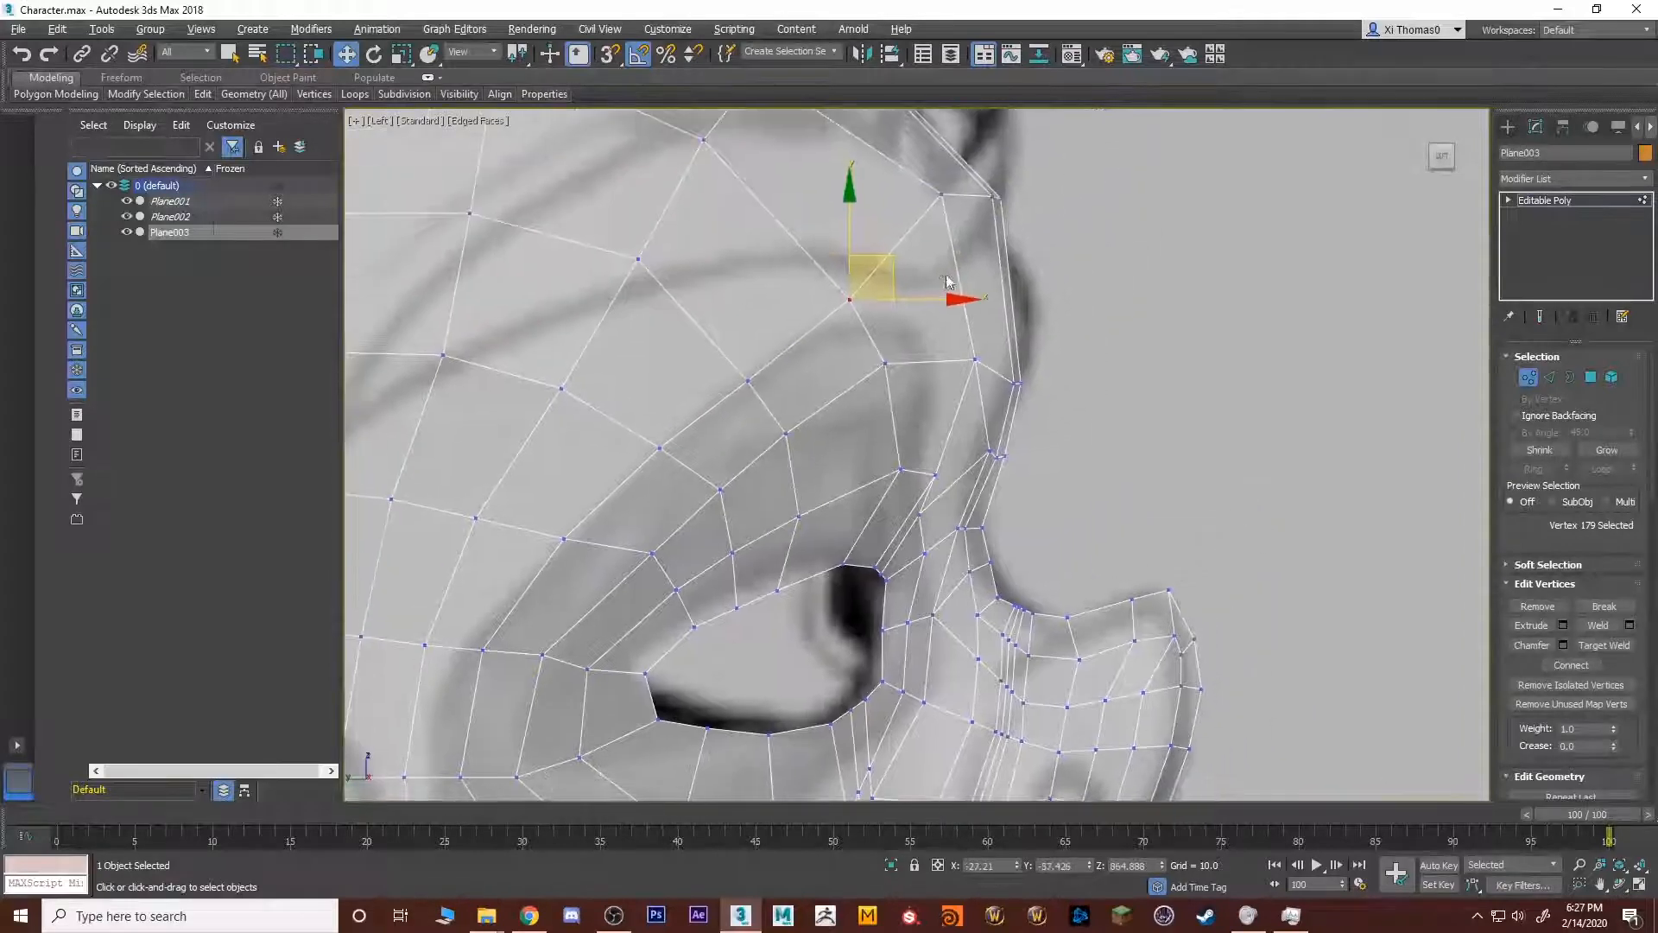
left_click(942, 190)
left_click_drag(976, 166, 985, 203)
middle_click_drag(857, 397, 918, 272)
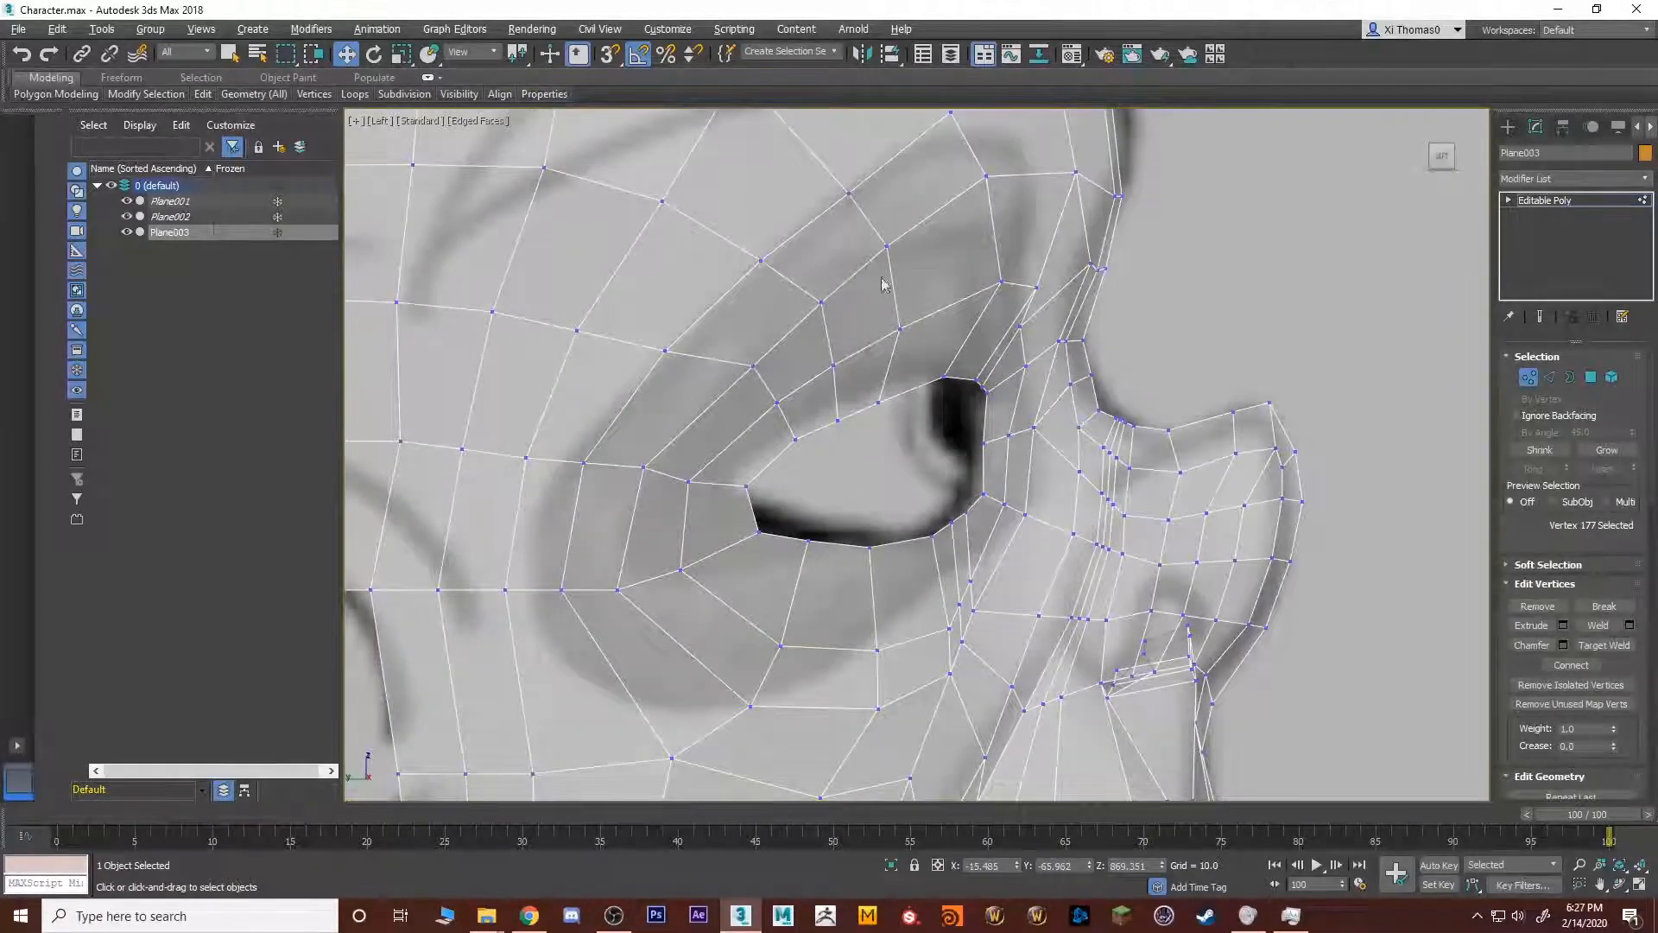
Try to select the ring of edges running along the upper outline of the eye socket.
key("2")
left_click(700, 355)
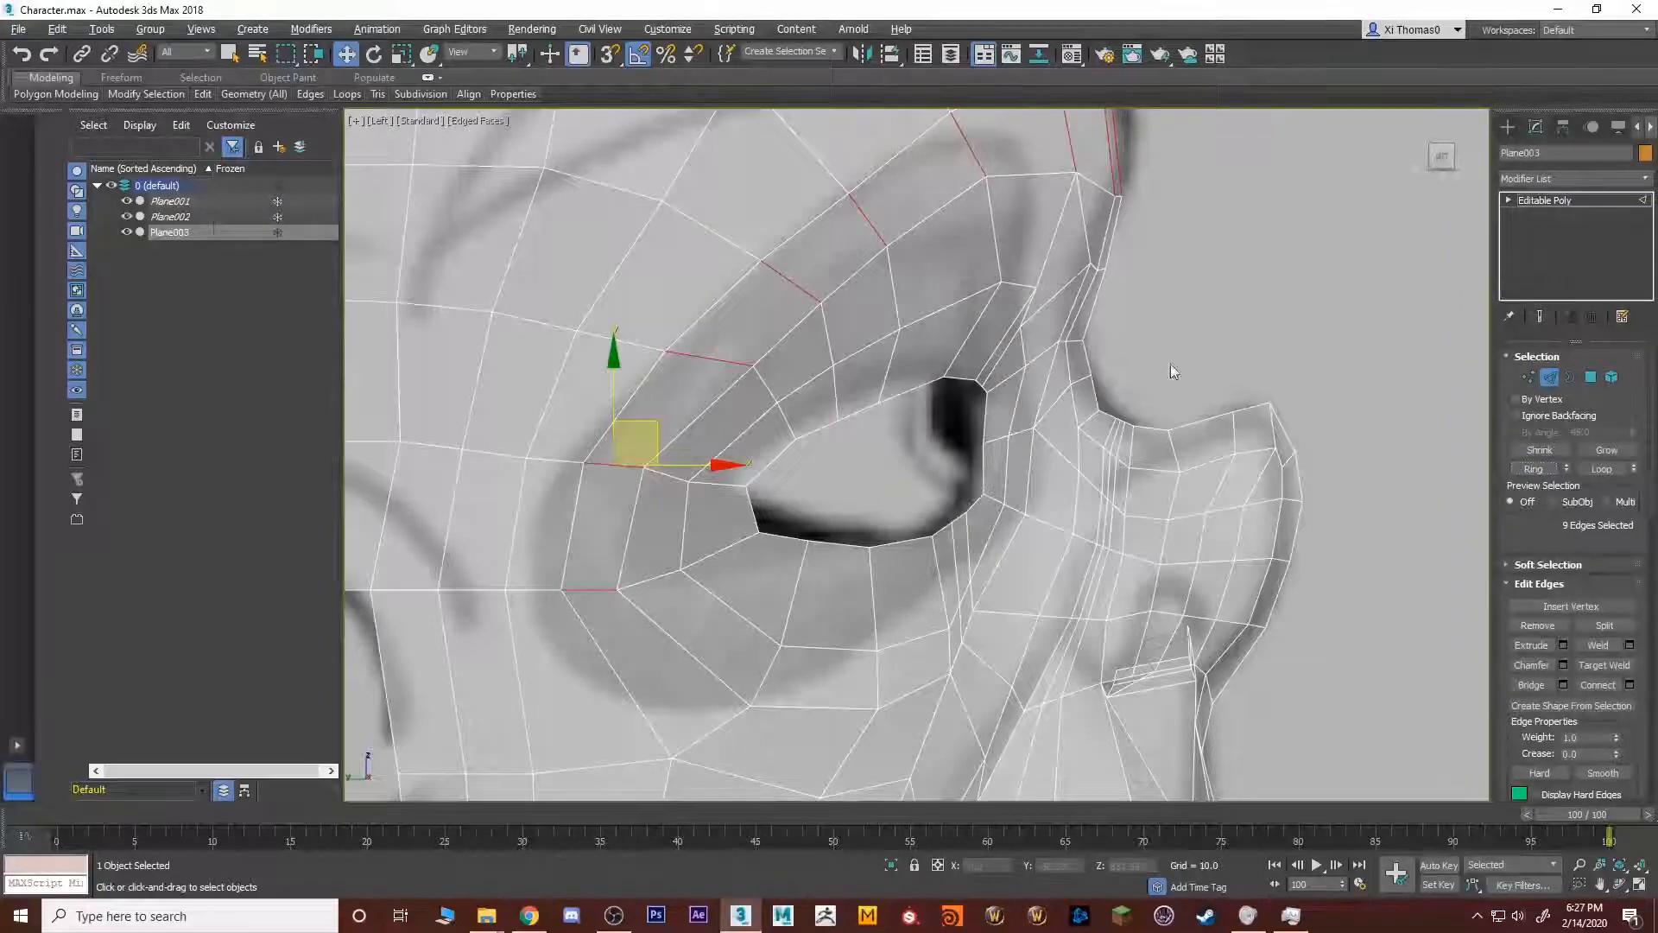
middle_click_drag(987, 525, 1007, 587)
Select the vertices around and below the eye, undo the first weld, and weld them with a threshold of 0.01.
key("1")
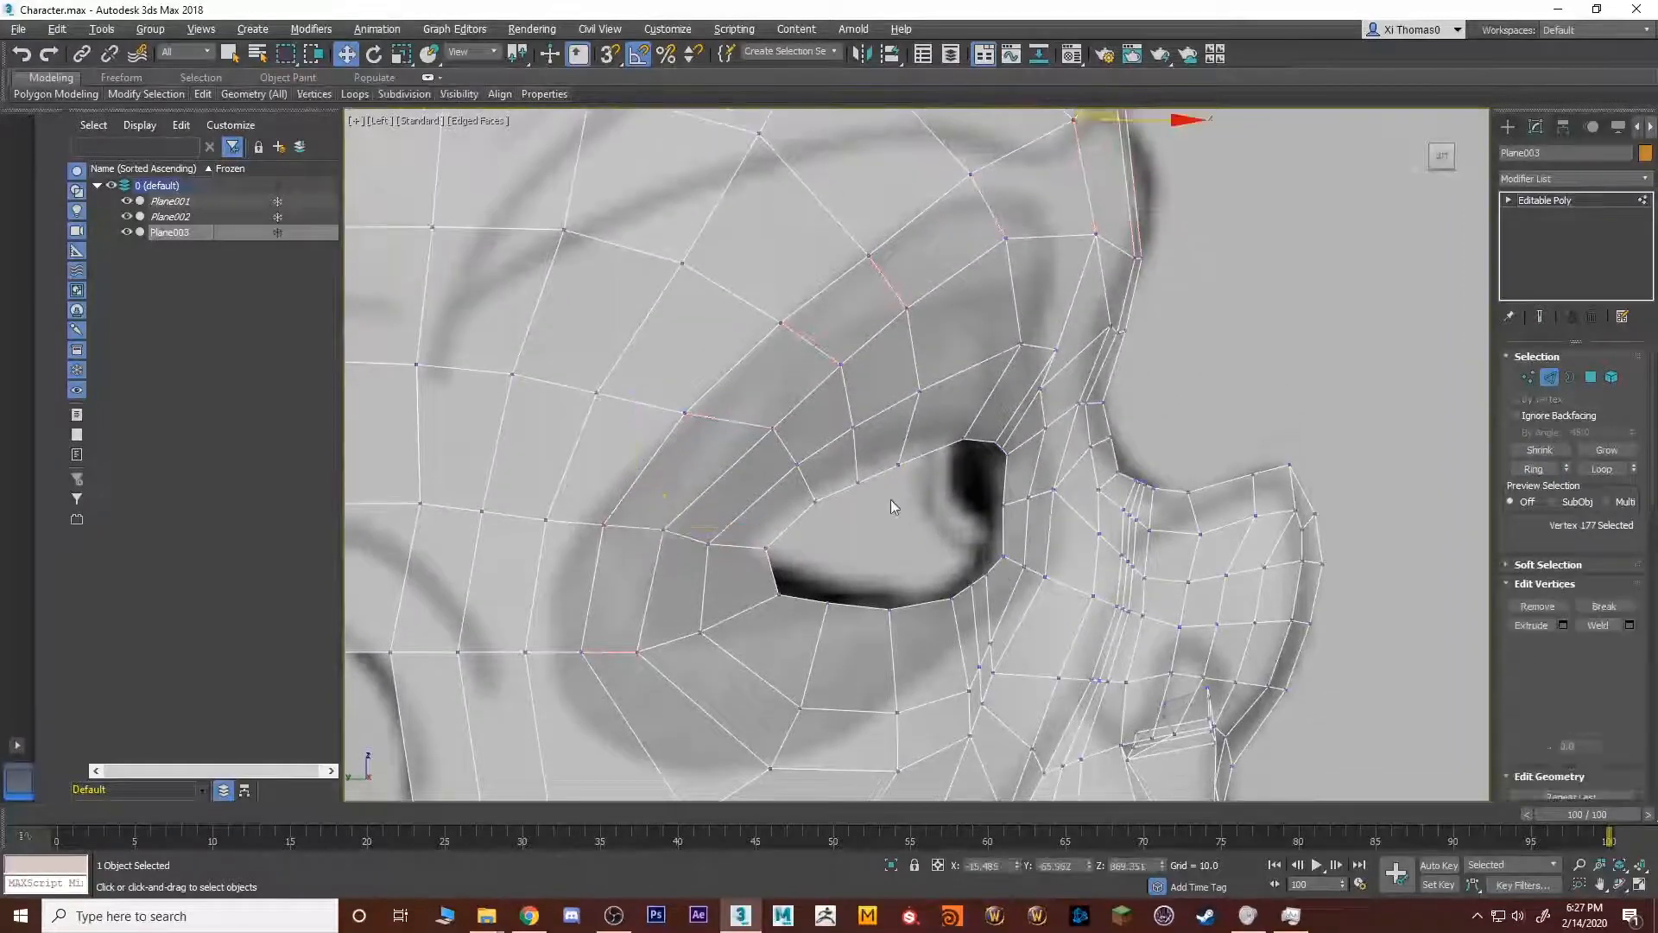
scroll(890, 500, "down", 2)
left_click_drag(609, 784, 608, 782)
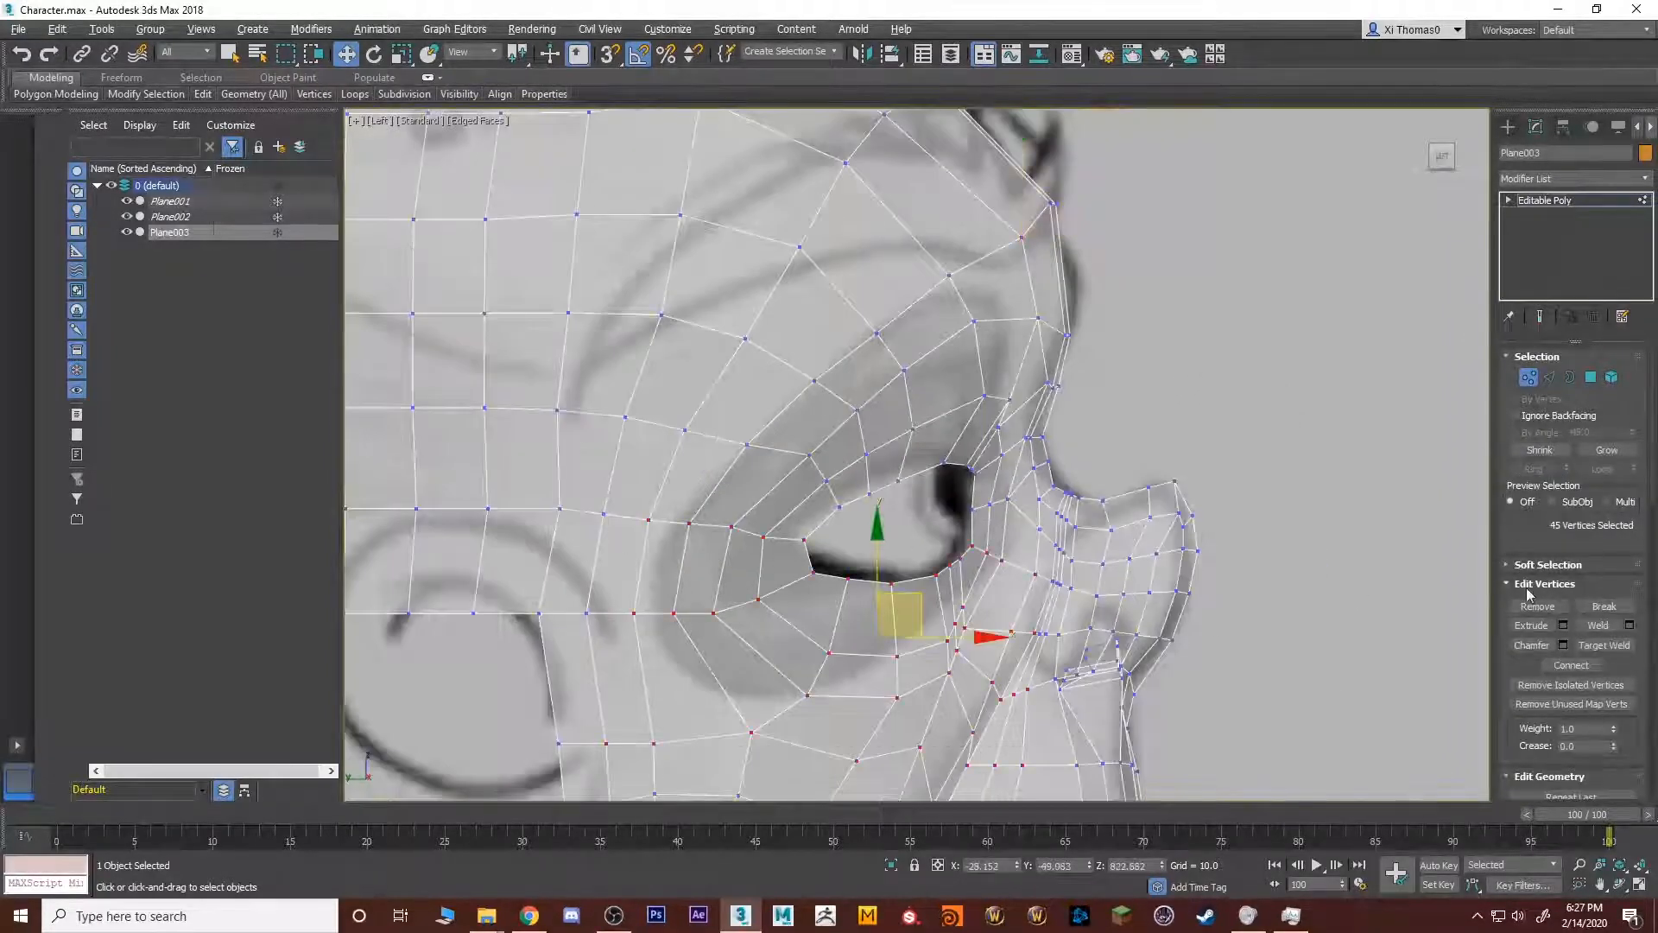
left_click(1619, 634)
key("ctrl+z")
left_click(1629, 625)
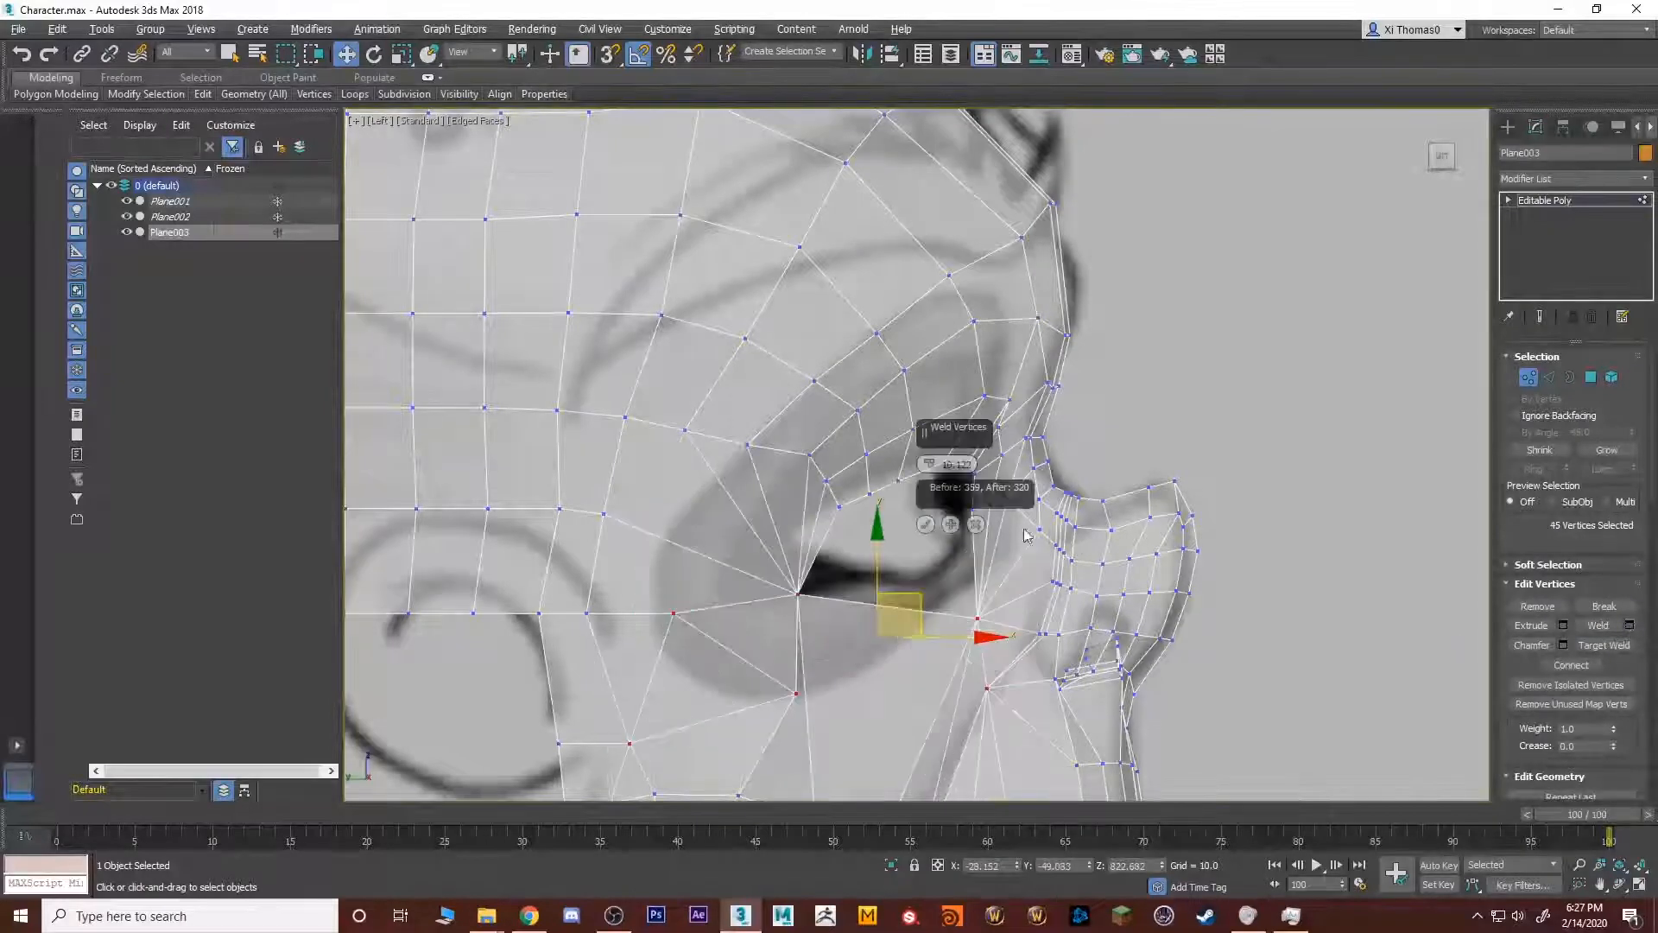
right_click(930, 464)
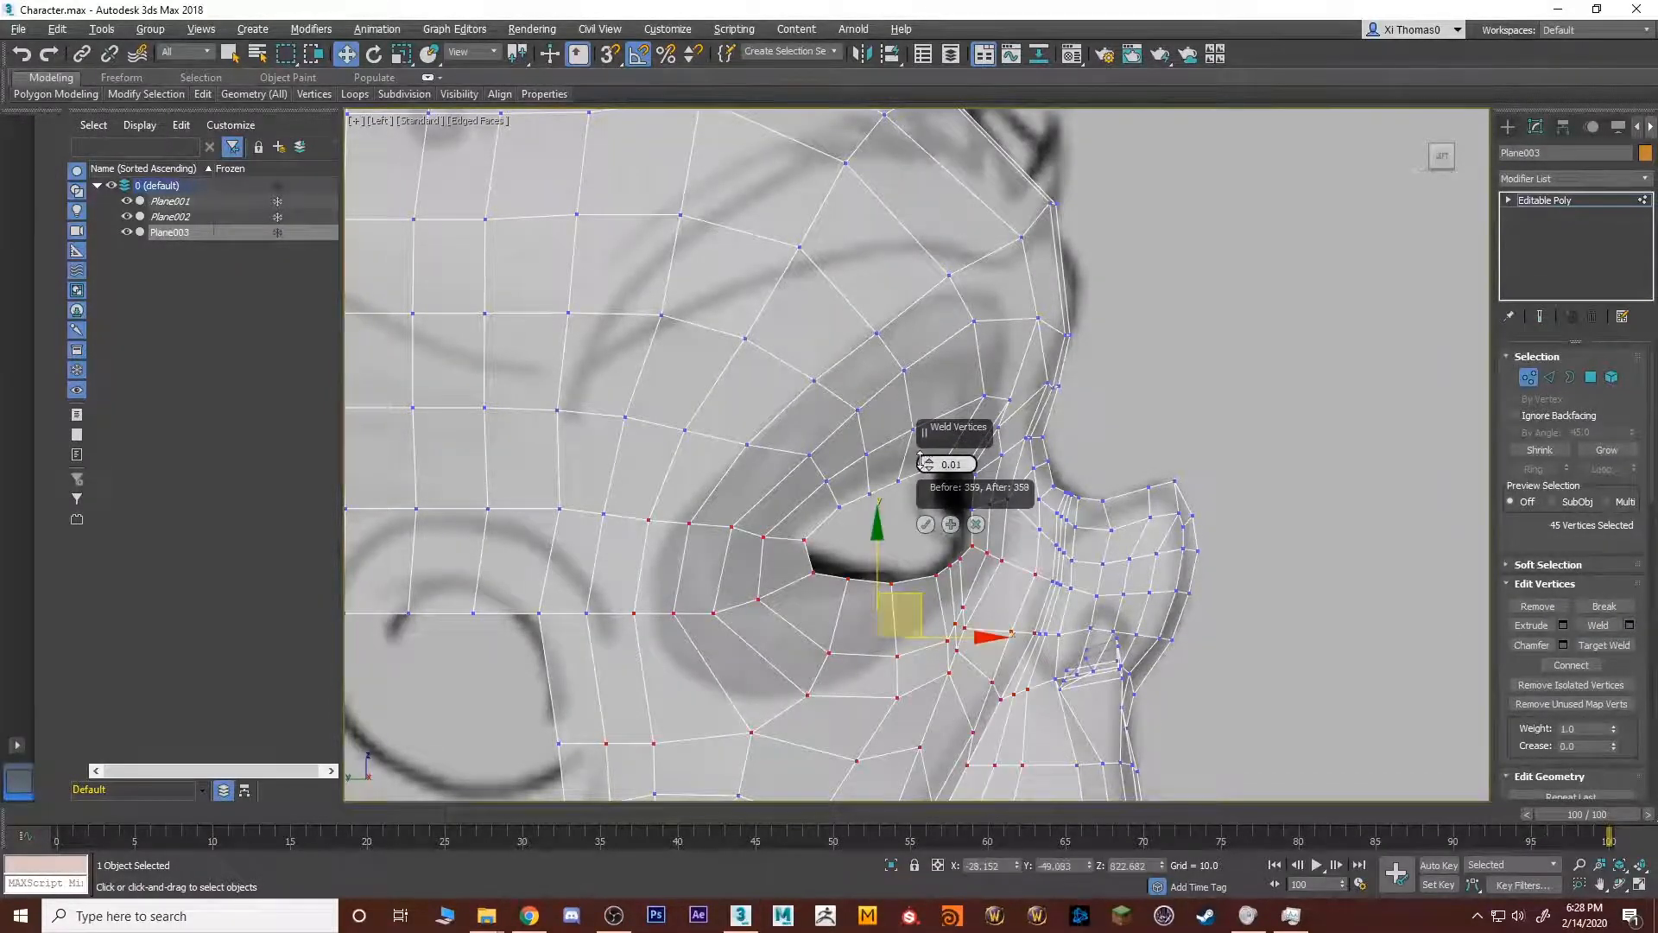
left_click(925, 523)
Try to ring-select the edges along the eye-socket outline again and check their path around the cheek.
key("2")
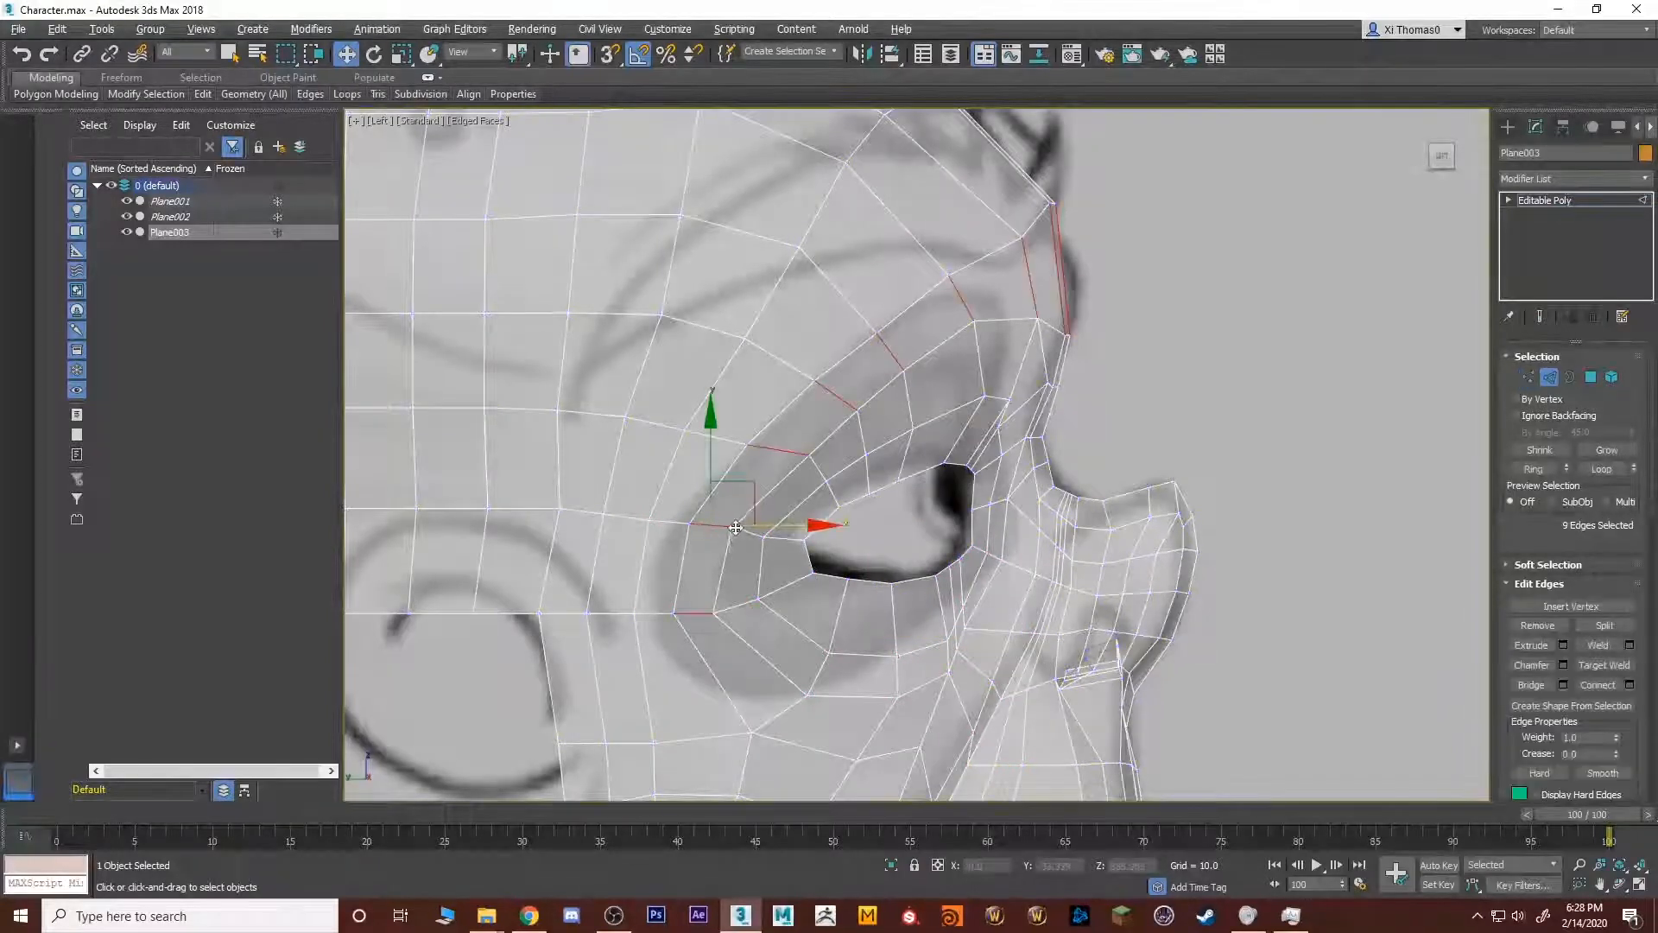
left_click(1534, 469)
middle_click_drag(999, 492, 937, 537)
scroll(937, 537, "down", 2)
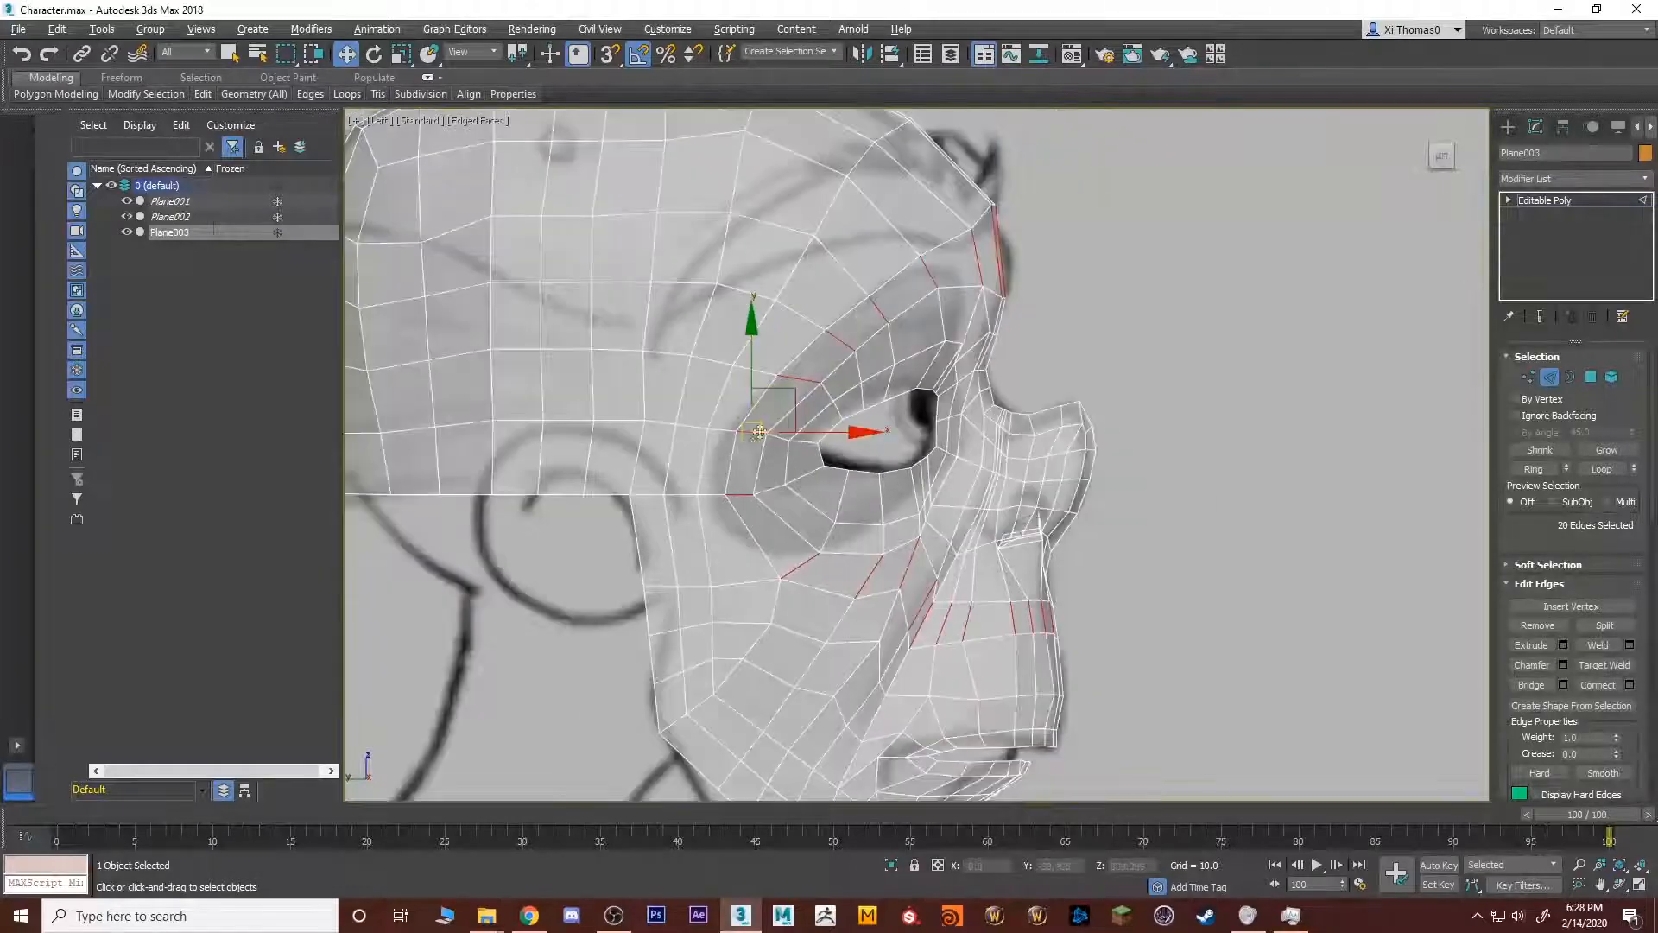
Ring-select the edges radiating around the eye opening and connect them with one segment to add an edge loop along the socket.
scroll(843, 385, "up", 4)
left_click(792, 426)
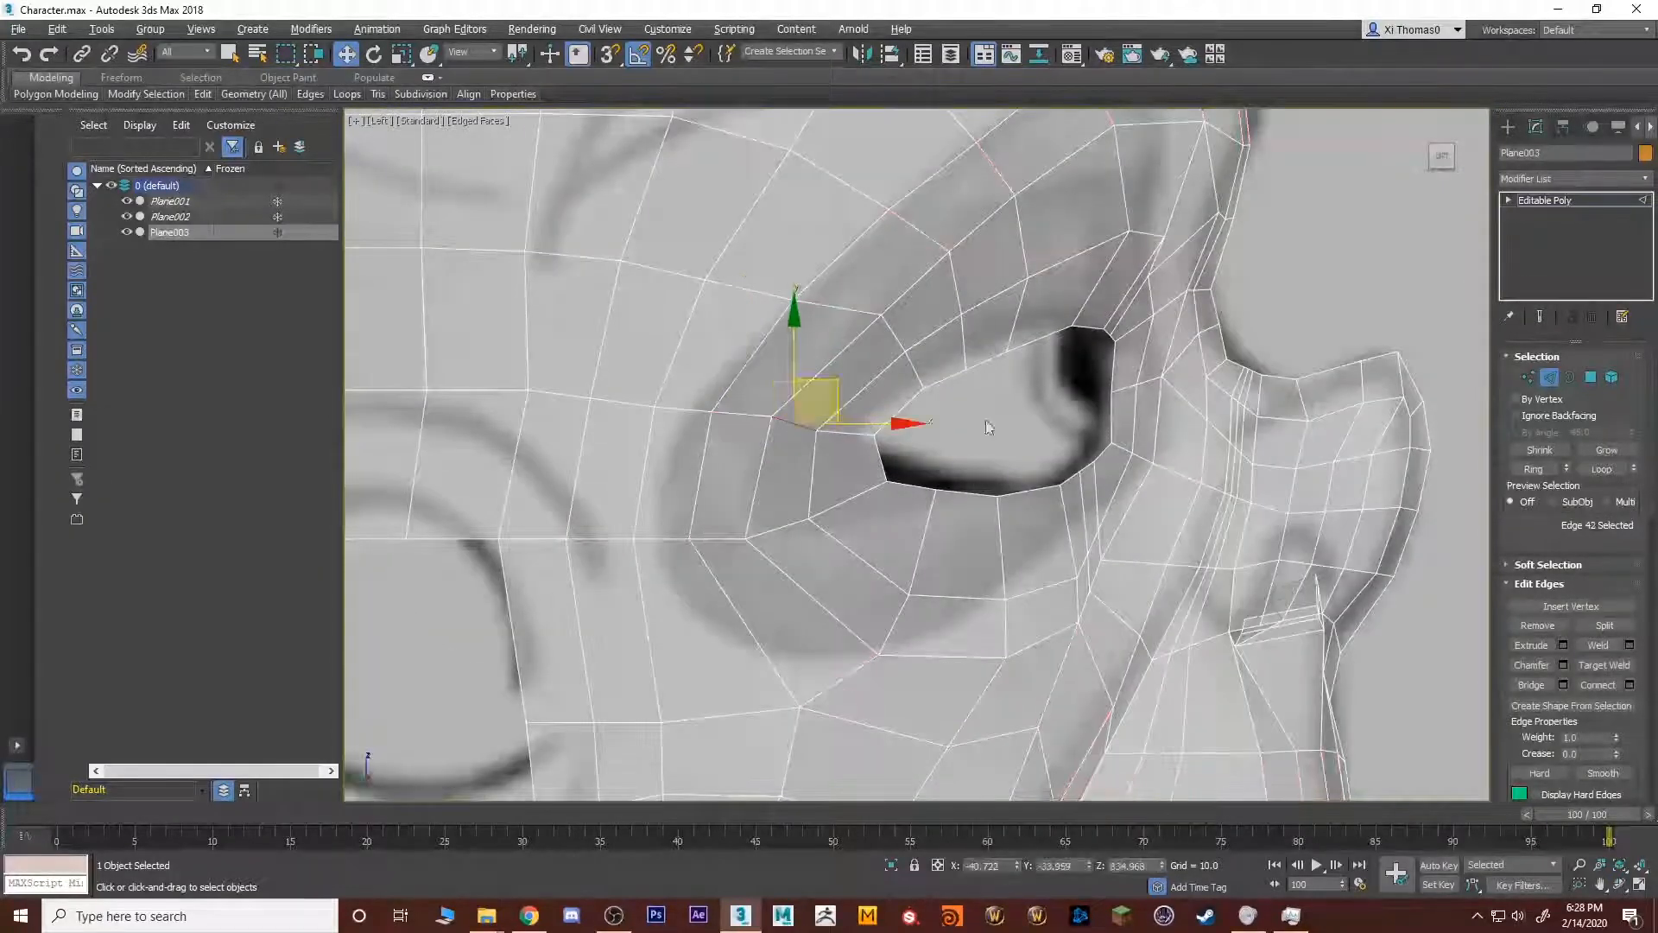
left_click(1533, 469)
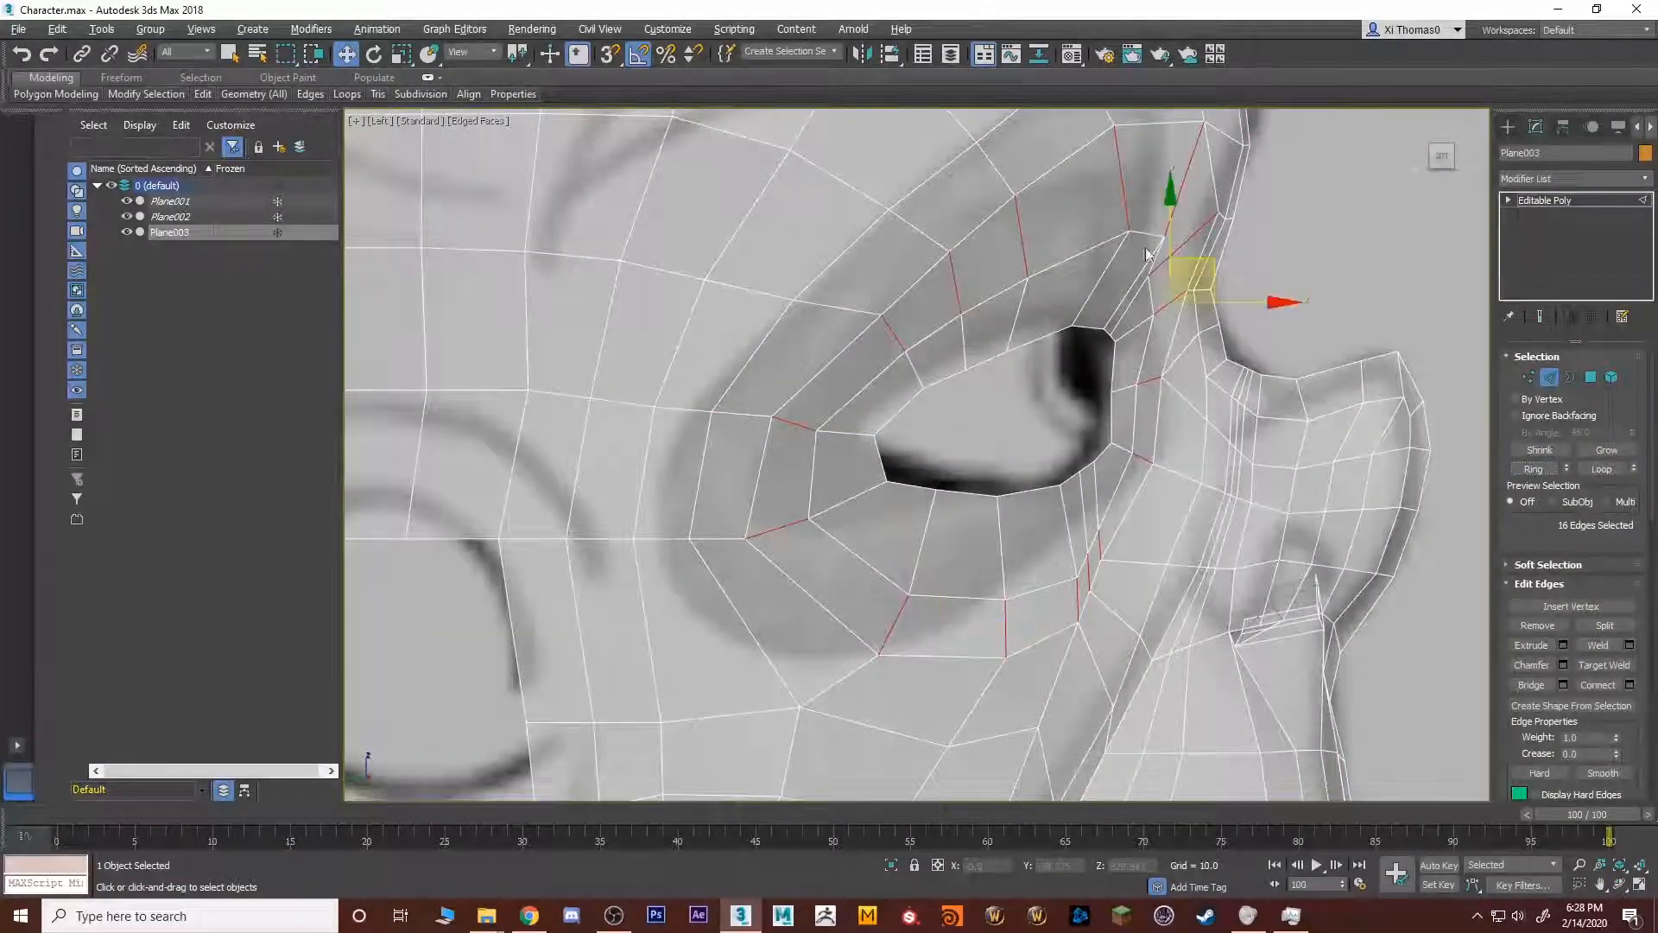
left_click(1630, 685)
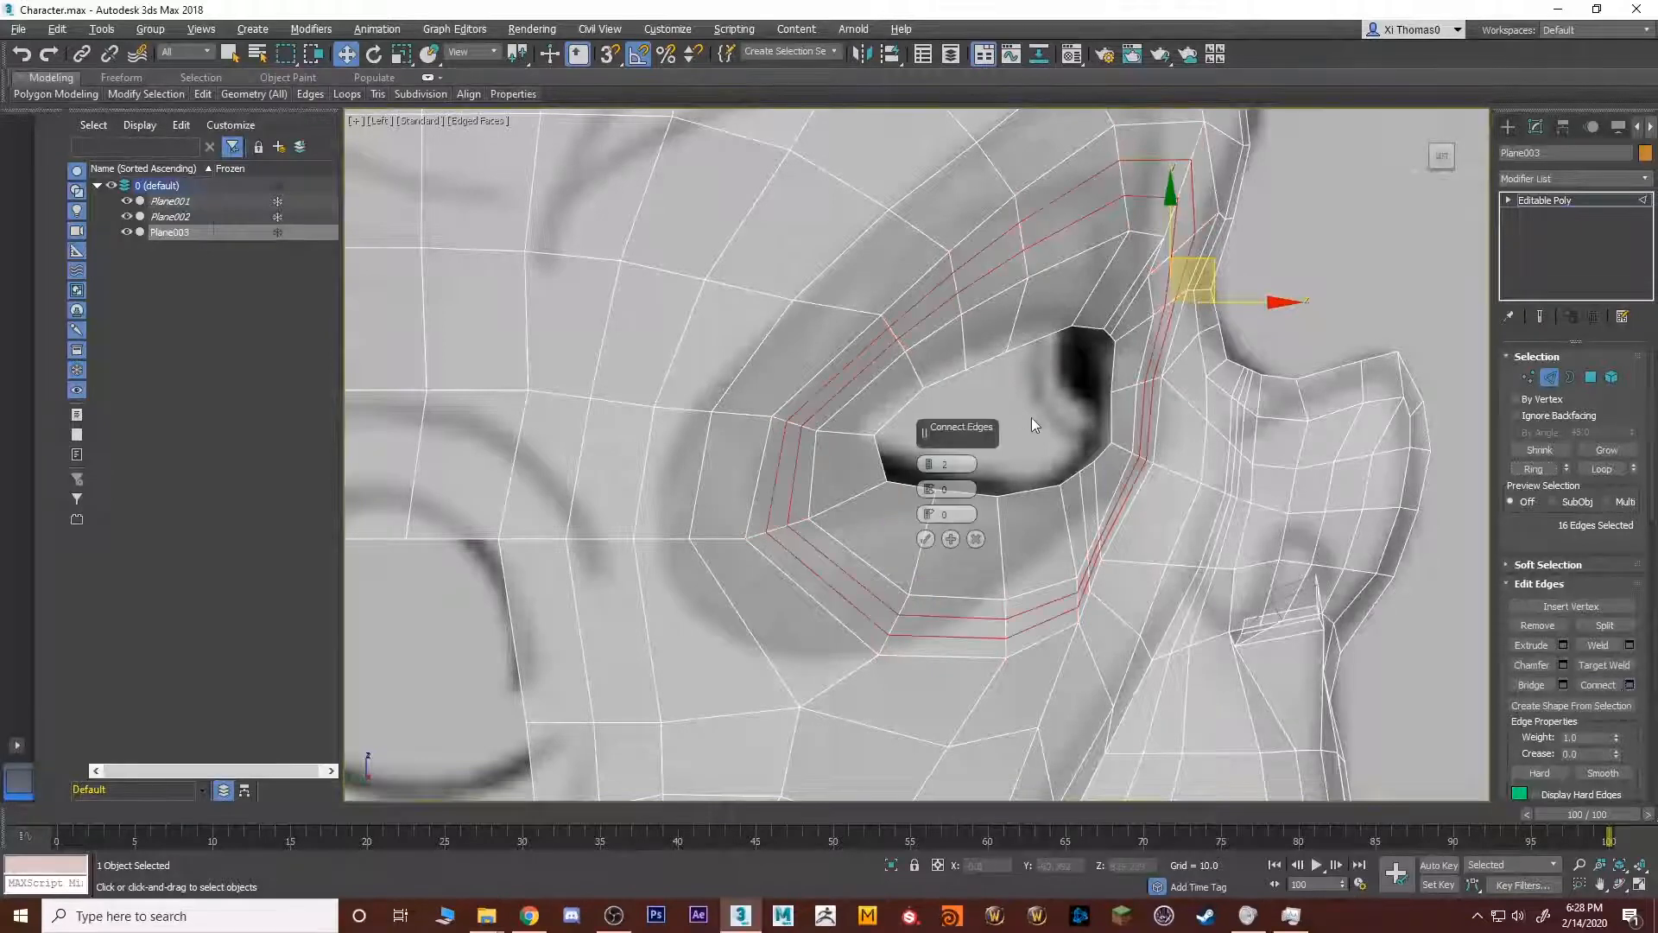
middle_click_drag(992, 376, 953, 401)
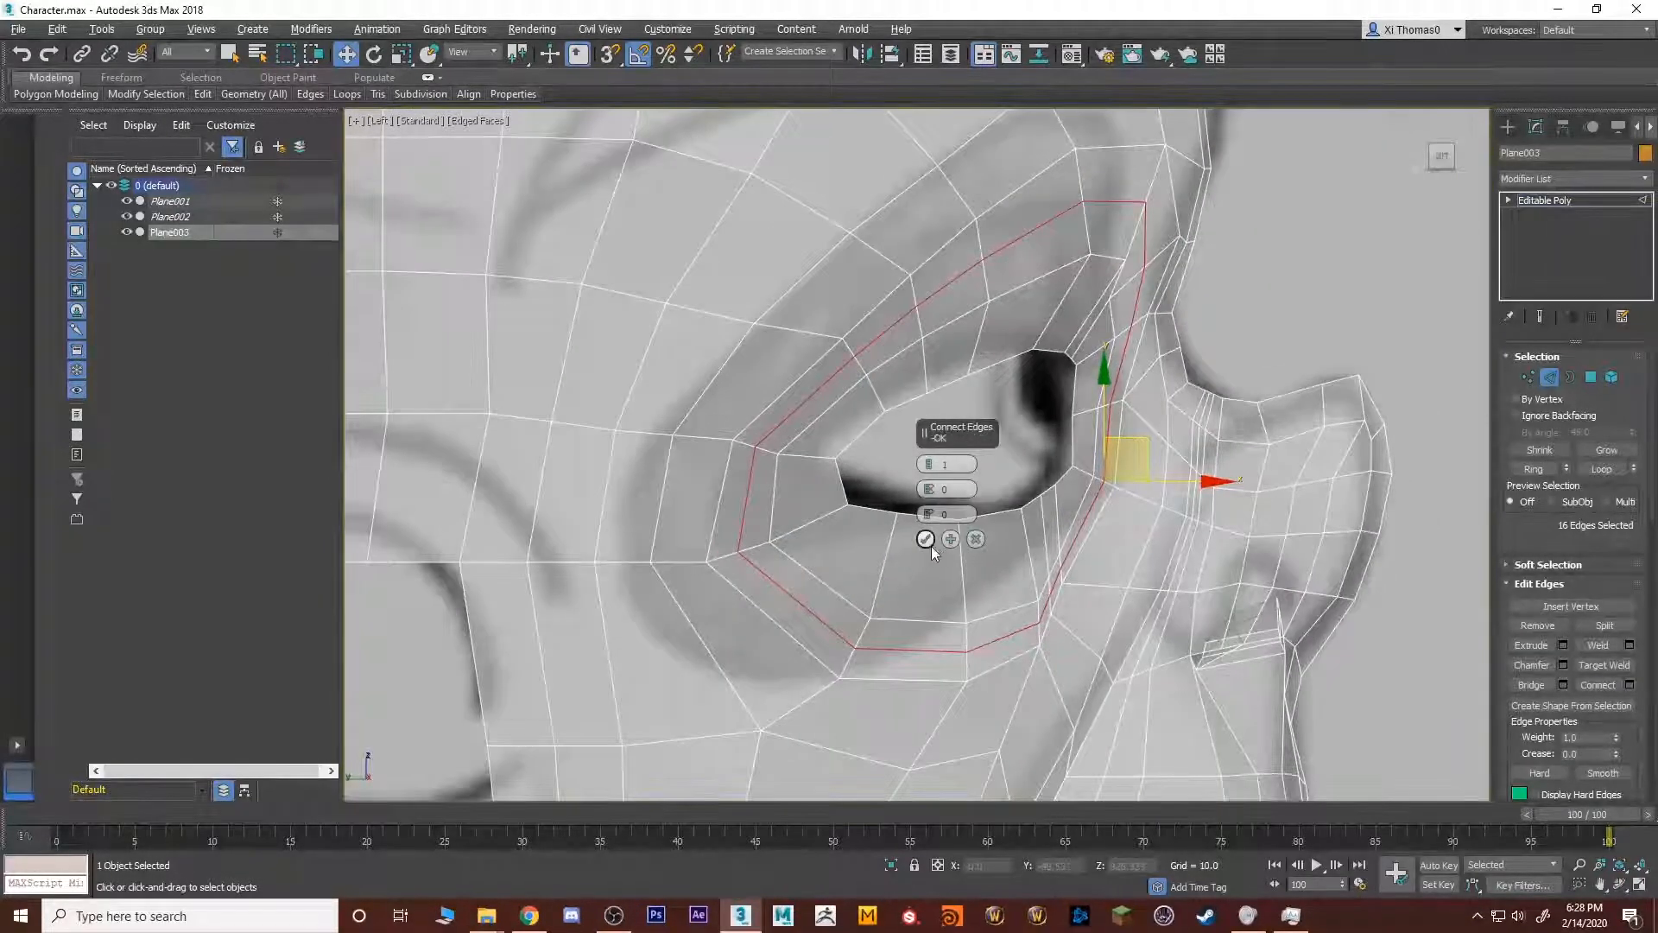
left_click(926, 540)
In the perspective view, chamfer the new eye-socket edge loop by 0.625 with 2 connecting segments.
key("alt+w")
right_click(1086, 525)
key("alt+w")
scroll(755, 434, "up", 10)
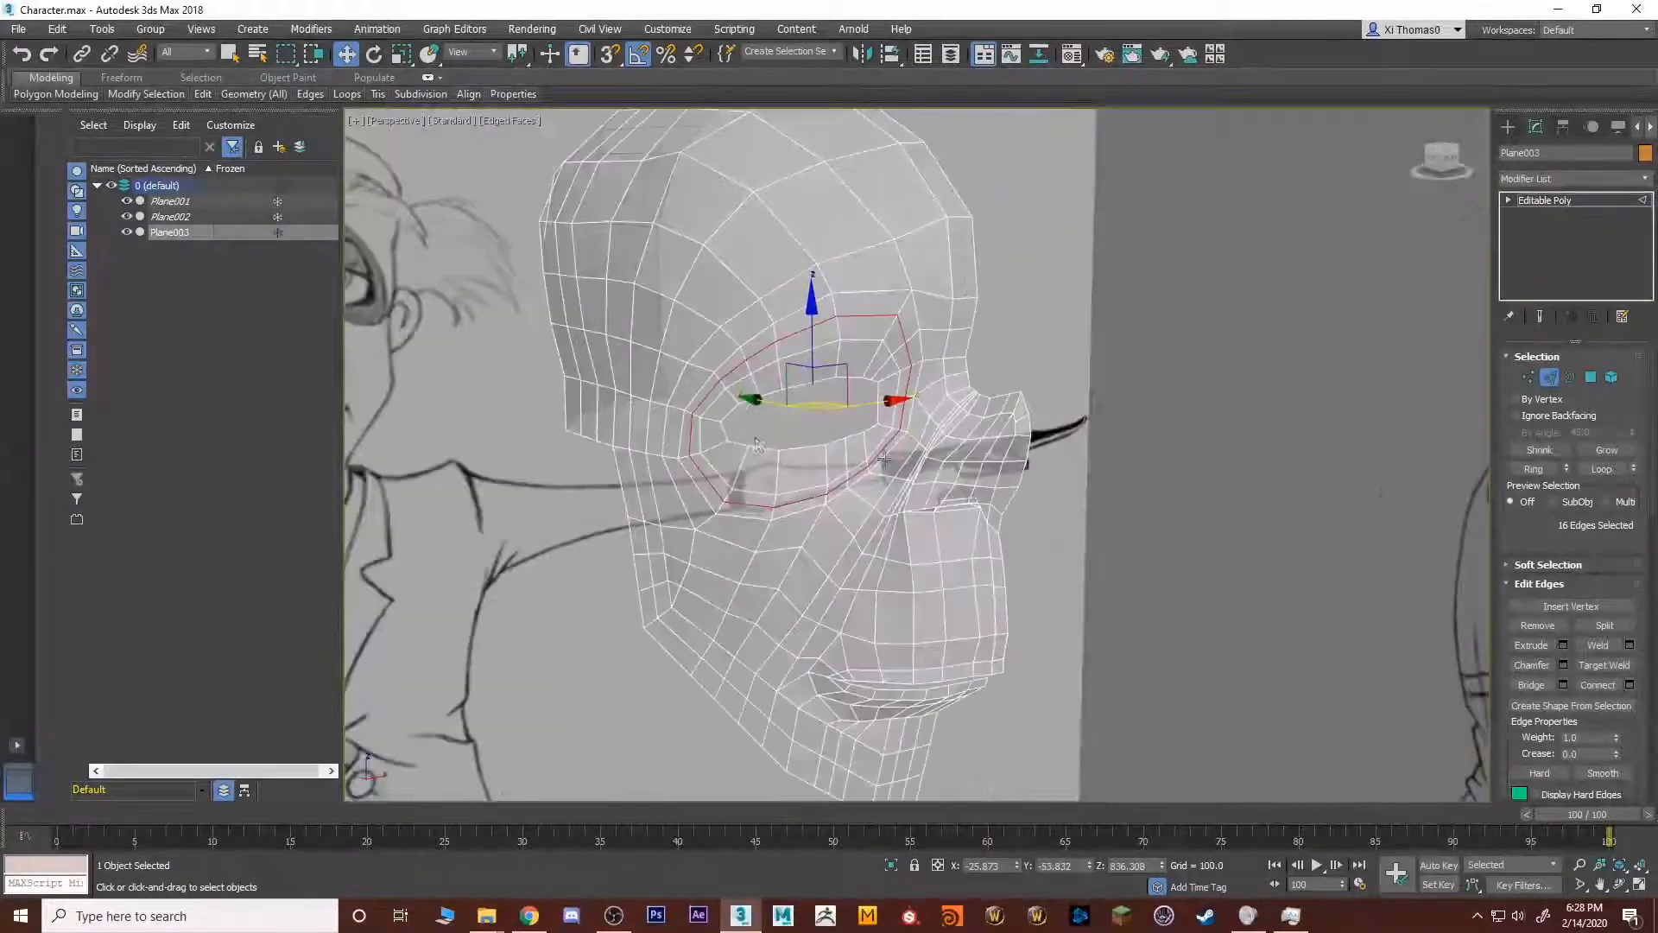
mouse_move(754, 433)
middle_mouse_down("alt")
mouse_move(810, 475)
mouse_move(838, 461)
mouse_move(803, 387)
mouse_move(844, 381)
middle_mouse_up("alt")
key("1")
key("2")
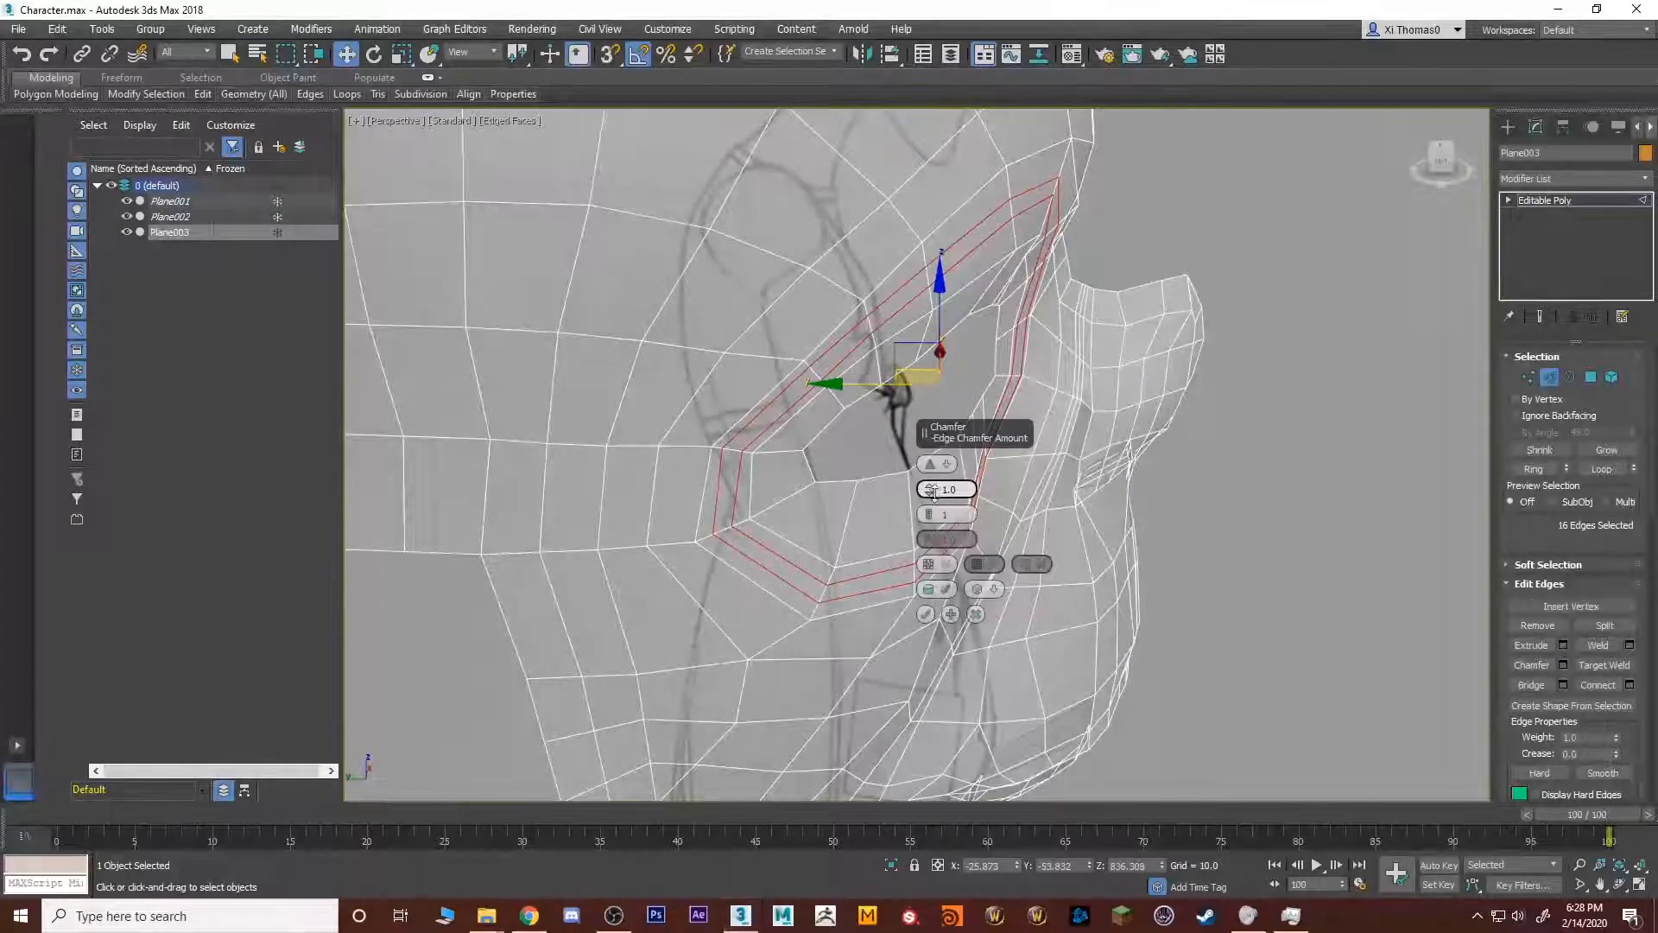
left_click_drag(933, 490, 934, 501)
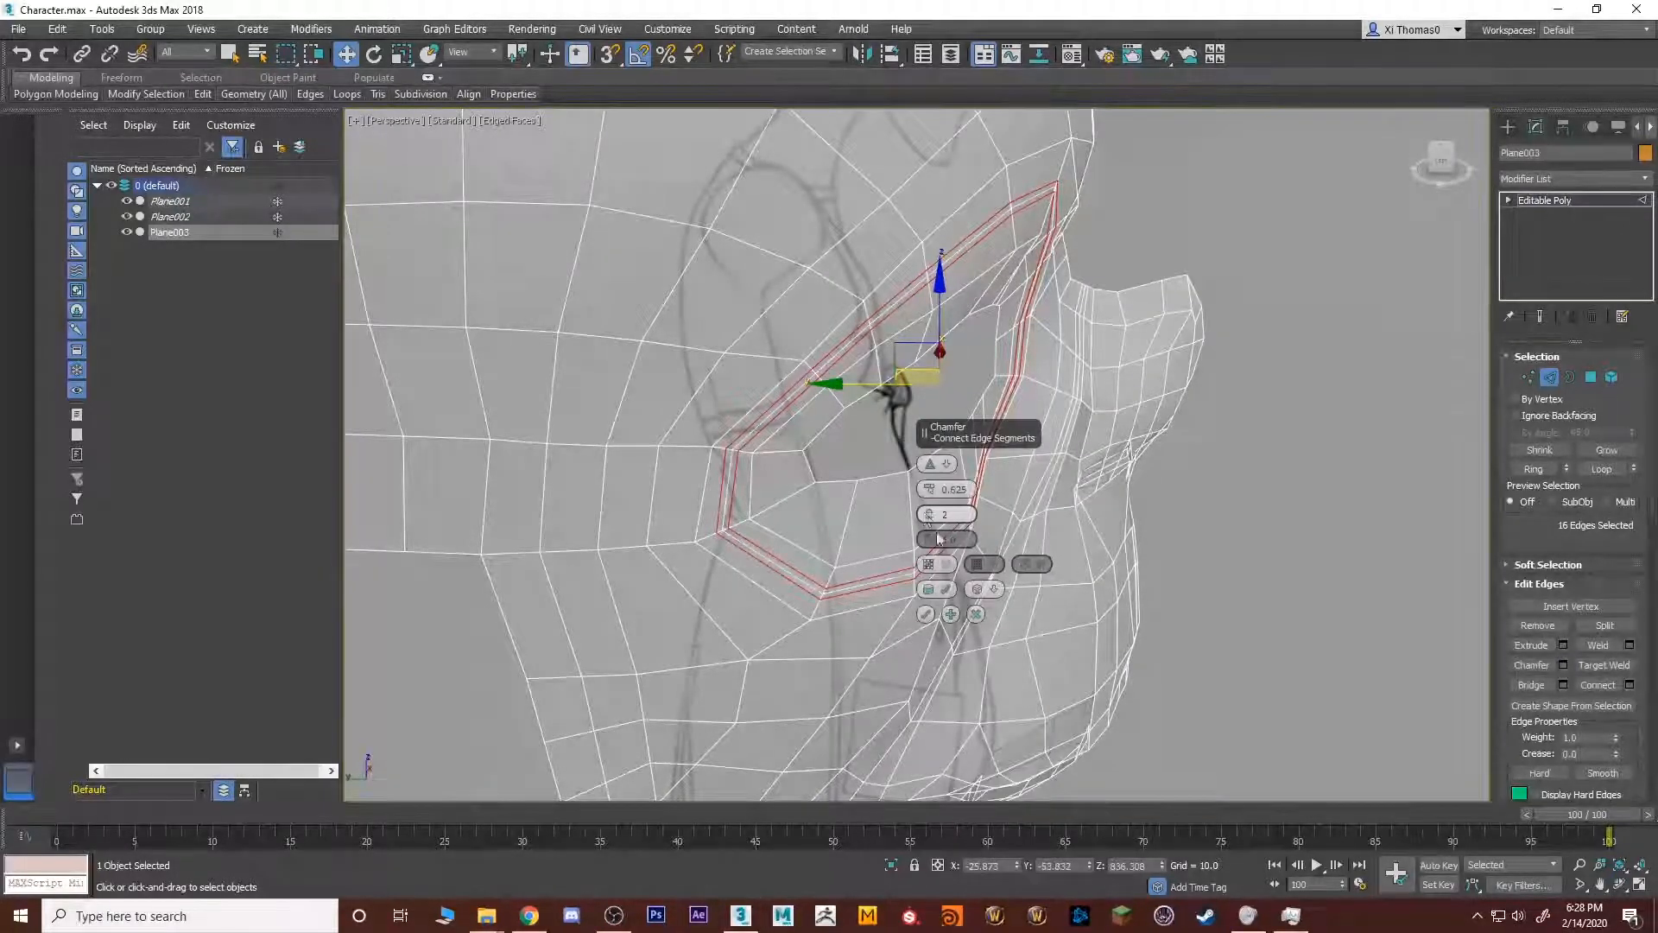
left_click(925, 614)
Push the middle vertex of the chamfered loop above the outer eye corner horizontally inward into the head.
middle_click_drag(862, 504, 803, 397, "alt")
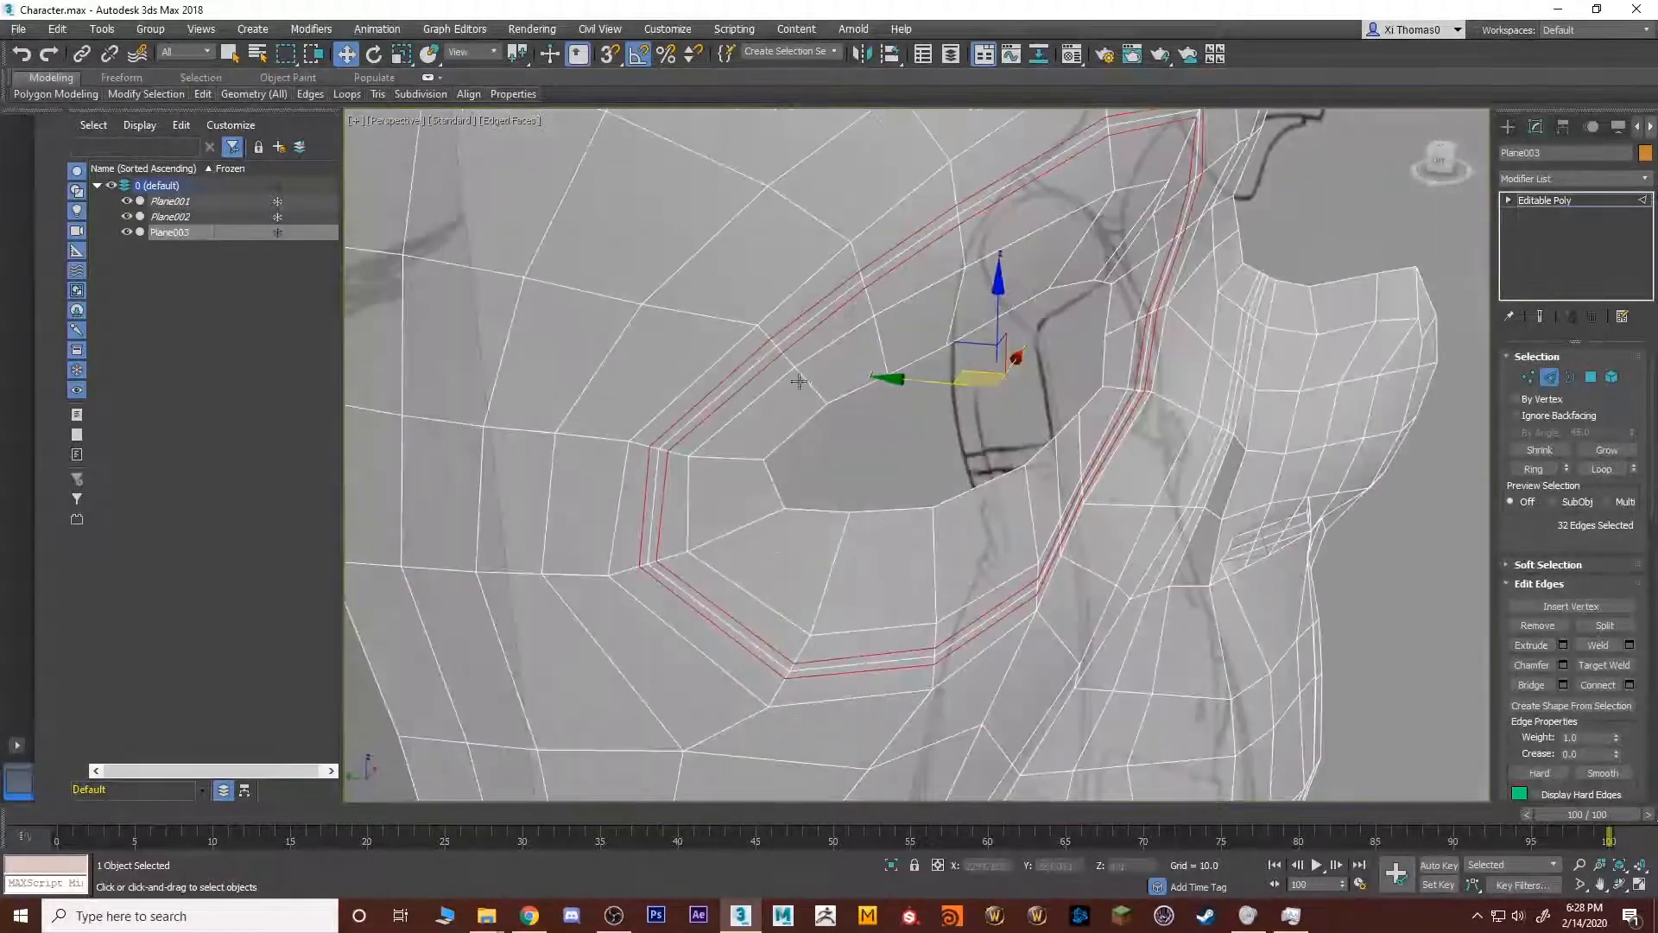
key("1")
left_click(760, 342)
mouse_move(760, 342)
middle_mouse_down("alt")
mouse_move(818, 443)
mouse_move(844, 437)
mouse_move(796, 415)
mouse_move(769, 339)
middle_mouse_up("alt")
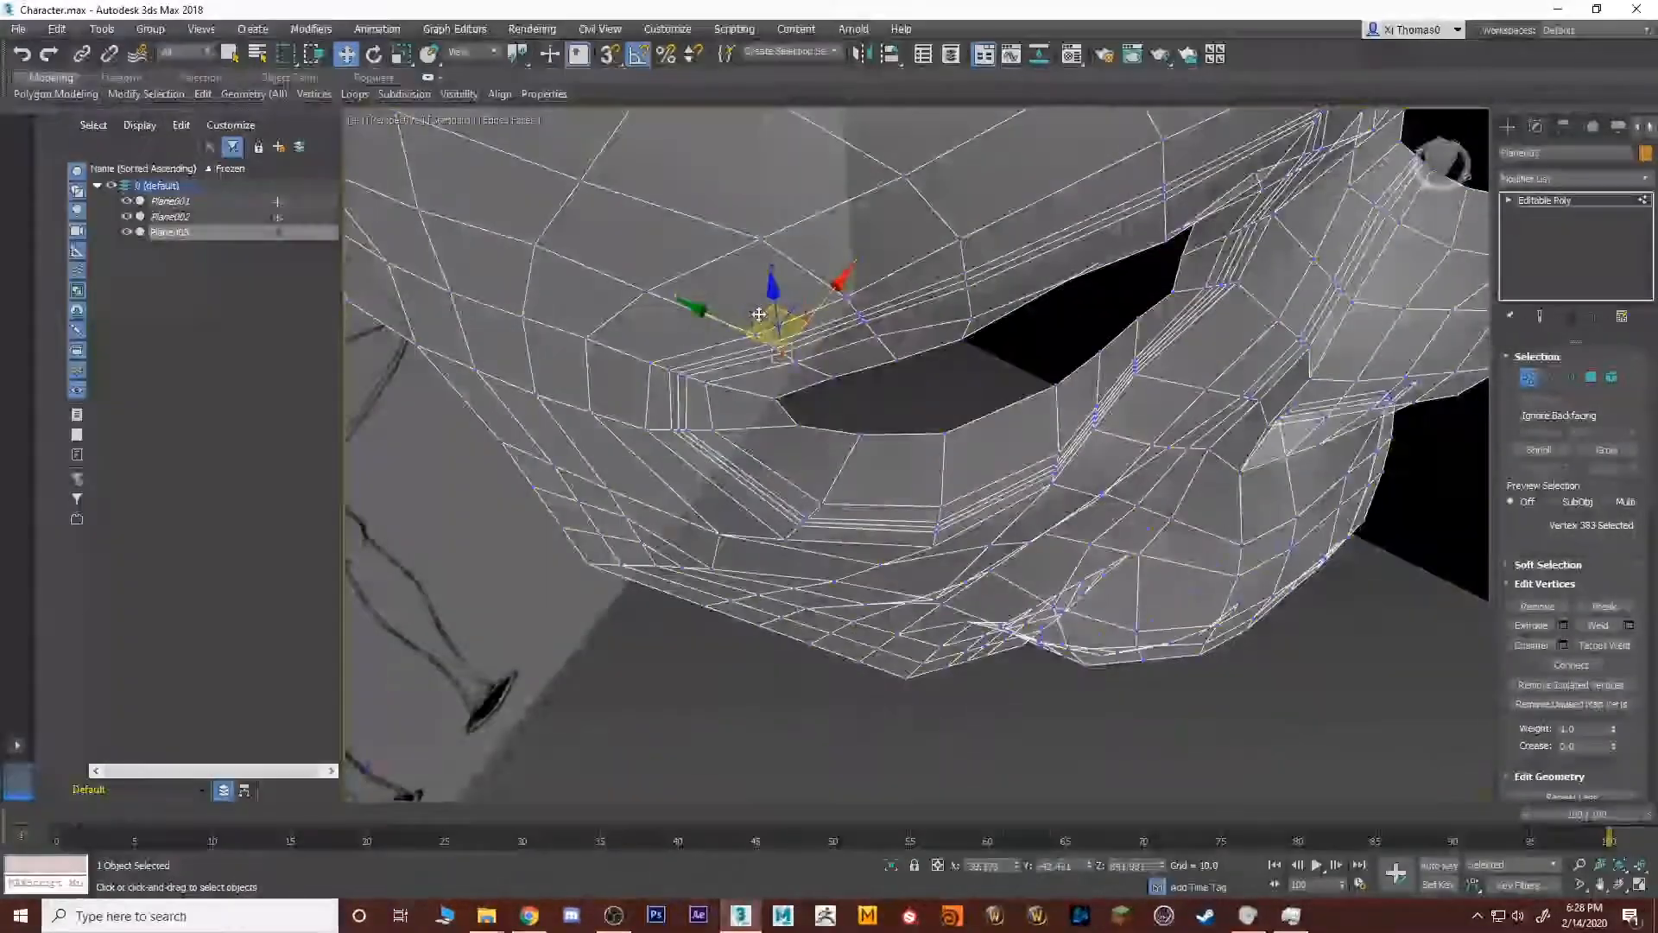
scroll(771, 350, "up", 2)
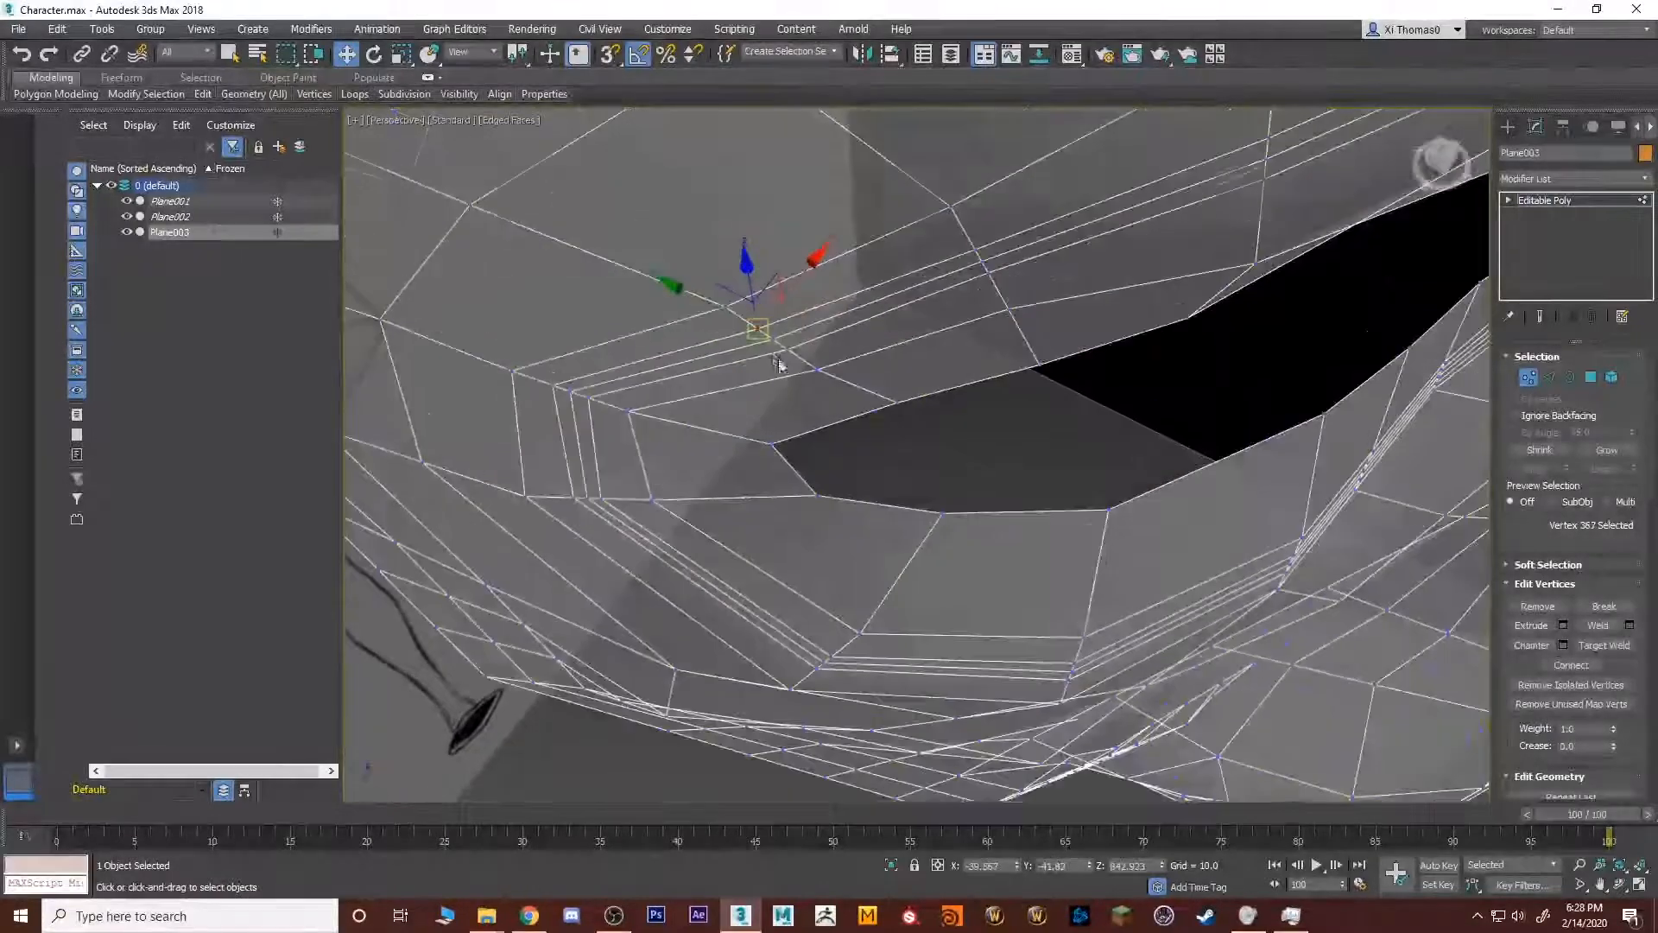
left_click(775, 337)
middle_click_drag(775, 337, 775, 326, "alt")
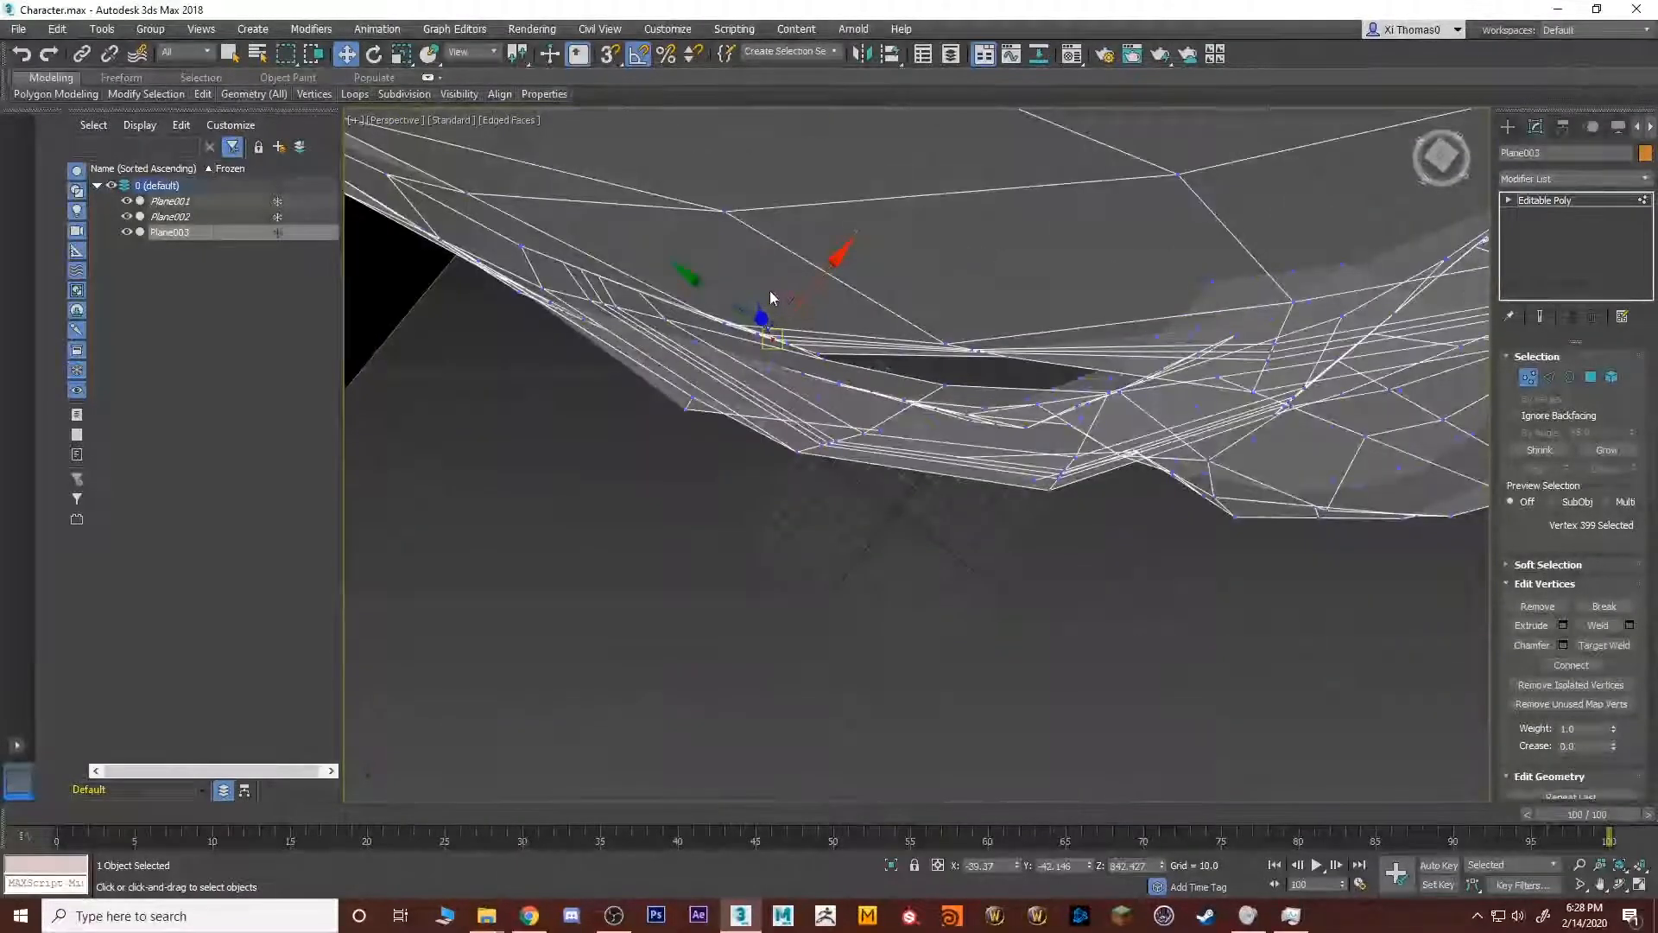
left_click_drag(771, 298, 773, 283)
Push the next two middle loop vertices along the upper socket crease inward toward the nose side.
middle_click_drag(814, 303, 948, 279, "alt")
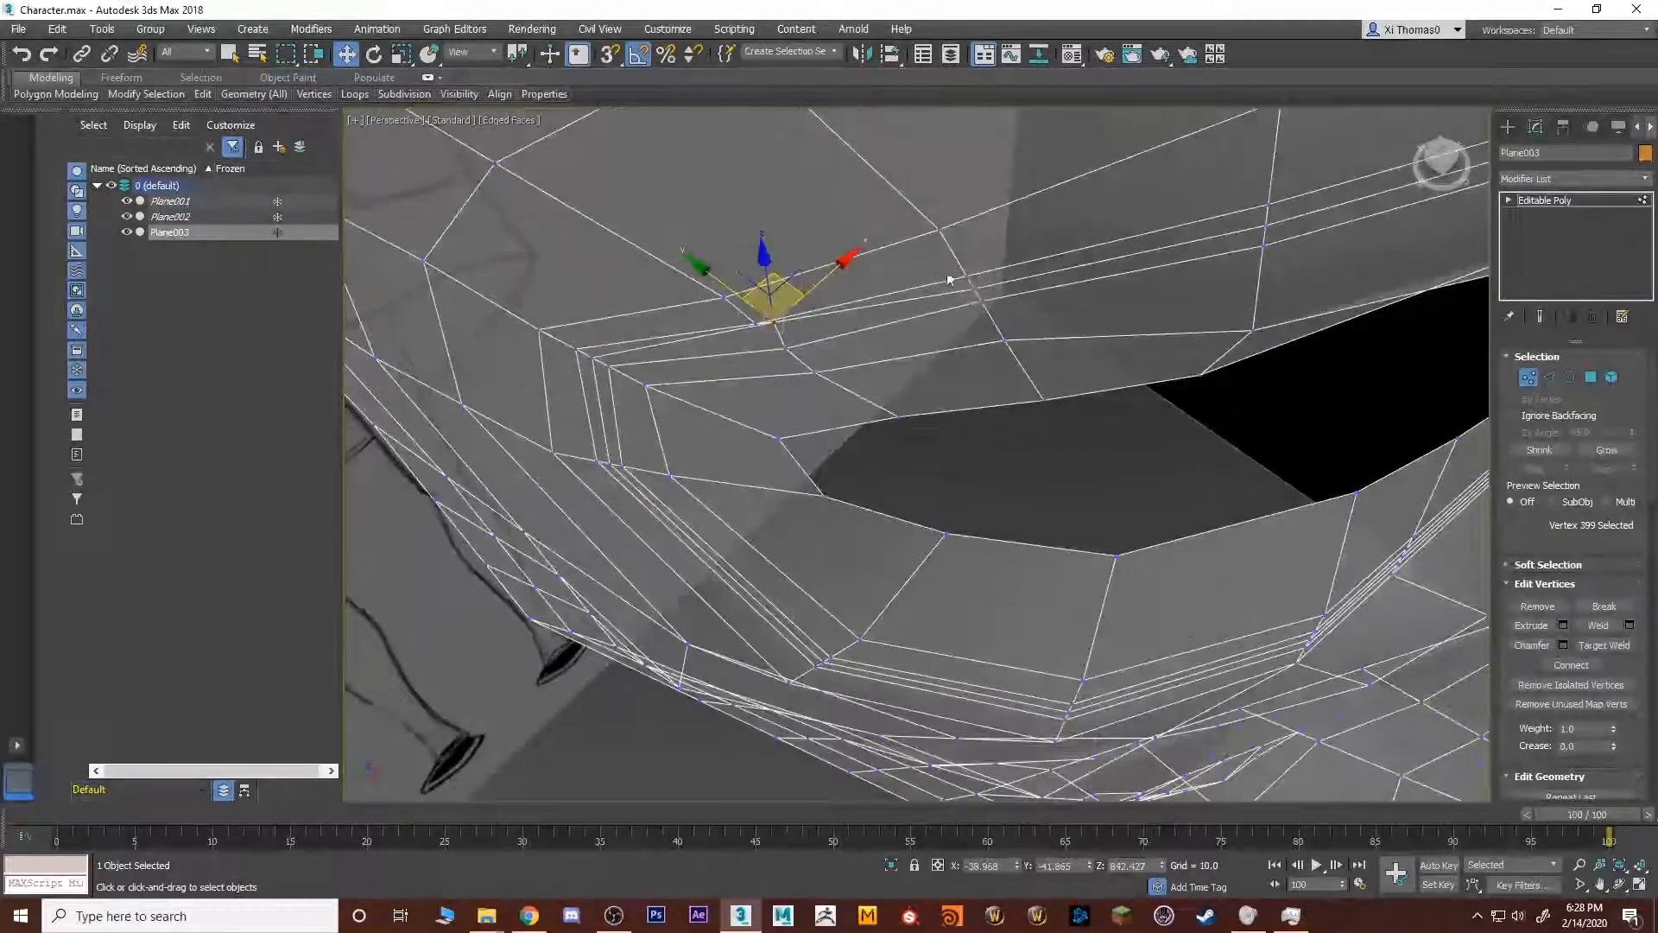
left_click(973, 287)
left_click_drag(964, 244, 978, 229)
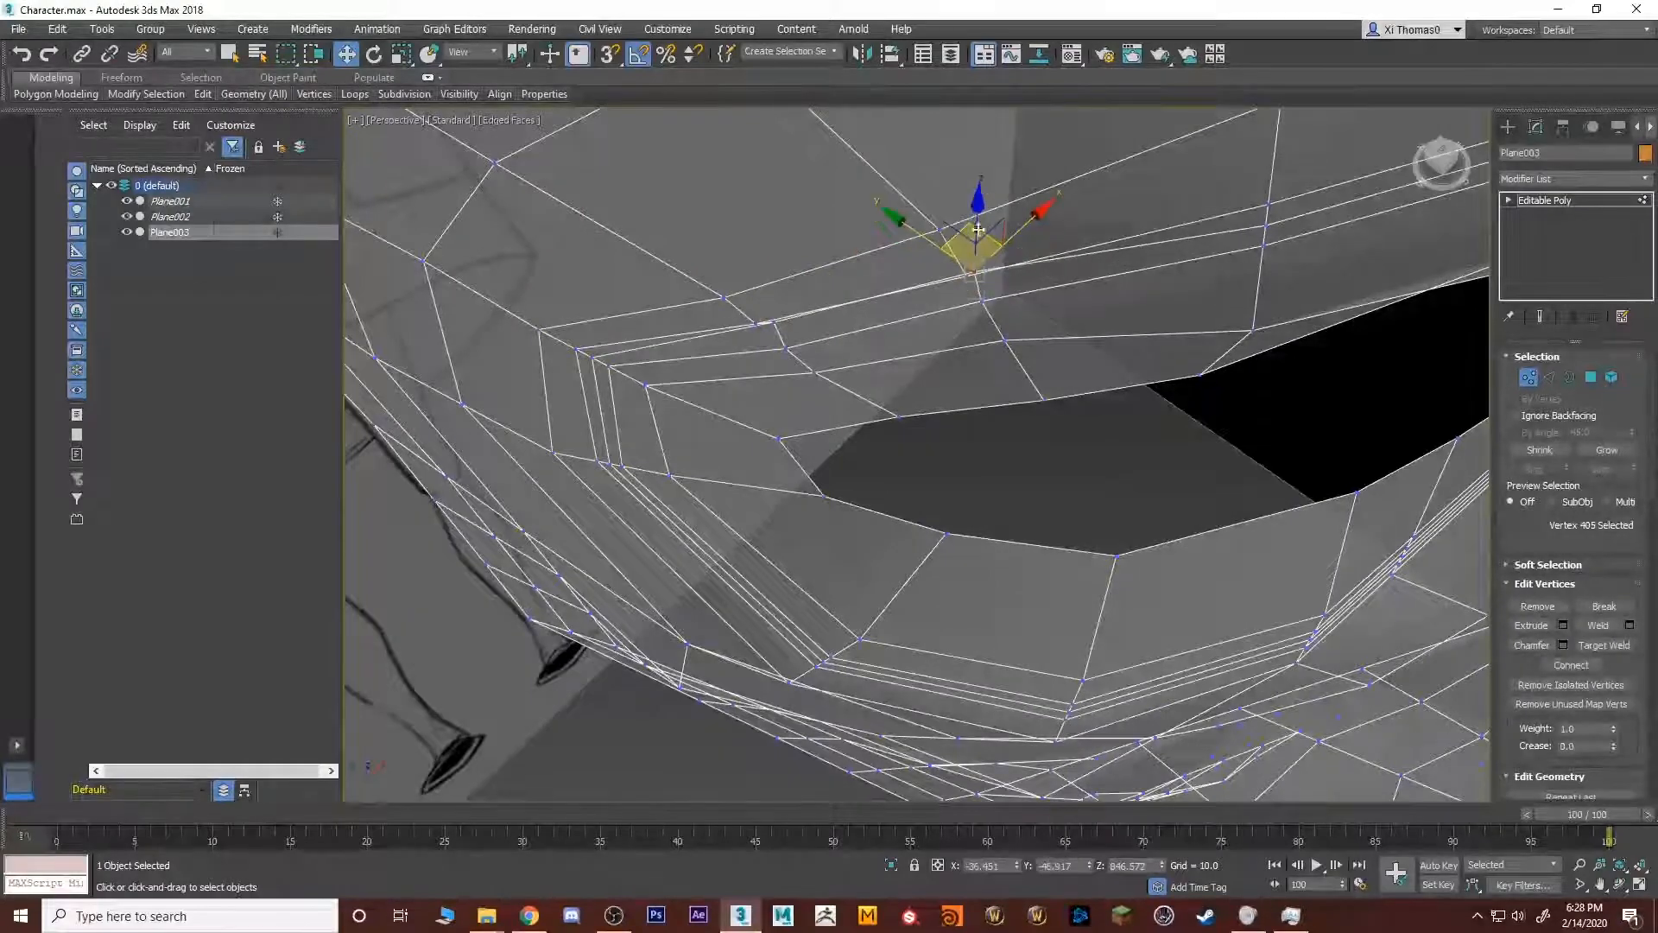
middle_click_drag(1266, 223, 1311, 259, "alt")
left_click(1123, 304)
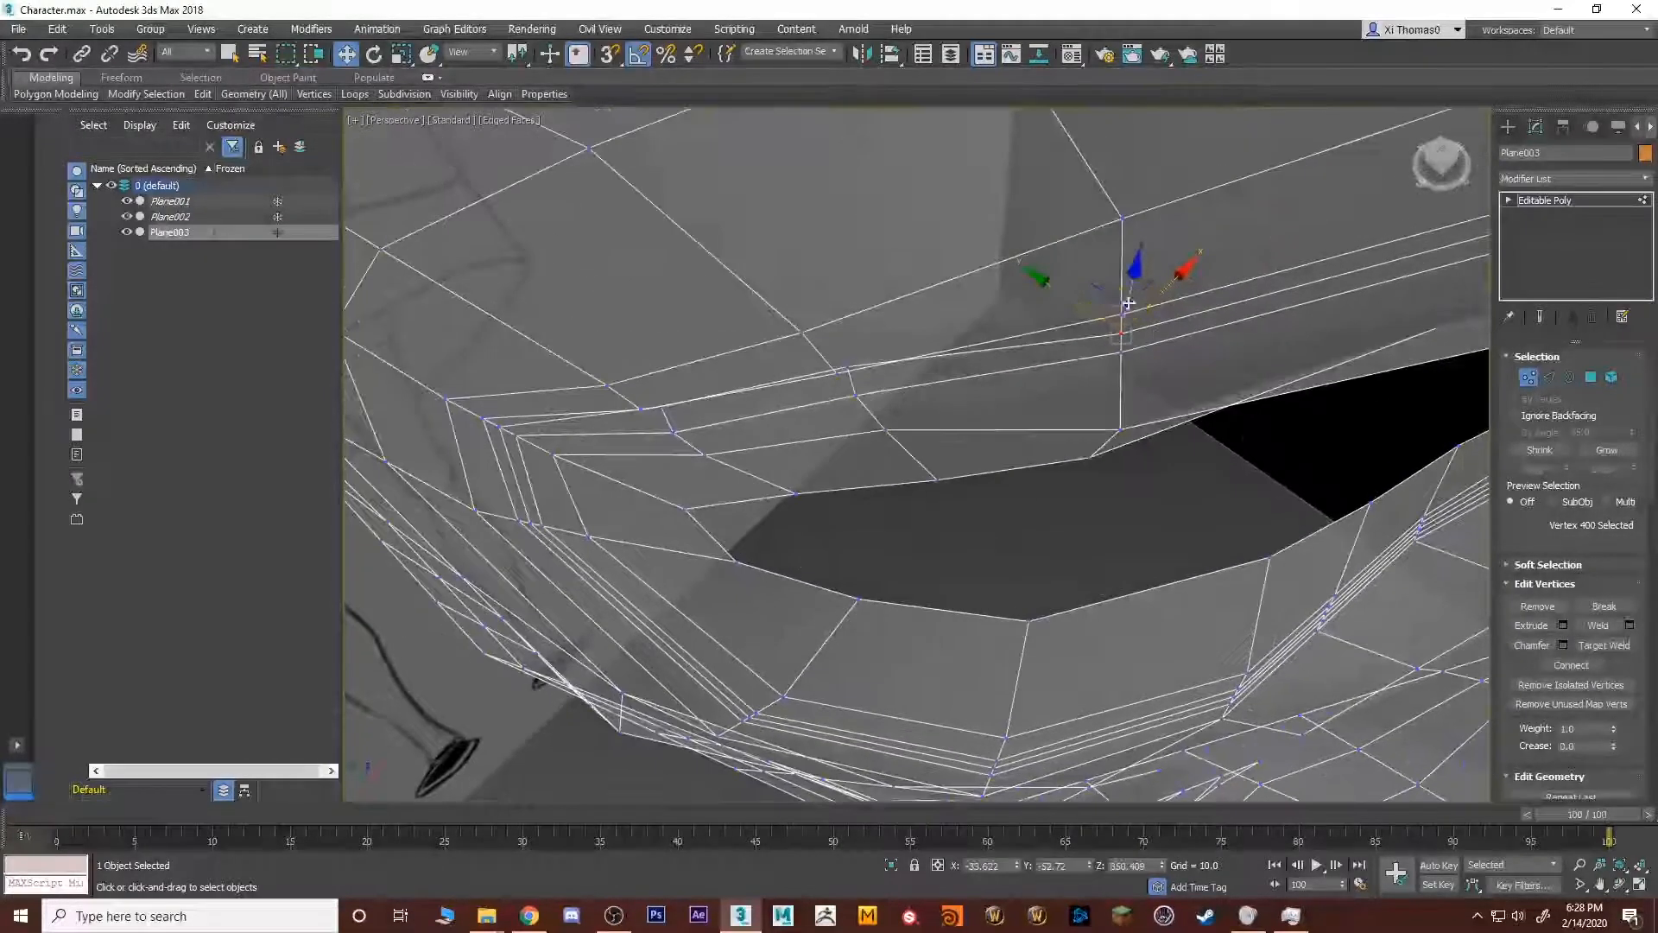
left_click_drag(1114, 285, 1117, 281)
middle_click_drag(1117, 281, 1039, 320, "alt")
left_click_drag(1118, 285, 1125, 264)
Pull the upper eyelid vertices above the middle of the eye opening forward and outward to bulge the lid below the crease.
middle_click_drag(1125, 264, 933, 466, "alt")
left_click(1053, 381)
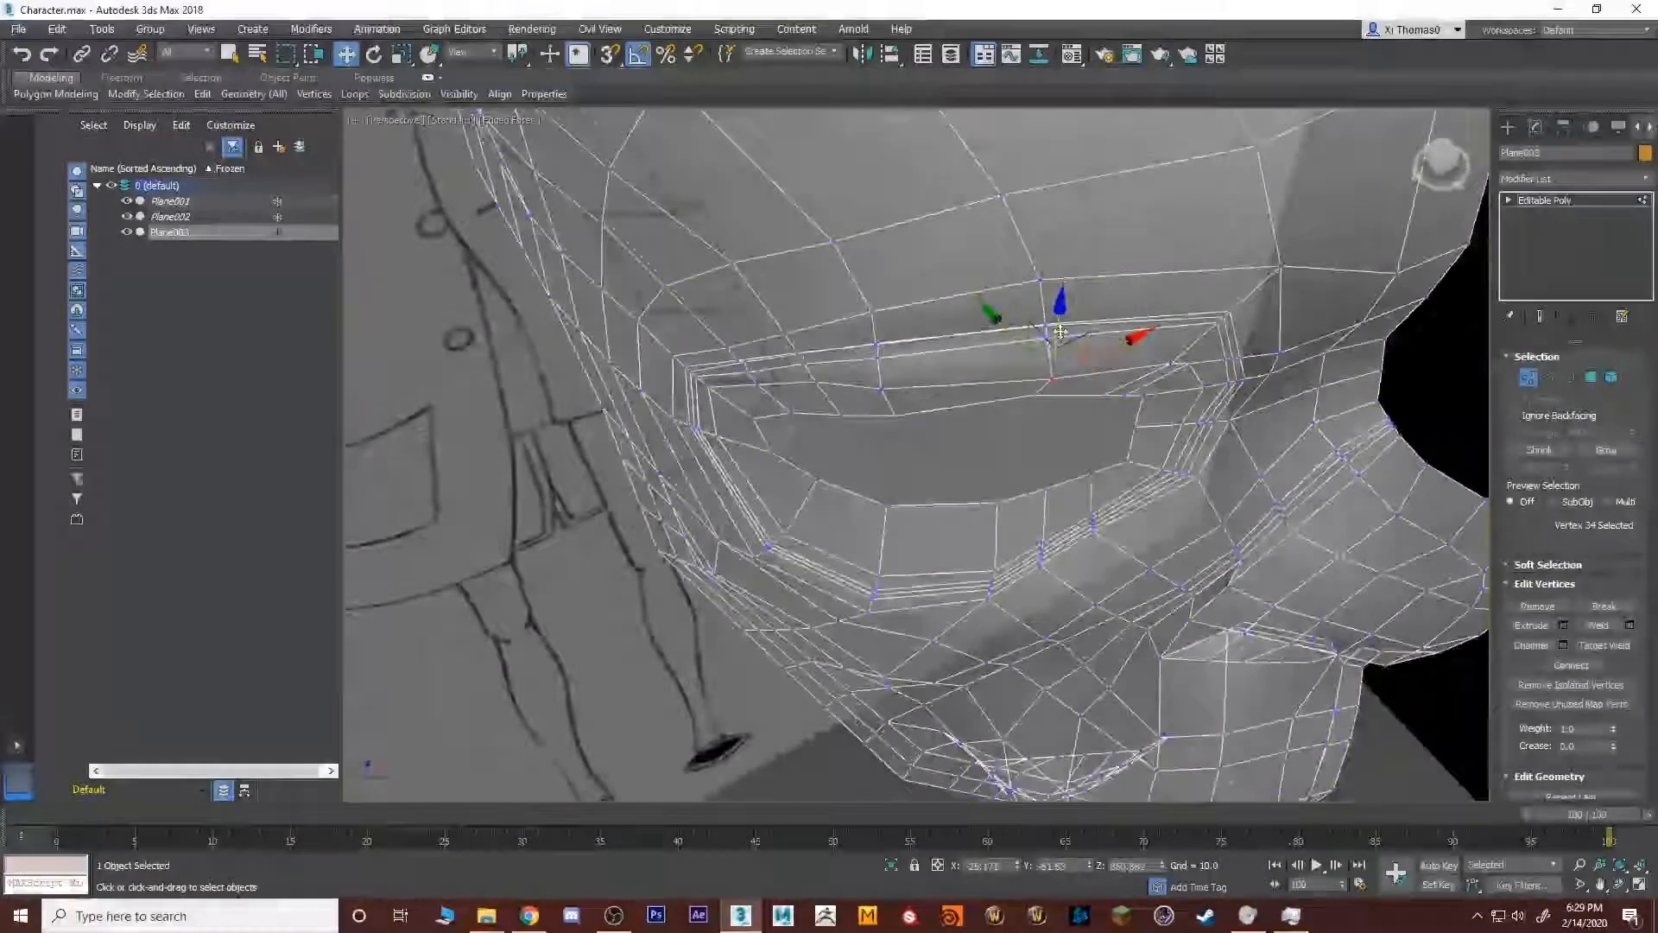
left_click(1037, 395, "ctrl")
middle_click_drag(1038, 397, 1071, 413, "alt")
left_click_drag(1059, 349, 1052, 375)
left_click(888, 370)
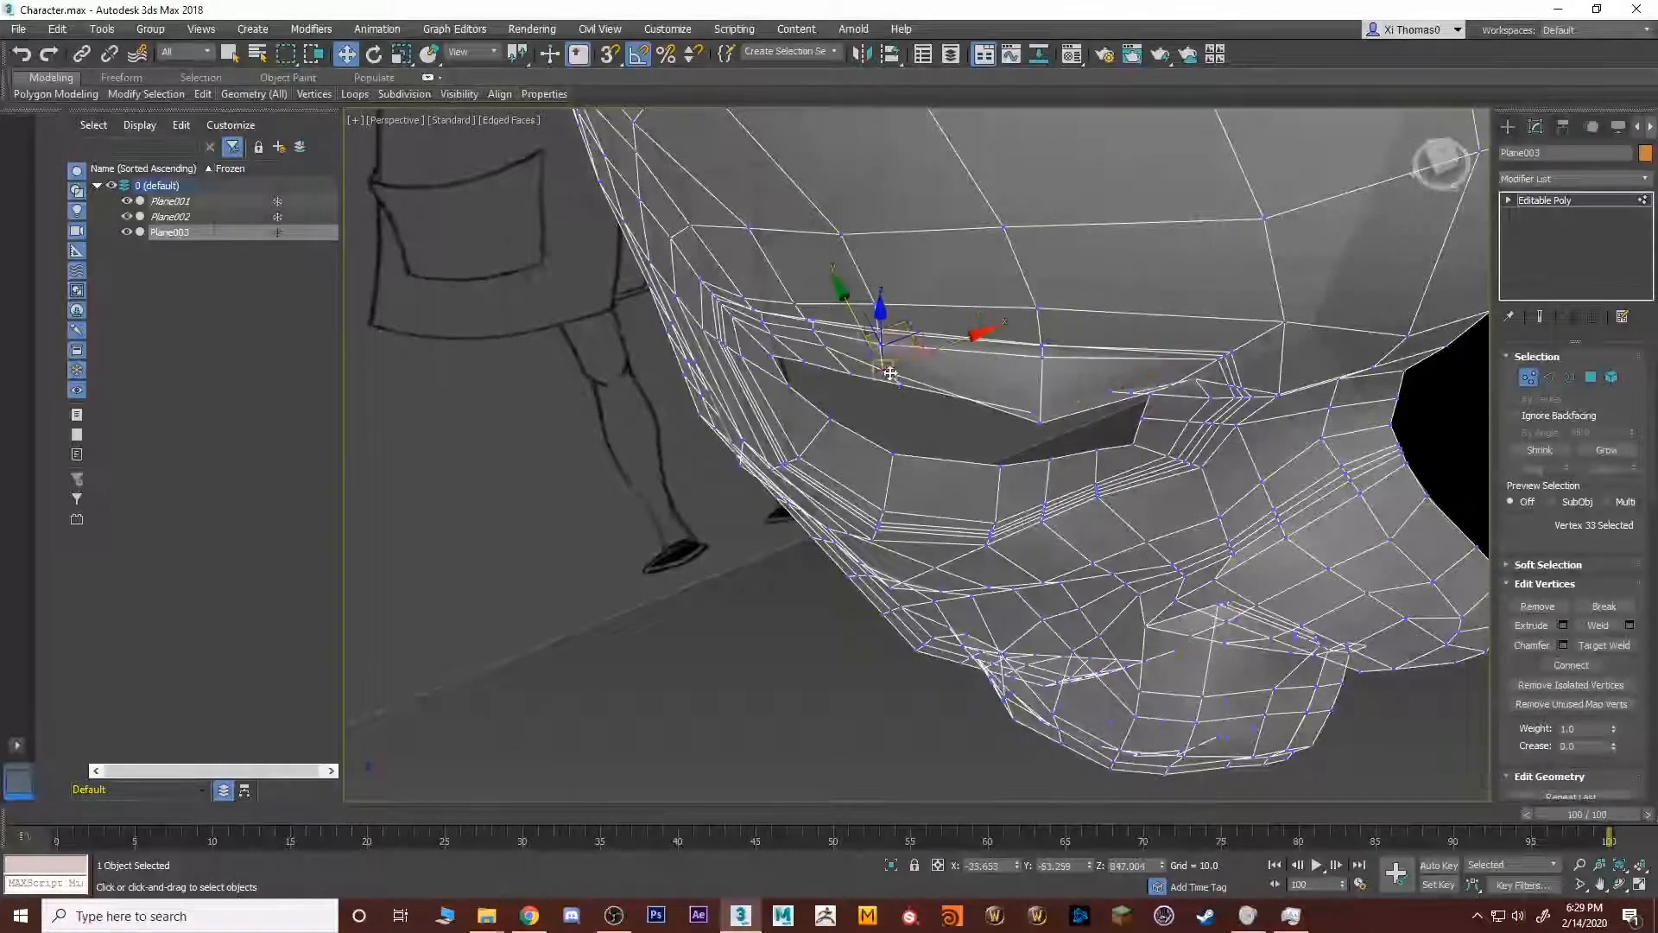
left_click_drag(922, 339, 910, 380)
middle_click_drag(911, 380, 903, 353, "alt")
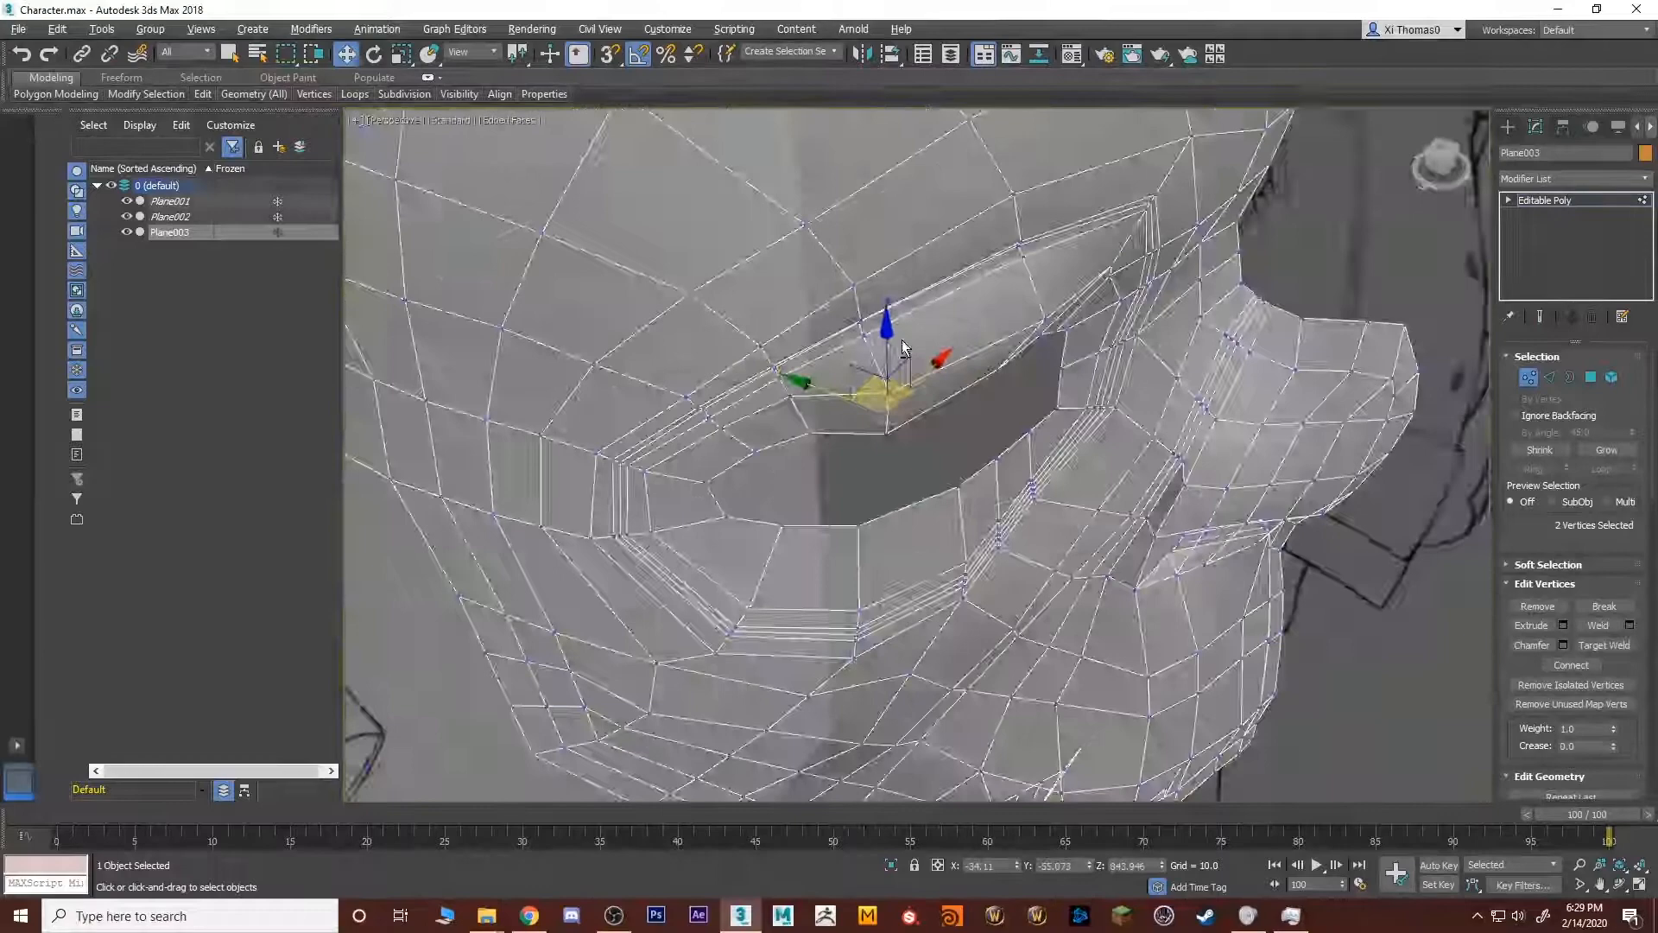
Move the pair of upper eyelid vertices nearer the outer eye corner slightly outward to round the lid.
left_click(792, 398)
left_click(812, 432, "ctrl")
middle_click_drag(814, 433, 848, 467, "alt")
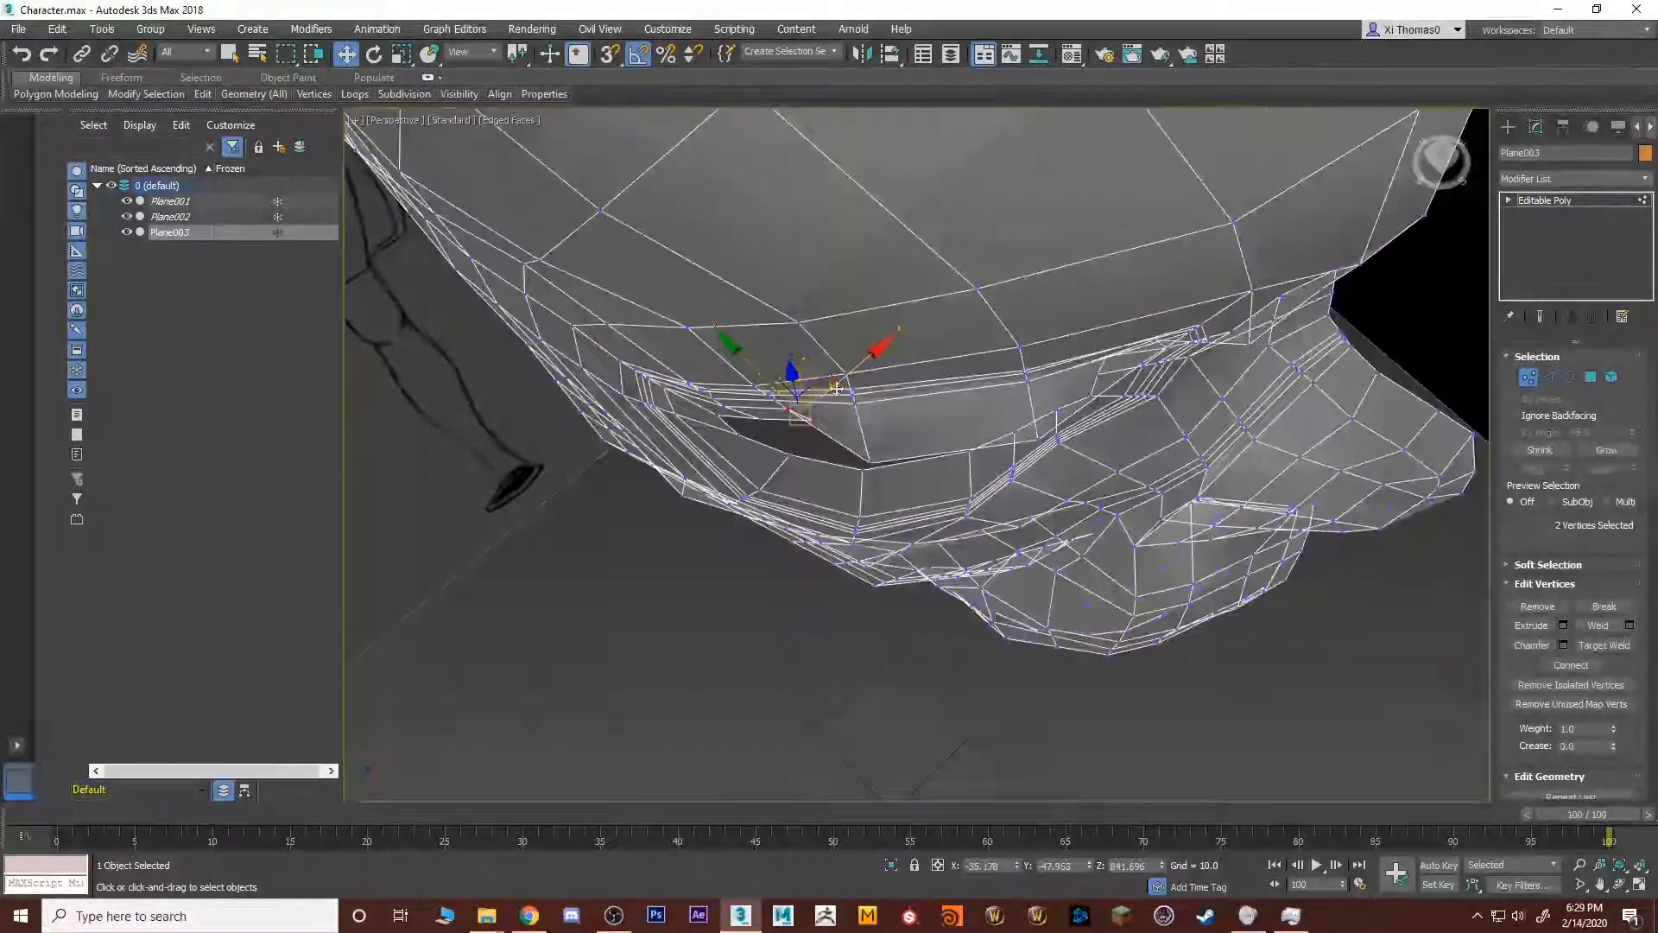
left_click_drag(804, 407, 805, 409)
mouse_move(804, 409)
middle_mouse_down("alt")
mouse_move(821, 274)
mouse_move(760, 303)
mouse_move(857, 335)
mouse_move(799, 381)
middle_mouse_up("alt")
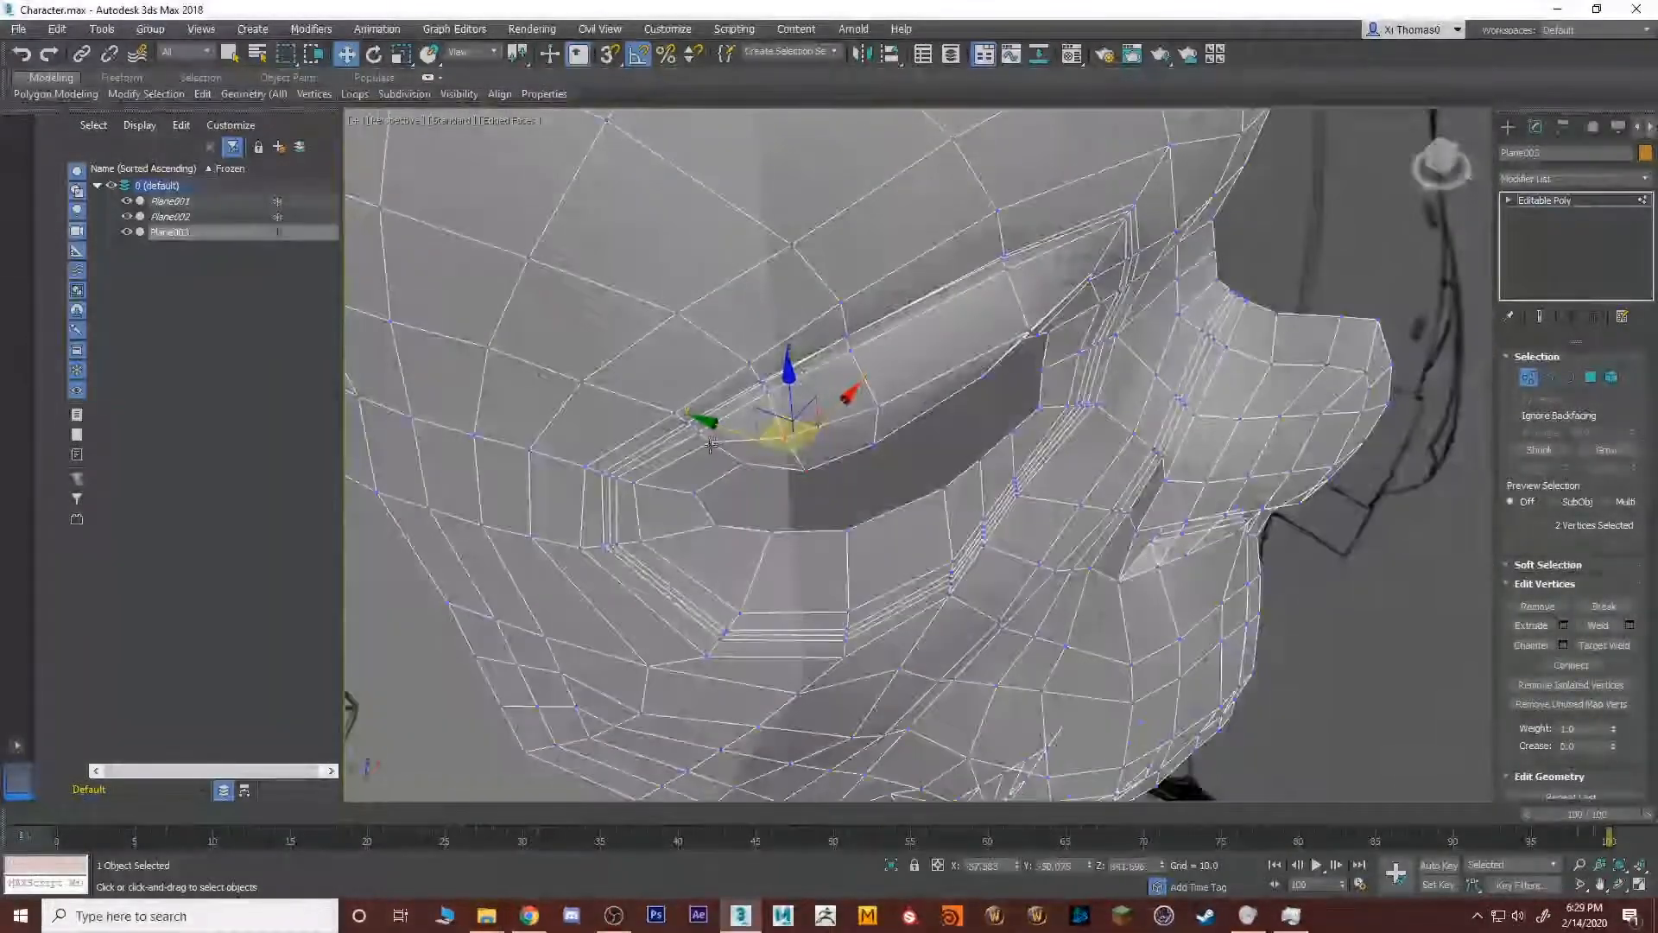
Pull two upper rim vertices of the eye opening forward and outward, one after the other, to follow the bulging lid.
left_click(710, 442)
left_click(742, 462, "ctrl")
middle_click_drag(742, 462, 966, 418, "alt")
left_click(997, 453)
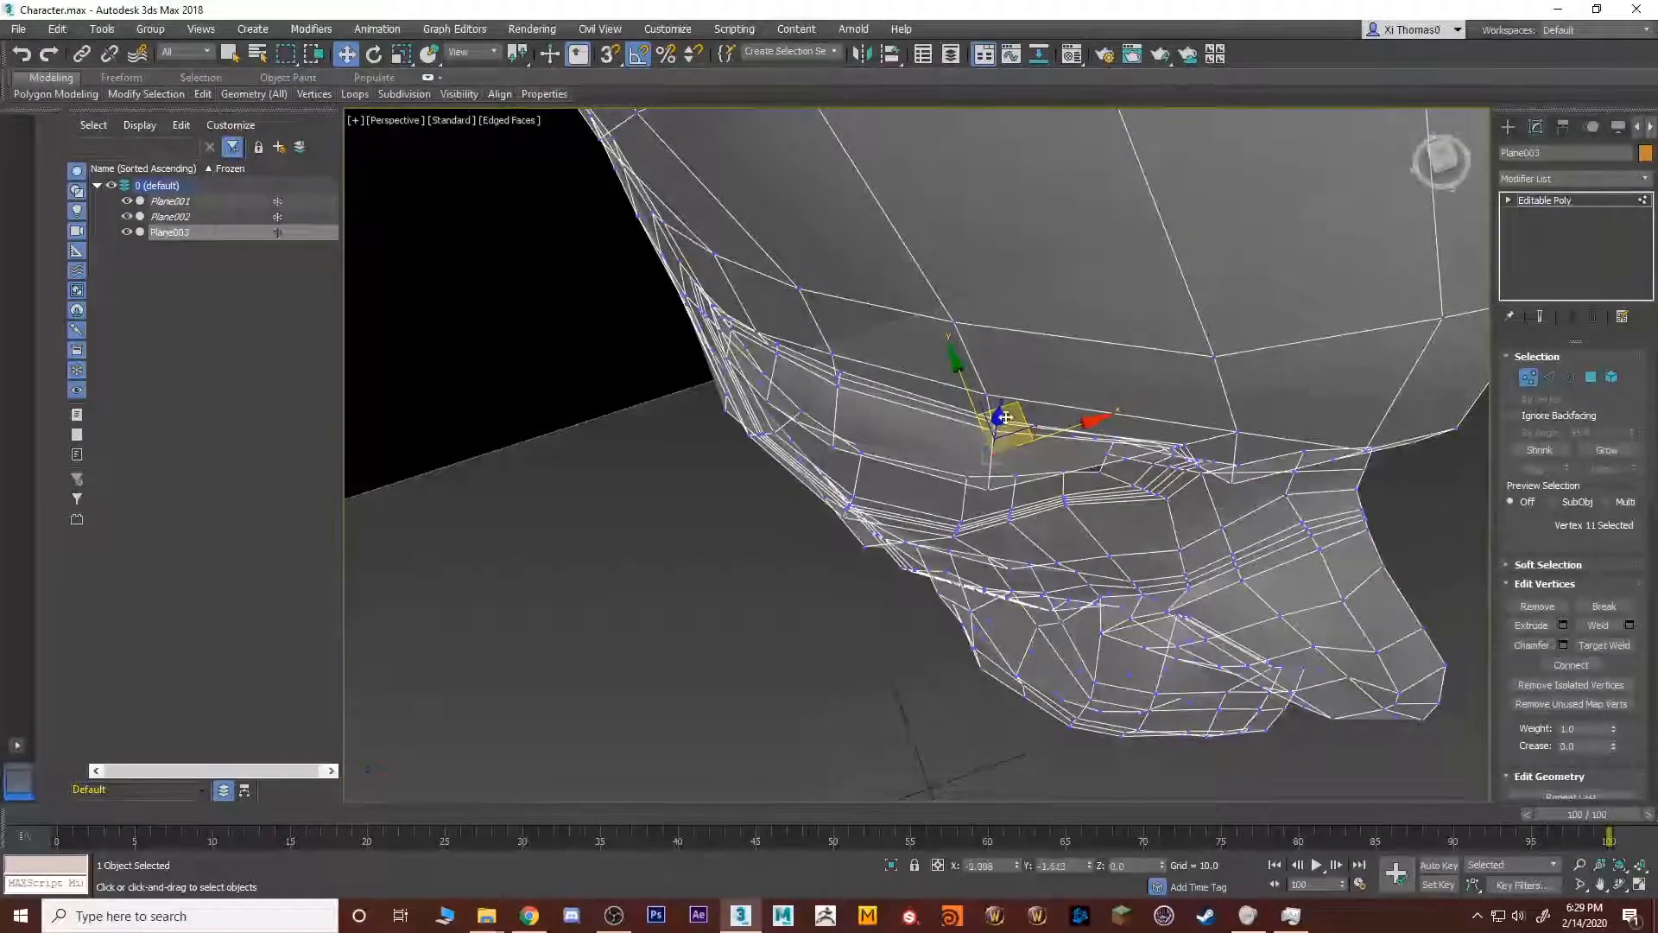
left_click_drag(1002, 436, 996, 465)
middle_click_drag(886, 460, 882, 451, "alt")
left_click(850, 495)
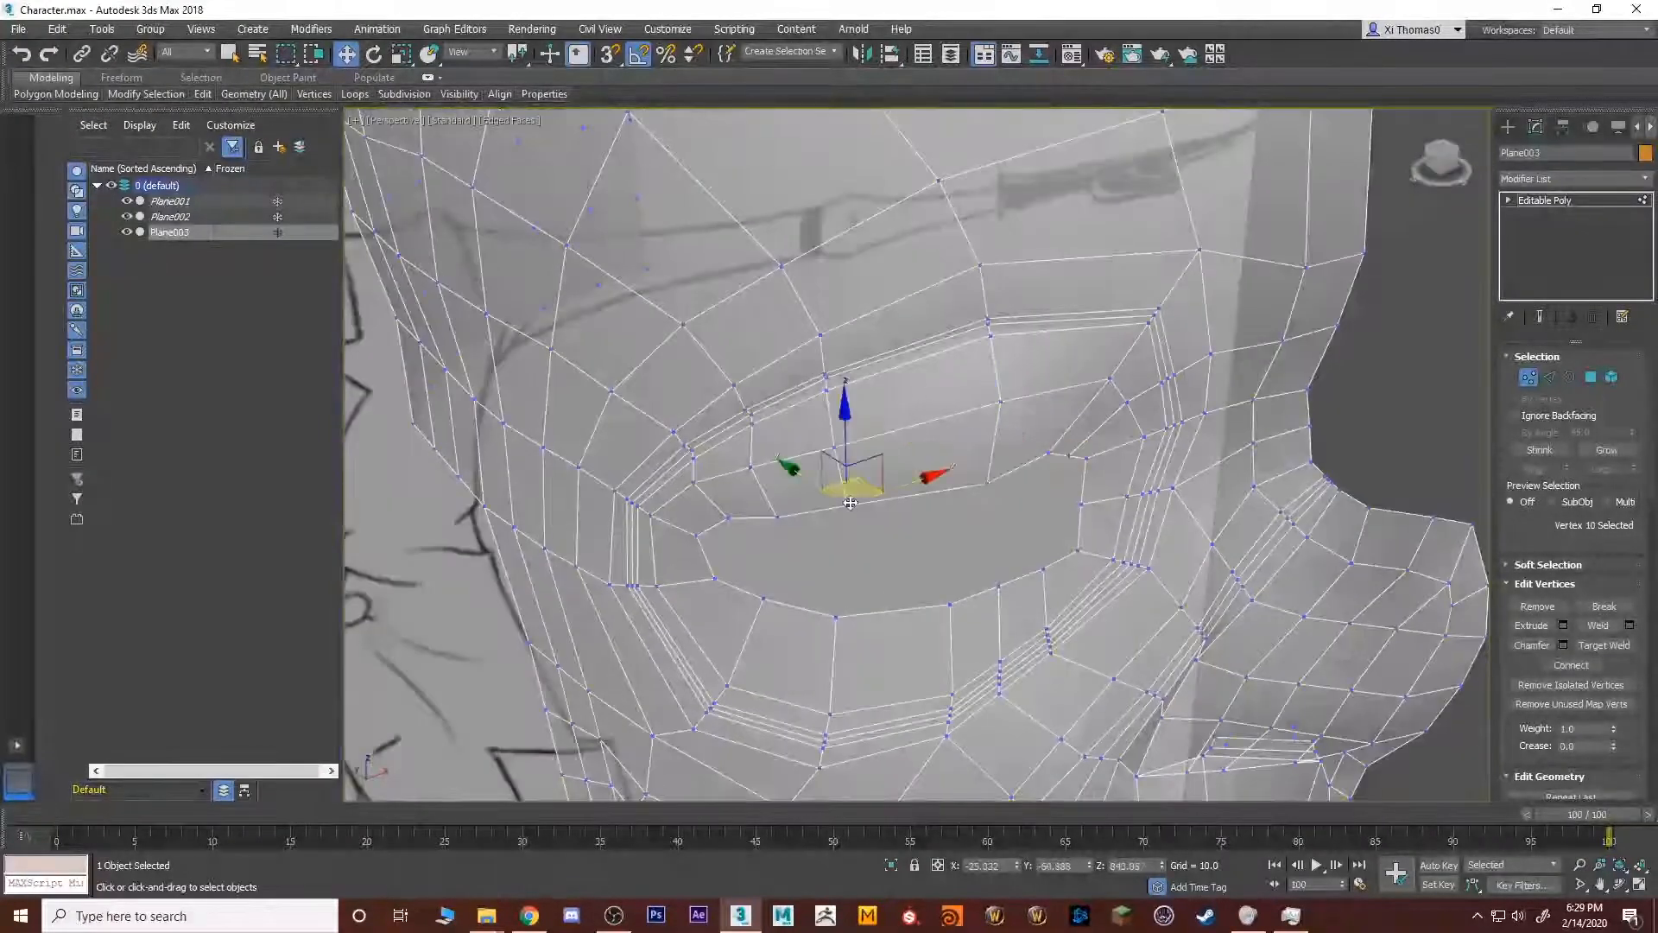
middle_click_drag(869, 592, 877, 544, "alt")
left_click_drag(869, 455, 857, 480)
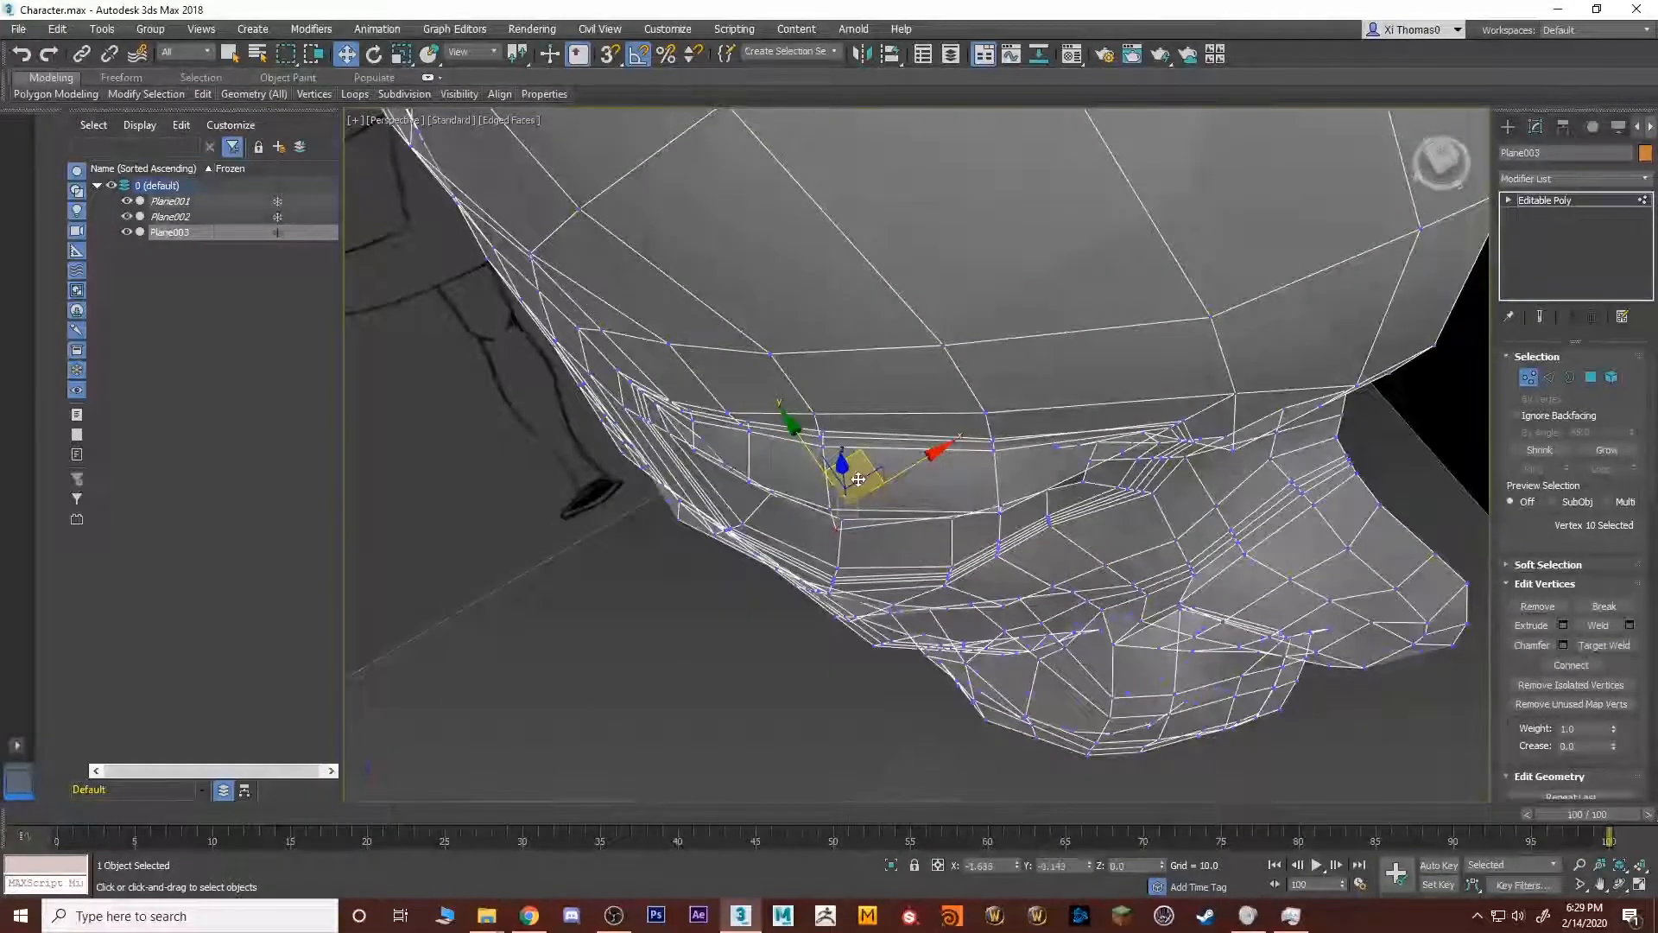
Turn off See-Through for the face mesh in its object properties and view the solid eye area from the front.
middle_click_drag(858, 471, 941, 356, "alt")
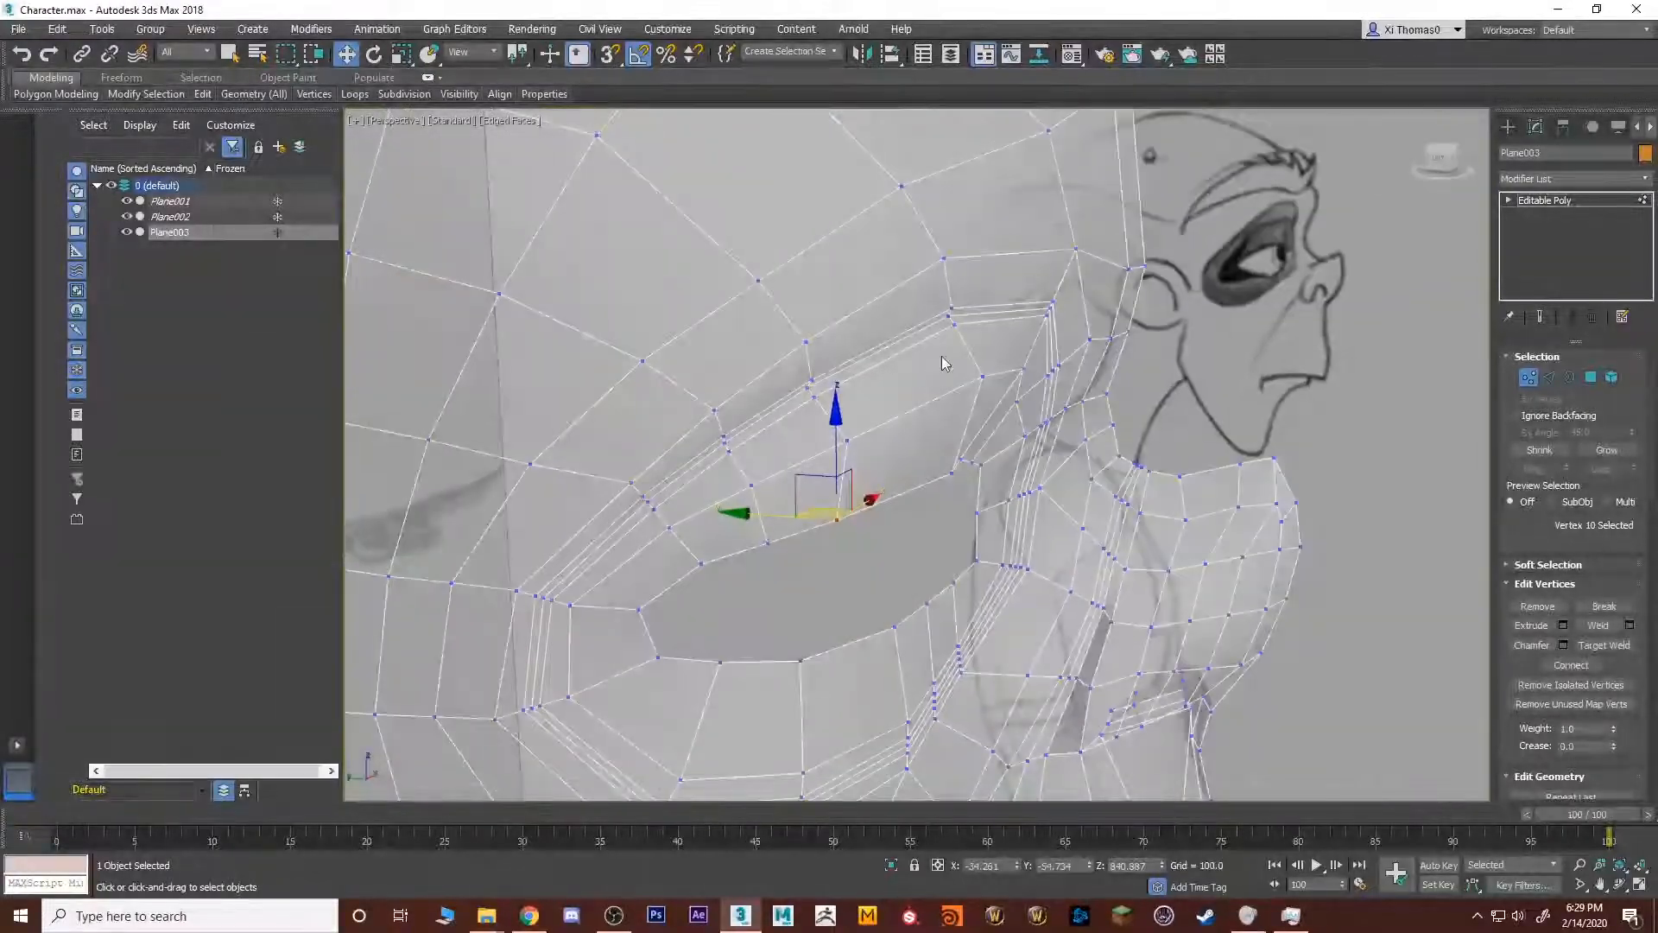
right_click(974, 270)
left_click(1041, 398)
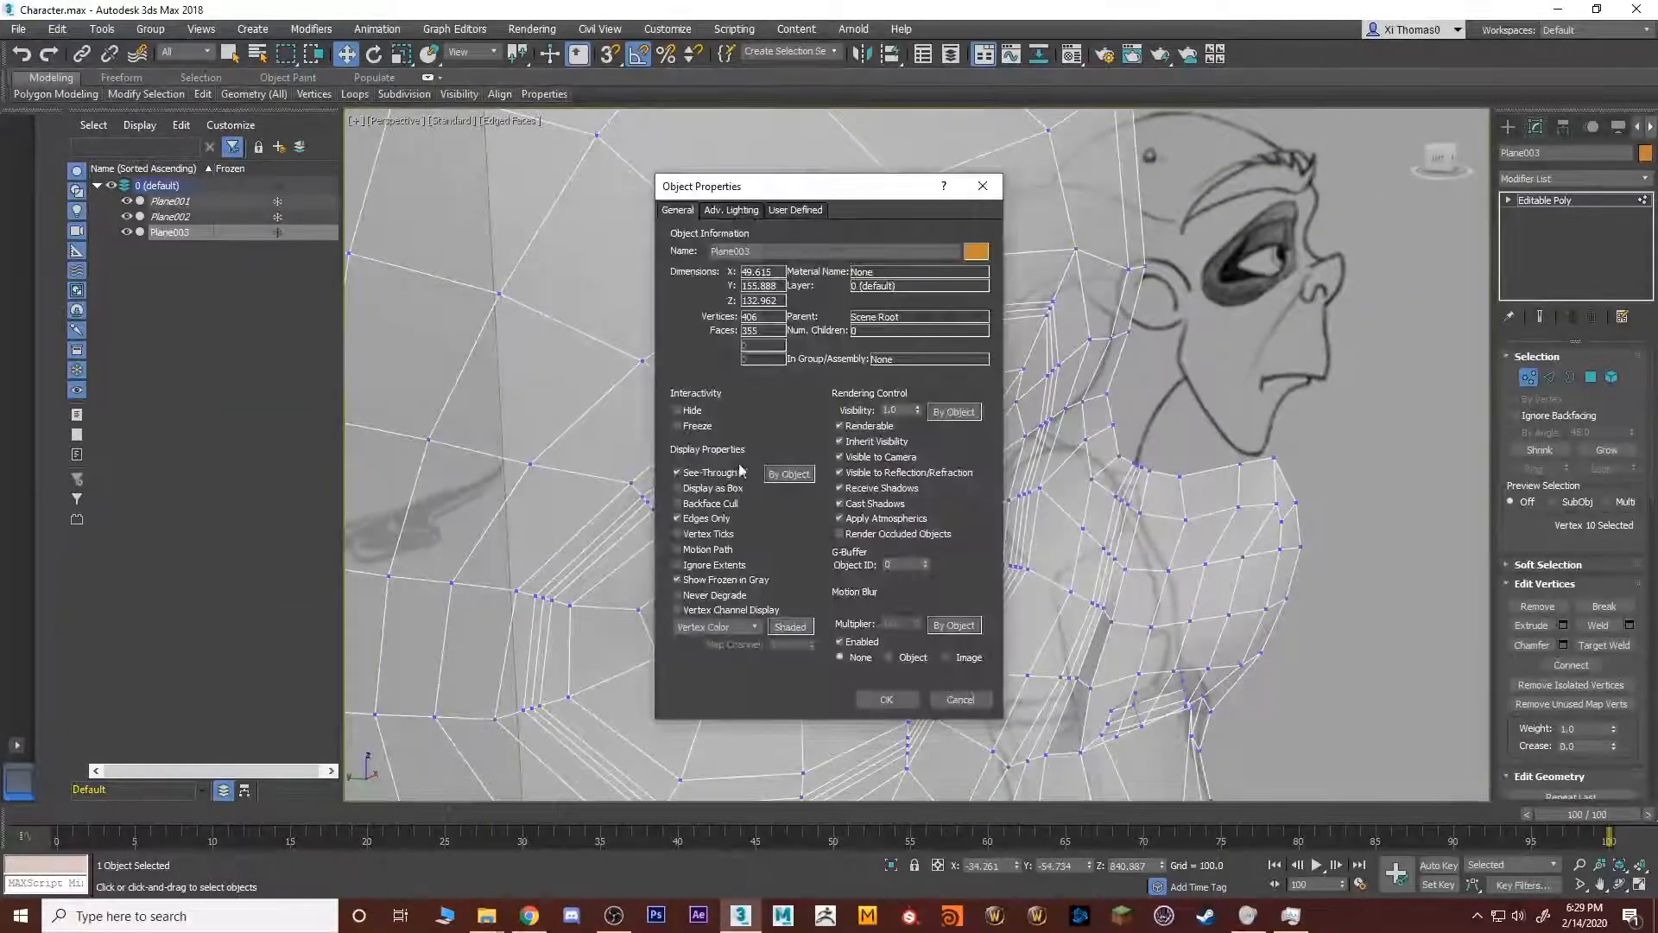
left_click(886, 698)
middle_click_drag(1053, 468, 1236, 287, "alt")
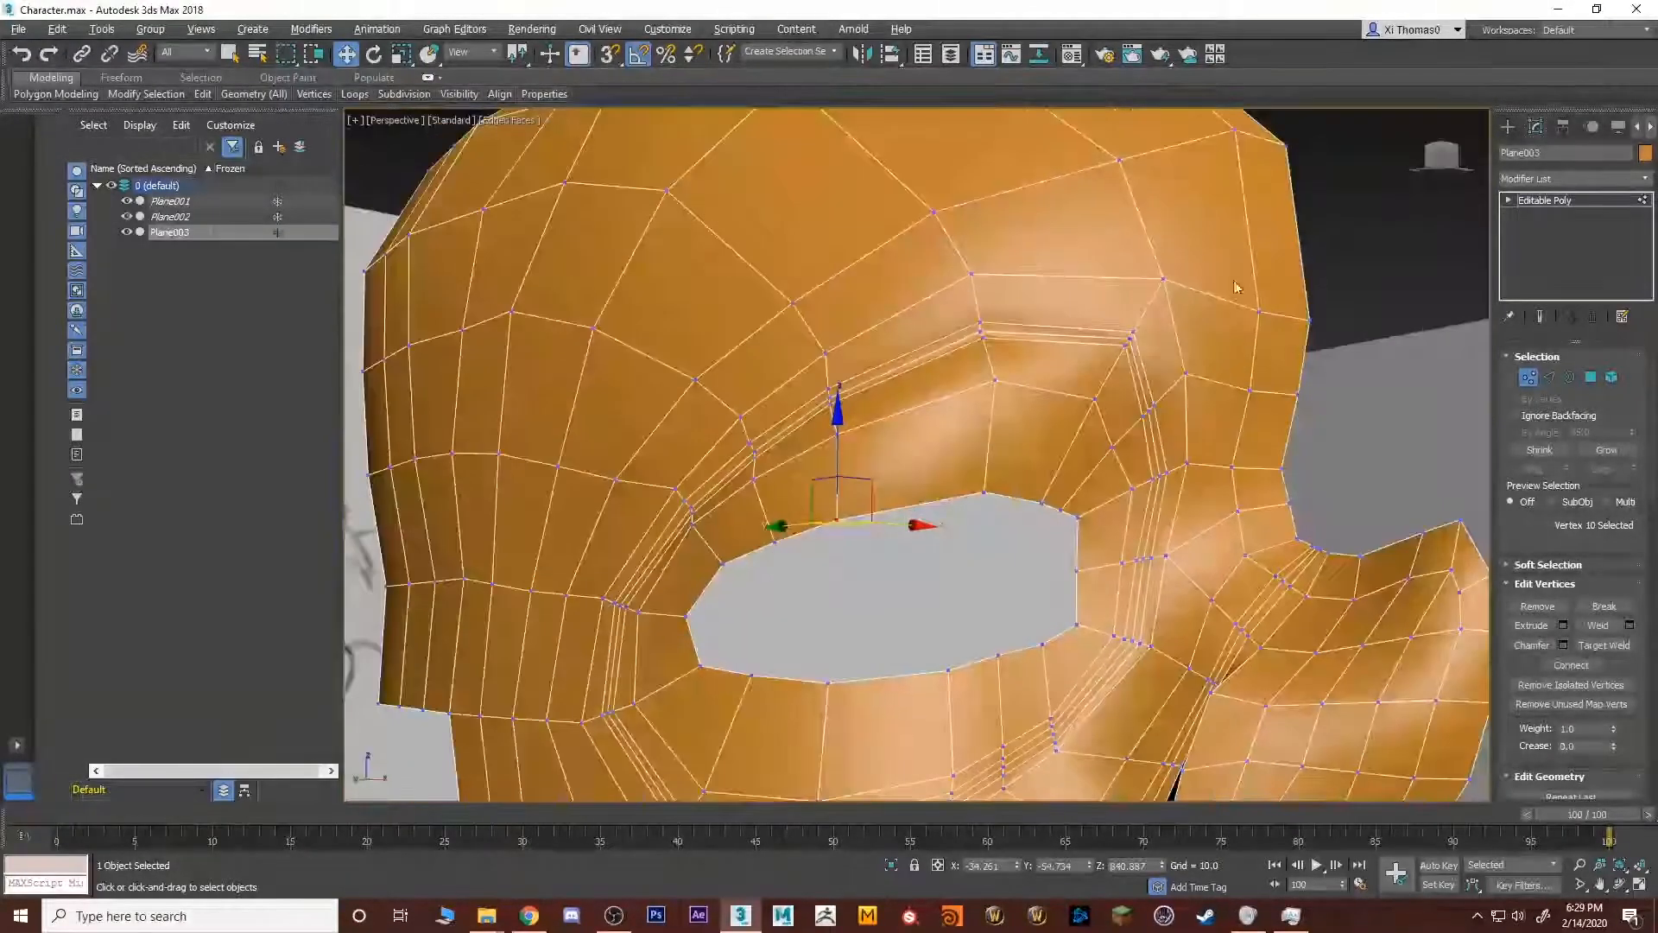
Preview the face mesh with a TurboSmooth modifier and inspect the shaded surface around the eye socket without edges.
left_click(1583, 207)
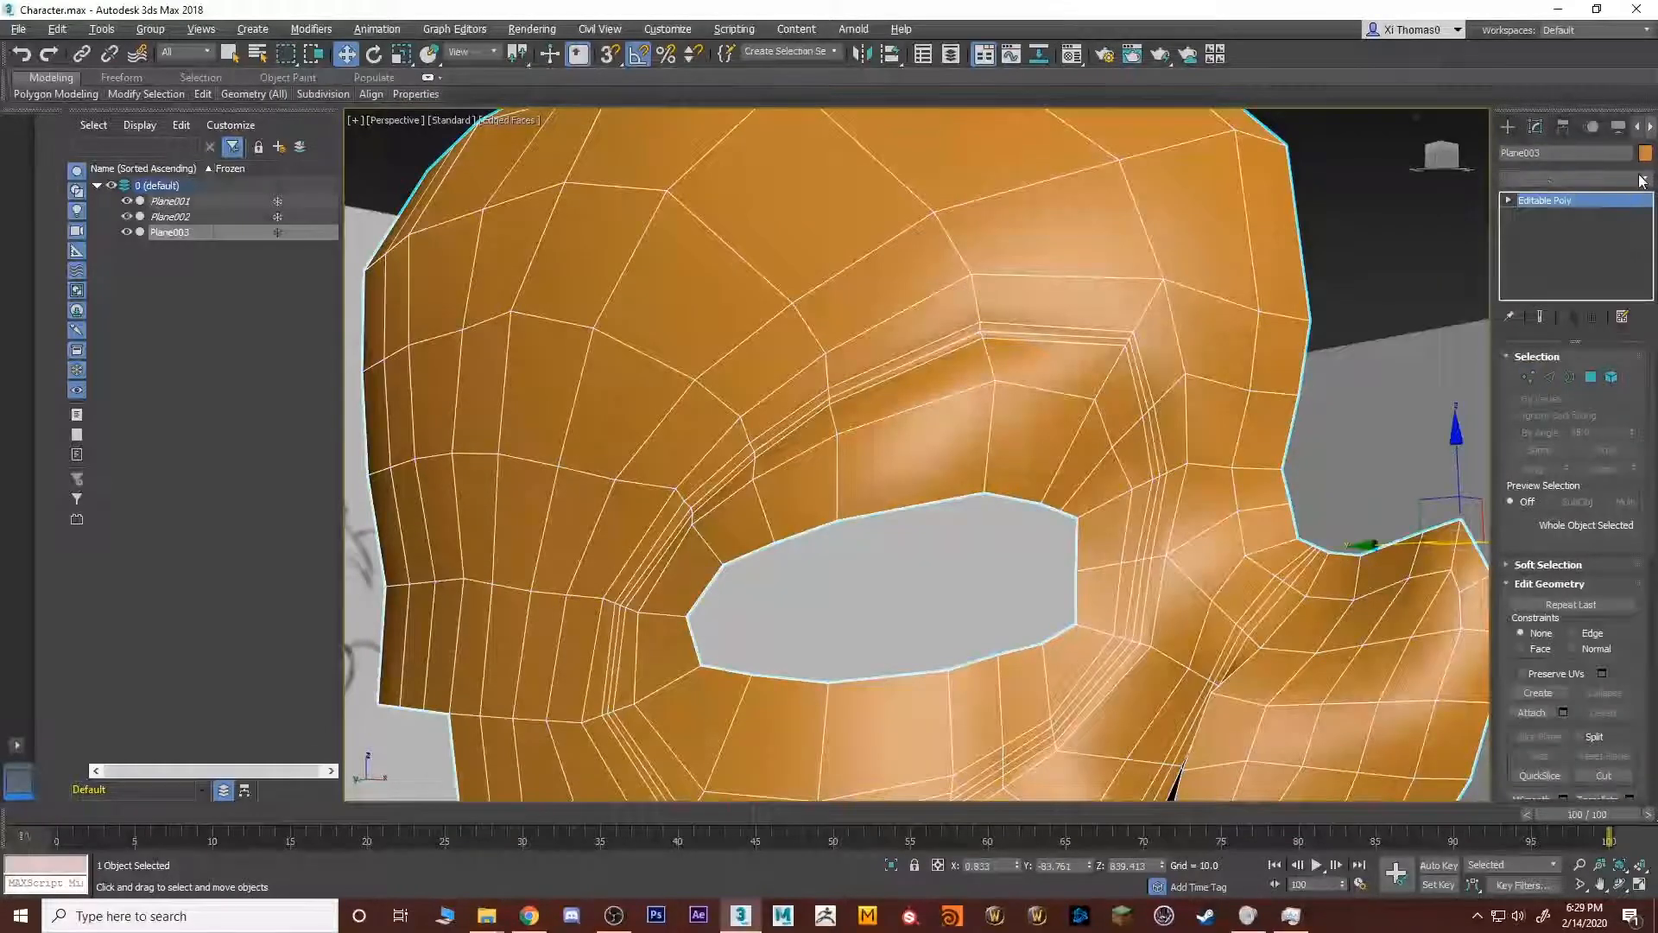
left_click(1581, 178)
left_click(1572, 565)
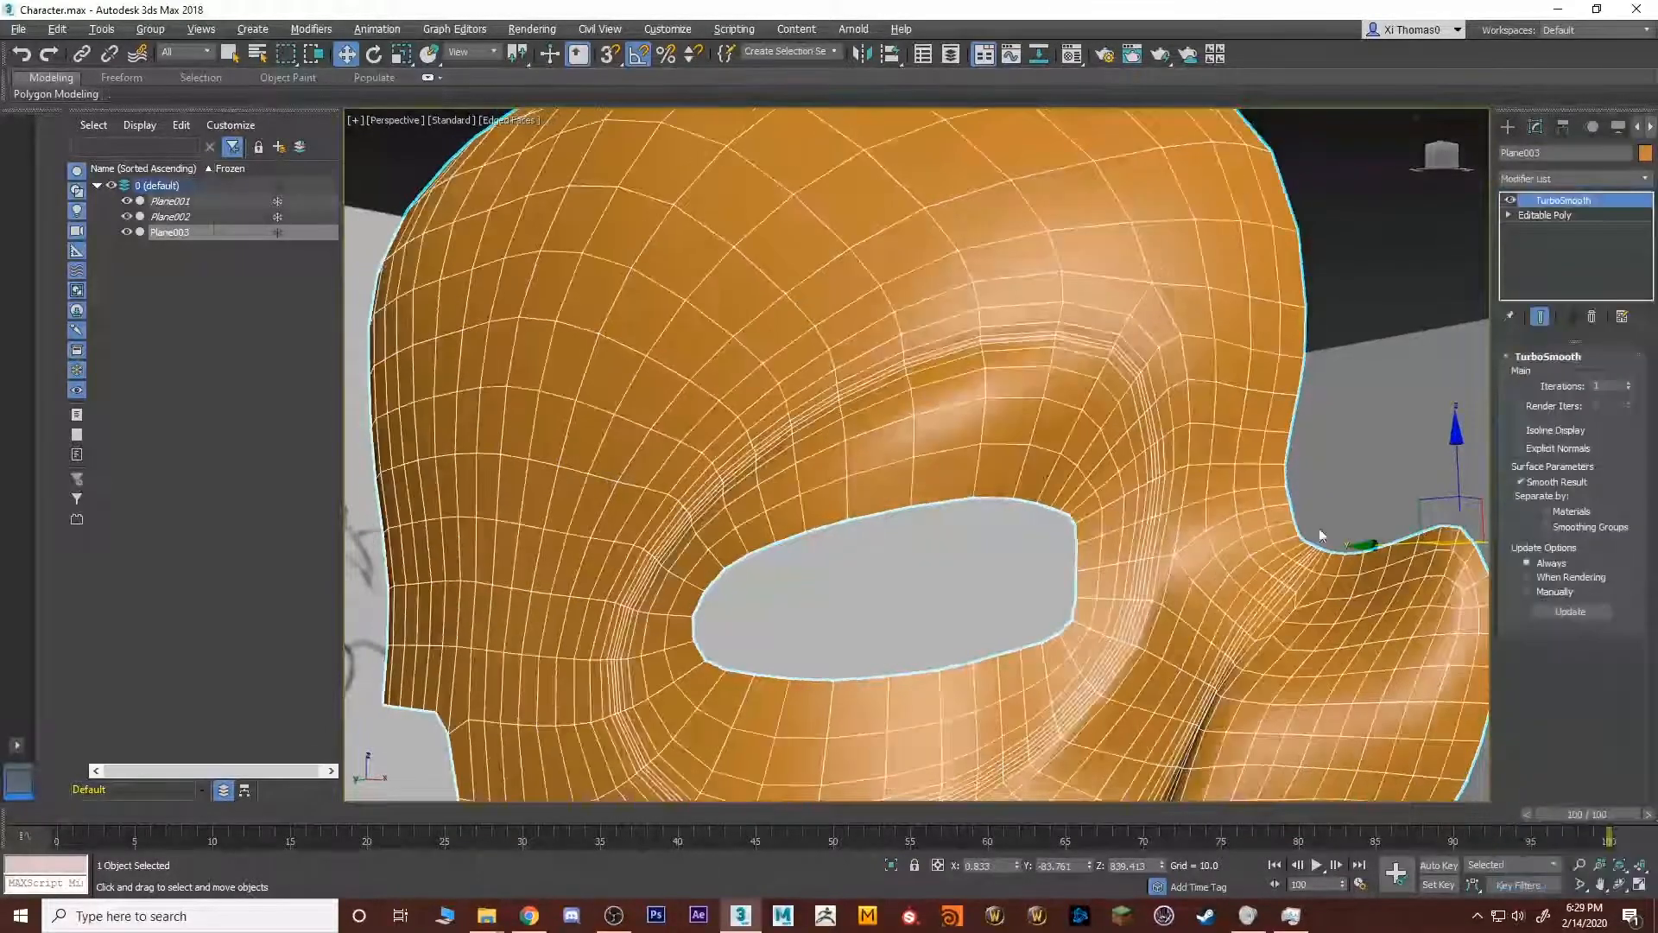
mouse_move(1185, 474)
middle_mouse_down()
mouse_move(1055, 415)
mouse_move(1206, 423)
mouse_move(1148, 397)
mouse_move(1083, 416)
mouse_move(1121, 412)
mouse_move(1110, 437)
middle_mouse_up()
scroll(1056, 415, "down", 5)
key("F3")
key("F3")
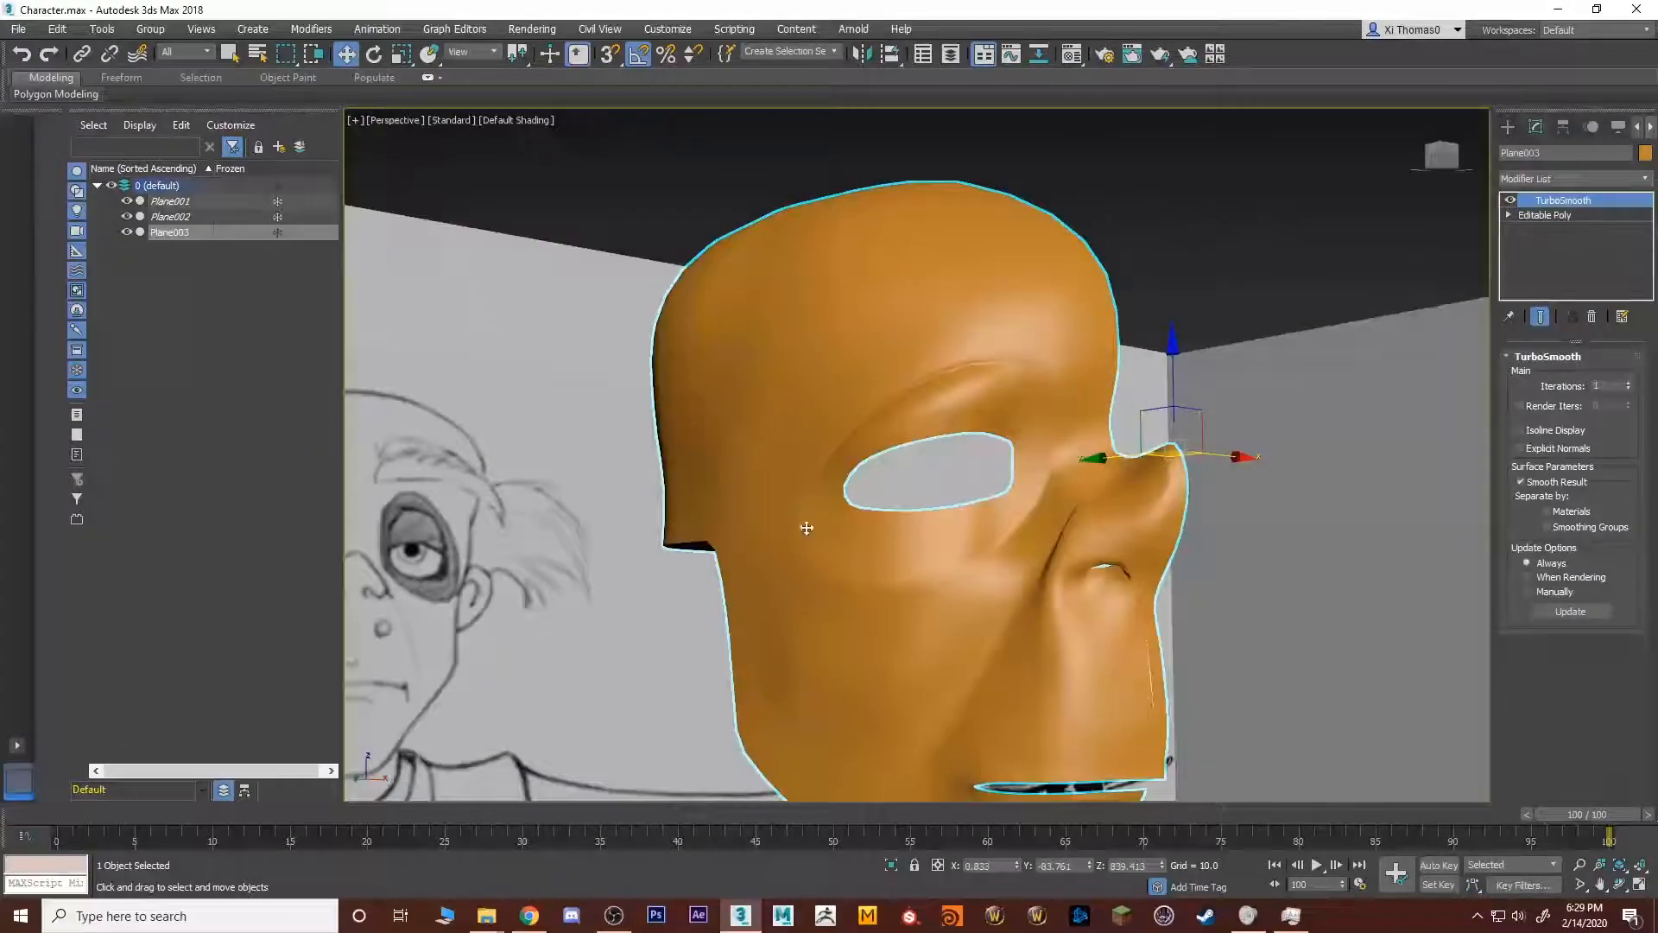
middle_click_drag(1027, 489, 1016, 546, "alt")
scroll(953, 513, "up", 4)
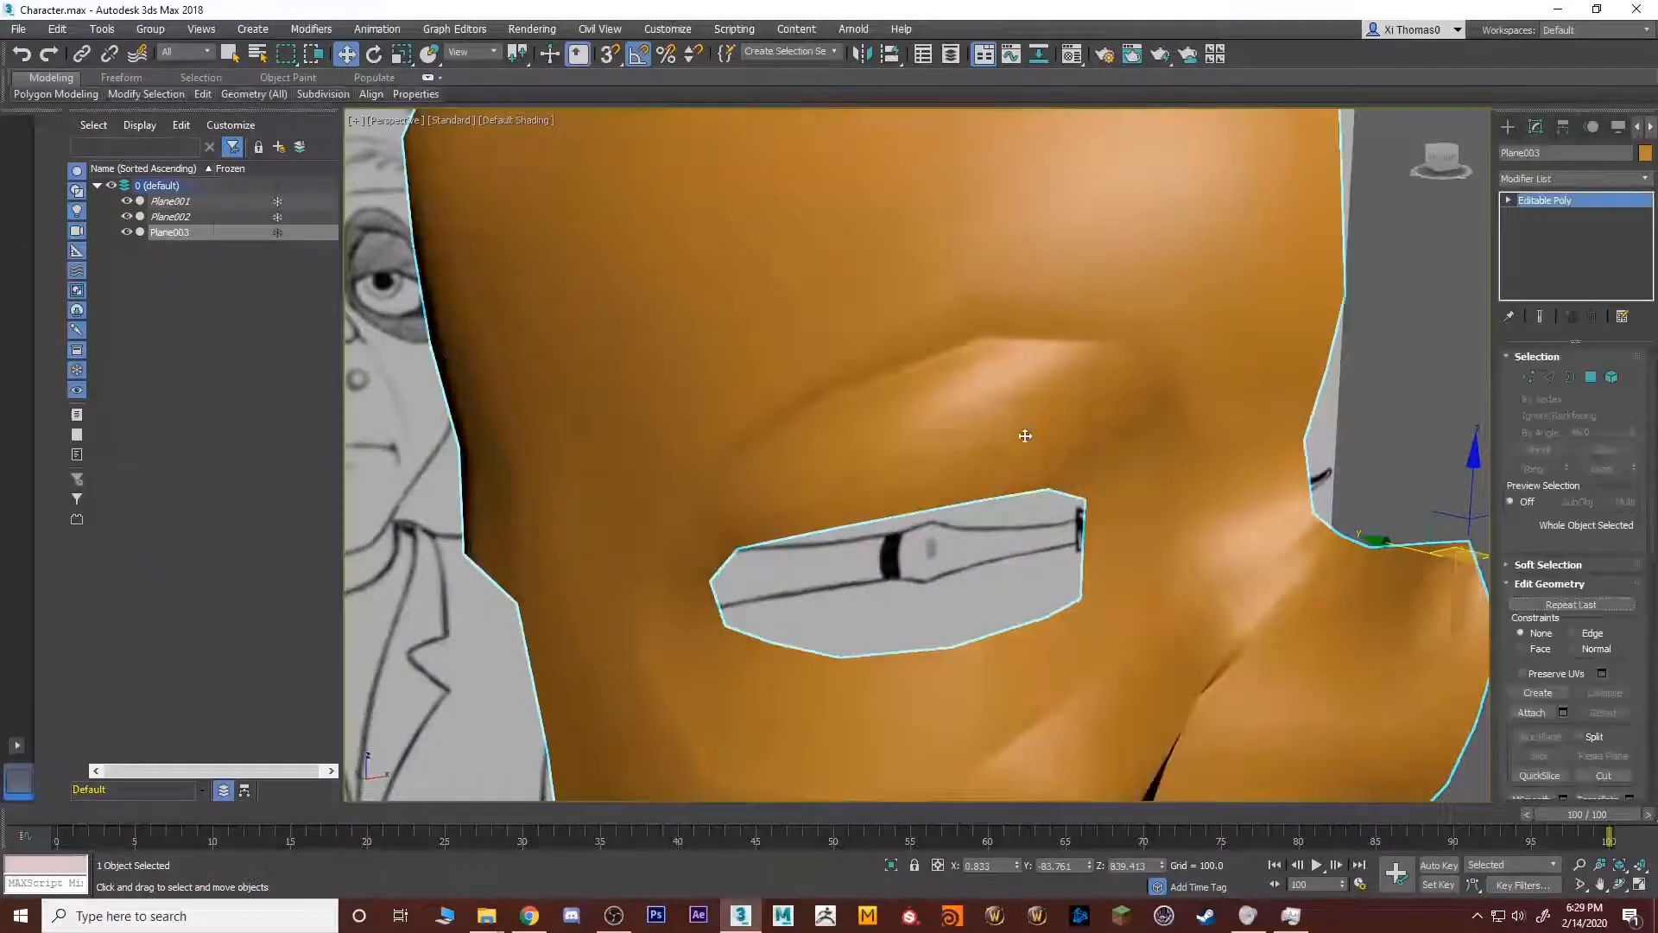
Show the mesh edges again and move the upper rim vertex of the eye opening further forward.
middle_click_drag(1025, 437, 937, 444, "alt")
key("F4")
key("1")
left_click(804, 618)
middle_click_drag(805, 619, 808, 687, "alt")
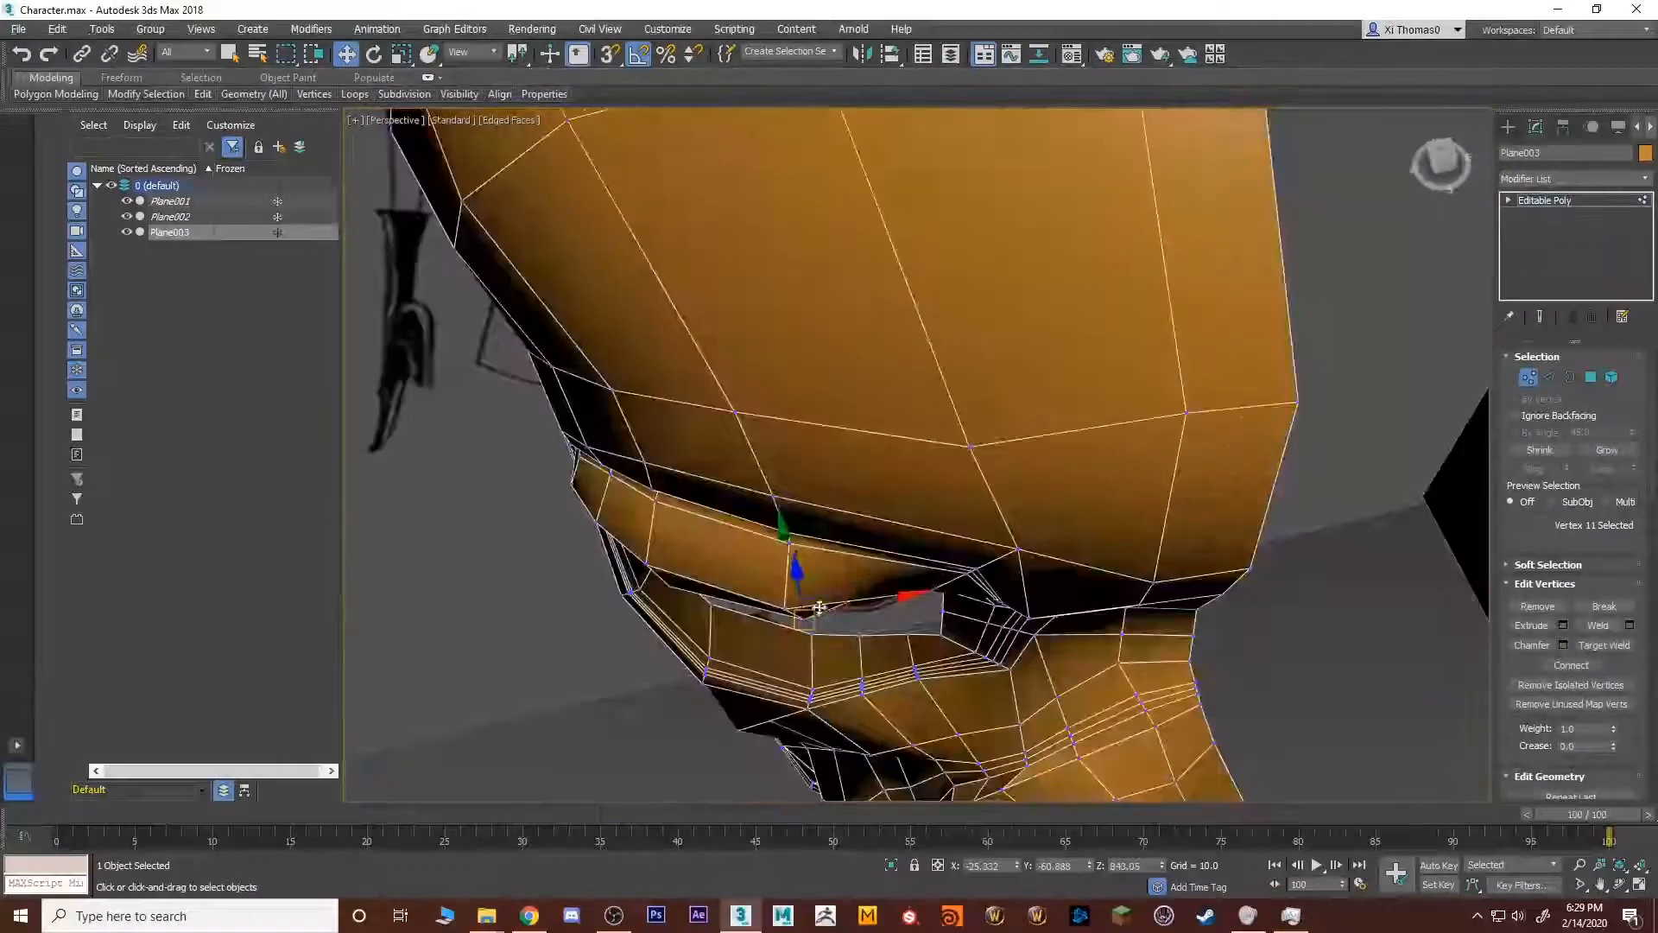
left_click_drag(829, 589, 830, 607)
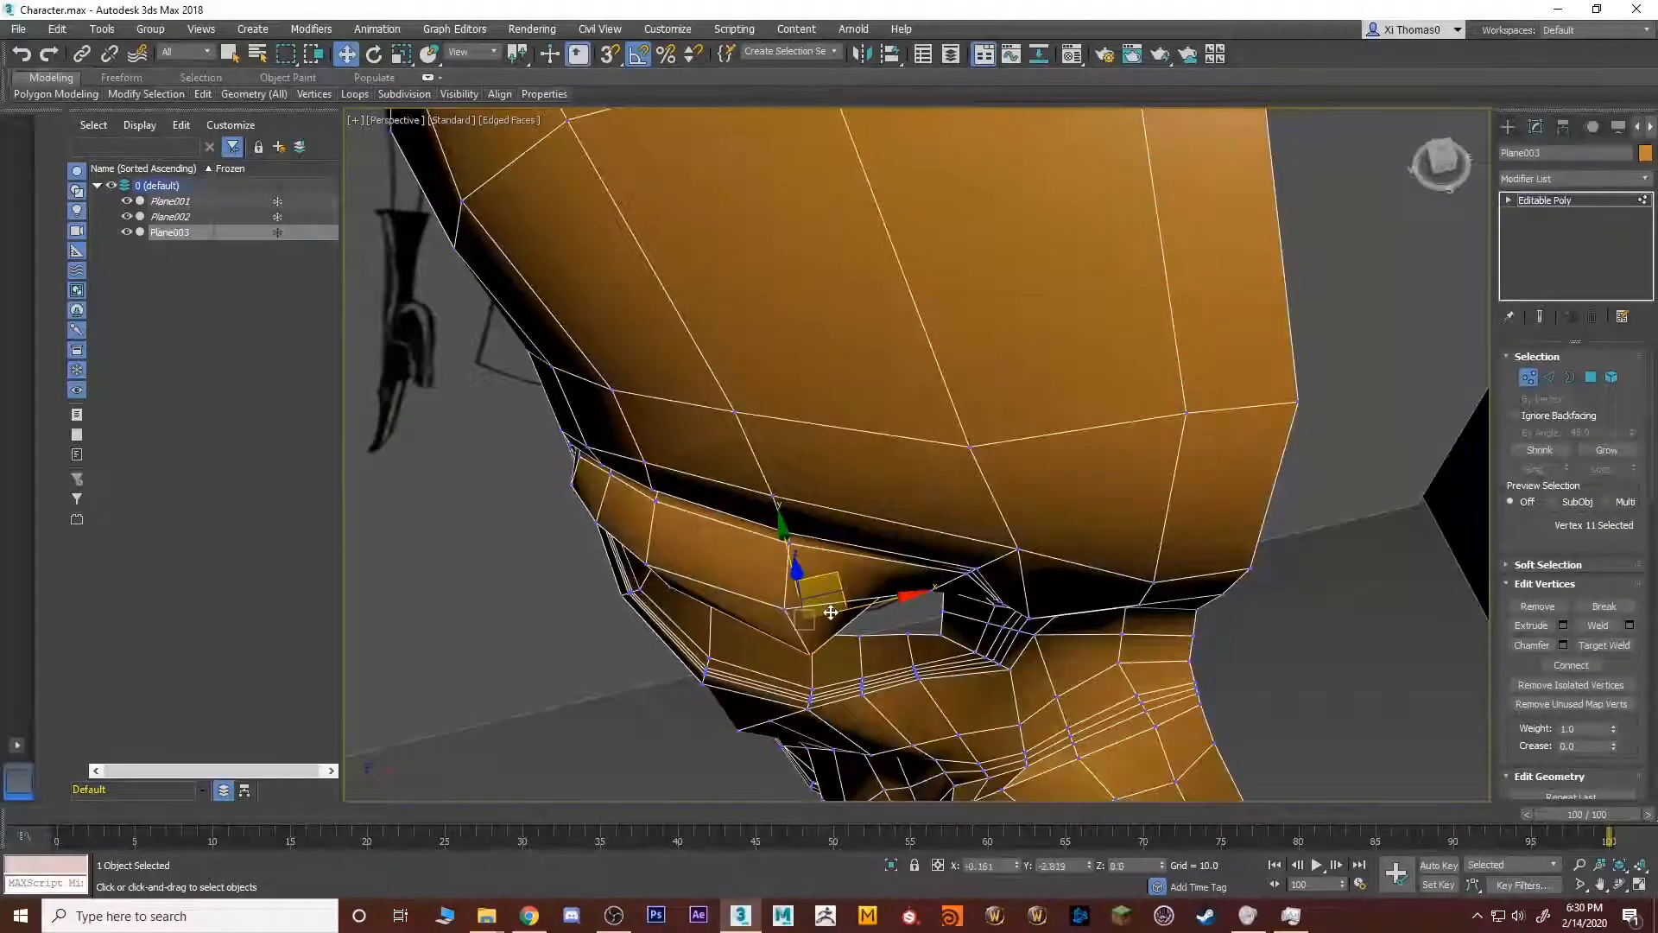
middle_click_drag(917, 653, 931, 555, "alt")
left_click(917, 626)
mouse_move(914, 630)
middle_mouse_down("alt")
mouse_move(940, 670)
mouse_move(988, 696)
mouse_move(1000, 419)
mouse_move(1048, 400)
mouse_move(956, 337)
mouse_move(863, 381)
mouse_move(844, 481)
mouse_move(968, 488)
mouse_move(930, 418)
mouse_move(899, 407)
mouse_move(904, 377)
mouse_move(730, 416)
mouse_move(769, 443)
middle_mouse_up("alt")
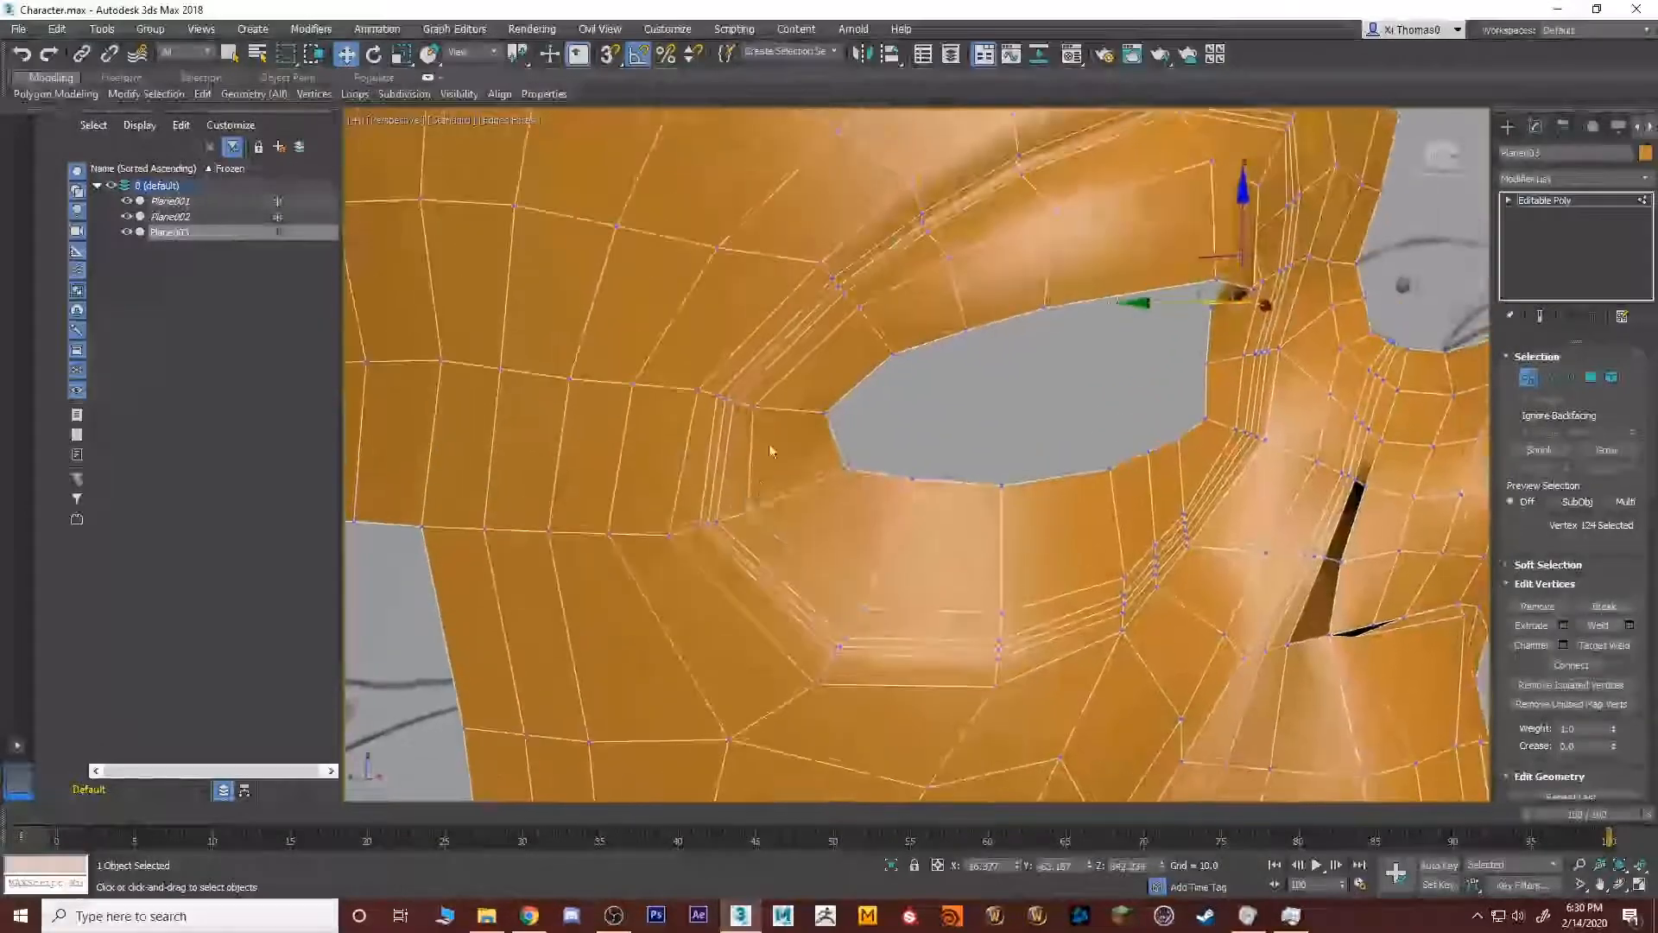
Select the socket crease vertex above the outer eye corner and nudge it slightly in the horizontal plane.
scroll(771, 443, "up", 3)
middle_click_drag(818, 388, 819, 481)
key("1")
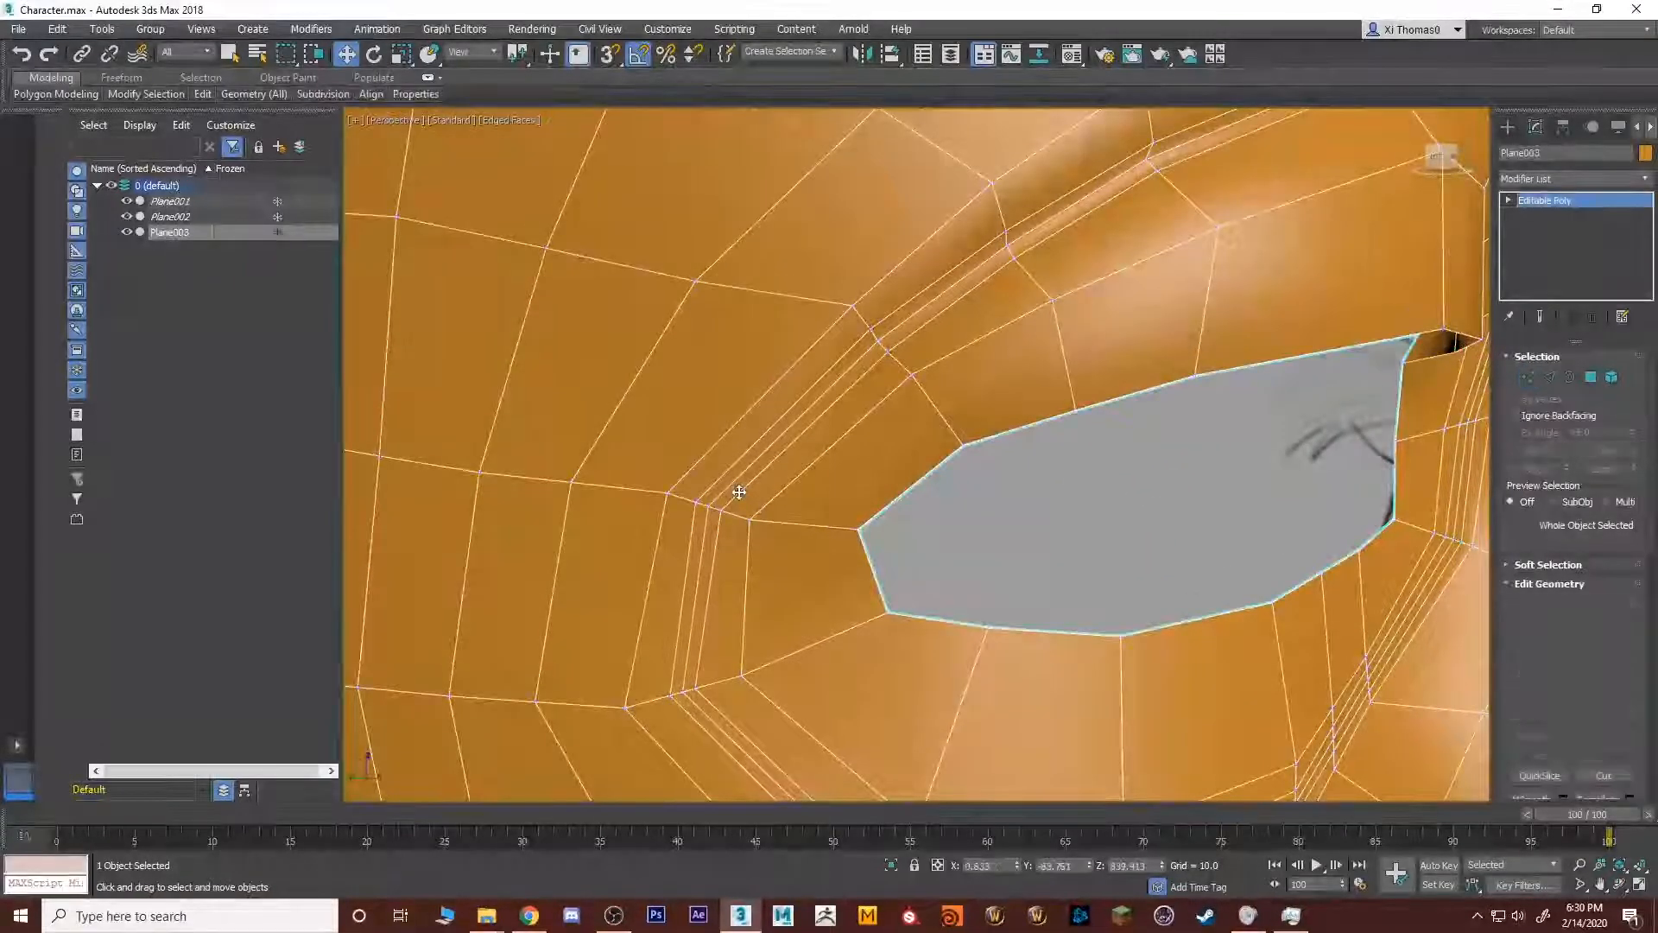
left_click_drag(687, 548, 733, 494)
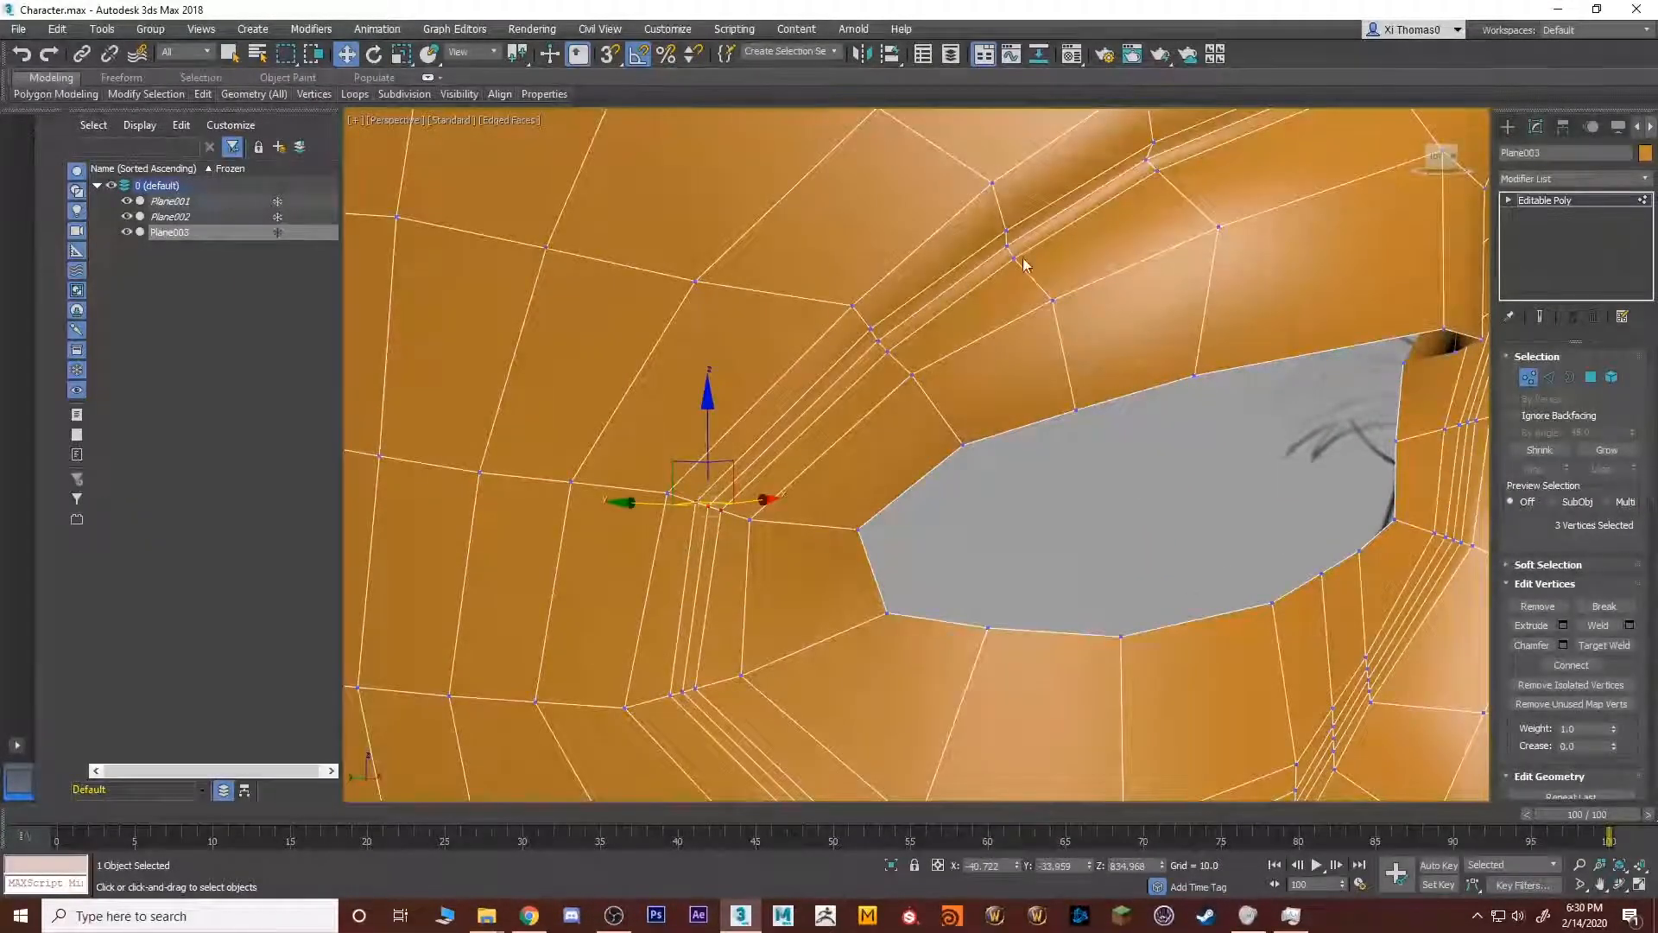
left_click(881, 342)
mouse_move(881, 342)
middle_mouse_down("alt")
mouse_move(904, 408)
mouse_move(905, 319)
middle_mouse_up("alt")
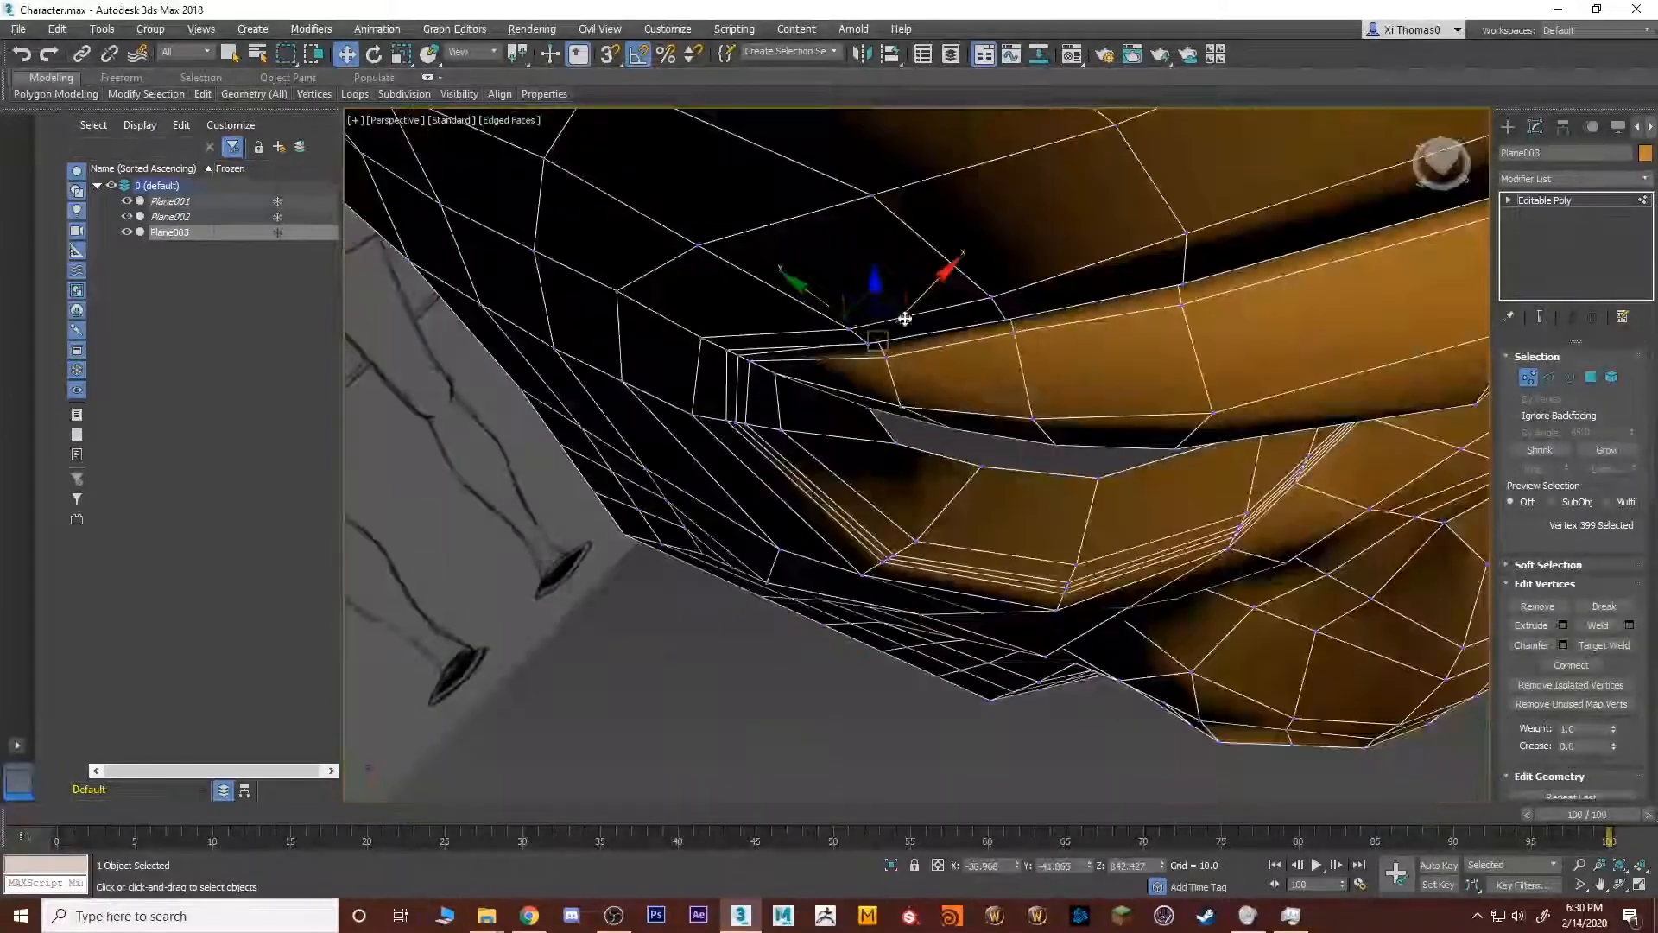
left_click_drag(897, 311, 893, 304)
middle_click_drag(894, 316, 898, 458, "alt")
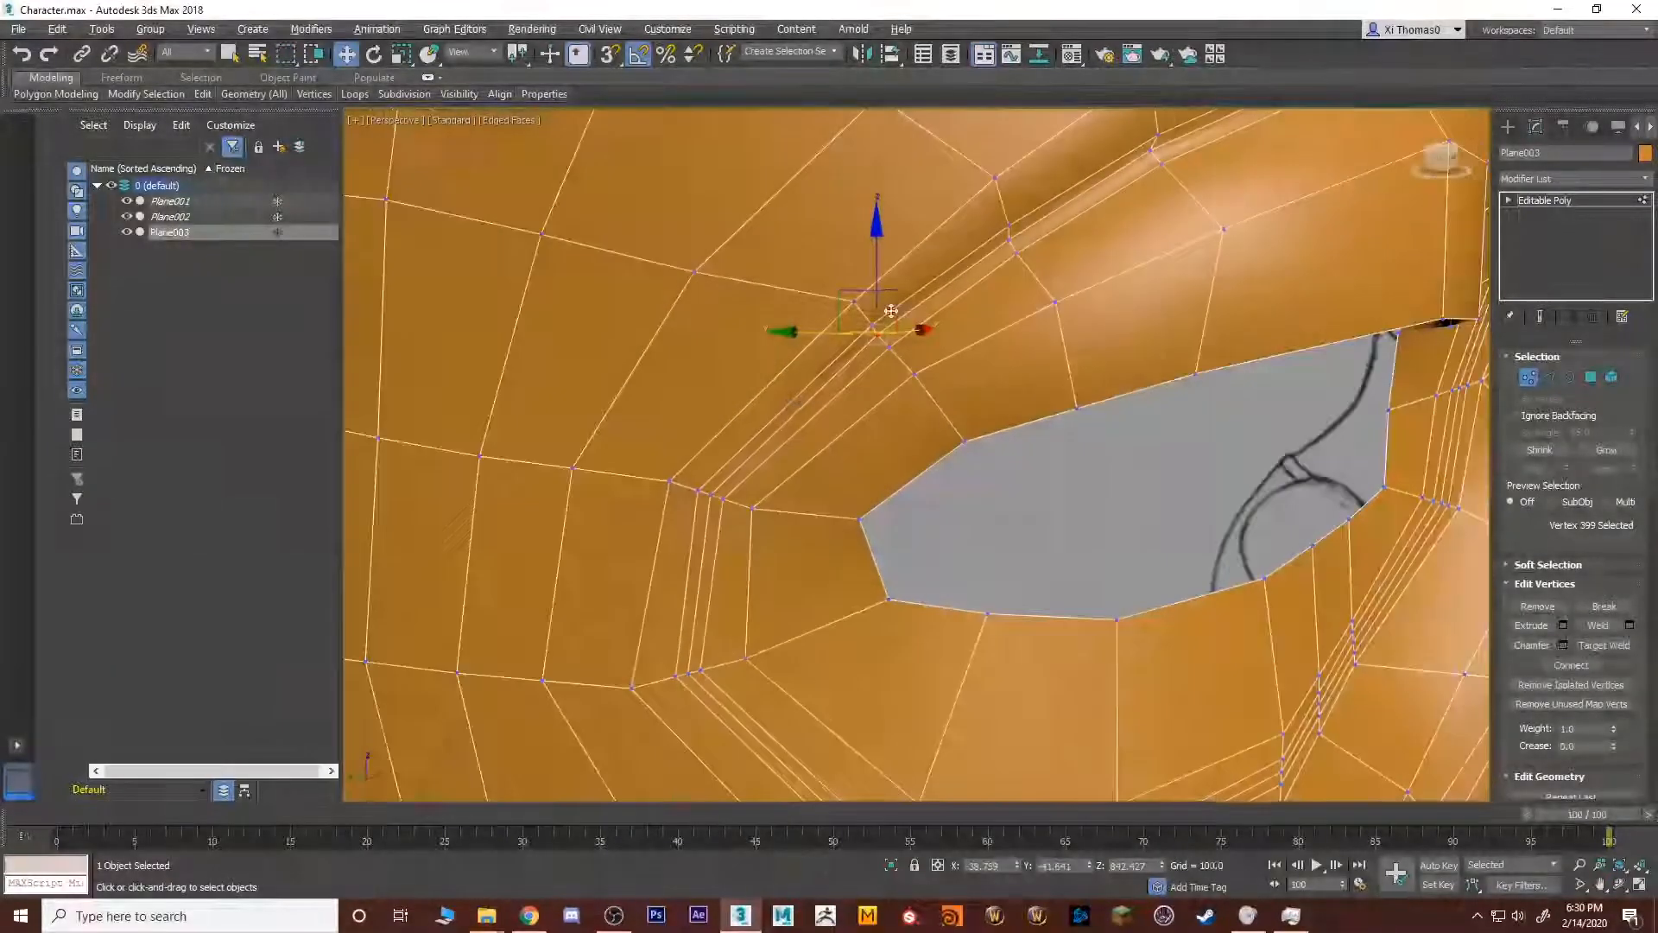
Weld the three crease vertices at the outer eye corner into one with a weld threshold of 1.145.
left_click_drag(739, 475, 696, 534)
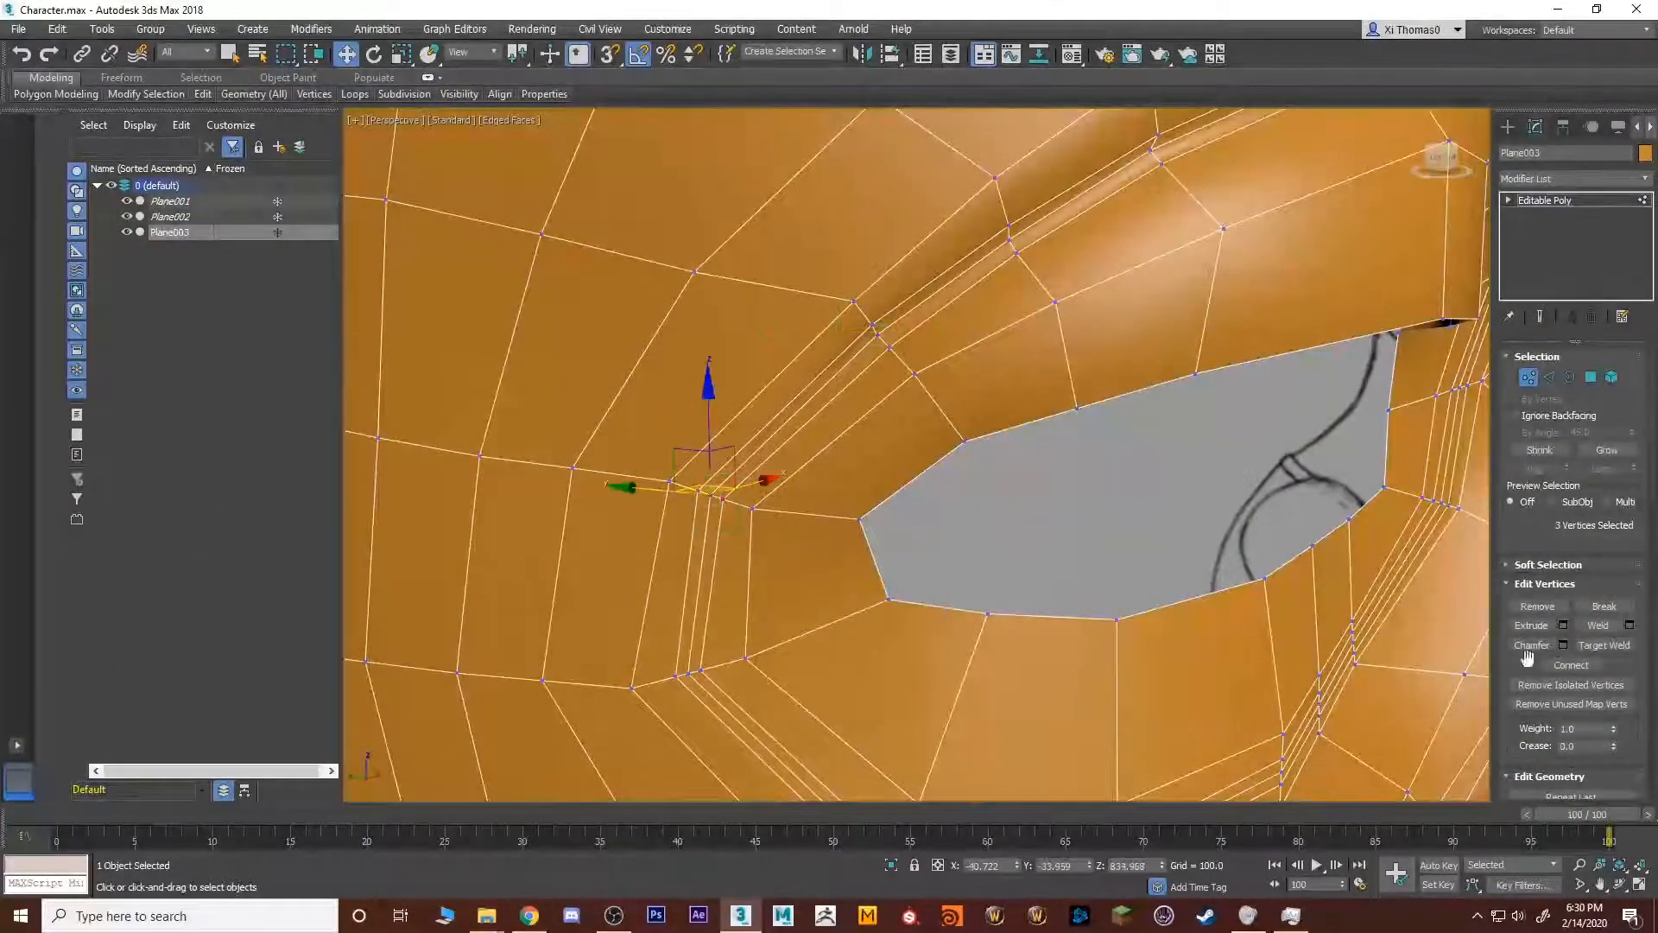
left_click(1628, 627)
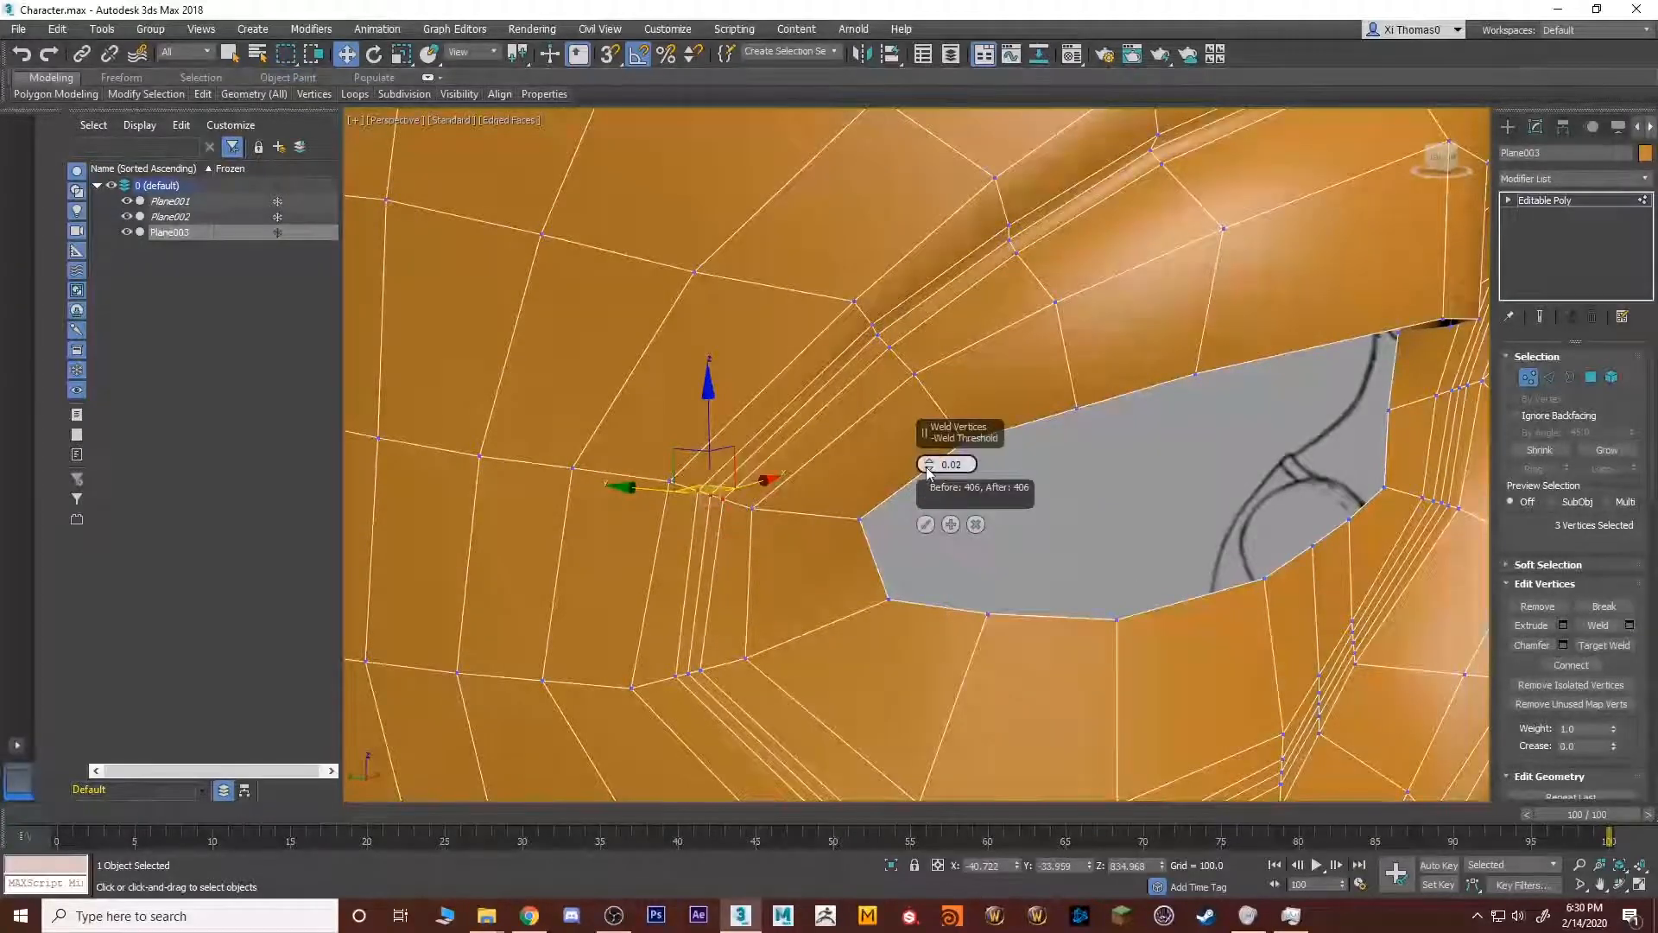
left_click_drag(926, 466, 929, 463)
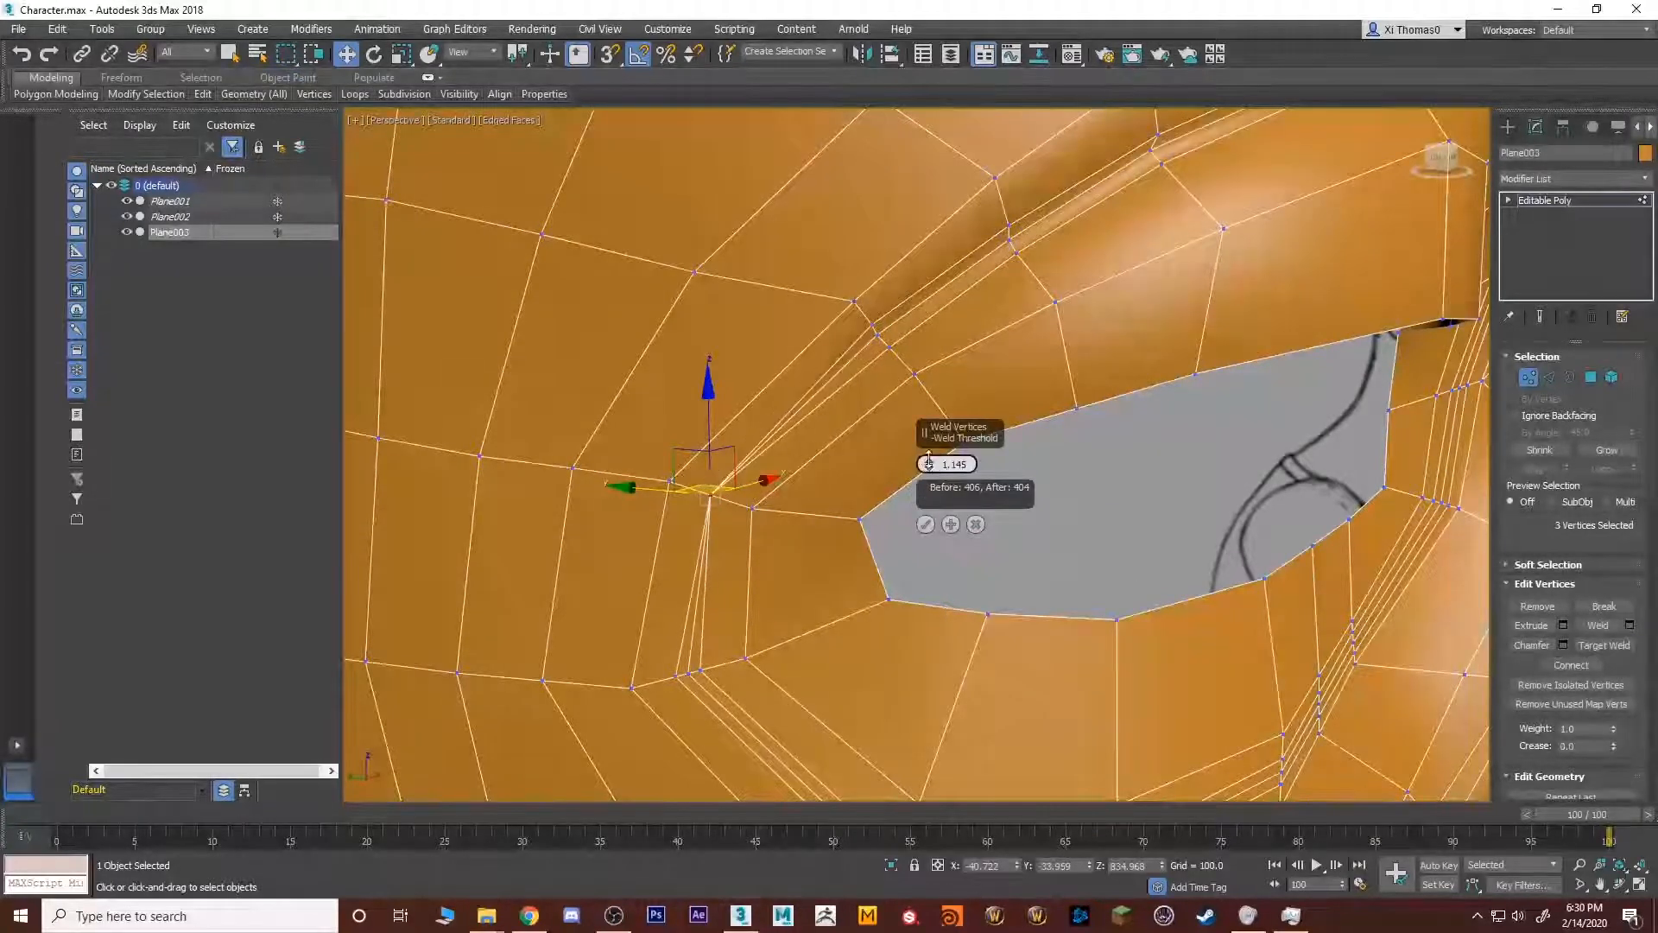
left_click(926, 524)
Weld the groups of three crease vertices at the lower outer side and along the underside of the eye socket.
middle_click_drag(776, 612, 786, 530)
left_click(748, 545)
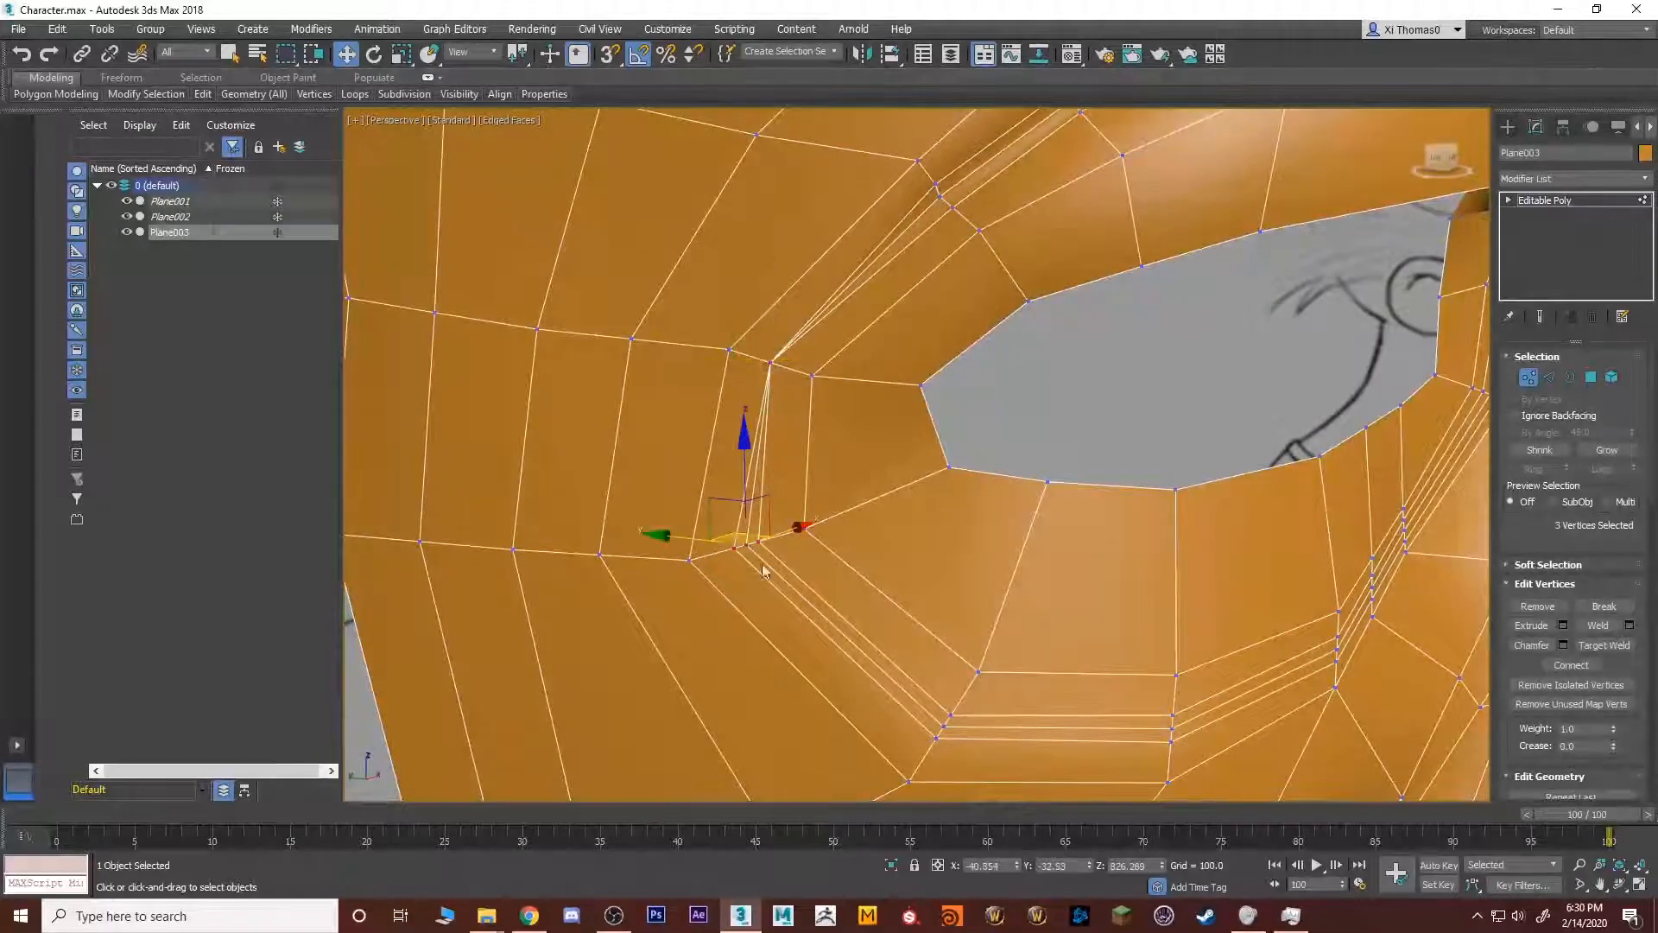
middle_click_drag(916, 548, 935, 484)
left_click(935, 598)
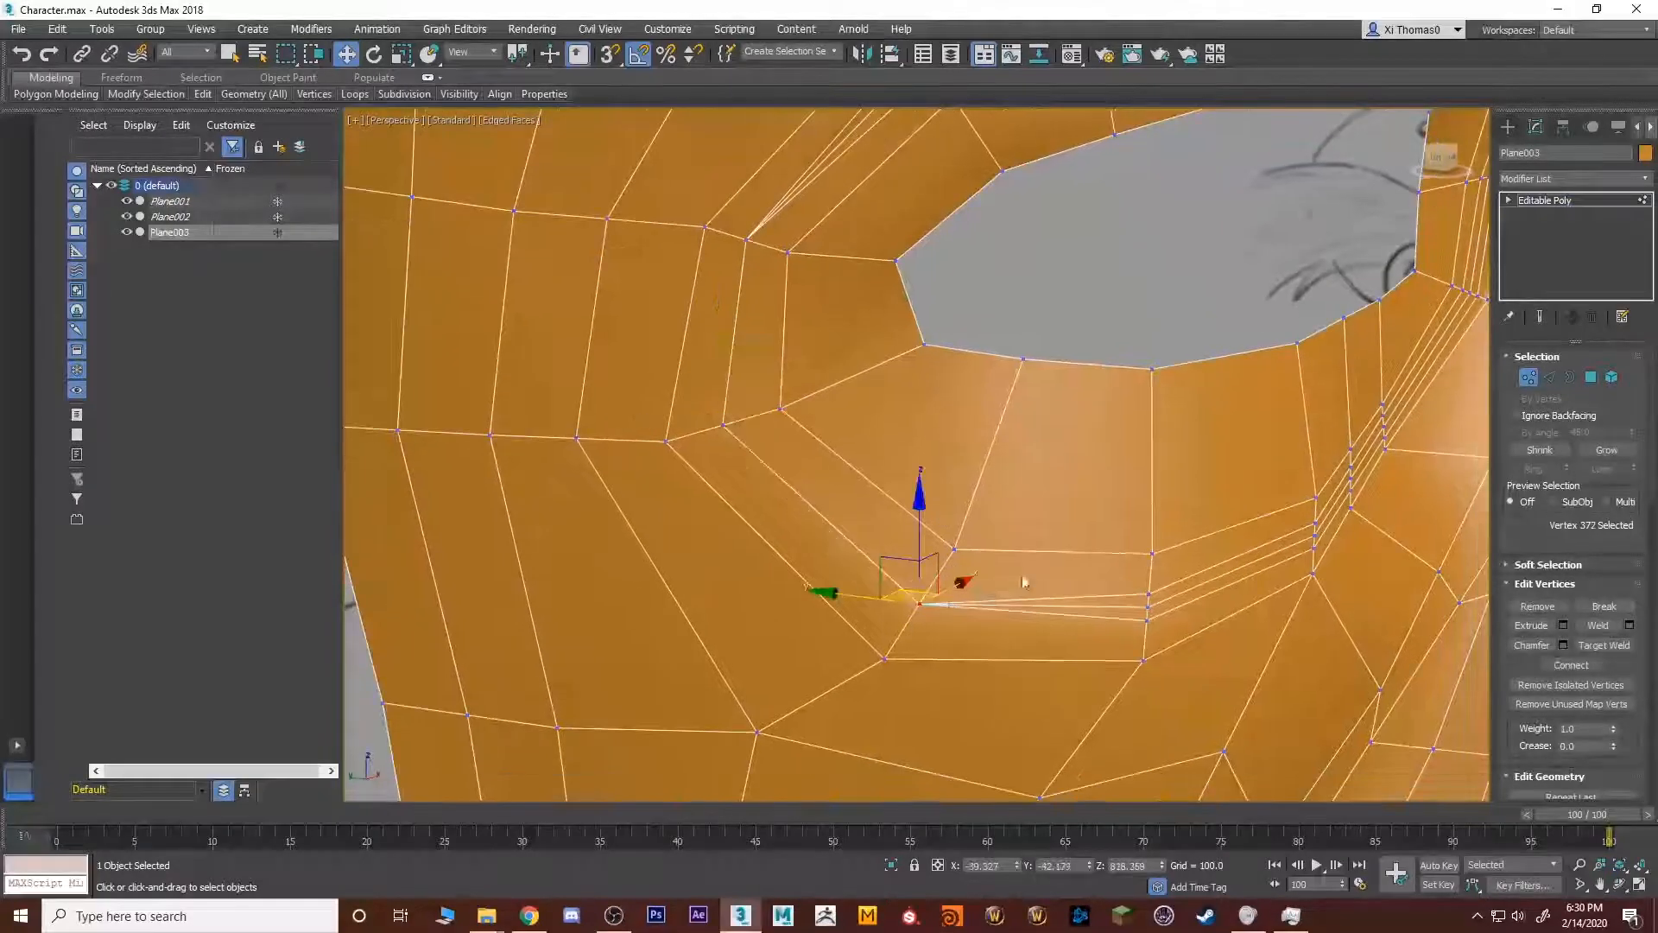
middle_click_drag(935, 598, 948, 525, "alt")
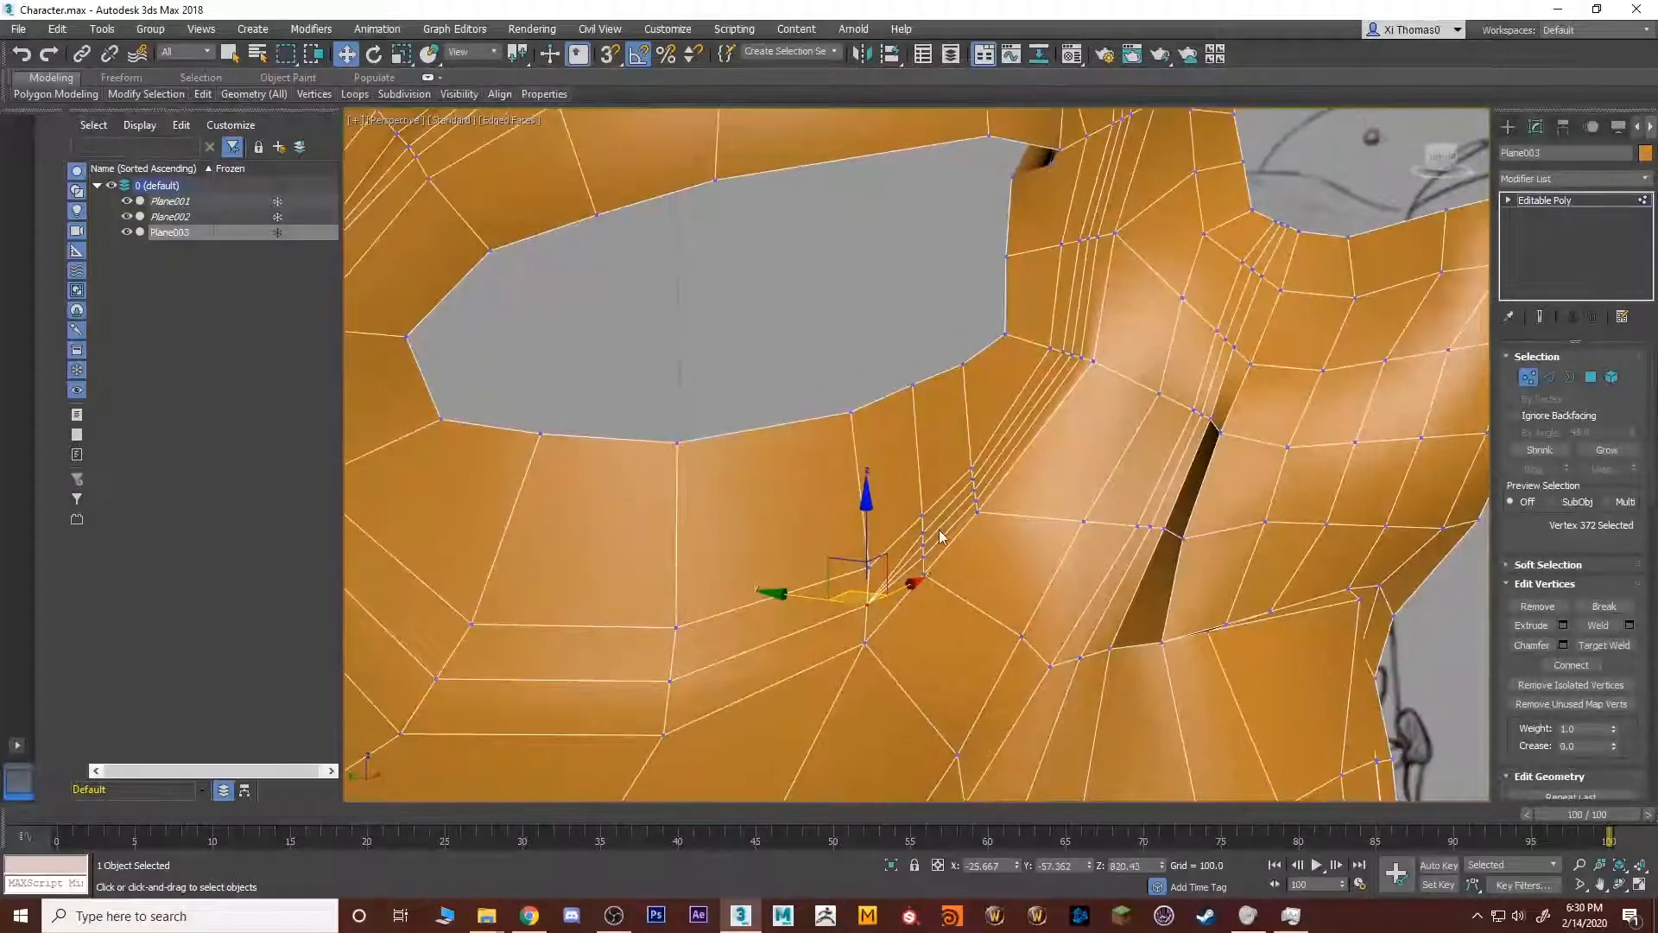
Weld the crease vertex groups around the lower inner corner of the eye socket, one group after the other.
left_click(923, 540)
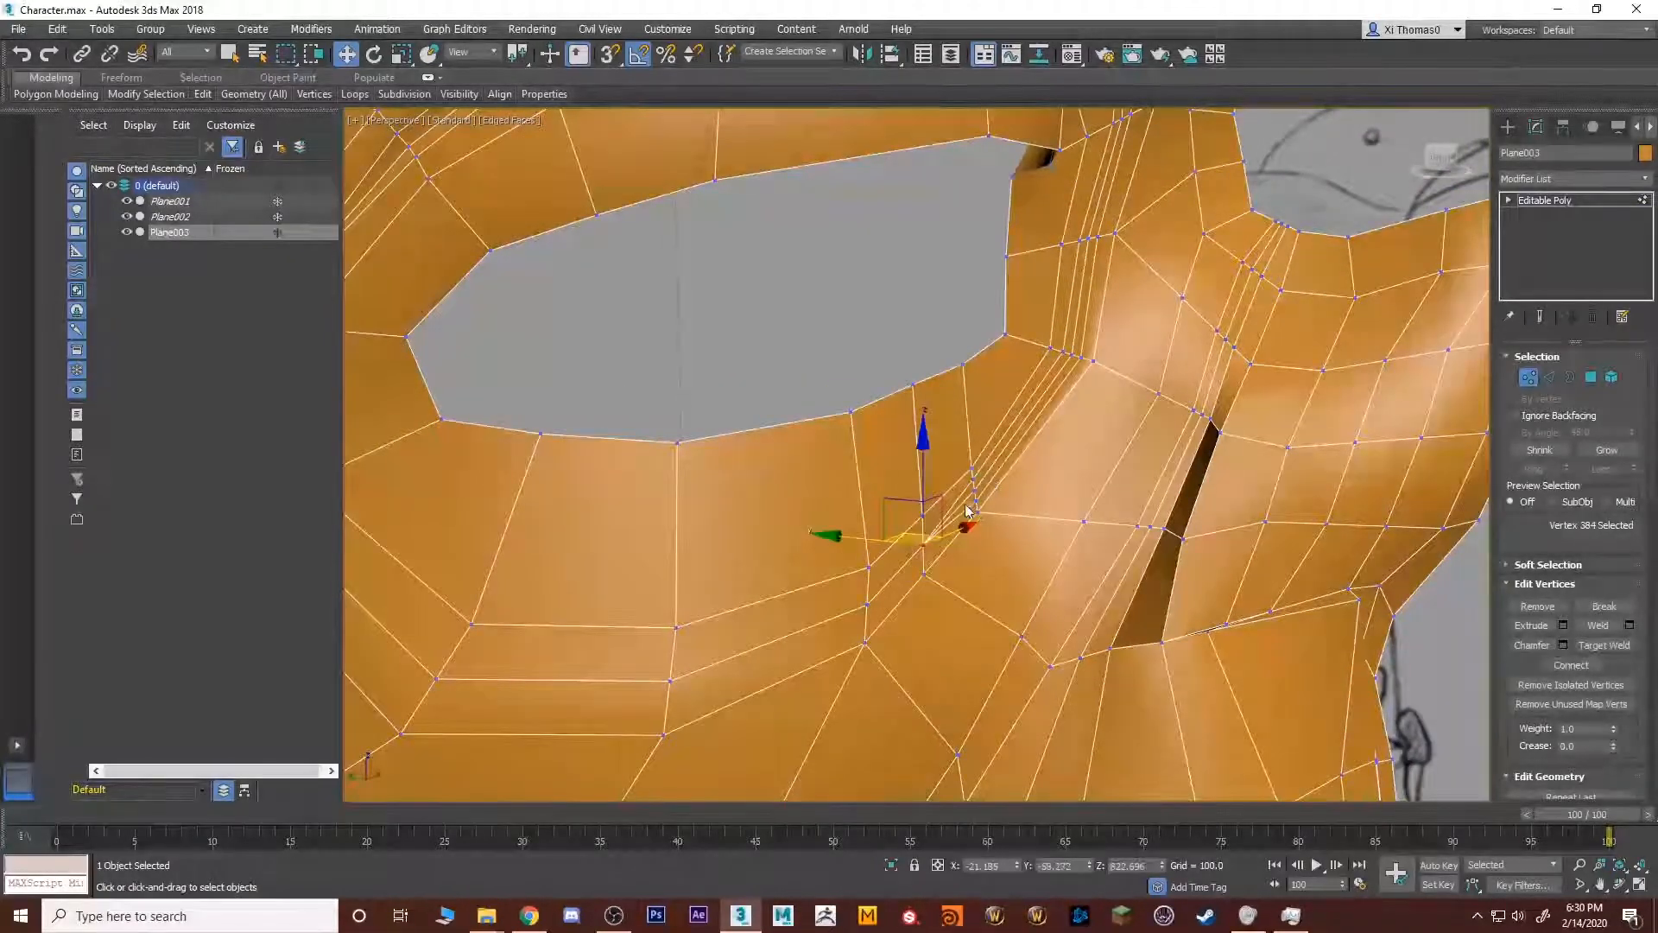
left_click(968, 510)
middle_click_drag(968, 510, 971, 504, "alt")
left_click(995, 462)
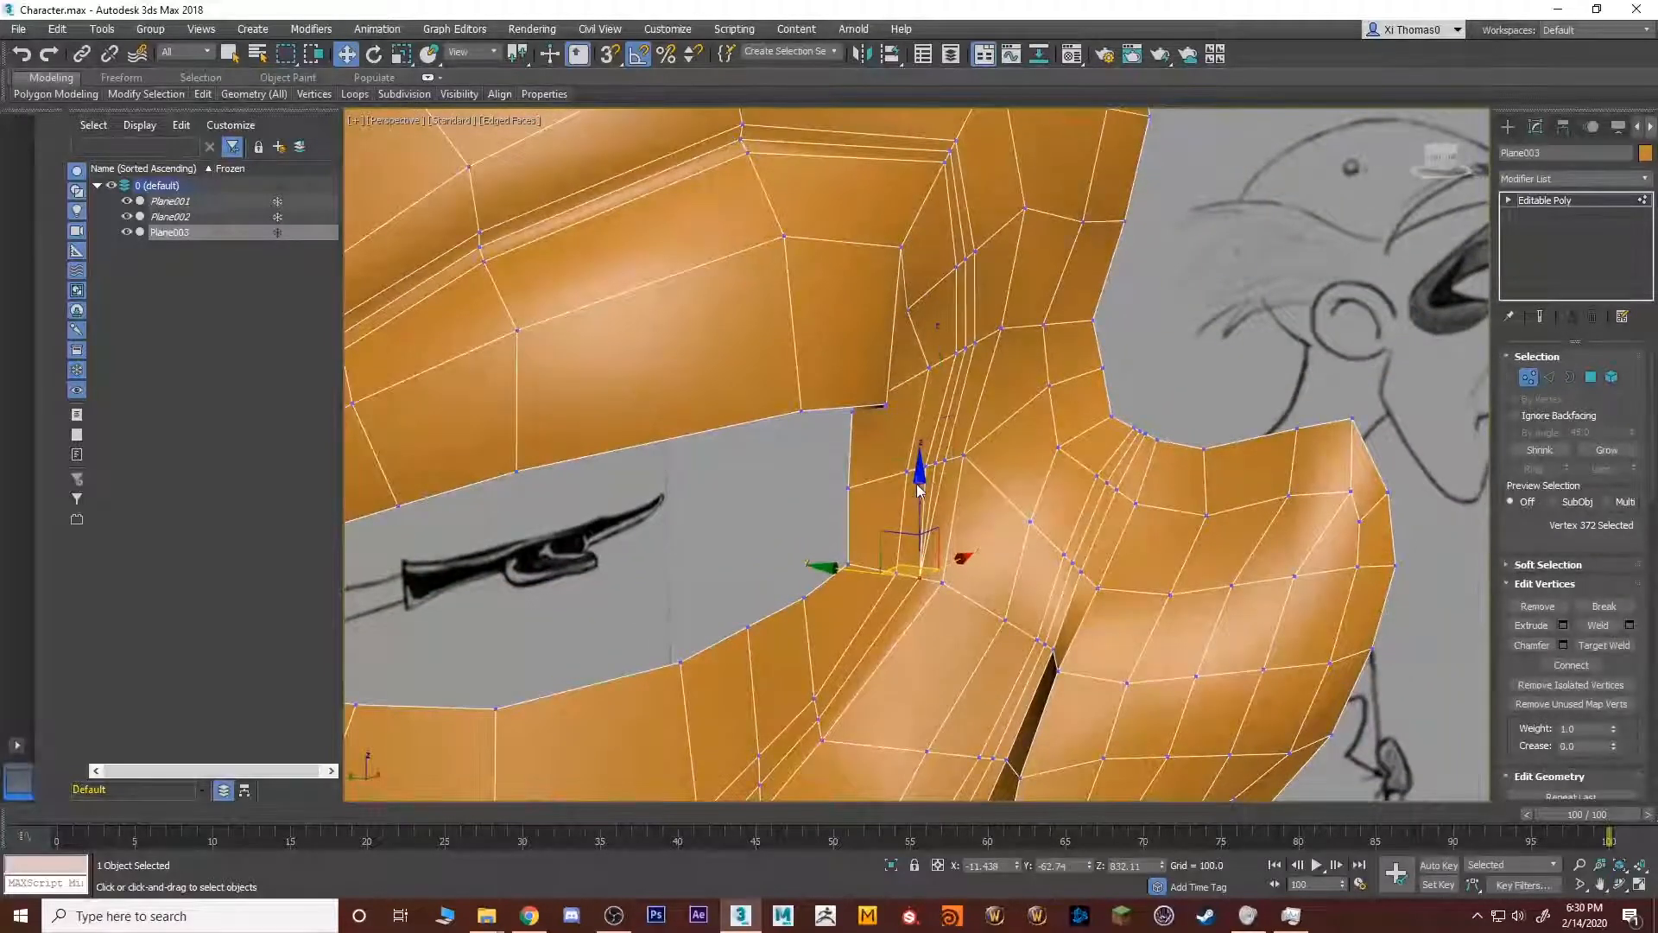
Weld the crease vertex groups beside the nose bridge up towards the upper inner corner of the eye socket.
left_click(938, 458)
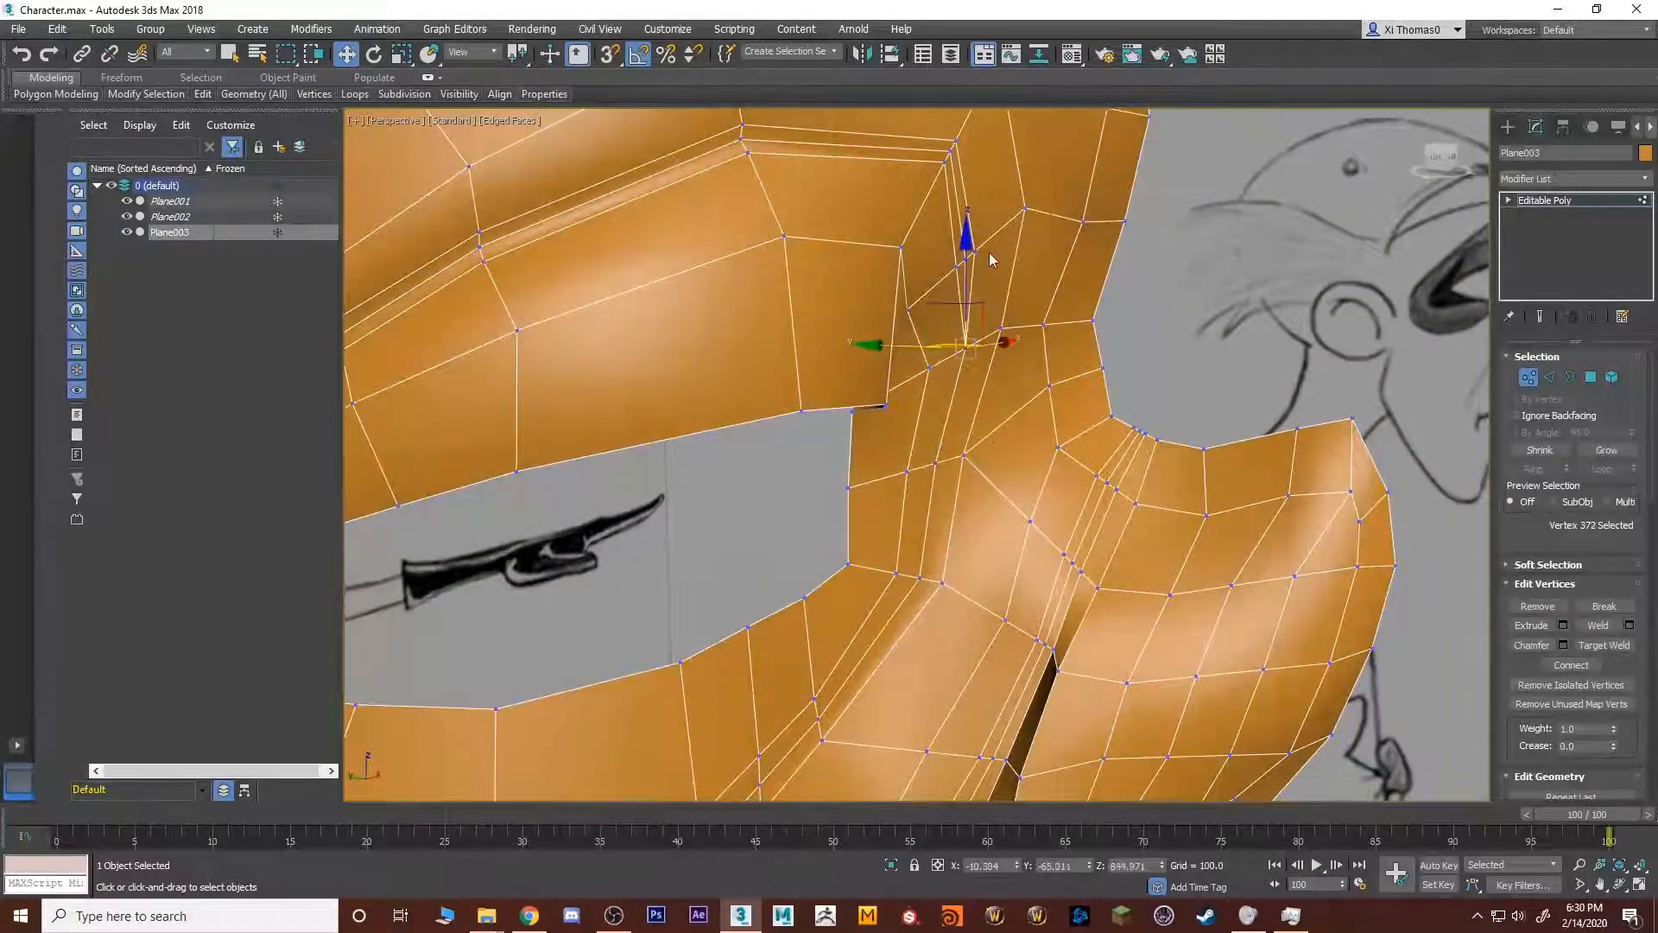
left_click(962, 261)
middle_click_drag(1019, 267, 965, 275, "alt")
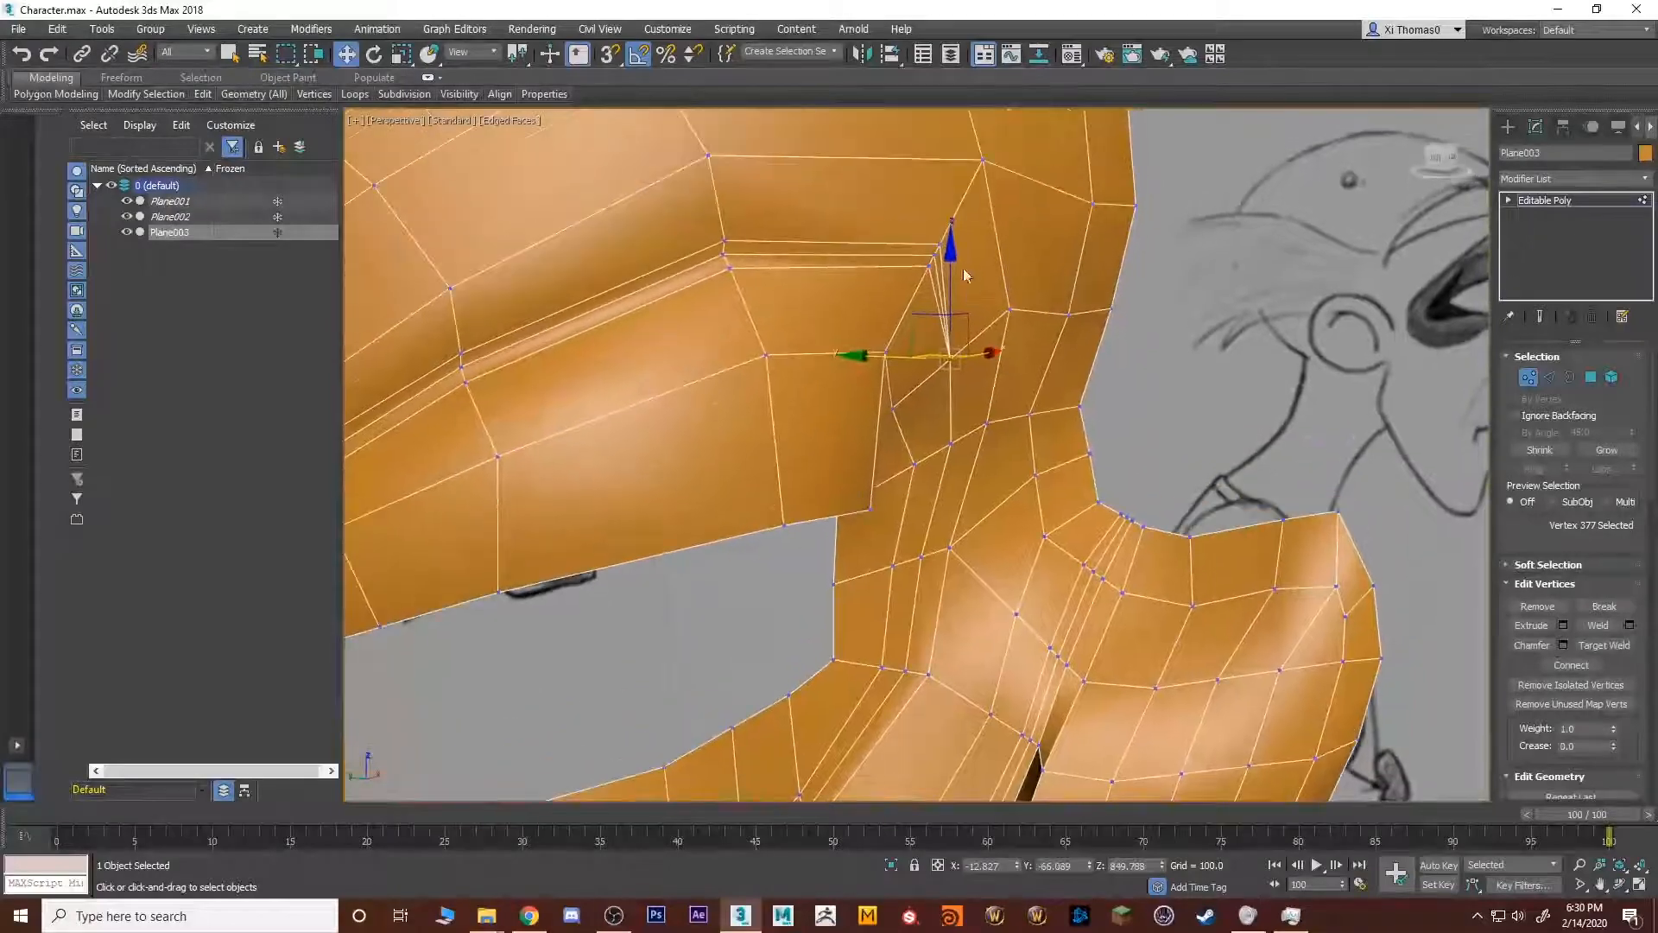
left_click_drag(950, 246, 949, 253)
key("ctrl+z")
Leave vertex editing and apply a TurboSmooth modifier to the face mesh as a preview.
middle_click_drag(912, 294, 1065, 301, "alt")
scroll(1037, 307, "down", 3)
key("space")
scroll(1048, 338, "down", 4)
scroll(1012, 372, "up", 3)
left_click(1558, 200)
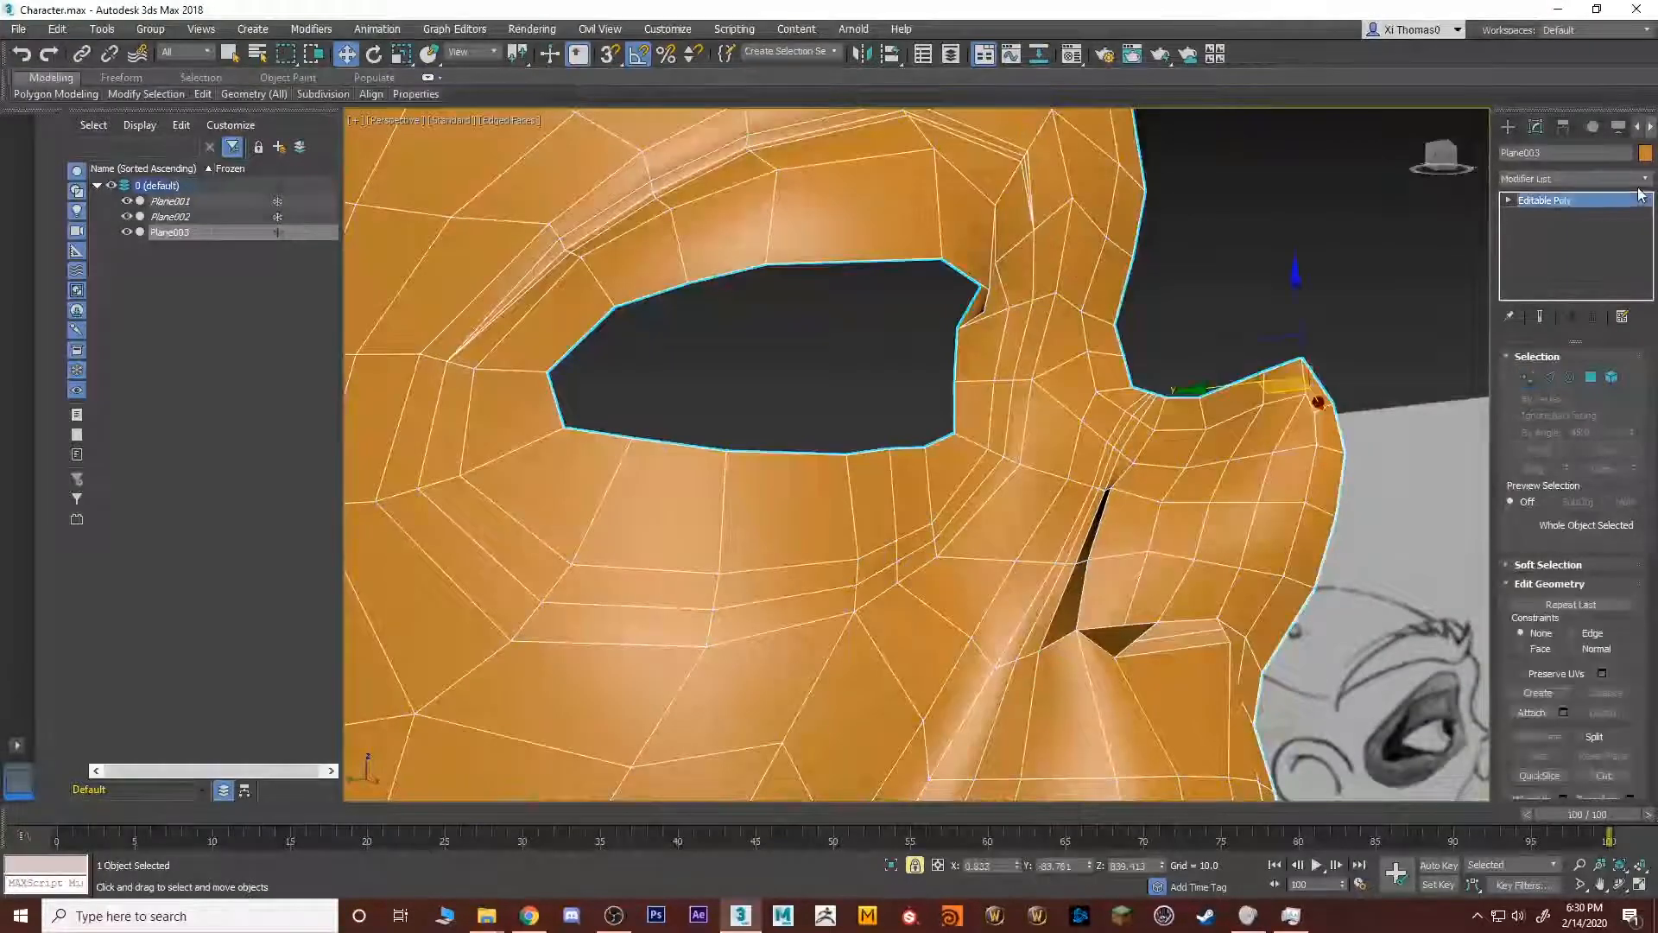
left_click(1572, 178)
scroll(1610, 468, "down", 5)
left_click(1595, 566)
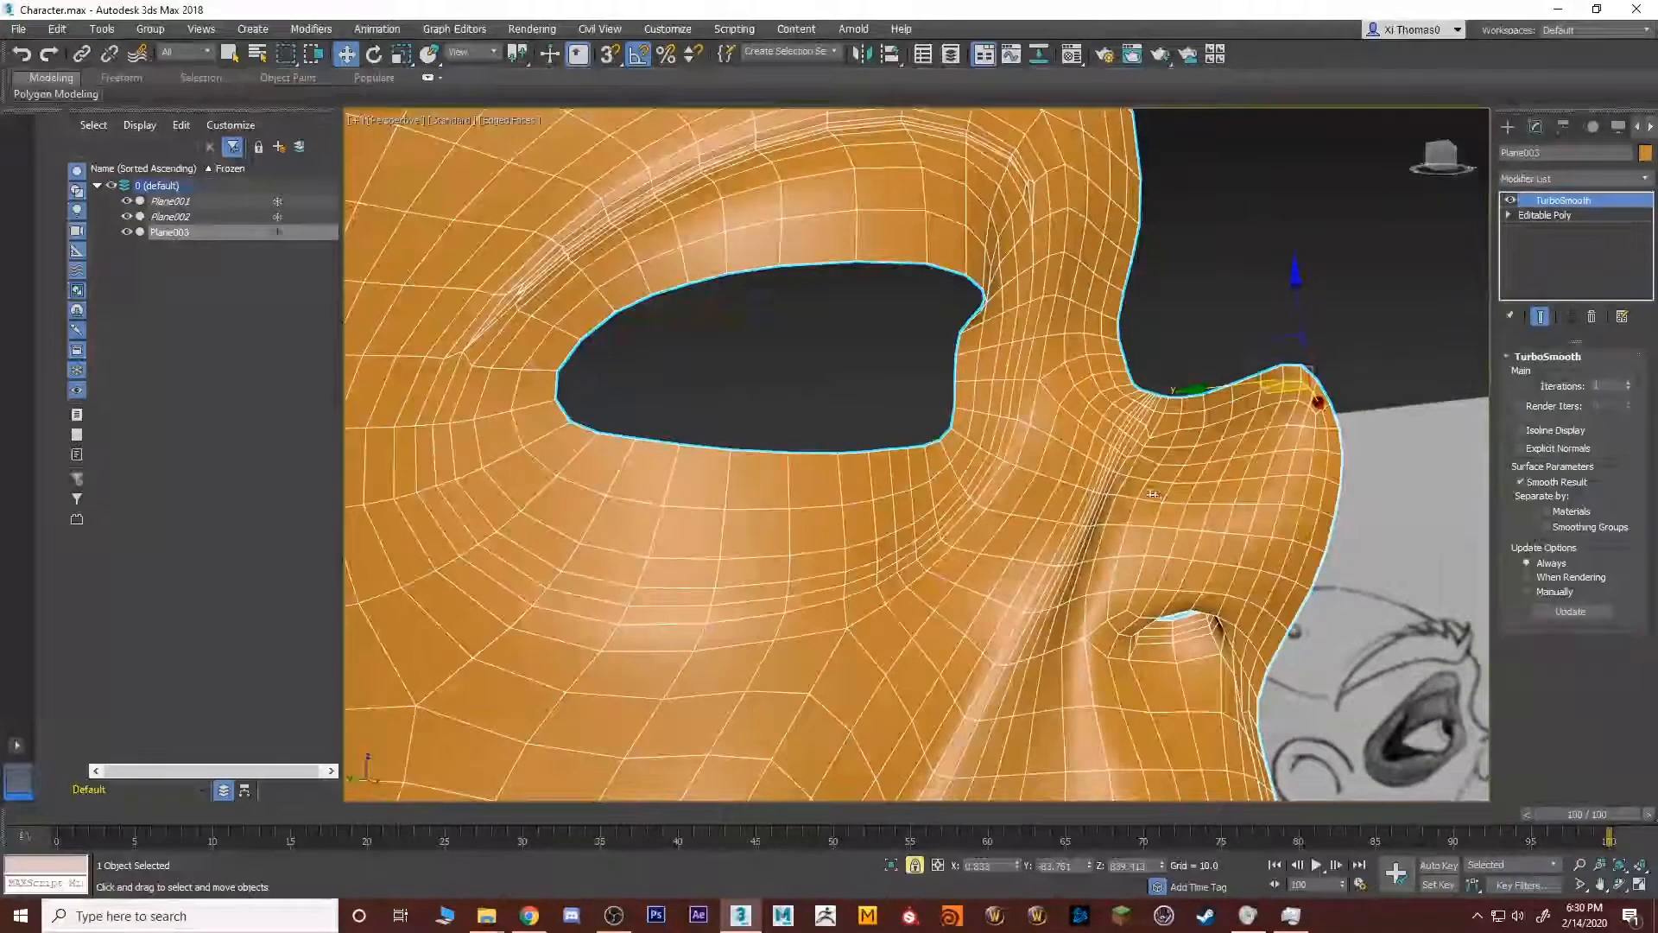
Hide the mesh edges and inspect the smoothed surface around the eye socket and nose from several angles.
key("F3")
key("F3")
key("F4")
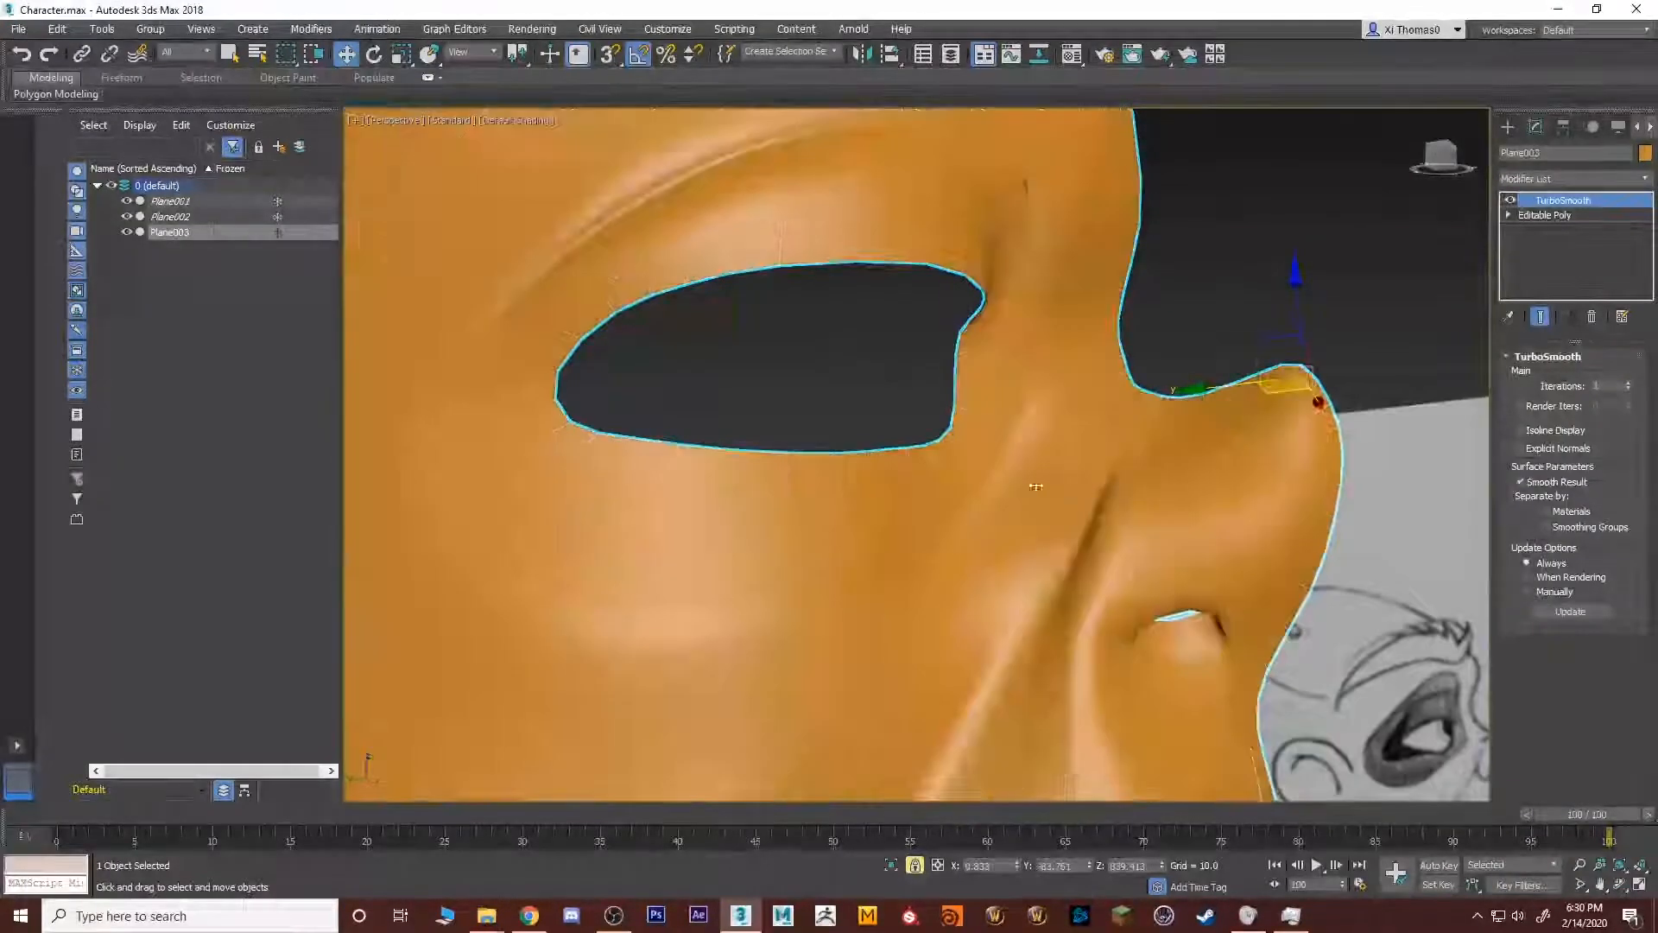
mouse_move(1037, 485)
middle_mouse_down("alt")
mouse_move(866, 503)
mouse_move(871, 534)
mouse_move(837, 556)
mouse_move(841, 521)
middle_mouse_up("alt")
middle_click_drag(1298, 351, 1366, 291, "alt")
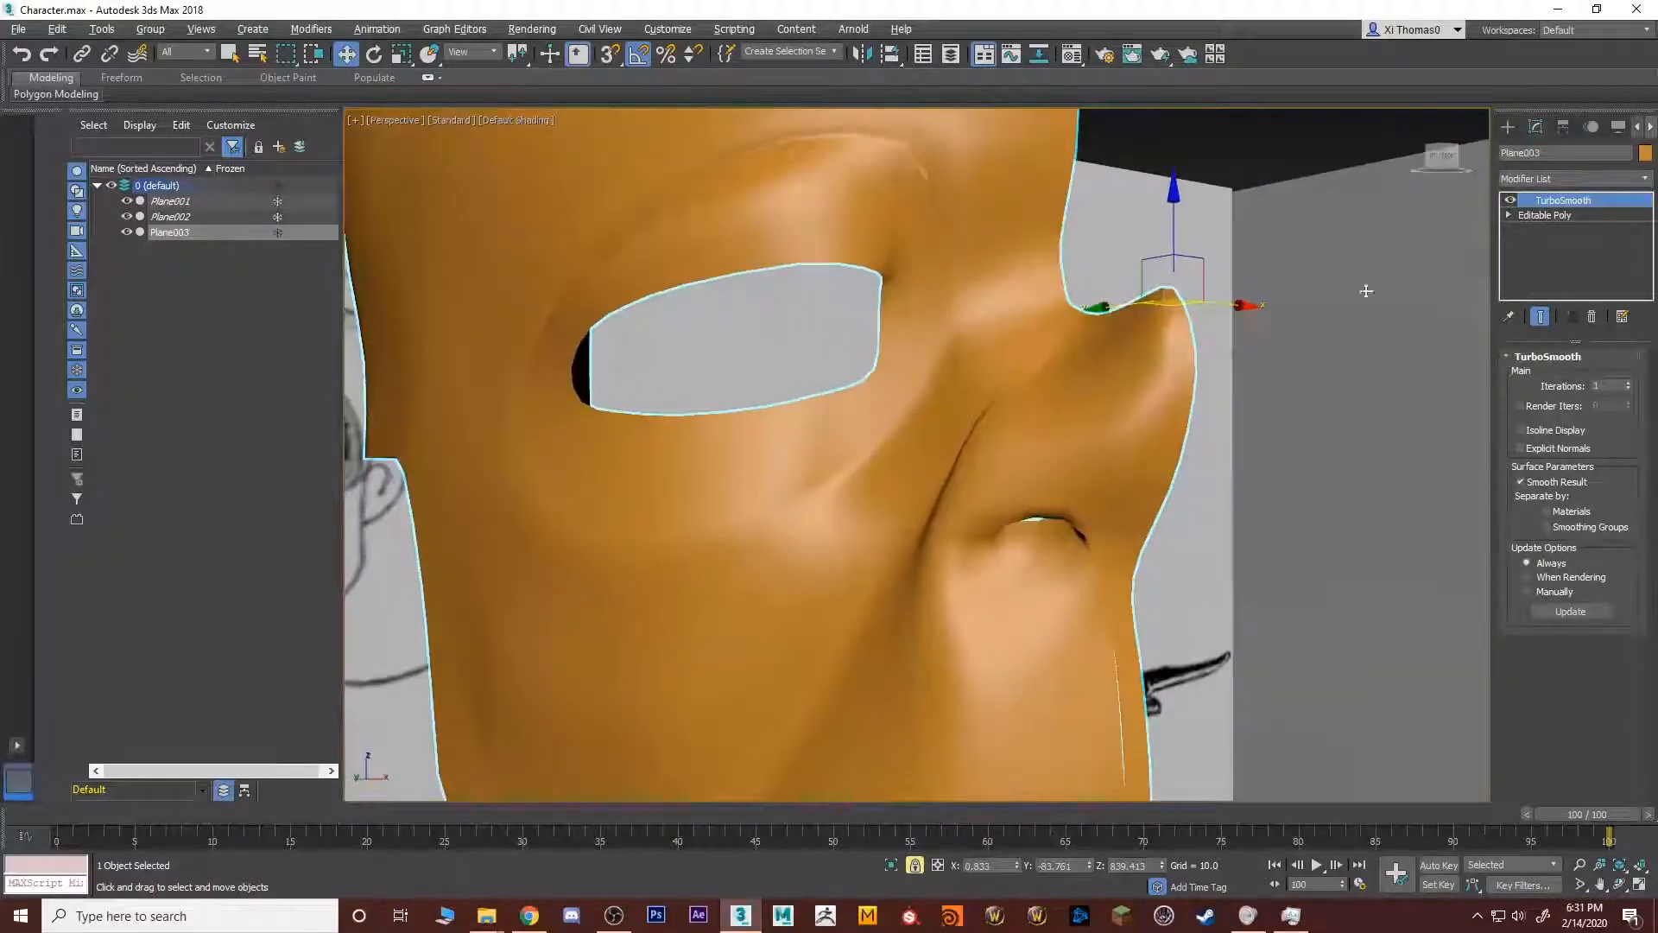
Remove the TurboSmooth modifier and show the shaded mesh with its edges again.
left_click(1594, 318)
key("F3")
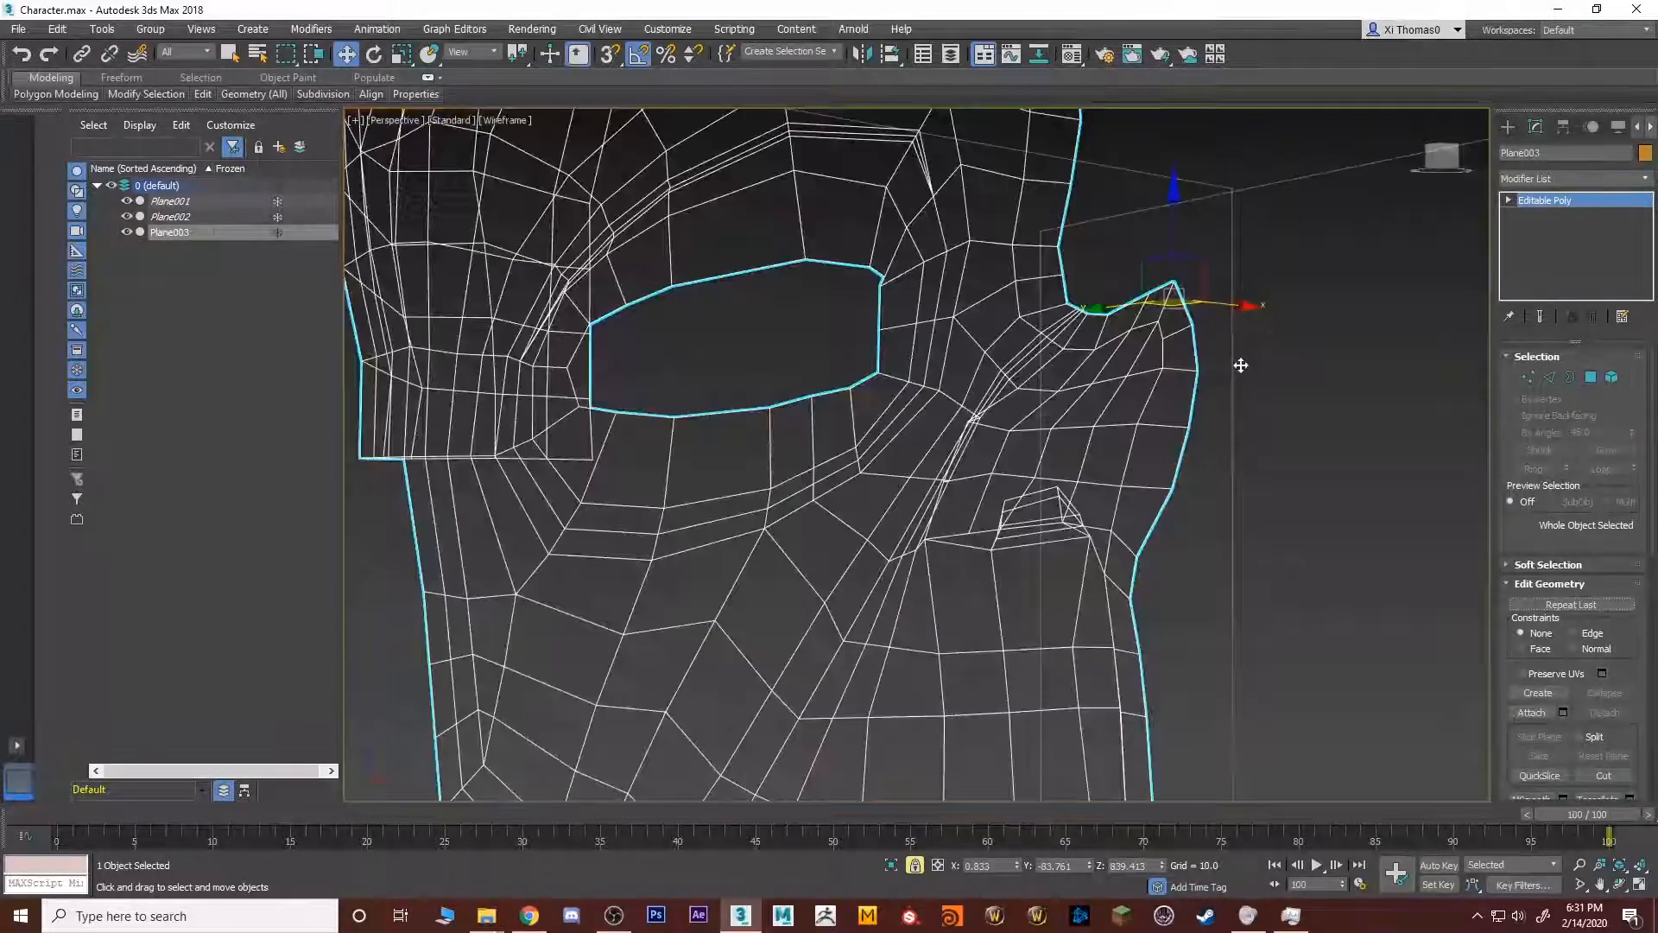
key("F3")
key("F4")
middle_click_drag(1007, 432, 1069, 436)
key("1")
middle_click_drag(889, 418, 984, 424, "alt")
left_click(1562, 201)
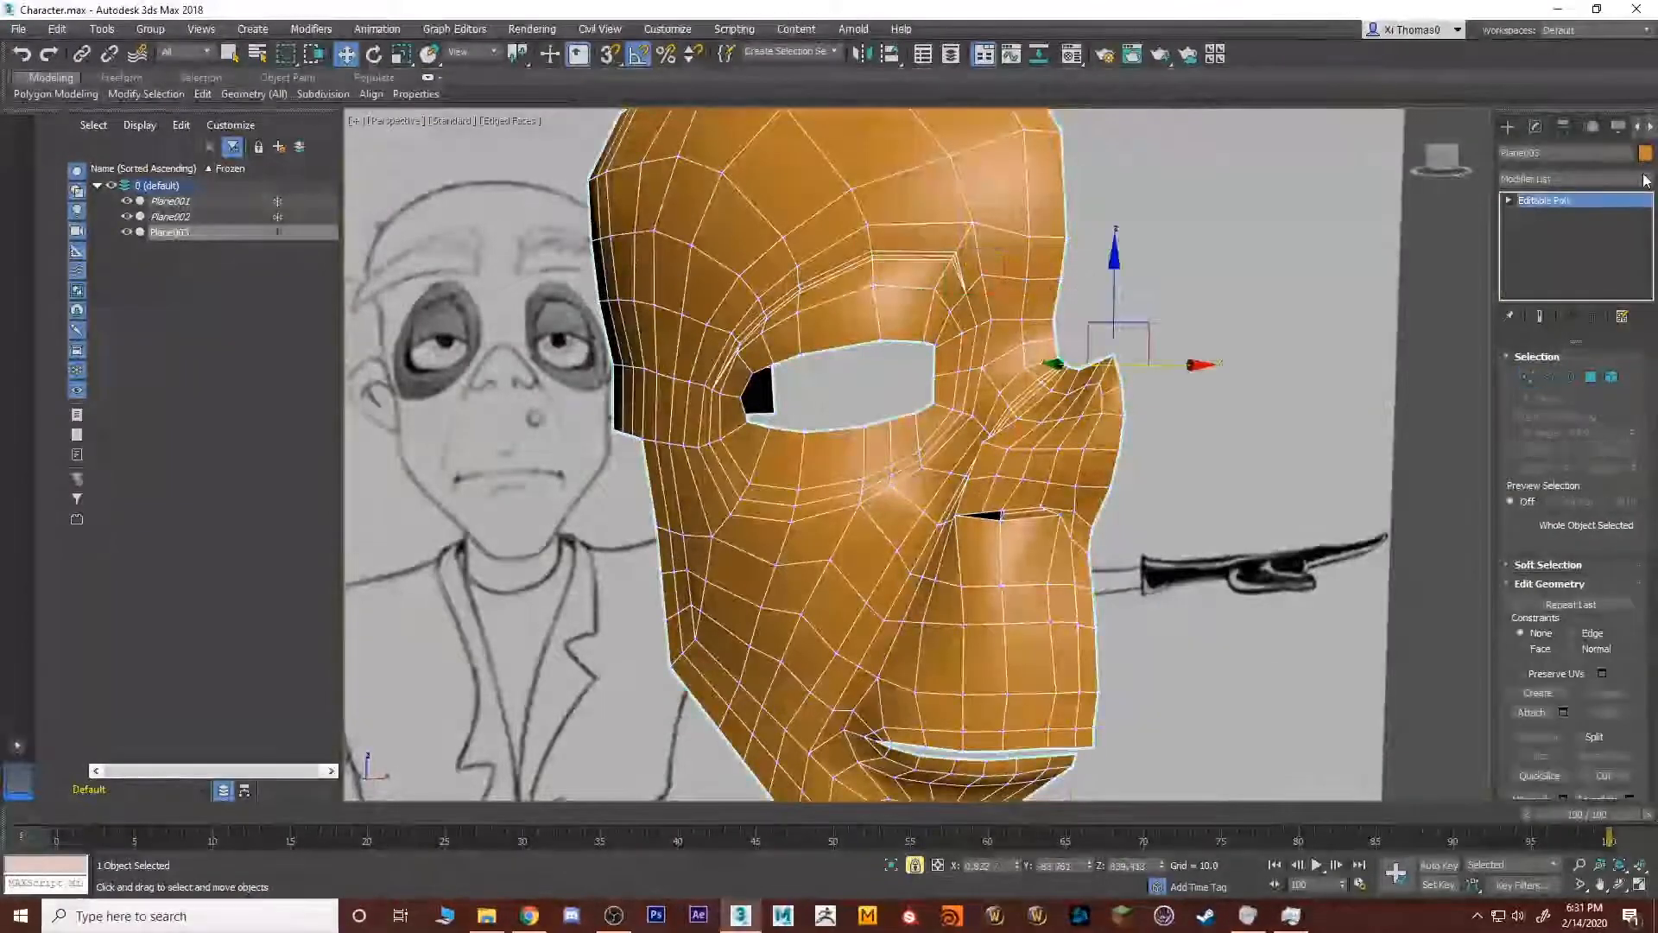
left_click(1572, 178)
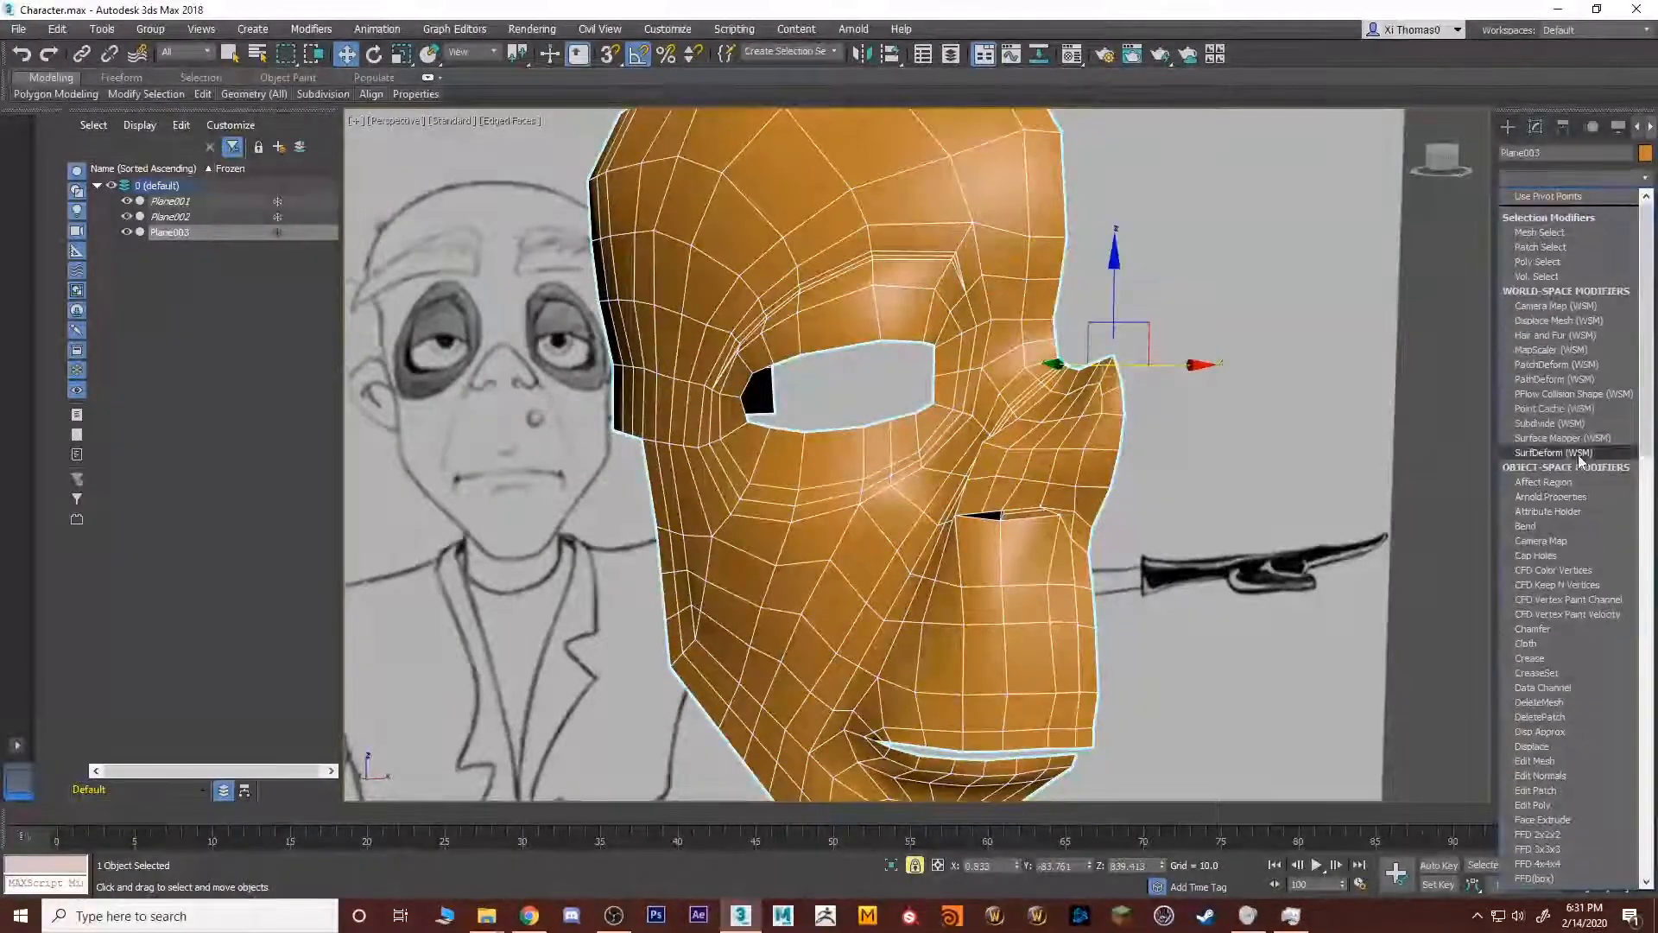
left_click(1649, 177)
Widen the command panel to two columns at vertex level and bring the Paint Deformation settings into view.
left_click(1529, 377)
scroll(1524, 520, "down", 5)
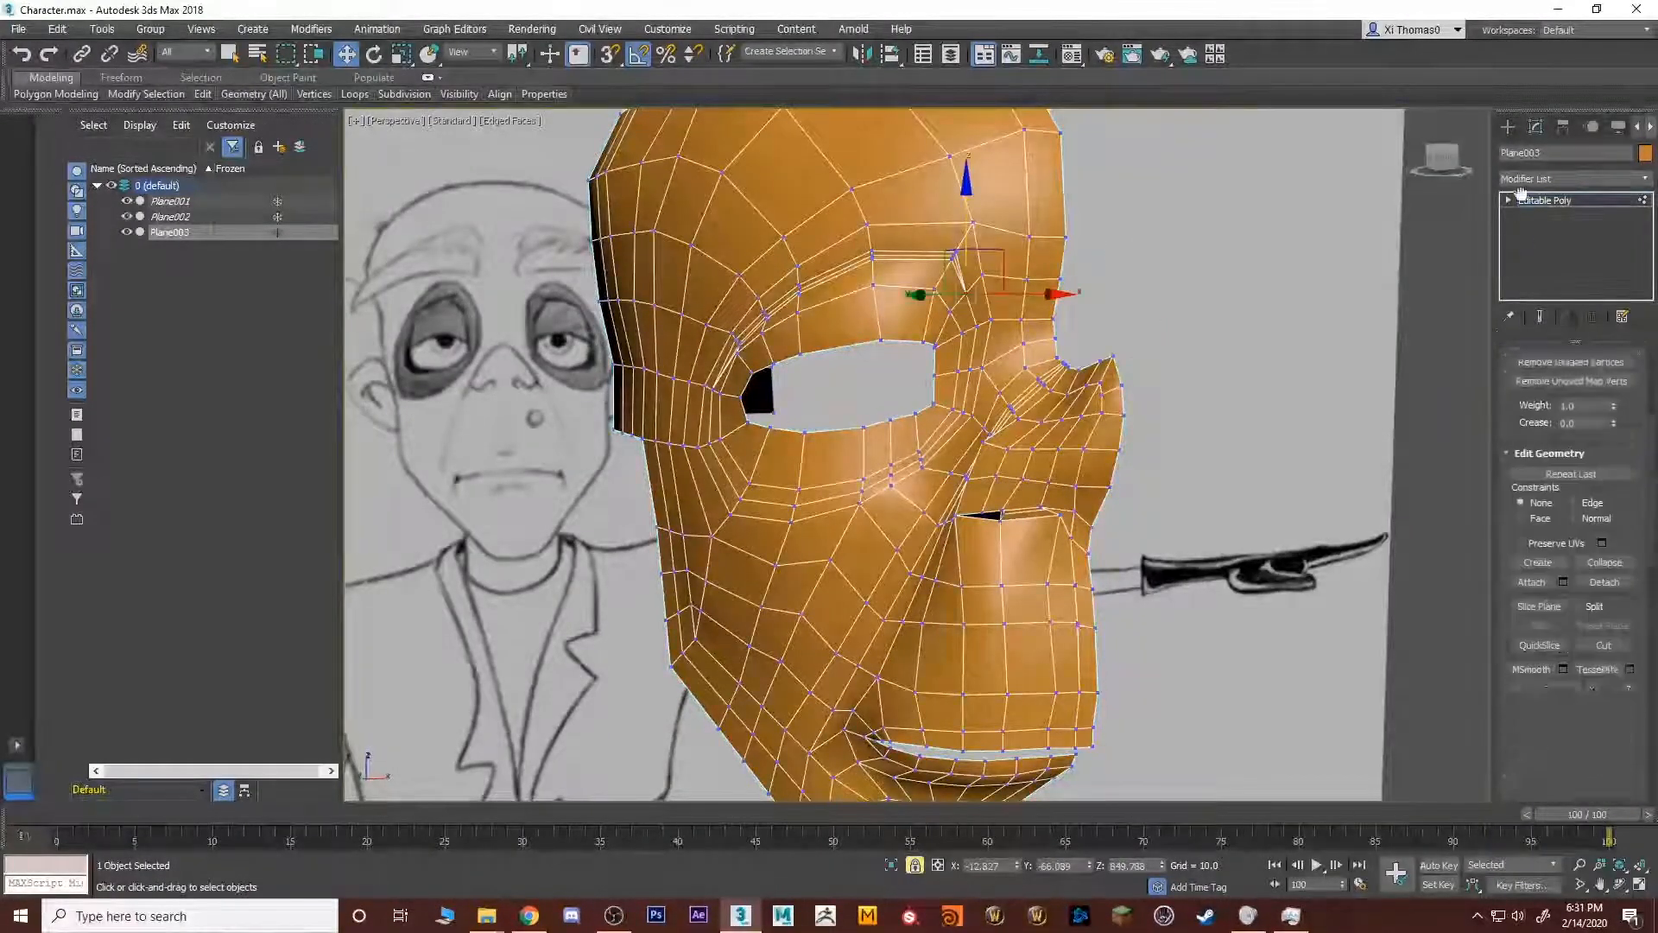
scroll(1513, 632, "down", 7)
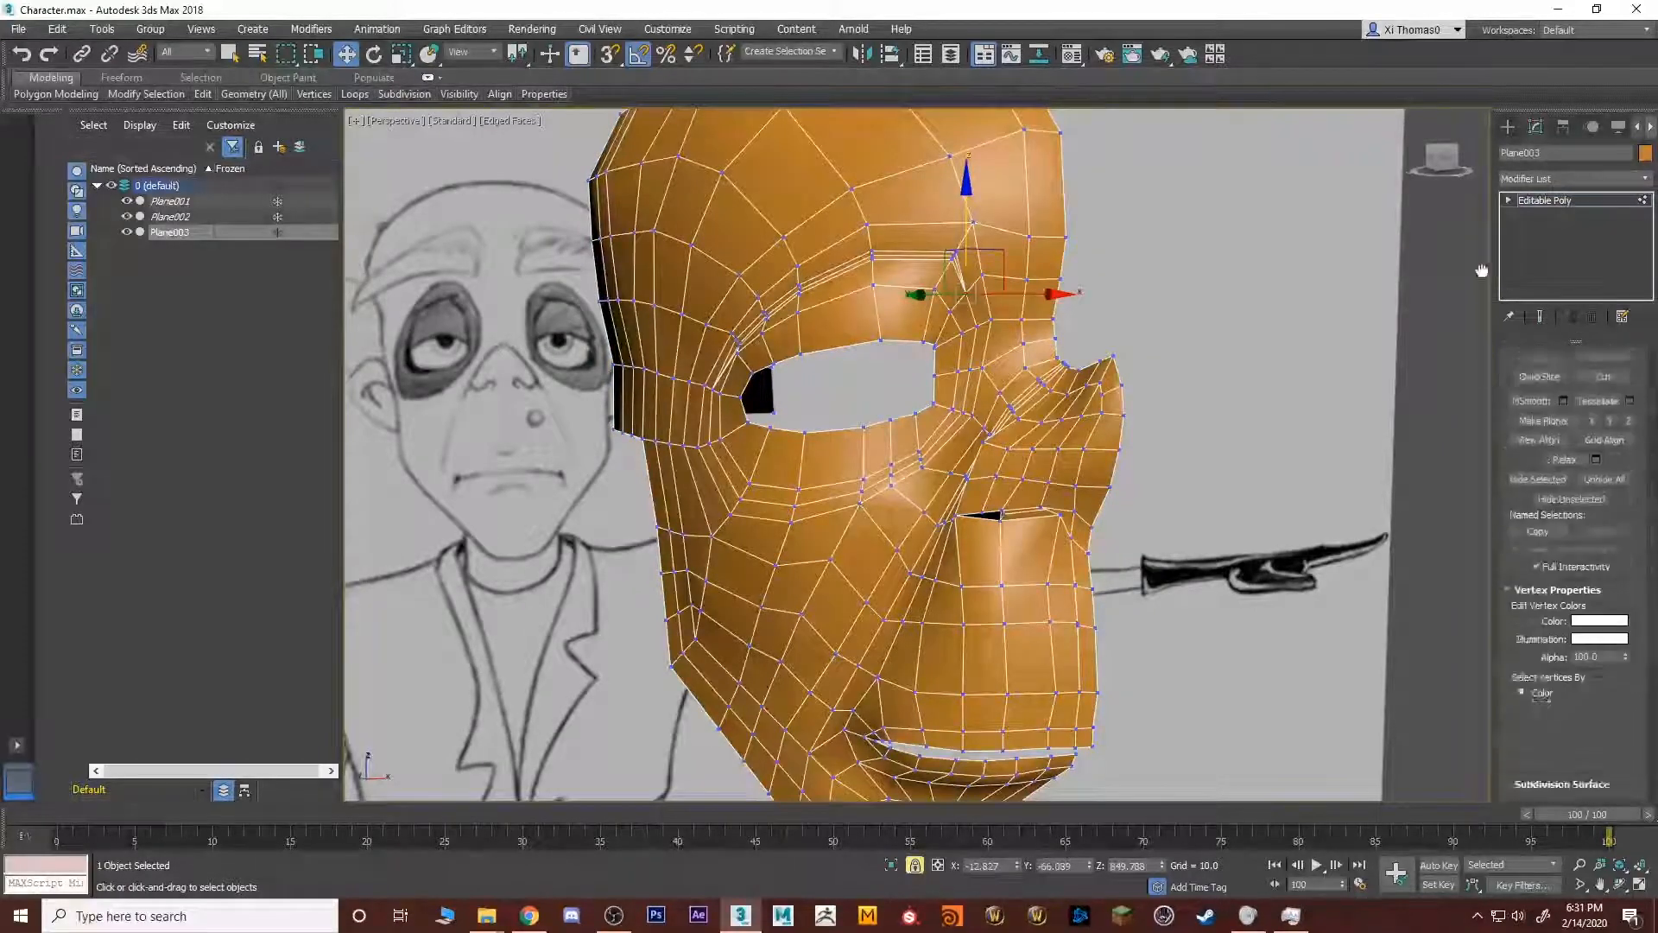
left_click_drag(1492, 505, 1311, 511)
left_click_drag(1501, 605, 1492, 149)
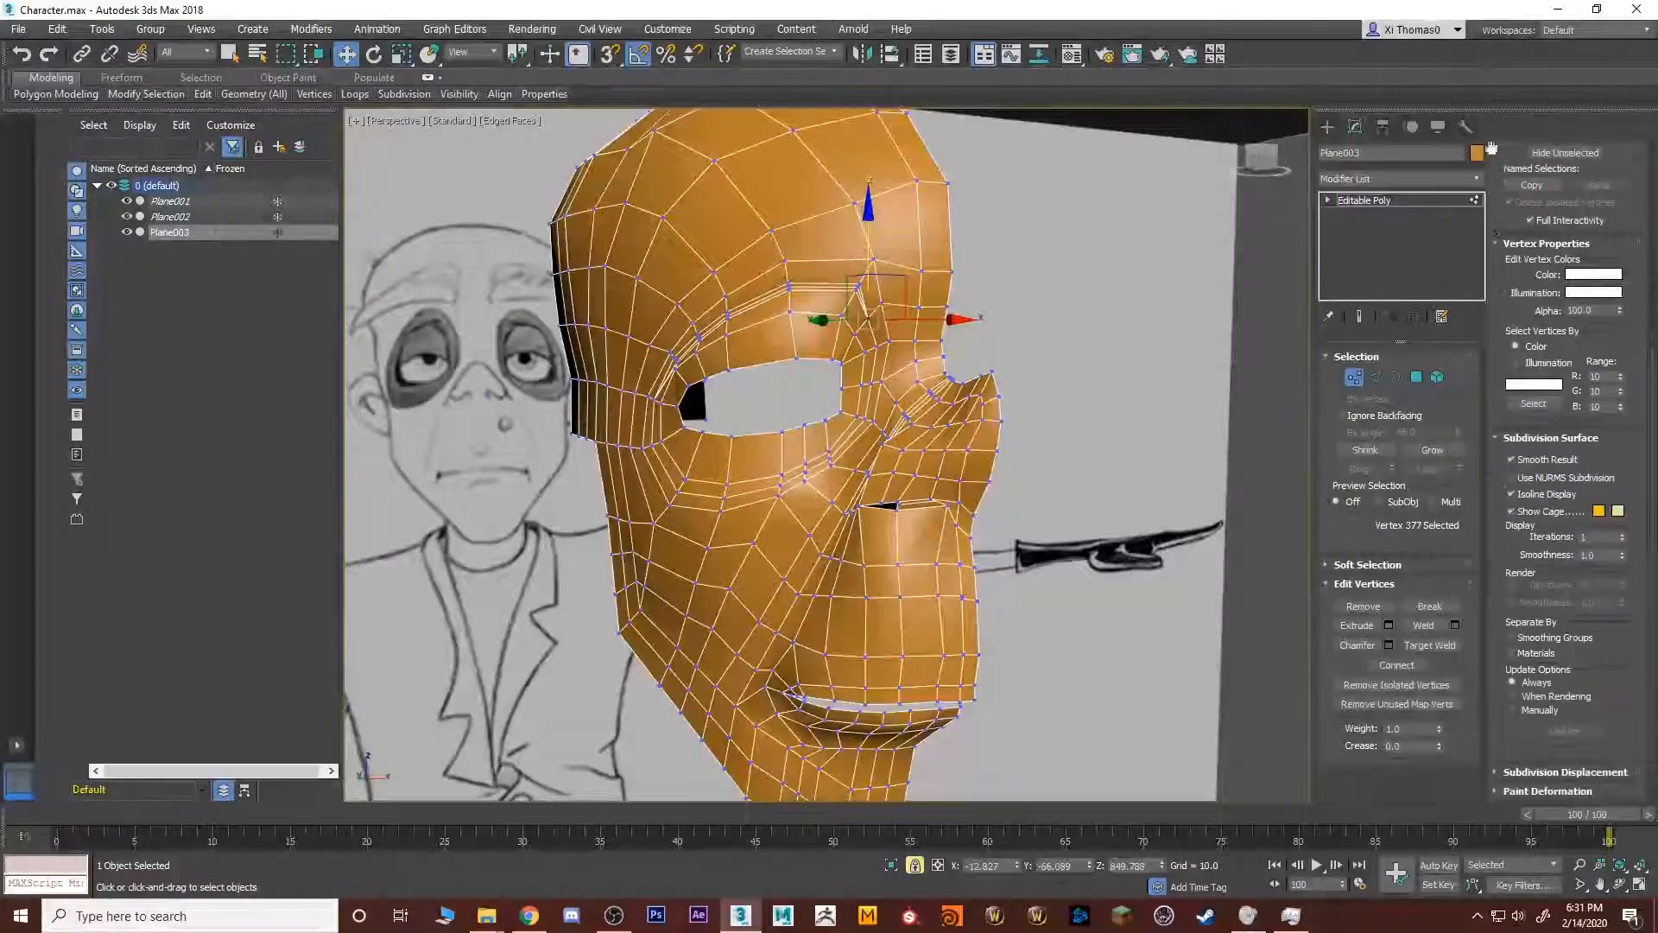
scroll(1555, 782, "down", 3)
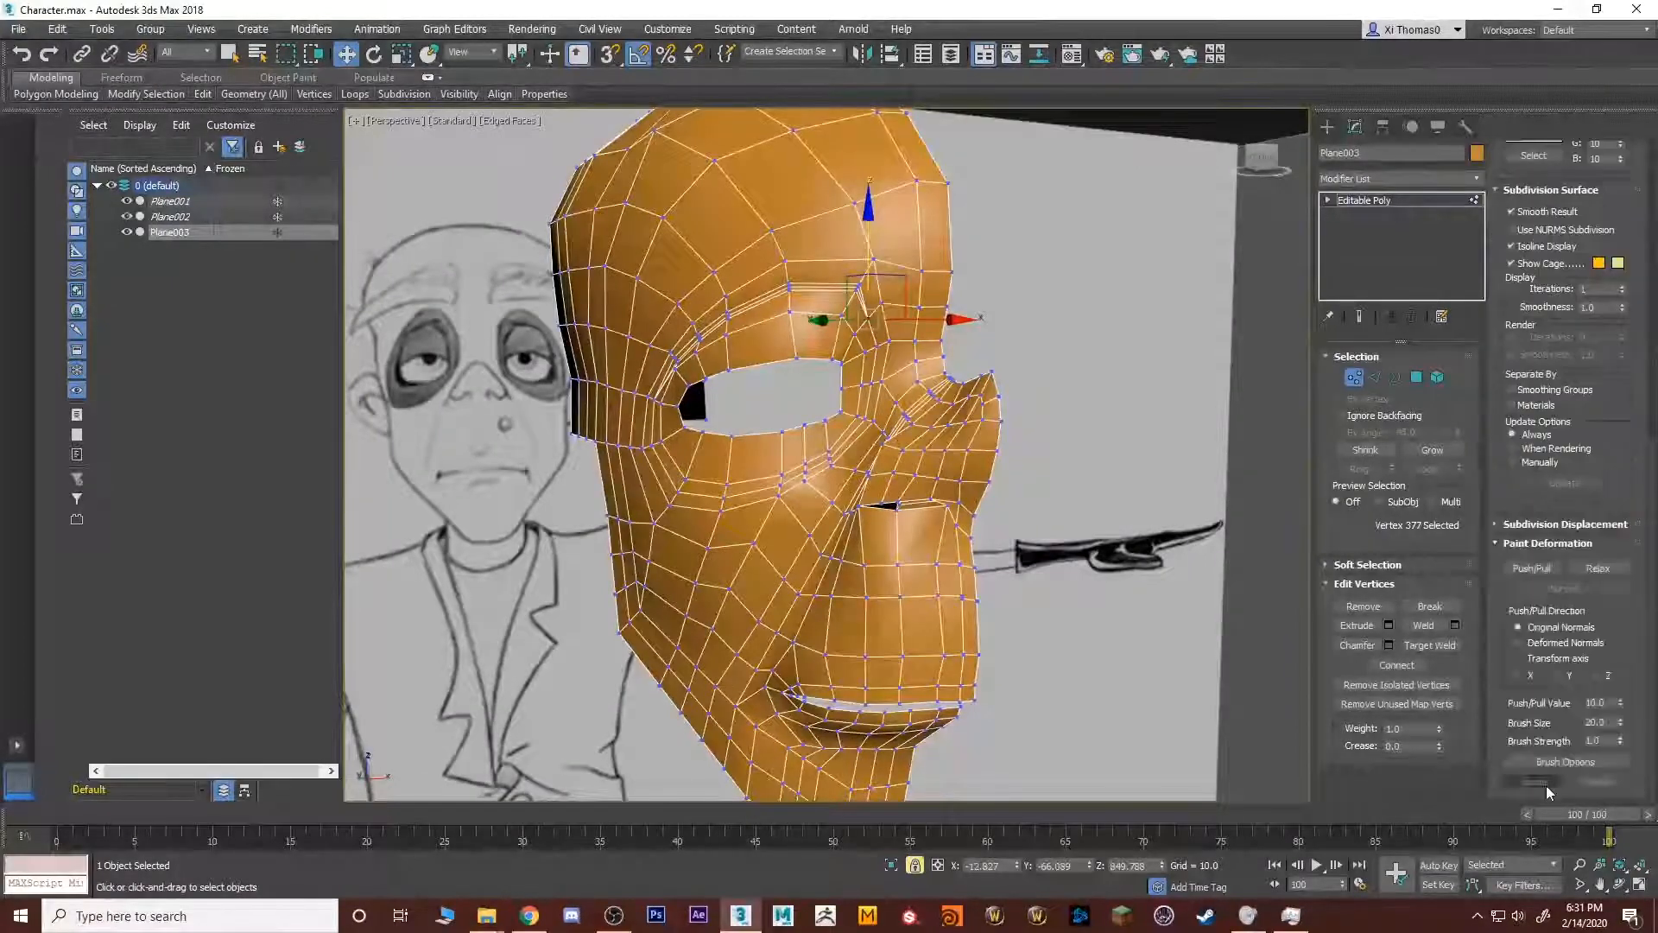
left_click(1595, 568)
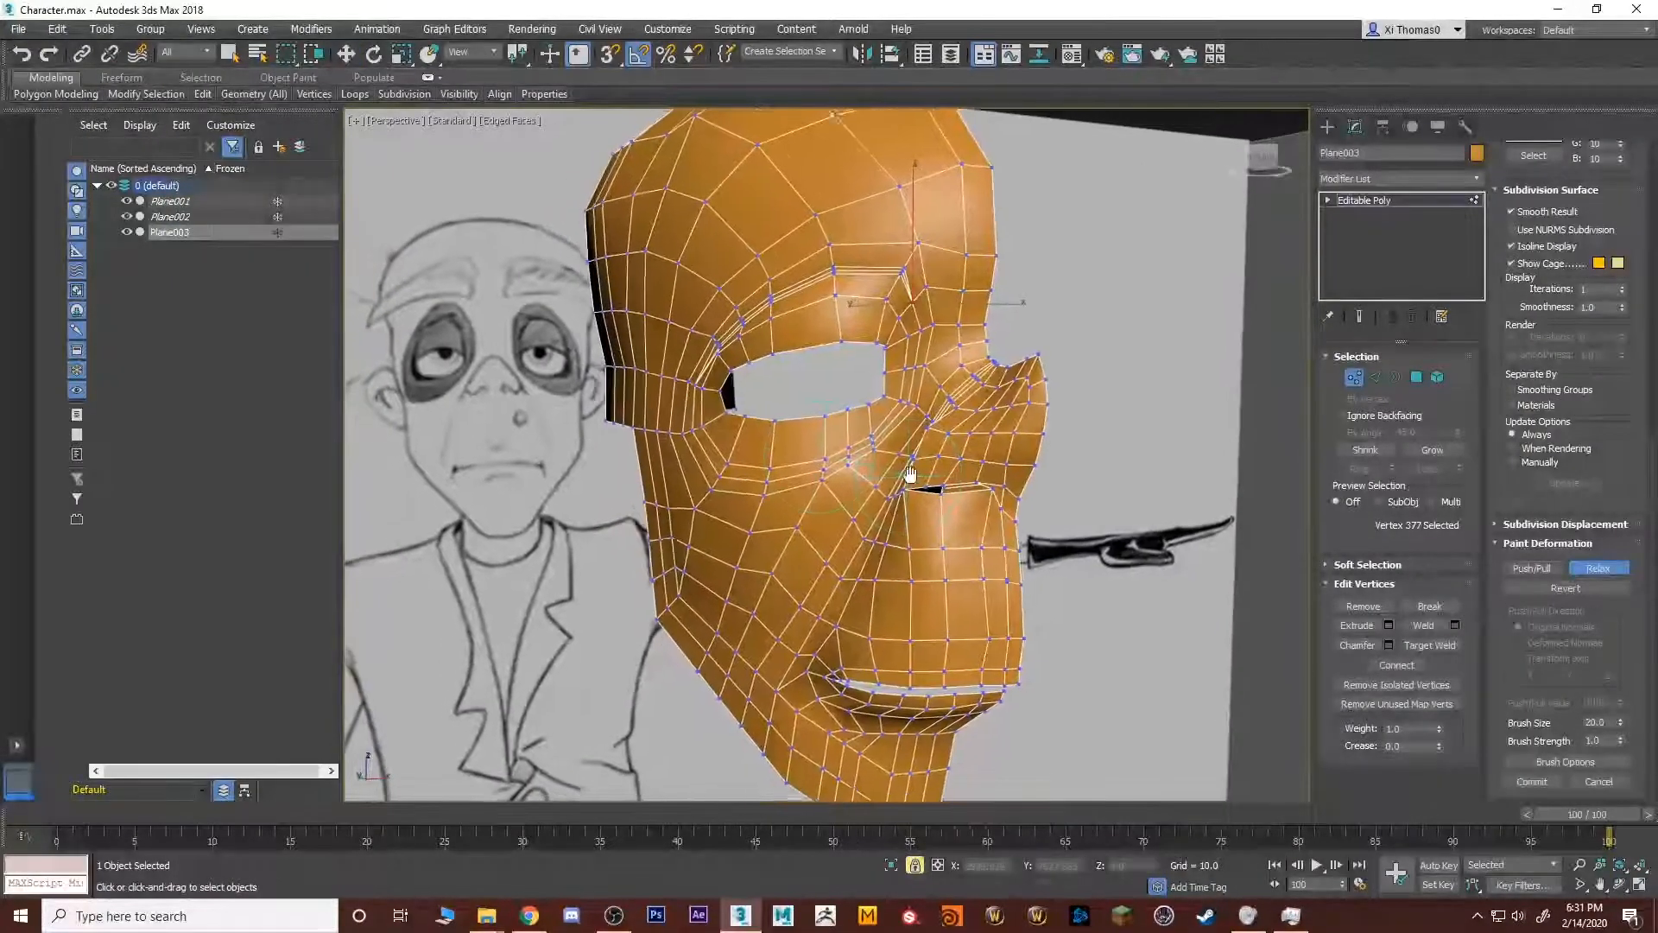
mouse_move(864, 499)
middle_mouse_down("alt")
mouse_move(907, 474)
mouse_move(864, 462)
middle_mouse_up("alt")
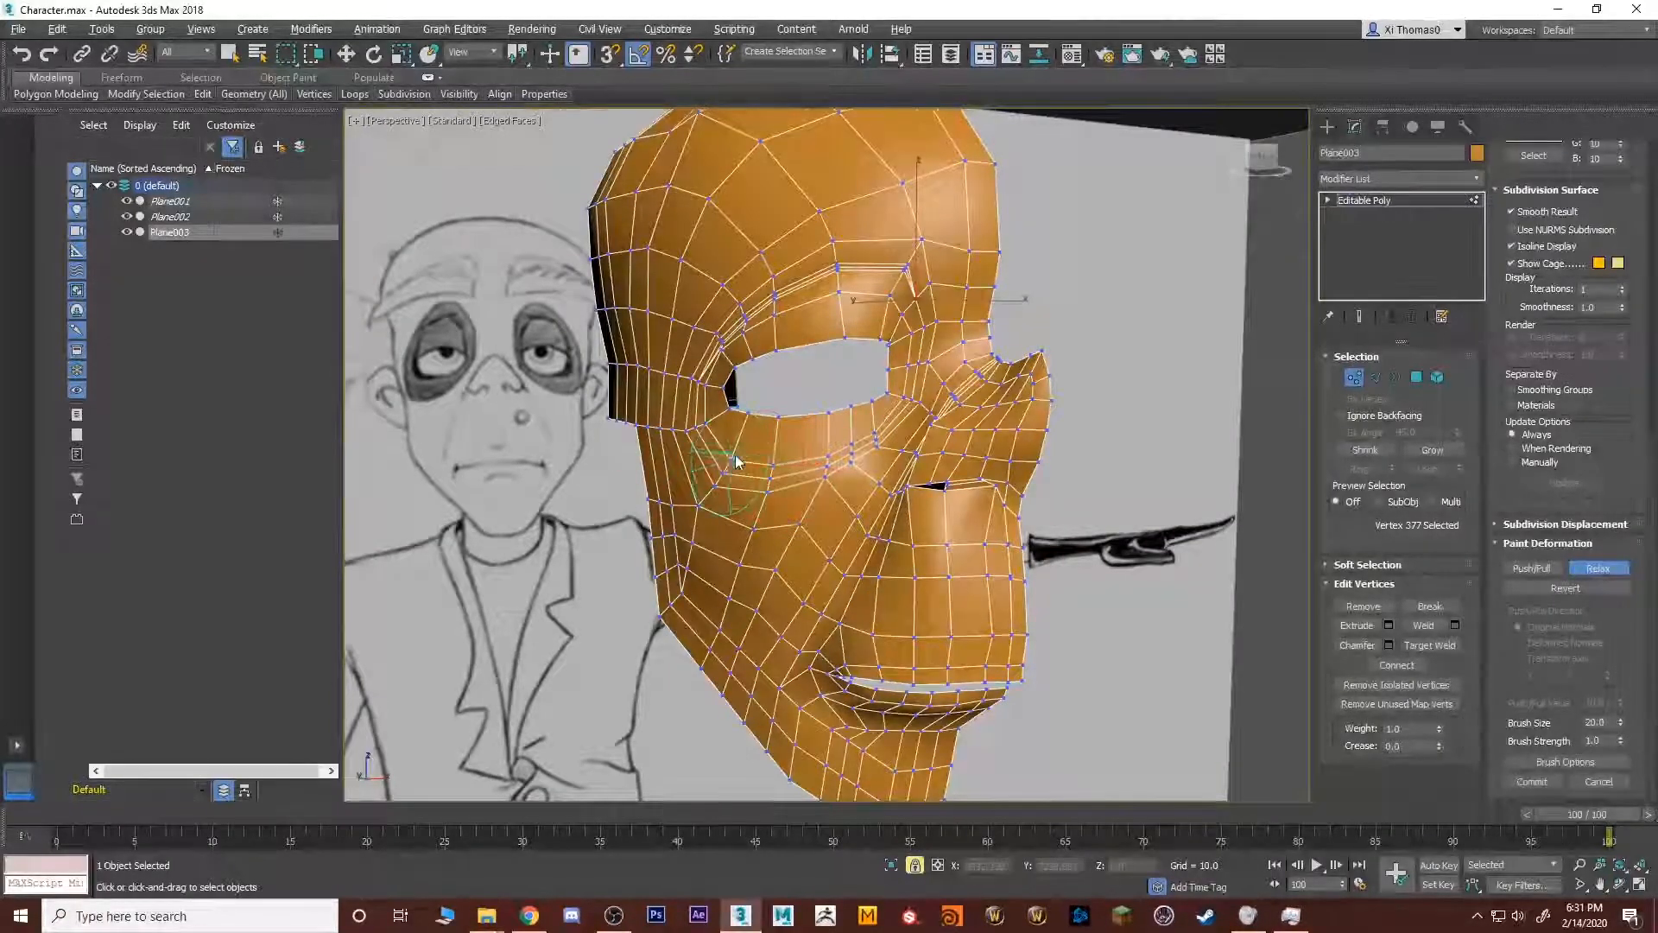
middle_click_drag(773, 473, 807, 470, "alt")
Leave vertex level, set the Paint Deformation Relax brush to strength 0.2, and relax the mesh below the eye opening.
key("1")
key("w")
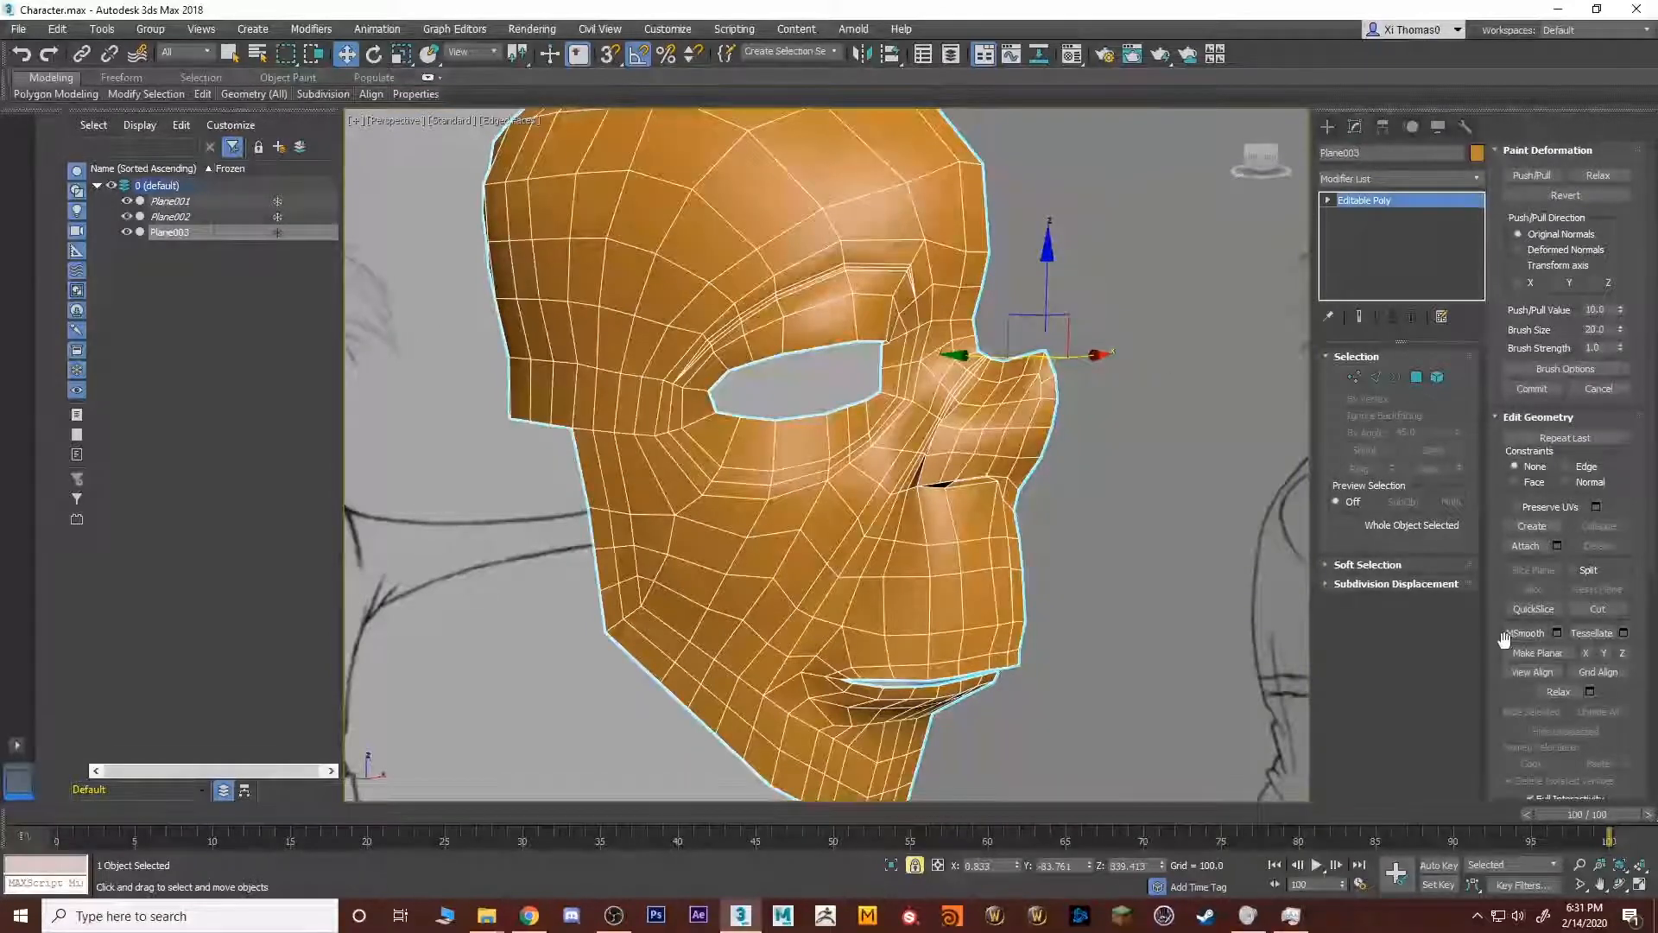
left_click(1599, 175)
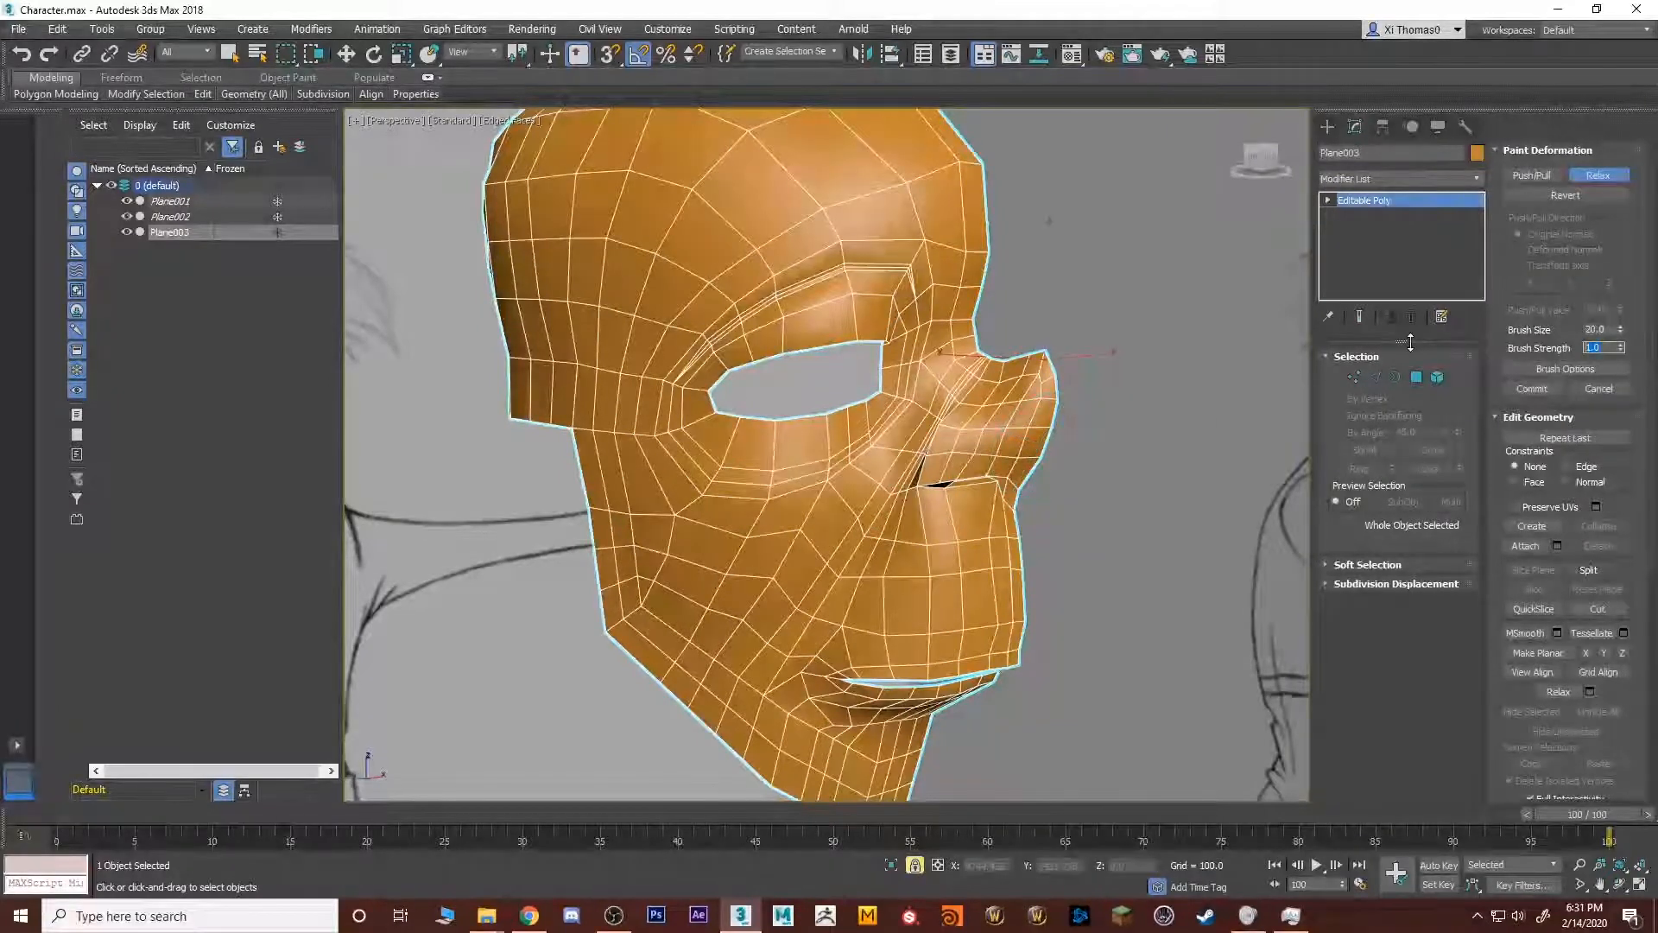
type("0.2")
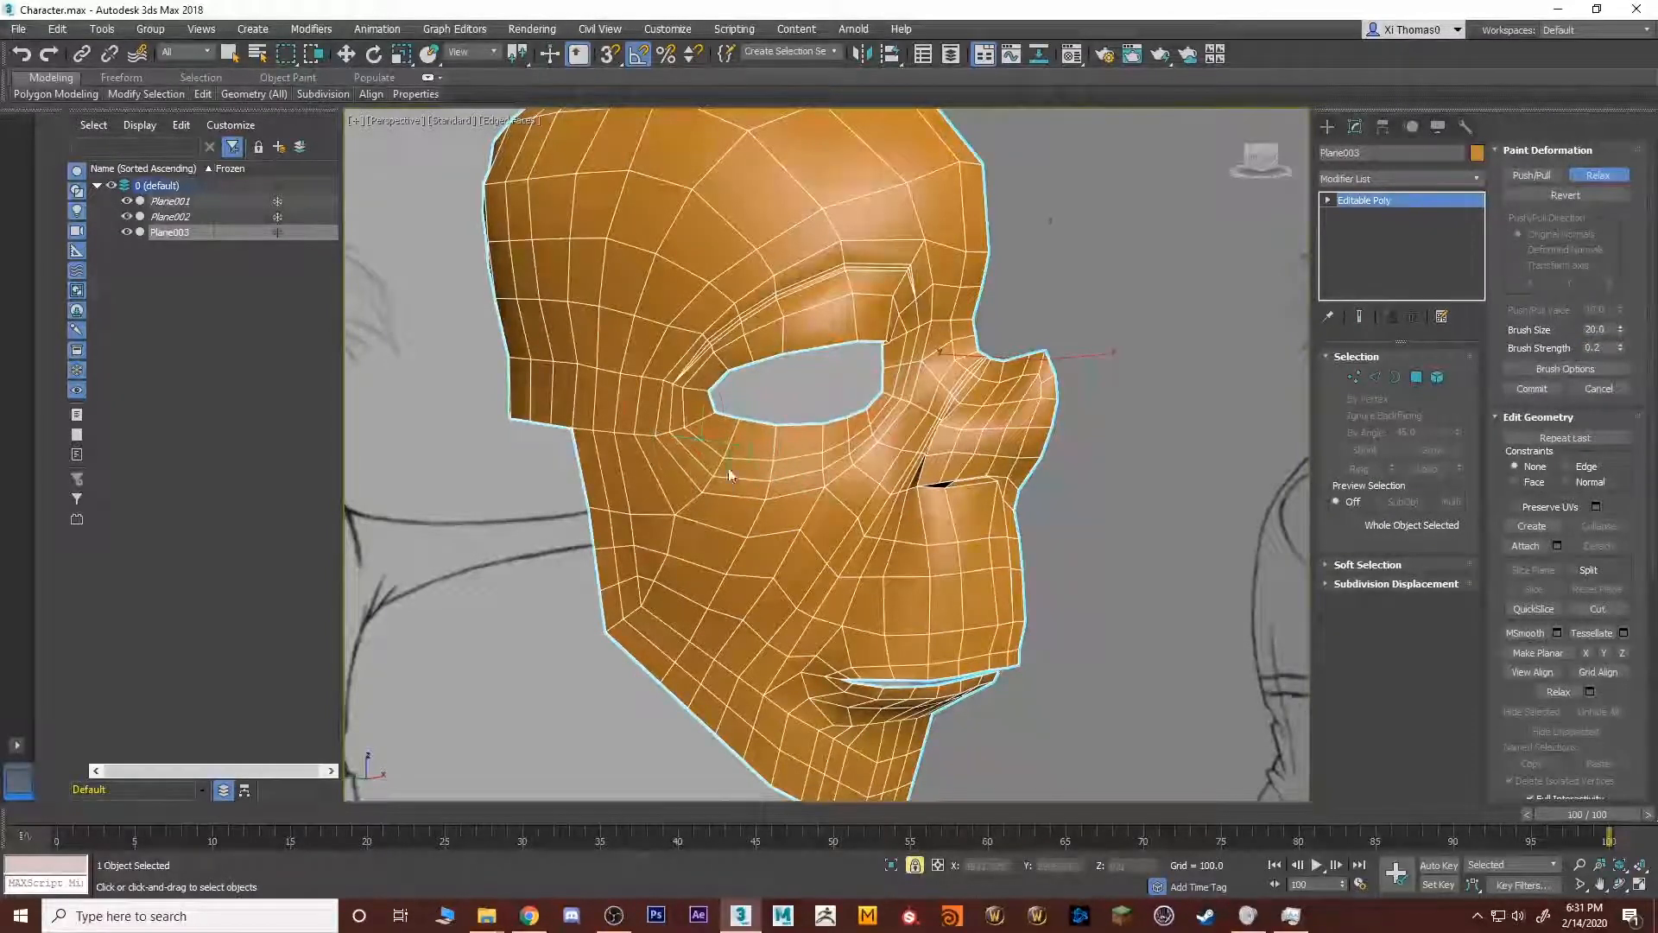
mouse_move(730, 475)
left_mouse_down()
mouse_move(682, 397)
mouse_move(648, 378)
mouse_move(801, 474)
left_mouse_up()
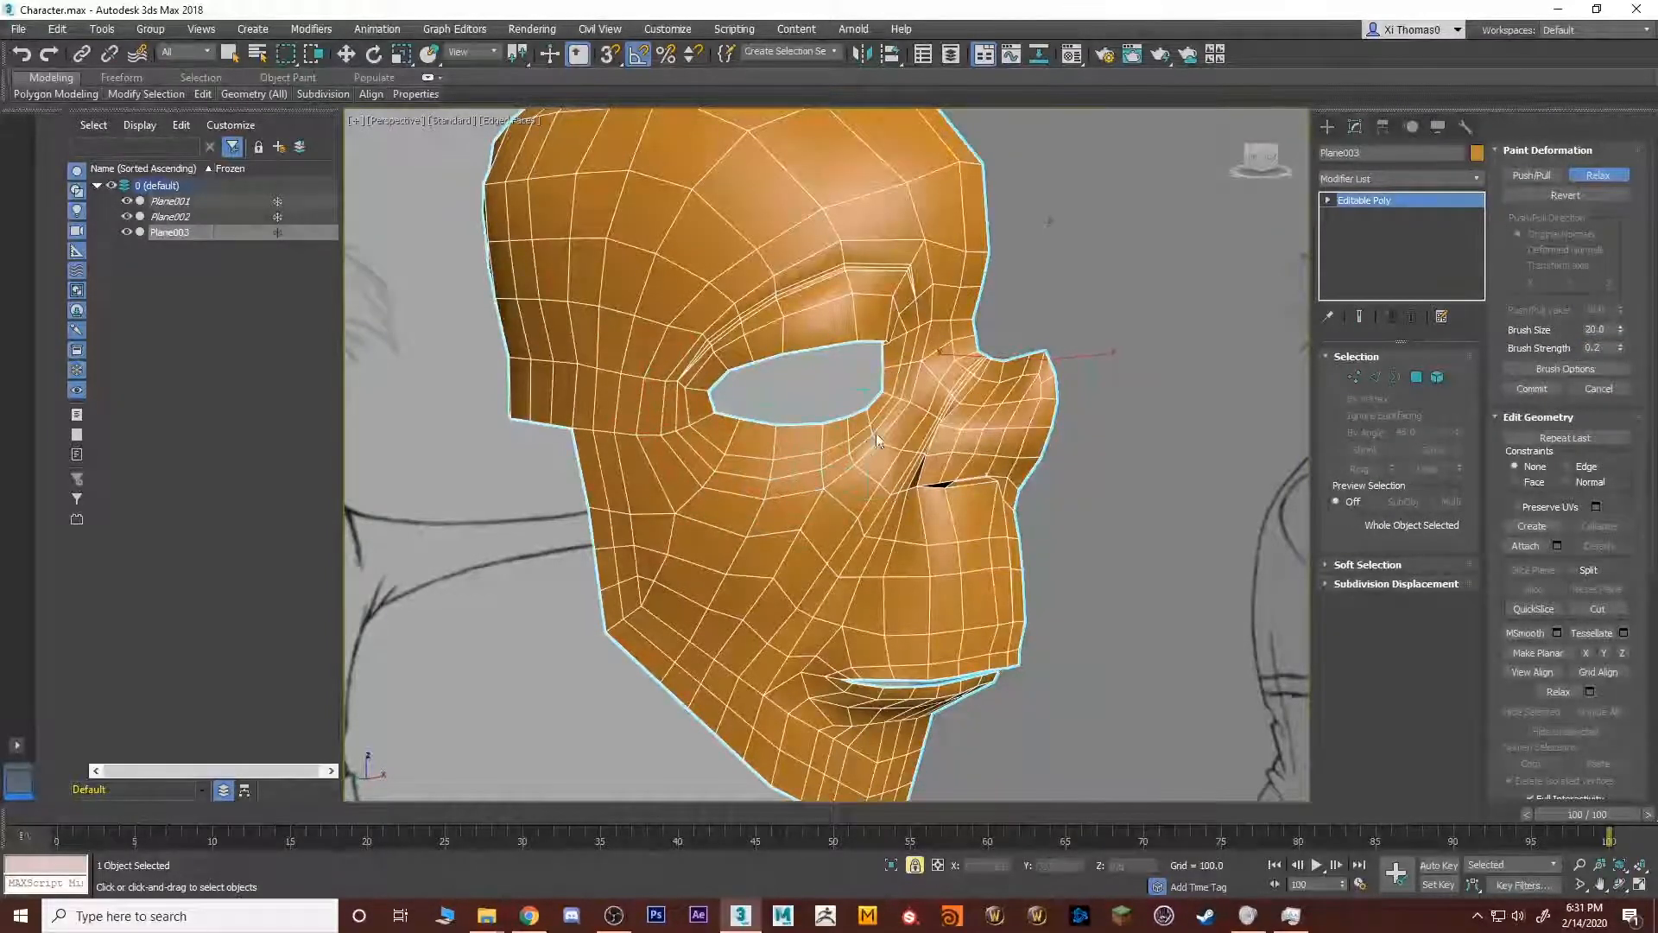
Relax the mesh along the crease beside the nose wing with the brush and check the face from other angles.
scroll(881, 477, "up", 5)
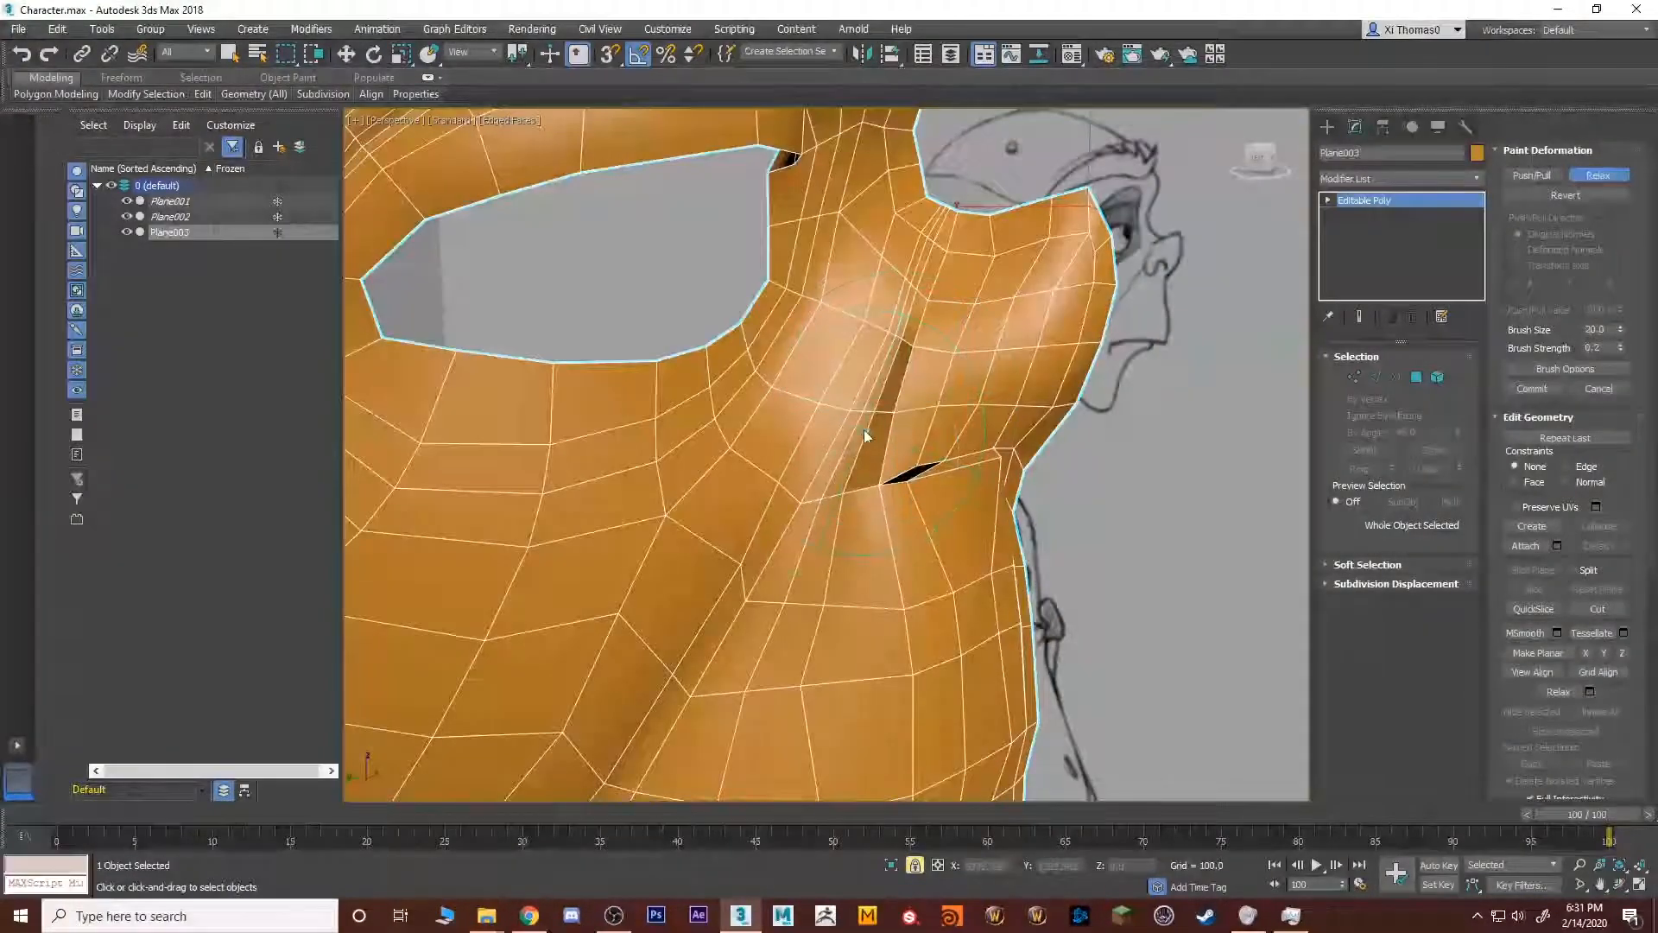
mouse_move(898, 351)
left_mouse_down()
mouse_move(941, 272)
mouse_move(909, 339)
left_mouse_up()
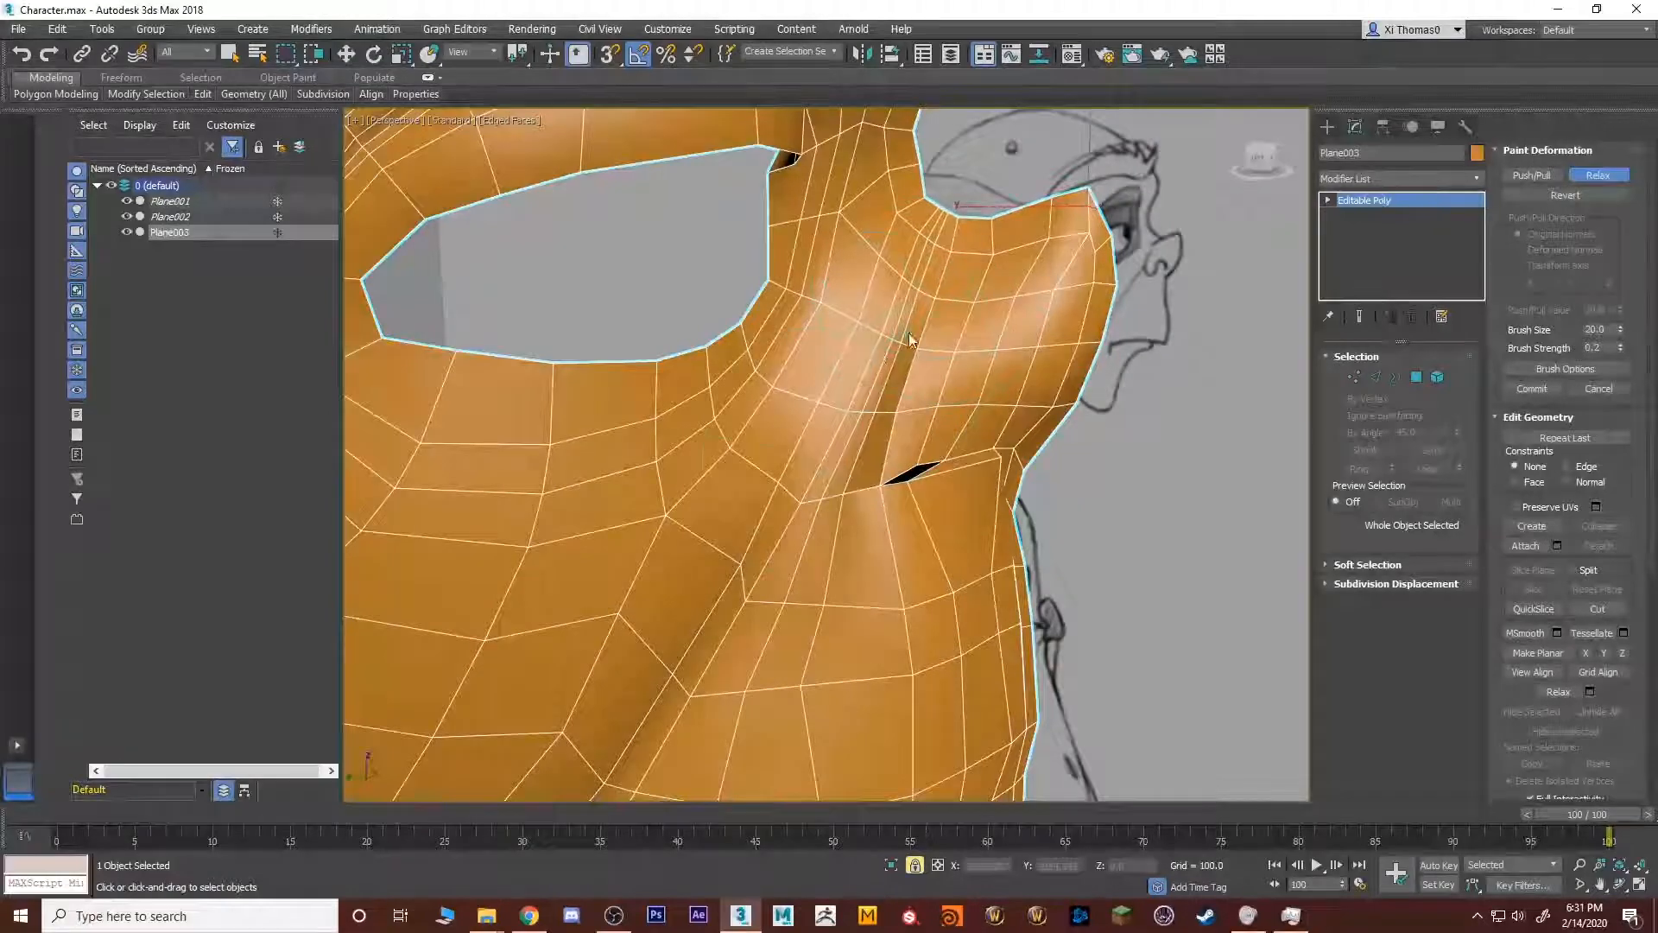
scroll(853, 438, "down", 5)
middle_click_drag(853, 438, 844, 507, "alt")
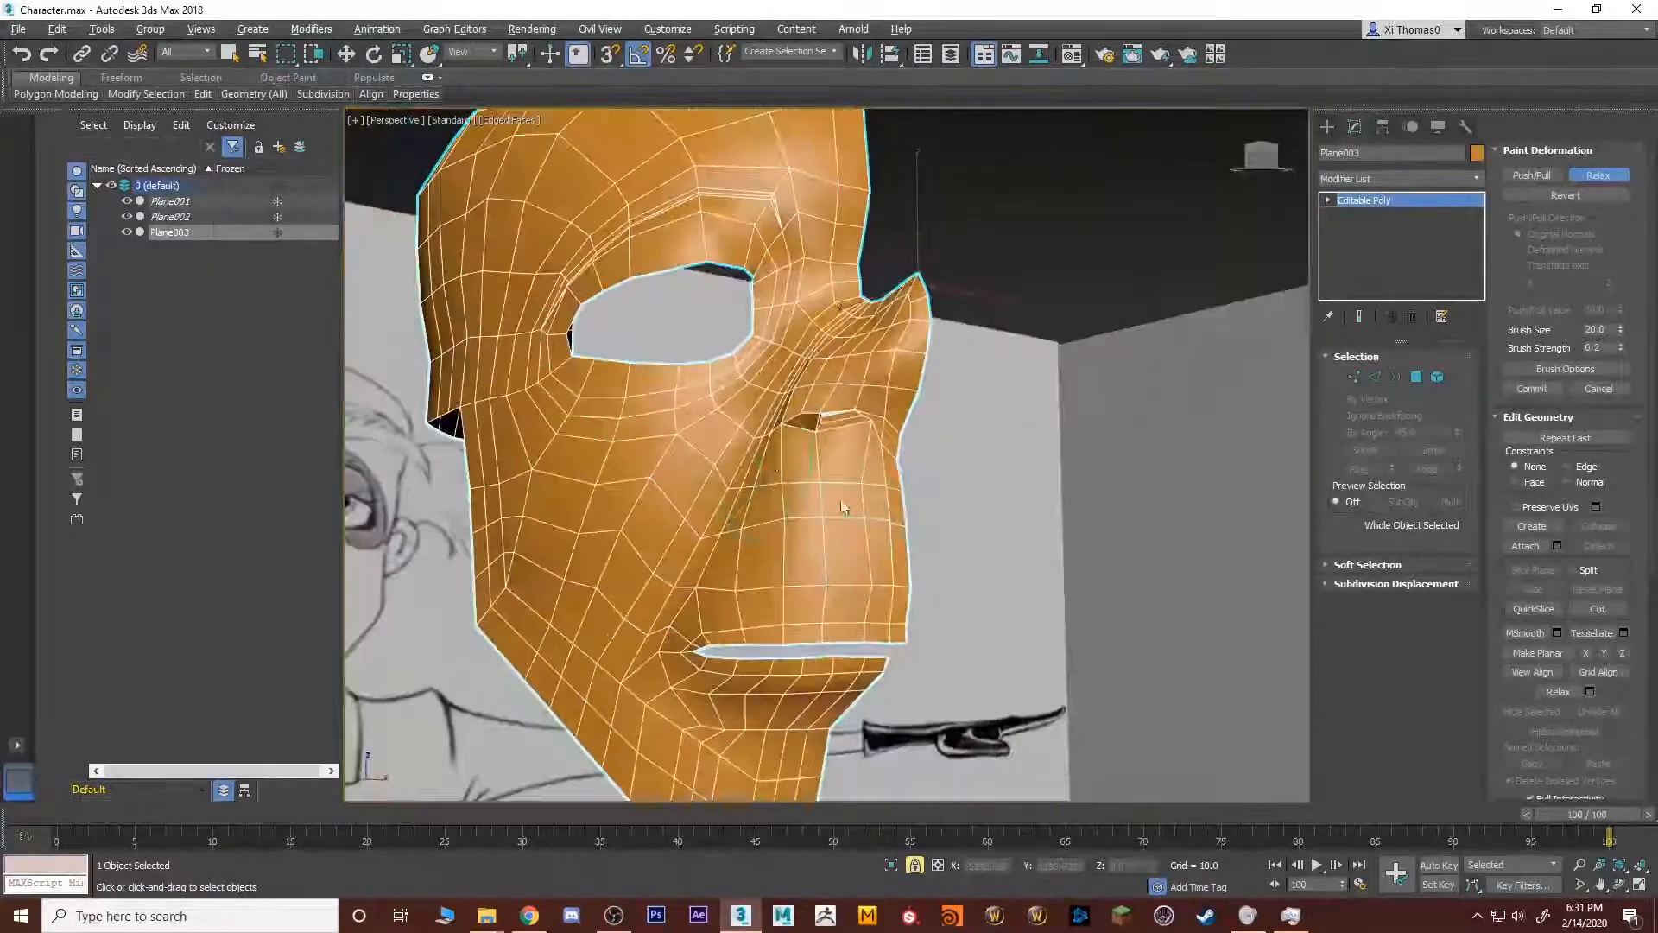
middle_click_drag(728, 531, 873, 475, "alt")
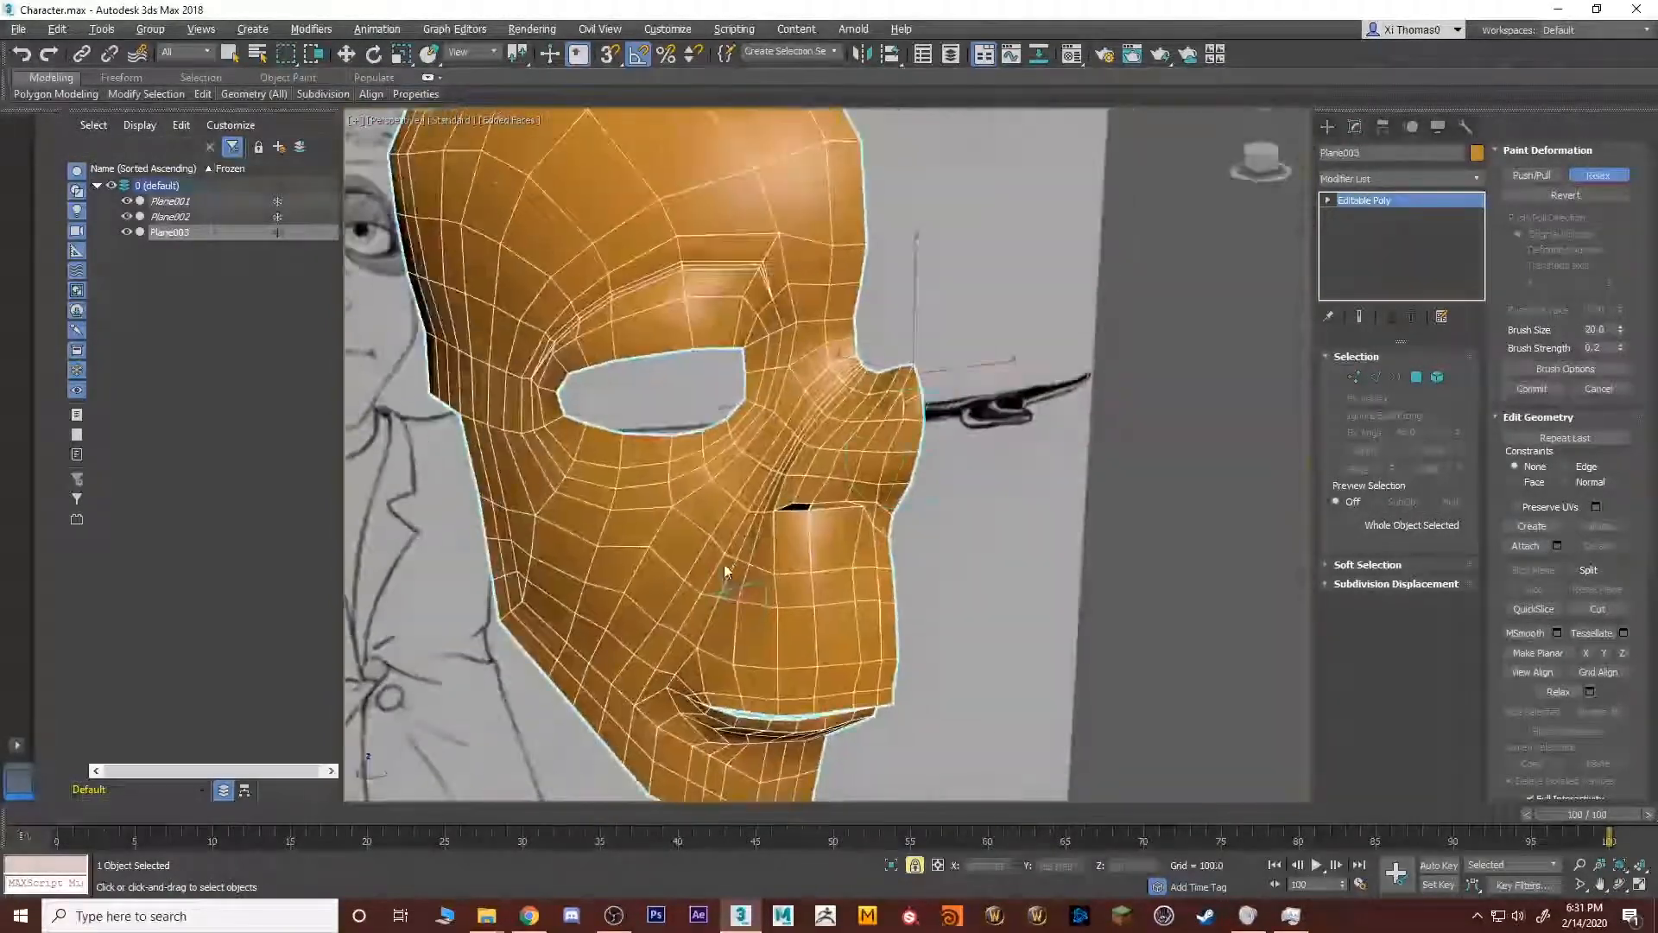
Stop the Relax brush and add a TurboSmooth modifier to the half-face mesh.
left_click(1598, 174)
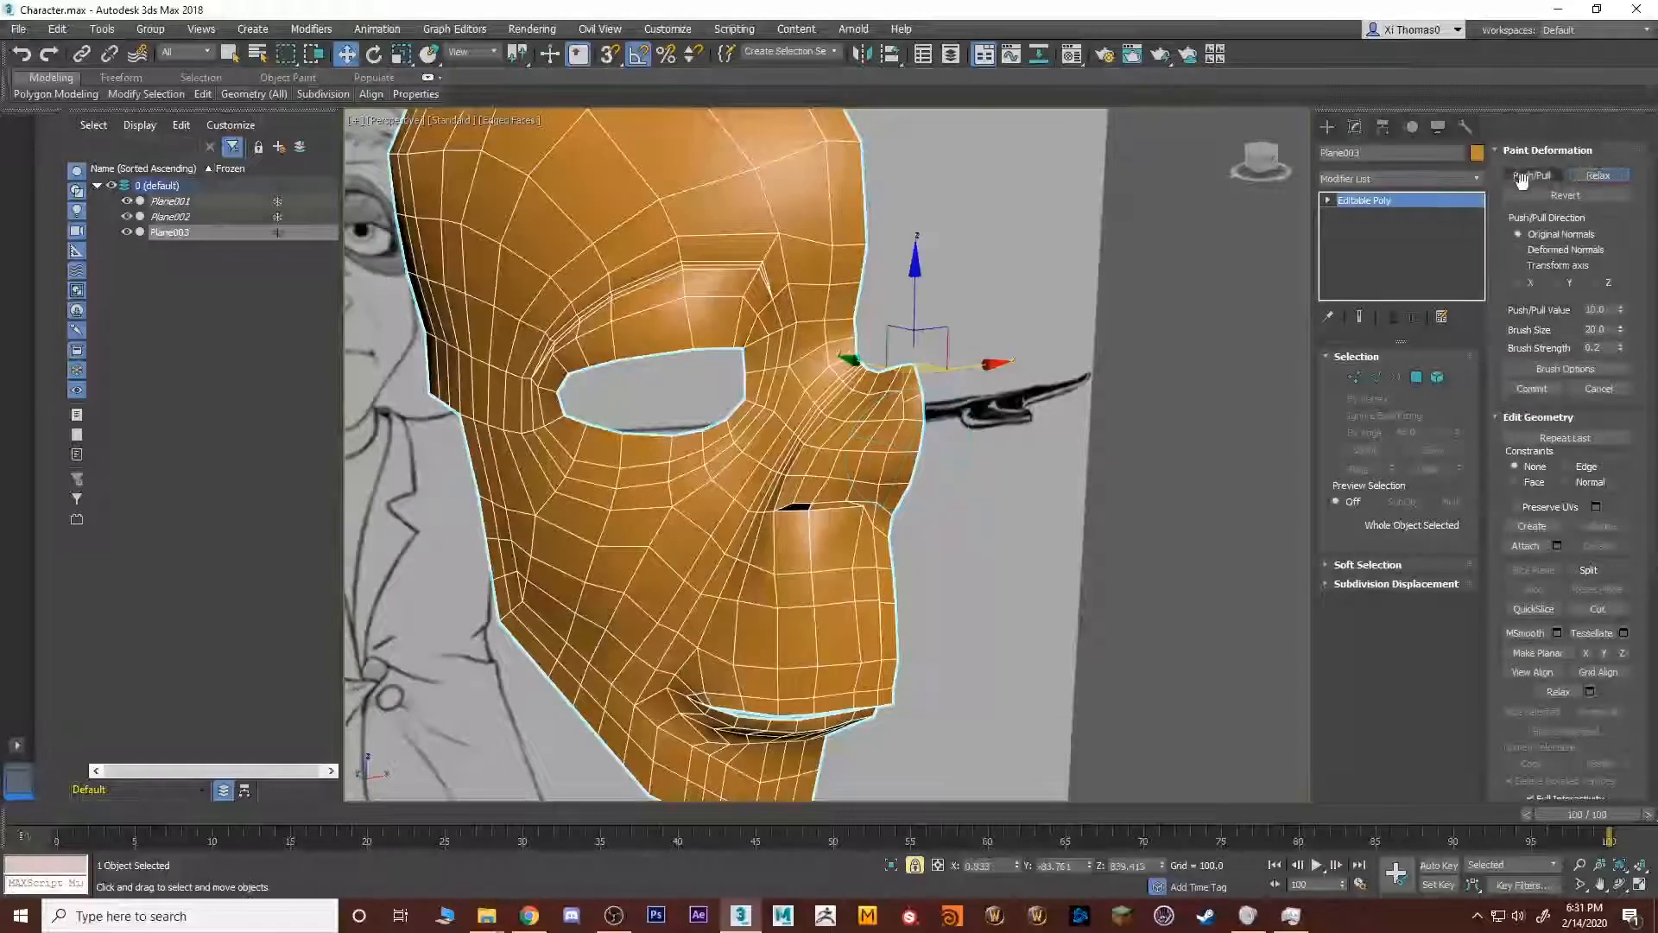
left_click(1468, 178)
scroll(1444, 516, "down", 15)
left_click(1391, 560)
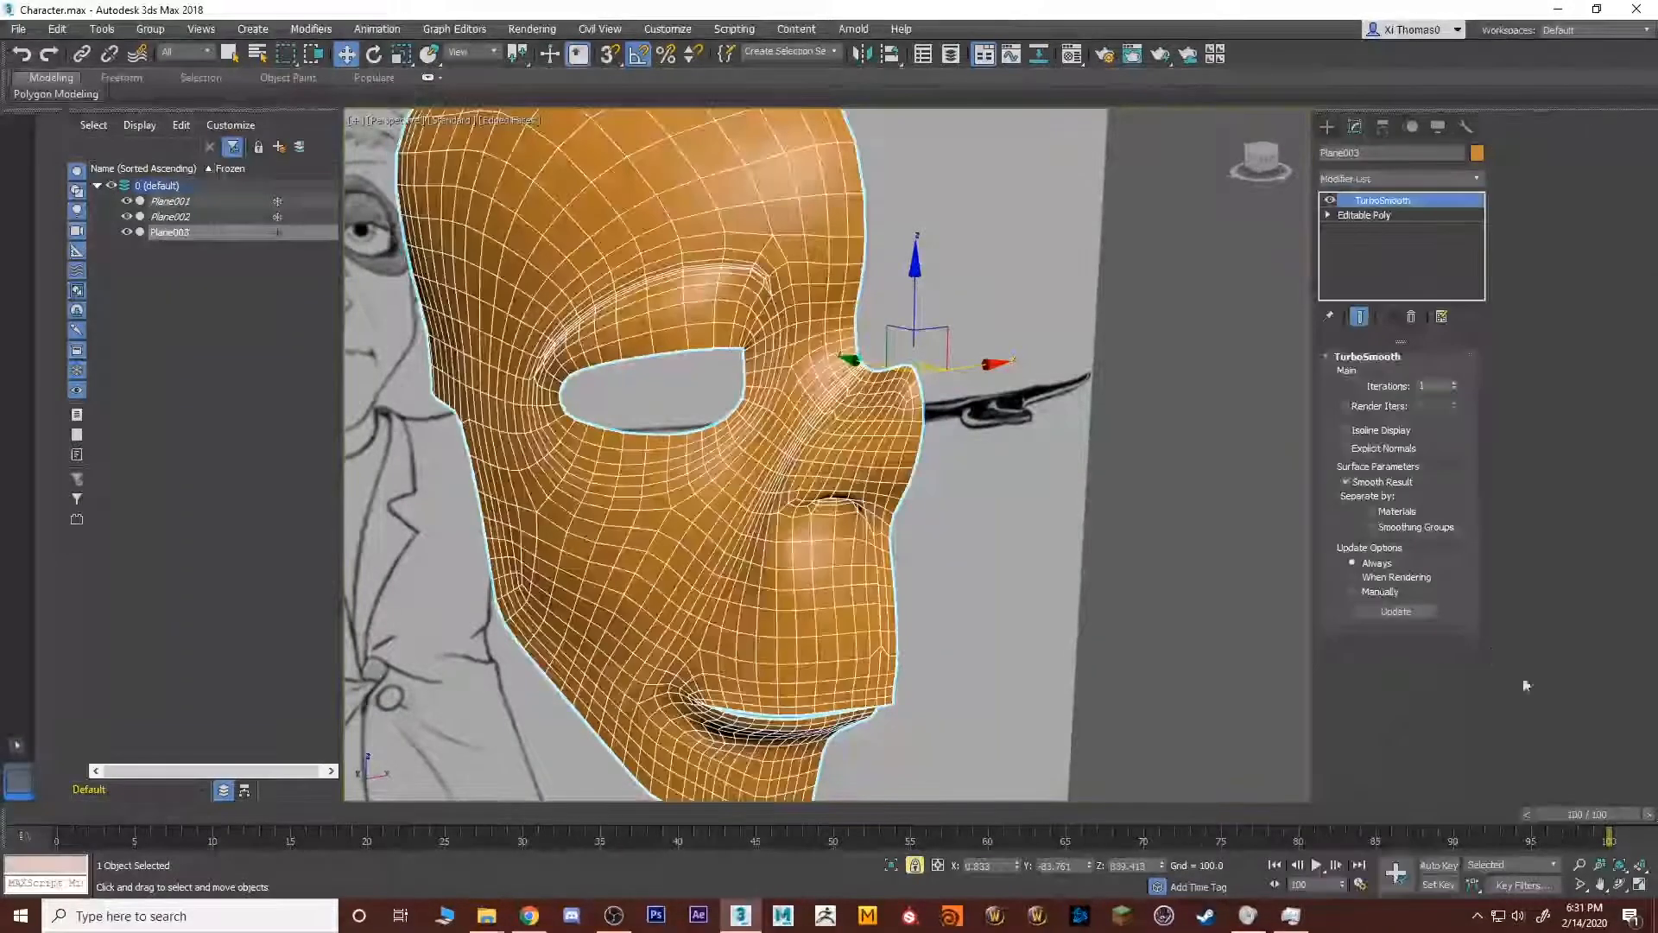
Examine the edge flow of the smoothed face by comparing wireframe and shaded display from different angles.
key("F3")
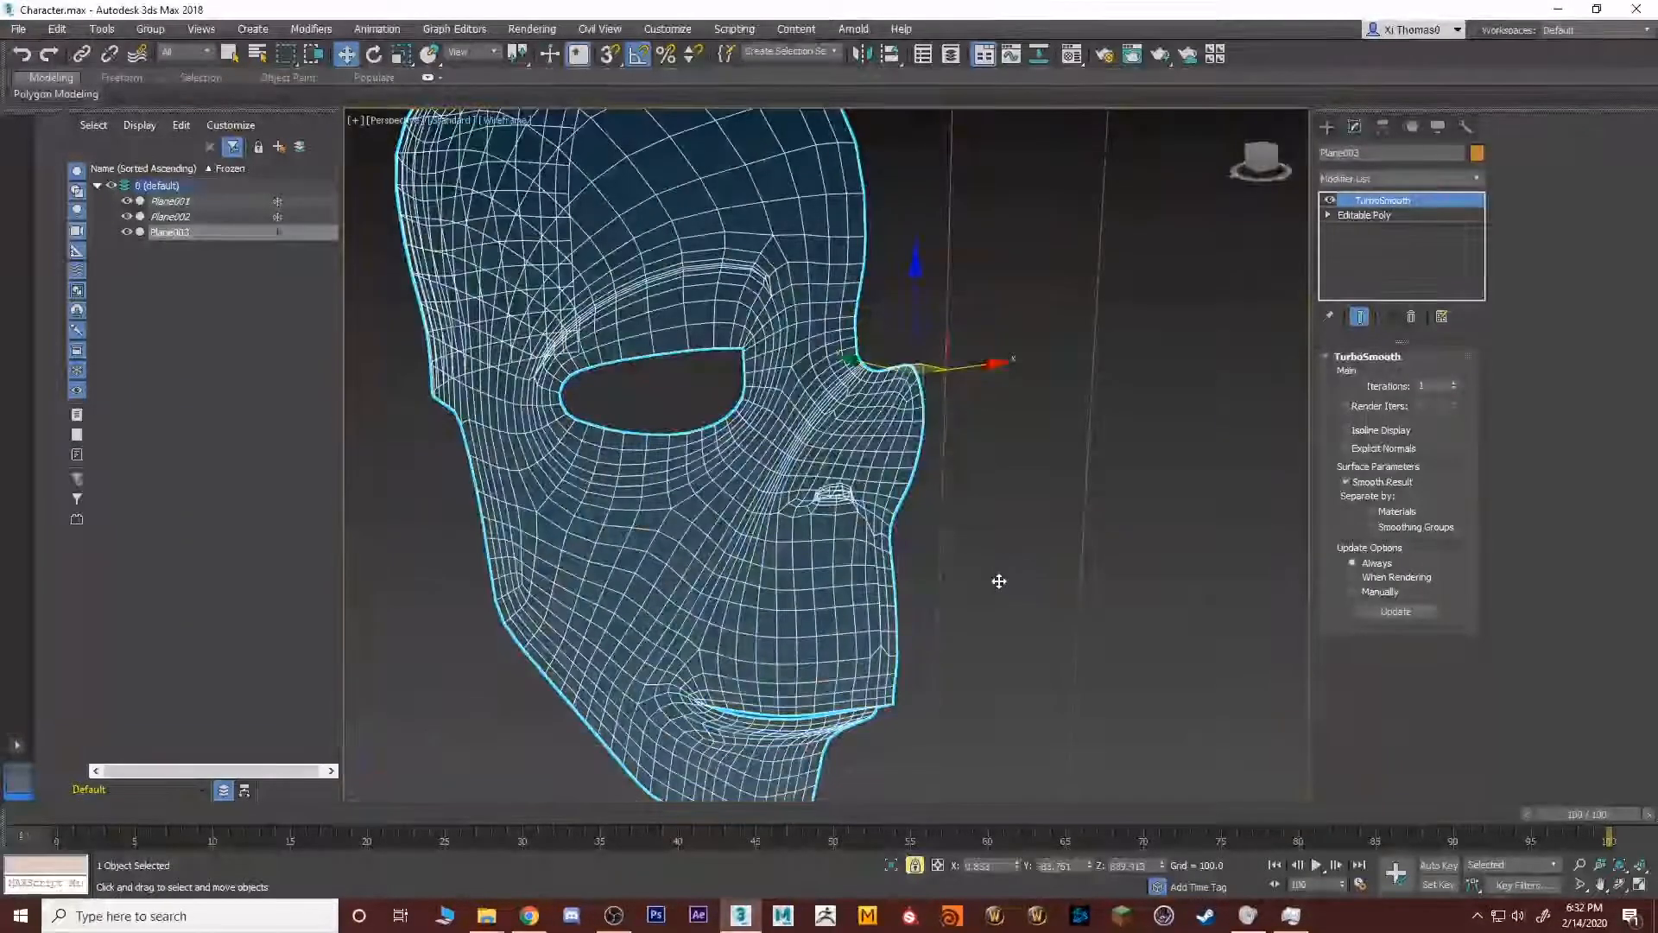
key("F3")
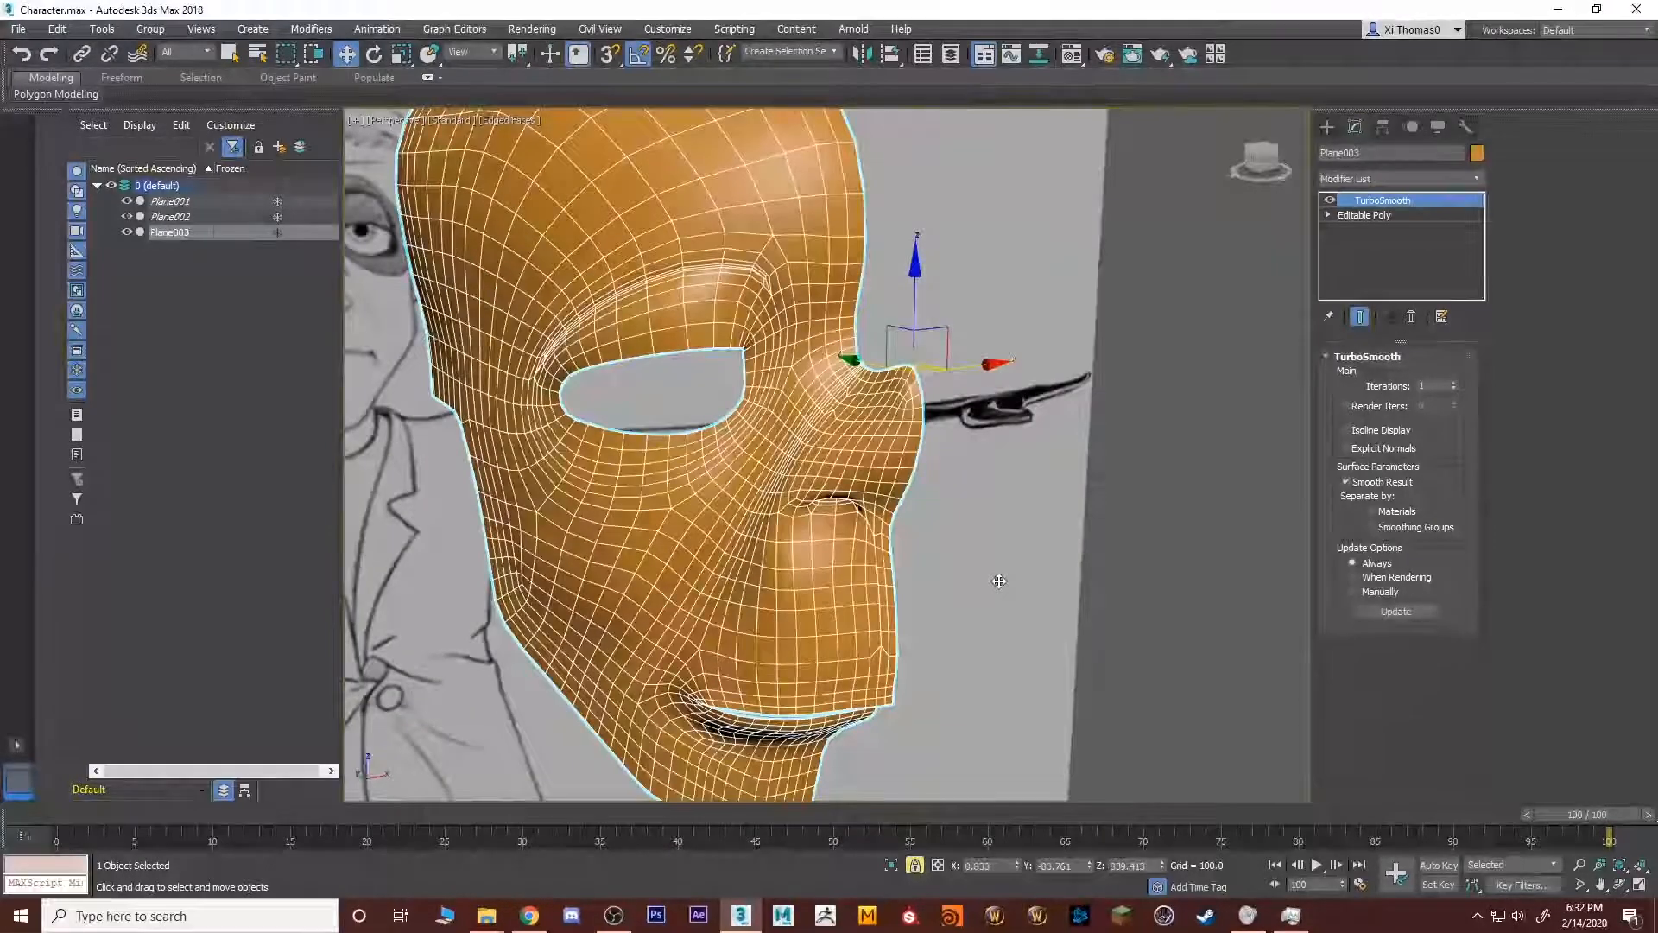
key("F3")
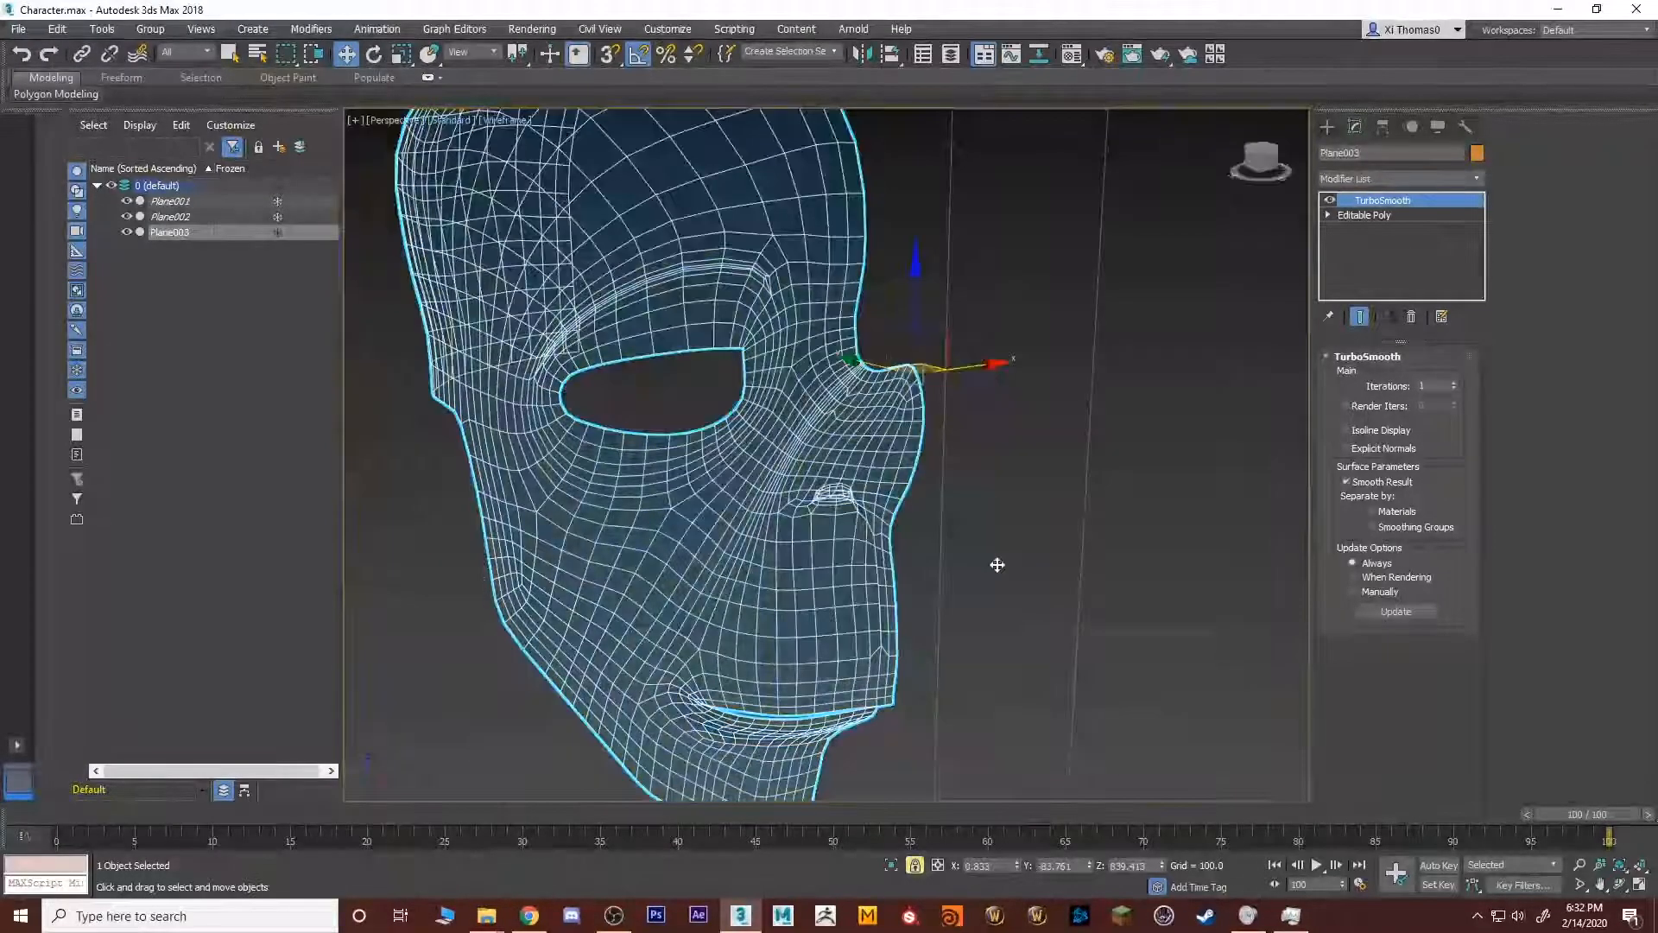
key("F3")
key("F3")
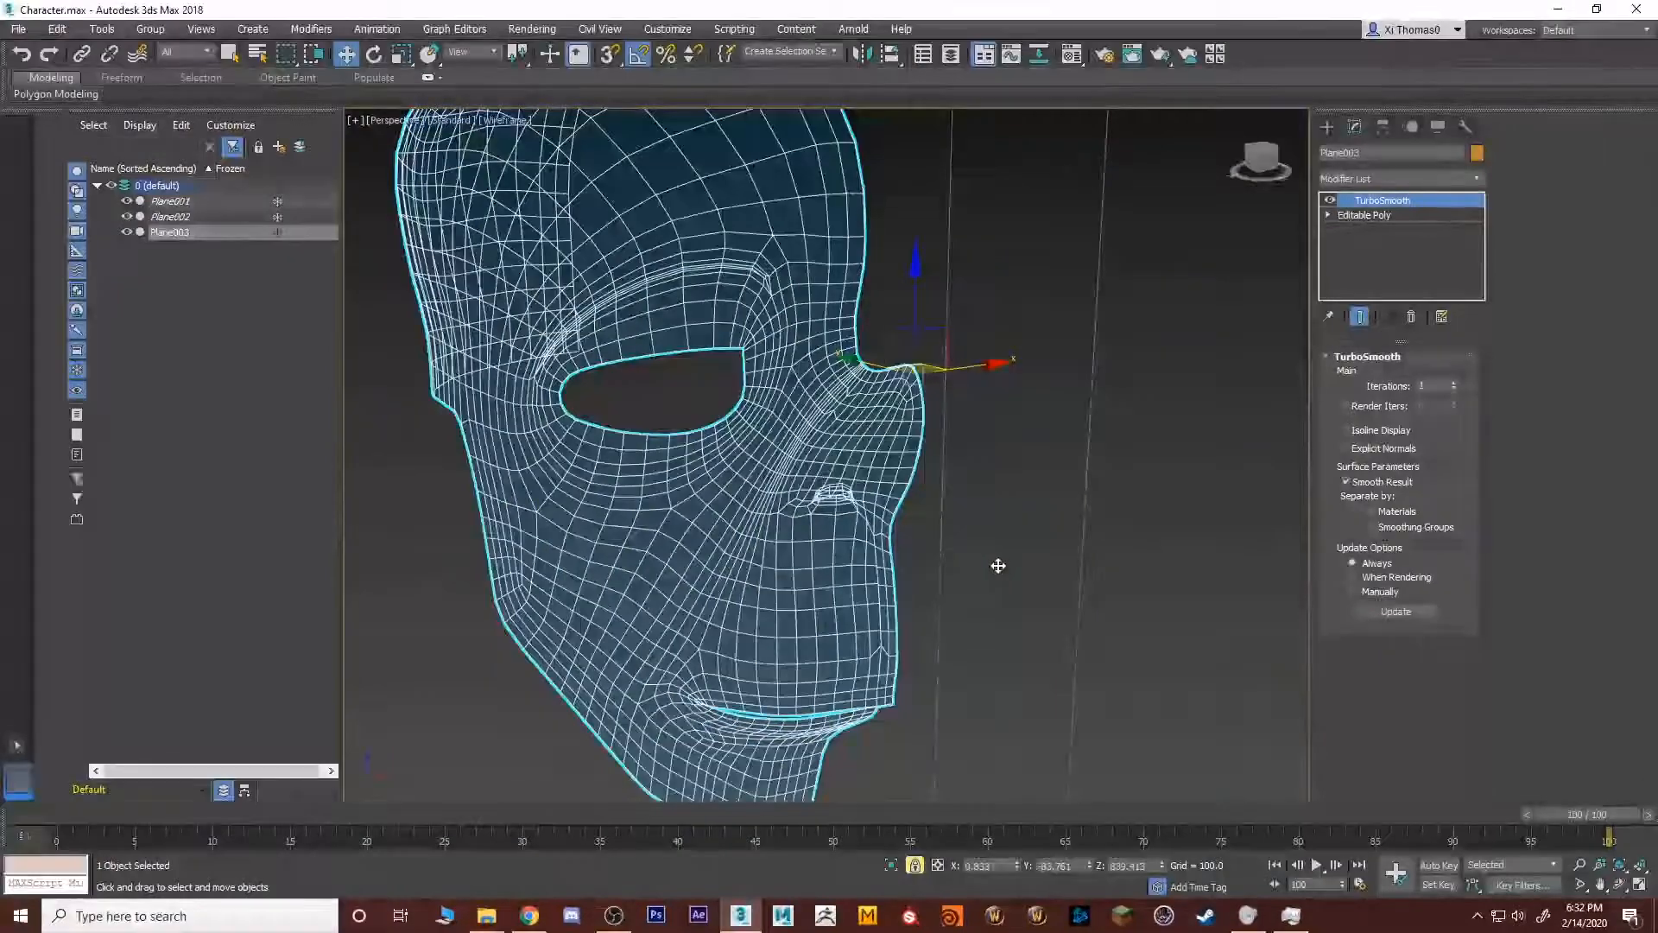
middle_click_drag(975, 564, 1038, 531, "alt")
key("F3")
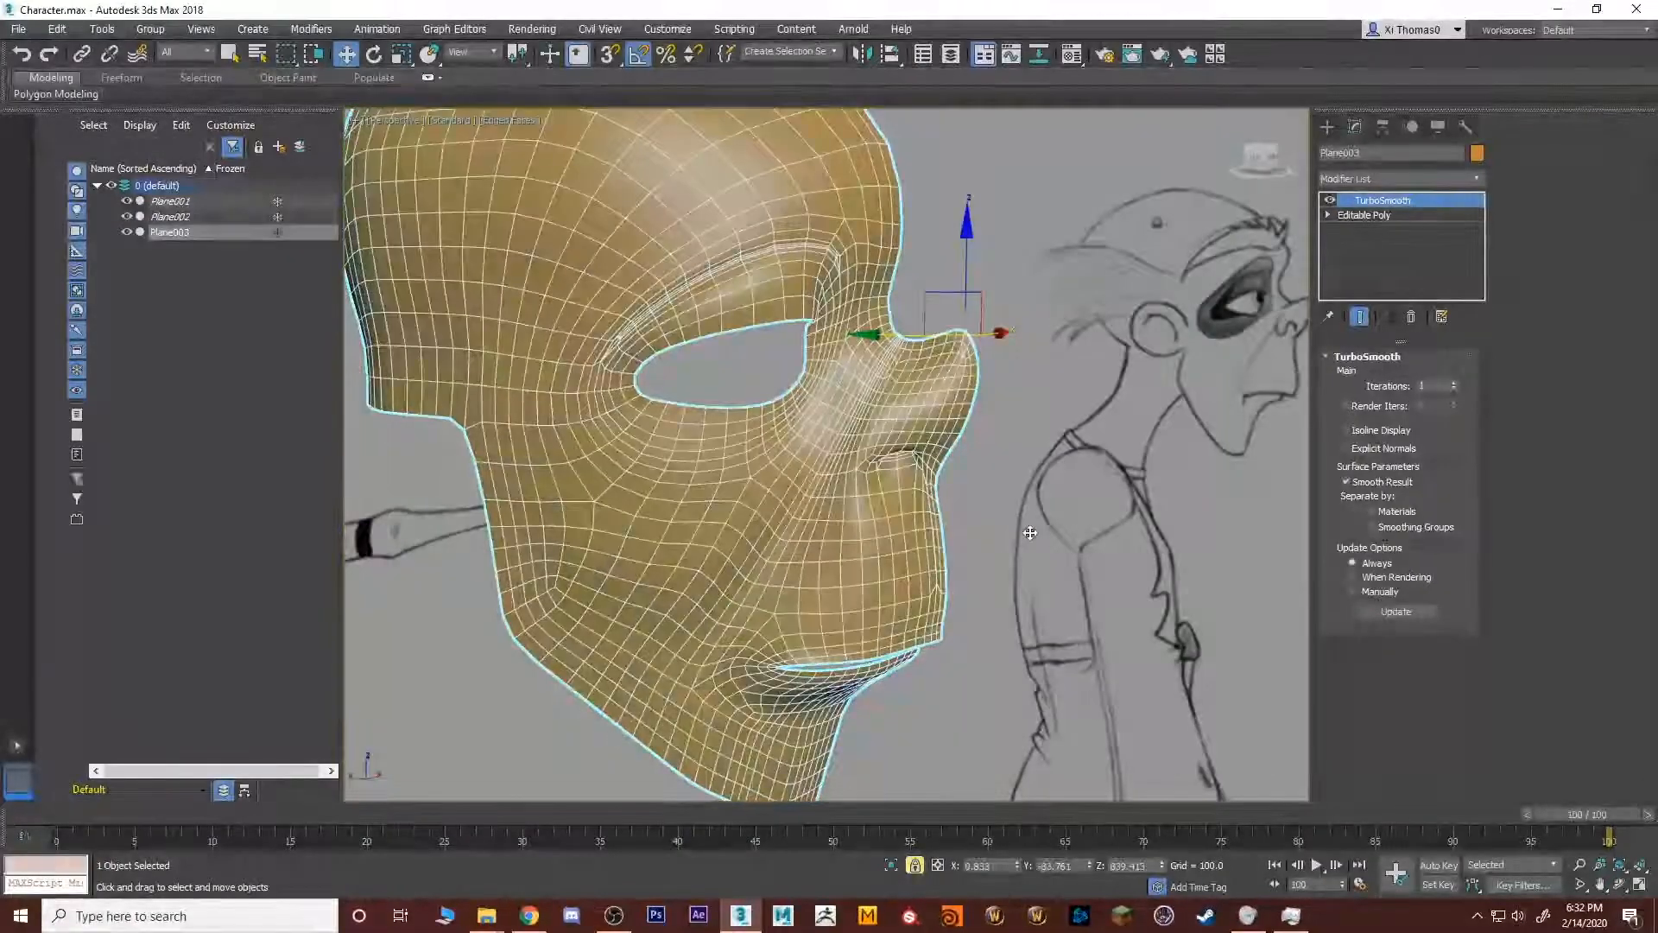
left_click(1396, 234)
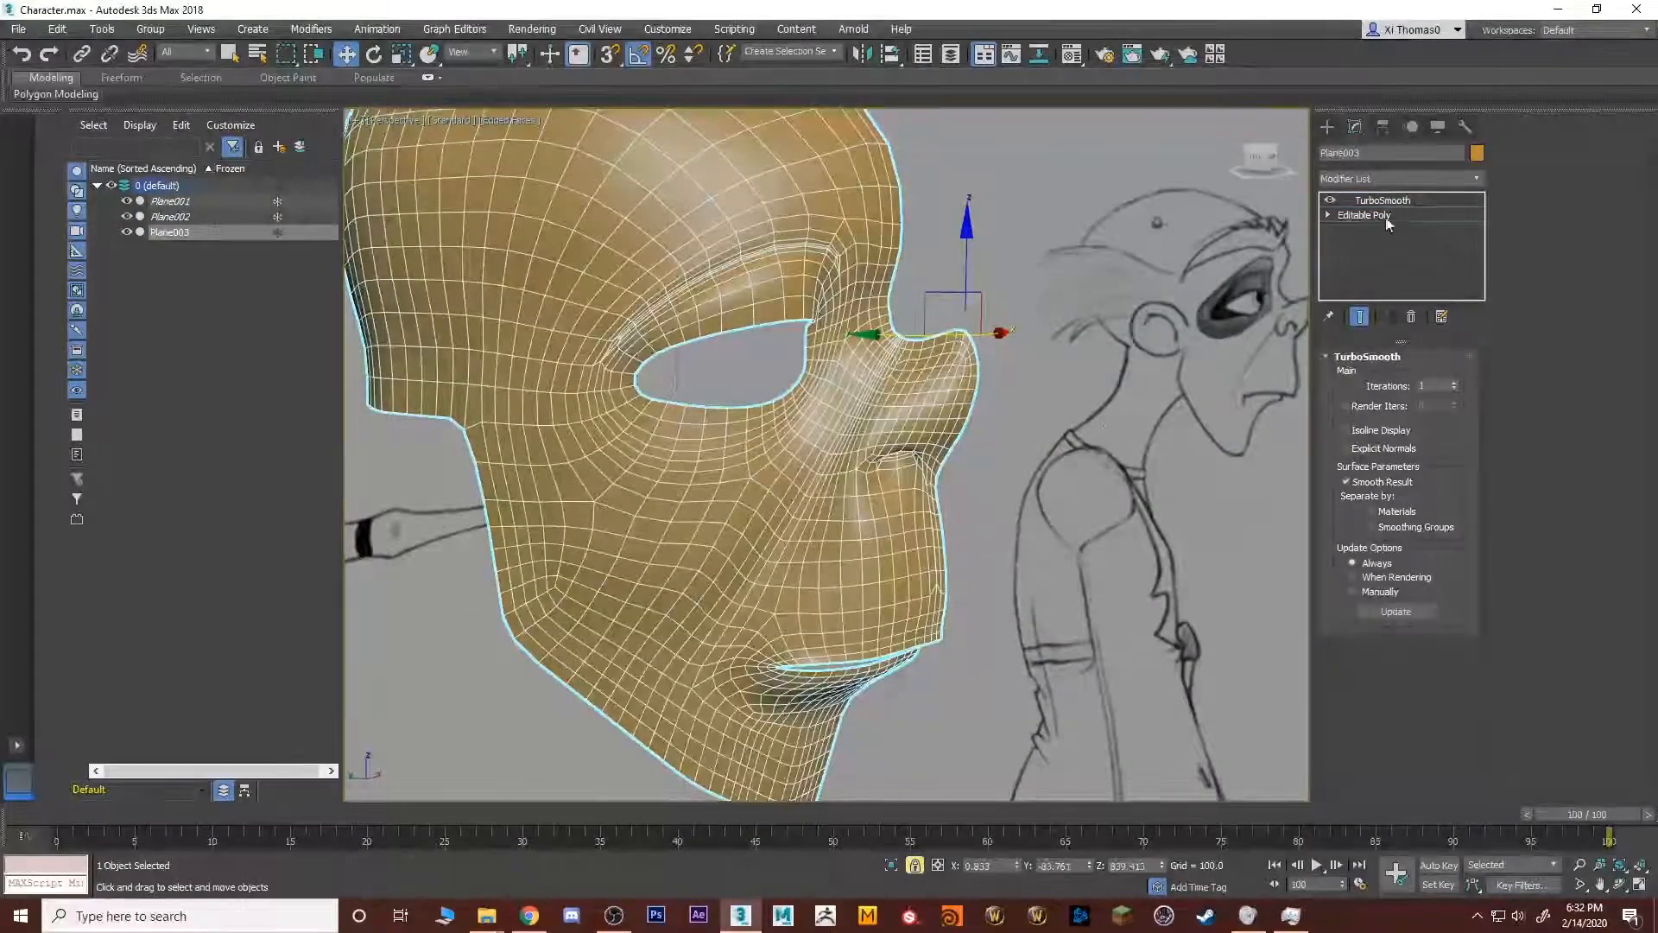
left_click(1383, 201)
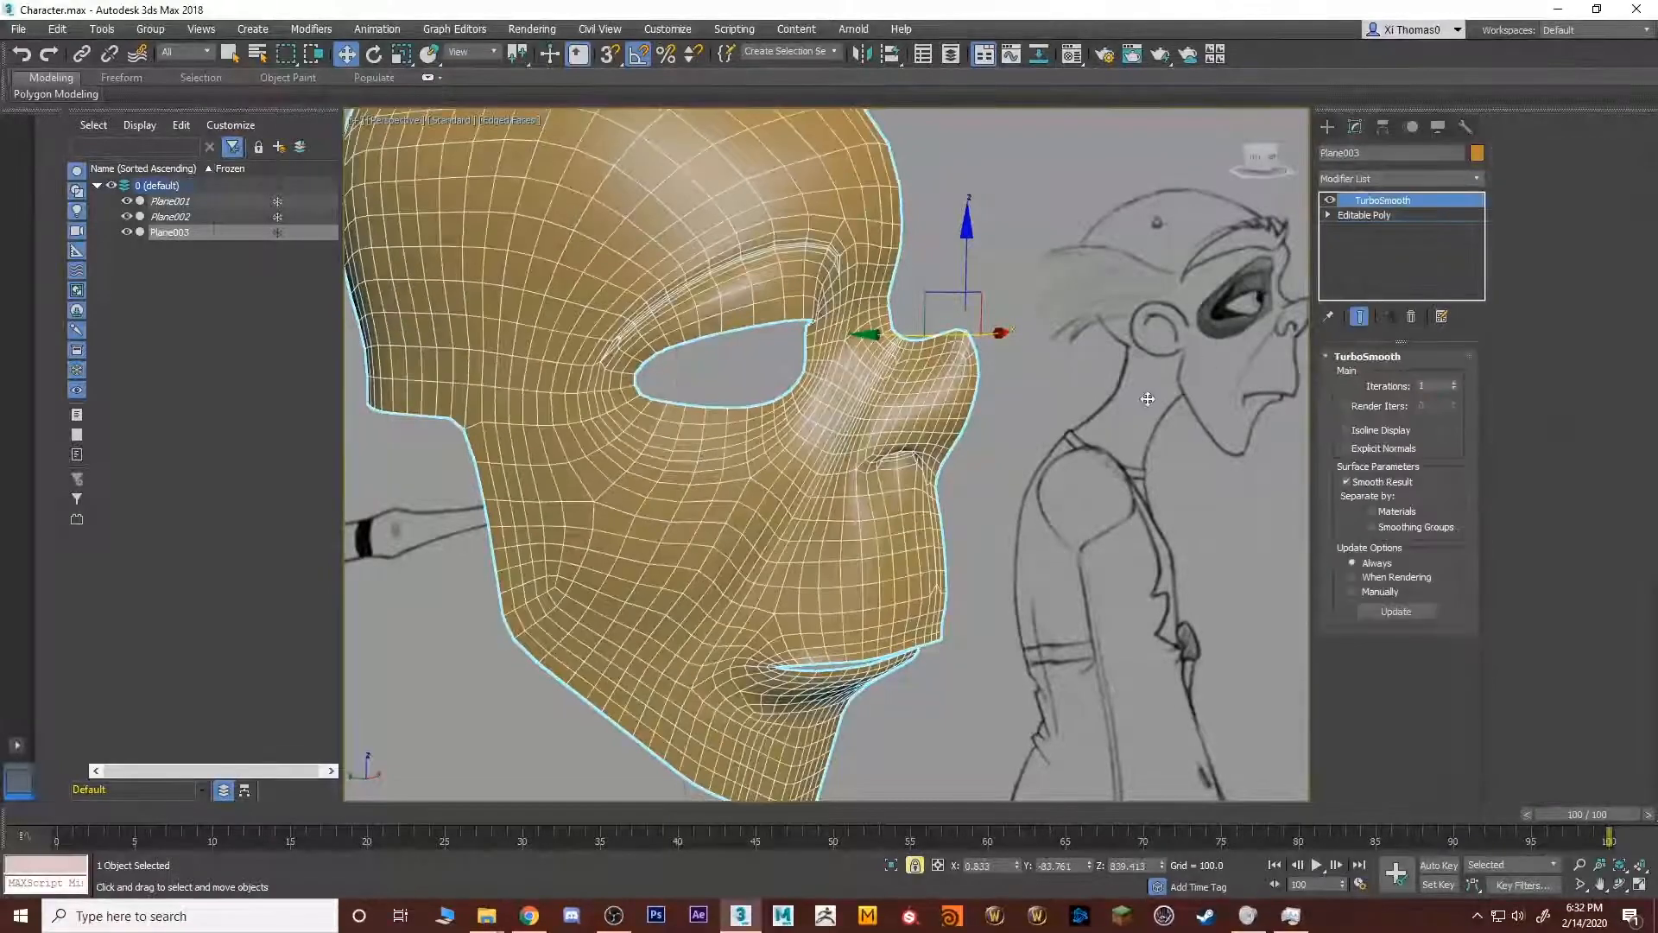
Hide the mesh edges and inspect the shading of the whole smoothed face.
key("q")
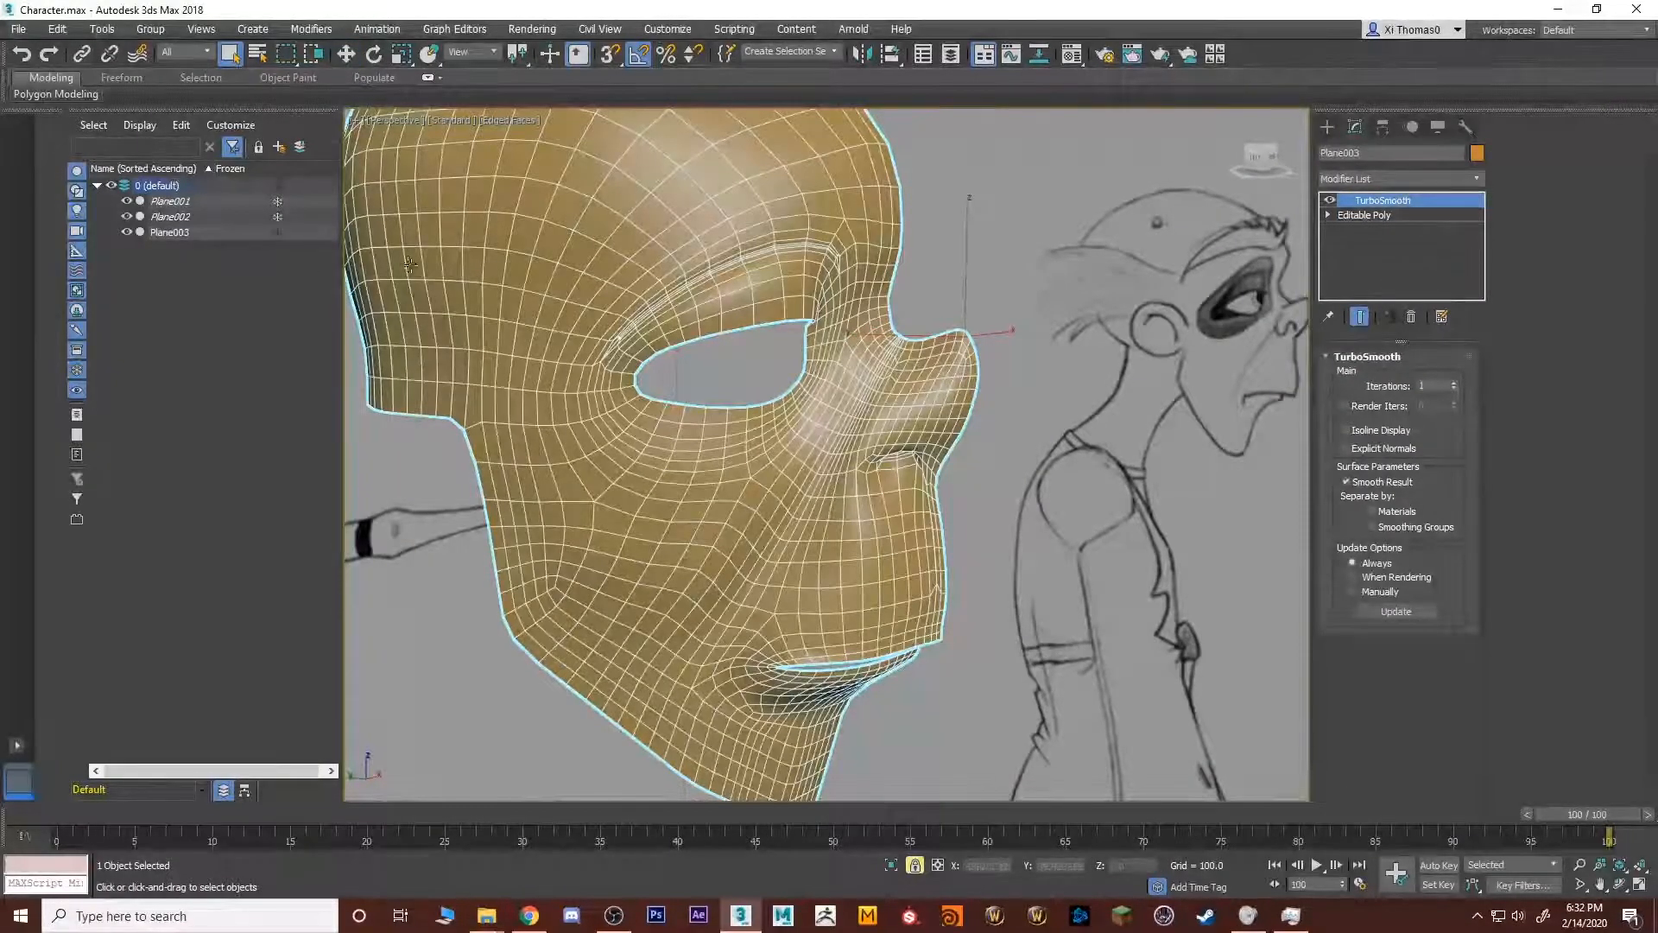
key("F3")
key("F3")
key("F4")
key("z")
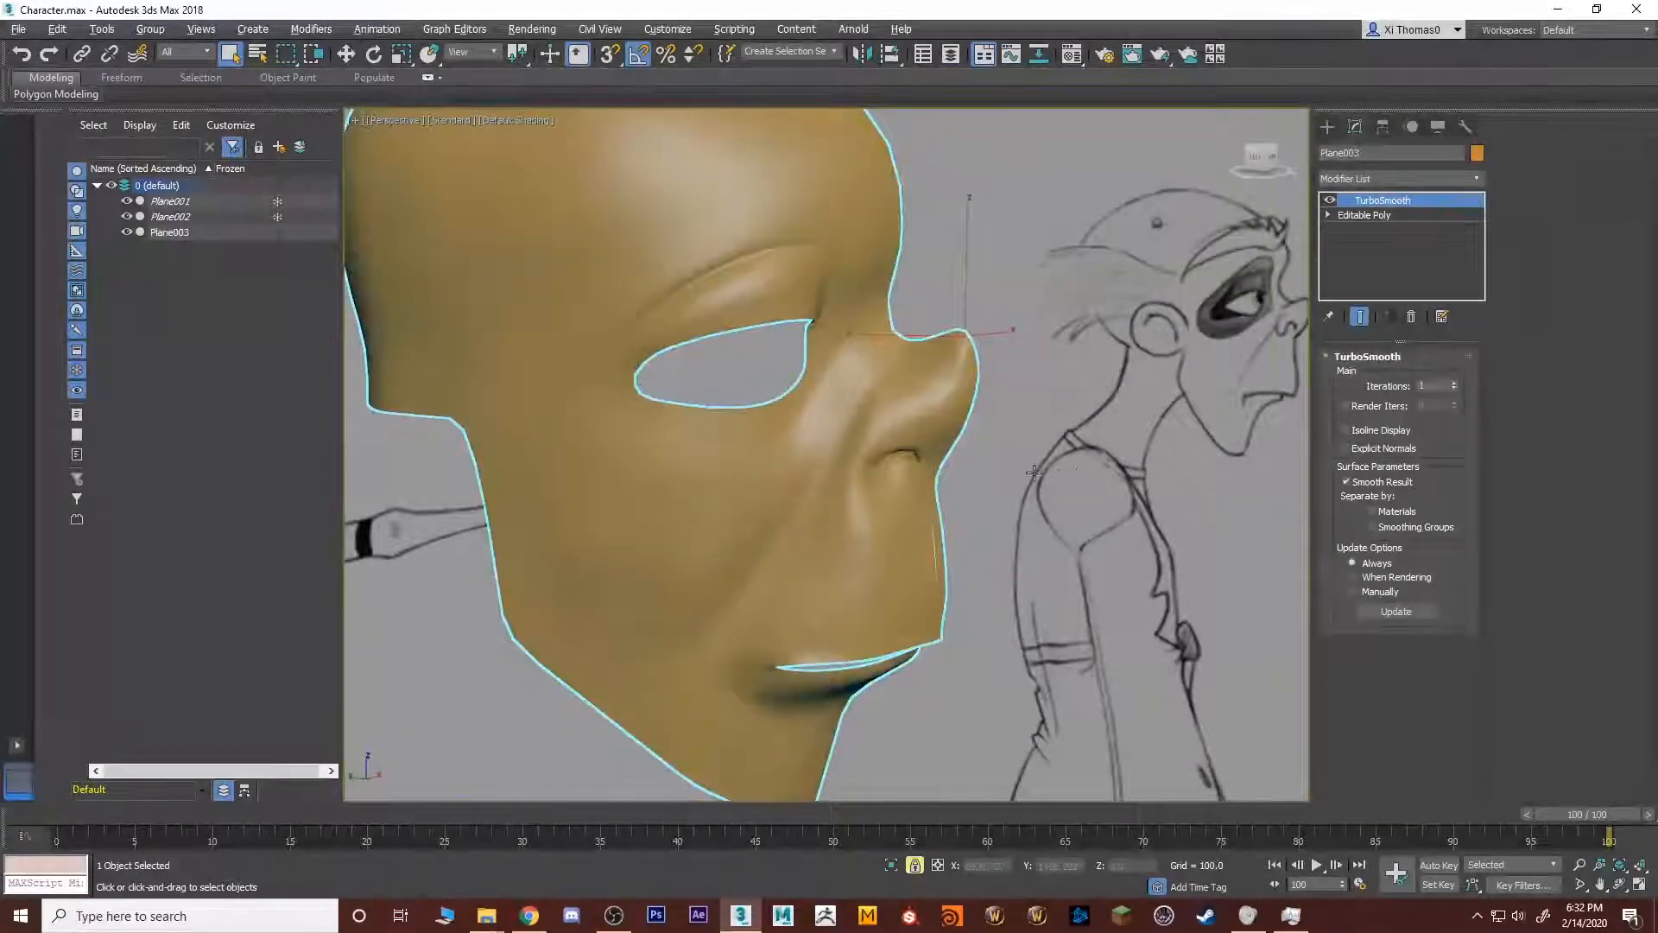
middle_click_drag(1007, 467, 871, 473, "alt")
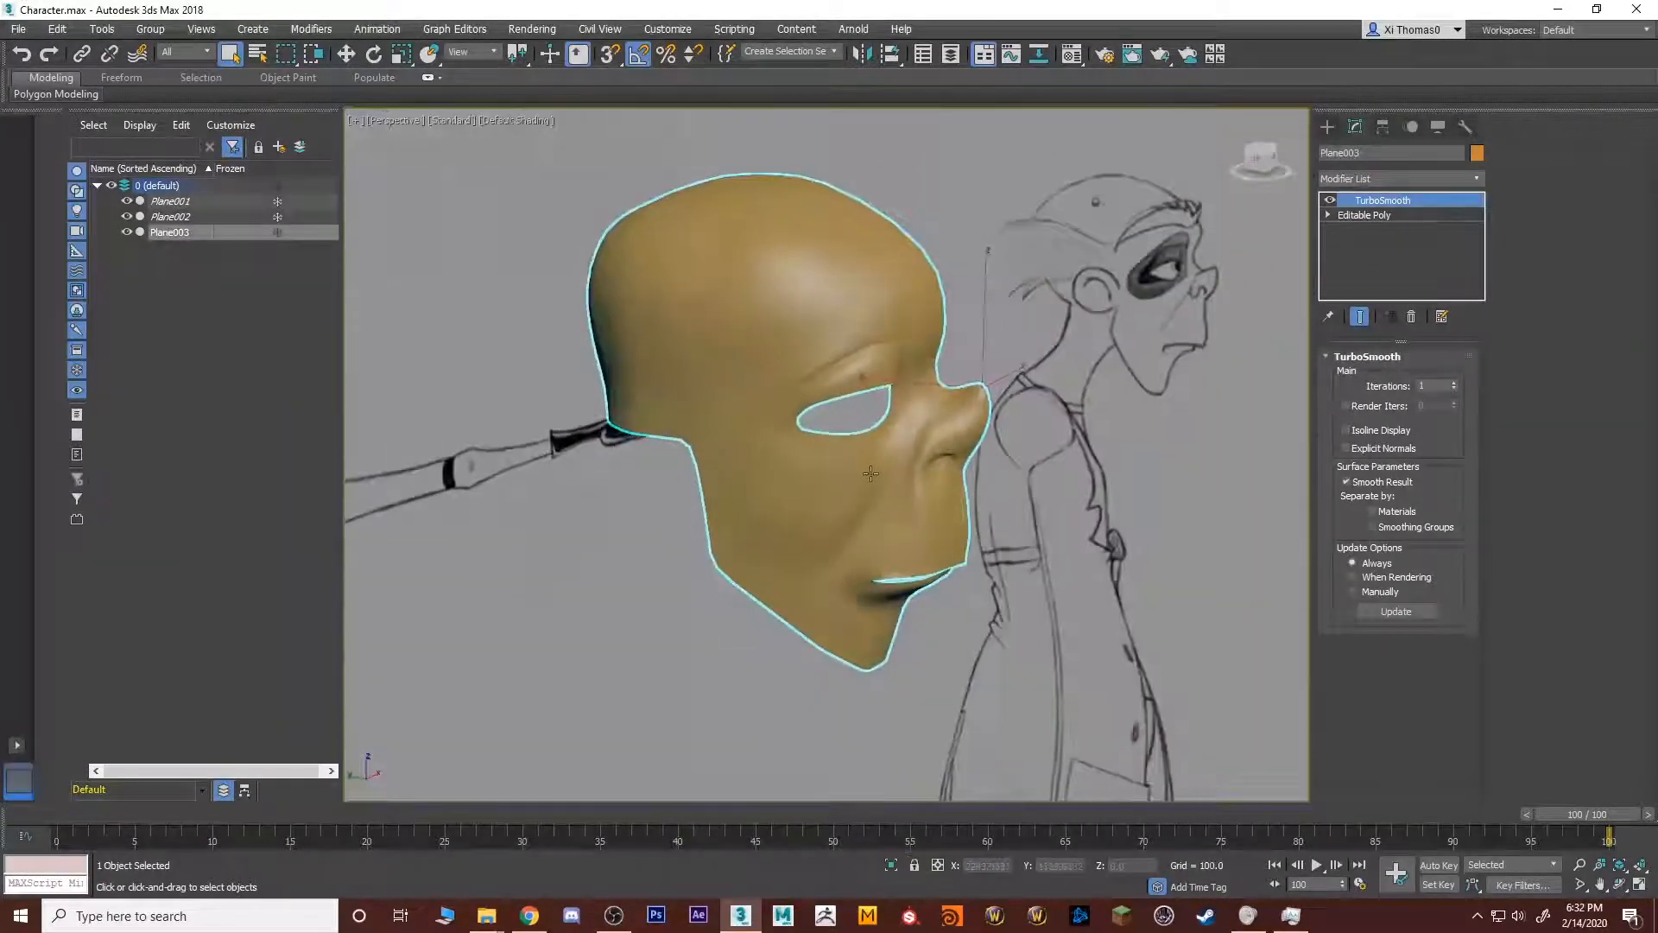
Remove the TurboSmooth modifier and check the unsmoothed half face from close up and from the front.
left_click(1414, 317)
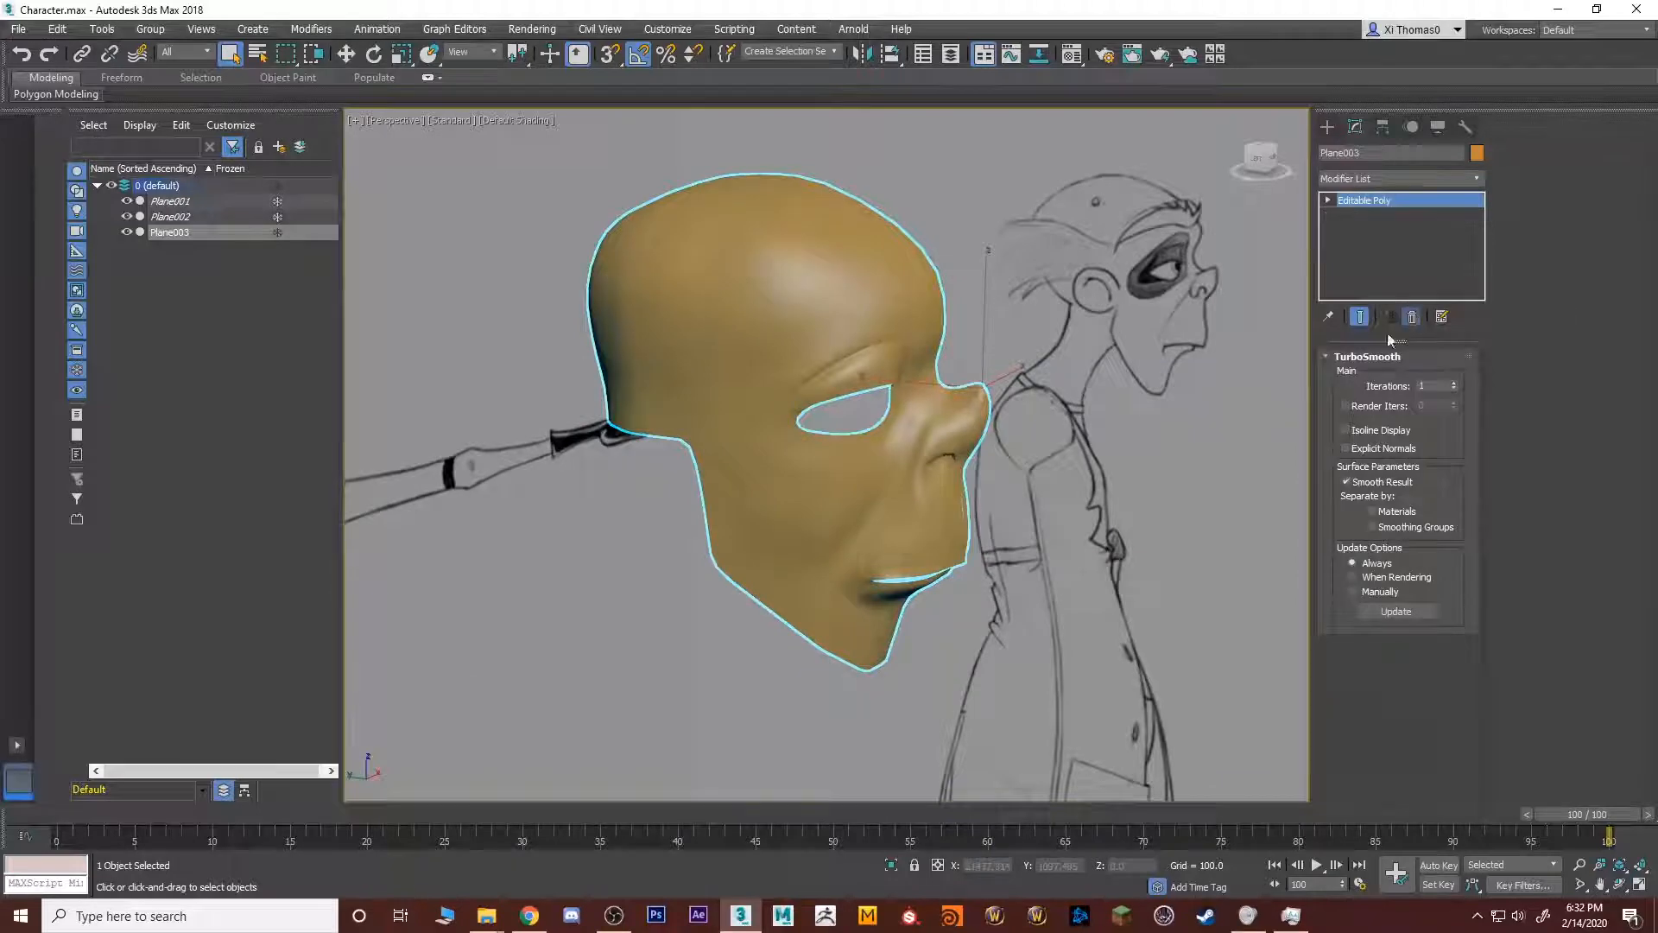
middle_click_drag(1080, 366, 902, 393, "alt")
scroll(846, 380, "up", 5)
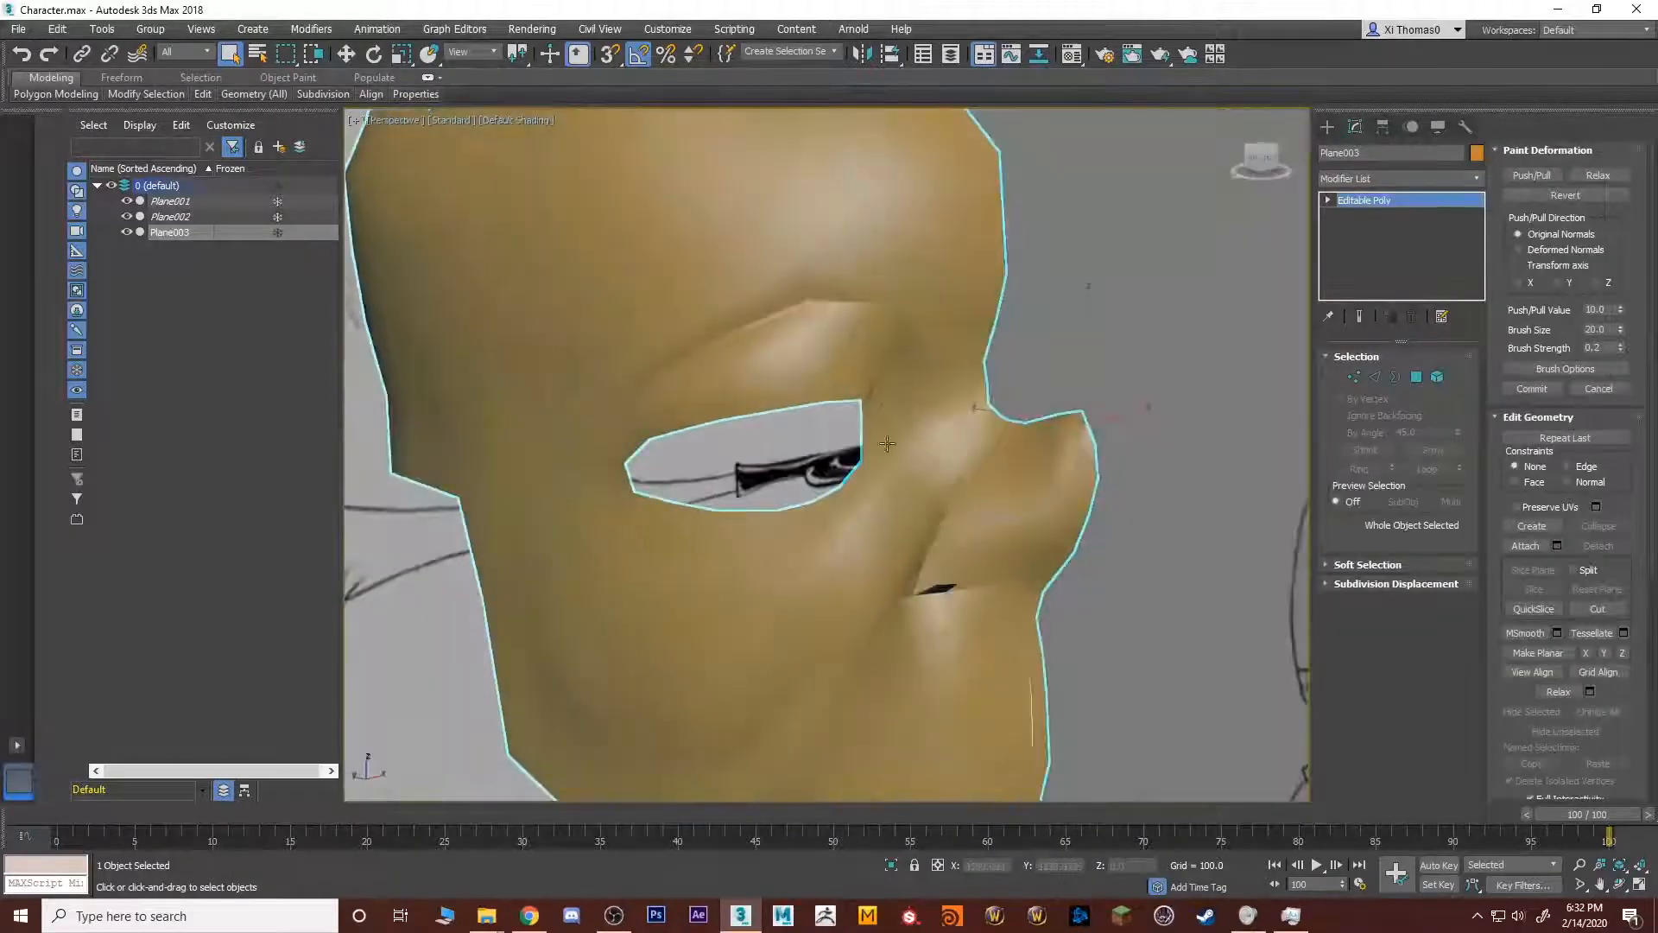
middle_click_drag(915, 516, 1123, 302, "alt")
scroll(725, 467, "down", 5)
middle_click_drag(979, 421, 895, 415, "alt")
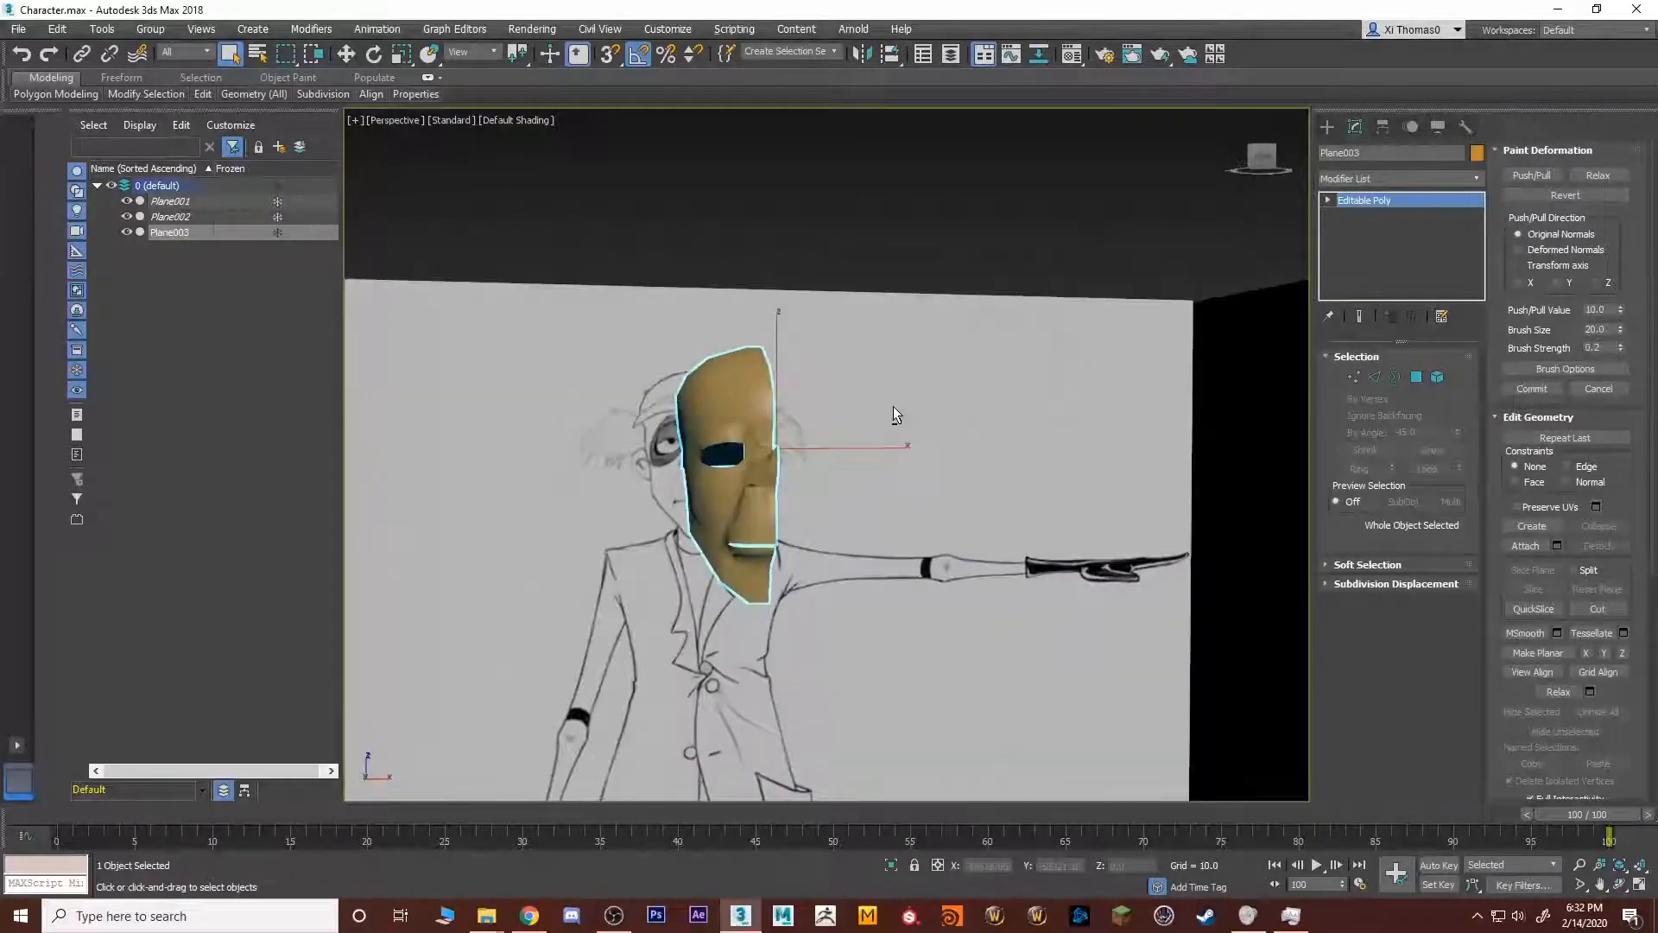
Add a Symmetry modifier to the half face, mirrored on the X axis with Flip enabled.
key("w")
middle_click_drag(1276, 251, 1162, 283, "alt")
left_click(1475, 179)
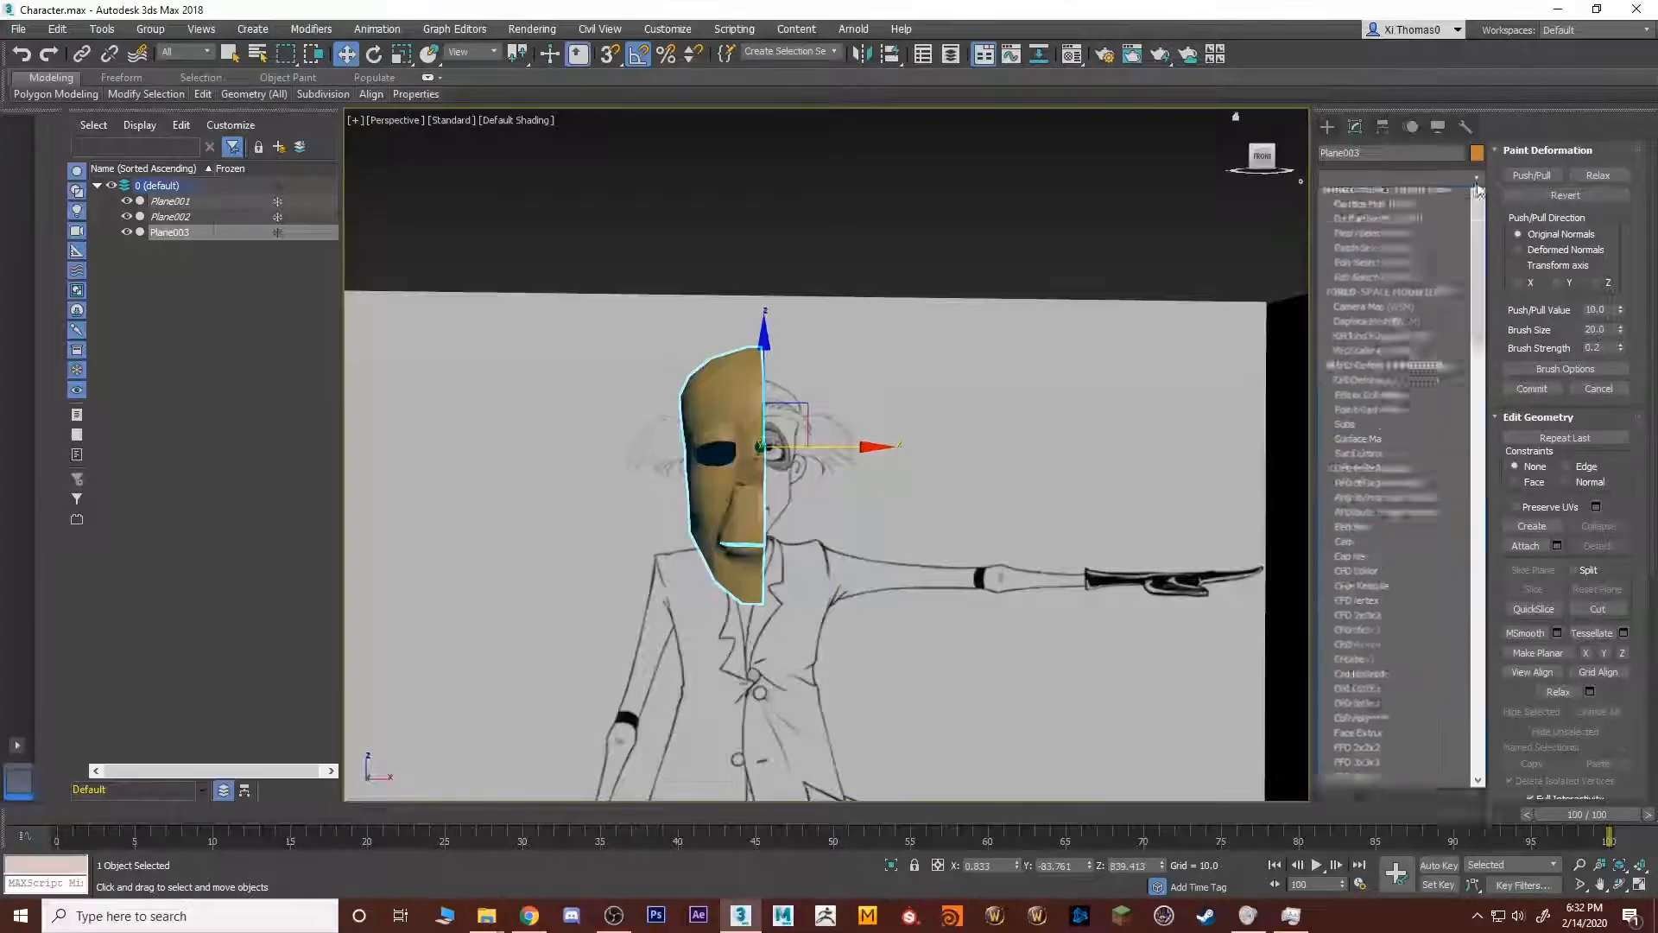
scroll(1438, 397, "down", 5)
left_click(1381, 517)
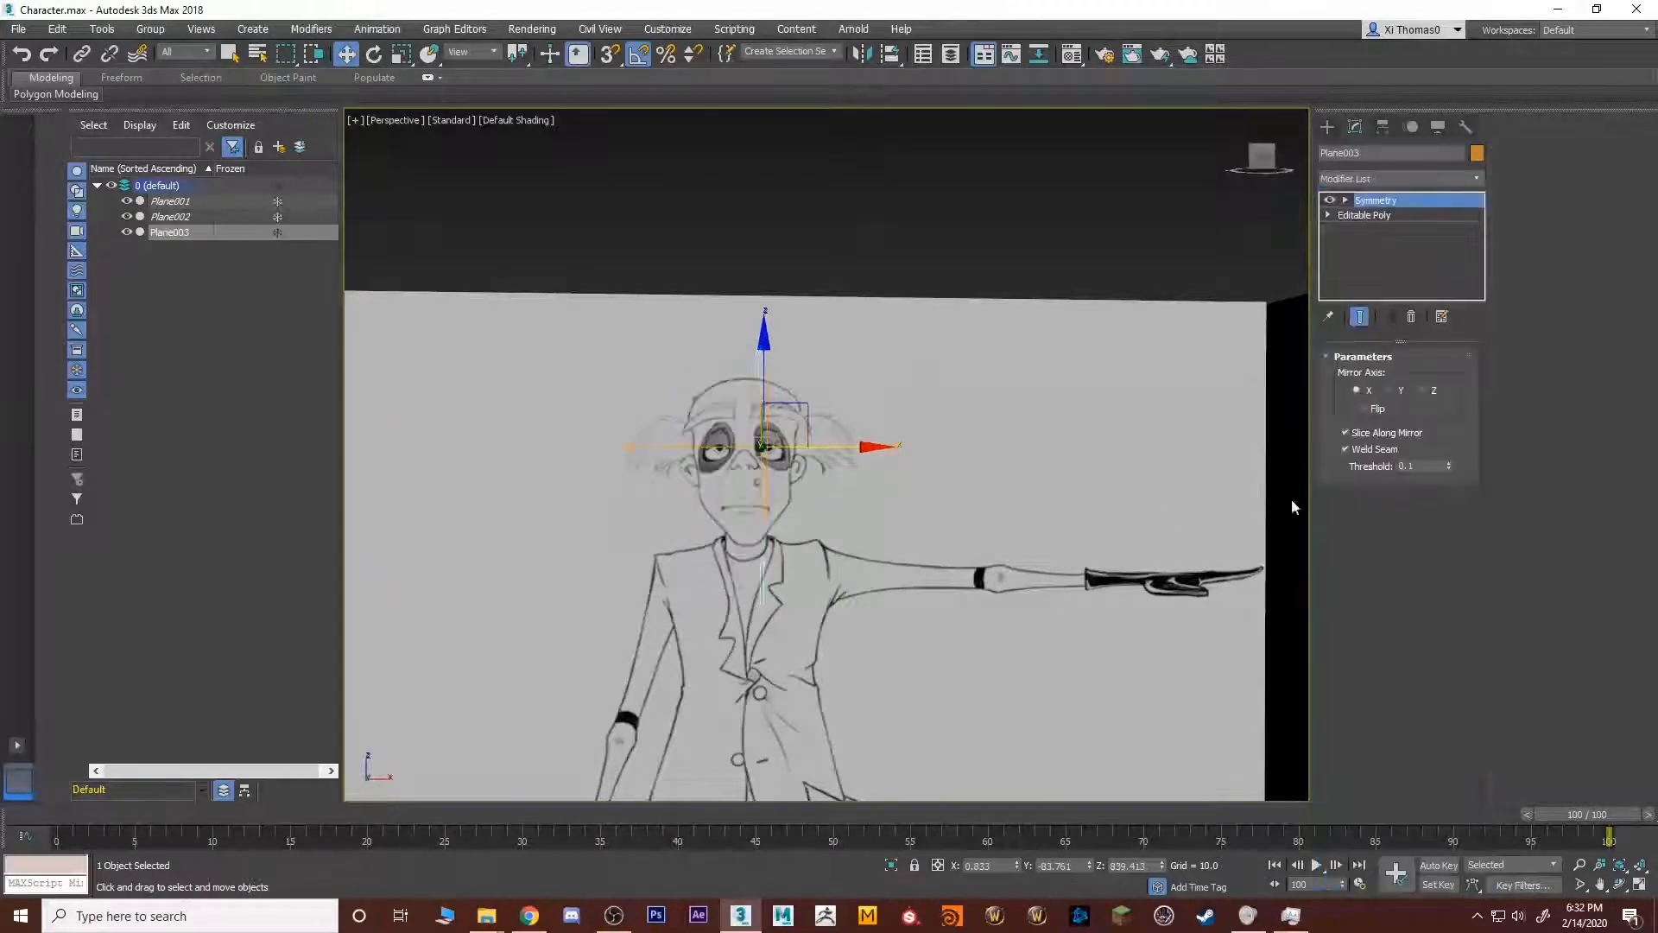
left_click(1365, 410)
mouse_move(1130, 438)
middle_mouse_down("alt")
mouse_move(1069, 432)
mouse_move(1220, 393)
mouse_move(942, 422)
middle_mouse_up("alt")
scroll(793, 533, "up", 2)
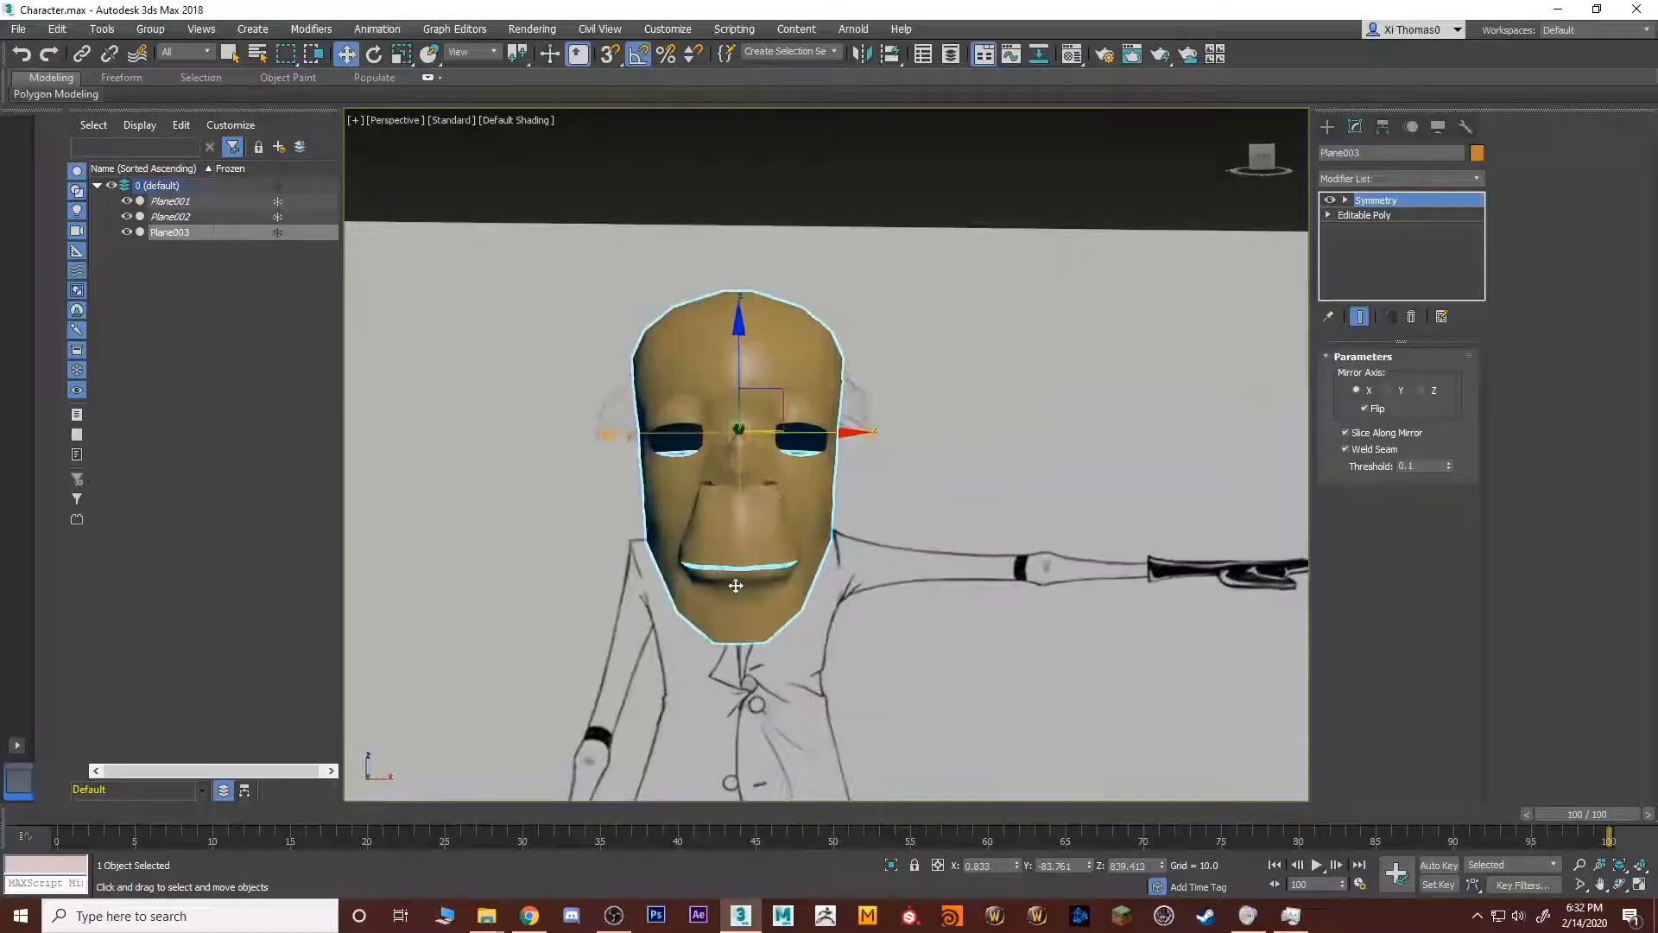
mouse_move(745, 486)
middle_mouse_down()
mouse_move(1192, 466)
mouse_move(941, 471)
middle_mouse_up()
scroll(1214, 345, "up", 2)
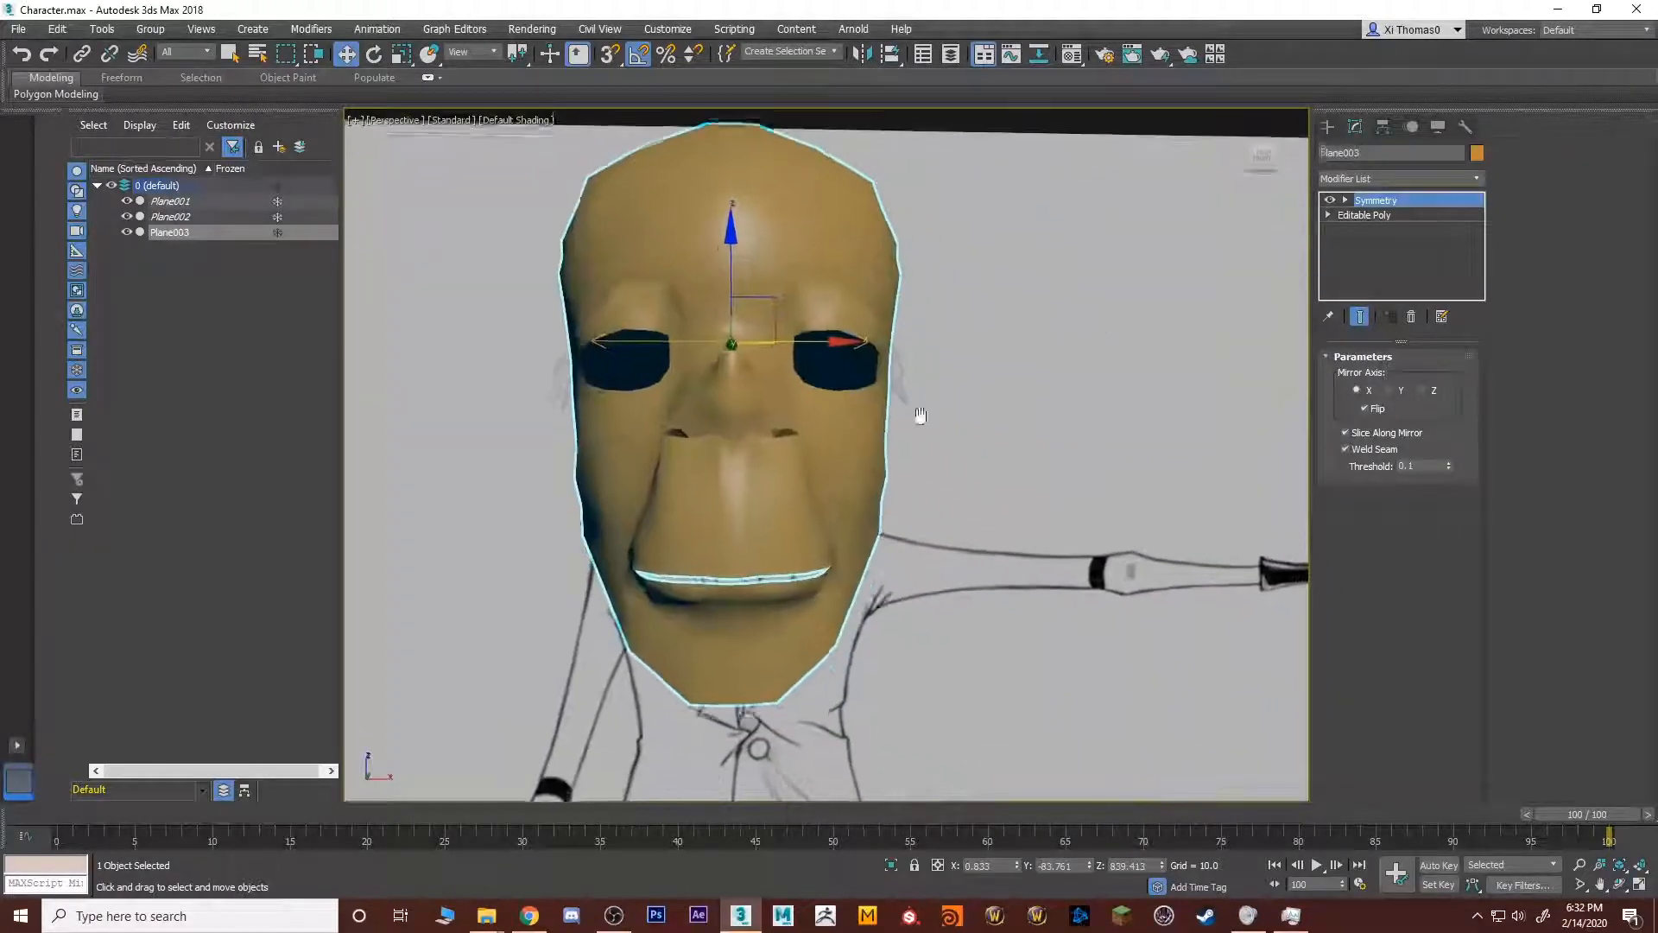
Return to the Editable Poly below Symmetry with mesh edges shown, and compare the half face with the mirrored result.
left_click(1376, 221)
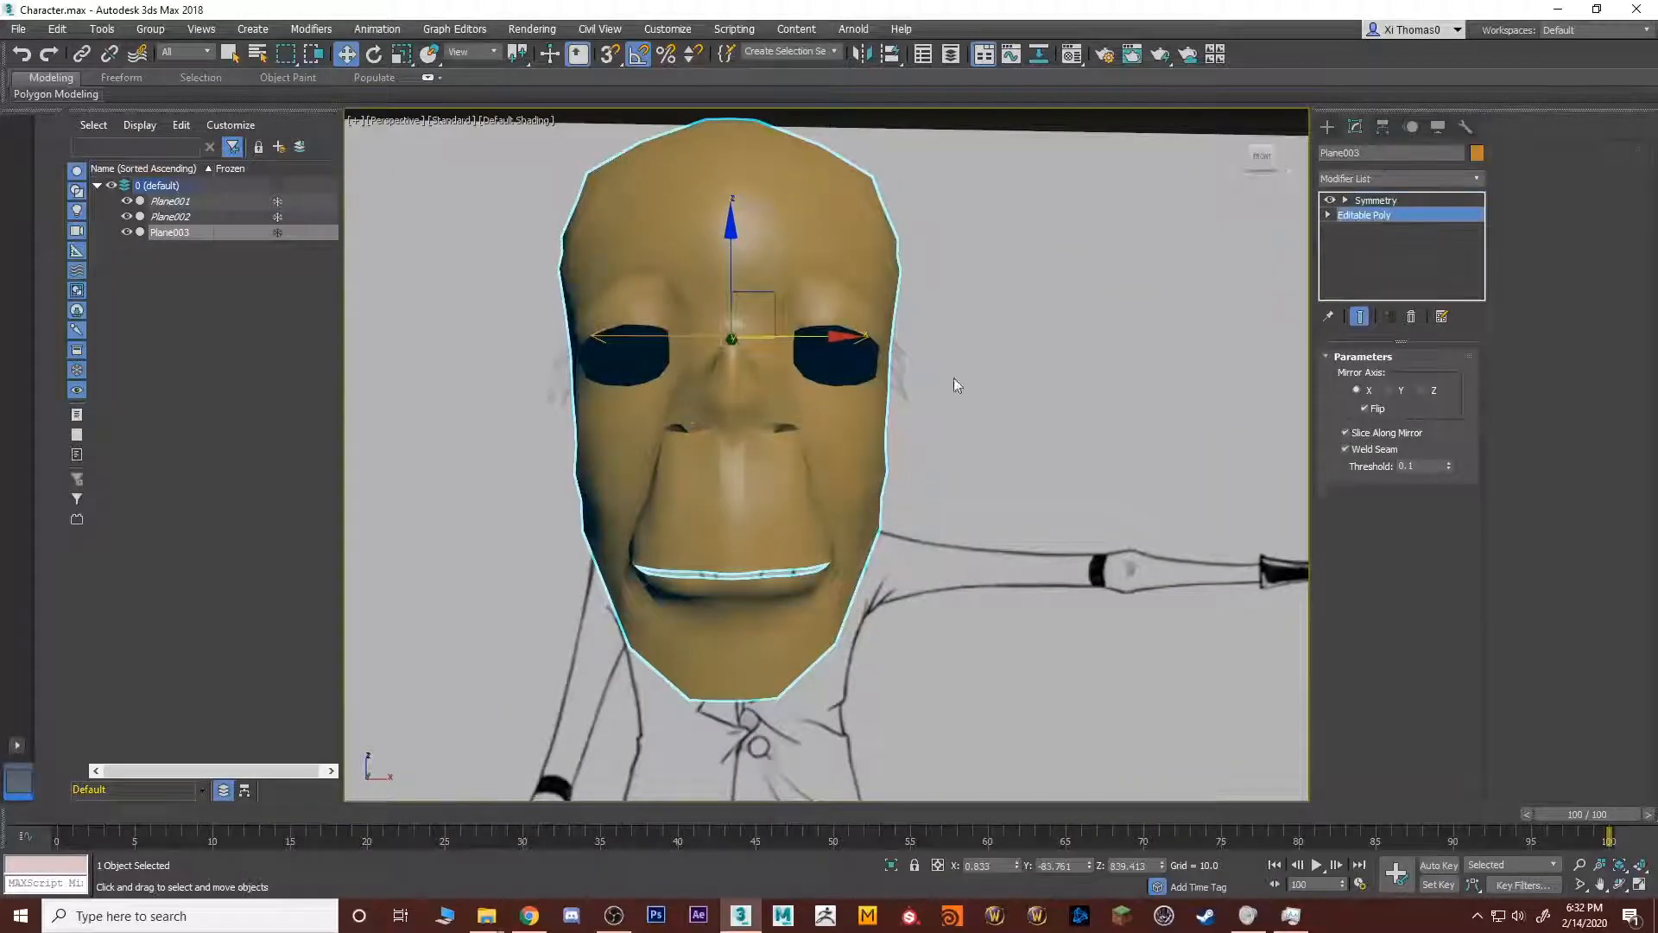
key("F3")
key("F3")
mouse_move(793, 439)
middle_mouse_down("alt")
mouse_move(816, 429)
mouse_move(786, 462)
mouse_move(836, 465)
middle_mouse_up("alt")
scroll(804, 441, "up", 2)
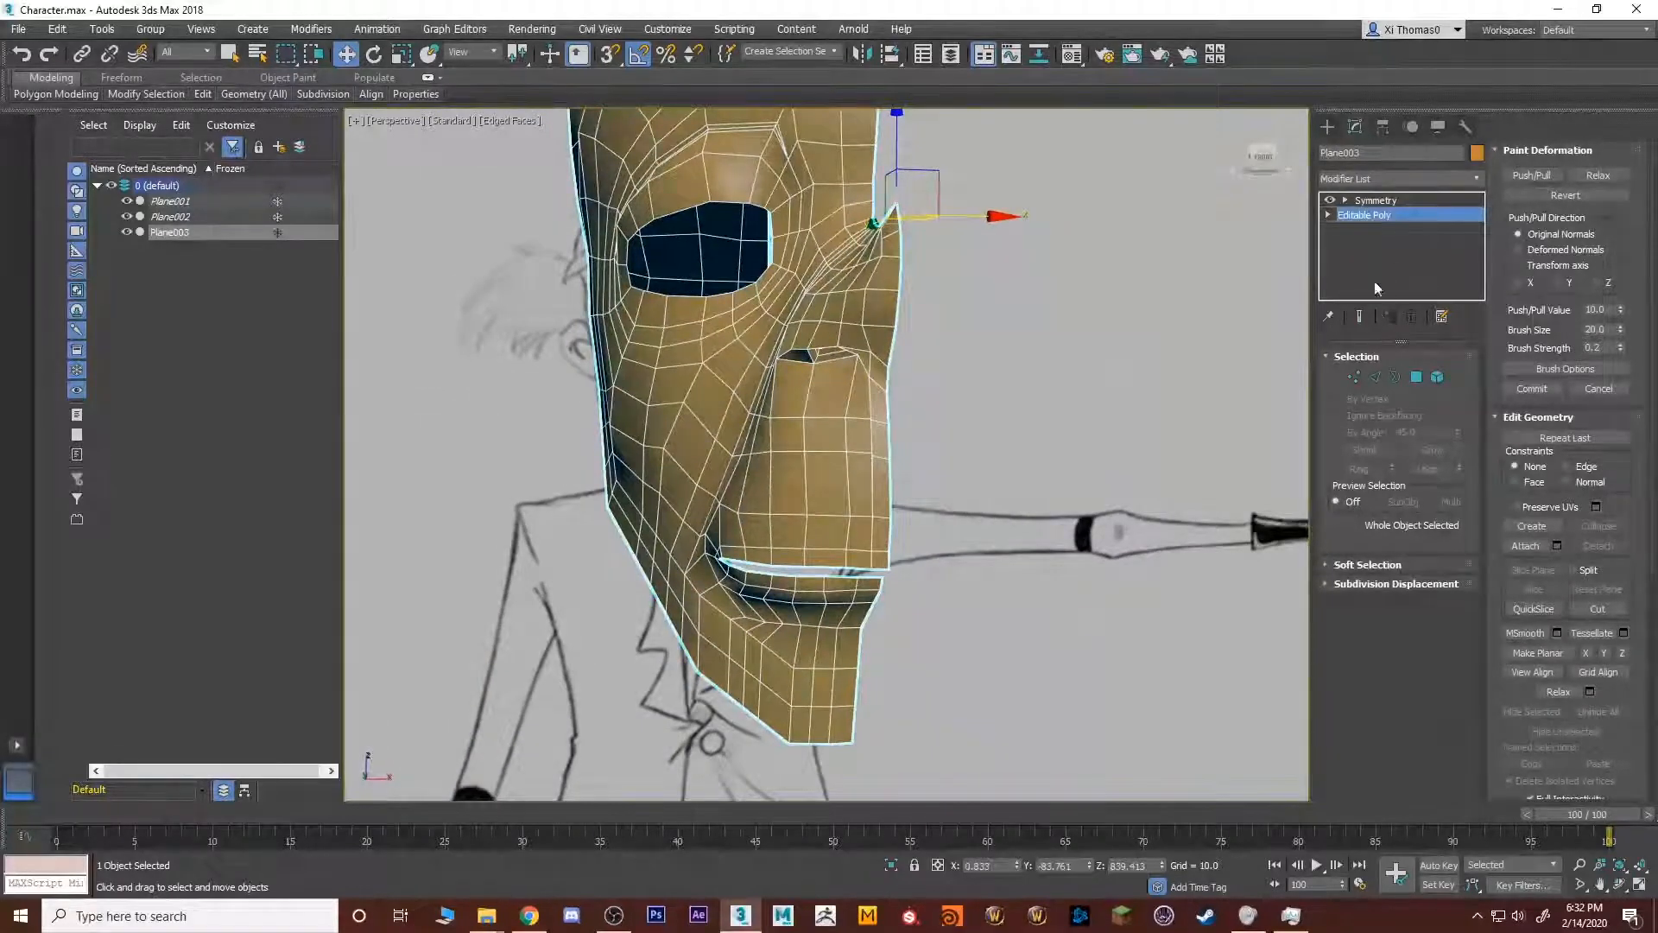
left_click(1375, 200)
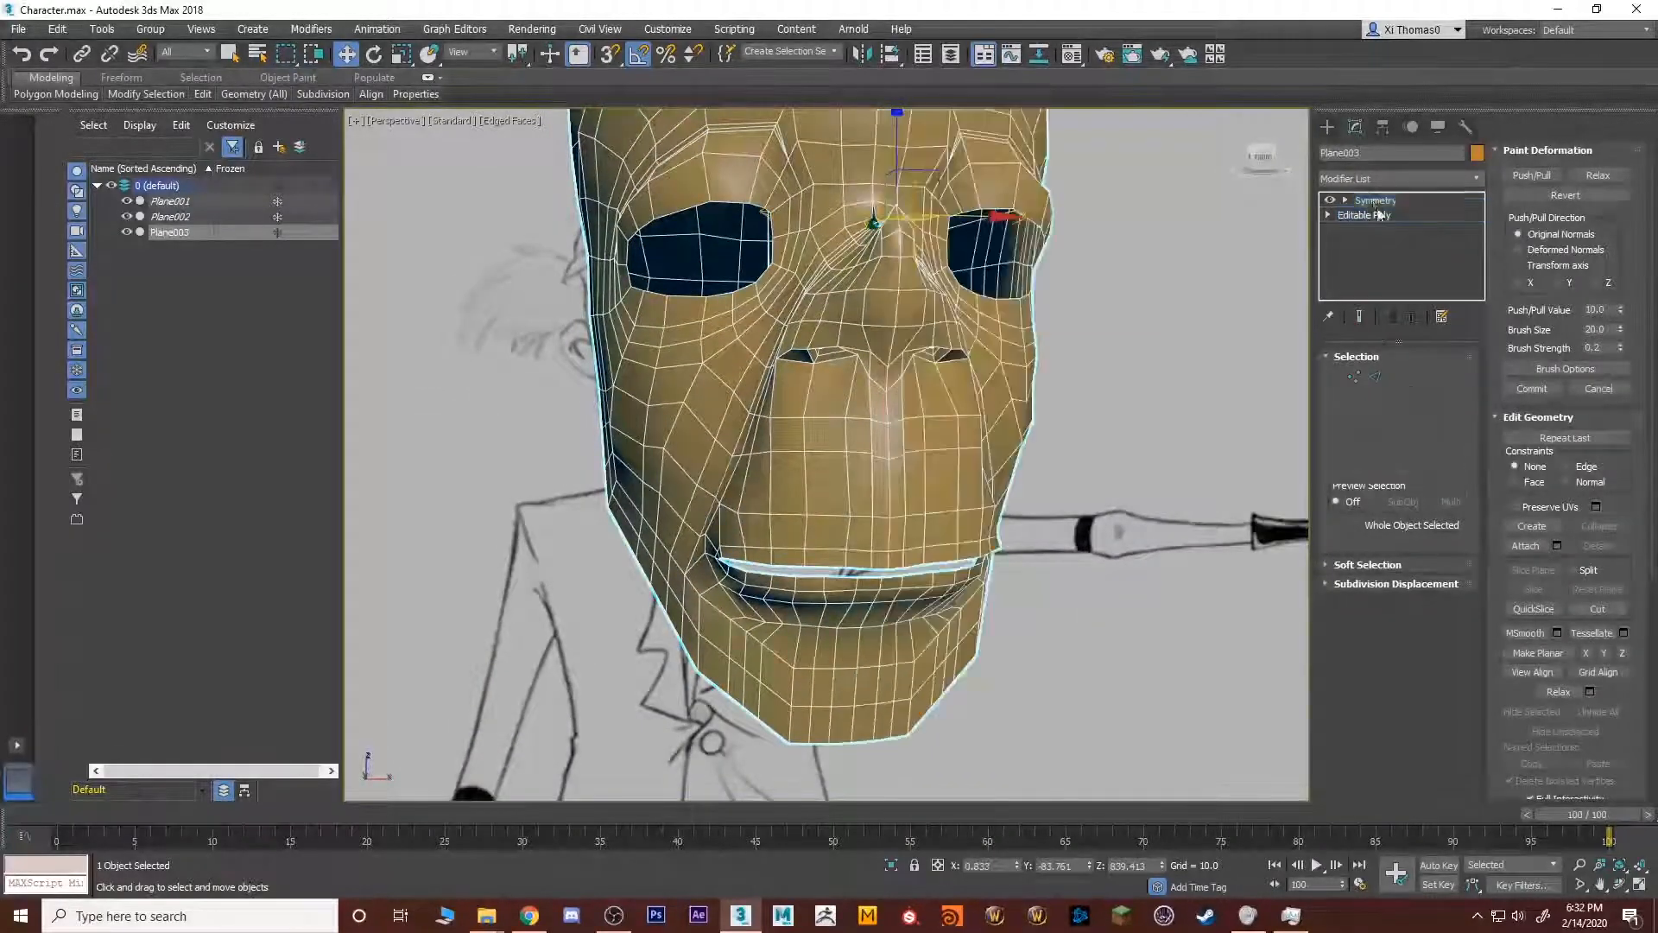
left_click(1361, 318)
left_click(1382, 216)
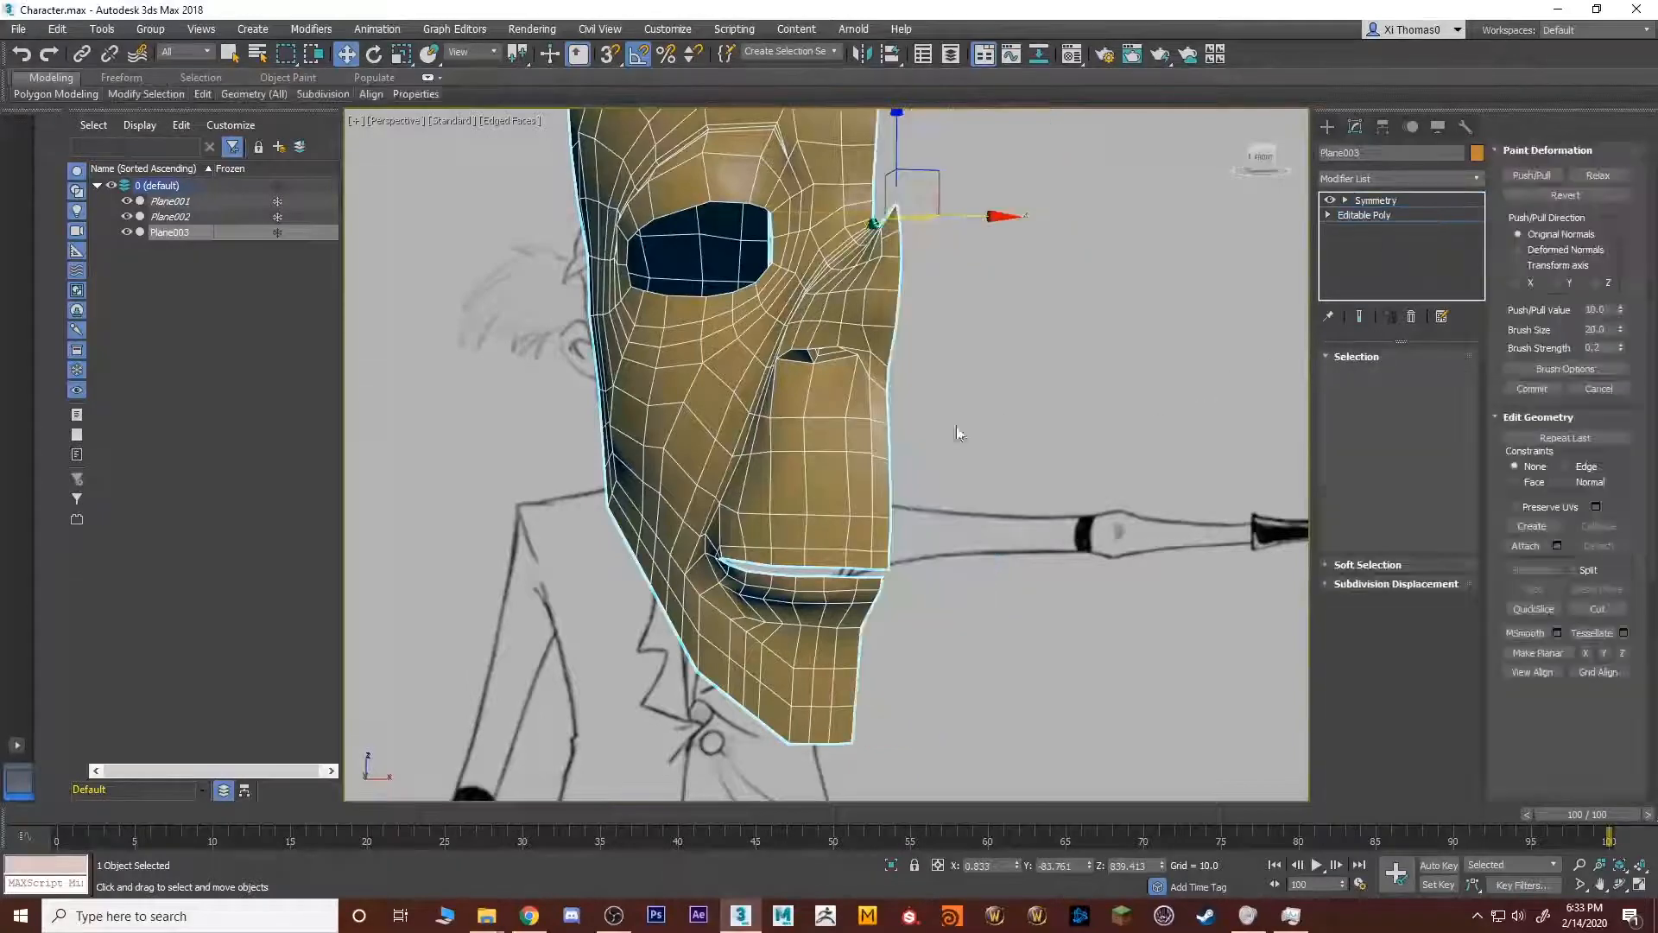
Select a vertex on the jaw edge, try a small move along X, and undo it.
key("1")
middle_click_drag(762, 551, 789, 537, "alt")
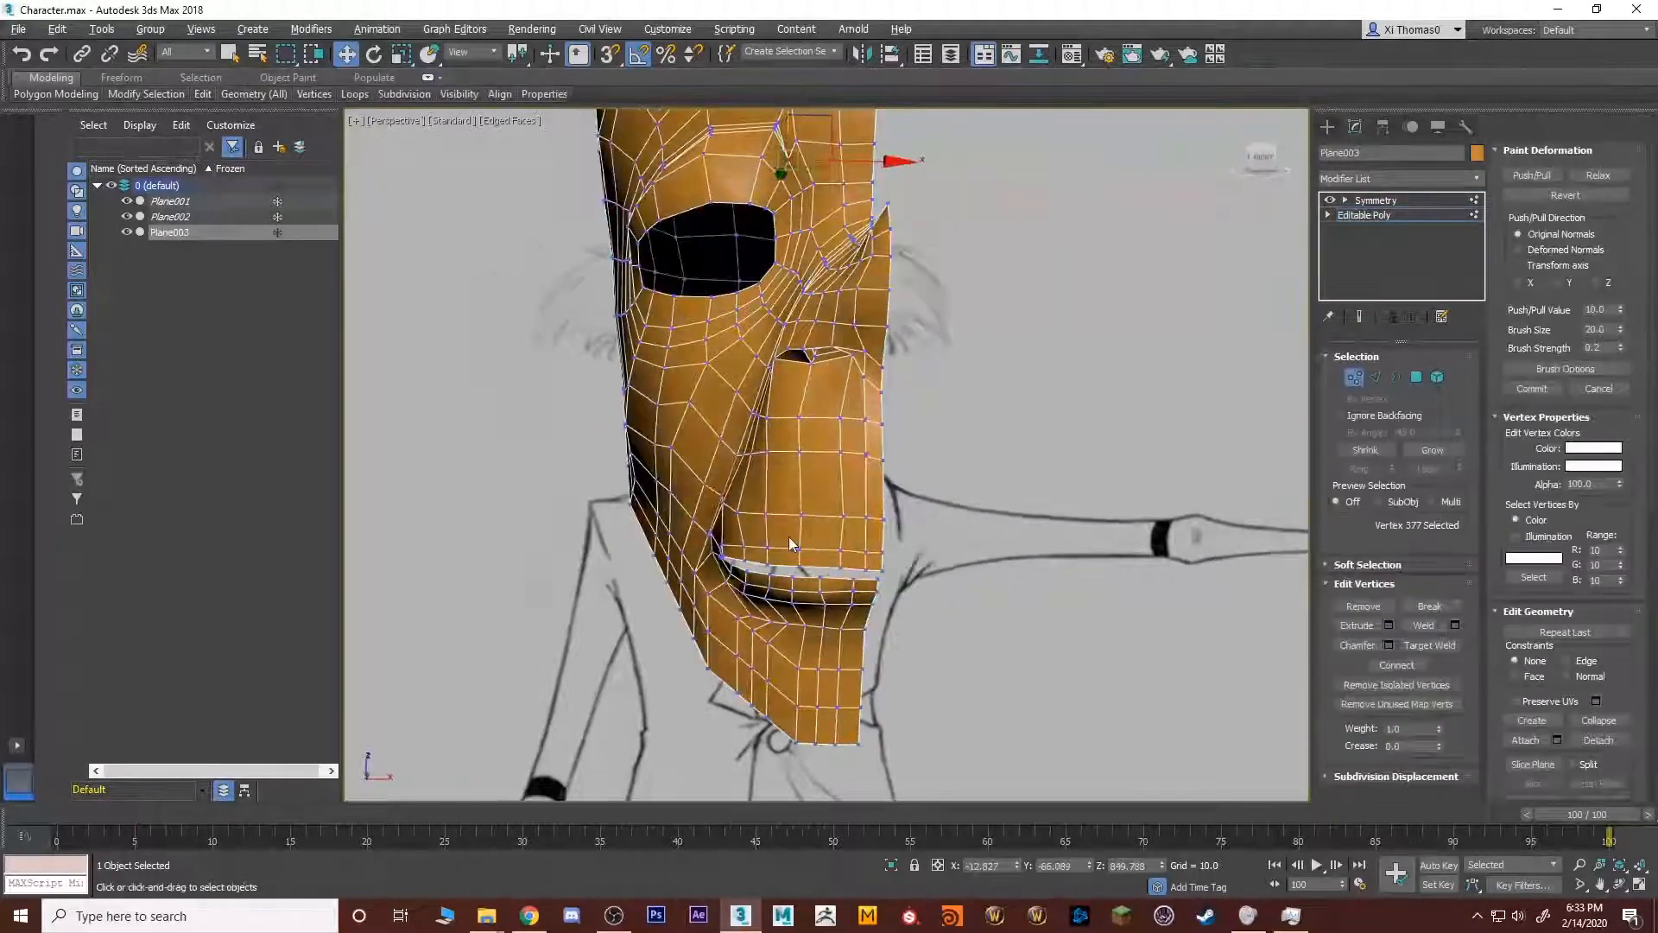
left_click(665, 586)
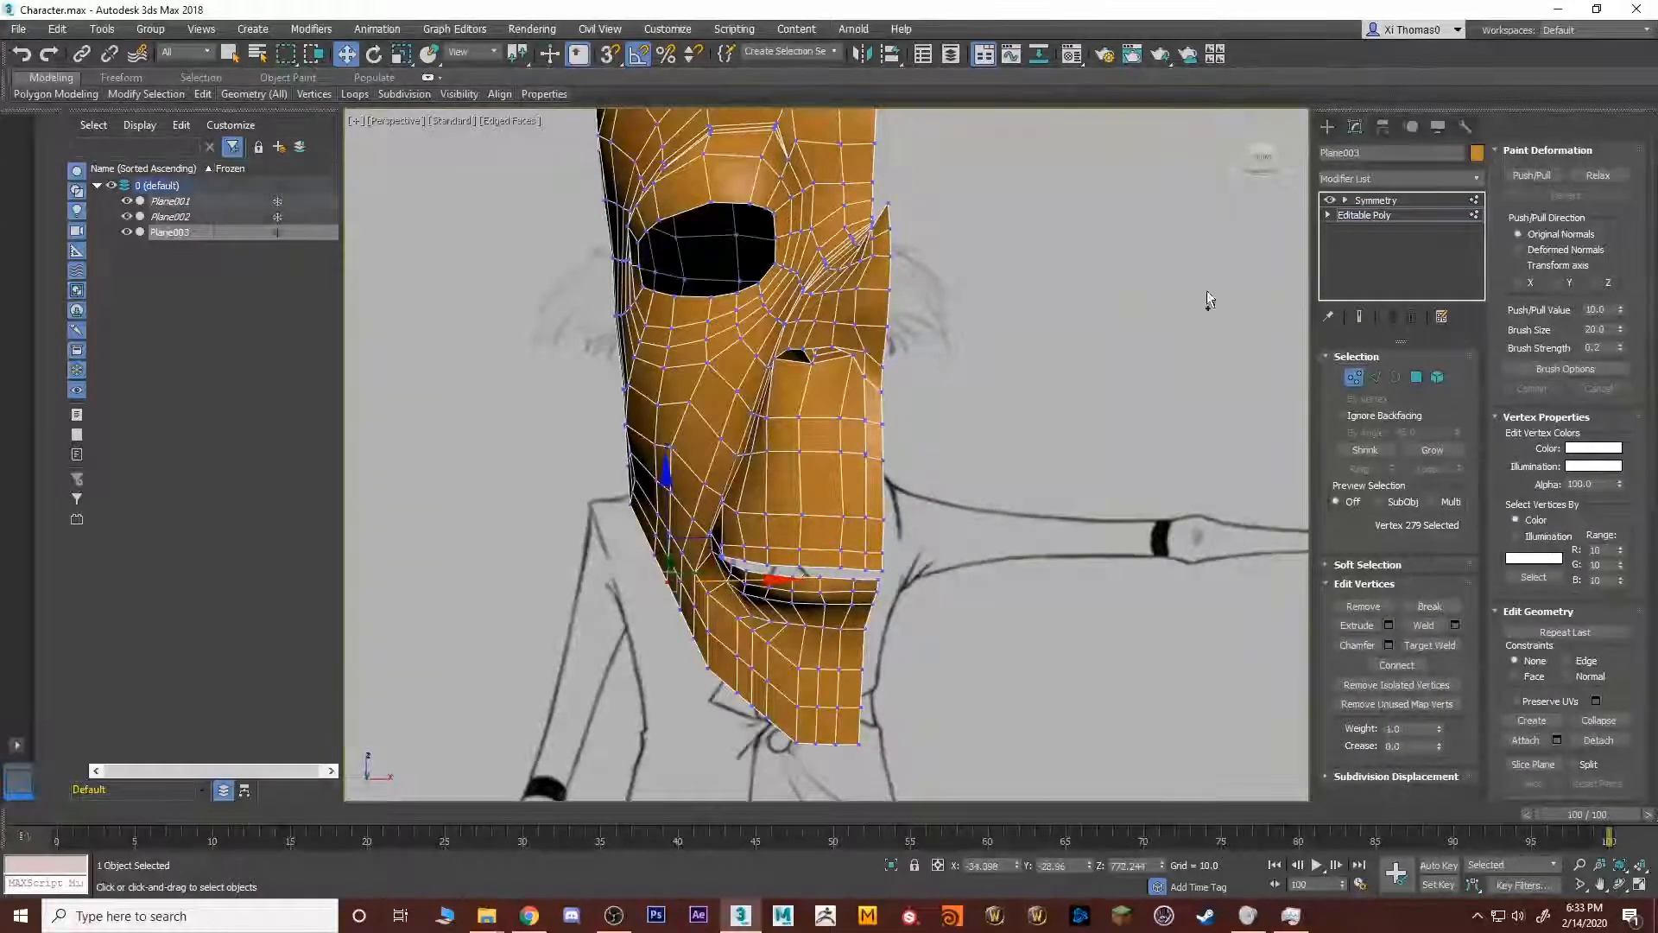
left_click(1391, 199)
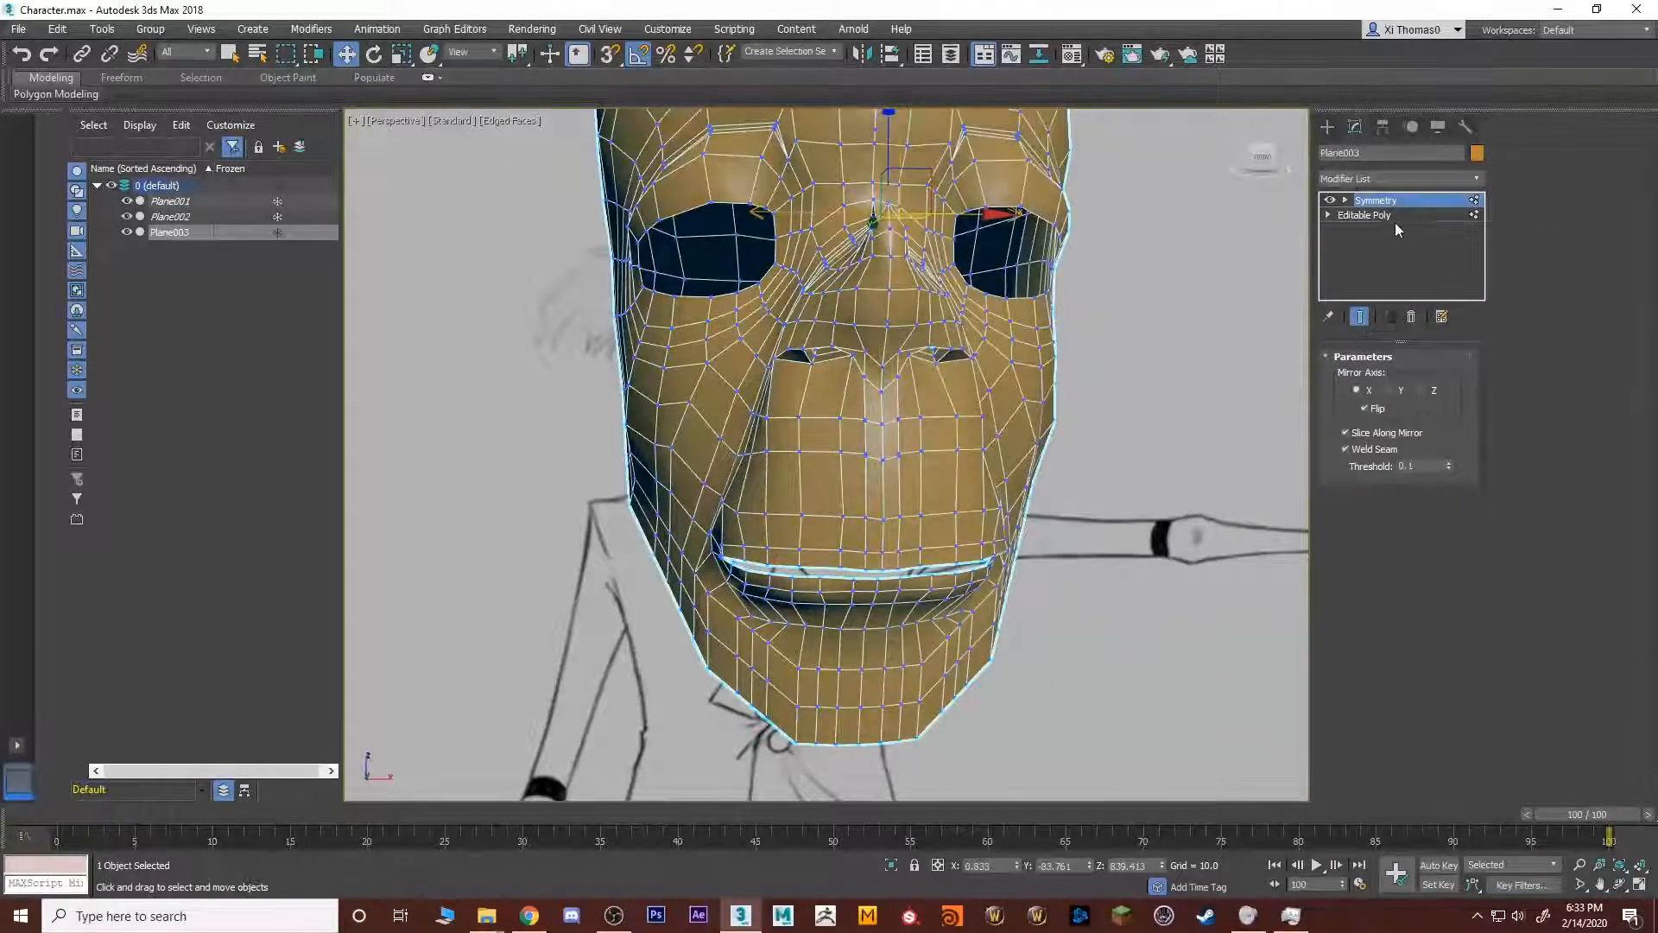
left_click(1379, 216)
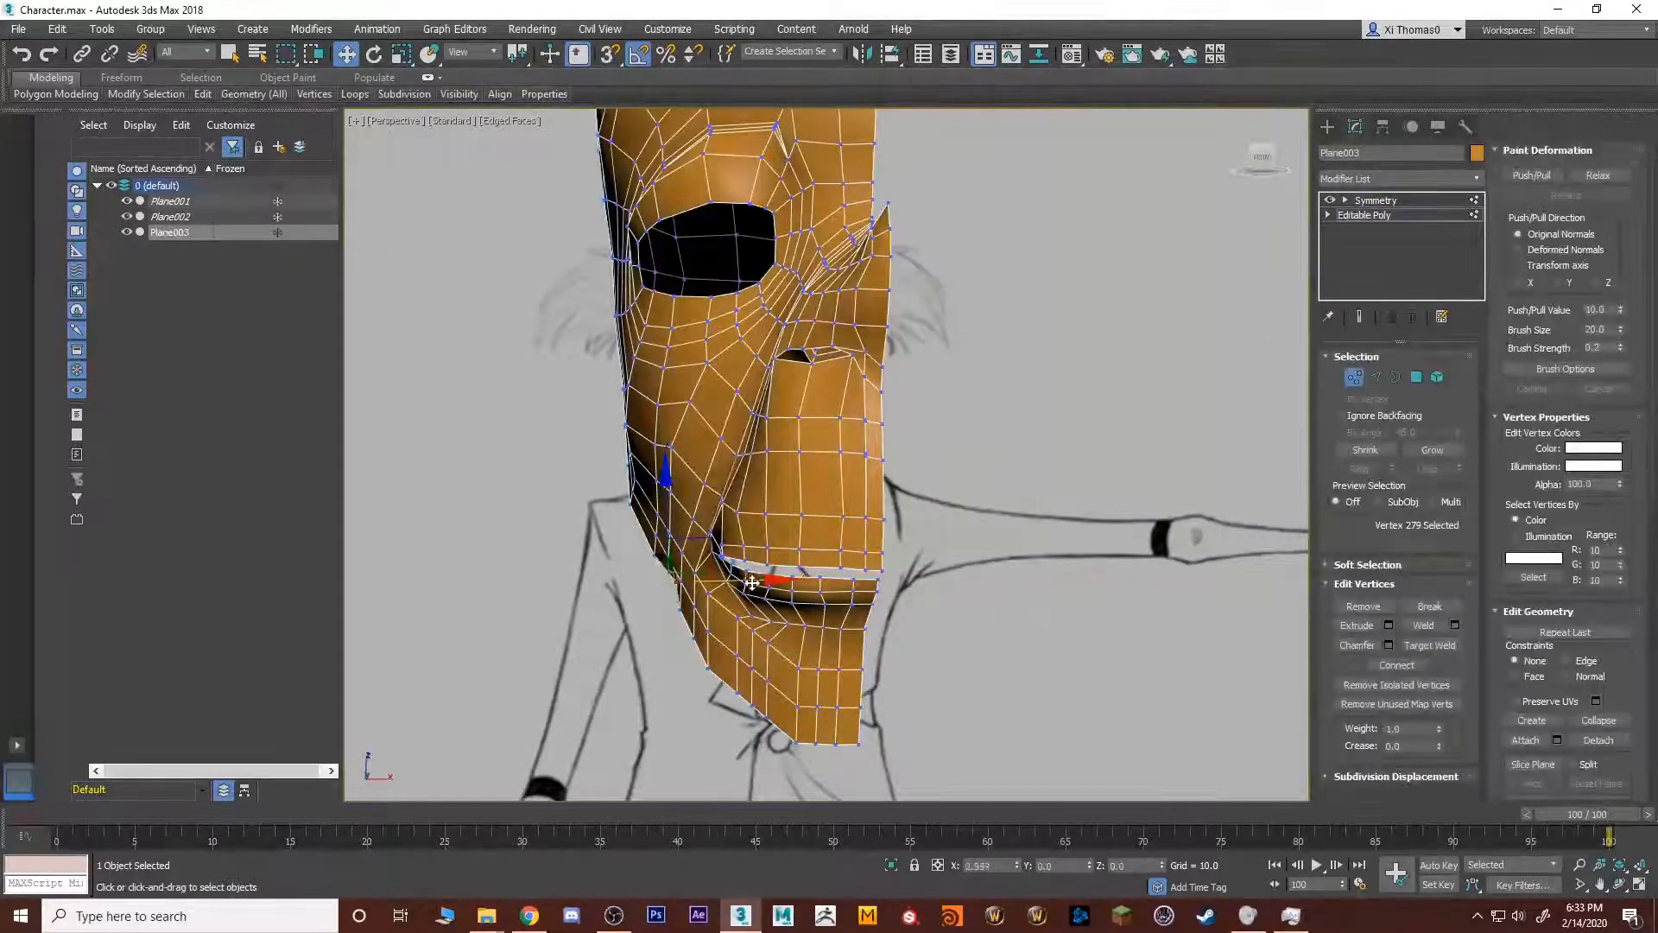
left_click_drag(753, 583, 760, 582)
key("ctrl+z")
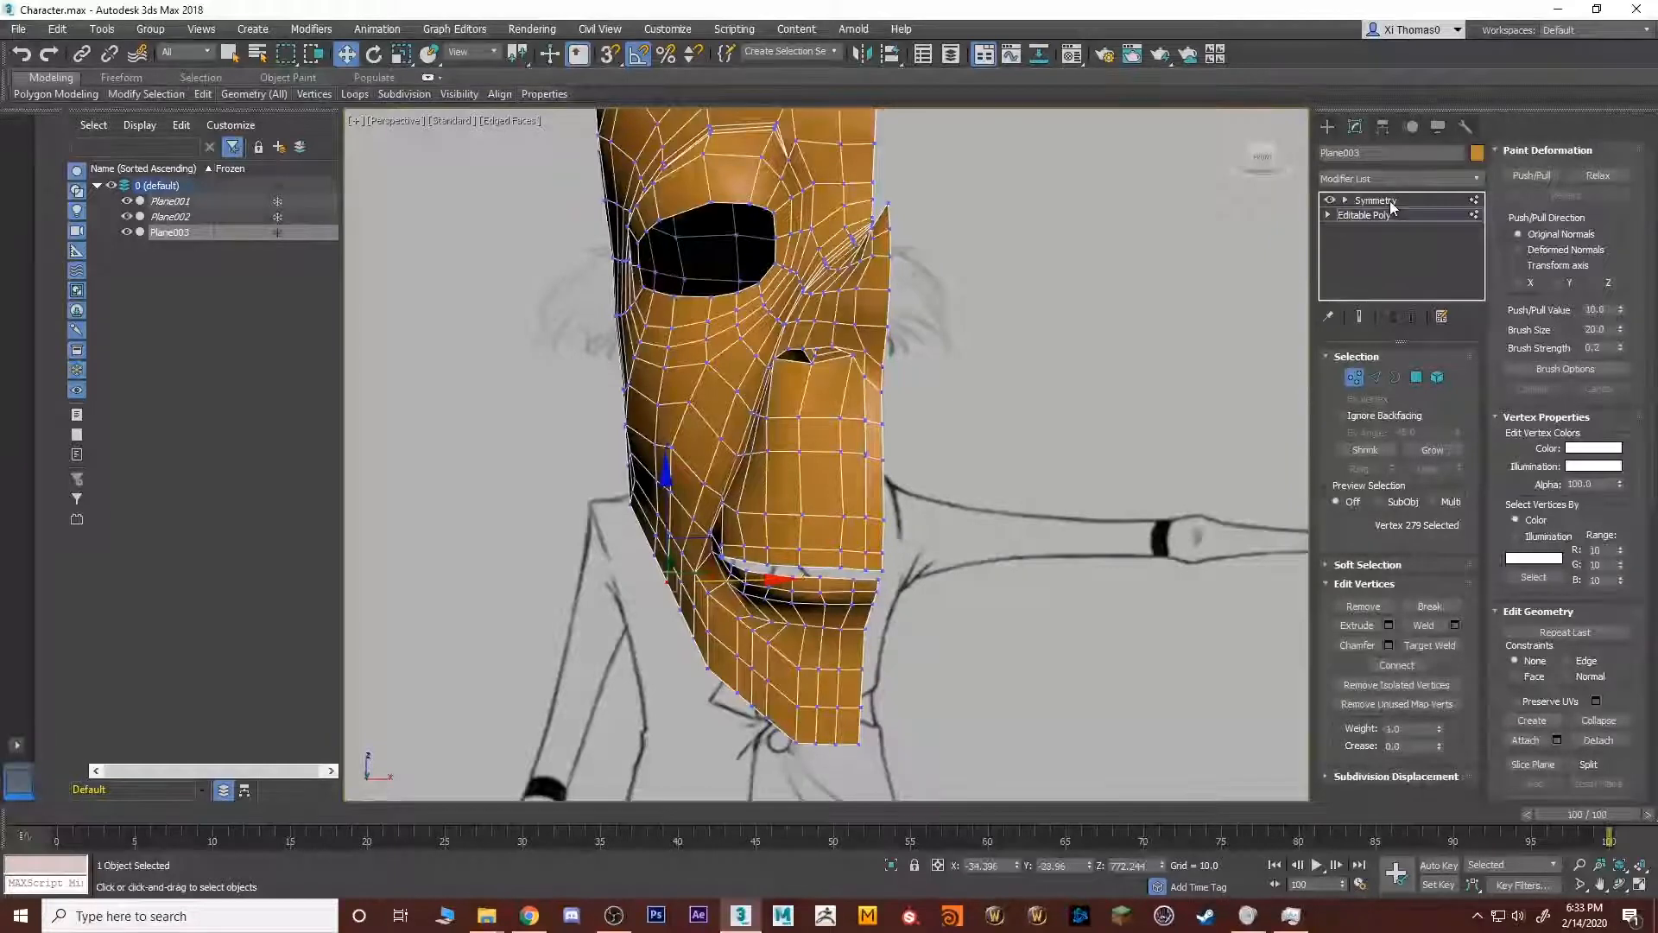
Keep the Symmetry end result displayed while working on the vertices of the underlying Editable Poly.
left_click(1388, 200)
left_click(1379, 215)
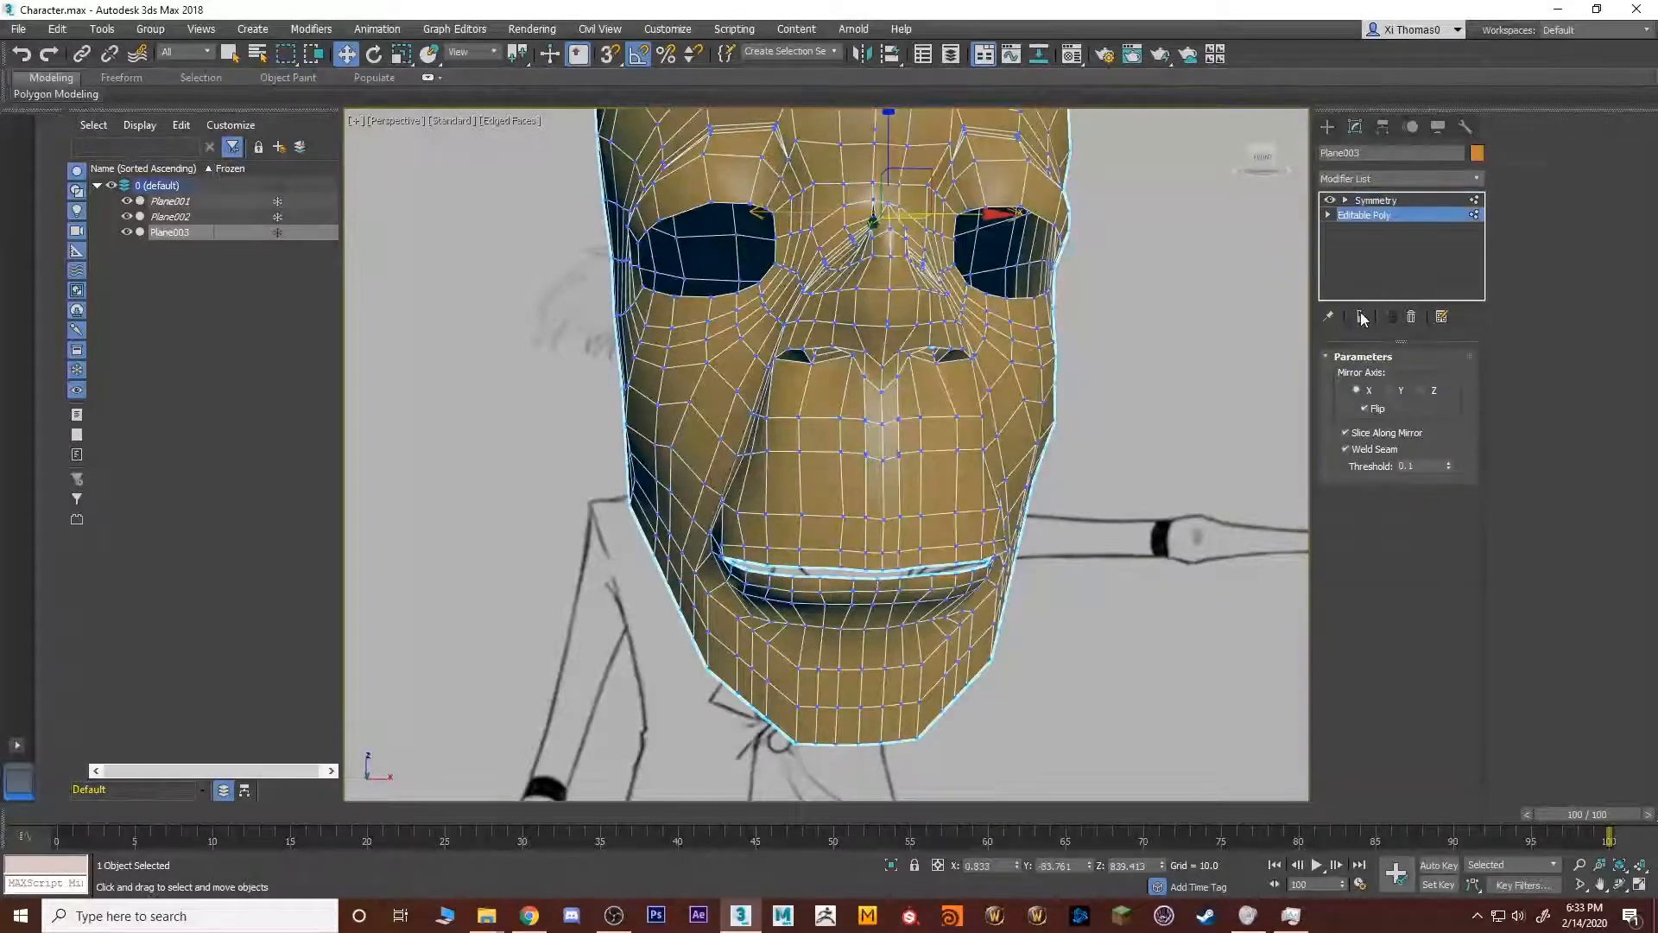
left_click(1360, 317)
left_click(1374, 202)
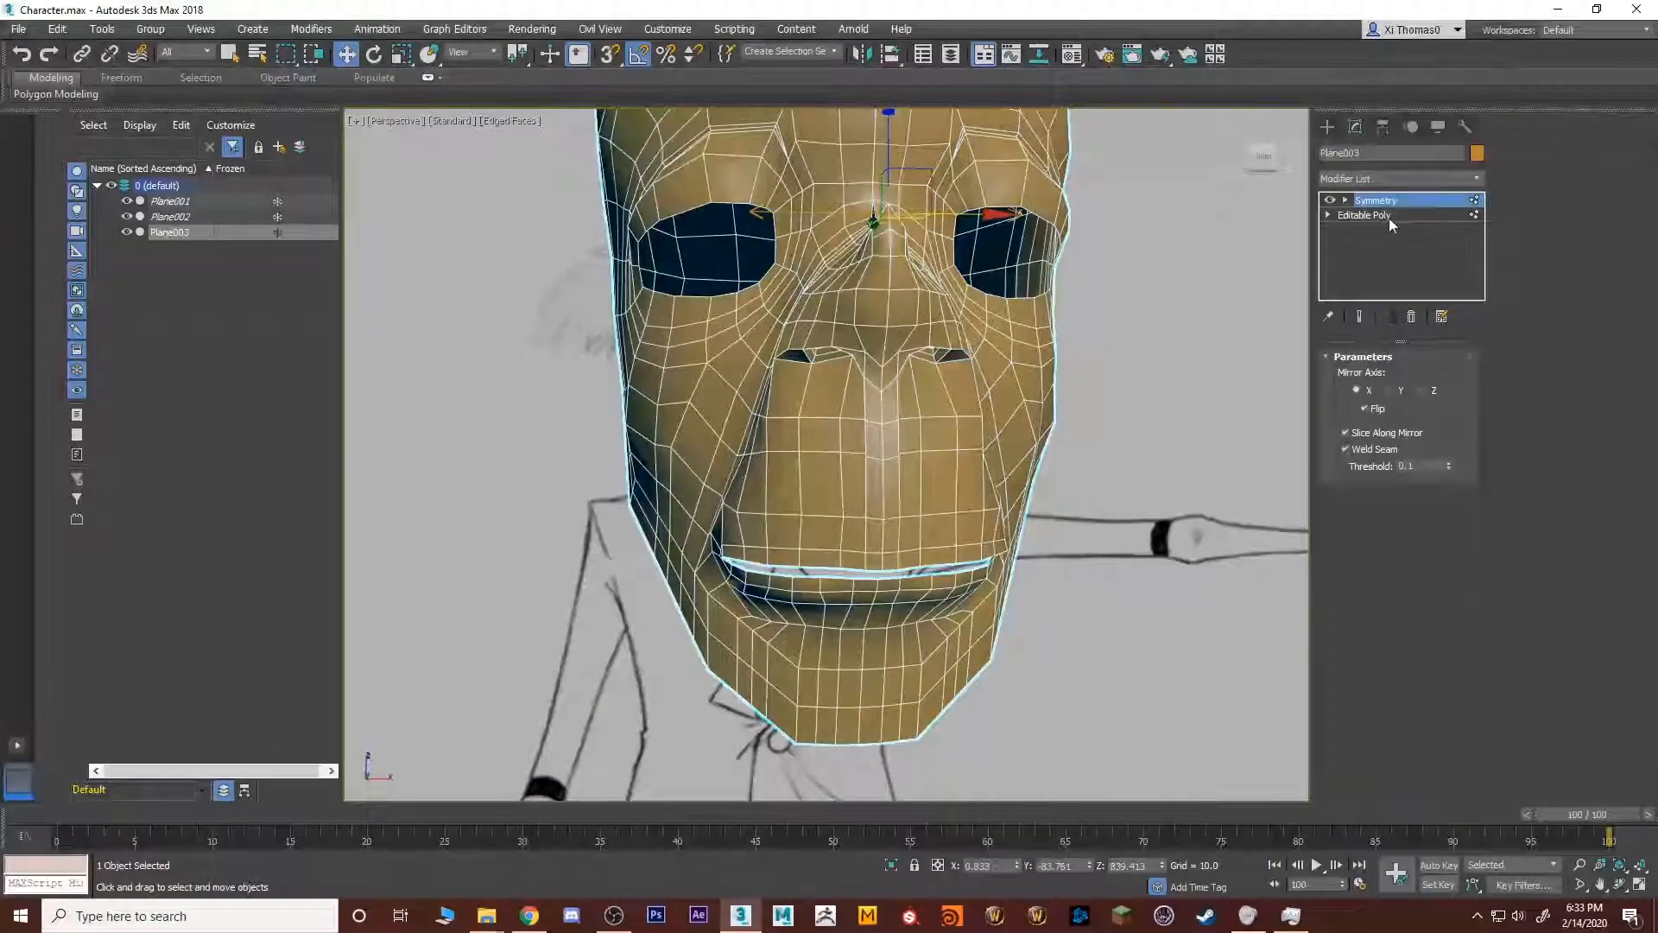
left_click(1382, 216)
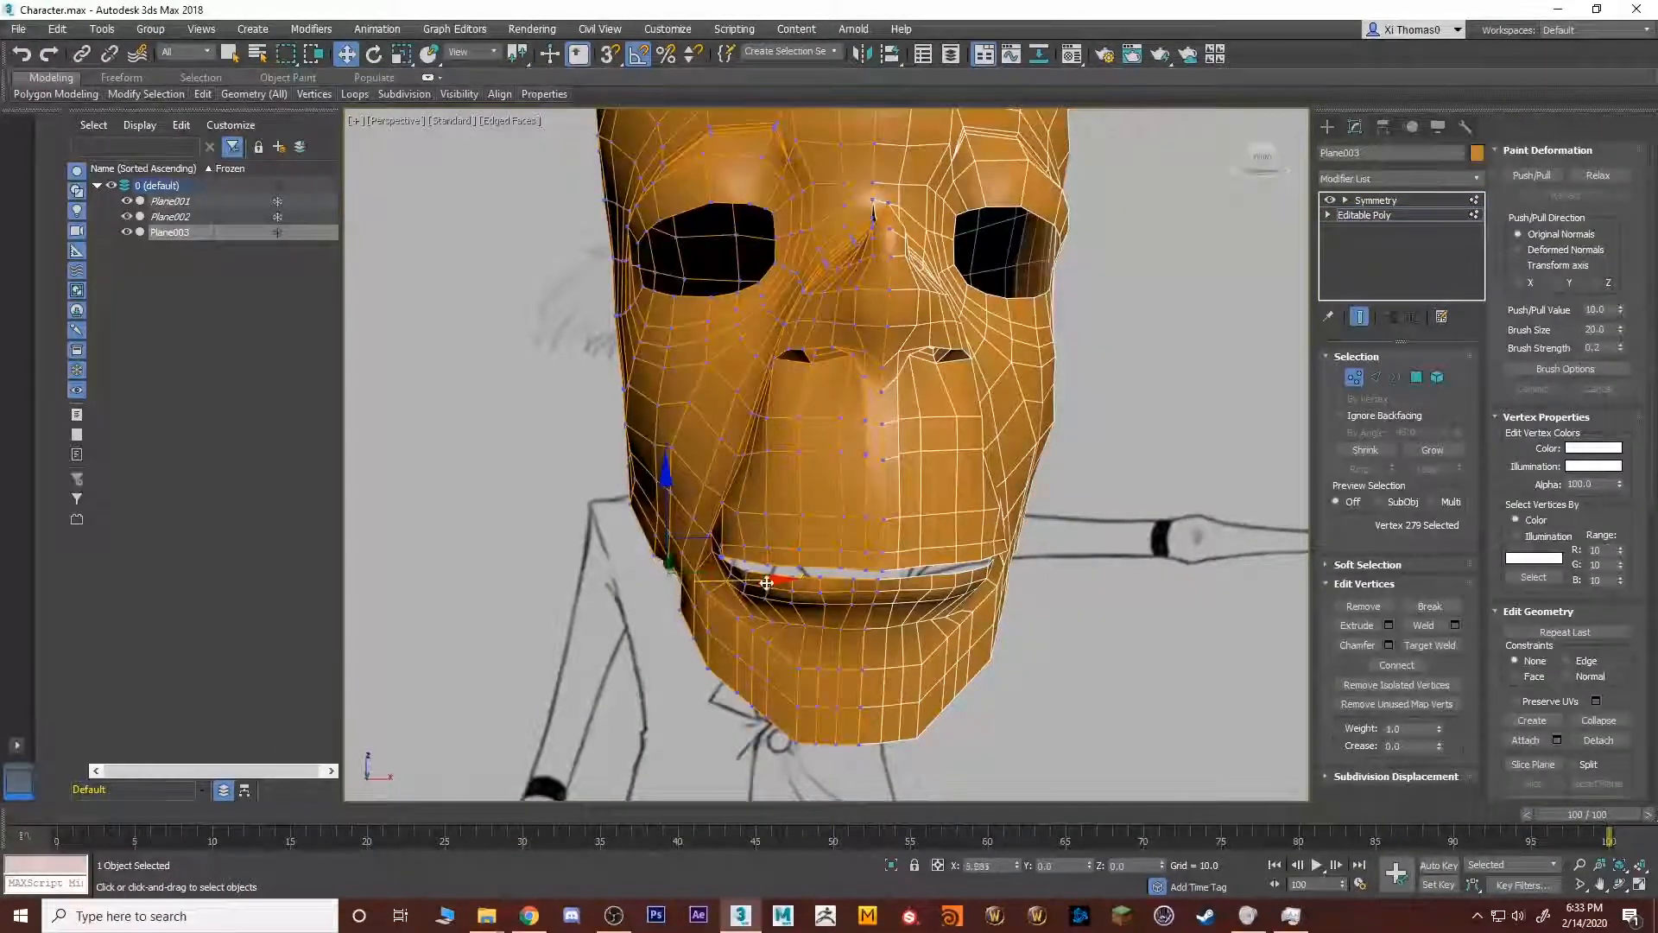
middle_click_drag(732, 577, 804, 488, "alt")
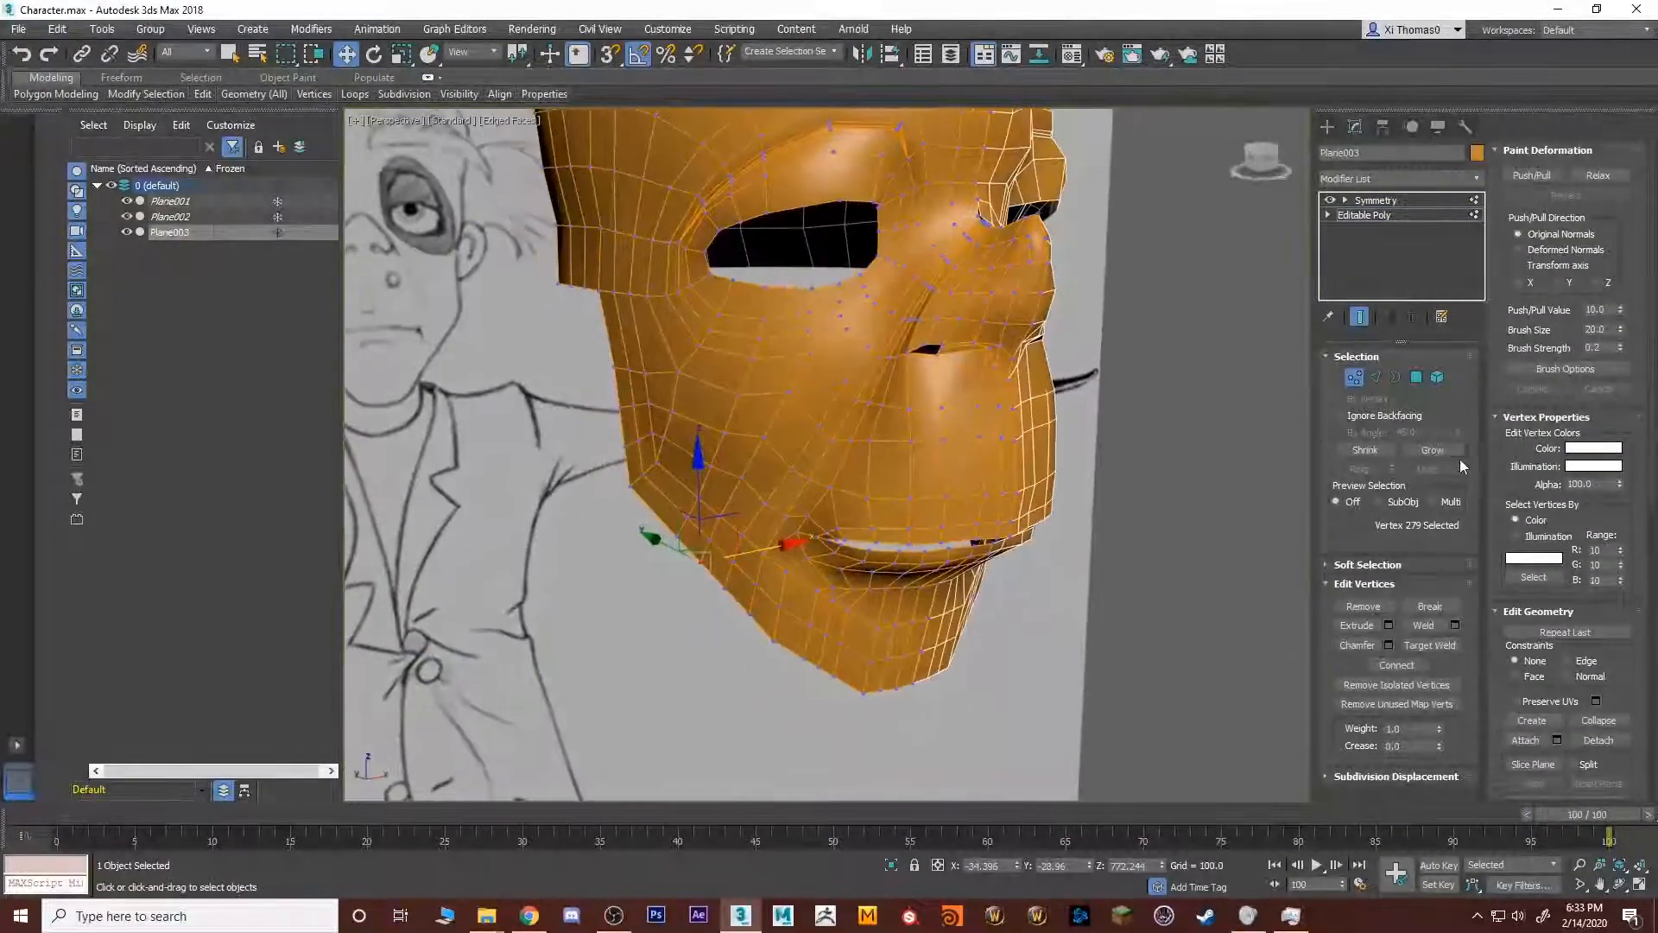
Leave vertex level and activate the Paint Deformation Relax brush on the Editable Poly, with the cheek and jaw in view.
mouse_move(1508, 381)
left_mouse_down()
mouse_move(1510, 230)
mouse_move(1519, 379)
left_mouse_up()
left_click(1597, 177)
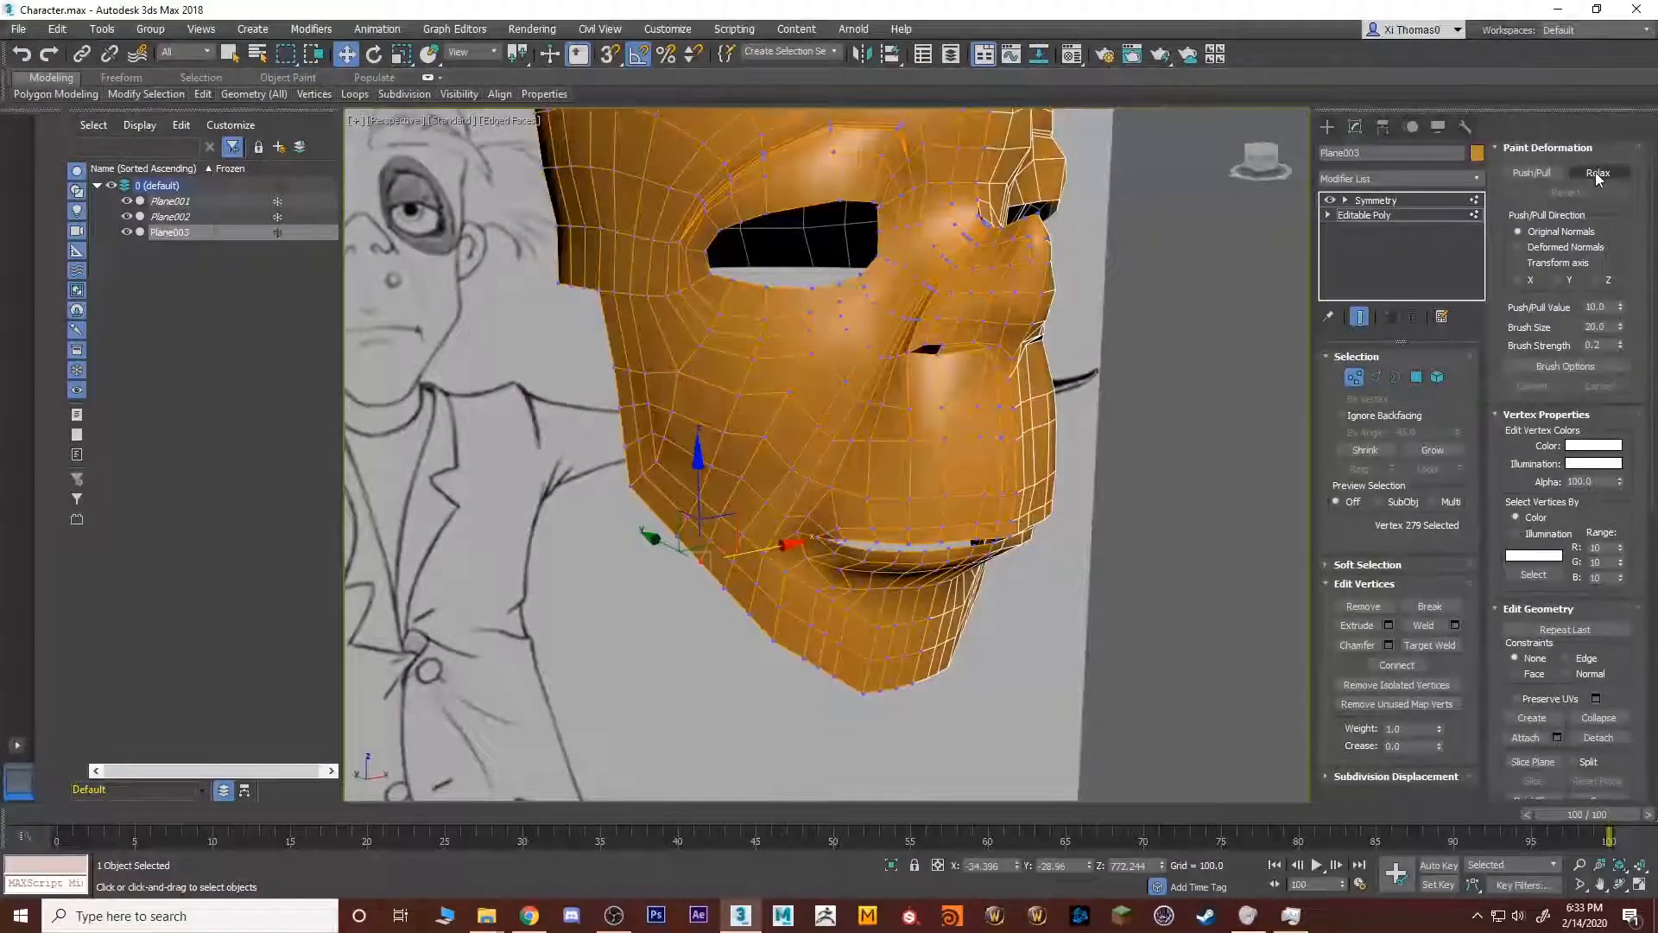
left_click(1382, 219)
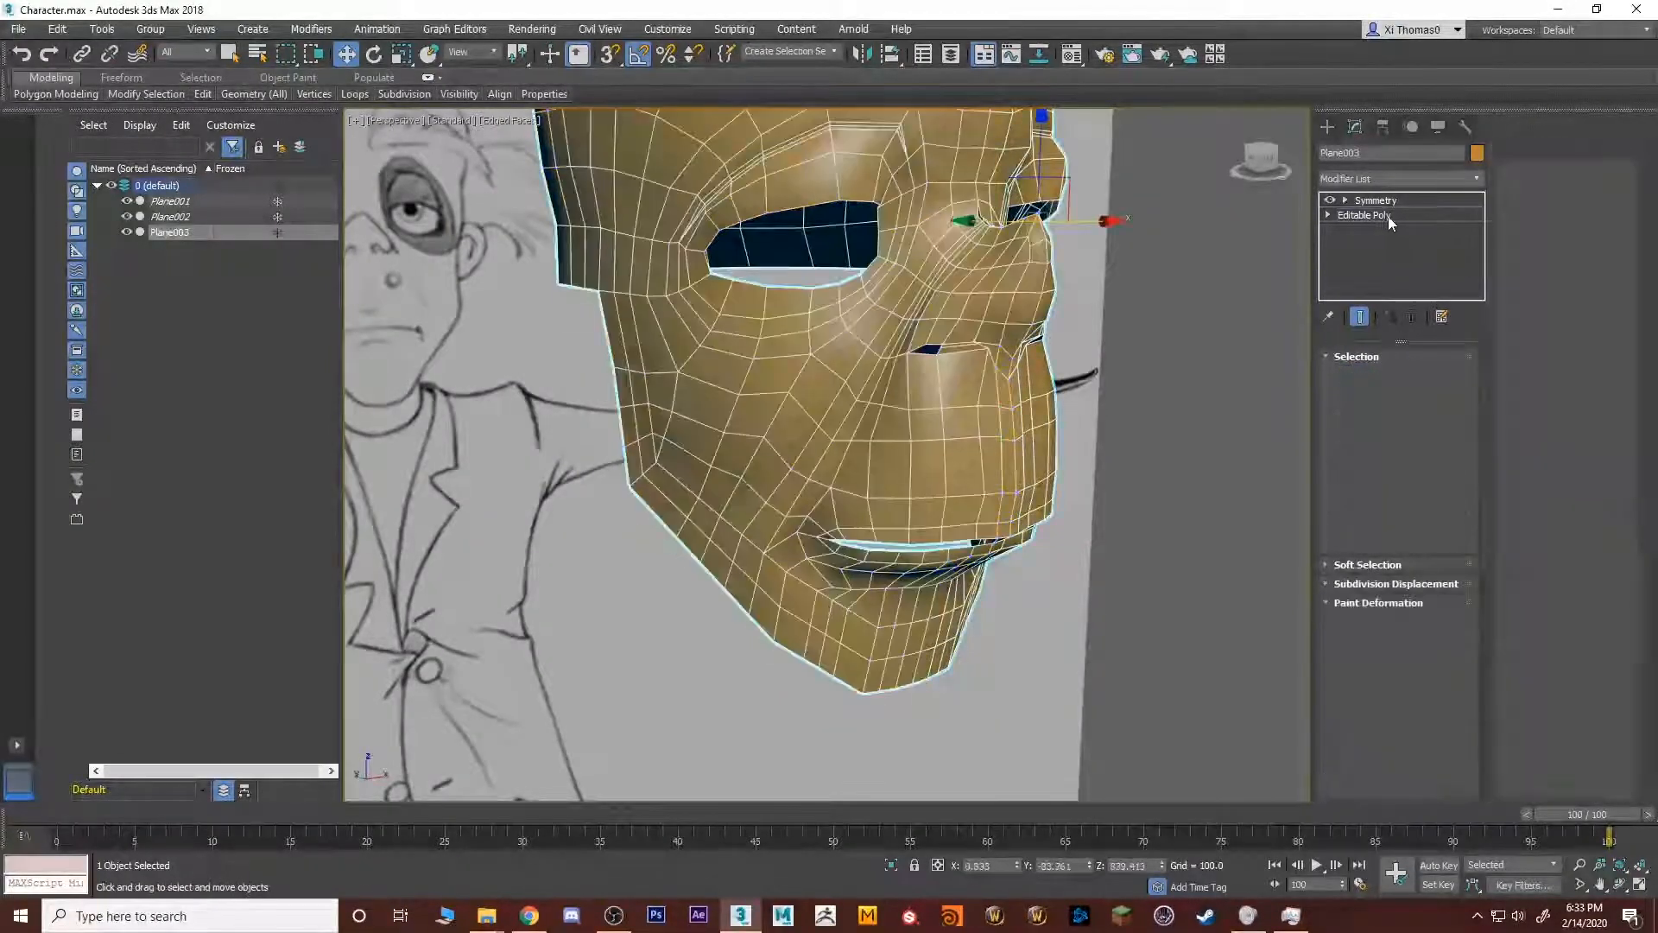
left_click(1588, 180)
middle_click_drag(1010, 442, 941, 441, "alt")
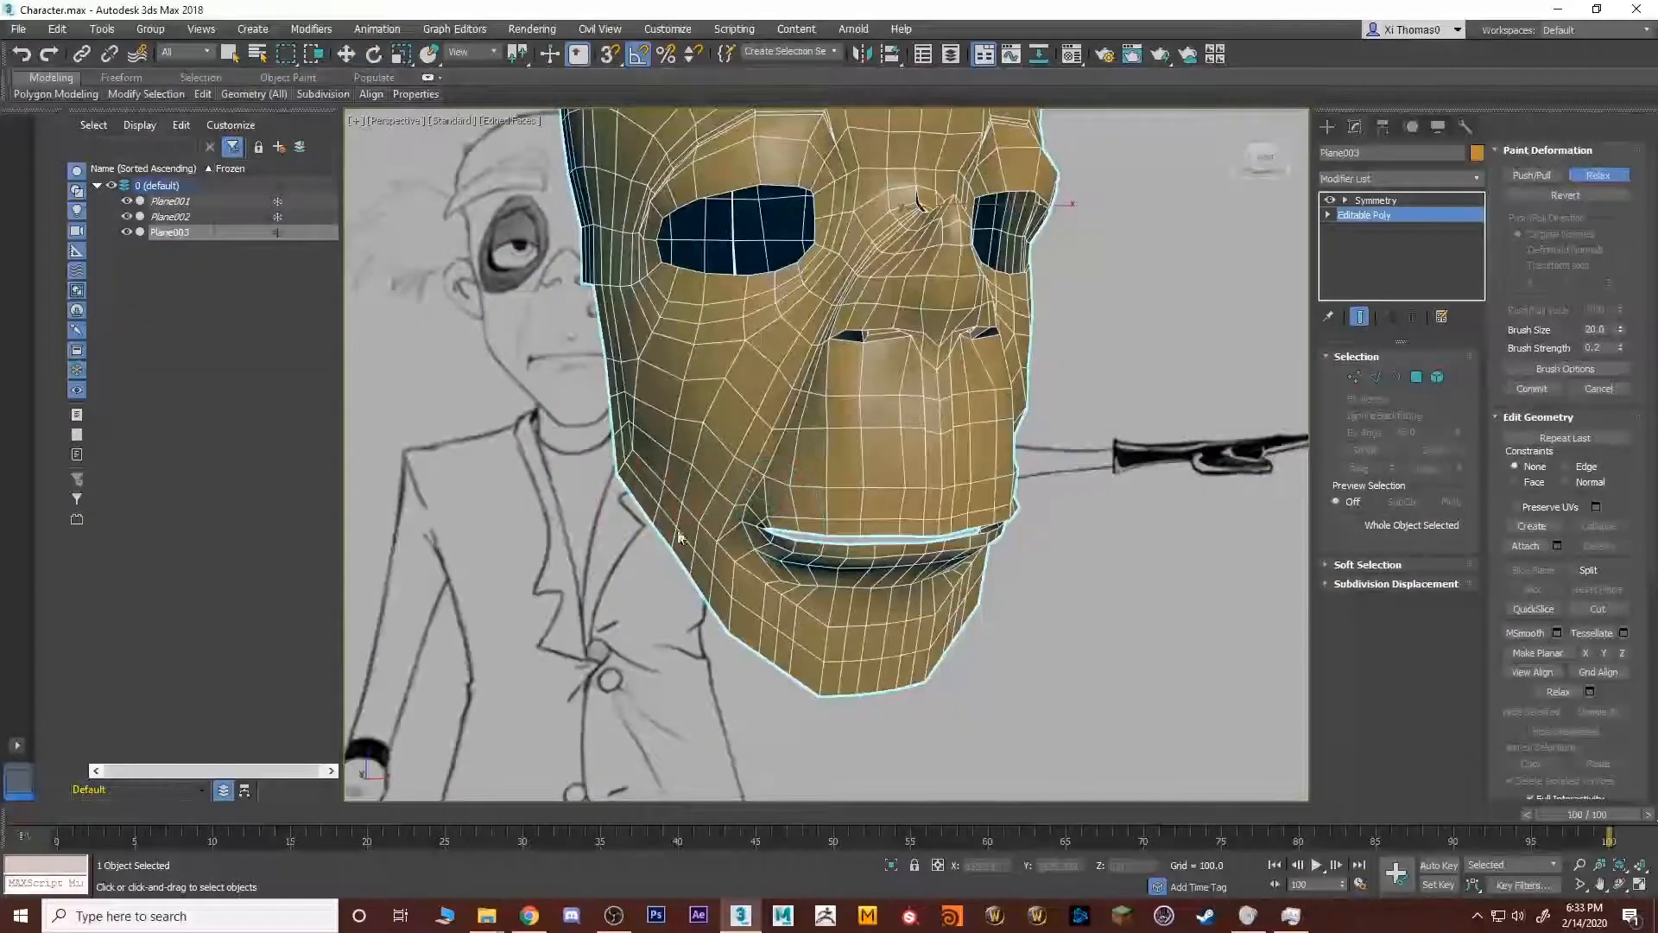
Relax the jaw edge below the cheek with the Paint Deformation brush at object level of the Editable Poly.
left_click_drag(679, 537, 720, 546)
left_click(1405, 239)
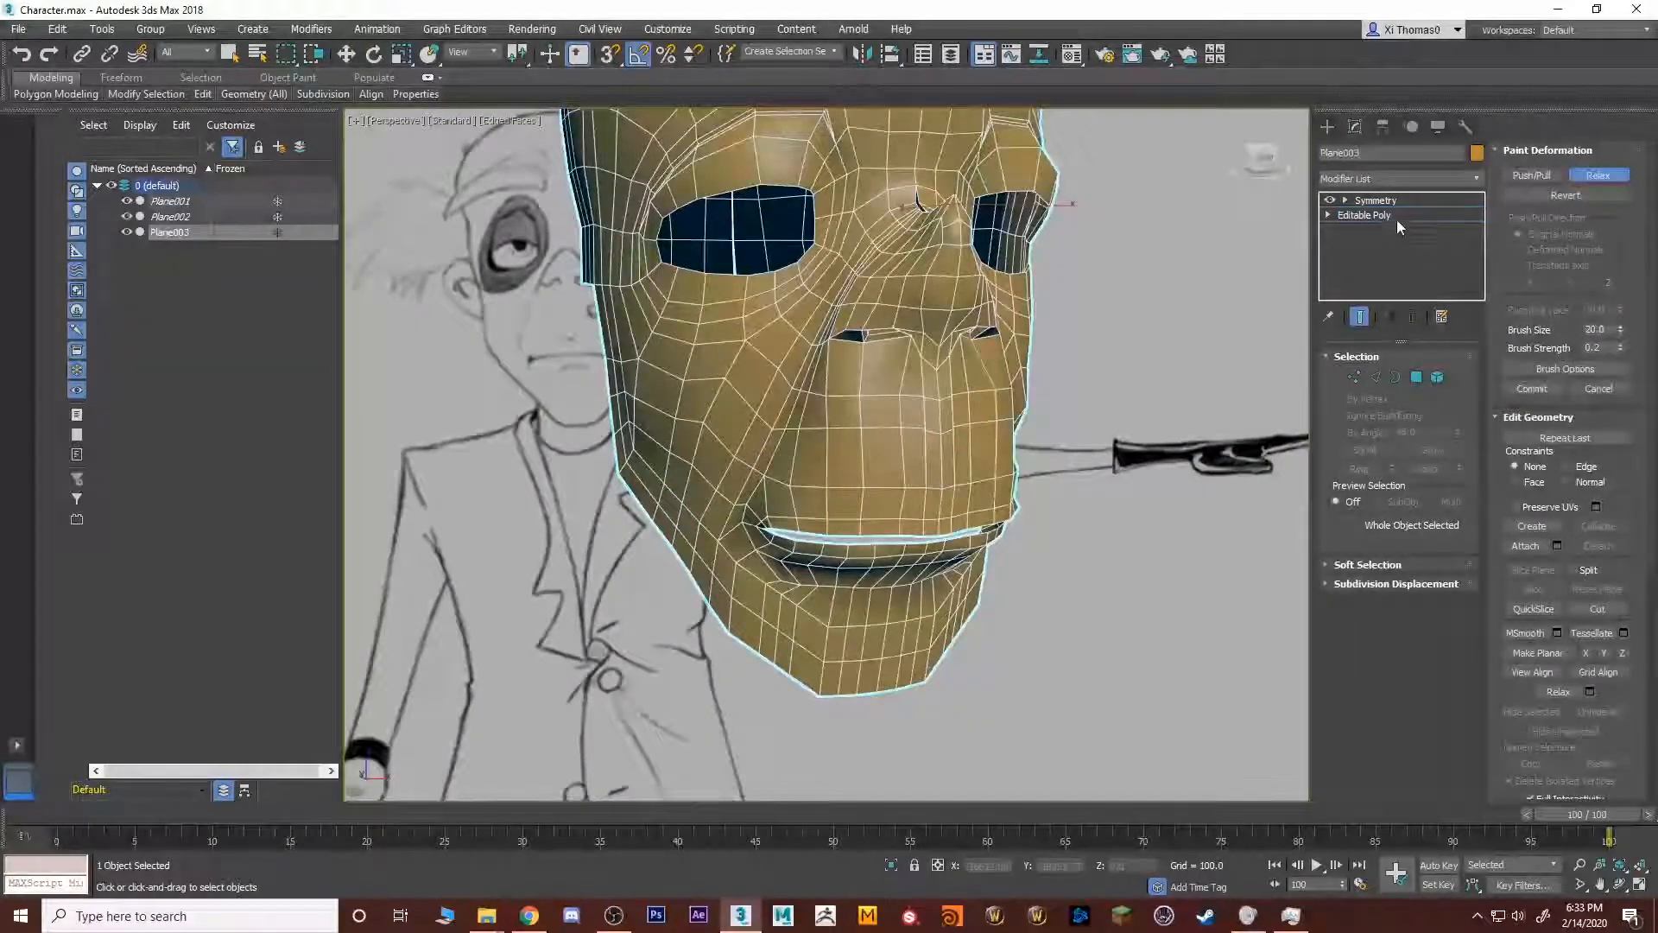
left_click(1392, 217)
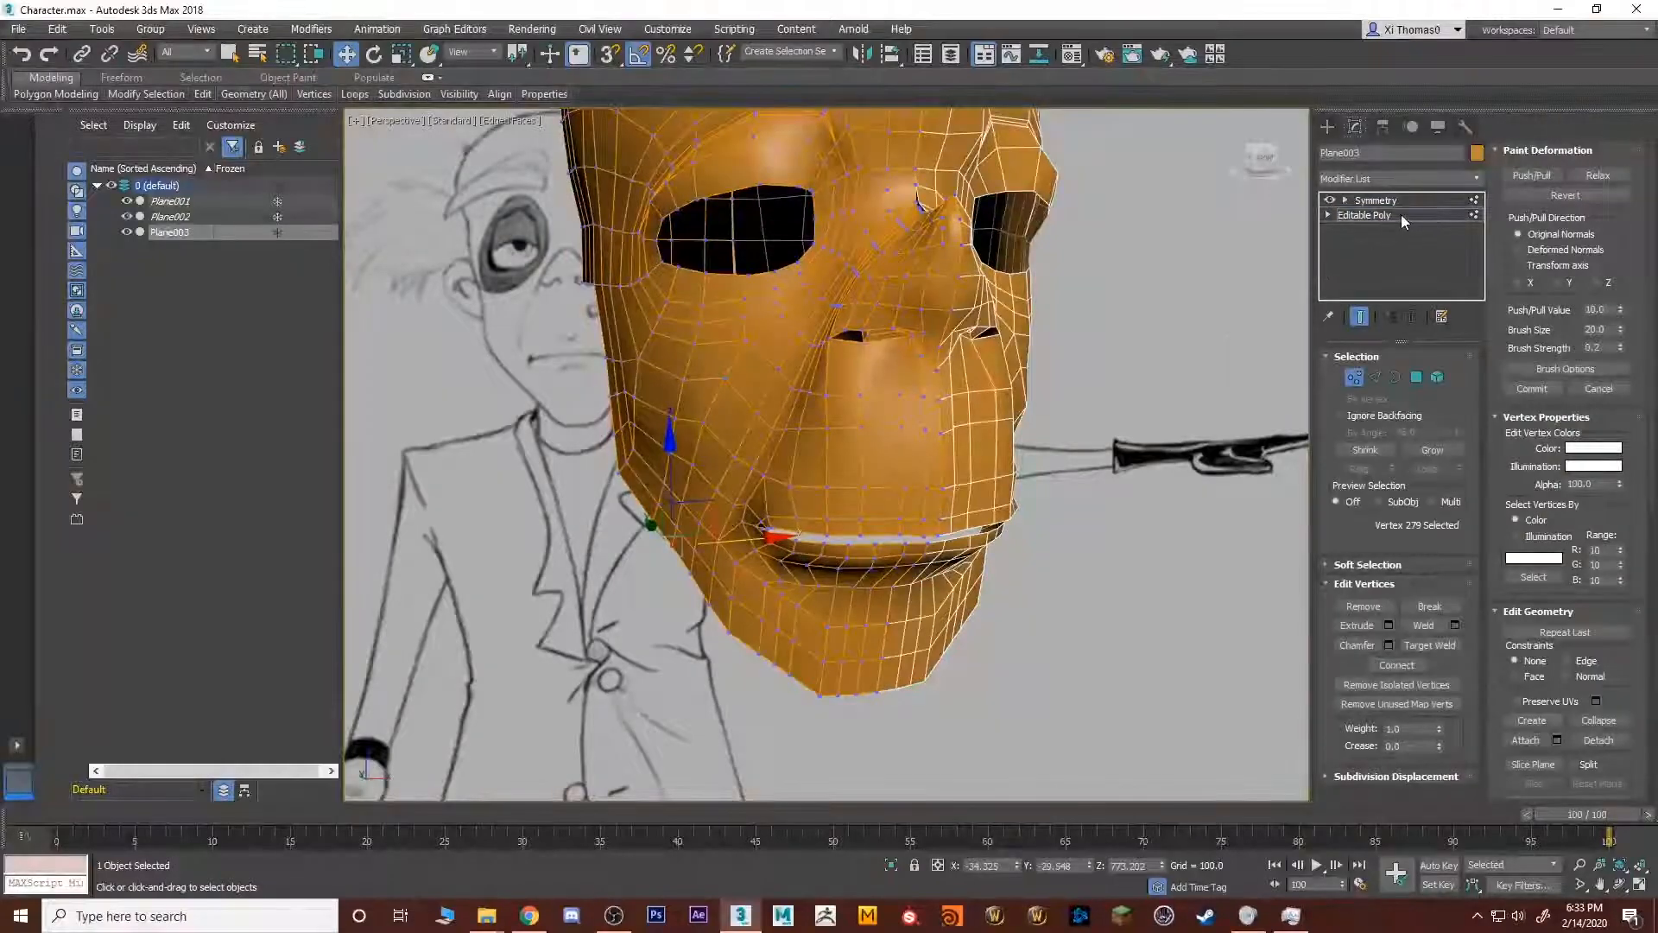
left_click(1402, 216)
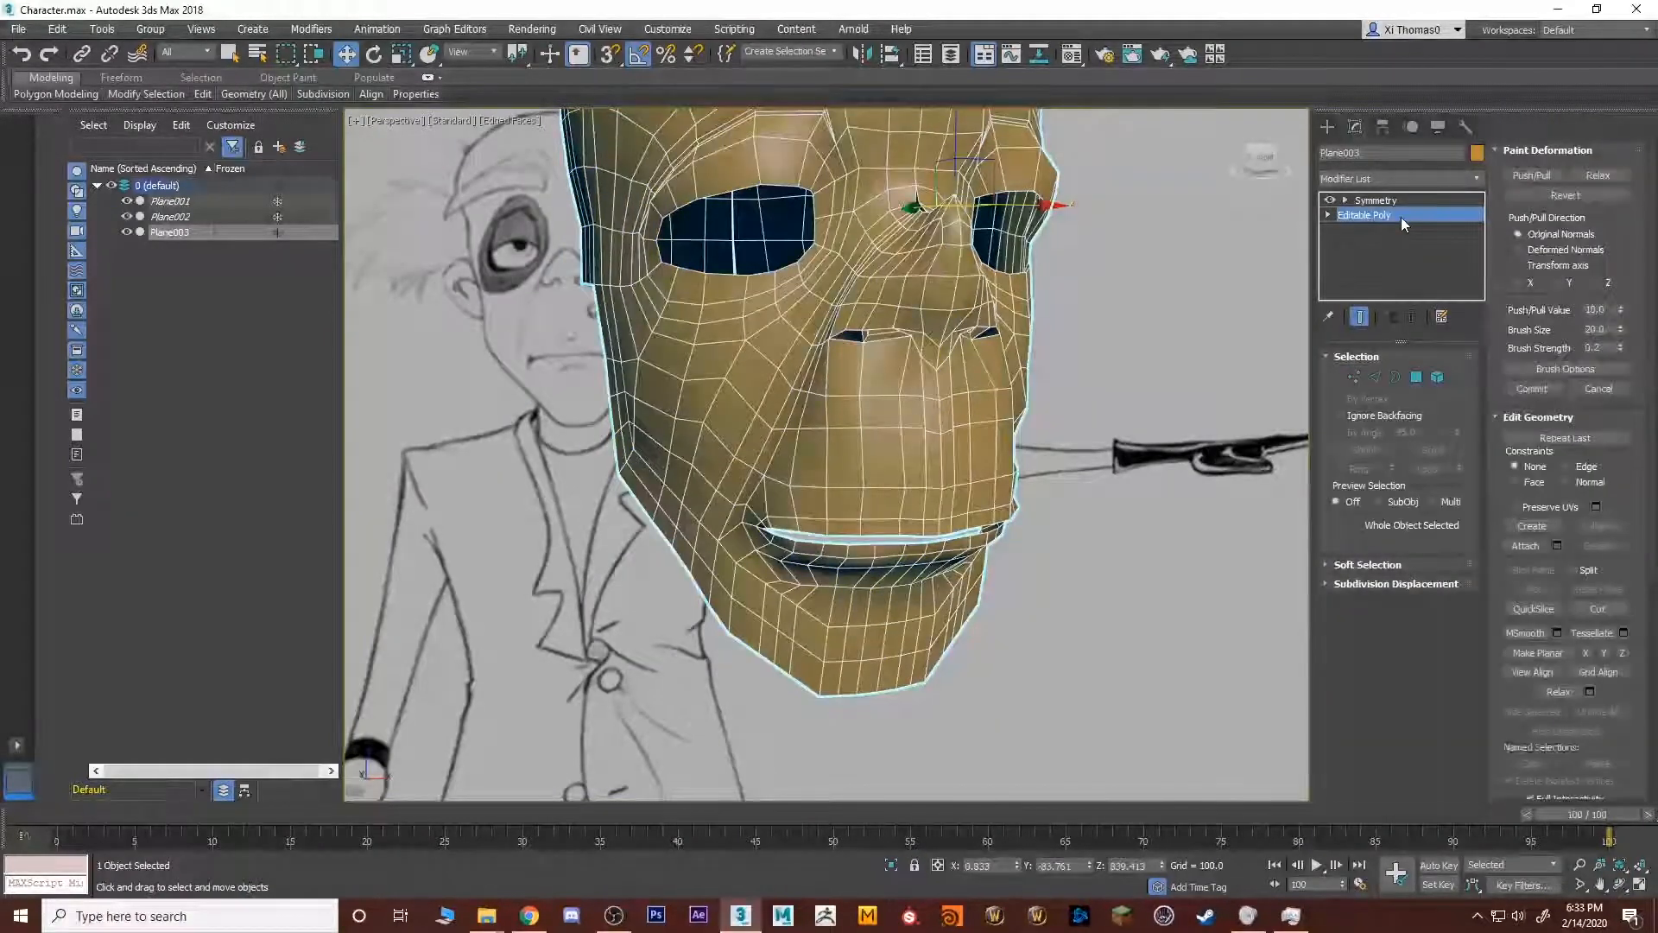
left_click(1401, 216)
left_click(1402, 217)
left_click(1407, 251)
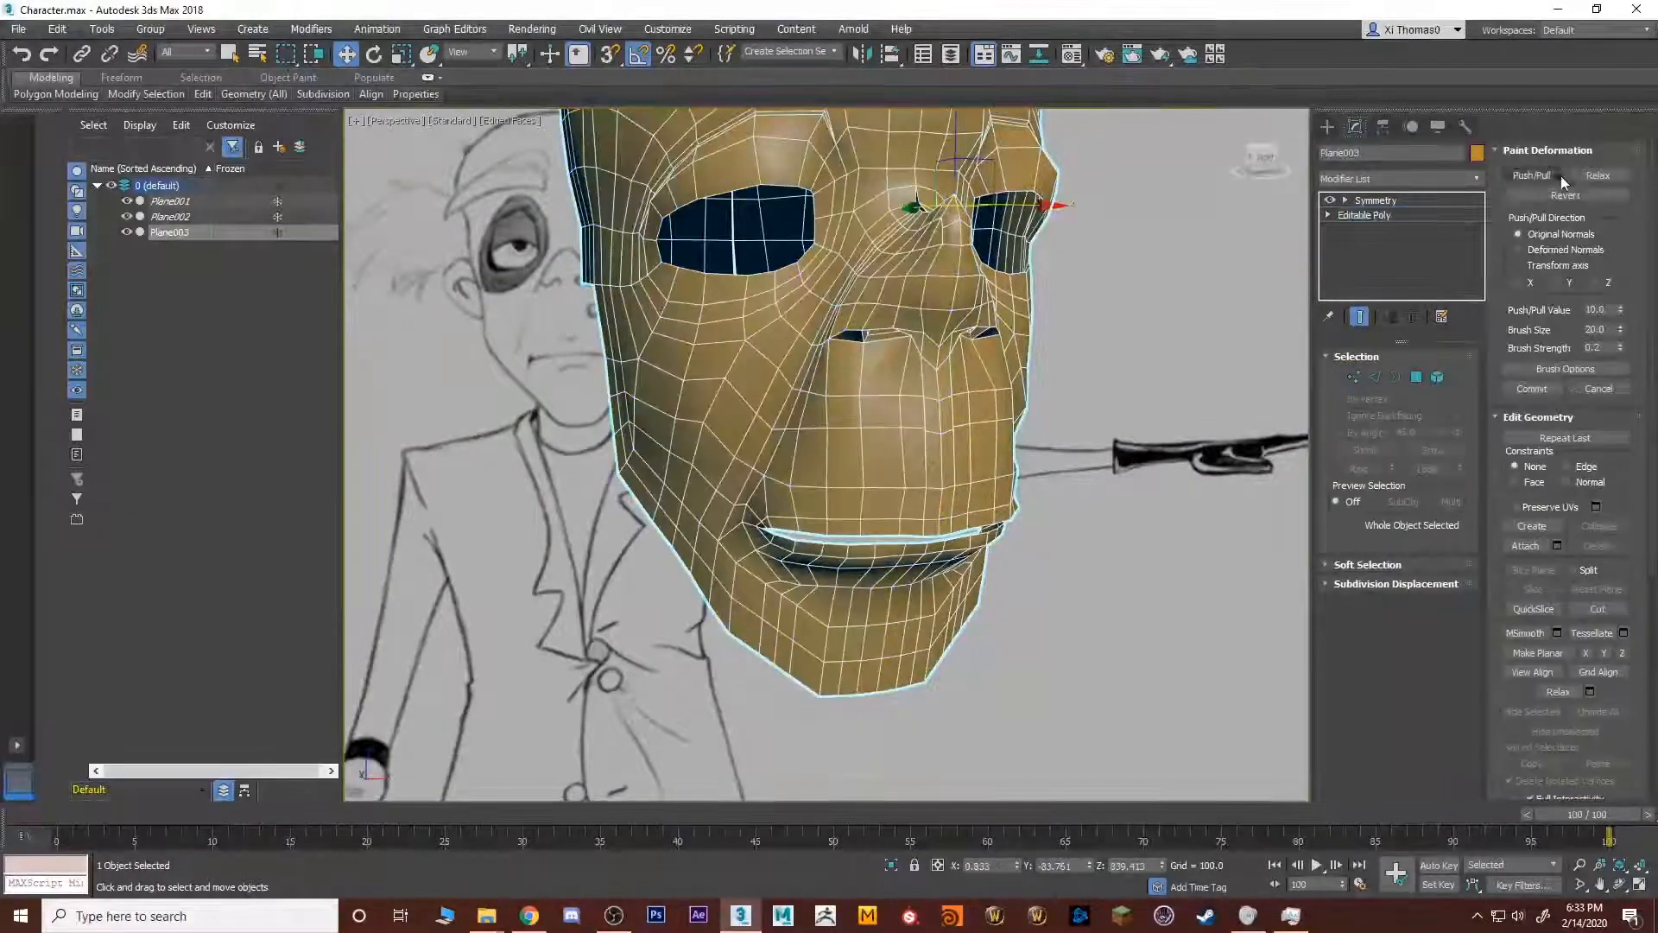
left_click(1594, 175)
left_click_drag(663, 502, 722, 592)
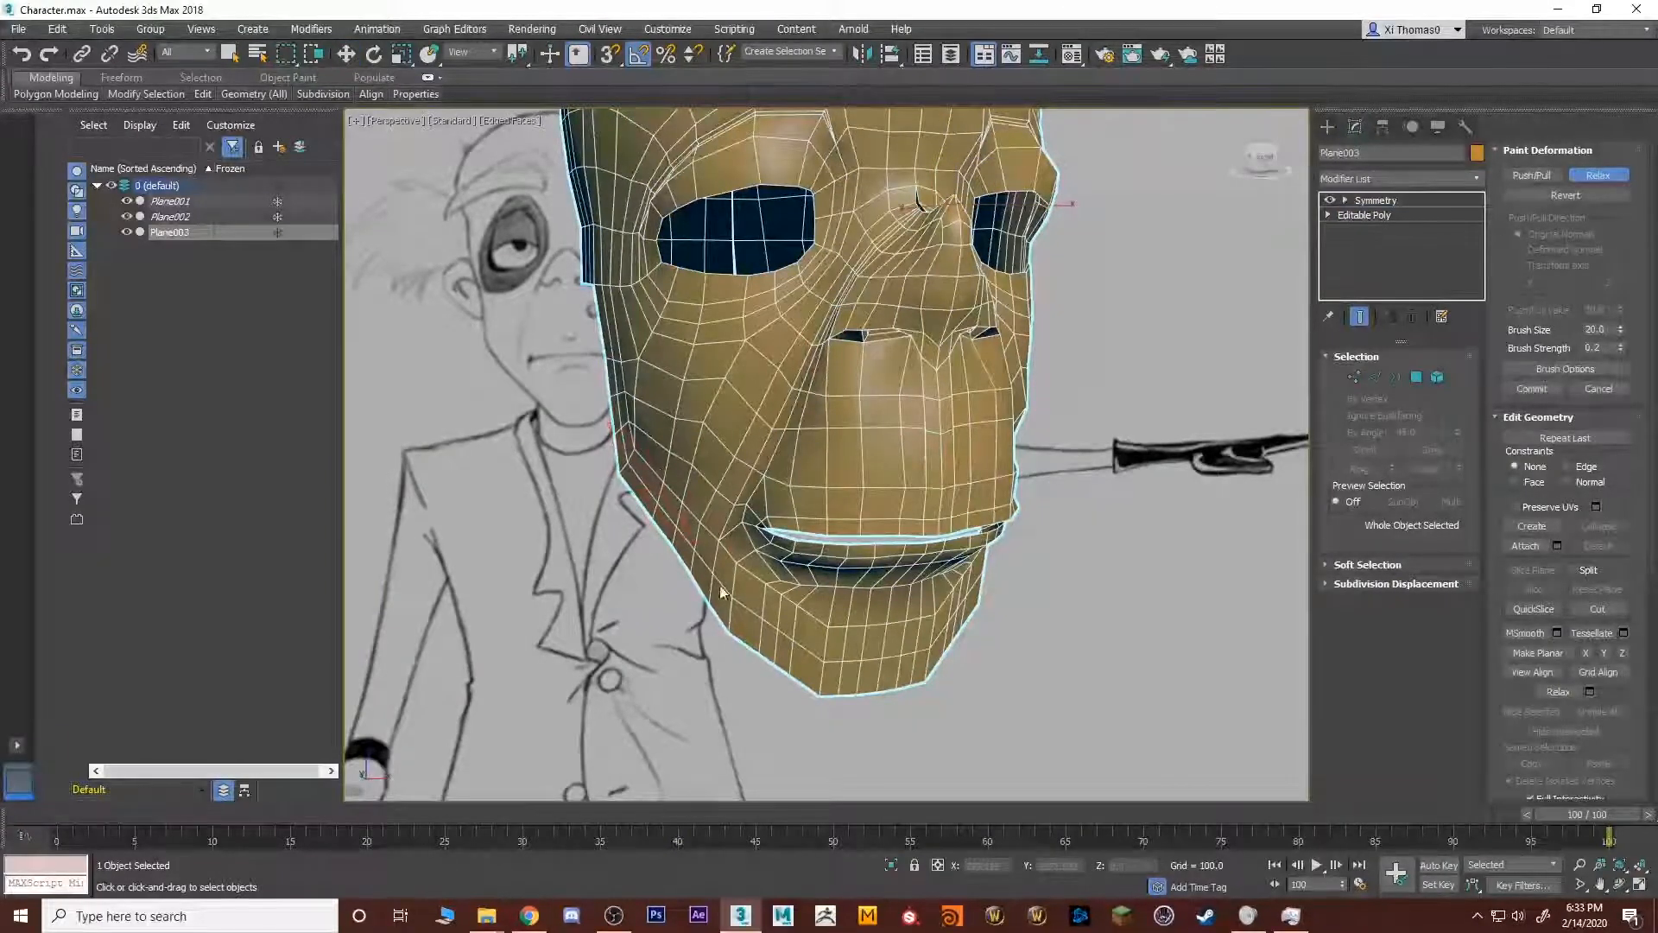
Try a small sideways move of the selected jaw-edge vertex at vertex level, and undo it.
left_click(1378, 216)
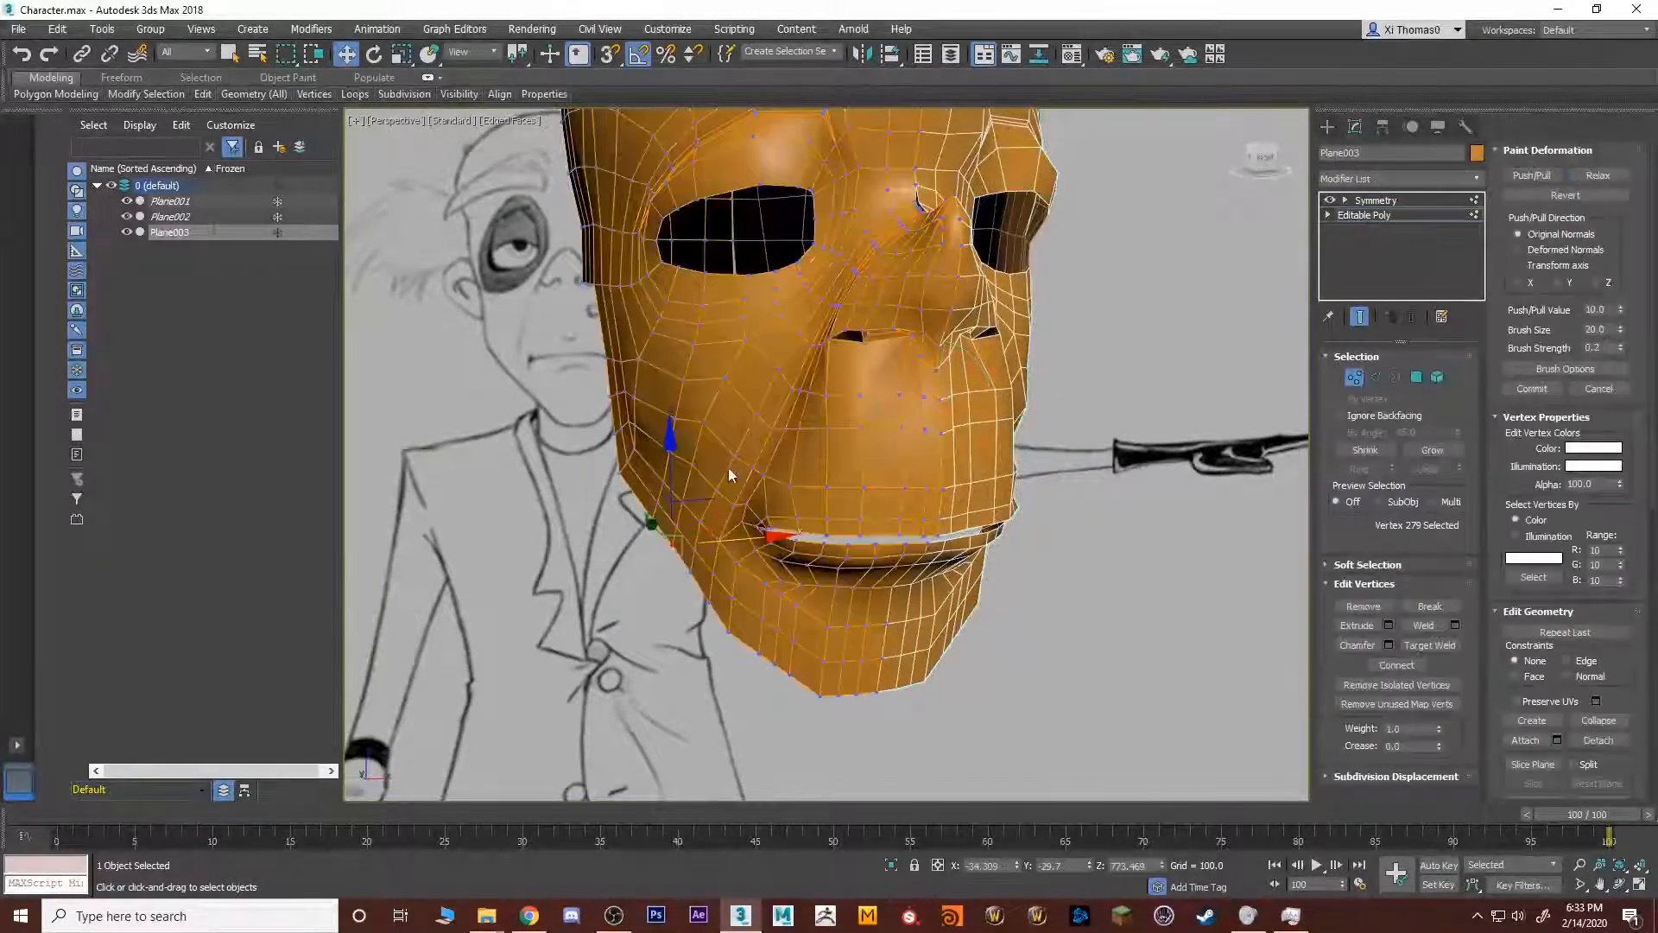
mouse_move(729, 469)
middle_mouse_down("alt")
mouse_move(762, 421)
mouse_move(722, 444)
middle_mouse_up("alt")
left_click_drag(715, 544, 711, 544)
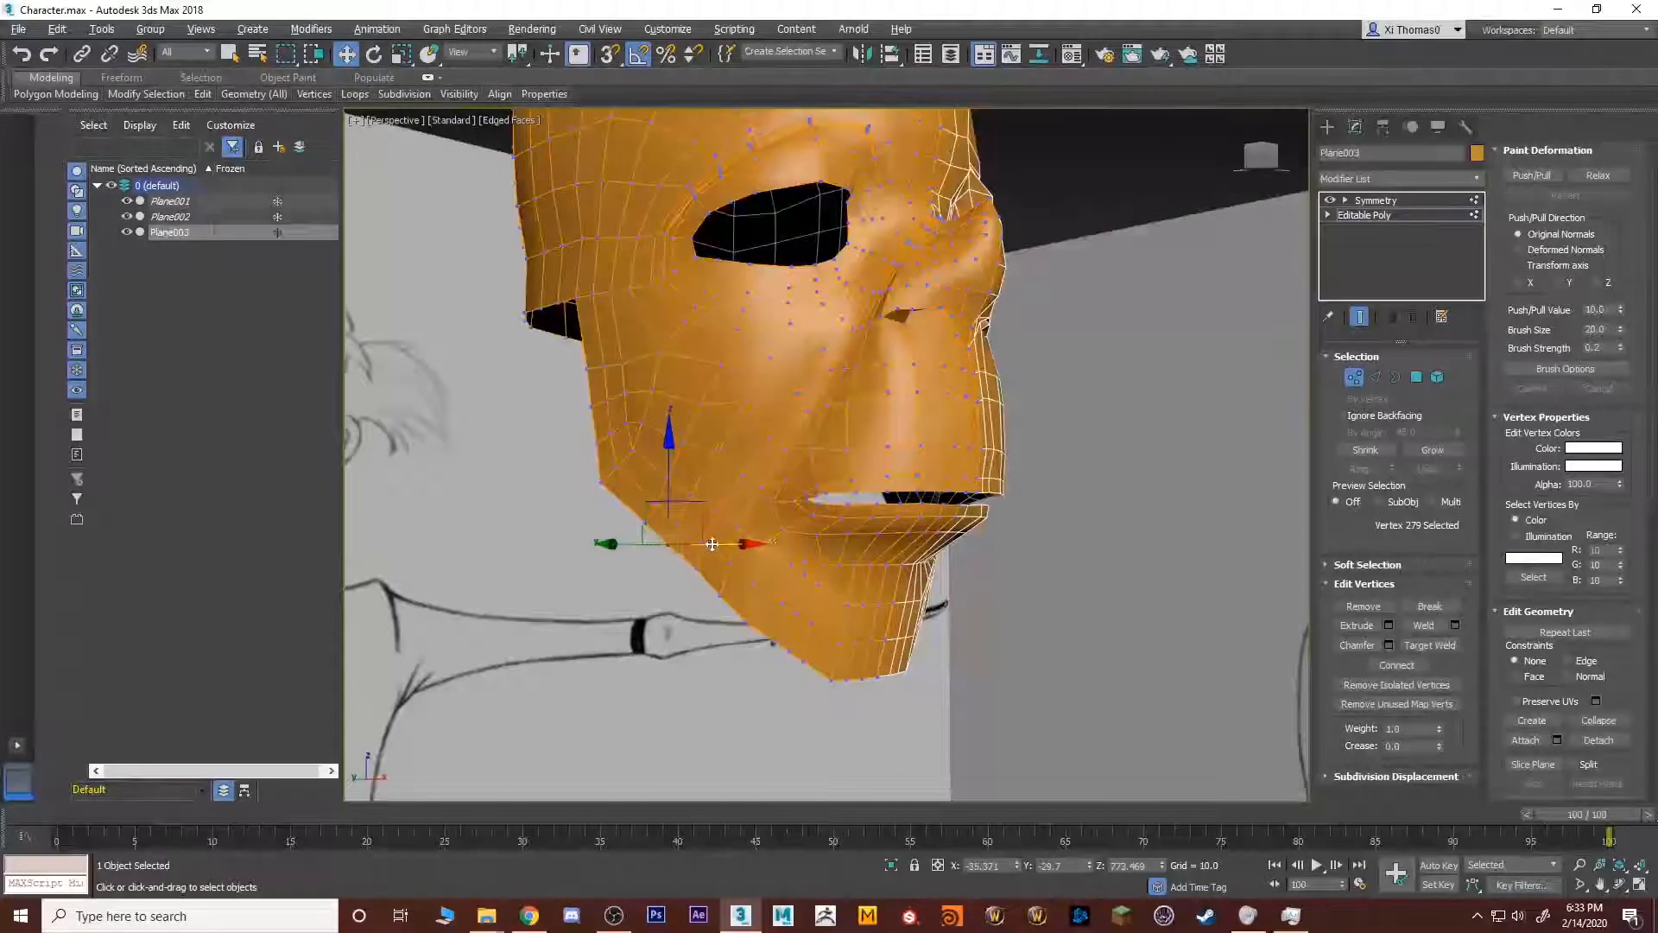
key("ctrl+z")
Clear the vertex selection and brush Relax over the cheek and jaw while at vertex level.
left_click(1595, 180)
mouse_move(760, 484)
middle_mouse_down("alt")
mouse_move(717, 488)
mouse_move(707, 546)
middle_mouse_up("alt")
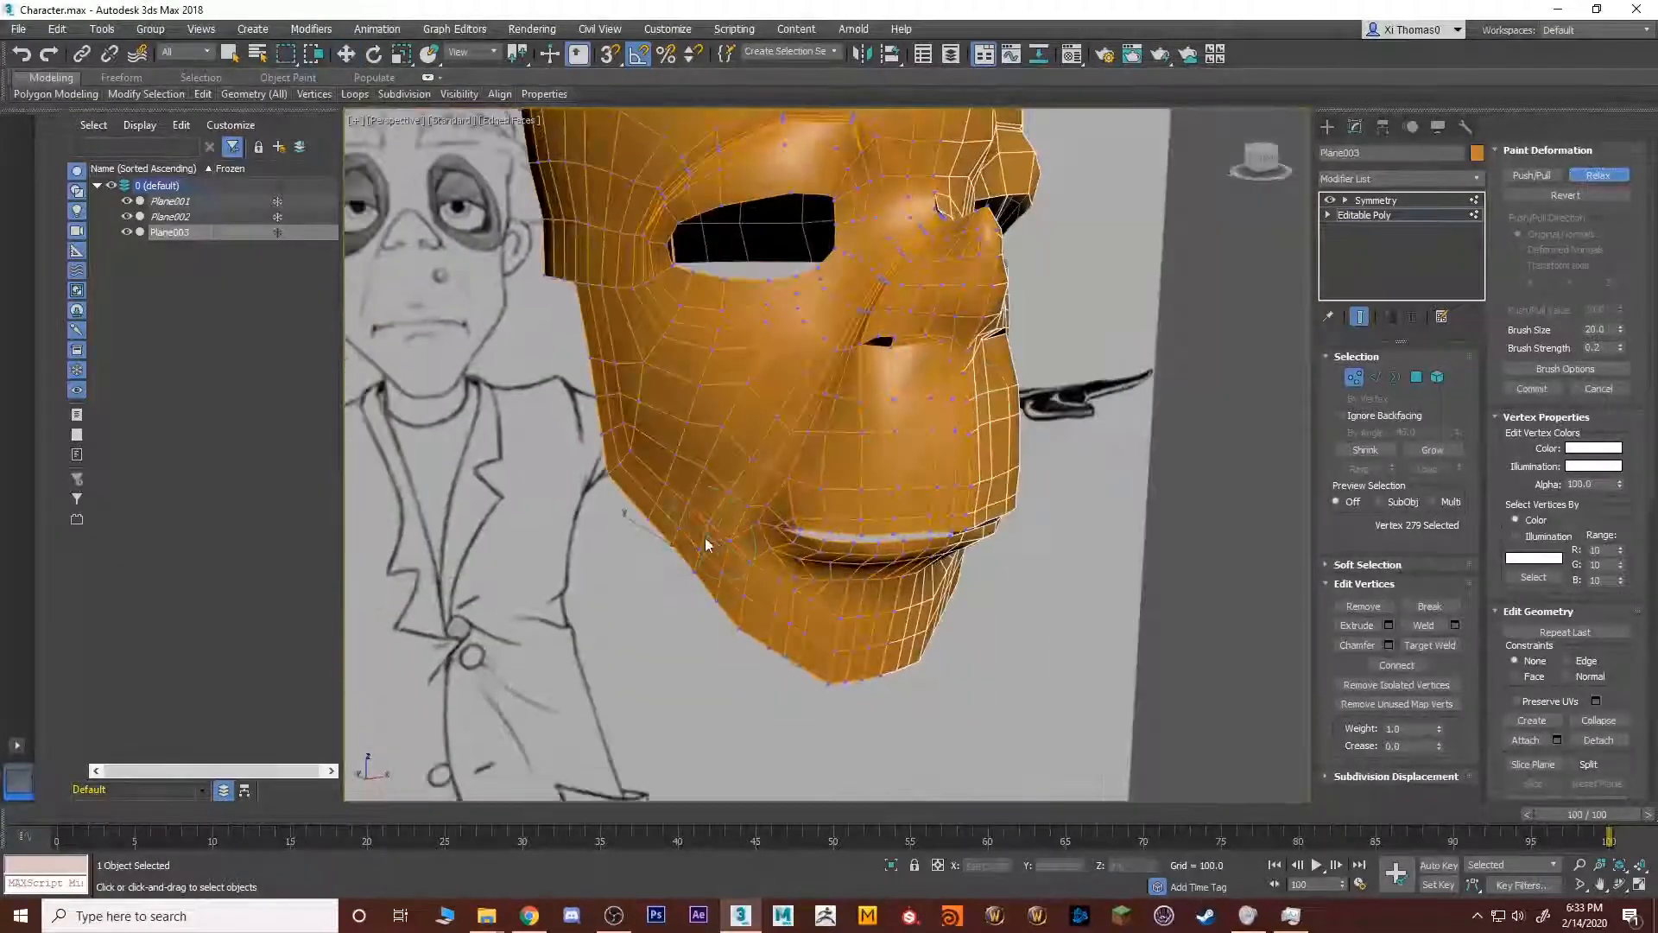
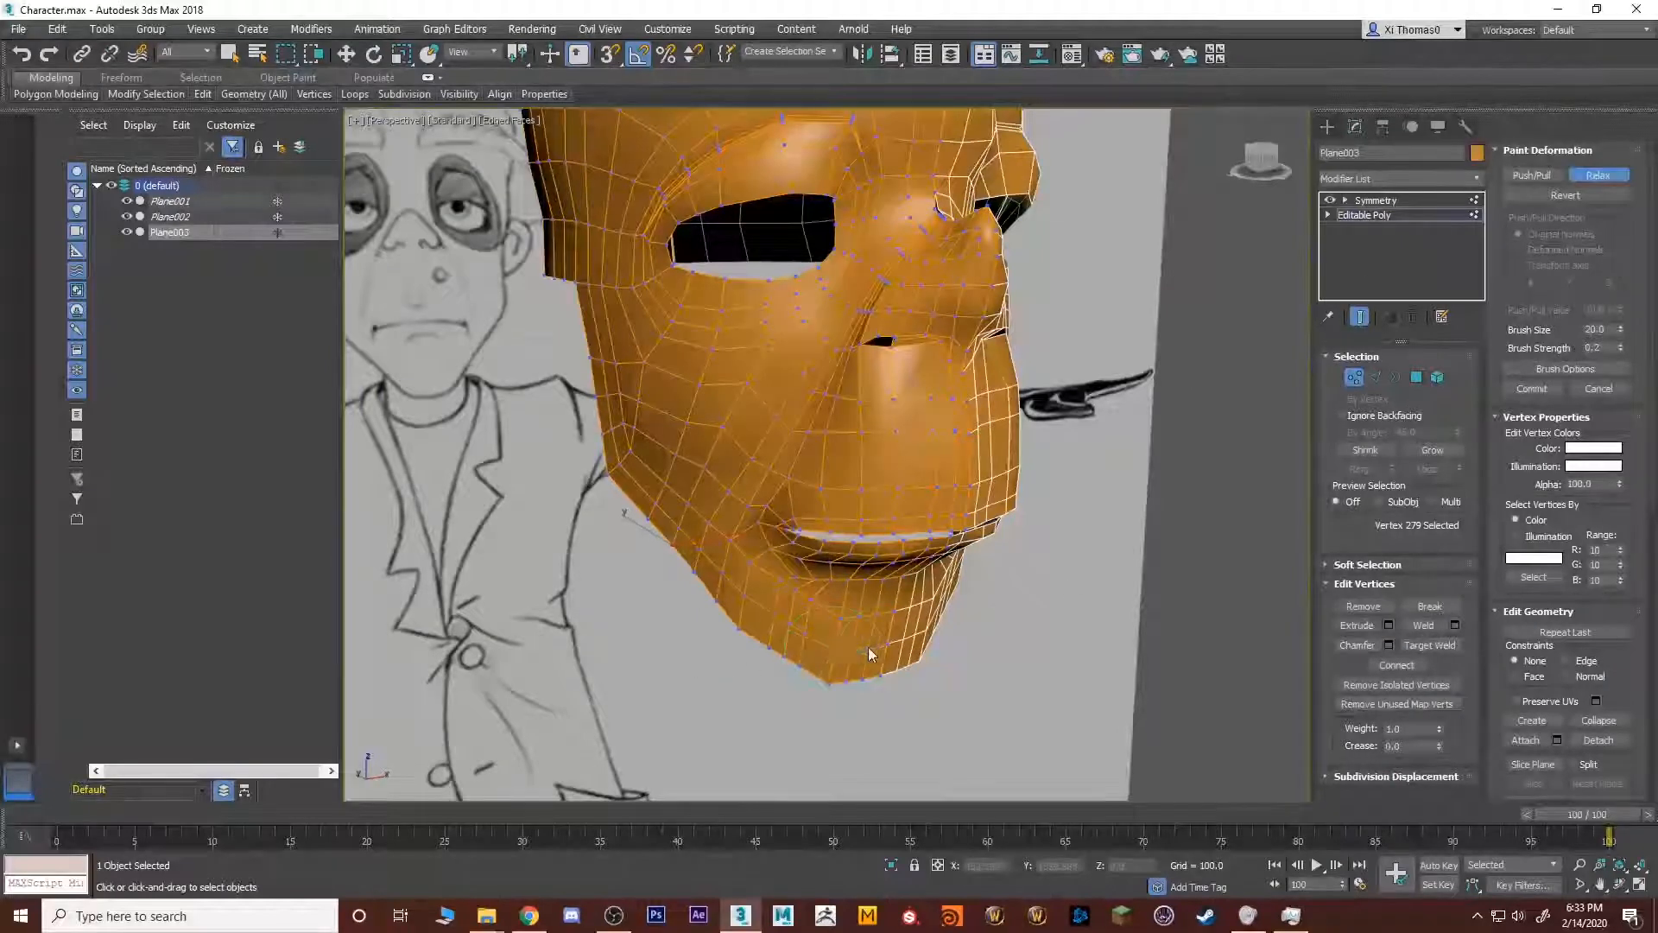
left_click(1586, 172)
left_click(1107, 530)
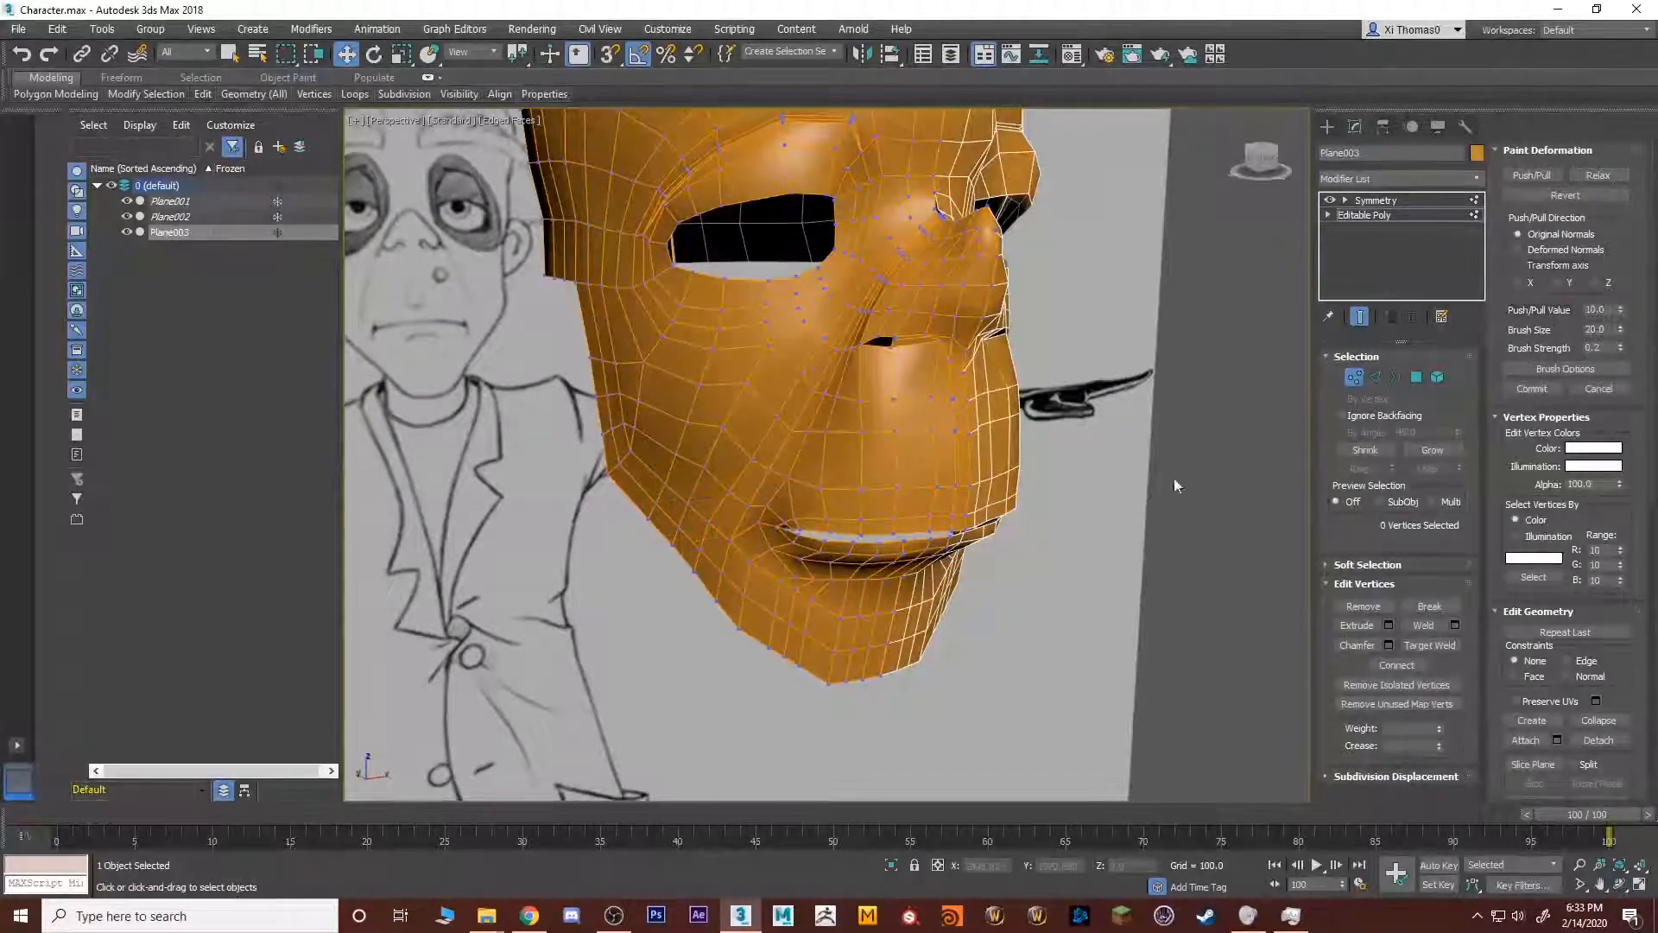
left_click(1602, 176)
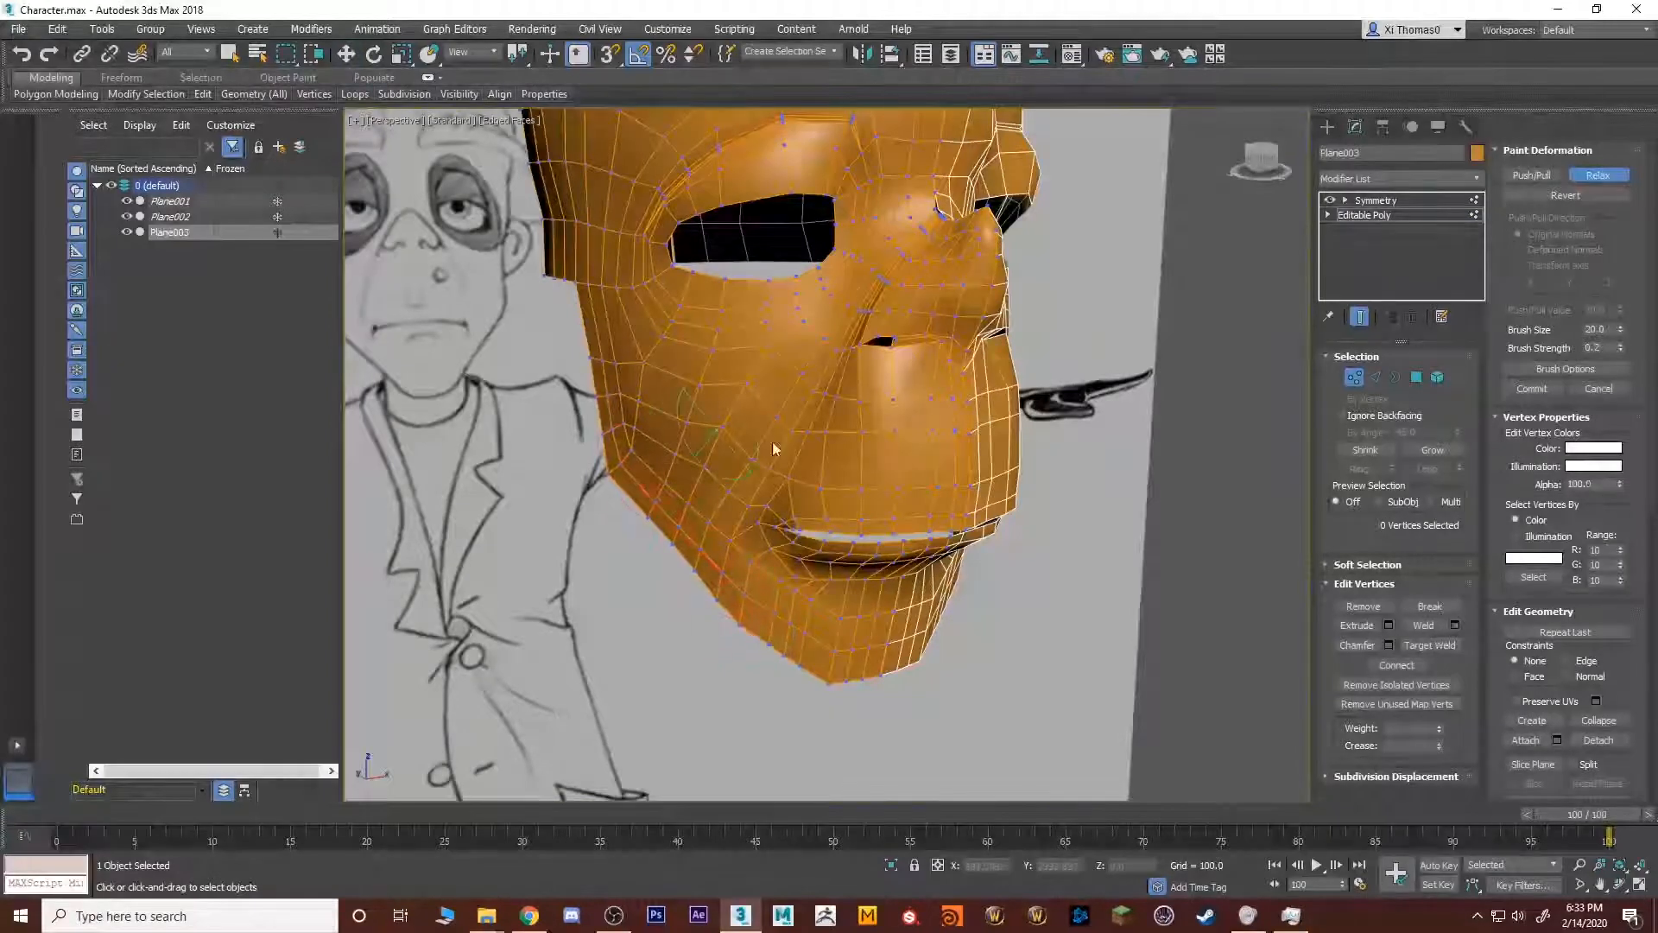
Leave vertex level and relax the jaw line from the jaw corner towards the chin with the Relax brush.
left_click(1365, 214)
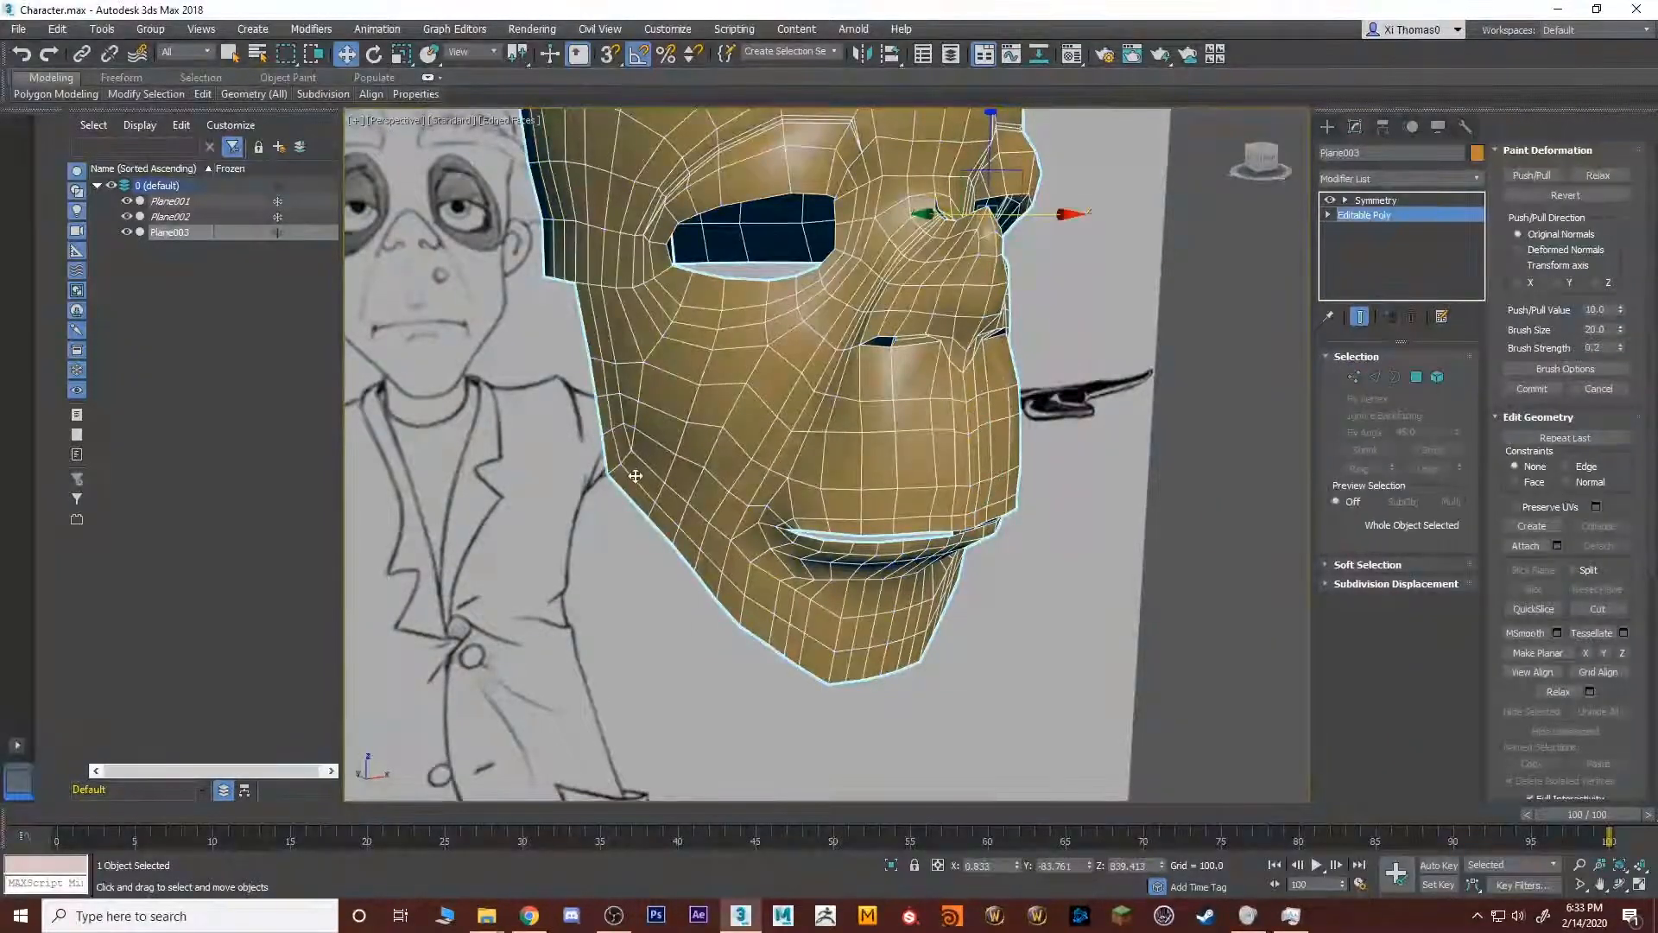
left_click(1598, 175)
mouse_move(1097, 388)
middle_mouse_down("alt")
mouse_move(882, 426)
mouse_move(820, 277)
mouse_move(968, 337)
middle_mouse_up("alt")
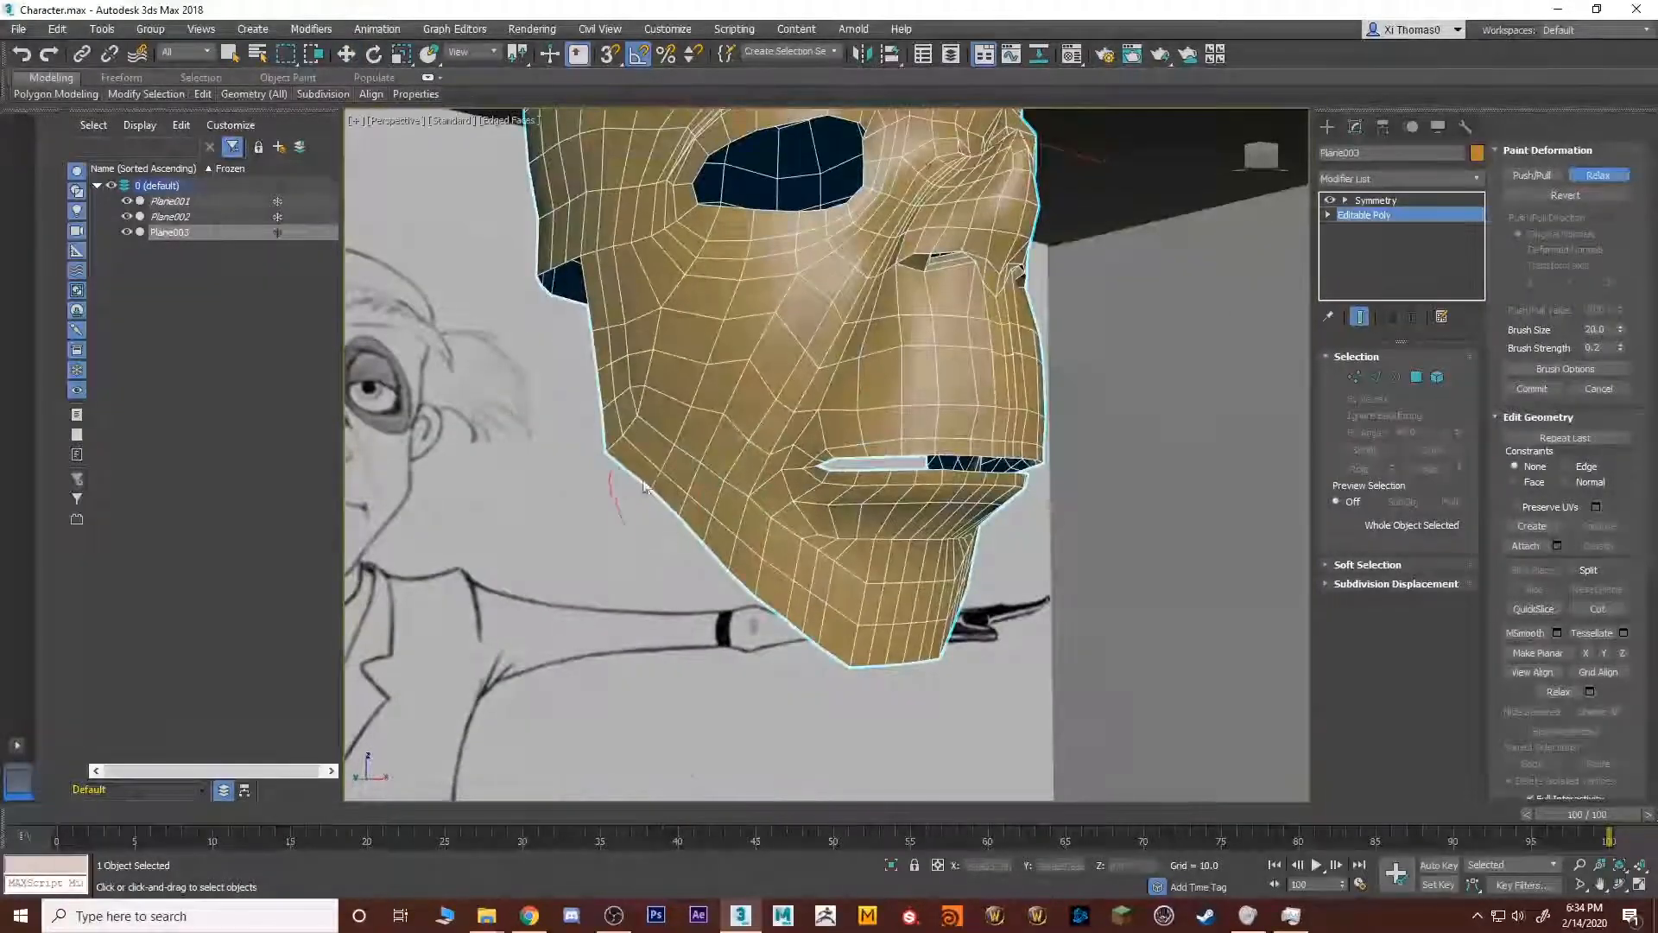
left_click_drag(778, 601, 708, 530)
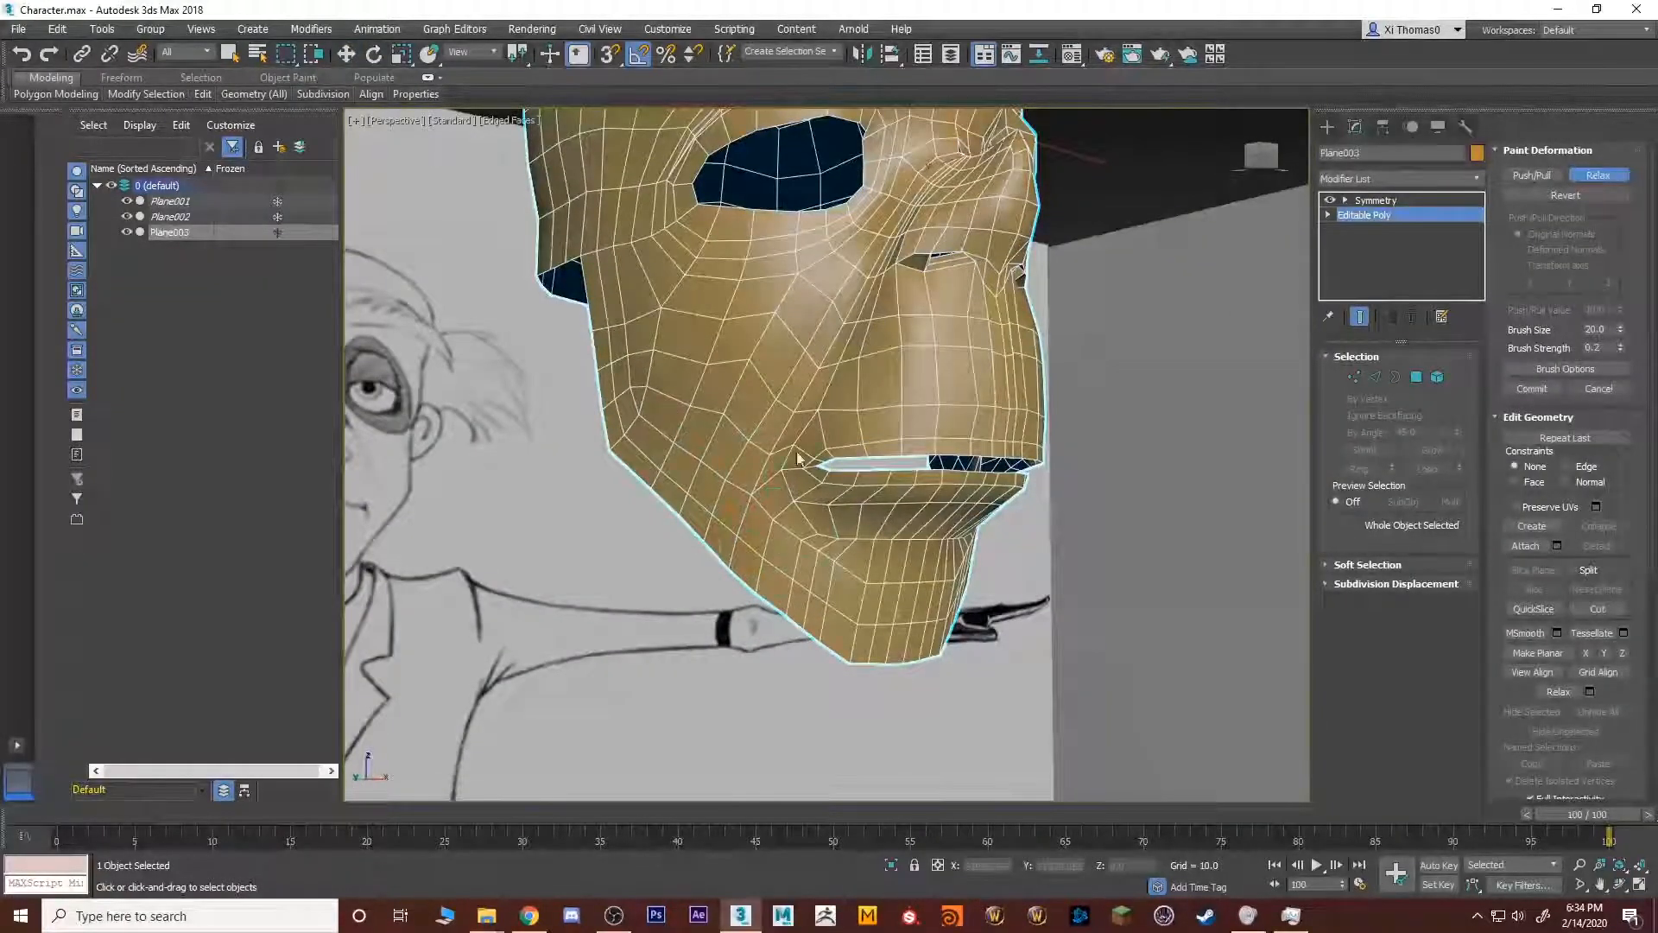
middle_click_drag(797, 458, 708, 499, "alt")
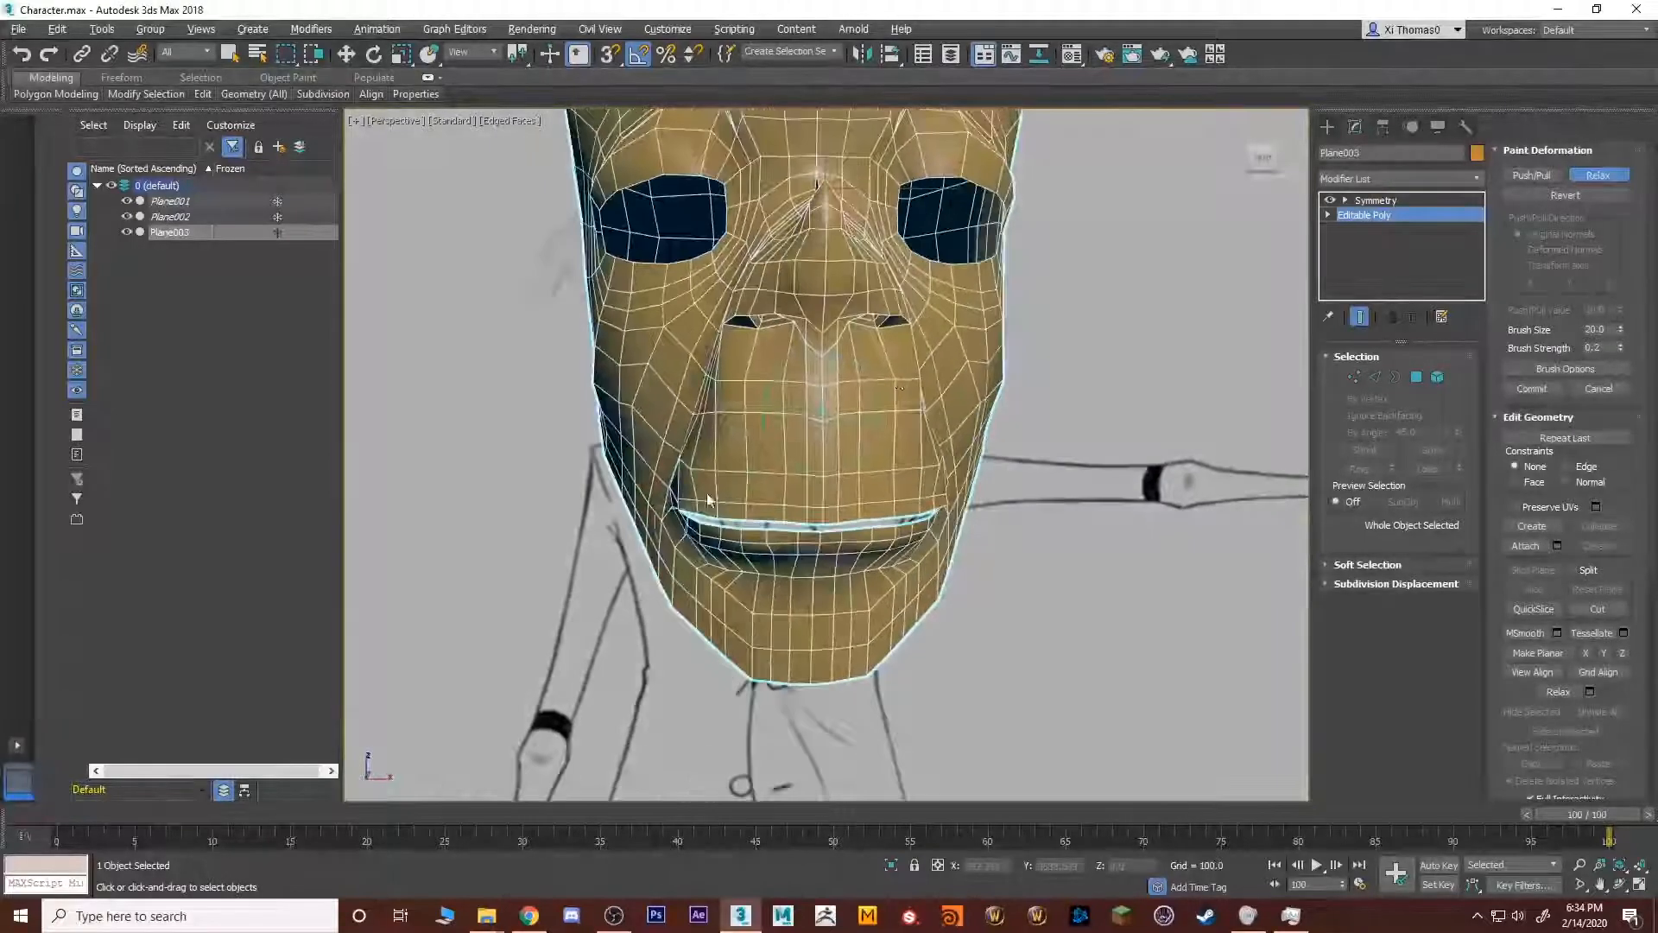
Add an FFD 3x3x3 modifier above Symmetry on the face mesh.
left_click(1378, 200)
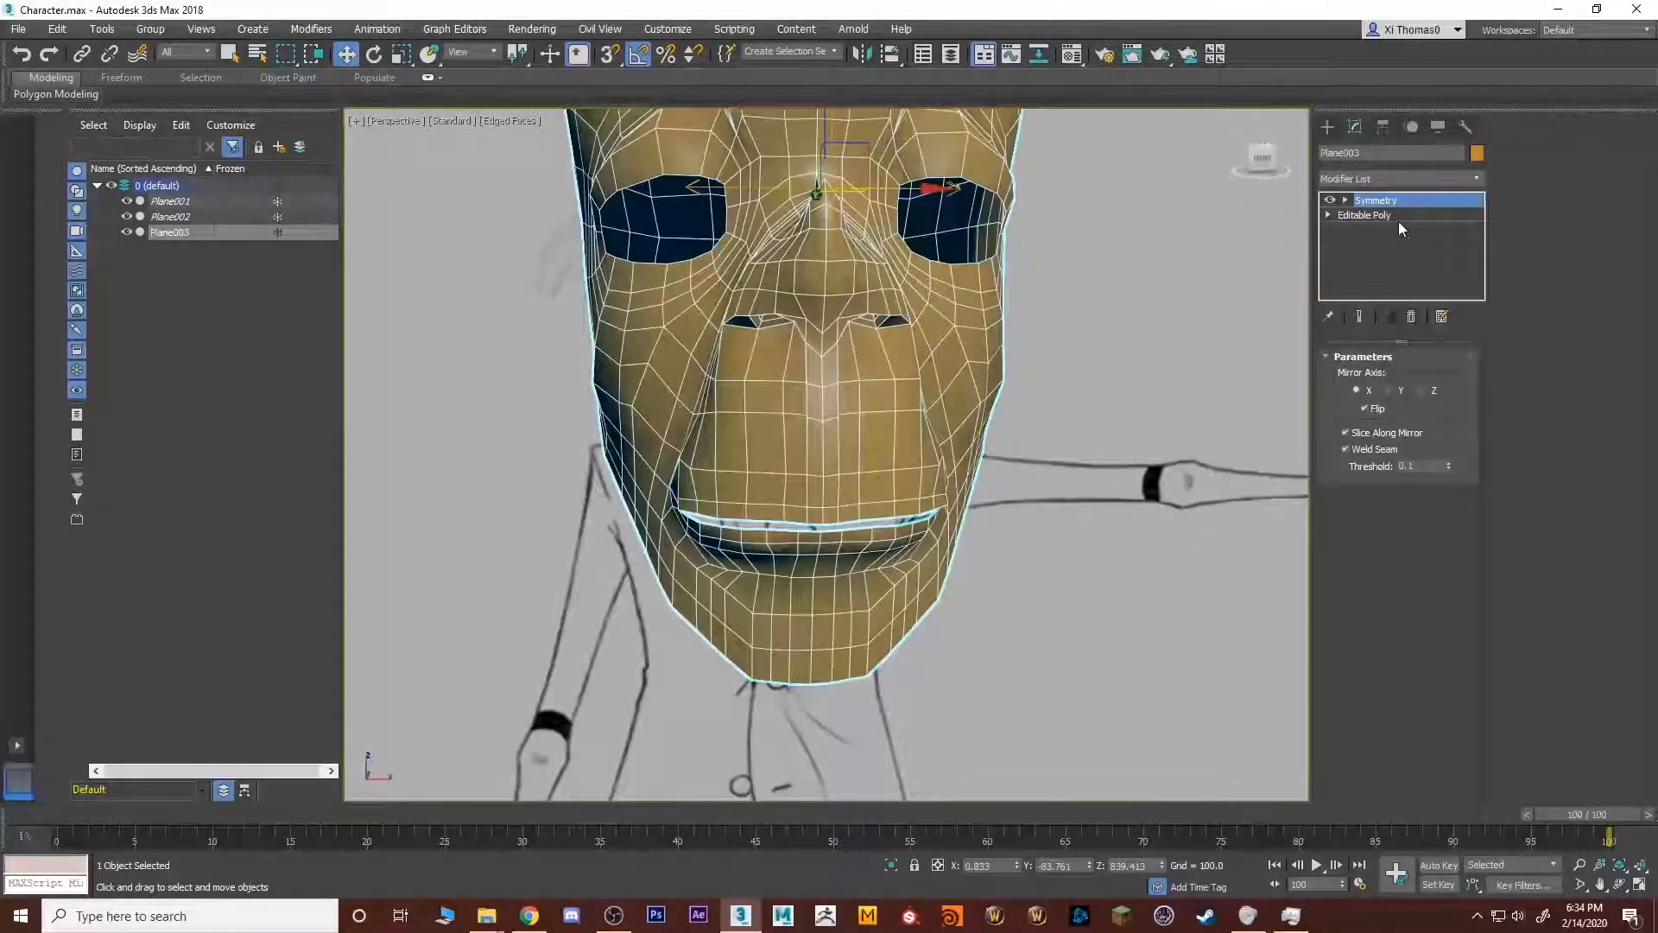
left_click(1469, 179)
key("f")
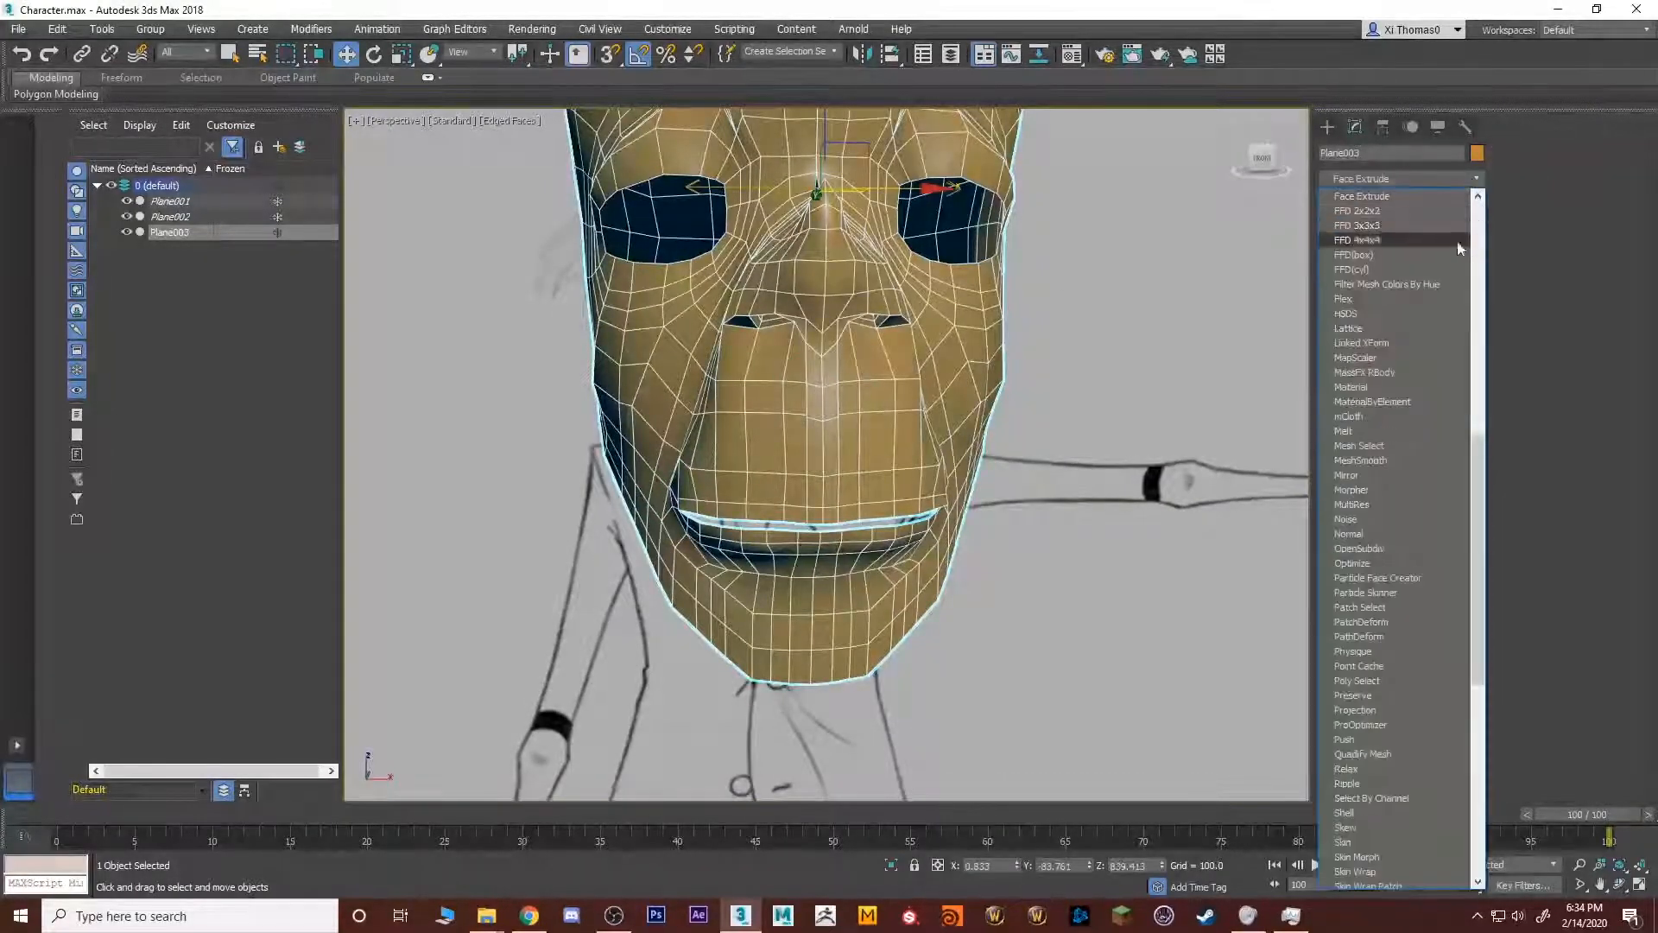
left_click(1399, 225)
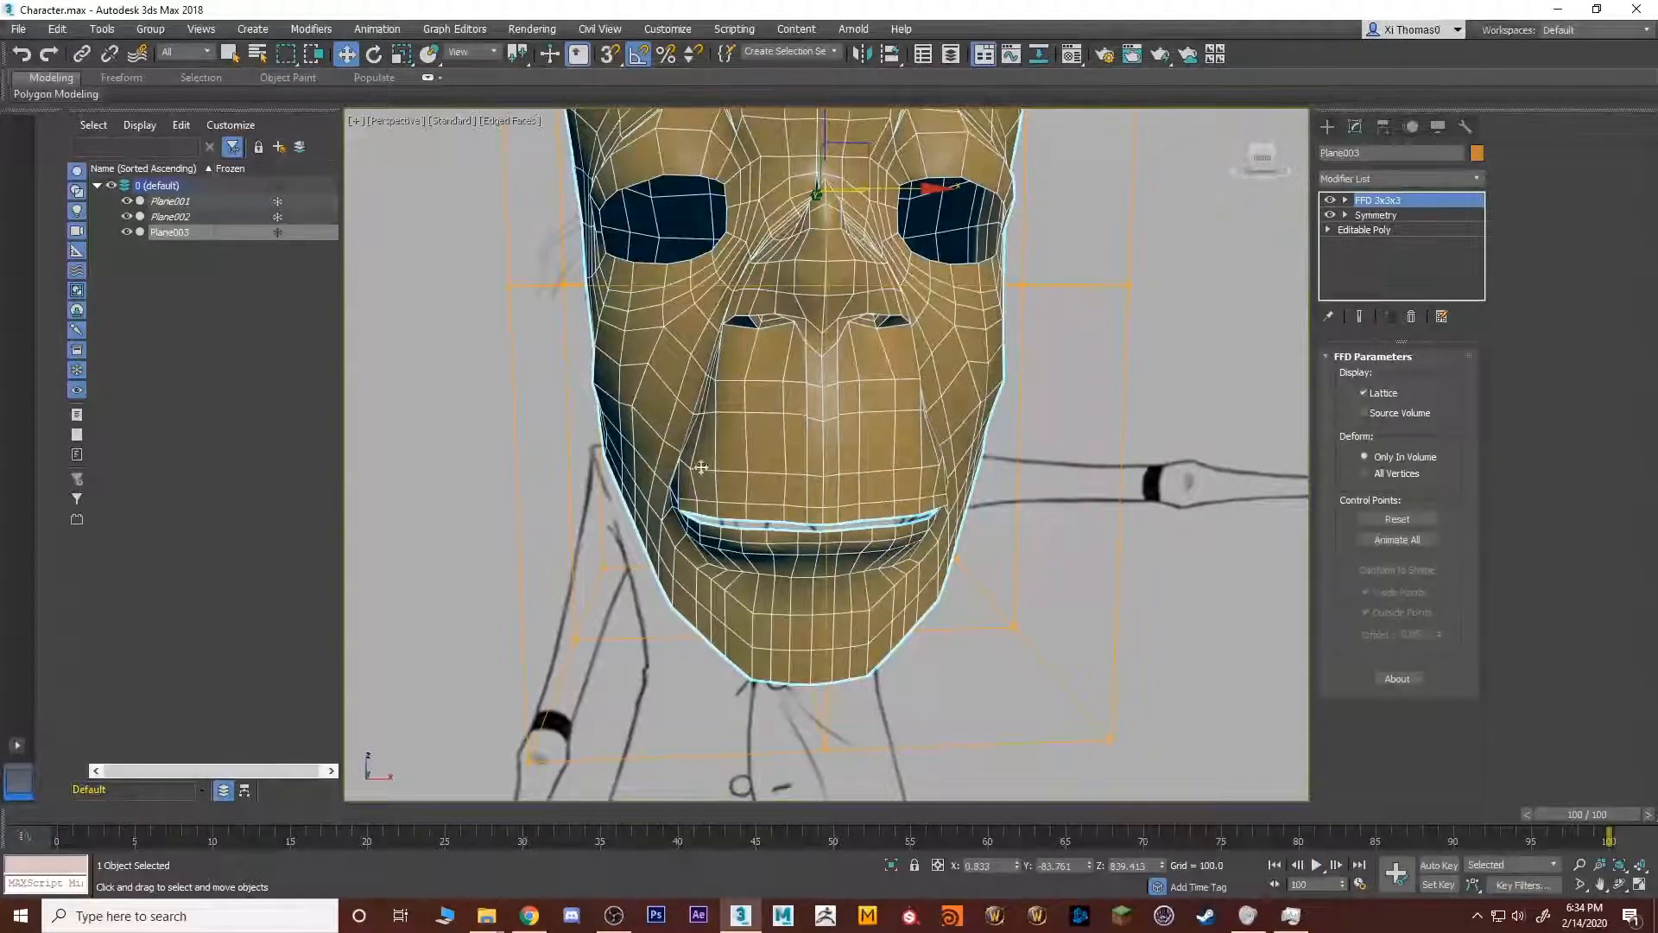
Select the lowest row of FFD control points and scale it narrower along X to slim the chin.
key("1")
scroll(692, 481, "down", 2)
middle_click_drag(692, 481, 619, 439)
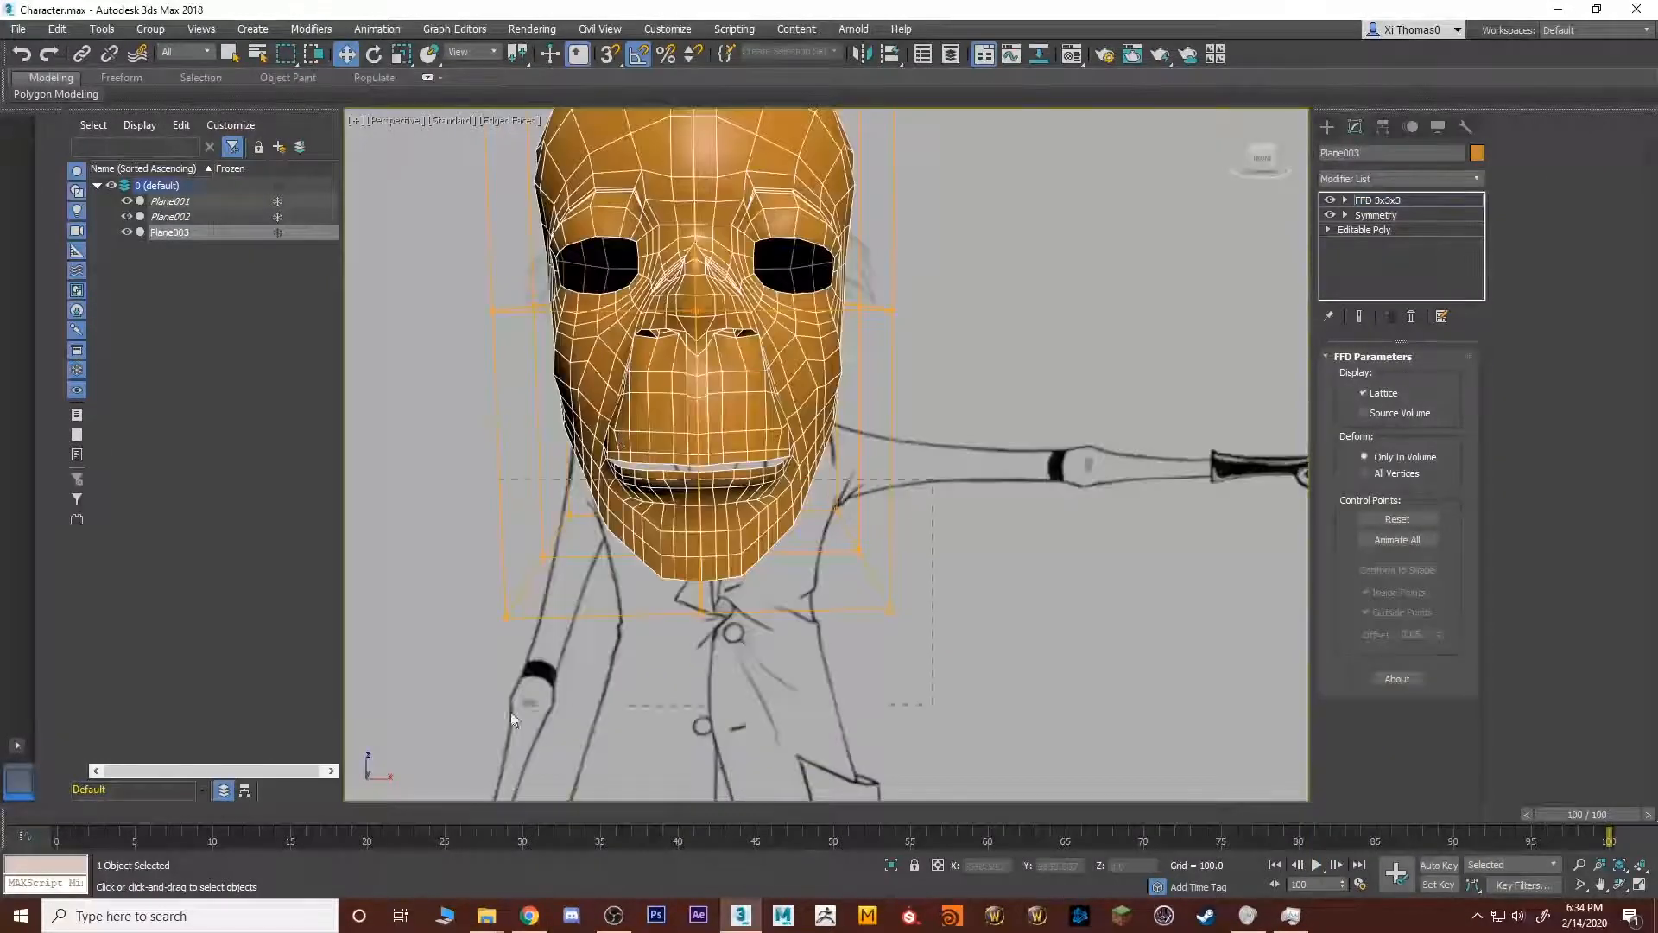
left_click_drag(512, 718, 467, 728)
key("r")
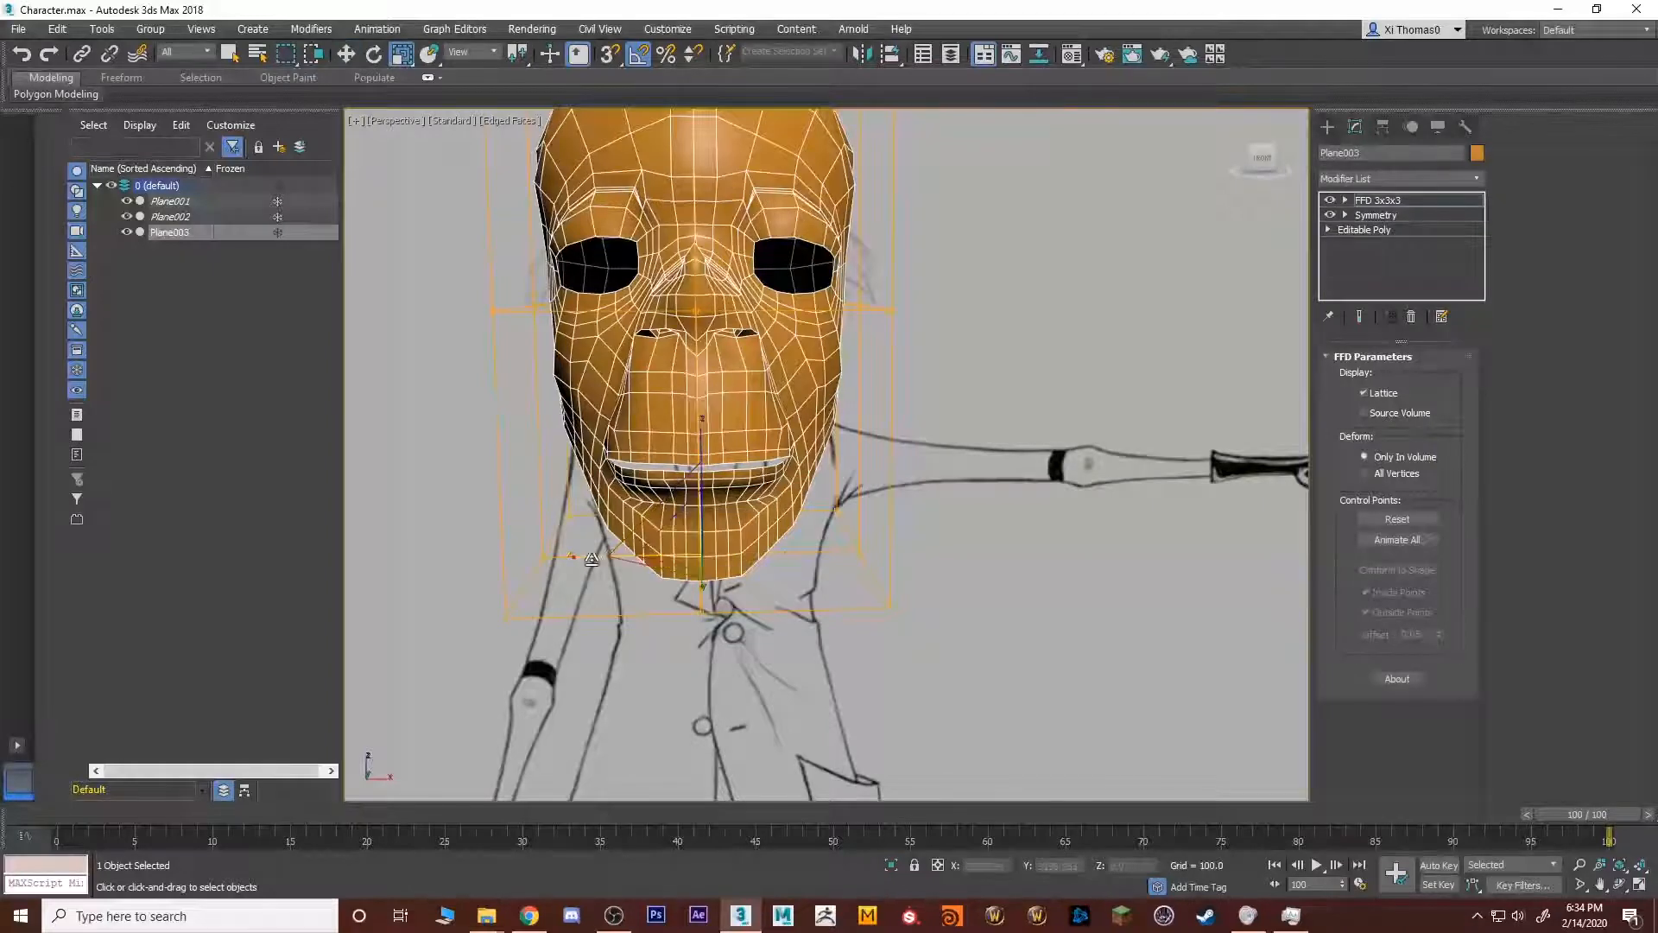
left_click_drag(592, 559, 623, 562)
Scale the middle row of FFD control points slightly wider along X and the top row slightly narrower.
middle_click_drag(681, 328, 708, 437)
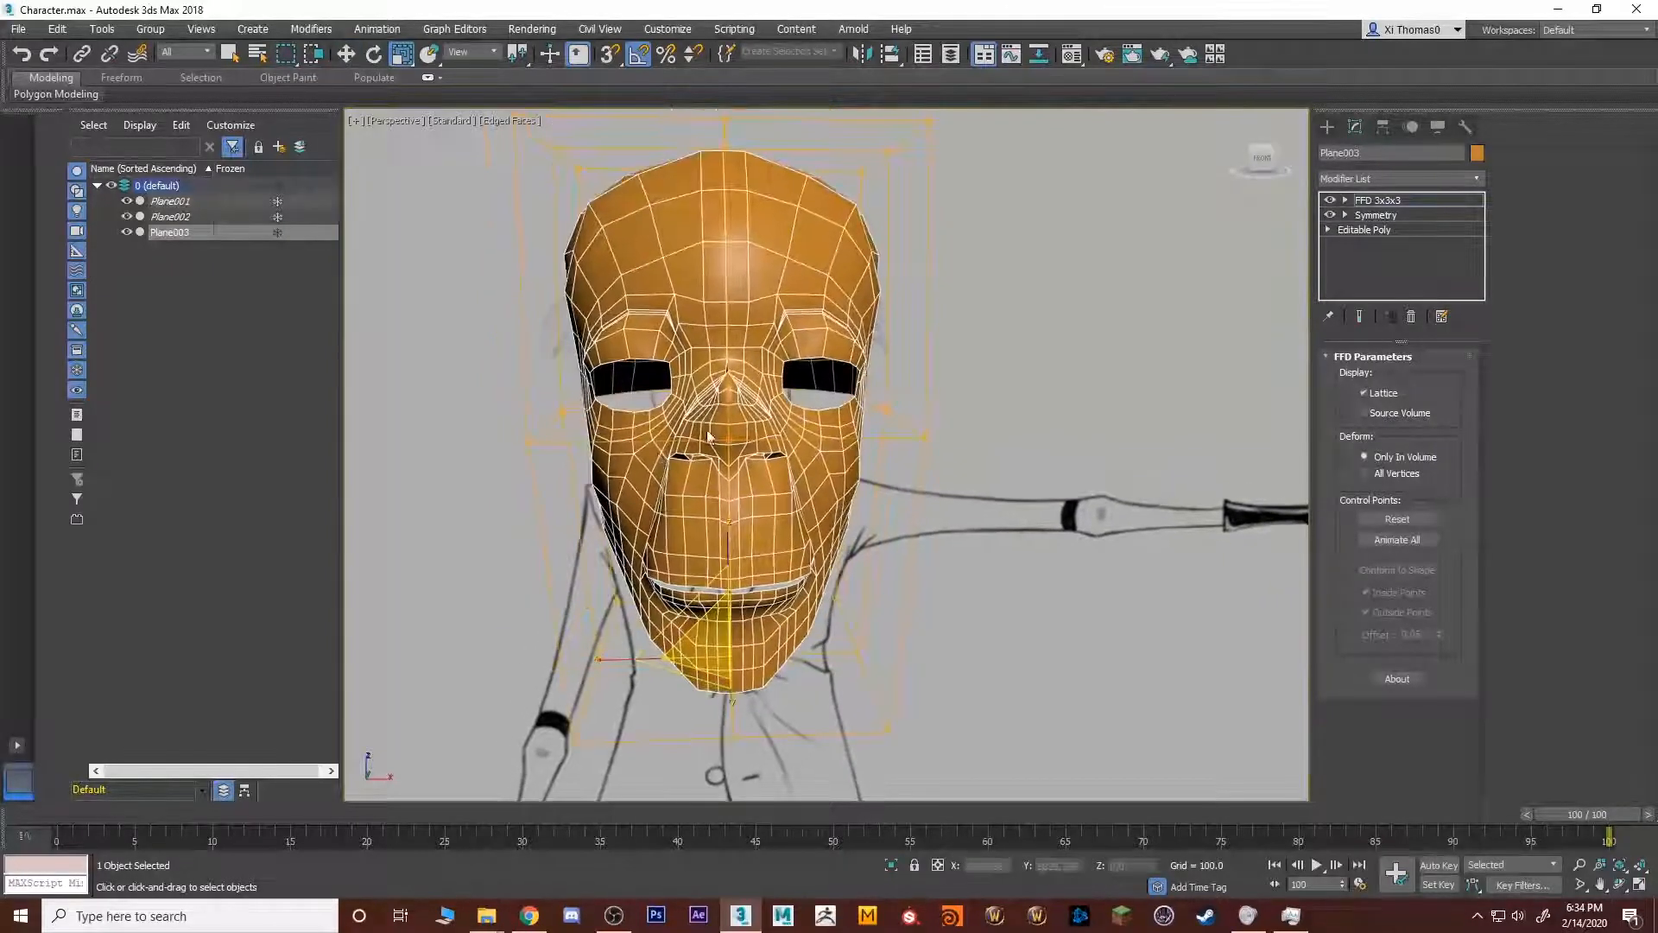
left_click_drag(963, 407, 443, 533)
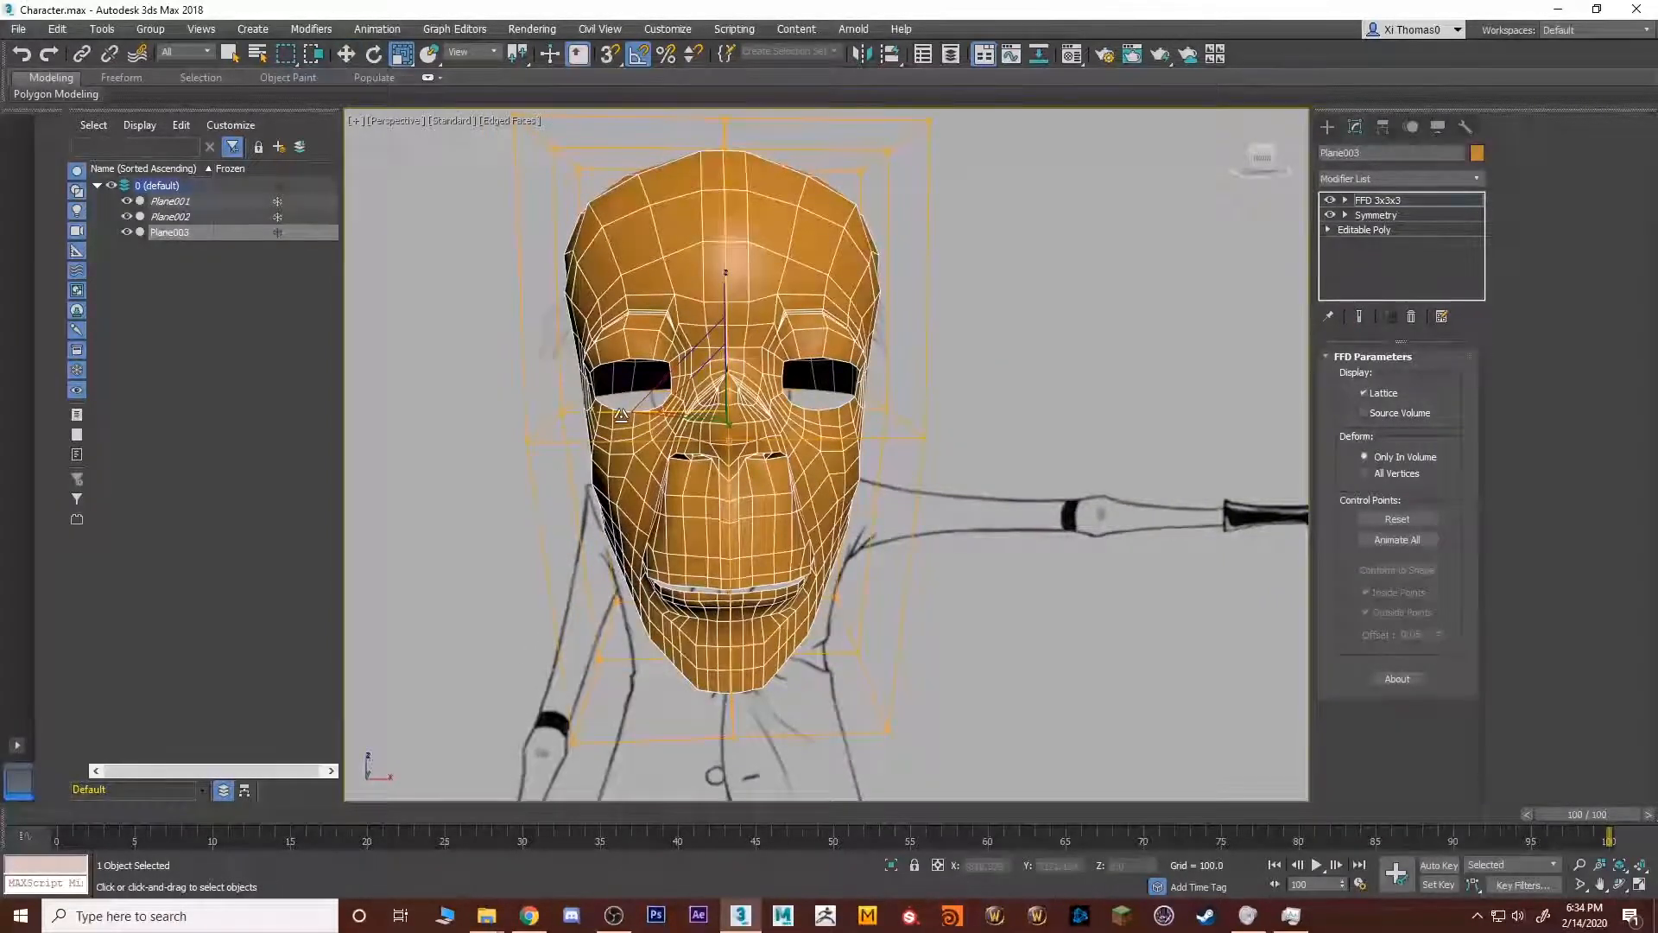
left_click_drag(621, 415, 614, 417)
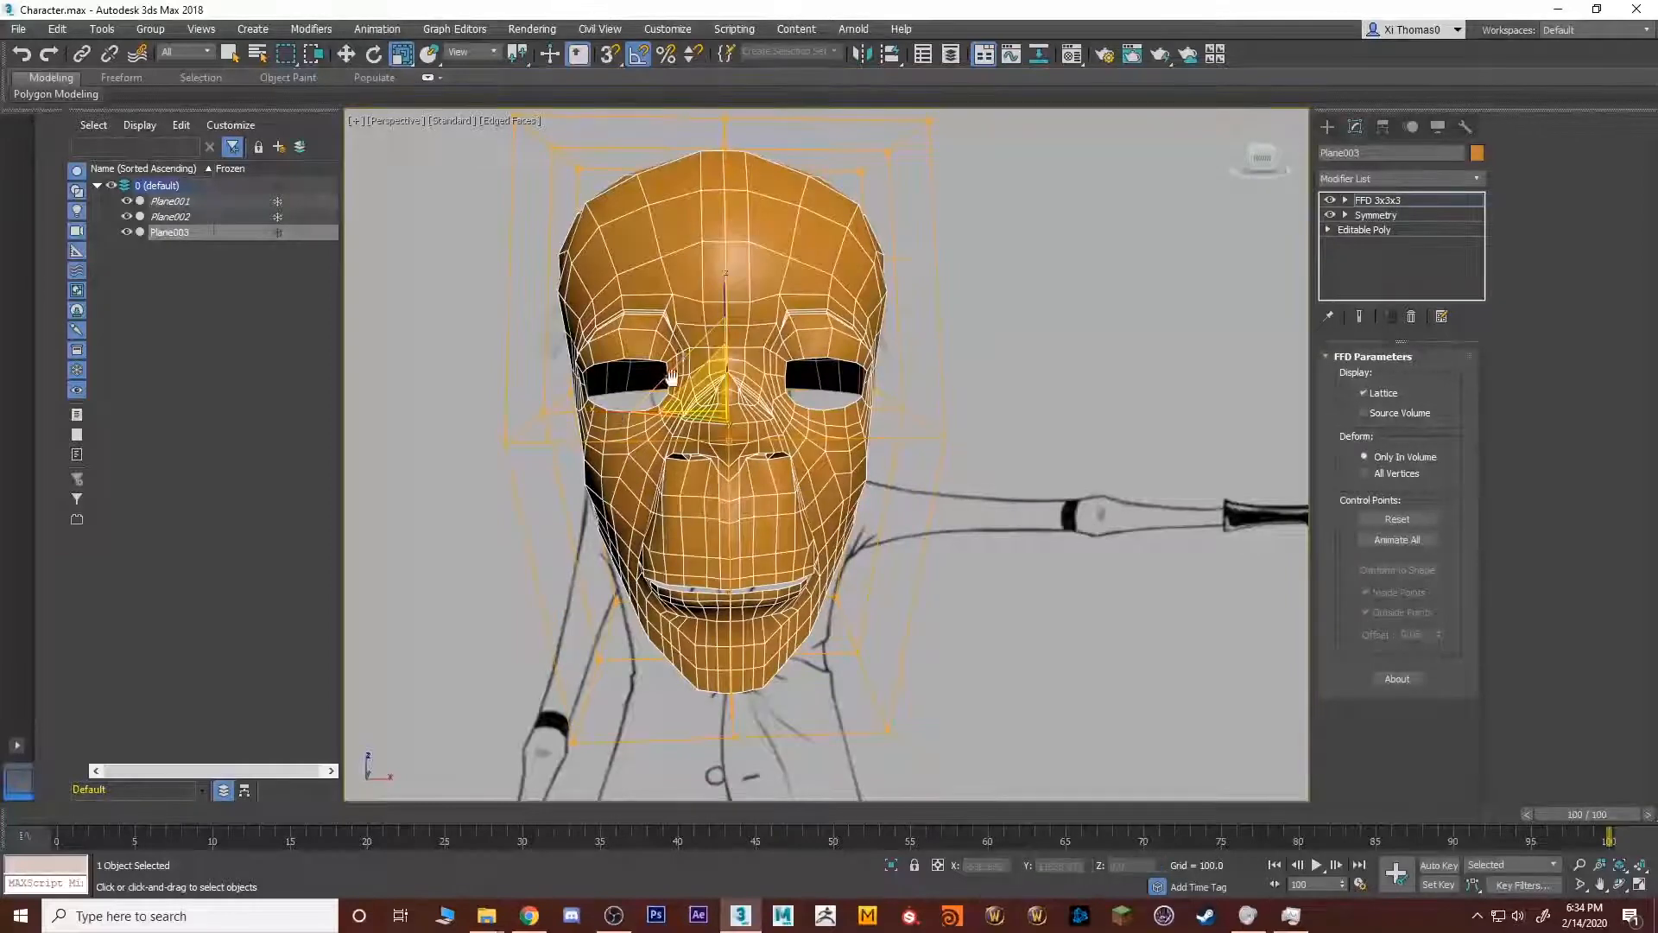
middle_click_drag(686, 381, 665, 508)
left_click_drag(985, 181, 435, 381)
left_click_drag(589, 261, 602, 262)
scroll(640, 385, "down", 5)
mouse_move(661, 387)
middle_mouse_down("alt")
mouse_move(853, 378)
mouse_move(679, 386)
middle_mouse_up("alt")
scroll(620, 446, "up", 3)
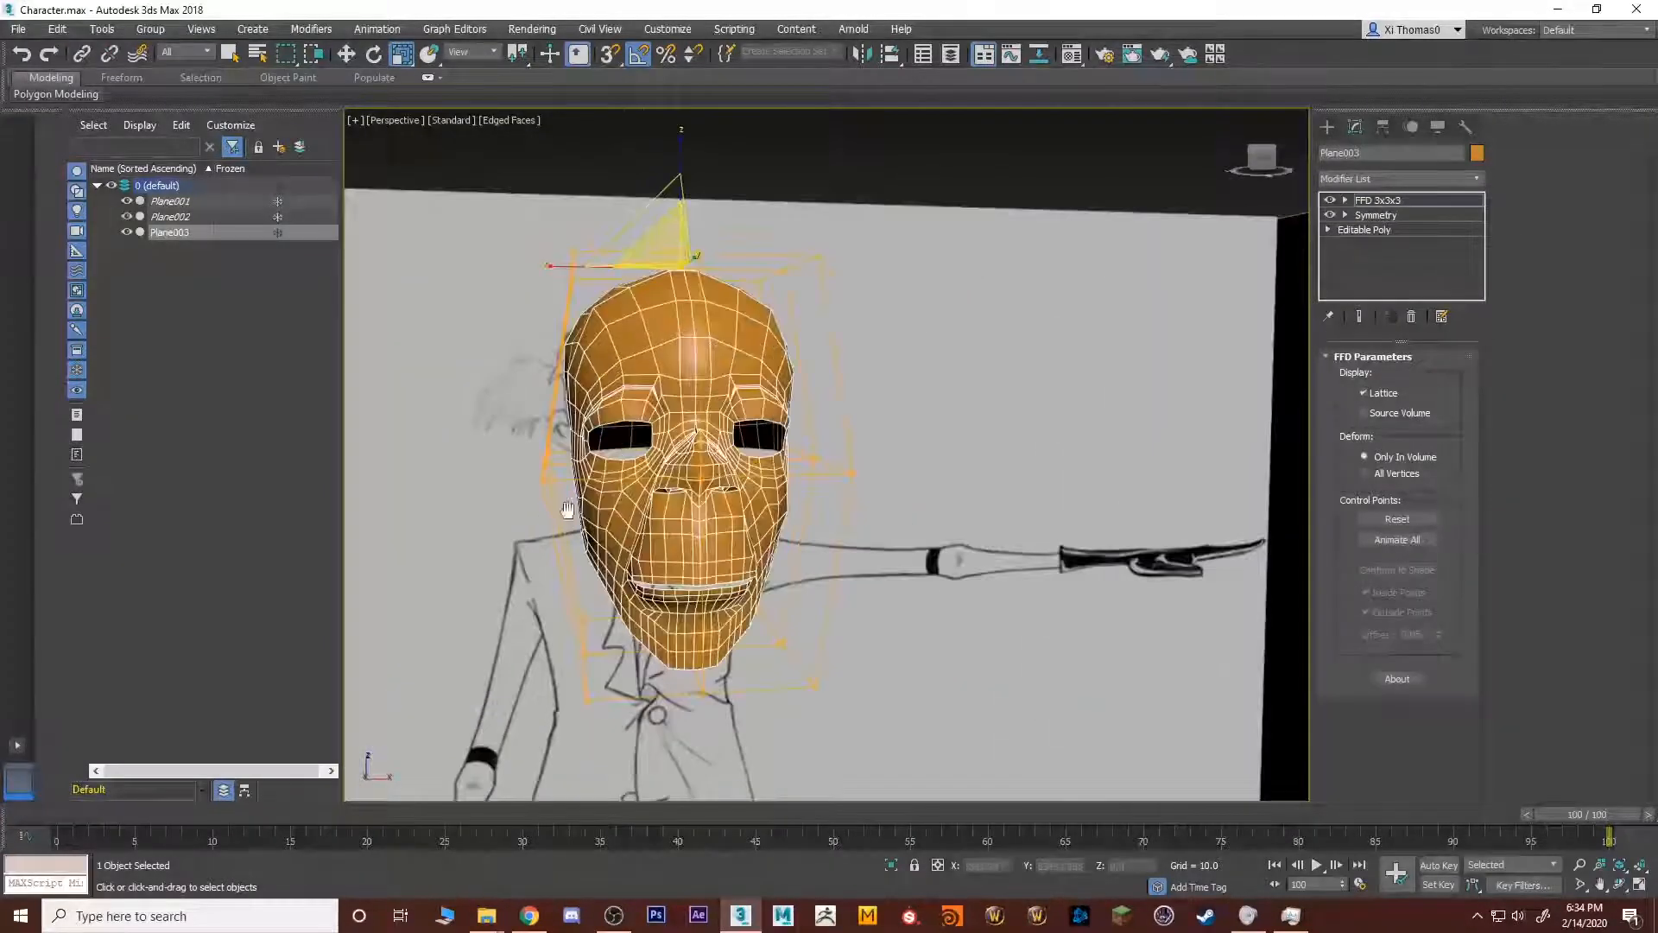
middle_click_drag(567, 508, 553, 418)
Delete the Symmetry modifier and collapse the FFD 3x3x3 into the Editable Poly with Collapse All.
left_click(1398, 199)
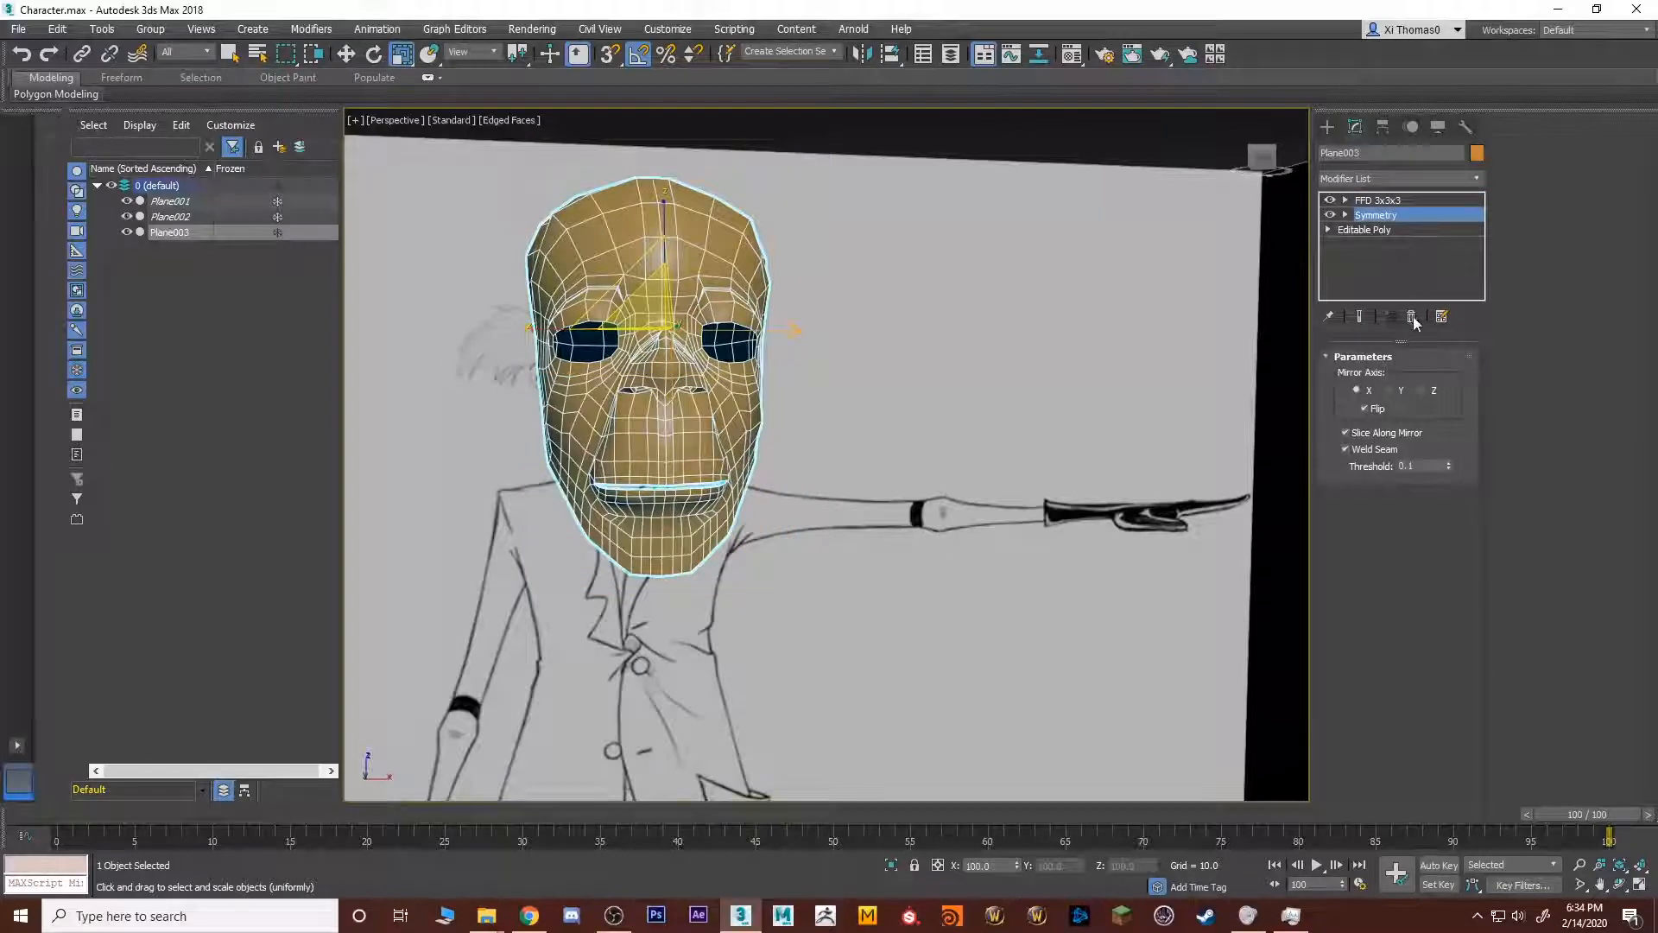
left_click(1413, 317)
left_click(1376, 218)
right_click(1376, 217)
left_click(1375, 200)
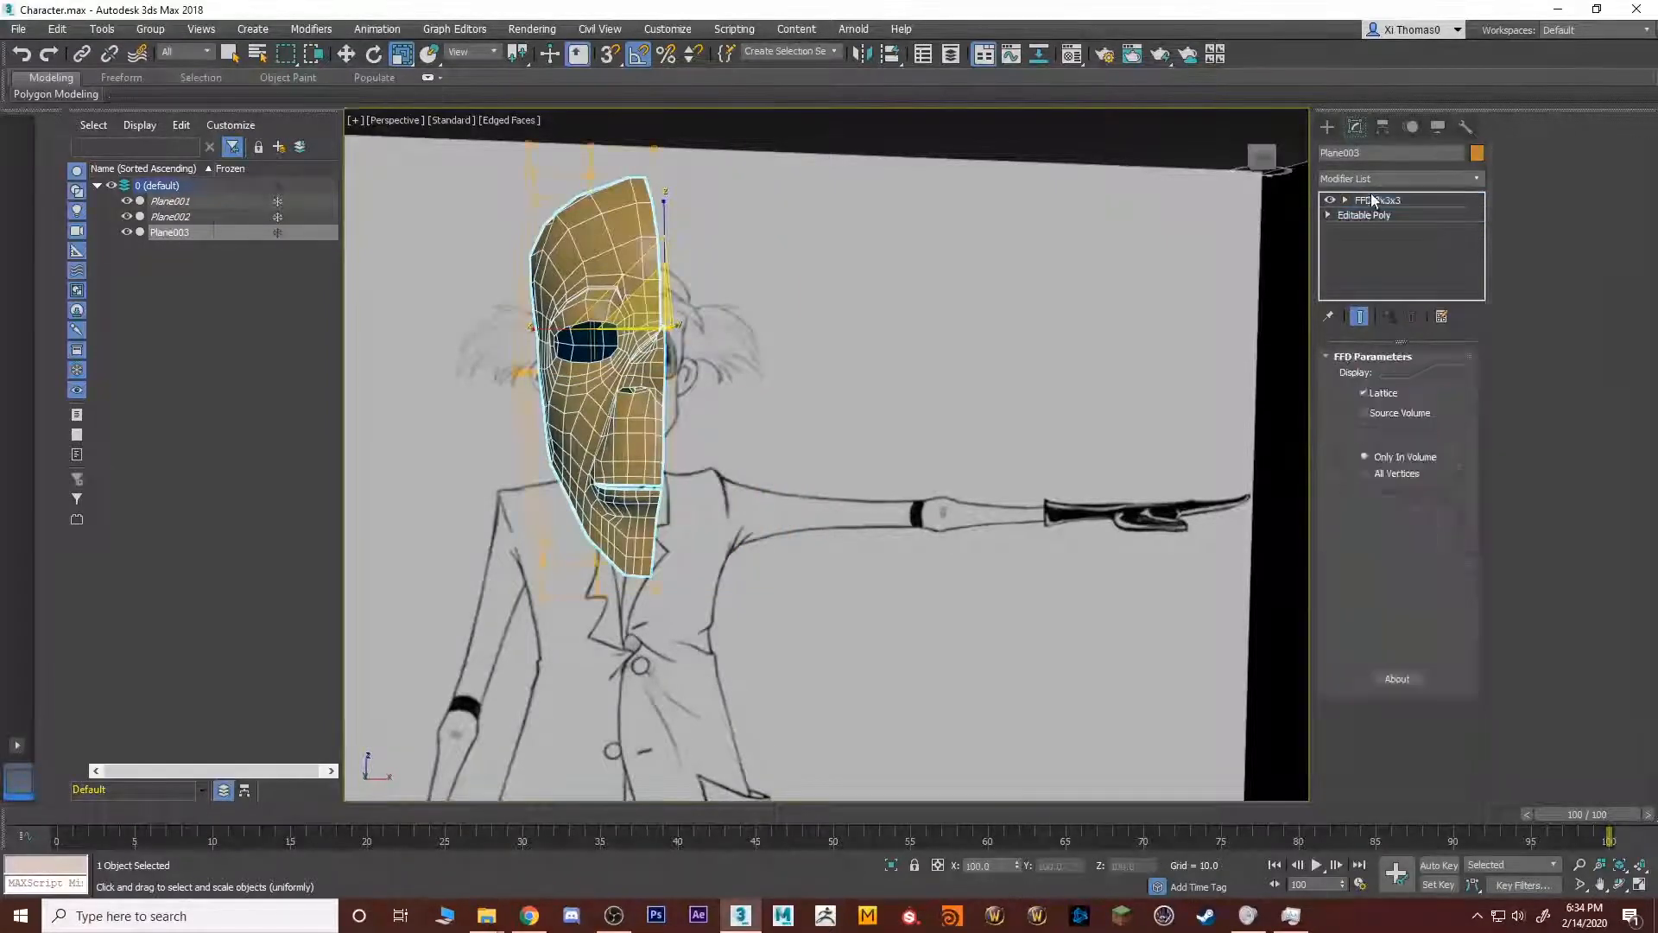
right_click(1374, 200)
left_click(1454, 361)
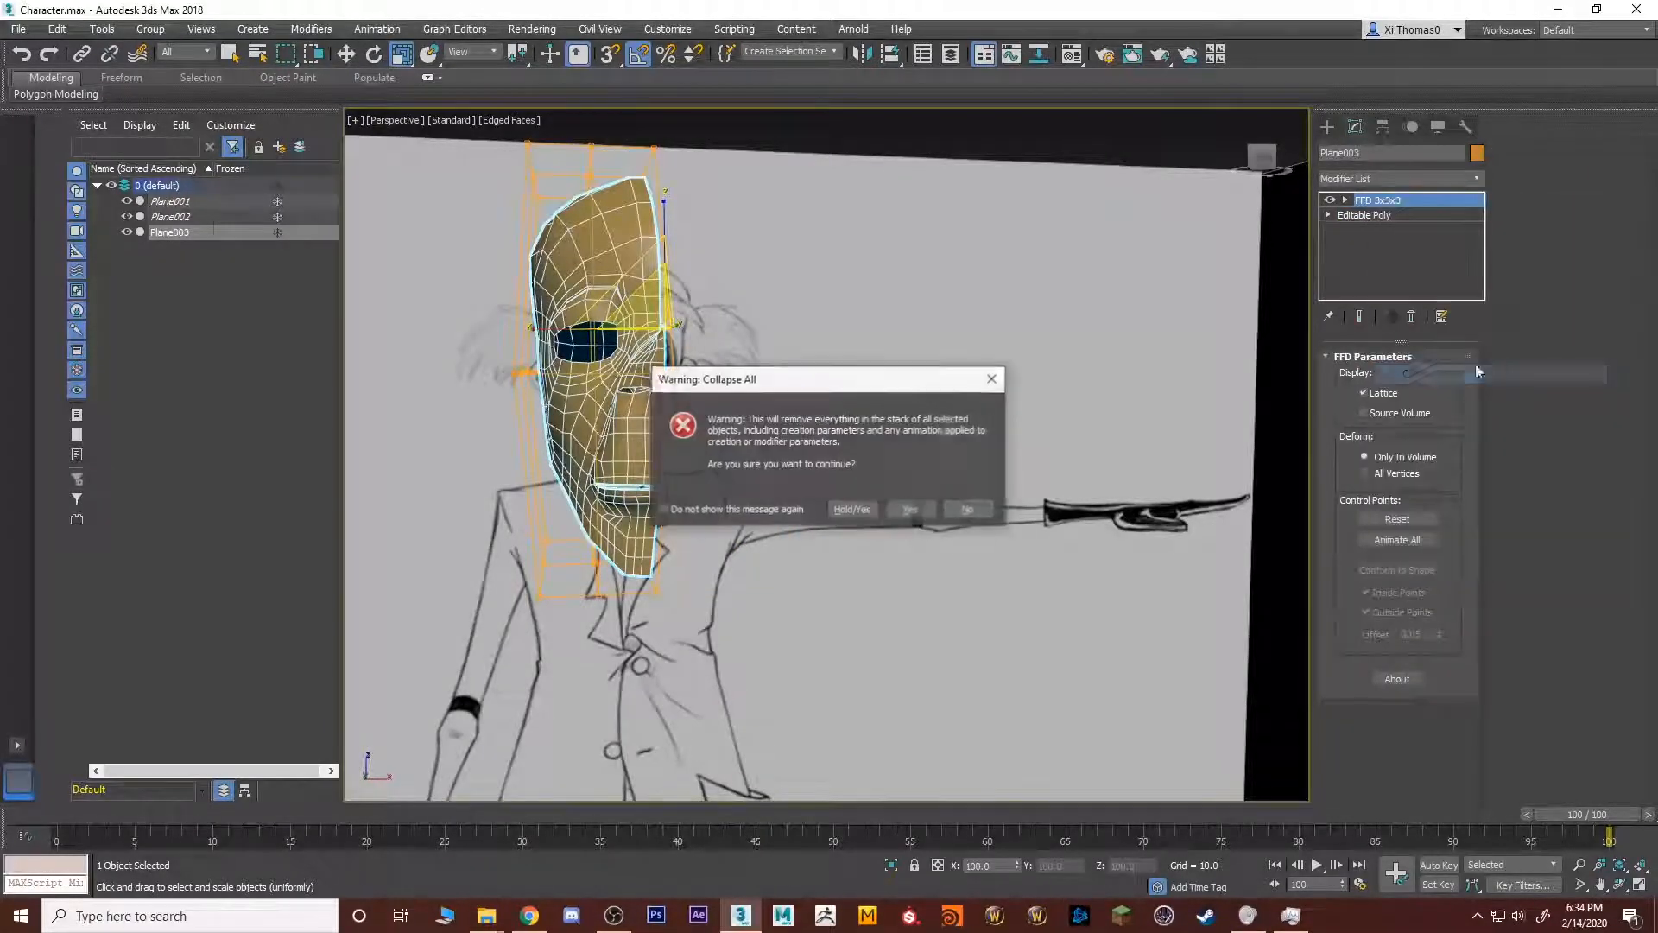
left_click(914, 515)
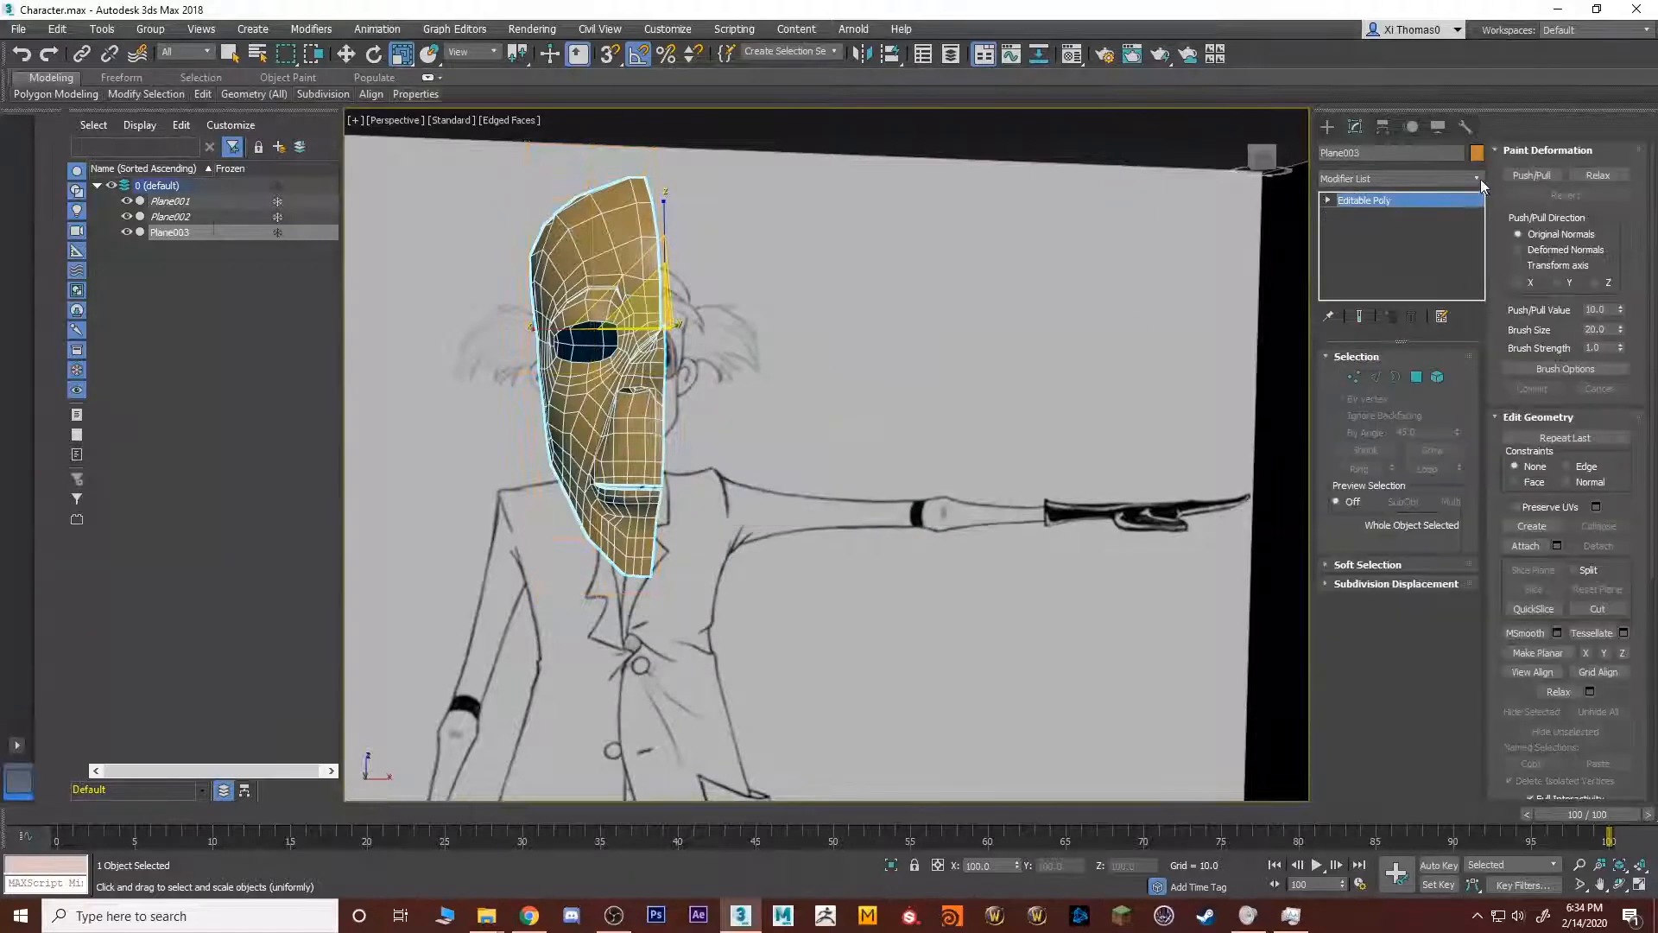
Add an FFD 4x4x4 modifier to the half face.
left_click(1481, 183)
key("f")
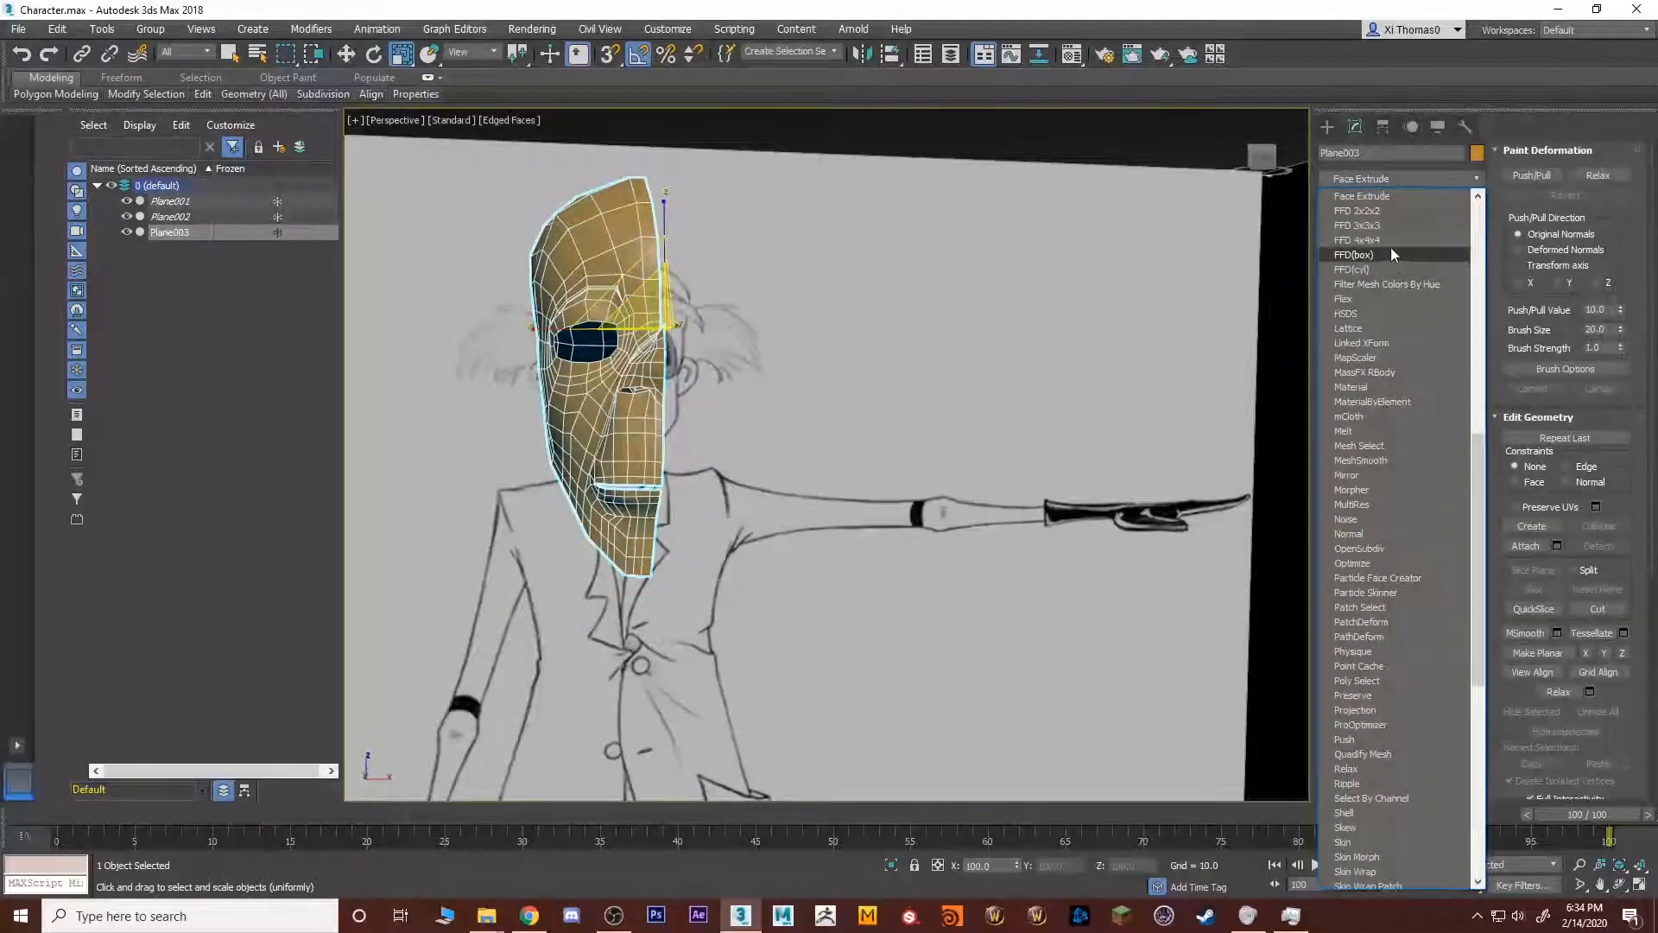
left_click(1357, 240)
Move the outer FFD control points at cheek height slightly inward along X, by about 4.4 units.
scroll(836, 421, "up", 5)
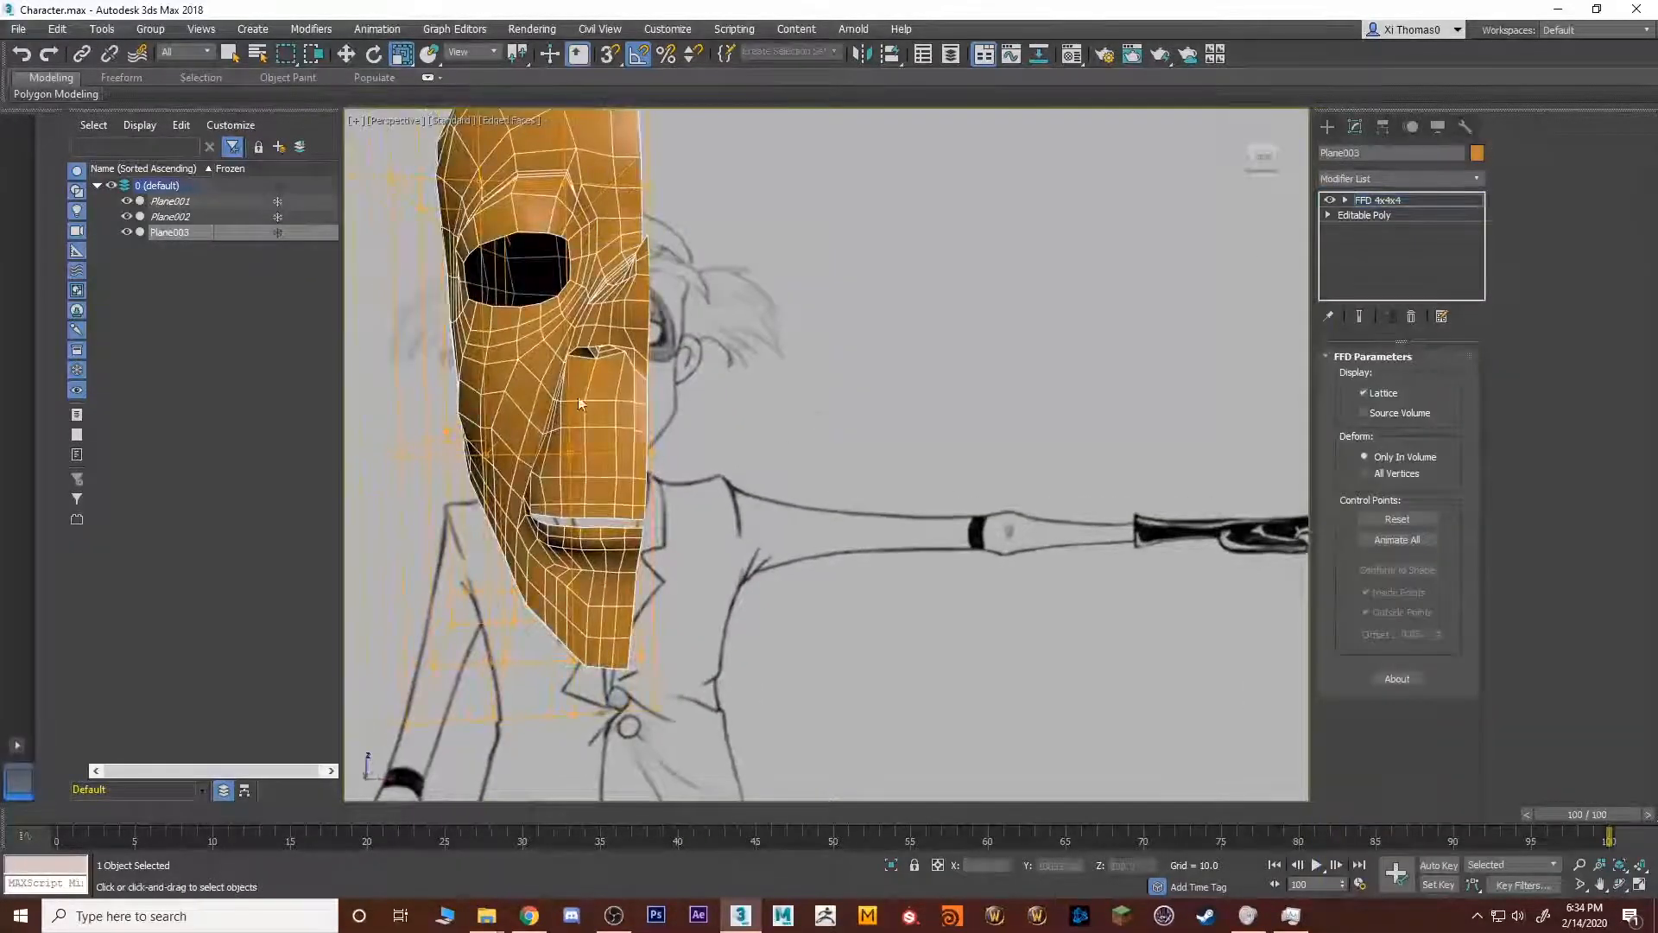
mouse_move(332, 535)
middle_mouse_down("alt")
mouse_move(573, 437)
mouse_move(626, 484)
middle_mouse_up("alt")
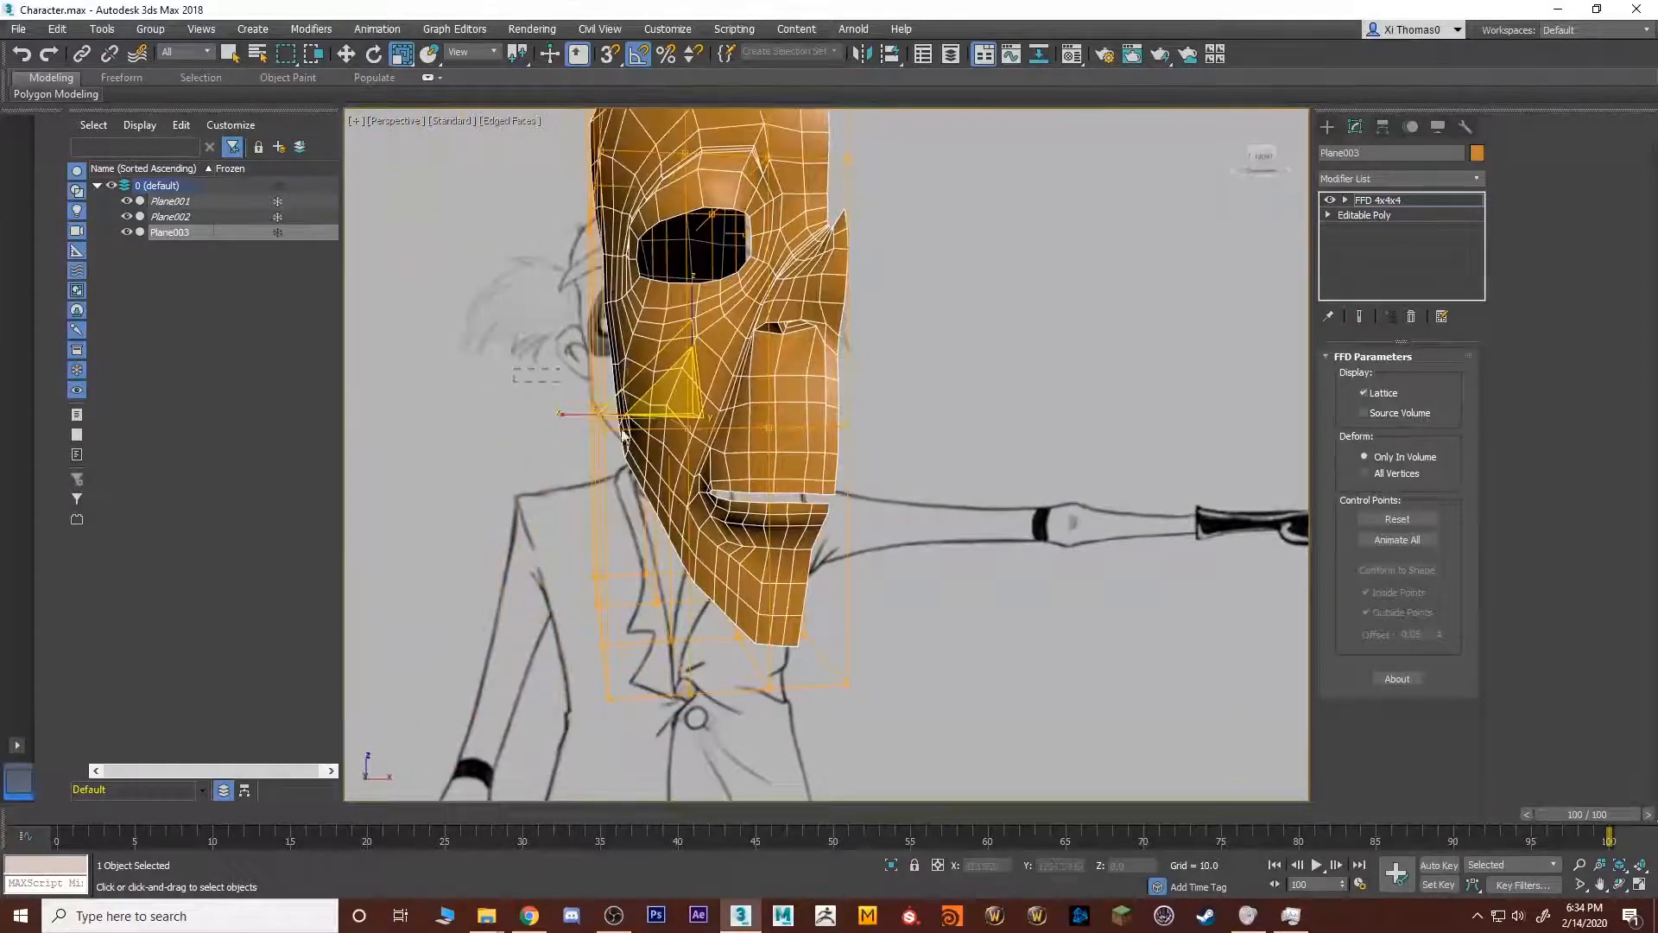
key("w")
left_click_drag(640, 414, 649, 413)
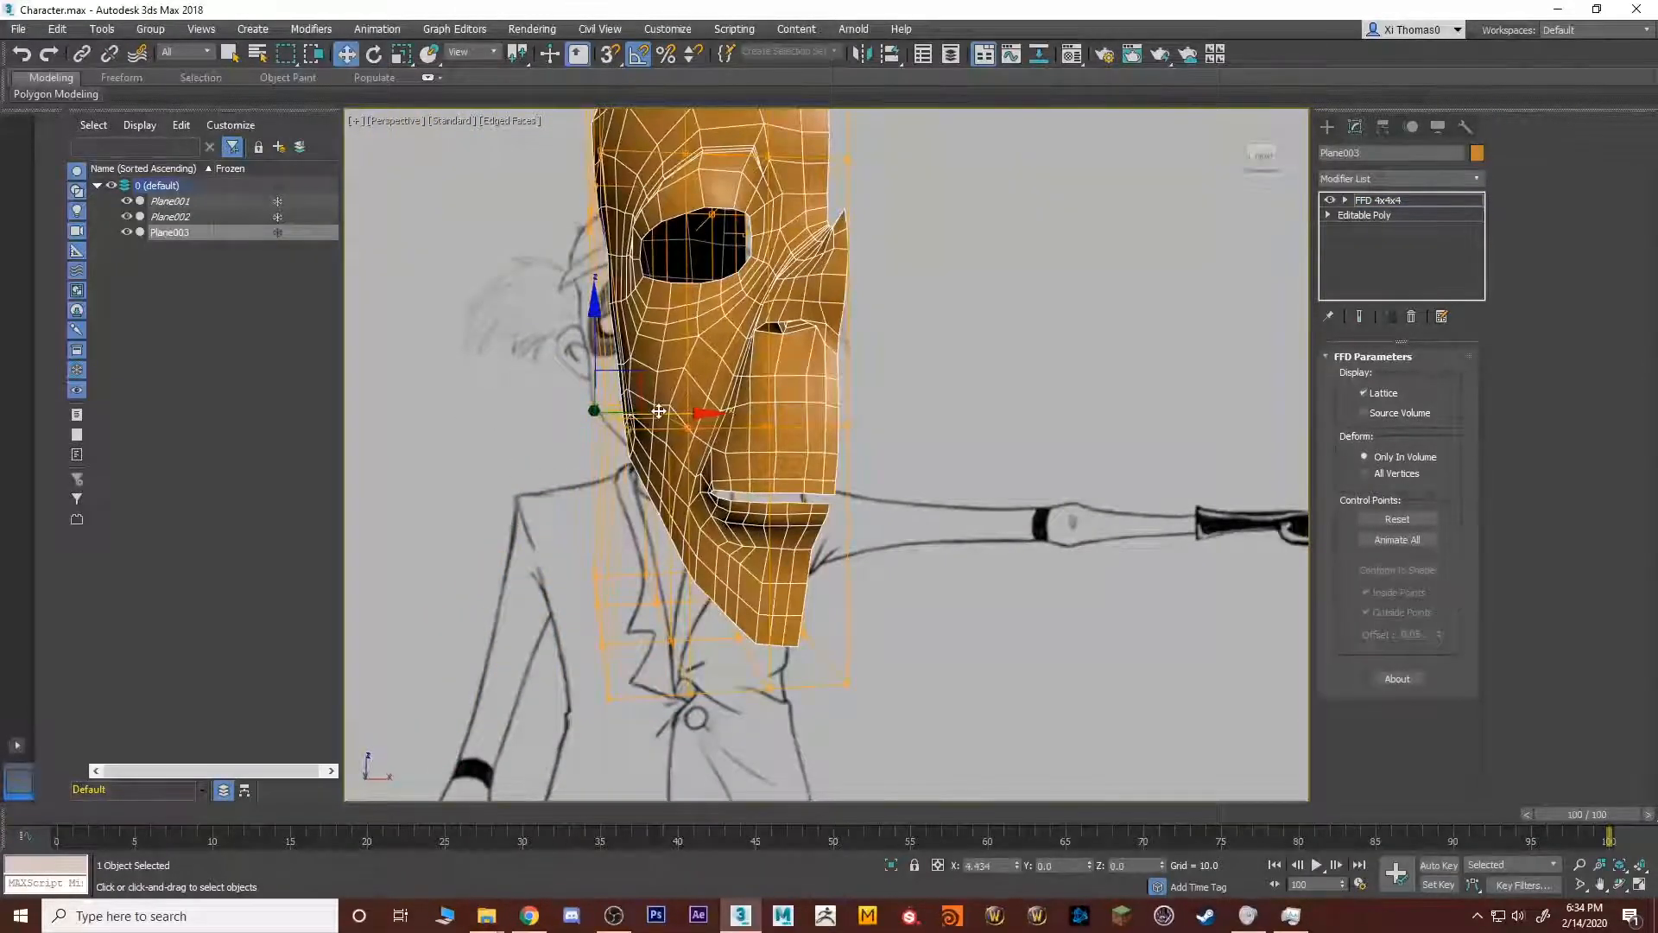
Move the outer FFD control points at the temple outward along X and those beside the jaw inward by about 9.5 units.
middle_click_drag(650, 406, 659, 353, "alt")
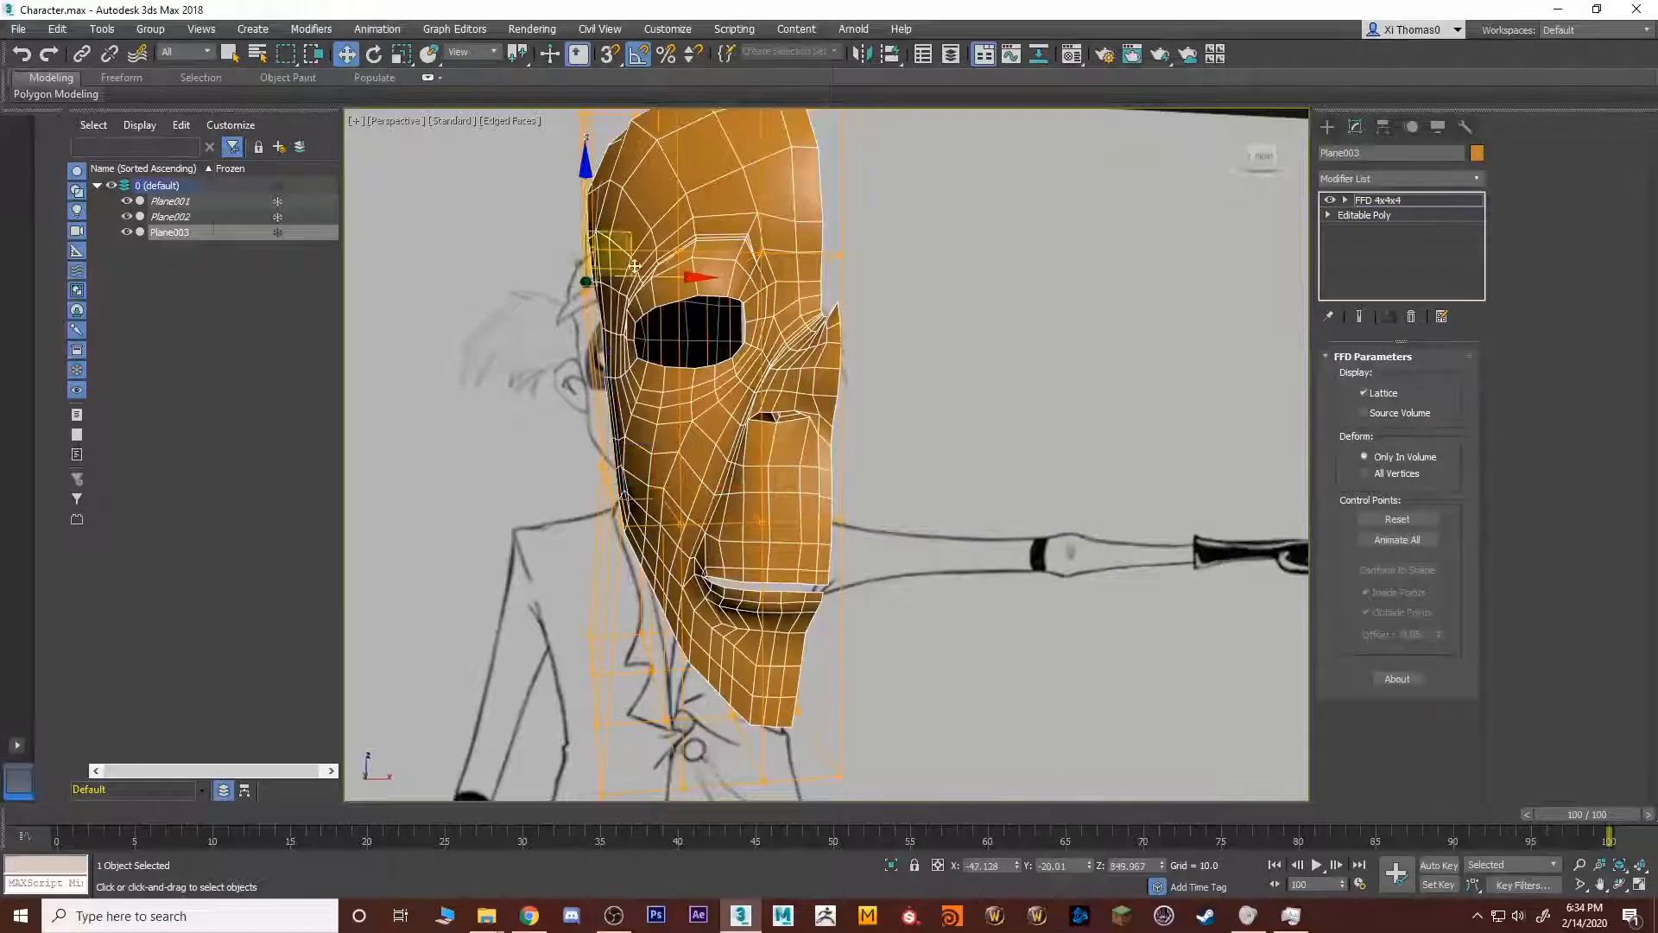
left_click_drag(650, 279, 615, 276)
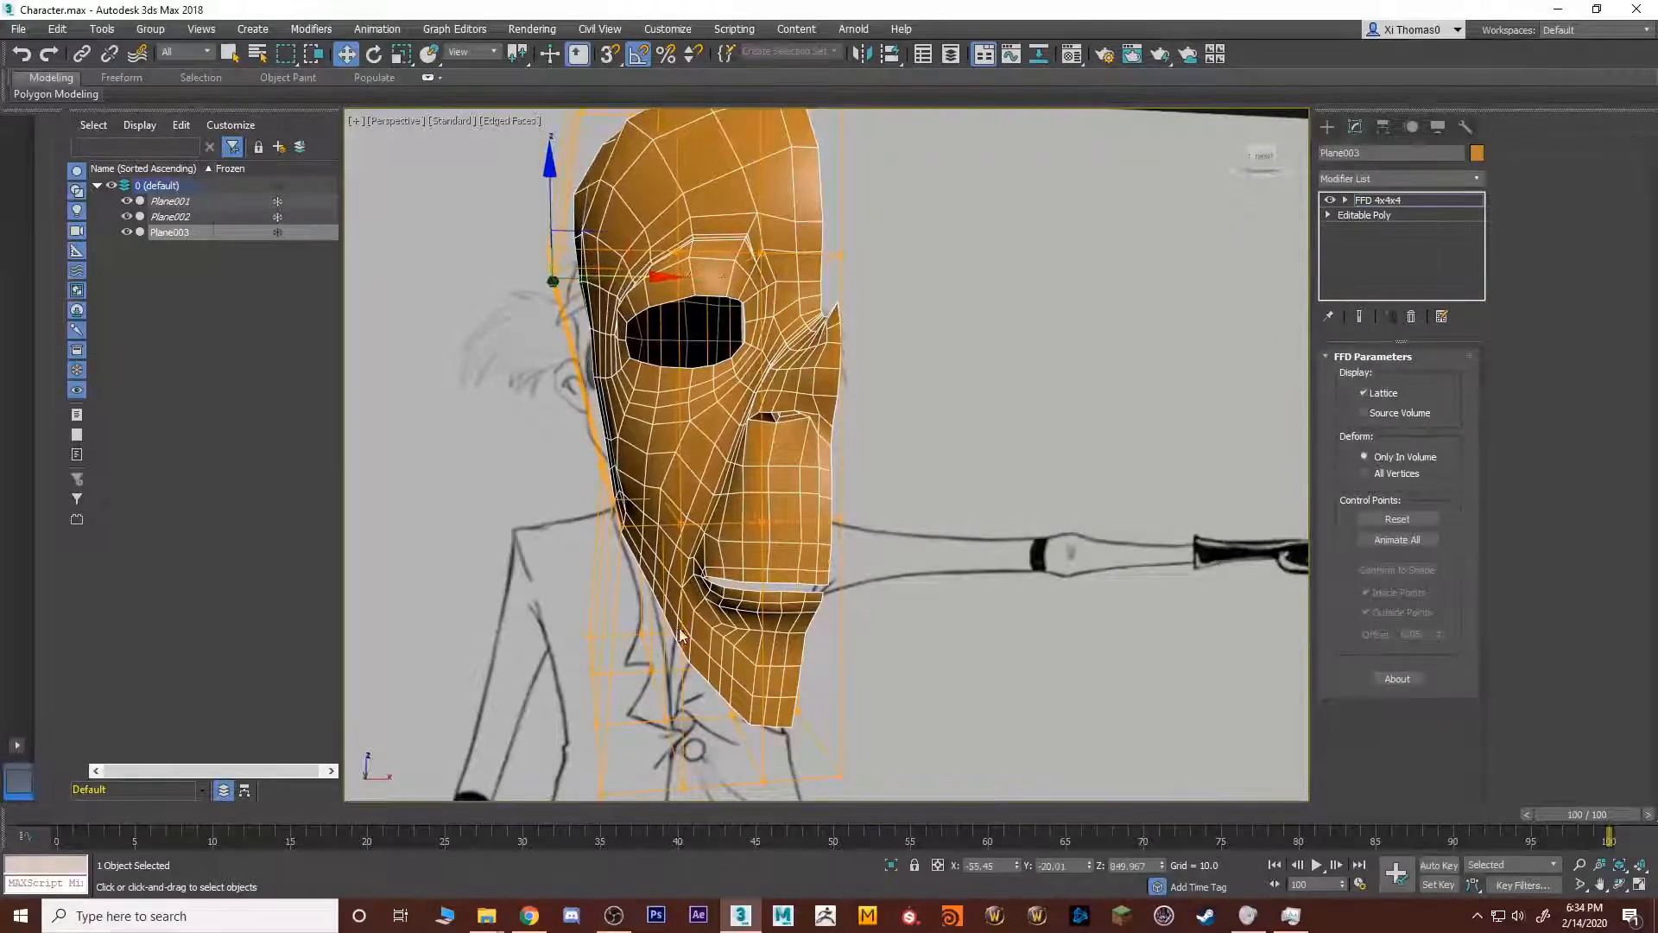
middle_click_drag(615, 276, 664, 491, "alt")
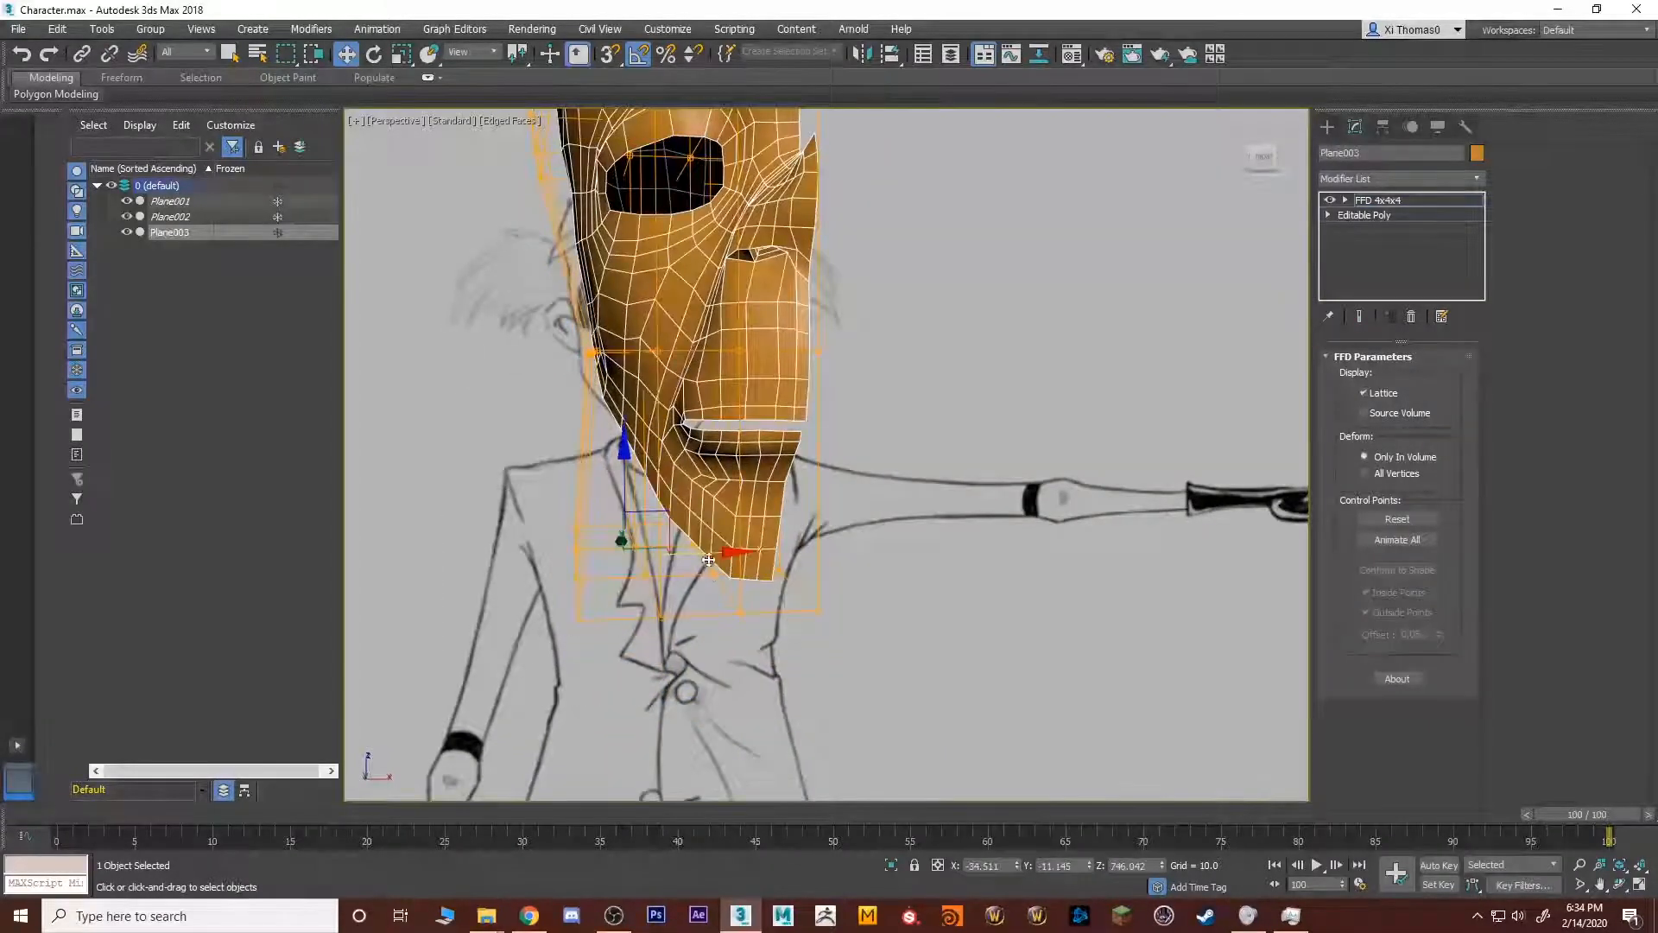
left_click_drag(708, 561, 711, 553)
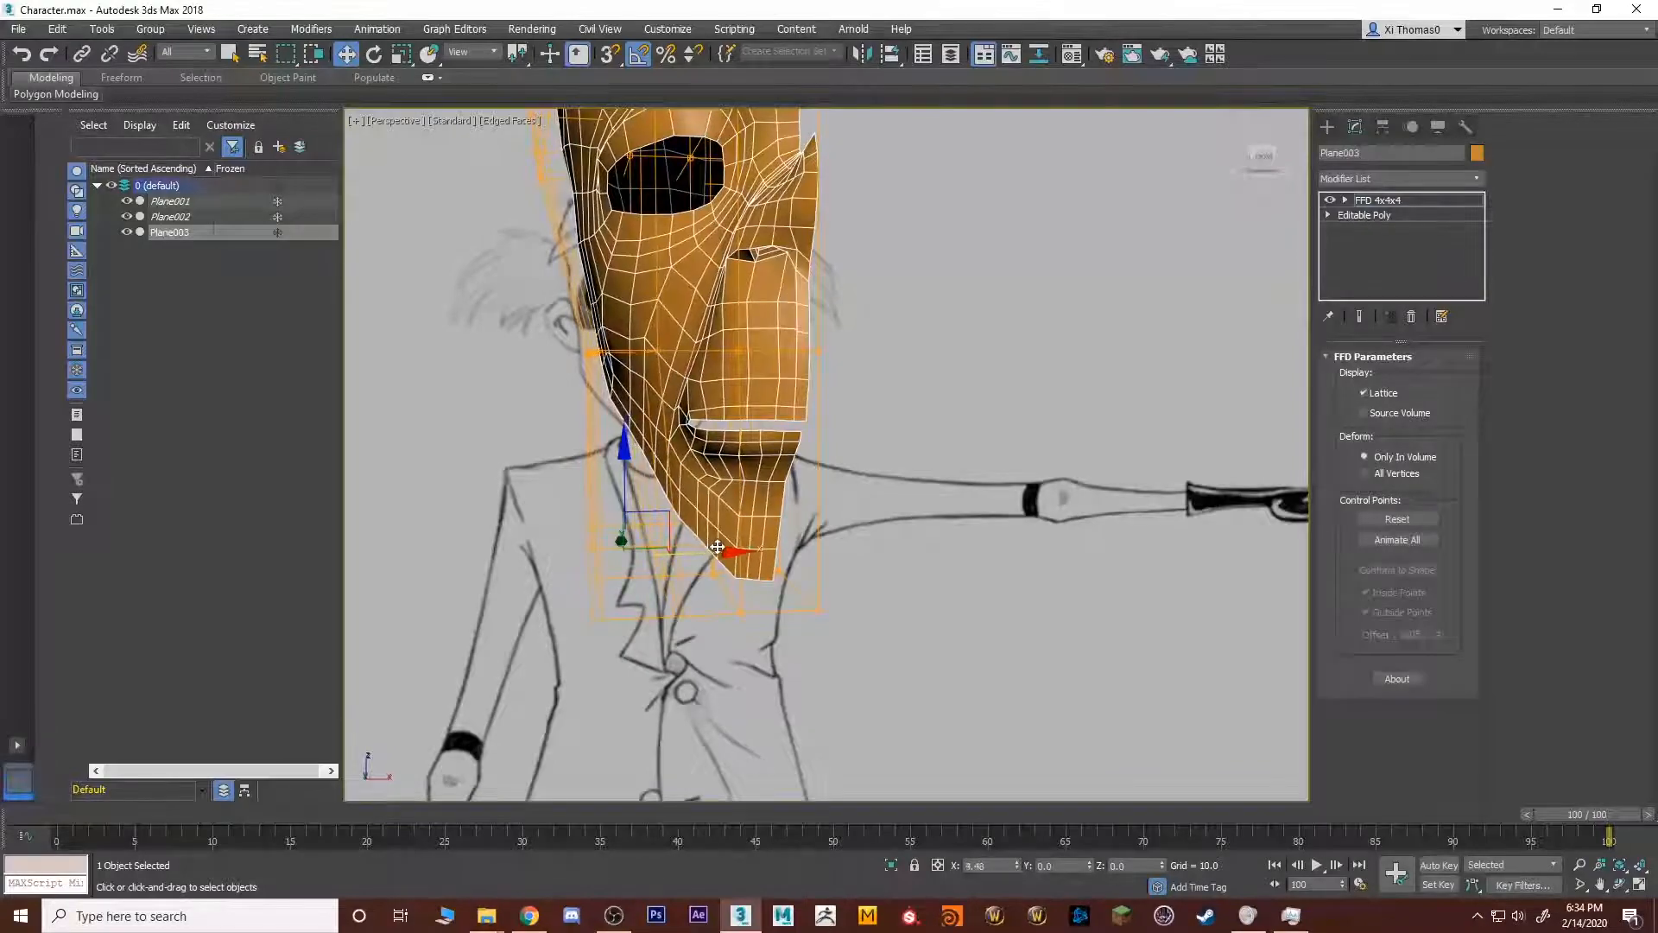
left_click(626, 345)
mouse_move(665, 353)
middle_mouse_down("alt")
mouse_move(731, 420)
mouse_move(895, 408)
mouse_move(744, 413)
mouse_move(713, 321)
mouse_move(855, 388)
middle_mouse_up("alt")
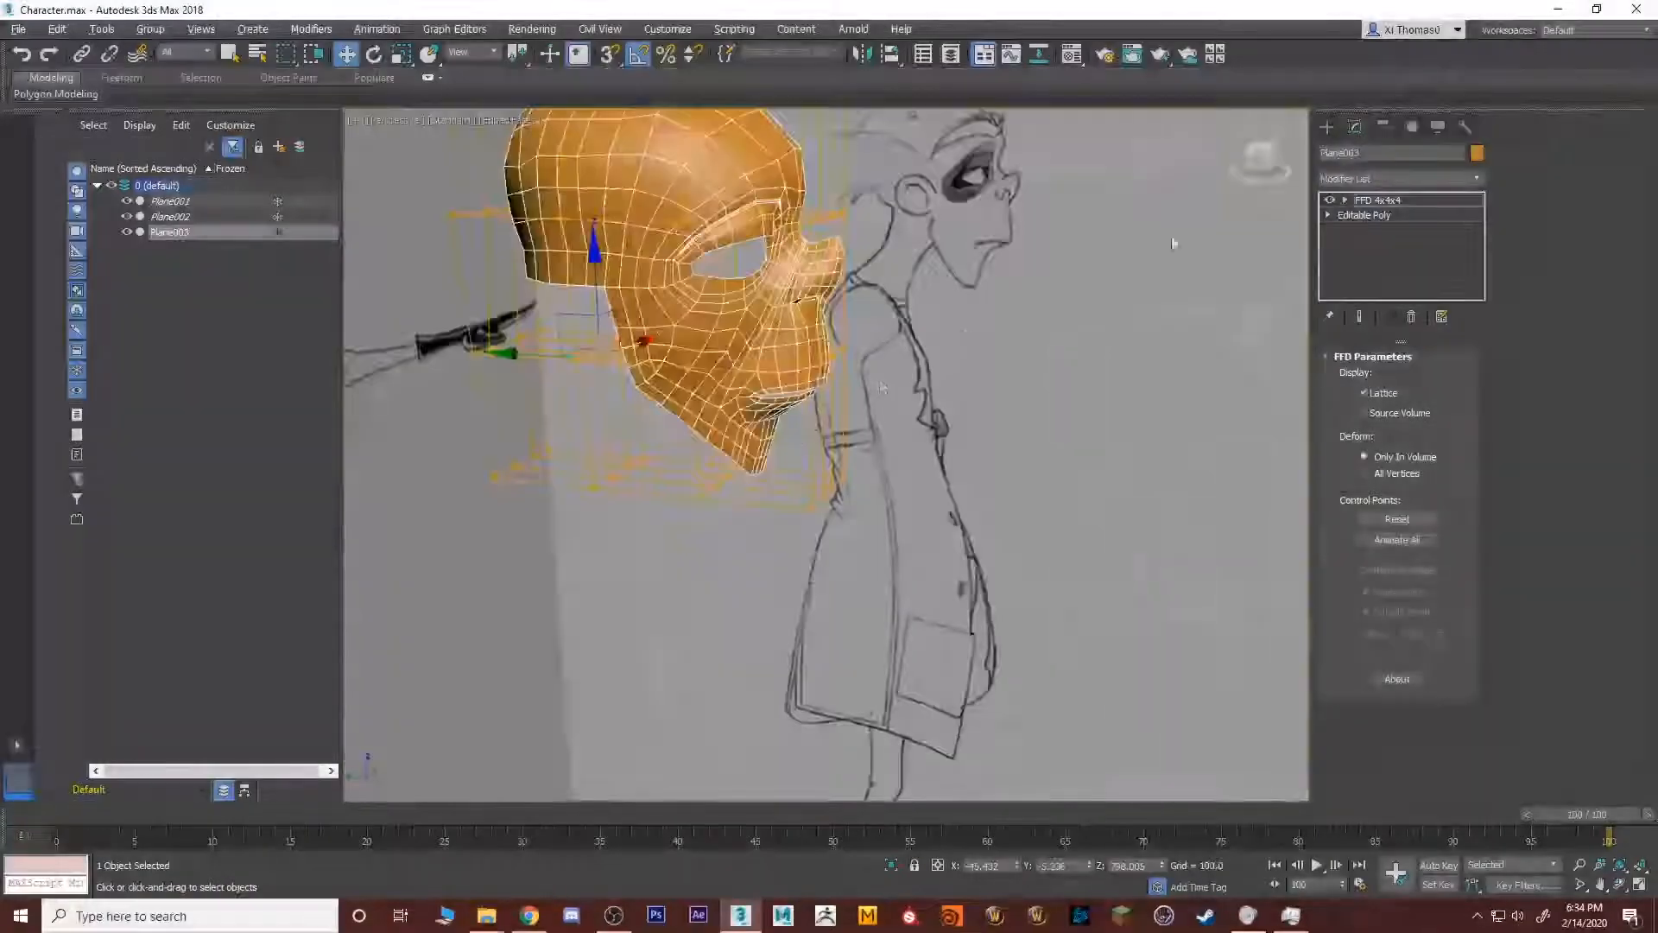
Collapse the FFD 4x4x4 modifier into the Editable Poly with Collapse All.
key("q")
left_click(1381, 202)
left_click(1378, 216, "shift")
right_click(1375, 214)
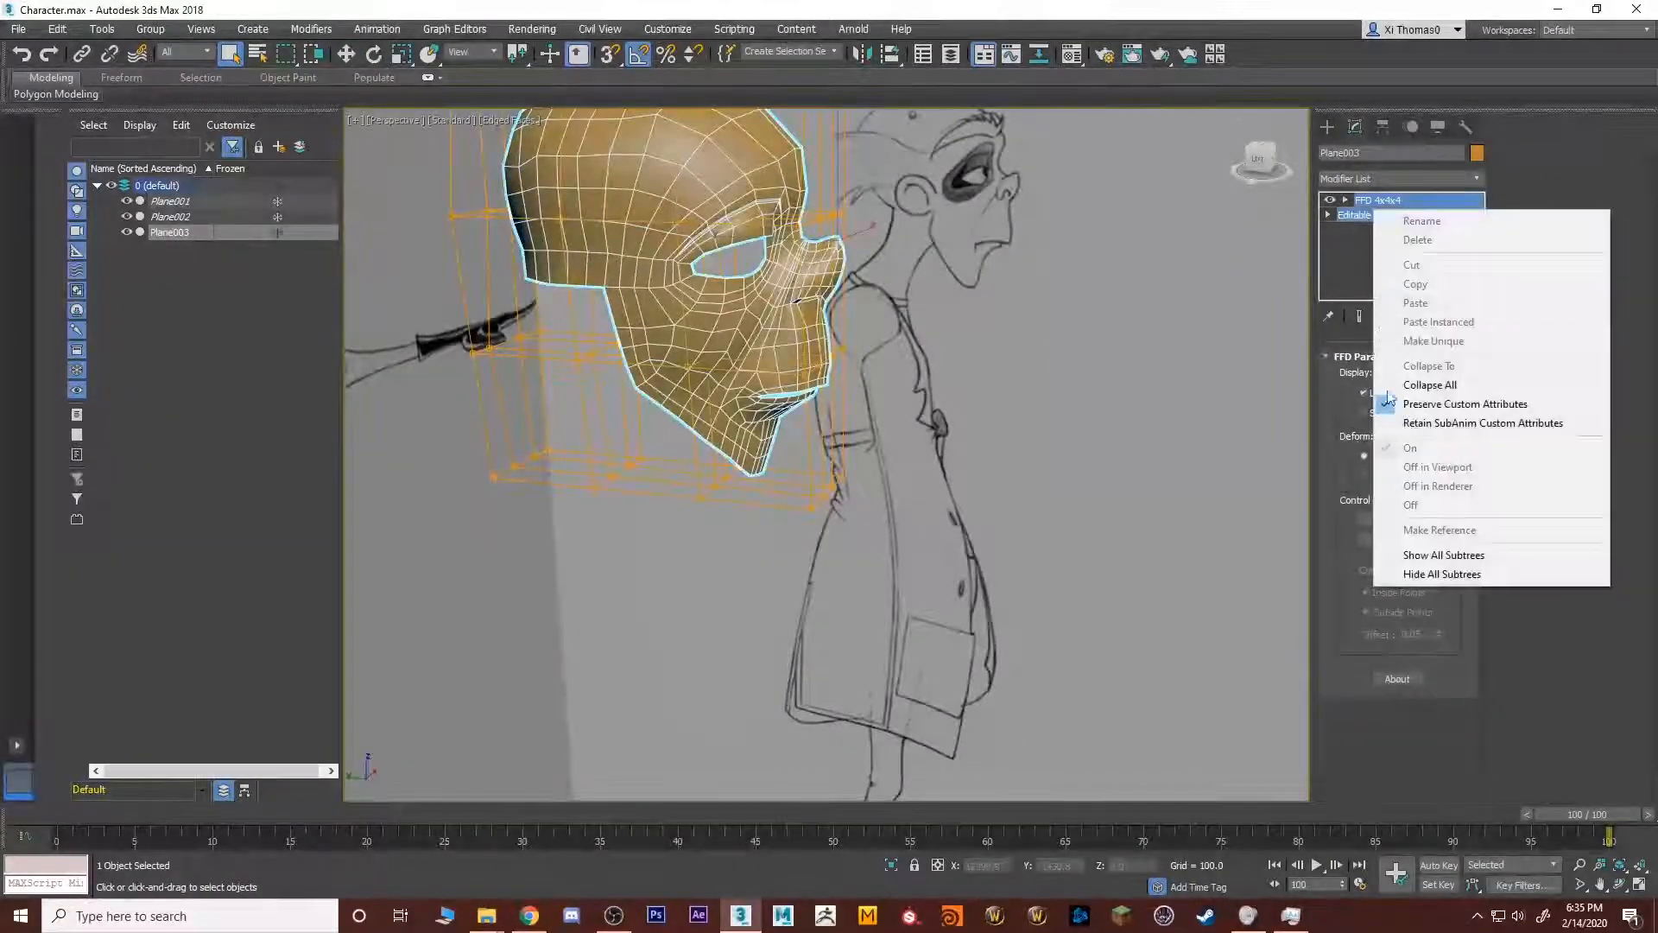
left_click(1451, 381)
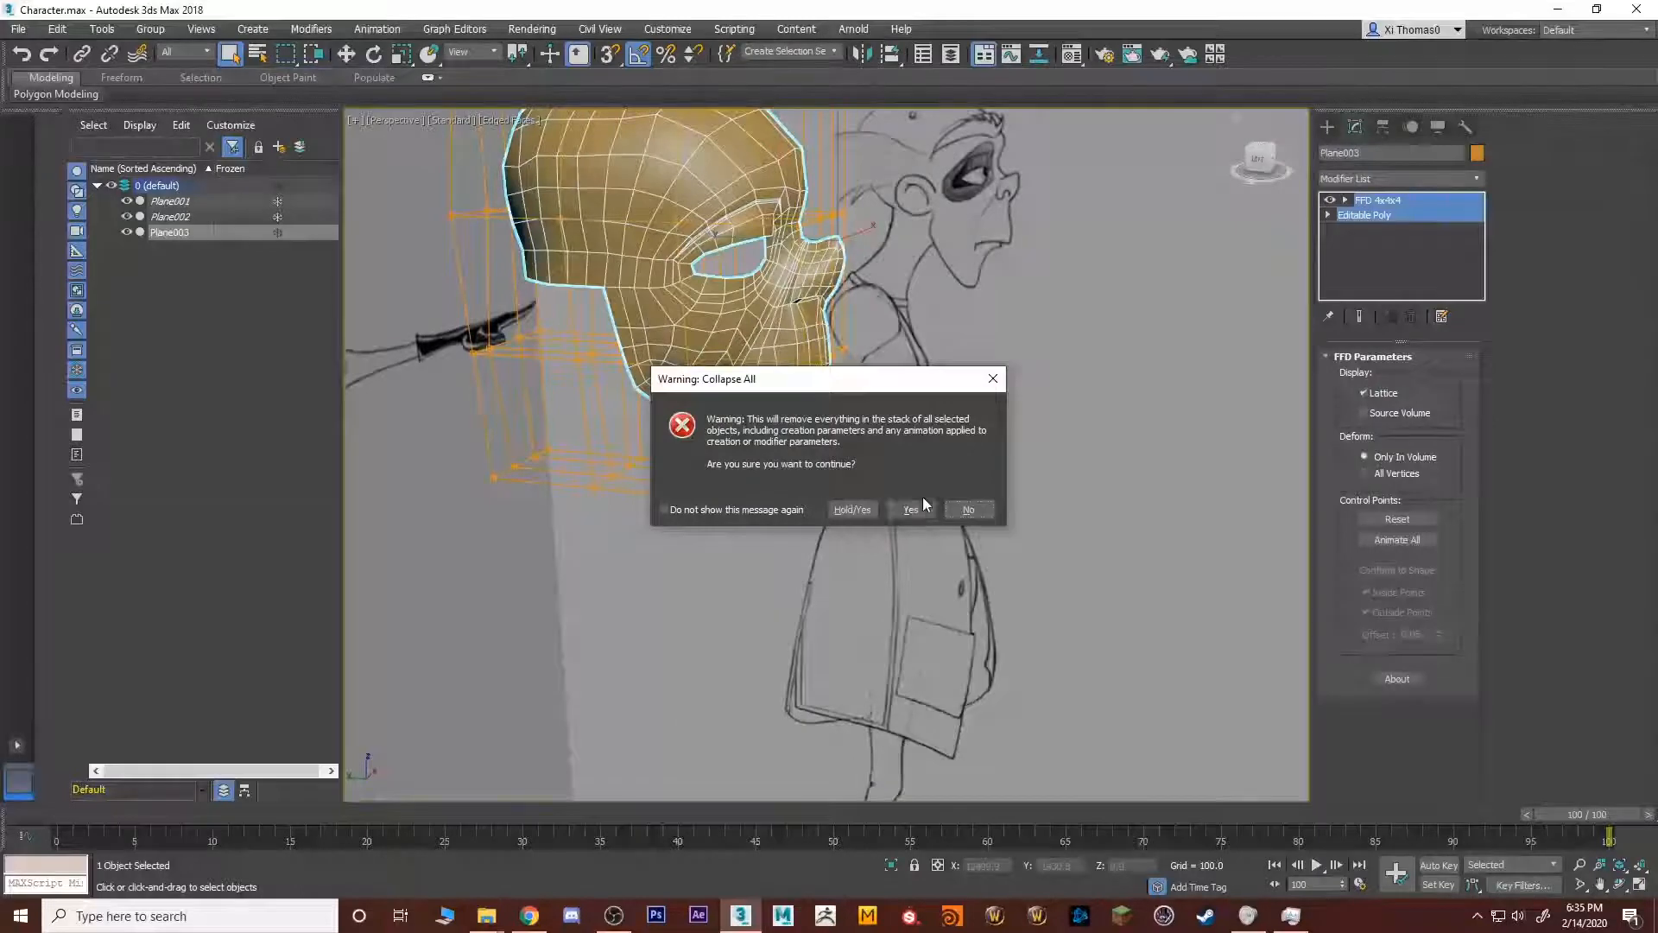
left_click(908, 509)
Try a Symmetry modifier on the half face, mirrored on the X axis with Flip enabled.
middle_click_drag(871, 447, 796, 415, "alt")
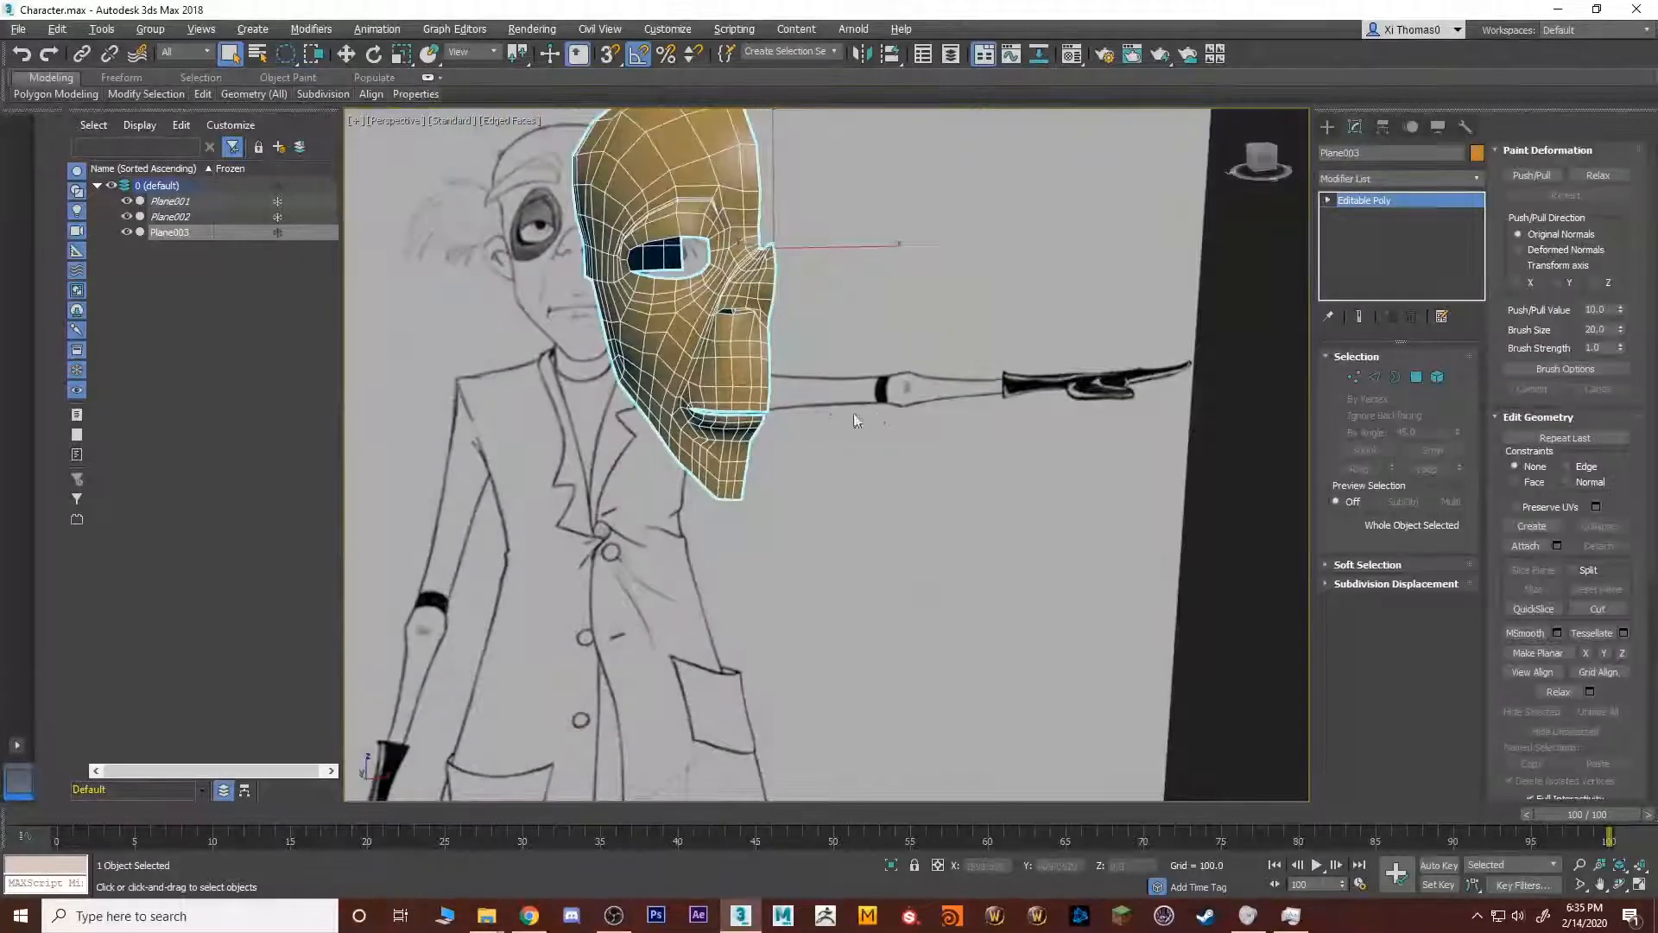
left_click(855, 414)
left_click(754, 373)
left_click(1463, 179)
key("s")
key("s")
key("s")
key("s")
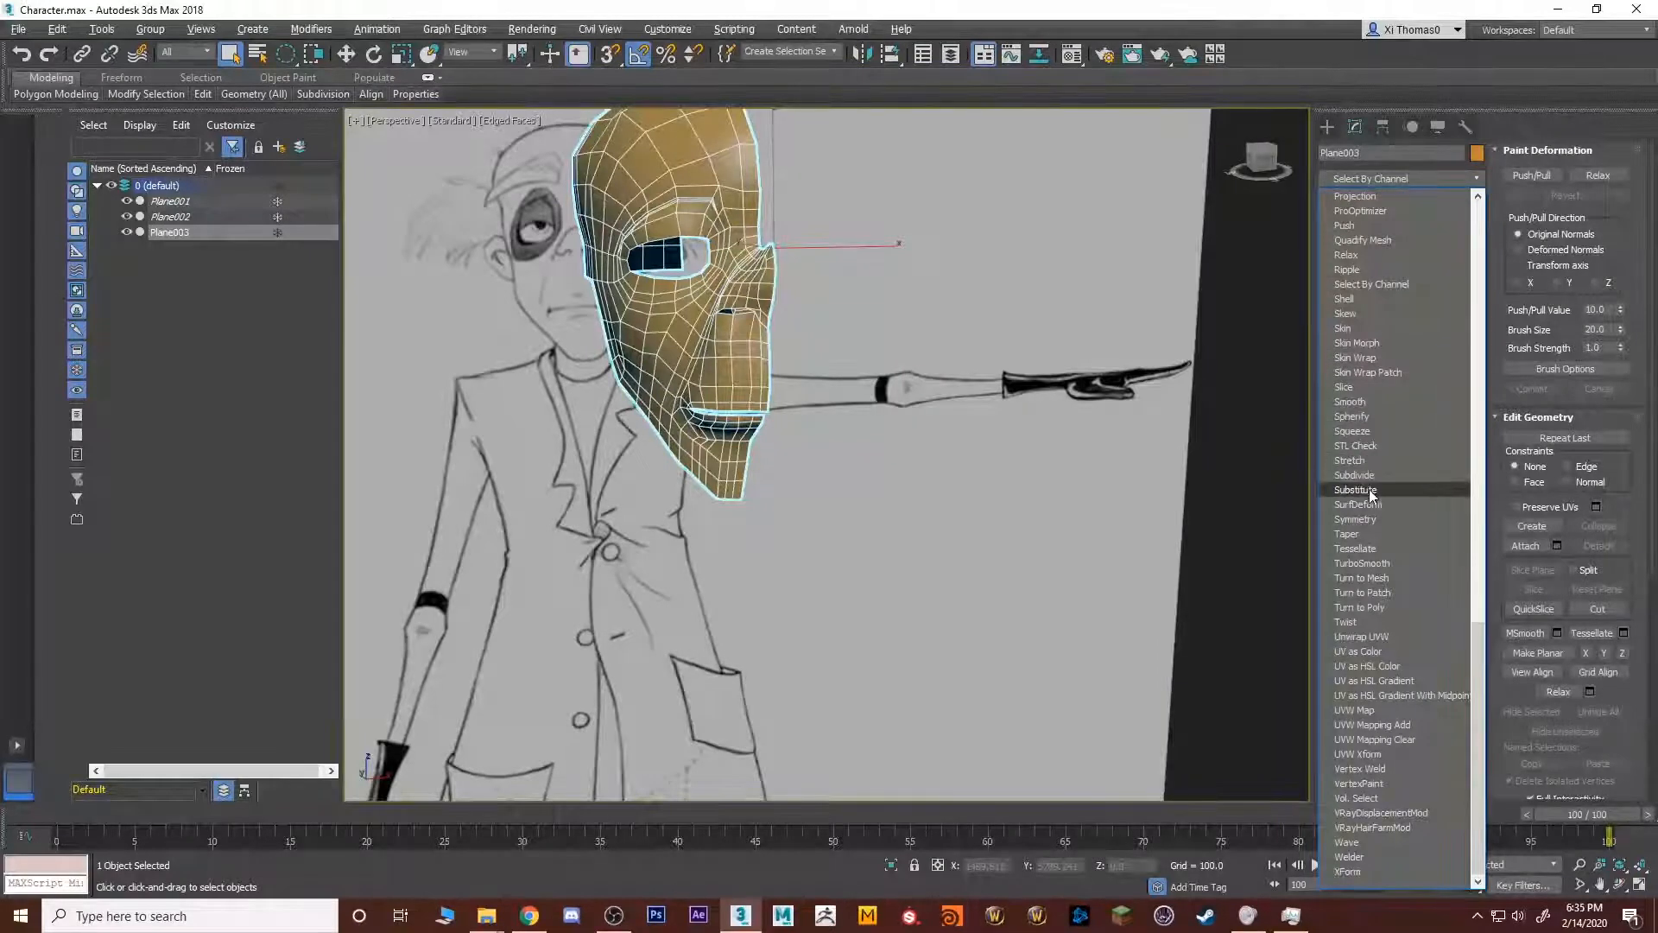
left_click(1373, 519)
left_click(1374, 414)
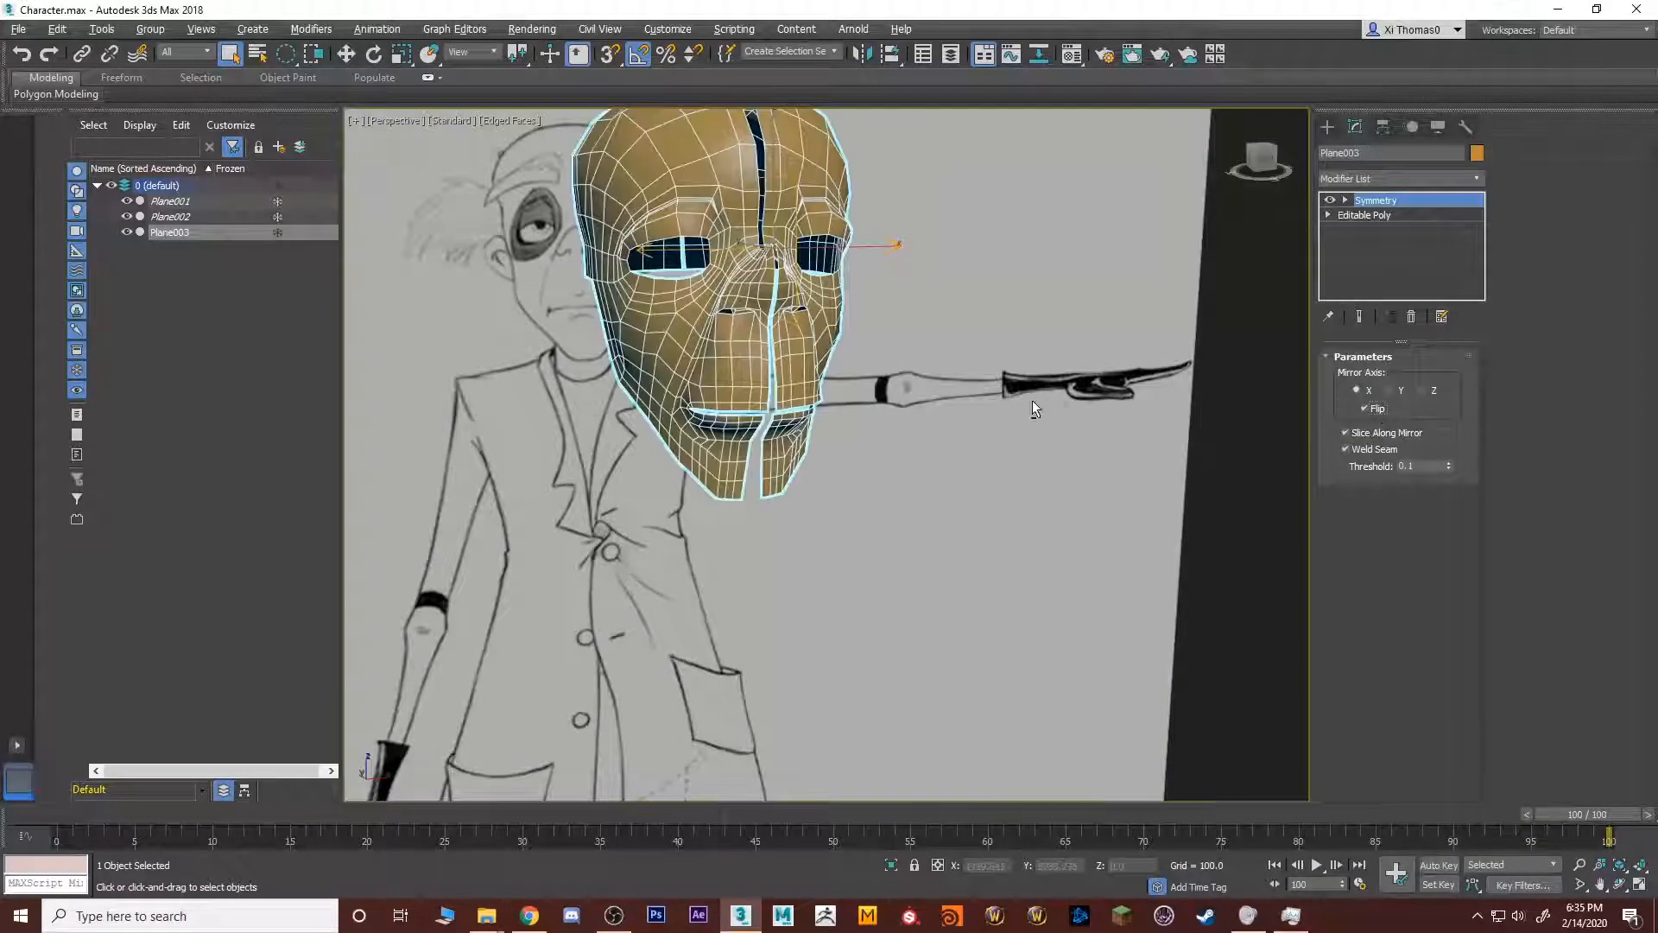
middle_click_drag(1033, 400, 982, 405, "alt")
Undo the Flip and remove the Symmetry modifier from the half face.
key("ctrl+z")
middle_click_drag(877, 345, 907, 412)
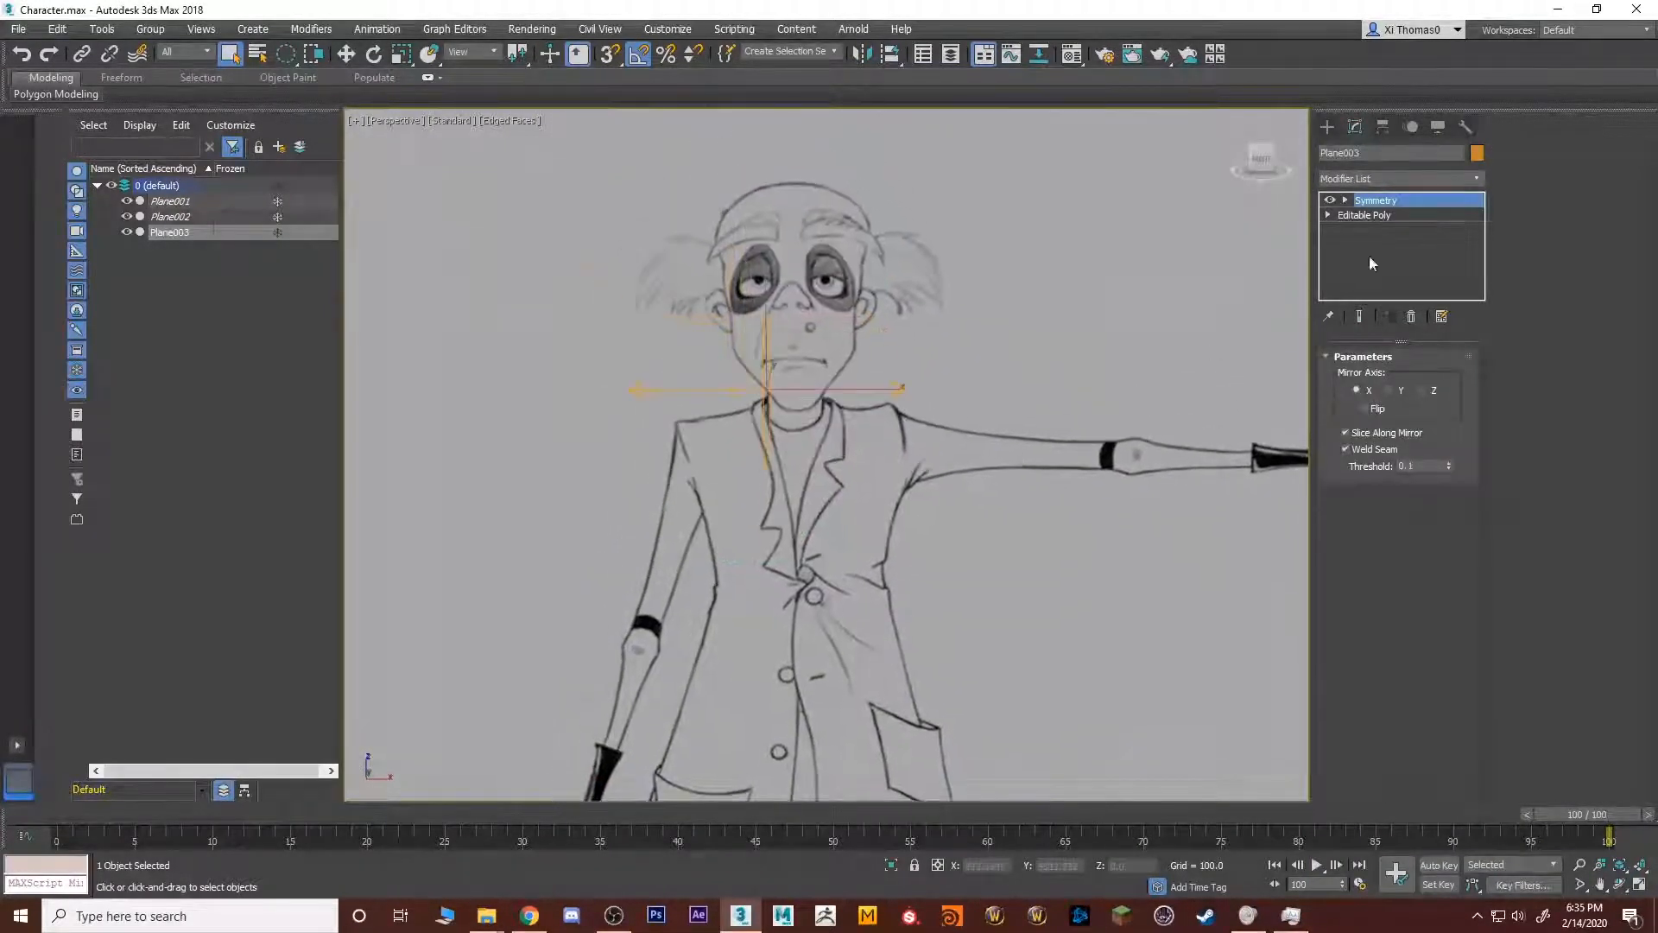
left_click(1373, 211)
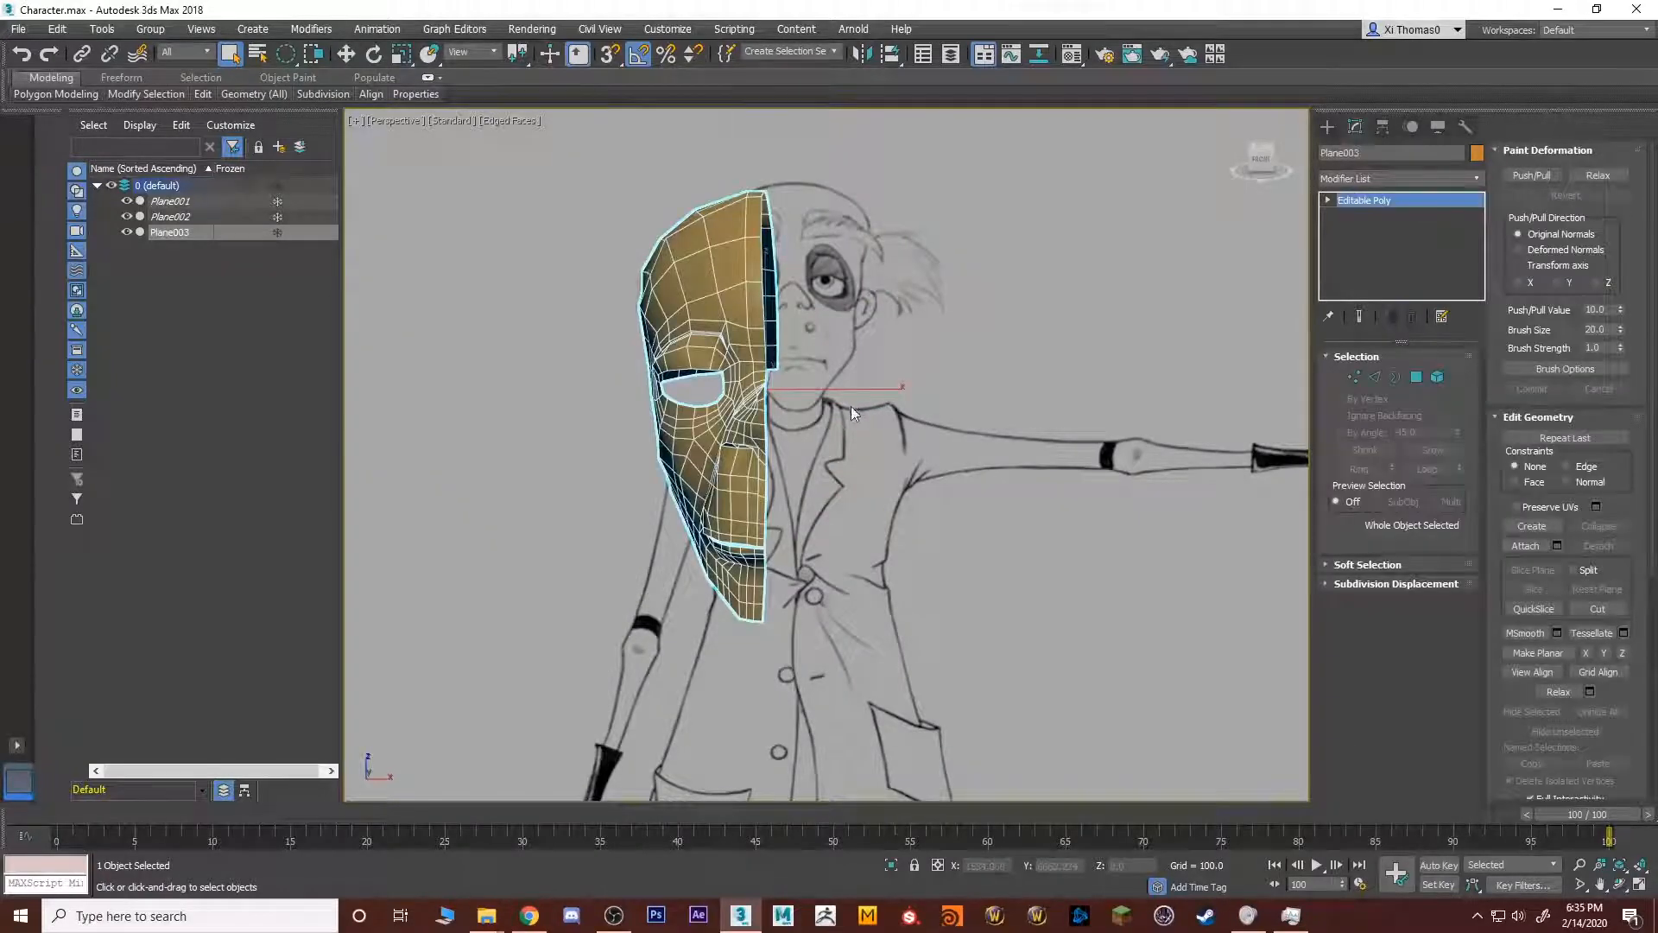
In the Top view, select the vertices along the half face's open centre edge.
key("w")
key("alt+w")
key("alt+w")
scroll(636, 496, "down", 3)
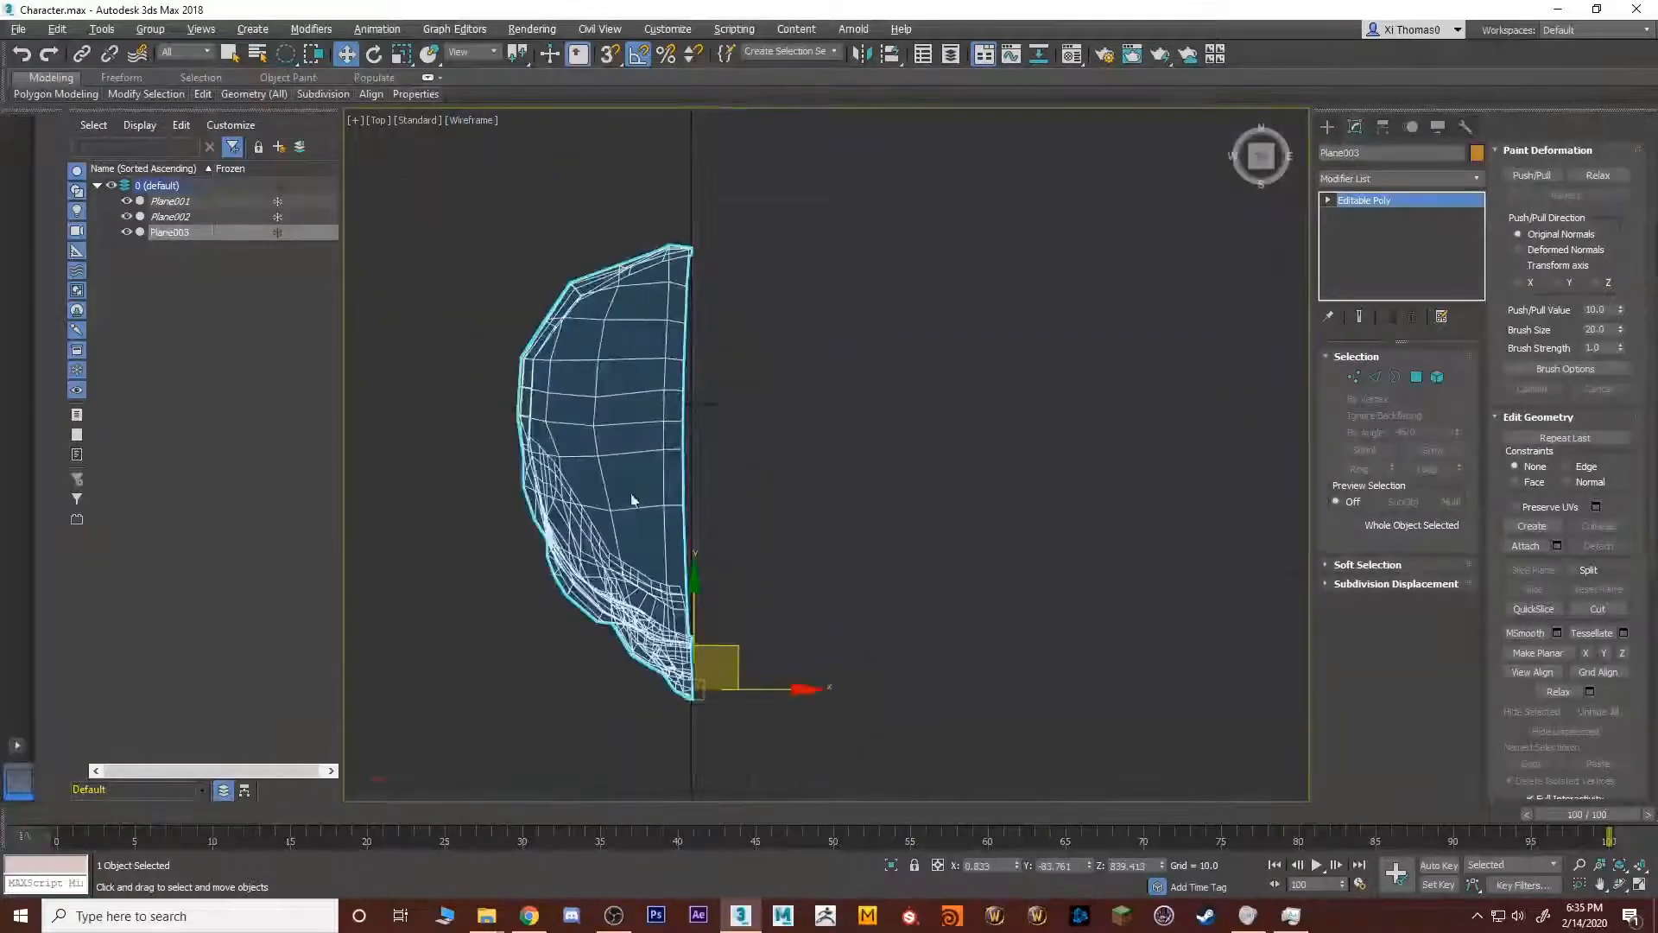
key("3")
middle_click_drag(700, 454, 772, 459)
left_click(772, 458)
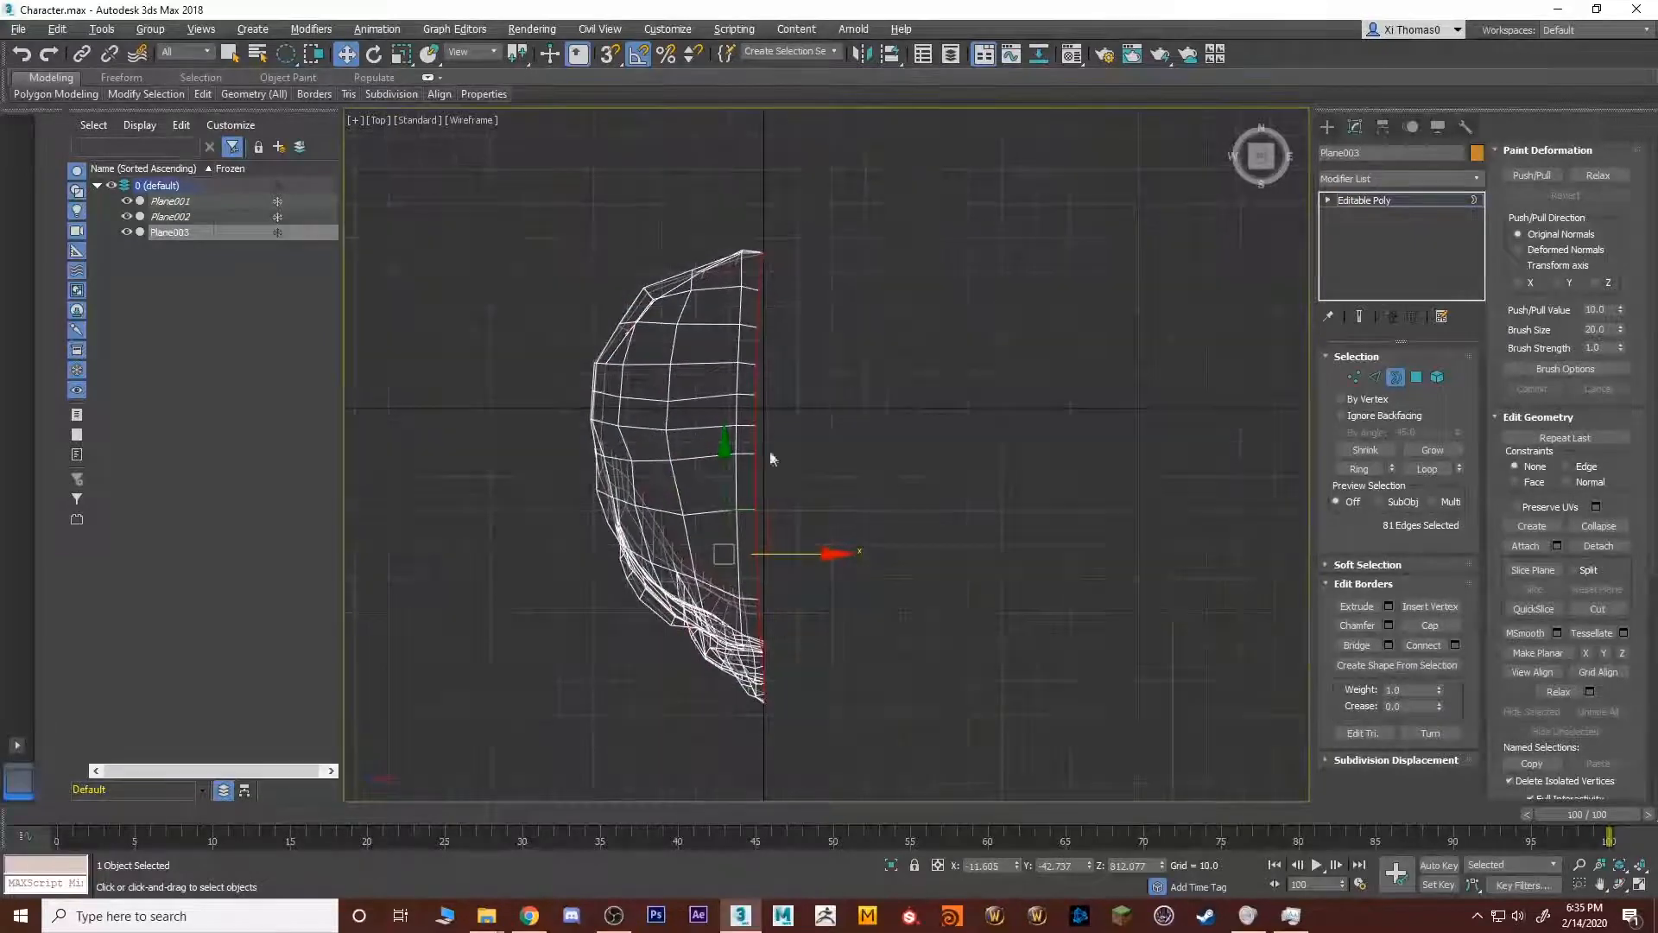
key("1")
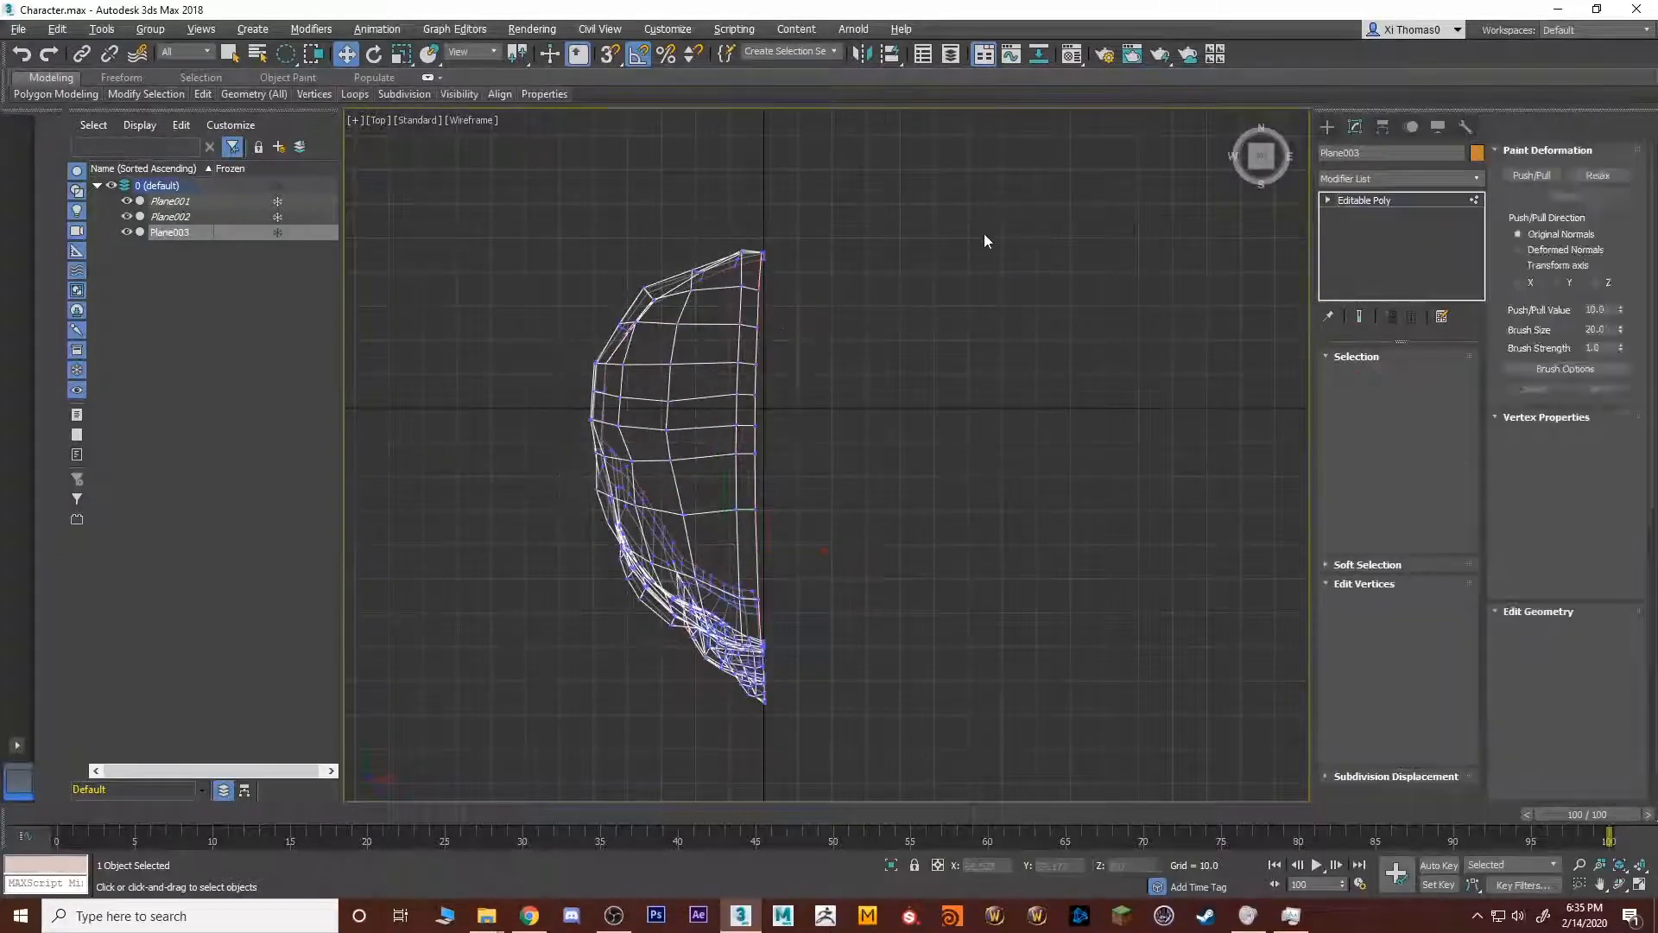
left_click_drag(788, 713, 790, 707)
key("q")
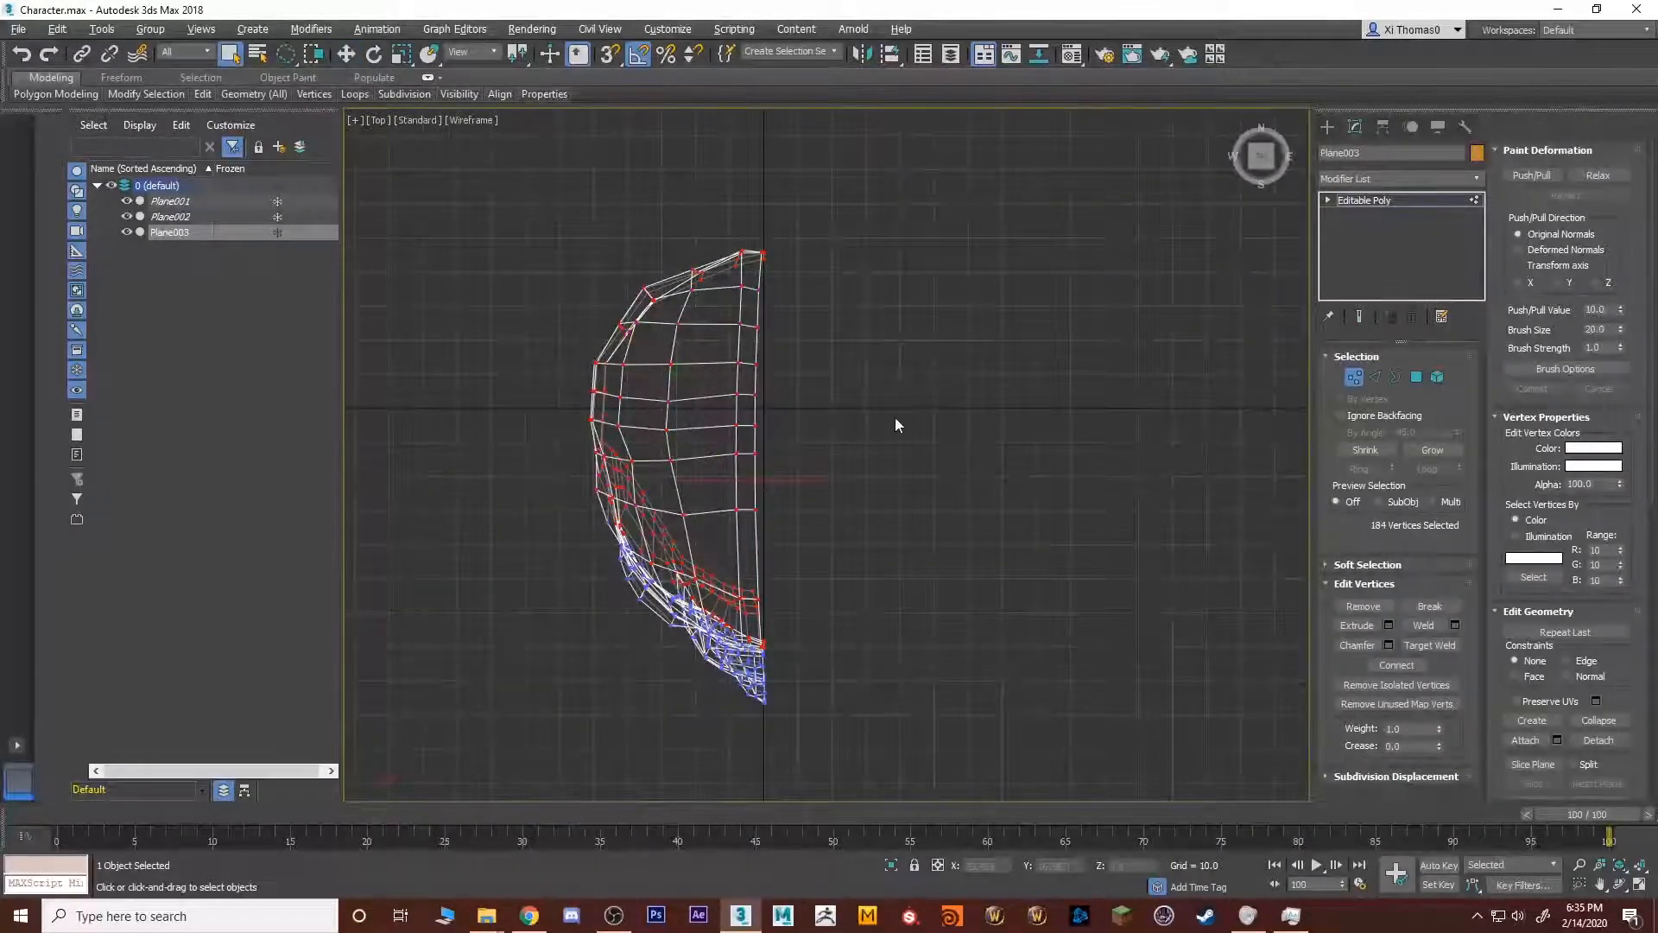
left_click_drag(1008, 229, 759, 774)
Refine the vertex selection around the nose and mouth so only vertices on the centre seam stay selected.
scroll(760, 682, "up", 3)
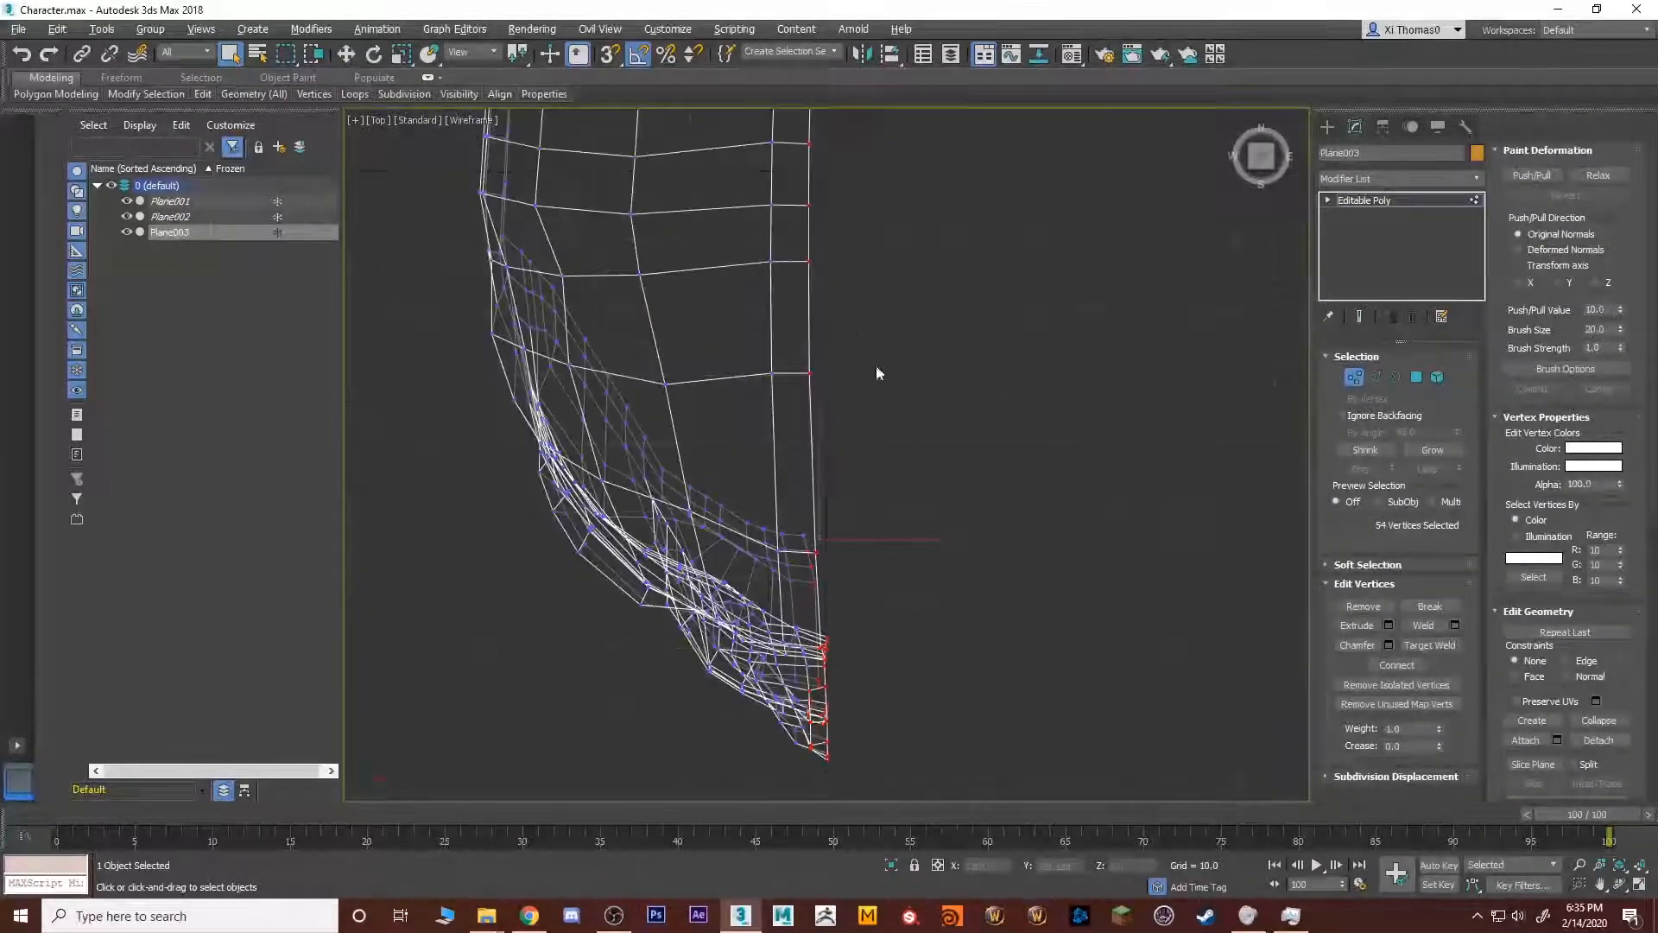
middle_click_drag(890, 512, 912, 690)
middle_click_drag(905, 440, 951, 231)
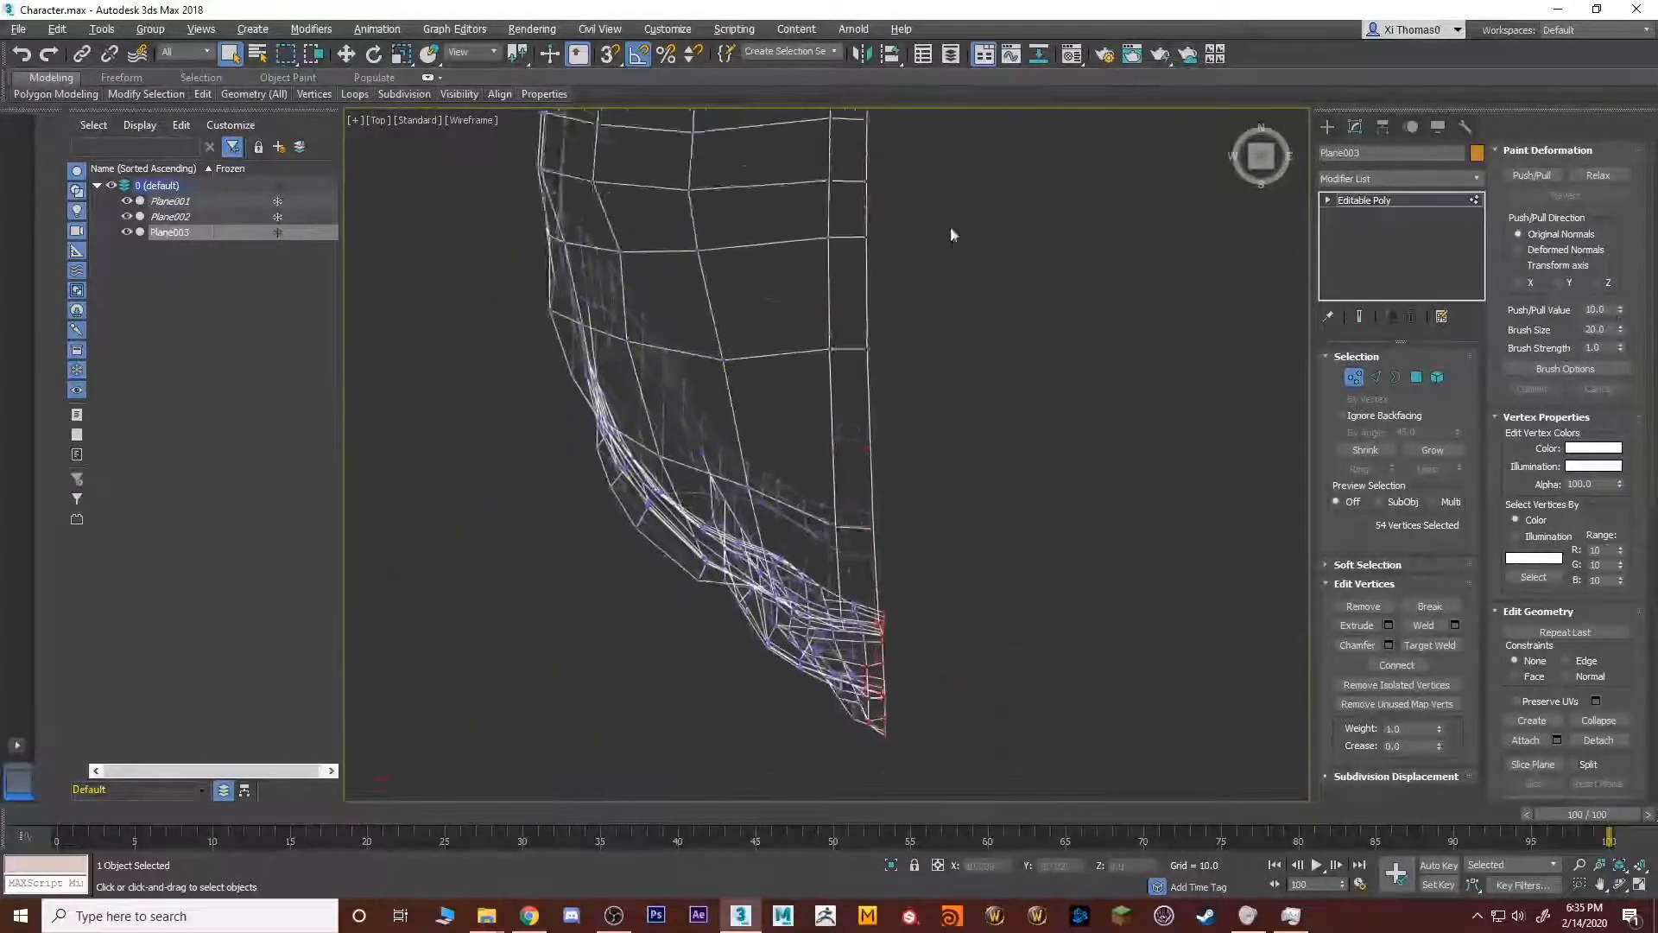
middle_click_drag(850, 670, 870, 400)
scroll(866, 403, "up", 4)
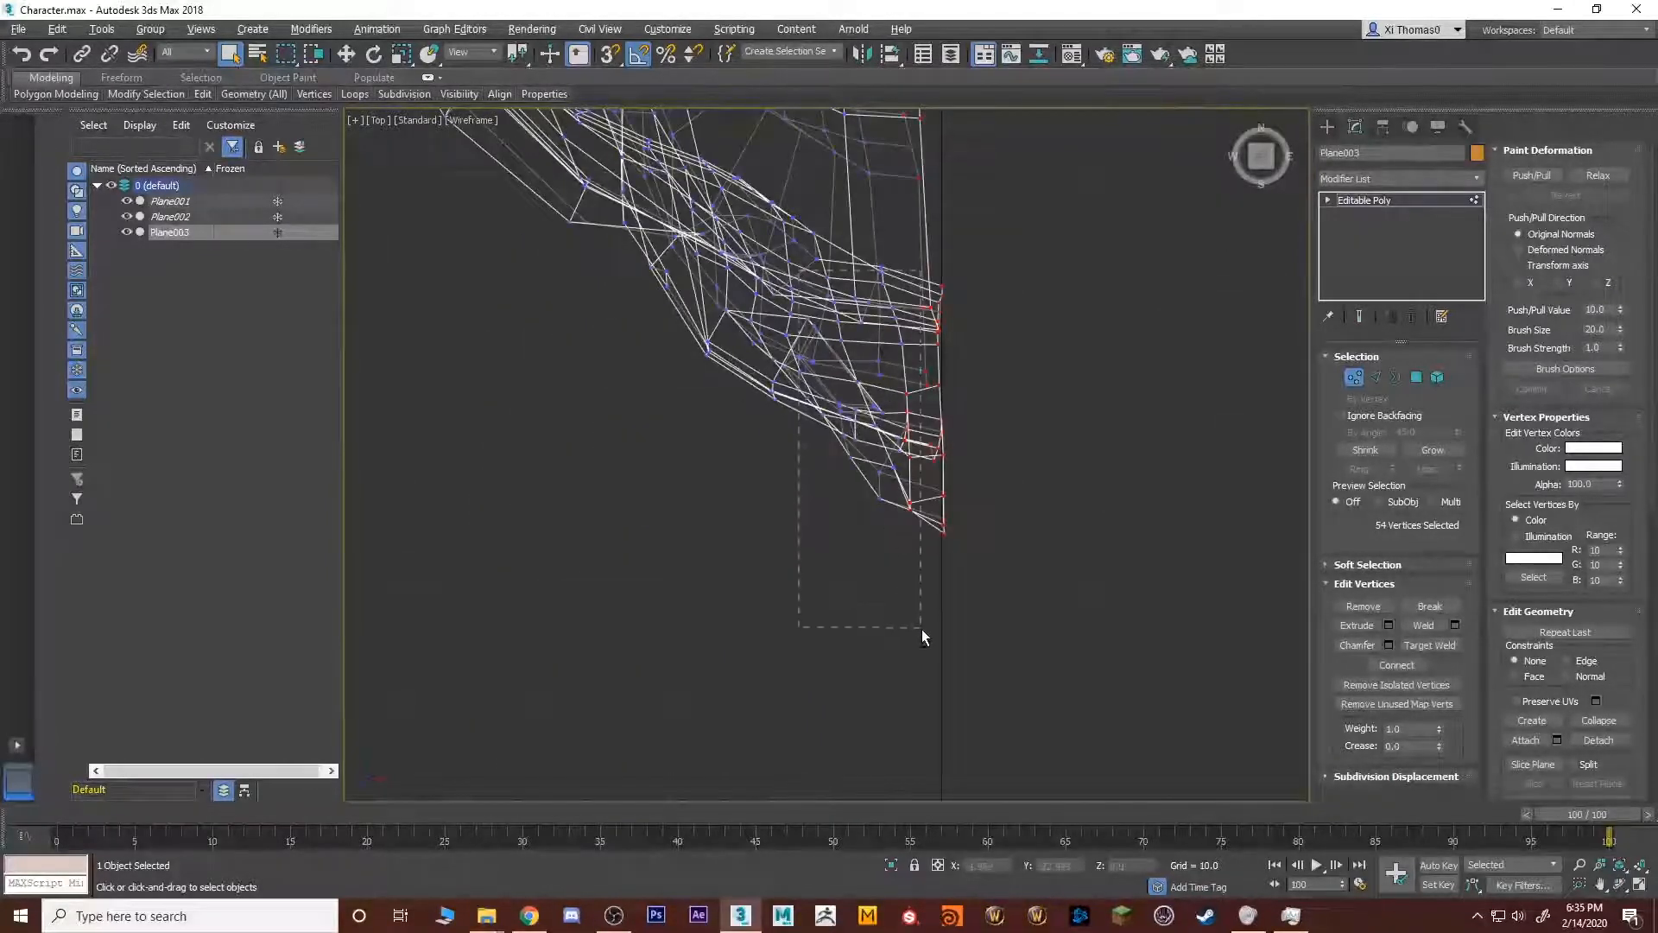
key("alt+w")
middle_click(968, 621)
key("alt+w")
middle_click_drag(996, 604, 952, 566, "alt")
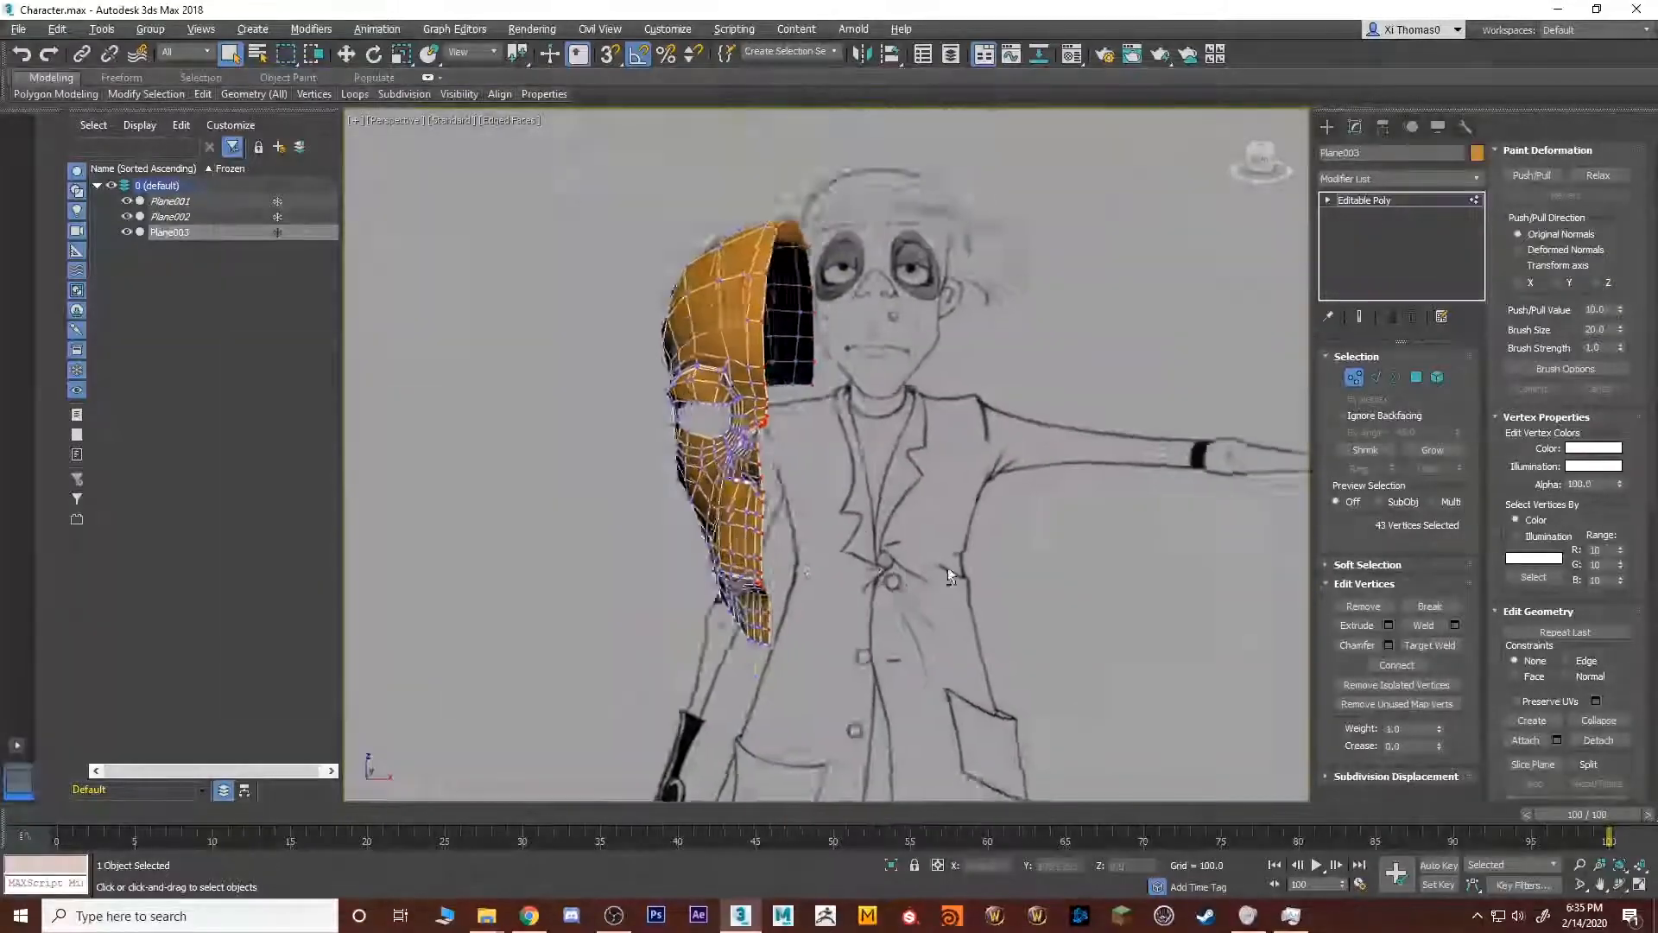
scroll(805, 551, "up", 3)
middle_click_drag(805, 551, 772, 537, "alt")
mouse_move(718, 696)
middle_mouse_down("alt")
mouse_move(816, 594)
mouse_move(843, 628)
mouse_move(831, 737)
mouse_move(848, 559)
middle_mouse_up("alt")
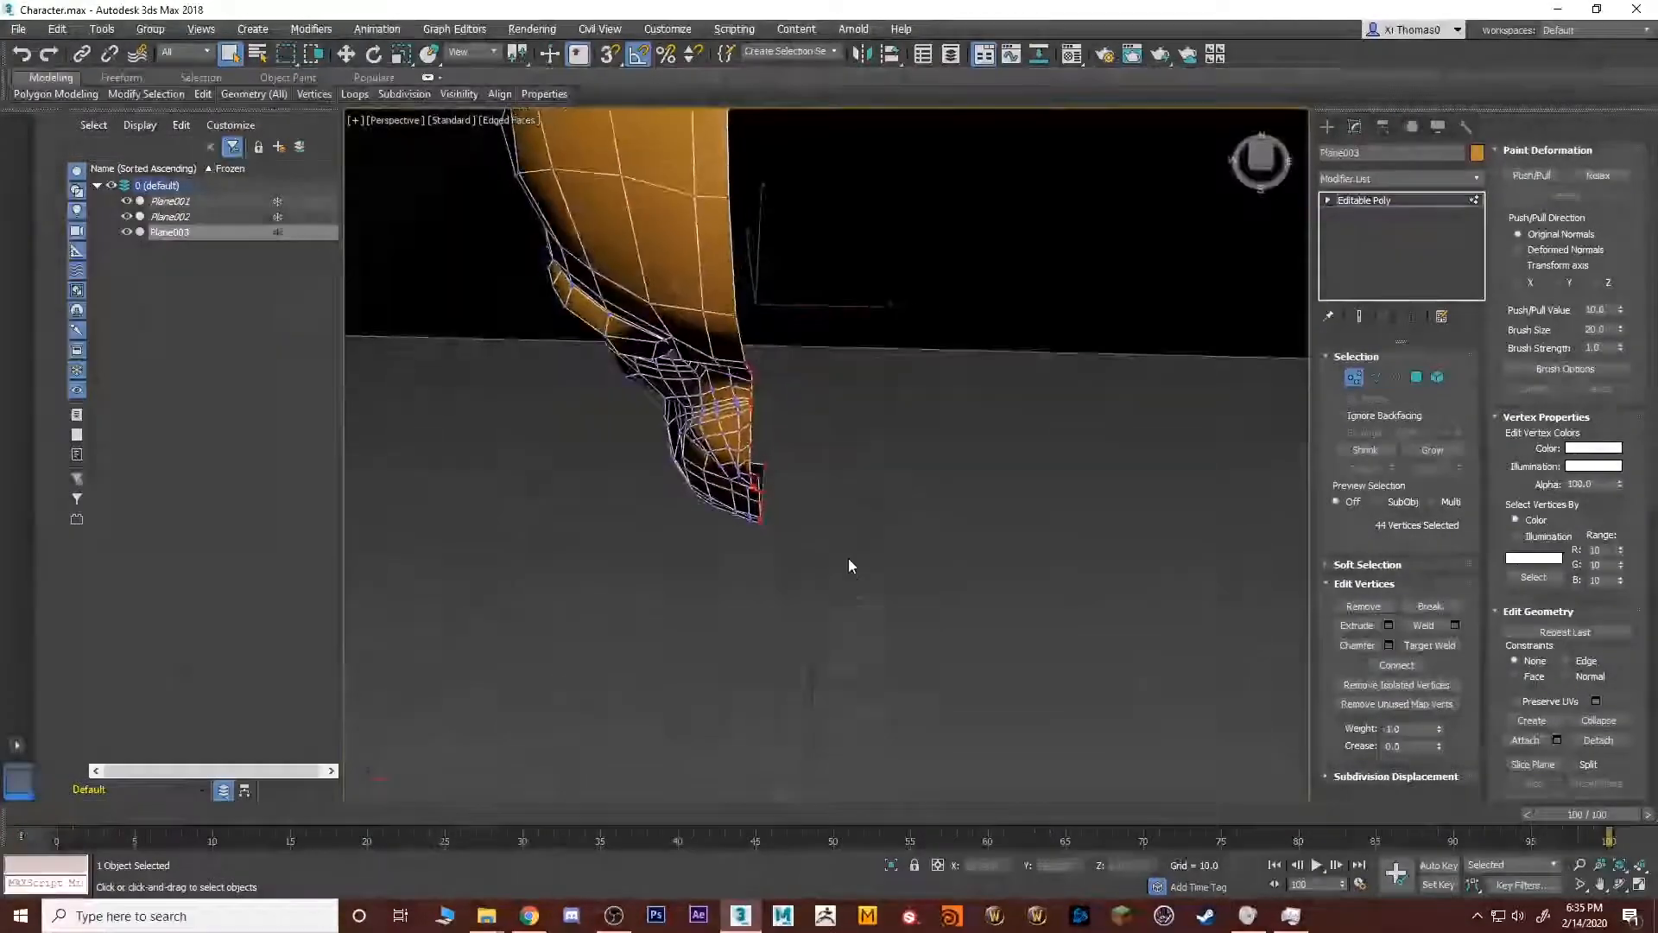
In the Top view, scale the selected seam vertices along X to flatten them into a straight centre line.
scroll(846, 562, "down", 5)
key("alt+w")
middle_click(673, 294)
key("alt+w")
middle_click_drag(679, 302, 674, 510)
key("r")
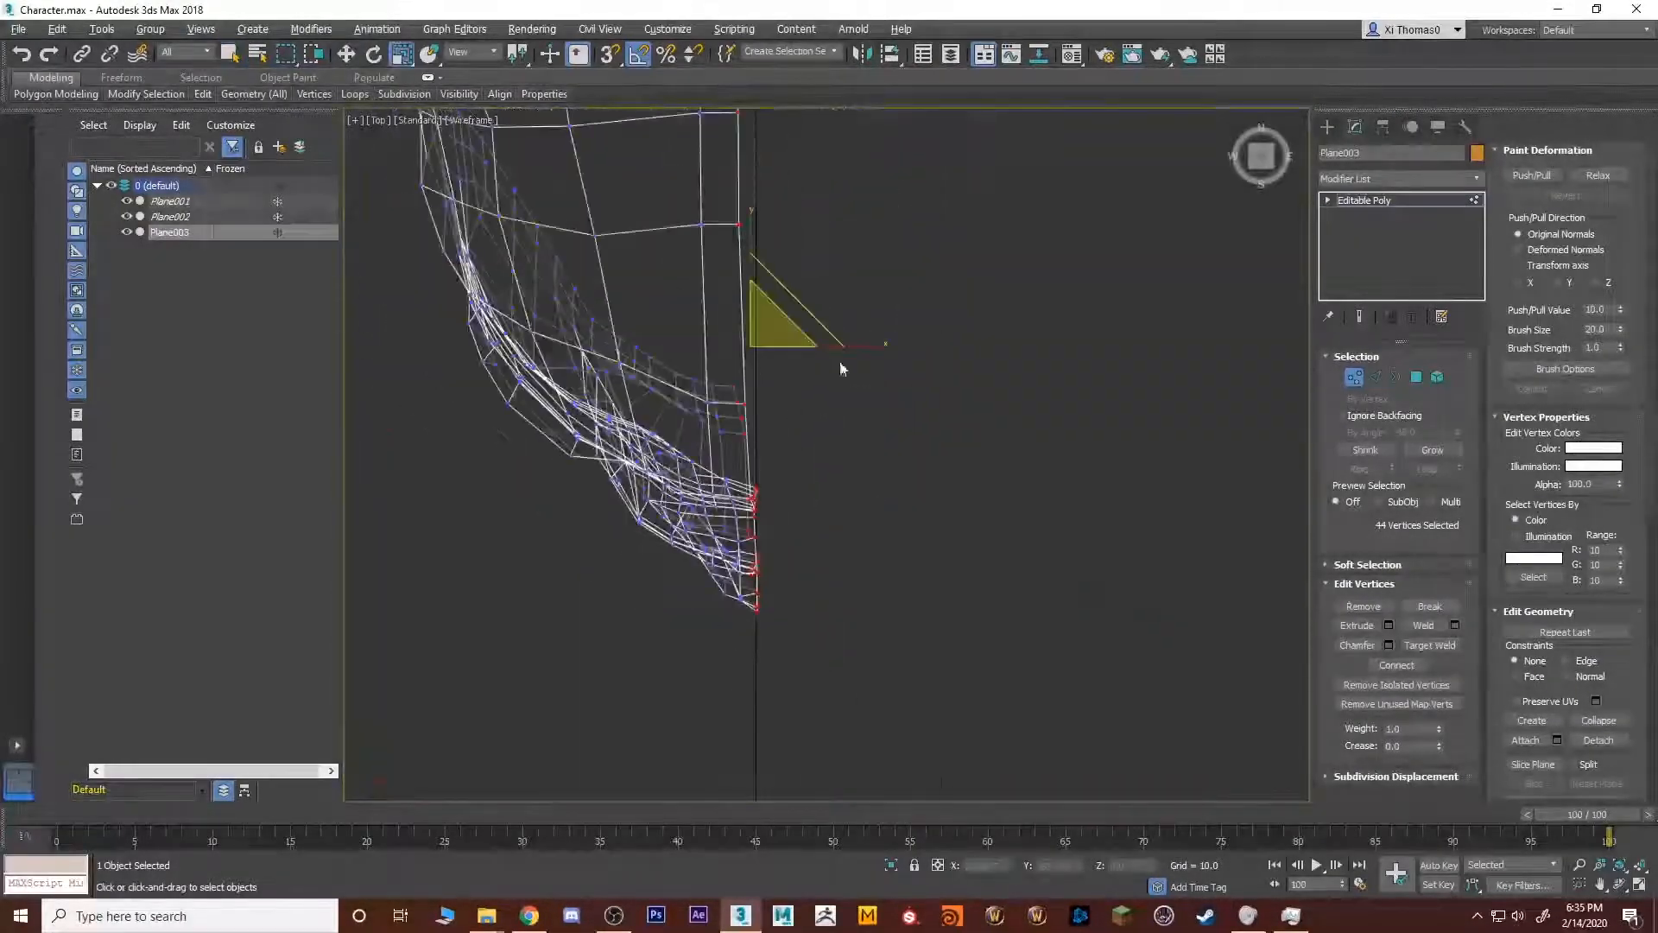
left_click_drag(870, 348, 345, 354)
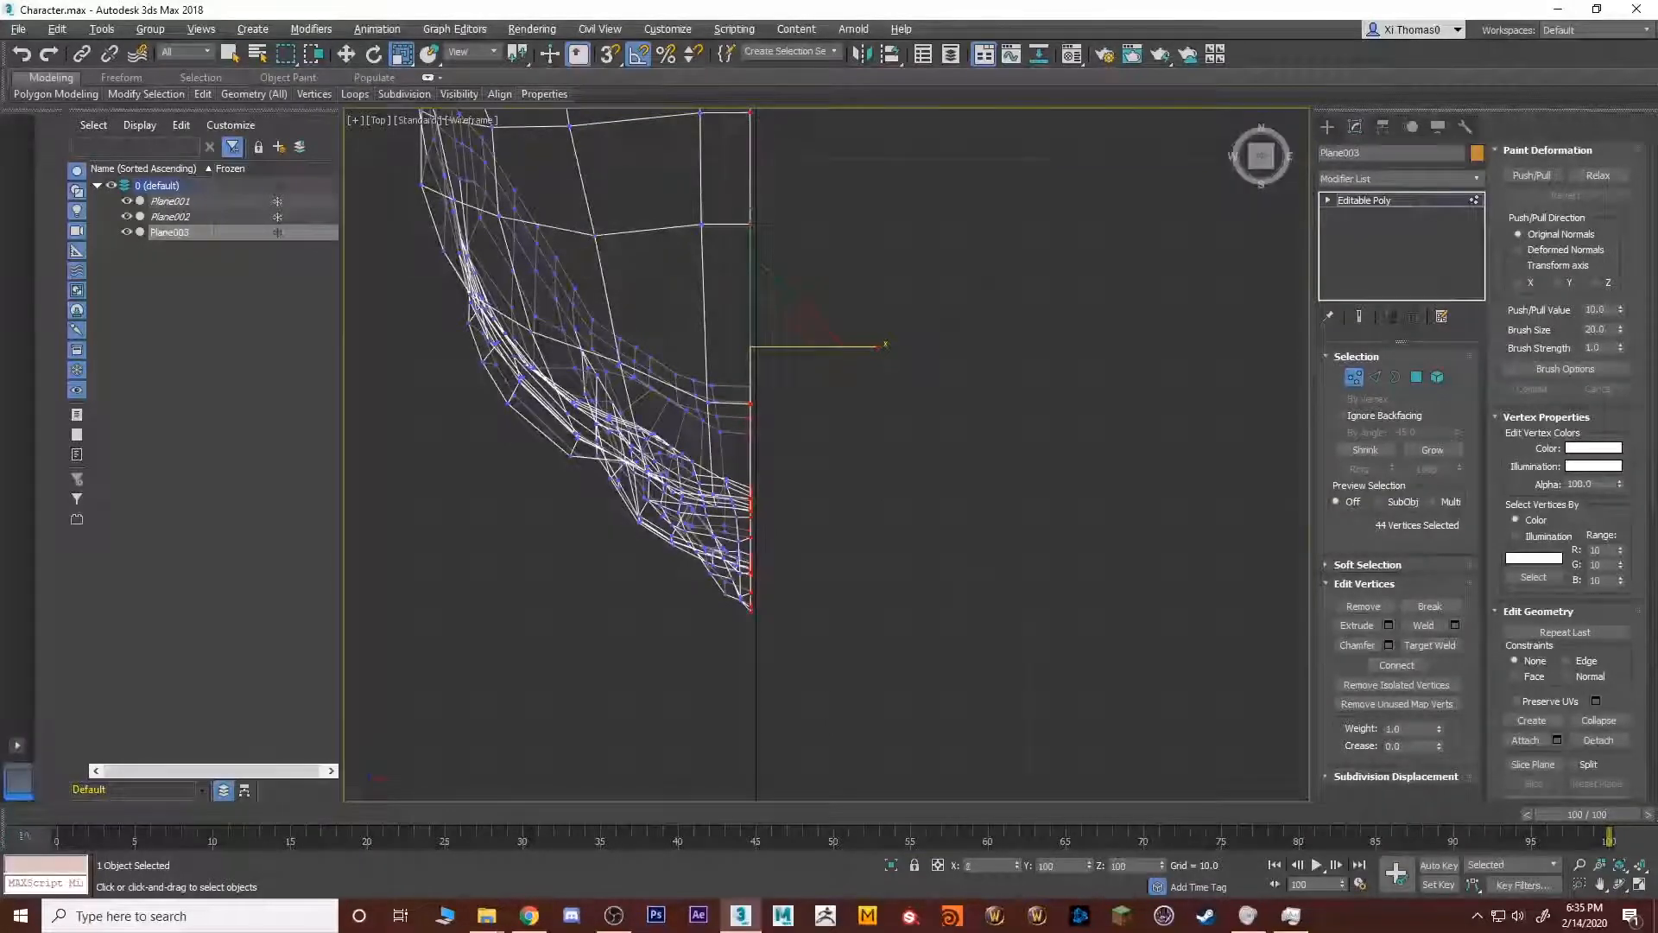
scroll(873, 260, "down", 4)
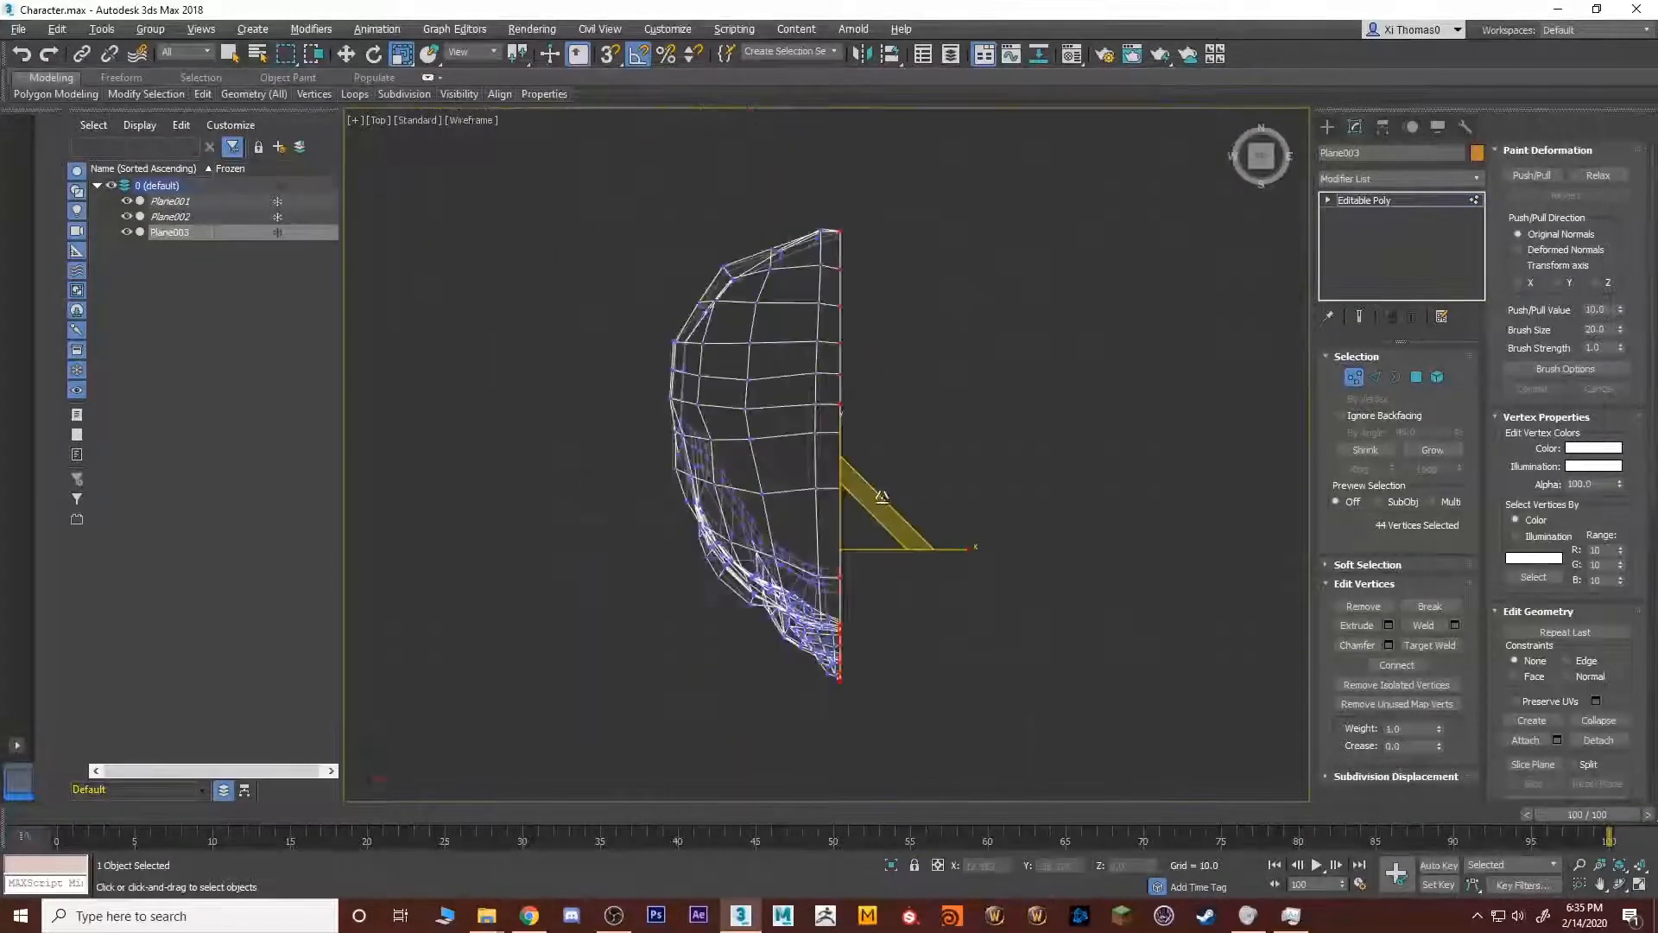
Move only the object's pivot back along Y to the middle of the head and snap its X position to the centre seam.
left_click(1401, 200)
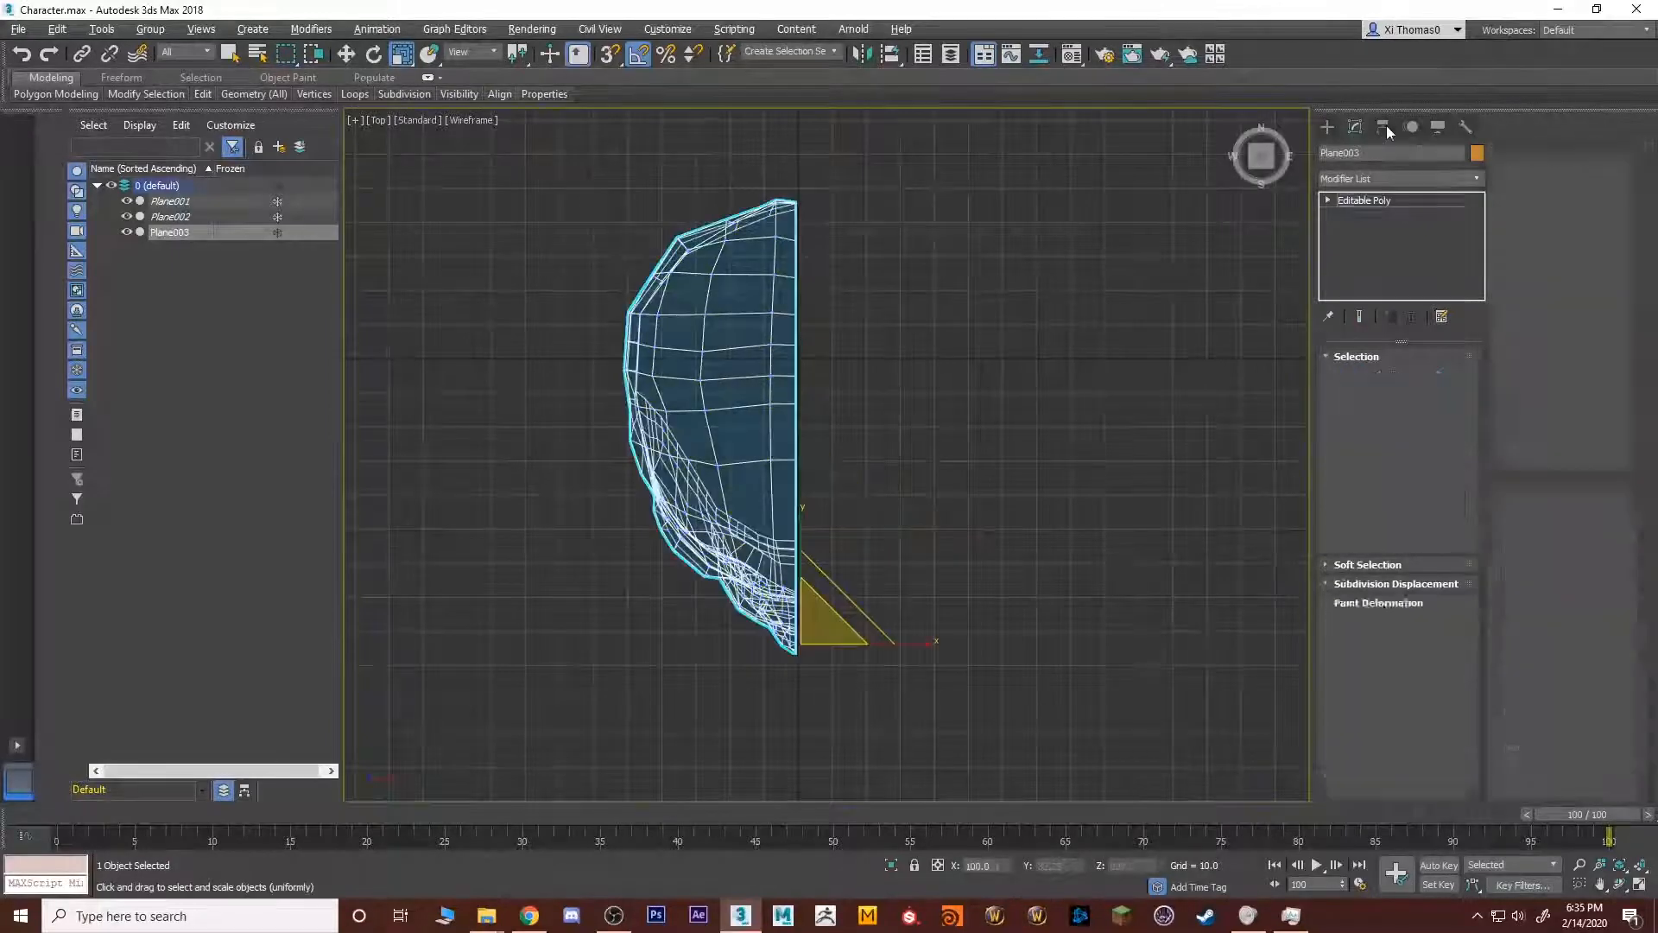
left_click(1385, 126)
left_click(1398, 246)
key("w")
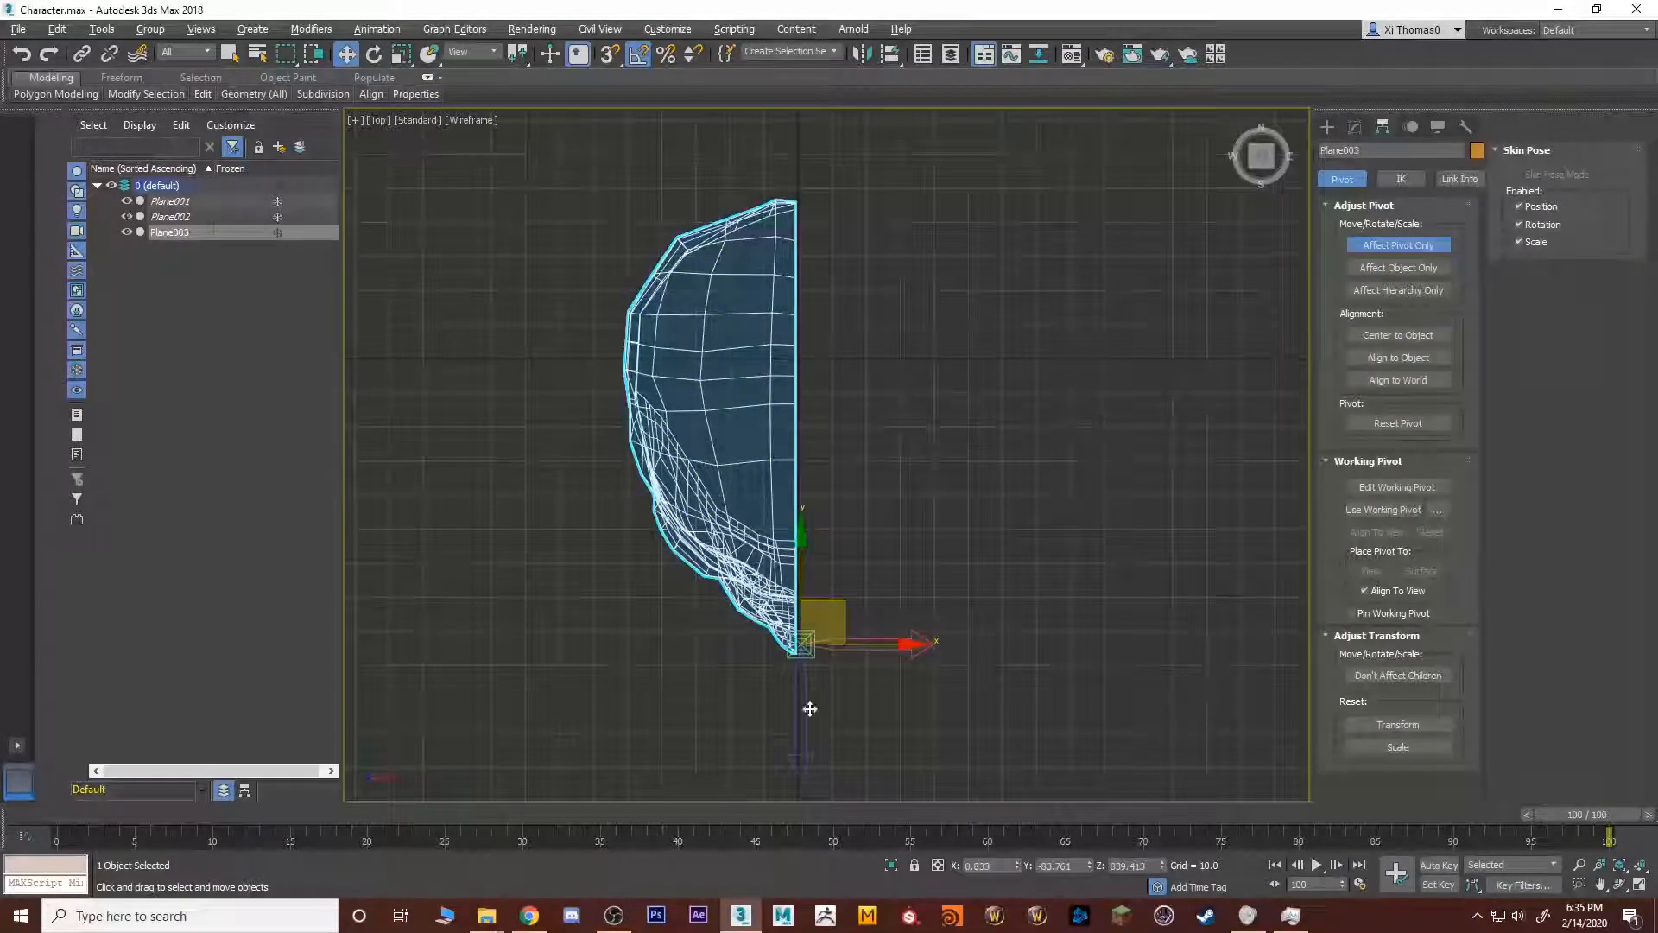
left_click_drag(807, 583, 856, 376)
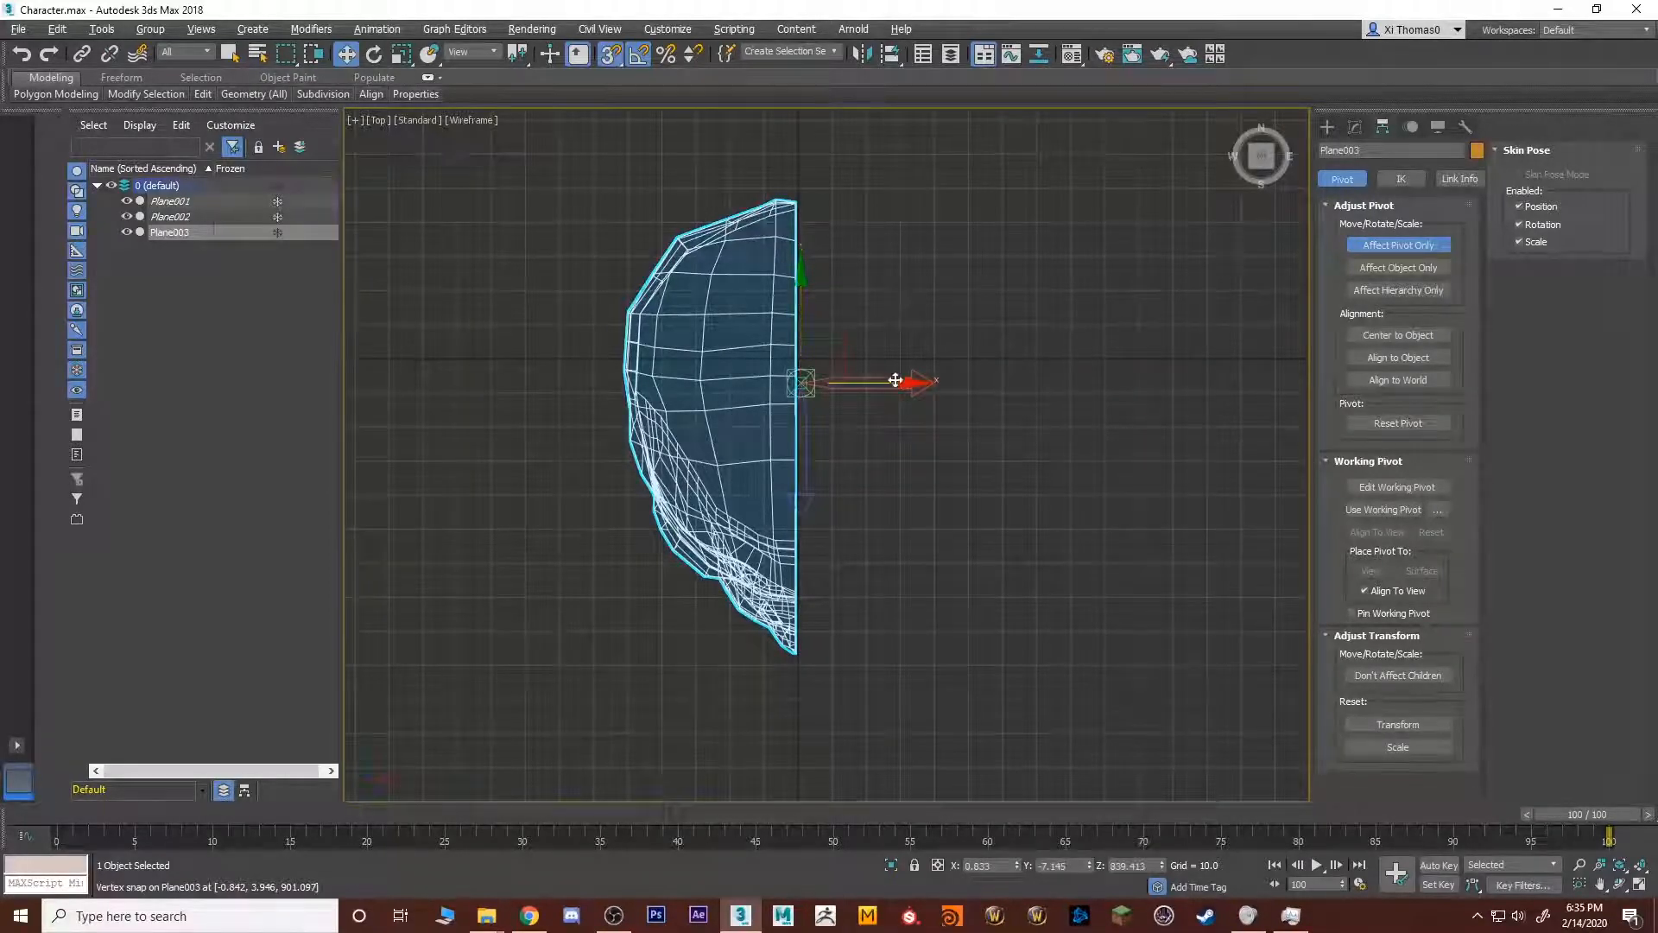
left_click_drag(895, 380, 798, 348)
left_click(1406, 247)
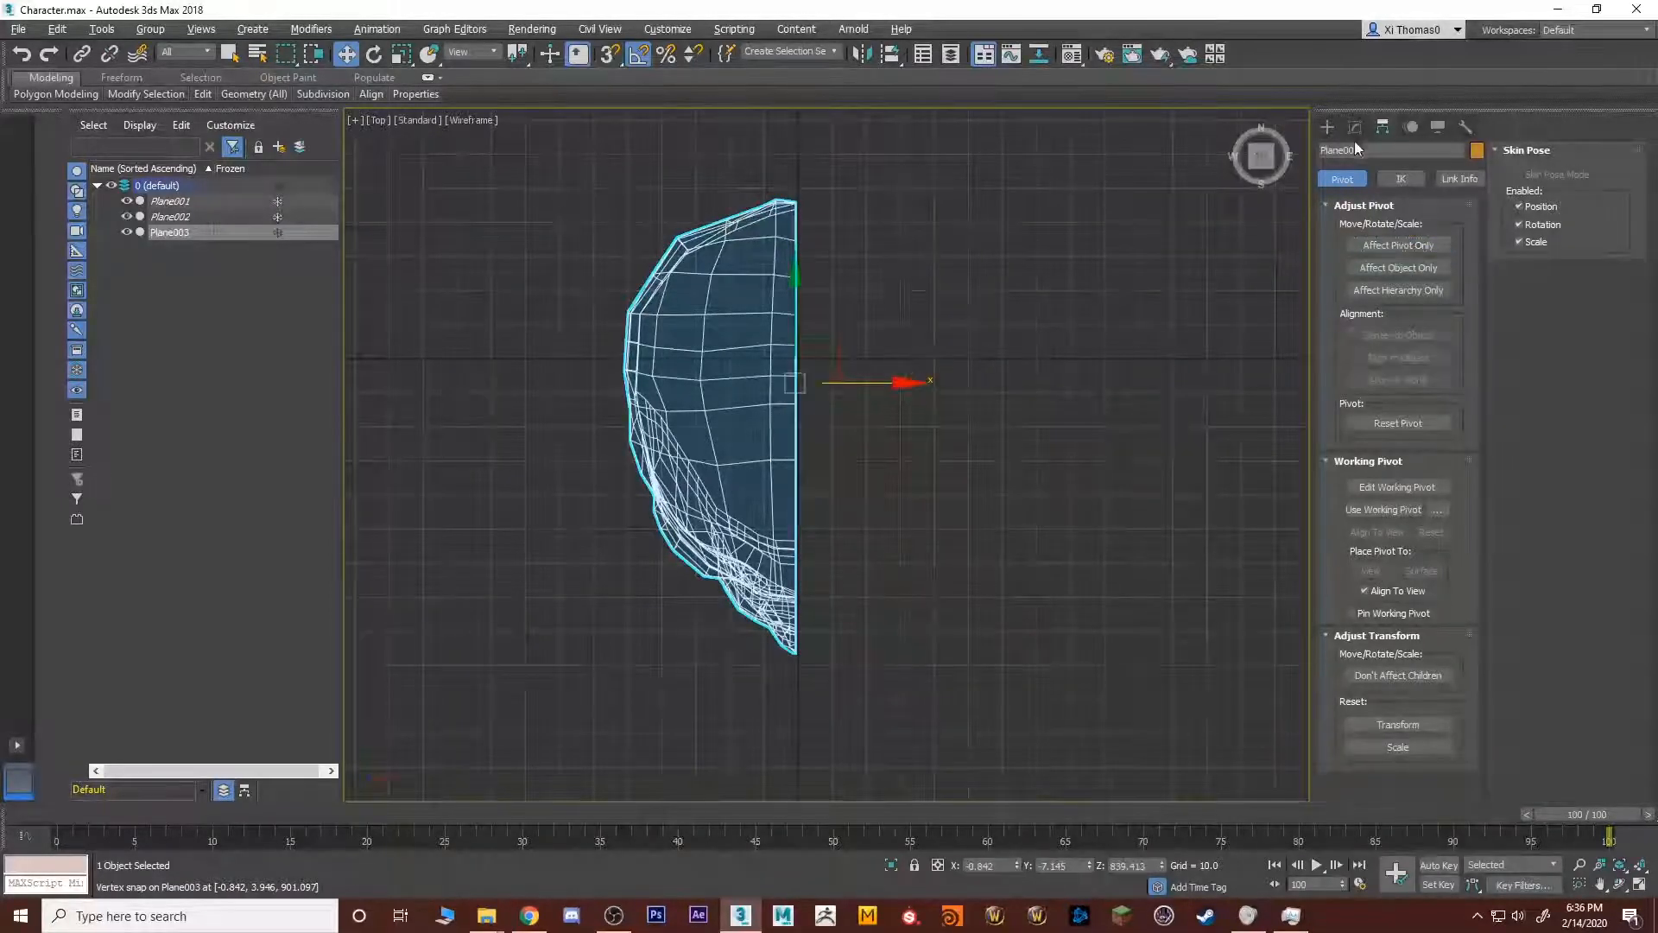
Add a Symmetry modifier to the half face, mirrored on the X axis with Flip enabled.
left_click(1355, 127)
key("alt+w")
key("alt+w")
middle_click_drag(971, 523, 1034, 445, "alt")
left_click(1478, 179)
key("s")
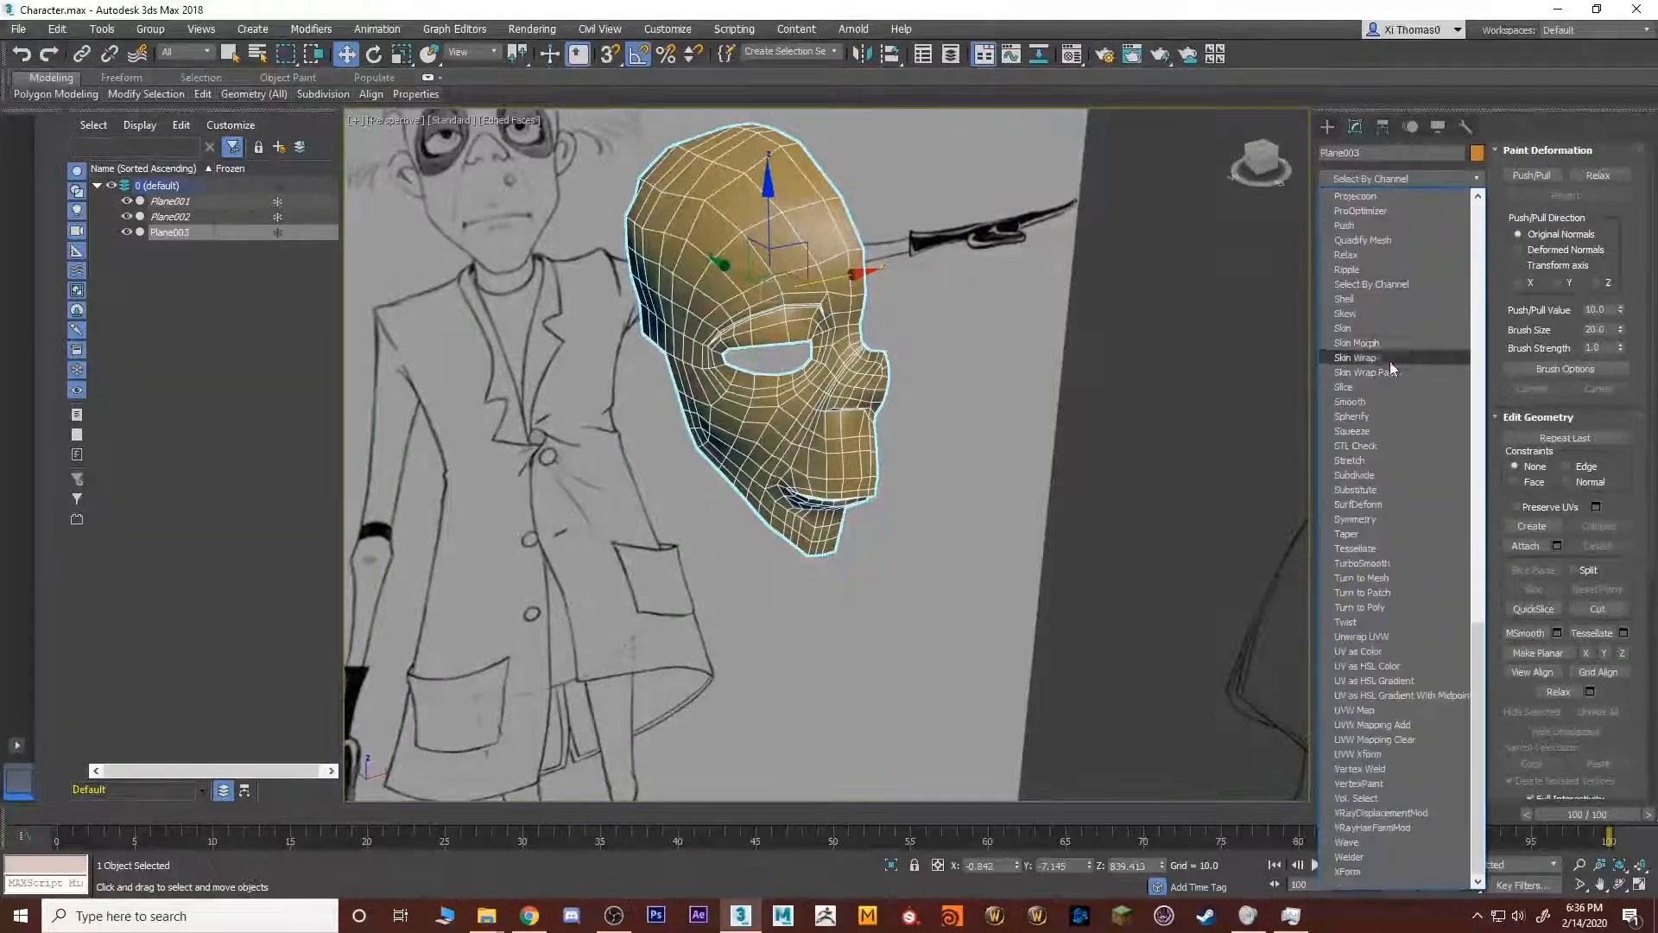
left_click(1365, 520)
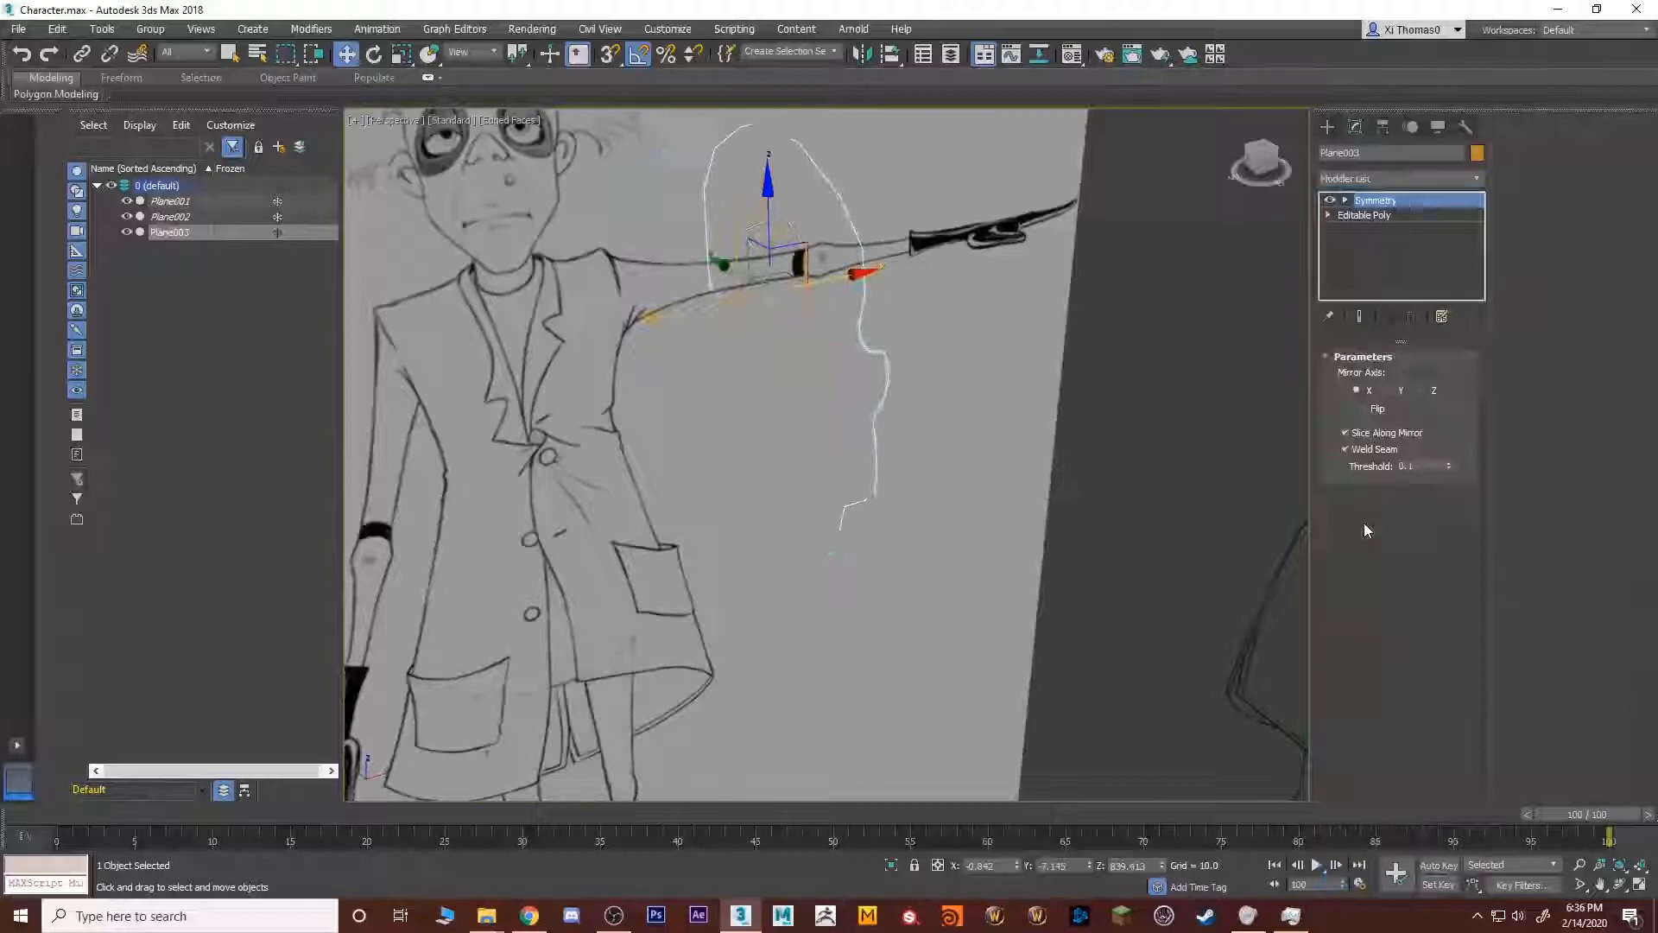
left_click(1364, 409)
Add a TurboSmooth modifier to the mirrored head mesh, then deselect it.
middle_click_drag(1114, 380, 1524, 213, "alt")
scroll(1018, 370, "up", 5)
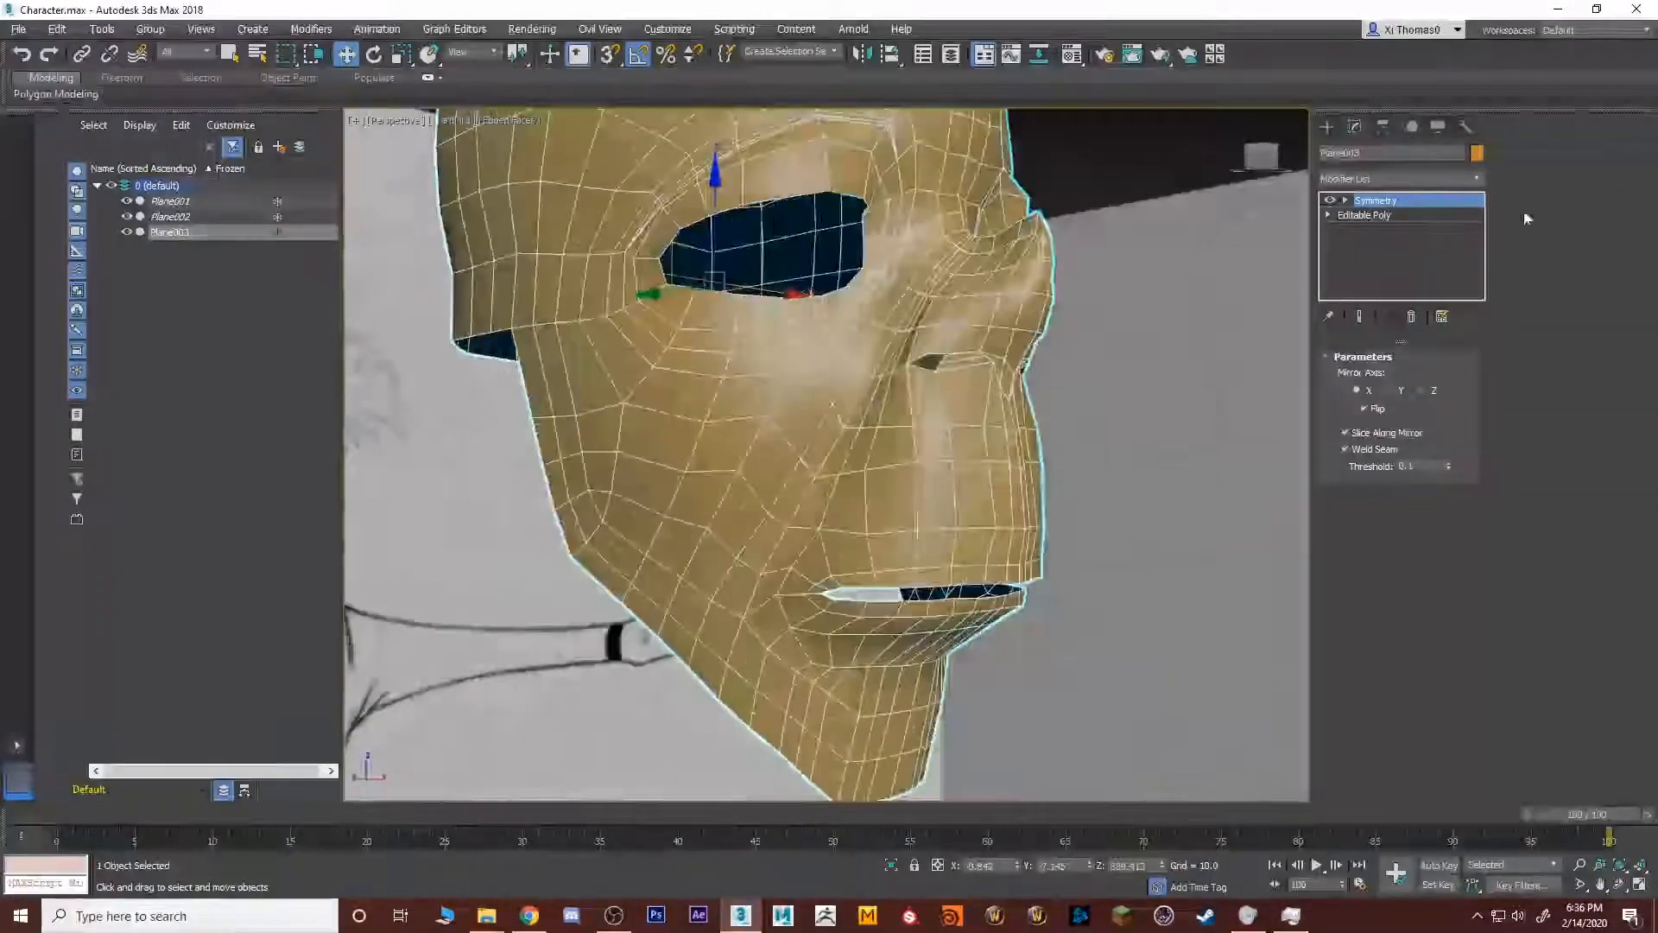
left_click(1479, 178)
scroll(1393, 537, "down", 5)
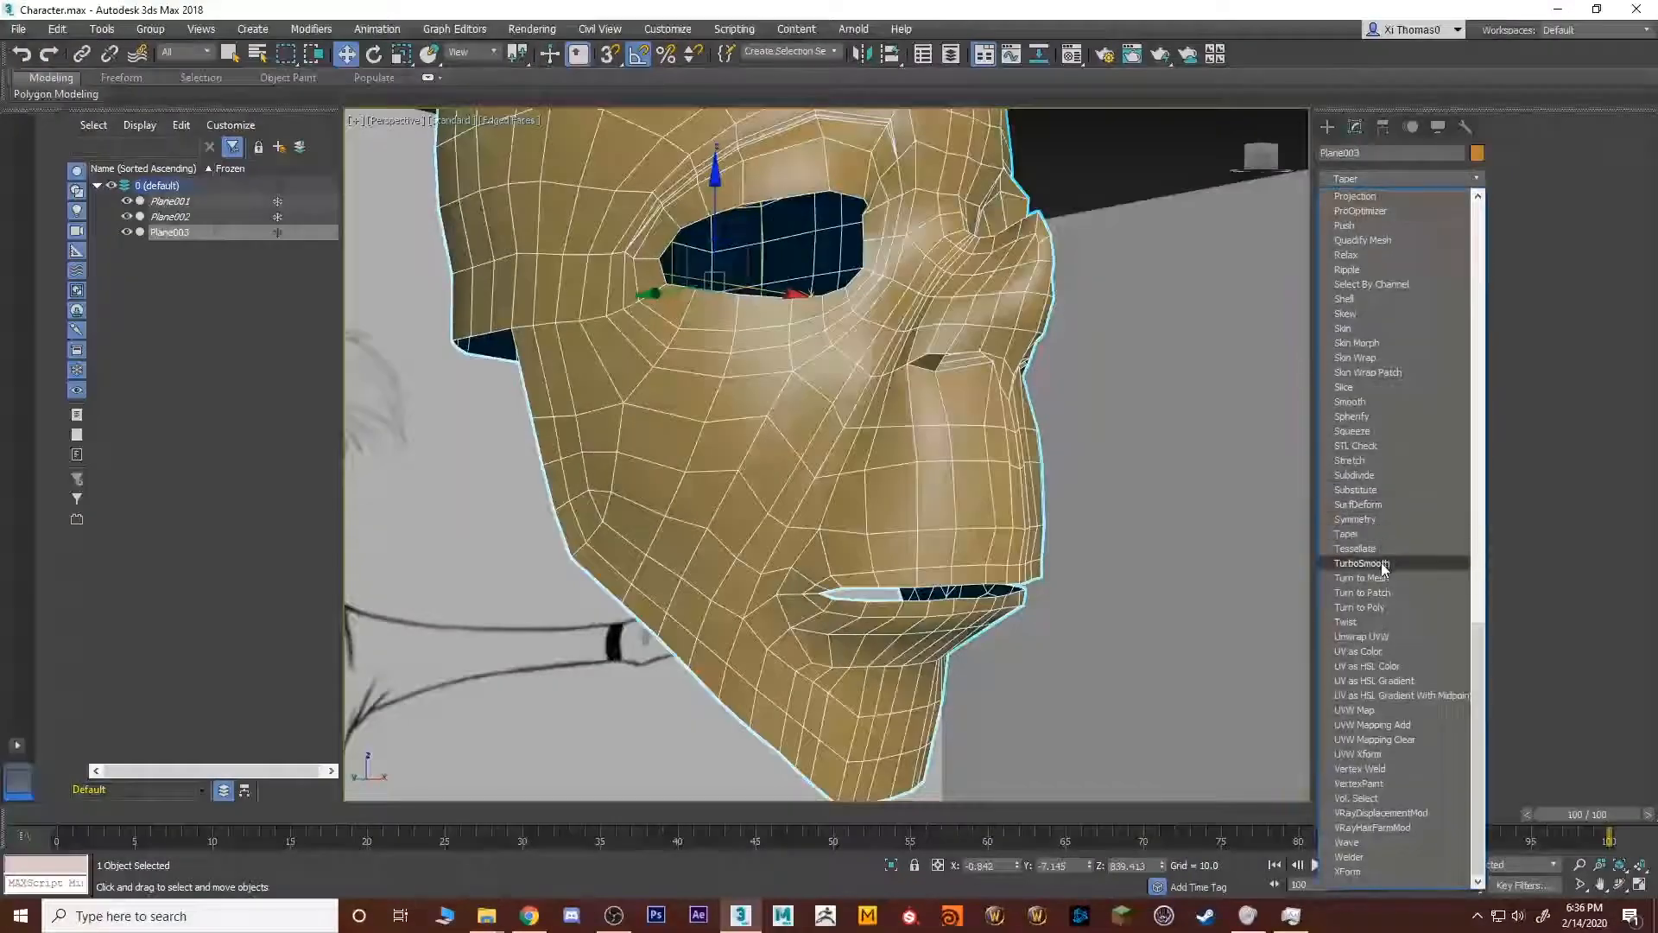
left_click(1379, 567)
mouse_move(1089, 437)
middle_mouse_down("alt")
mouse_move(936, 407)
mouse_move(822, 441)
mouse_move(842, 462)
mouse_move(1007, 451)
mouse_move(1069, 418)
mouse_move(976, 459)
mouse_move(1047, 458)
mouse_move(969, 462)
mouse_move(1183, 462)
mouse_move(1149, 528)
mouse_move(1140, 617)
mouse_move(959, 511)
mouse_move(932, 463)
mouse_move(915, 471)
mouse_move(967, 466)
mouse_move(950, 432)
mouse_move(918, 478)
middle_mouse_up("alt")
scroll(950, 419, "down", 5)
left_click(1015, 448)
middle_click_drag(1034, 592, 972, 519, "alt")
Create a standard Cylinder in the Top view over the head, with a radius of about 38.6 and a height of about 79.
key("alt+w")
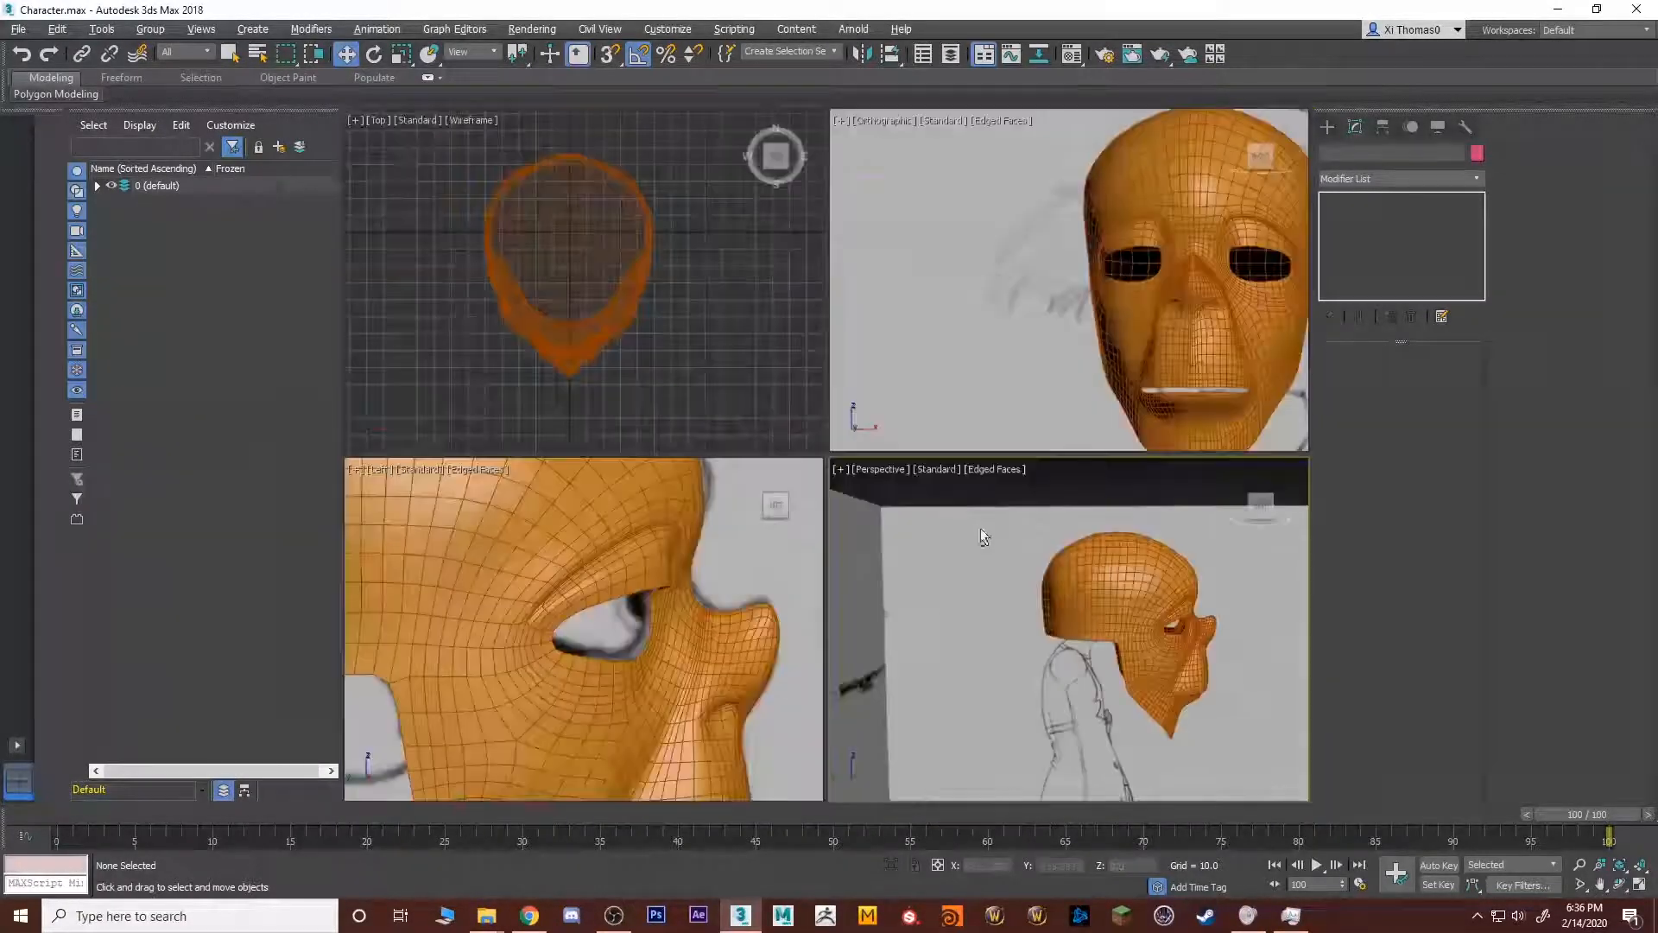
middle_click(726, 587)
key("alt+w")
scroll(618, 545, "down", 8)
middle_click_drag(618, 545, 811, 385)
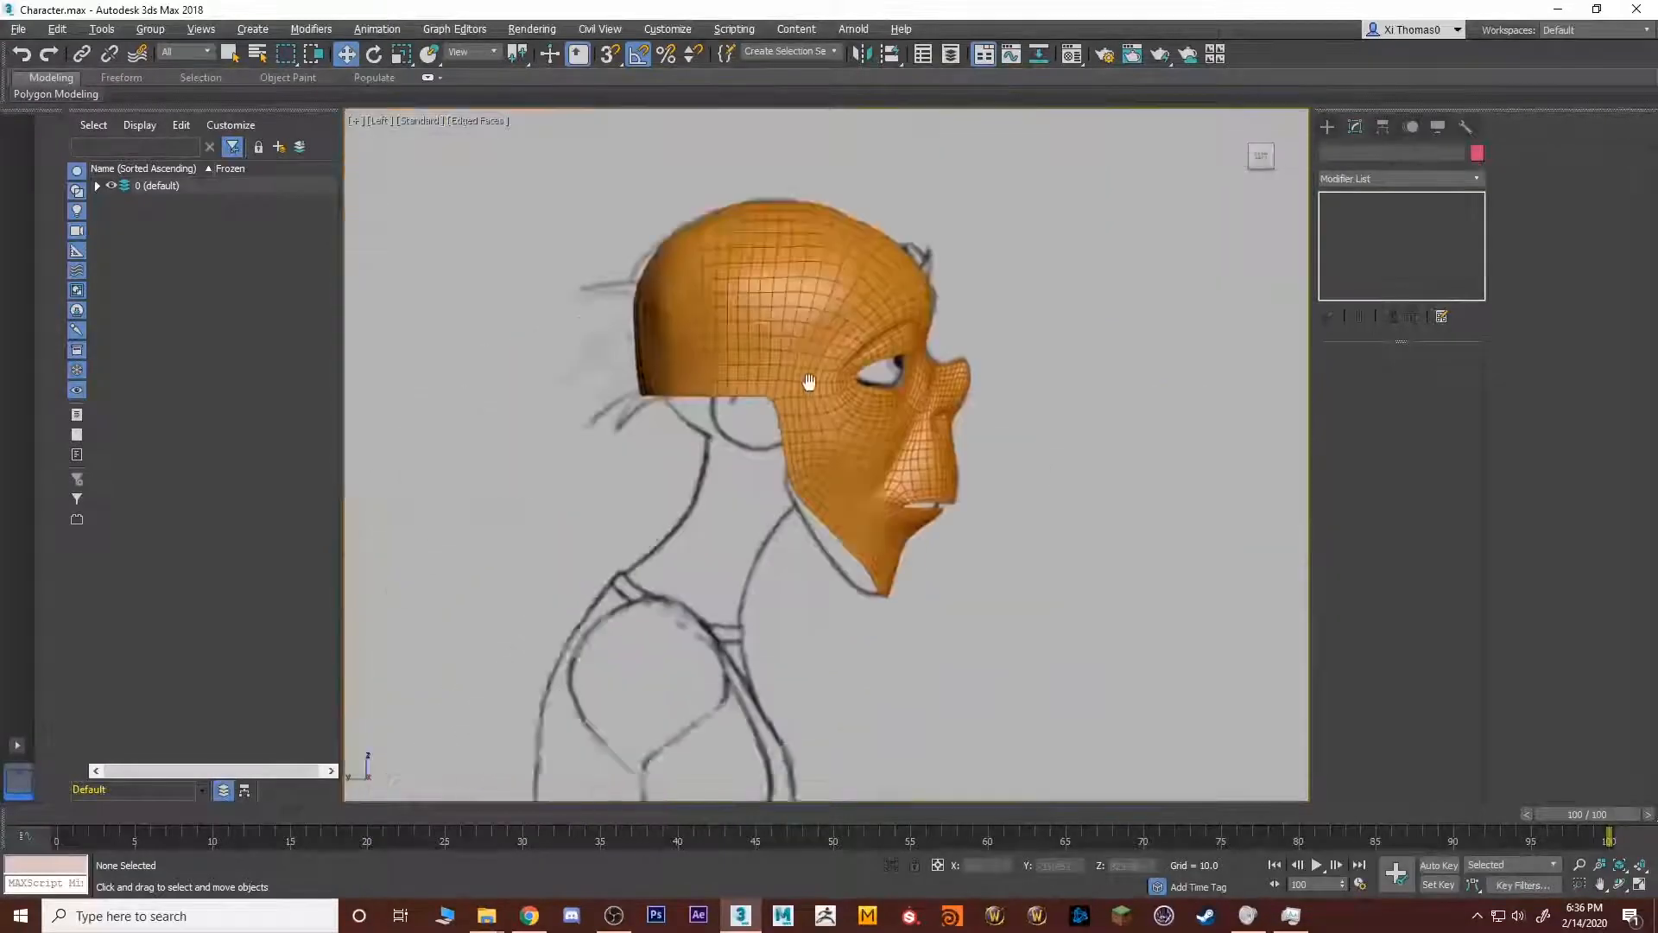
scroll(735, 528, "up", 2)
middle_click_drag(735, 528, 903, 449)
scroll(903, 449, "up", 3)
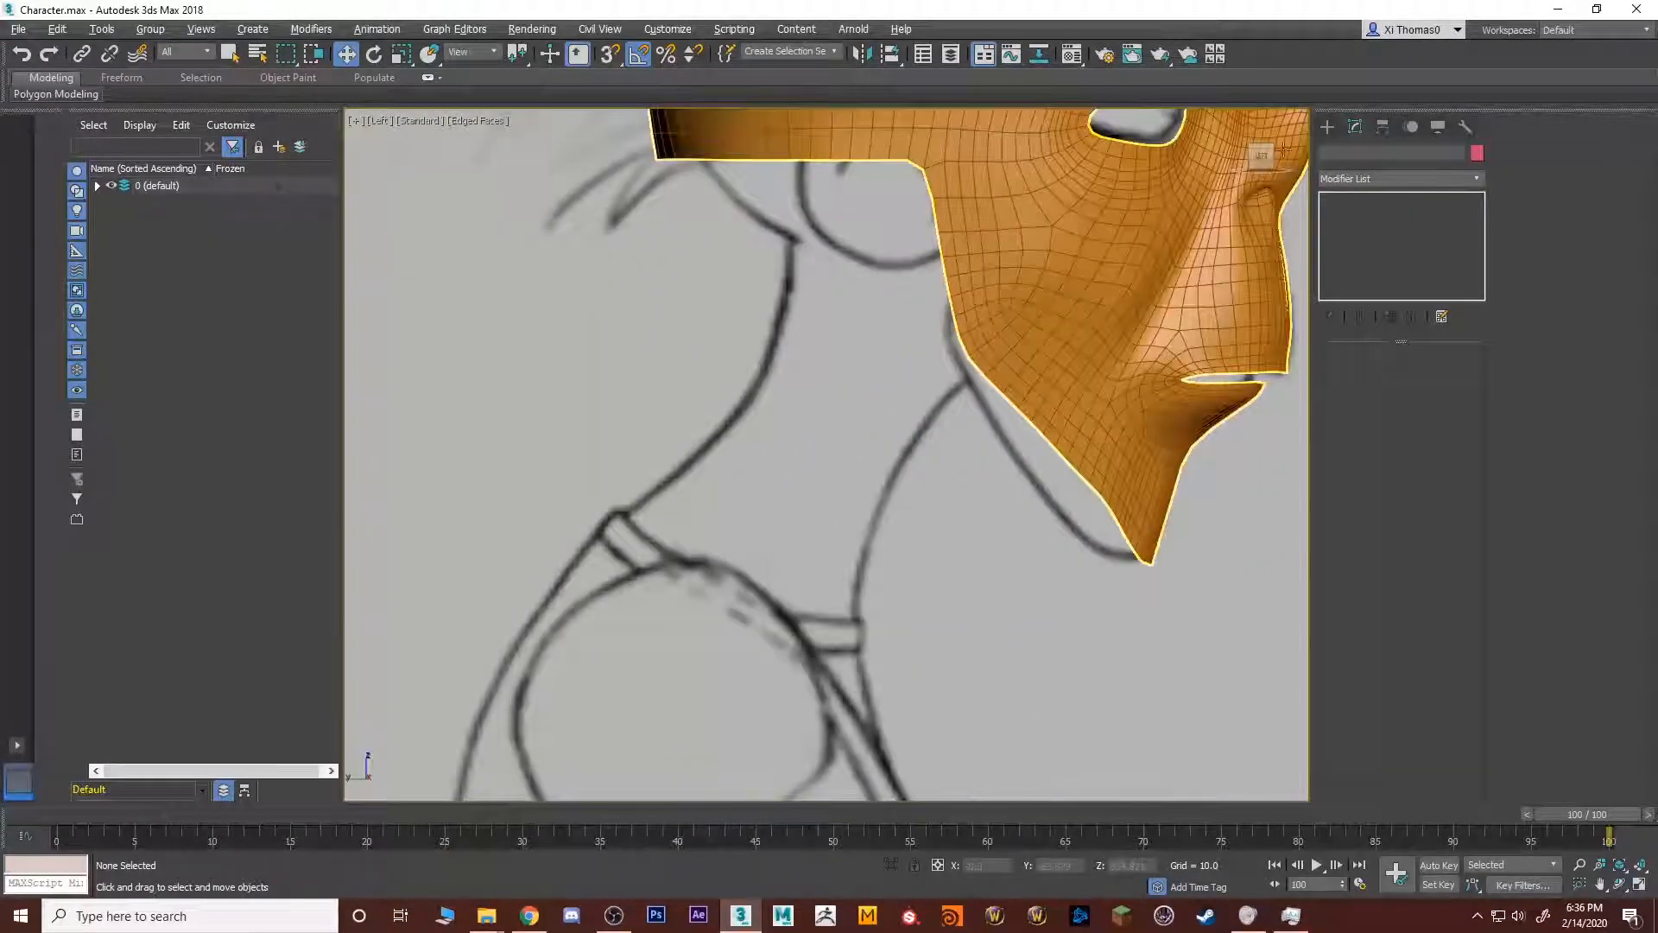
left_click(1327, 129)
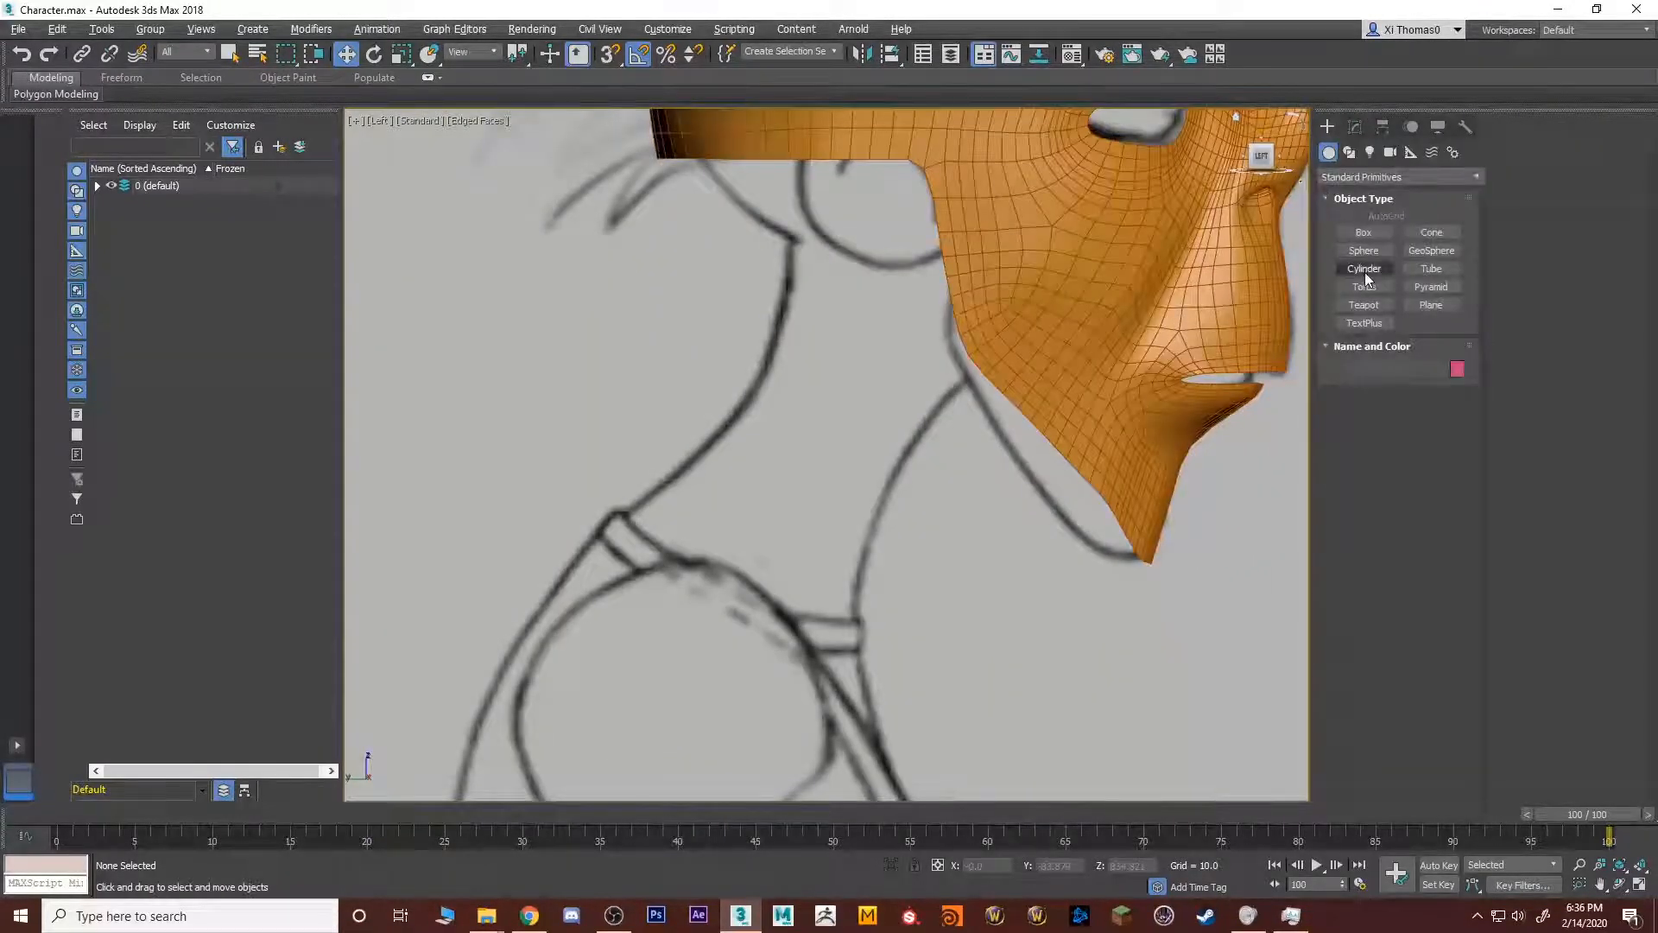
left_click(1365, 272)
key("alt+w")
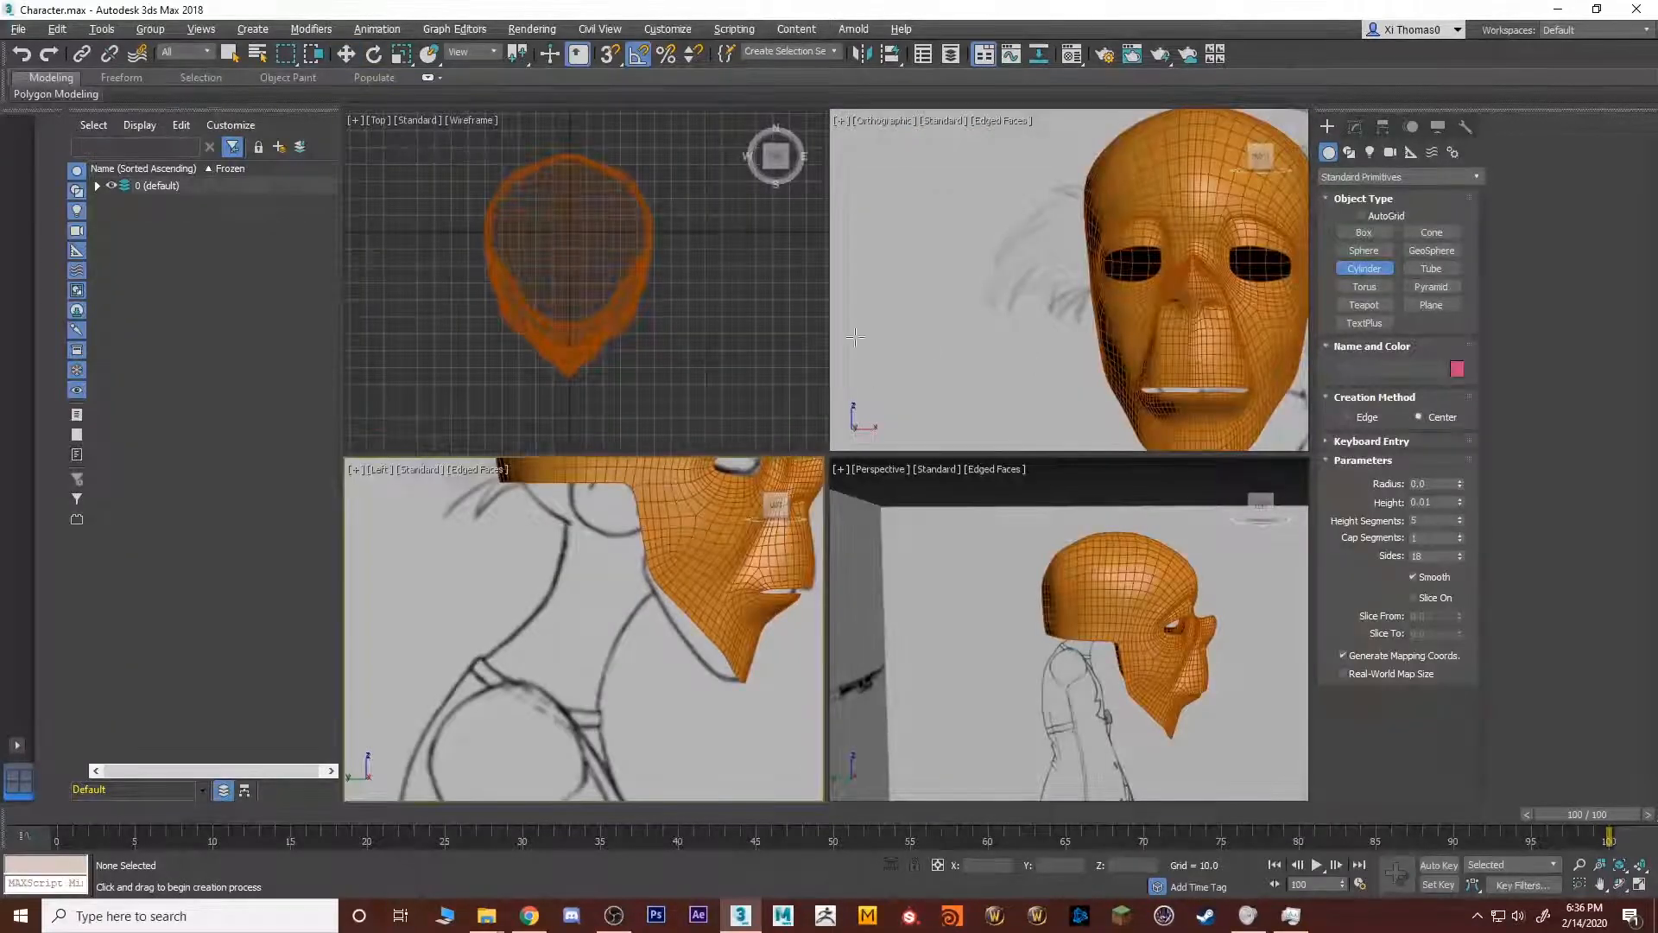
key("alt+w")
scroll(662, 470, "down", 2)
left_click_drag(662, 470, 759, 474)
left_click(730, 336)
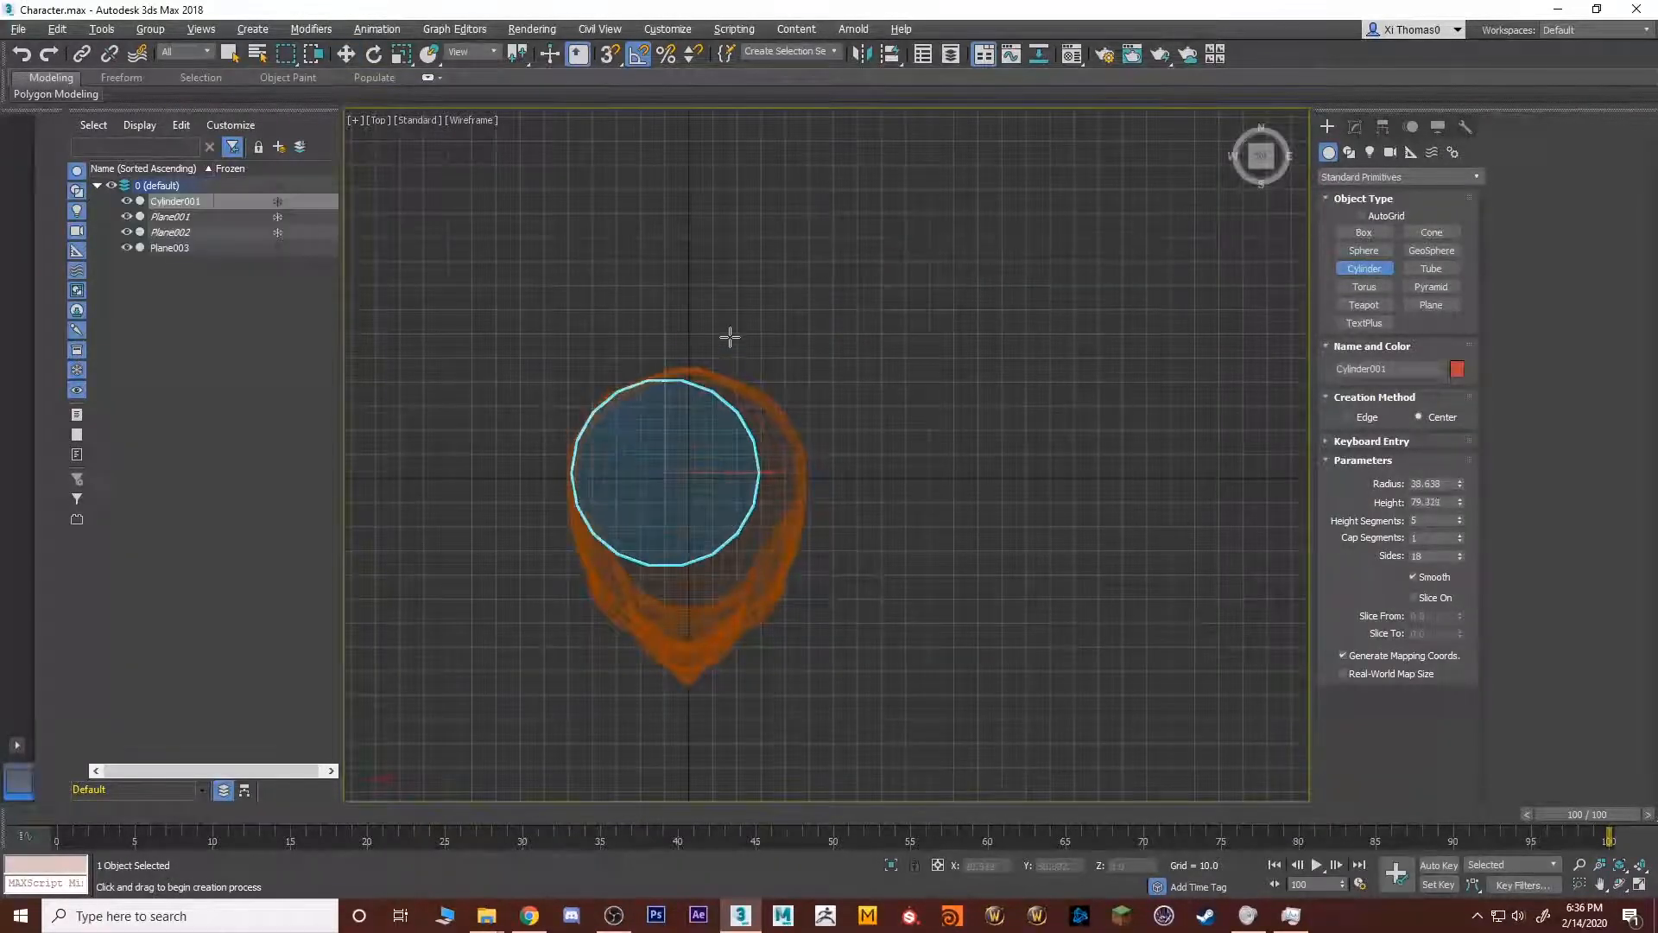
Raise the new cylinder along Z in the Perspective view to the height of the character's neck.
key("alt+w")
key("alt+w")
scroll(967, 358, "down", 6)
key("w")
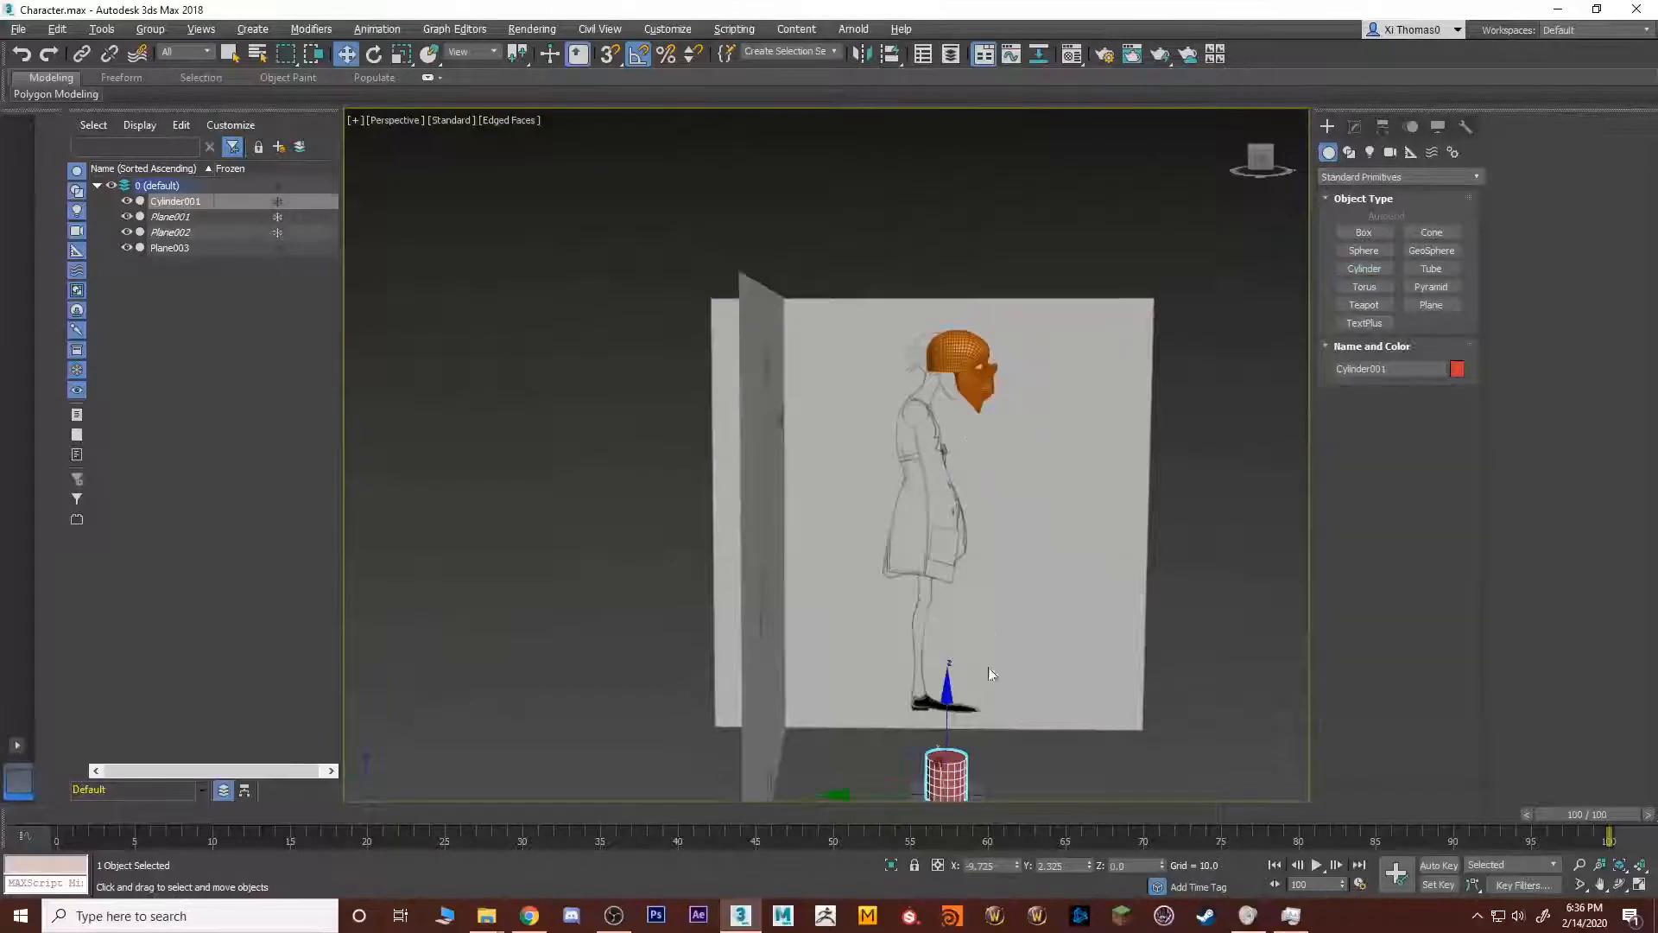
left_click_drag(941, 743, 944, 399)
key("alt+w")
Reset the cylinder's X, Y and Z position values to 0.
key("alt+w")
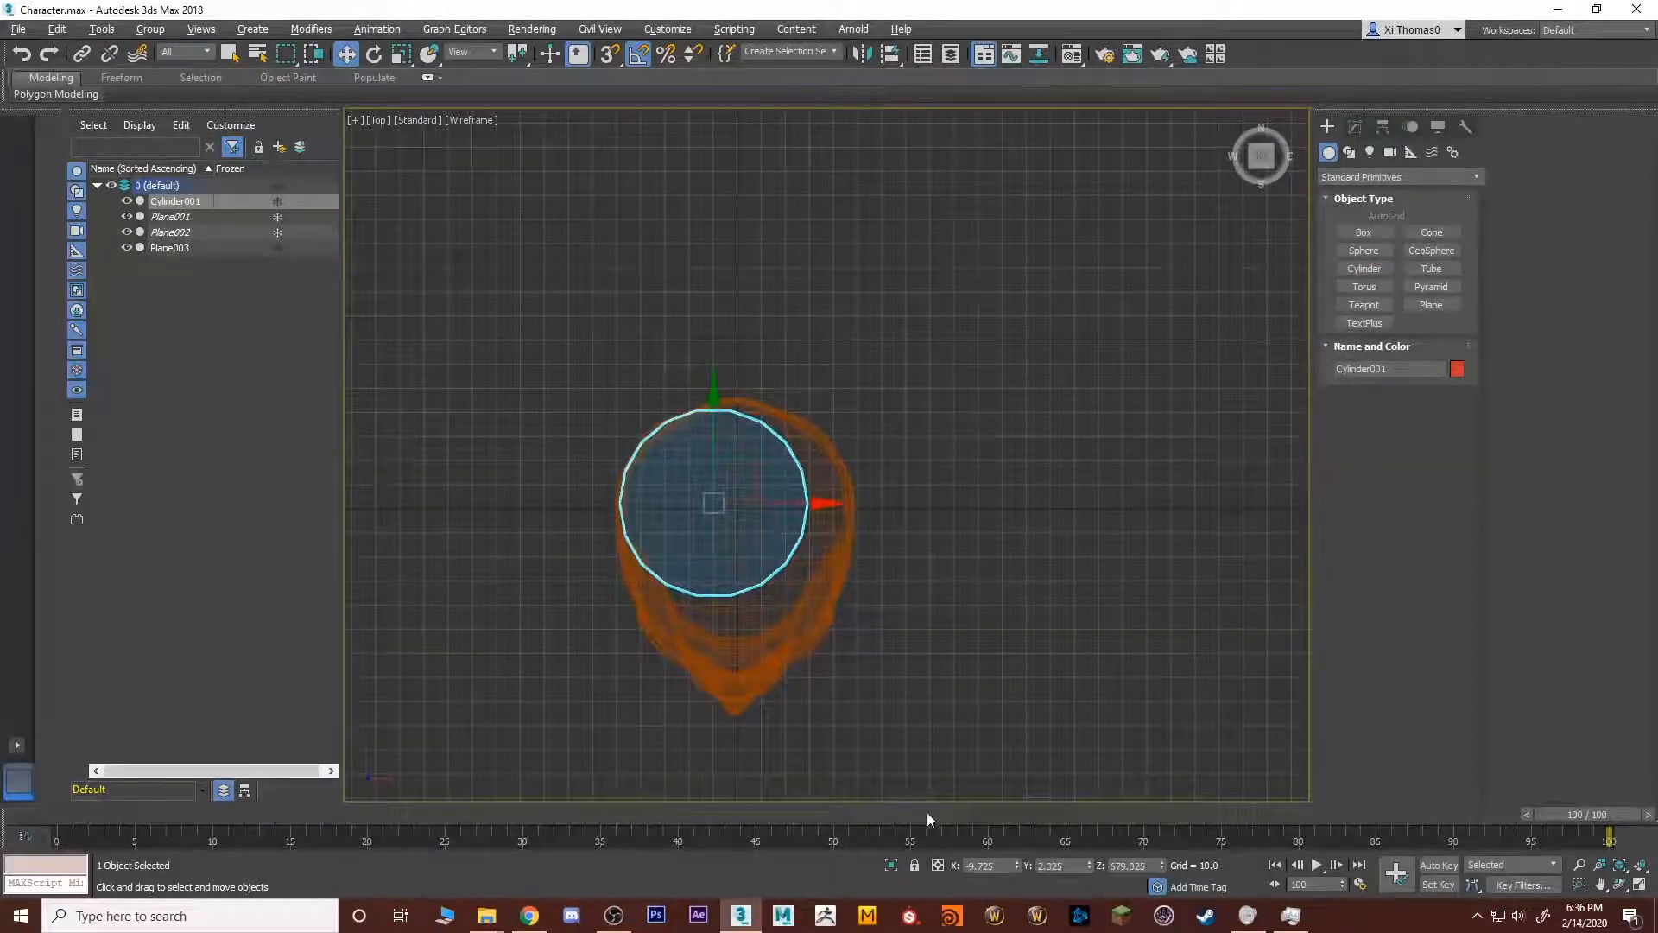
right_click(1016, 865)
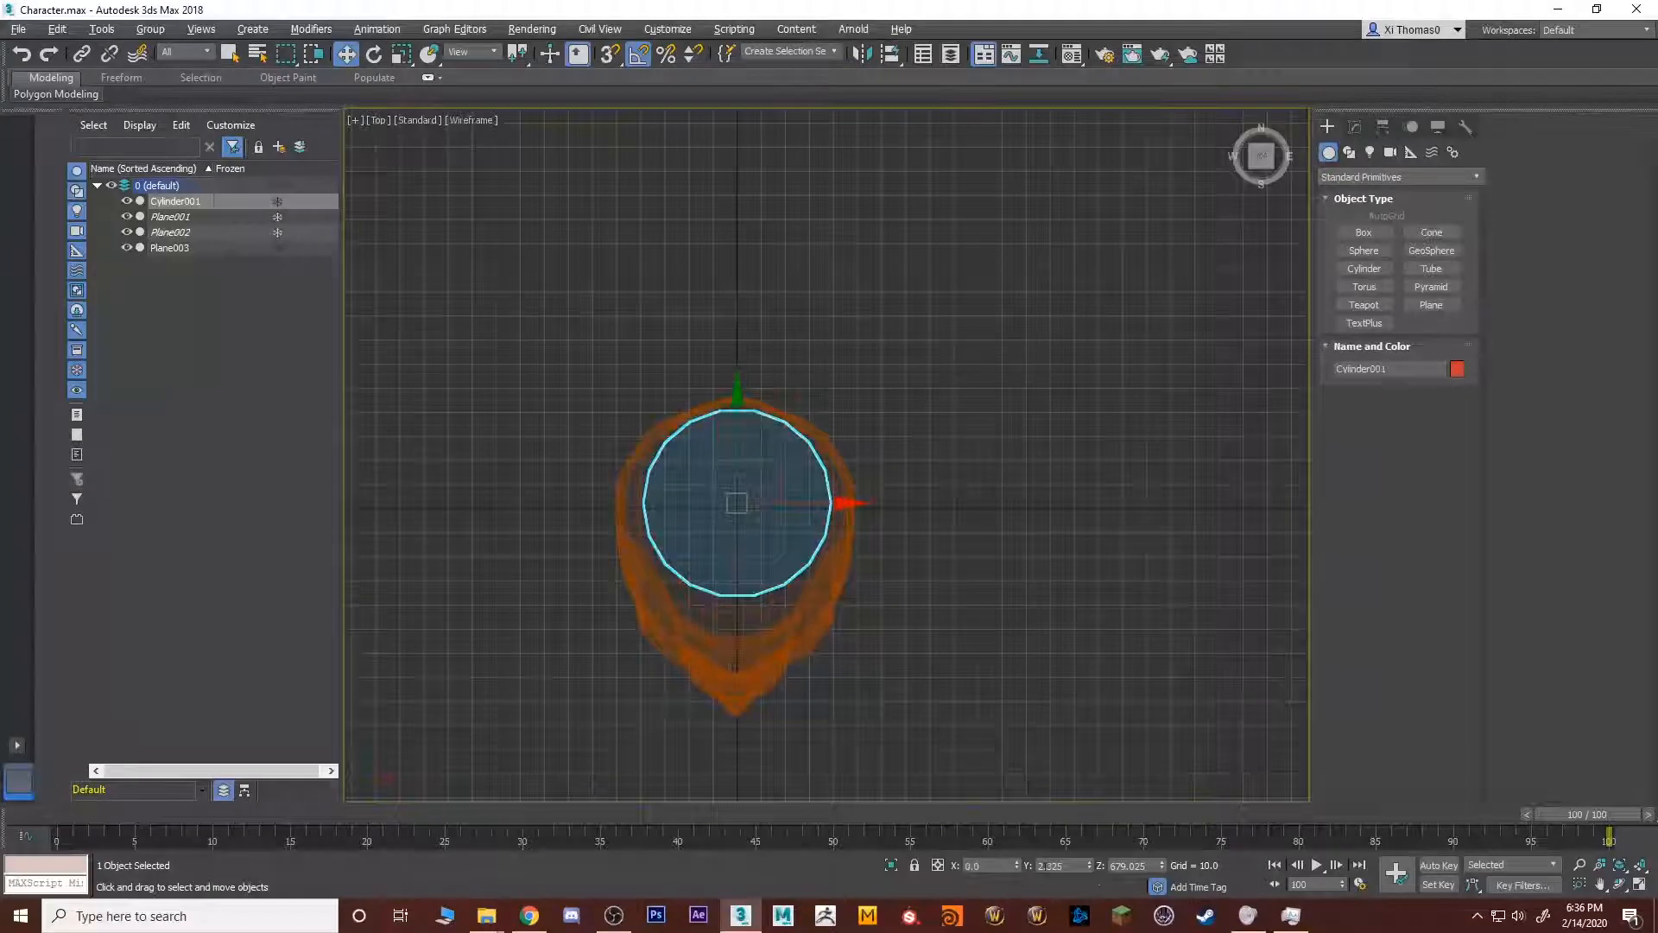
right_click(1089, 866)
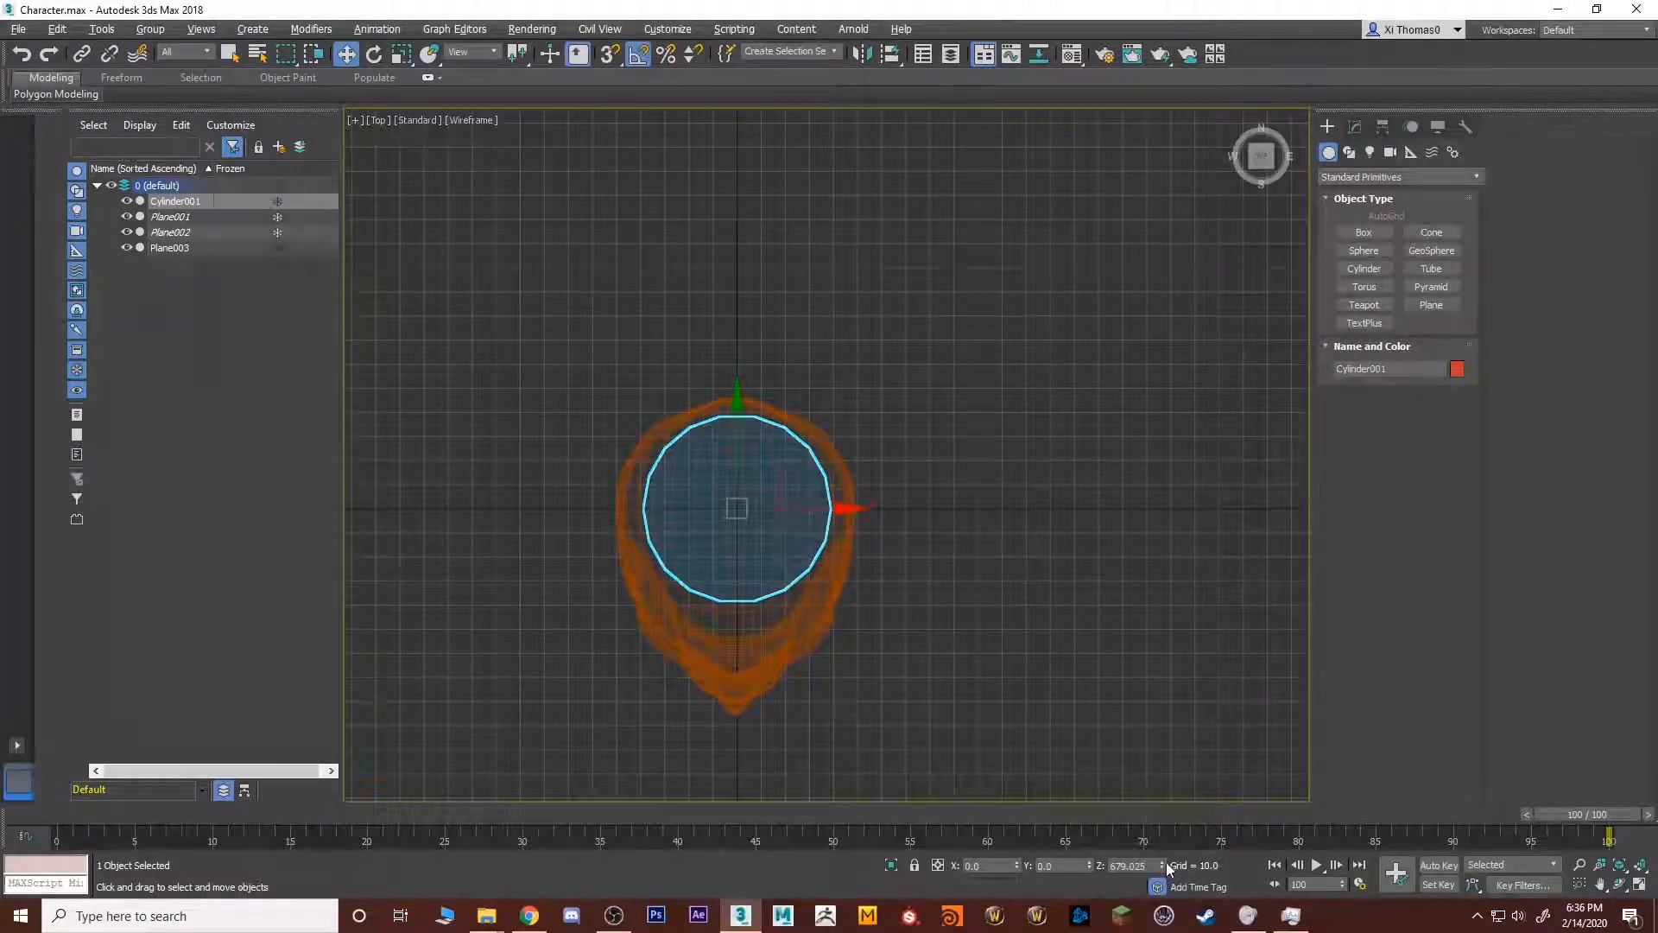
key("alt+w")
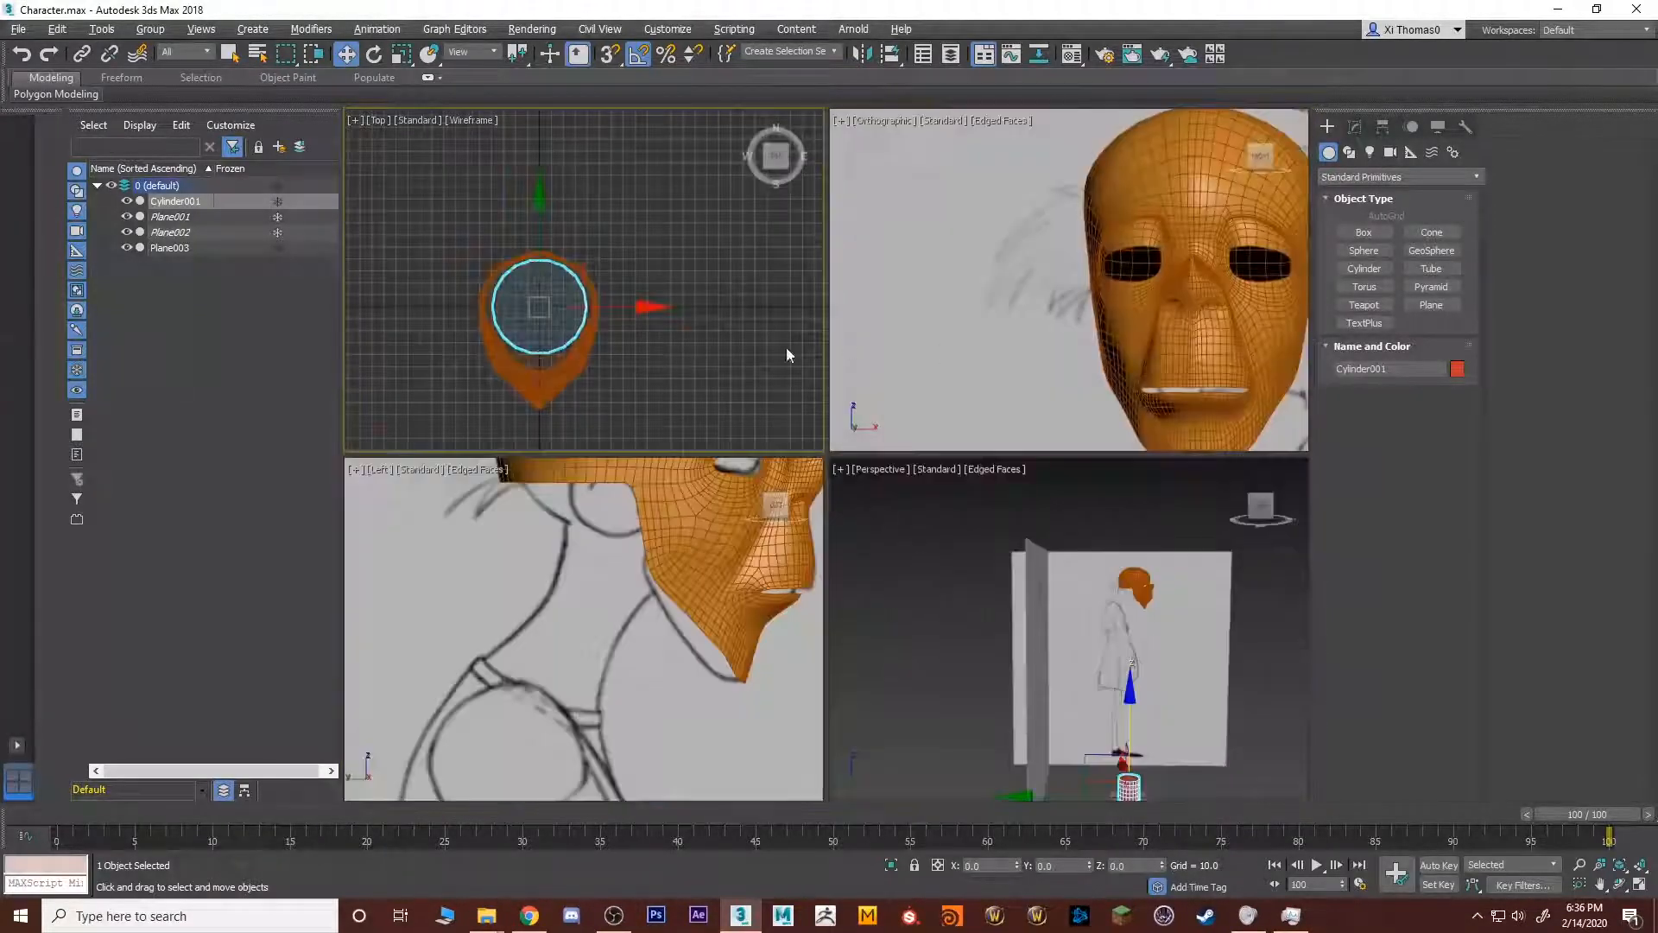
In the Left view, move the cylinder from the character's feet up to the neck area of the side sketch.
middle_click(682, 540)
key("alt+w")
scroll(641, 553, "down", 7)
middle_click_drag(646, 588, 757, 338)
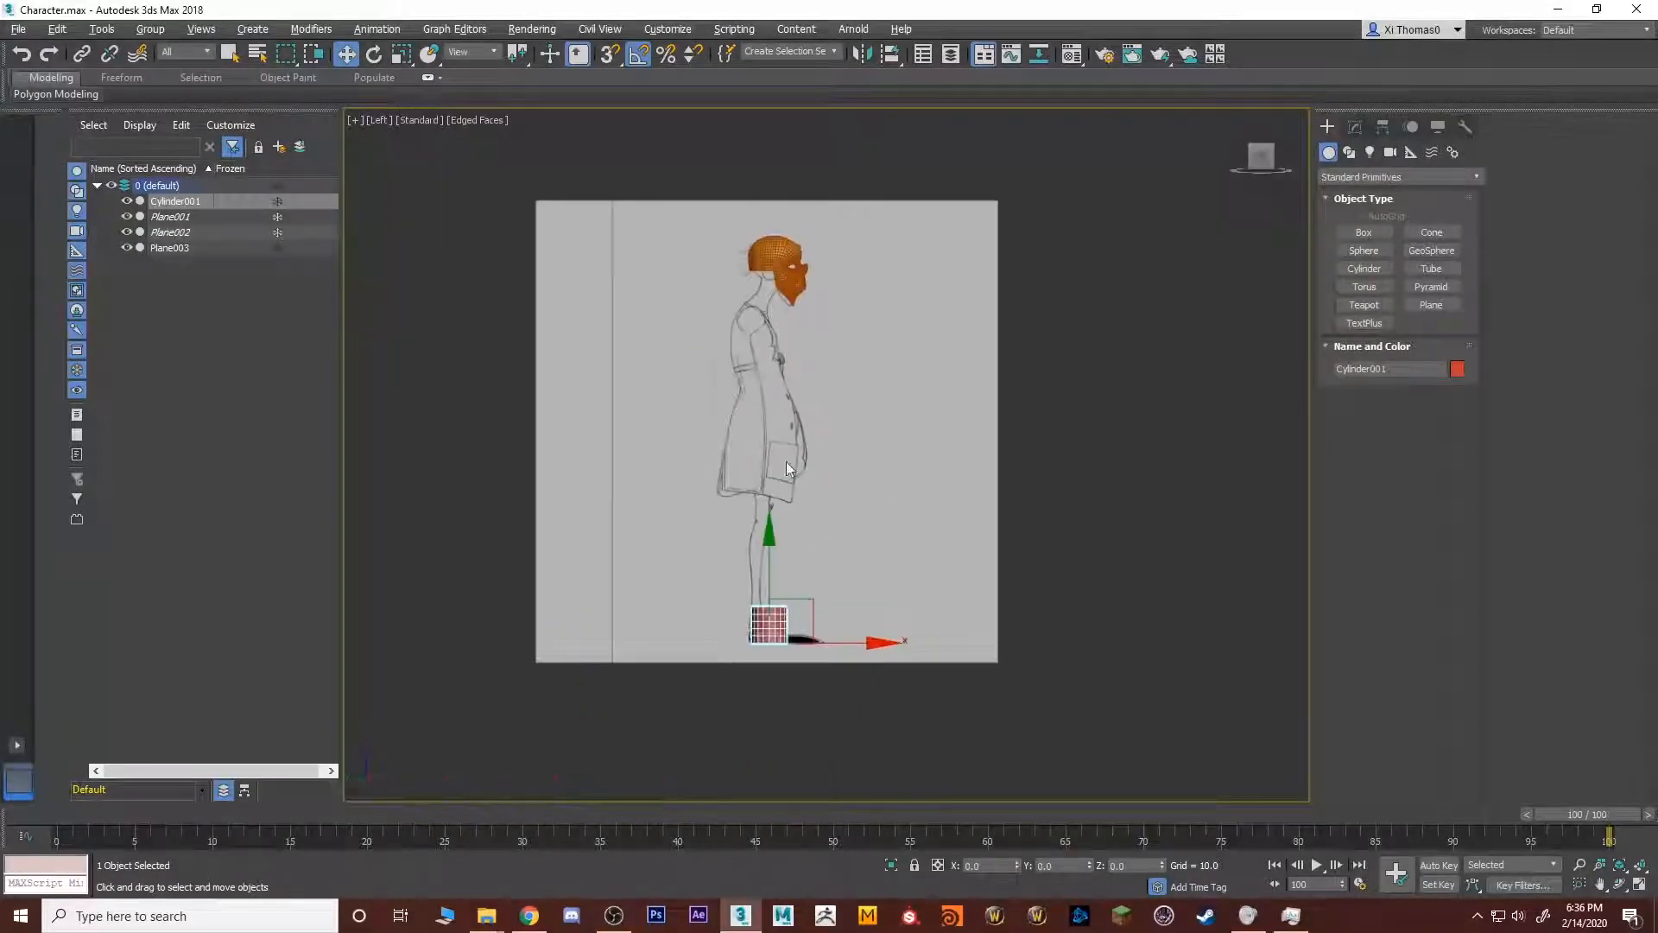
scroll(786, 516, "up", 1)
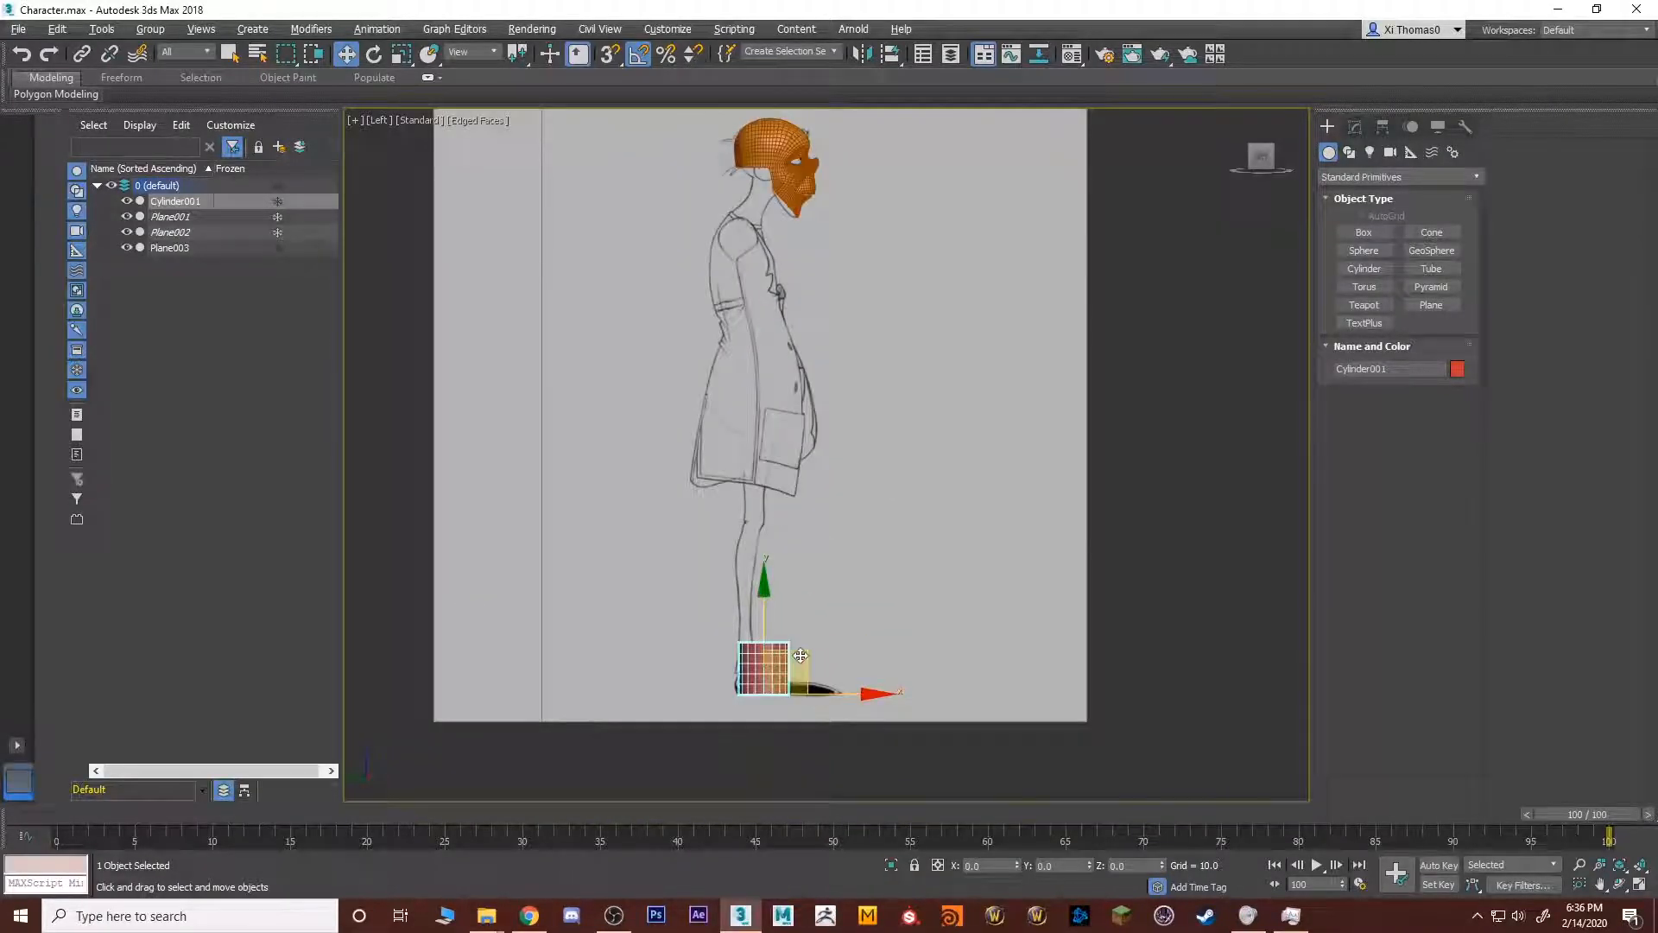
left_click_drag(800, 656, 770, 195)
scroll(770, 195, "up", 8)
middle_click_drag(770, 195, 862, 509)
scroll(862, 510, "down", 2)
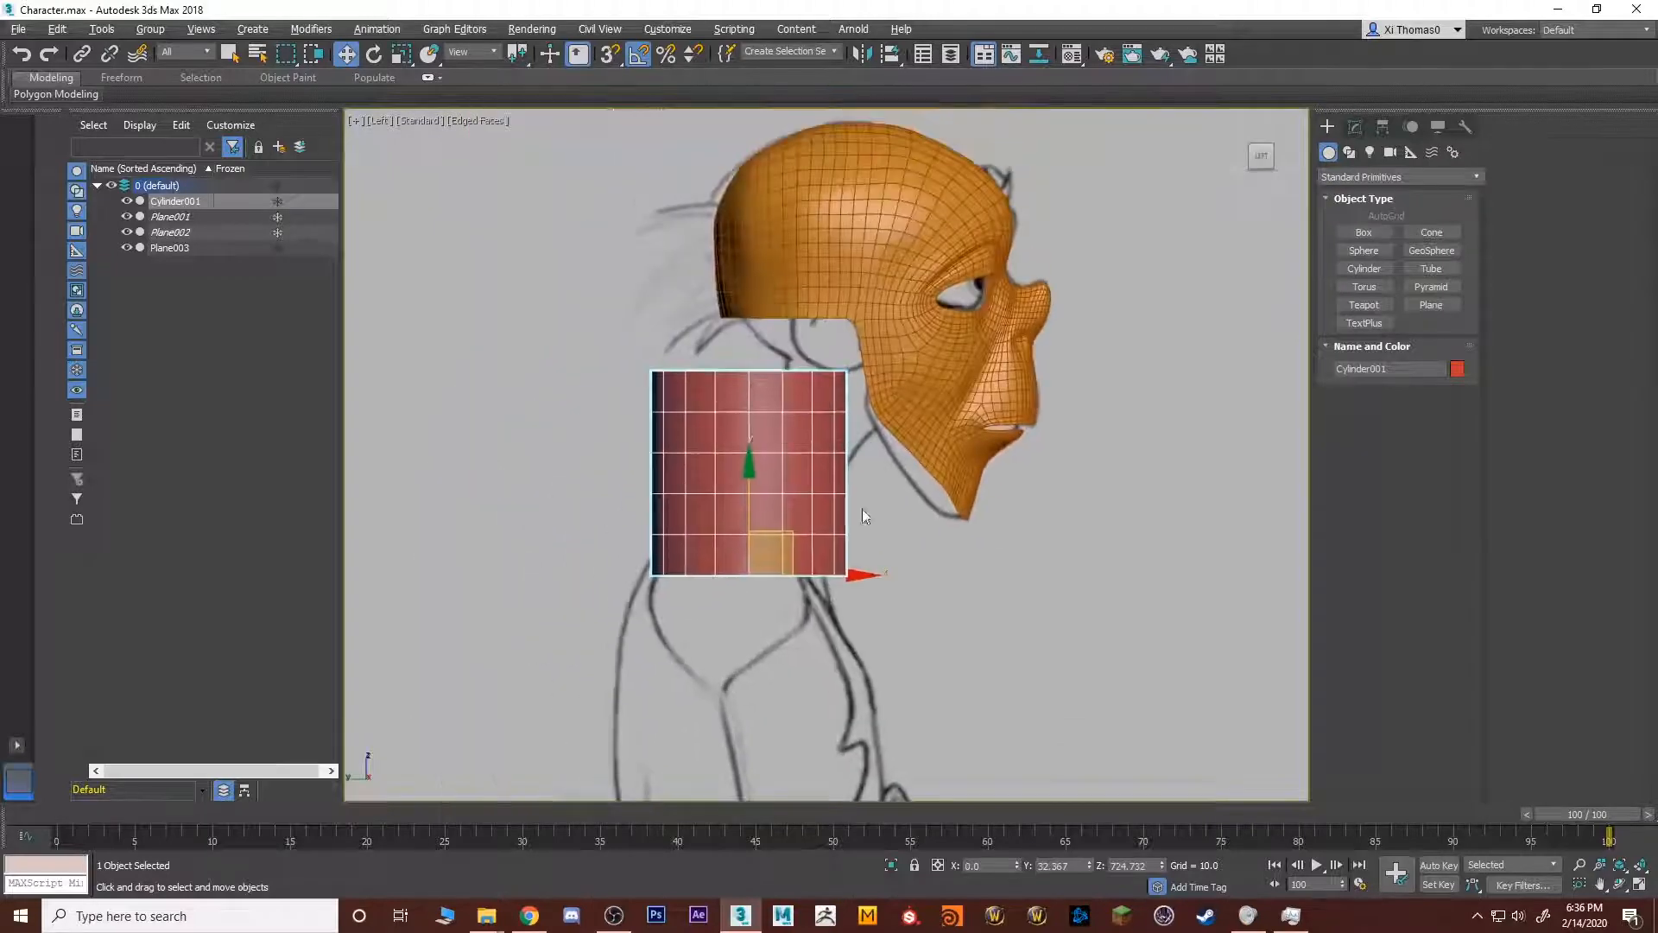
Give the cylinder 8 sides and 1 height segment, and scale it down uniformly to about 47% to fit the neck width.
left_click(1355, 127)
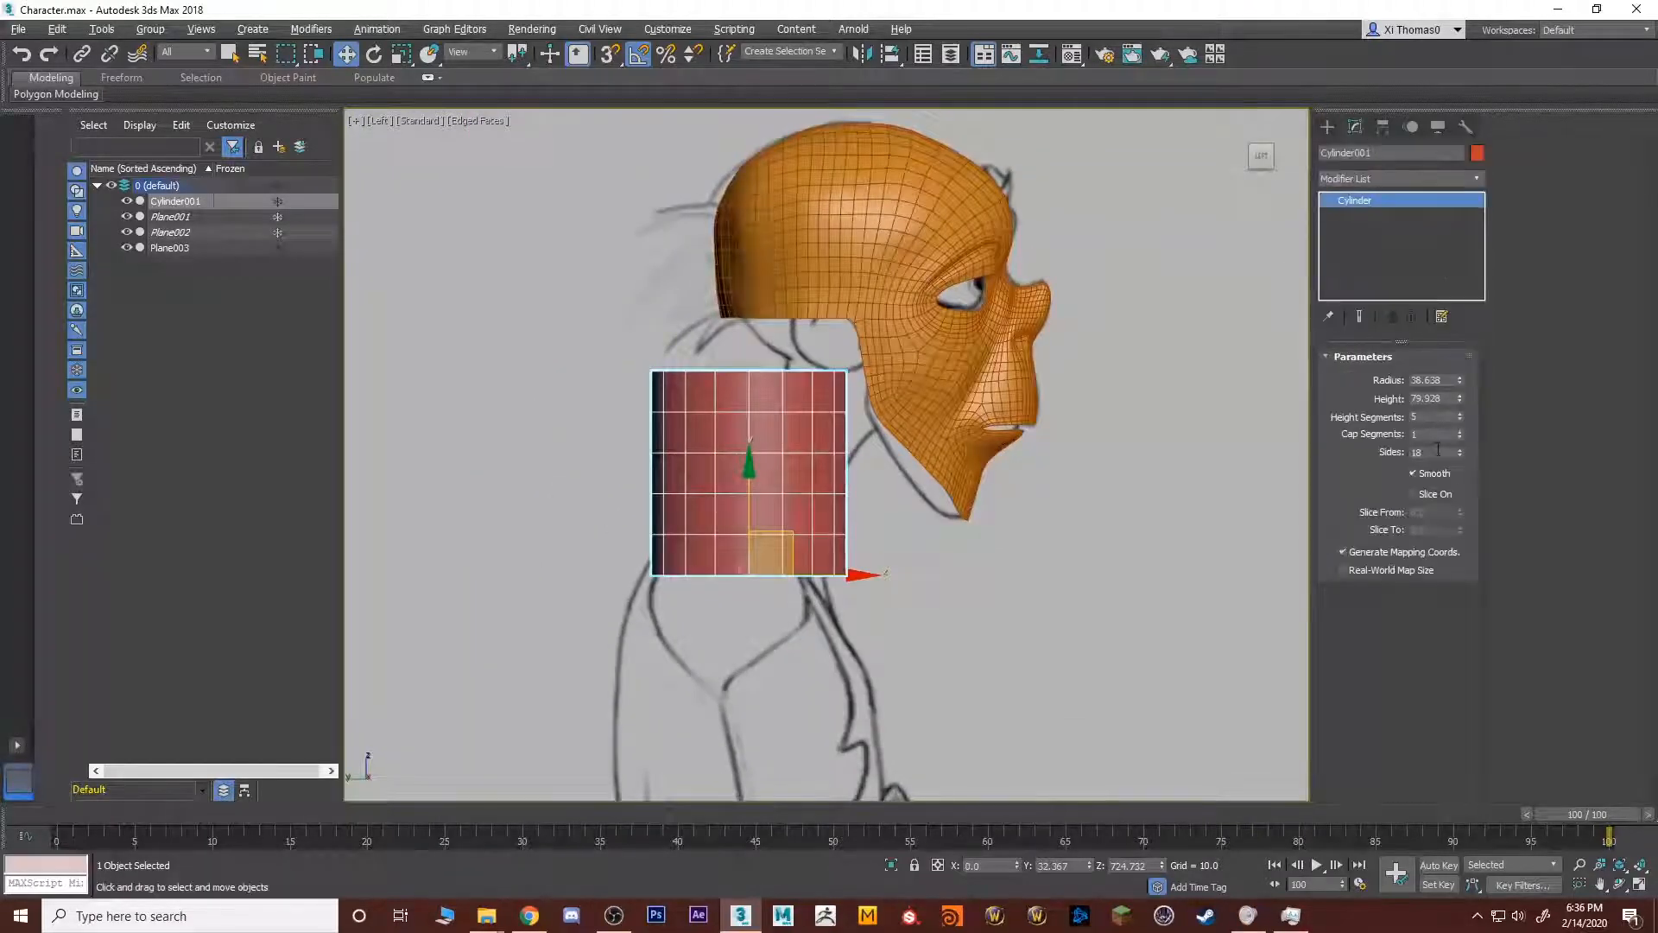
type("8")
key("Return")
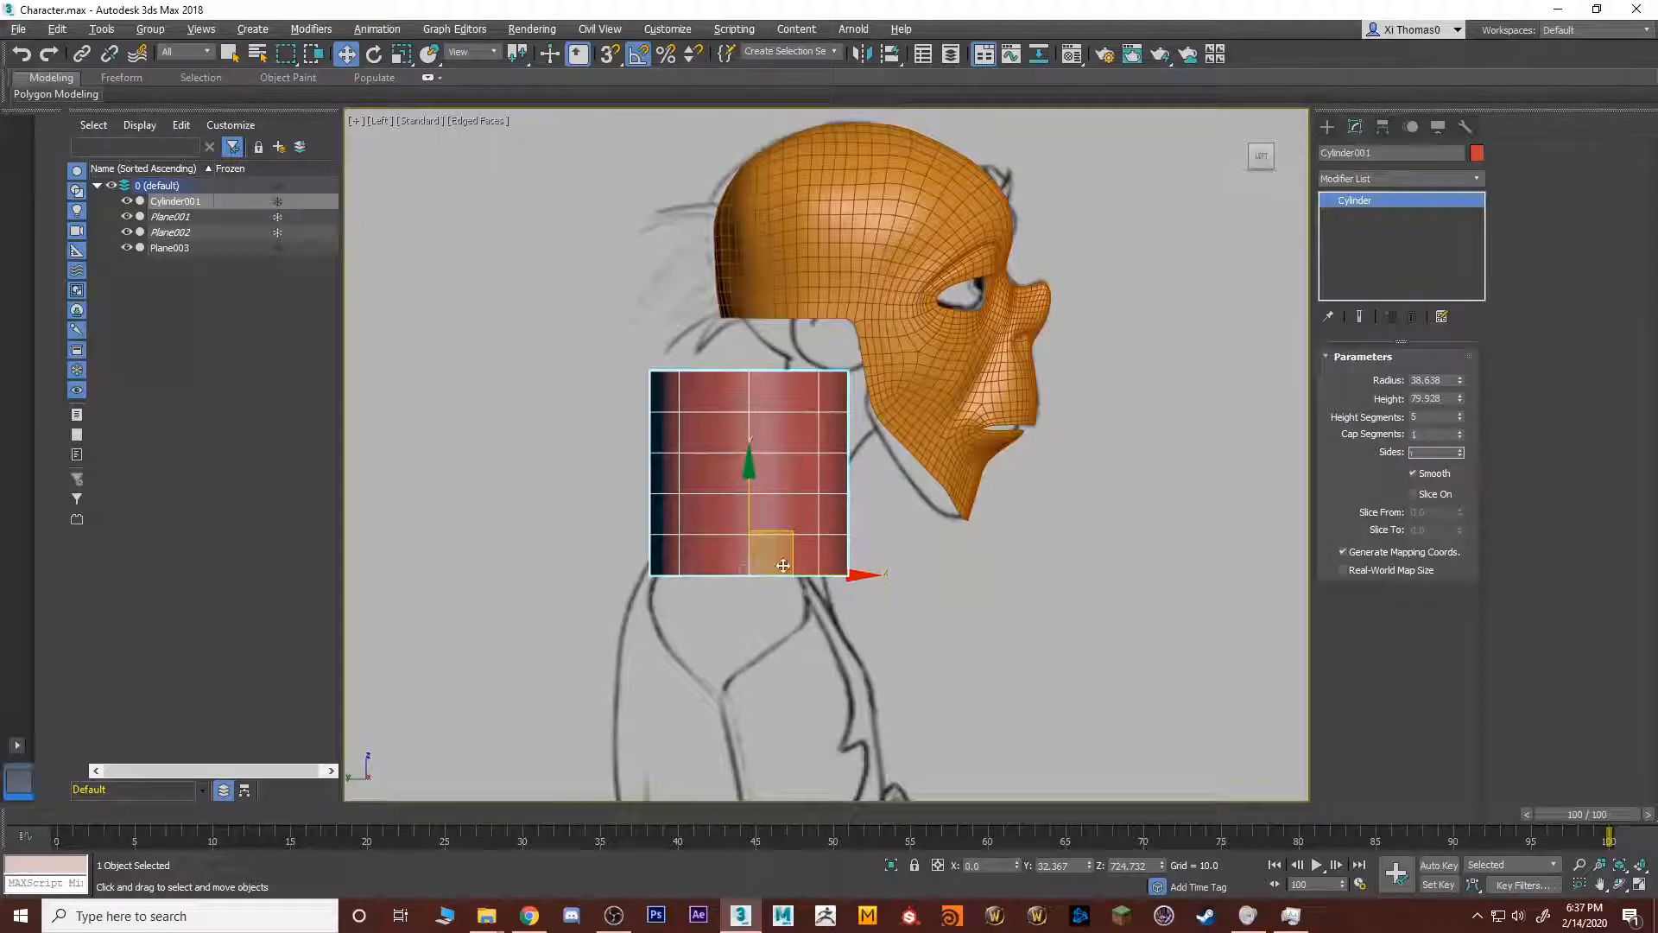
key("r")
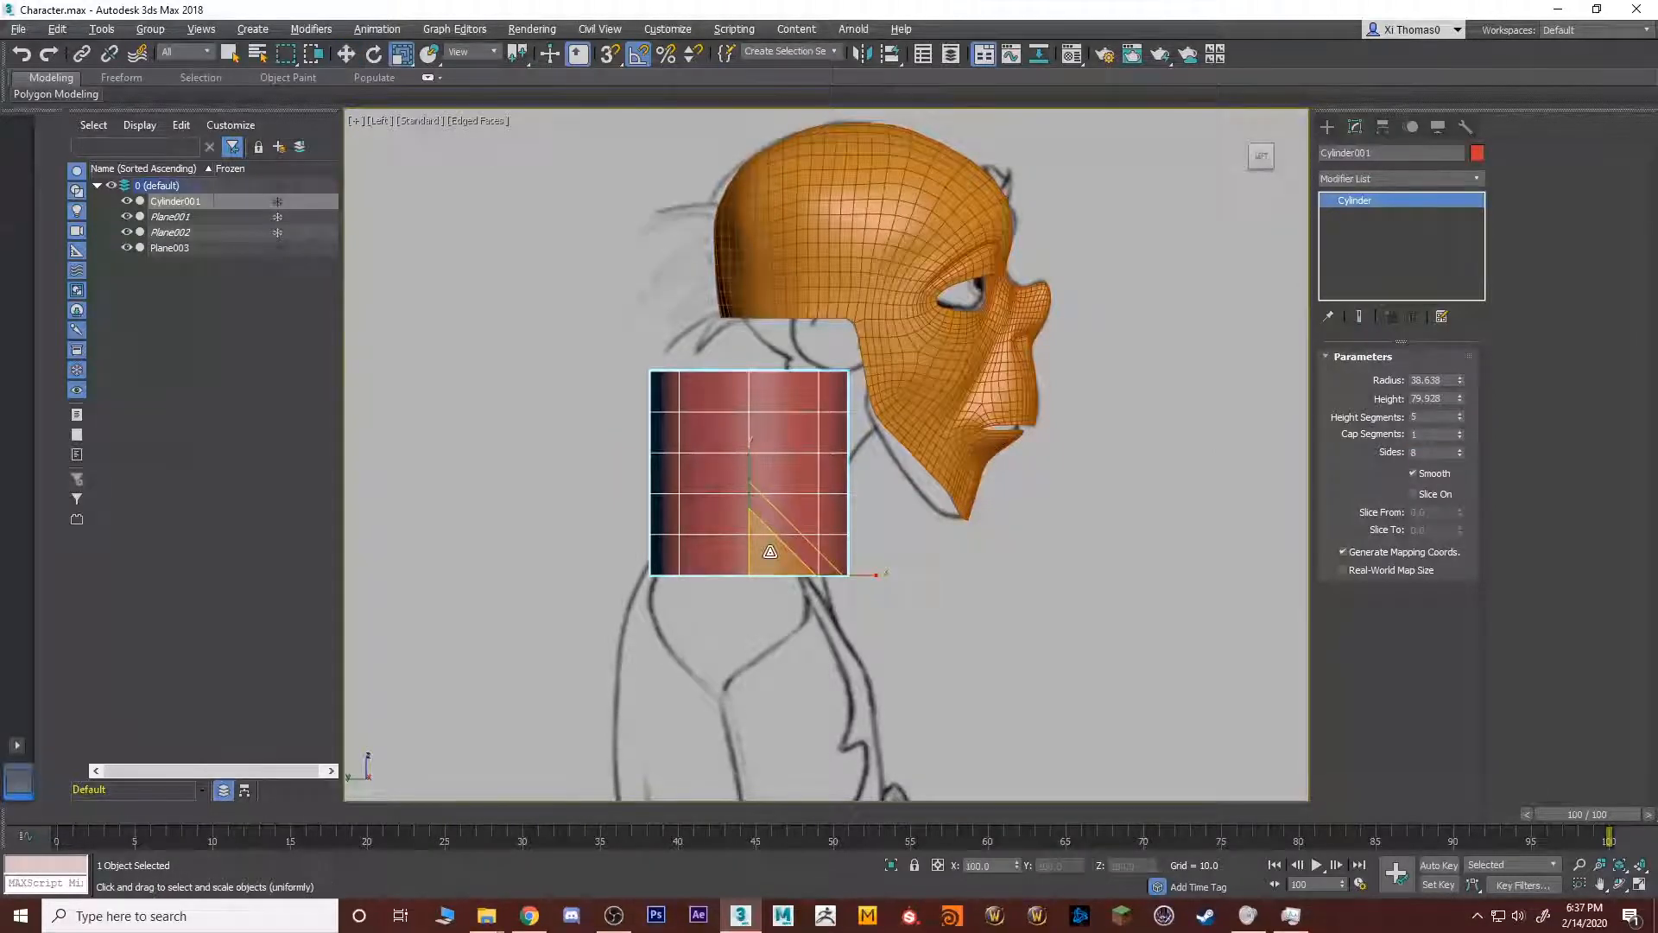
left_click_drag(777, 553, 717, 653)
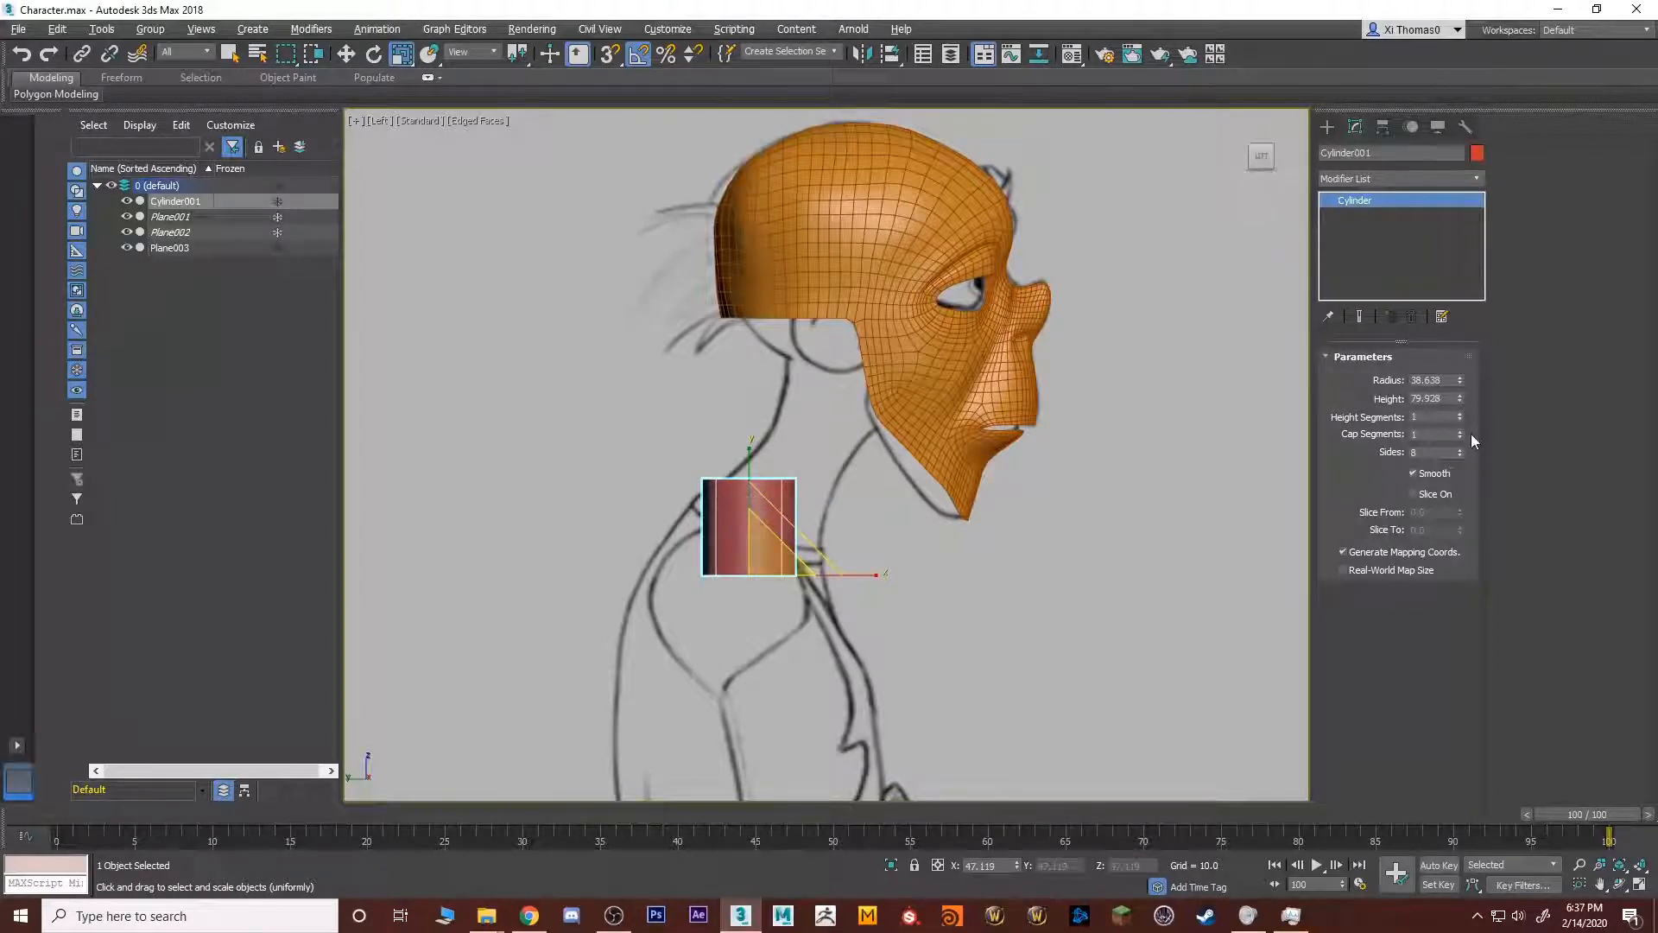
Rotate the cylinder to match the forward tilt of the neck and move it onto the neck base in the side sketch.
key("e")
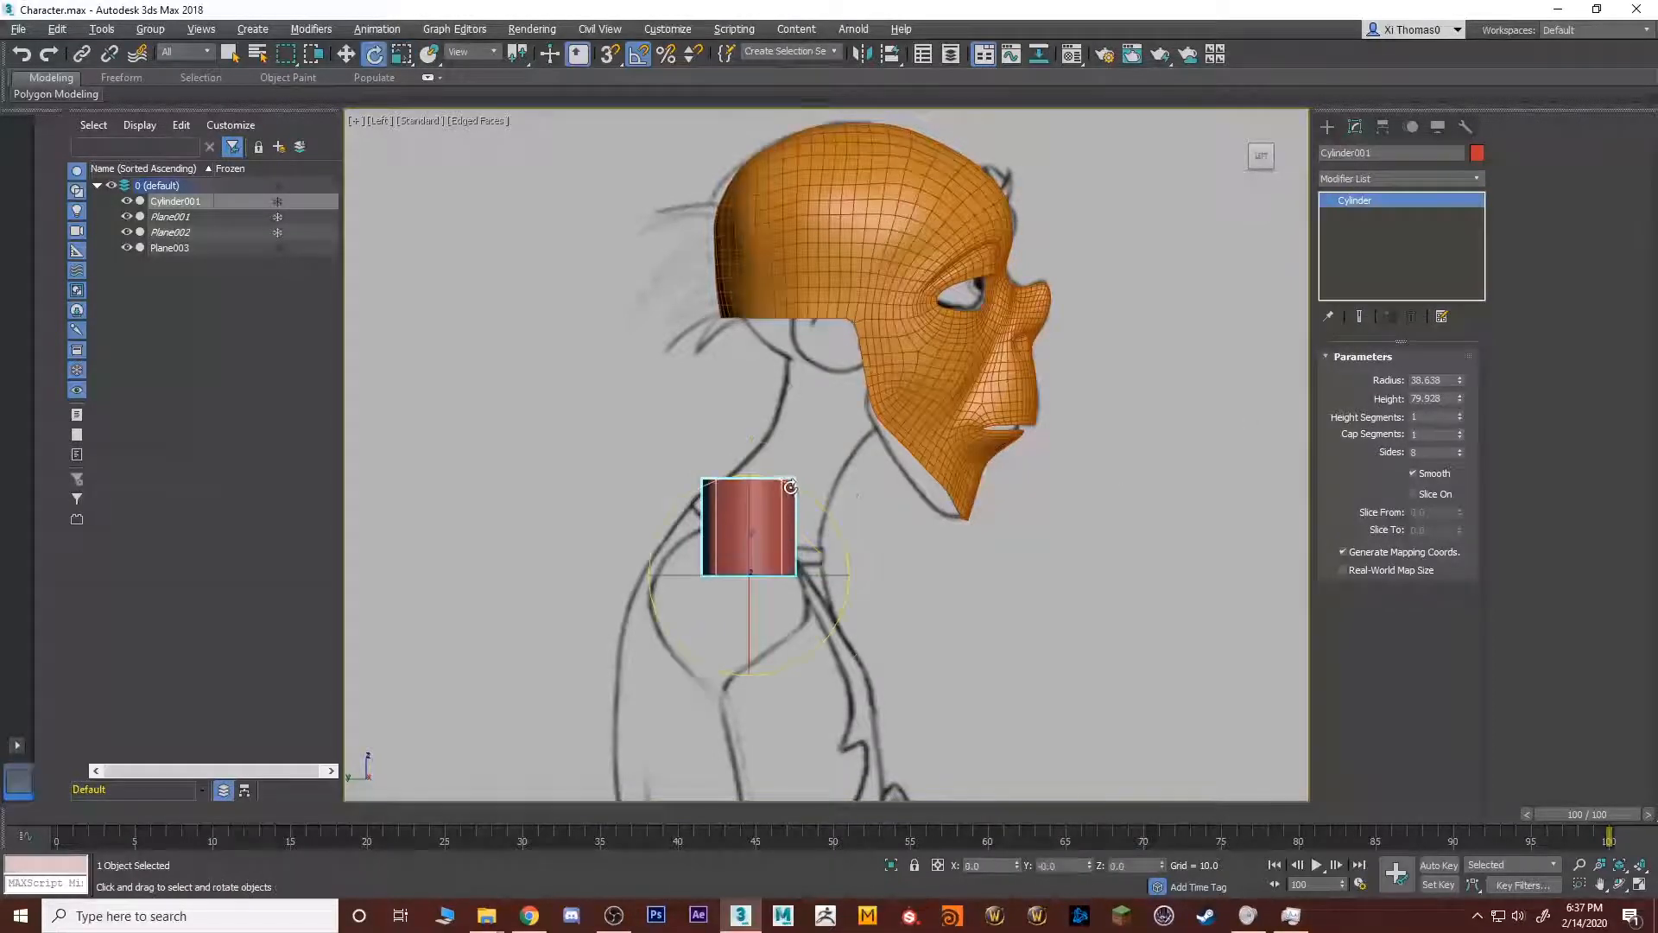
mouse_move(790, 486)
left_mouse_down()
mouse_move(818, 499)
mouse_move(795, 489)
left_mouse_up()
key("w")
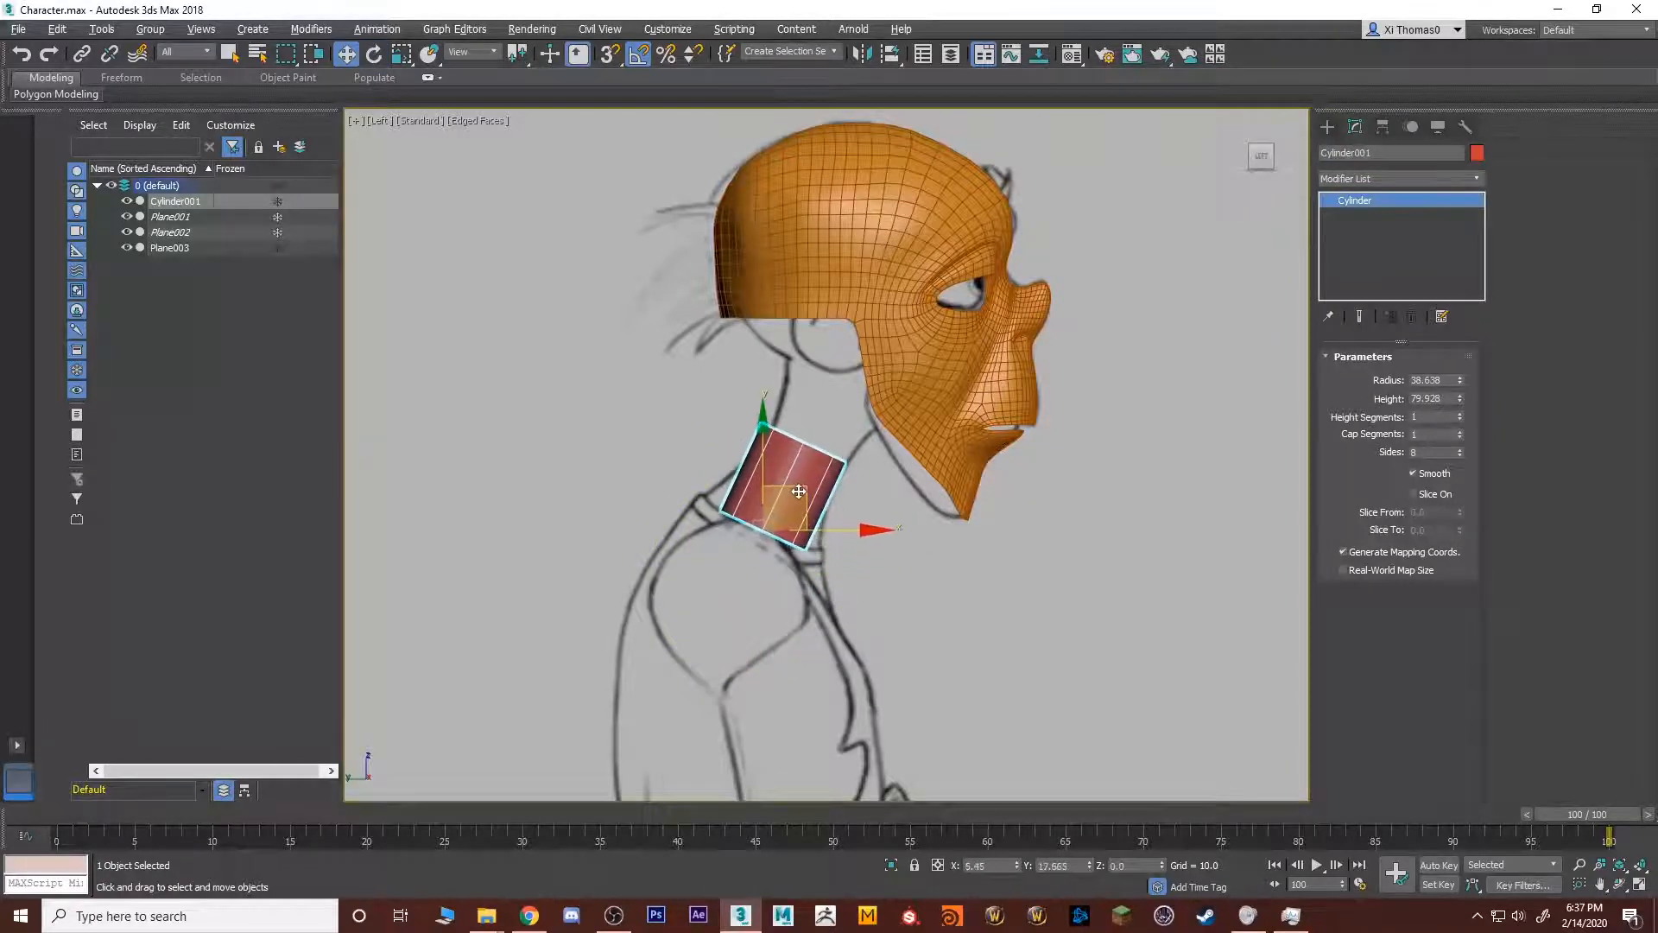
scroll(797, 497, "up", 3)
middle_click_drag(827, 490, 874, 522)
scroll(819, 576, "up", 2)
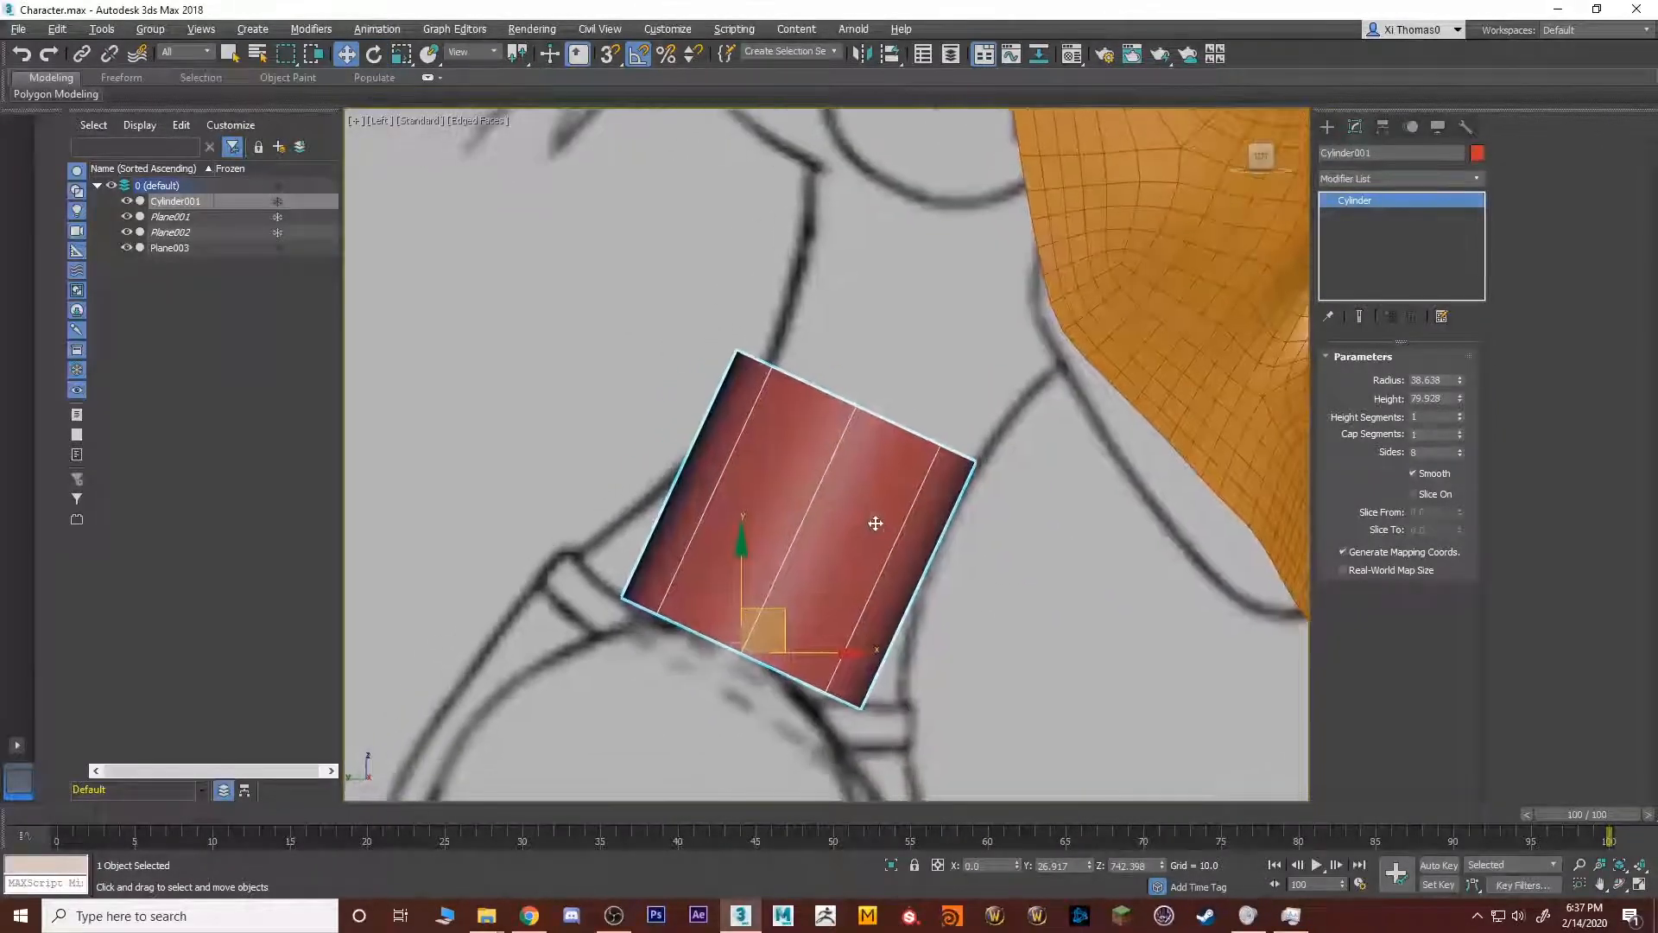
scroll(874, 523, "down", 2)
Convert the cylinder to an Editable Poly and delete its top cap polygon.
right_click(837, 504)
left_click(1033, 692)
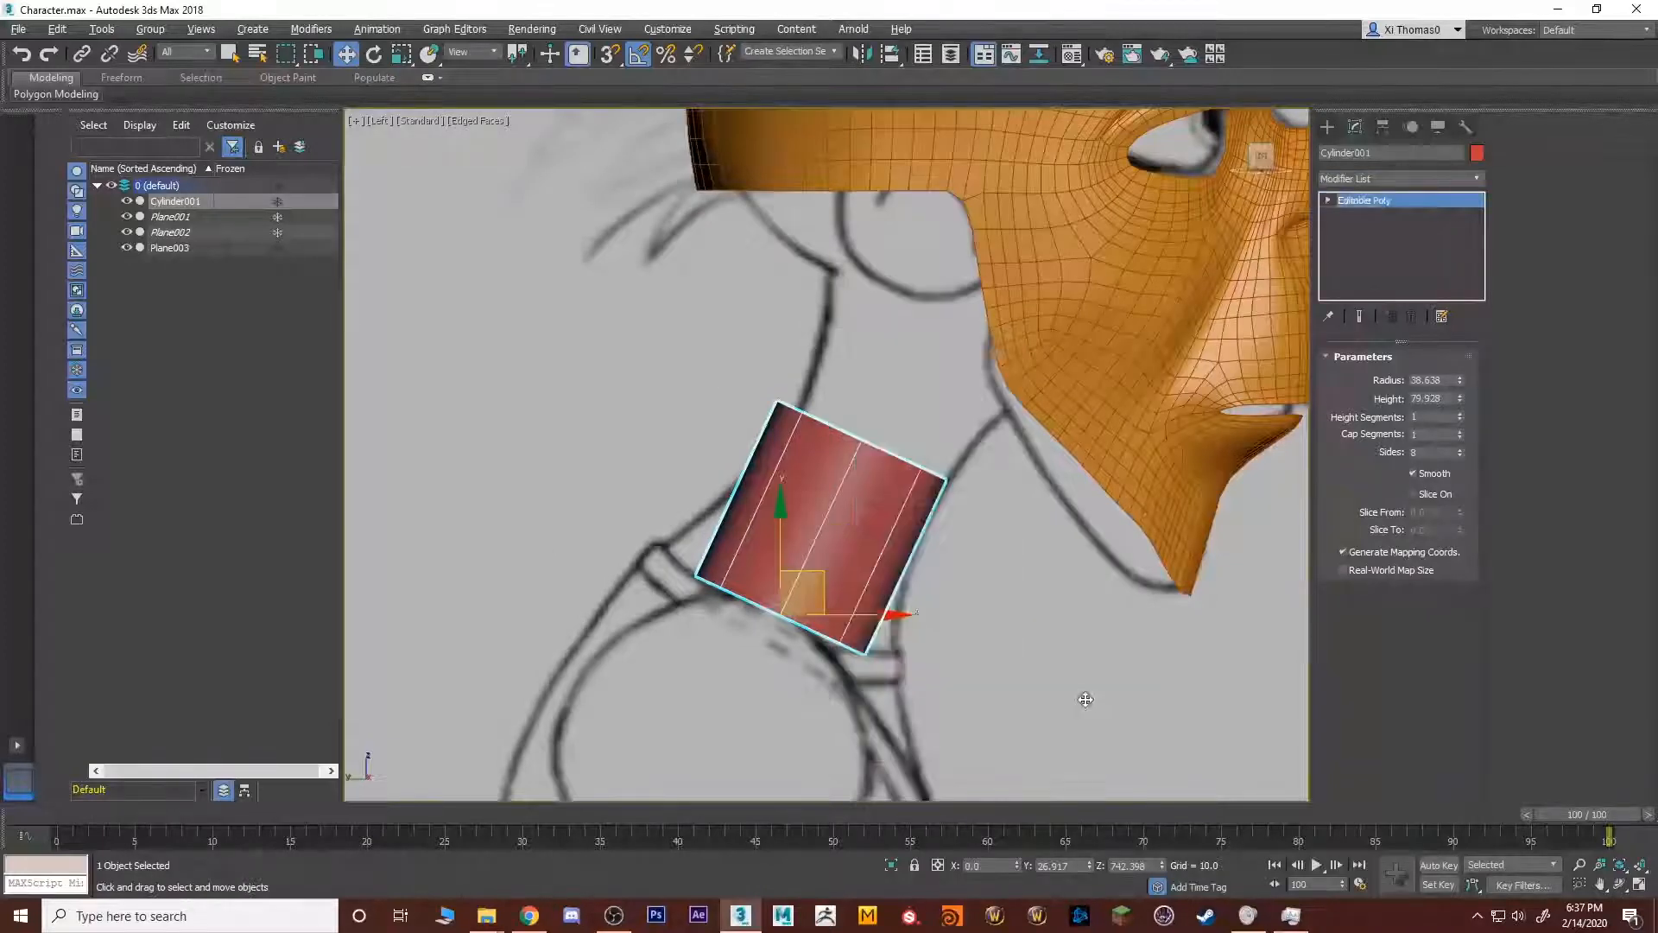
key("4")
left_click_drag(990, 411, 665, 484)
left_click_drag(712, 341, 1009, 561)
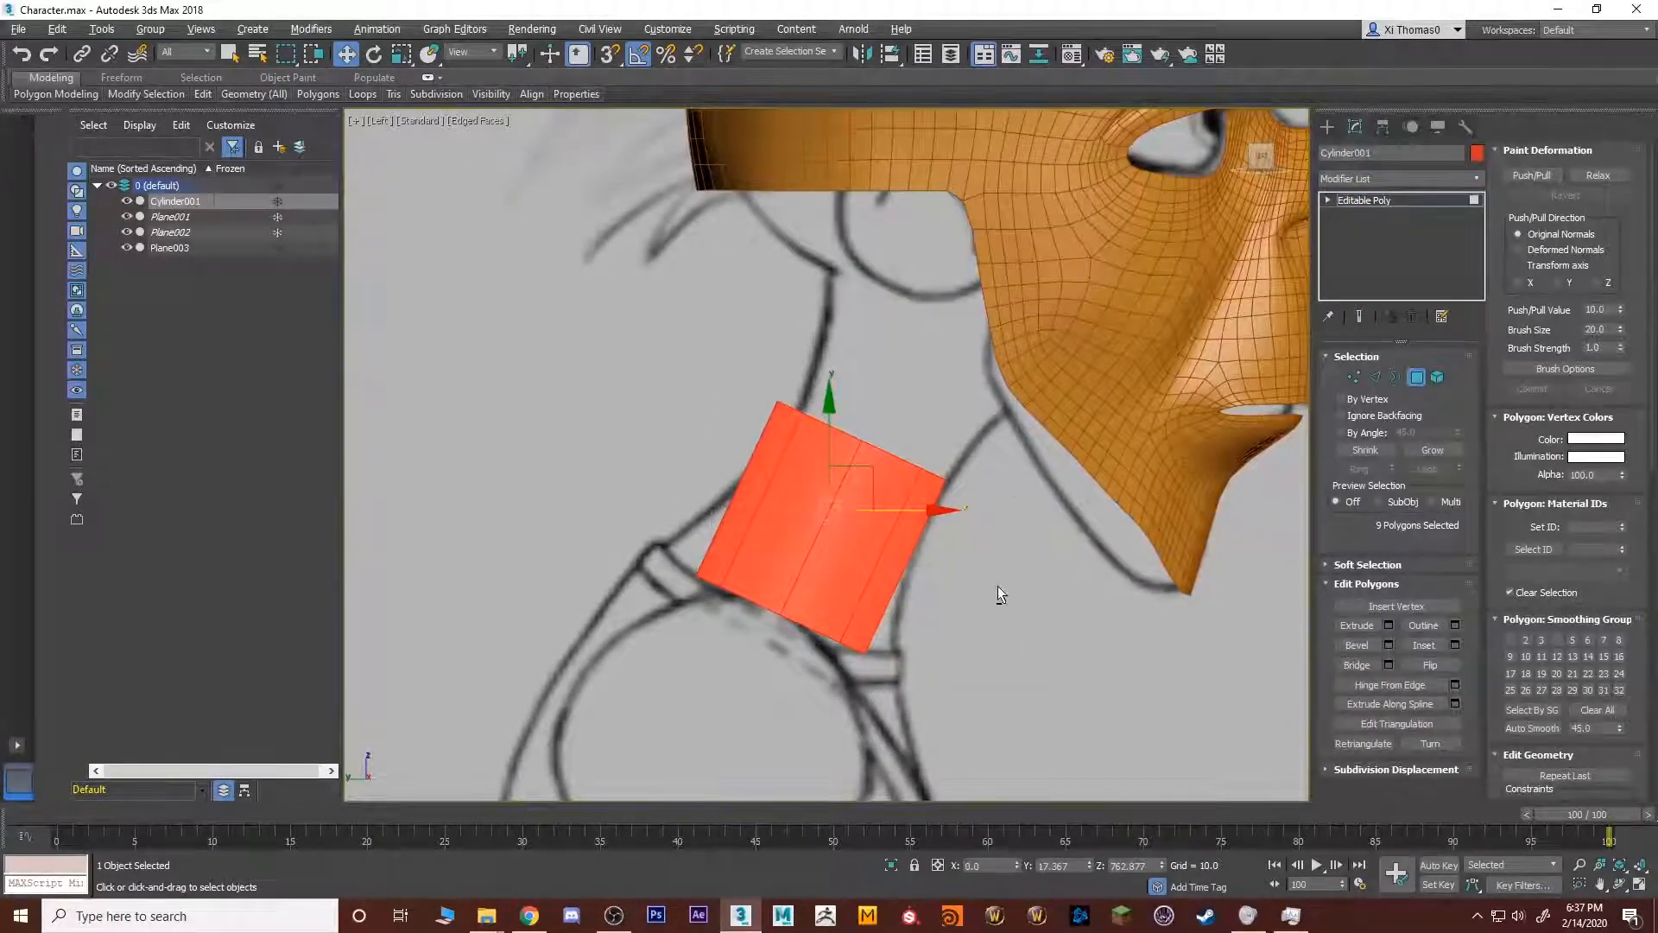
left_click_drag(612, 654, 605, 678)
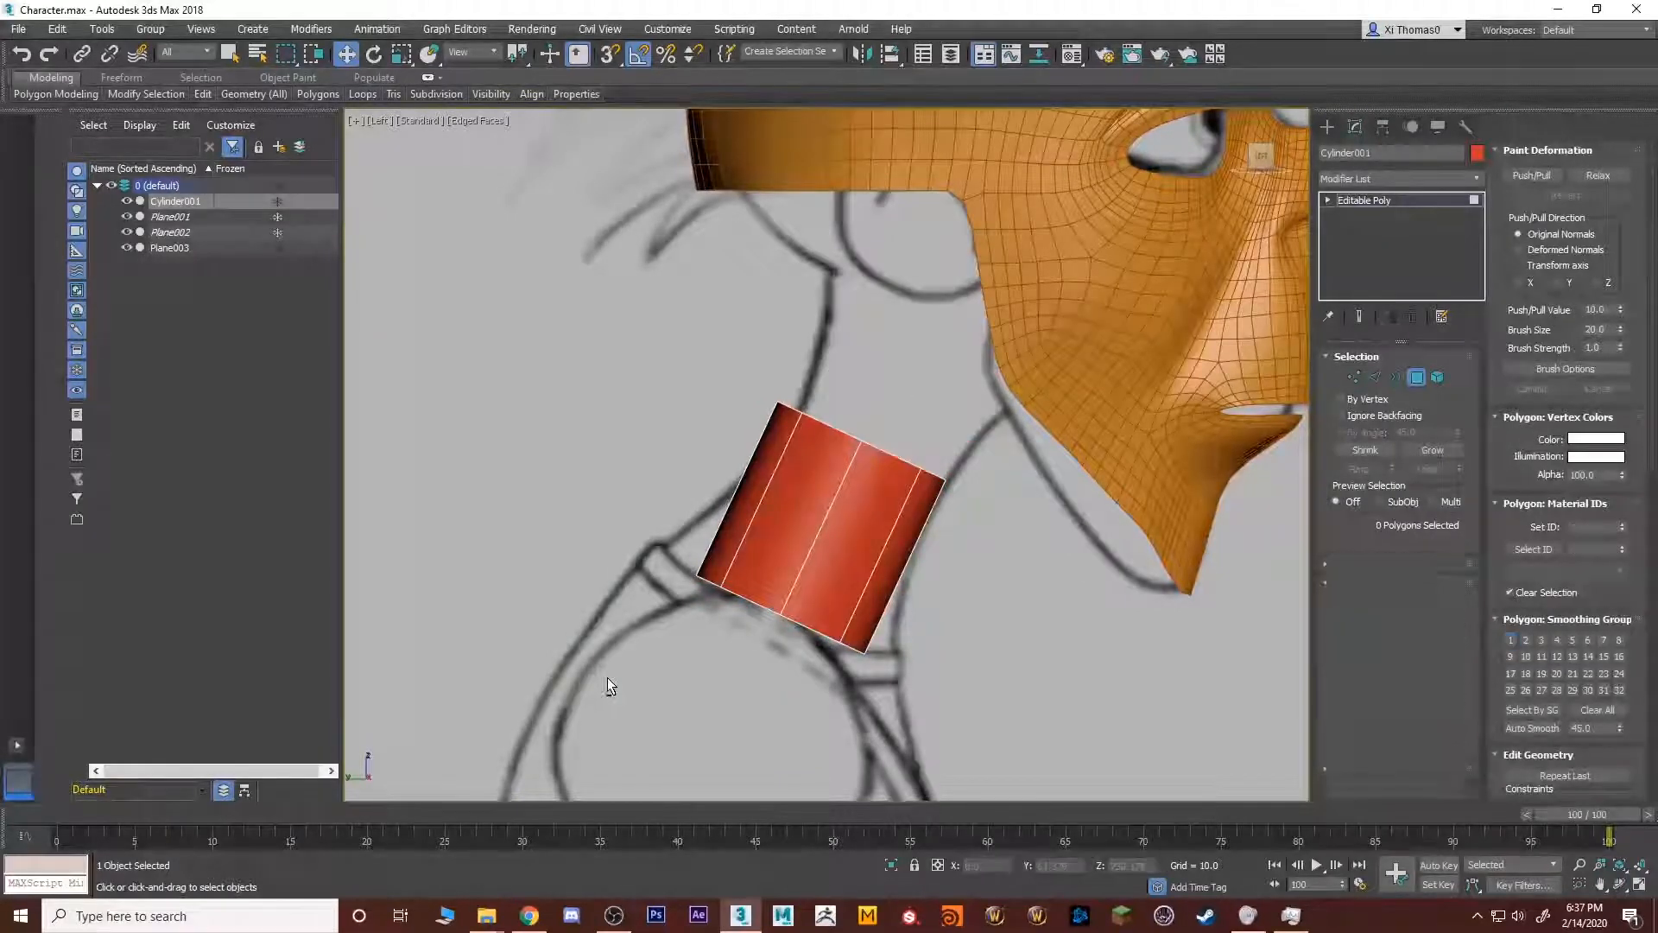
Scale the cylinder's open top border inward and shift it slightly to fit between the neck lines of the sketch.
key("3")
left_click(834, 431)
key("r")
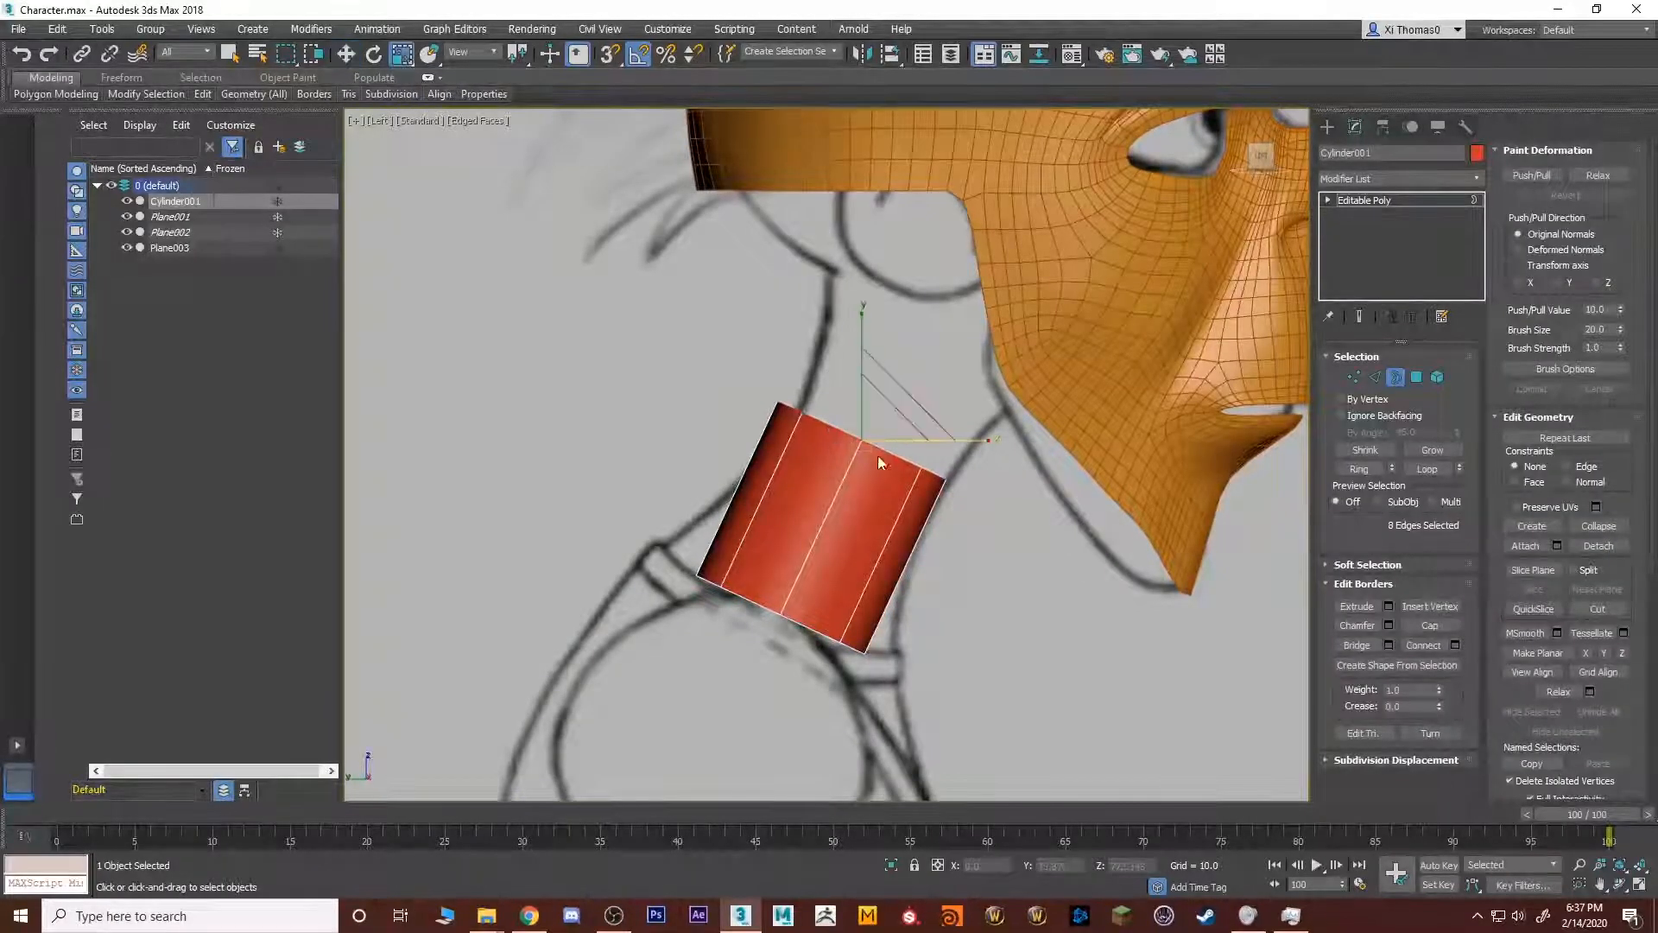
left_click_drag(880, 413, 863, 457)
key("w")
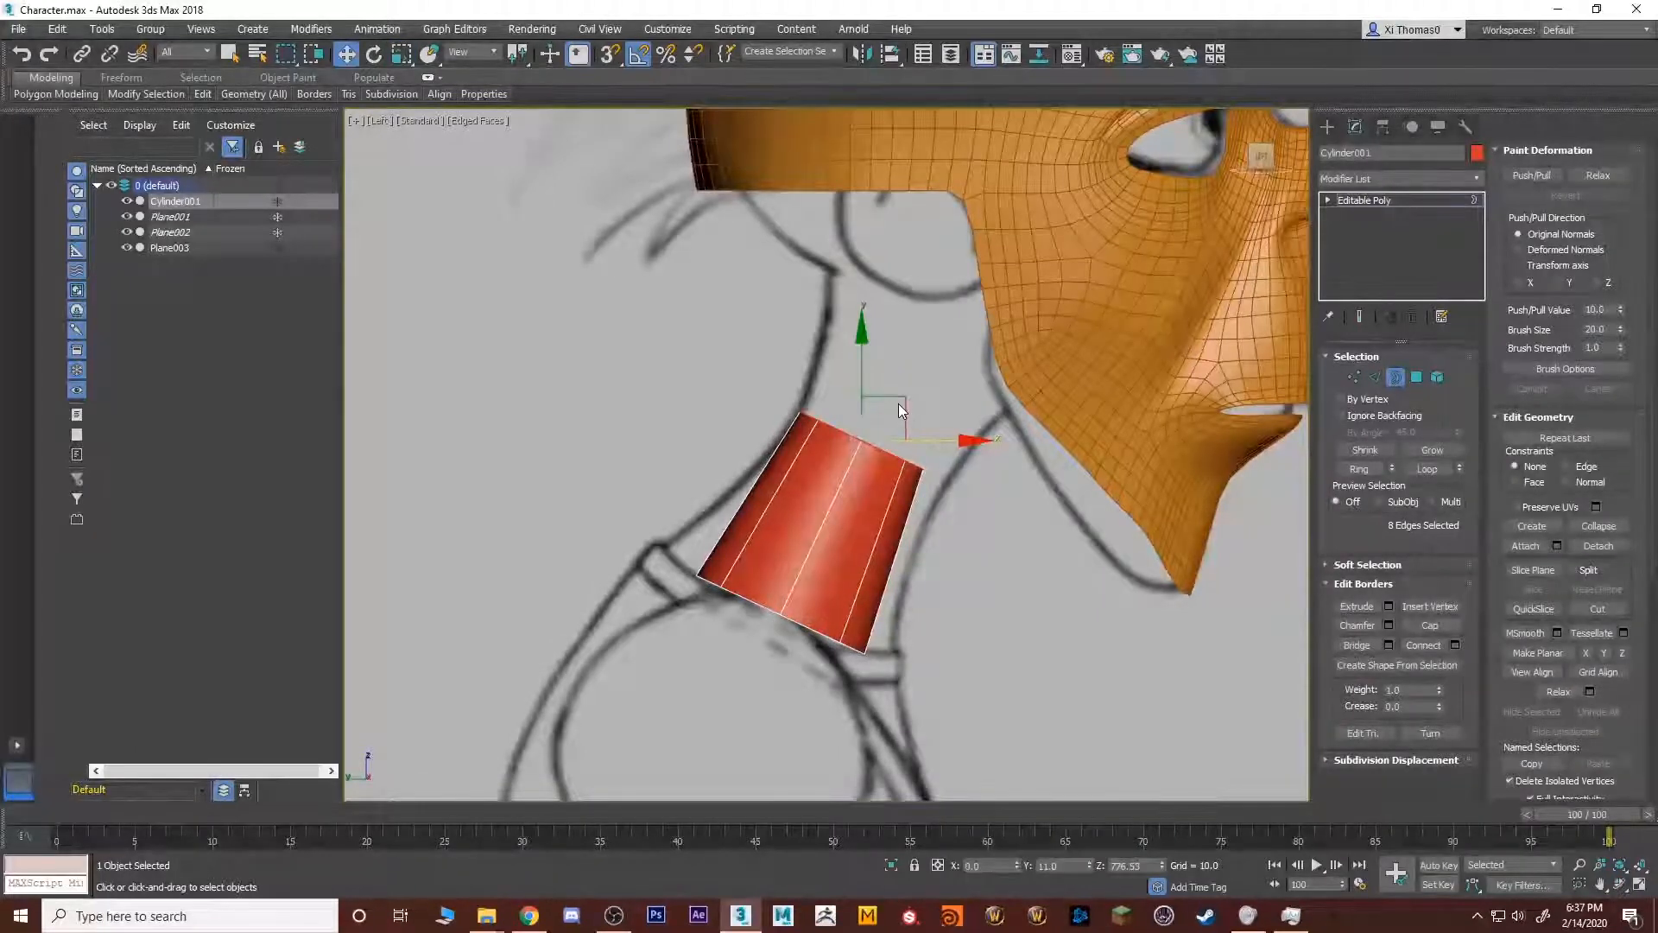
left_click_drag(901, 410, 907, 403)
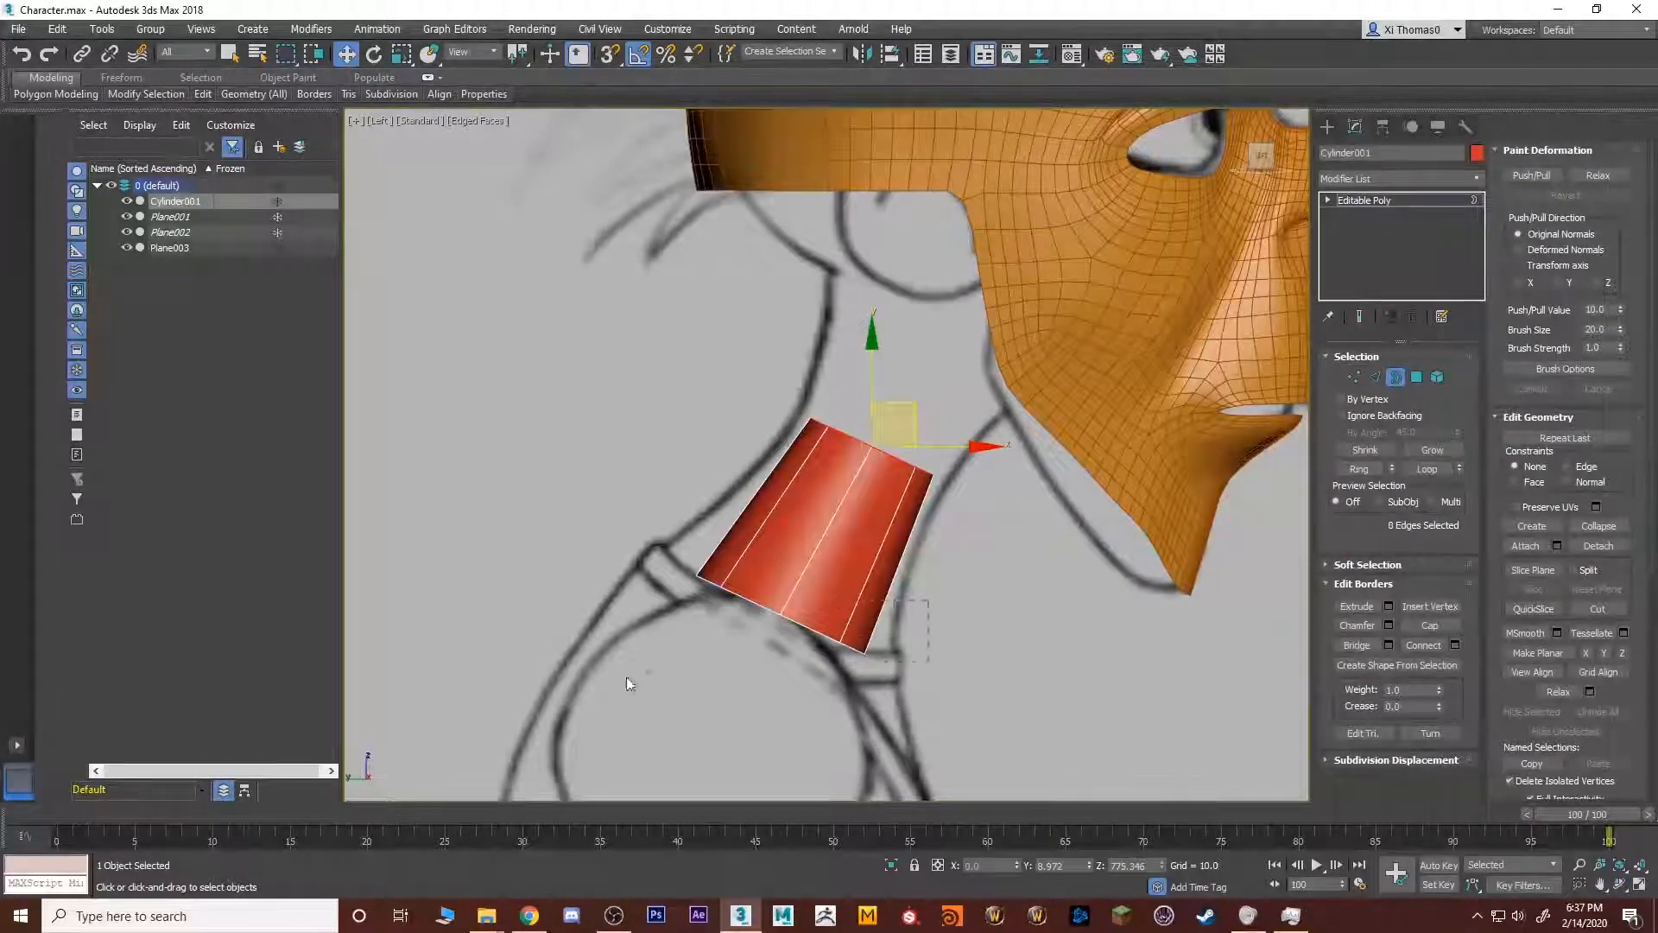
left_click(628, 684)
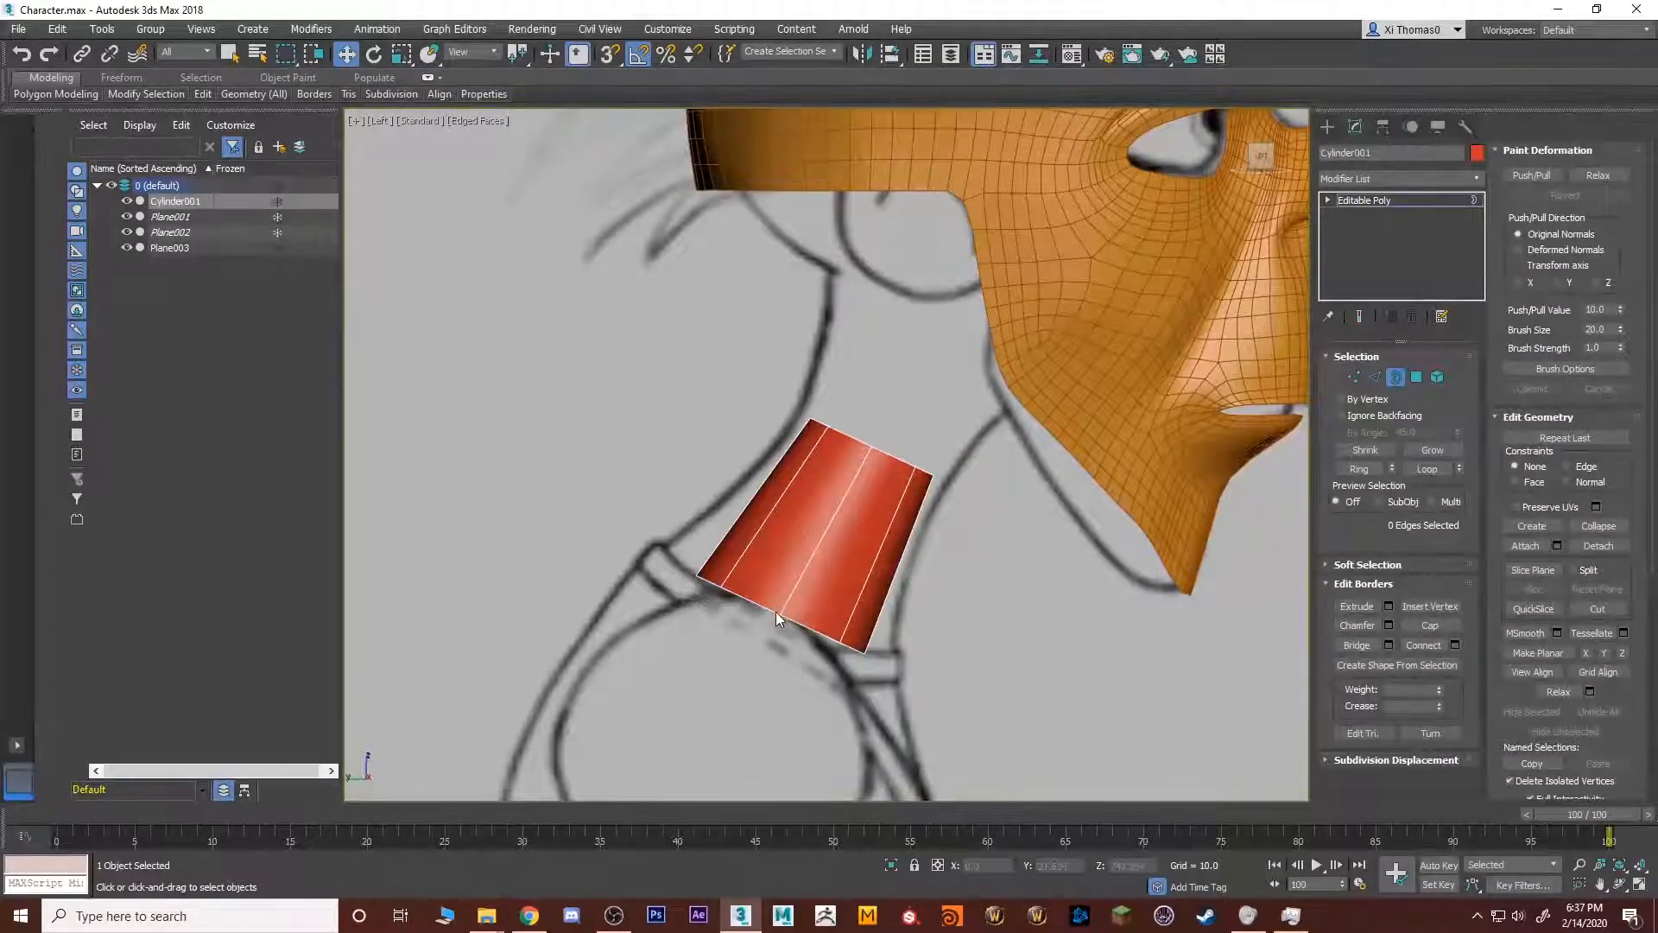
Delete the bottom cap polygon of the neck cylinder, working from below in the Orthographic view.
key("alt+w")
left_click(1026, 405)
key("alt+w")
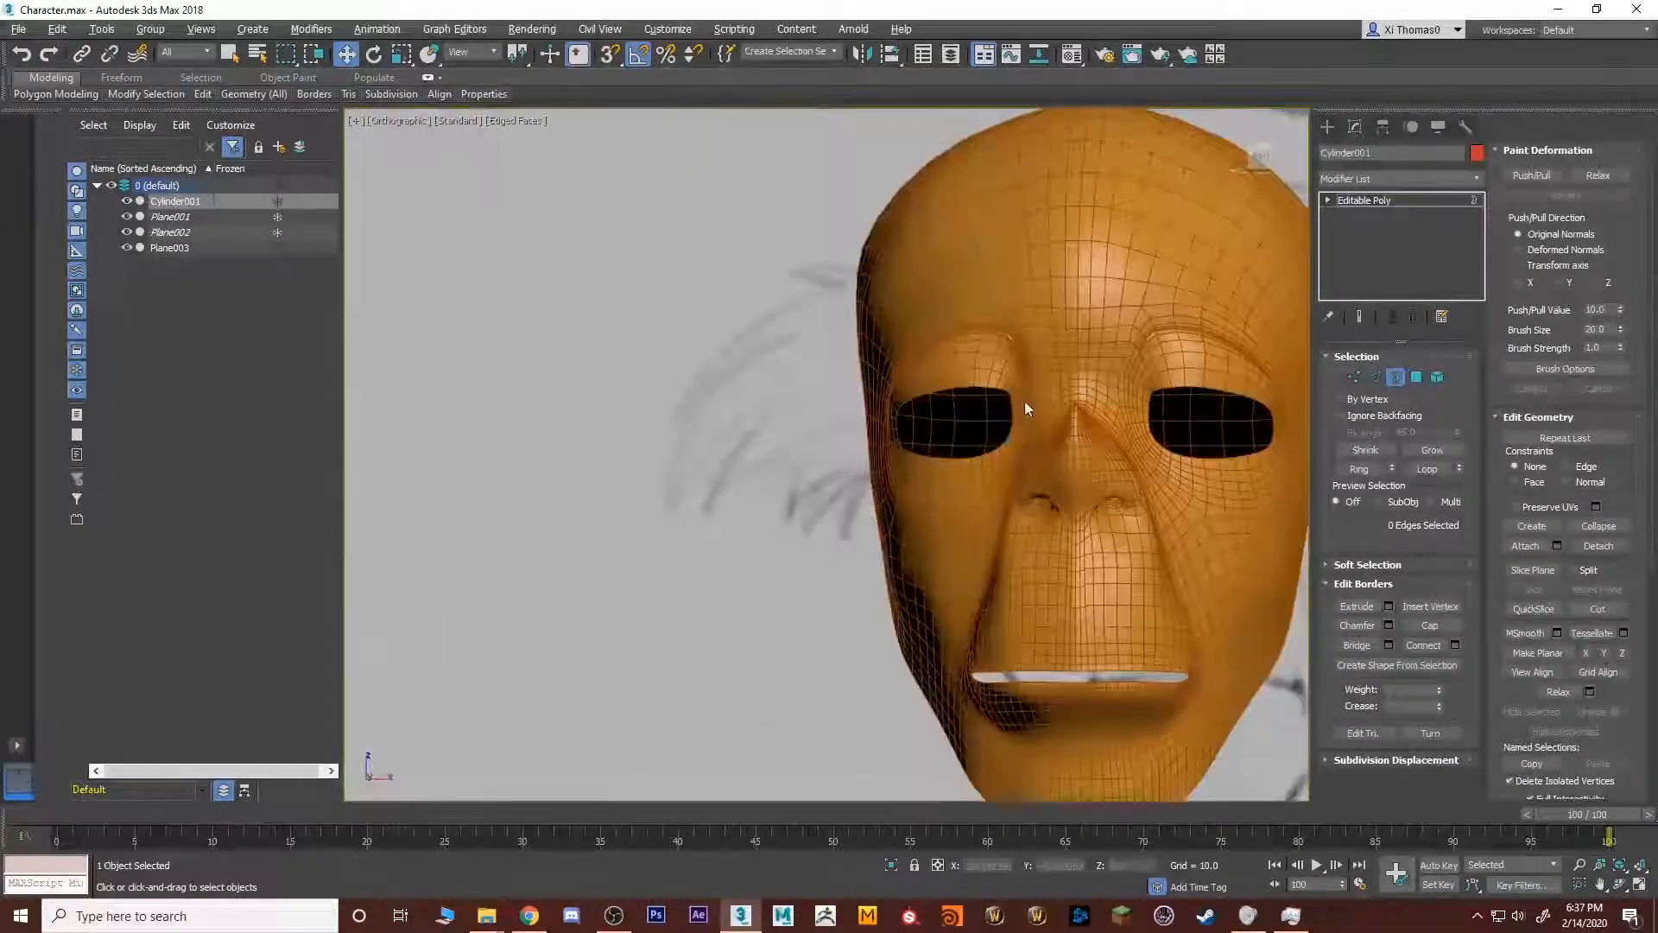
scroll(1029, 407, "down", 5)
middle_click_drag(1024, 484, 917, 280)
scroll(956, 450, "up", 4)
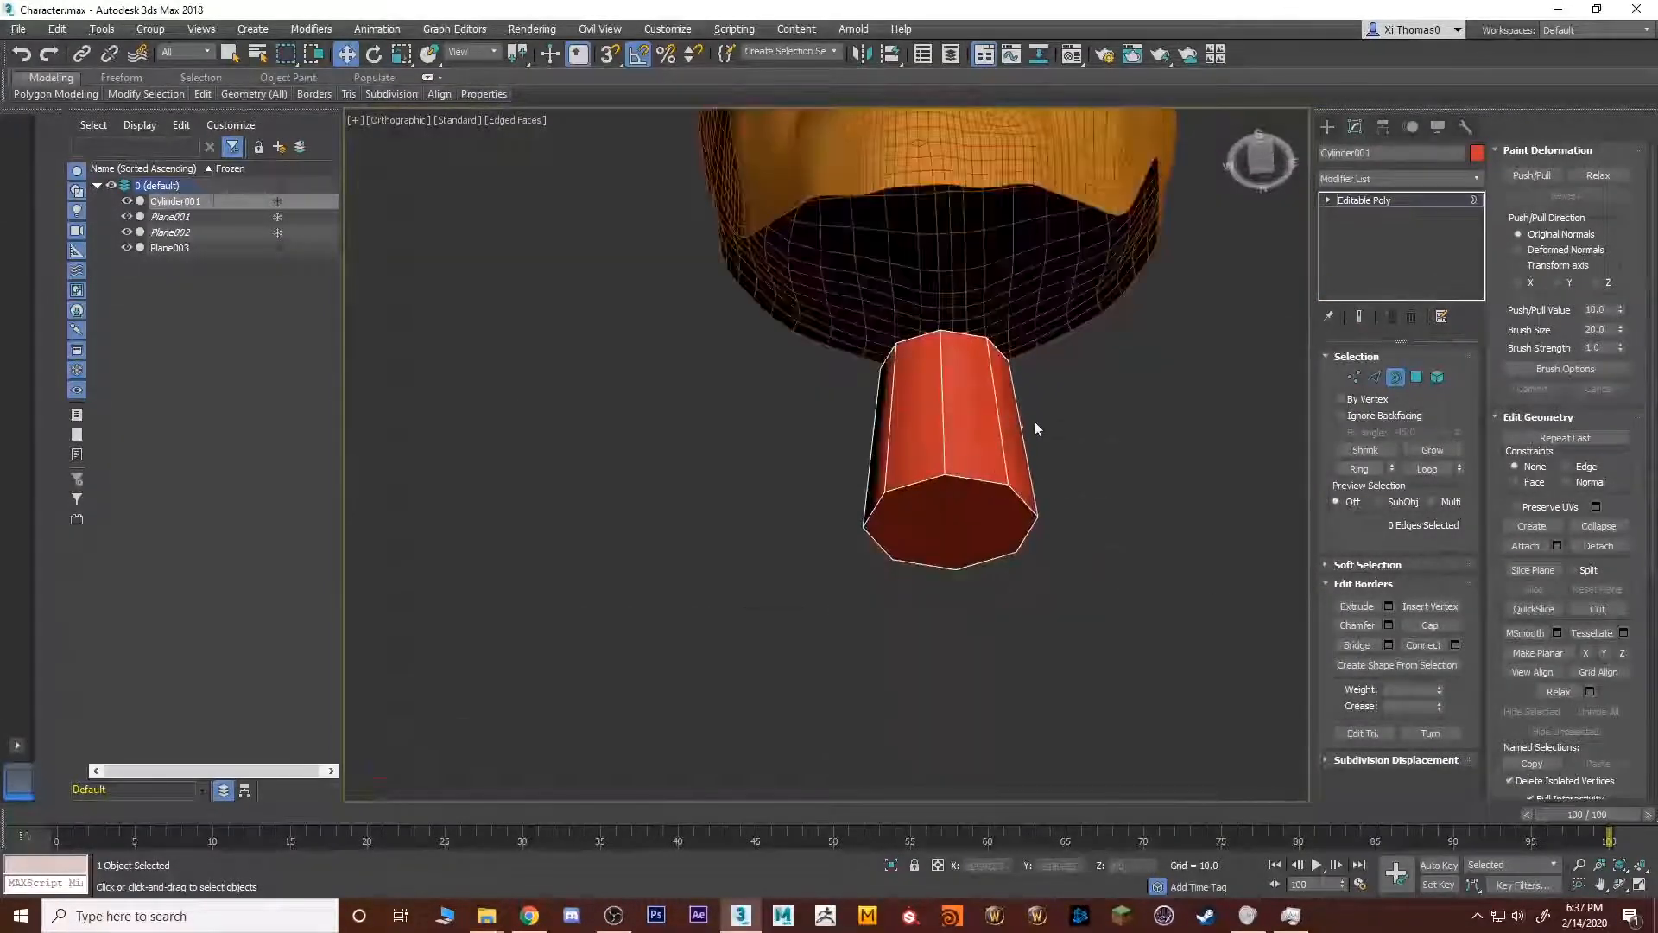
key("4")
left_click(937, 515)
key("Delete")
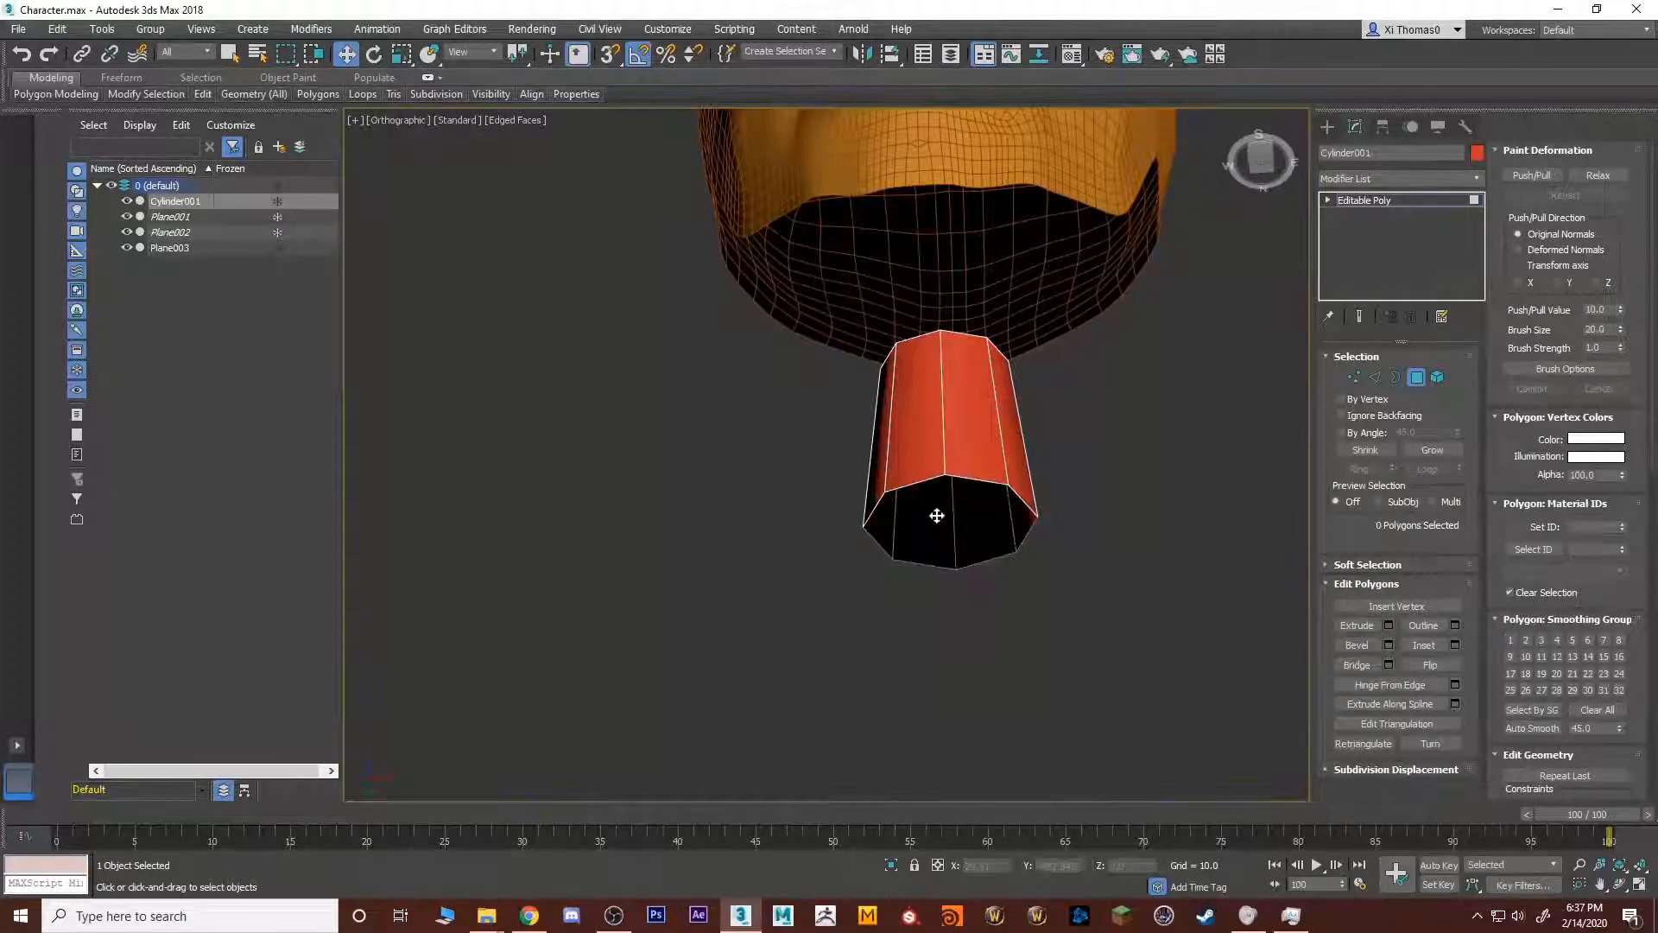
Scale the neck cylinder's bottom border outward in the side view to match the collar width of the sketch.
key("alt+w")
left_click(650, 375)
key("alt+w")
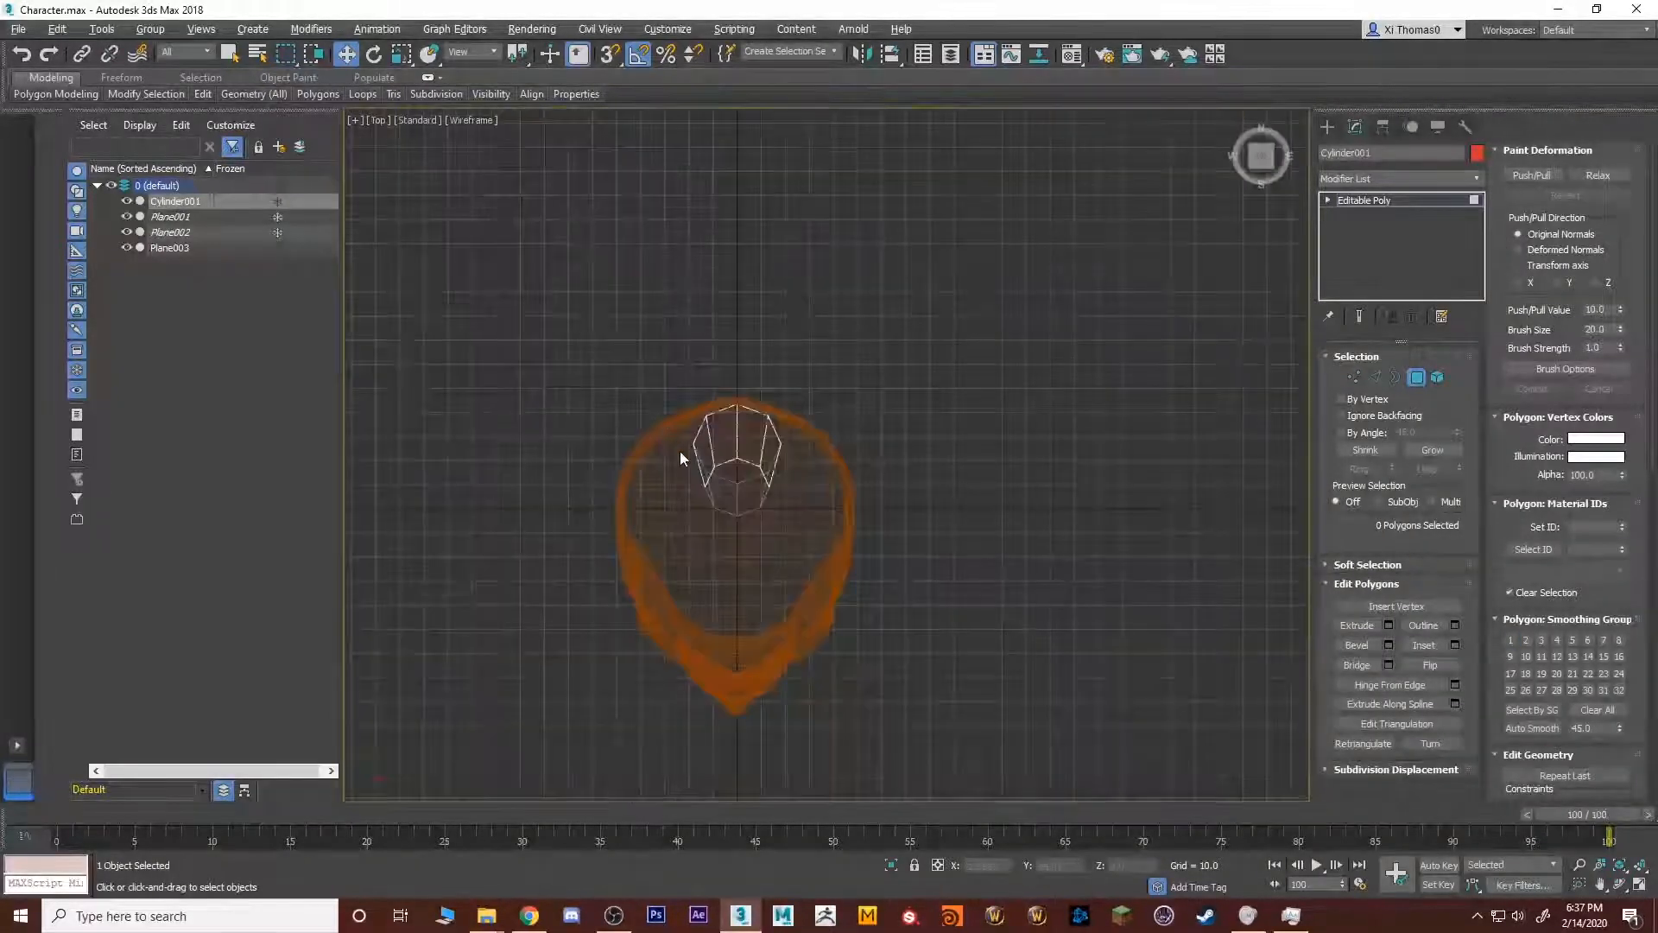
key("alt+w")
left_click(672, 682)
key("alt+w")
key("3")
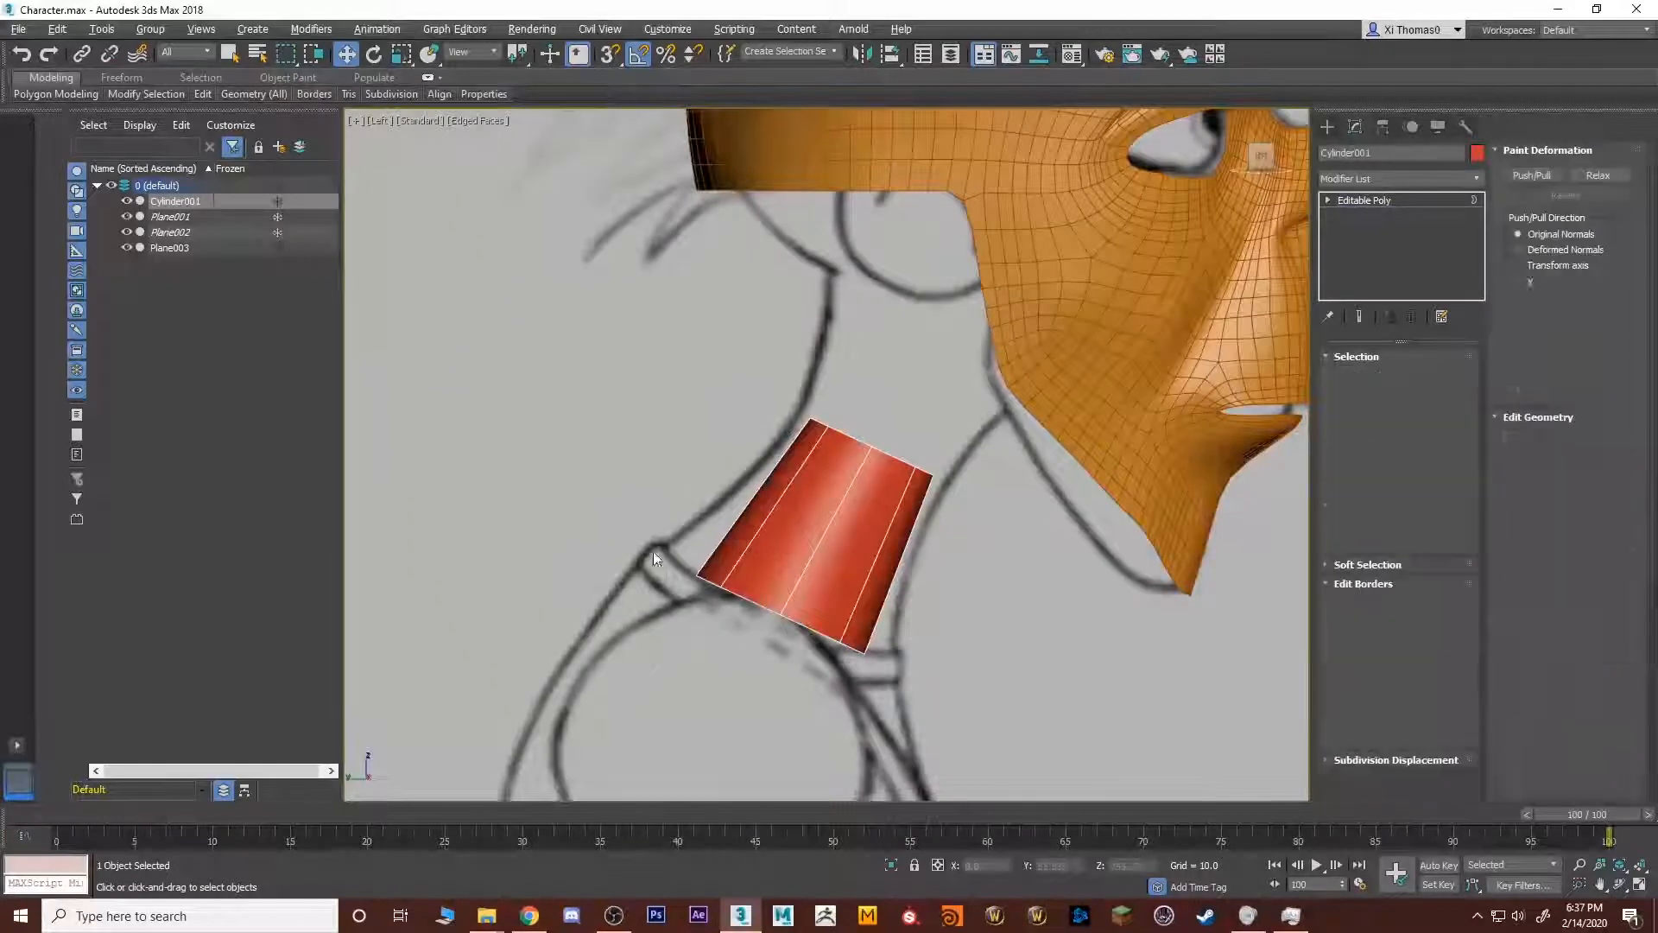
left_click(807, 650)
key("r")
left_click_drag(808, 605, 816, 560)
mouse_move(816, 559)
middle_mouse_down()
mouse_move(810, 672)
mouse_move(775, 672)
middle_mouse_up()
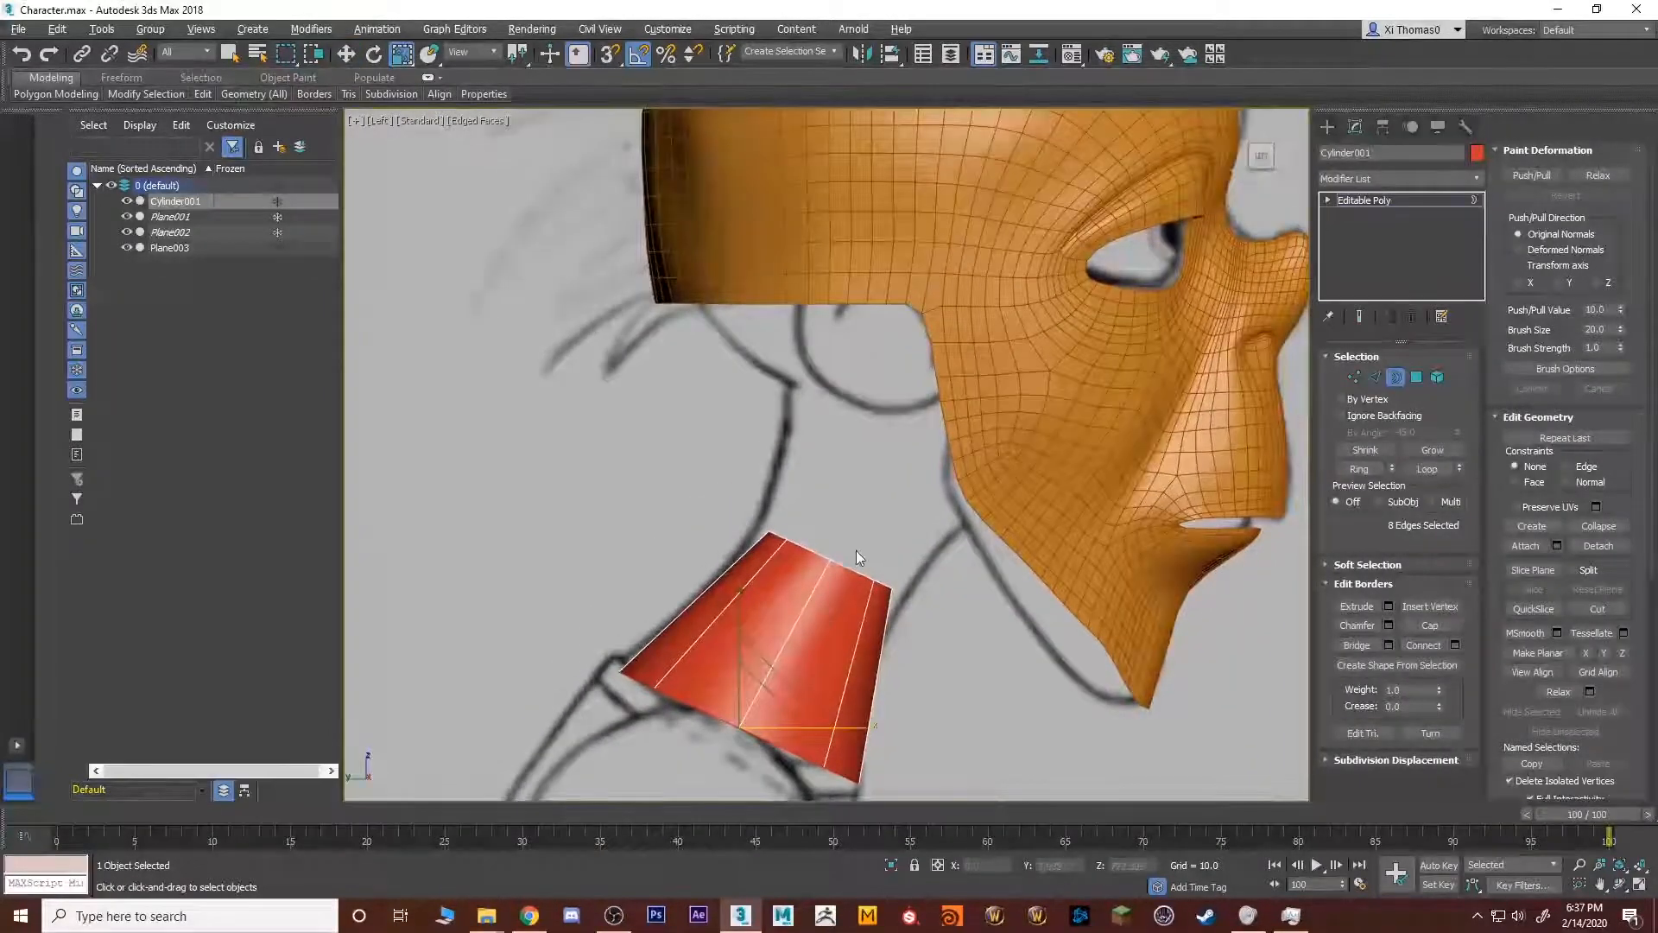
Extend the neck's top border upward in two new sections, scaling them to follow the sketched neck lines up to the skull base.
key("w")
left_click_drag(866, 520, 831, 568)
left_click_drag(836, 569, 955, 392)
key("r")
key("w")
key("r")
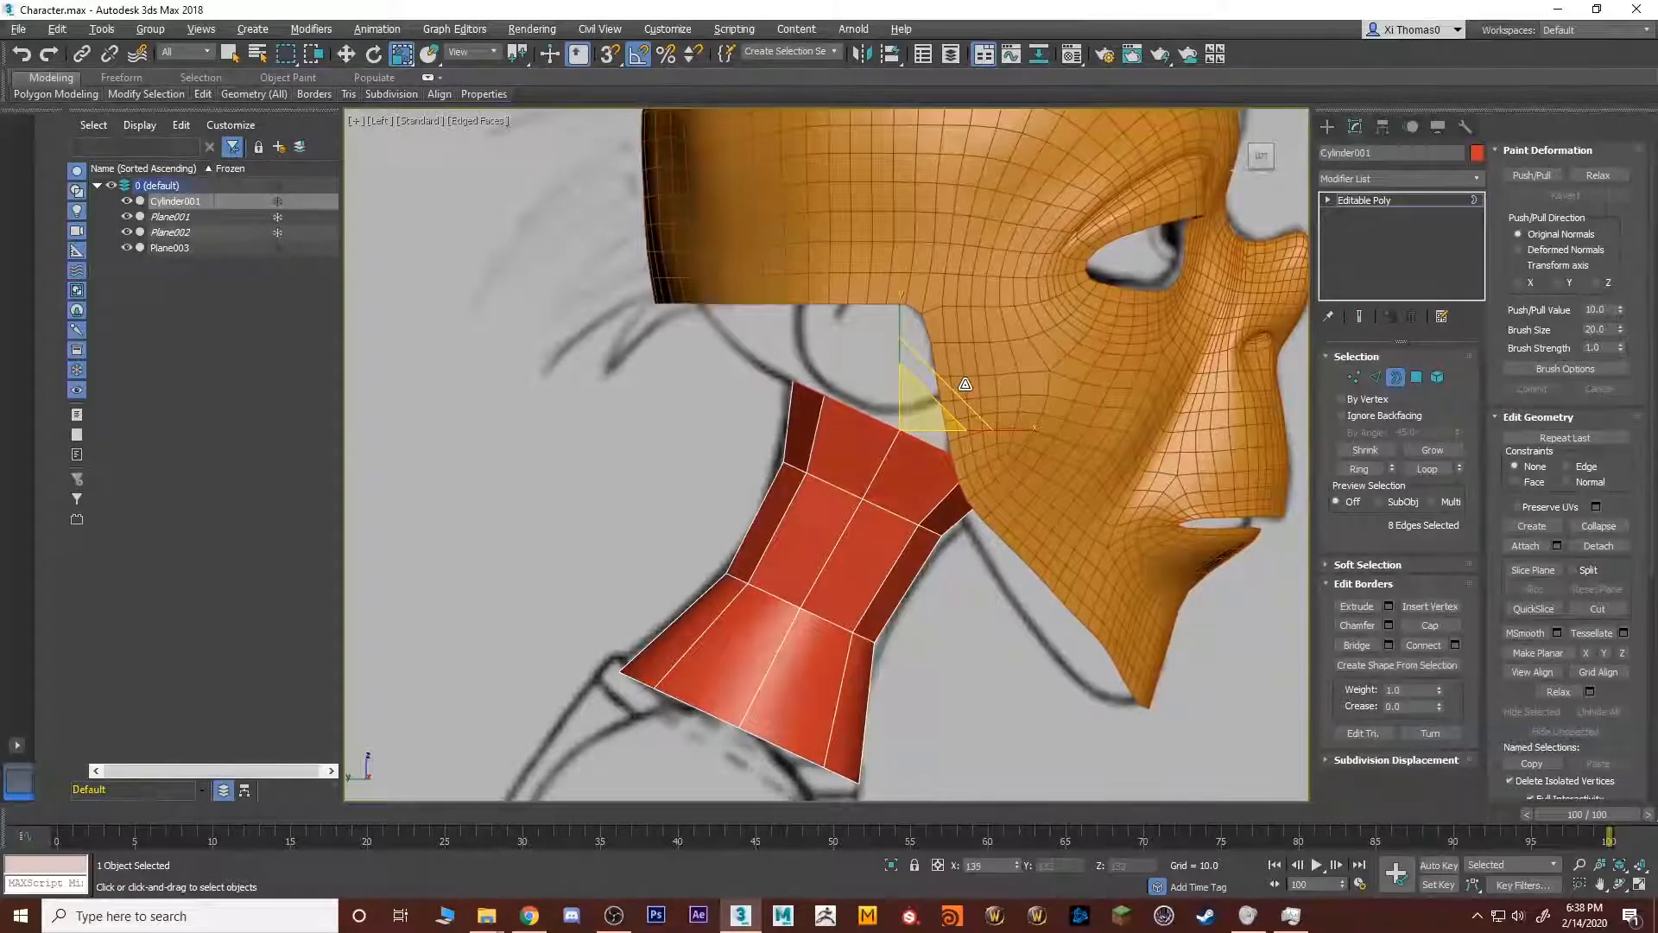
Move the front vertices of the neck's top rim down and back so they sit along the jaw edge.
scroll(994, 459, "up", 5)
key("1")
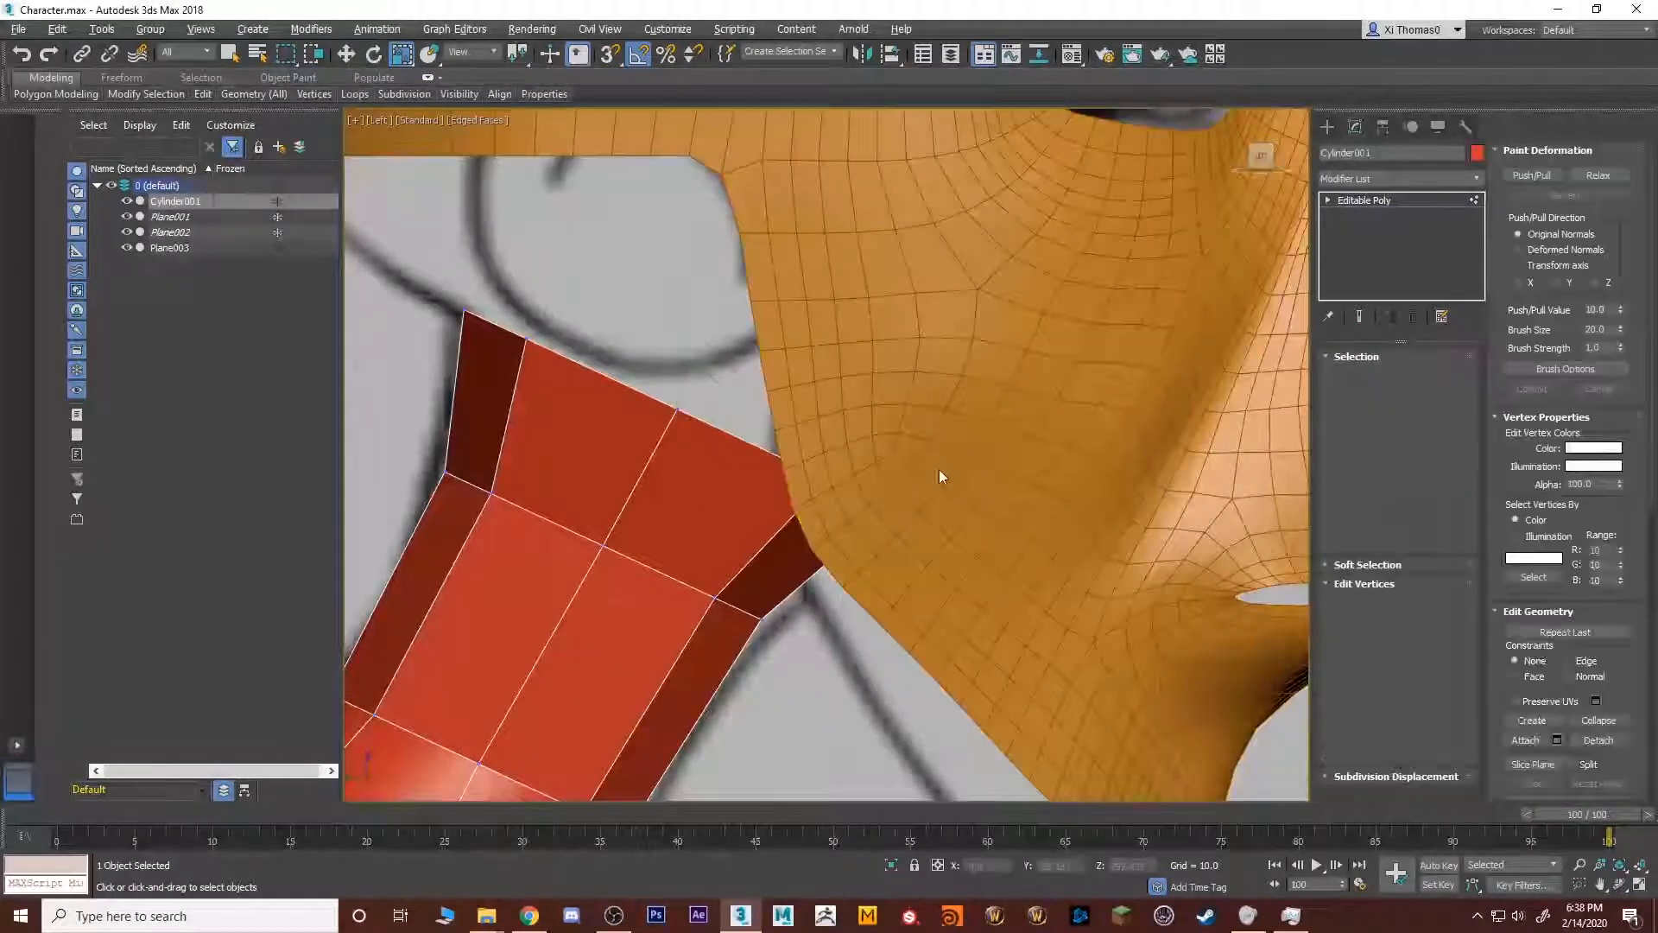
key("w")
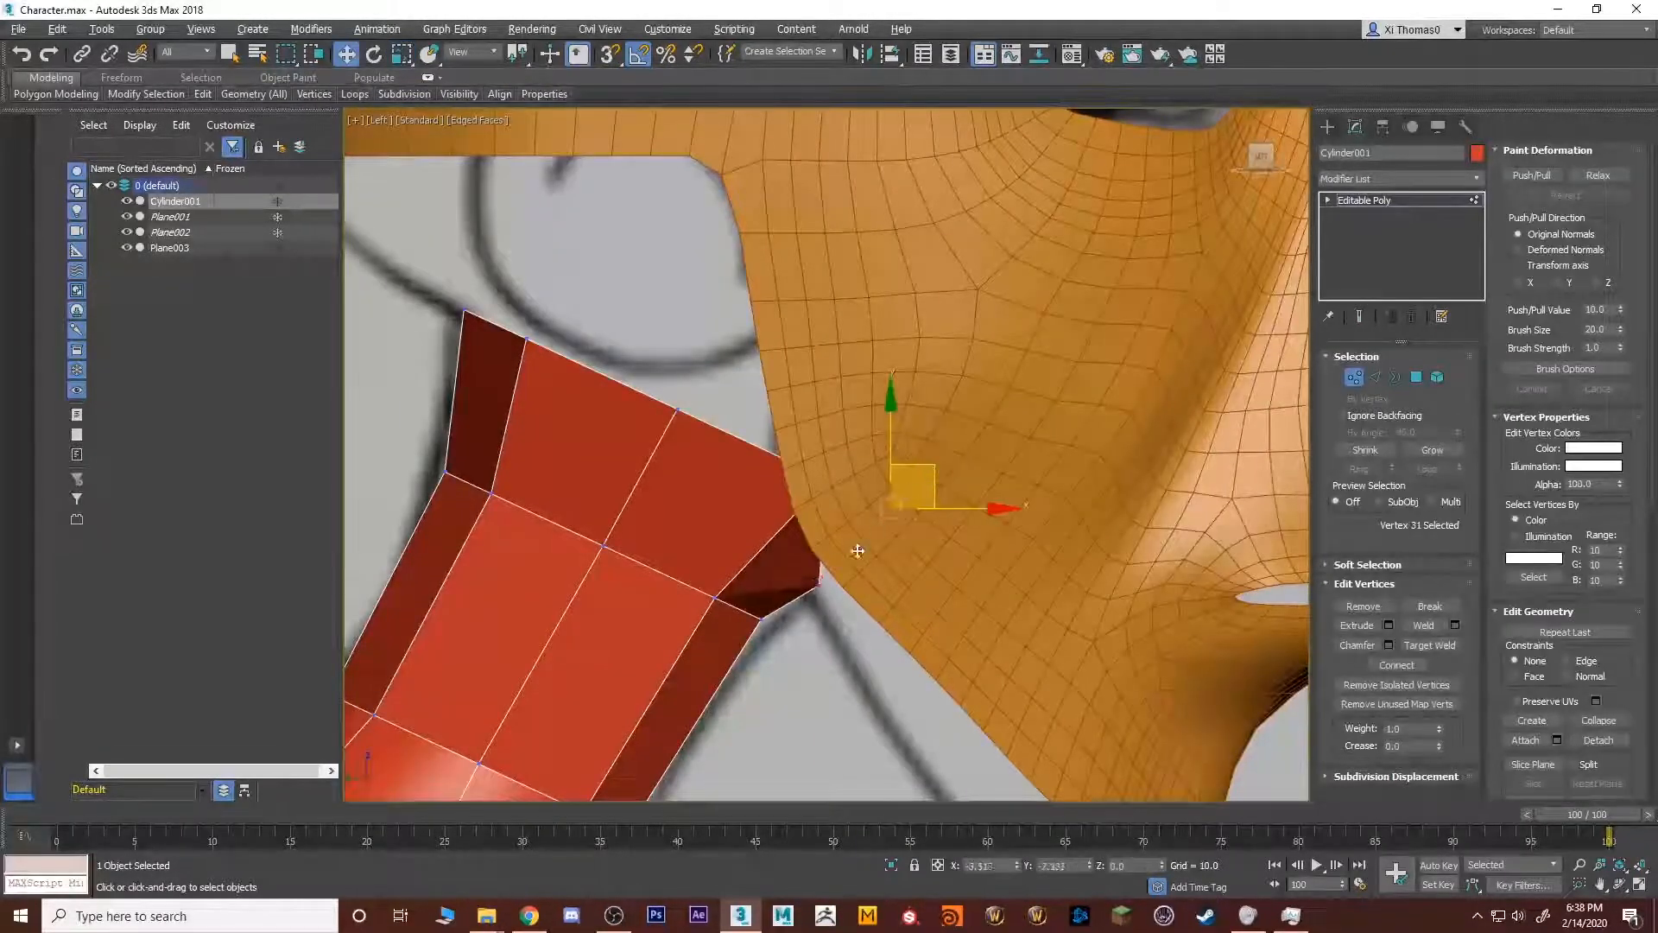
left_click(822, 562)
left_click(863, 482)
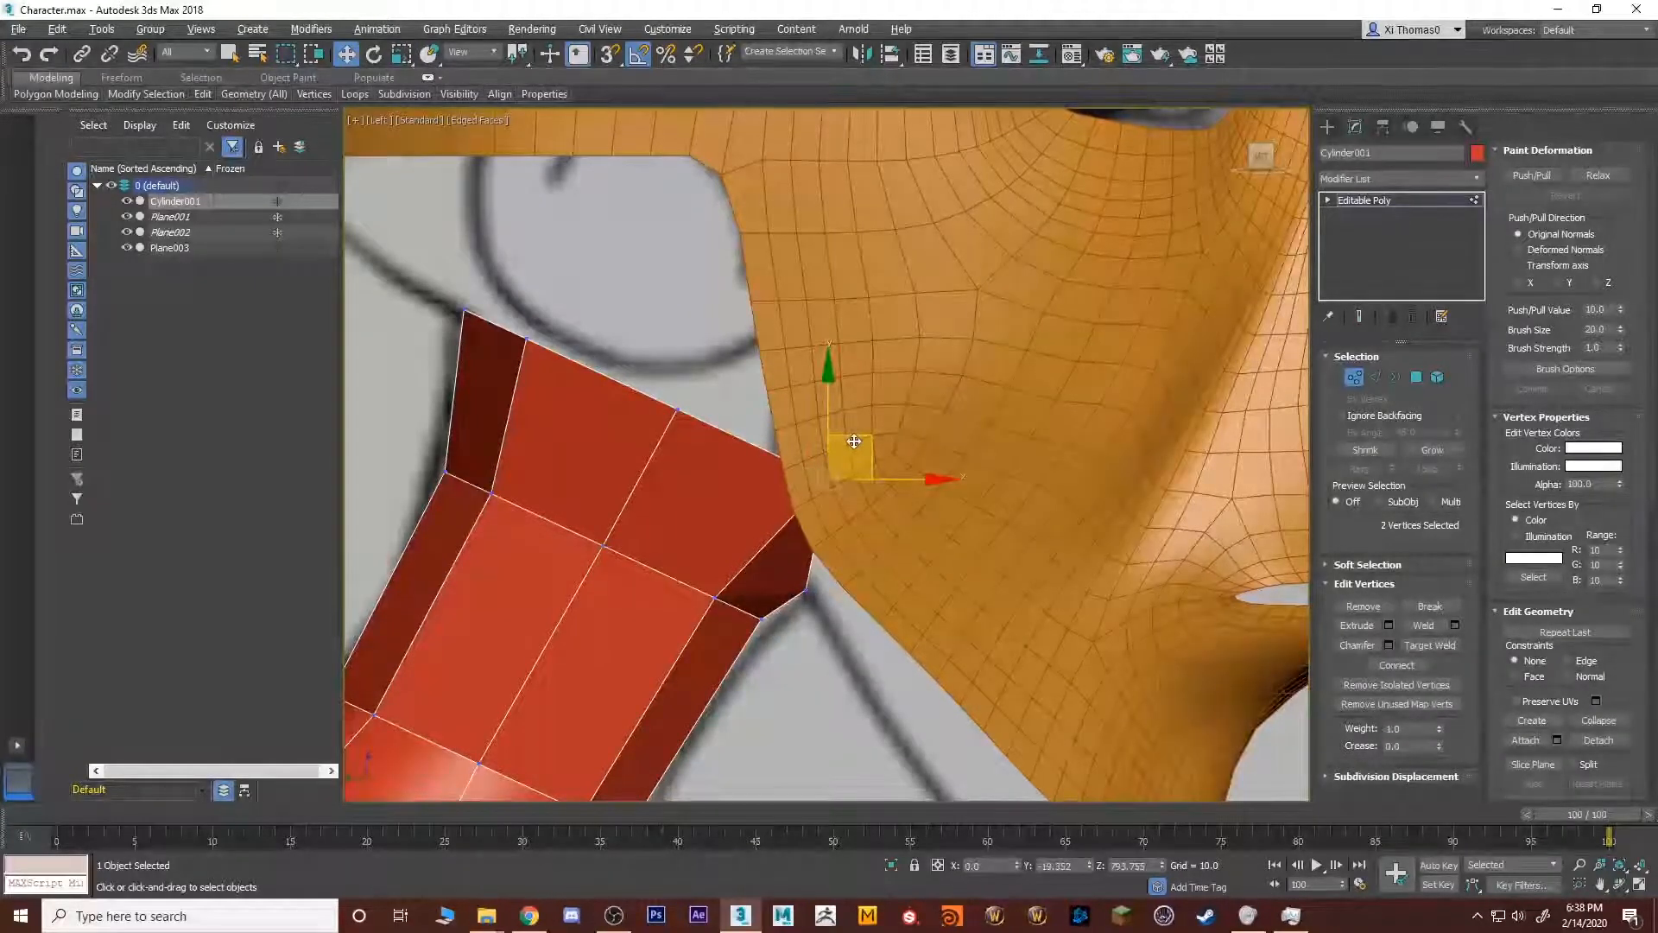
left_click_drag(844, 428, 794, 462)
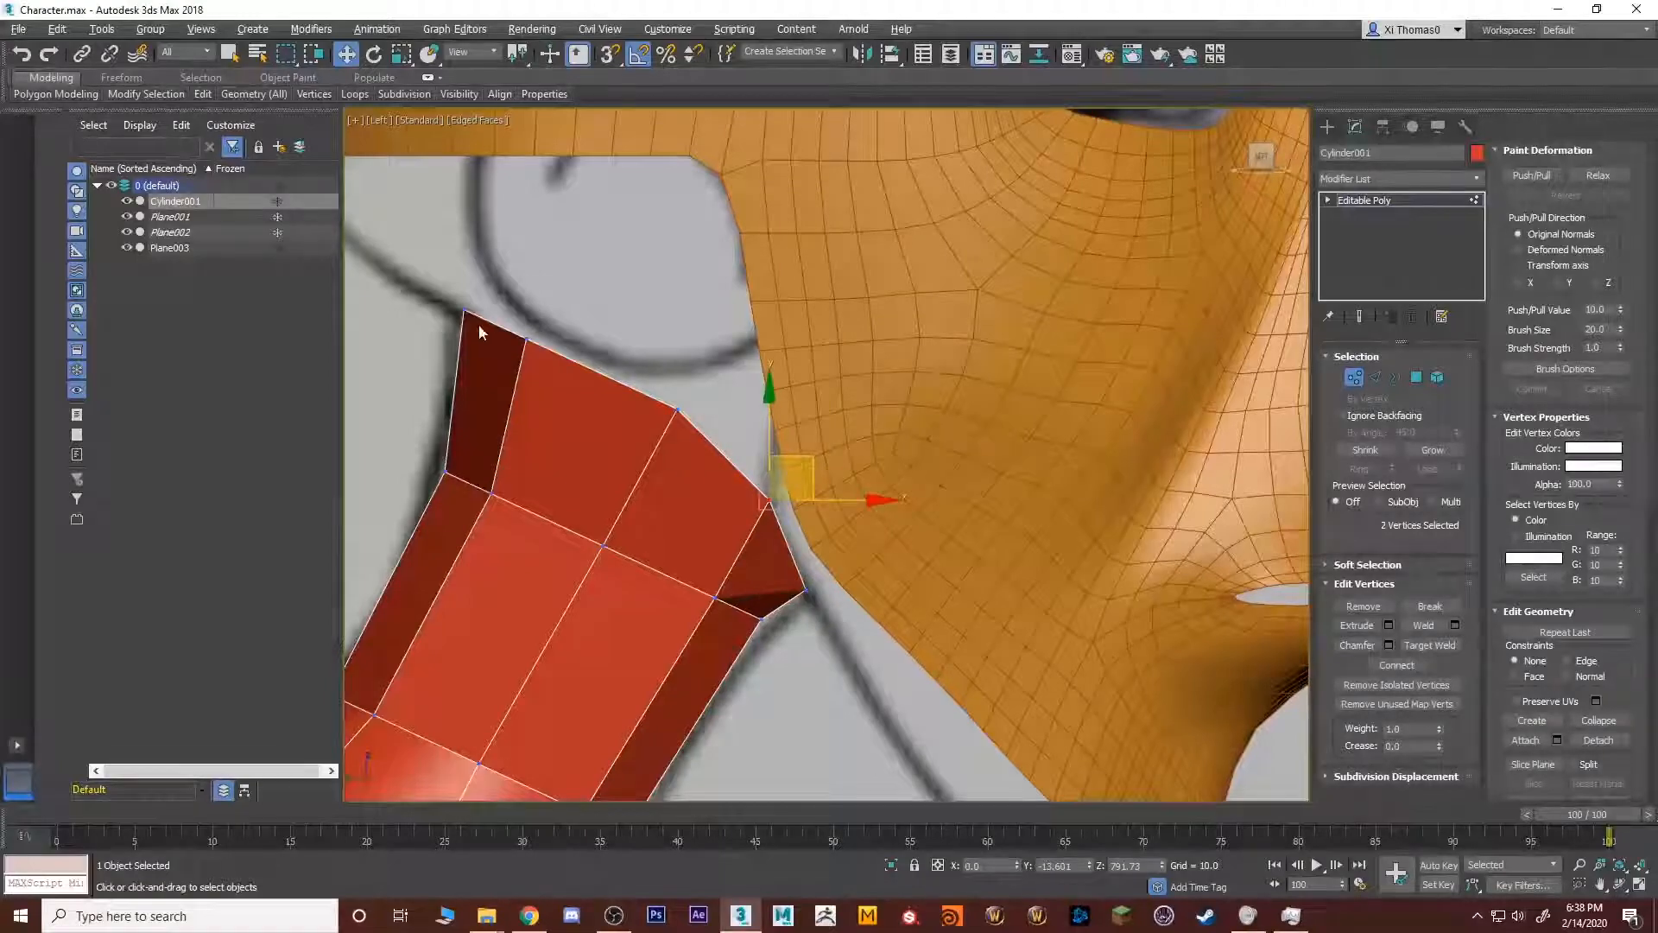
Remove the TurboSmooth and Symmetry modifiers from the head, leaving its Editable Poly half.
scroll(555, 322, "down", 8)
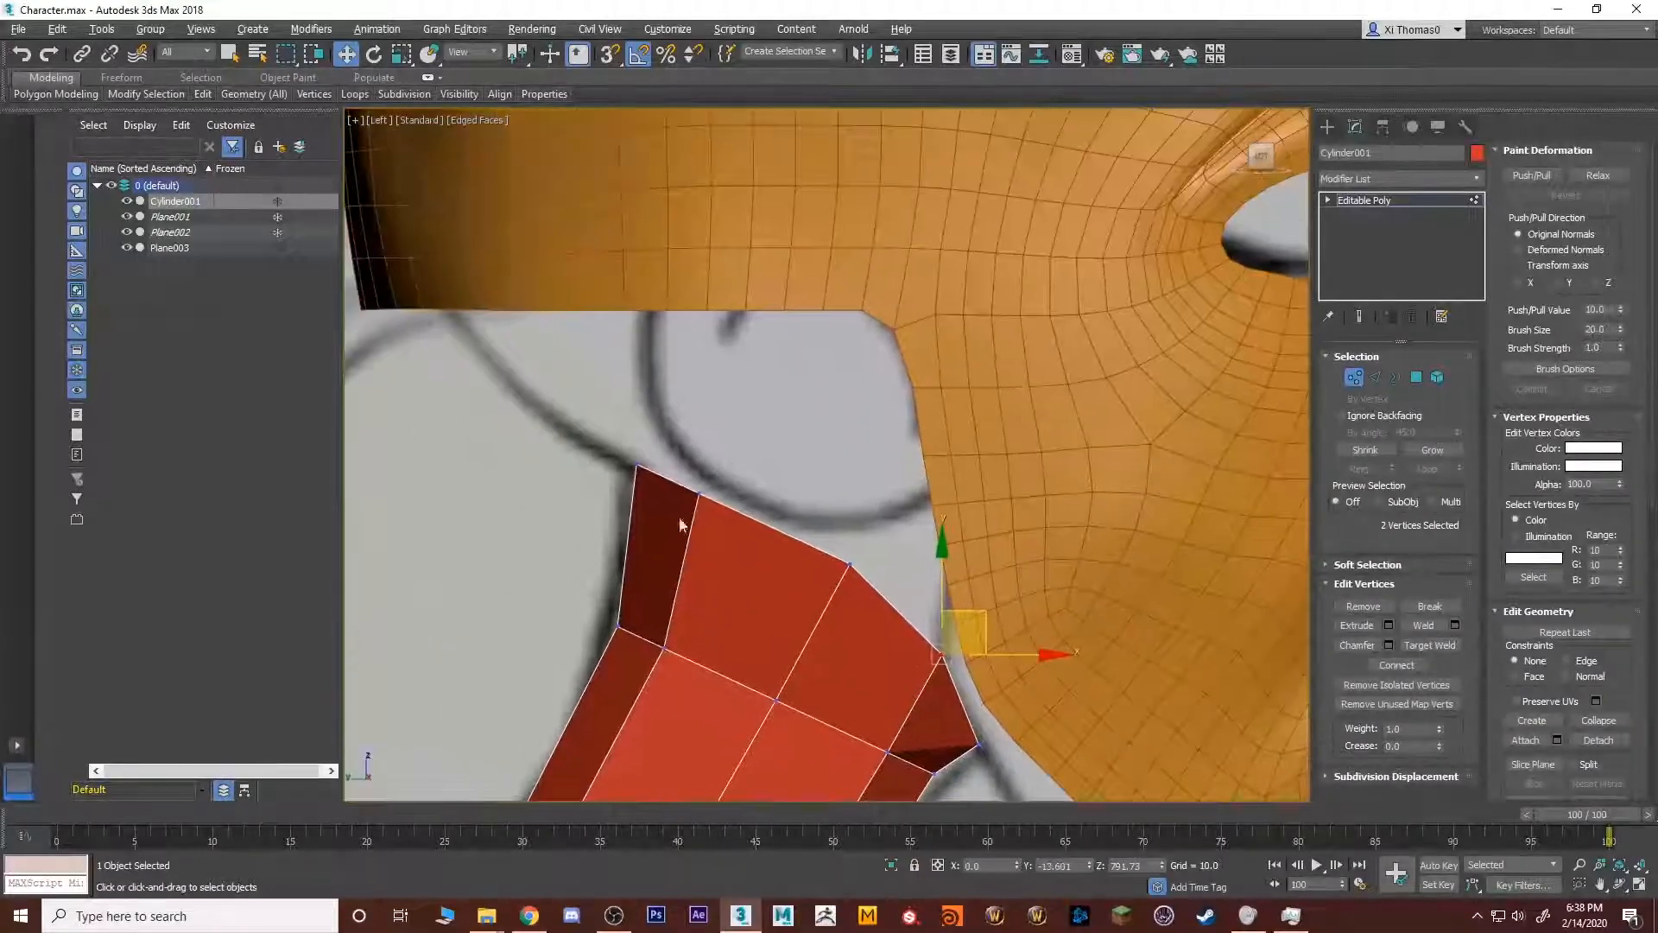
key("alt+w")
right_click(1070, 542)
key("alt+w")
middle_click_drag(1070, 550, 1114, 484, "alt")
scroll(993, 432, "up", 4)
scroll(1033, 402, "up", 4)
scroll(1122, 512, "up", 3)
scroll(1121, 511, "down", 2)
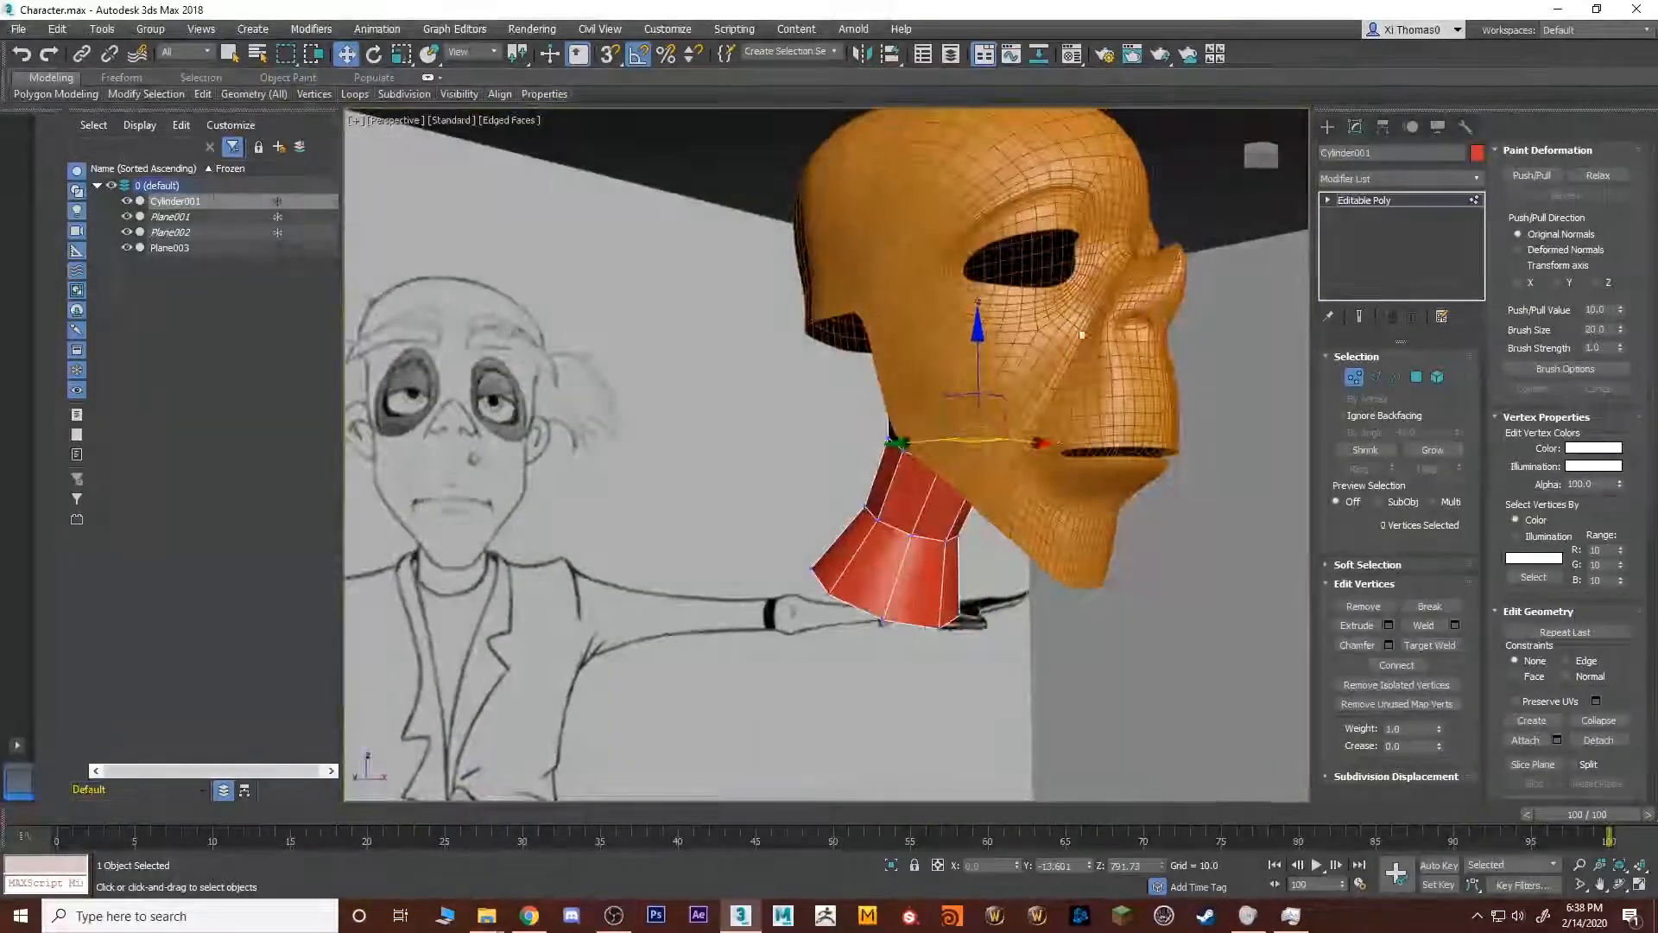
left_click(1381, 199)
left_click(1382, 201)
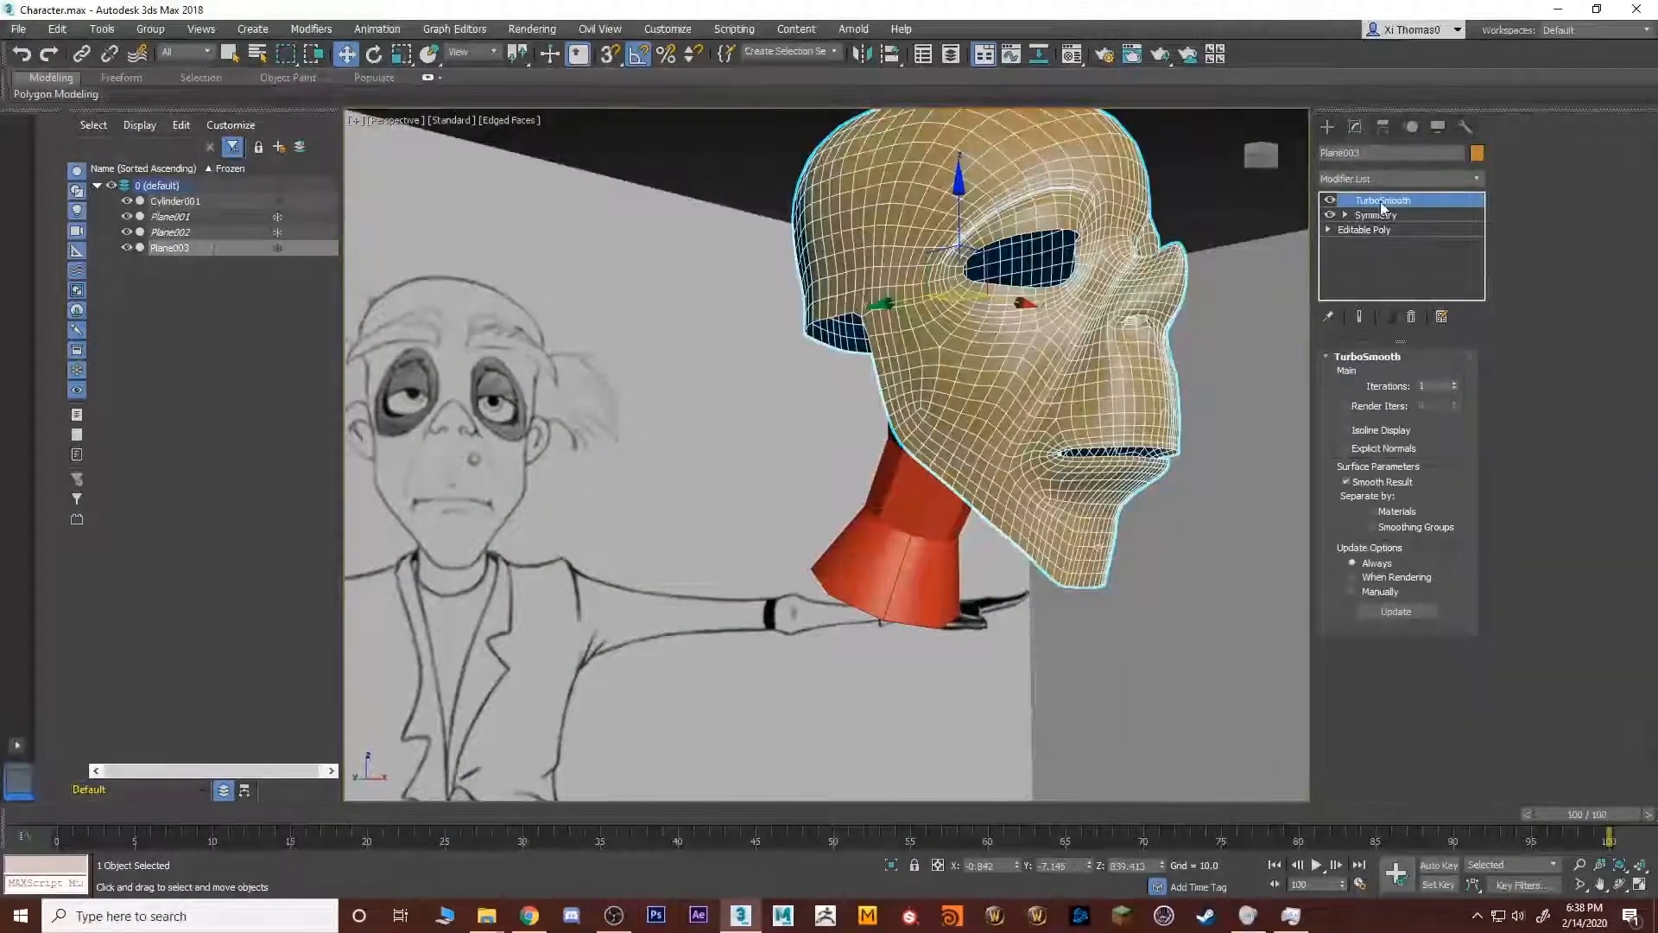
left_click(1411, 317)
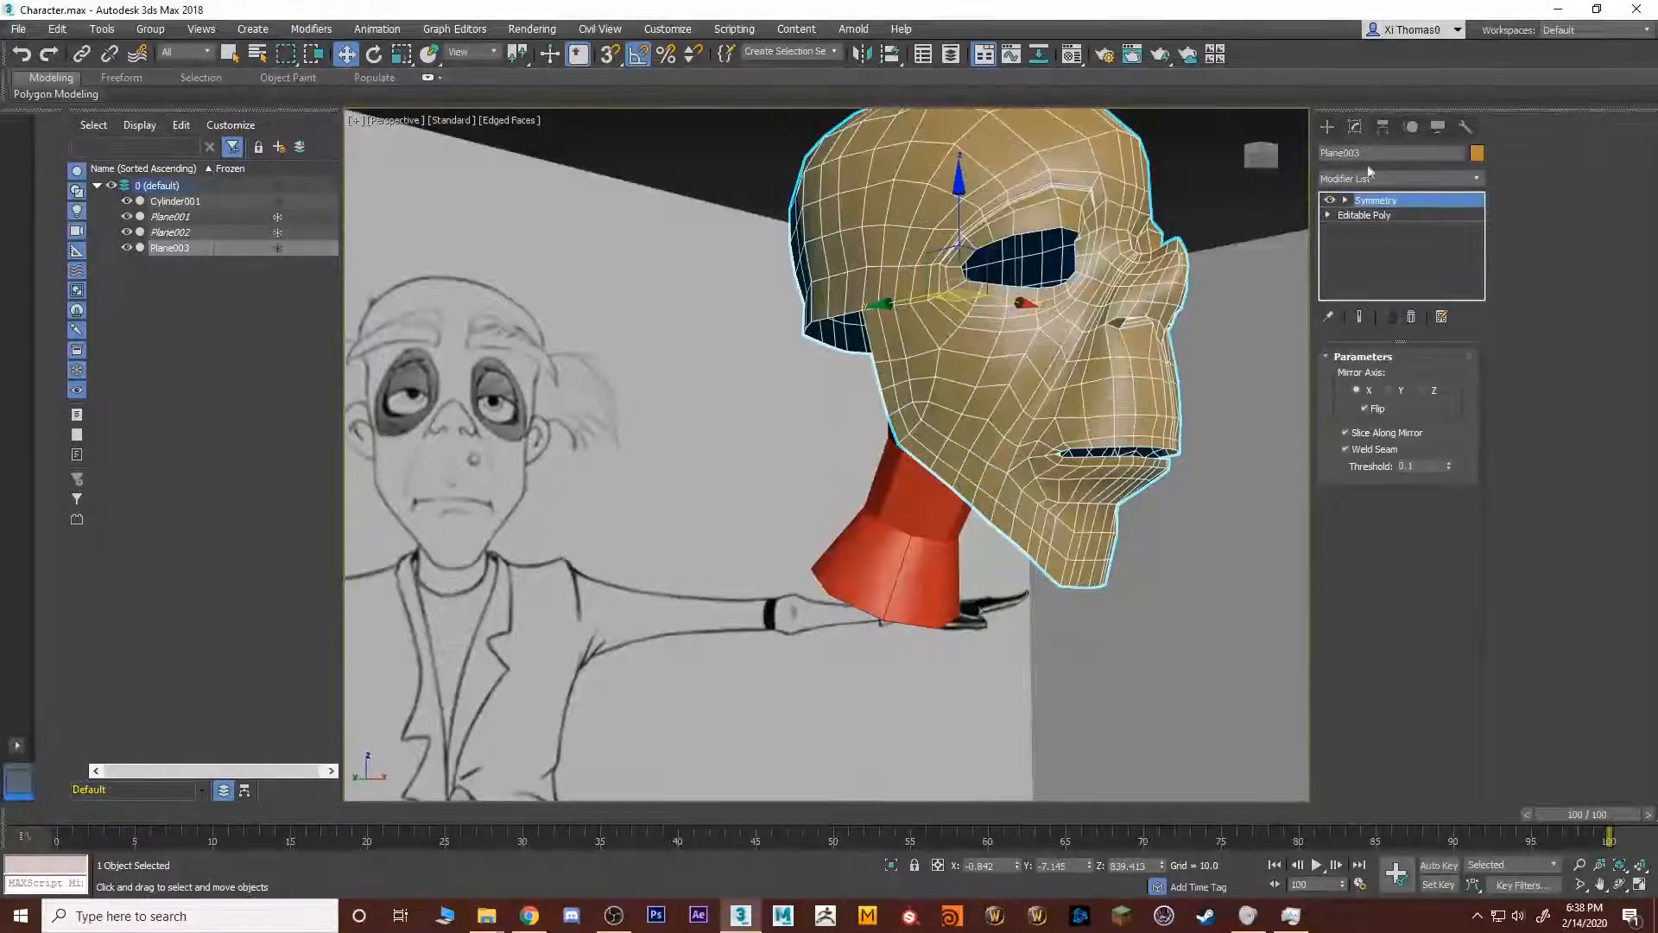
left_click(1412, 317)
Delete the neck polygons on the side of the centre line opposite the half head, working in the Top view.
left_click(905, 557)
key("alt+w")
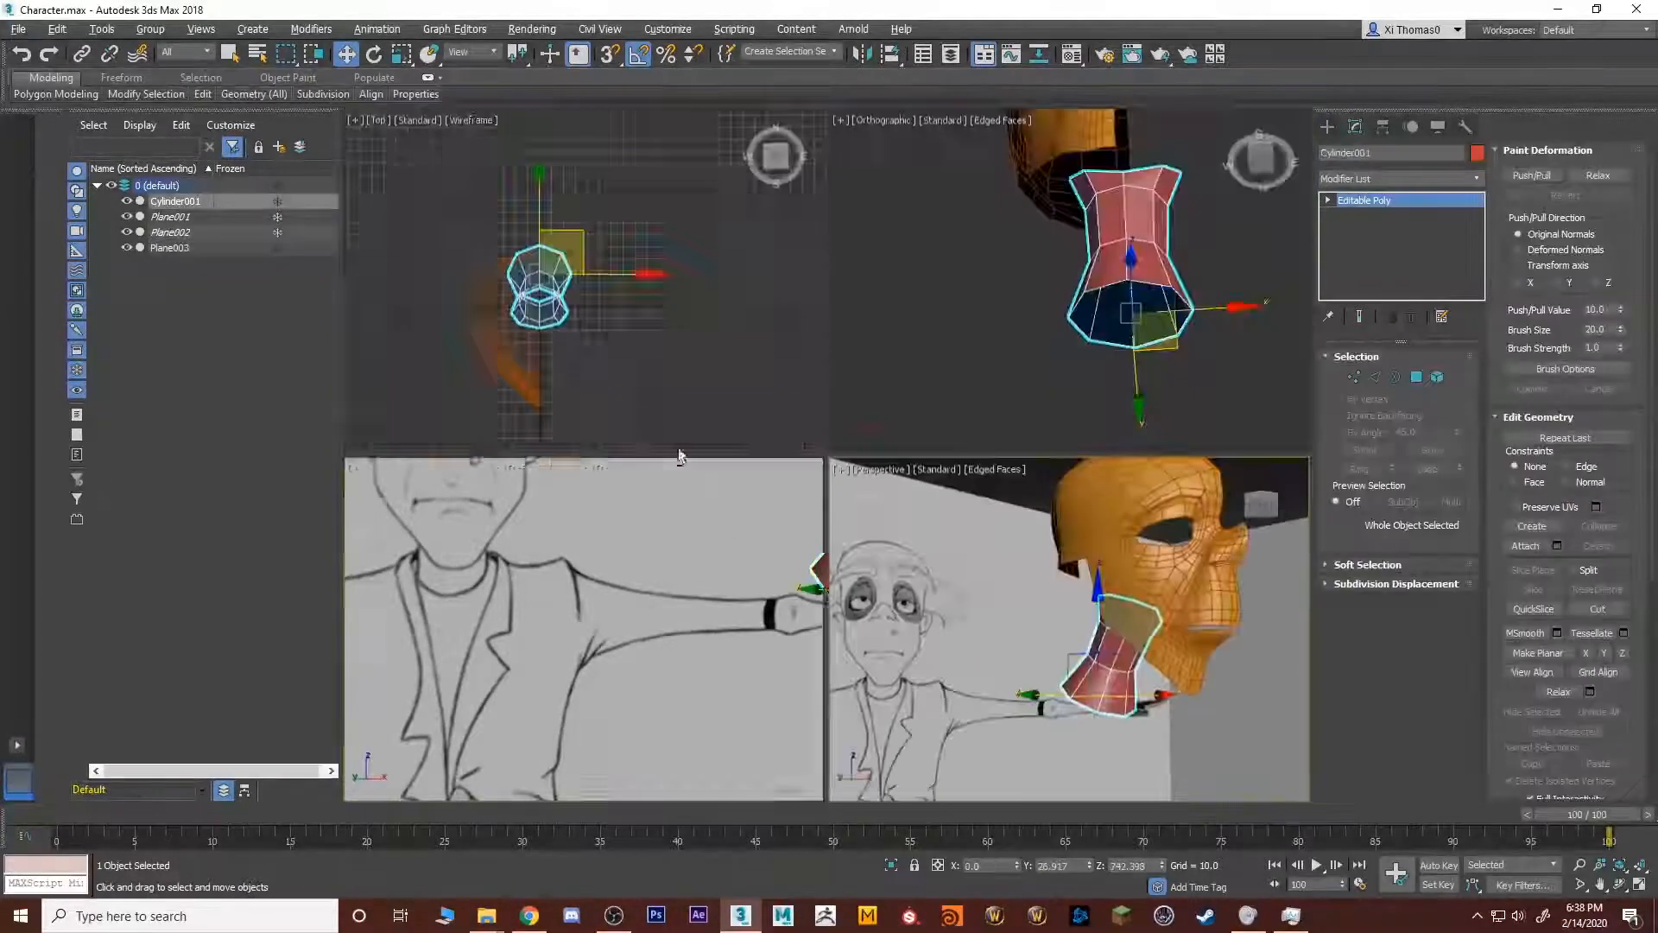
key("alt+w")
key("4")
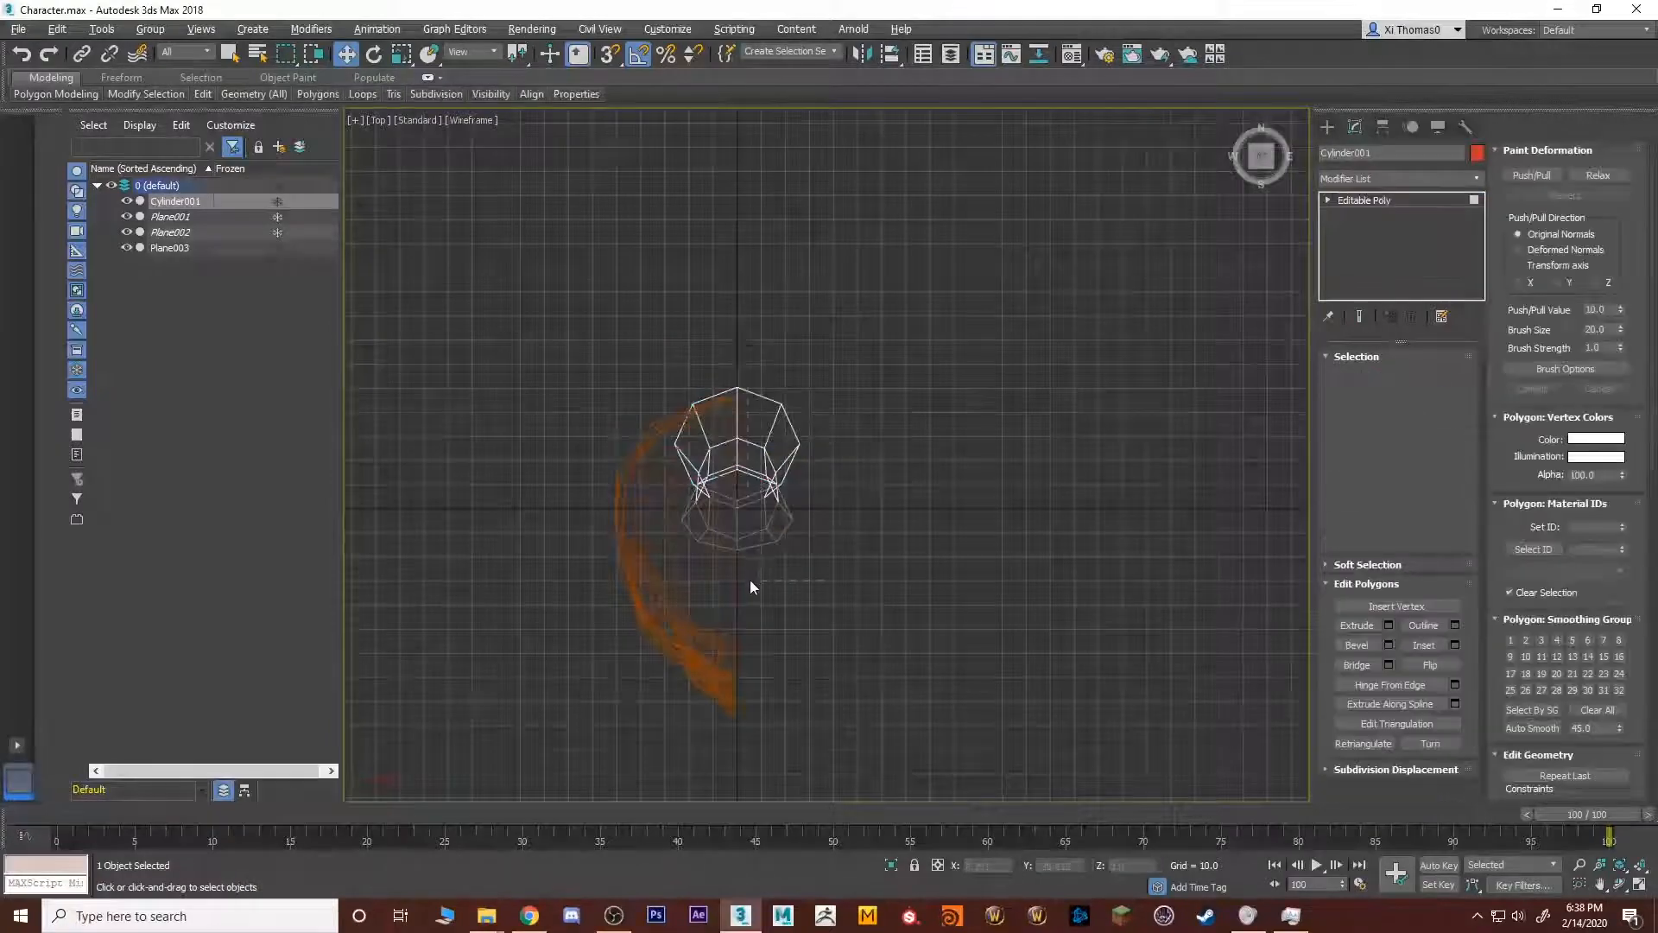
left_click(763, 558)
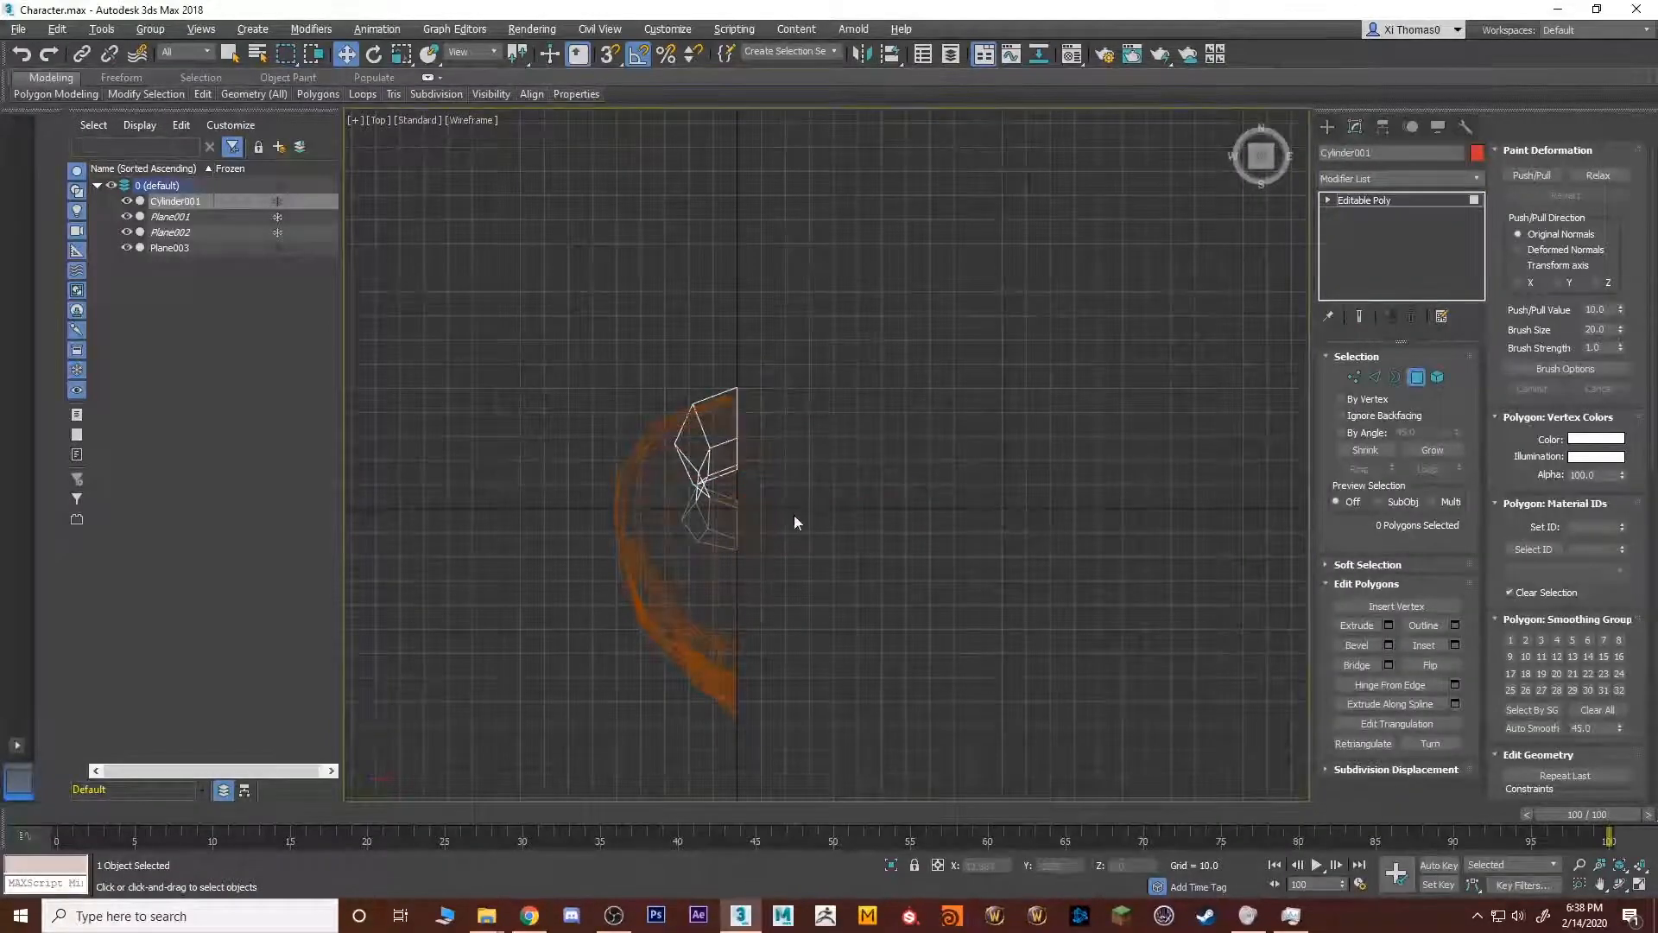
Connect the edge ring across the front column of the half neck with two new vertical edge loops.
key("alt+w")
left_click(854, 542)
key("alt+w")
key("alt+q")
scroll(966, 388, "up", 8)
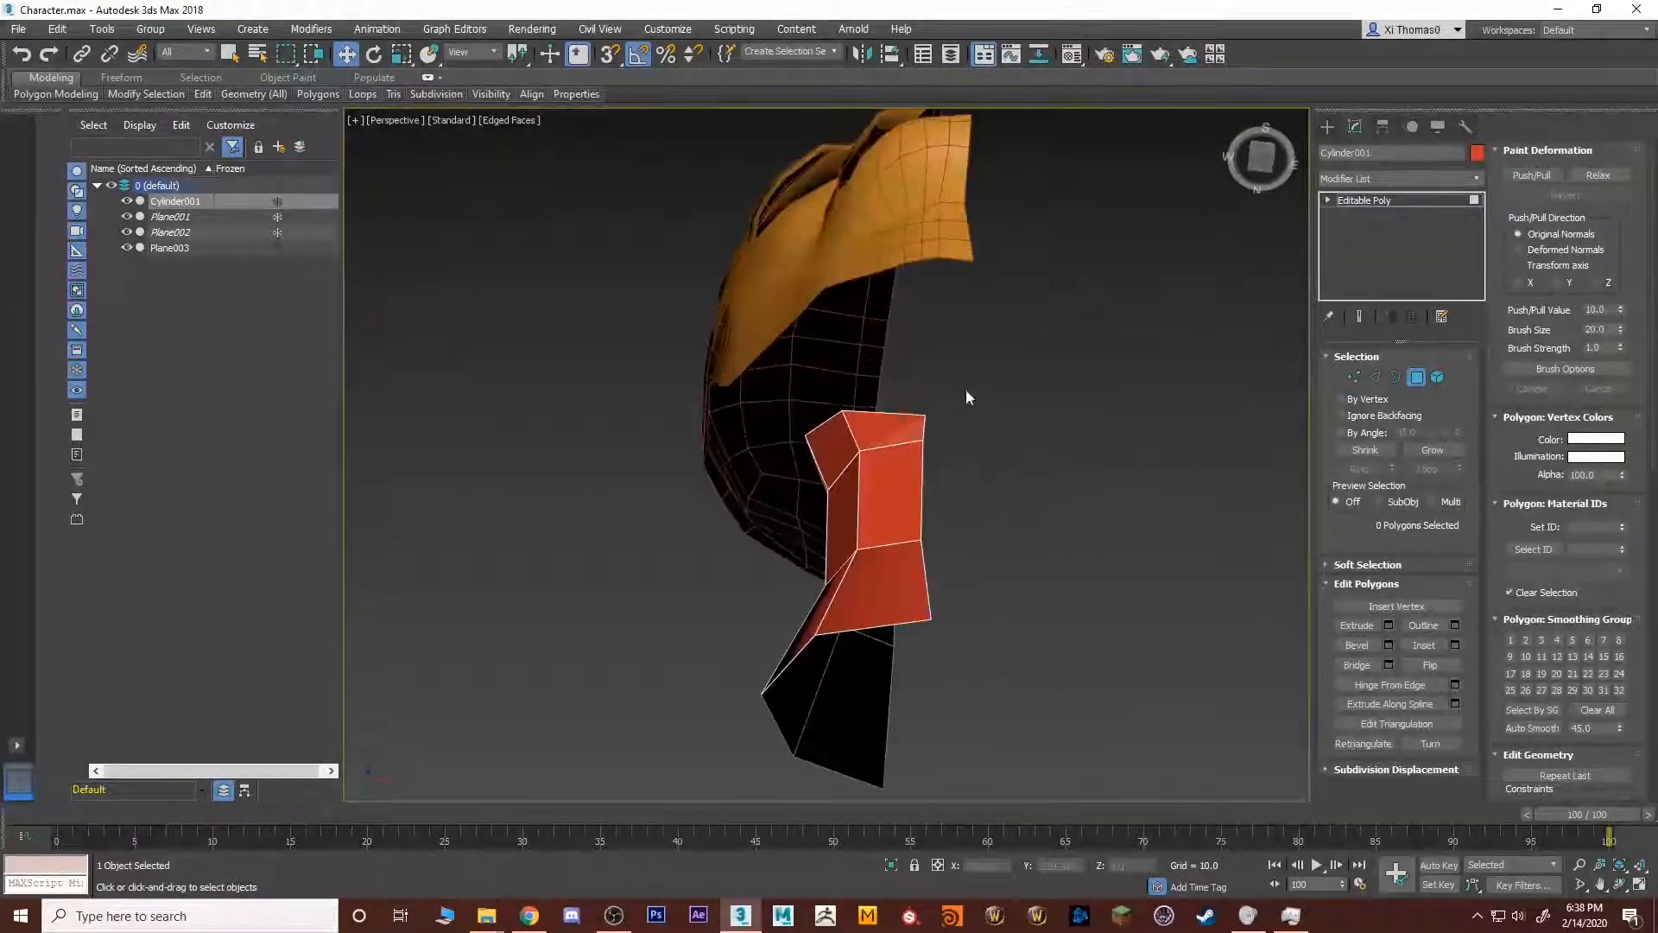
left_click(827, 540)
middle_click_drag(827, 540, 852, 342, "alt")
key("2")
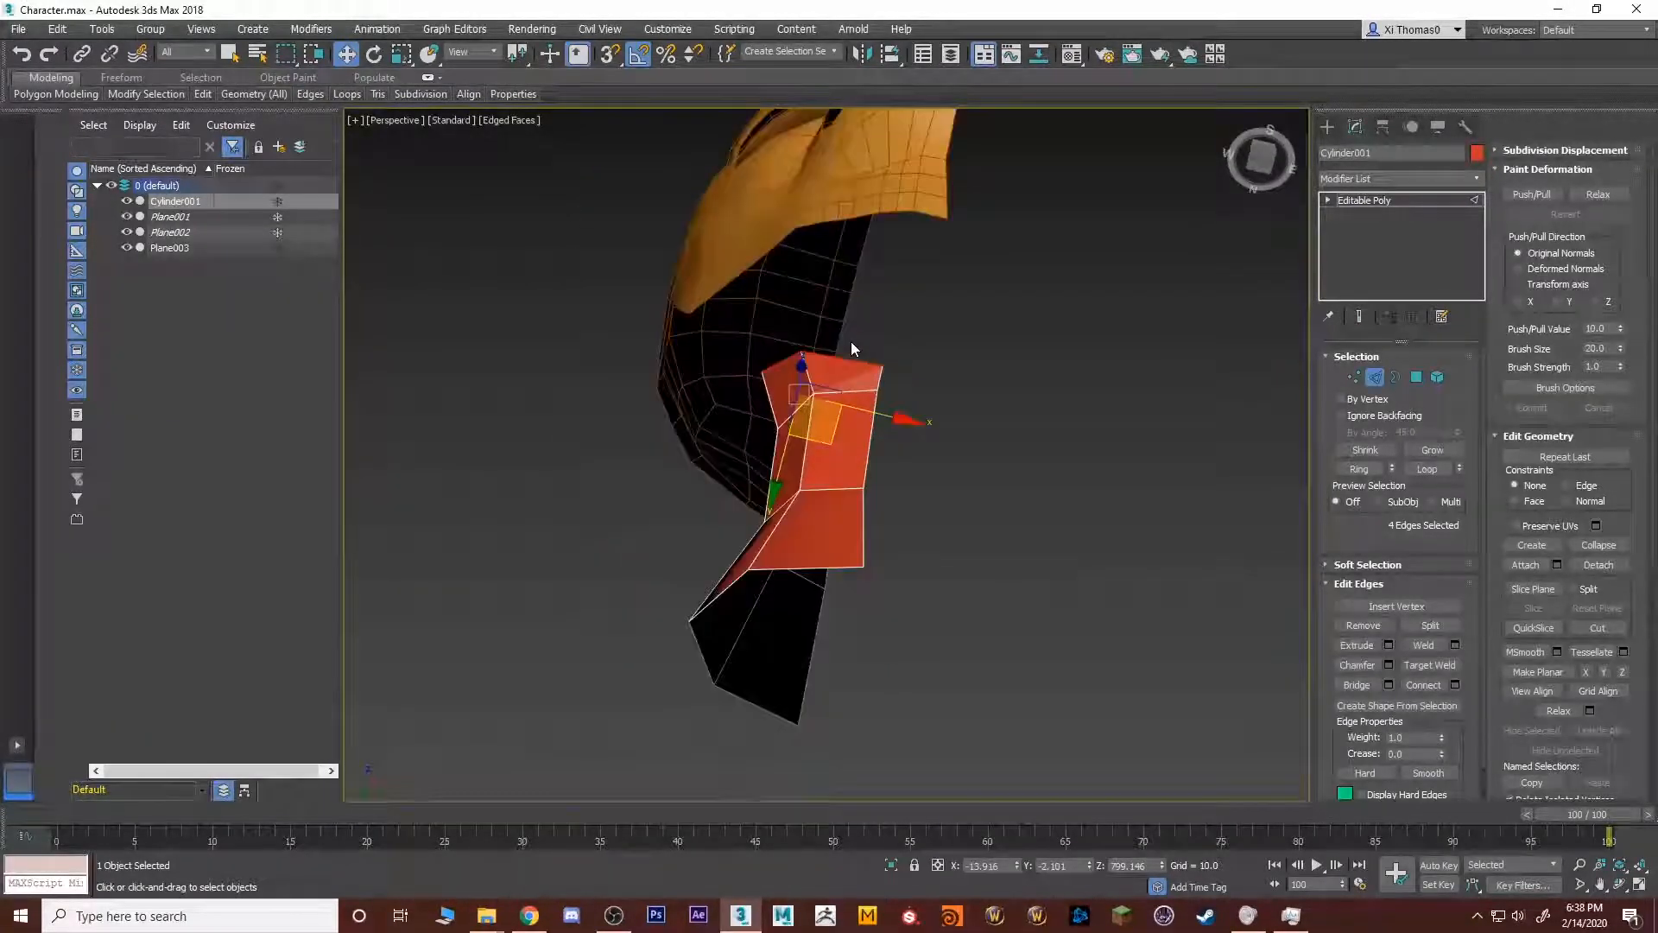
left_click(817, 491)
left_click(1360, 473)
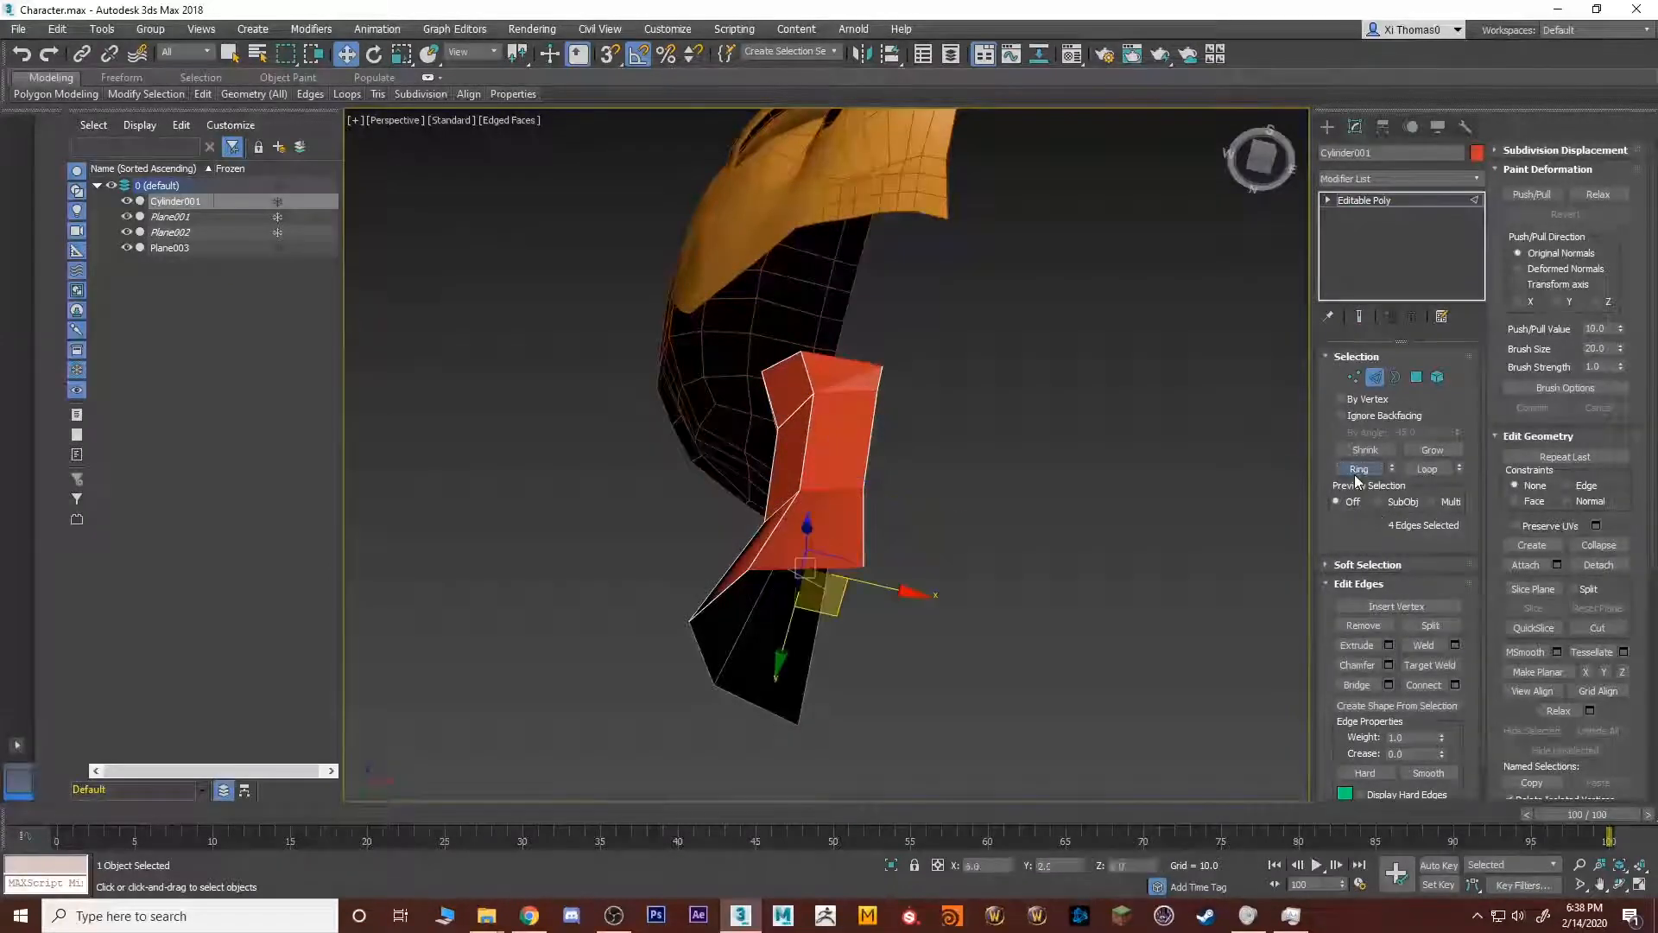
left_click(1457, 684)
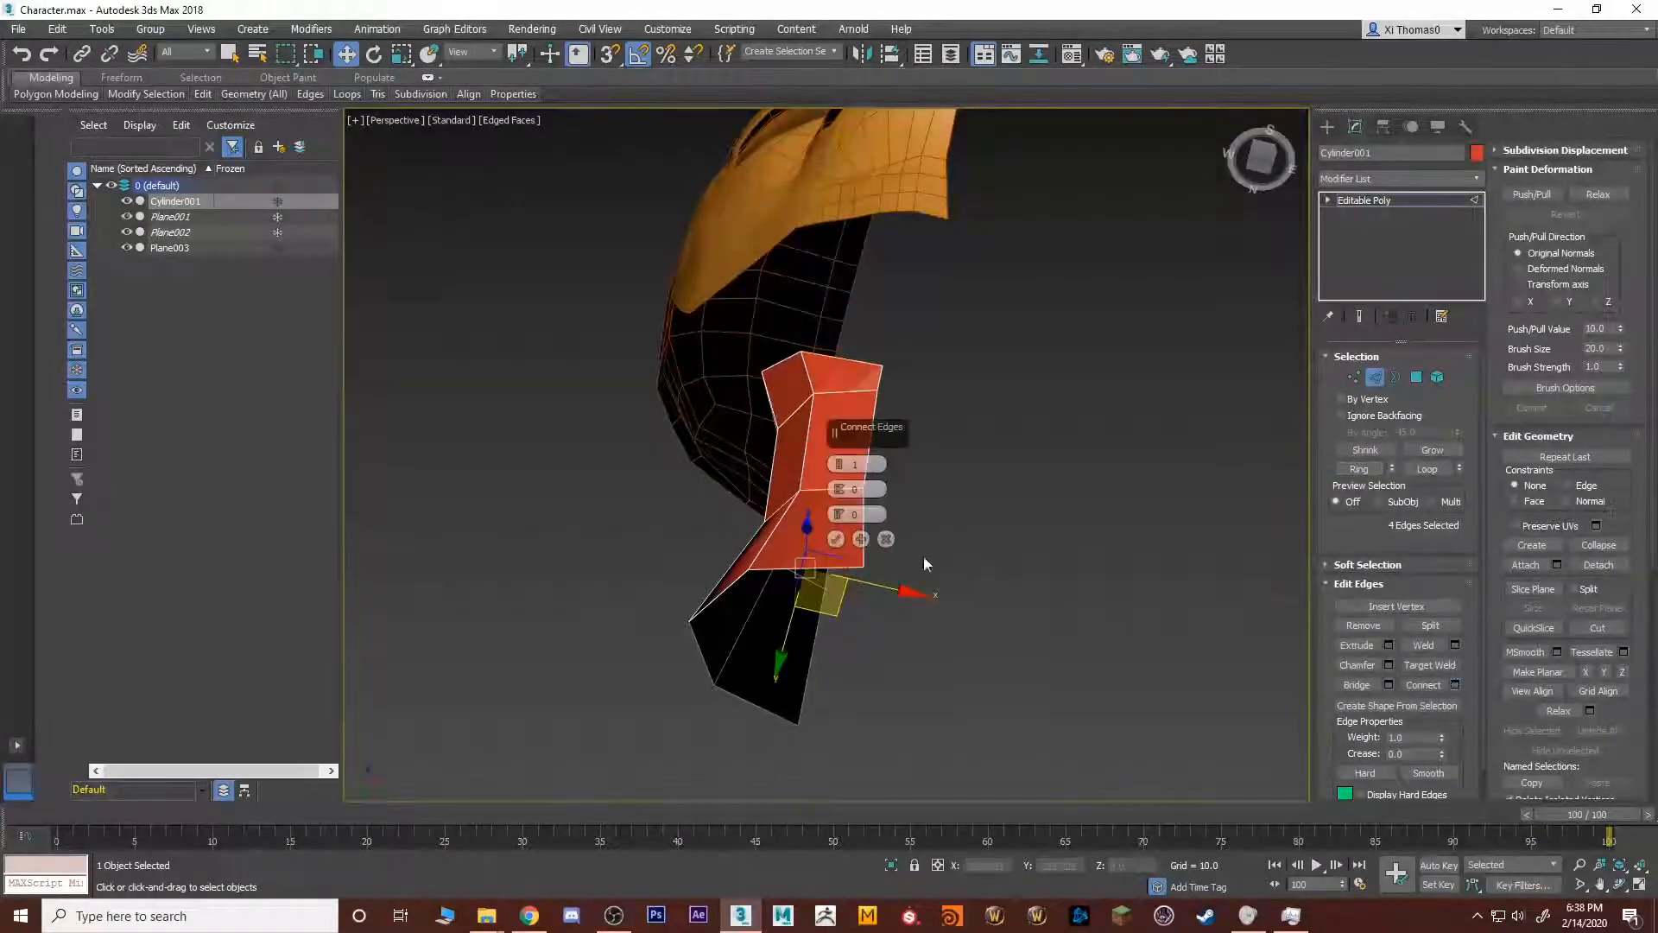
left_click(837, 539)
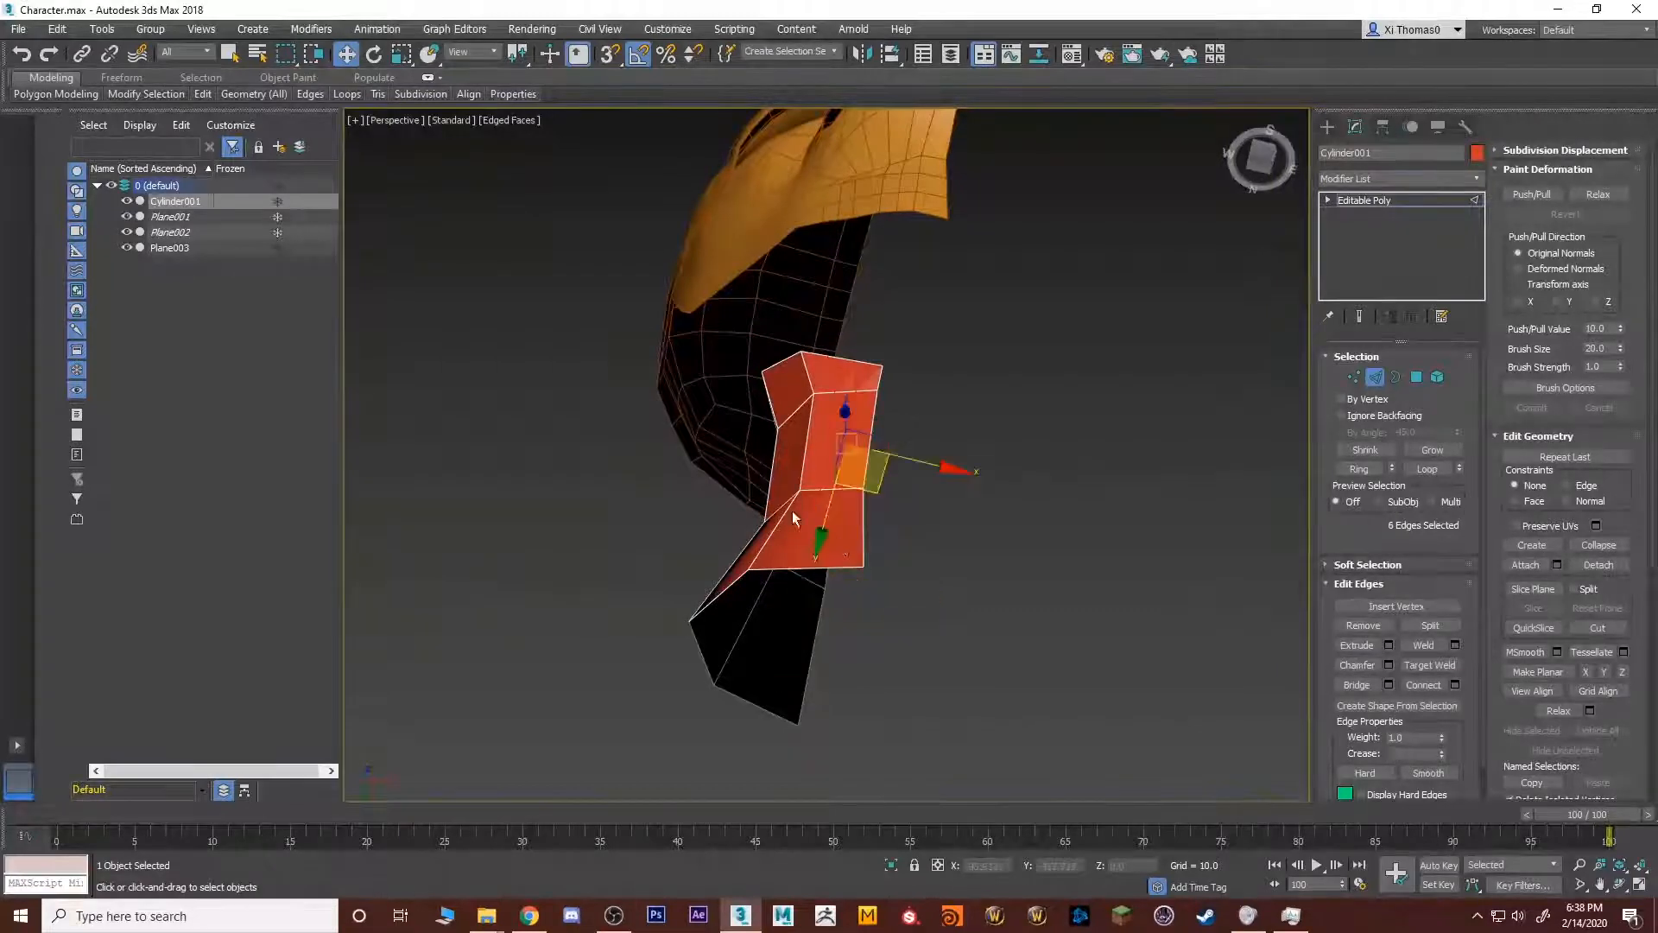
Connect the edge rings of the neck's three remaining columns with the same number of vertical edge loops.
middle_click_drag(836, 539, 796, 484, "alt")
left_click(761, 453)
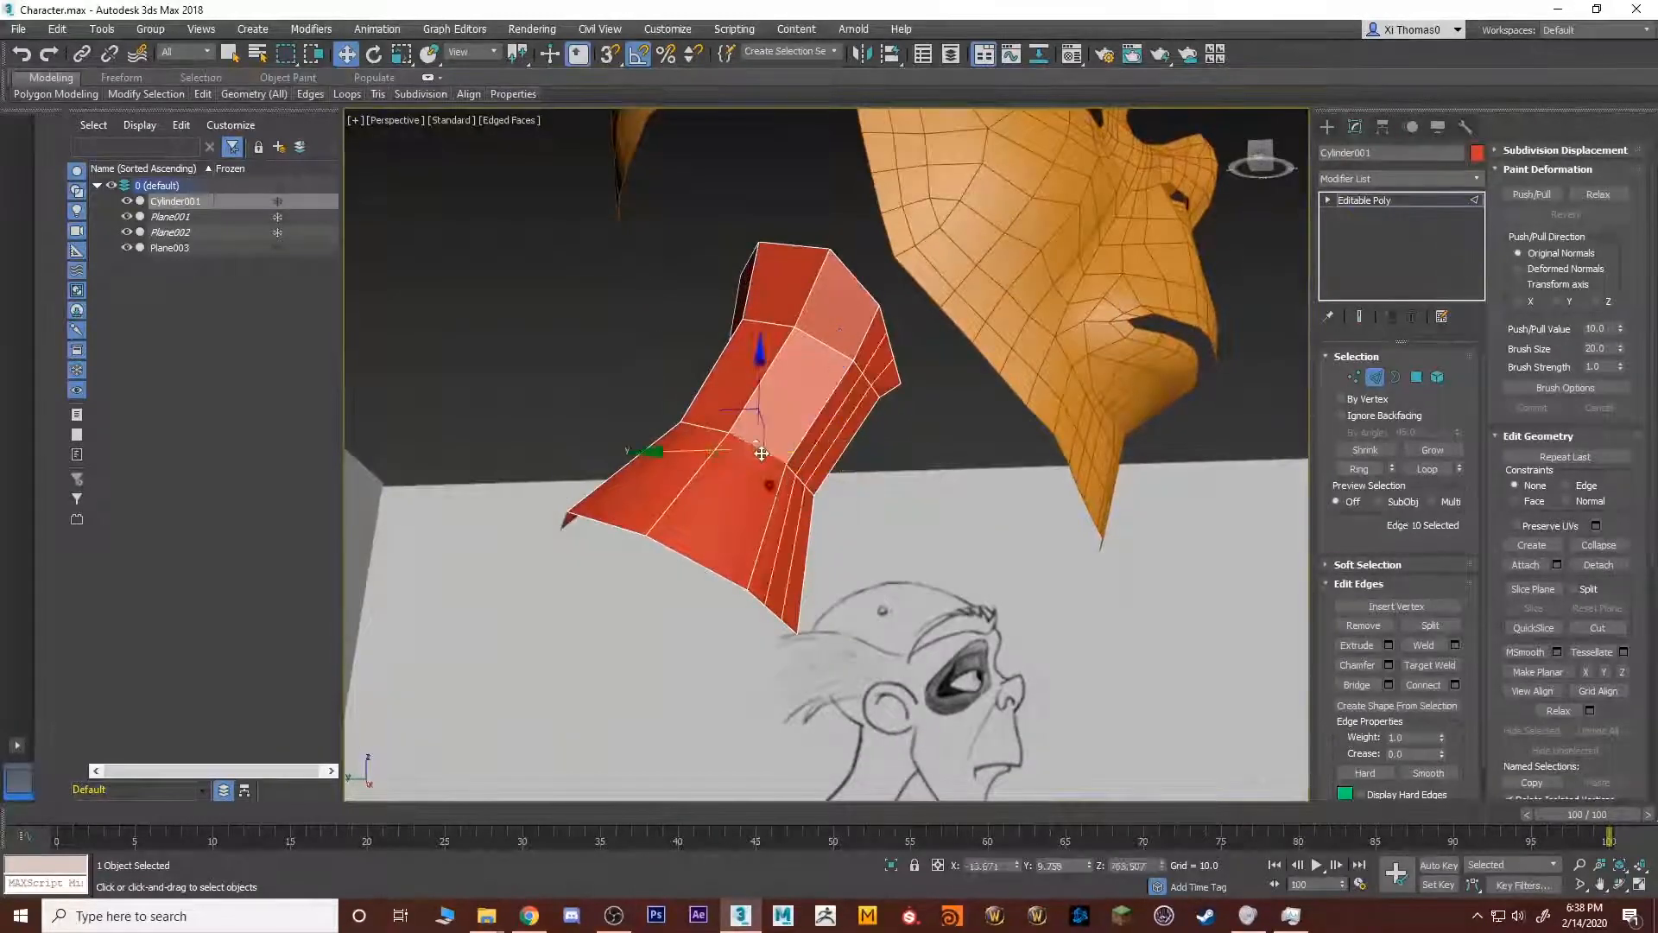
left_click(704, 429, "ctrl")
middle_click_drag(704, 430, 771, 475, "alt")
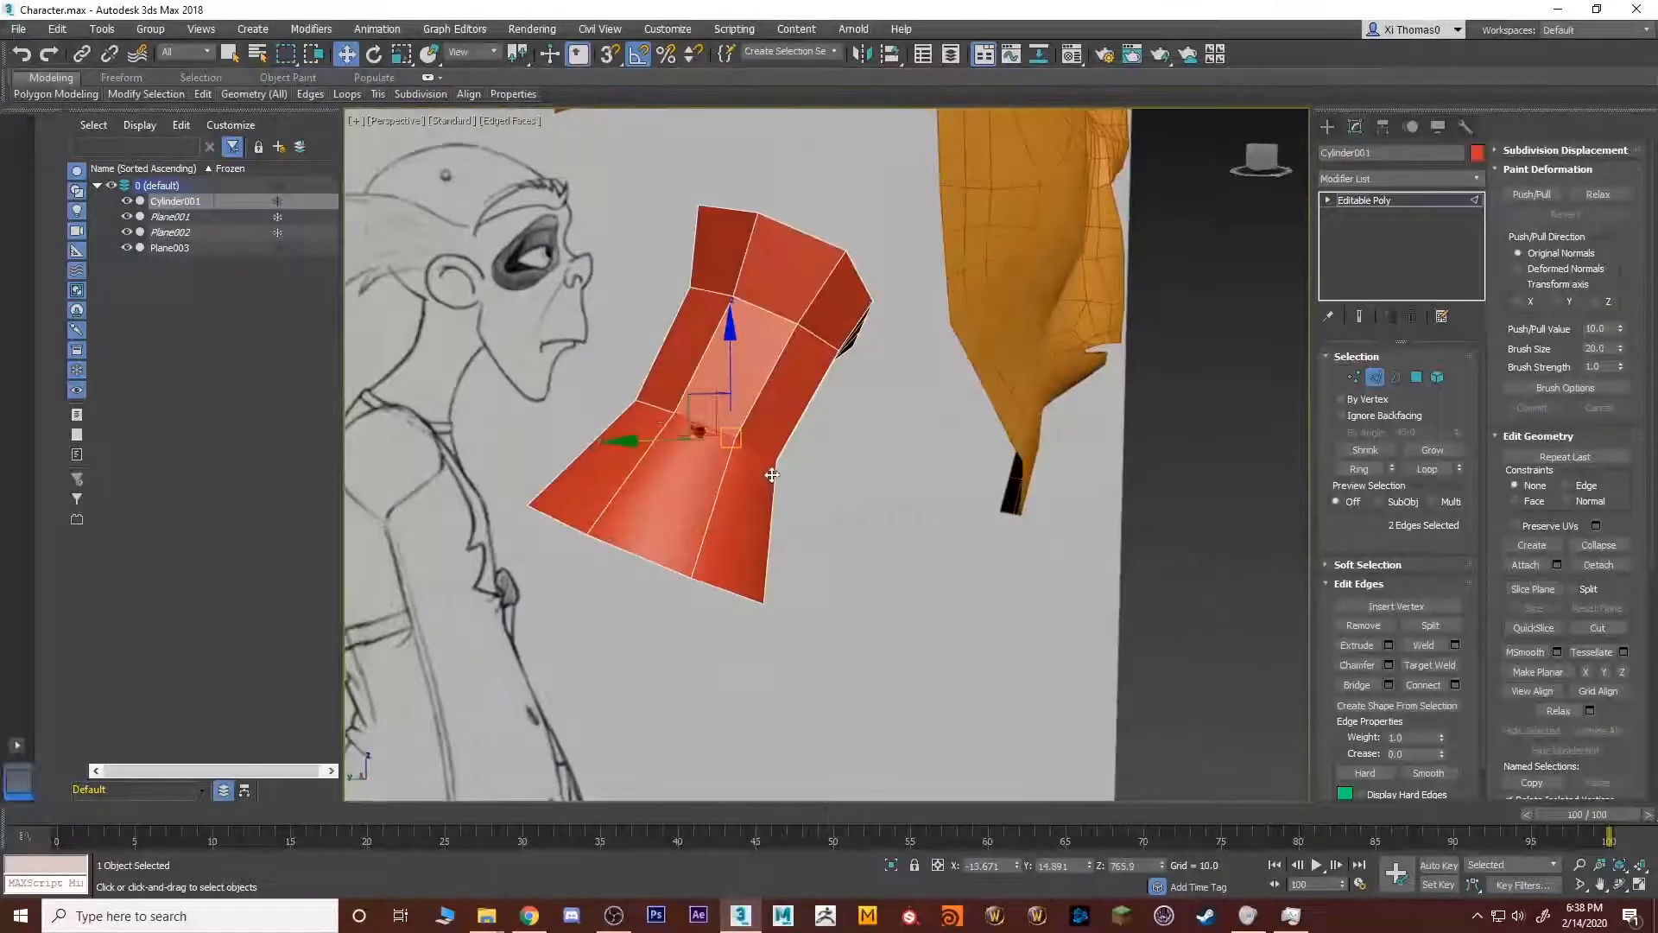
left_click(648, 409, "ctrl")
left_click(1353, 469)
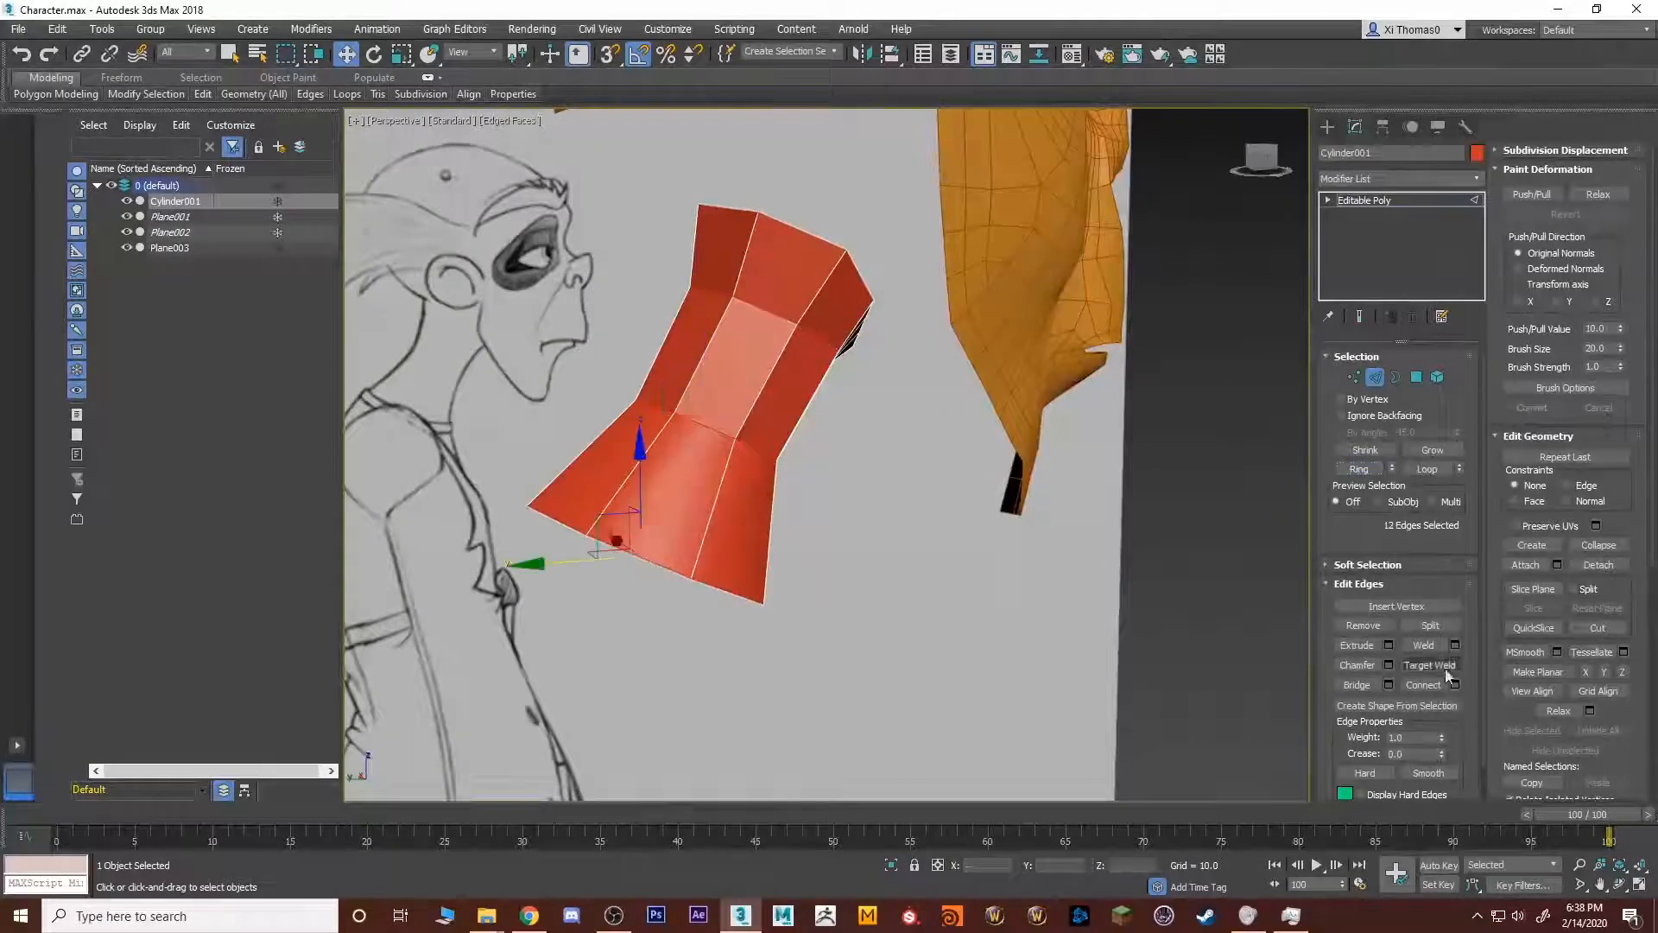
left_click(1424, 685)
Attach the half neck to the head mesh so both form one Editable Poly object.
middle_click_drag(1304, 660, 792, 510, "alt")
key("2")
left_click(867, 354)
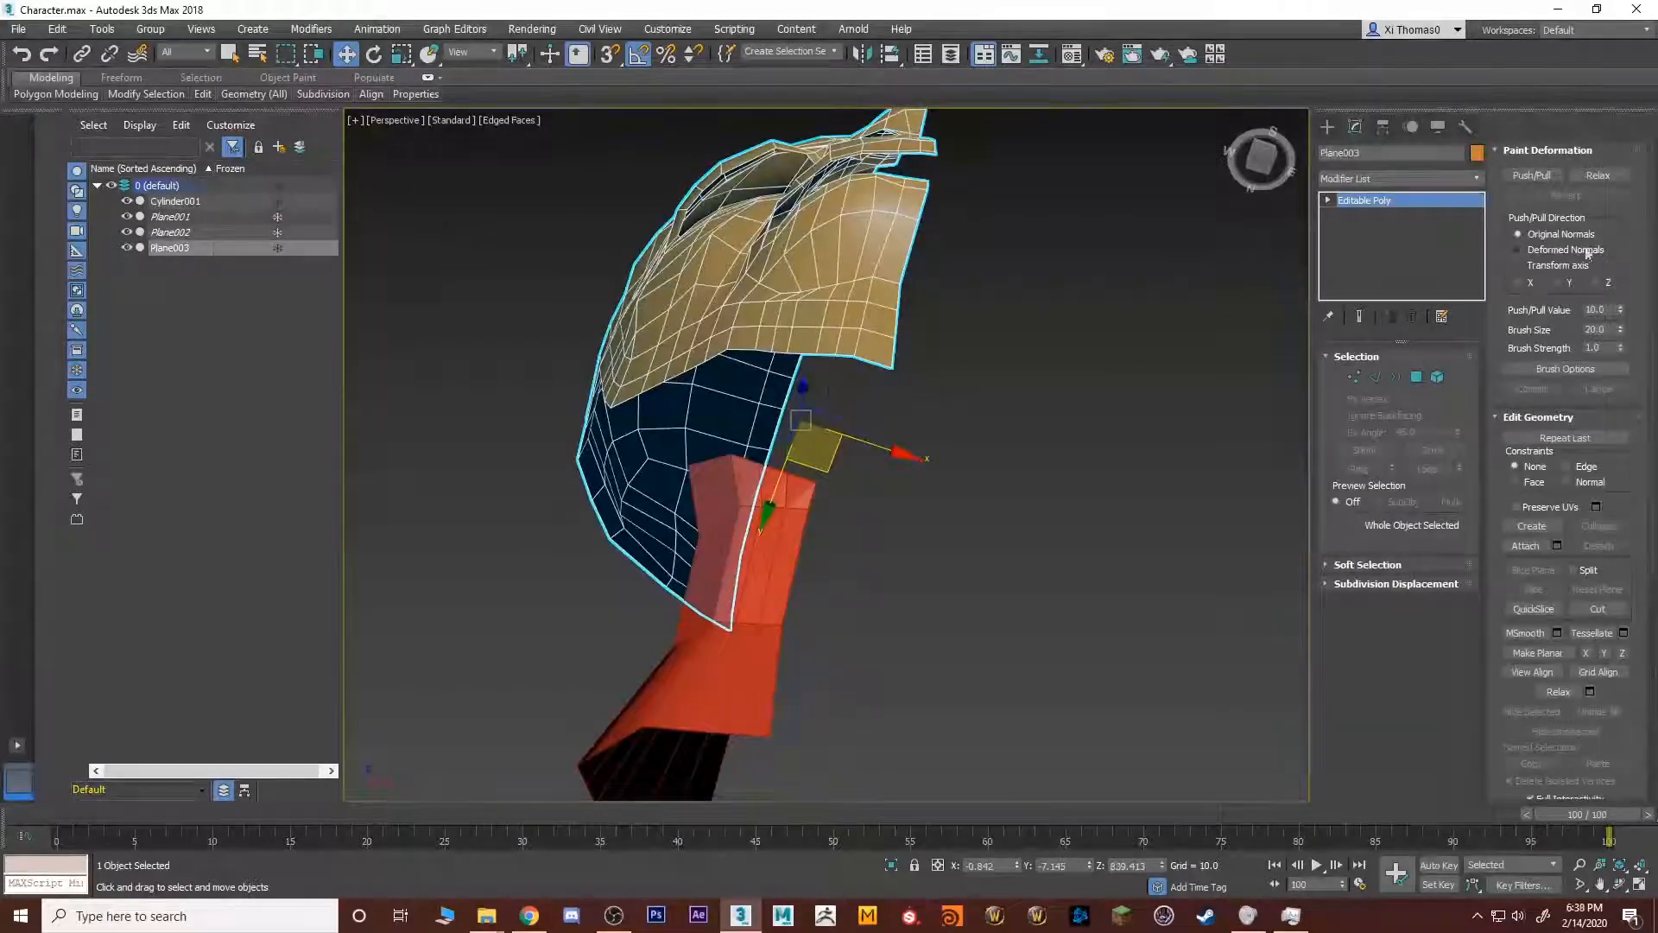
scroll(1505, 268, "down", 2)
left_click(1526, 446)
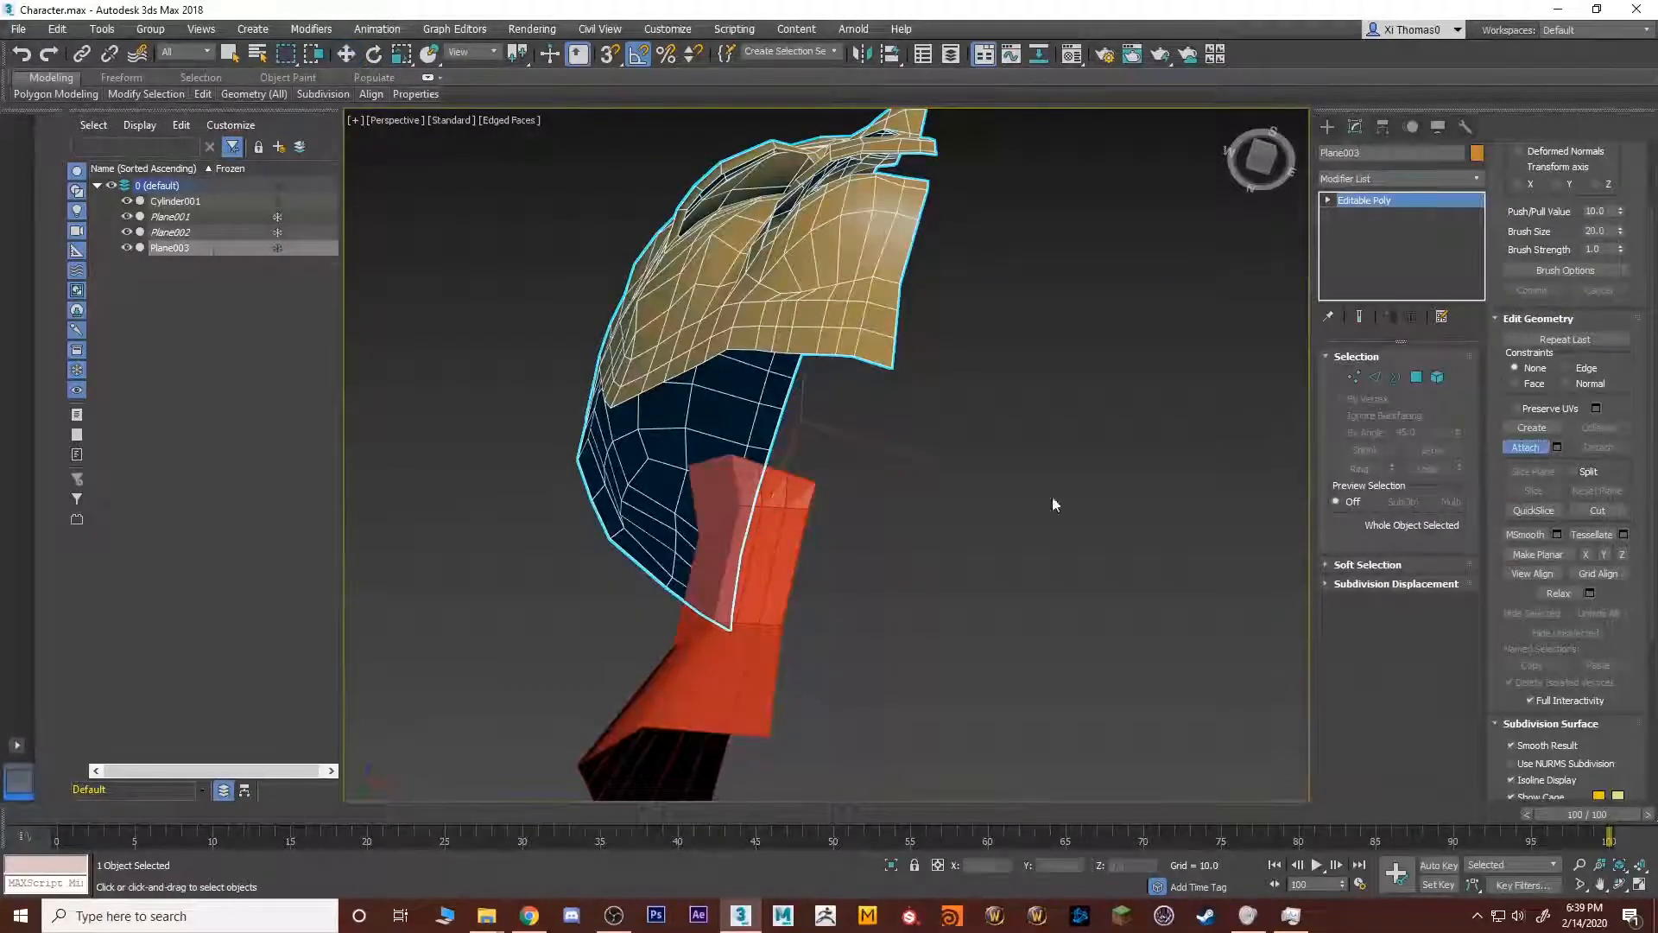
left_click(741, 566)
left_click(1525, 446)
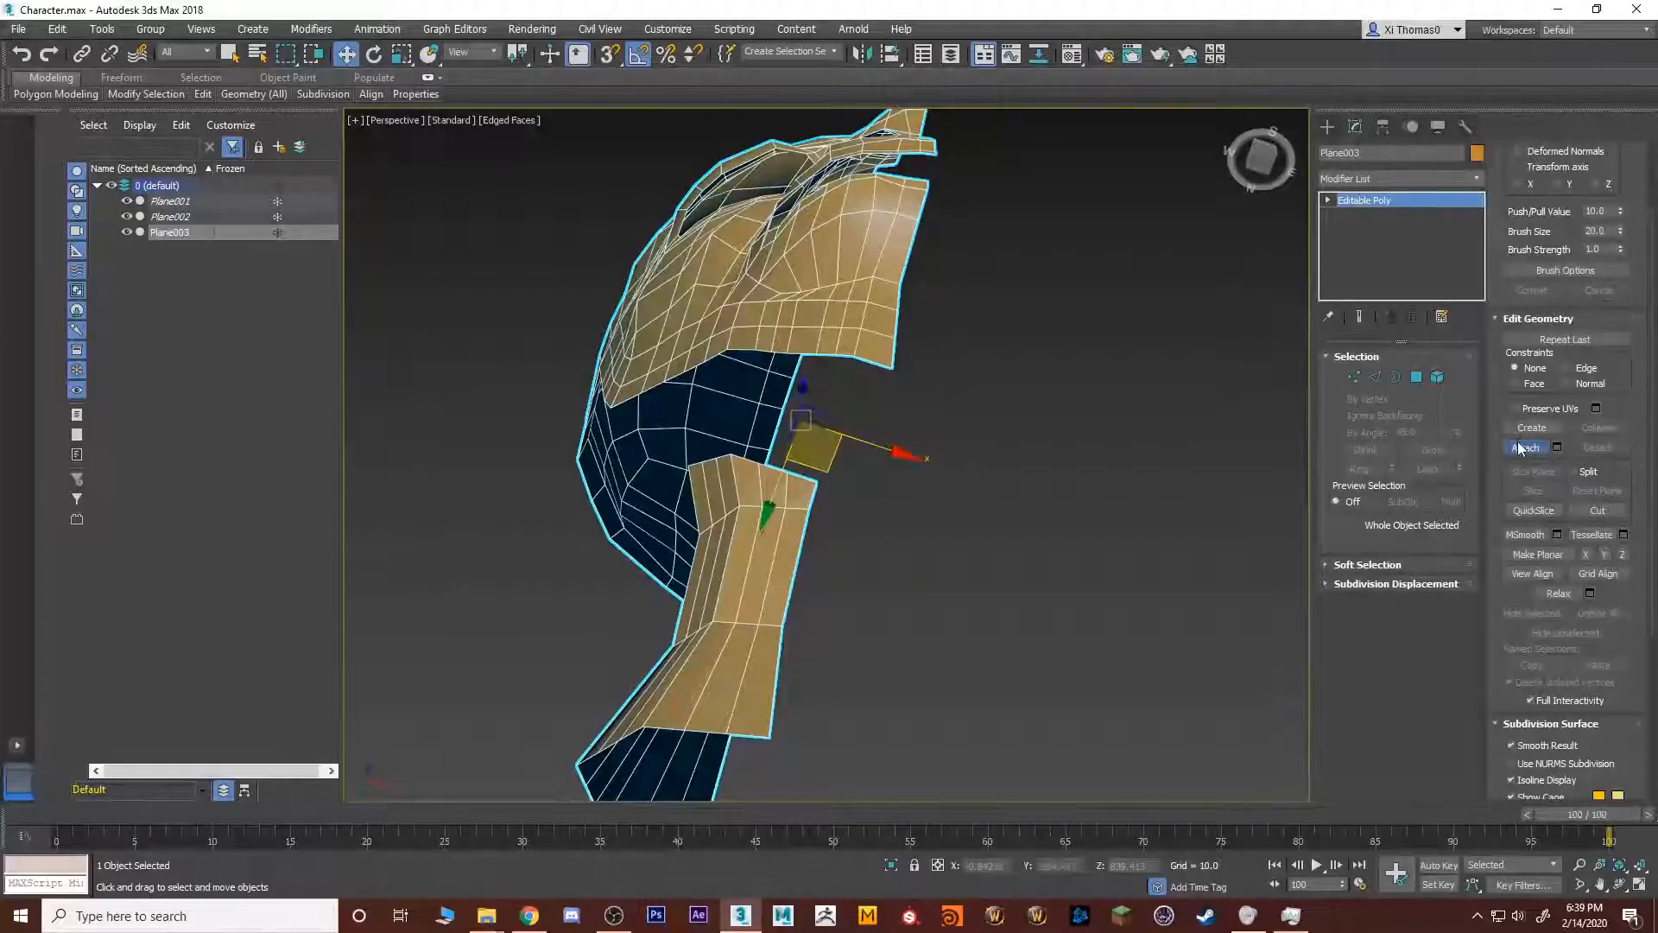
Bridge the neck's front centre top edge to the chin's underside edge at the centre line with a multi-segment strip.
key("2")
left_click(800, 474)
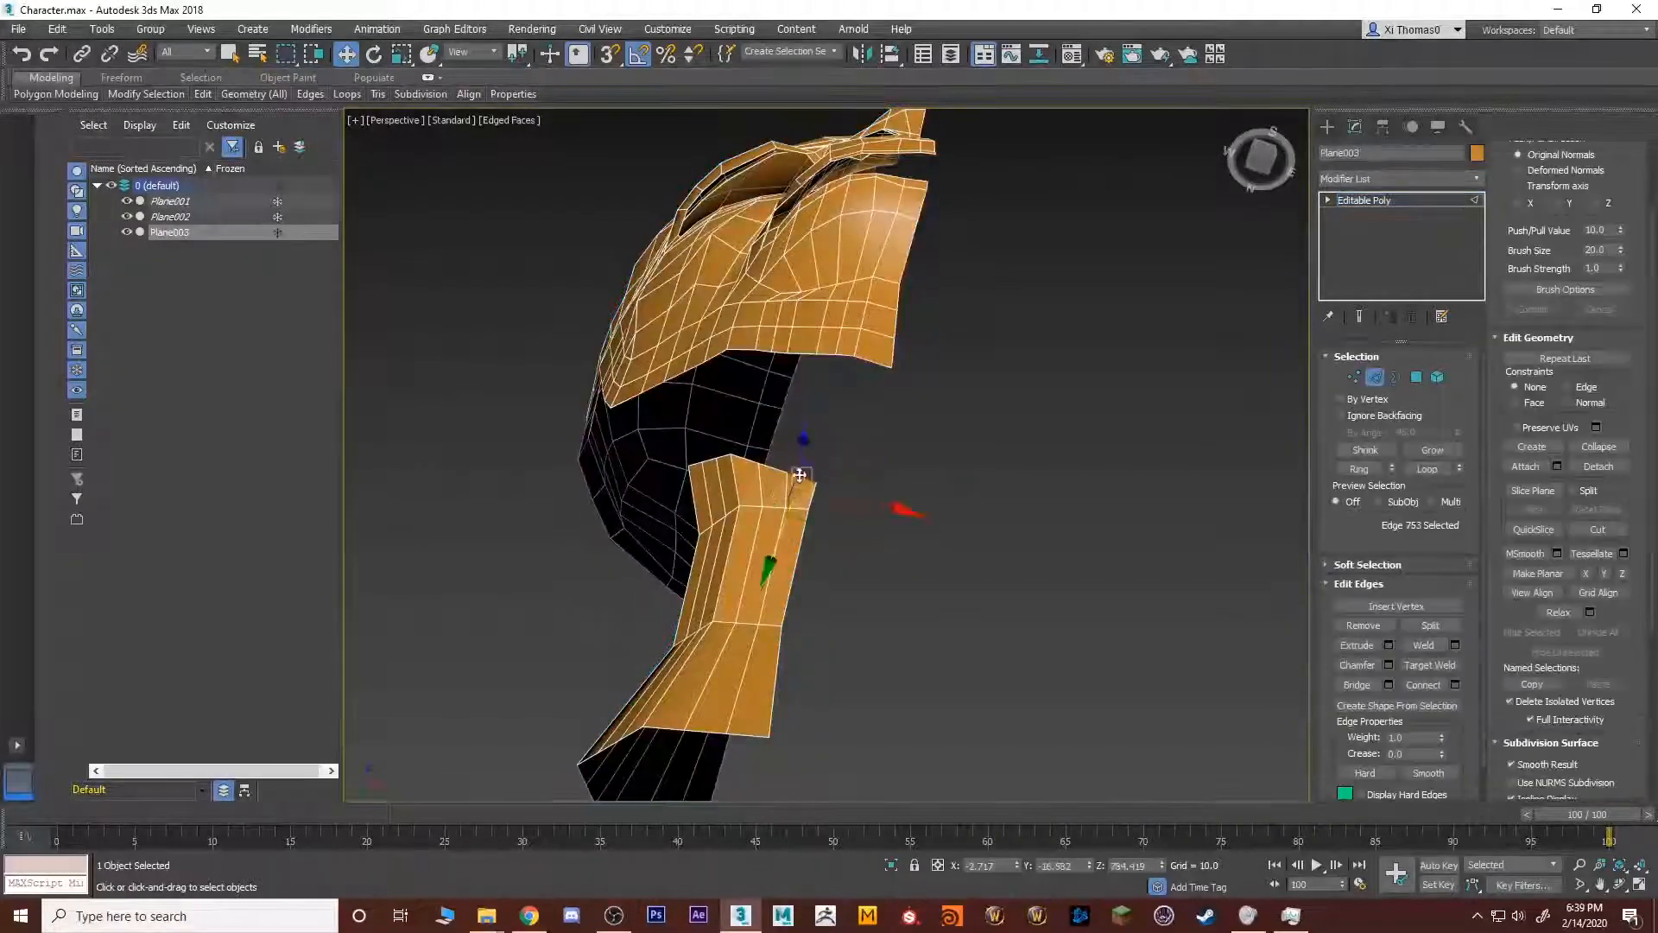
left_click(871, 362, "ctrl")
left_click(1389, 684)
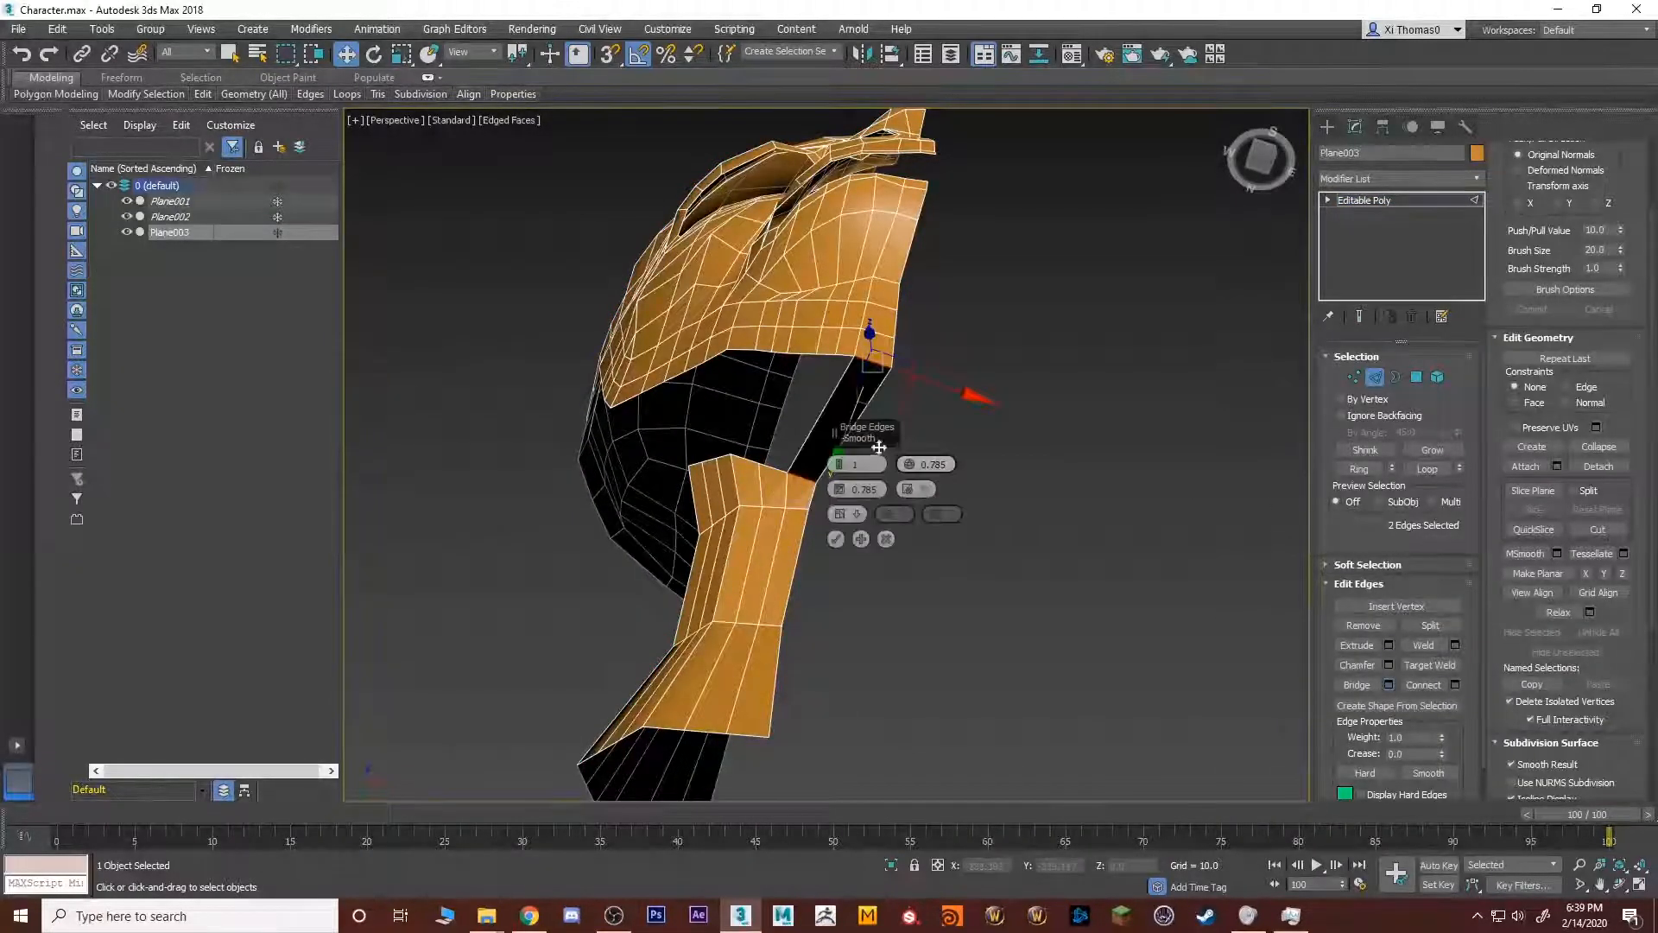
left_click_drag(843, 462, 842, 456)
left_click(836, 539)
mouse_move(836, 539)
middle_mouse_down("alt")
mouse_move(1025, 600)
mouse_move(933, 518)
mouse_move(796, 447)
mouse_move(836, 514)
middle_mouse_up("alt")
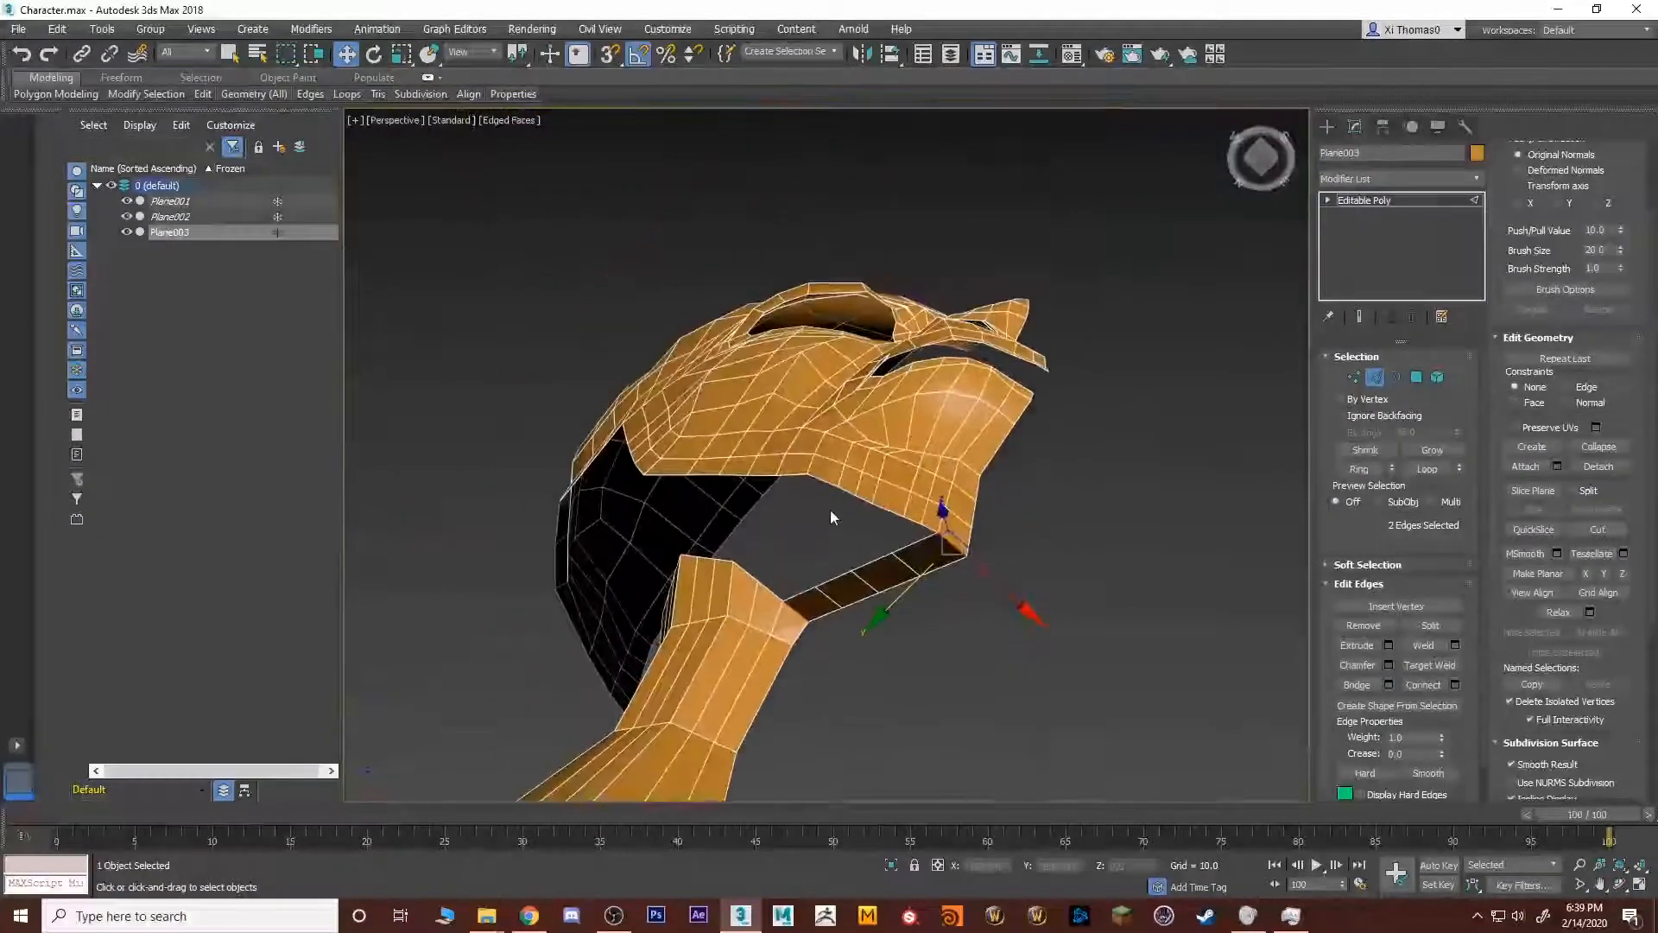
Bridge a side edge of the neck's top rim to the facing edge at the rear of the jaw.
scroll(1064, 509, "up", 4)
middle_click_drag(735, 508, 851, 570, "alt")
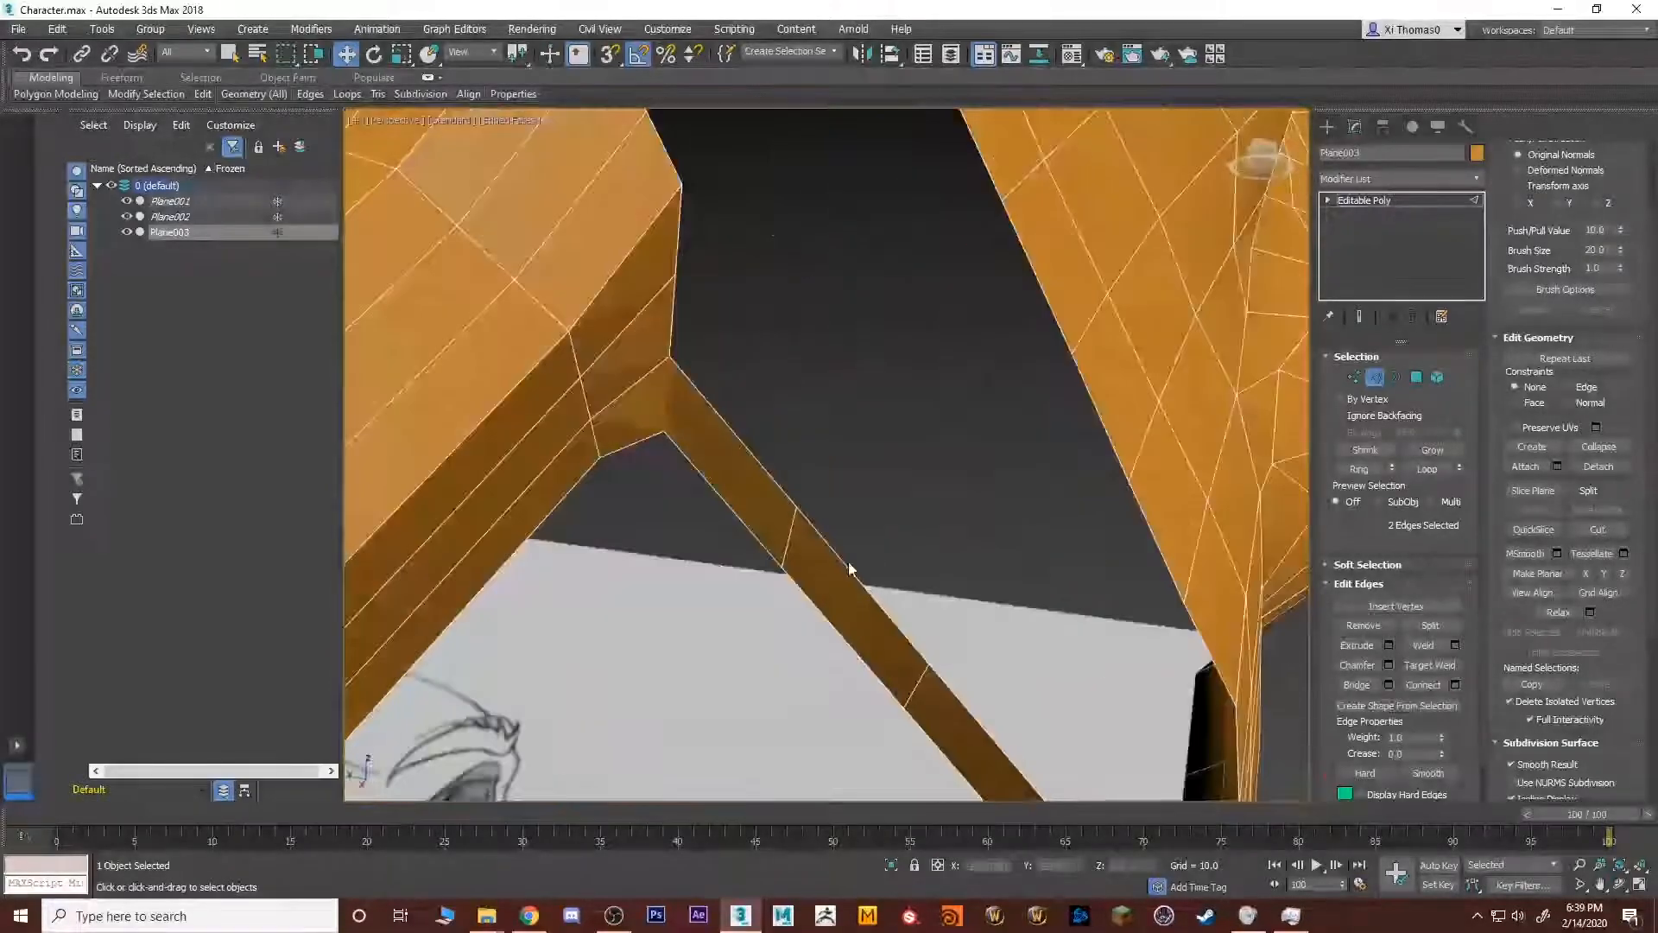
scroll(847, 565, "down", 5)
middle_click_drag(815, 500, 1019, 379, "alt")
left_click(797, 442)
left_click(734, 436, "ctrl")
middle_click_drag(926, 440, 724, 421, "alt")
left_click(1356, 692)
Bridge the neck's rear centre top edge to the lower edge at the back of the skull.
middle_click_drag(724, 421, 929, 561)
left_click(787, 536)
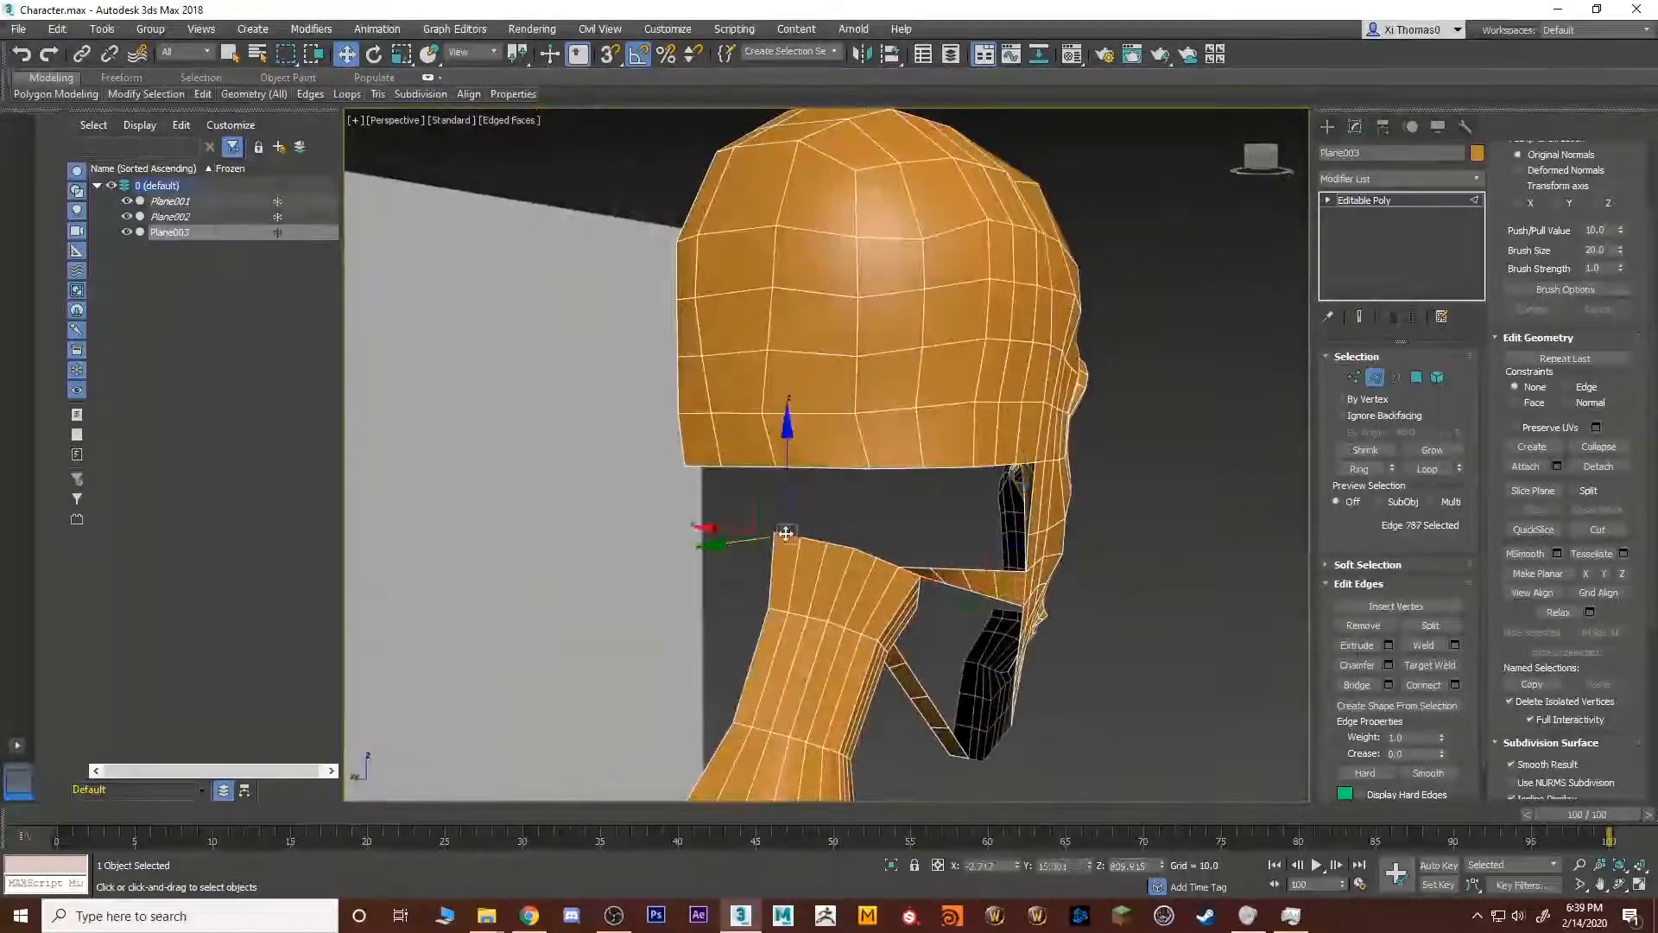
left_click(706, 467, "ctrl")
key("alt+w")
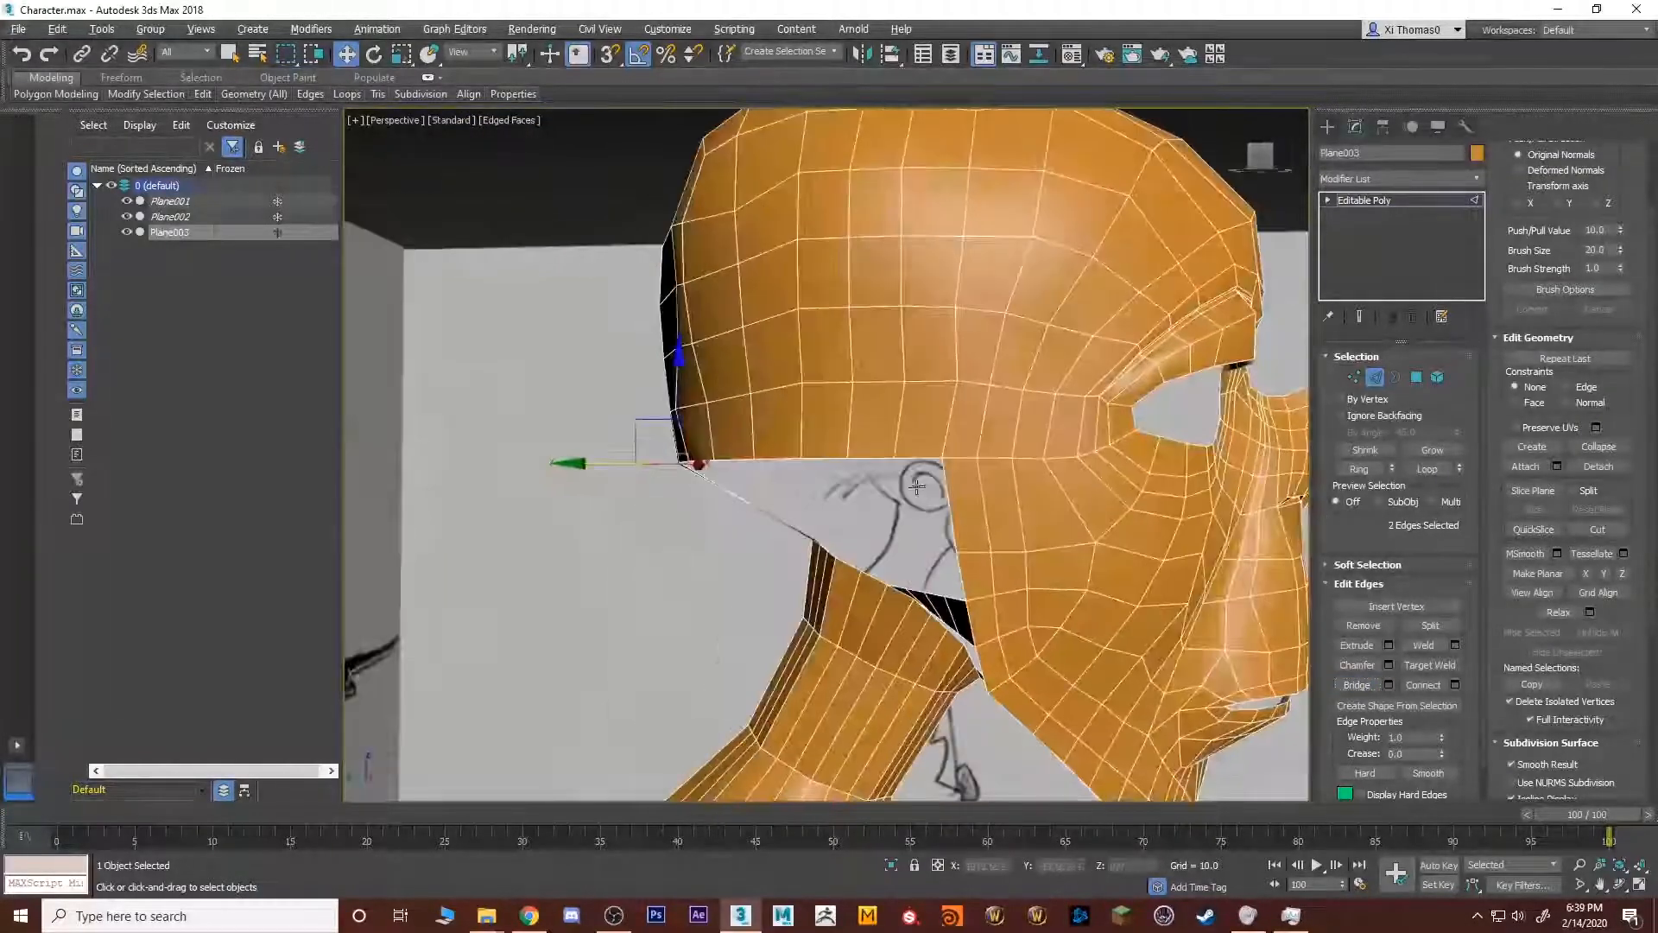
key("alt+w")
scroll(641, 489, "up", 8)
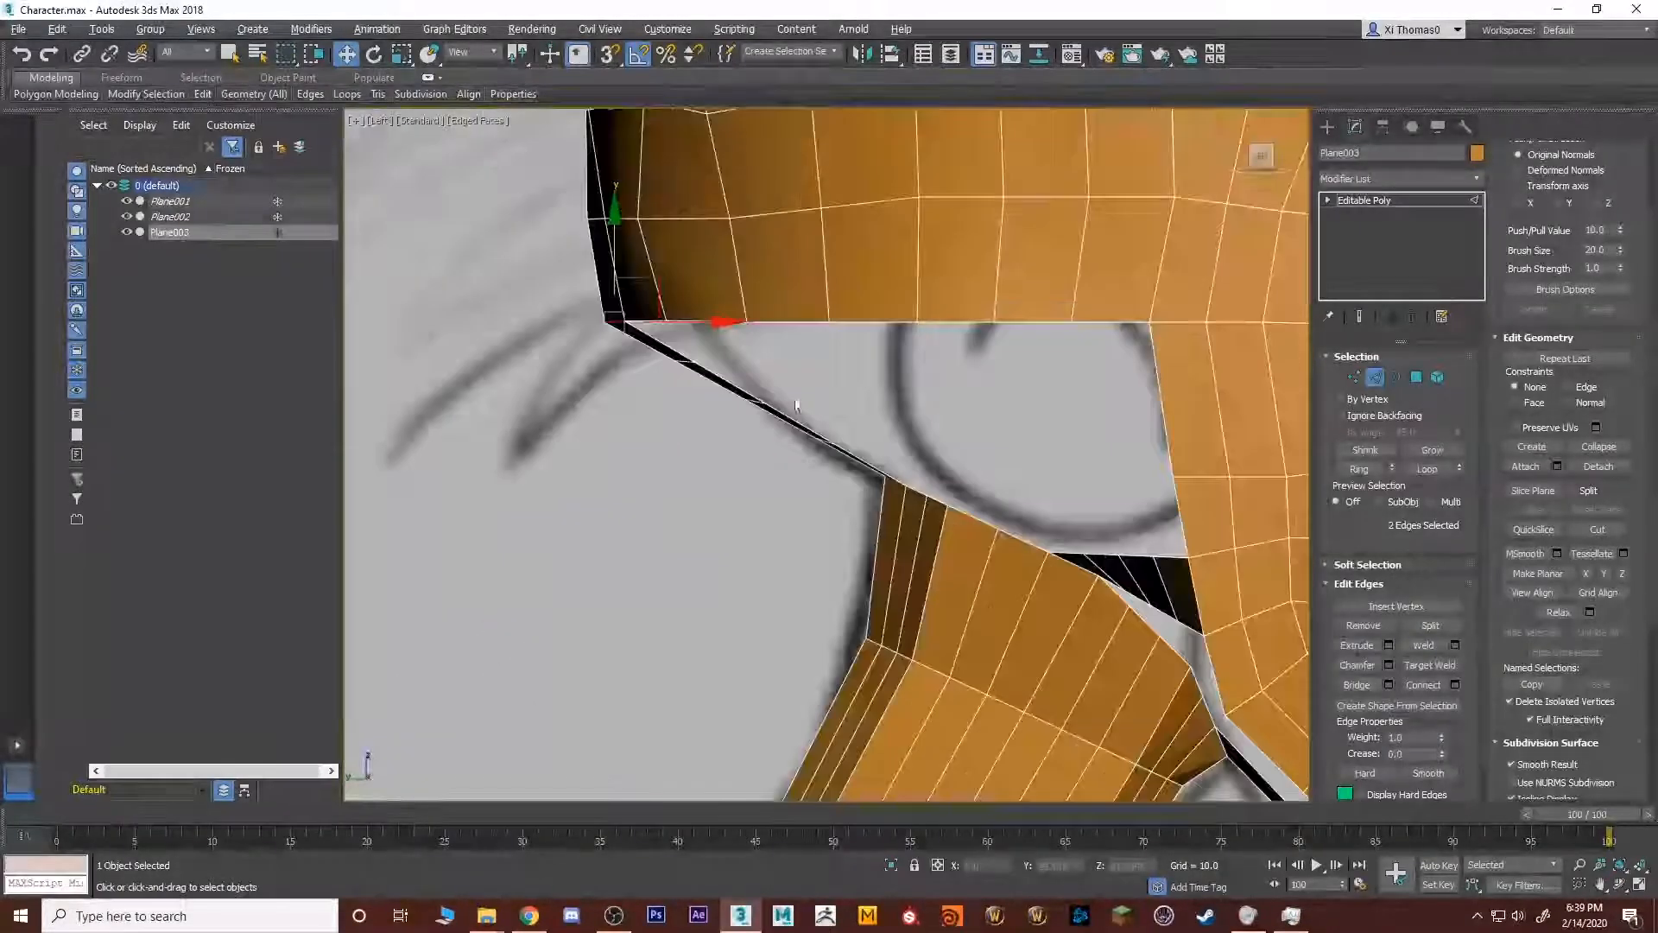
Move the lower vertices of the strip behind the head outward and down to follow the skull curve in the reference sketch.
key("1")
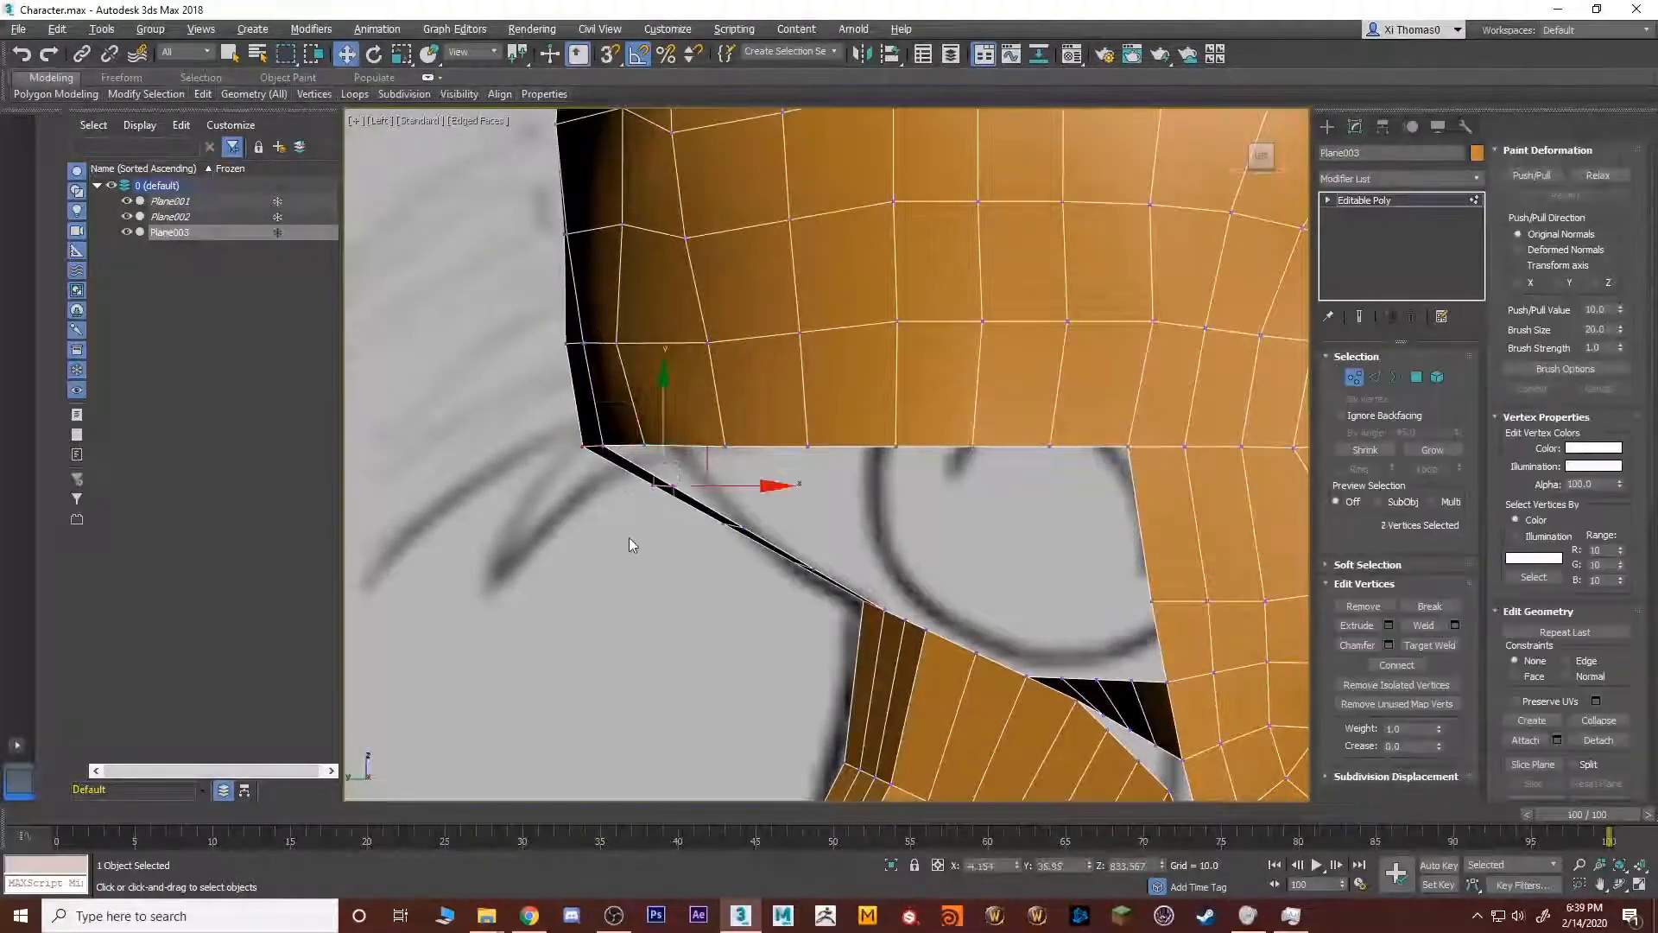
left_click_drag(683, 455, 755, 523)
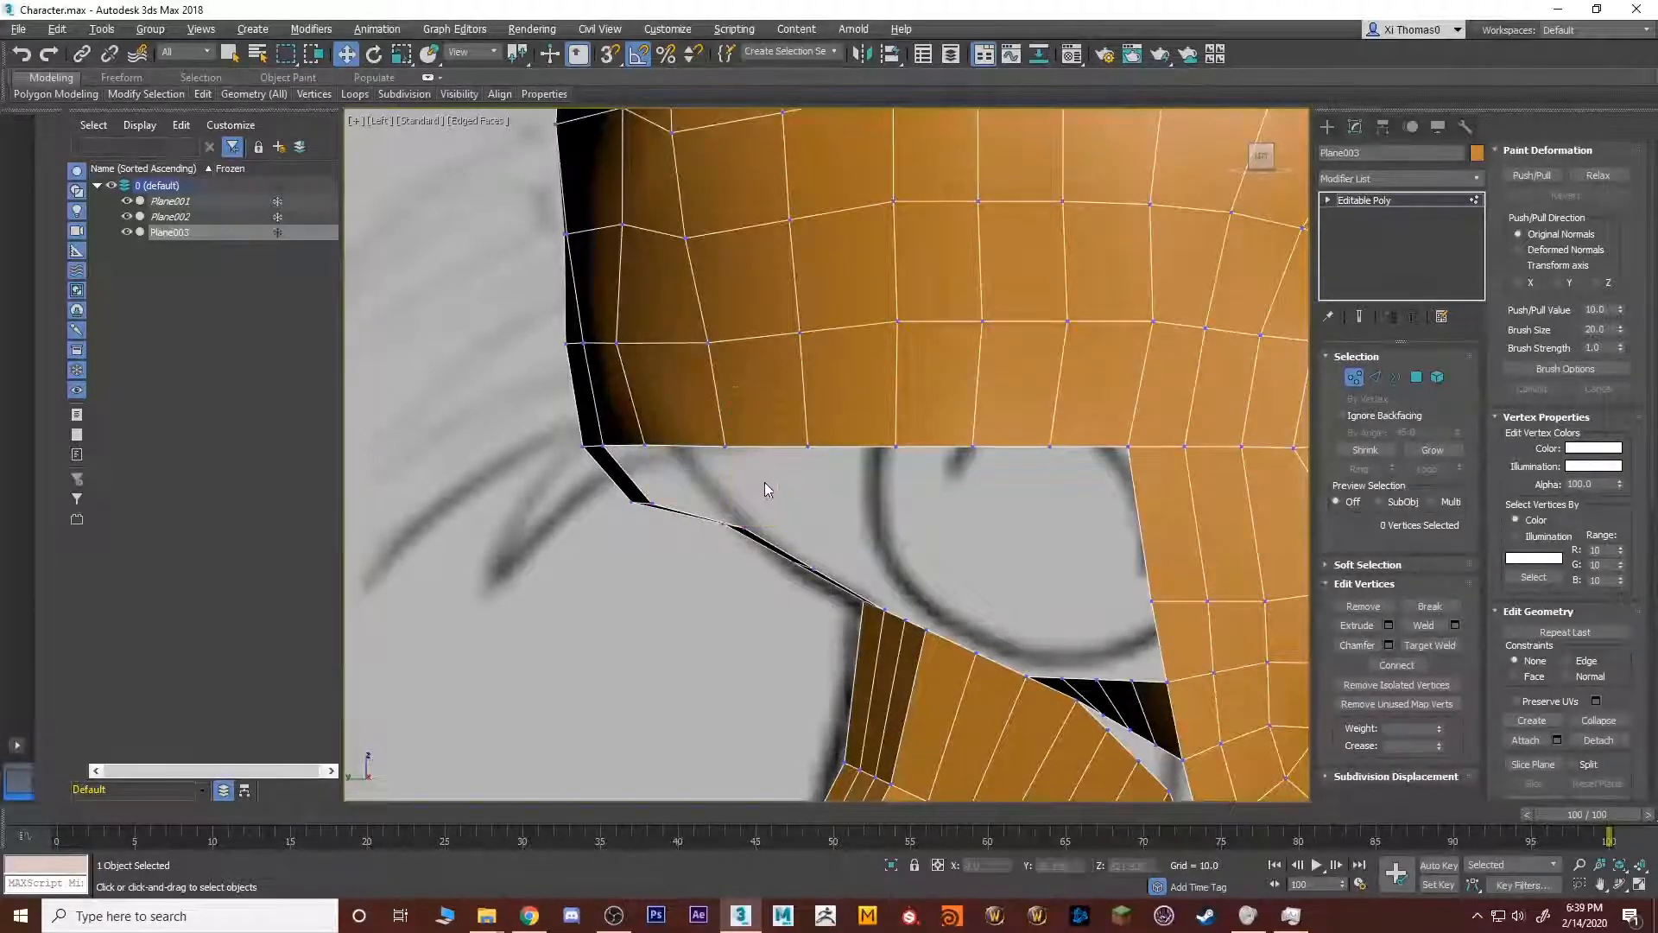
left_click_drag(767, 481, 826, 570)
scroll(828, 567, "down", 5)
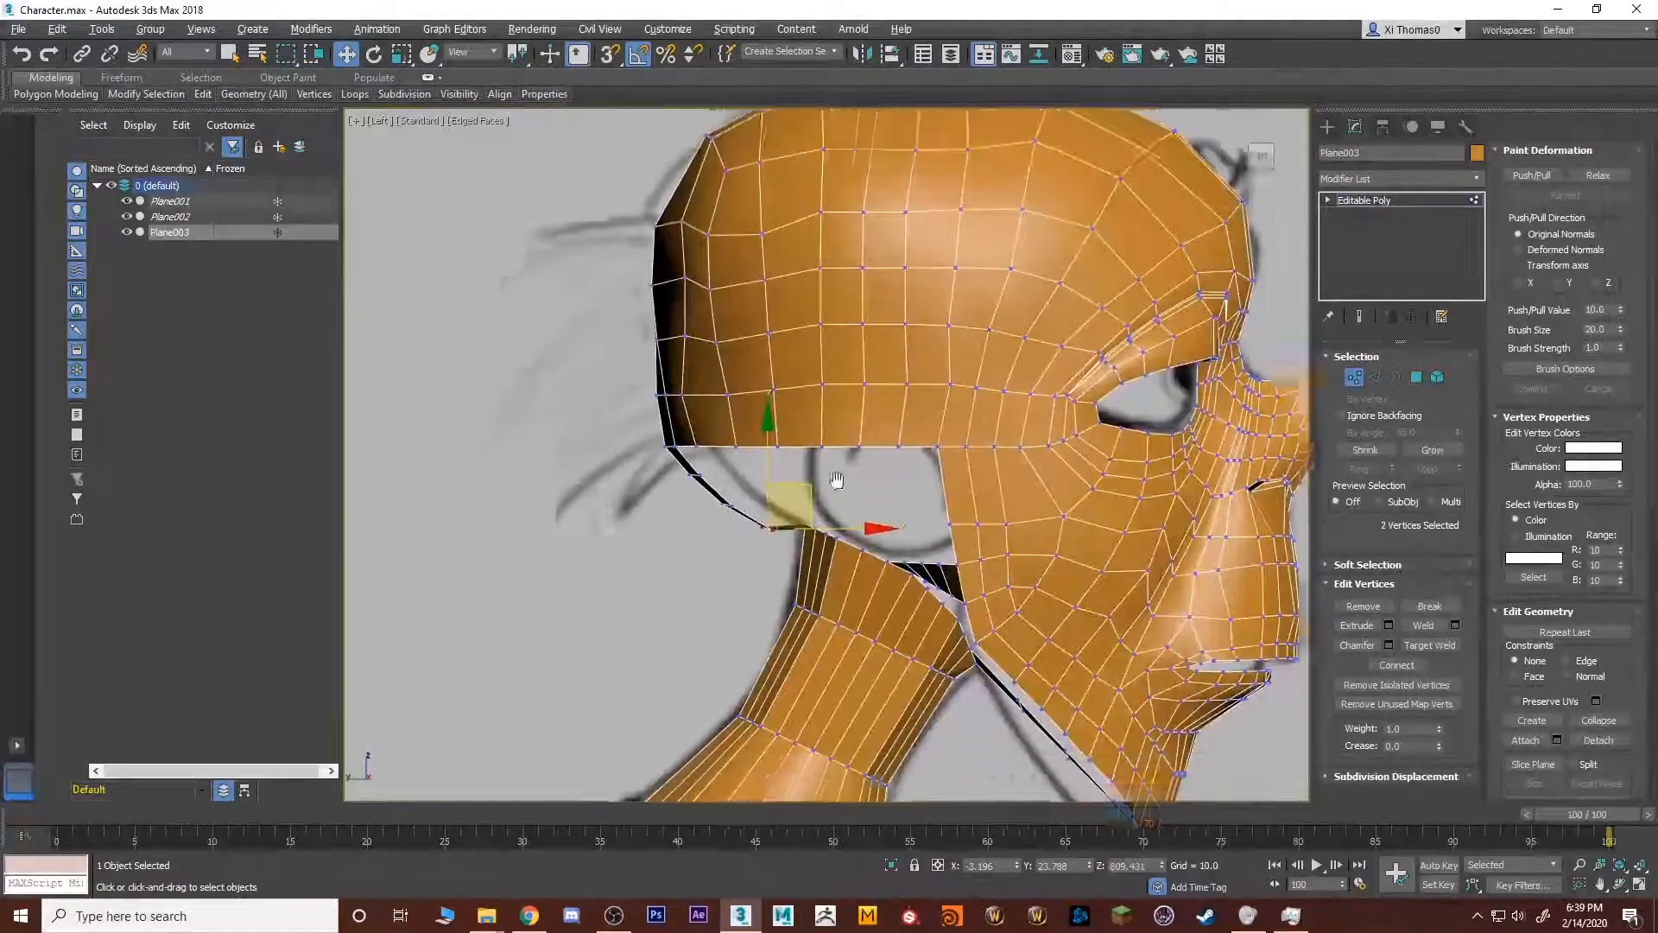
scroll(828, 492, "up", 5)
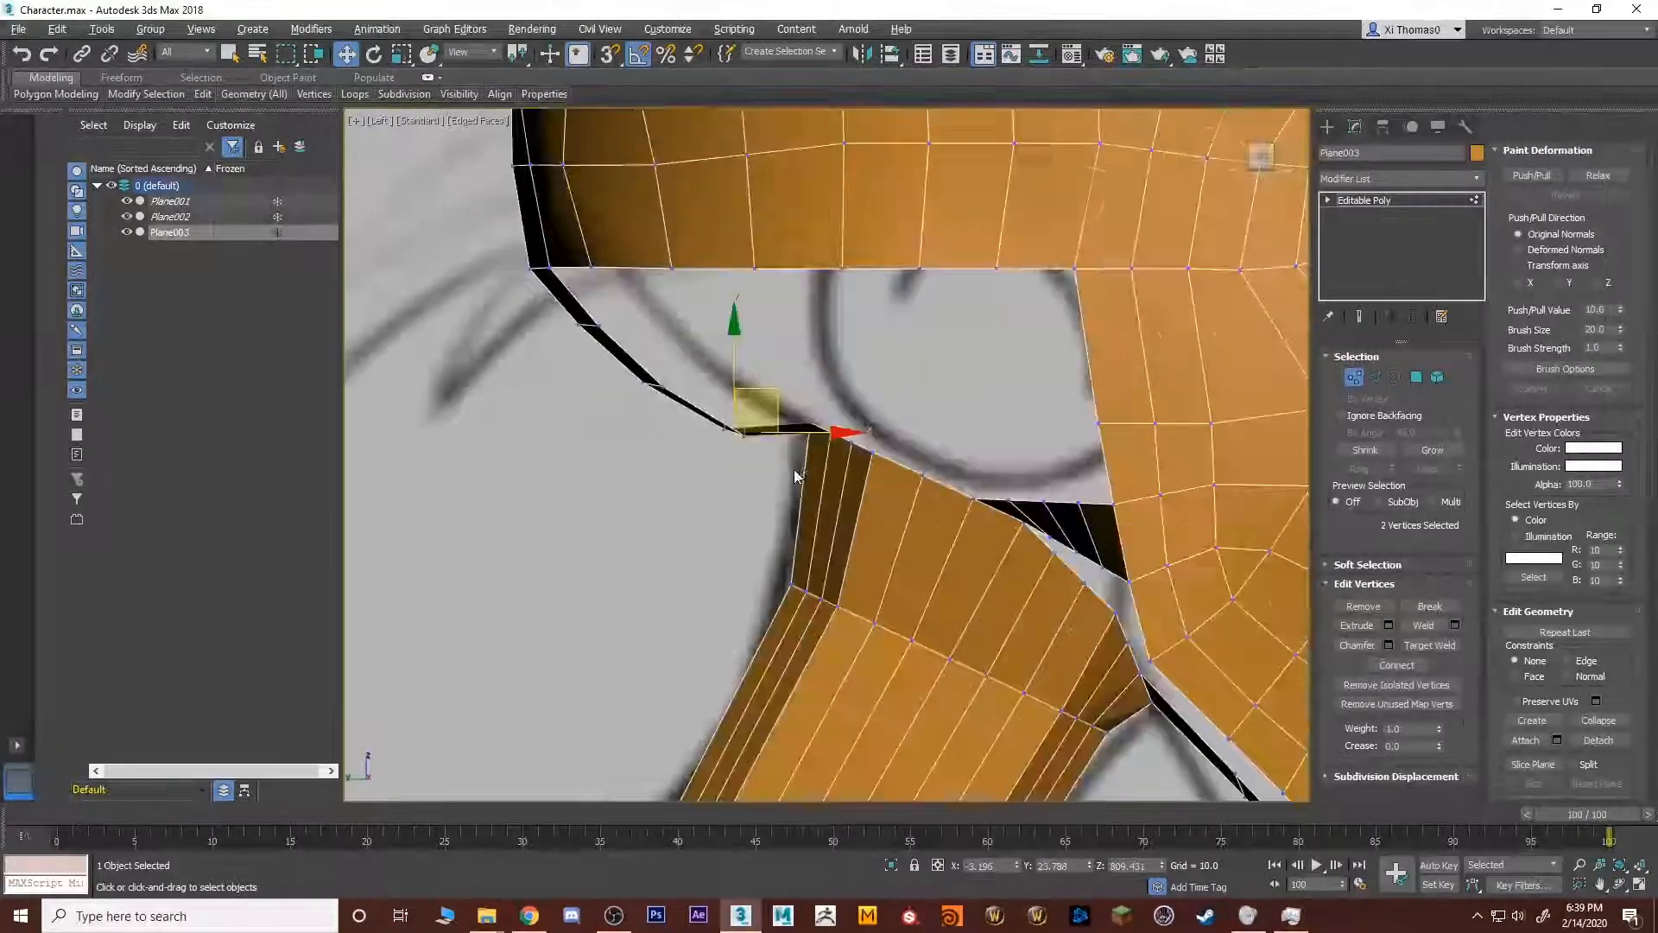
Move the two vertices where the skull strip meets the upper back of the neck down onto the sketched nape line.
left_click(805, 403)
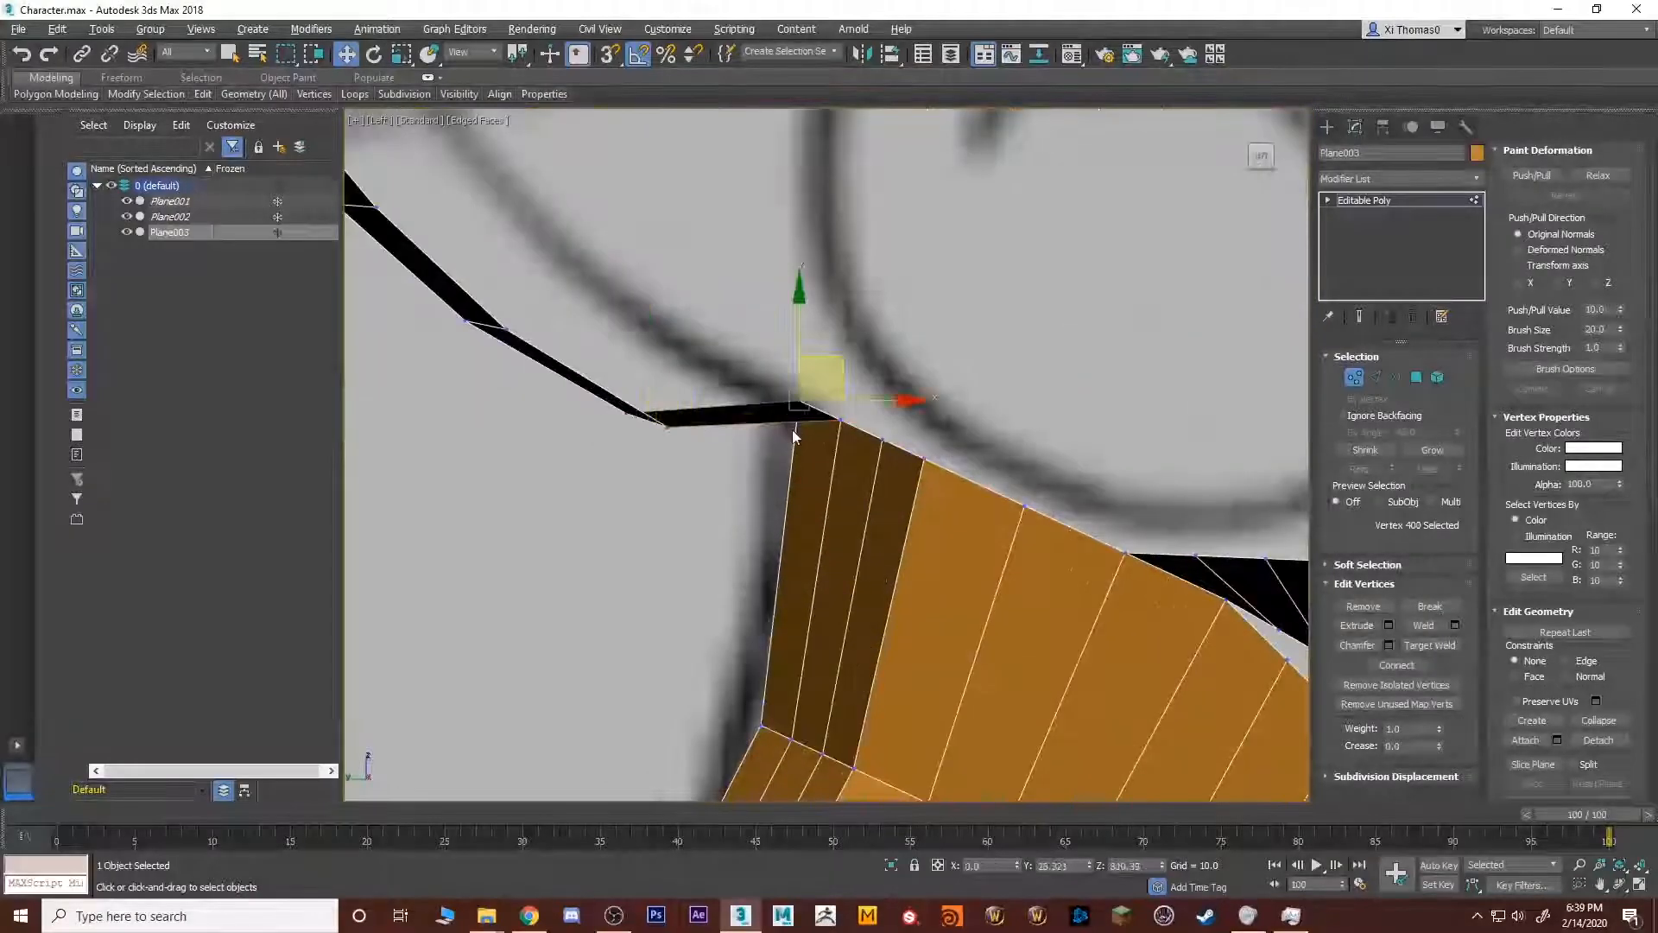
left_click(843, 422, "ctrl")
left_click_drag(858, 374, 821, 429)
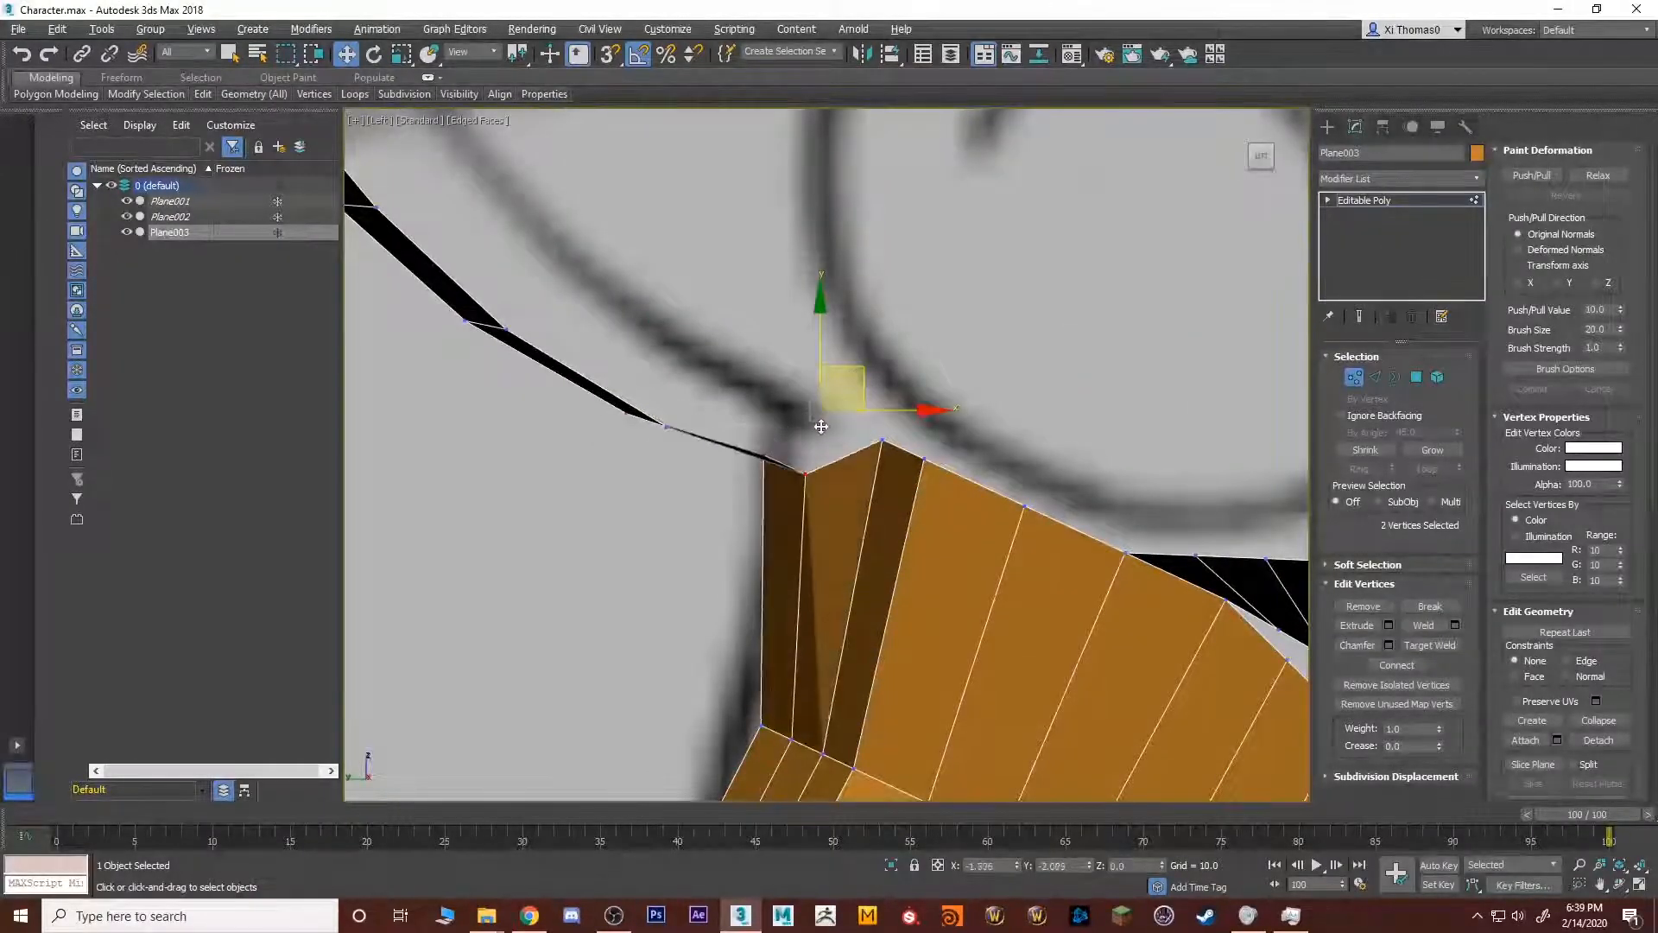
scroll(825, 425, "down", 5)
scroll(831, 419, "up", 6)
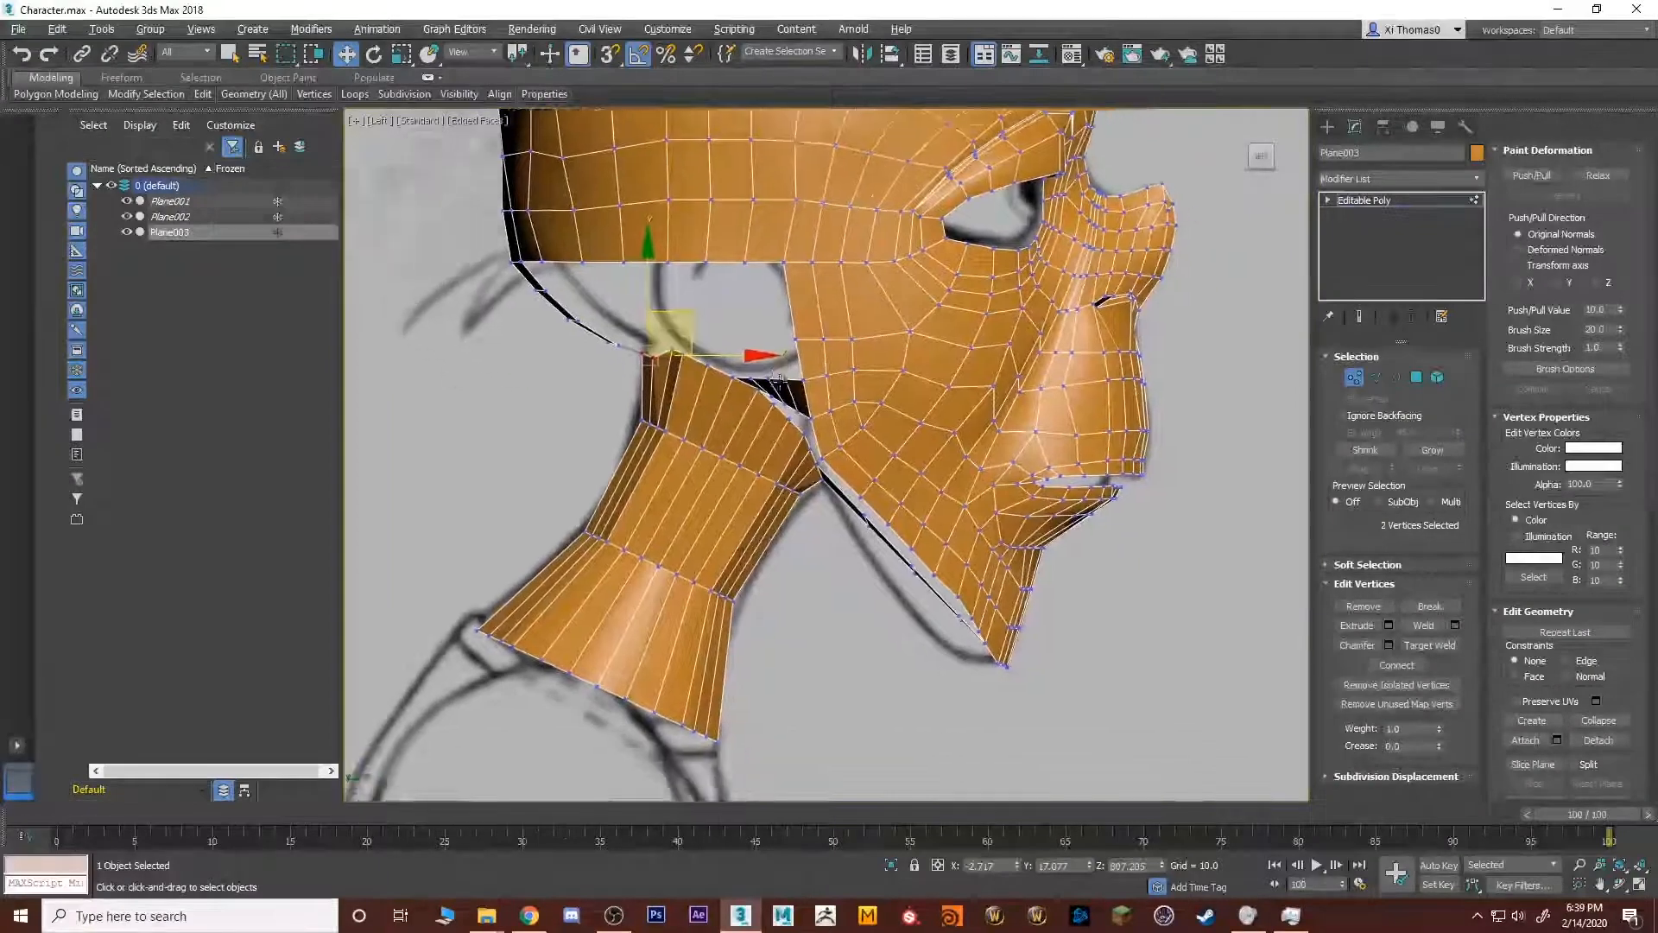
Move the vertices of the strip between the neck and chin down to match the jaw outline in the reference sketch.
middle_click_drag(808, 449, 853, 398)
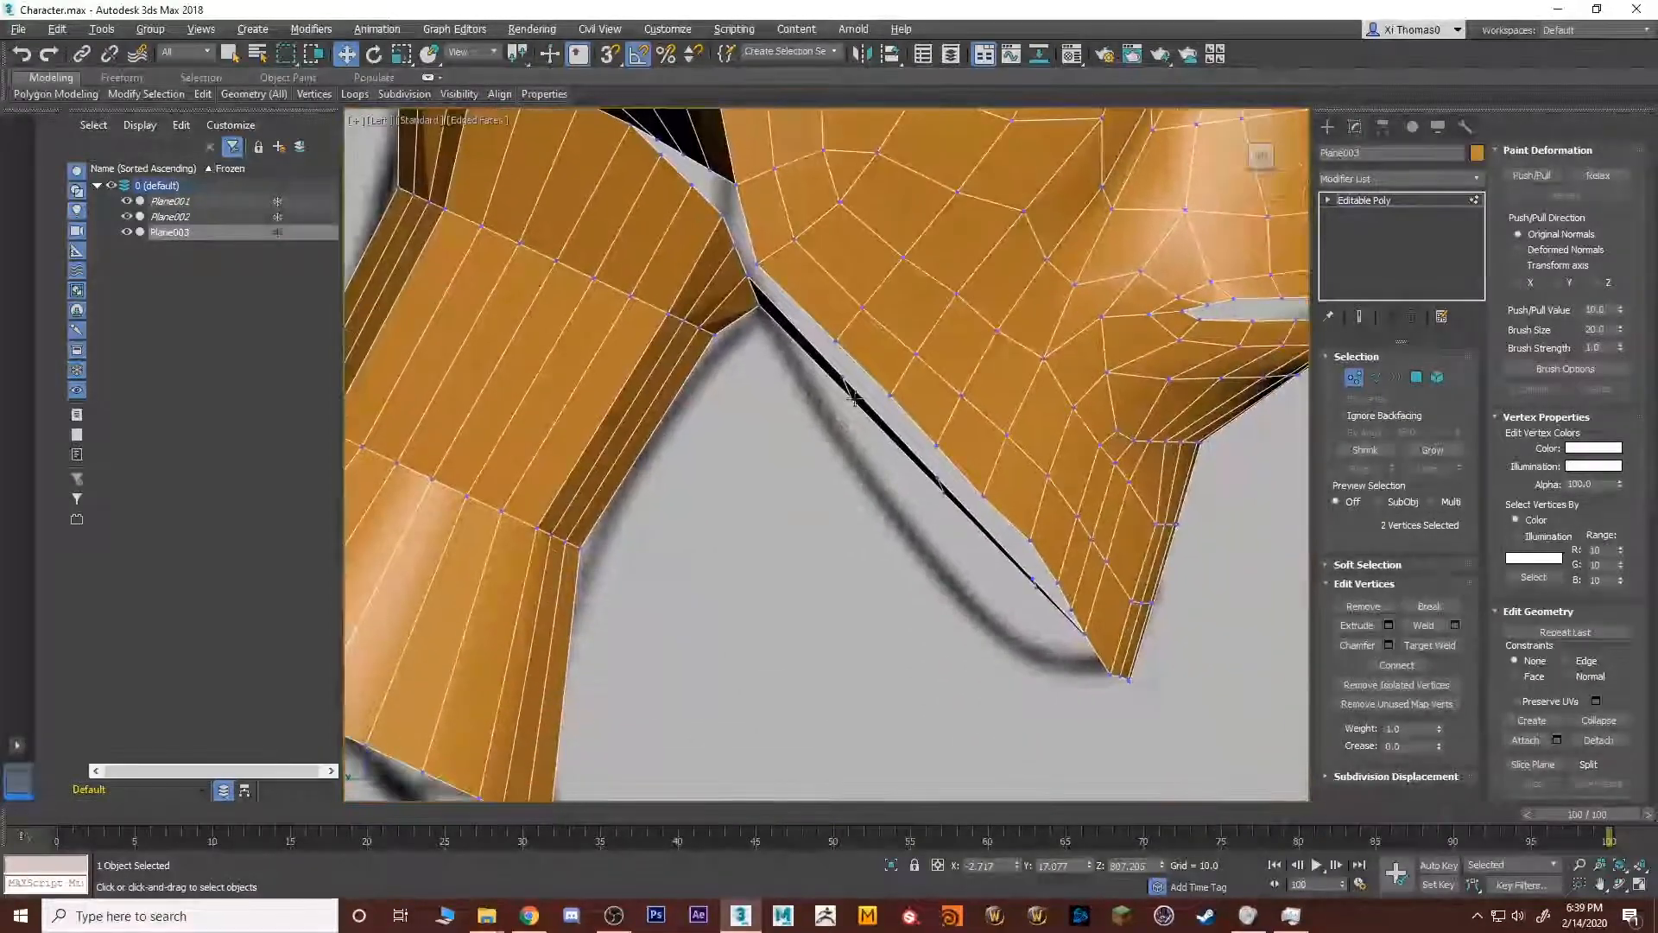
left_click(851, 387)
left_click_drag(879, 348, 847, 357)
left_click(940, 489)
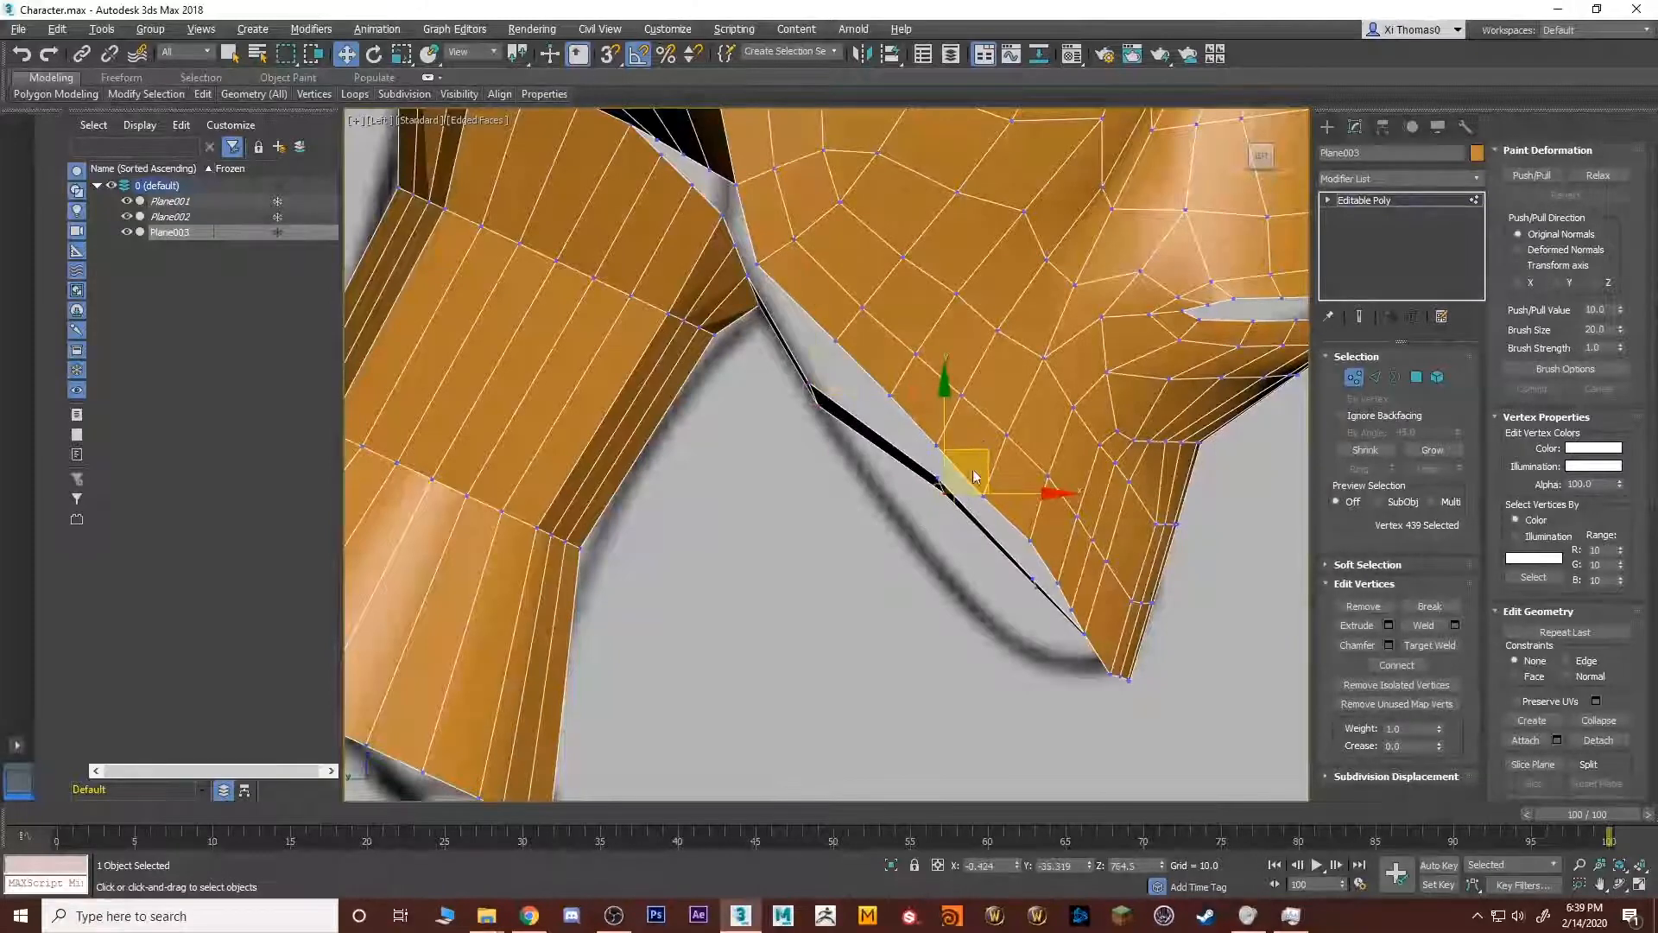
left_click(938, 477, "ctrl")
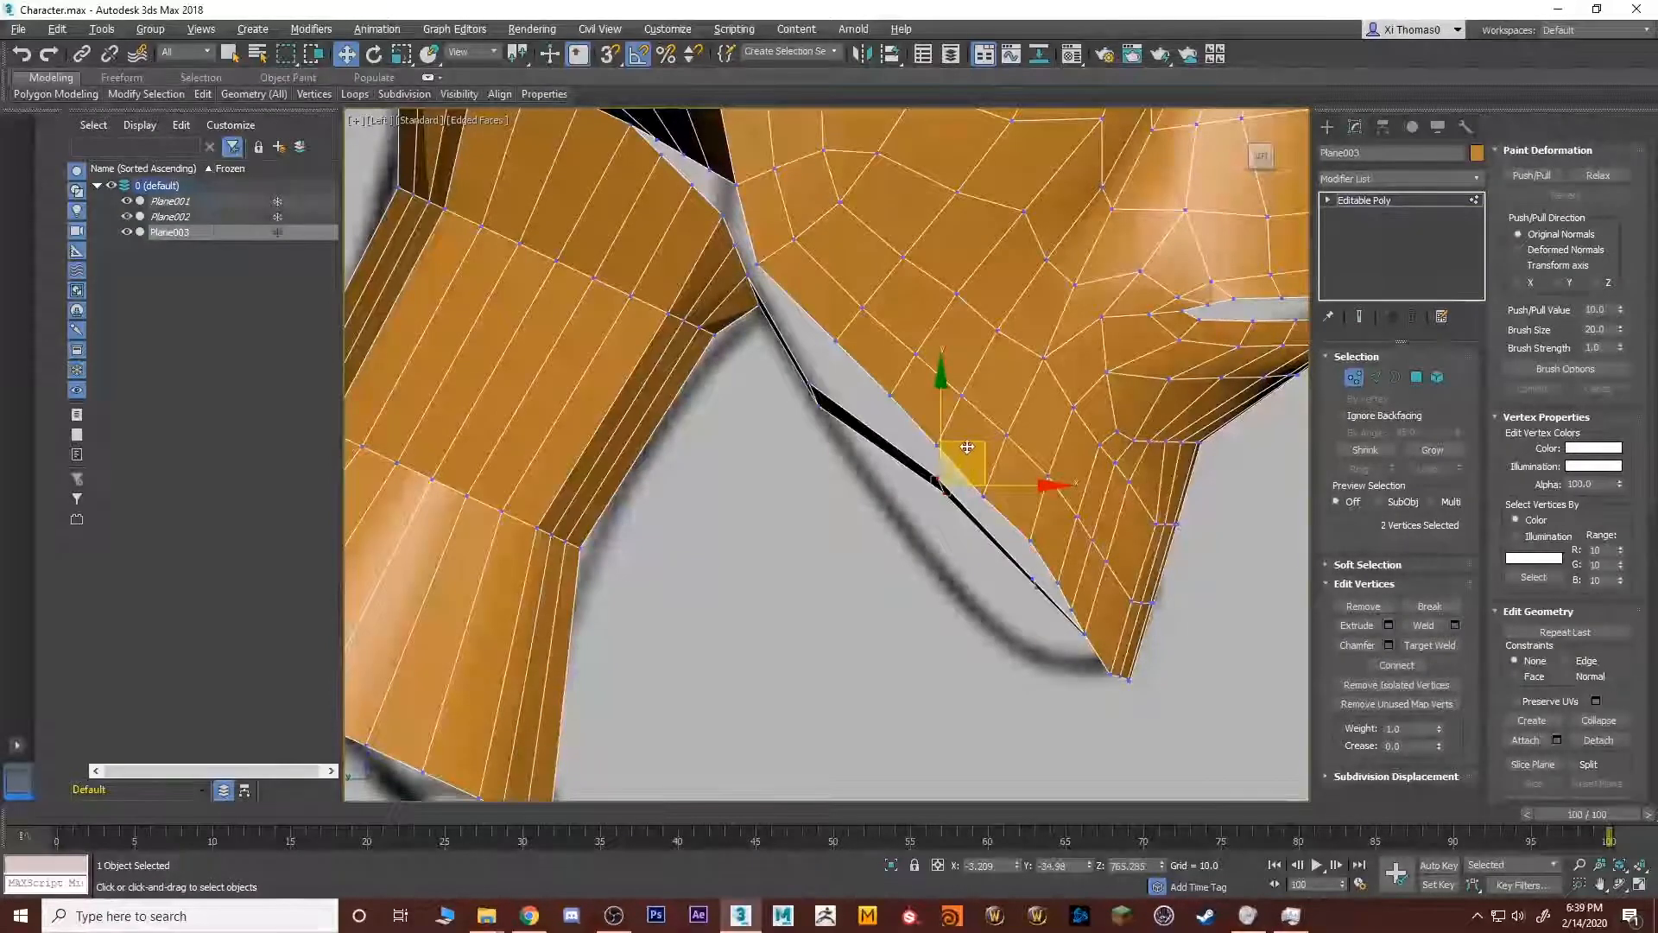
left_click_drag(966, 446, 1036, 619)
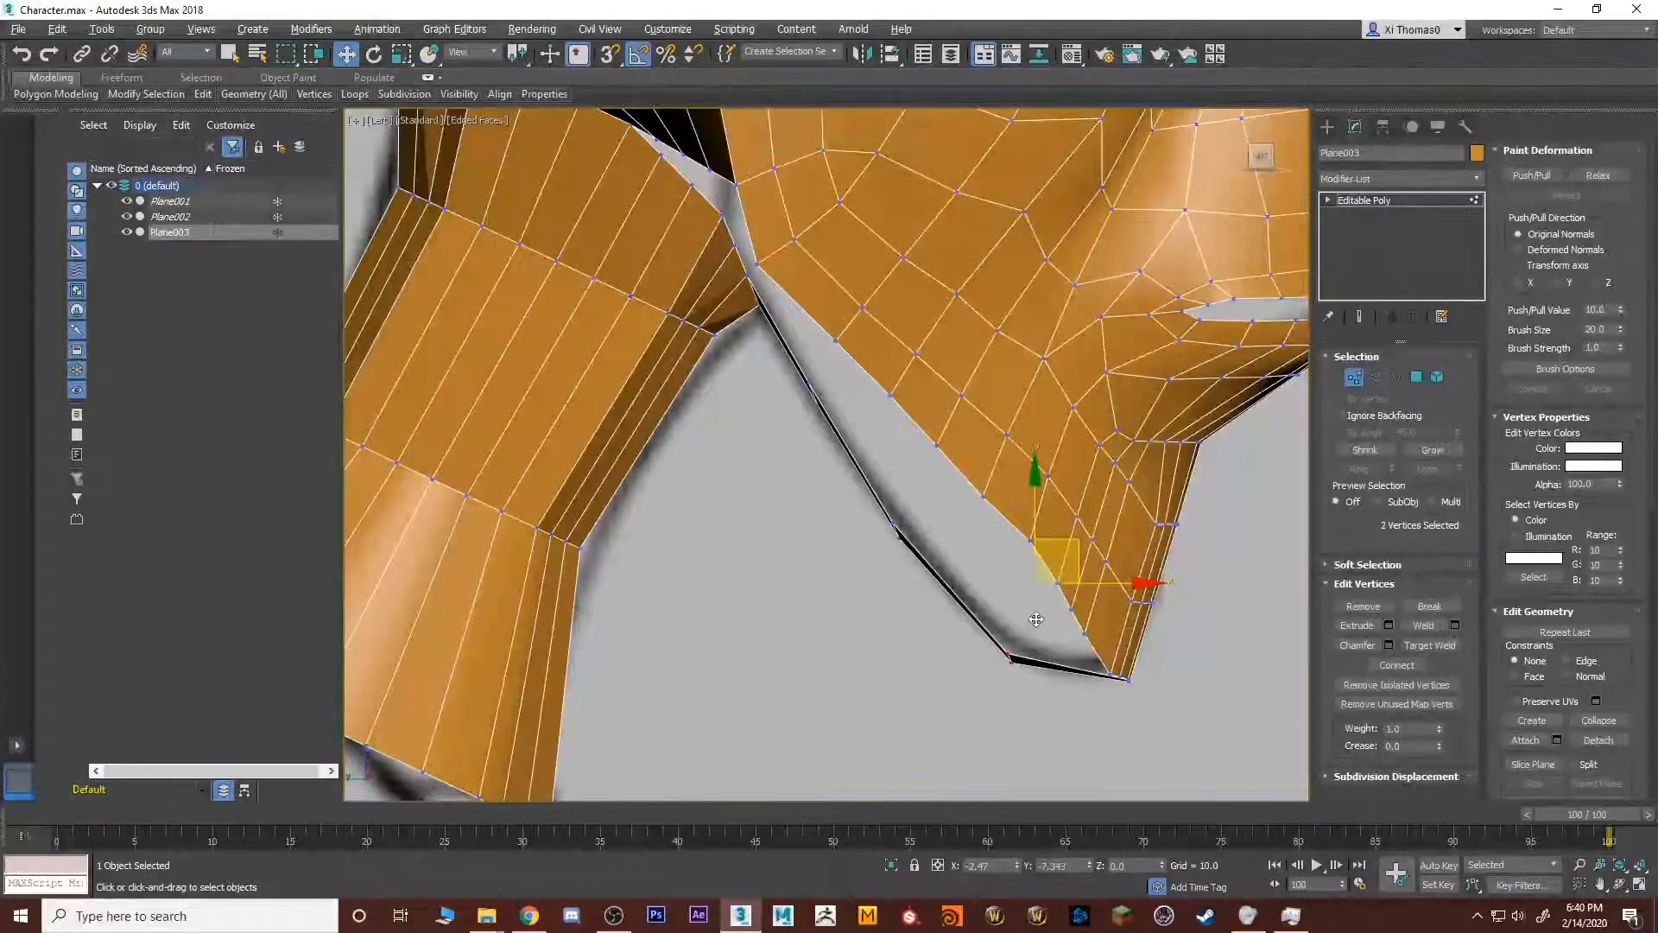
In the perspective view, connect the long edges of the under-jaw strip's section nearest the neck with 1 segment.
key("alt+w")
middle_click(1085, 581)
key("alt+w")
middle_click_drag(1085, 582, 1036, 414, "alt")
scroll(1036, 483, "down", 4)
scroll(1071, 458, "up", 4)
middle_click_drag(1105, 501, 1227, 565, "alt")
left_click(890, 471)
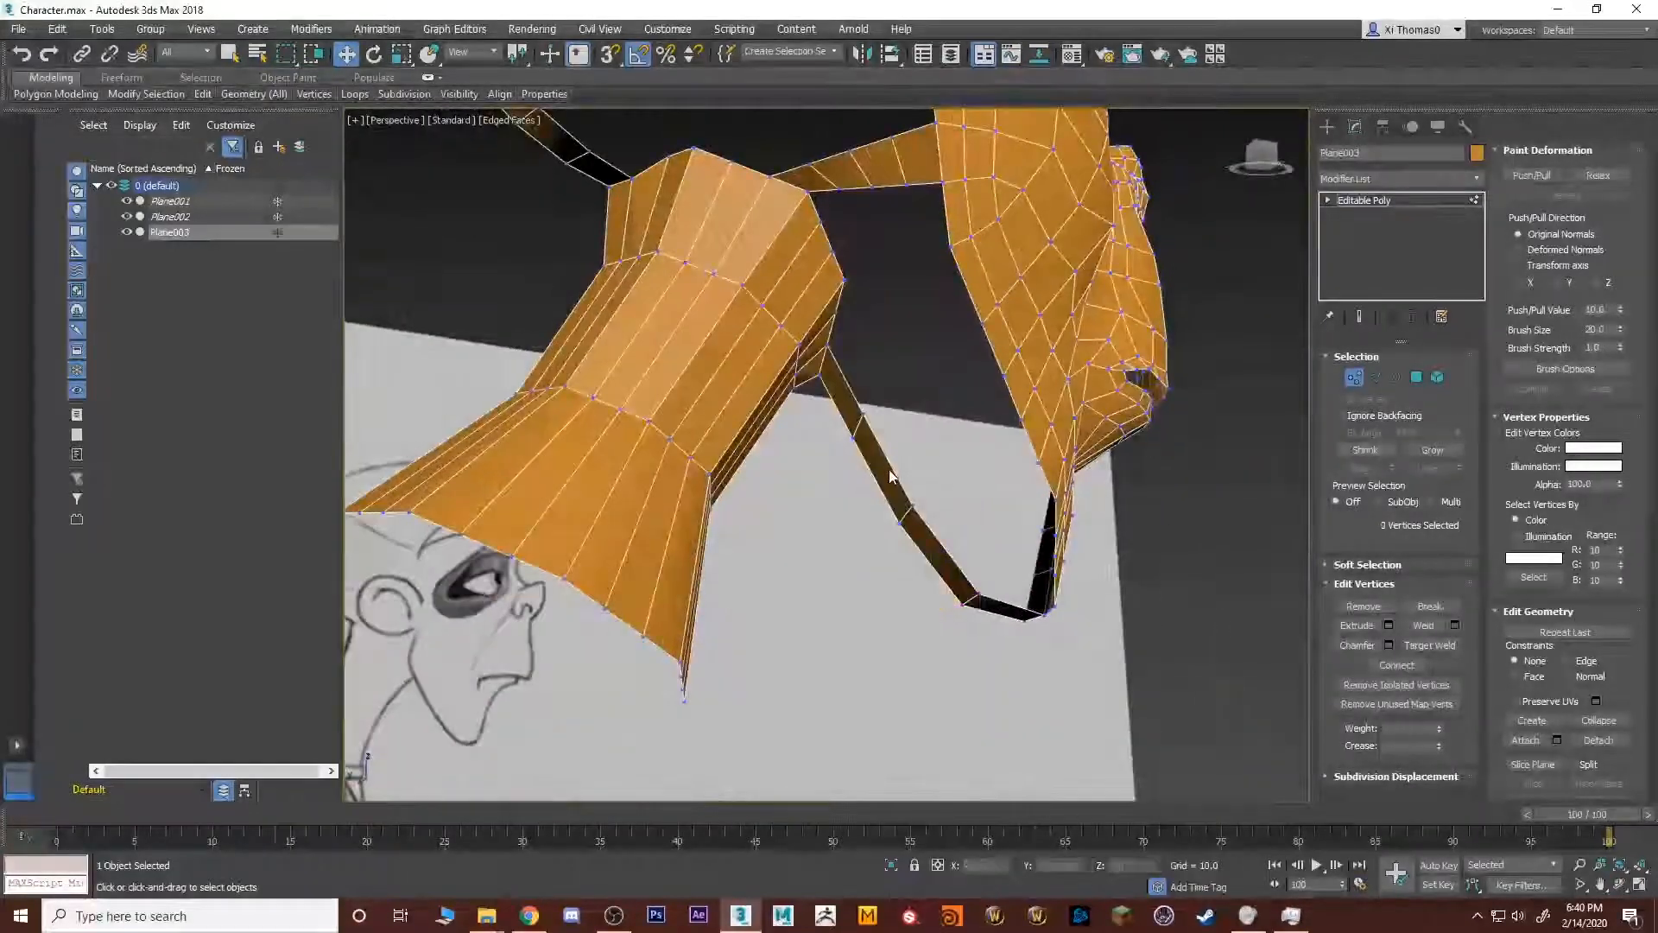
middle_click_drag(888, 469, 808, 436, "alt")
middle_click_drag(931, 413, 899, 544, "alt")
key("2")
left_click(855, 596)
left_click(1455, 687)
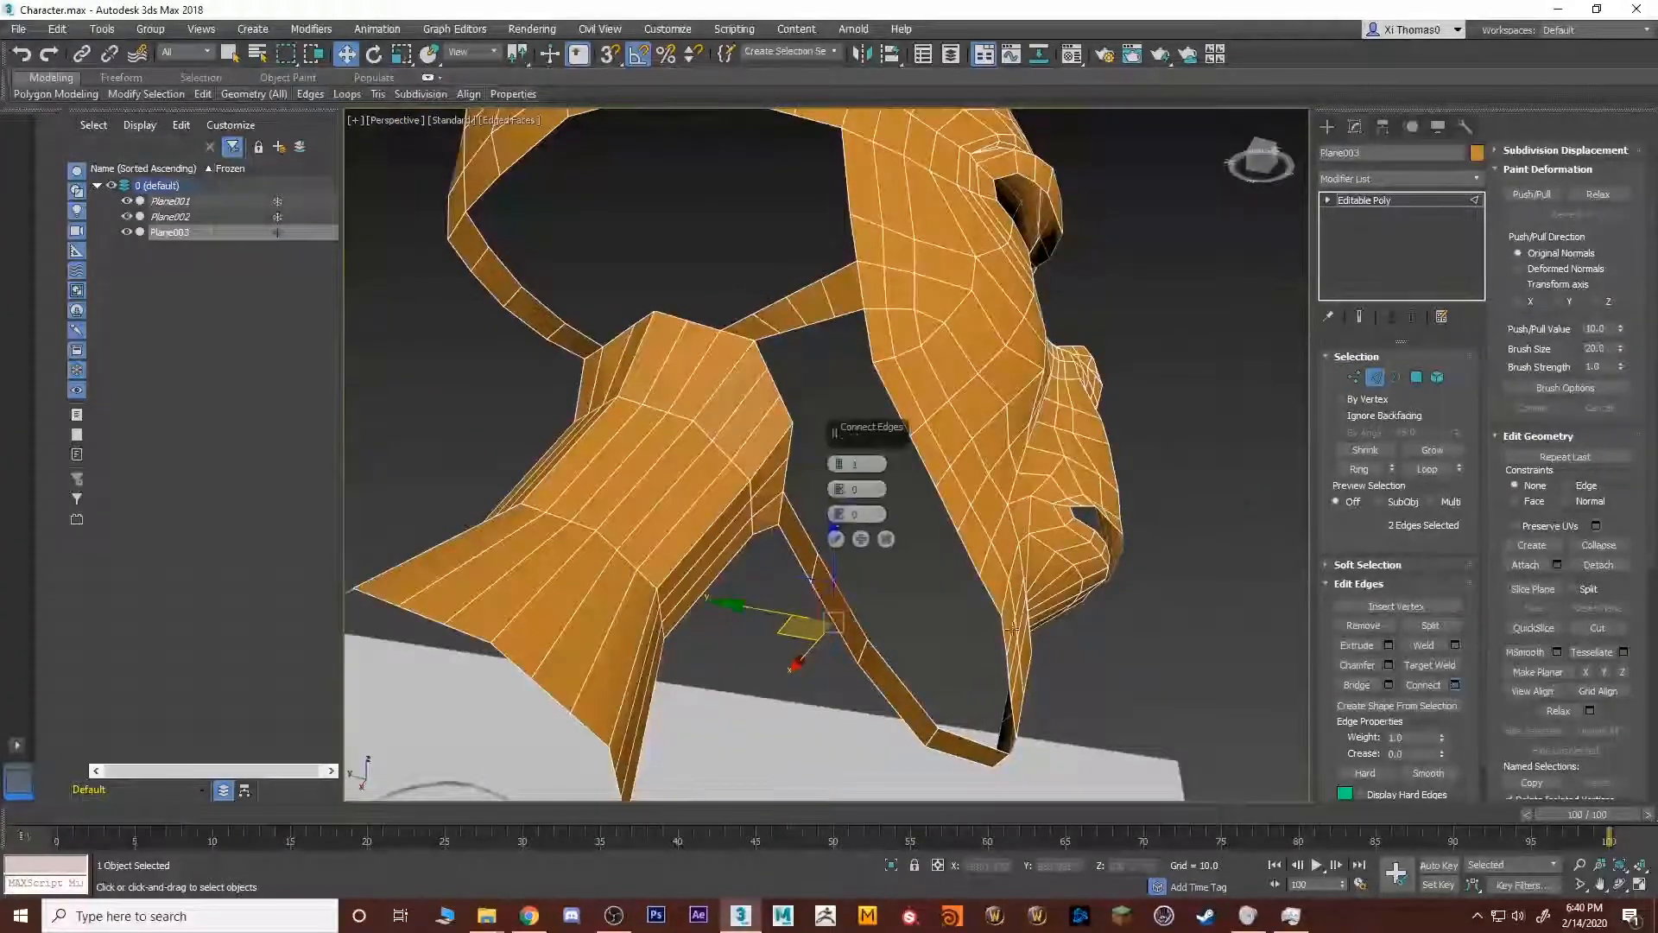
left_click(833, 541)
Connect the long edges of the under-jaw strip's two sections closest to the chin, adding a cross edge to each.
left_click(896, 674)
left_click(886, 698, "ctrl")
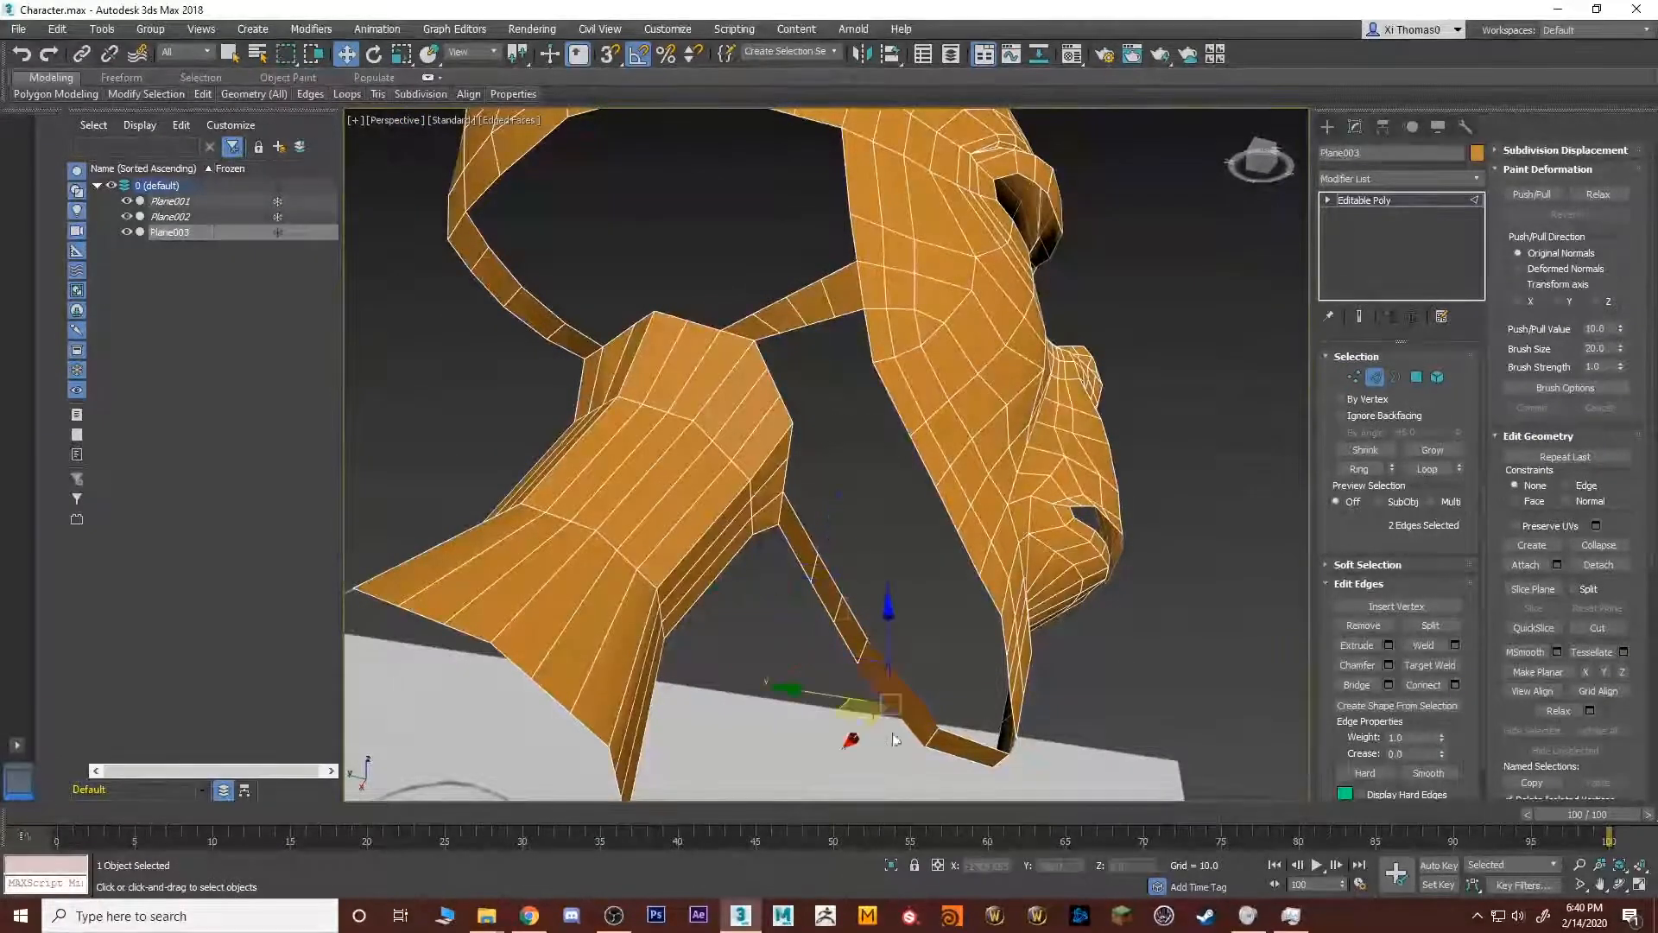
left_click(1426, 687)
middle_click_drag(960, 617, 956, 617, "alt")
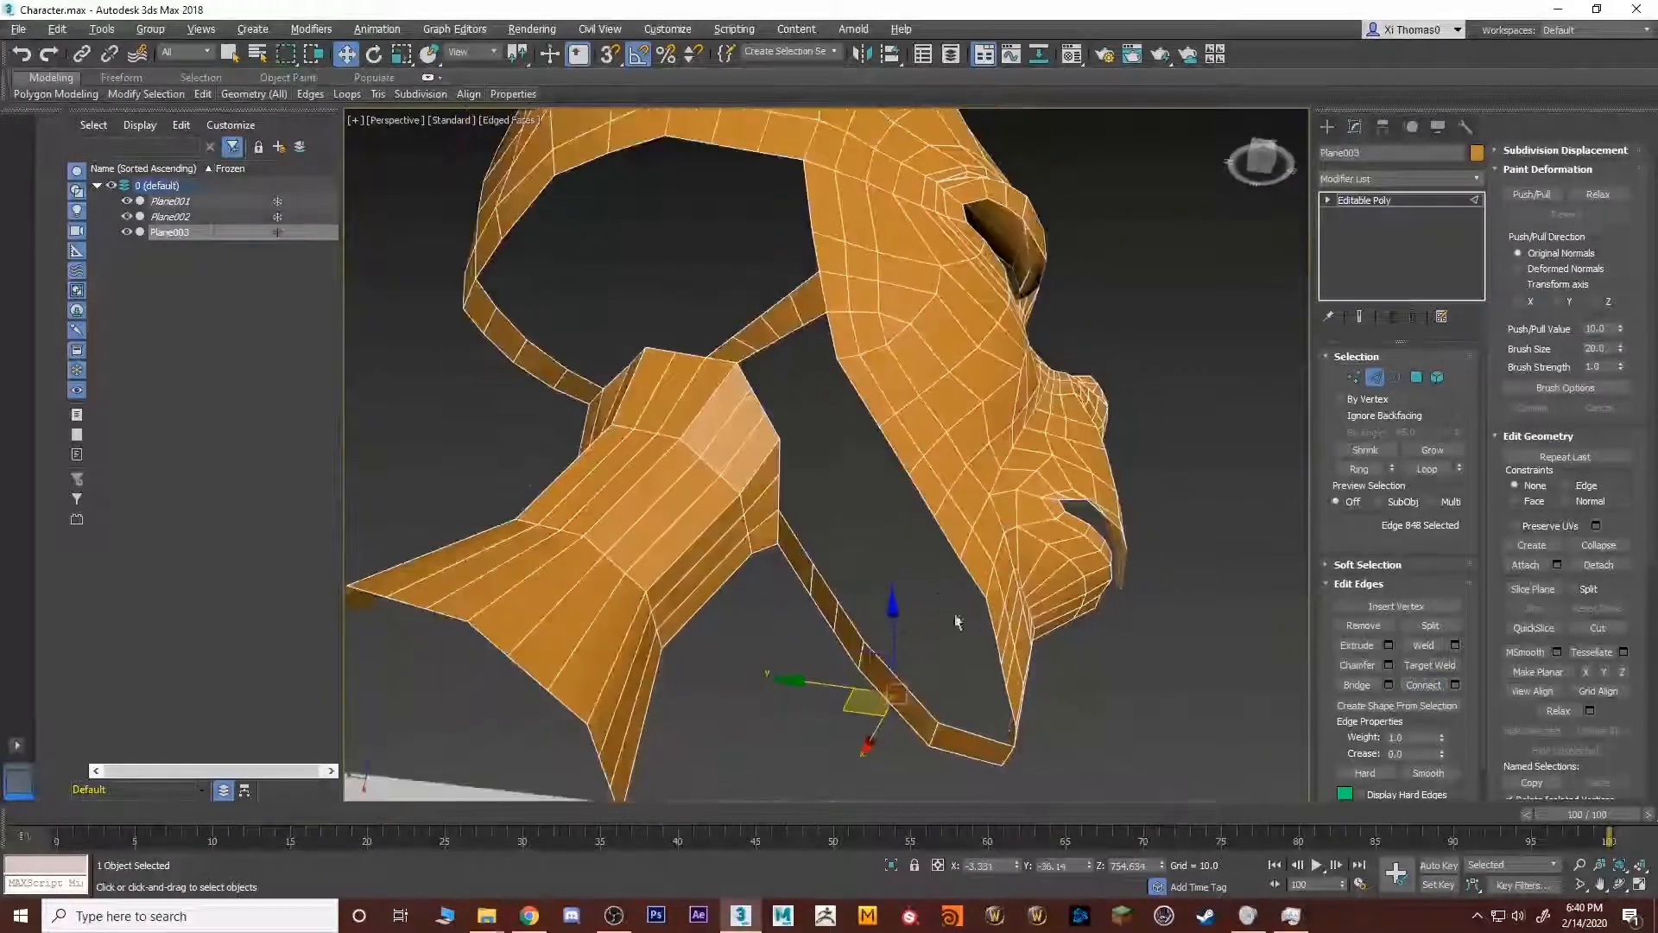
left_click_drag(973, 720, 973, 802)
left_click(1422, 687)
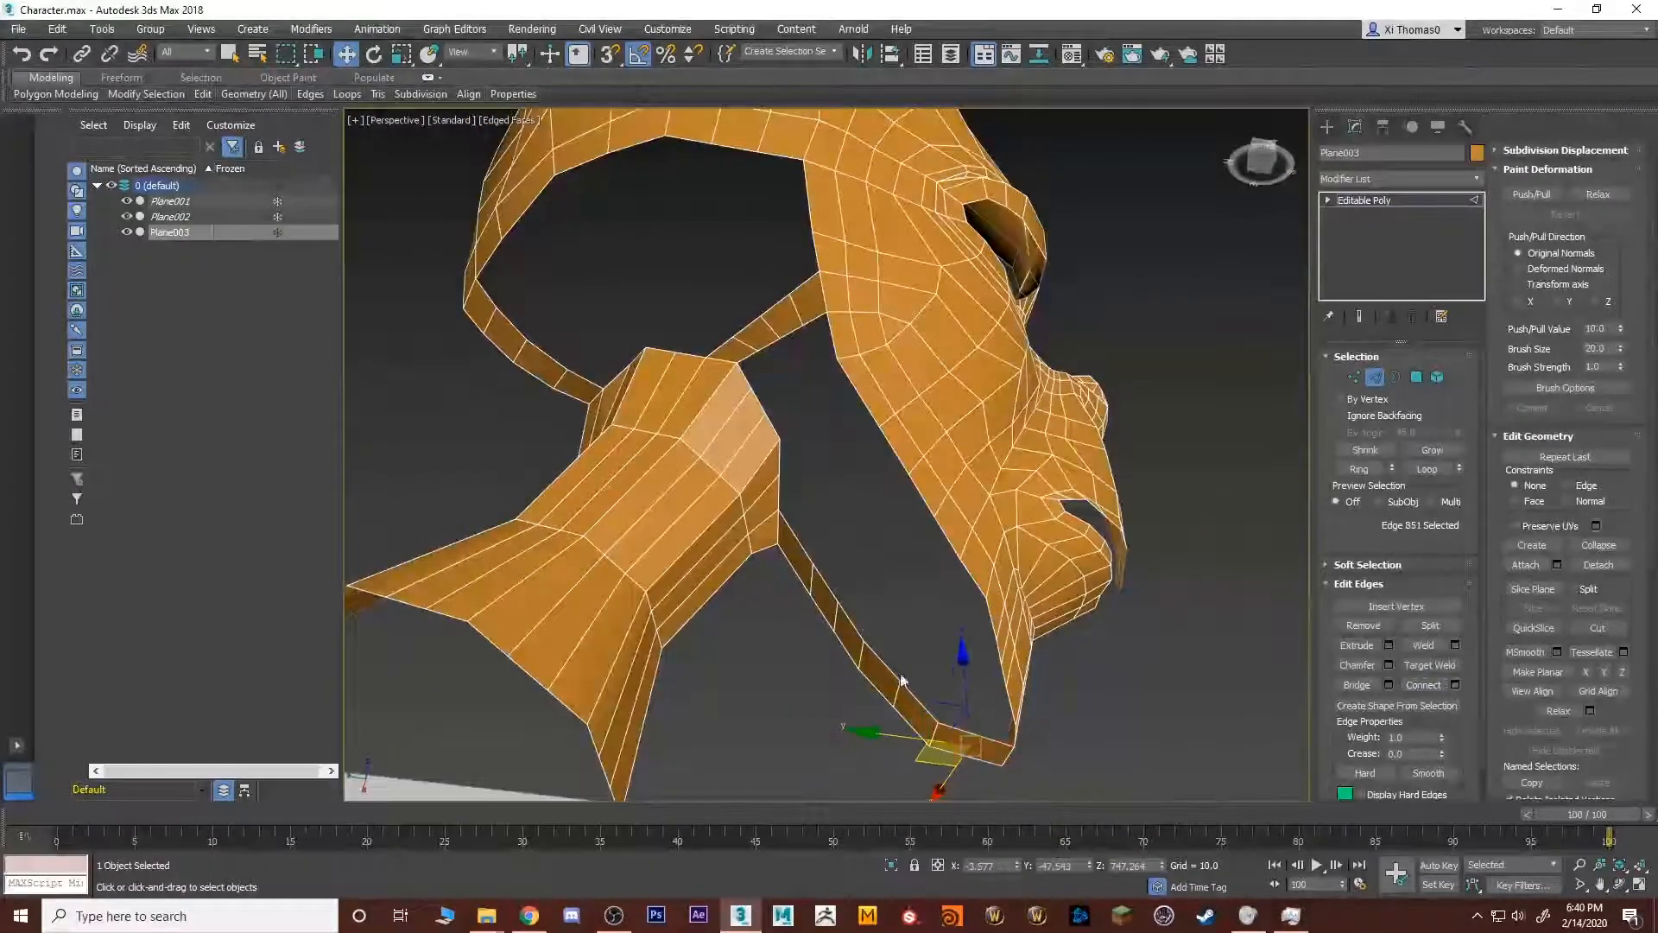
Bridge the open neck edge below the existing connecting strip to the facing head edge with 4 segments.
scroll(810, 665, "up", 5)
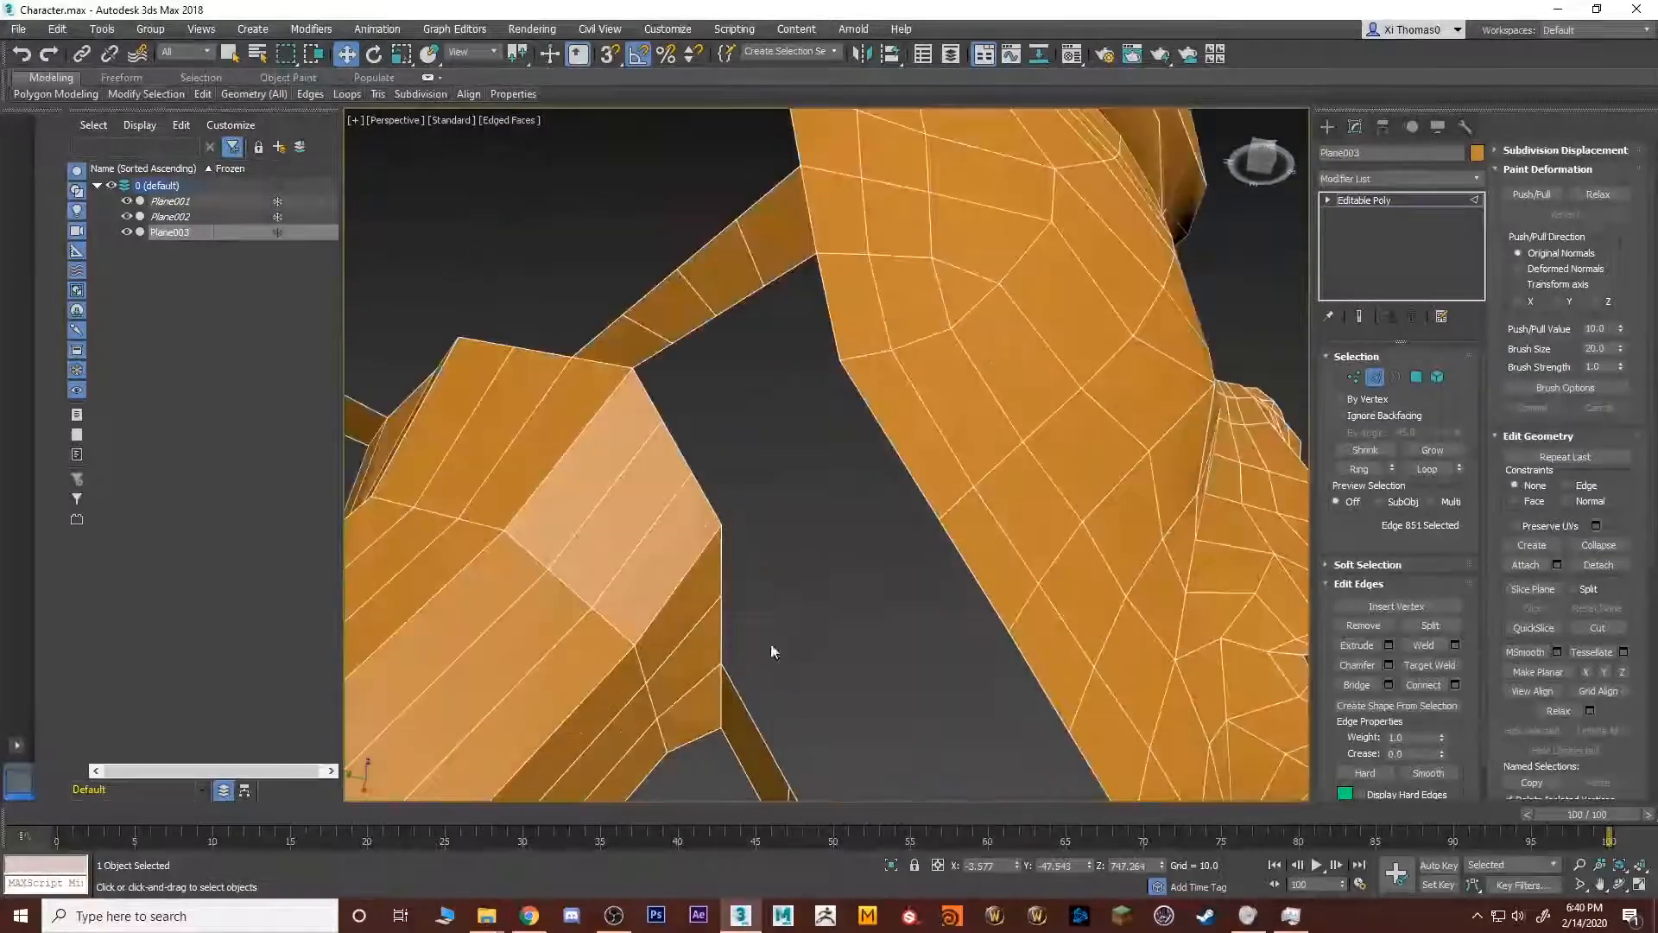
left_click(658, 421)
middle_click_drag(658, 421, 907, 441, "alt")
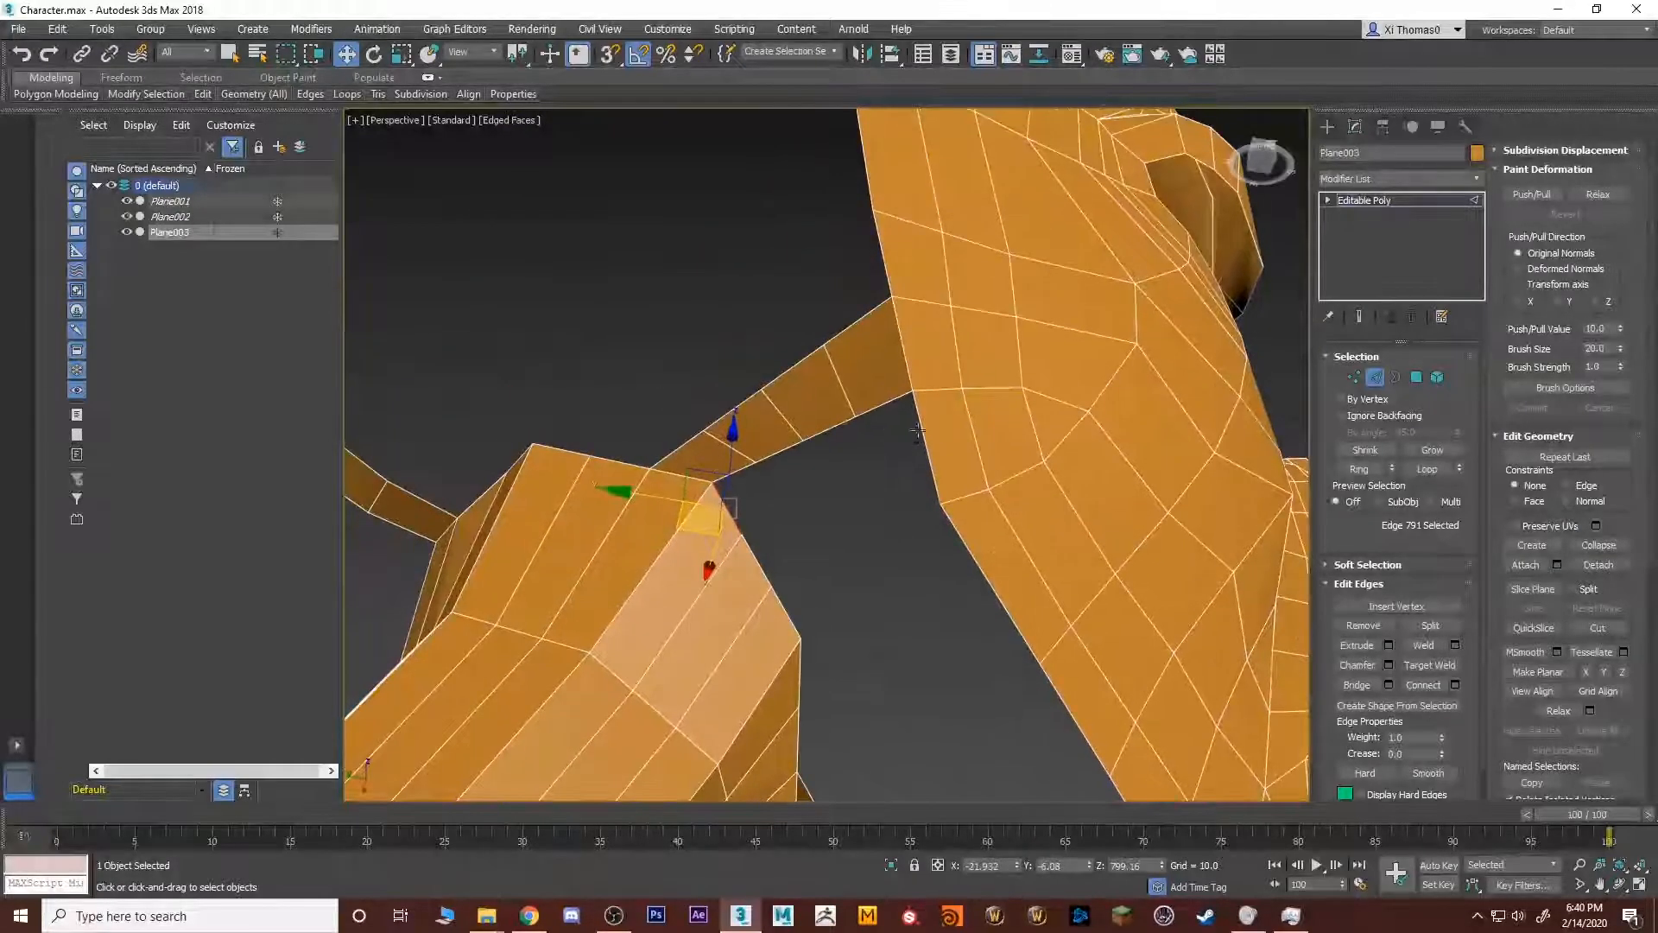
left_click(918, 432, "ctrl")
left_click(1392, 681)
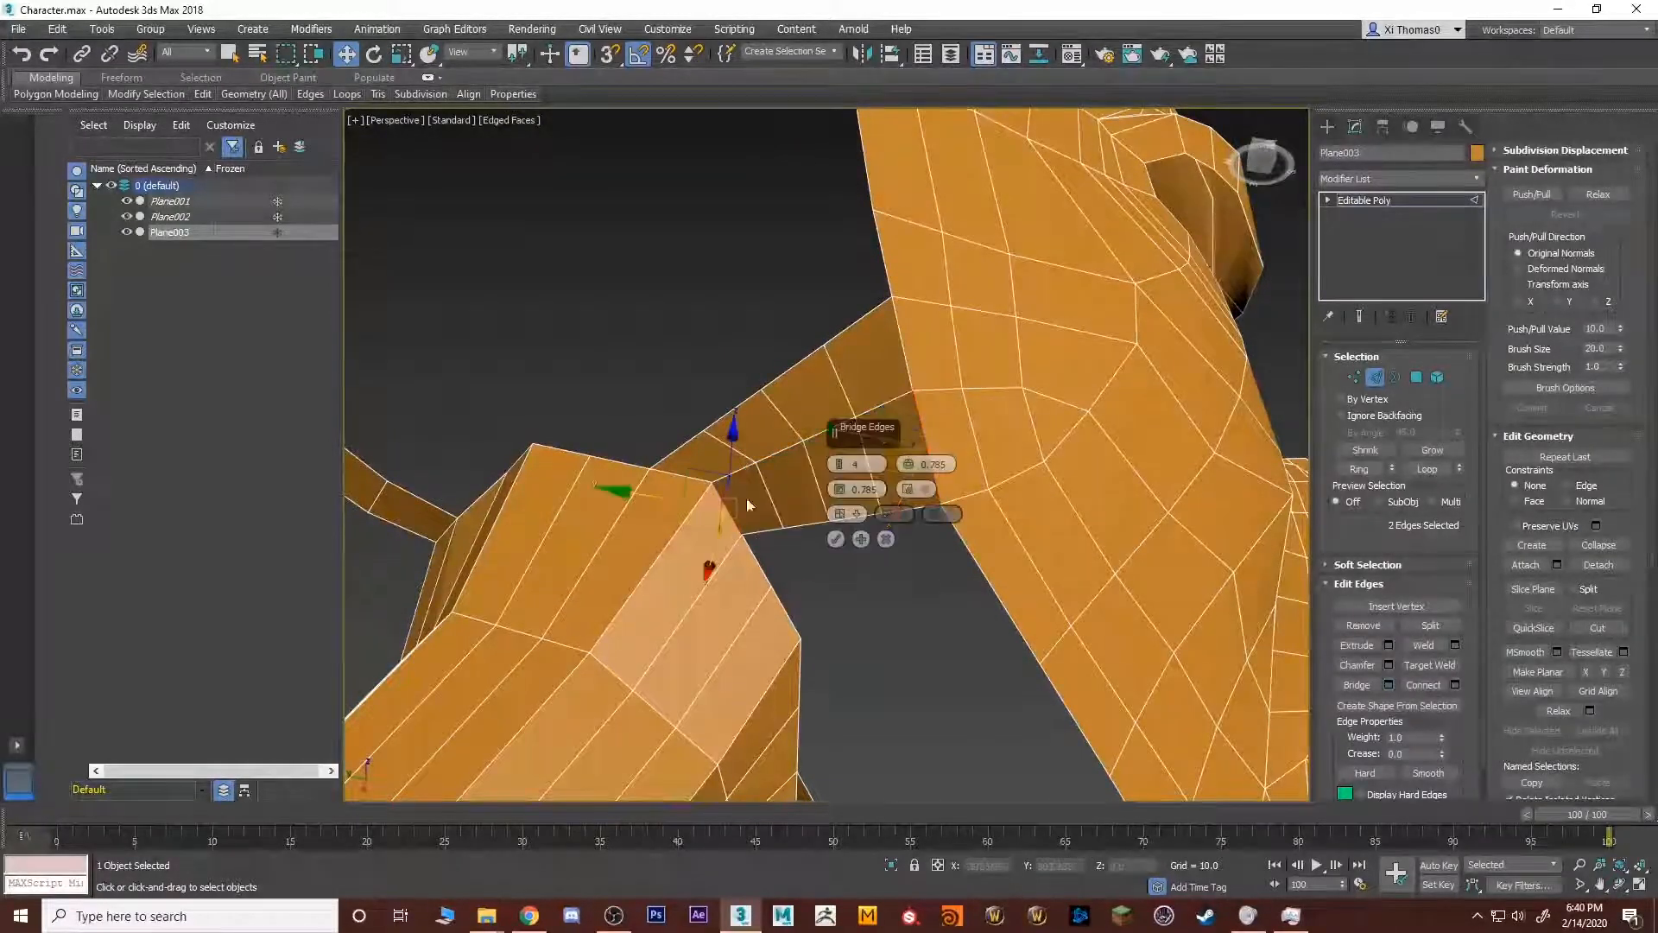
left_click(837, 537)
Bridge the next two open edges down the side of the neck to the facing edges along the jaw.
left_click(760, 561)
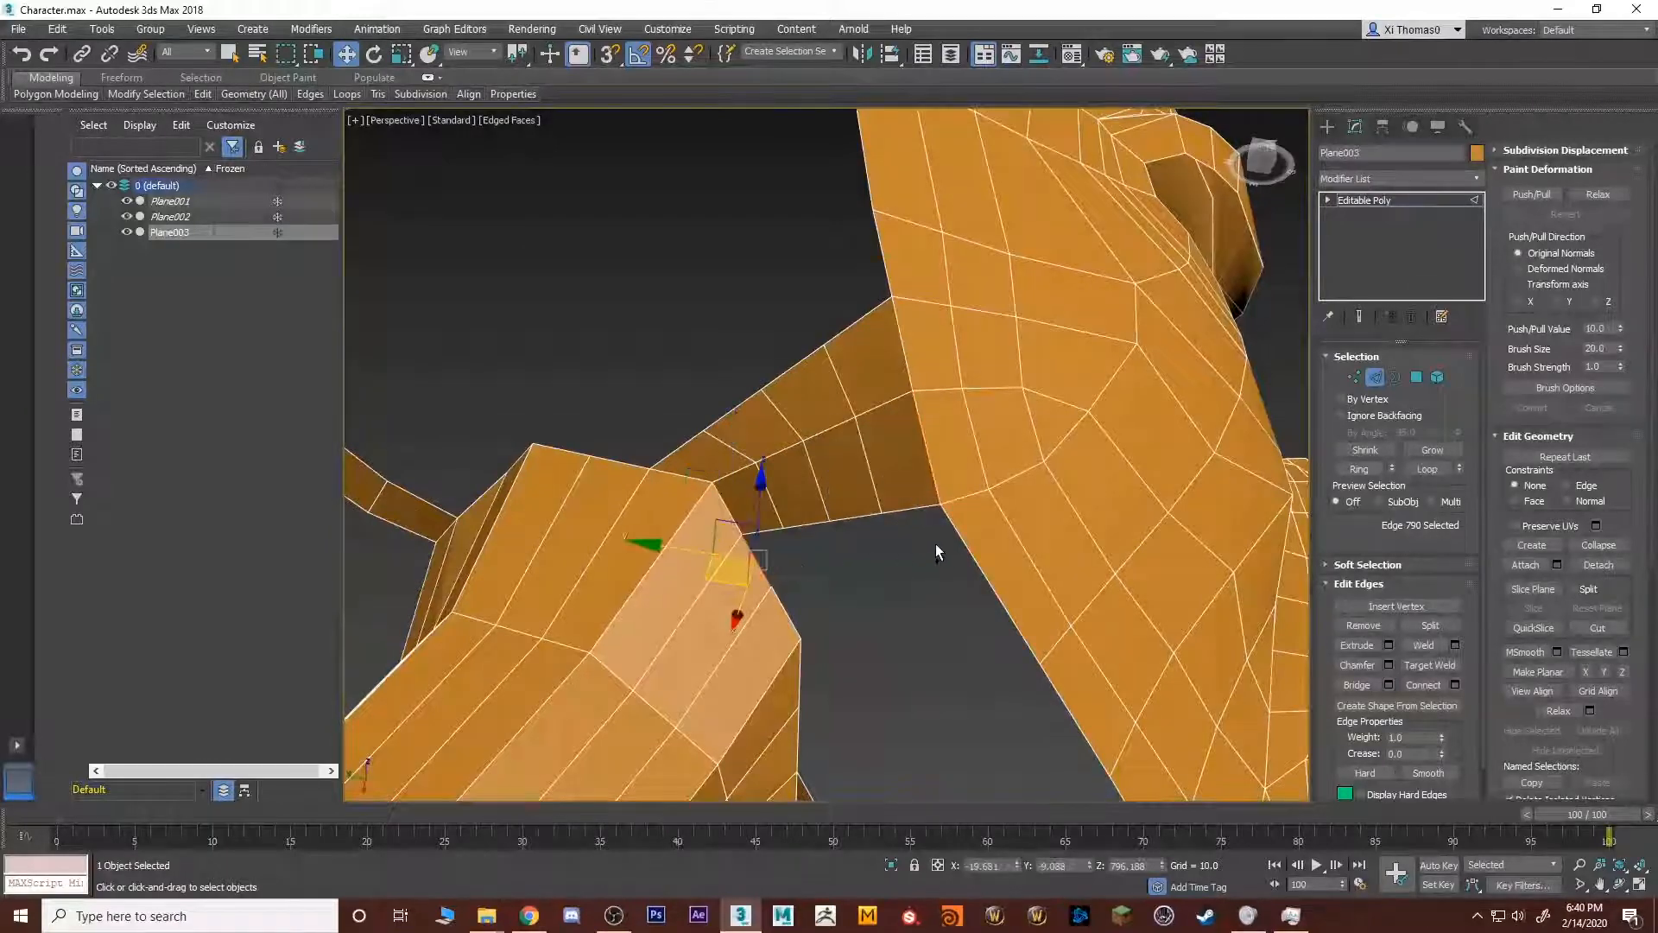
left_click(961, 546, "ctrl")
middle_click_drag(887, 594, 947, 476)
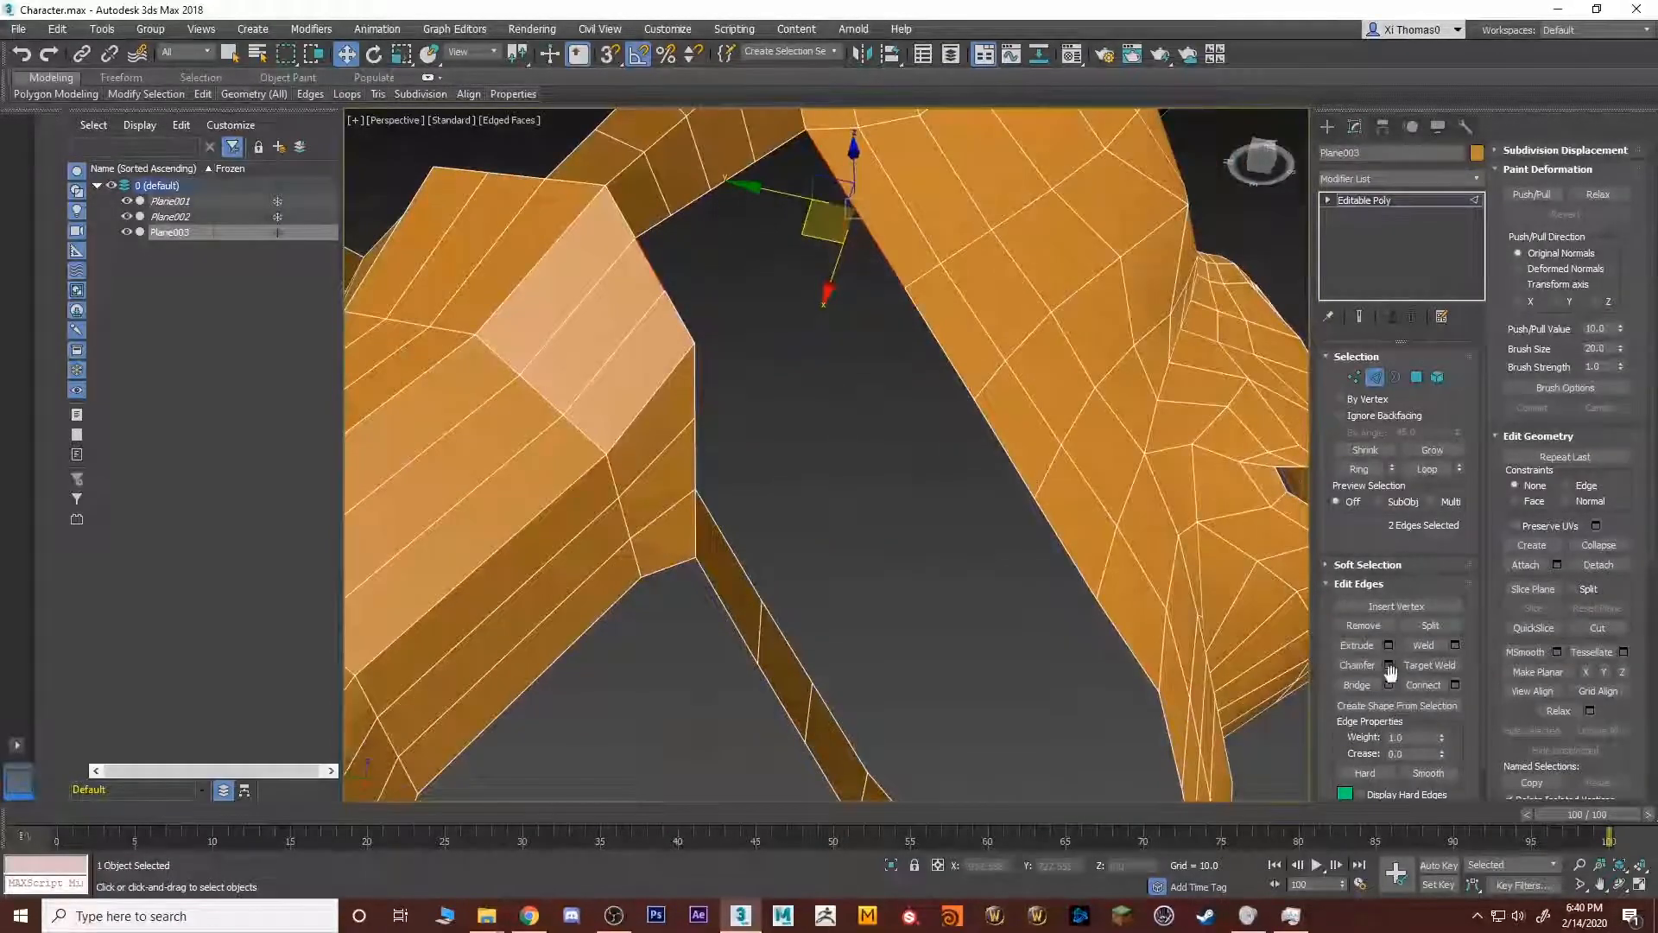
left_click(1366, 683)
middle_click_drag(845, 344, 873, 523)
left_click(715, 487)
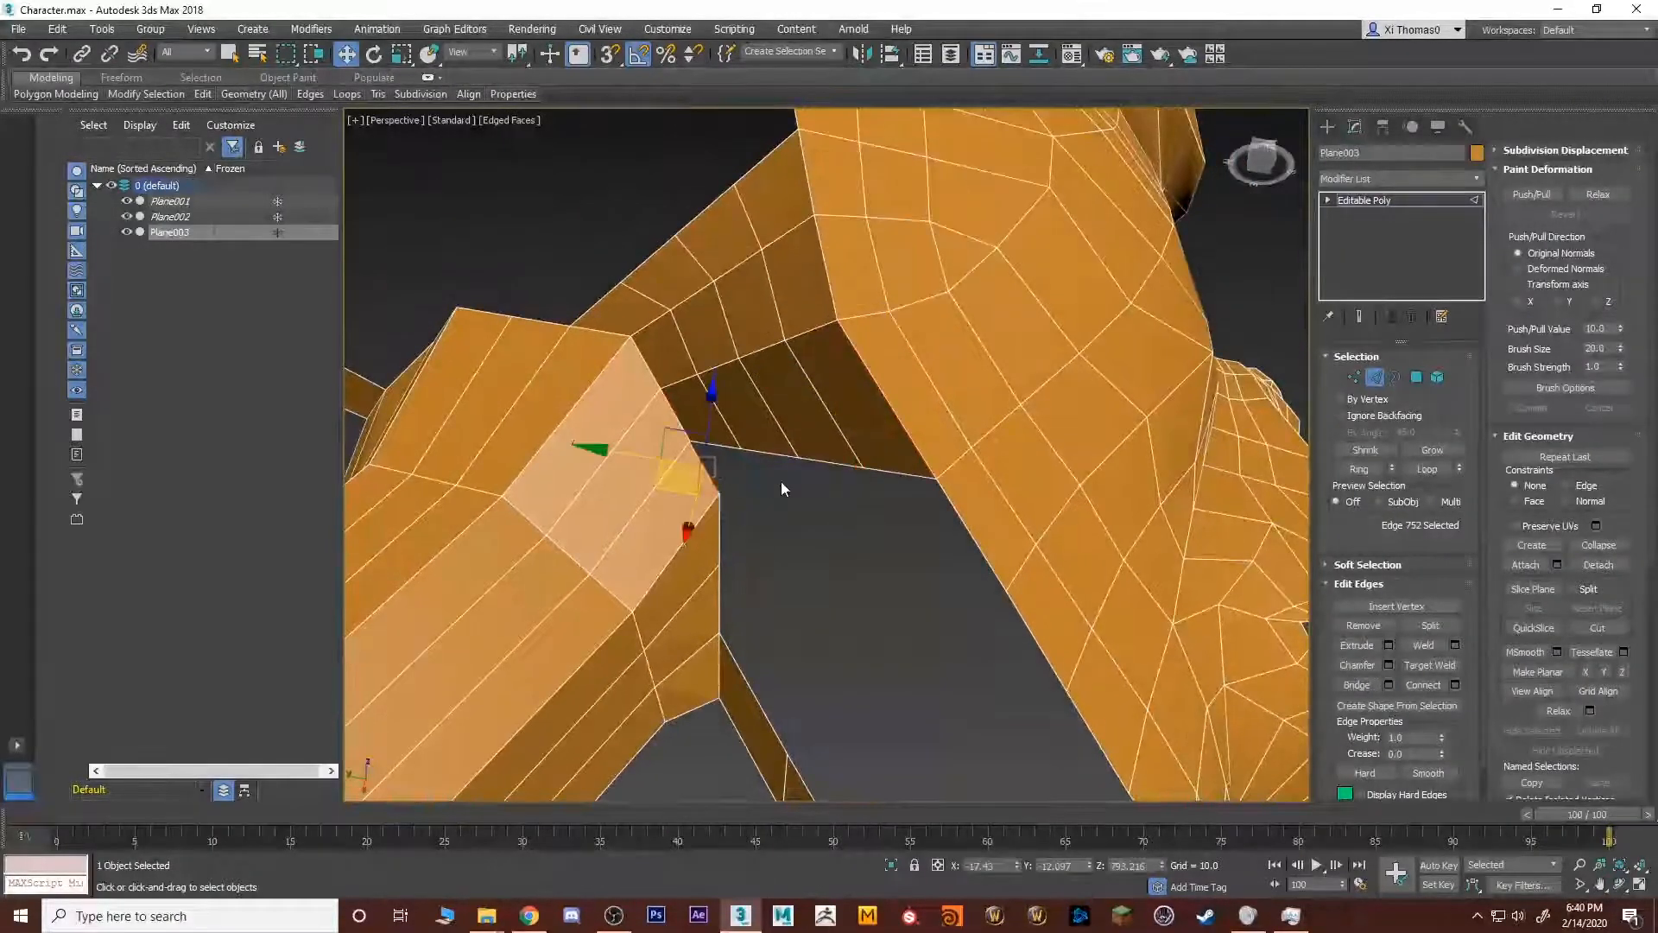
left_click(960, 523, "ctrl")
left_click(1368, 687)
Bridge the last two open front neck edges above the under-jaw strip to the matching jaw edges.
middle_click_drag(884, 661, 848, 430)
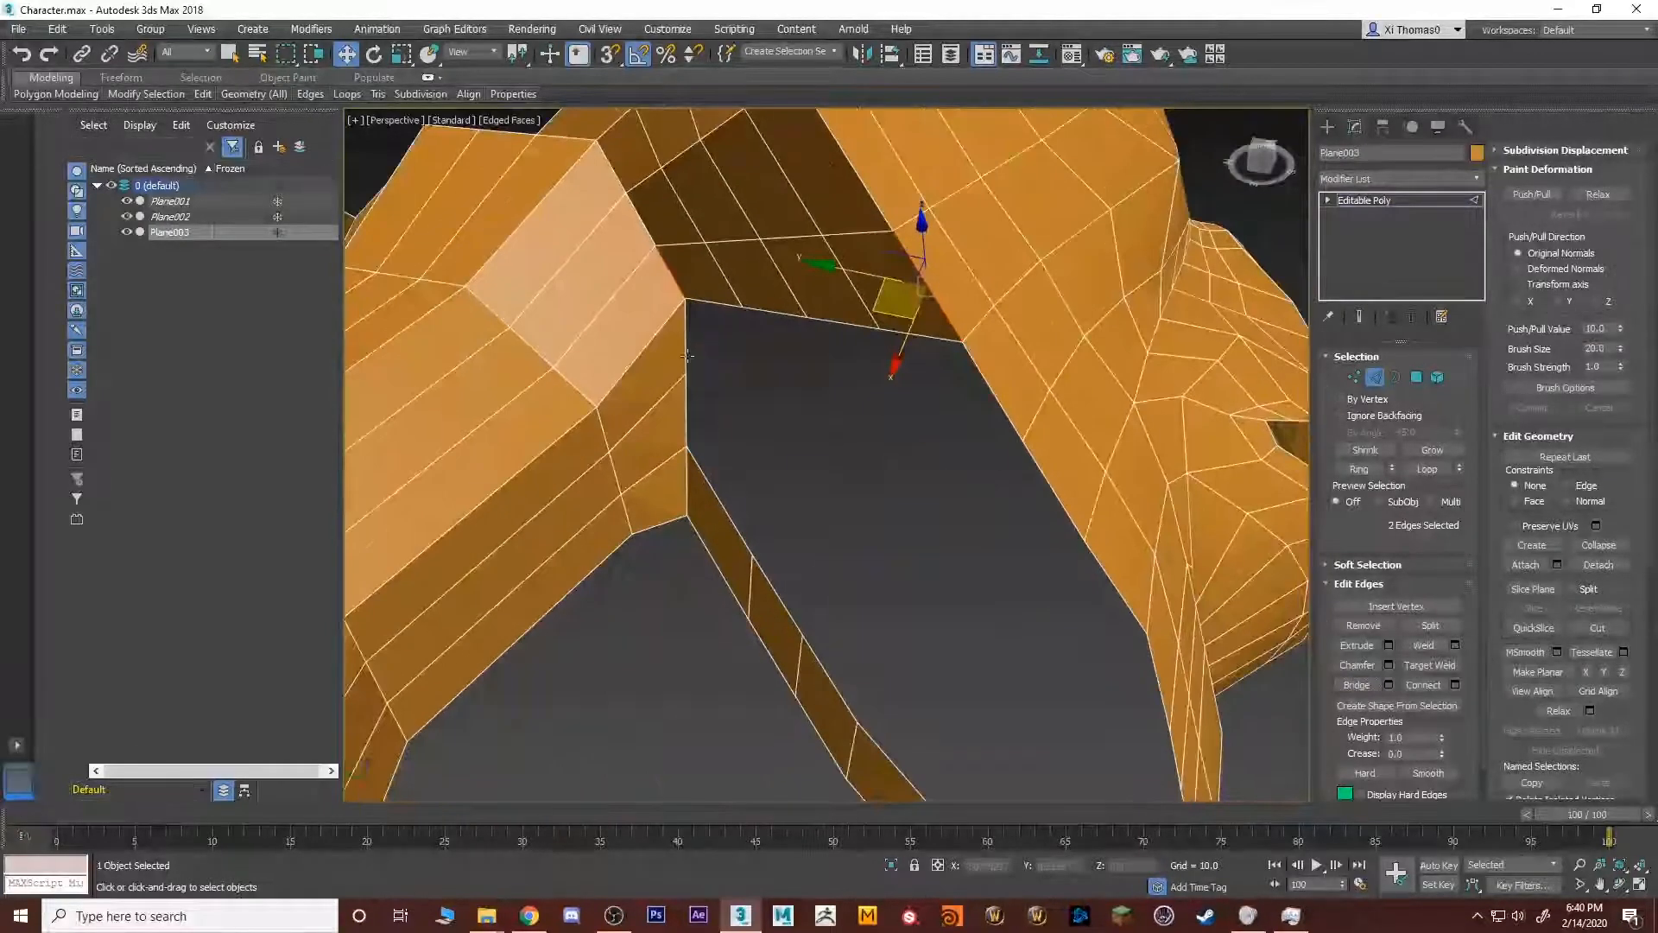
left_click(686, 347)
left_click(990, 386, "ctrl")
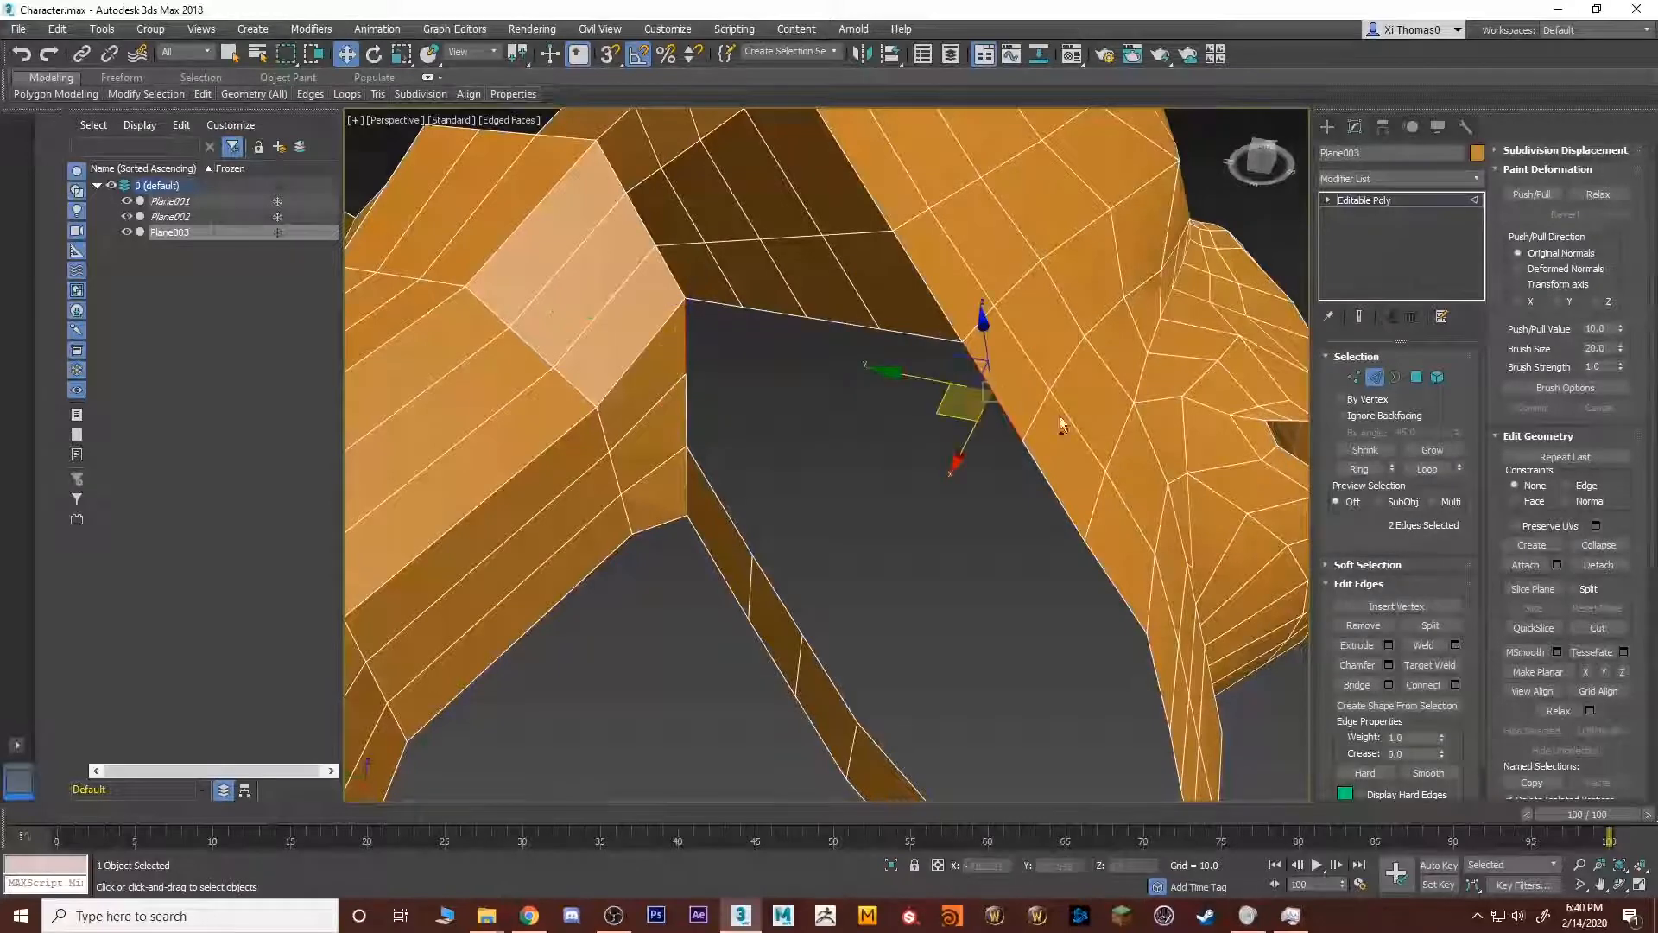
left_click(1357, 685)
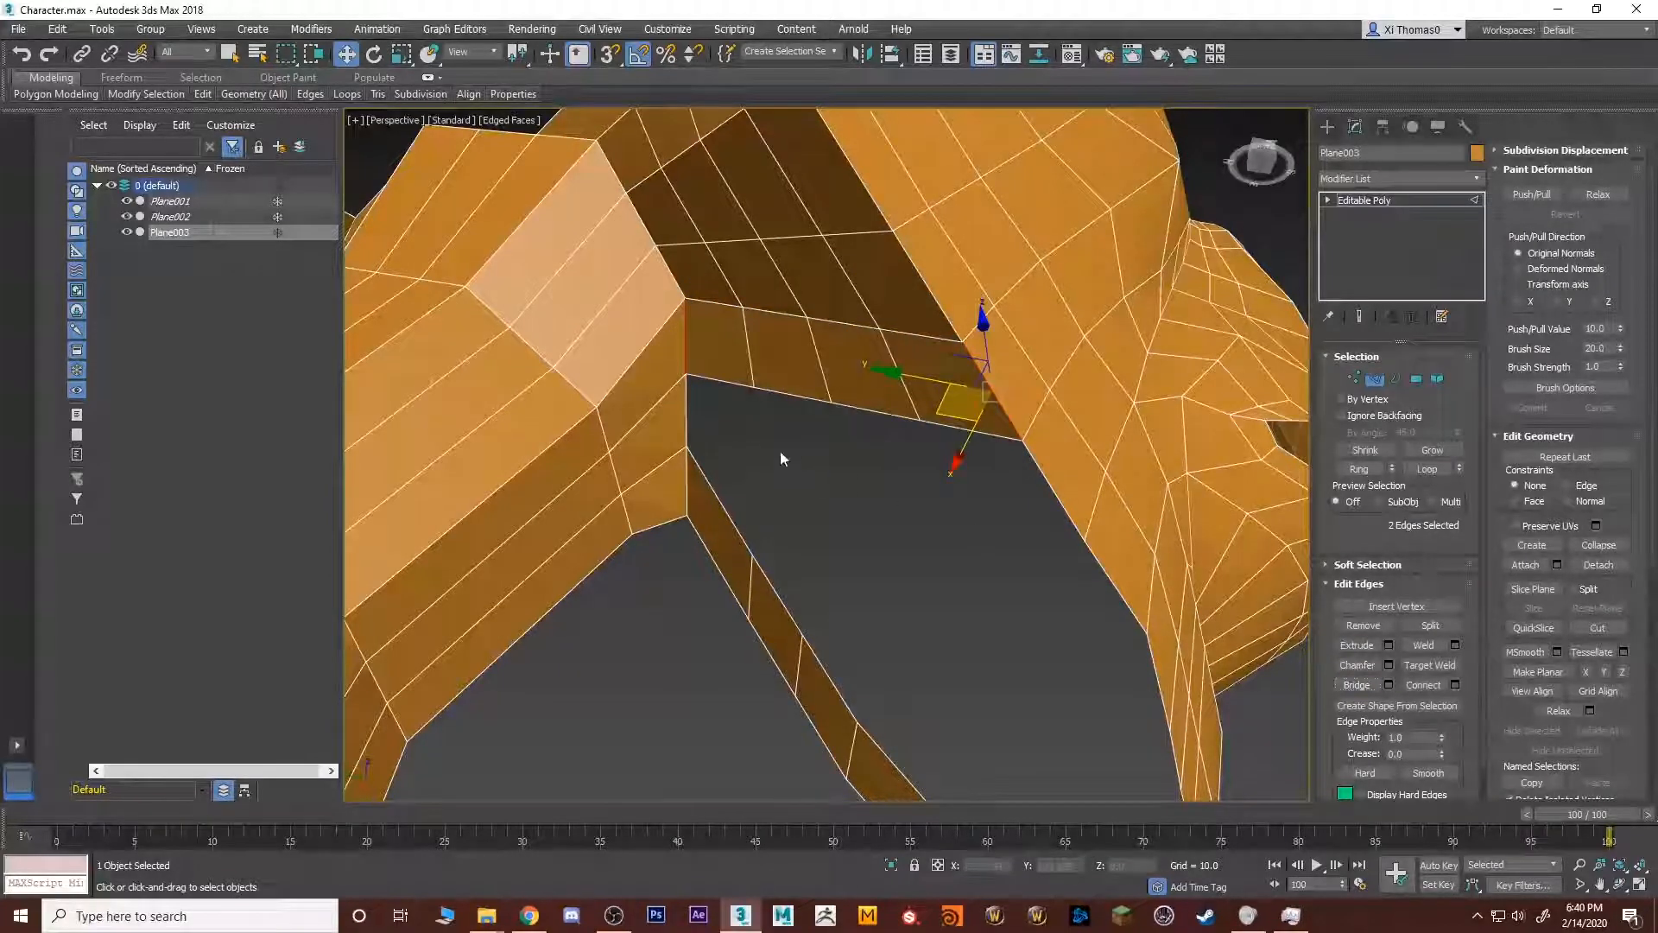
left_click(692, 421)
left_click(1043, 476)
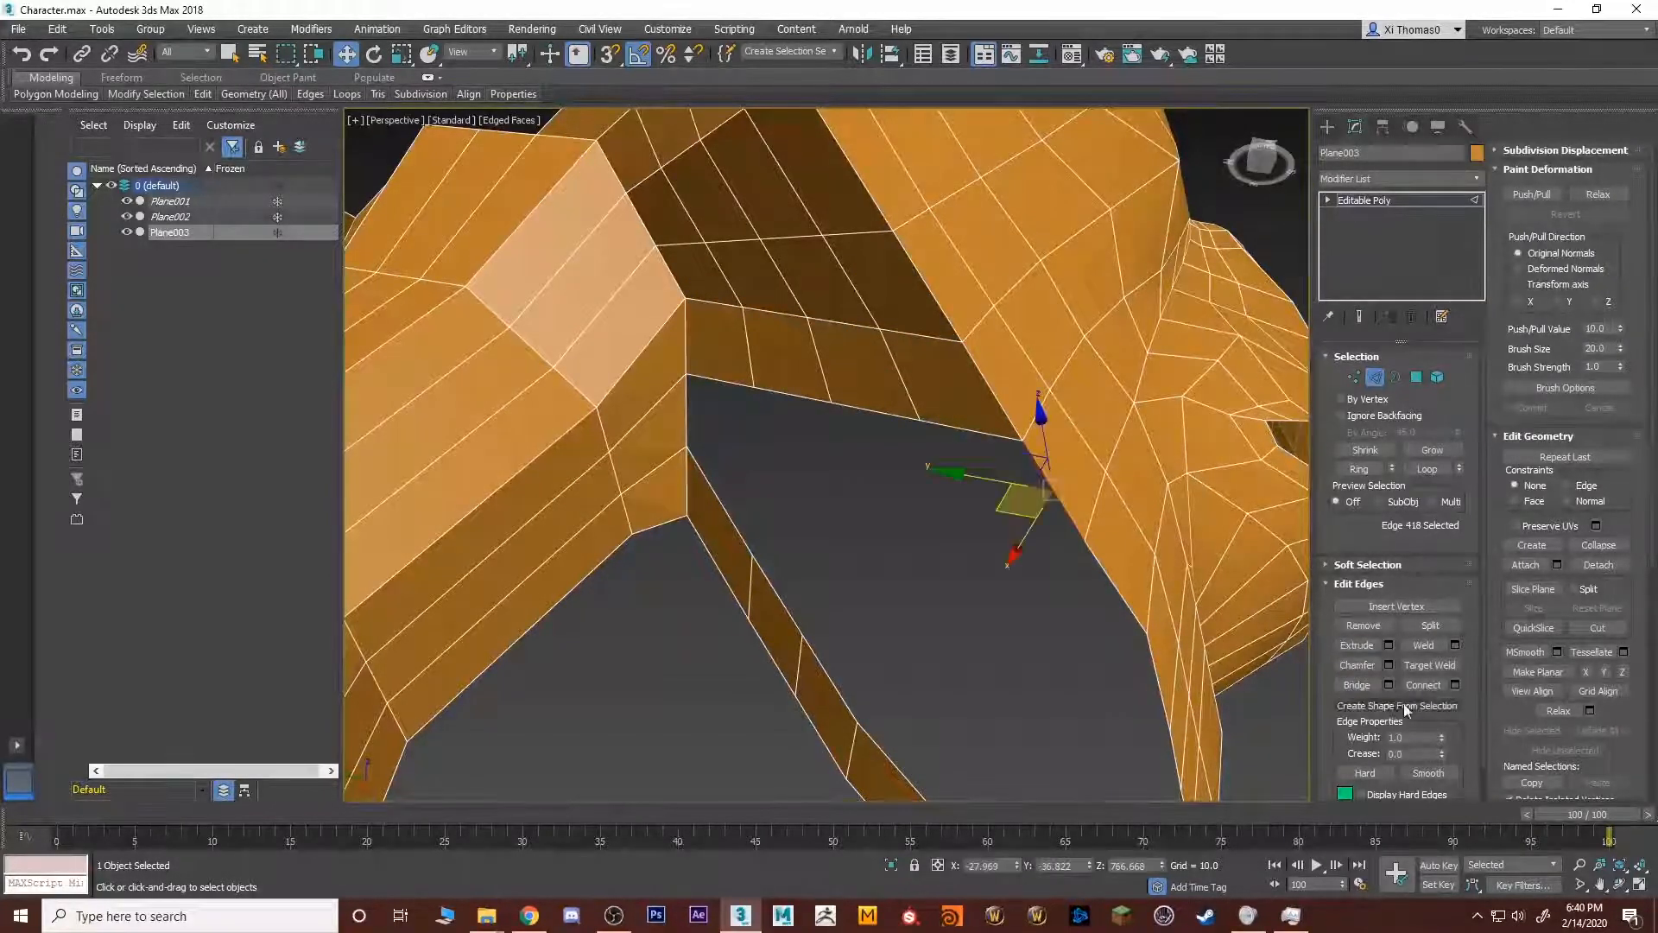
left_click(1357, 685)
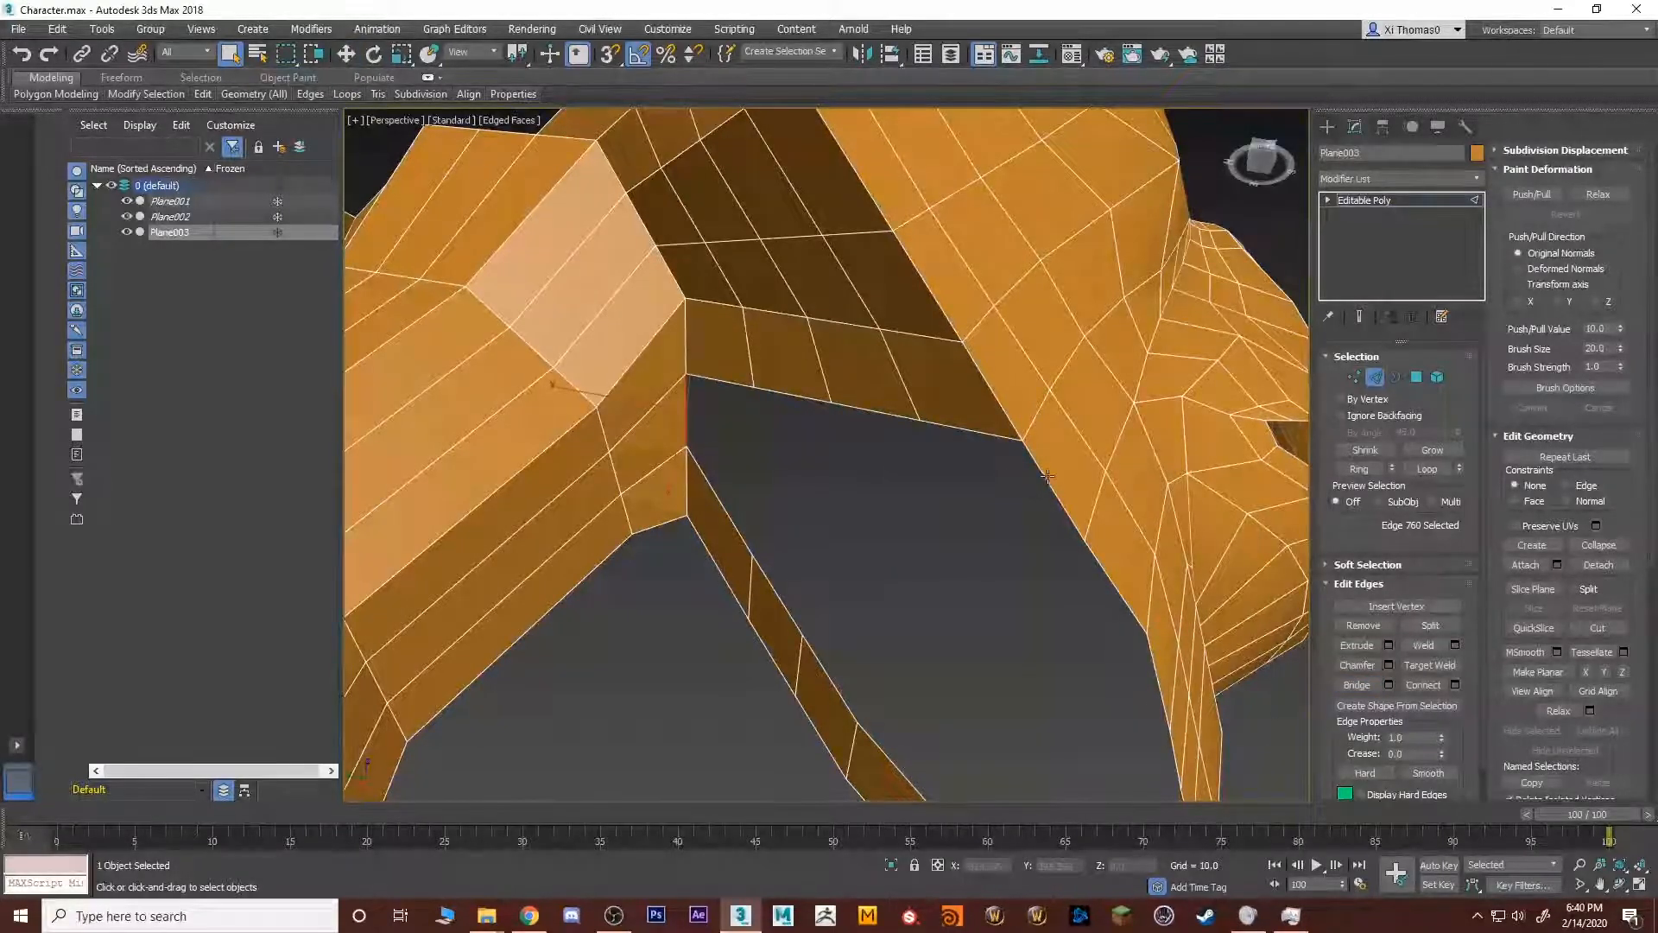
left_click(1362, 683)
Bridge the inner edge of the under-jaw strip just behind the chin to the facing jaw edge above it.
middle_click_drag(1028, 596, 795, 474, "alt")
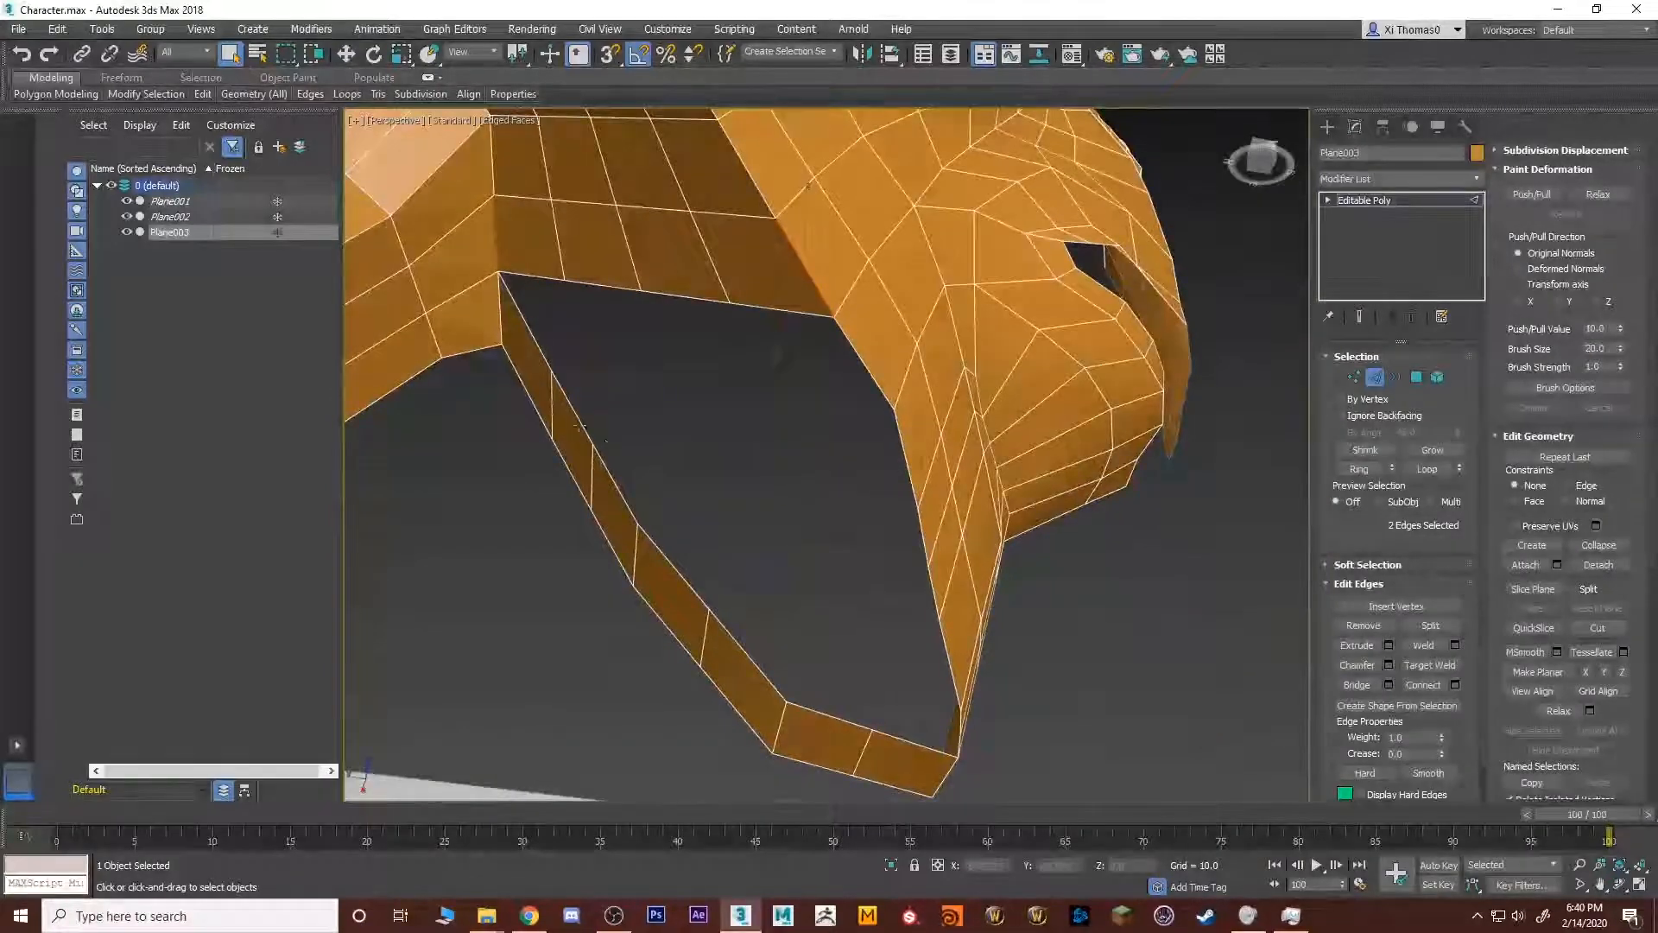
left_click(612, 486)
middle_click_drag(612, 485, 812, 433, "alt")
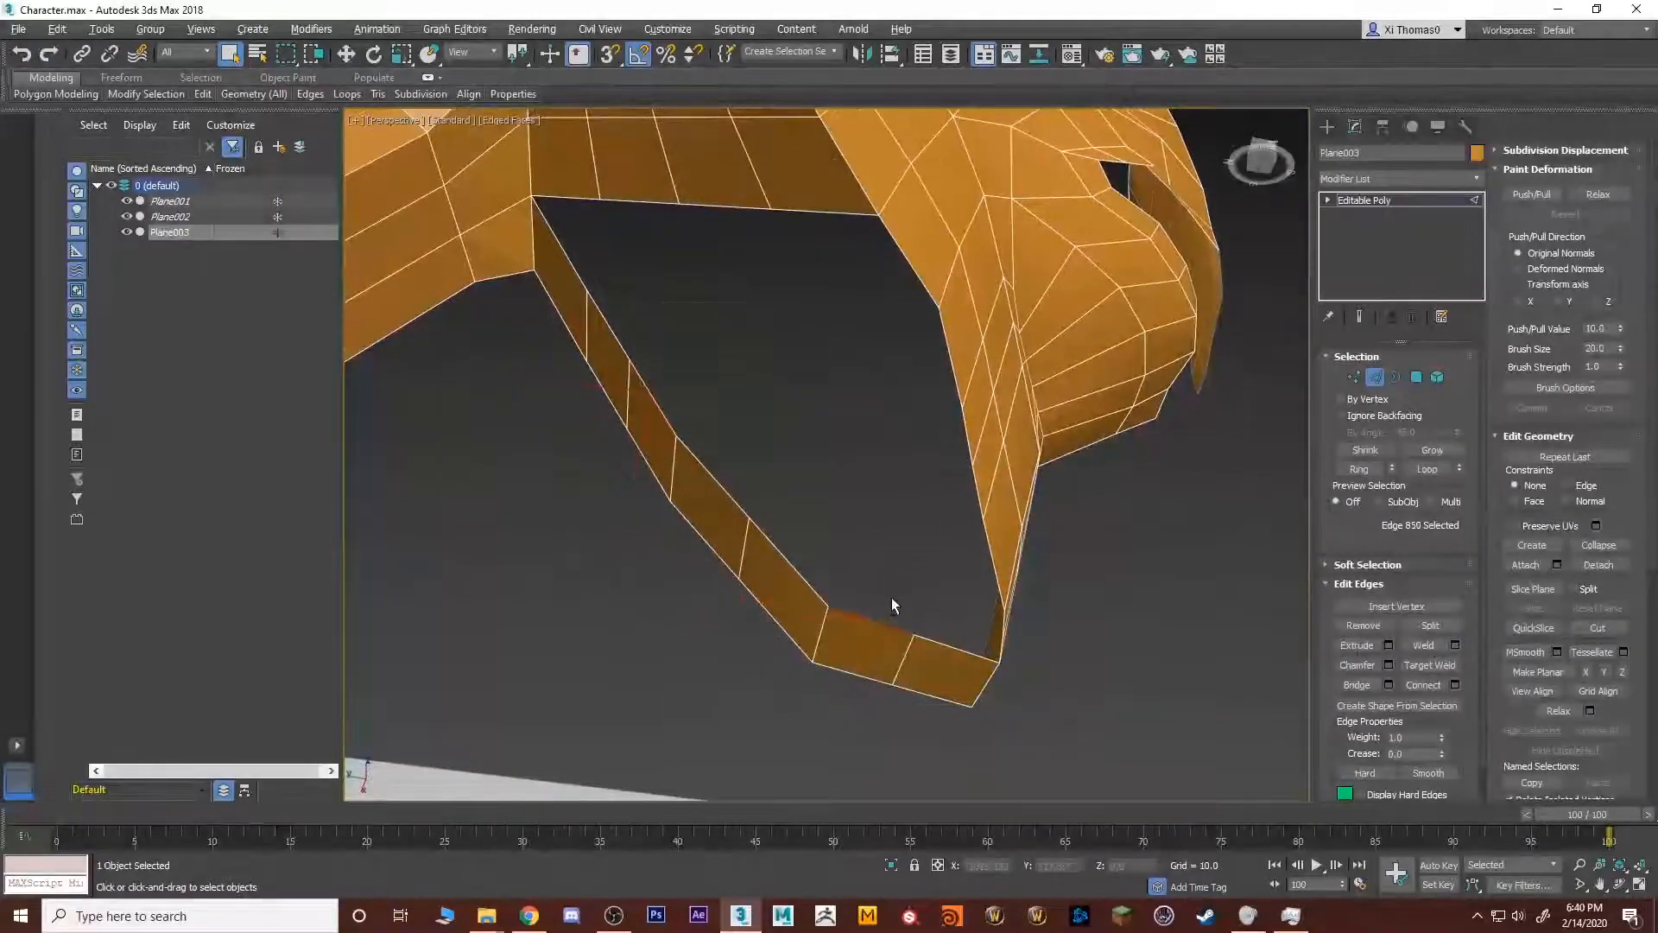
middle_click_drag(892, 598, 897, 489, "alt")
left_click(1351, 687)
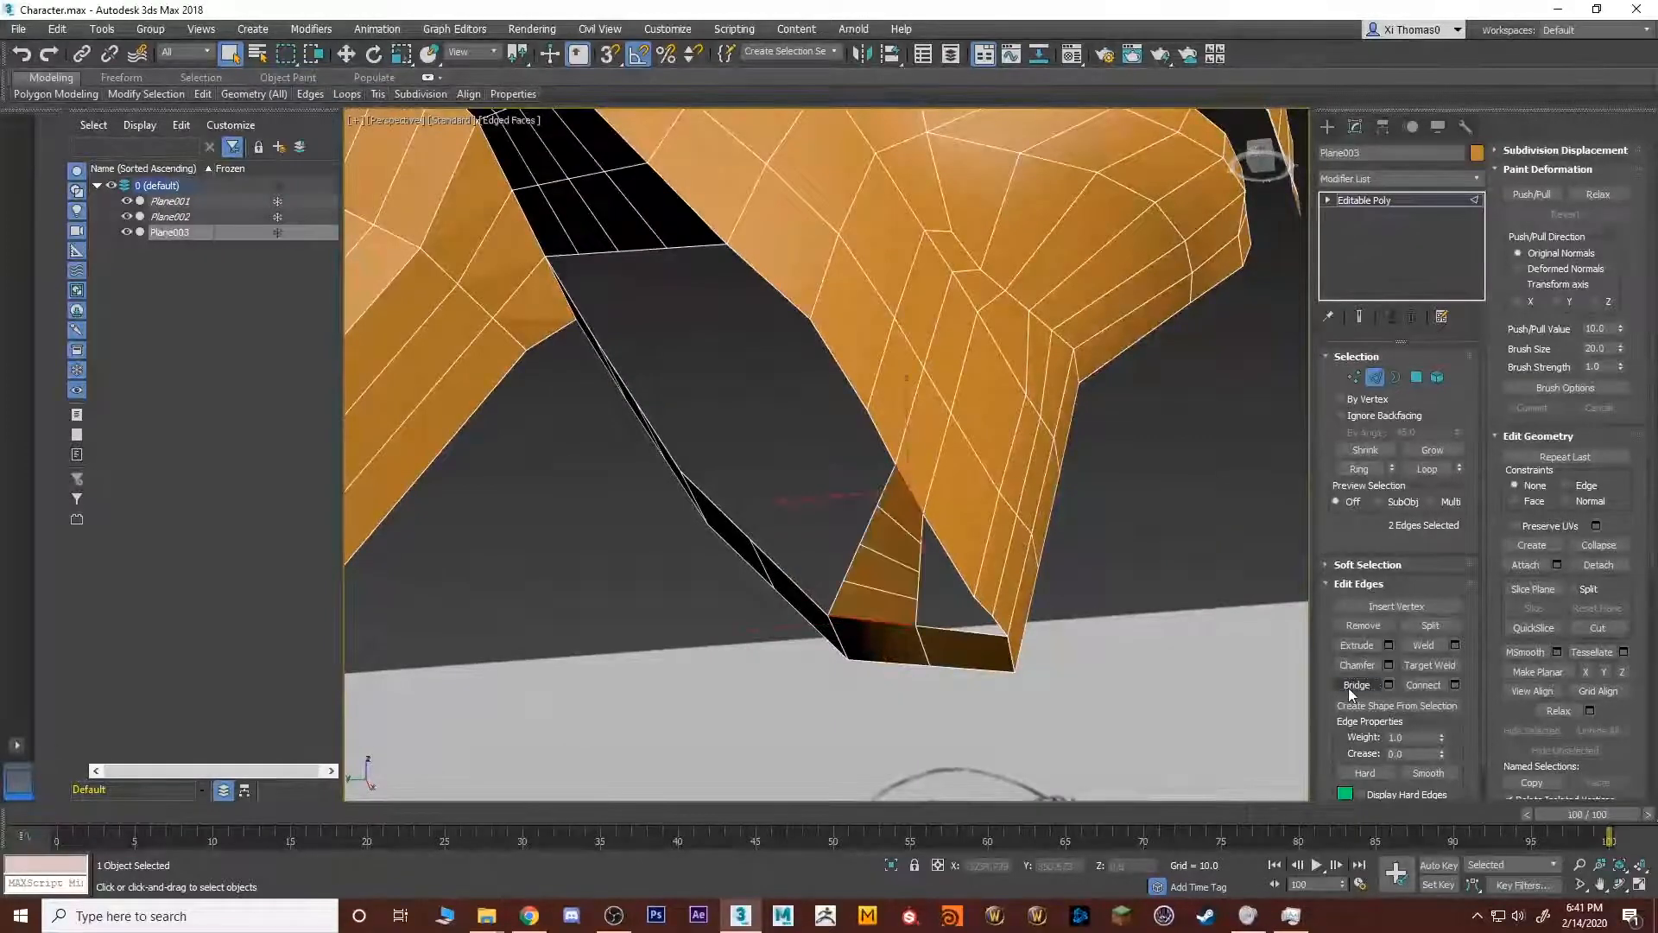
Raise the jaw-border vertex behind the chin and adjust the neighbouring vertices to even out the opening.
middle_click_drag(1081, 570, 967, 585, "alt")
key("1")
key("w")
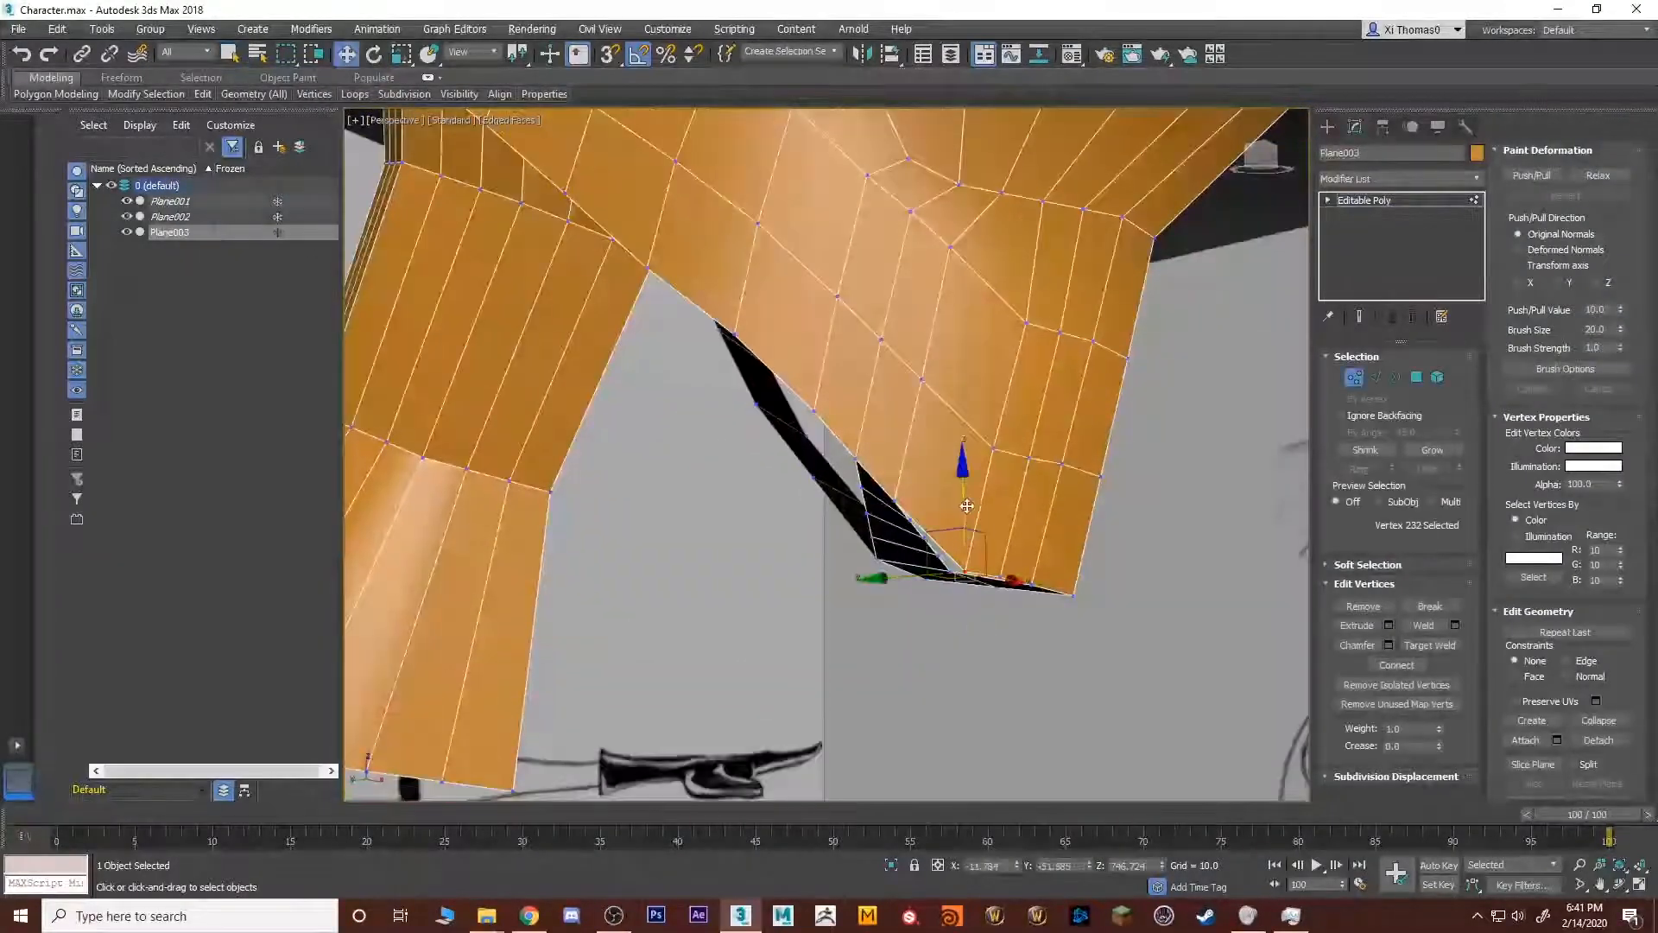
left_click_drag(965, 497, 970, 464)
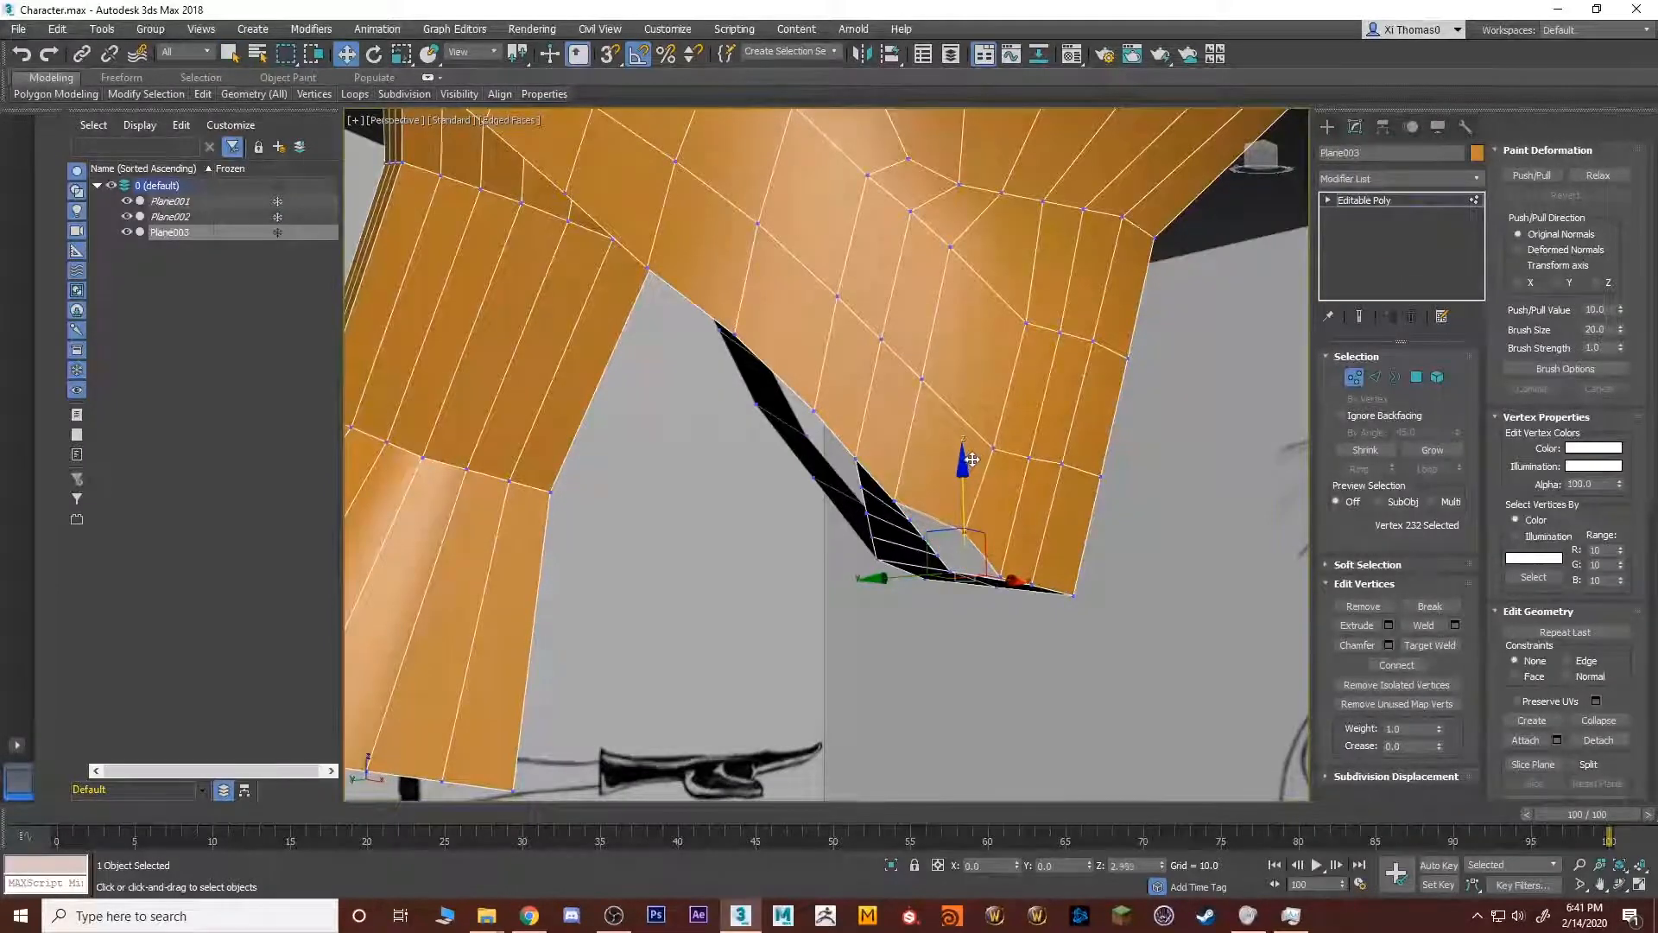
left_click(1002, 578)
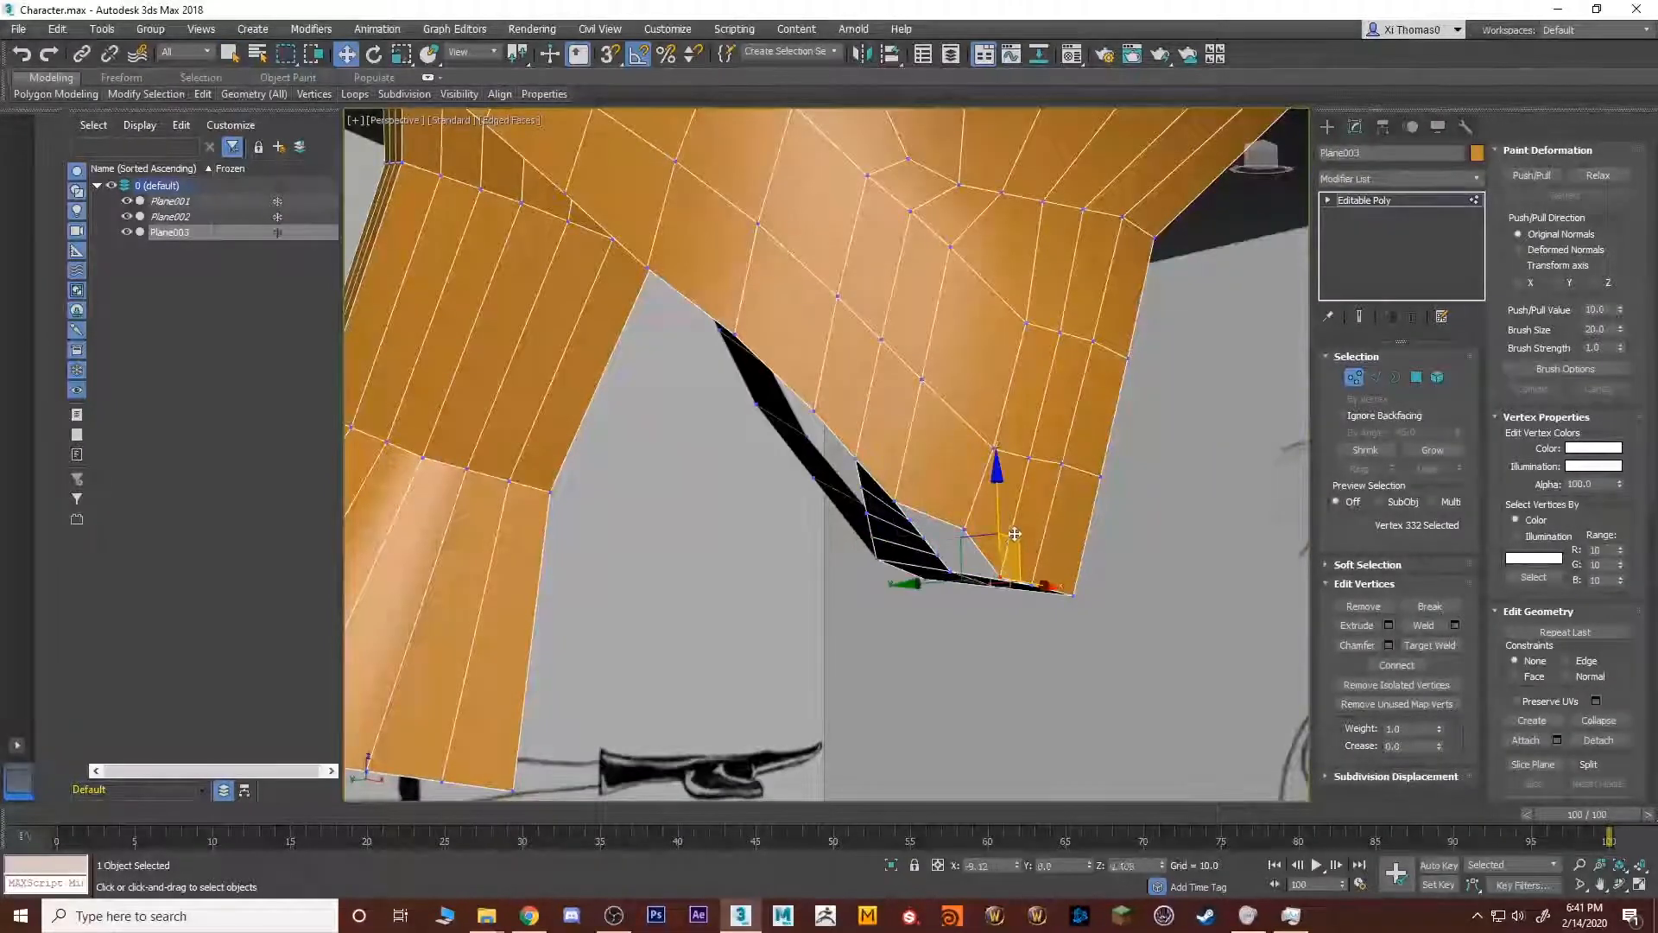
left_click_drag(1015, 535, 1037, 579)
mouse_move(1048, 549)
left_mouse_down()
mouse_move(1054, 526)
mouse_move(1045, 553)
left_mouse_up()
middle_click_drag(1044, 553, 1011, 530, "alt")
Bridge the open jaw edge behind the chin to the facing under-jaw strip edge with 2 segments.
scroll(970, 530, "up", 4)
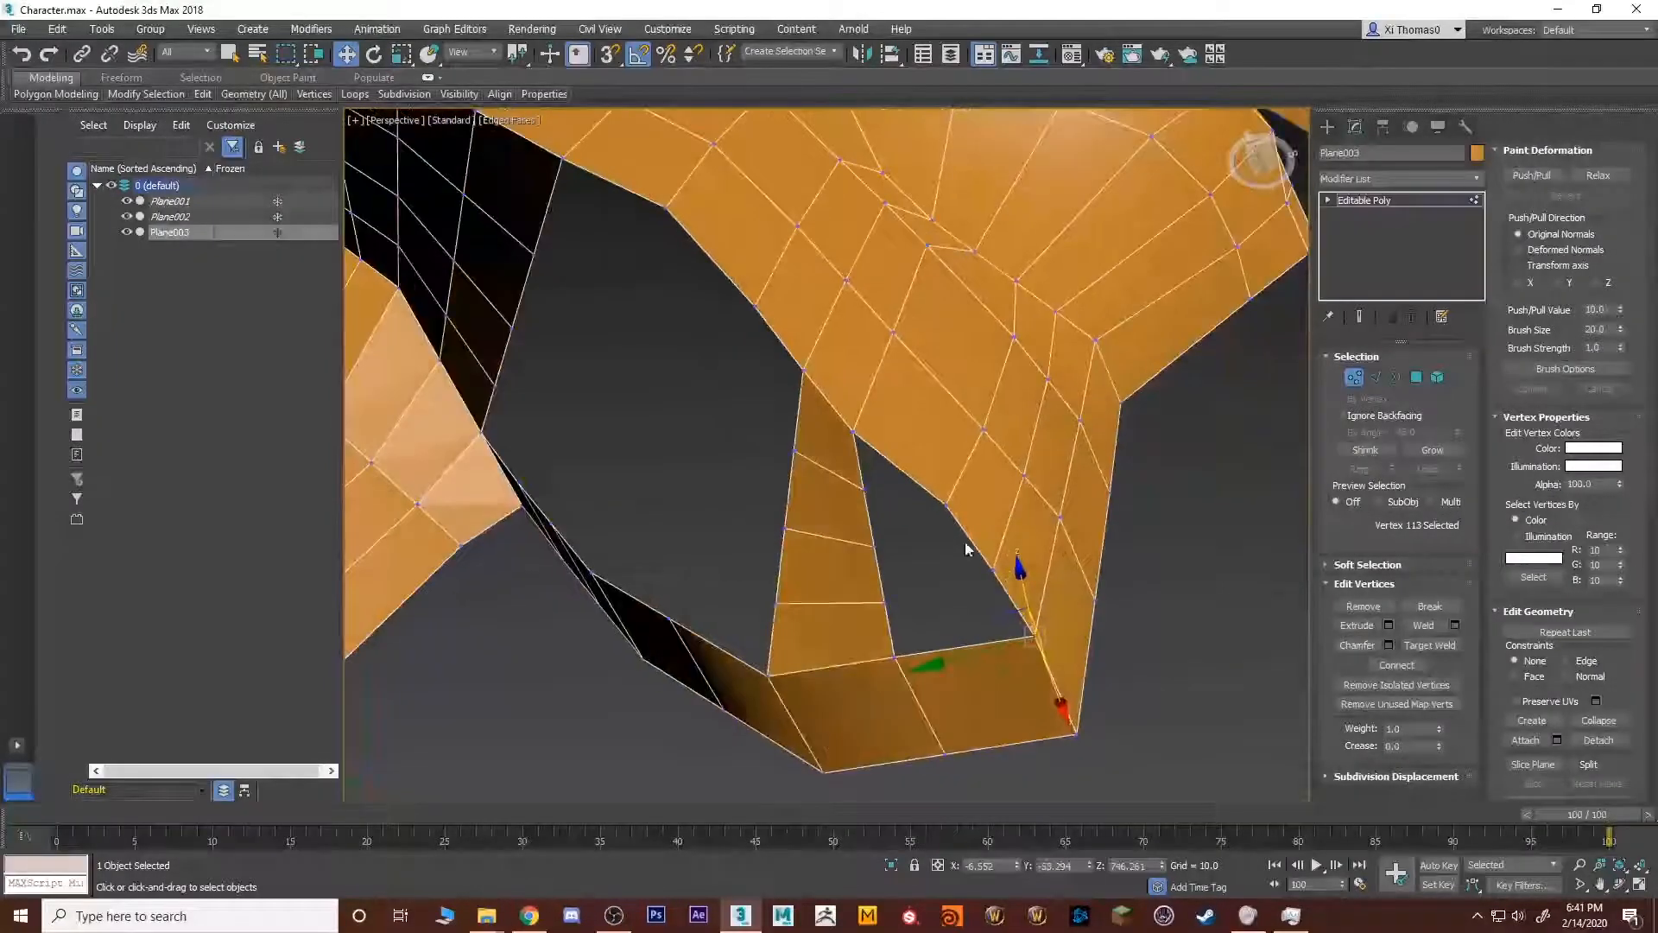
left_click(969, 544)
key("2")
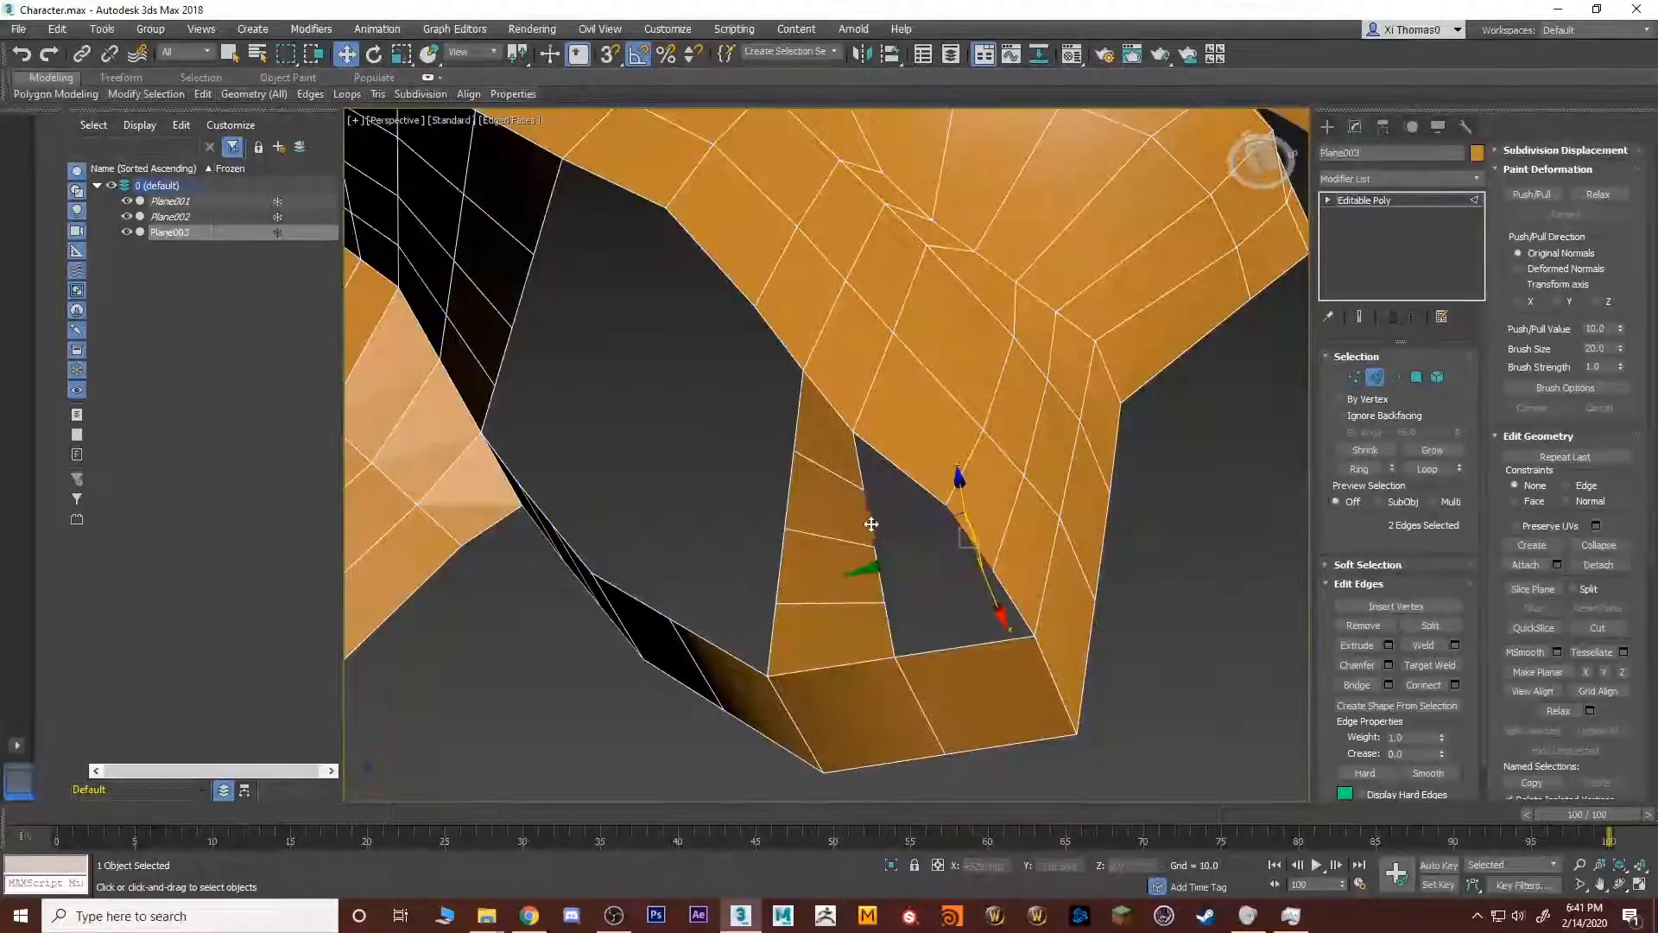
left_click(1345, 686)
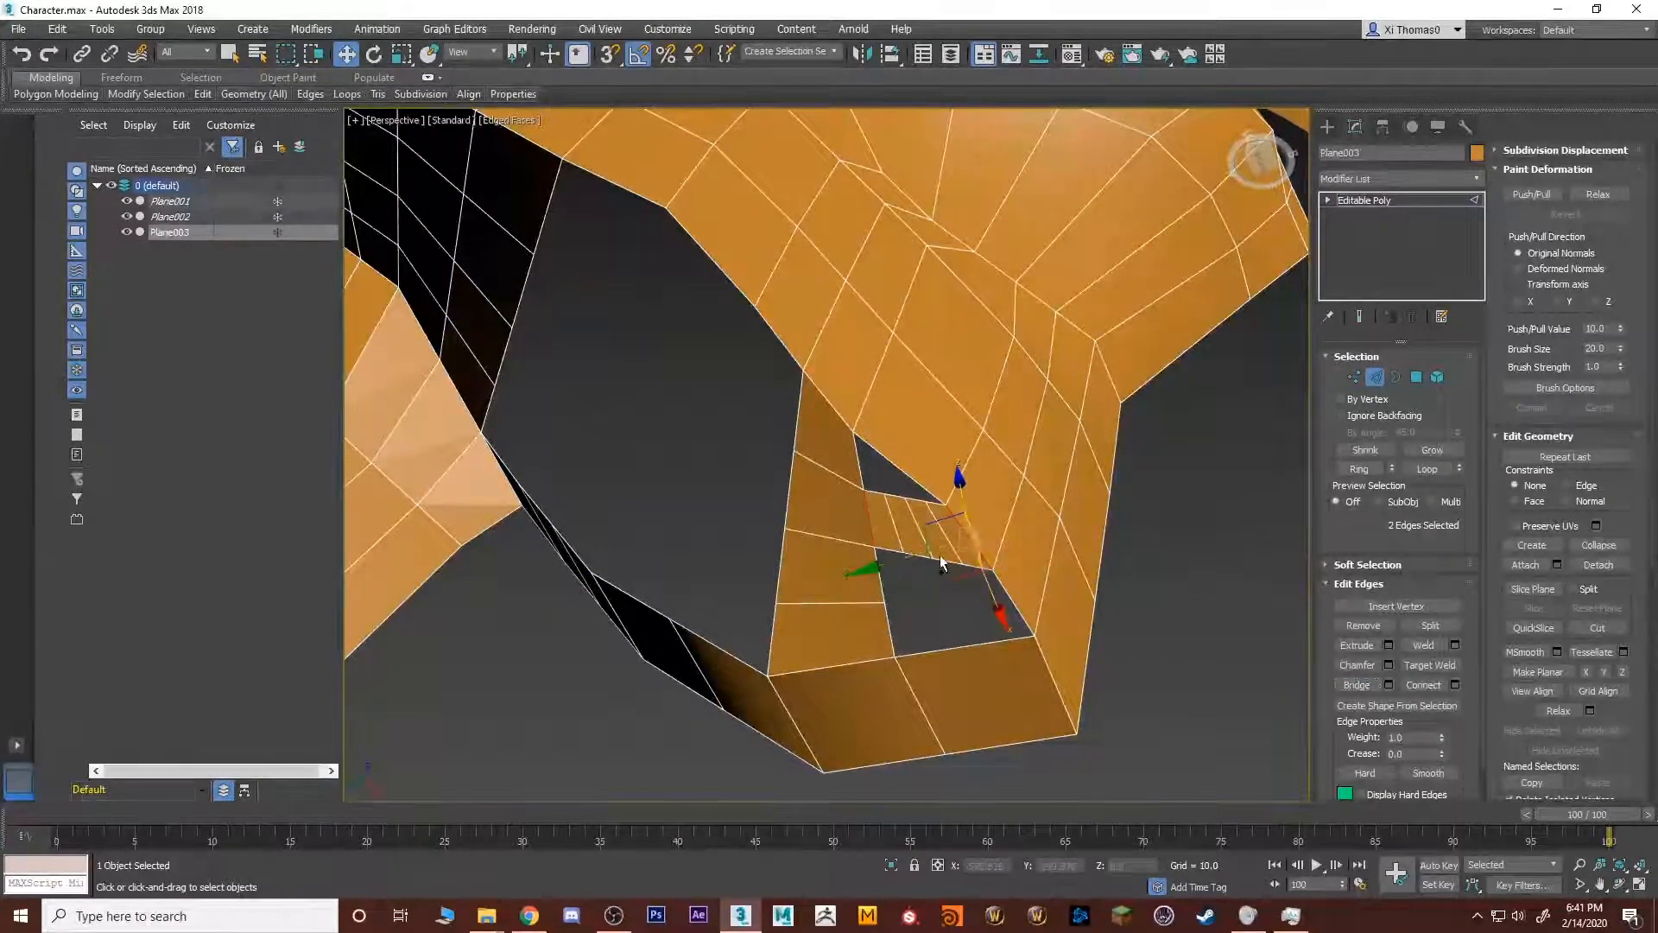
key("ctrl+z")
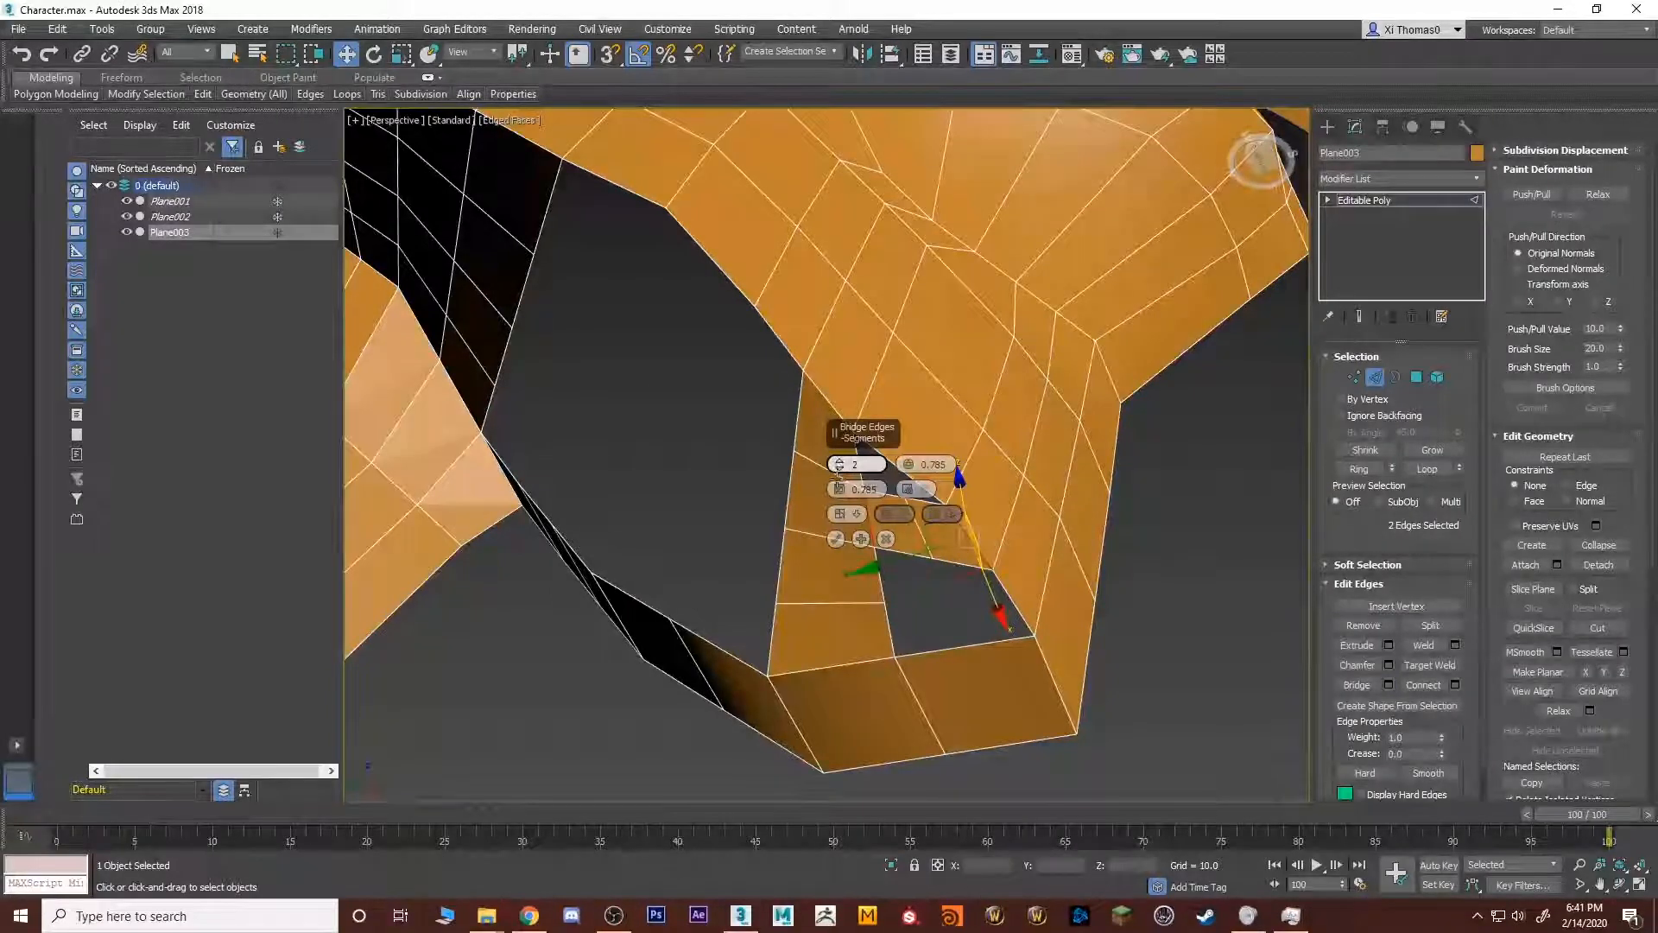
left_click(836, 539)
Remove the lowest cross edge from the strip connecting the under-jaw band to the jaw behind the chin.
left_click(906, 608)
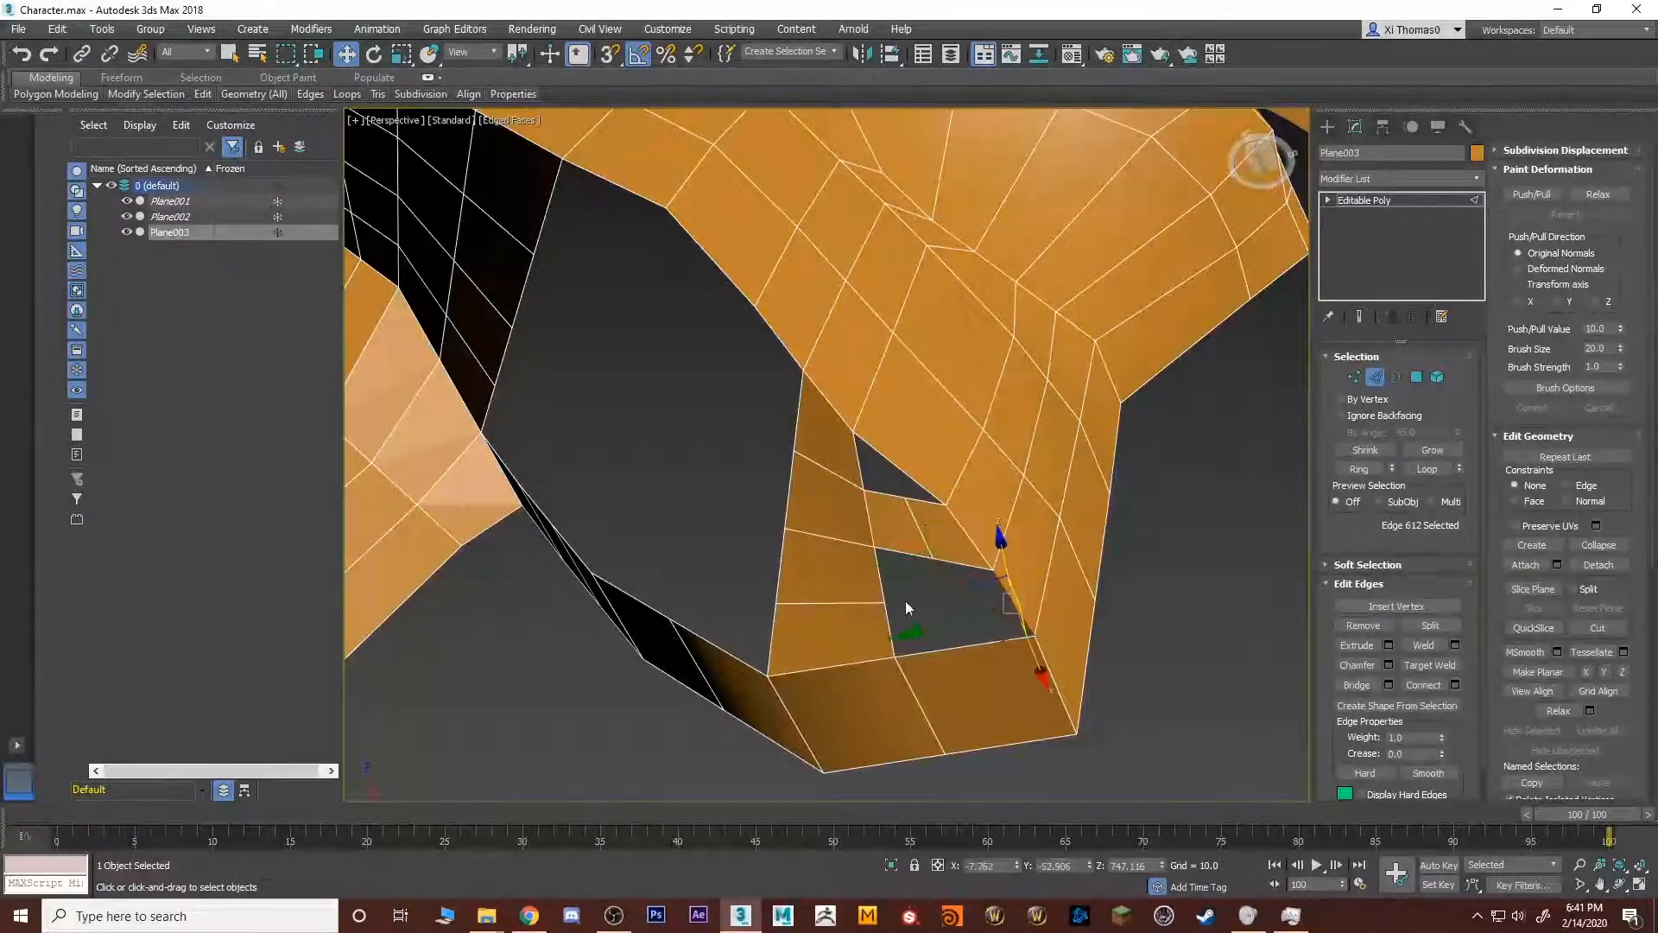
key("2")
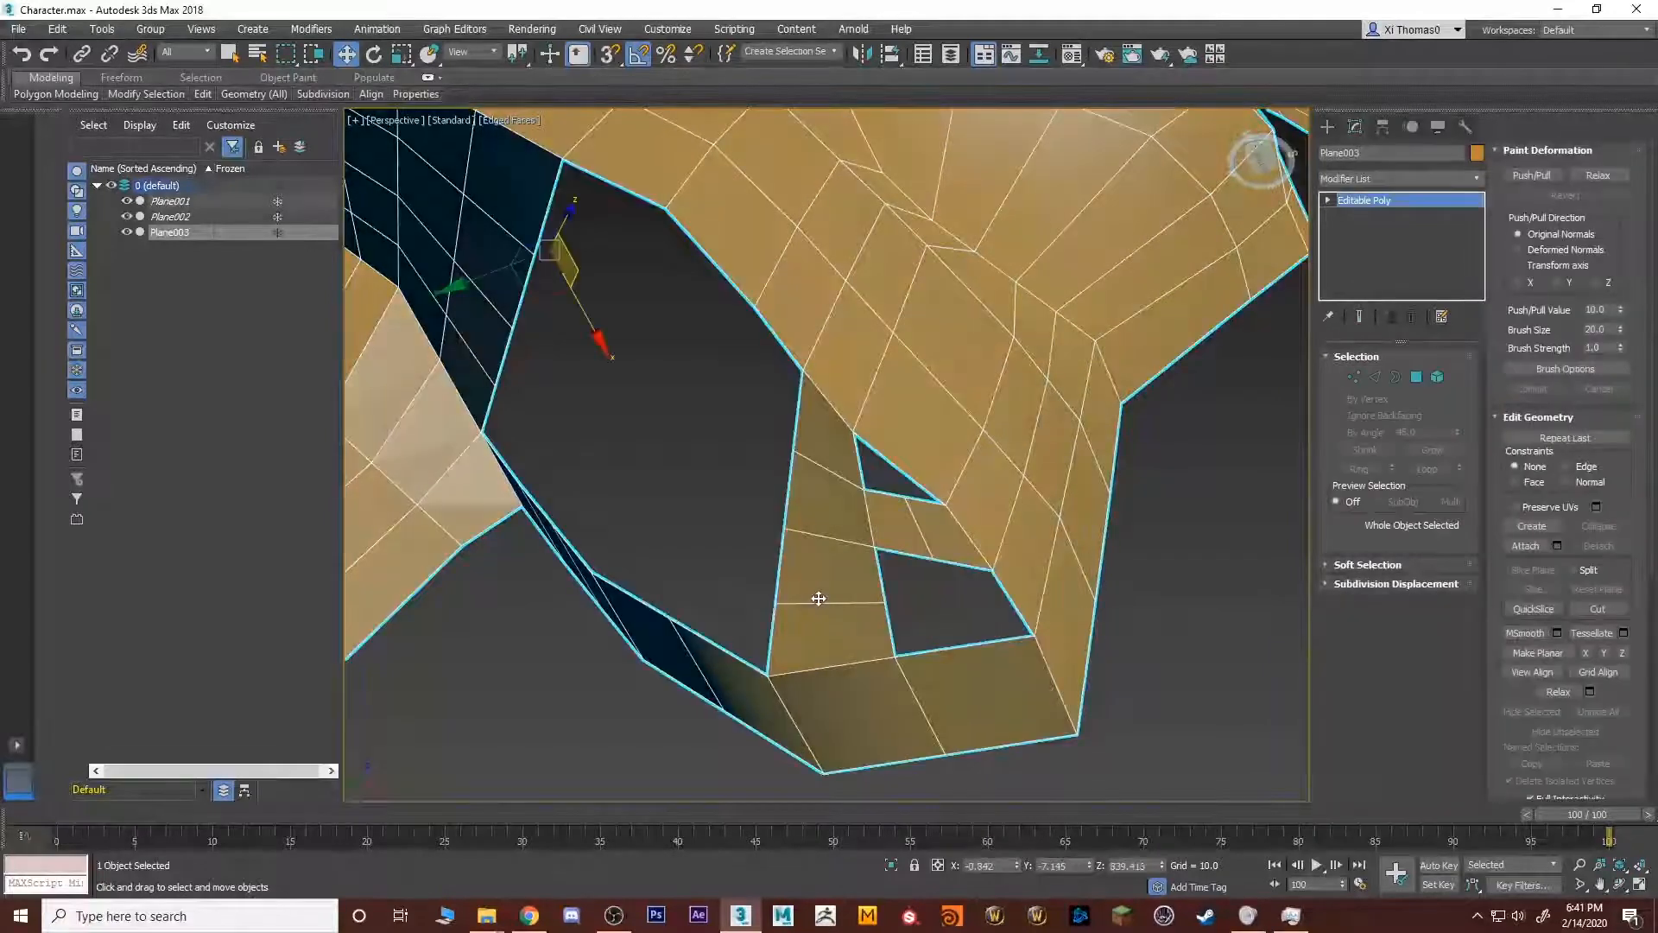
key("2")
left_click(821, 602)
key("BackSpace")
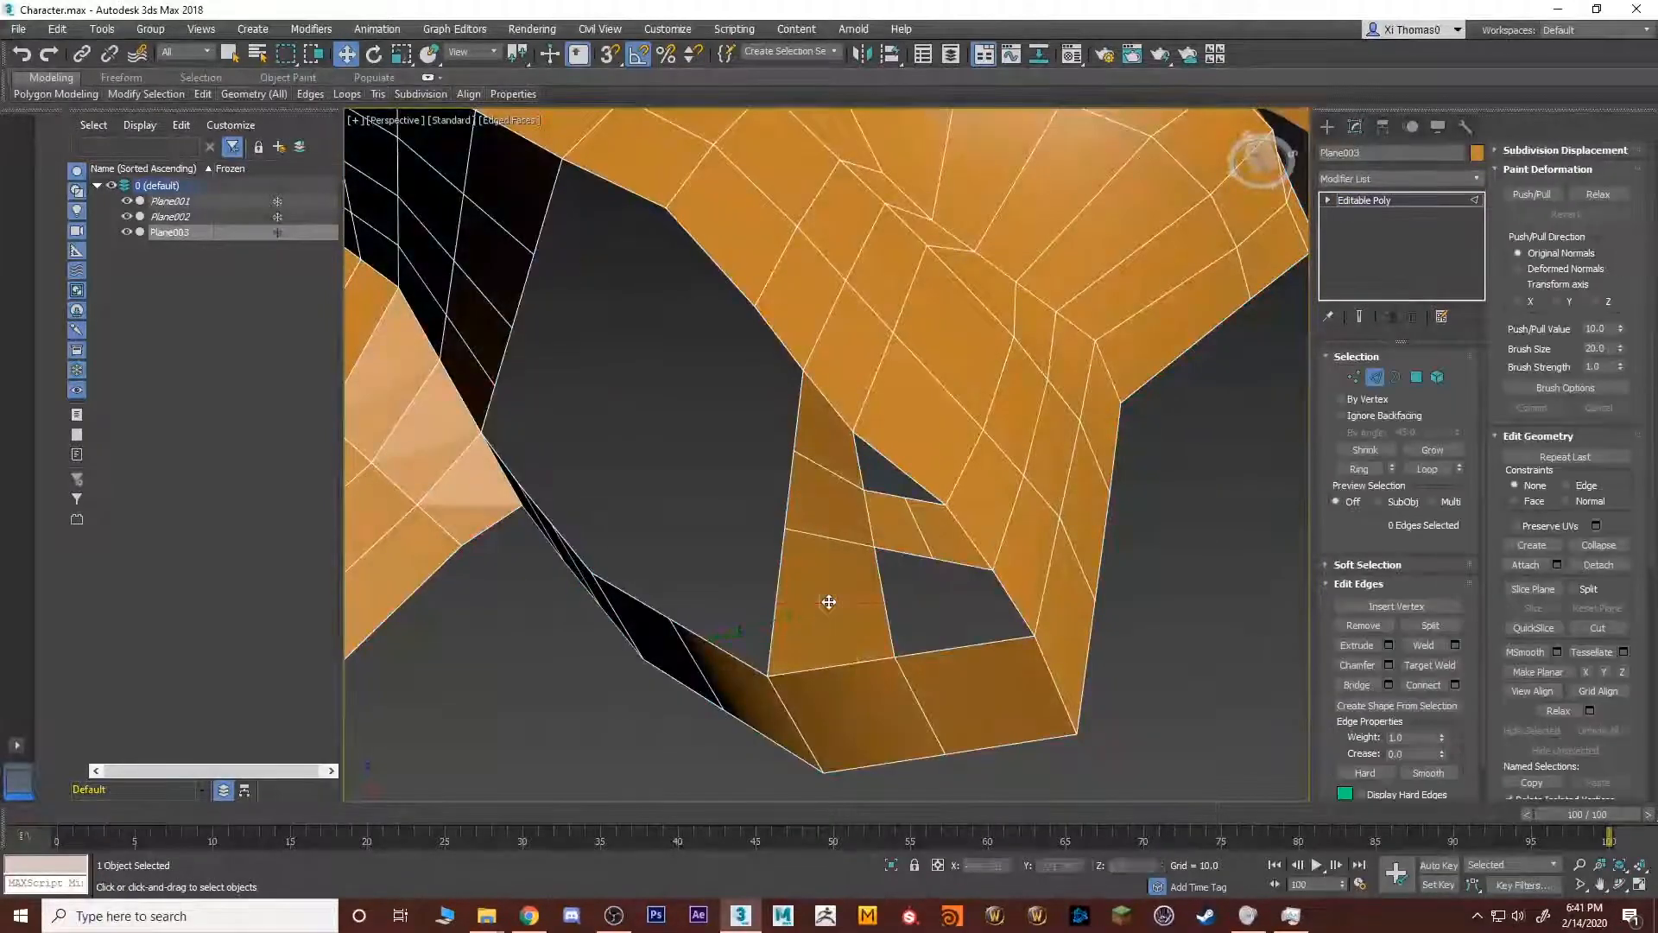
Bridge the lower jaw edge to the facing strip edge to fill the larger remaining gap behind the chin.
left_click(1000, 586)
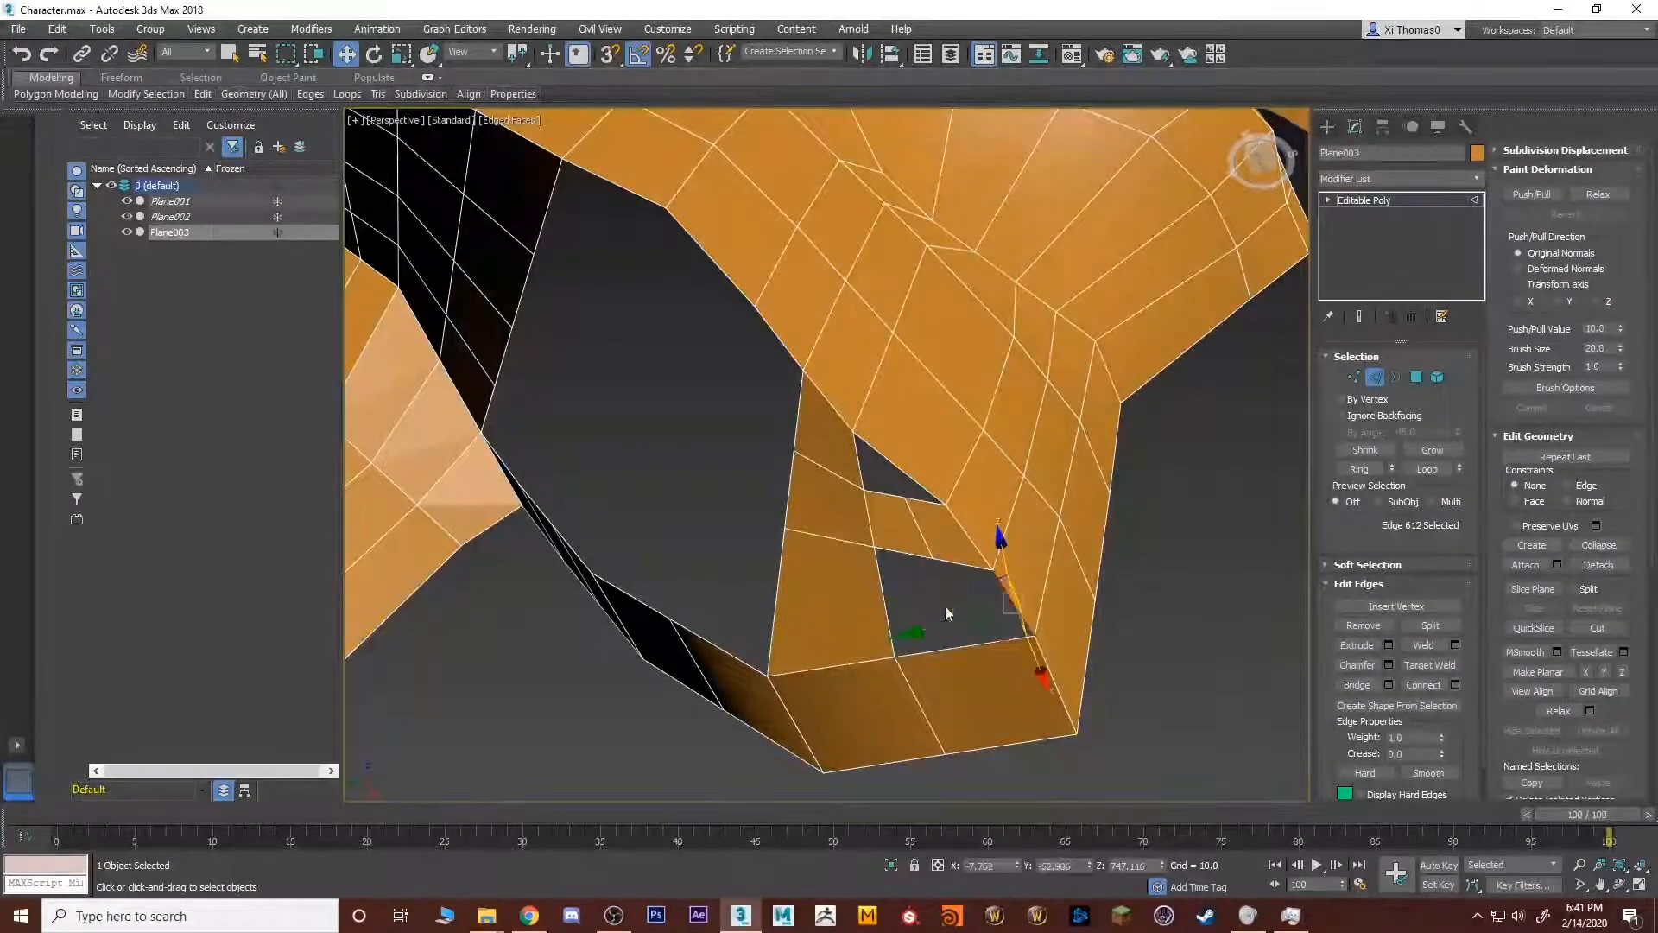
left_click(891, 606, "ctrl")
left_click(1356, 685)
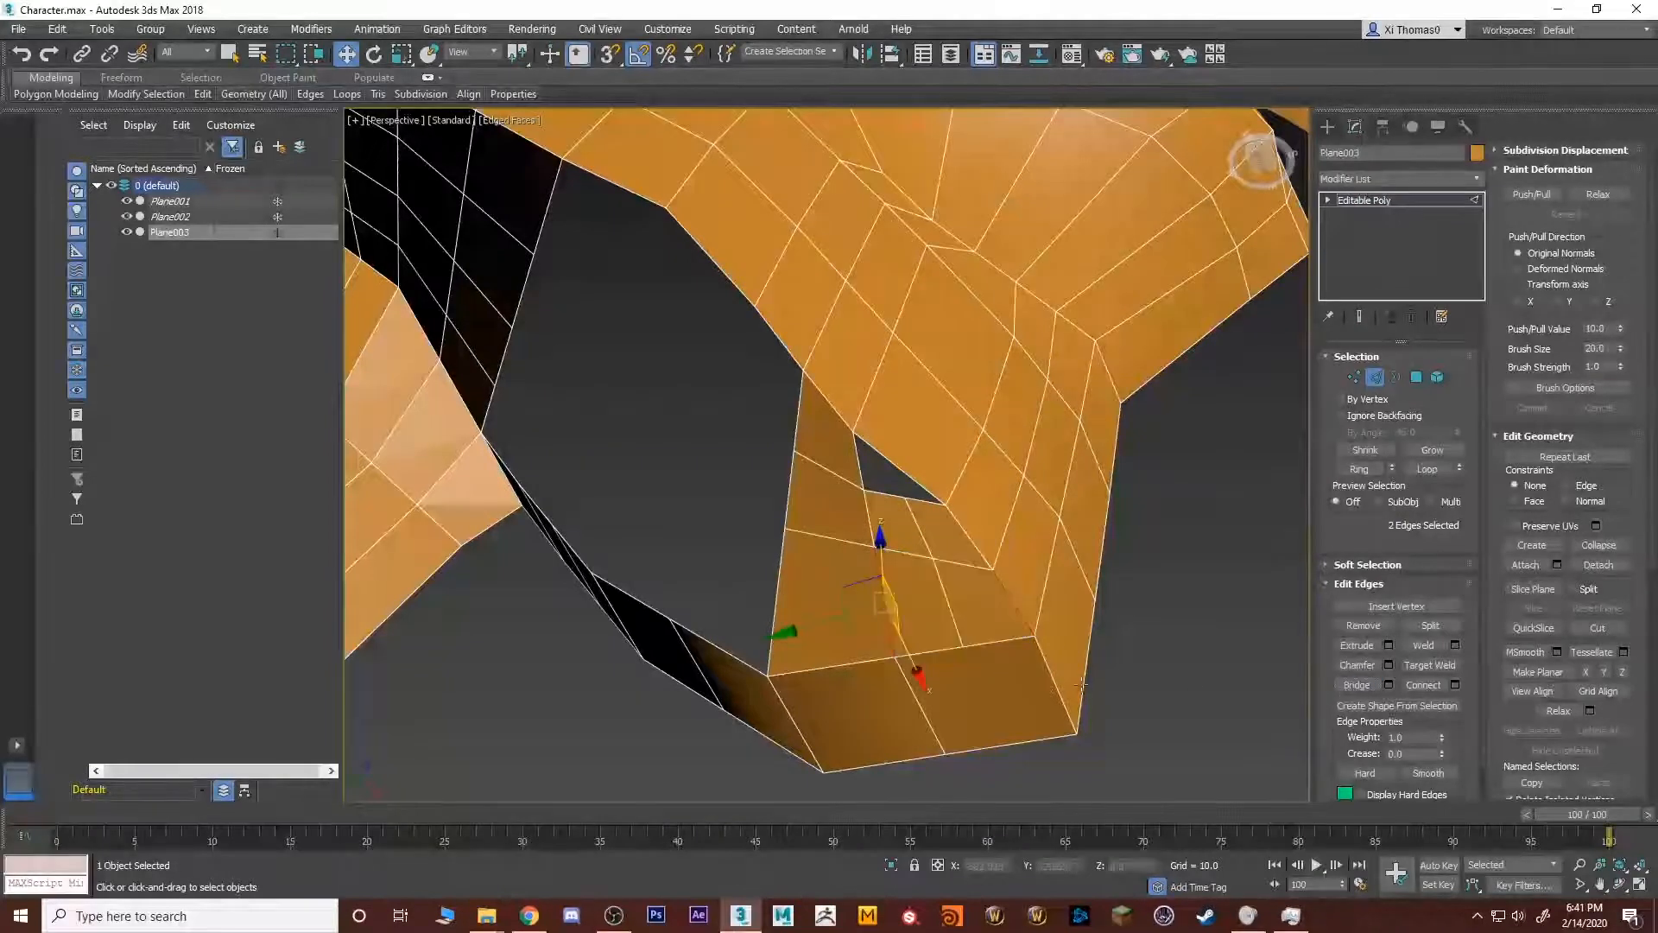
Connect a new cross edge through the under-chin band and weld its end to the vertex of the bridged patch.
left_click(975, 646)
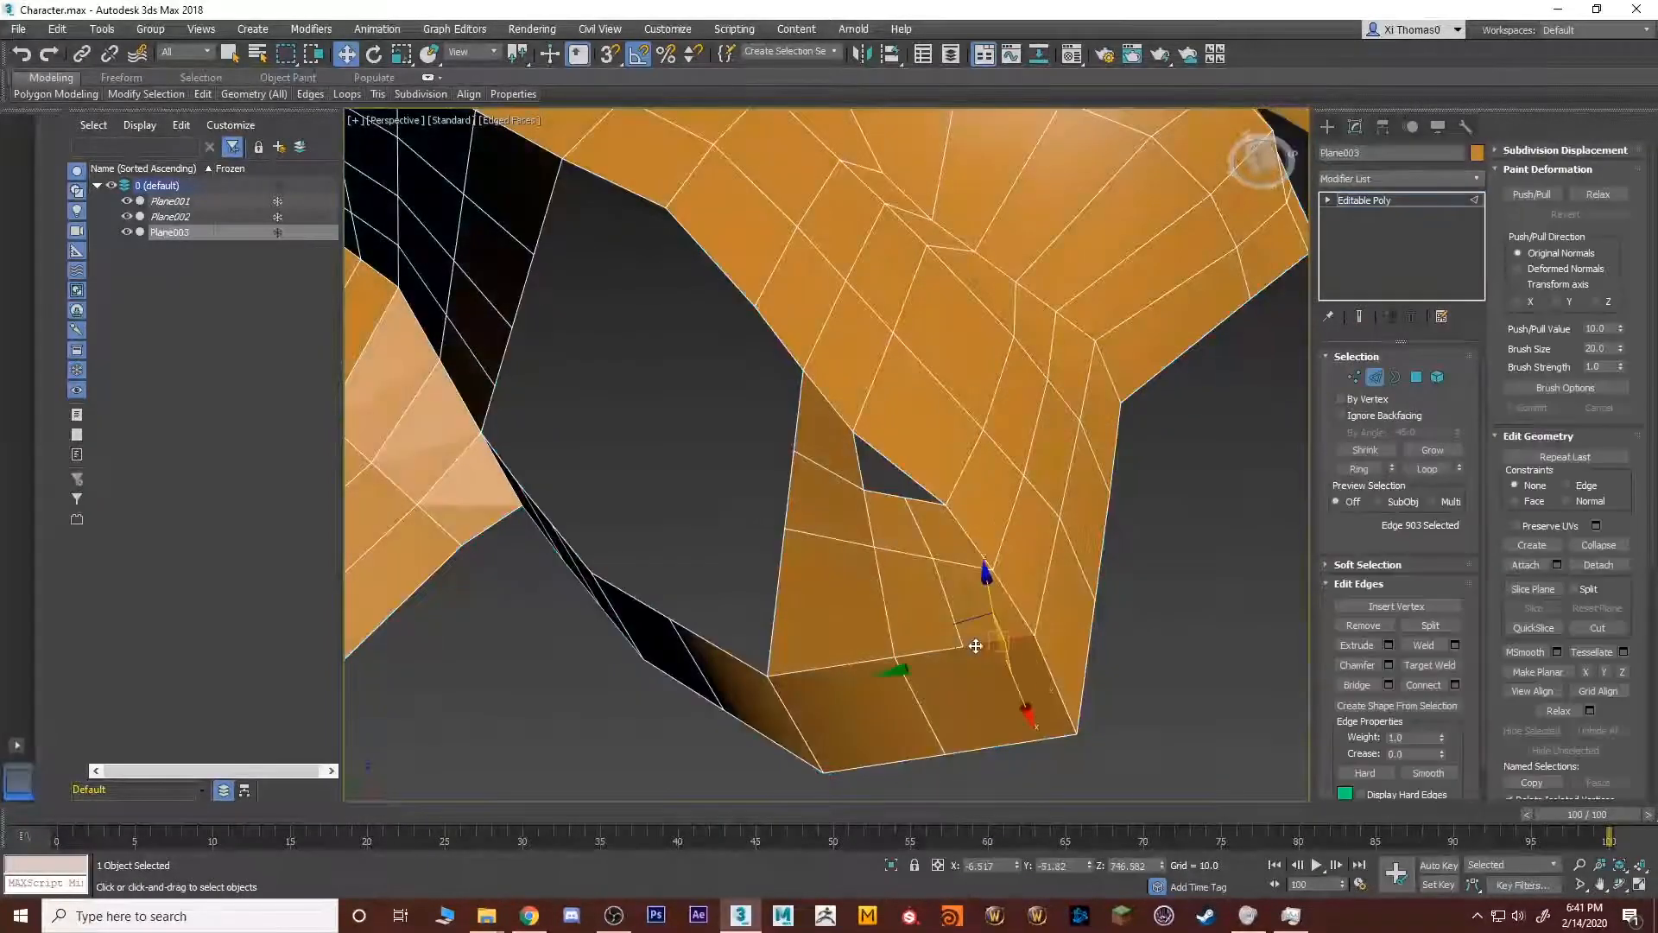
left_click(1363, 469)
left_click(1417, 687)
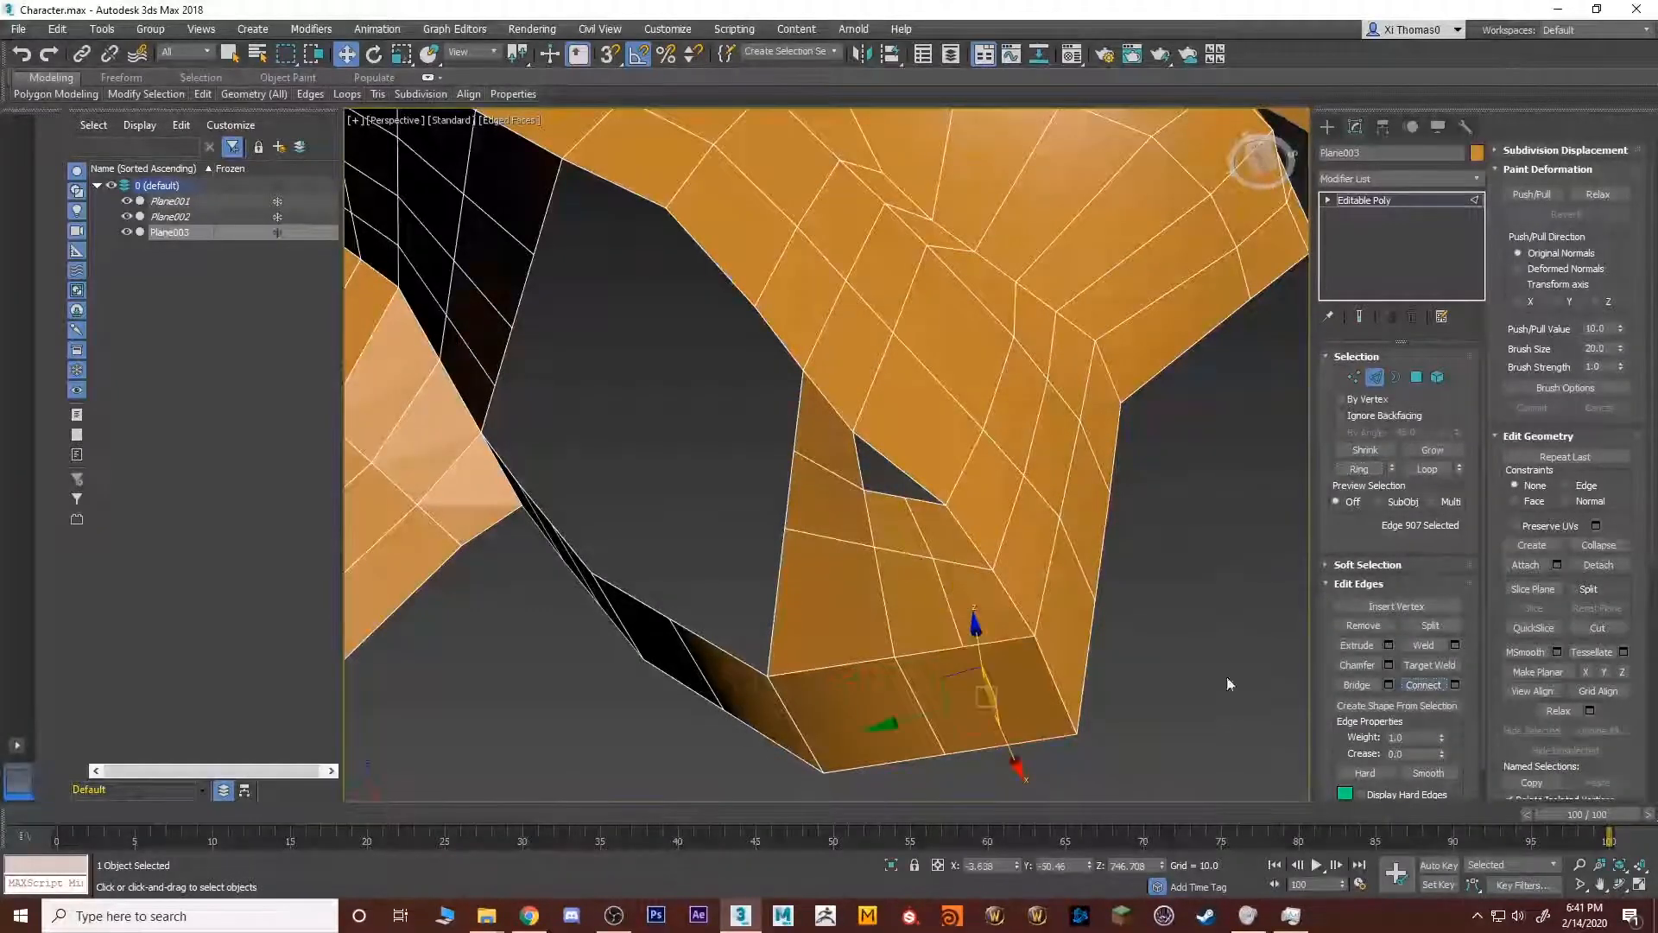
key("1")
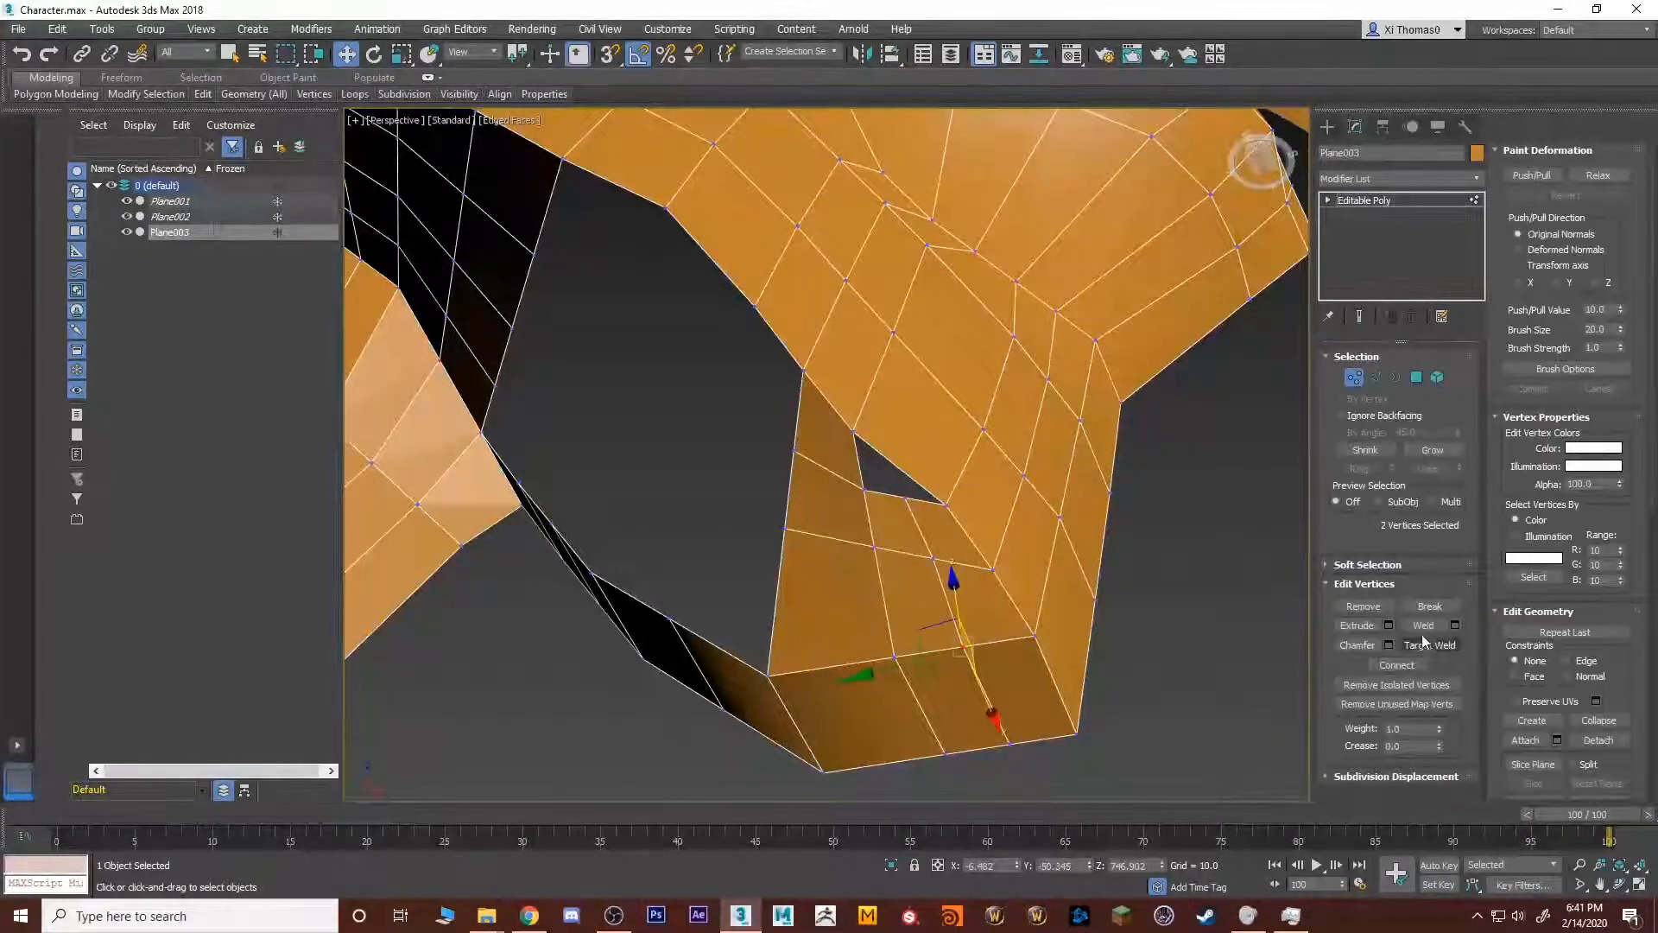
left_click(1423, 625)
Move the middle vertex beside the small triangular hole slightly down along the patch and cap the hole.
middle_click_drag(967, 605, 934, 518, "alt")
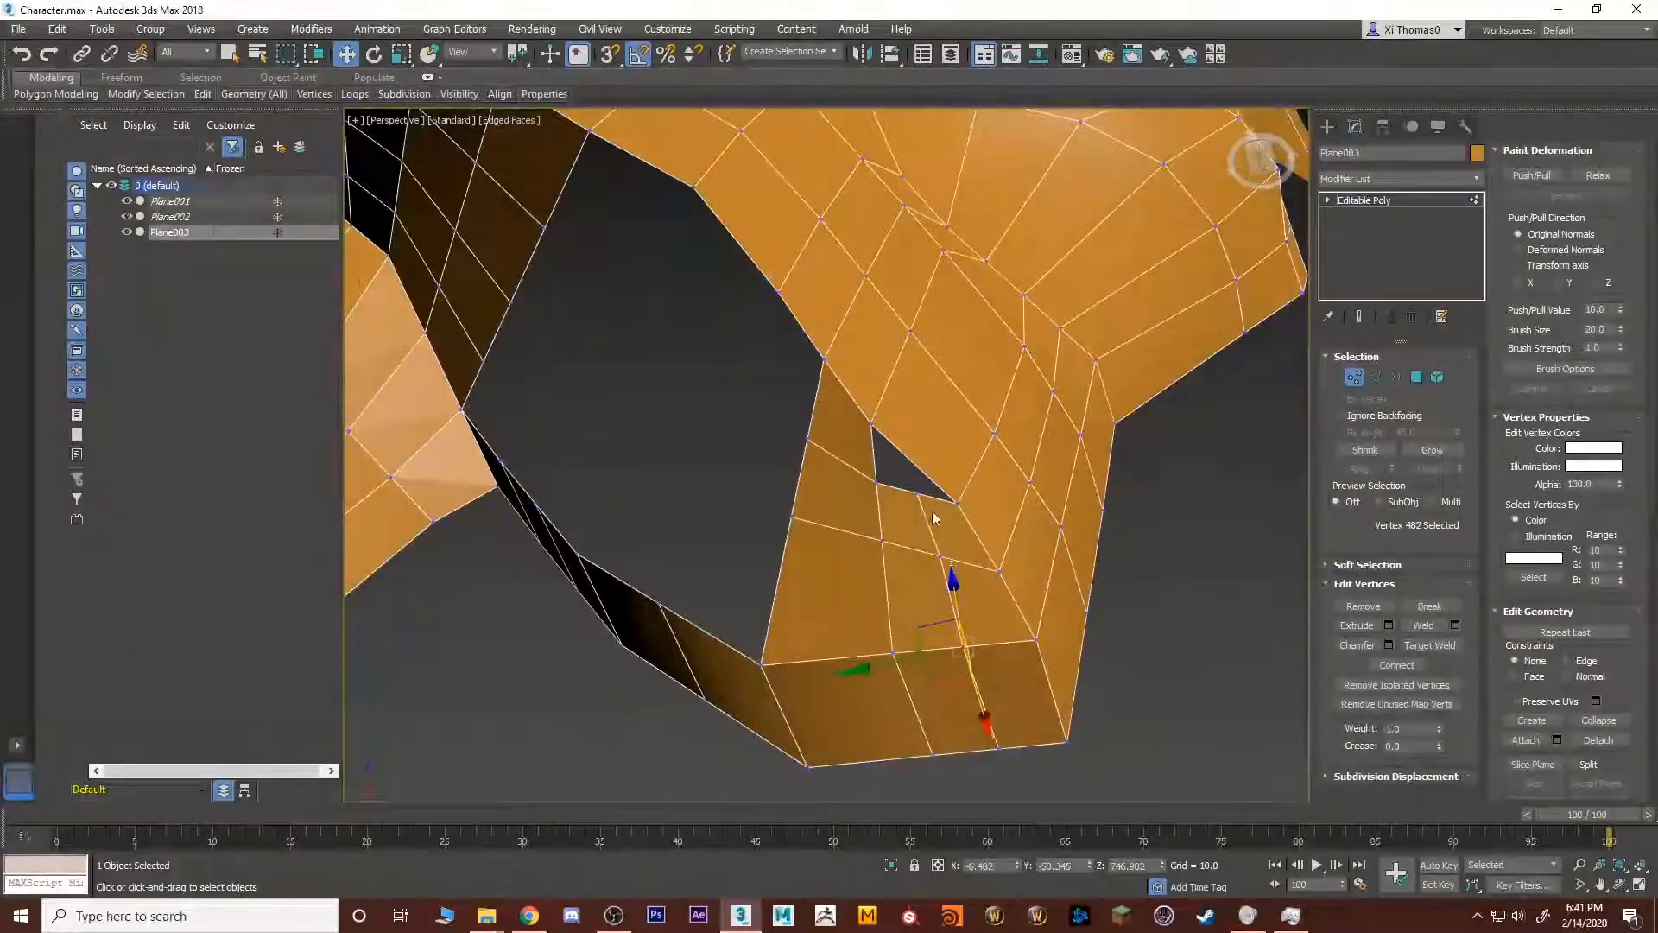
left_click(916, 498)
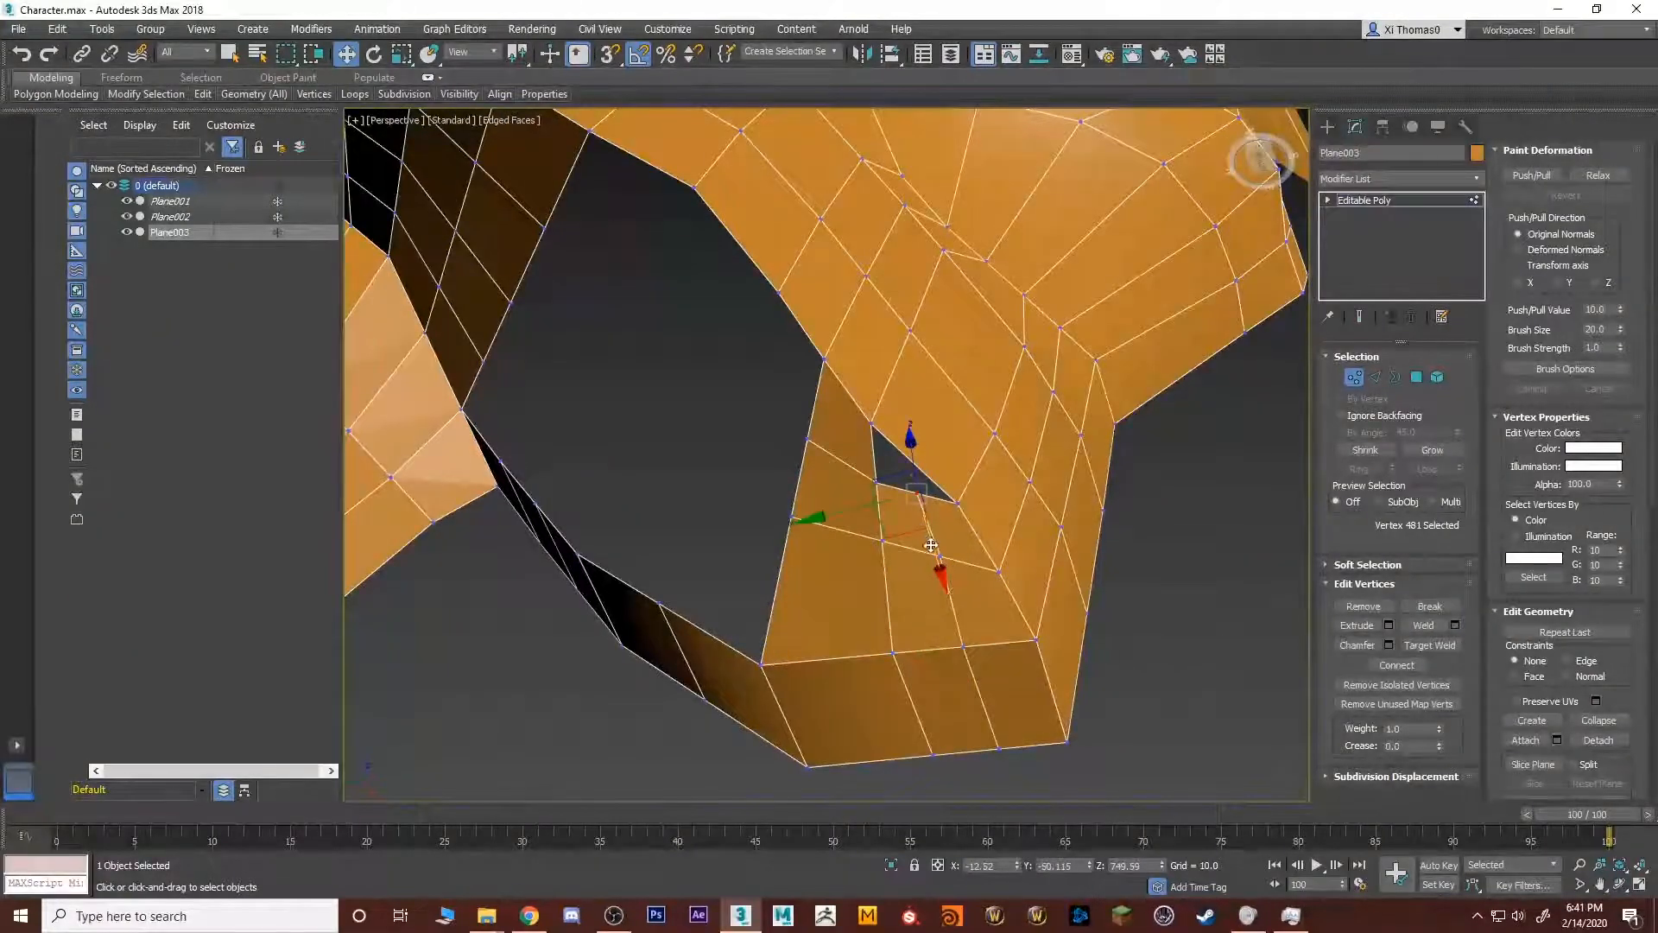
left_click_drag(931, 545, 937, 563)
key("3")
left_click(921, 471)
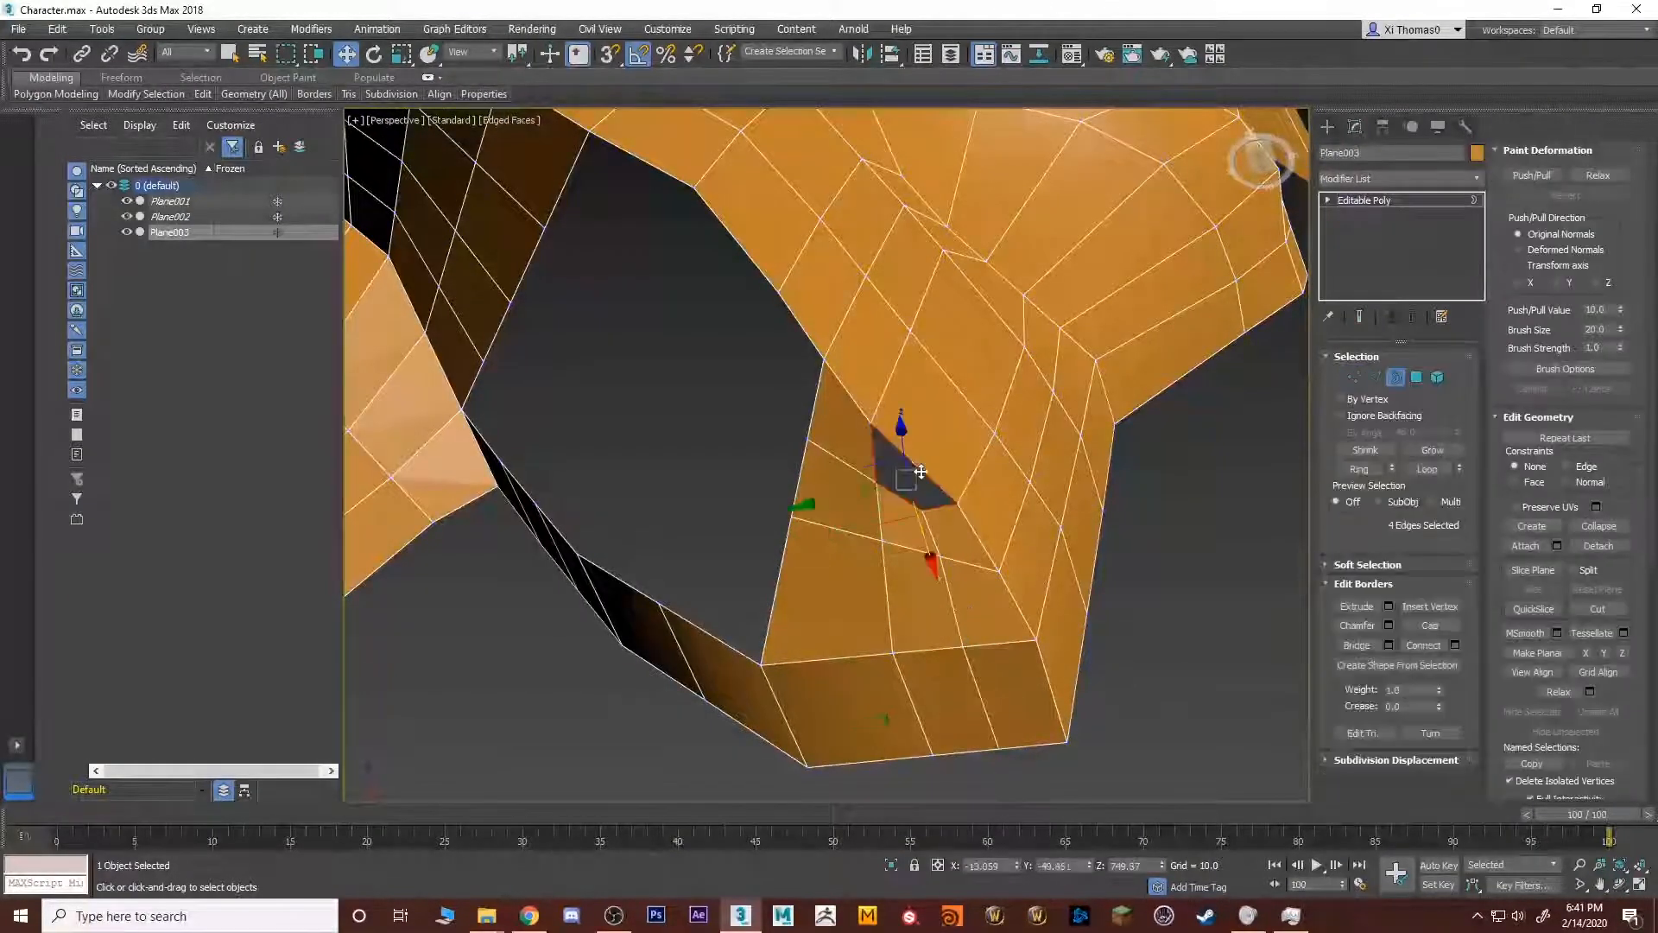
left_click(1430, 625)
scroll(984, 659, "up", 5)
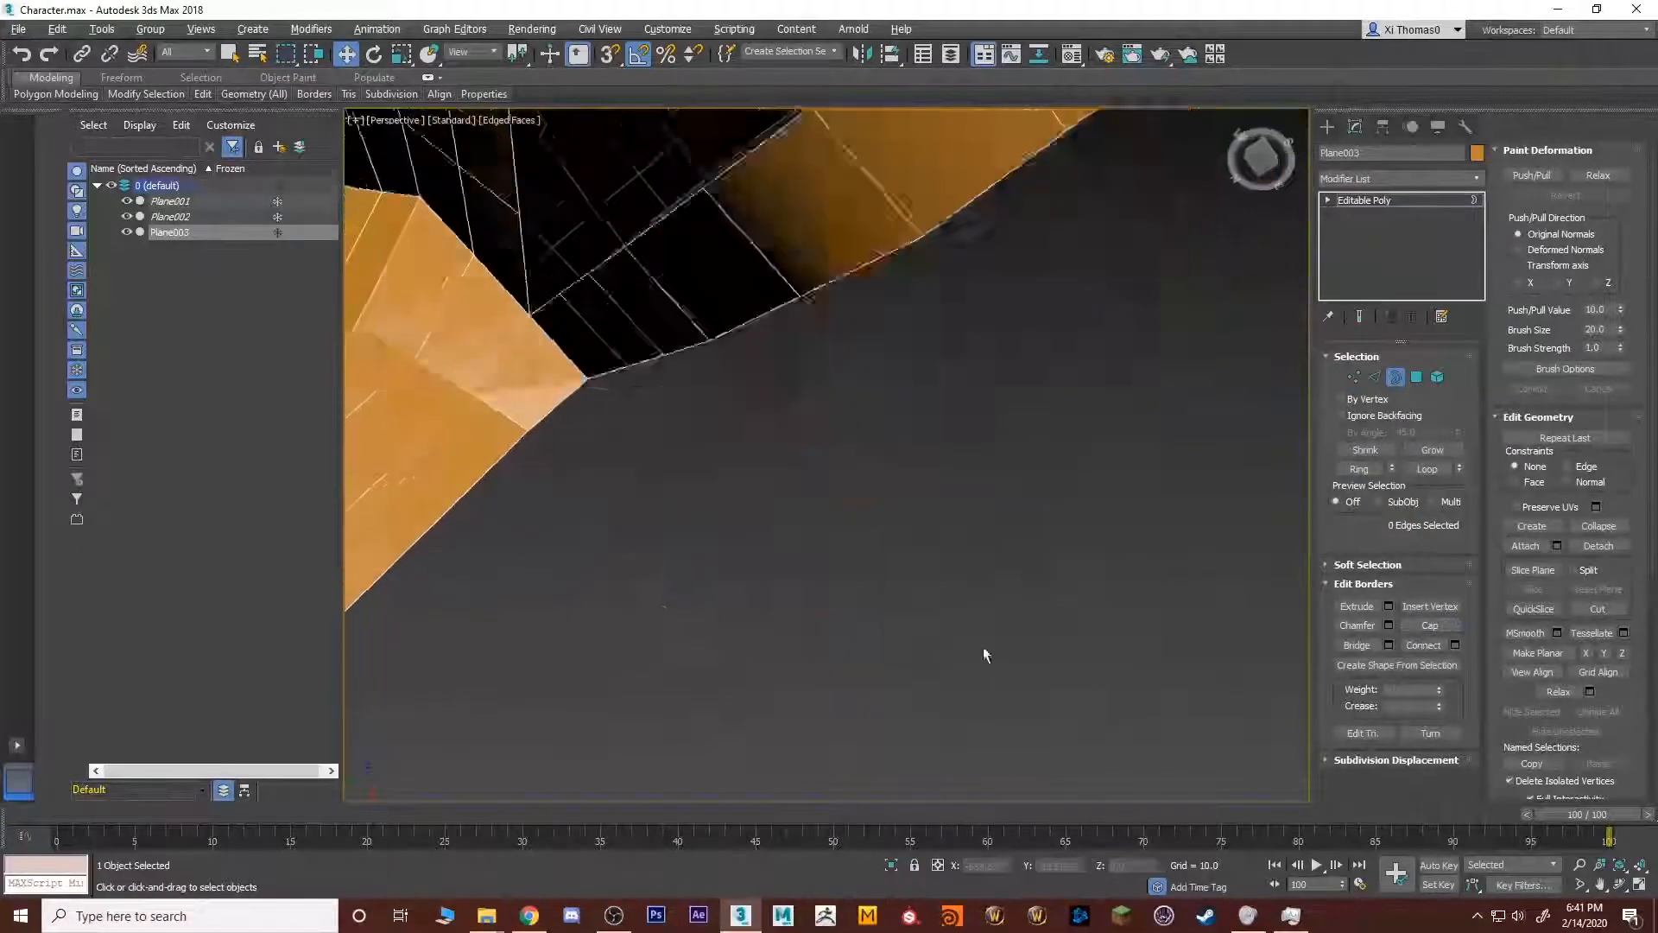
scroll(985, 652, "down", 4)
middle_click_drag(985, 652, 1024, 489)
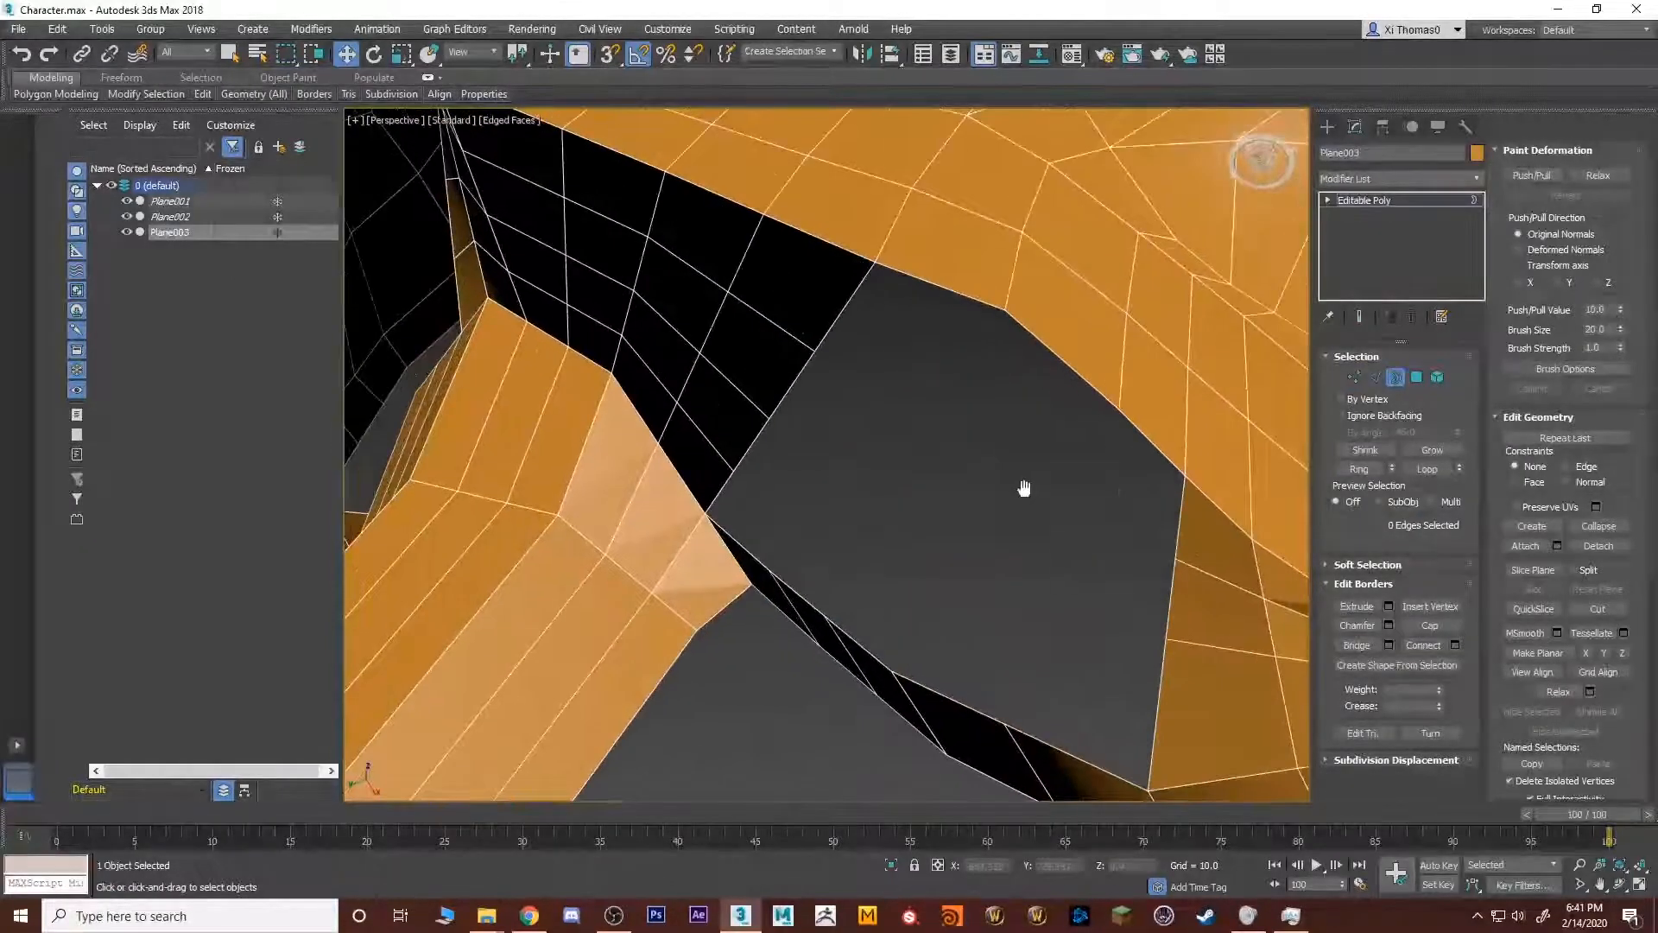
left_click(1177, 522)
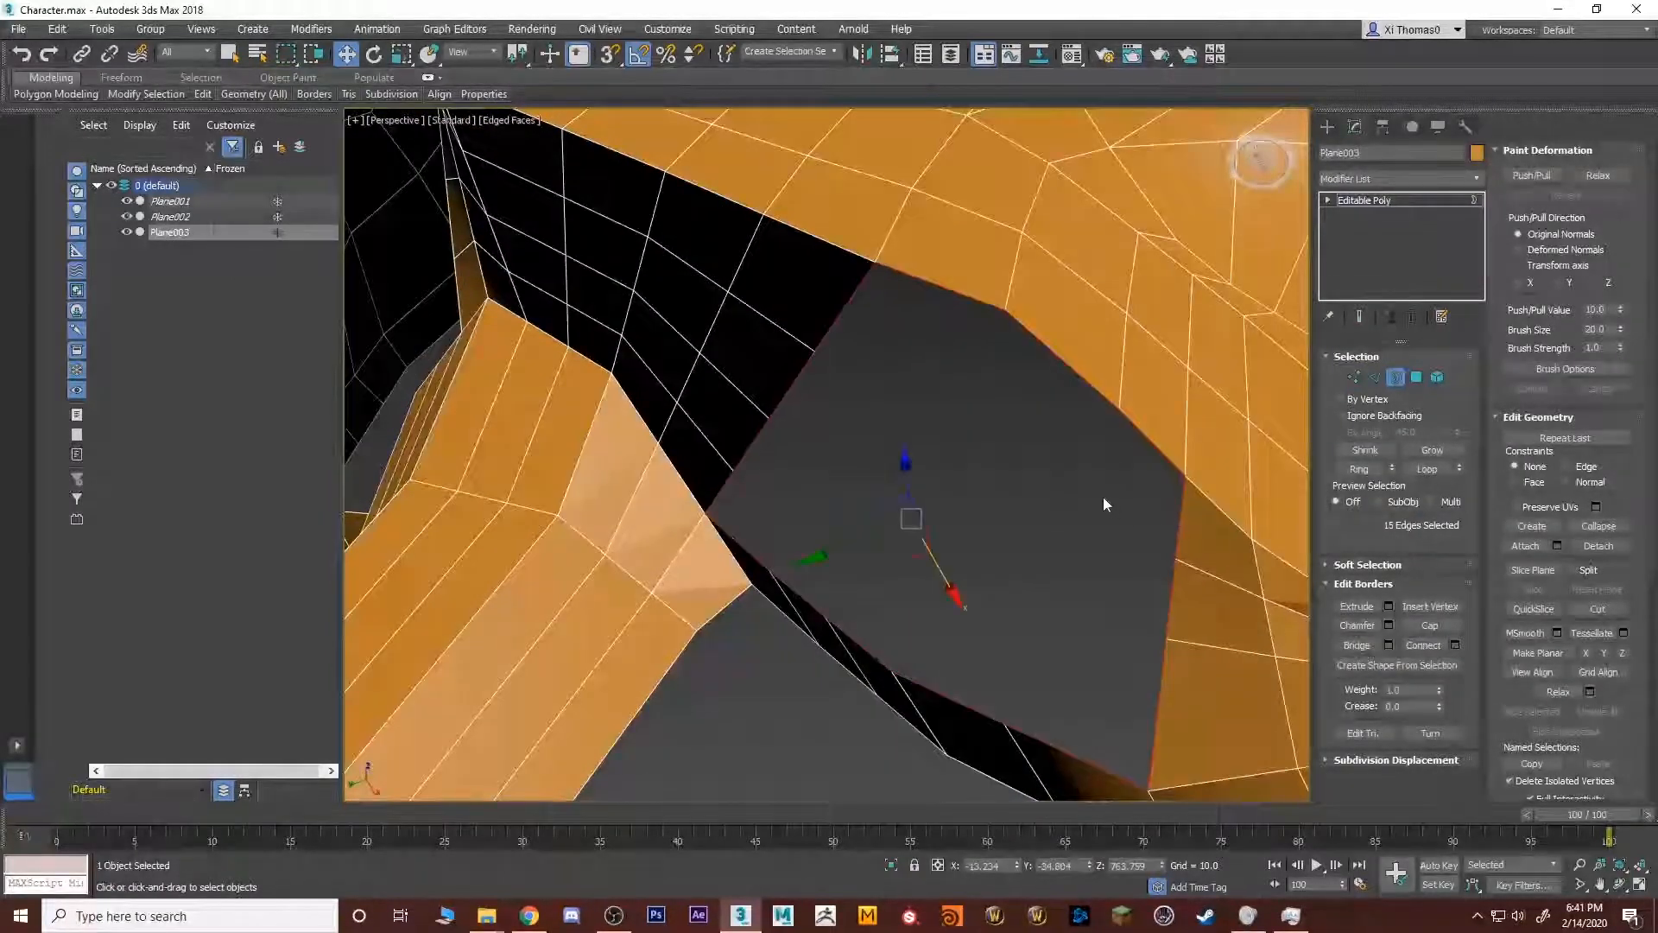
key("2")
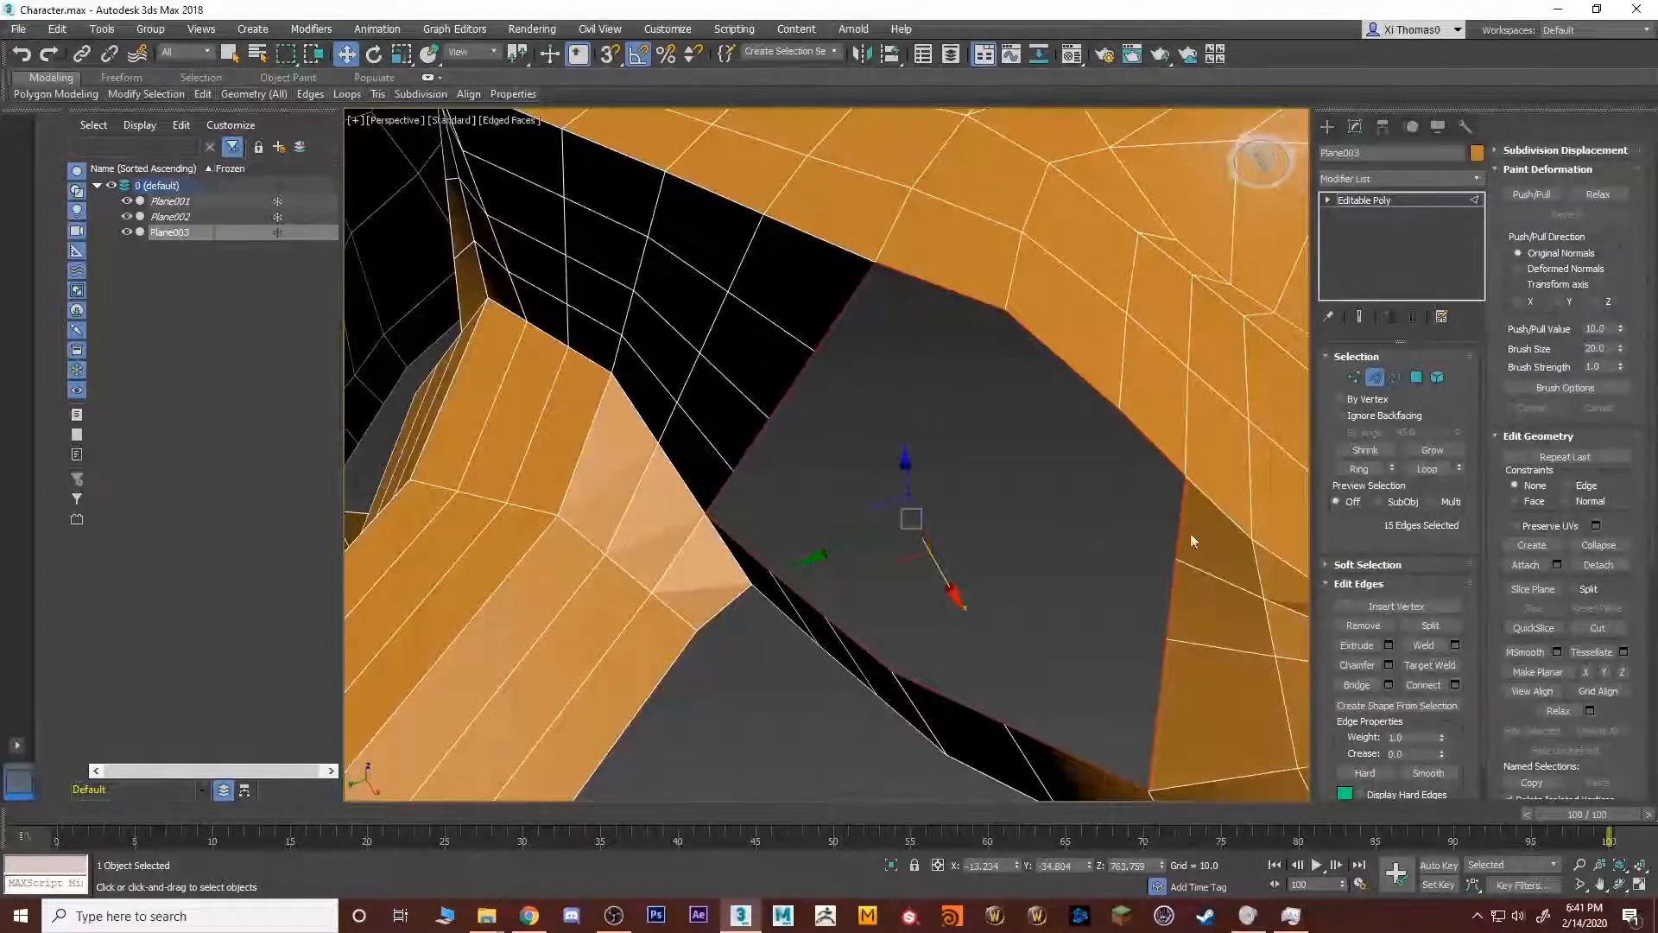
Connect the edge ring crossing the new patch behind the chin to add a loop running up the front jaw.
middle_click_drag(1190, 532, 1000, 578, "alt")
left_click(979, 584)
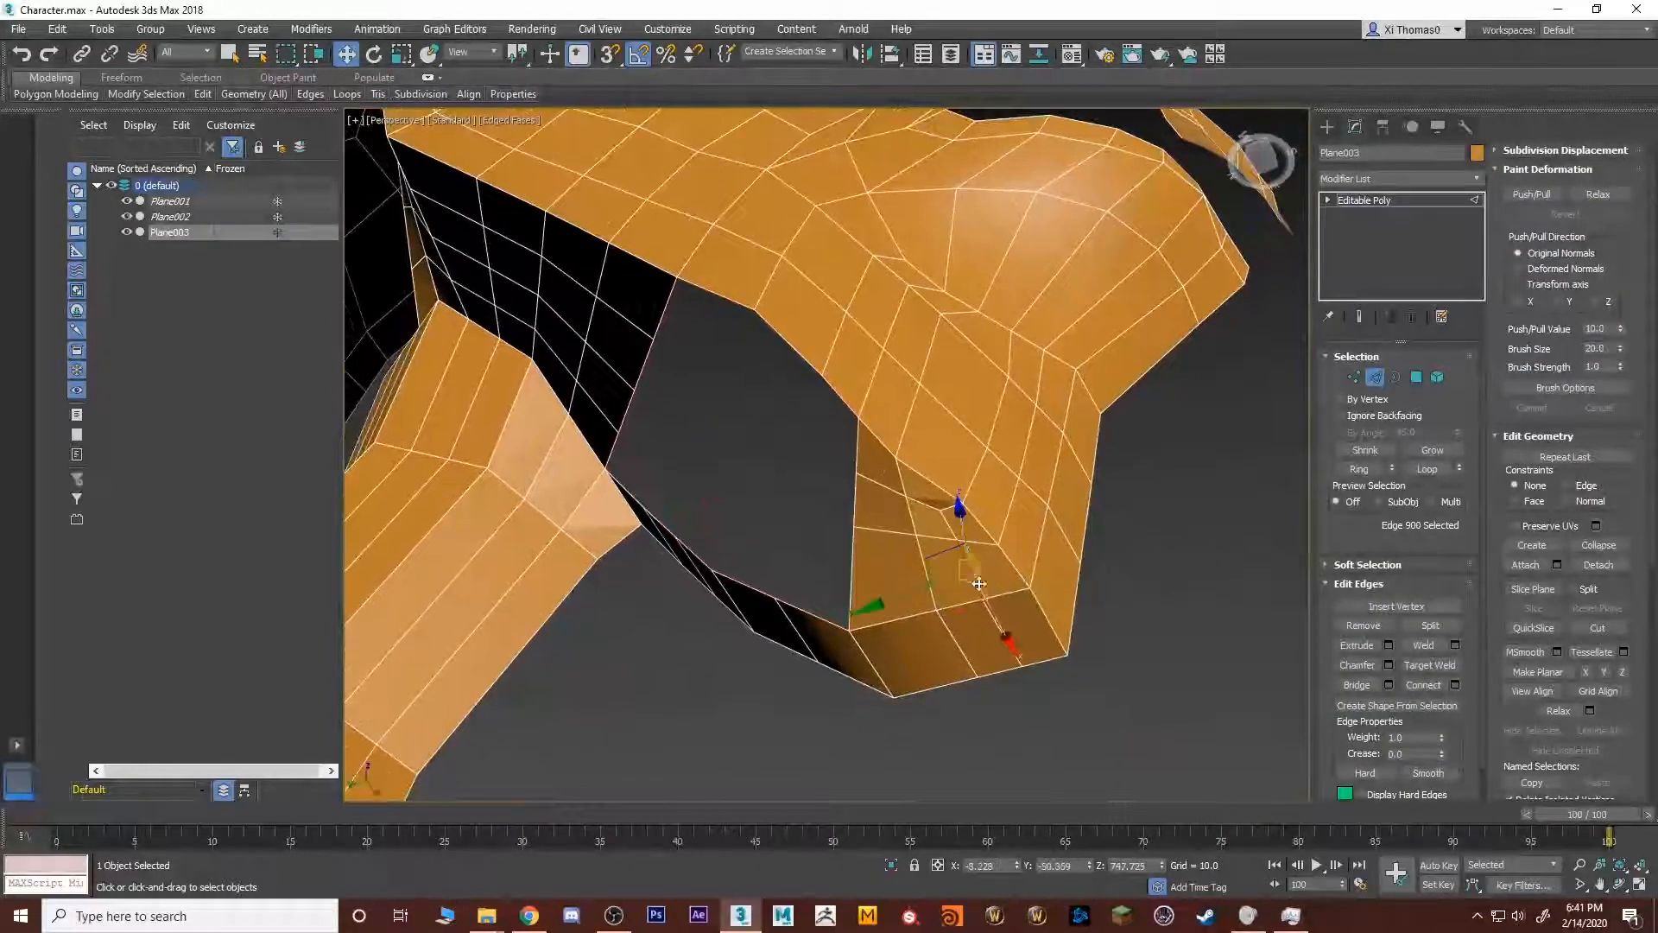
key("2")
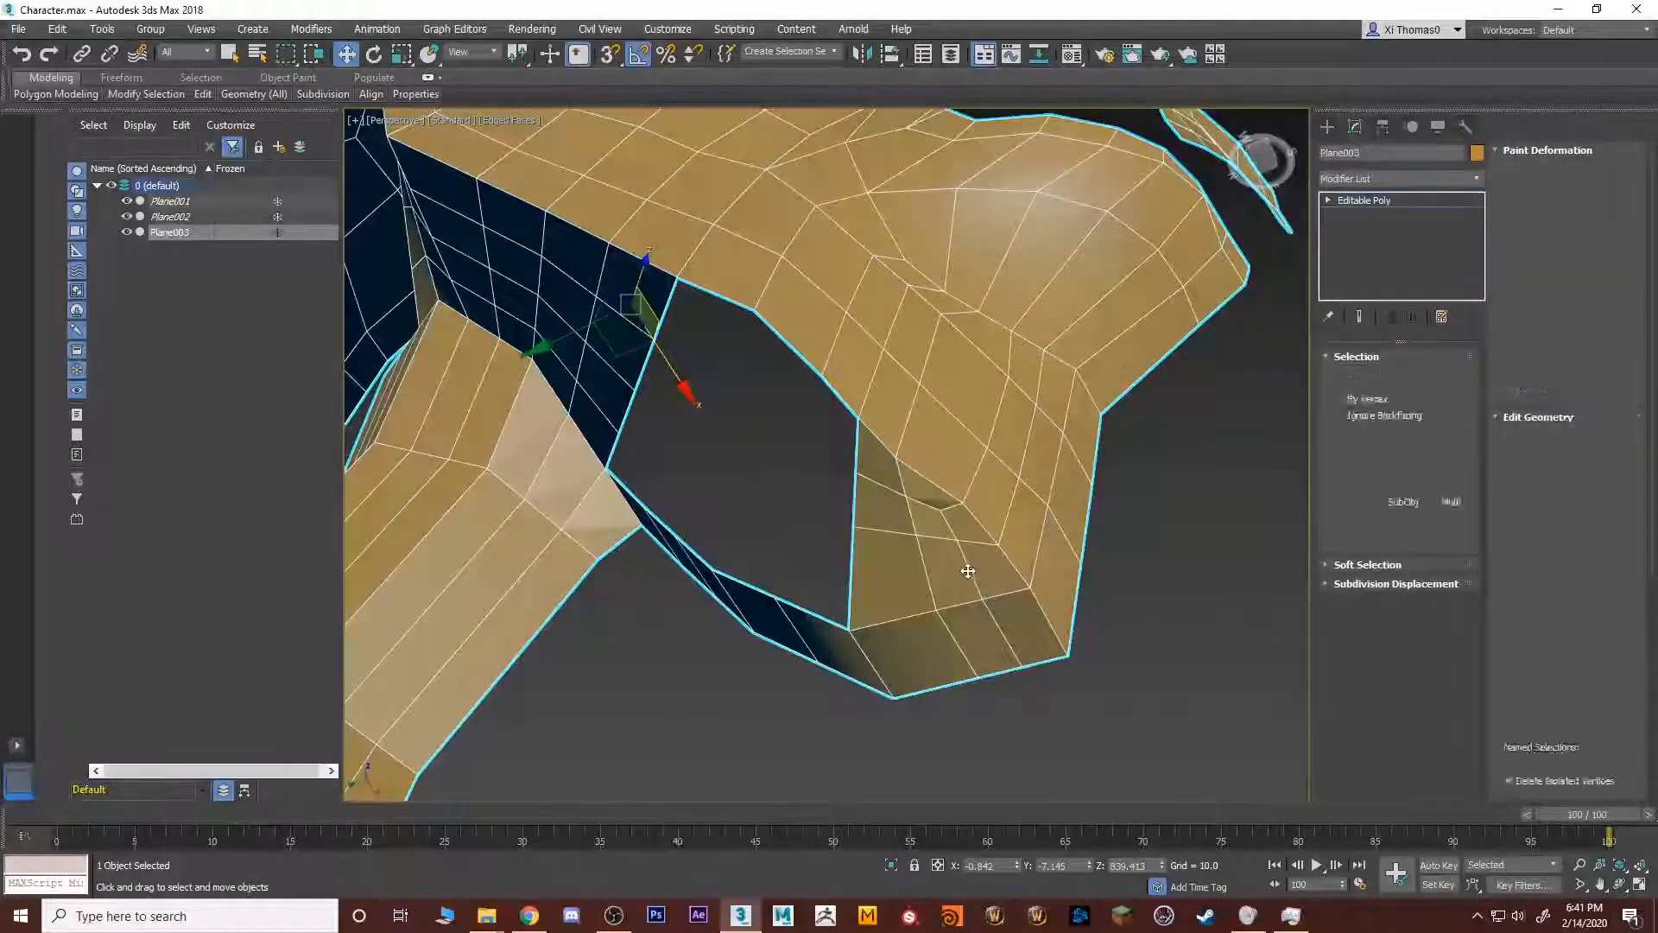
key("2")
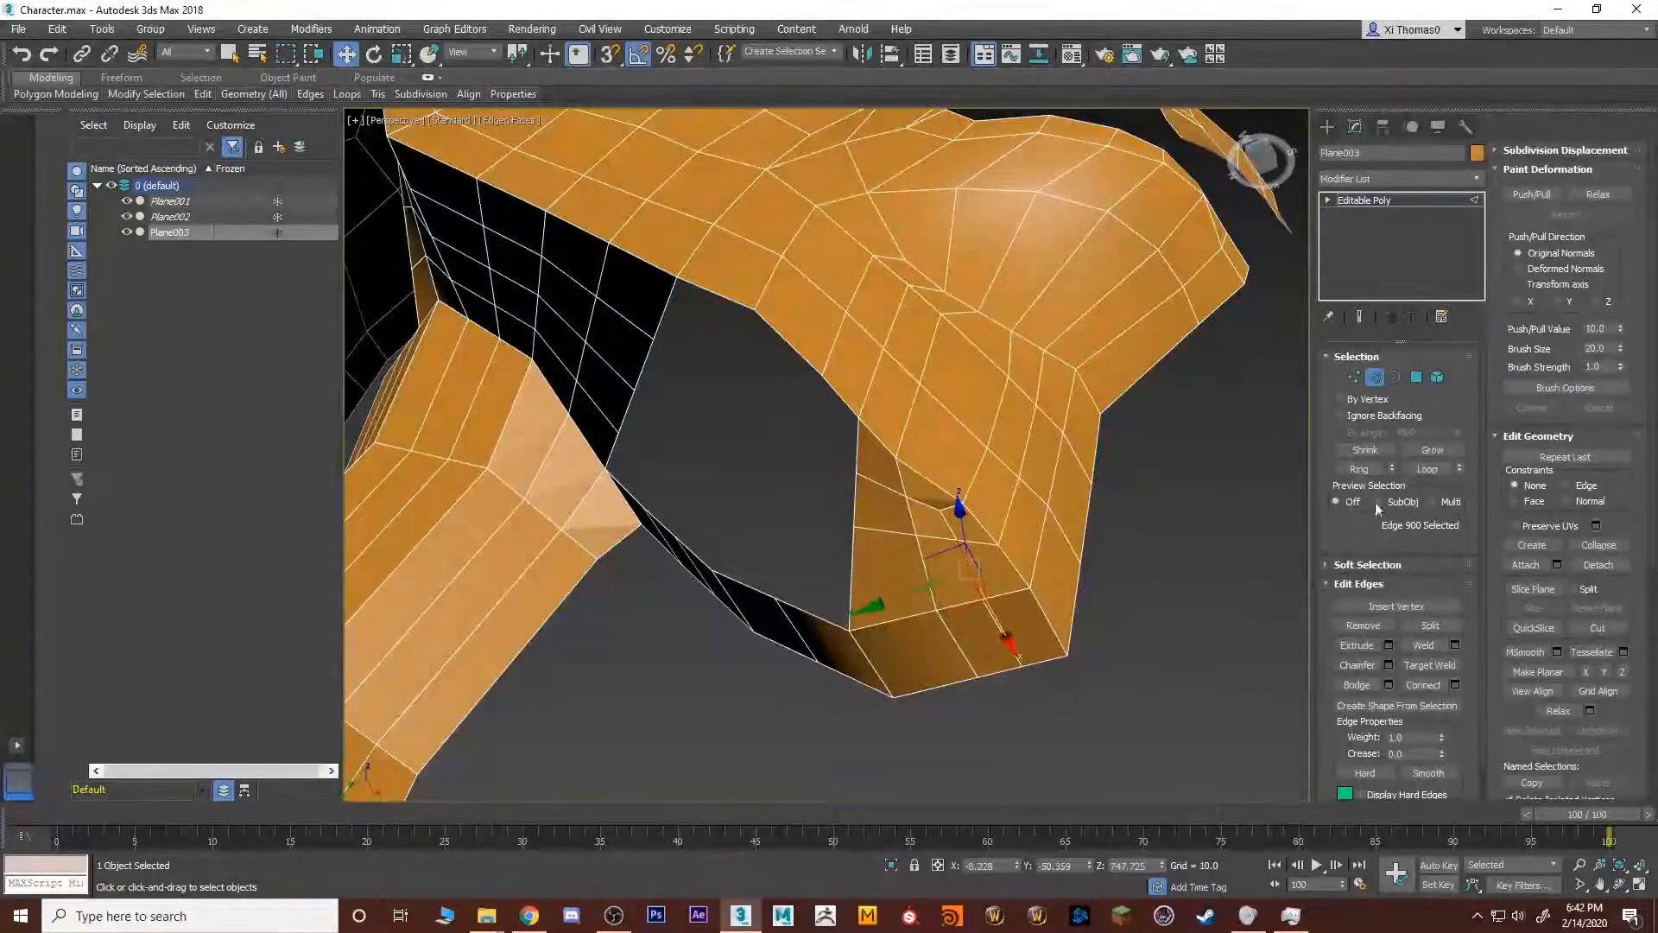
left_click(1358, 470)
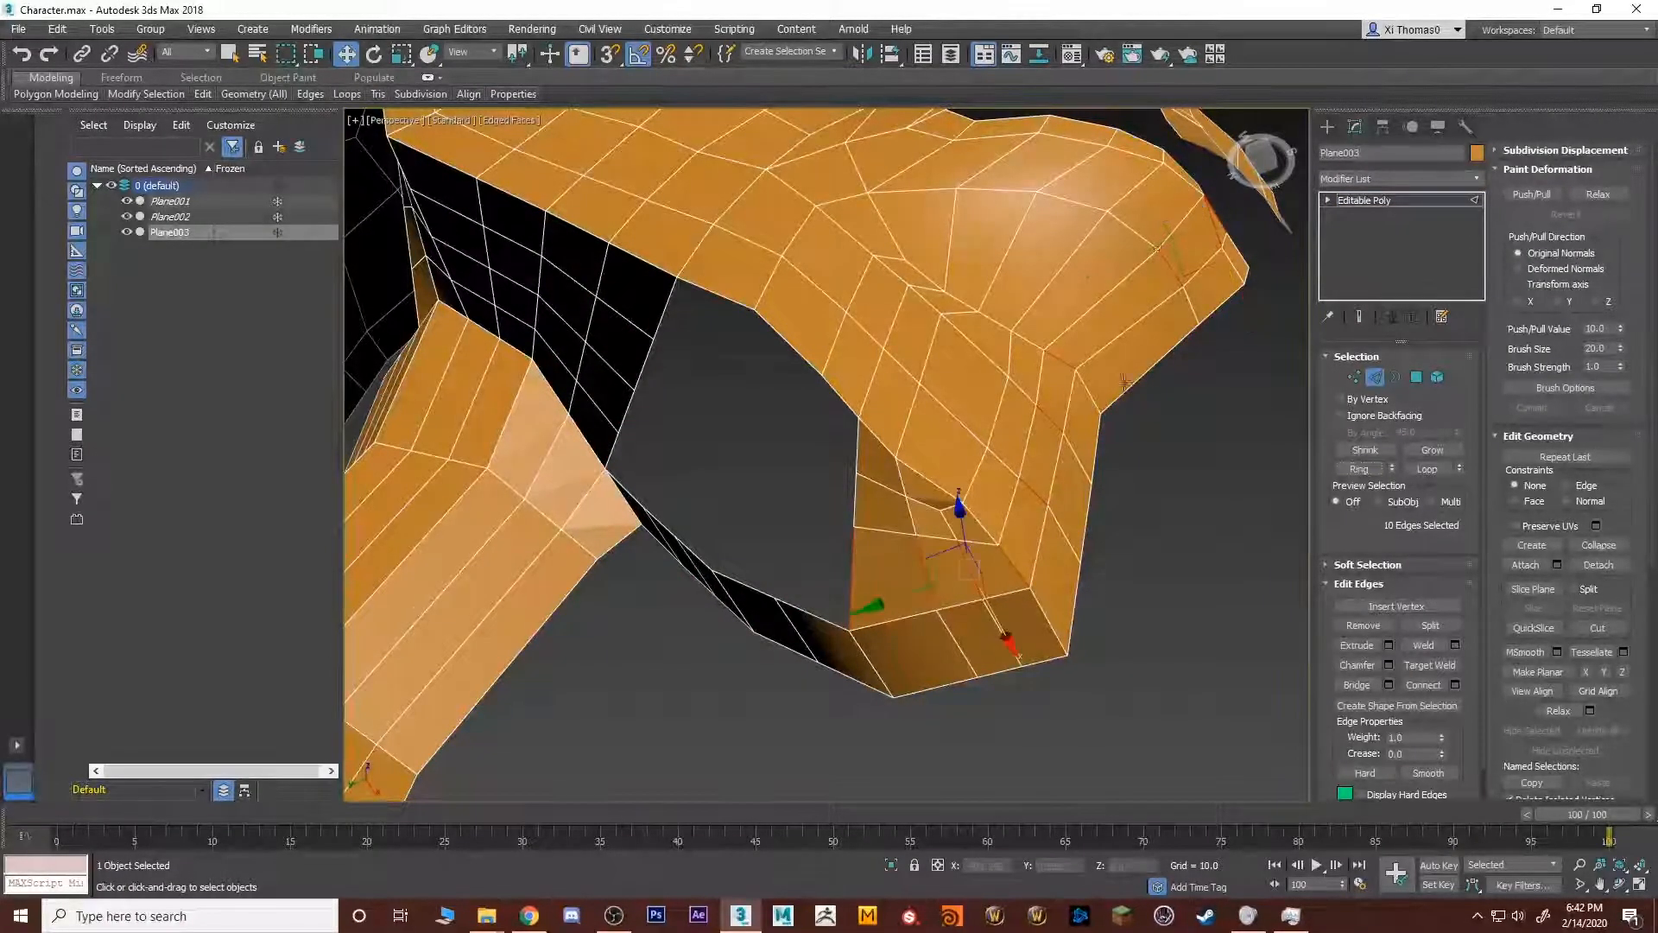
left_click(1440, 684)
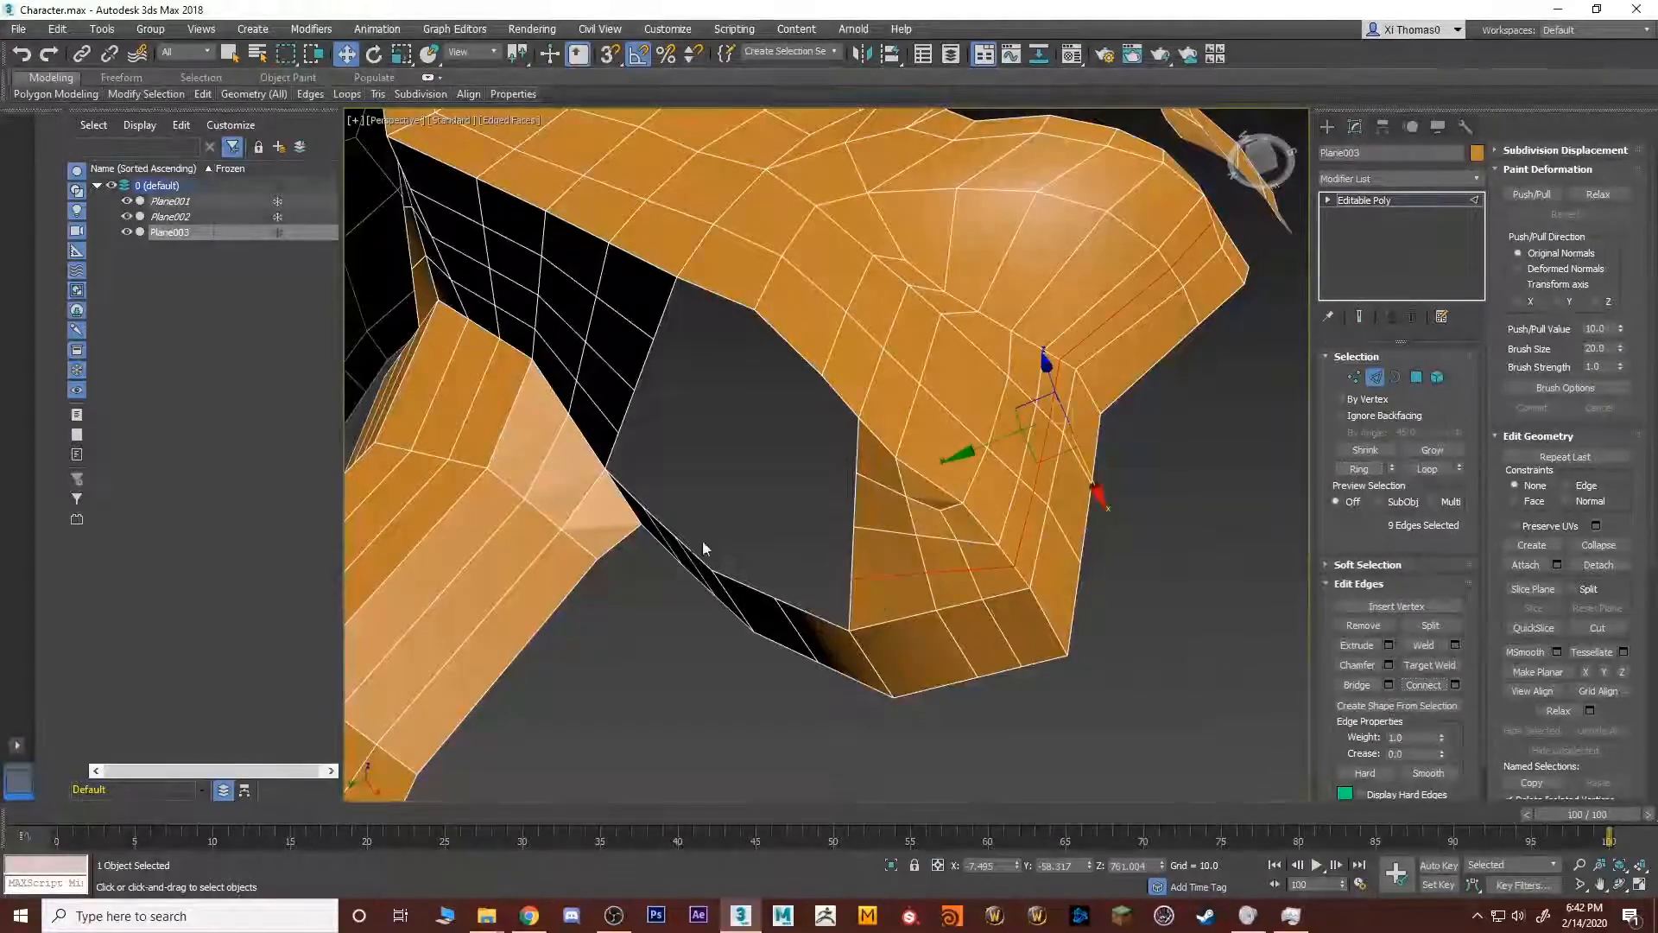
Bridge the topmost open edge of the chin patch to the facing neck-side edge with a multi-segment strip.
middle_click_drag(671, 442, 917, 568, "alt")
left_click(987, 573)
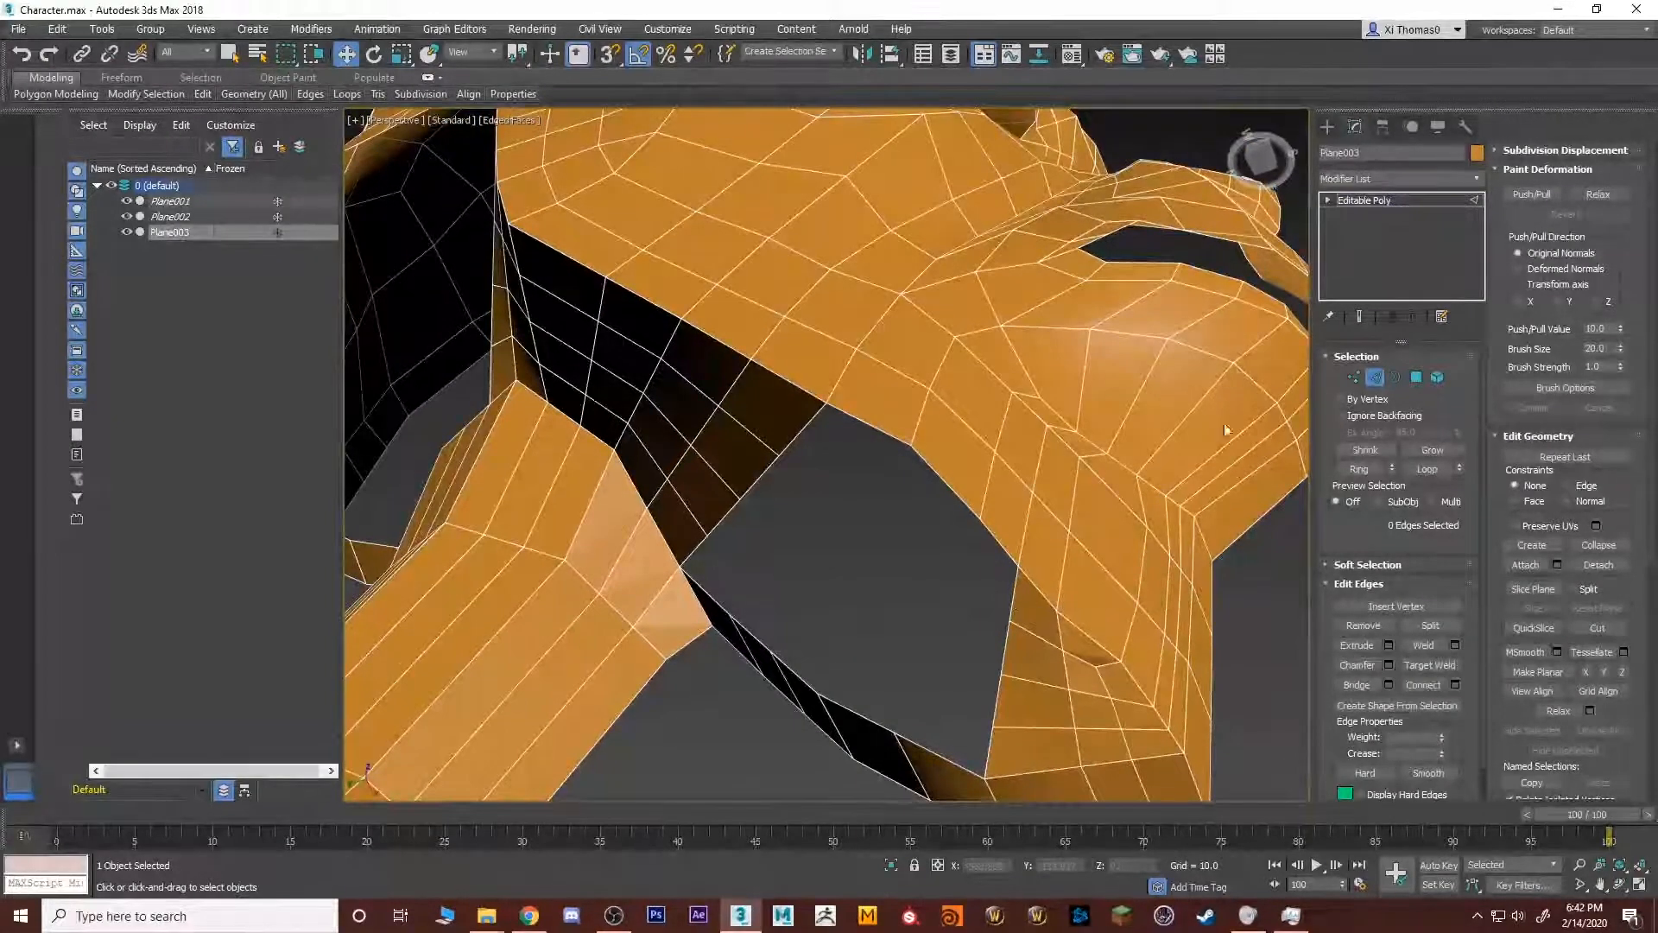
left_click(1024, 599)
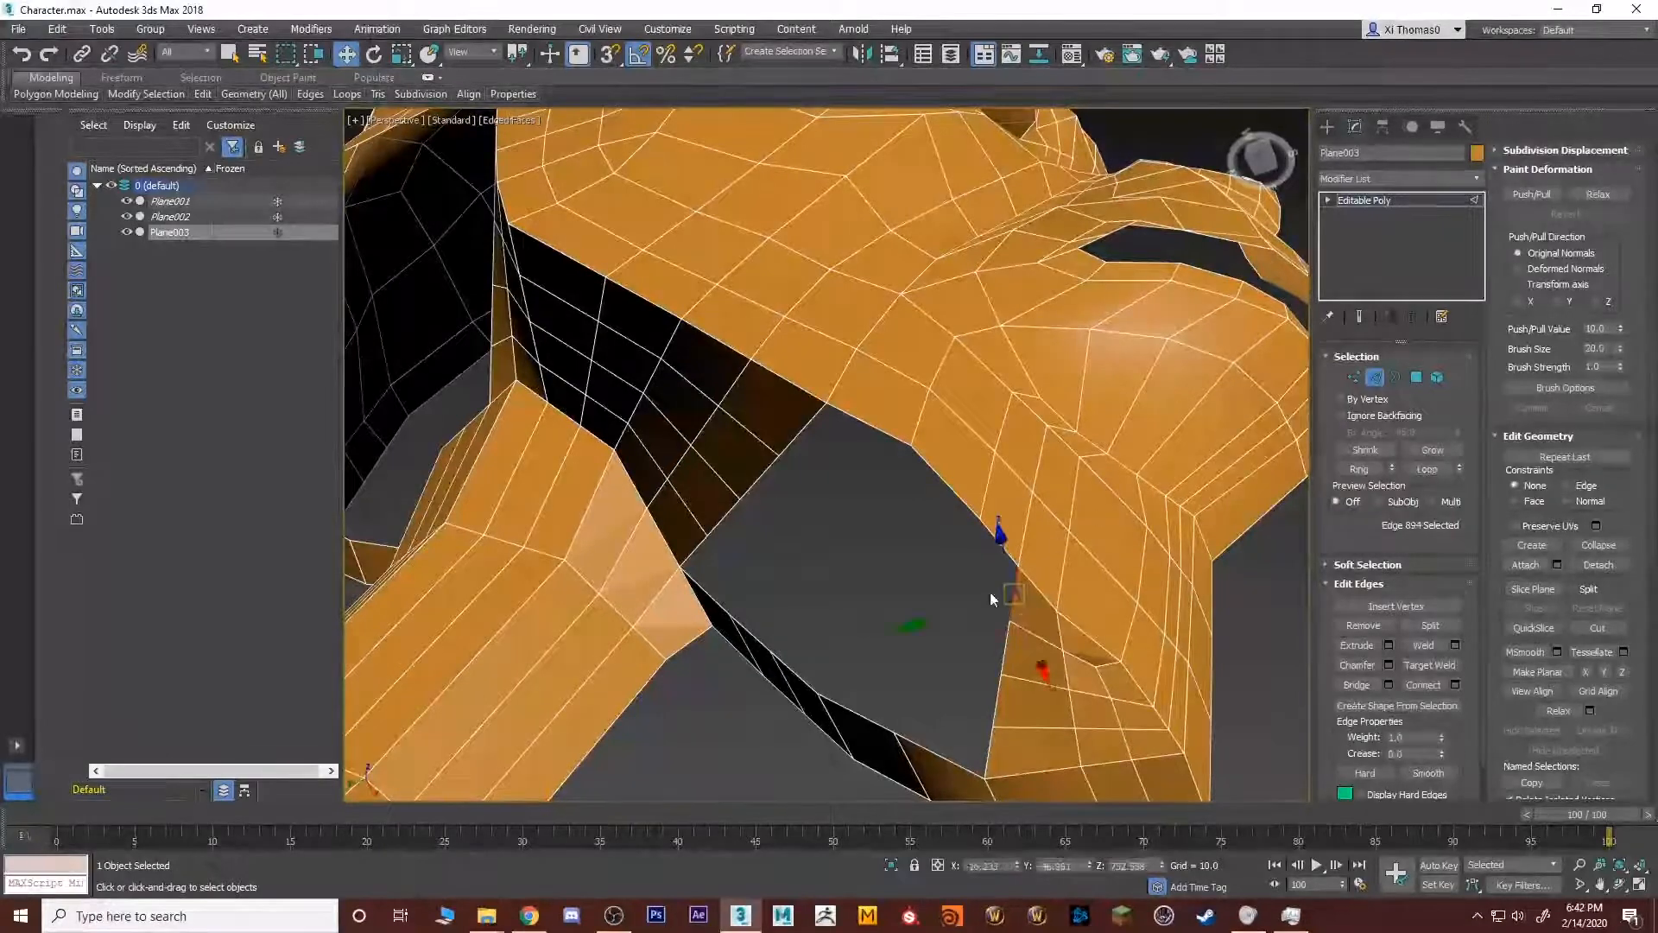
left_click(792, 439, "ctrl")
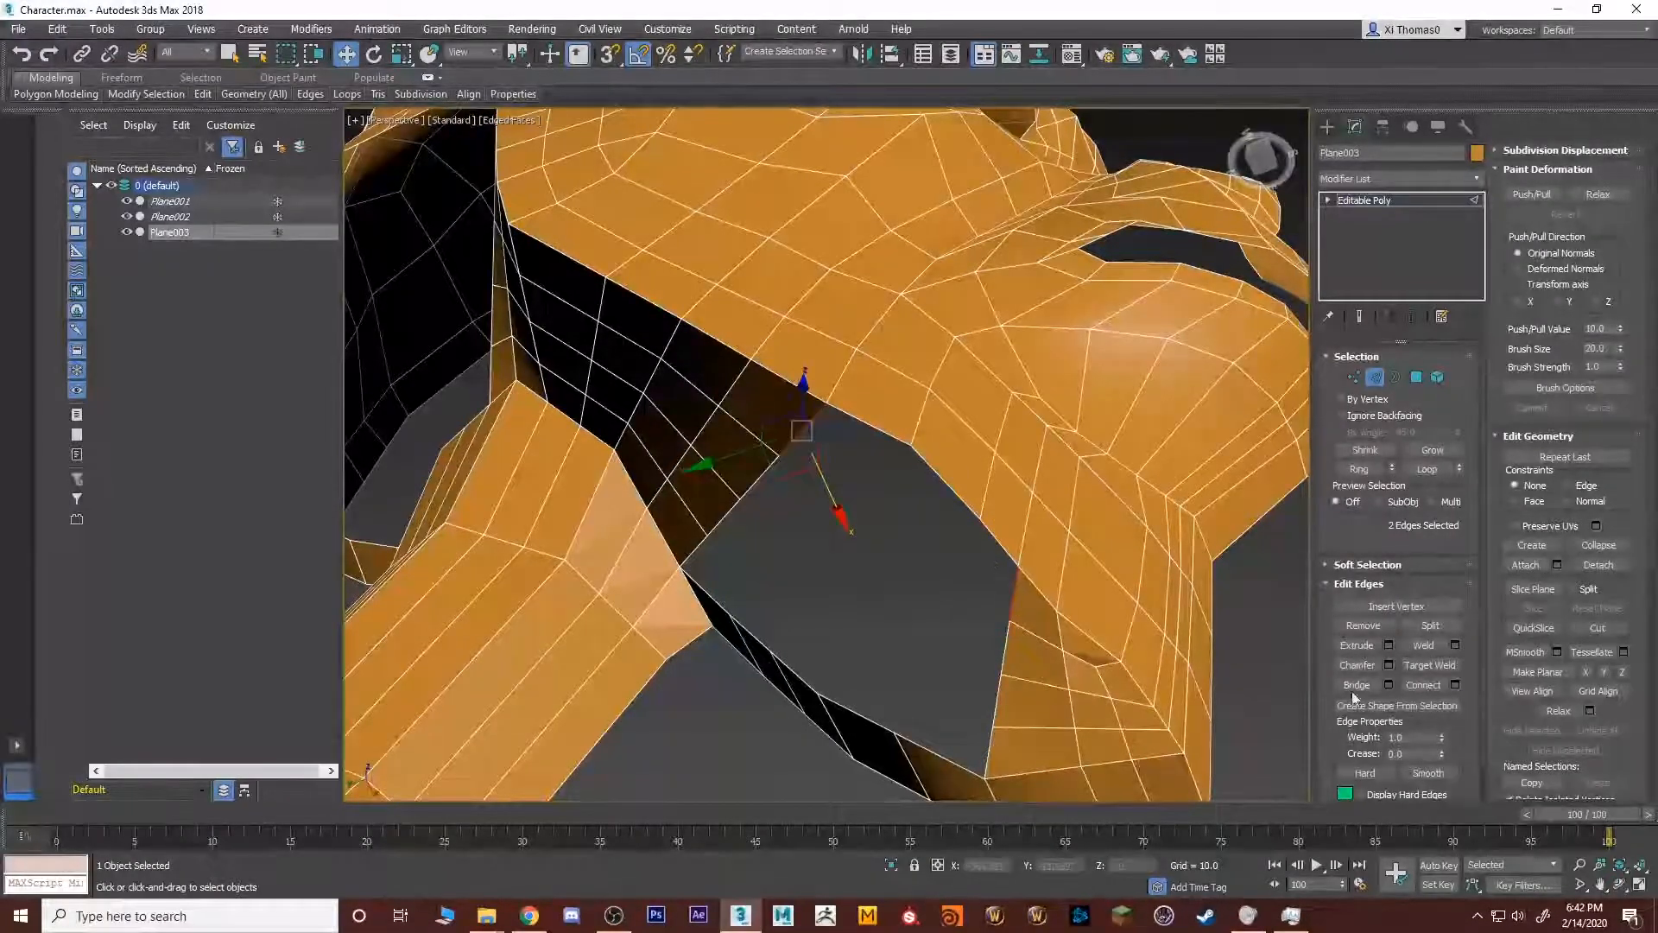
left_click(1389, 684)
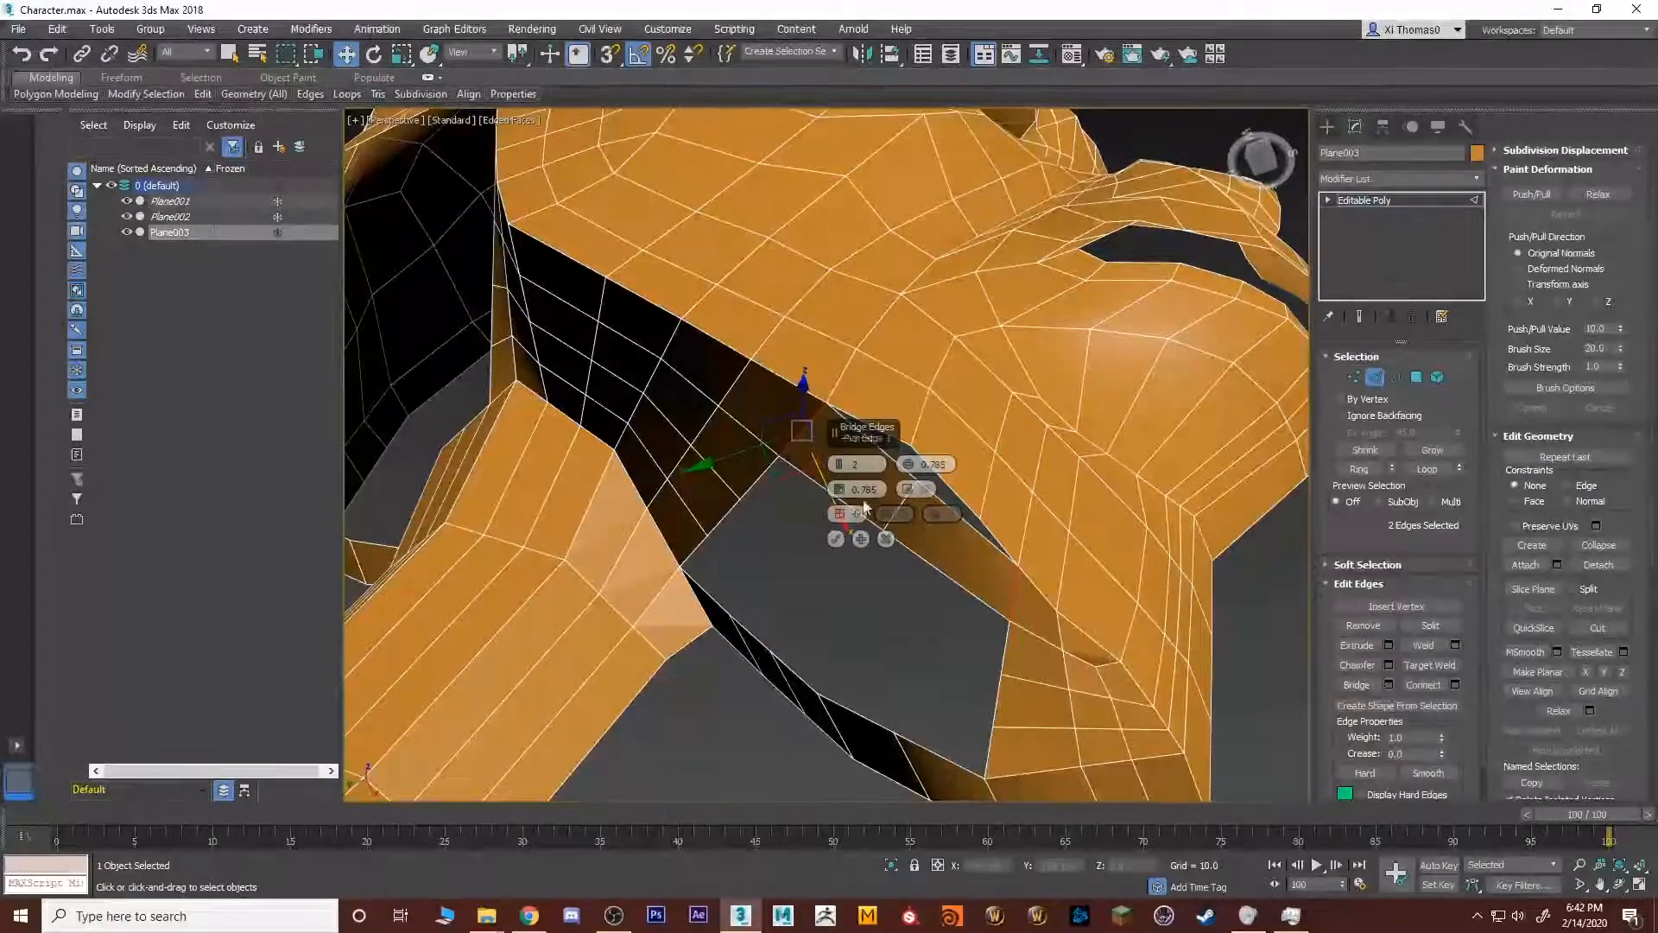
left_click(835, 538)
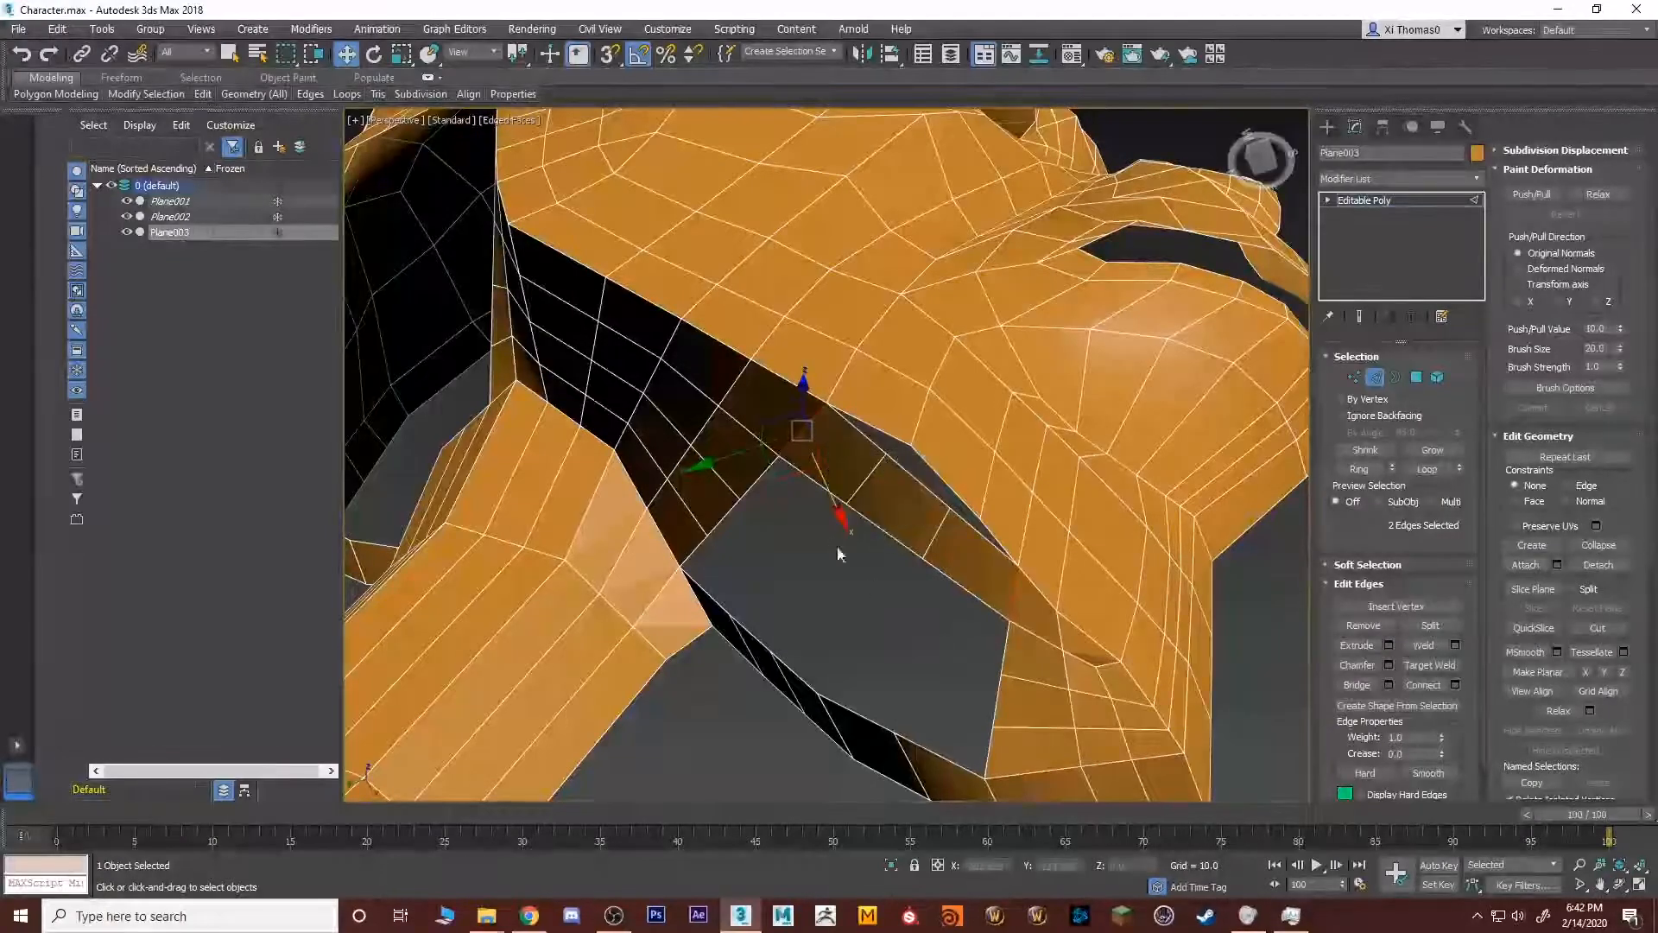
Bridge the second open edge of the chin patch to the neck-side edge just below the first bridge strip.
left_click(1000, 654)
left_click(766, 481)
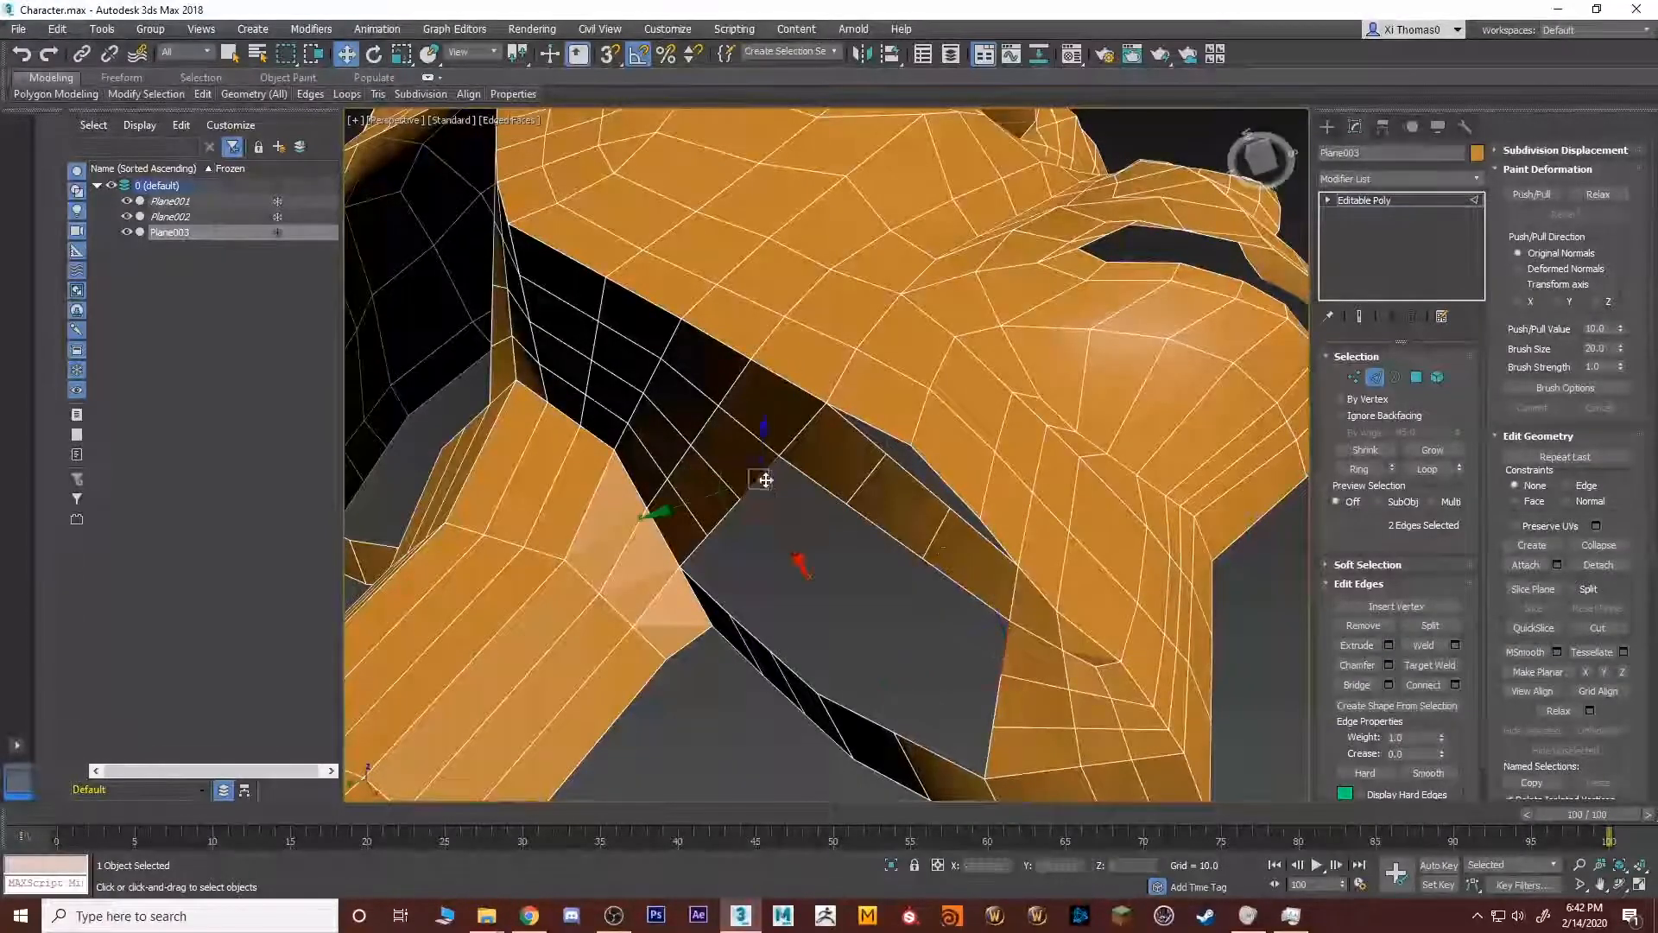
left_click(1348, 691)
Bridge the third open edge of the chin patch to the matching neck-side edge below the second bridge strip.
middle_click_drag(950, 553, 1022, 551, "alt")
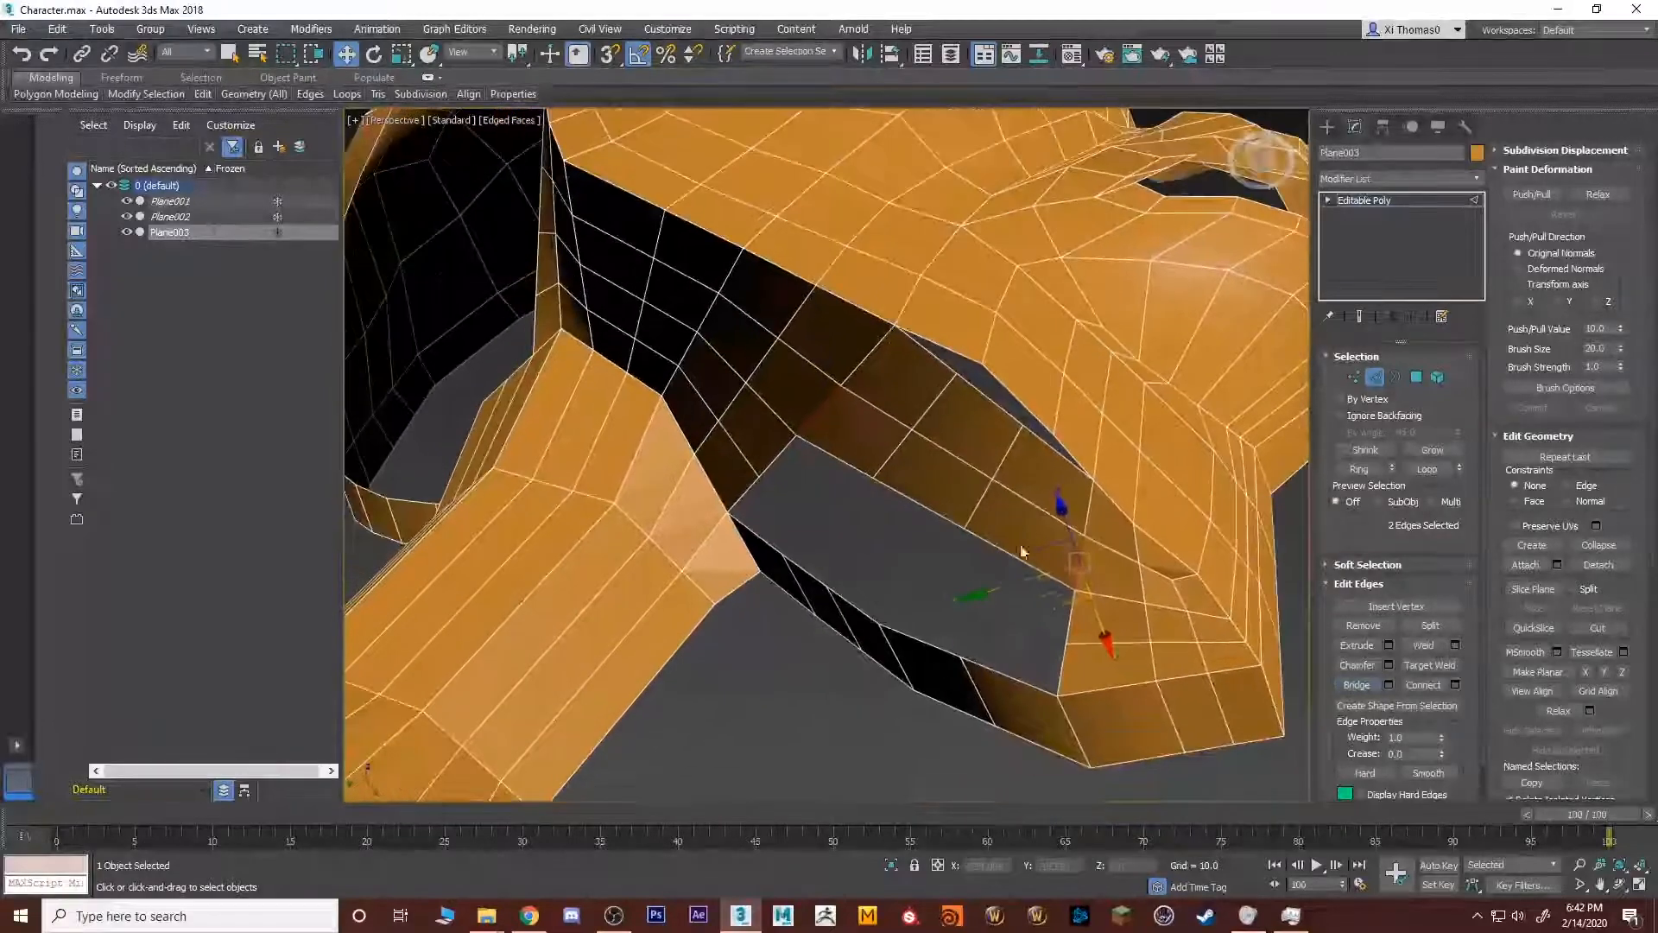
left_click(1071, 616)
left_click(766, 467, "ctrl")
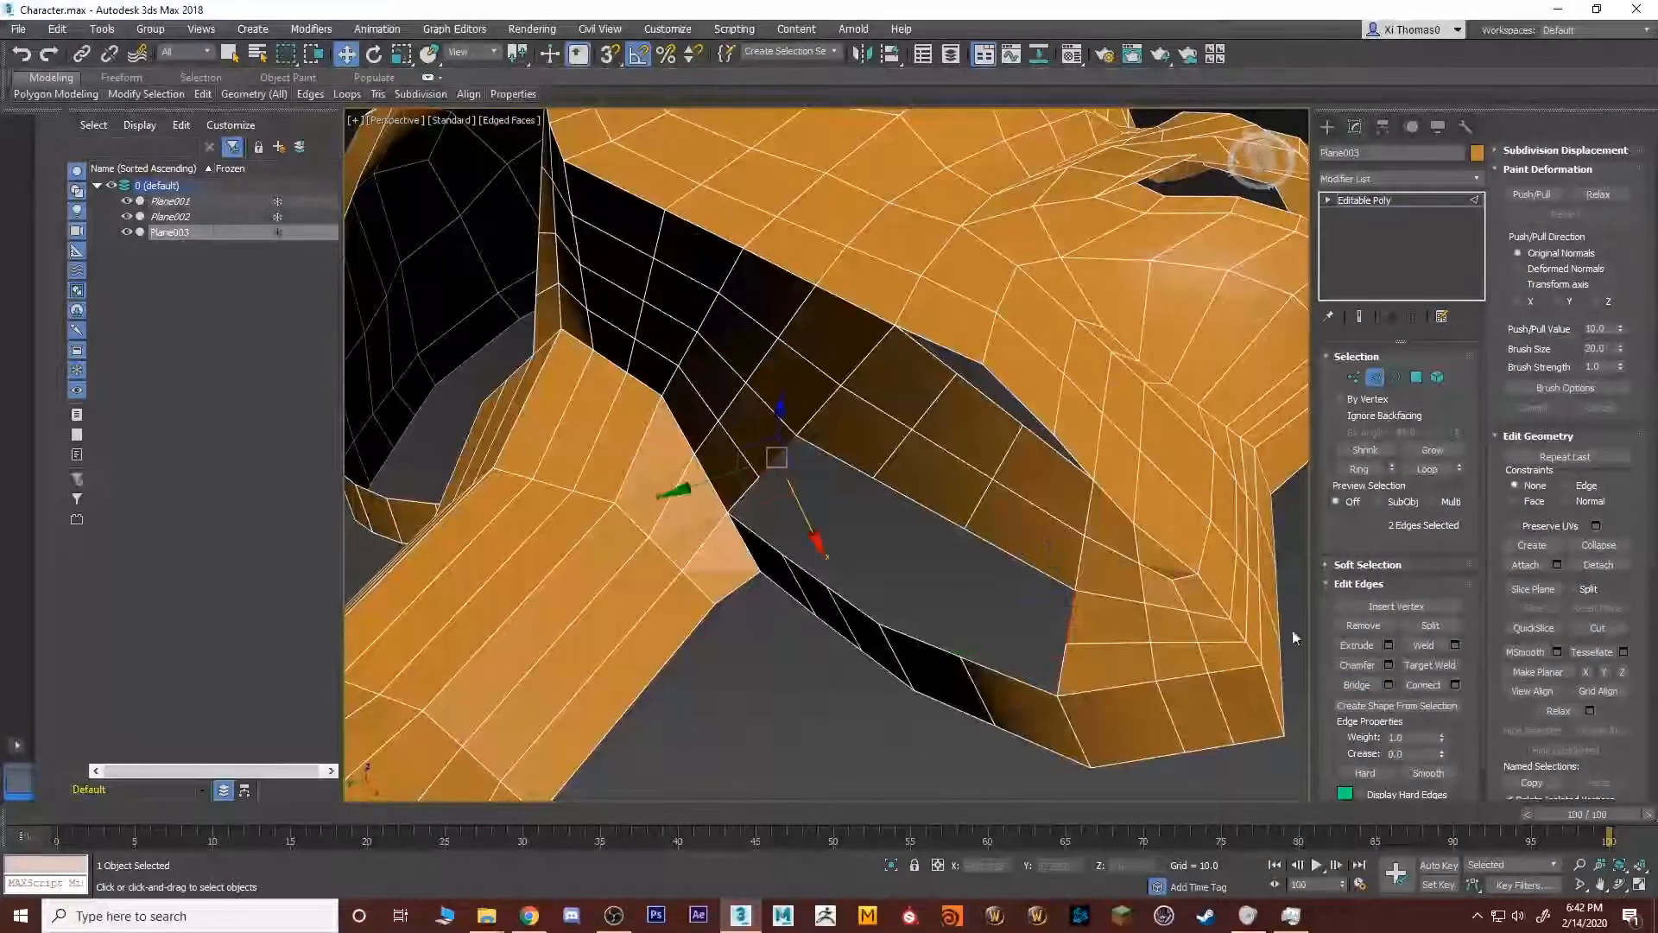
middle_click_drag(991, 636, 1045, 647, "alt")
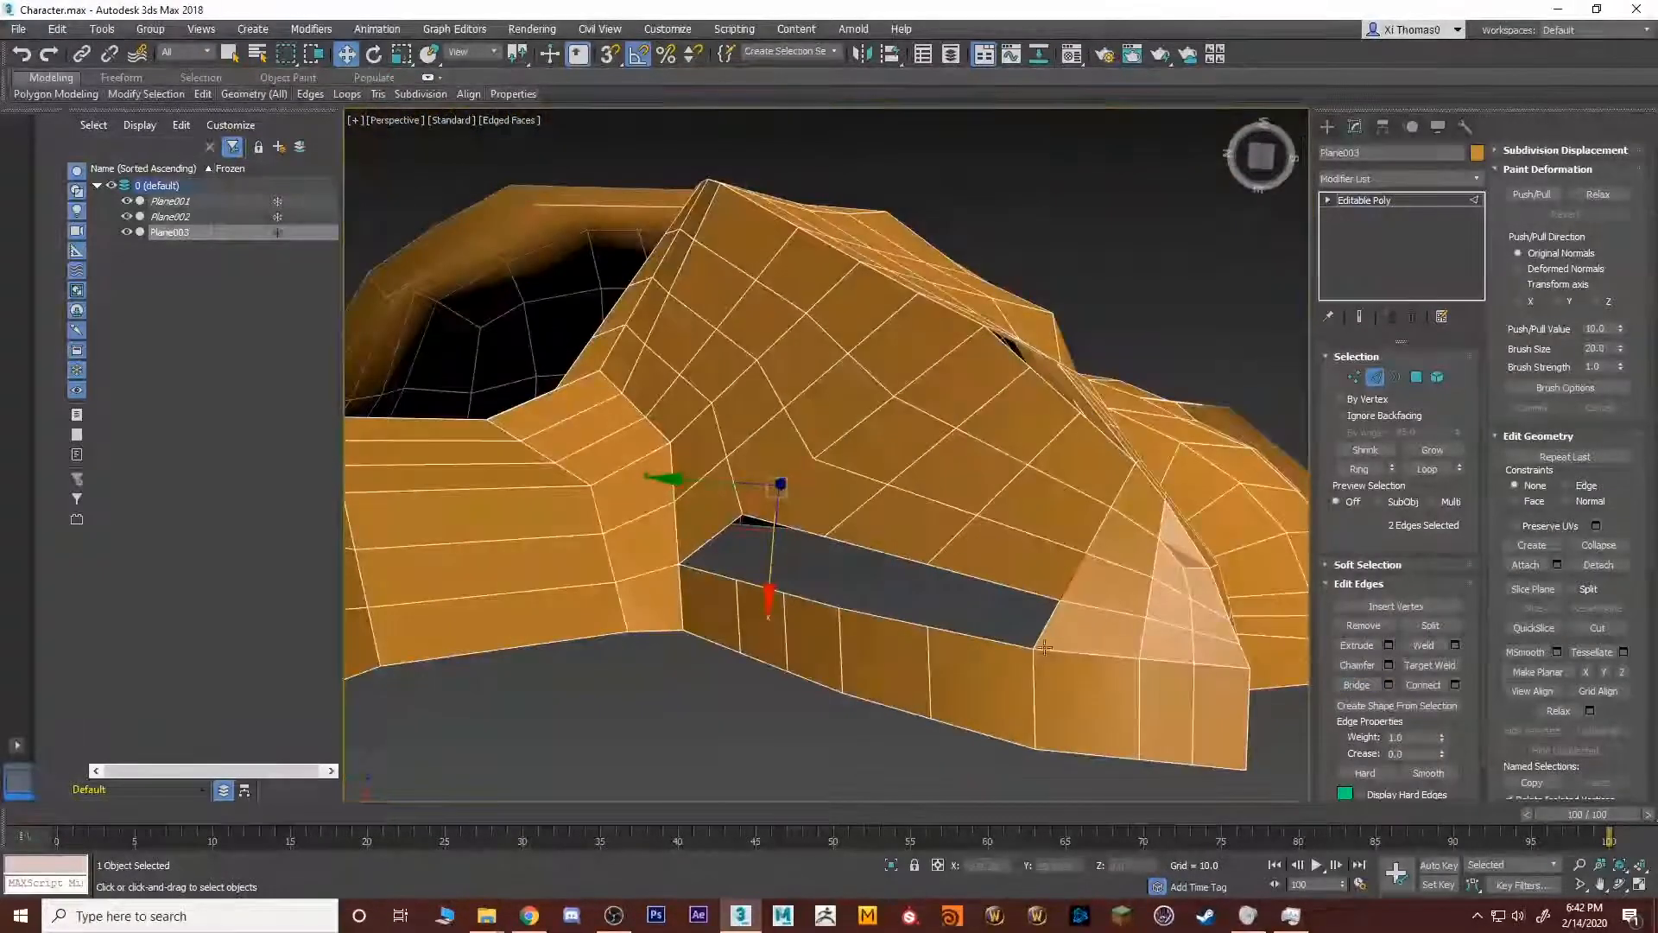
middle_click_drag(741, 624, 855, 648, "alt")
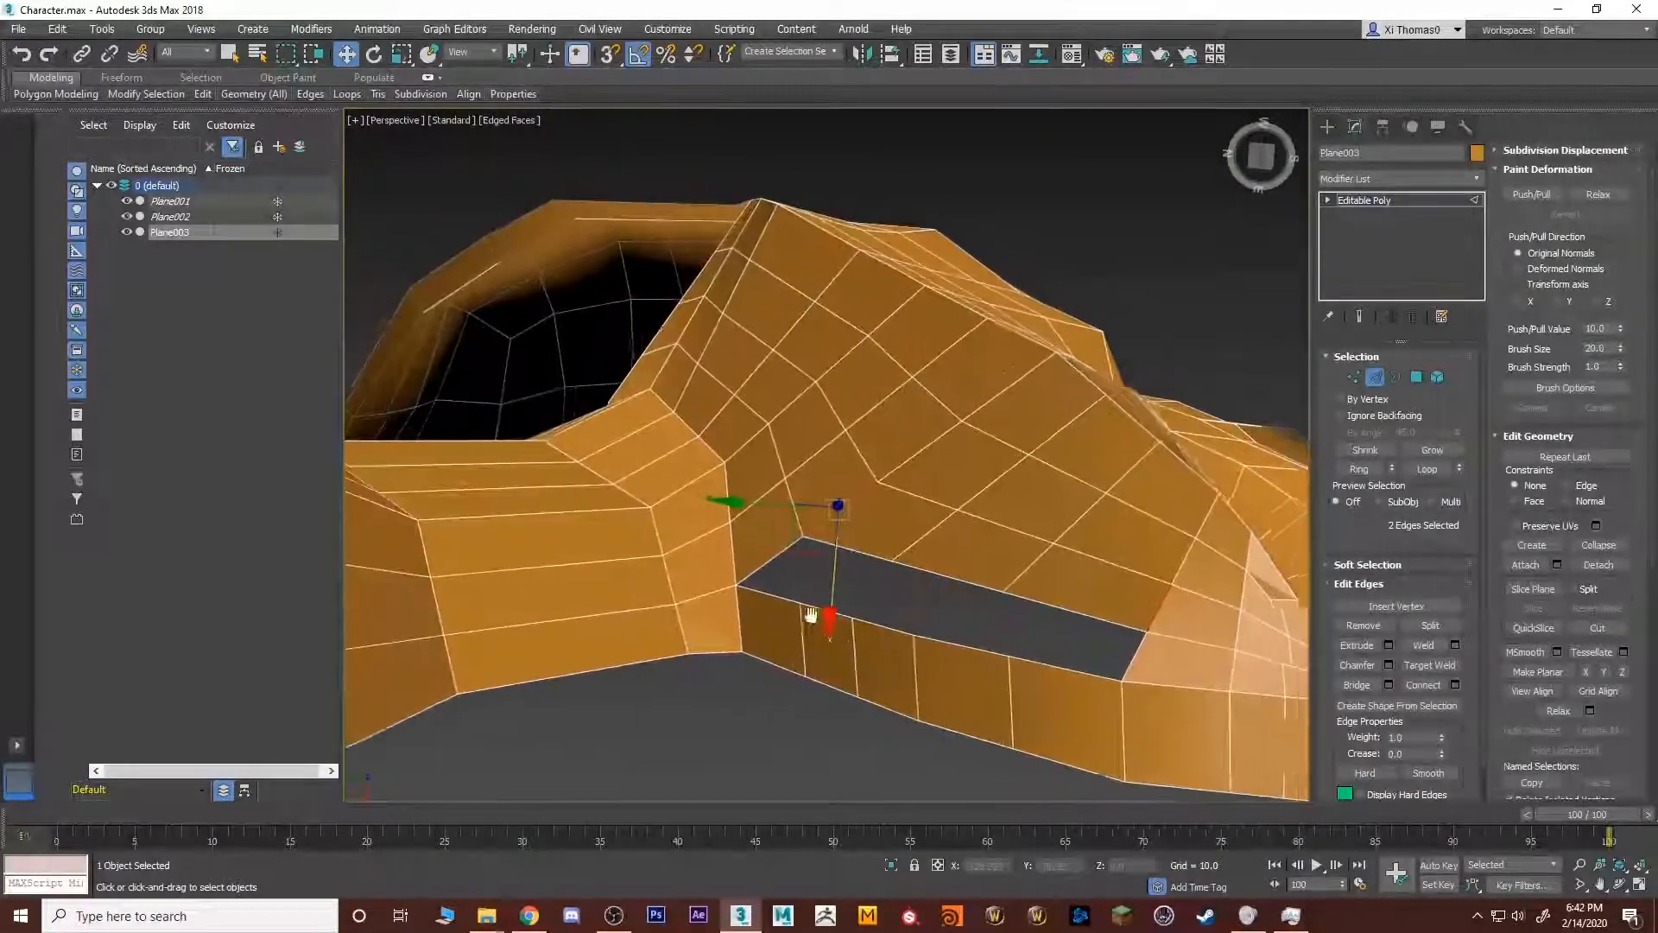
key("2")
key("2")
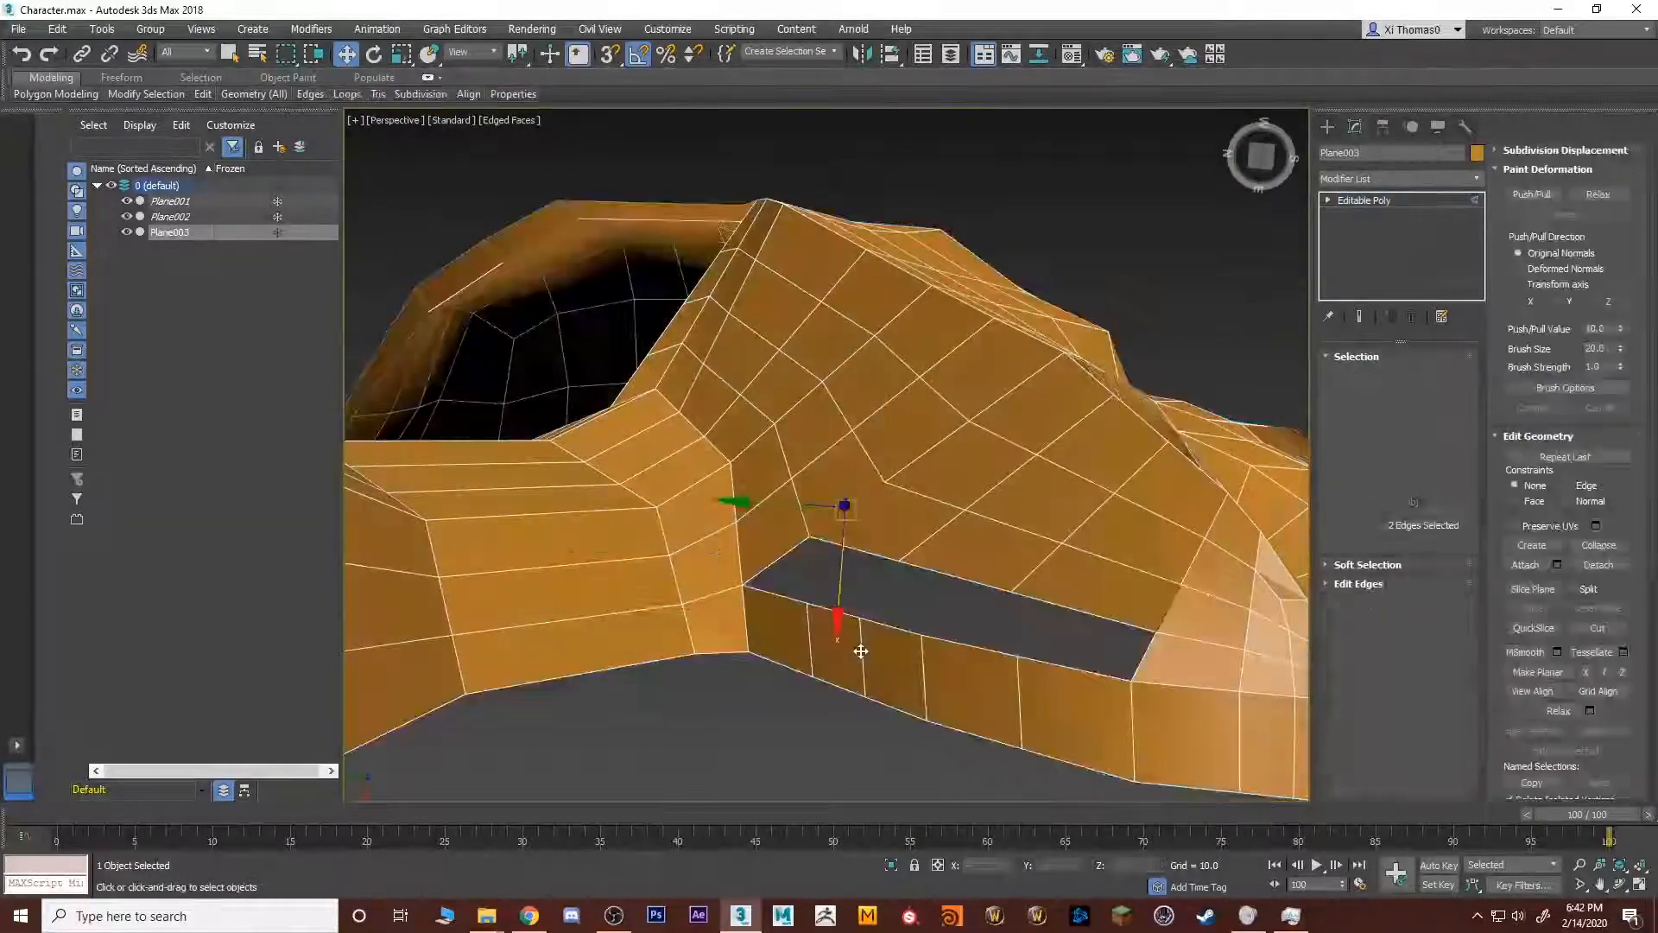
Remove two of the extra cross edges from the narrow strip under the jaw.
left_click(861, 650)
key("ctrl+d")
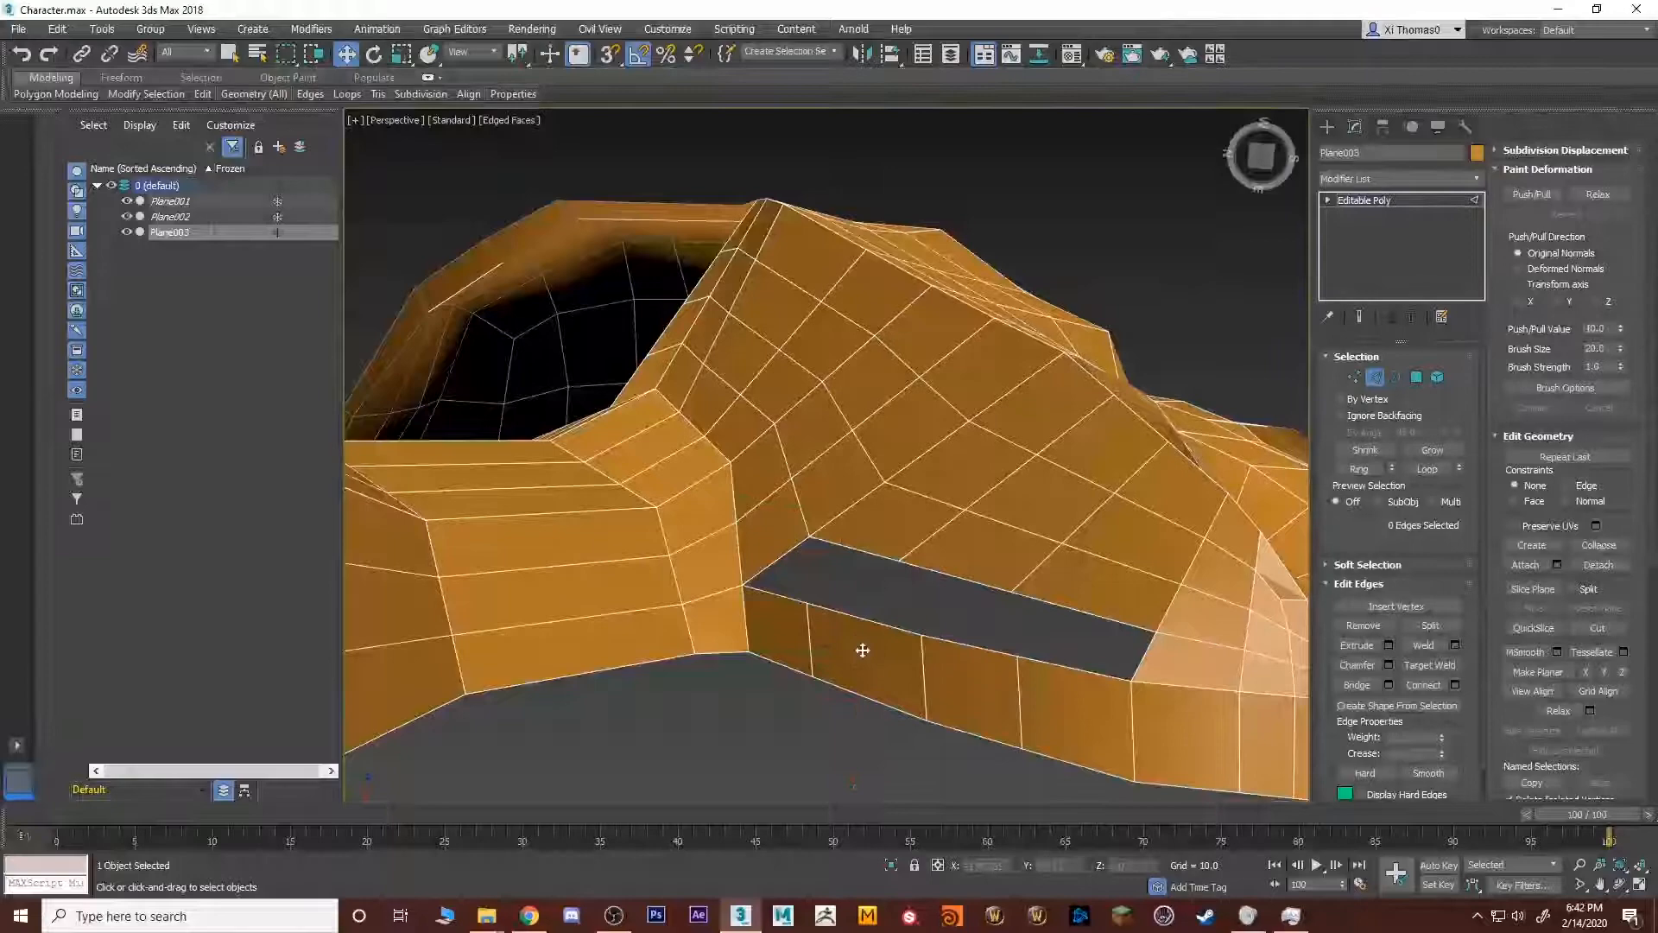
left_click(1020, 683)
key("ctrl+d")
Bridge the chin-end pair of facing edges across the under-jaw gap with a single segment.
mouse_move(1038, 604)
middle_mouse_down("alt")
mouse_move(1069, 604)
mouse_move(1057, 581)
middle_mouse_up("alt")
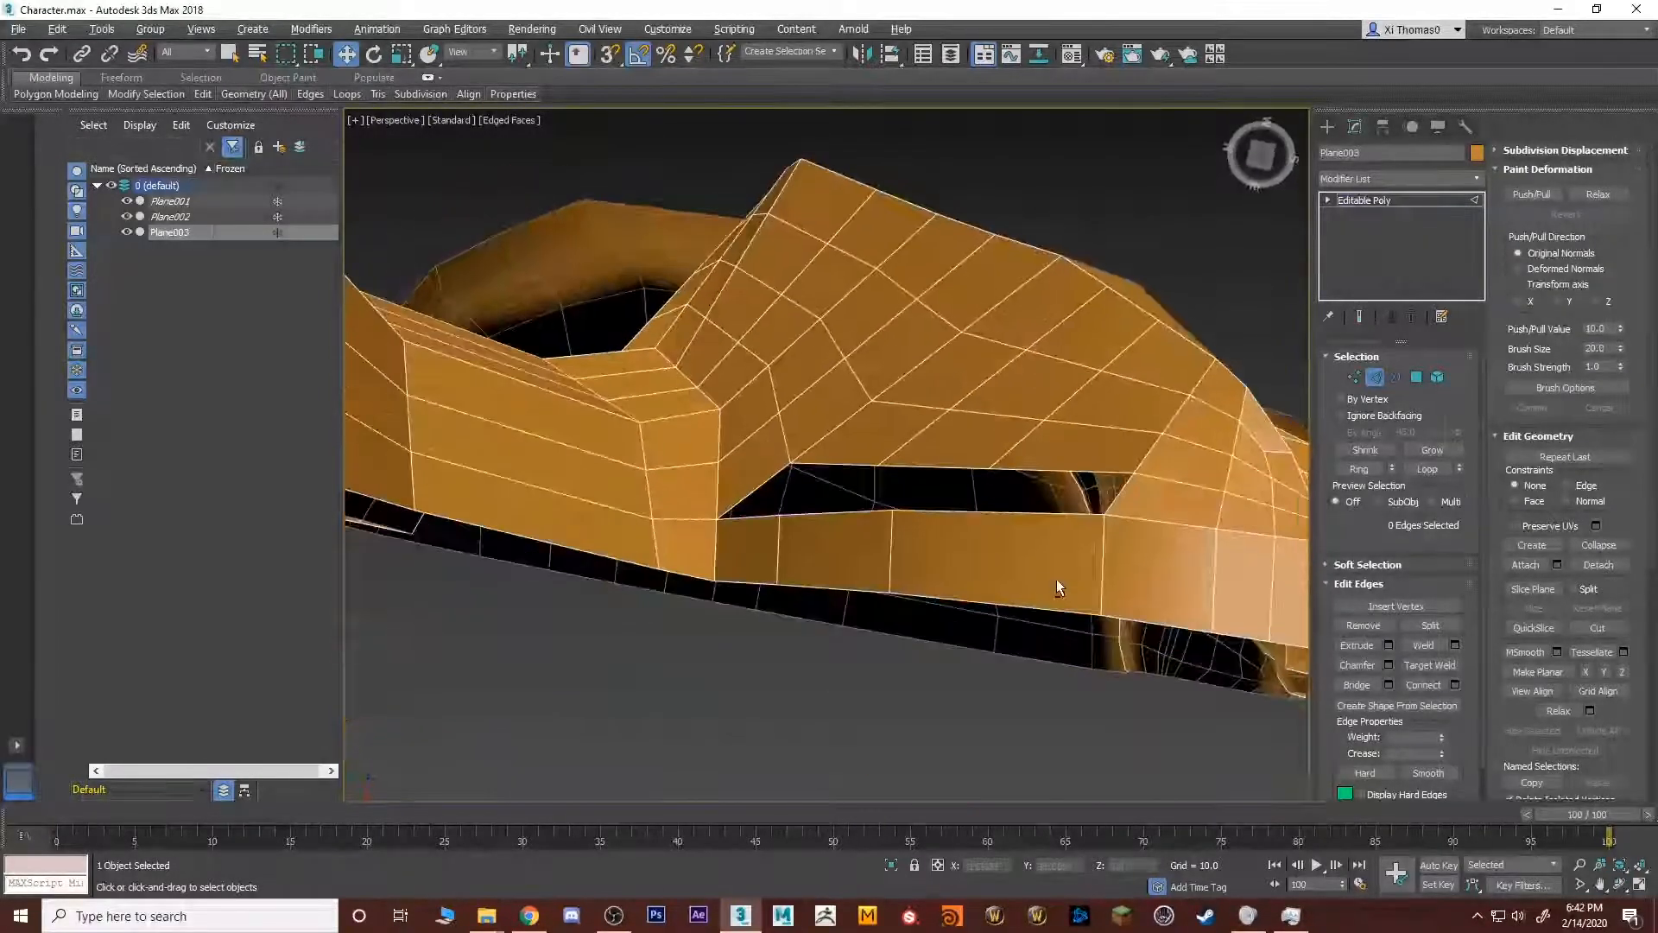
left_click(1029, 474)
middle_click_drag(1030, 473, 1055, 516, "alt")
left_click(1002, 516, "ctrl")
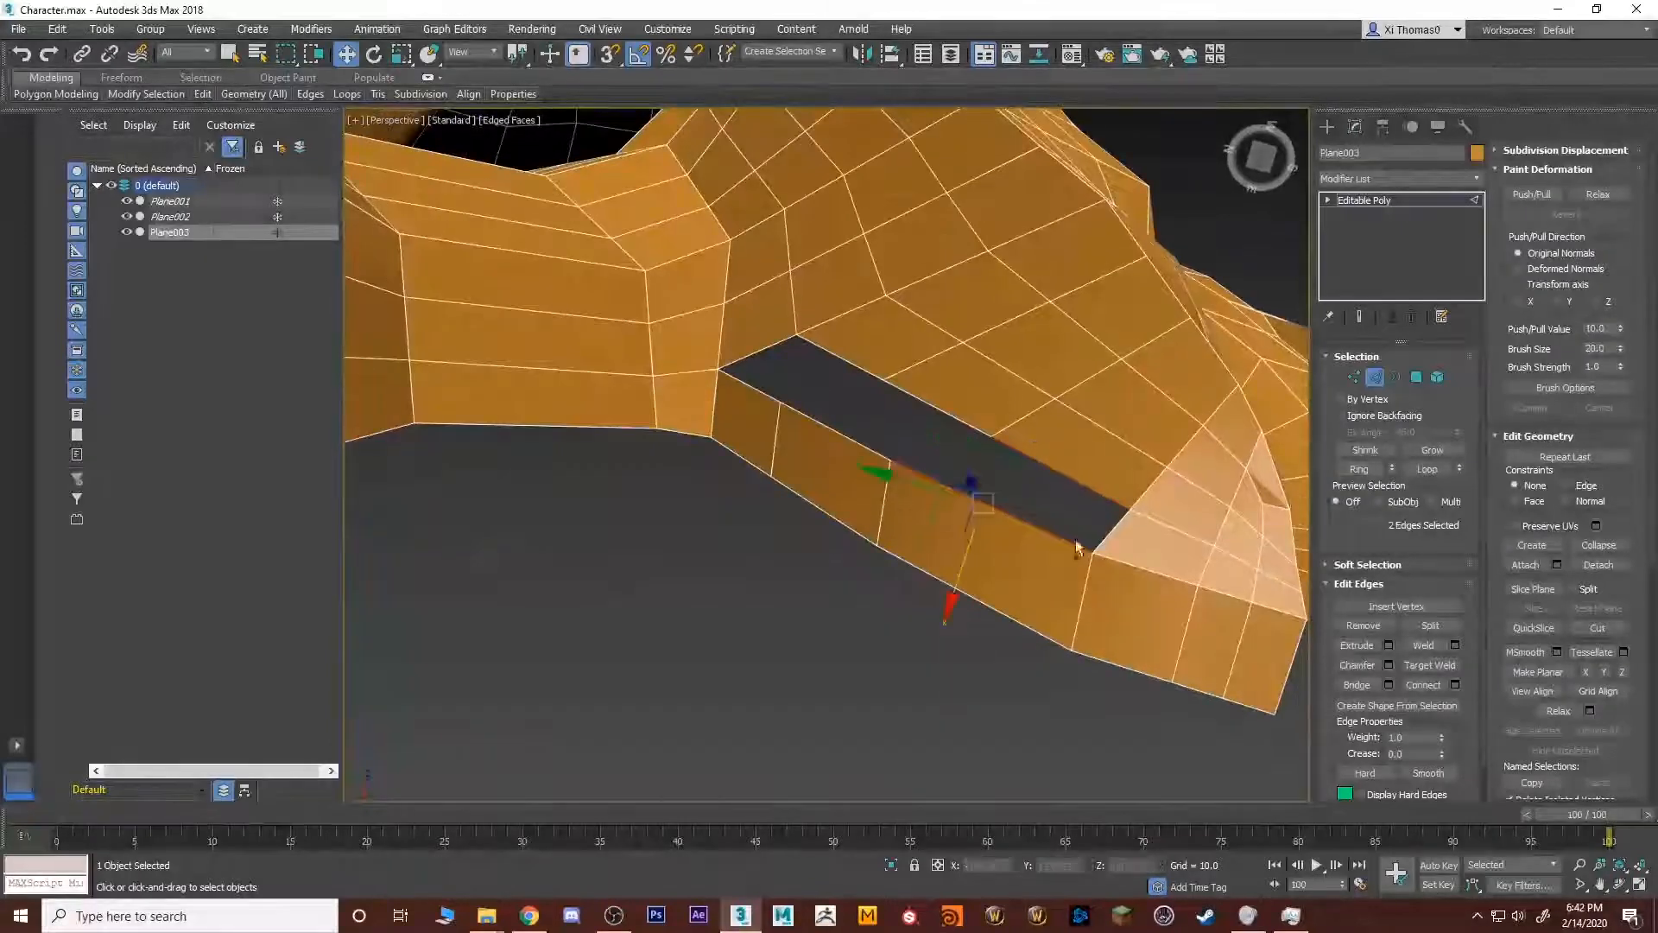
left_click(1389, 685)
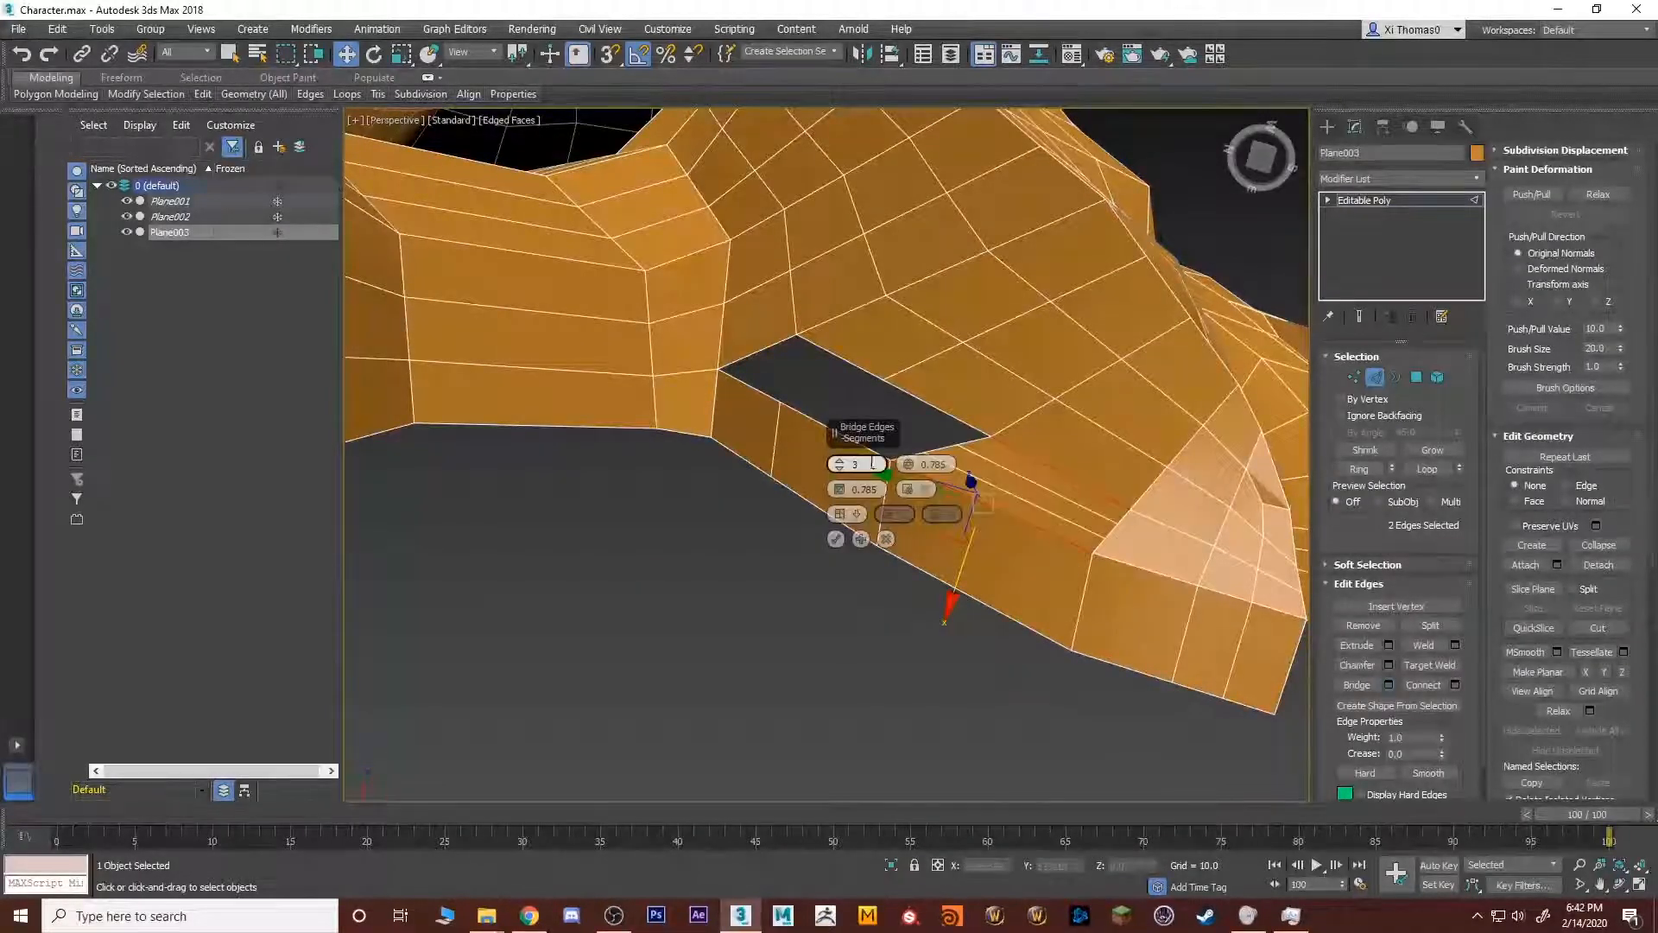
left_click(835, 539)
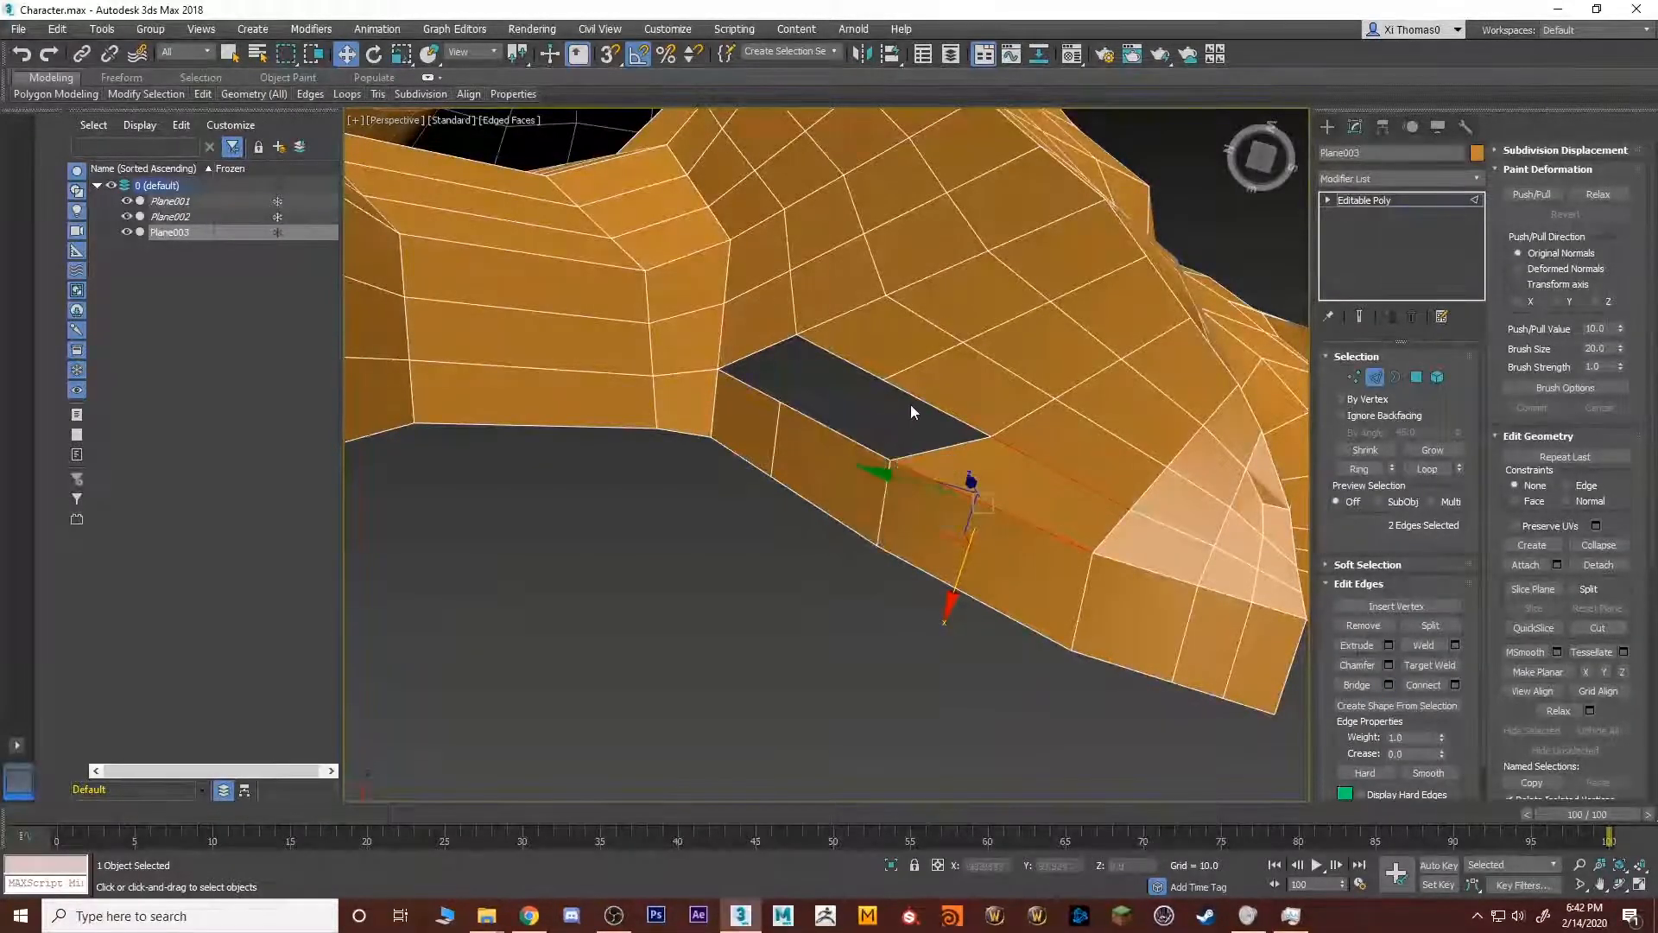
Bridge the two remaining pairs of facing edges toward the neck to close the under-jaw gap.
left_click(911, 405)
left_click(911, 395)
left_click(863, 446, "ctrl")
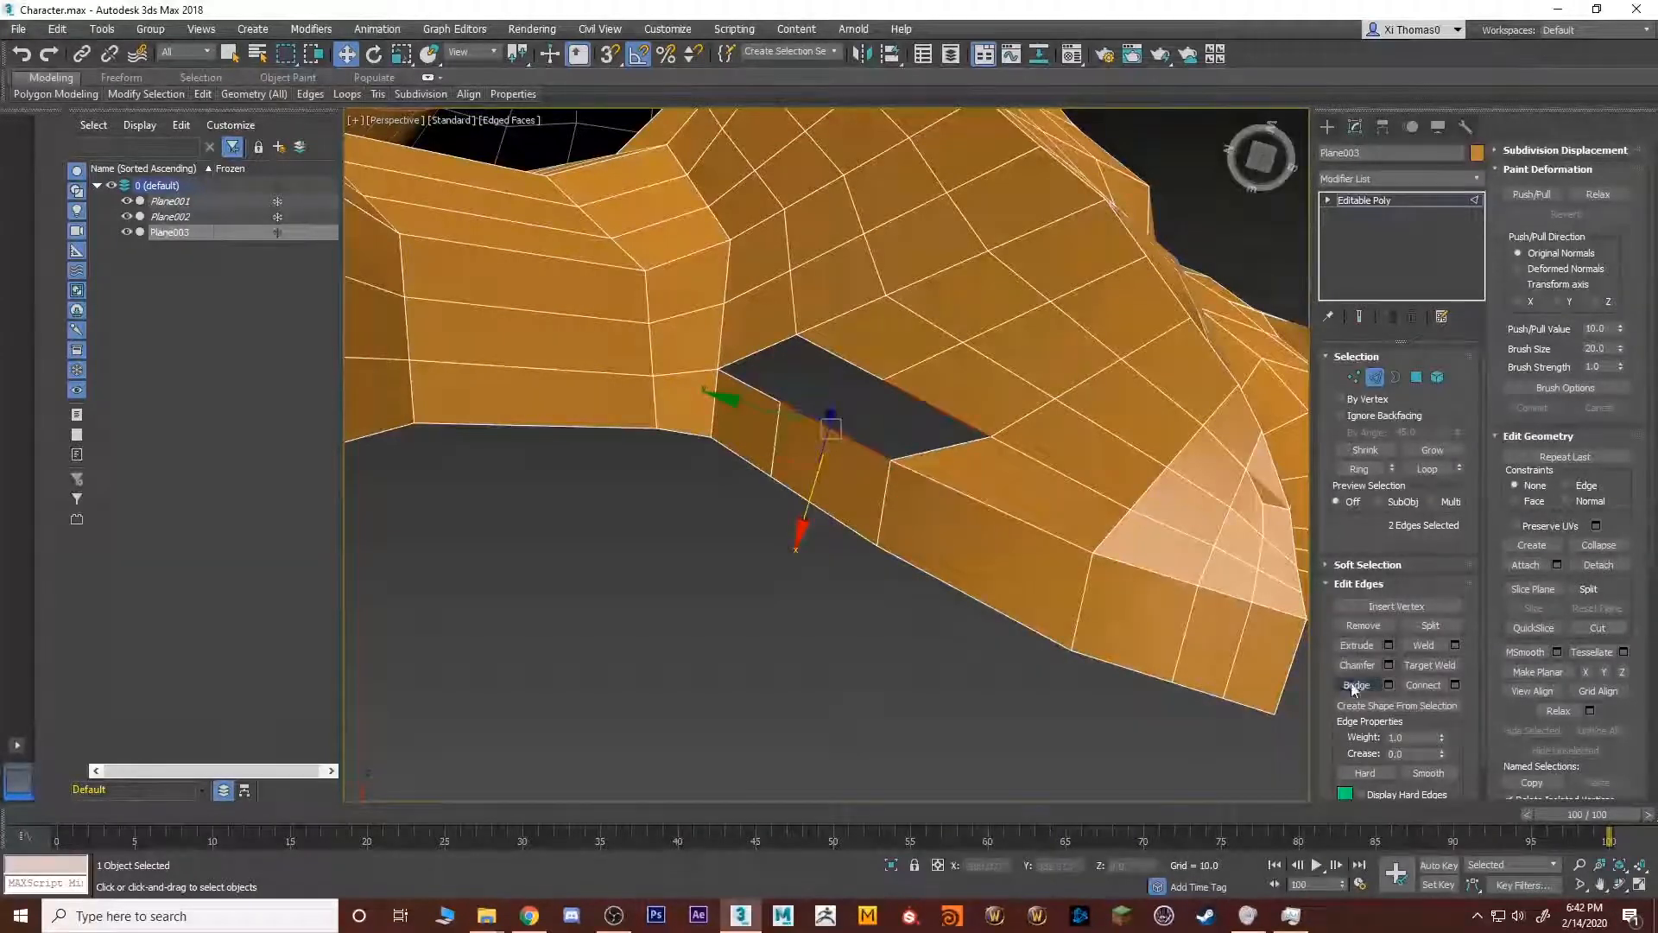
left_click(1355, 685)
middle_click_drag(1055, 596, 963, 515, "alt")
left_click(936, 486)
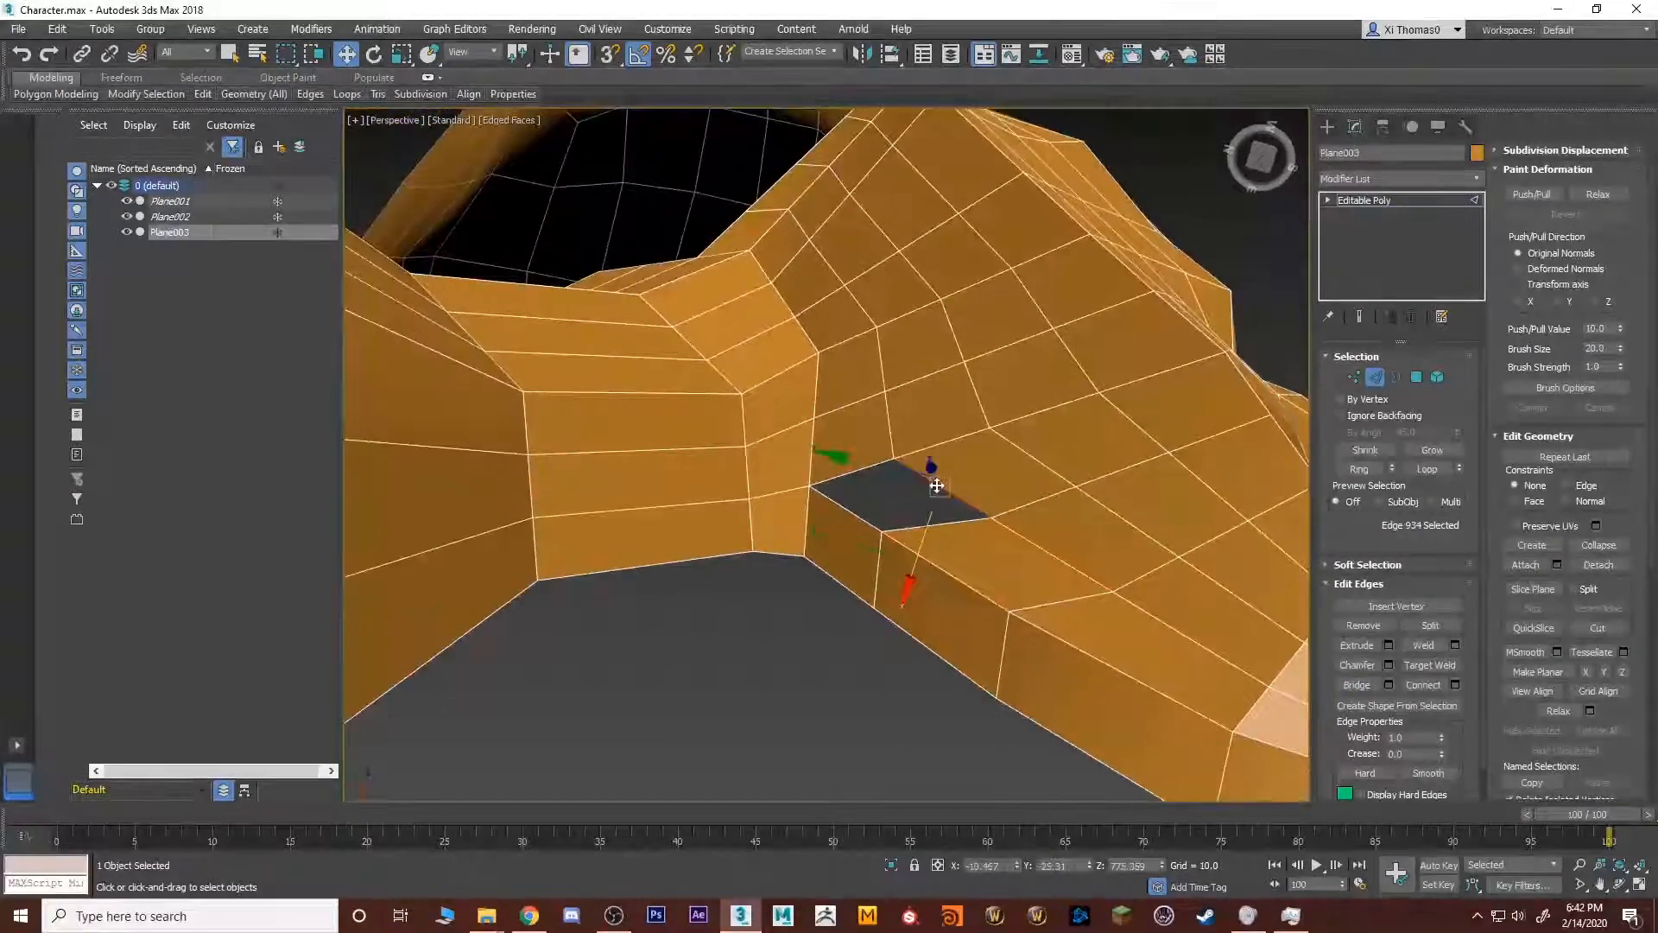
left_click(847, 510, "ctrl")
left_click(1341, 685)
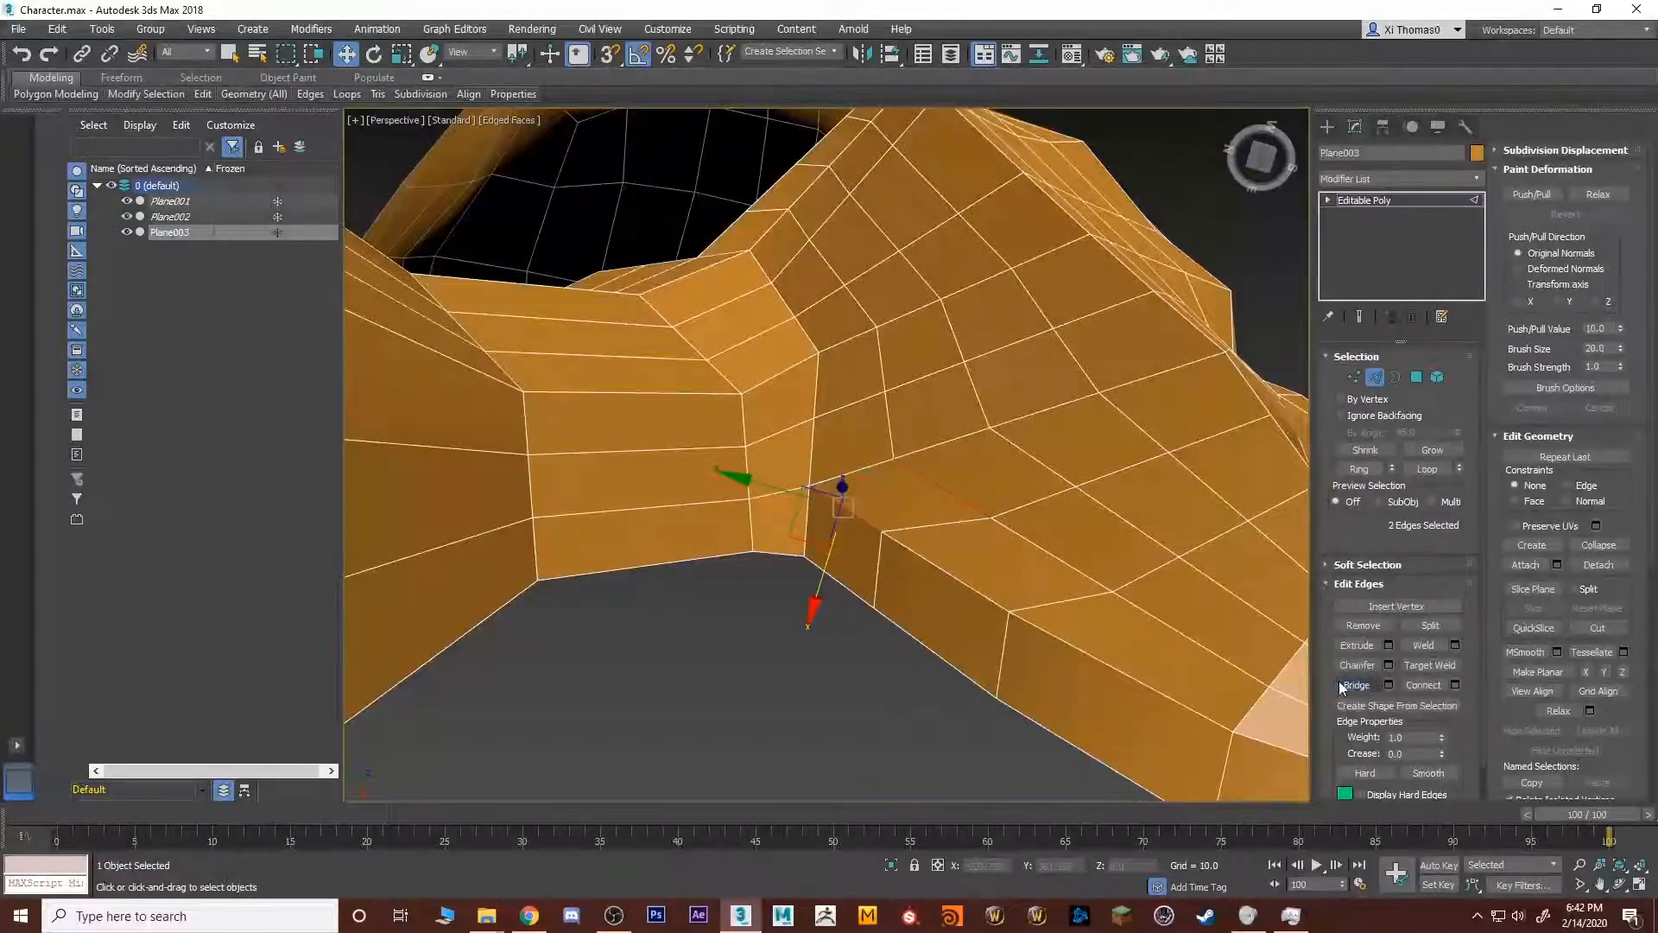
Target weld the two loose jawline vertices onto the facing vertices of the under-jaw surface.
scroll(1032, 570, "down", 2)
middle_click_drag(1031, 570, 946, 699, "alt")
scroll(947, 700, "down", 5)
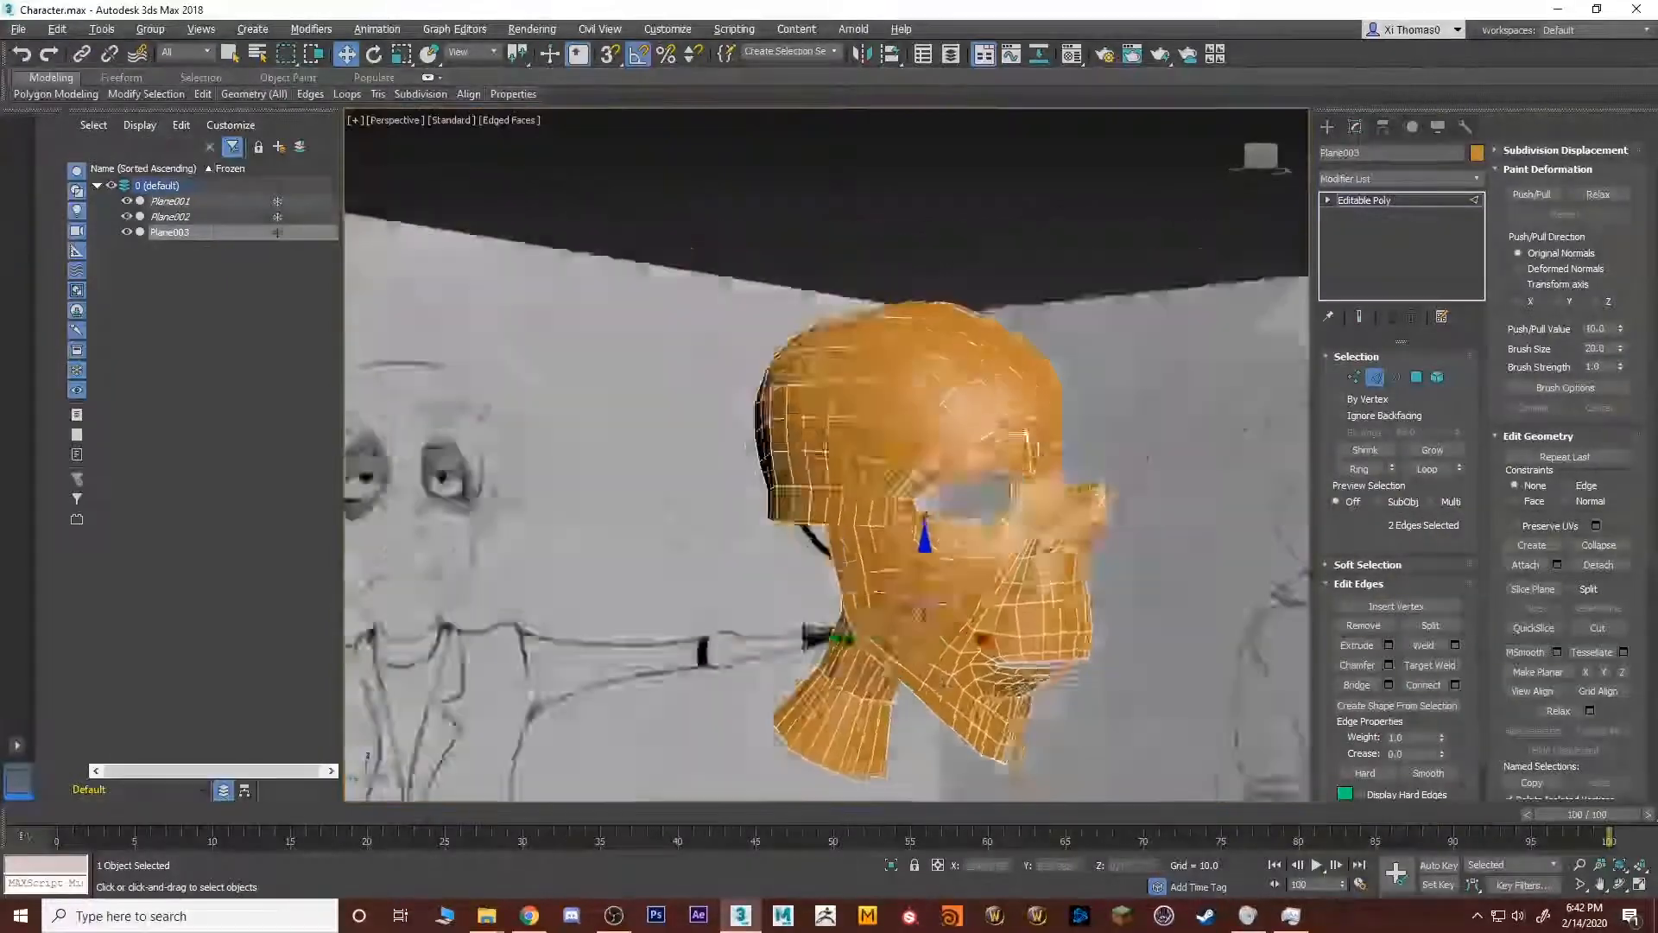
middle_click_drag(982, 641, 985, 607, "alt")
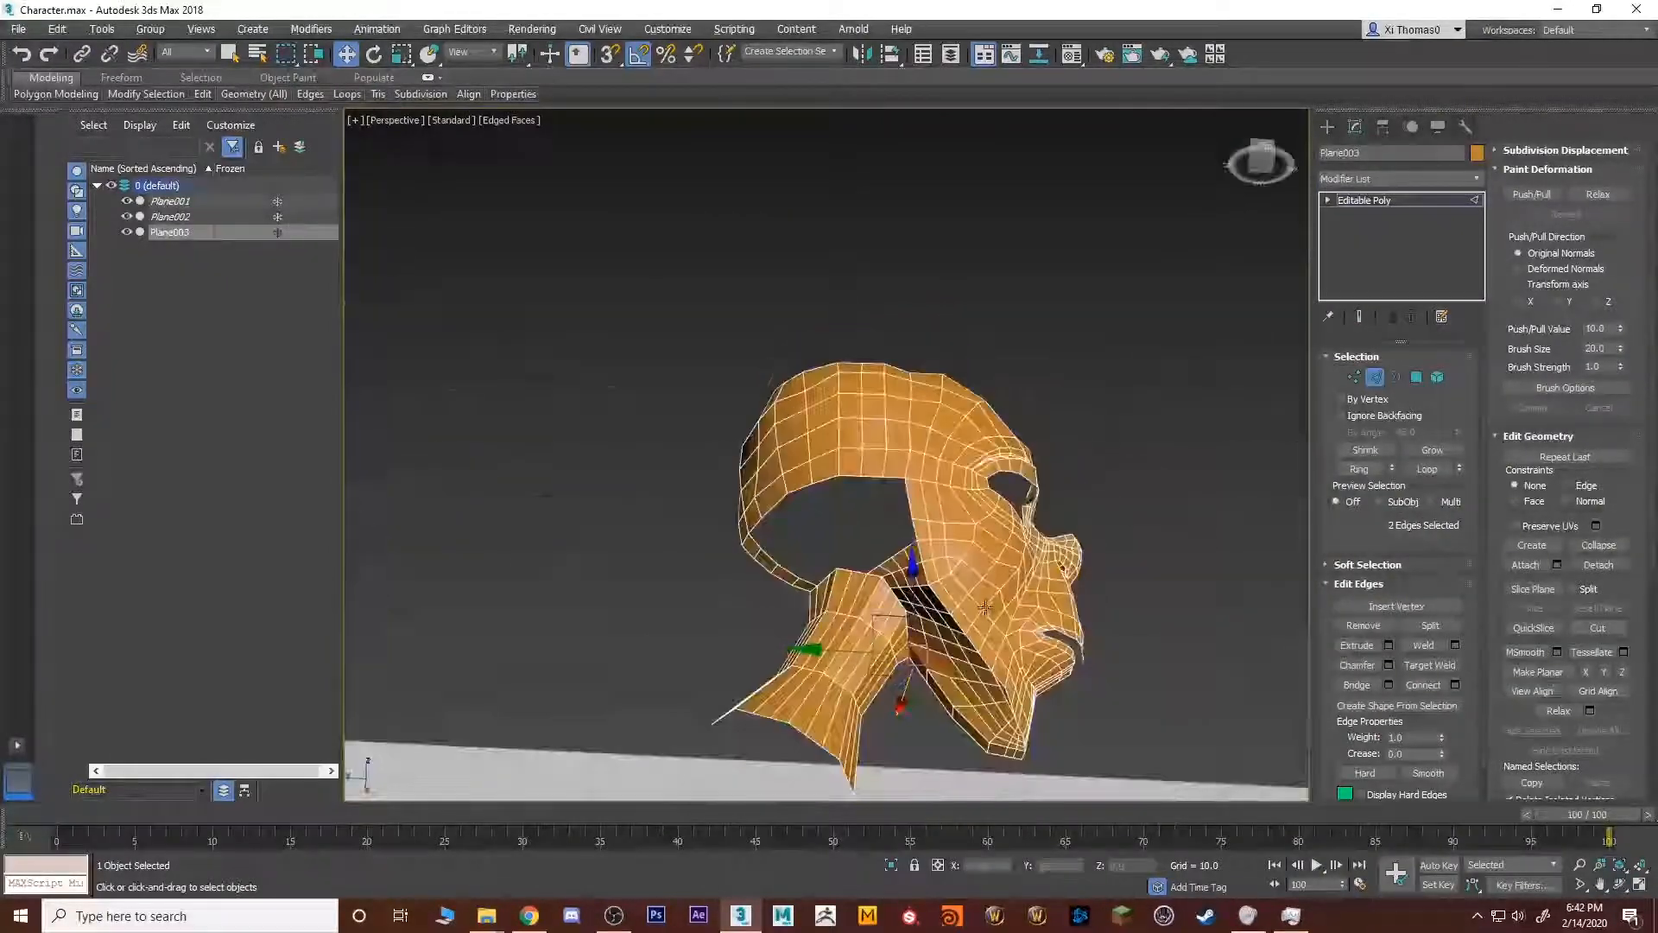
scroll(984, 607, "up", 5)
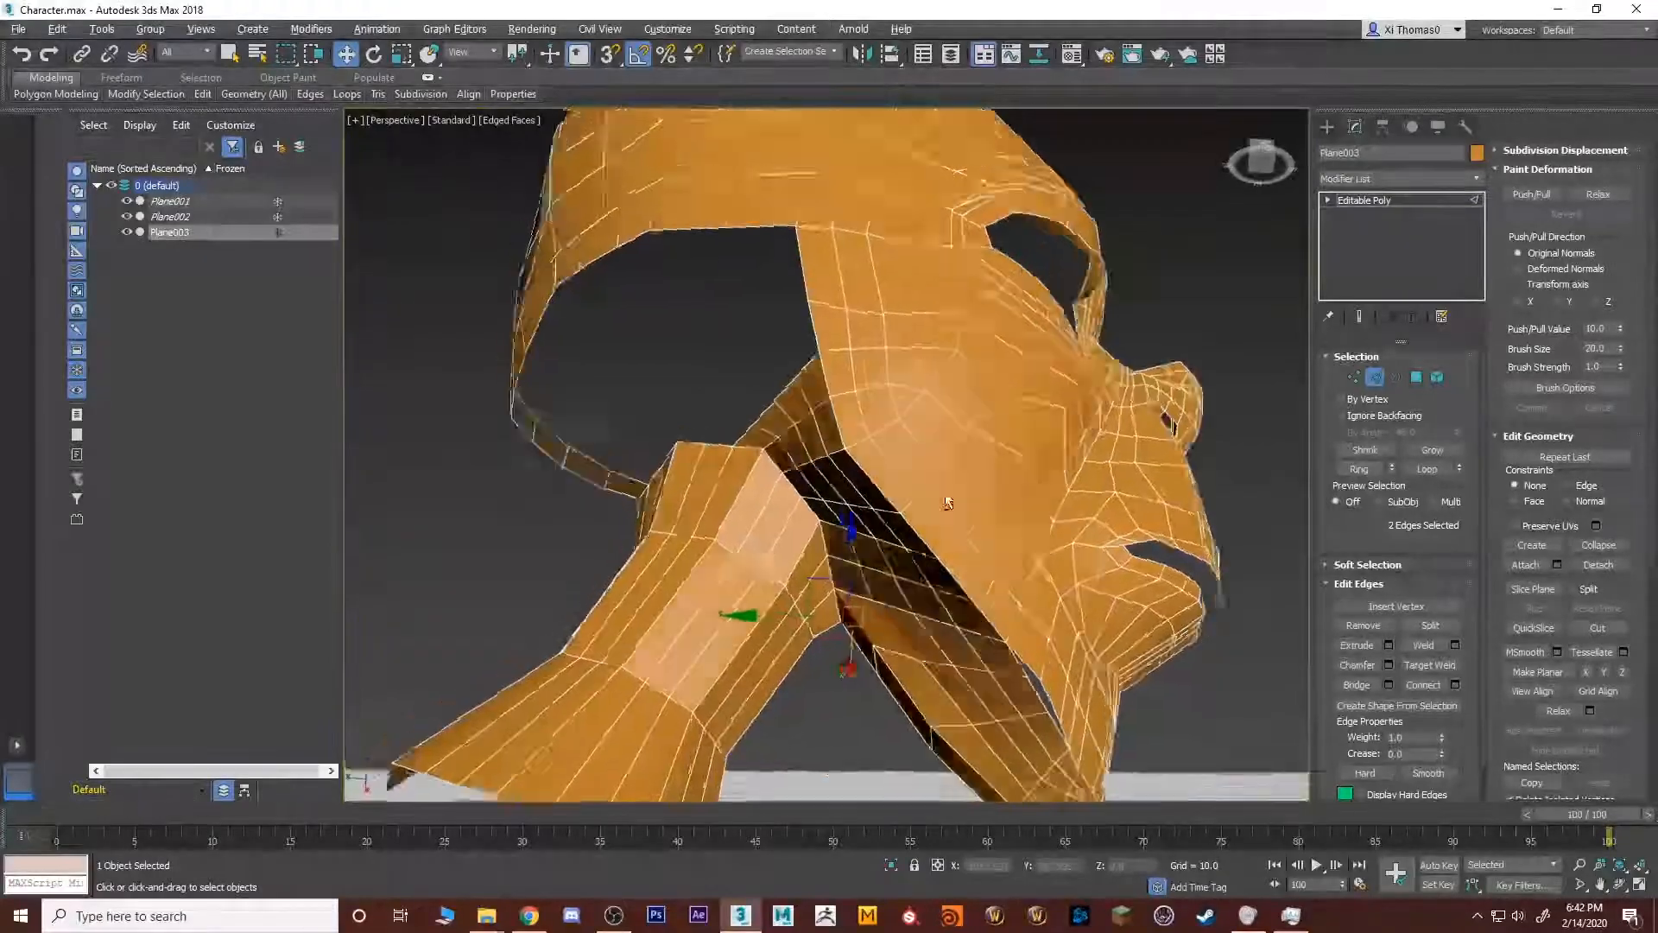
middle_click_drag(948, 503, 896, 503, "alt")
scroll(936, 582, "up", 3)
key("1")
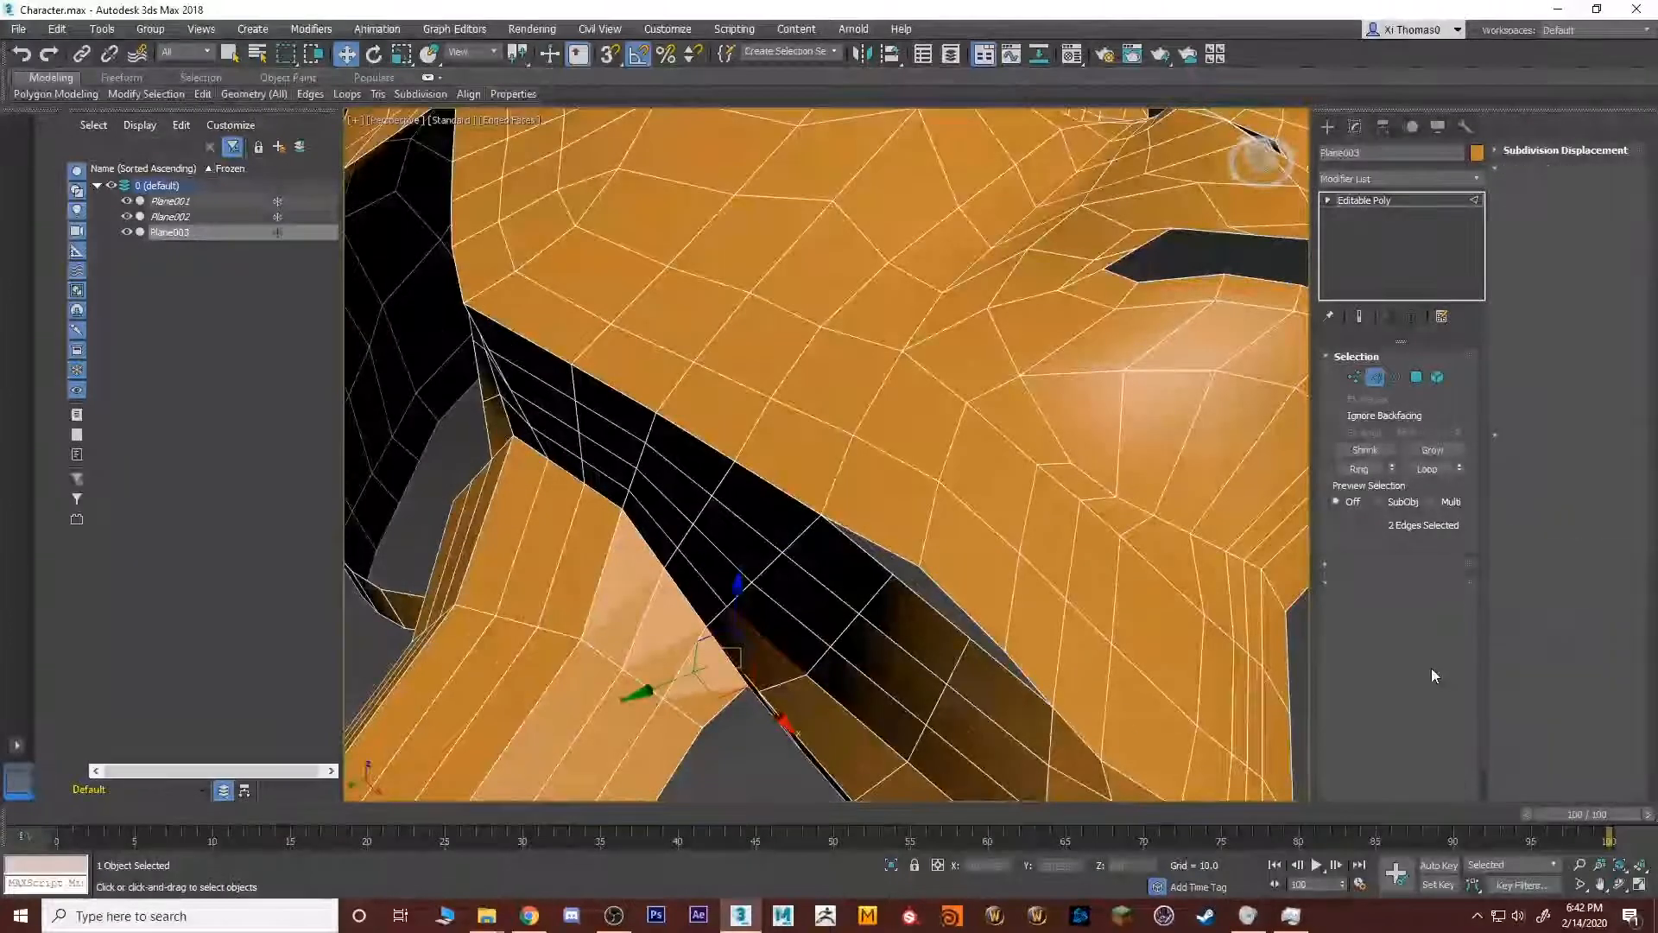
left_click(1430, 645)
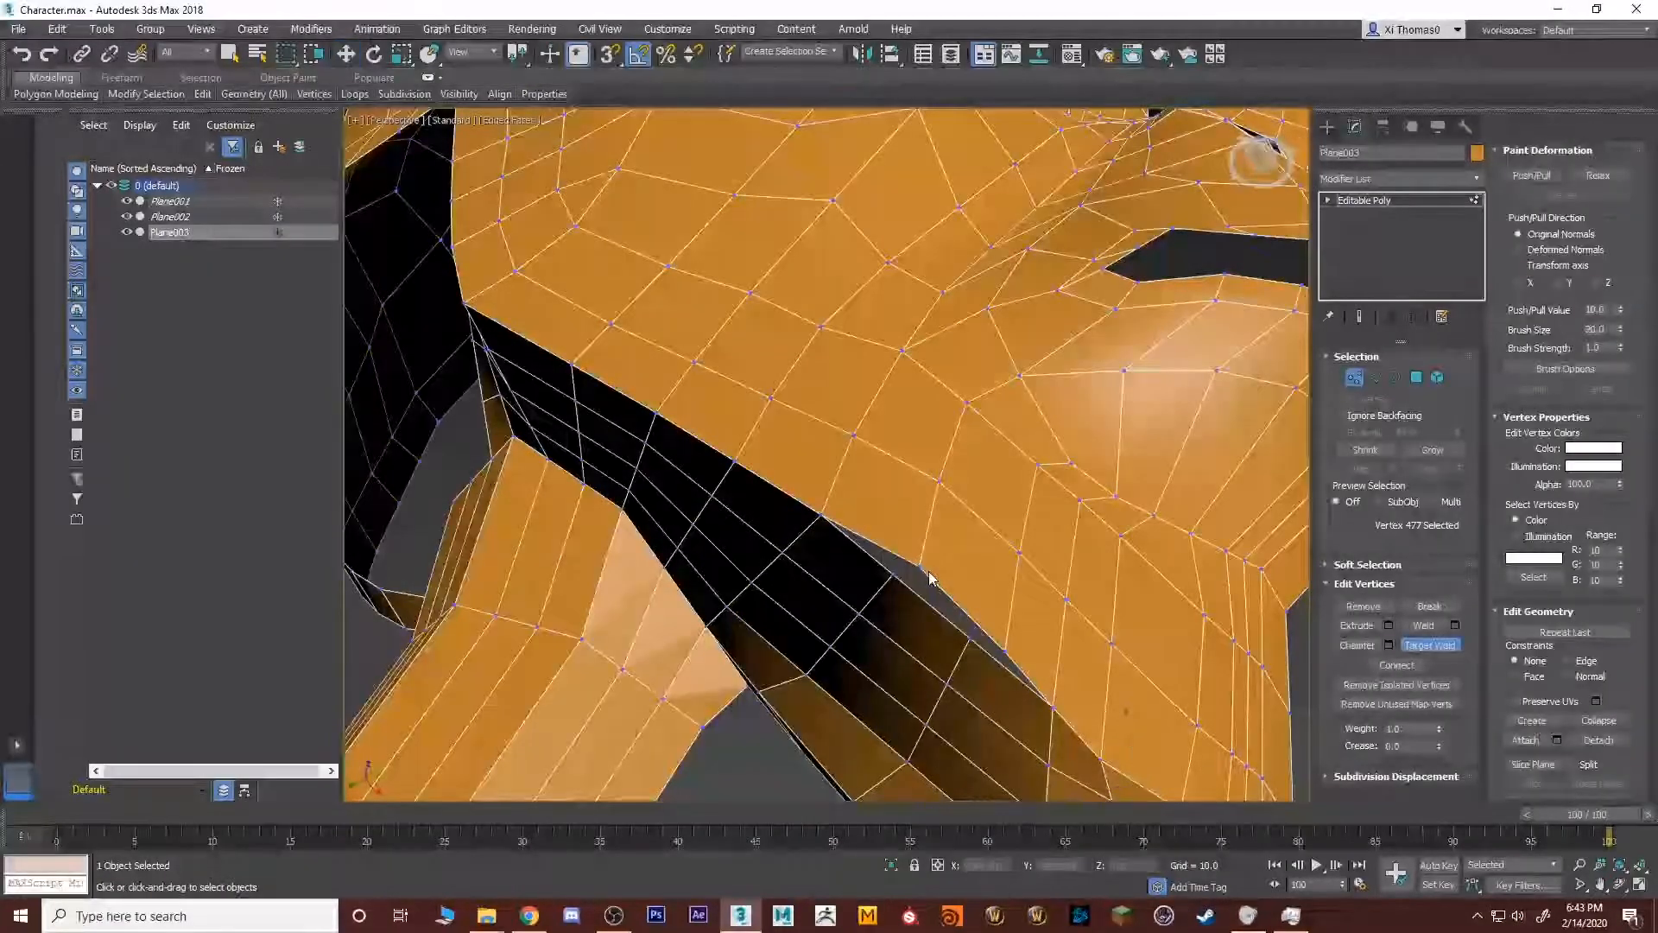
left_click(893, 571)
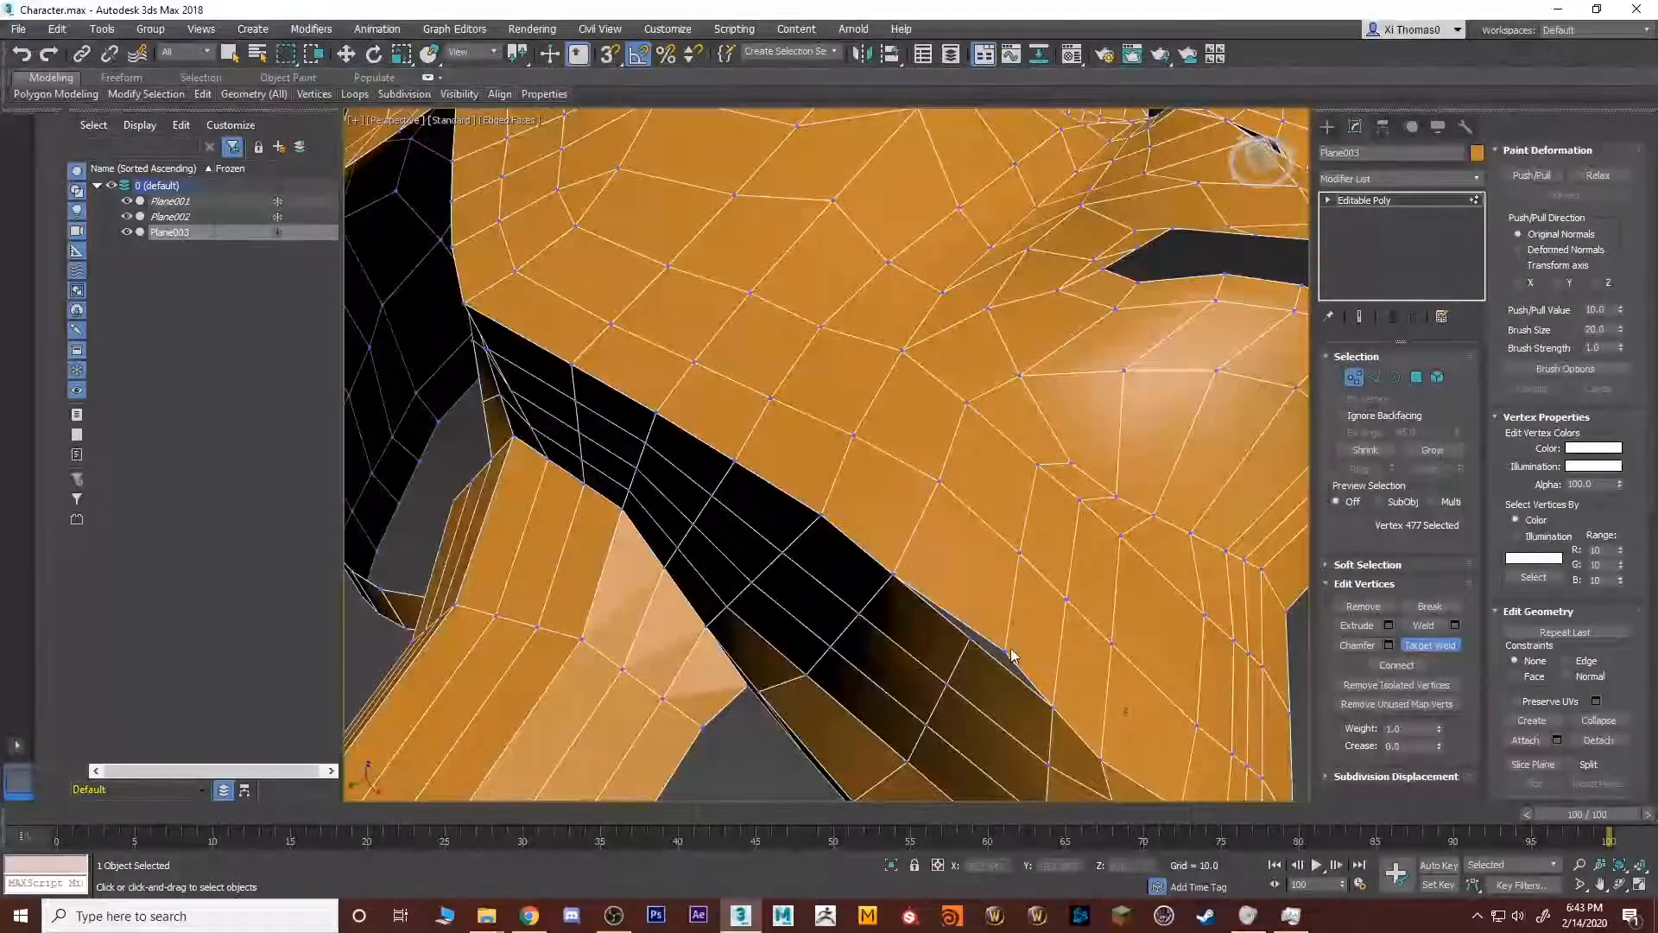
left_click(970, 638)
scroll(971, 637, "down", 3)
right_click(972, 637)
Bridge the neck-top edge beside the rear strip to the skull's facing lower edge with four segments.
middle_click_drag(971, 637, 1018, 640, "alt")
scroll(1018, 640, "down", 4)
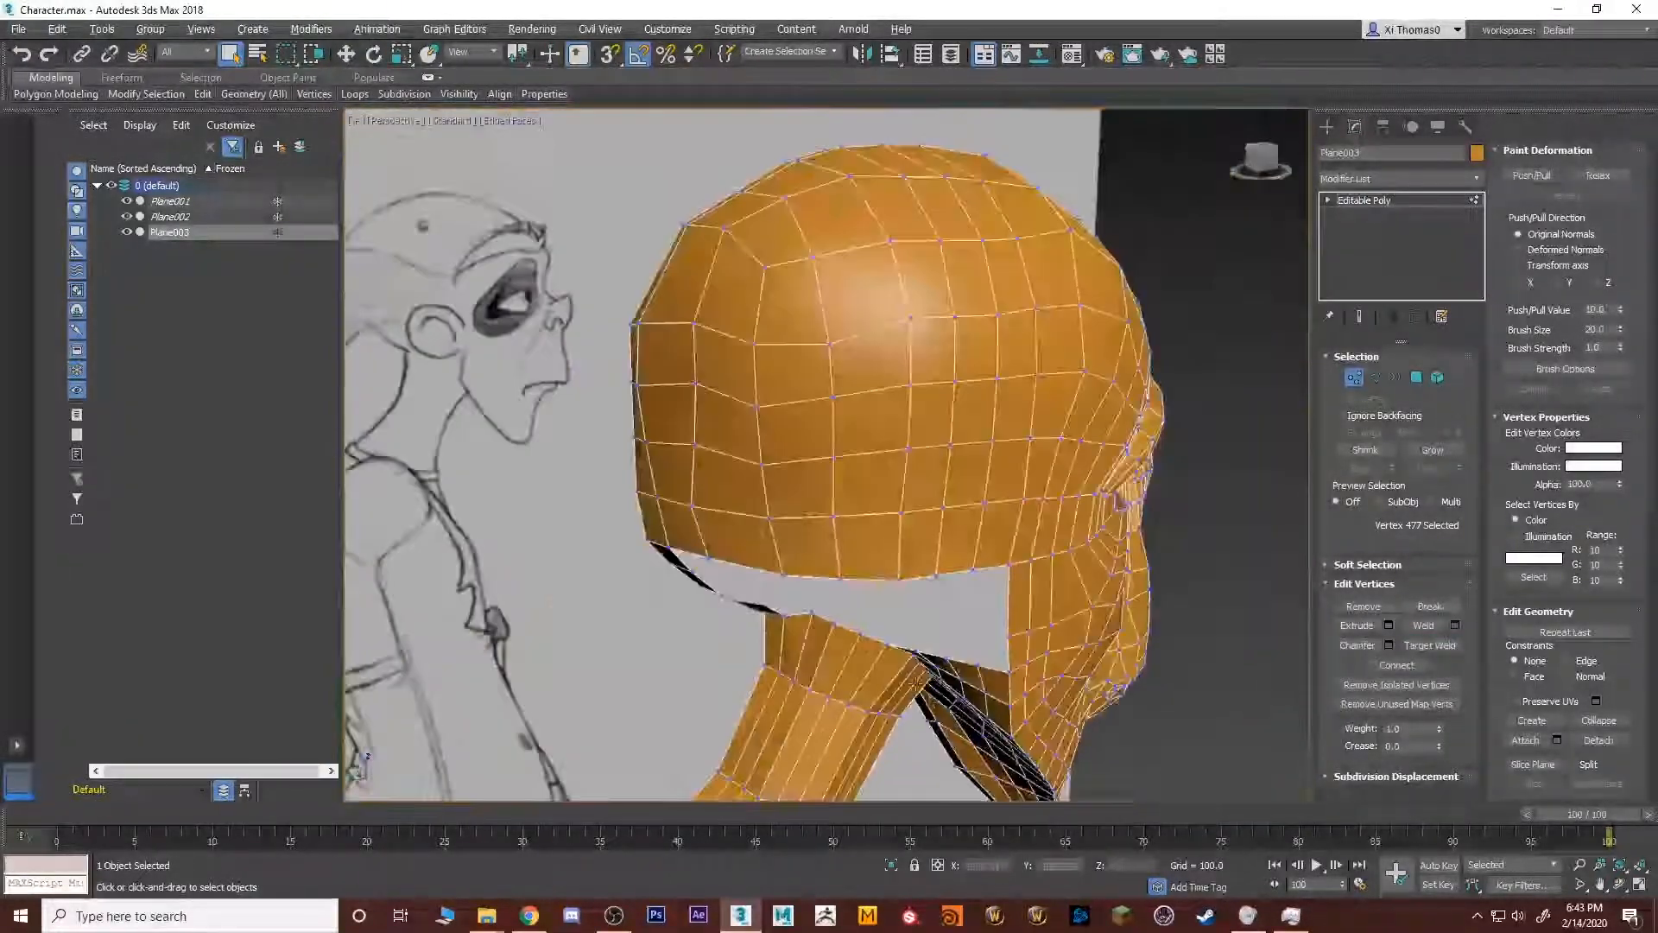
mouse_move(916, 635)
middle_mouse_down("alt")
mouse_move(972, 611)
mouse_move(903, 633)
middle_mouse_up("alt")
scroll(921, 640, "up", 3)
scroll(806, 623, "up", 3)
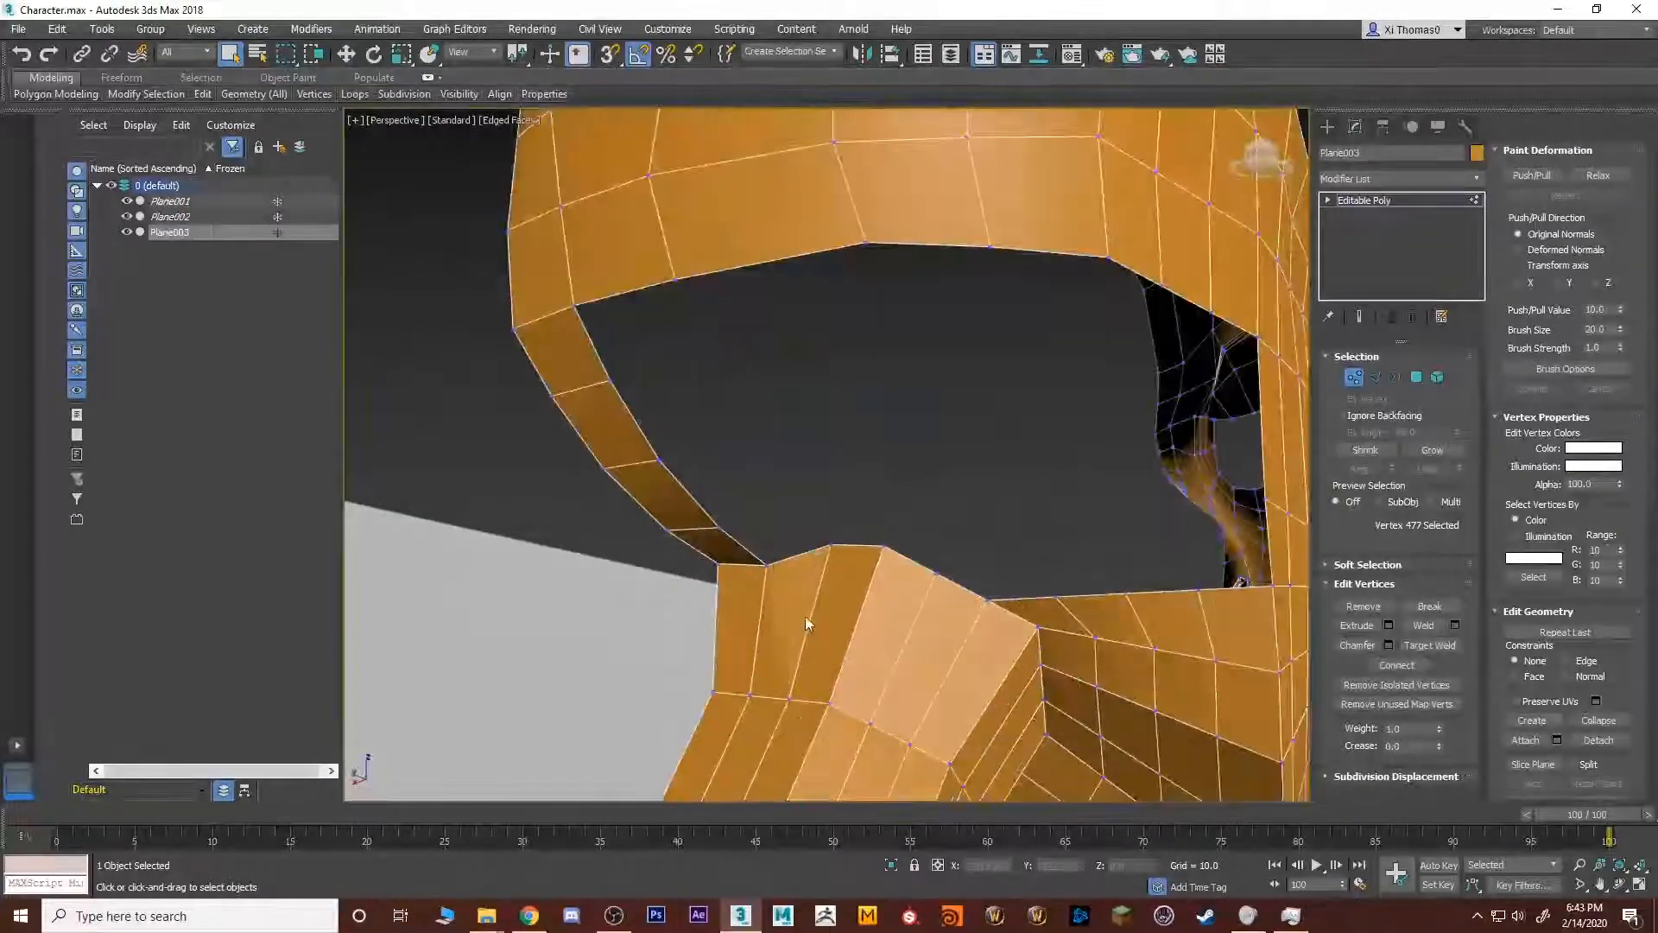
key("2")
left_click(789, 560)
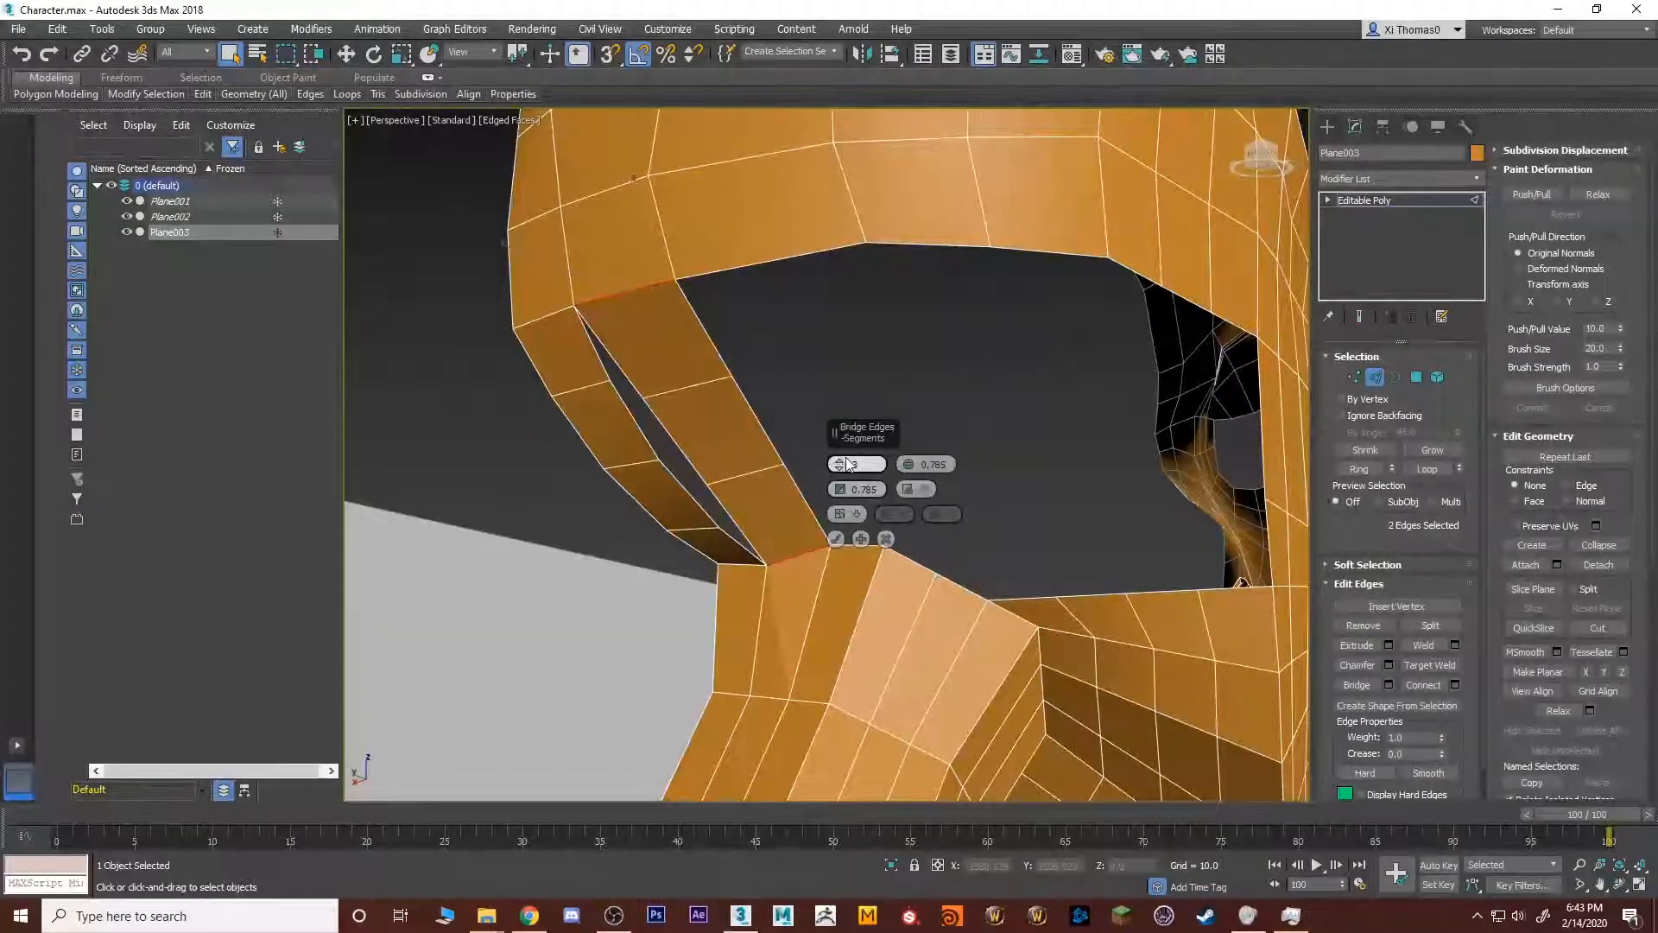
left_click(836, 538)
Bridge the next two neck-top edges to the matching lower skull edges, extending the four-segment patch forward.
middle_click_drag(803, 510, 737, 443, "alt")
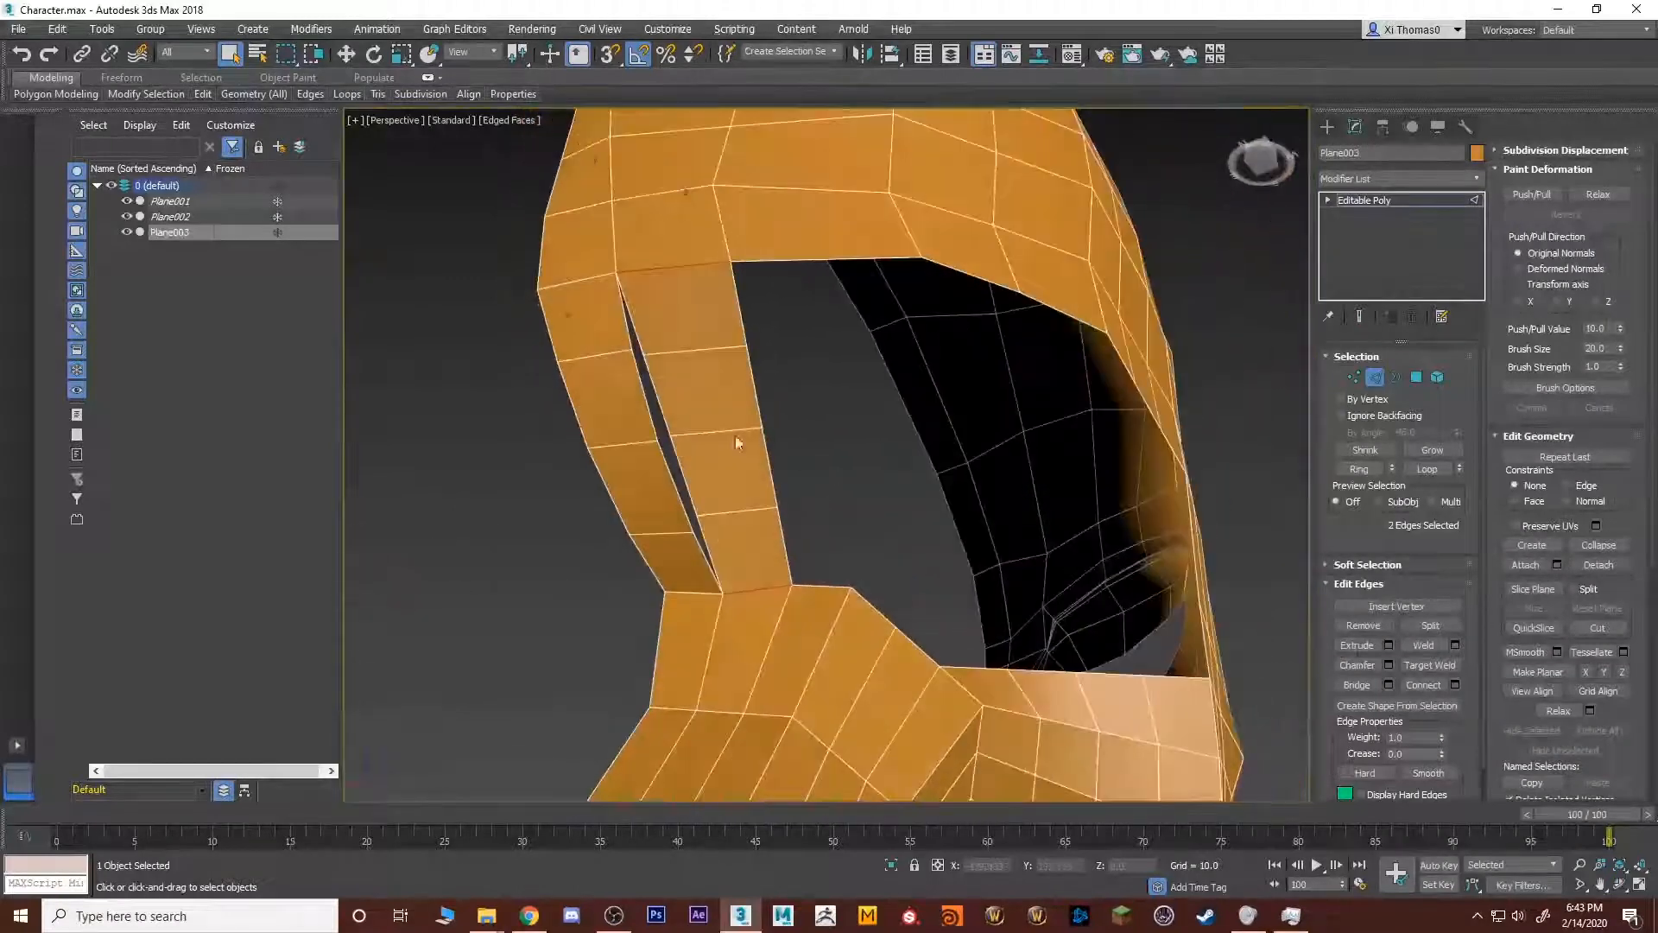
middle_click_drag(629, 516, 863, 539, "alt")
left_click(863, 539)
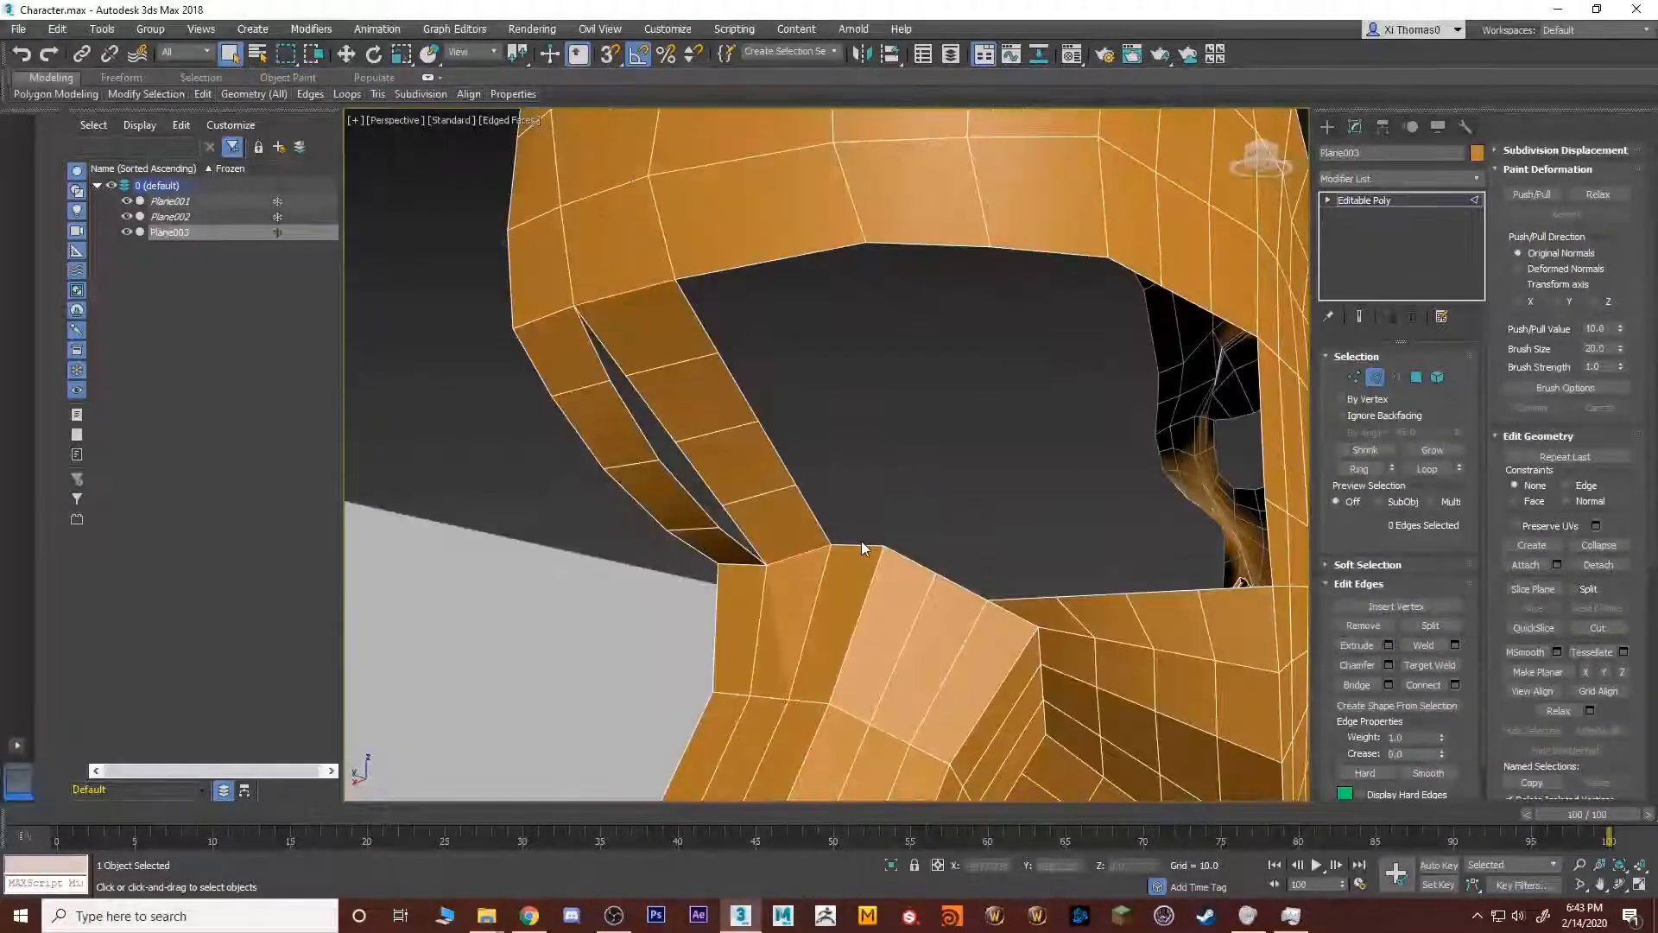
left_click(1358, 685)
left_click(917, 565)
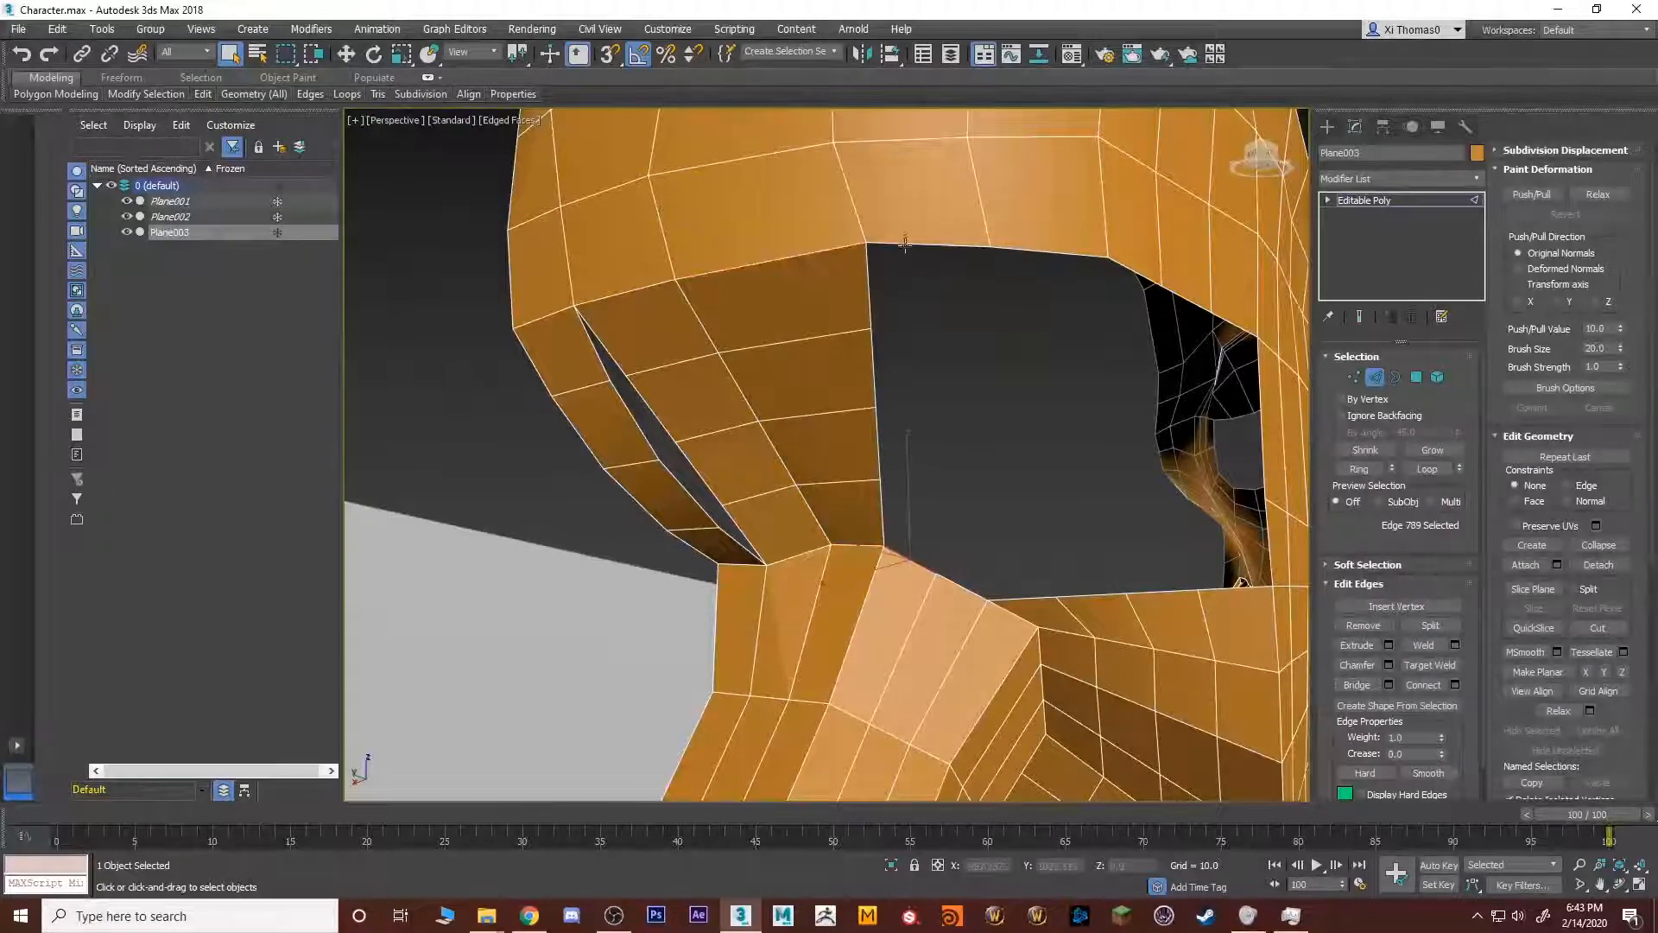
left_click(905, 242, "ctrl")
left_click(1357, 684)
Connect the edge ring running across the cheek from the side opening with 2 segments.
middle_click_drag(1092, 567, 769, 444, "alt")
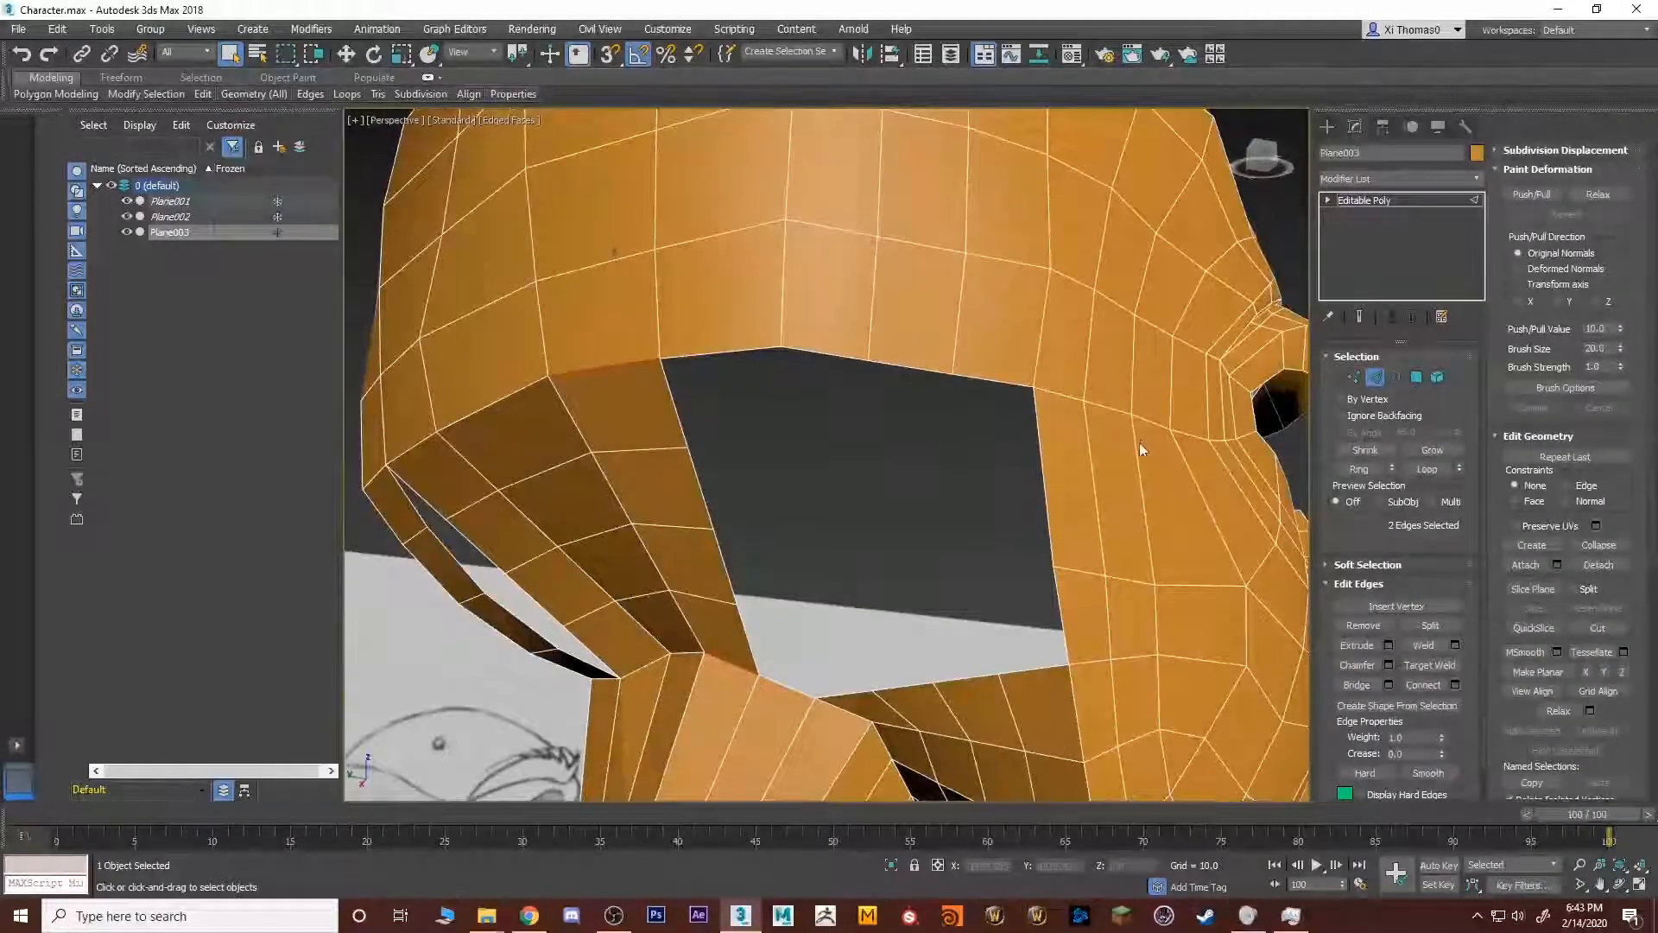
middle_click_drag(1140, 448, 1028, 465, "alt")
left_click(998, 456)
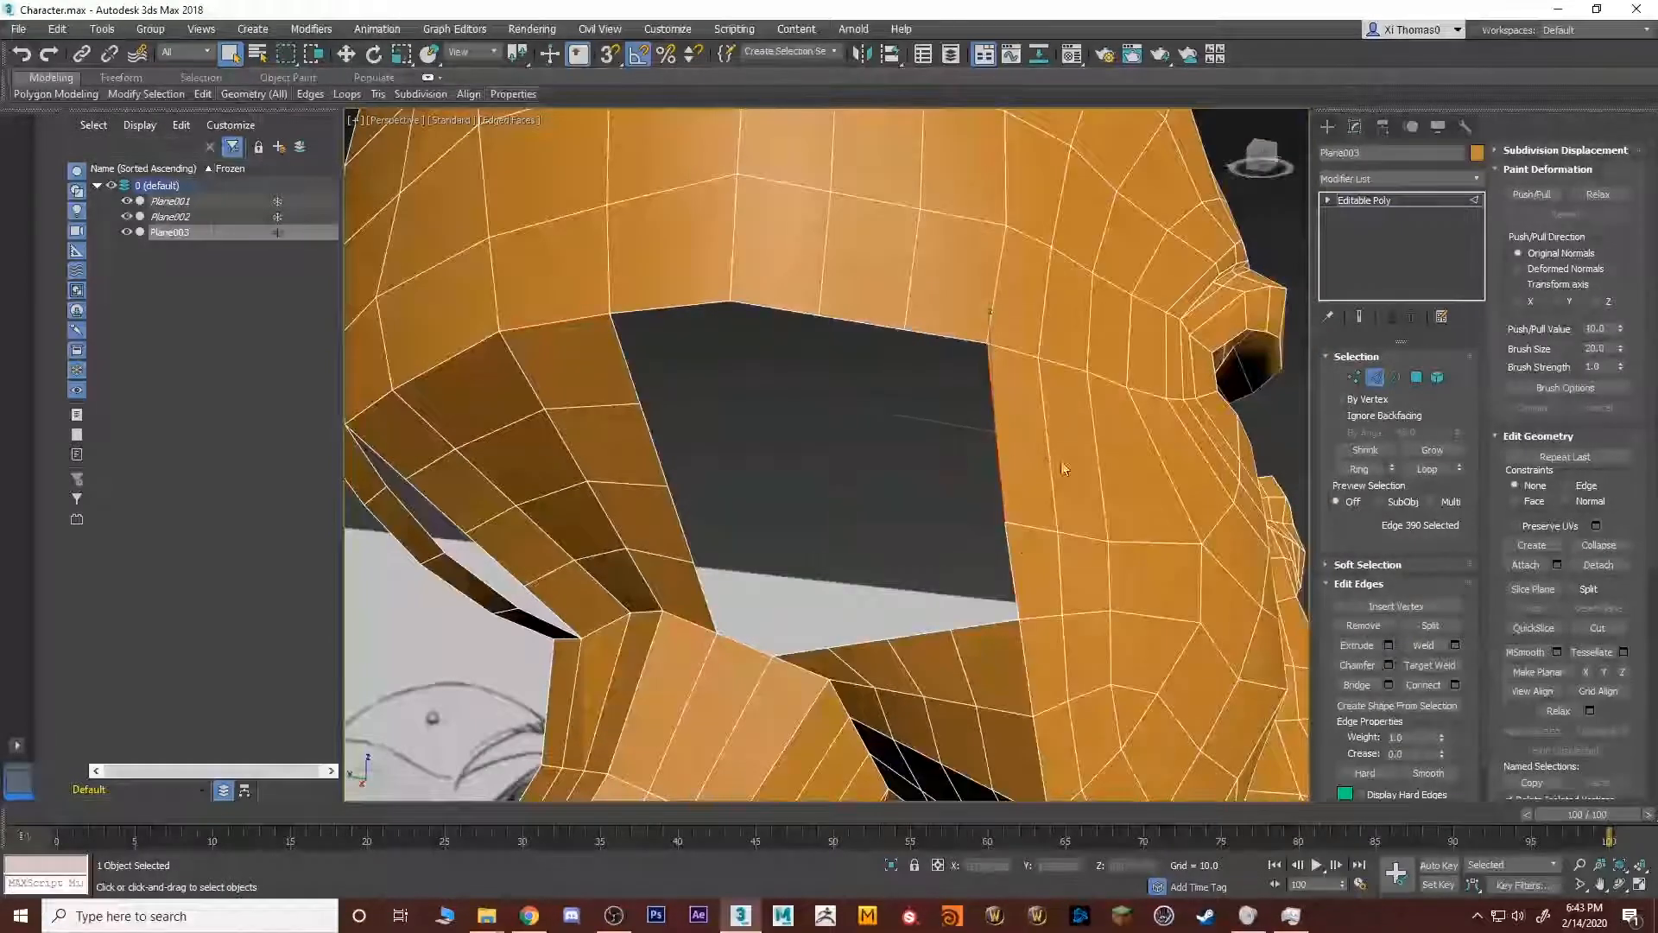
left_click(1352, 471)
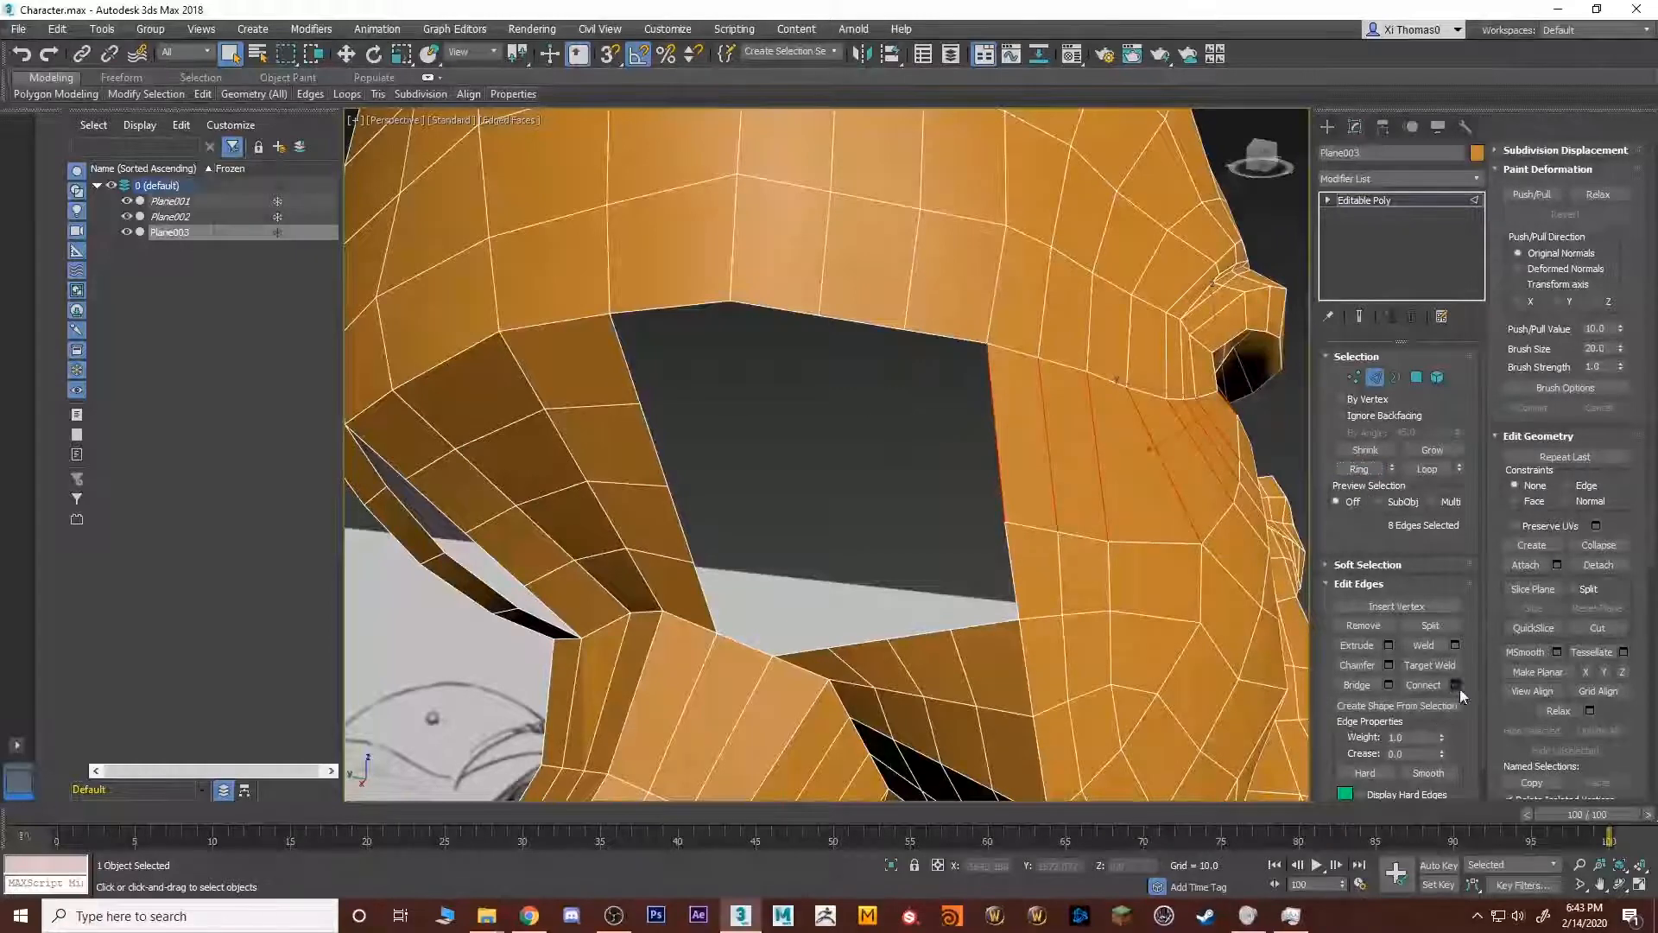
left_click(1456, 686)
left_click(838, 460)
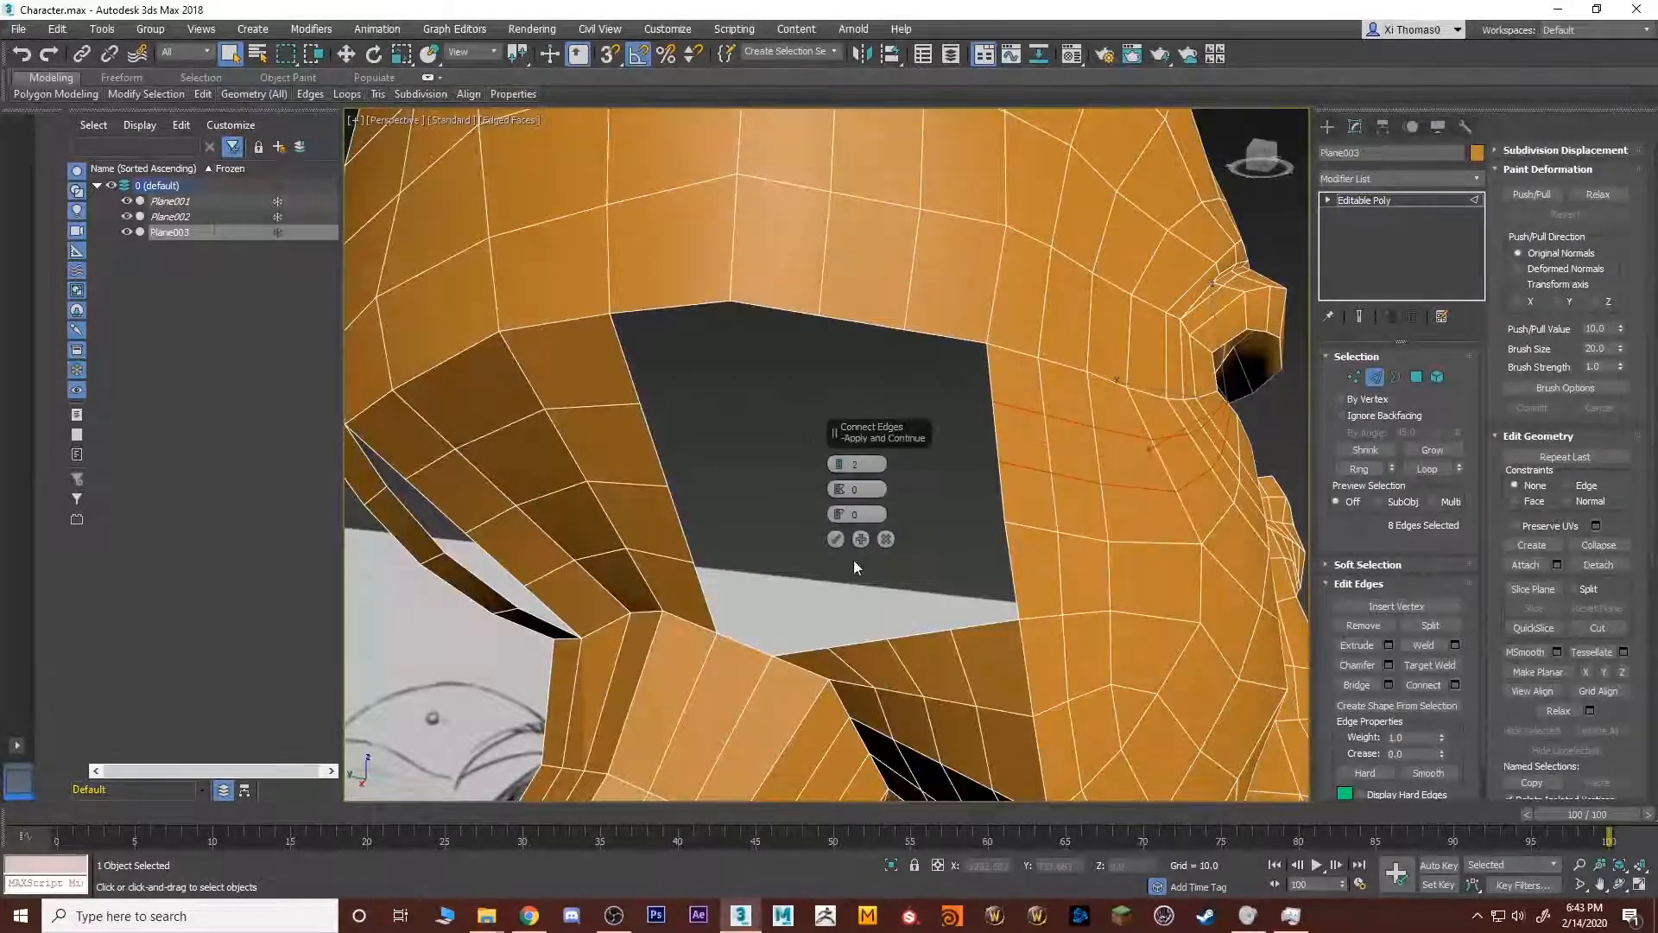
left_click(834, 539)
Bridge the top open edge of the neck patch to the cheek's top open edge with 4 segments.
left_click(631, 366)
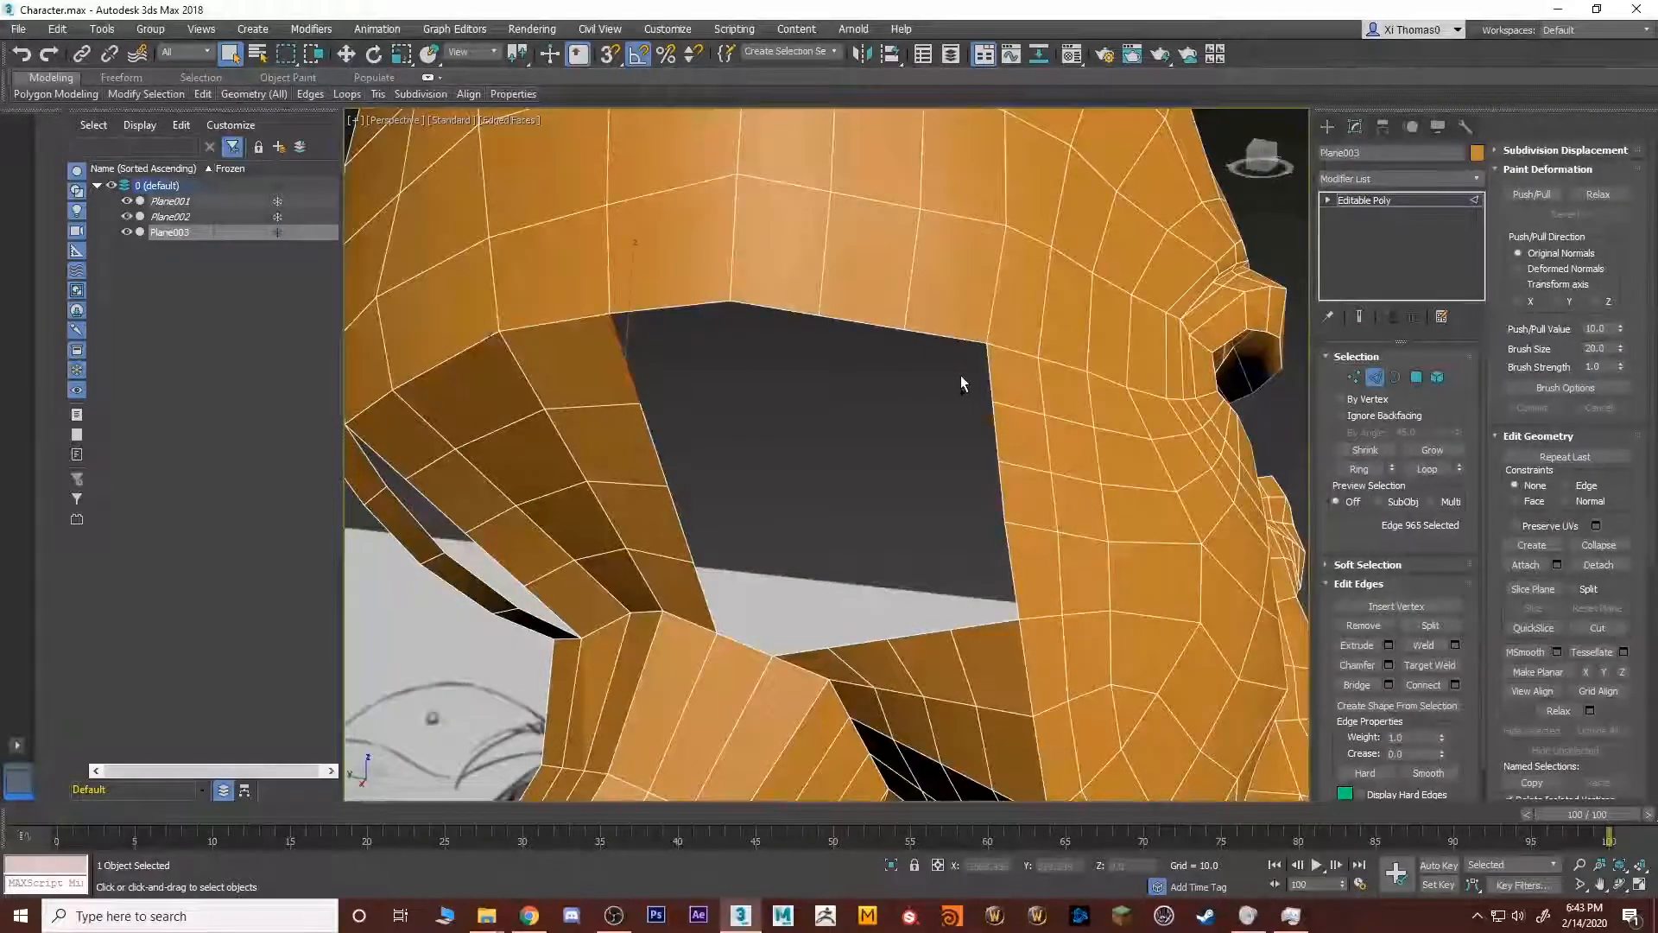
left_click(991, 377, "ctrl")
left_click(1389, 684)
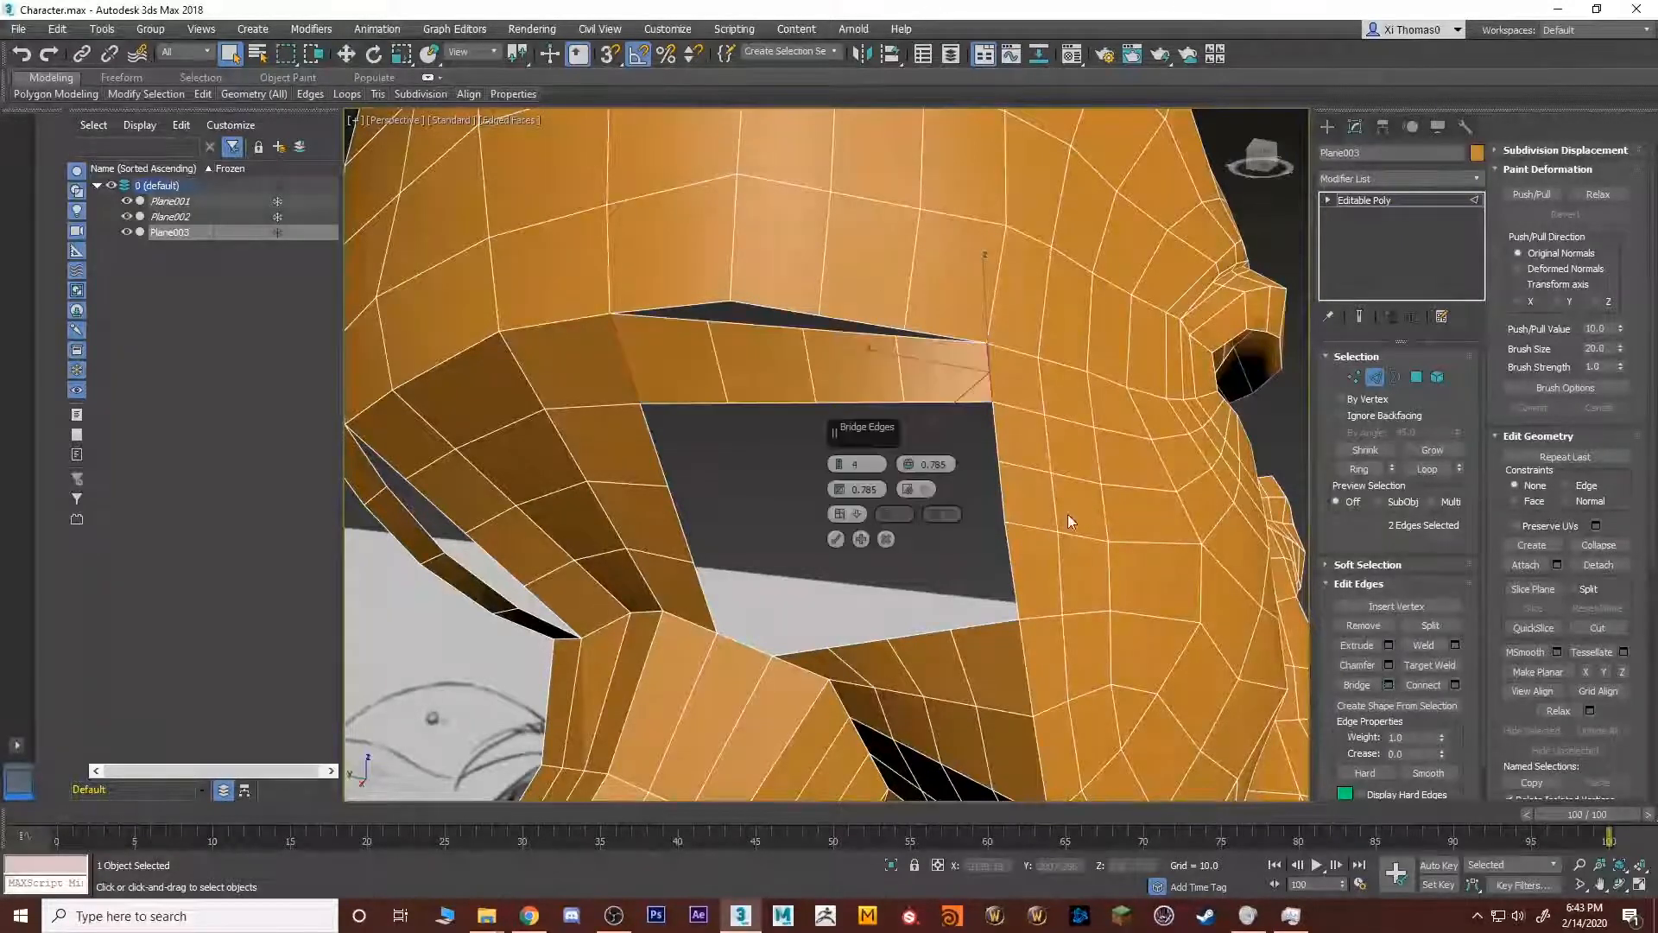
left_click(837, 540)
Bridge the three remaining edge pairs between the neck patch and cheek below the first strip.
left_click(661, 448)
left_click(998, 436, "ctrl")
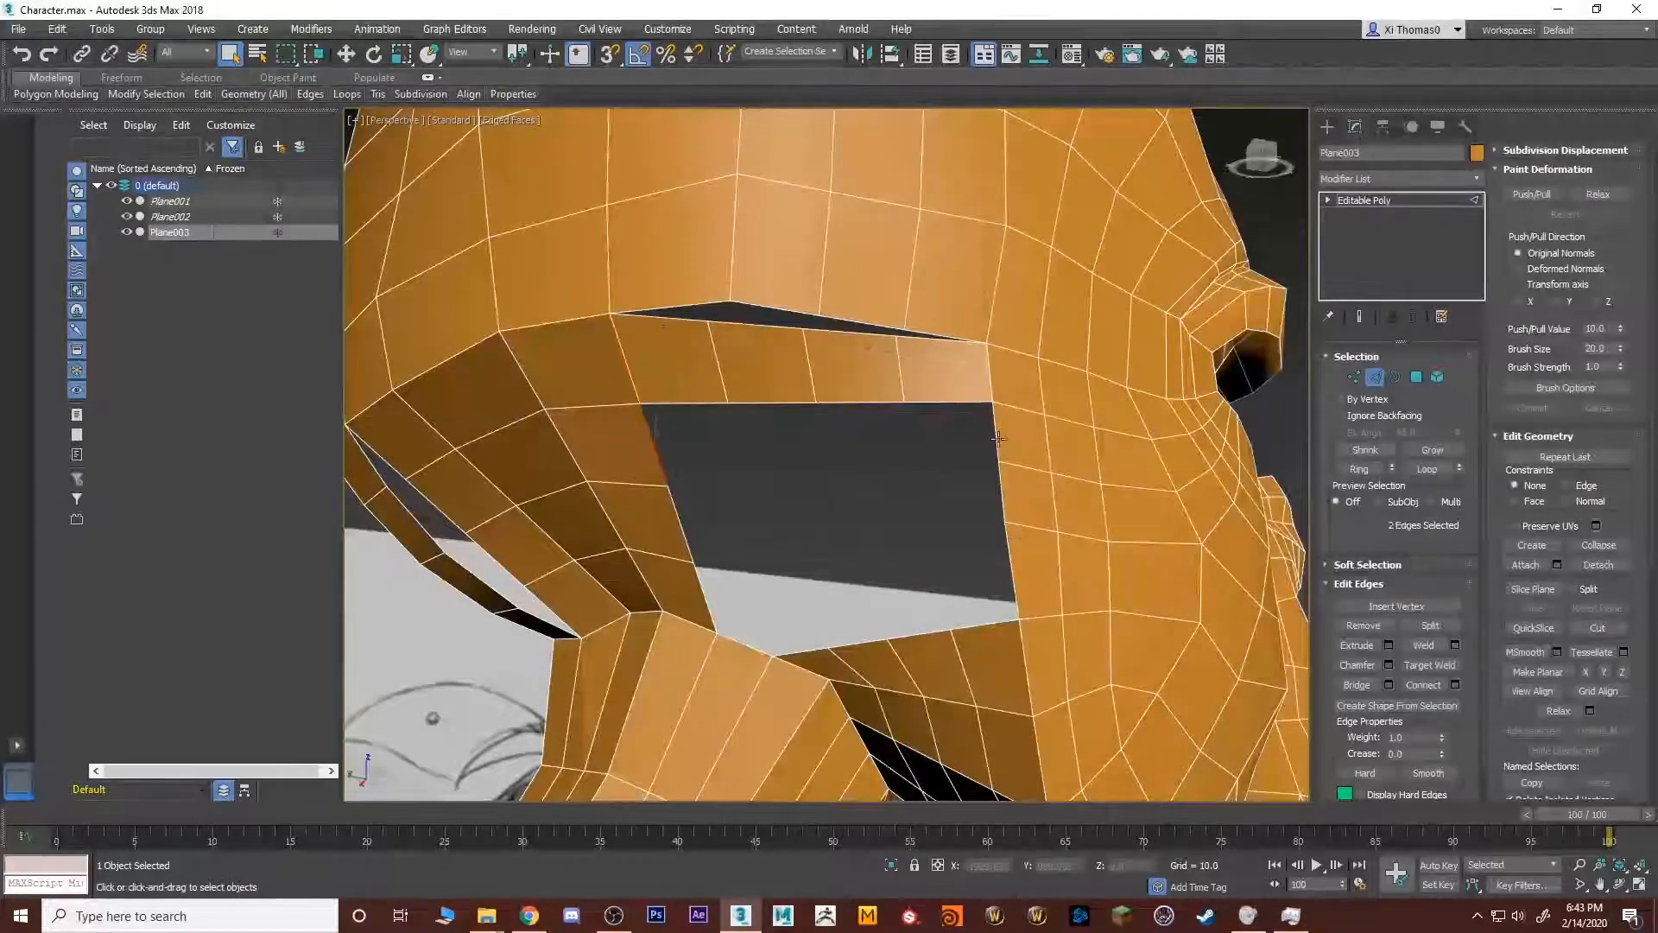
left_click(1361, 685)
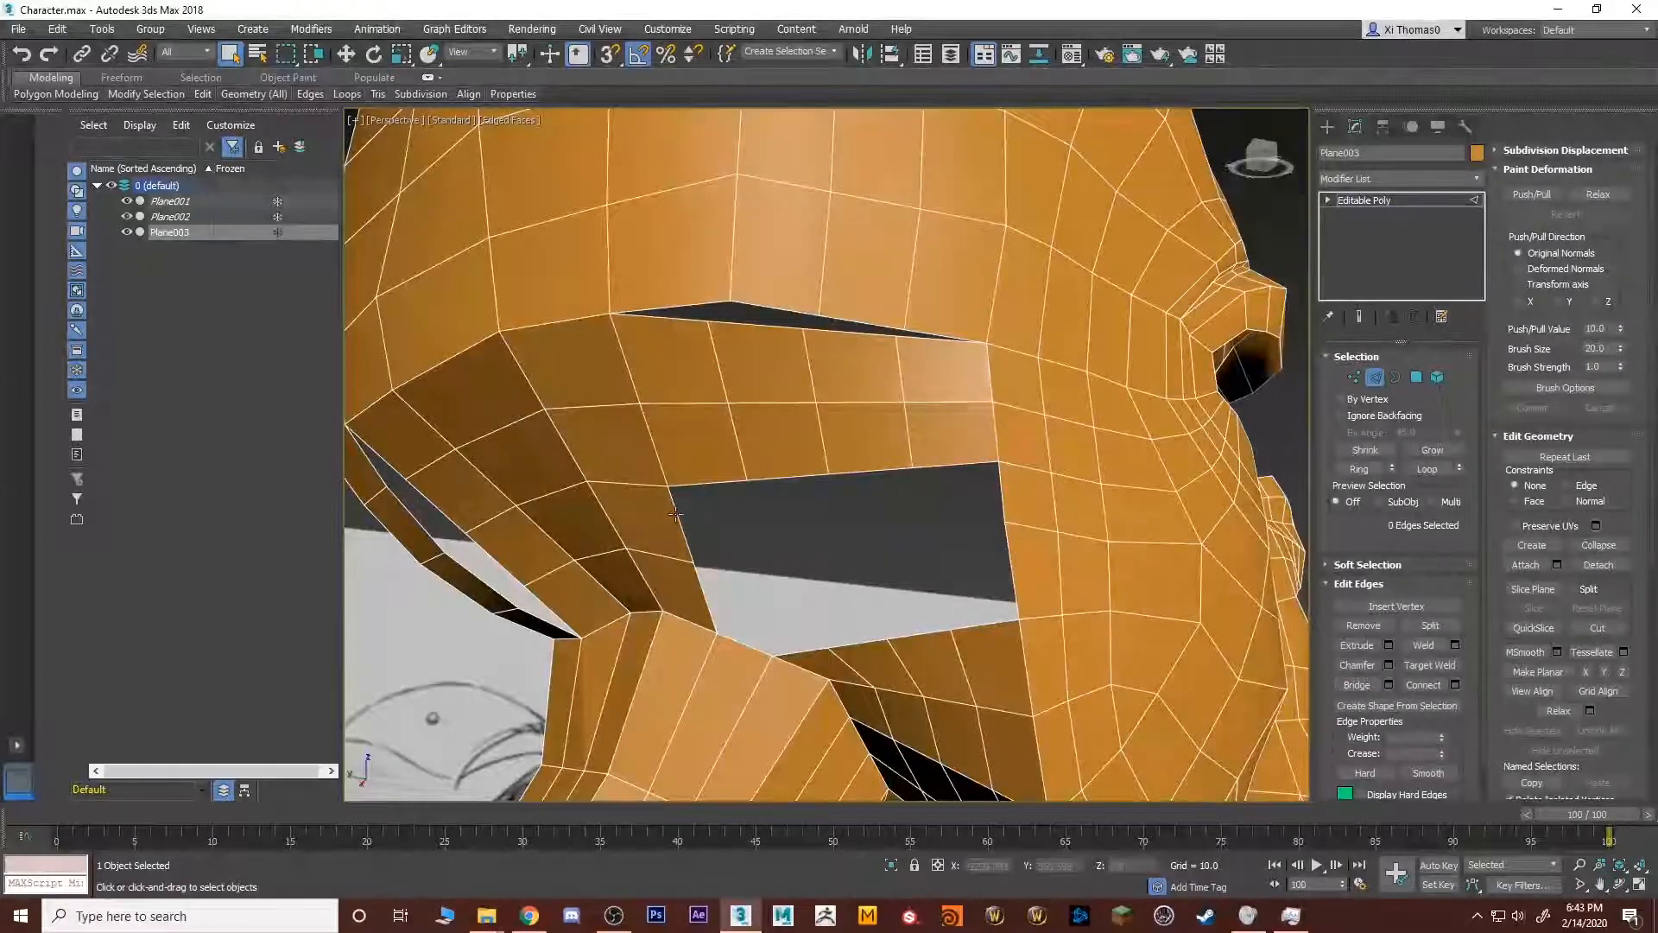
left_click(1357, 685)
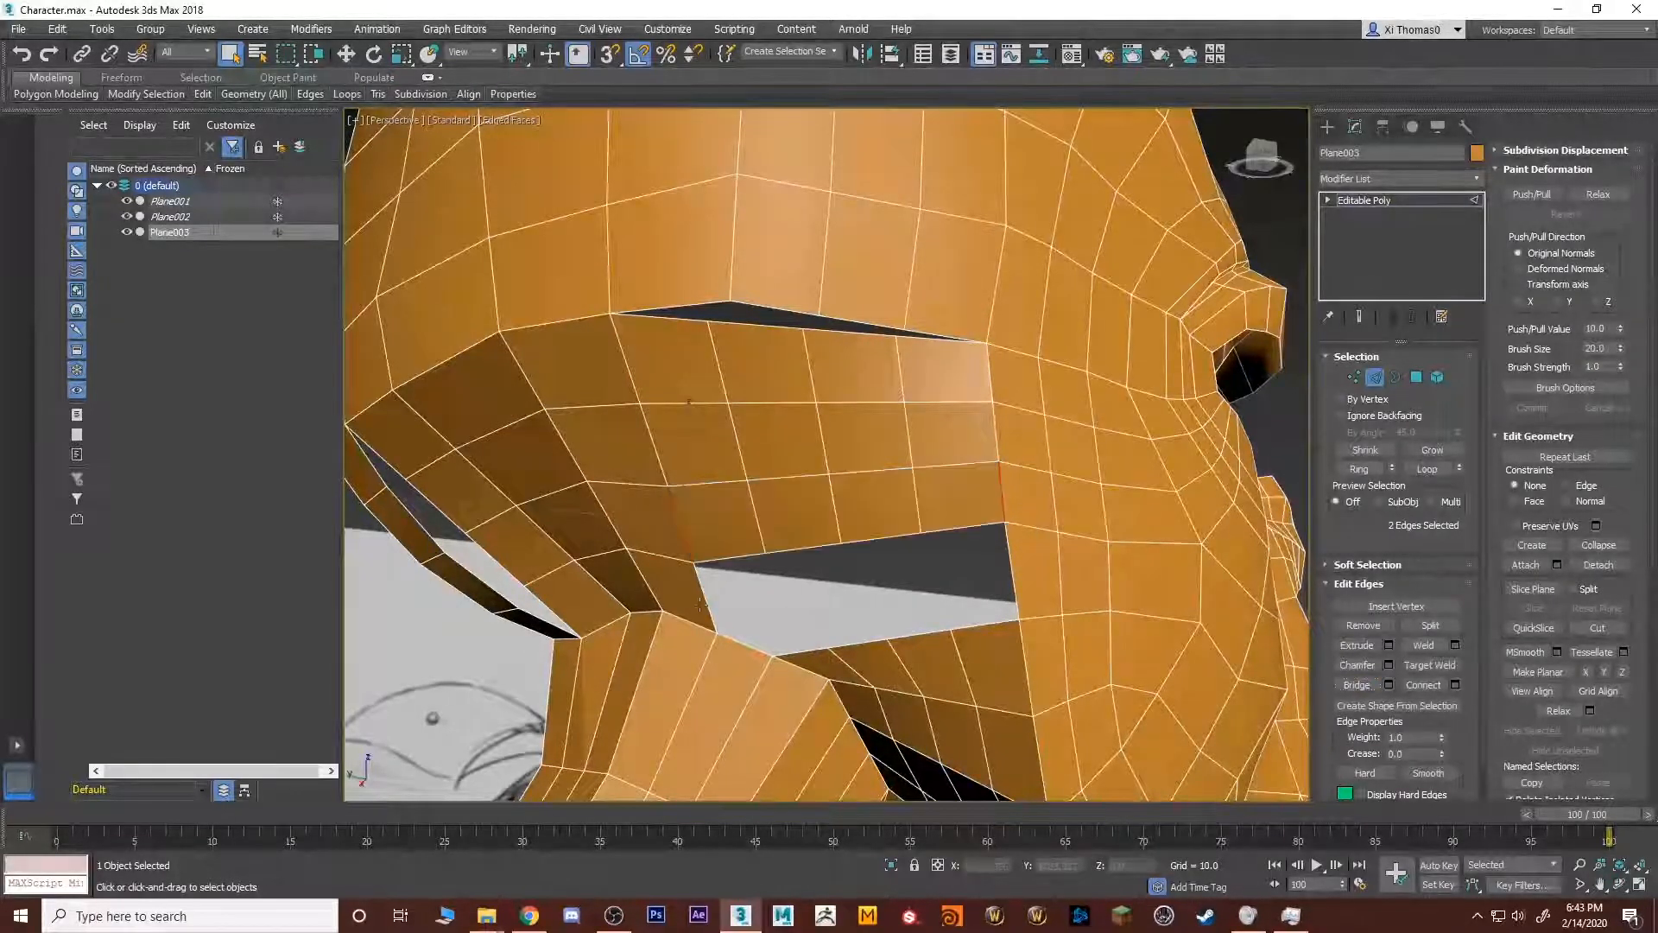
left_click(1015, 567, "ctrl")
left_click(1349, 689)
Weld the pair of facing vertices nearest the cheek along the narrow gap above the jaw, raising the weld threshold until they merge.
middle_click_drag(1068, 587, 1057, 472, "alt")
scroll(781, 531, "up", 3)
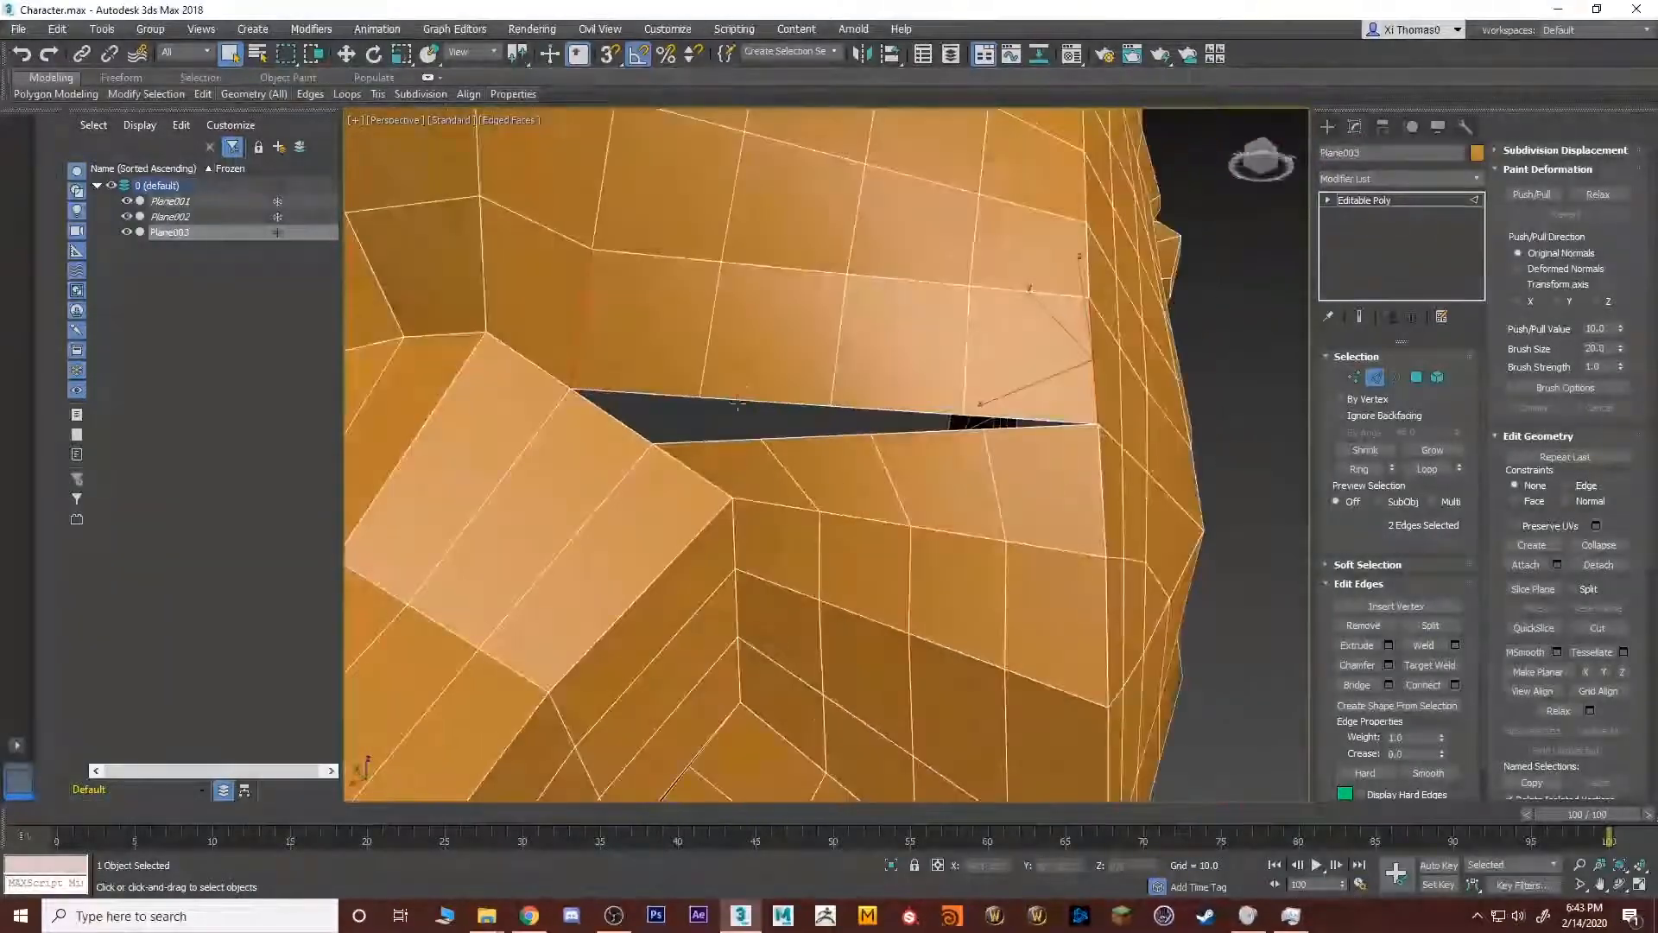
middle_click_drag(738, 401, 785, 474, "alt")
middle_click_drag(800, 555, 831, 609, "alt")
scroll(881, 543, "down", 5)
scroll(789, 374, "up", 2)
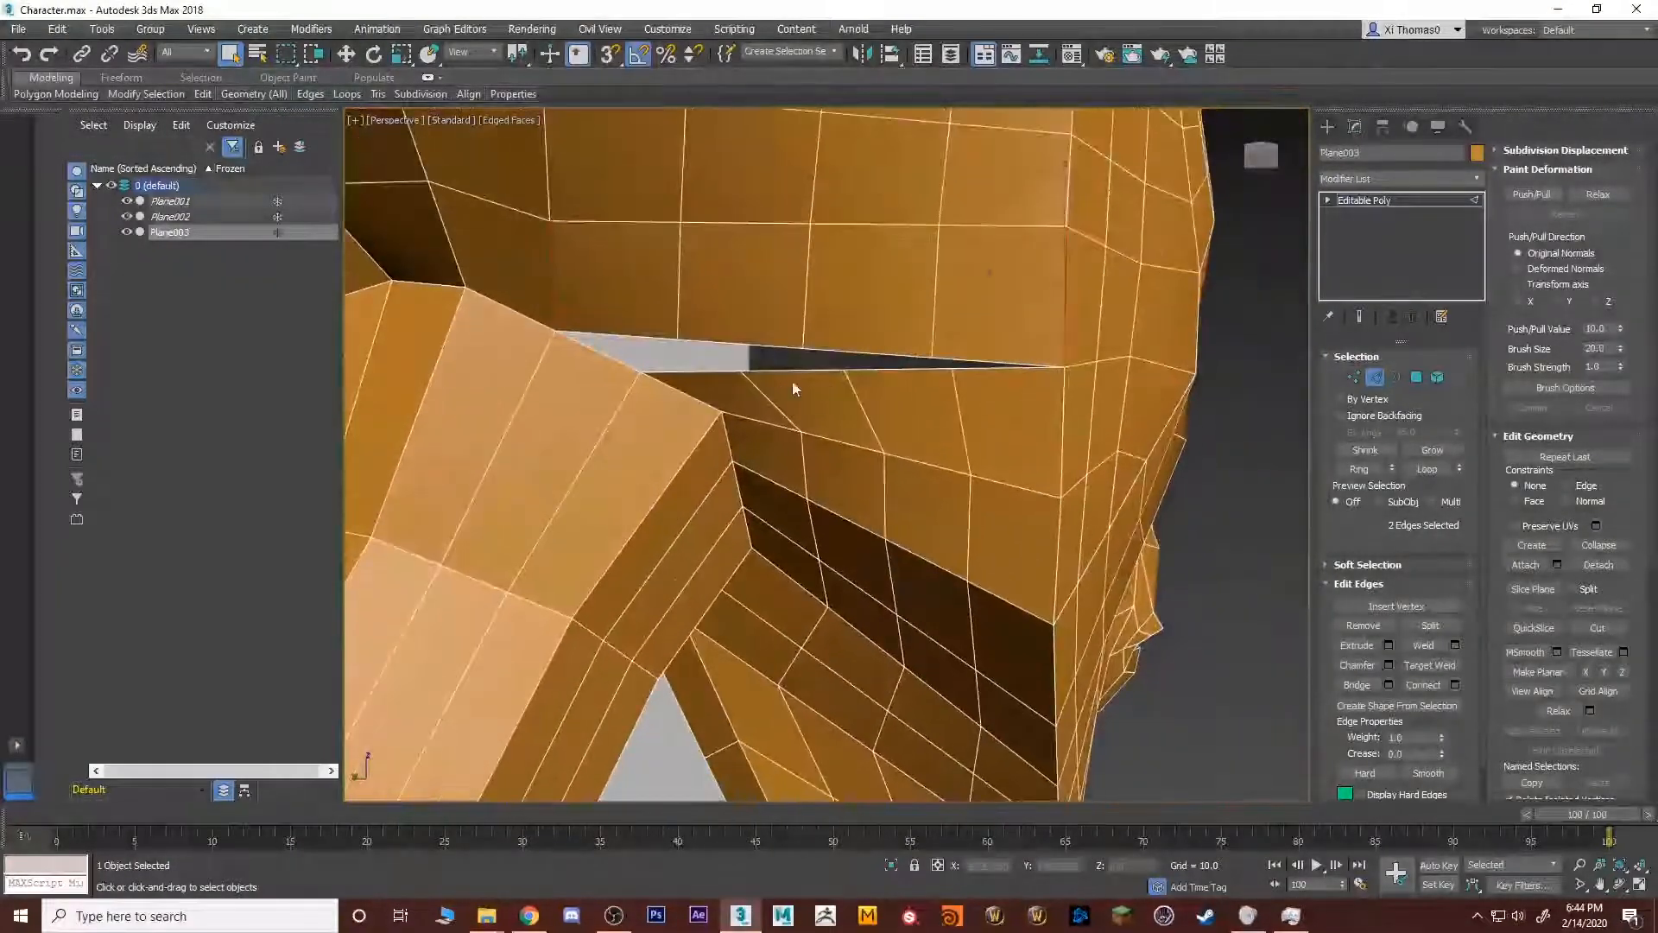
left_click(957, 352)
scroll(955, 418, "up", 2)
key("1")
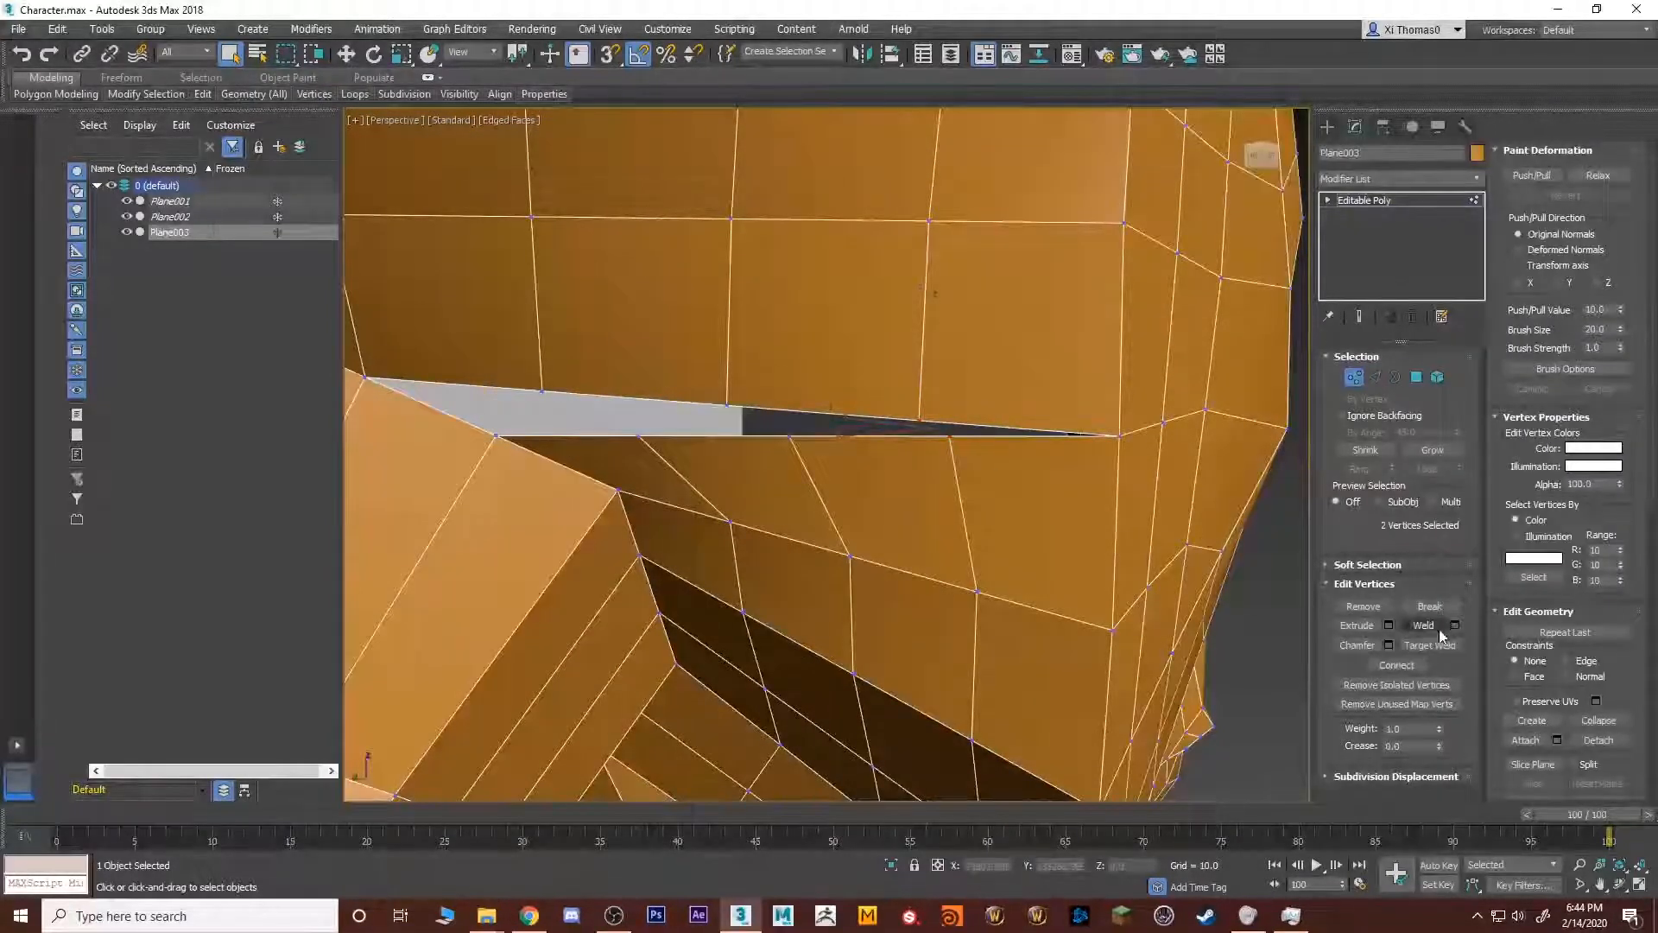
left_click(1455, 627)
left_click_drag(841, 467, 842, 449)
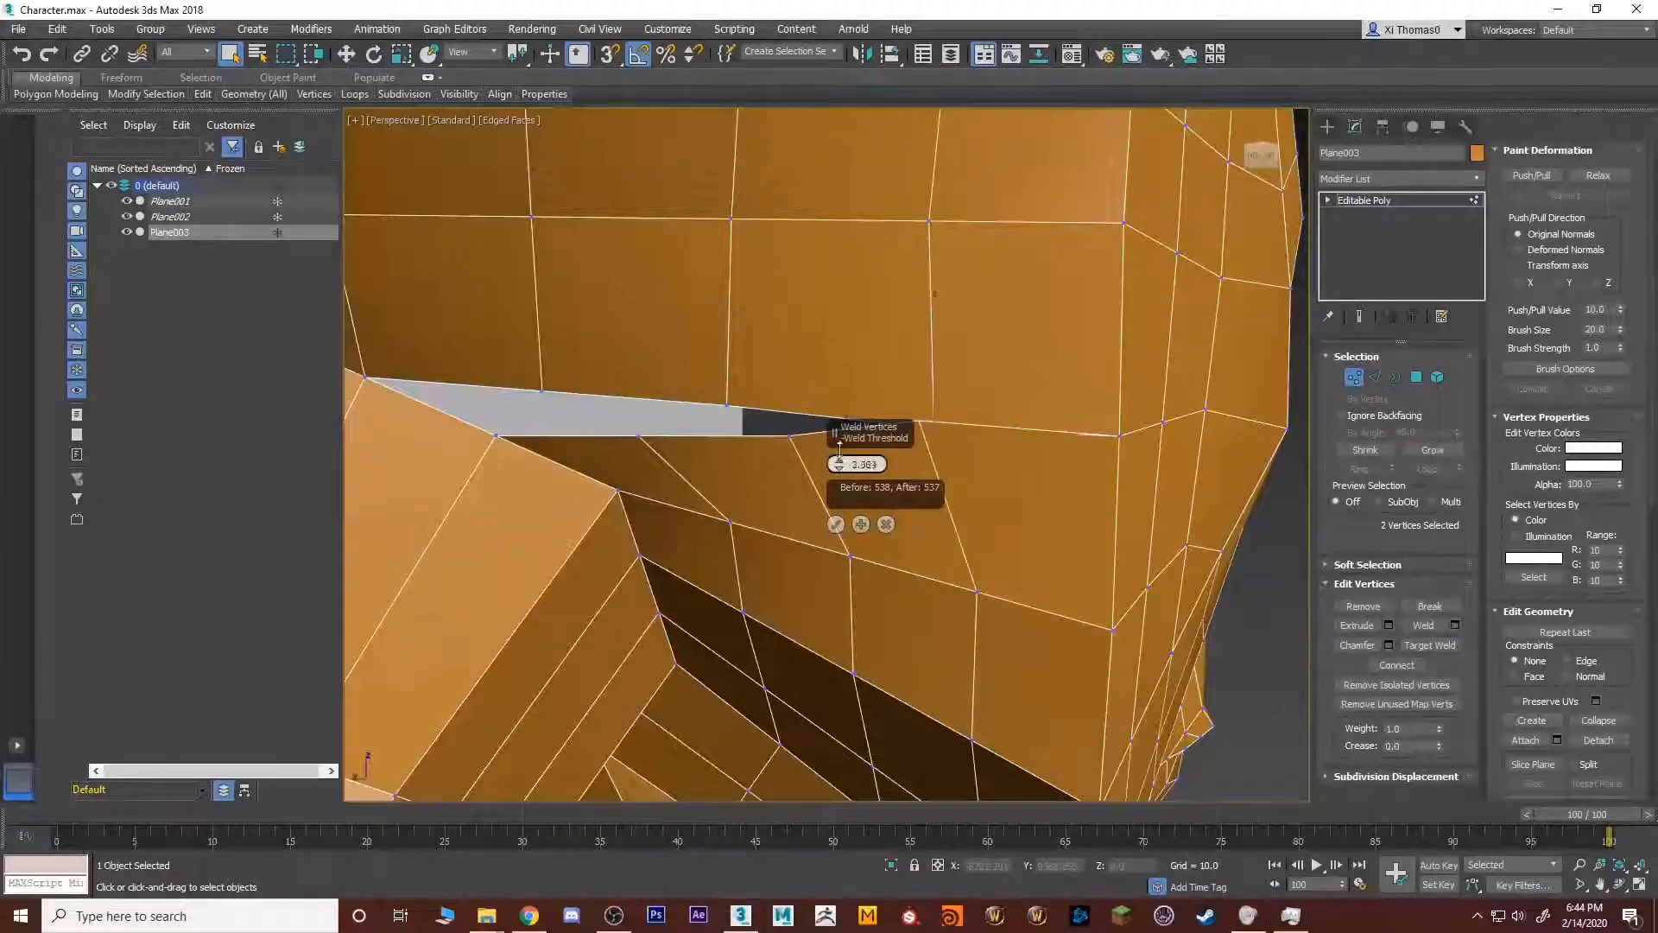
left_click(836, 525)
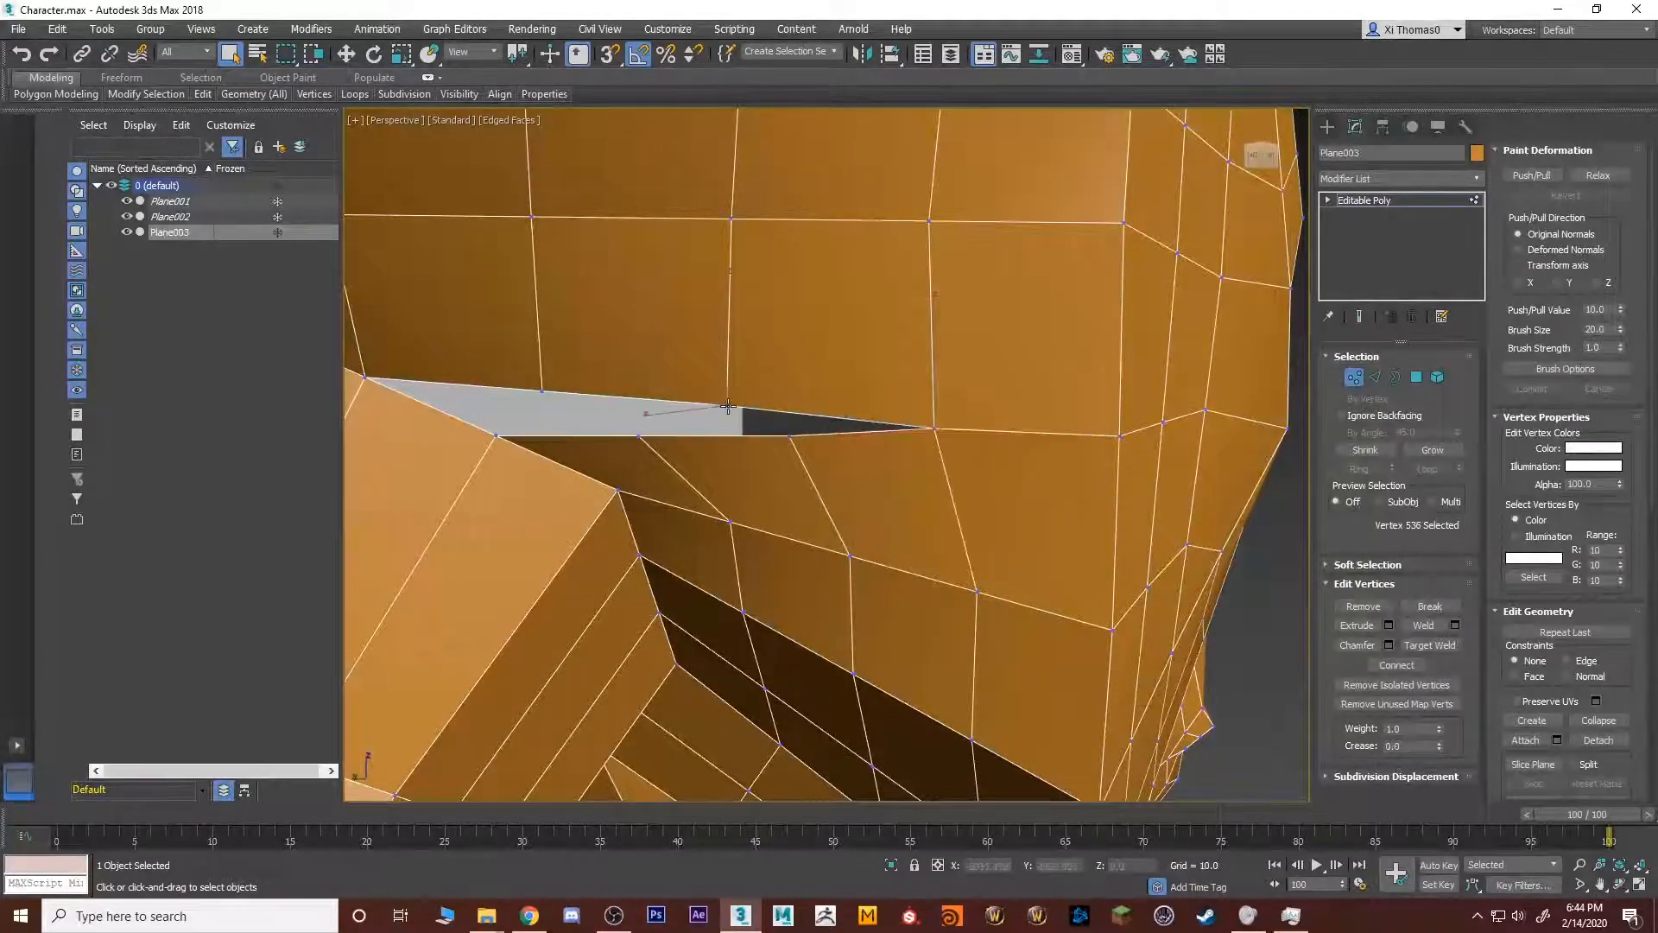
Weld the next two pairs of facing vertices along the narrow gap above the jaw, adjusting the weld threshold until each pair merges.
left_click(787, 438, "ctrl")
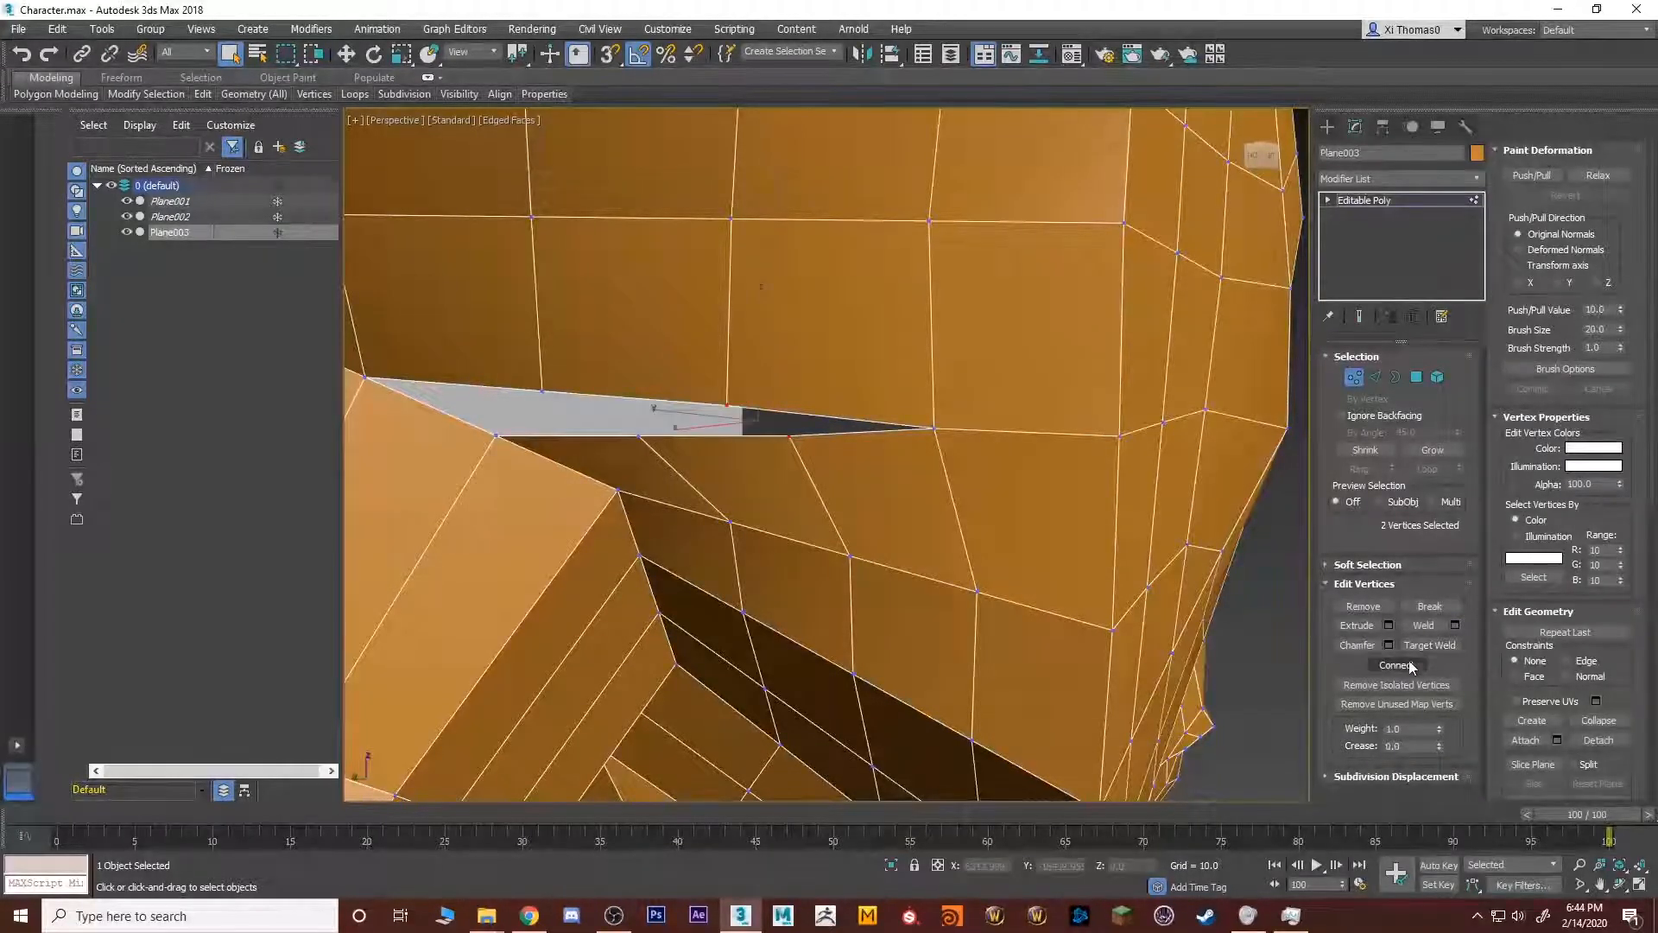
left_click(1456, 626)
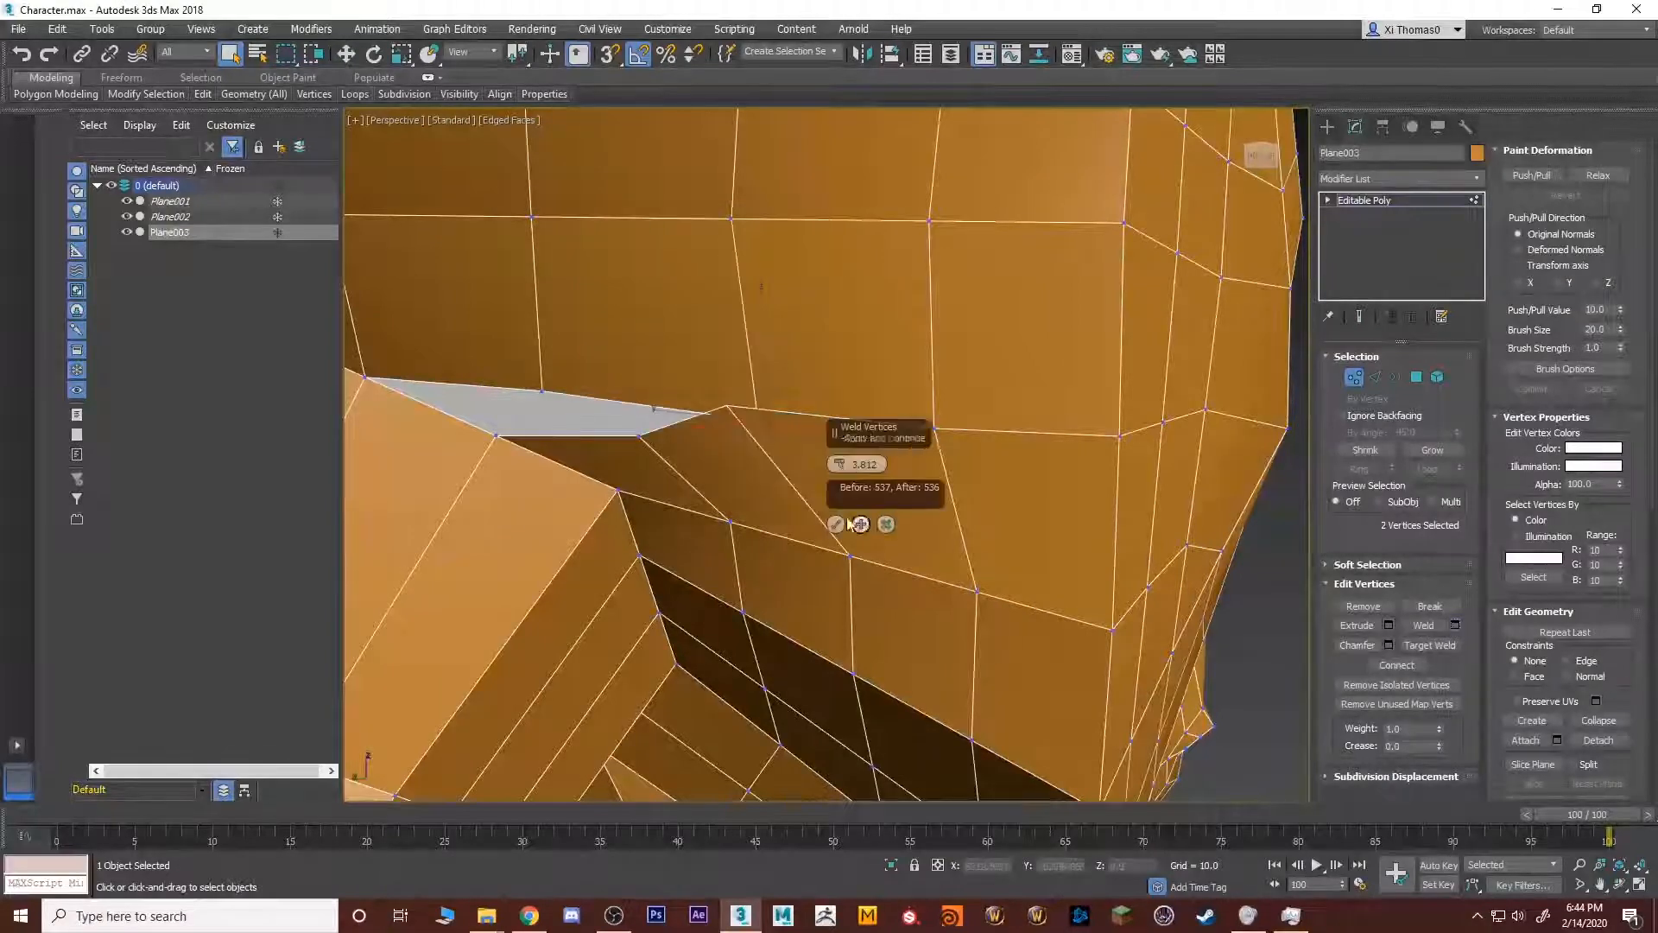
left_click(833, 522)
middle_click_drag(722, 485, 879, 421, "alt")
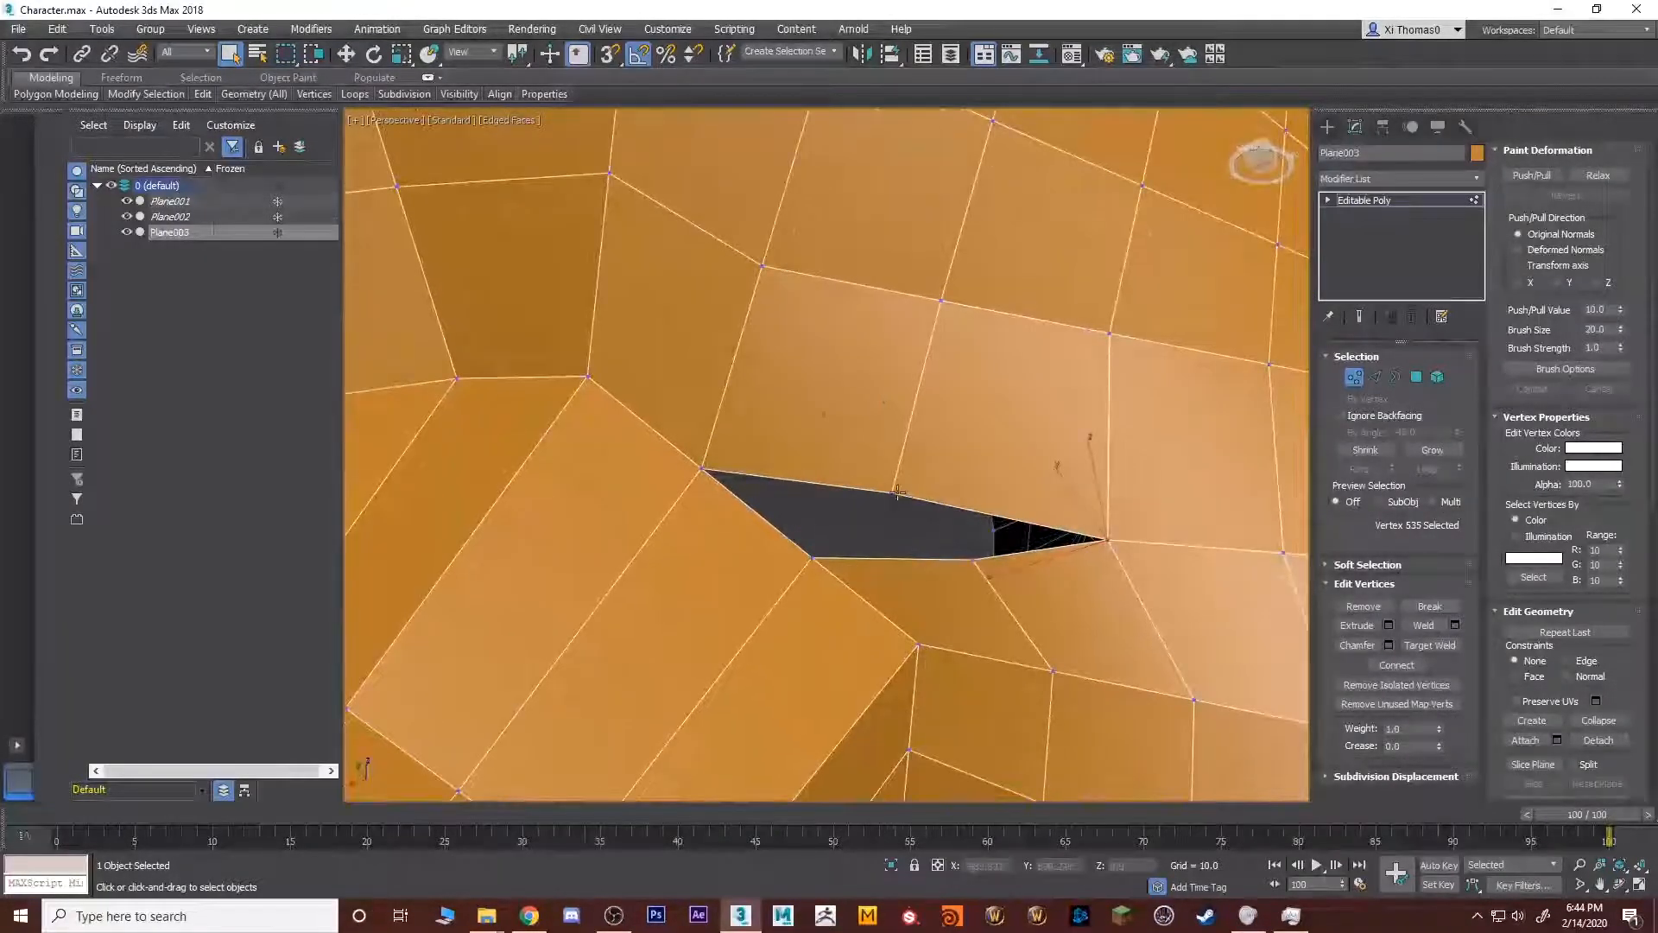
left_click(974, 561)
left_click(1457, 625)
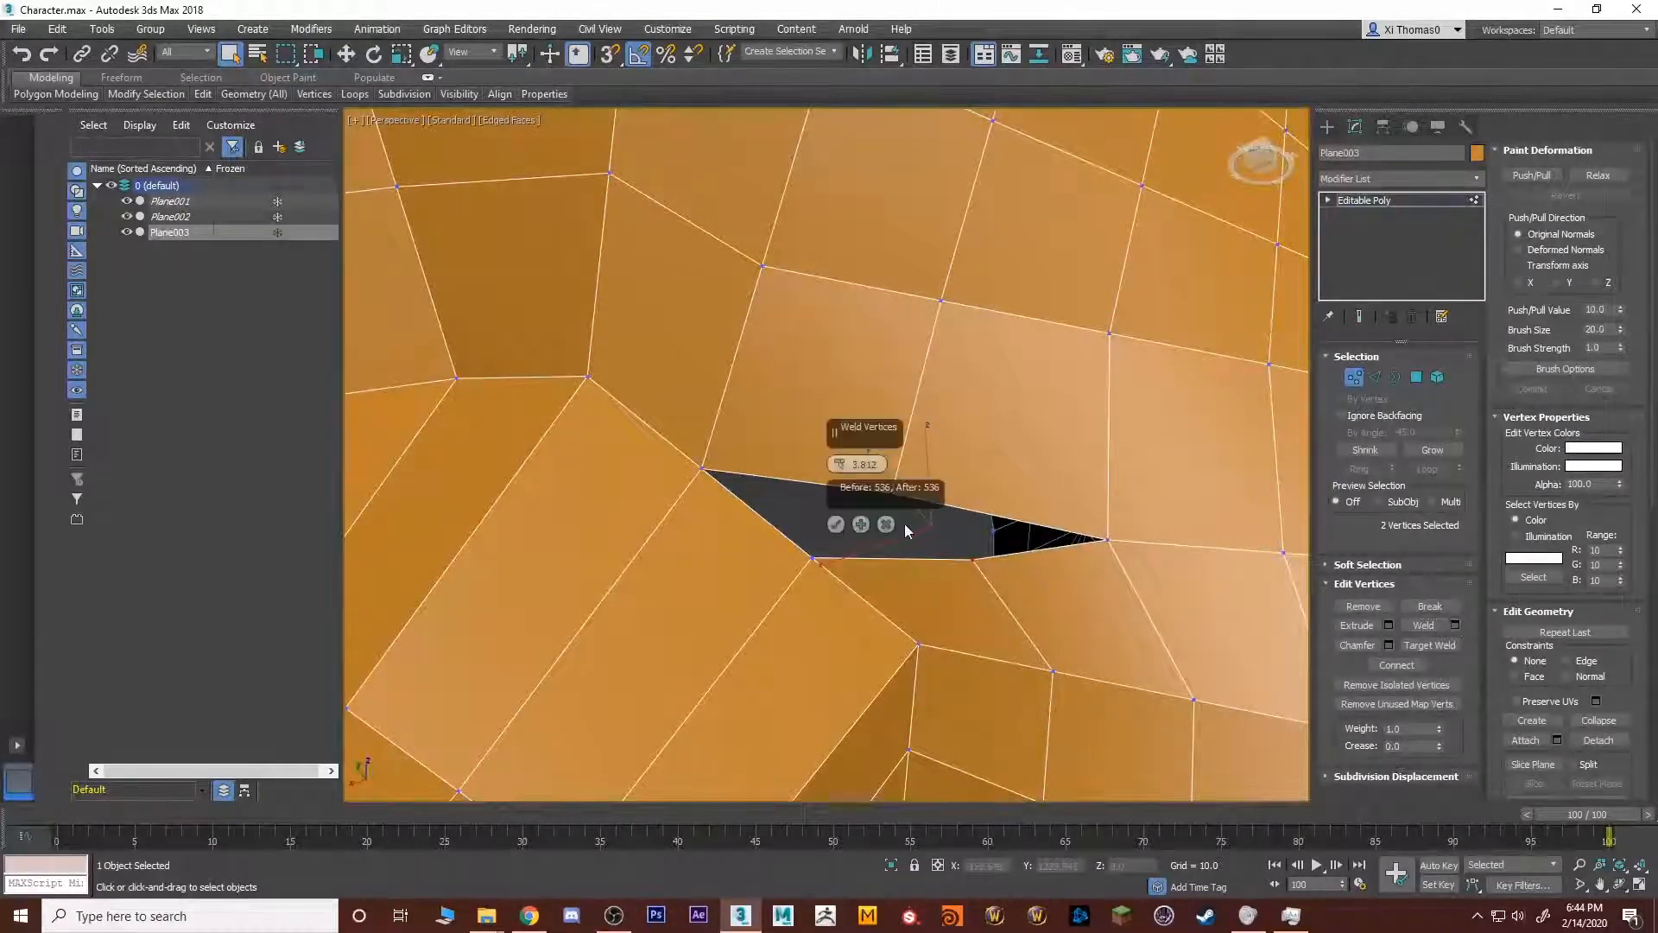
left_click(834, 525)
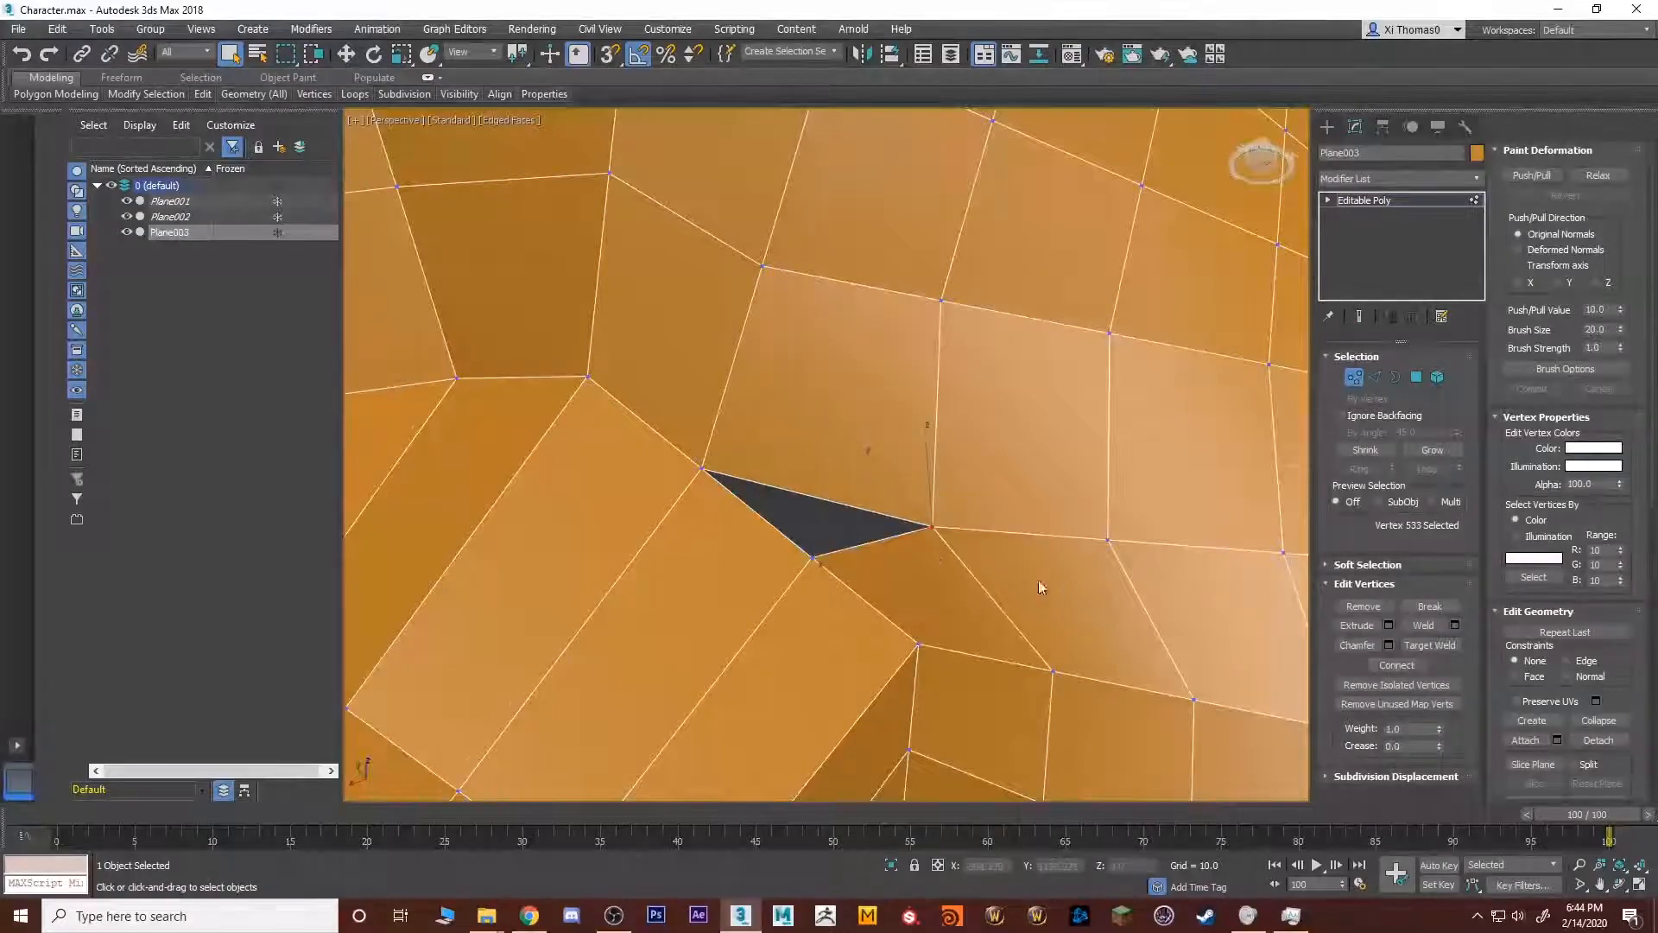
Weld the facing vertex pairs along the open slit on the side of the skull until the slit is closed.
middle_click_drag(878, 548, 790, 568)
key("2")
left_click(809, 467)
scroll(799, 529, "down", 5)
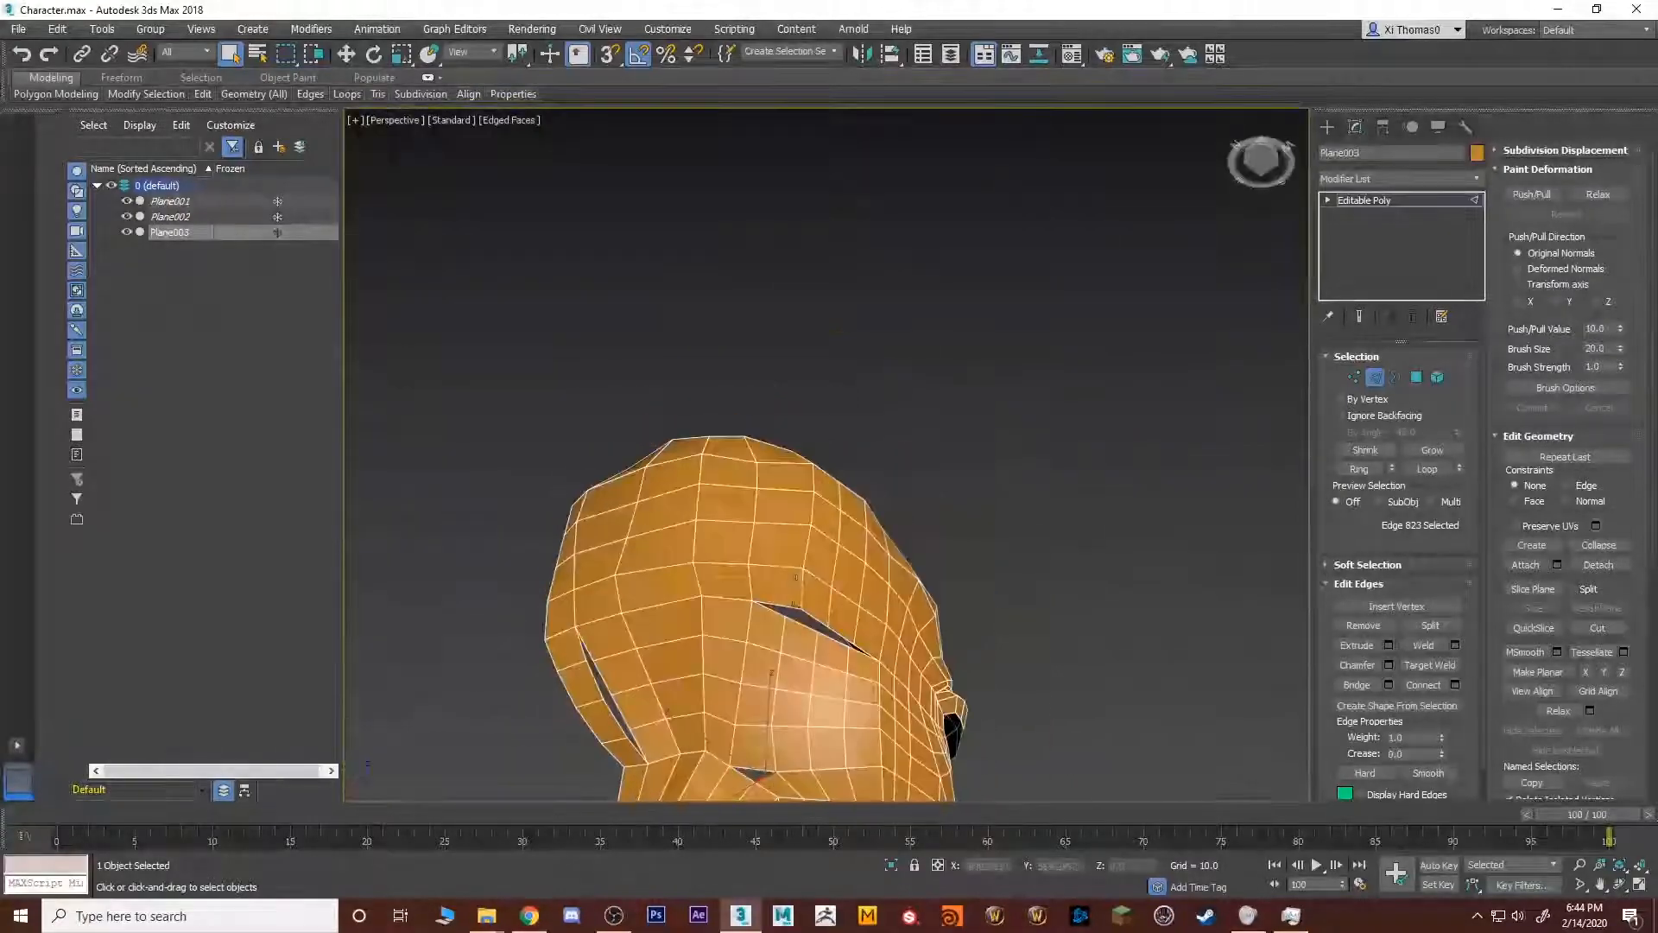
scroll(792, 567, "up", 4)
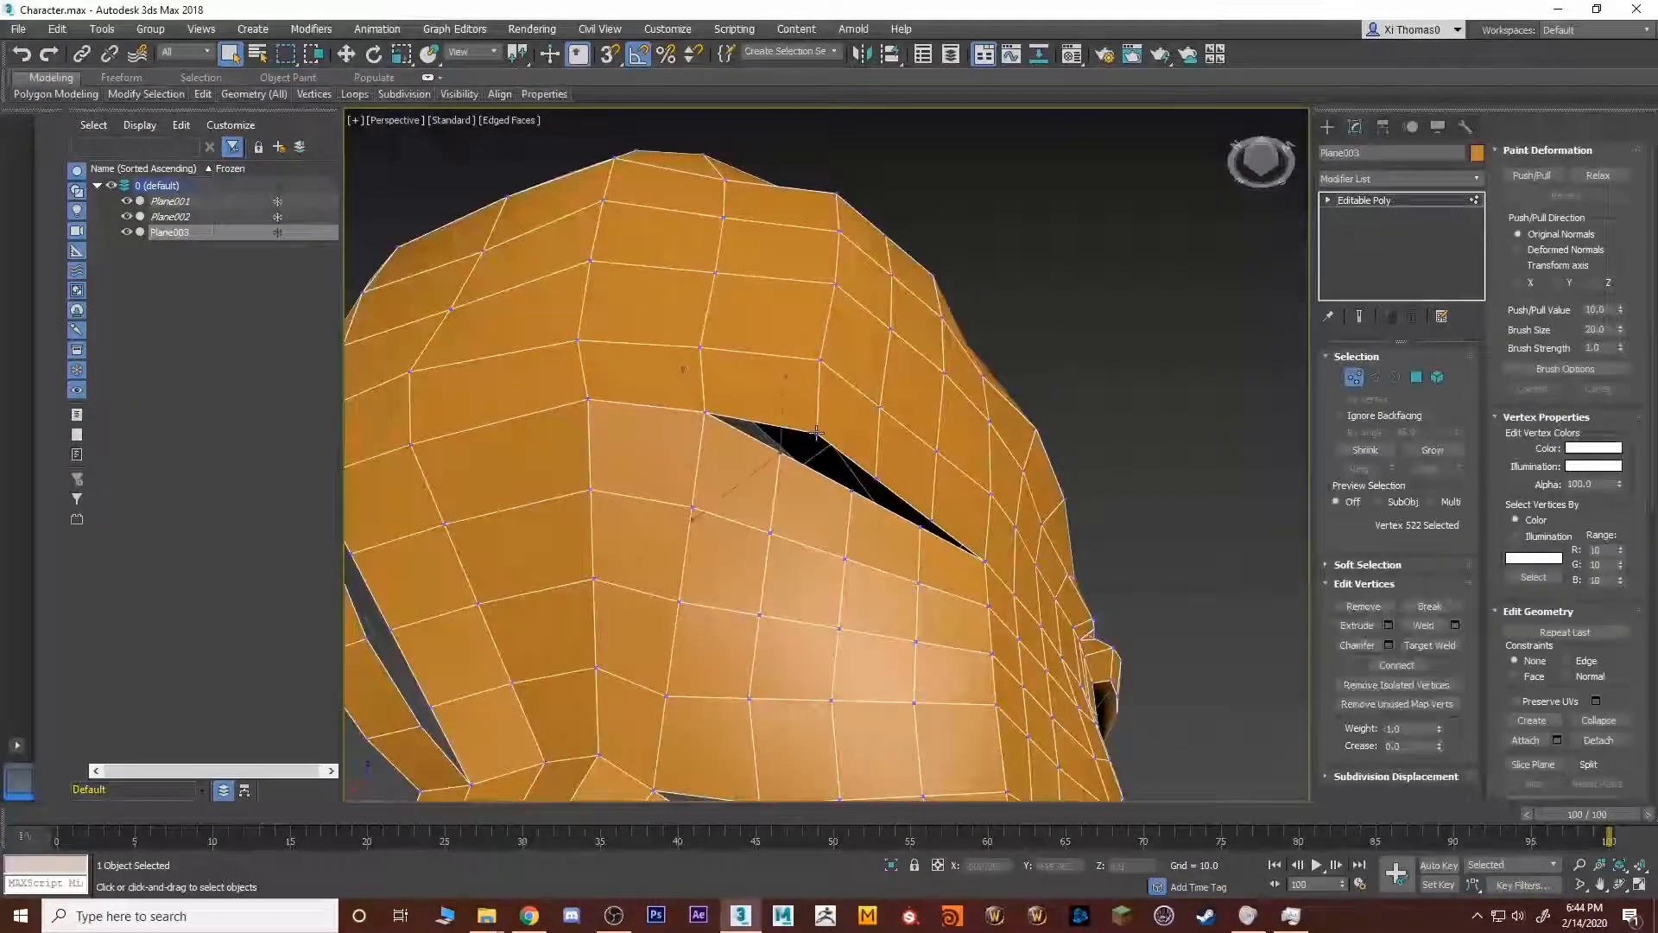
left_click(1455, 625)
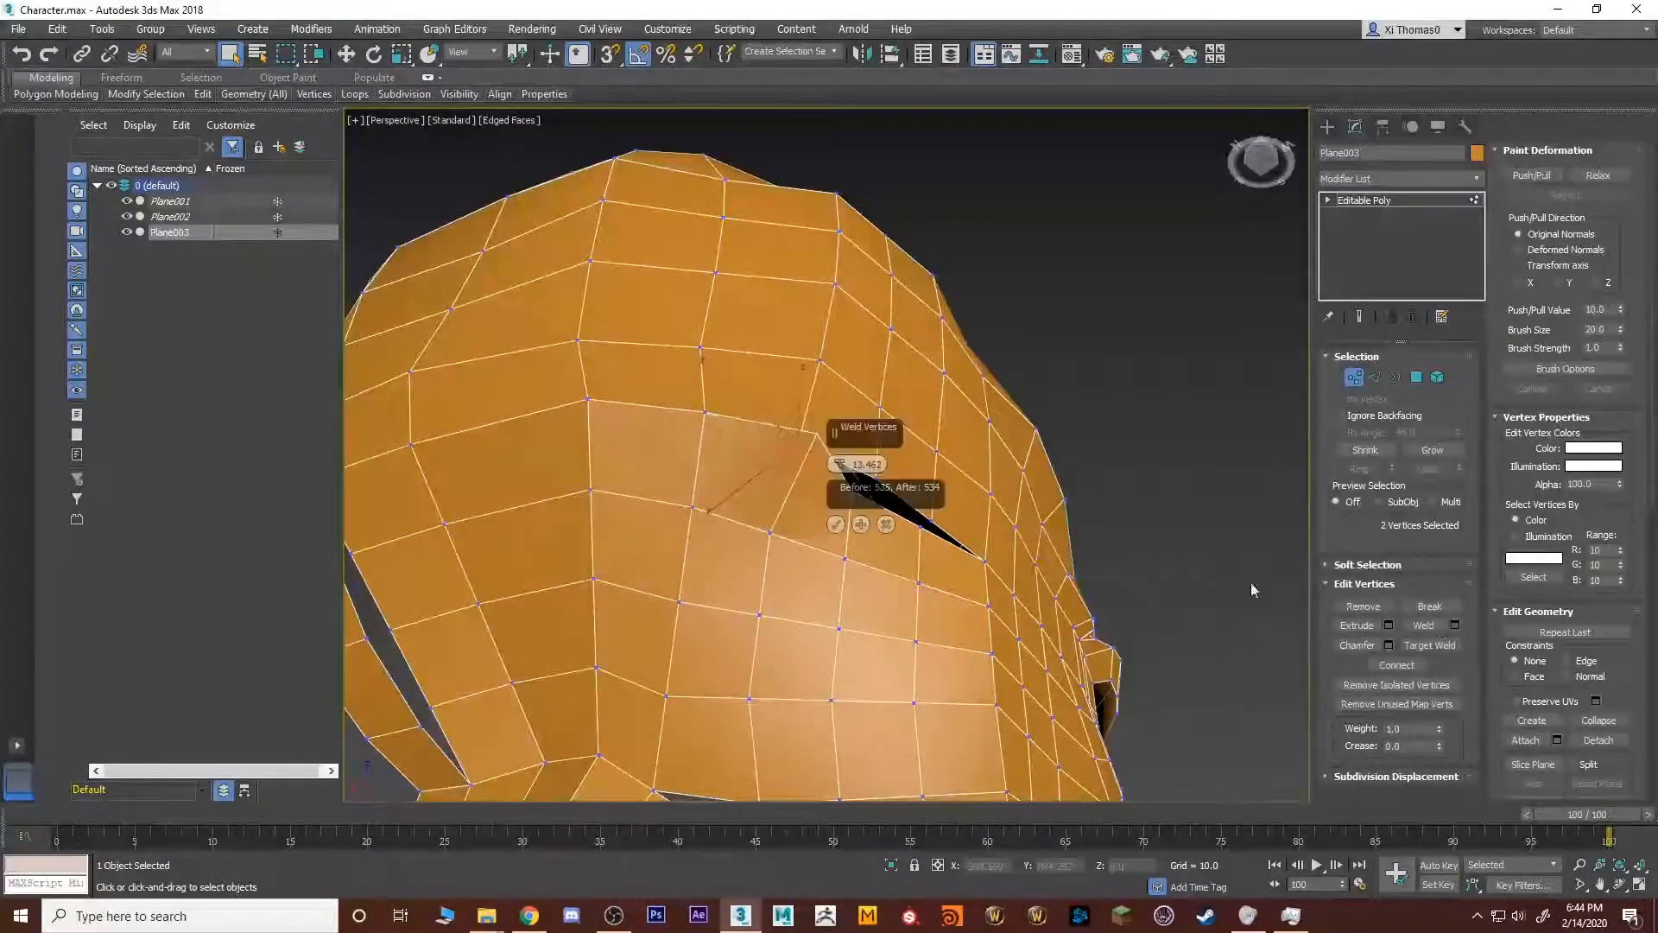
left_click(836, 525)
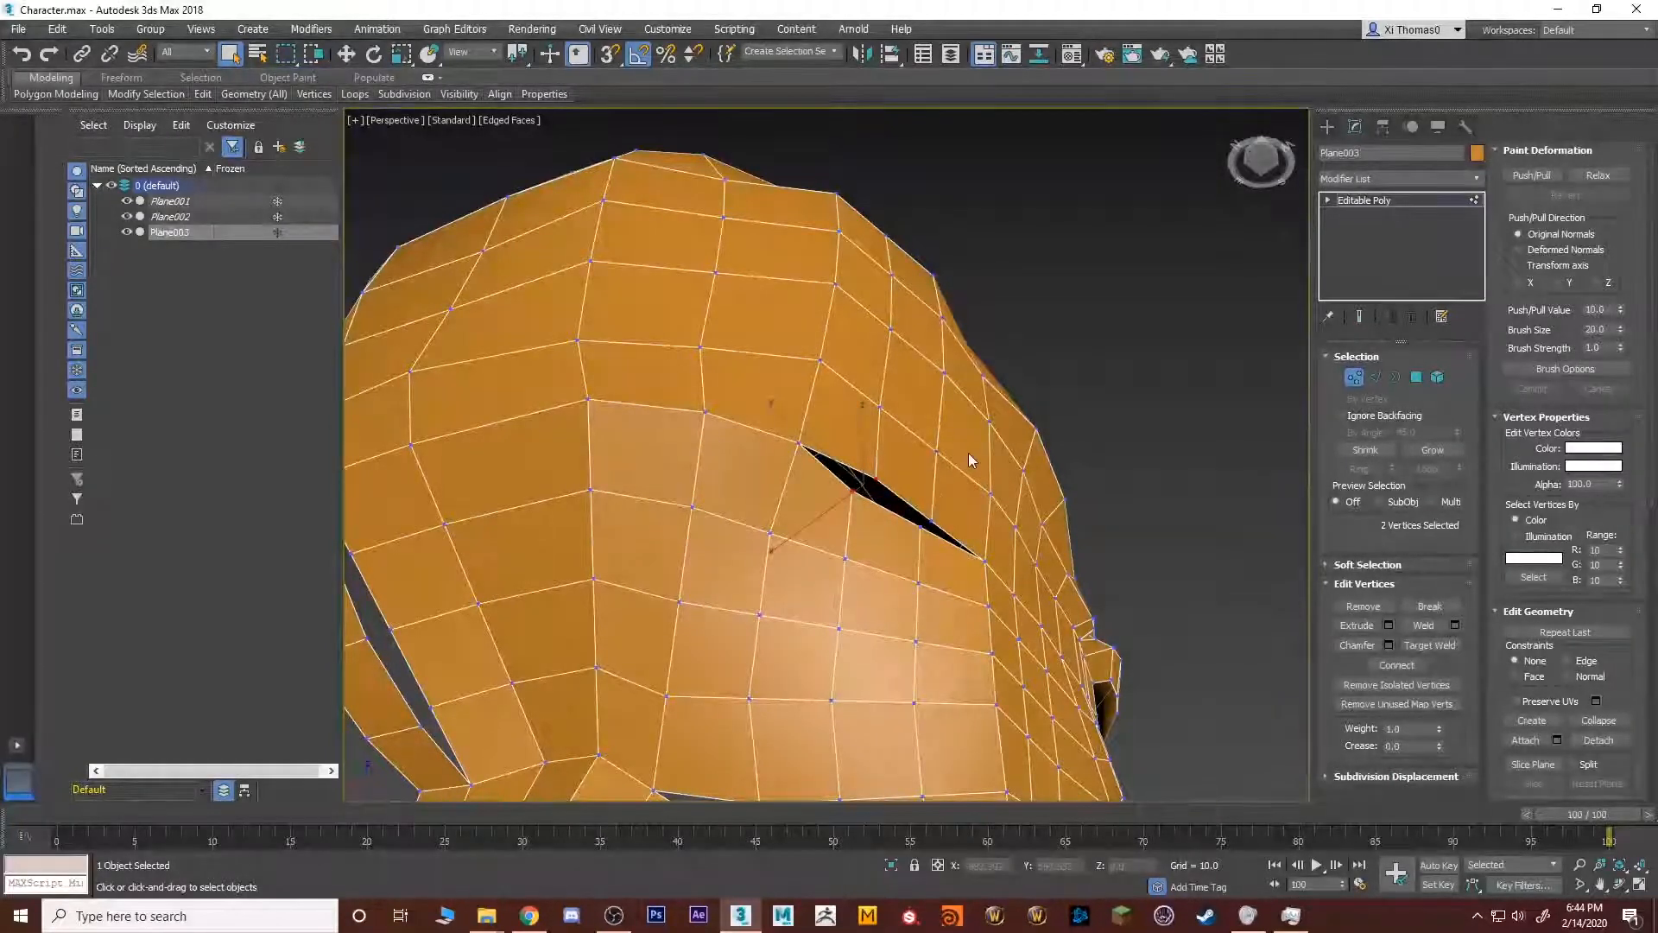
middle_click_drag(971, 461, 895, 482)
key("ctrl+alt+c")
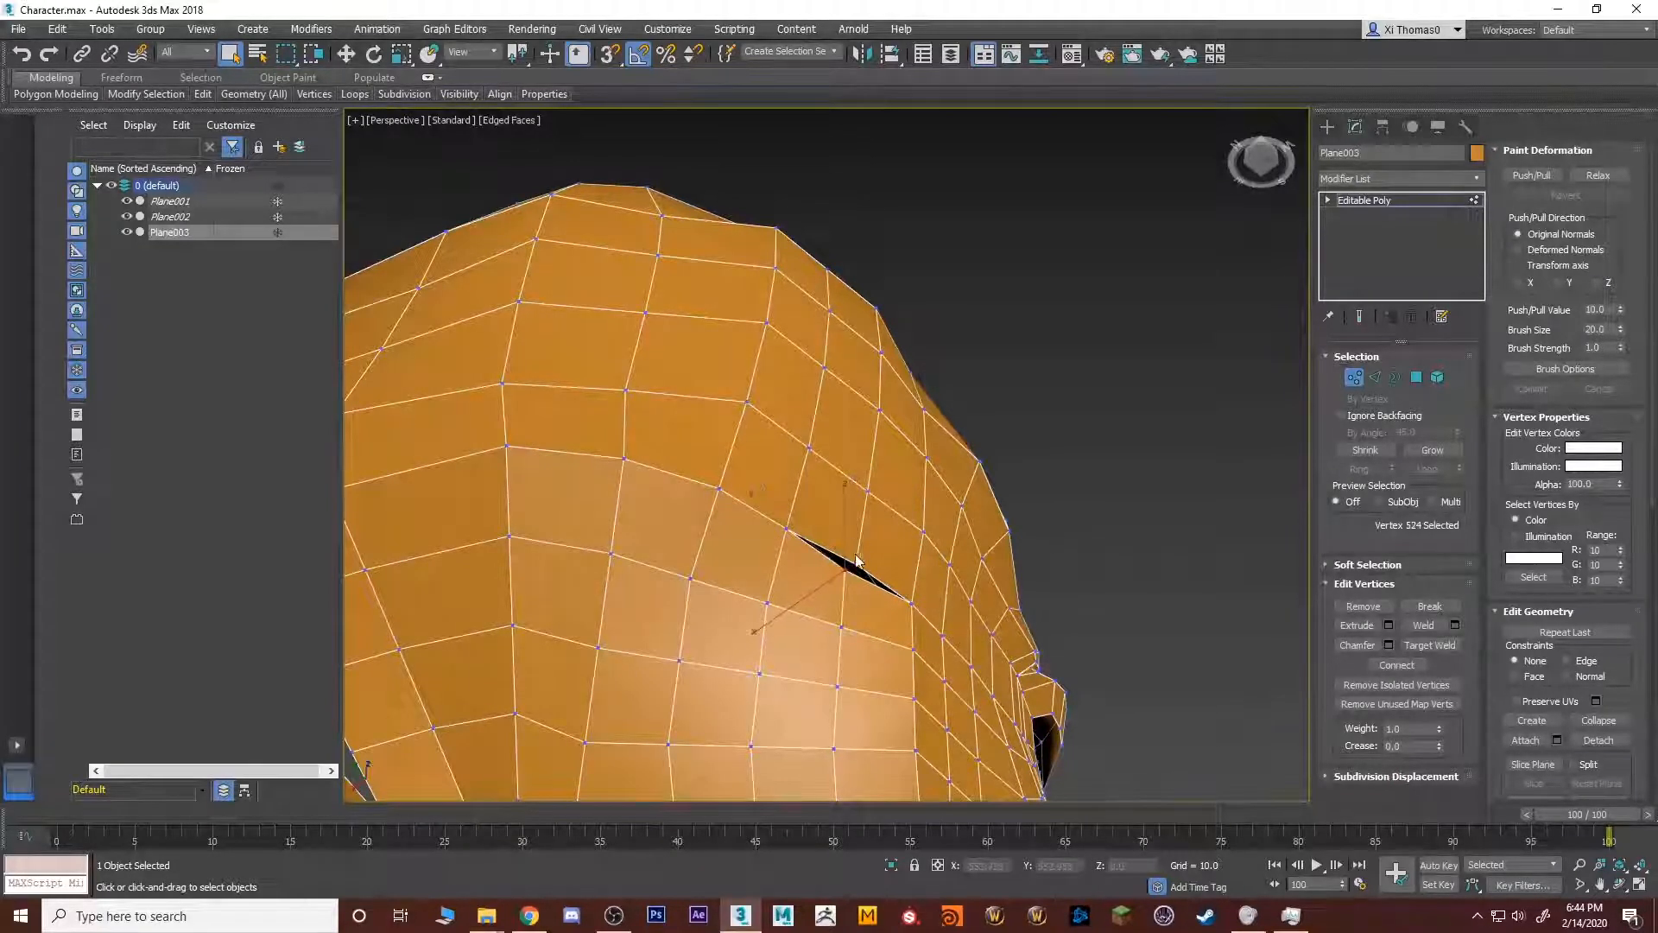
key("ctrl+alt+c")
Connect the edge ring running up from the upper edge of the small remaining hole above the jaw with 1 segment.
middle_click_drag(903, 579, 717, 571, "alt")
key("2")
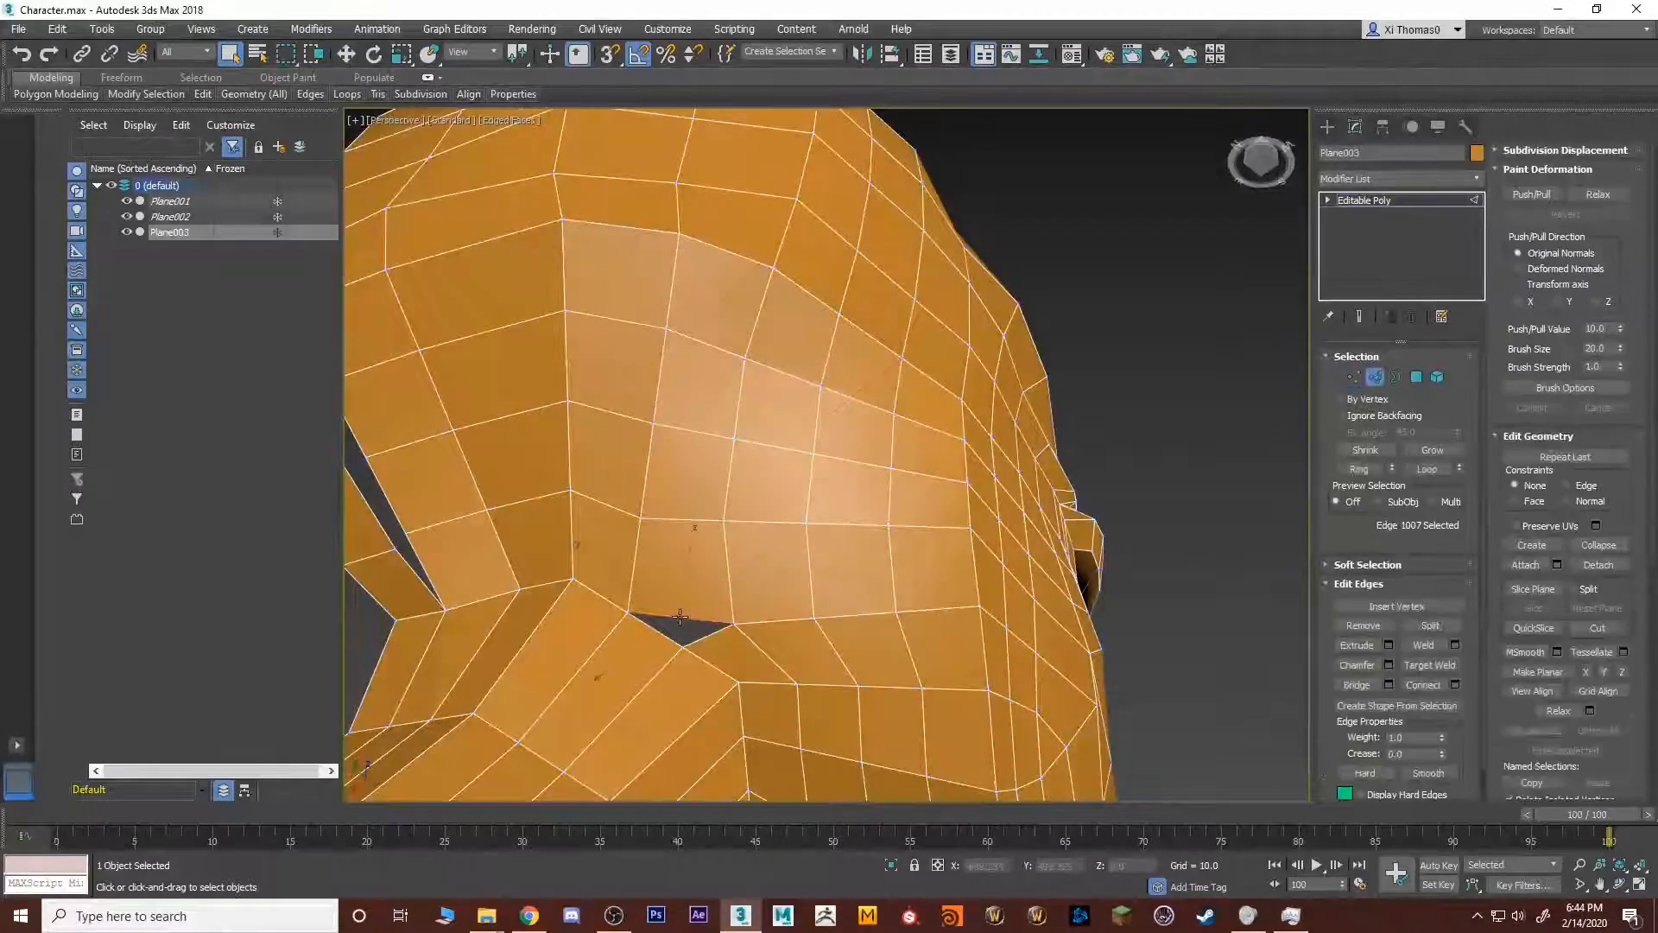
left_click(1357, 470)
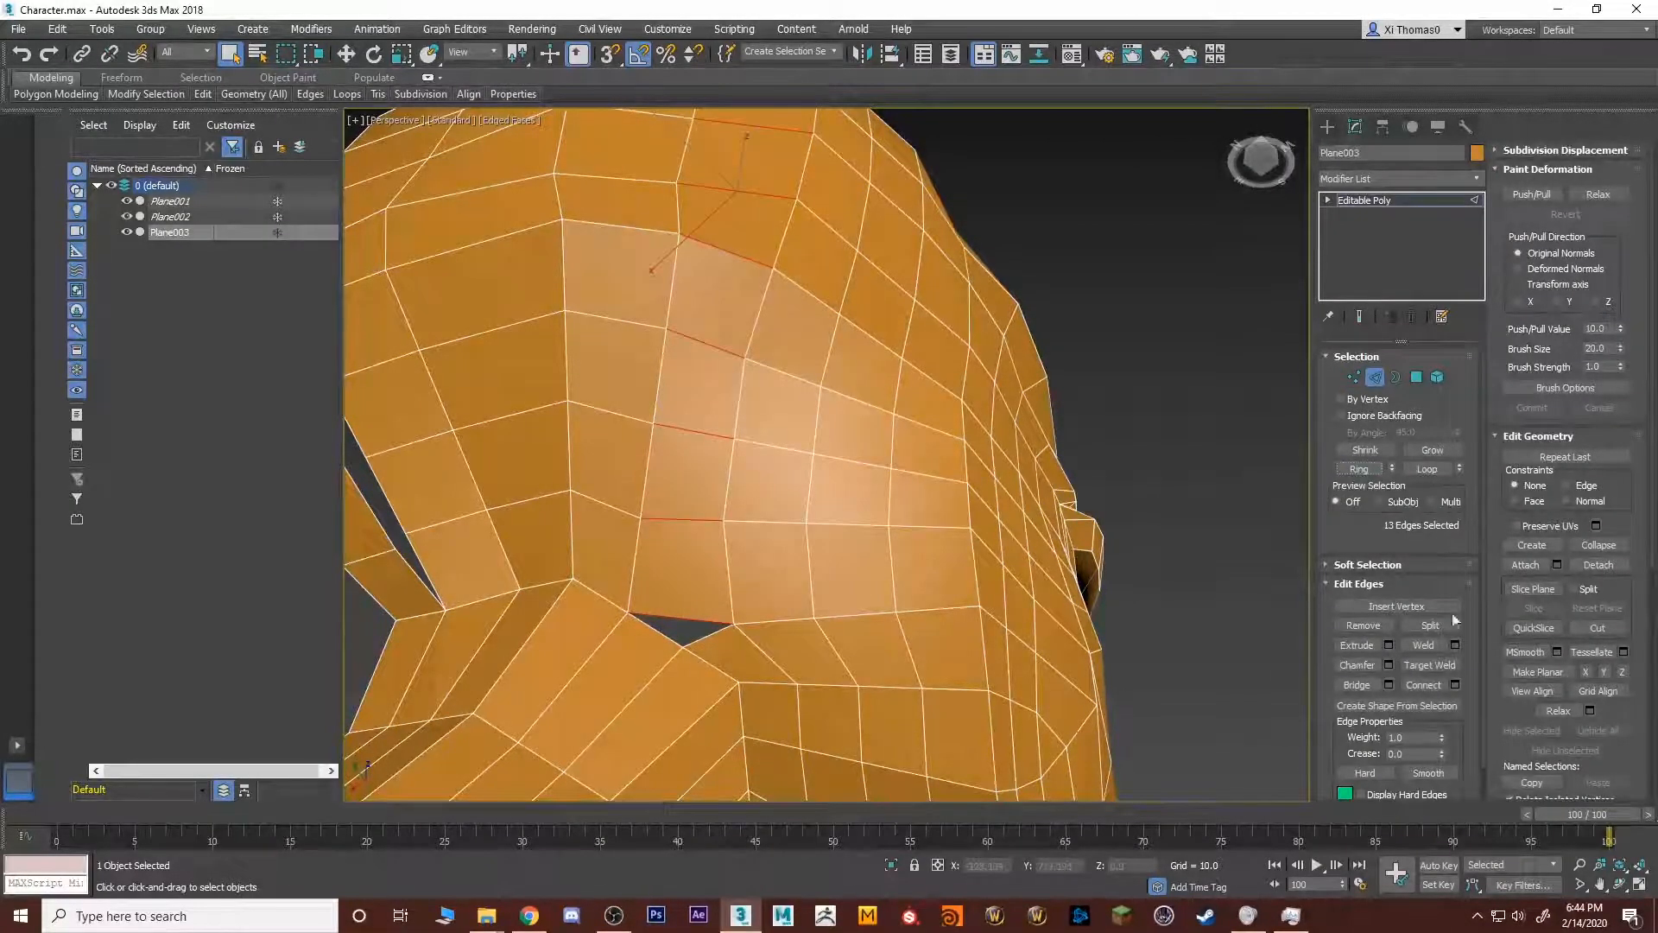
left_click(1456, 684)
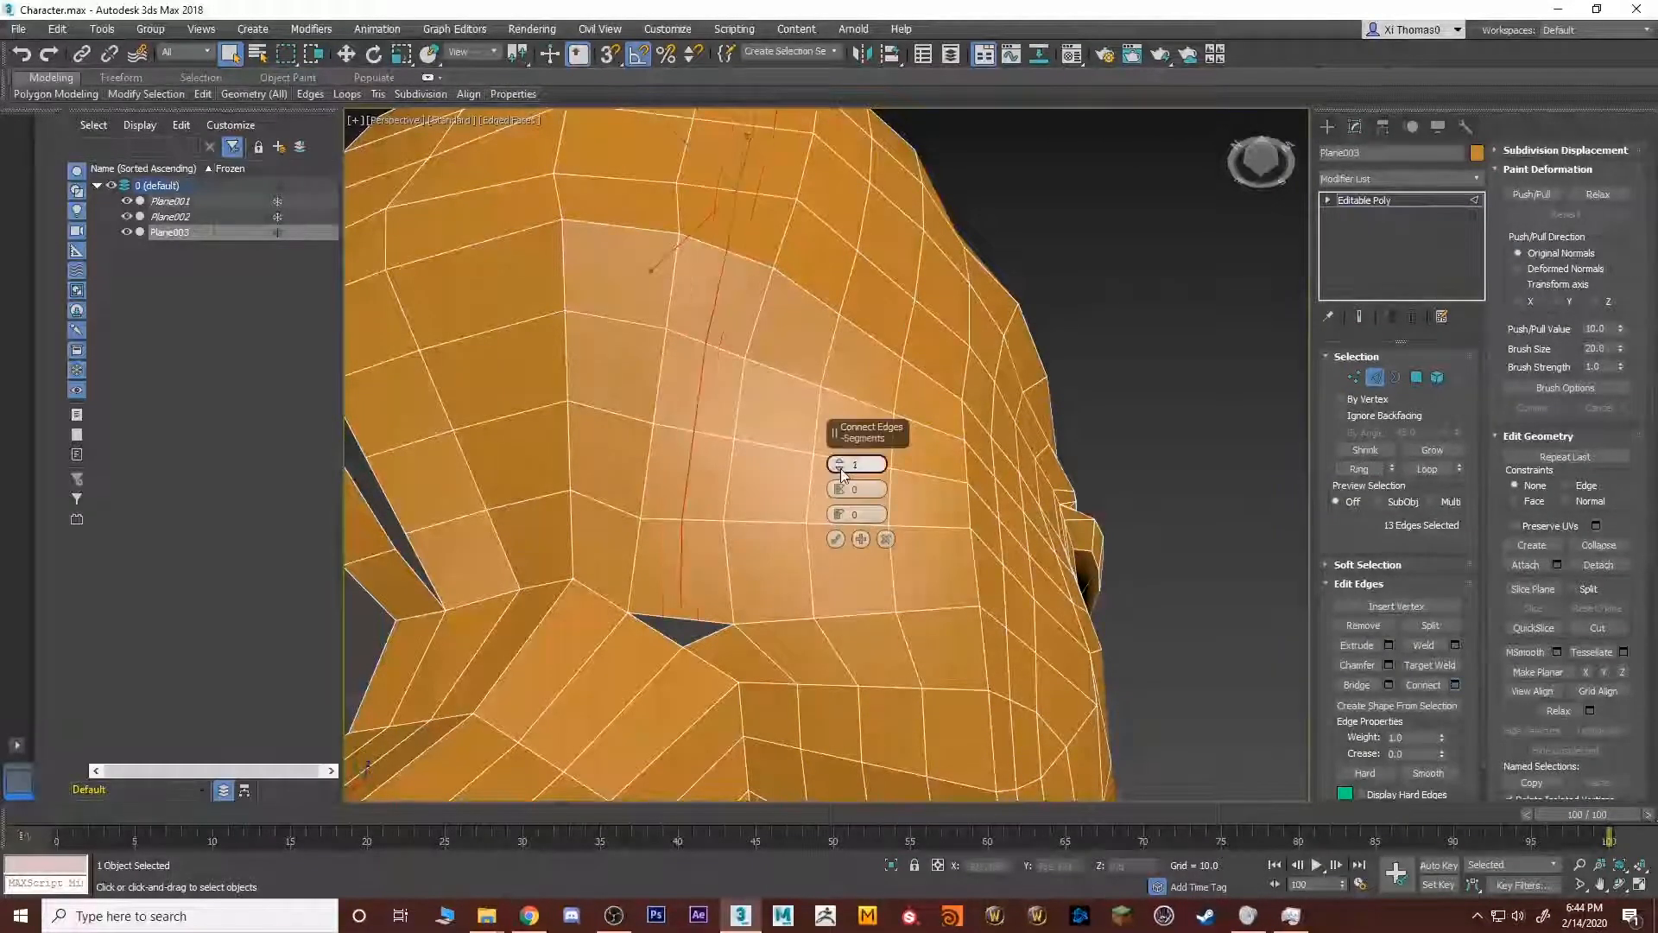
left_click(835, 539)
Move the new vertex on the small hole's edge to open it into a four-sided shape, and cap the hole's border.
key("1")
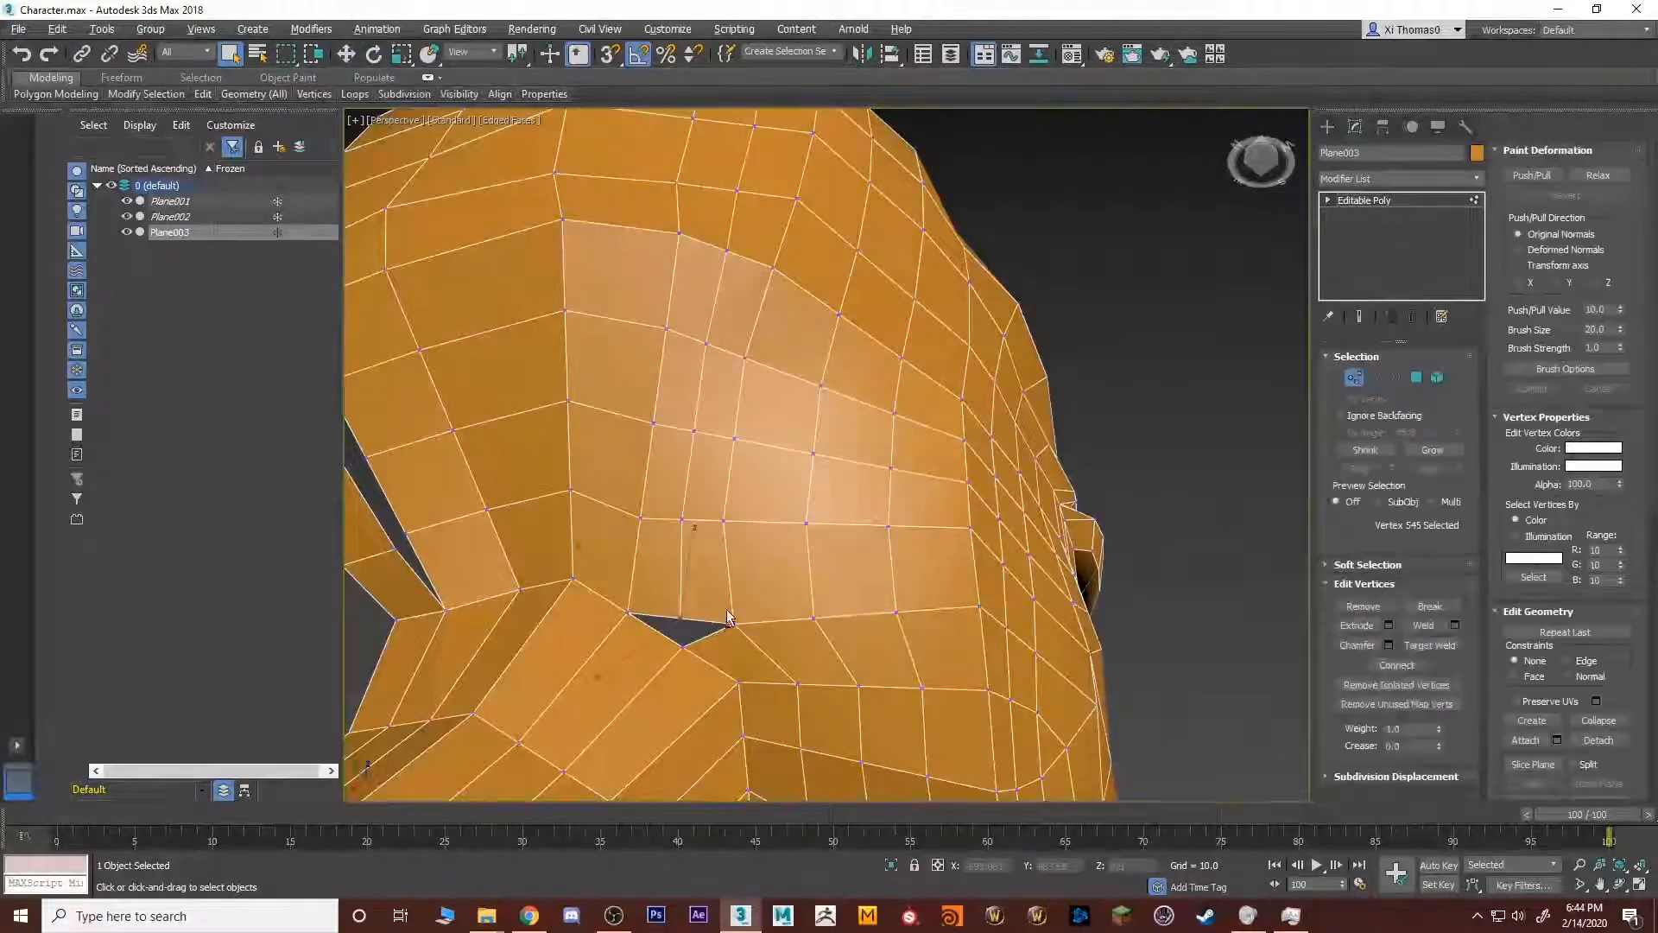
key("w")
middle_click_drag(728, 617, 688, 596, "alt")
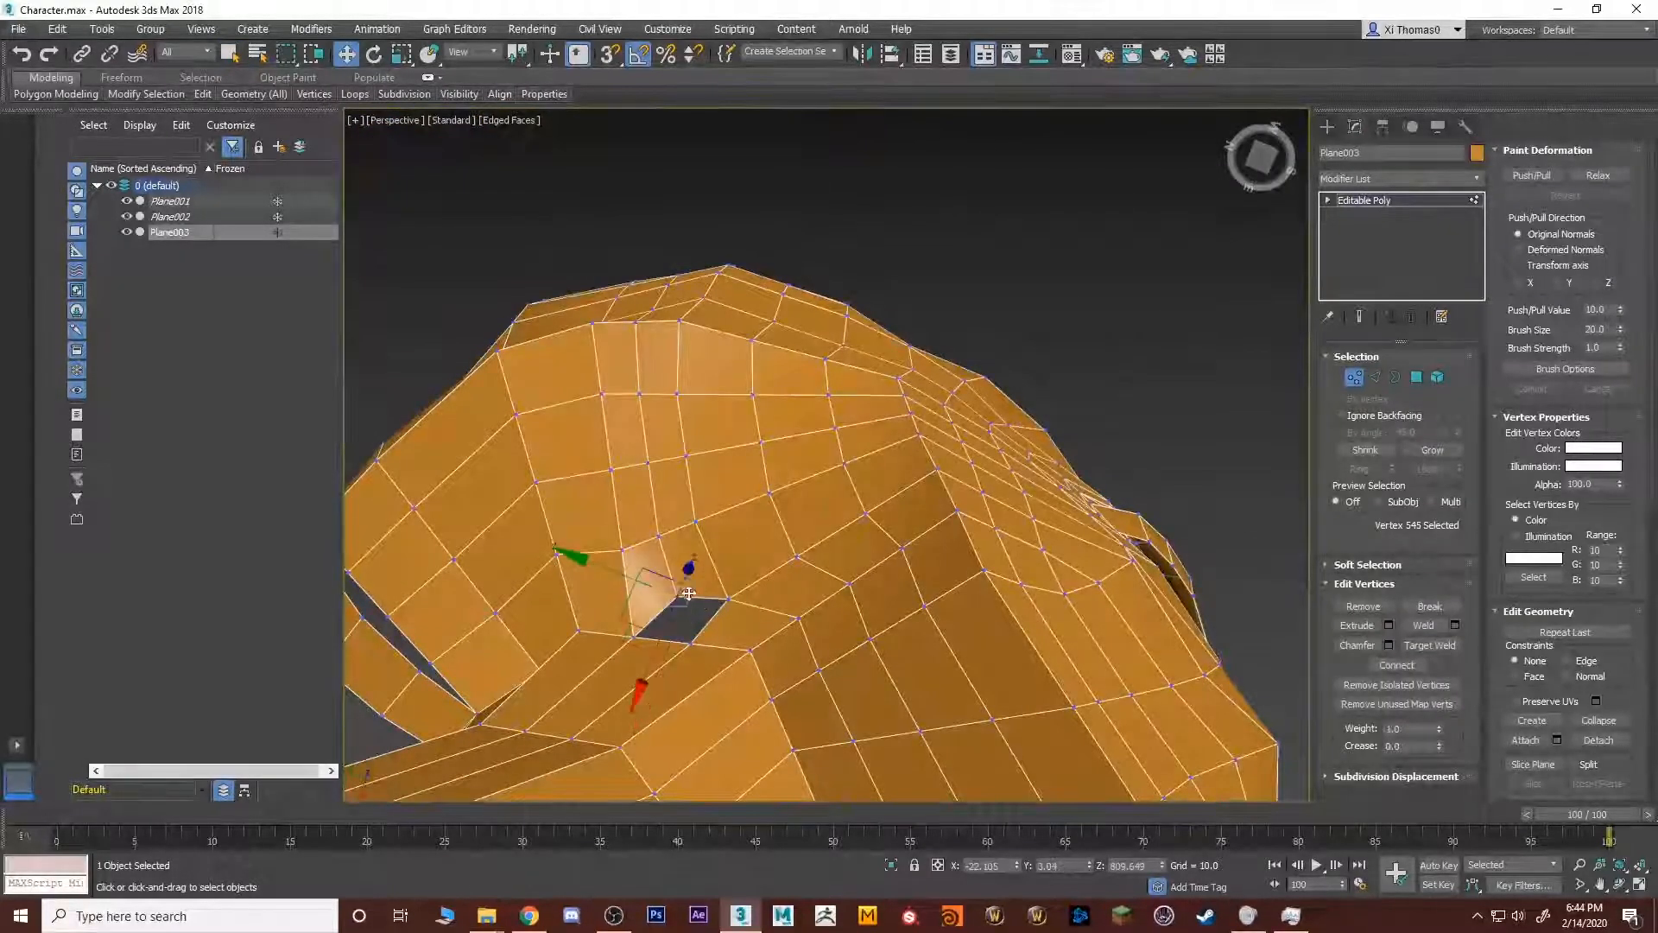
key("3")
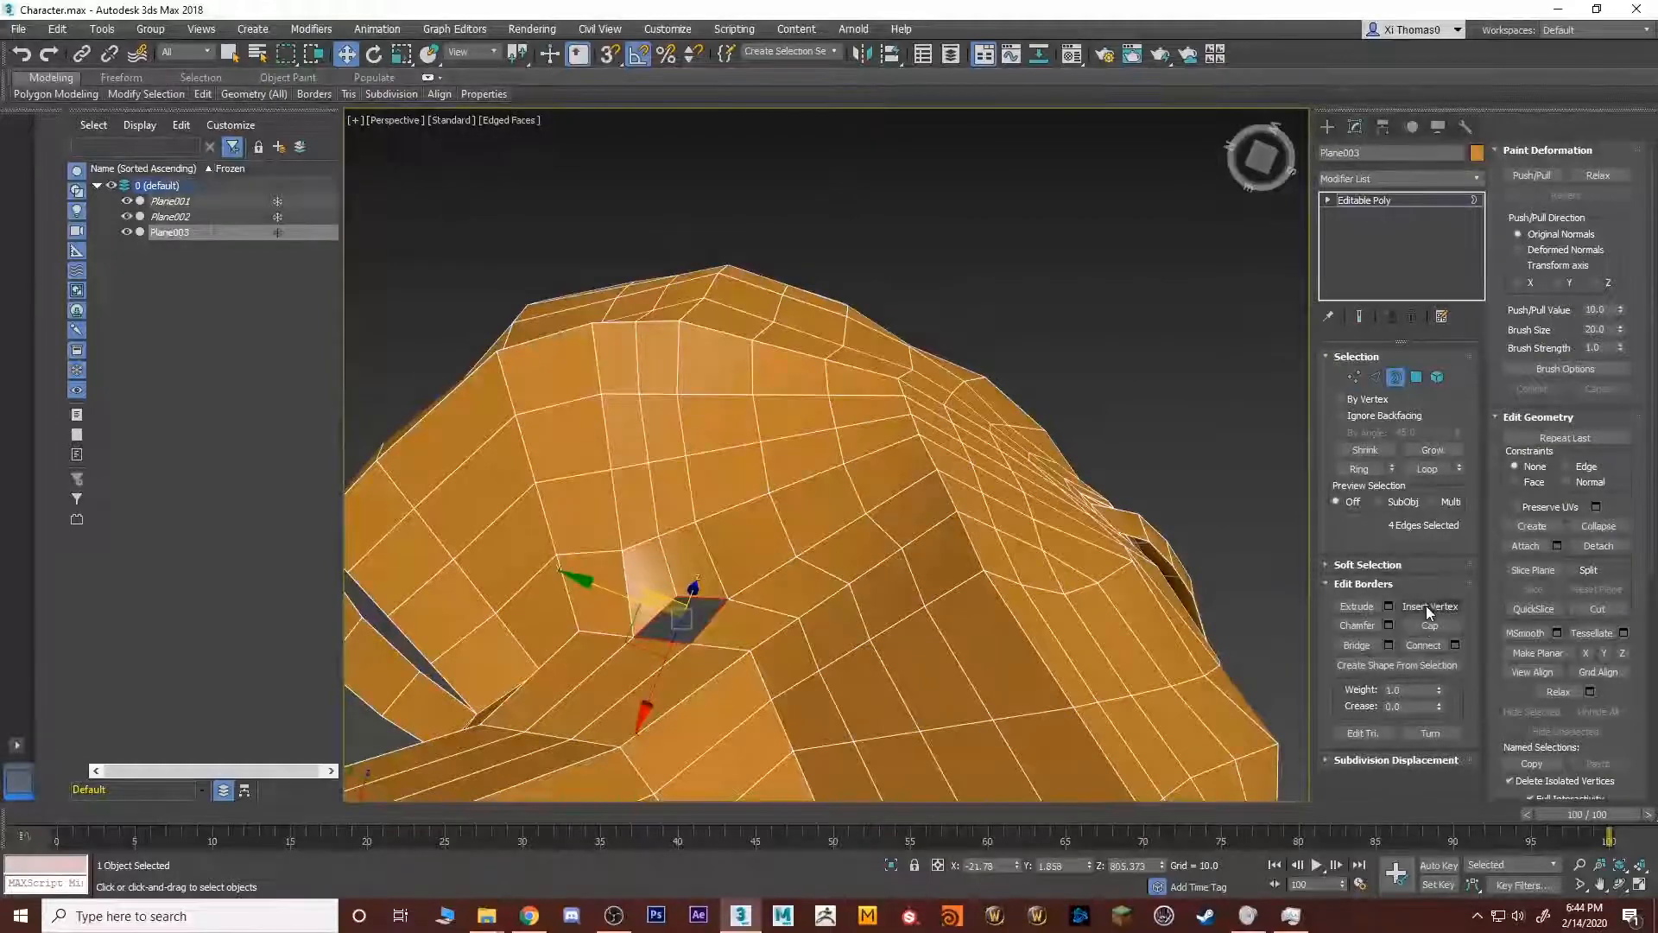
left_click(1393, 624)
Target-weld the facing vertices along the remaining gap beneath the back of the skull above the neck.
mouse_move(950, 570)
middle_mouse_down("alt")
mouse_move(909, 543)
mouse_move(1065, 670)
mouse_move(884, 652)
mouse_move(1018, 536)
mouse_move(1031, 652)
mouse_move(938, 630)
mouse_move(881, 553)
mouse_move(1028, 453)
middle_mouse_up("alt")
scroll(938, 629, "up", 4)
key("1")
middle_click_drag(676, 464, 871, 596, "alt")
left_click(806, 573)
middle_click_drag(1040, 581, 1093, 592, "alt")
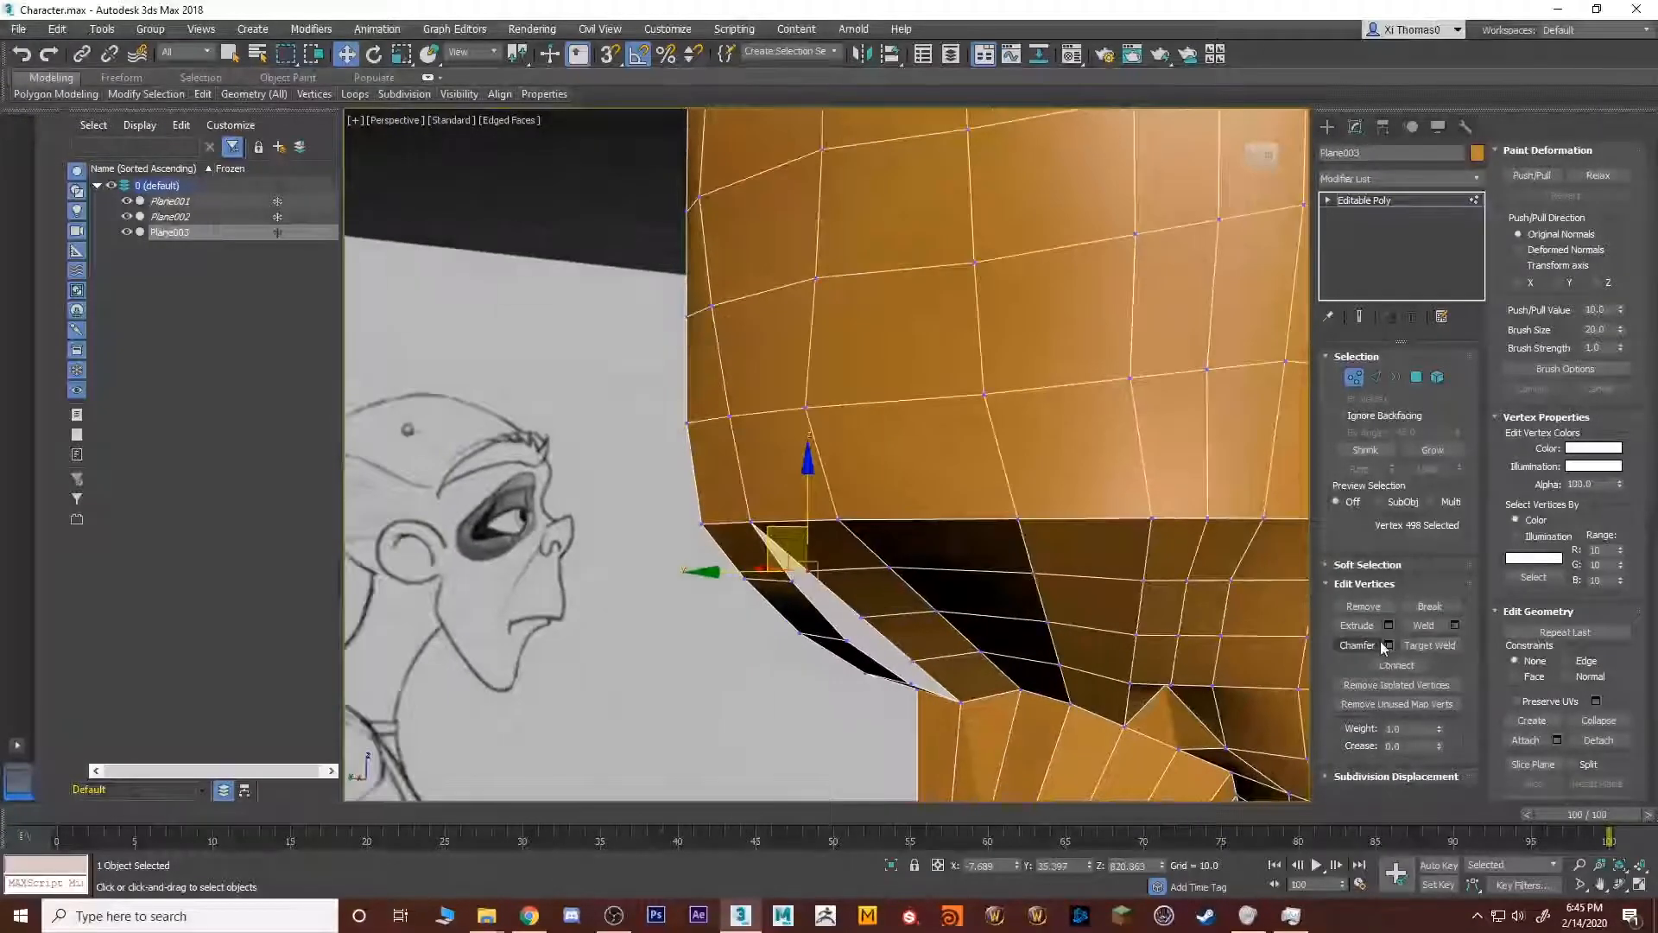
left_click(1430, 646)
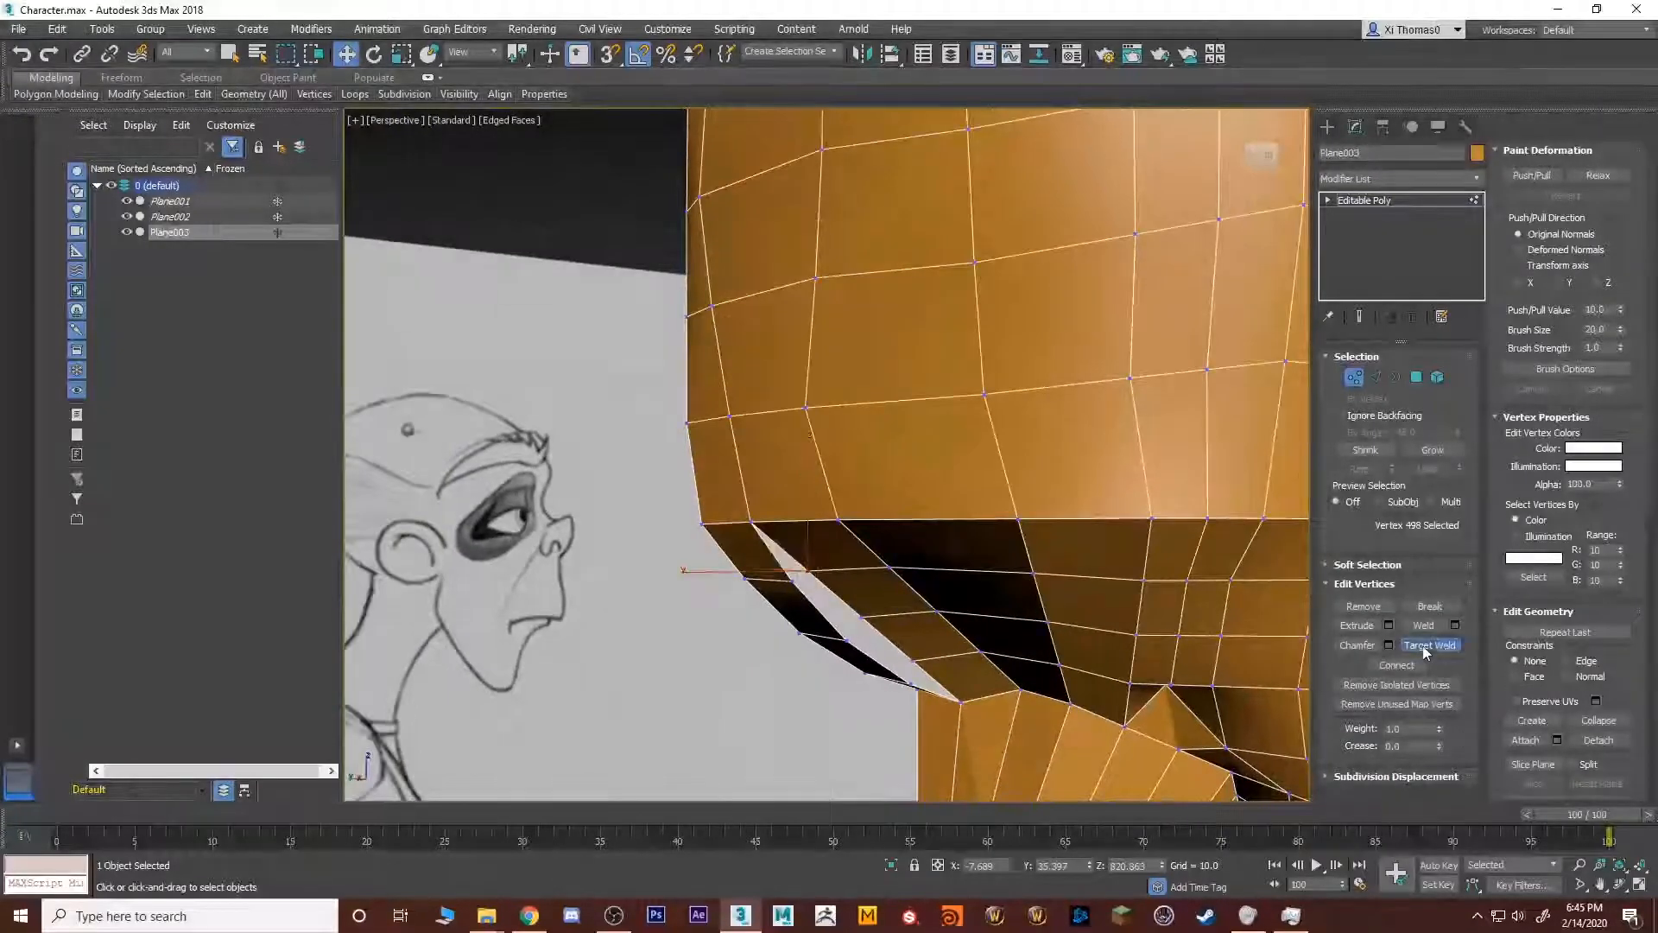
left_click(792, 582)
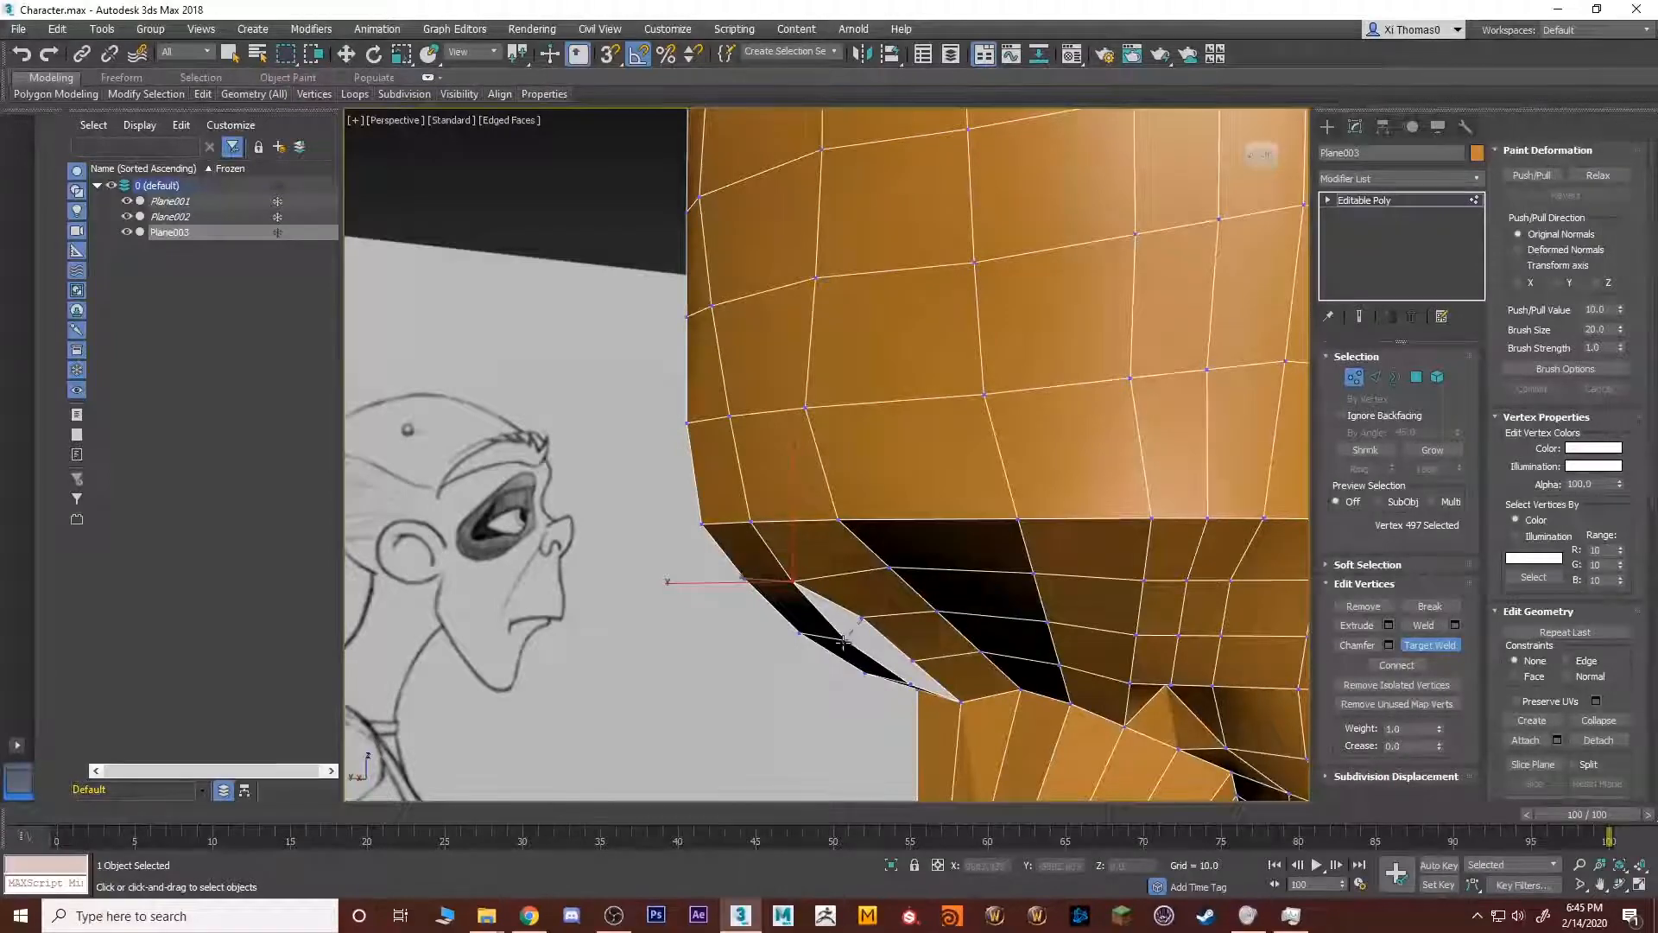
left_click(845, 641)
left_click(904, 687)
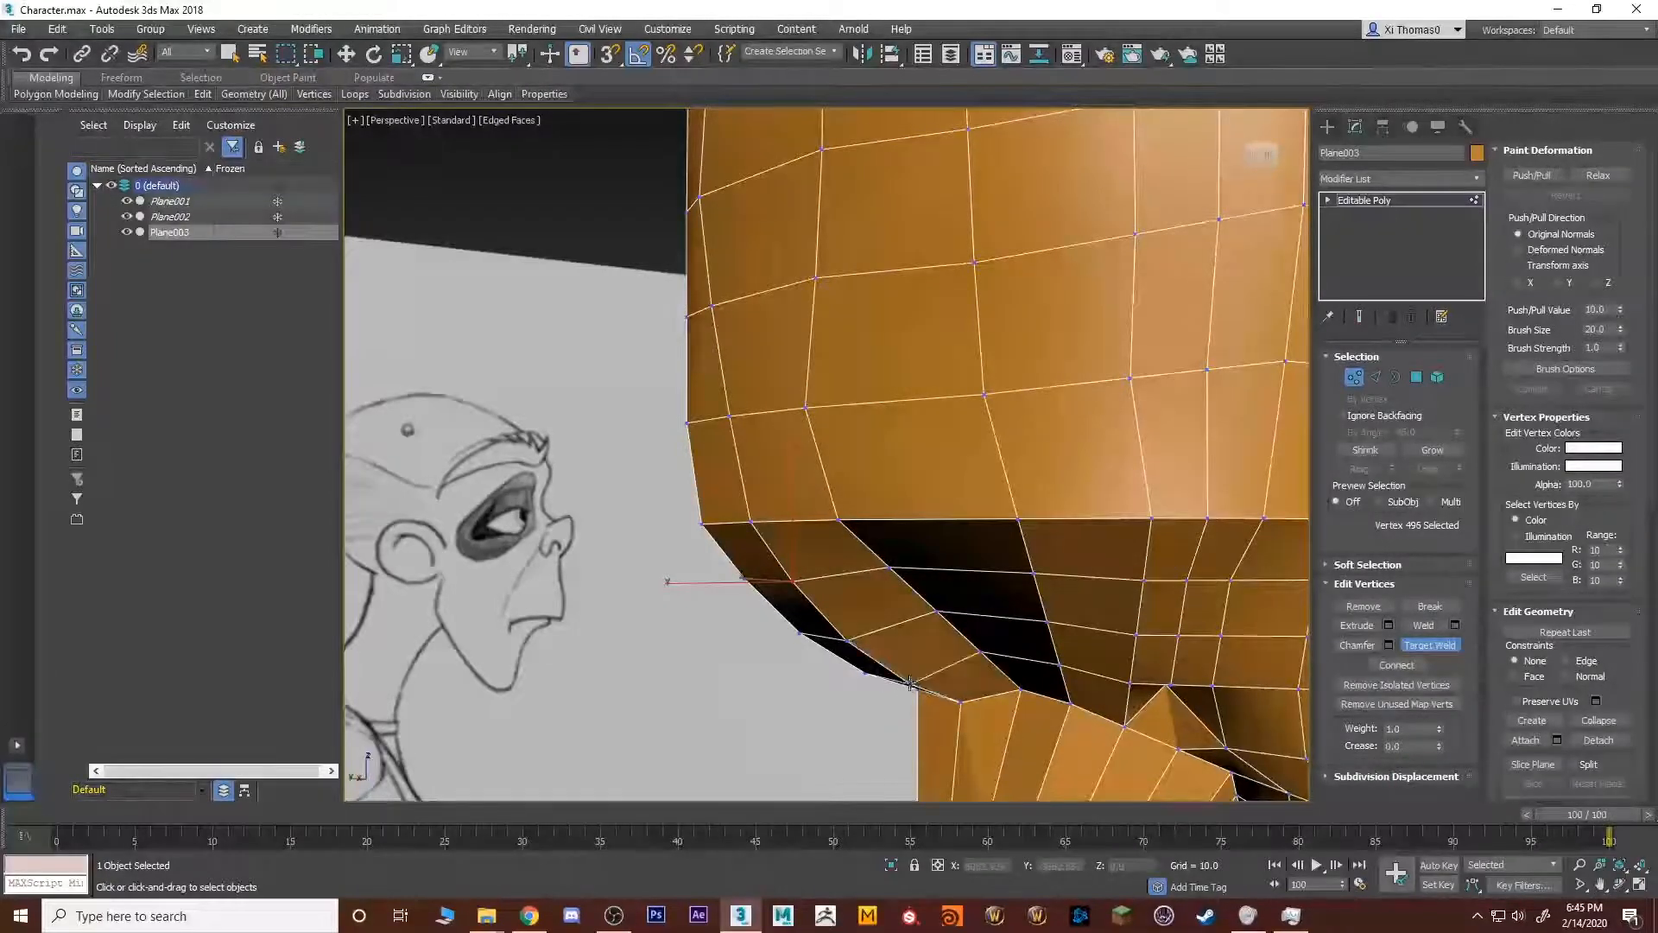
Apply a TurboSmooth modifier to the head, inspect the smoothed skull and neck area, and remove the modifier.
middle_click_drag(904, 687, 916, 544, "alt")
key("q")
left_click(1382, 202)
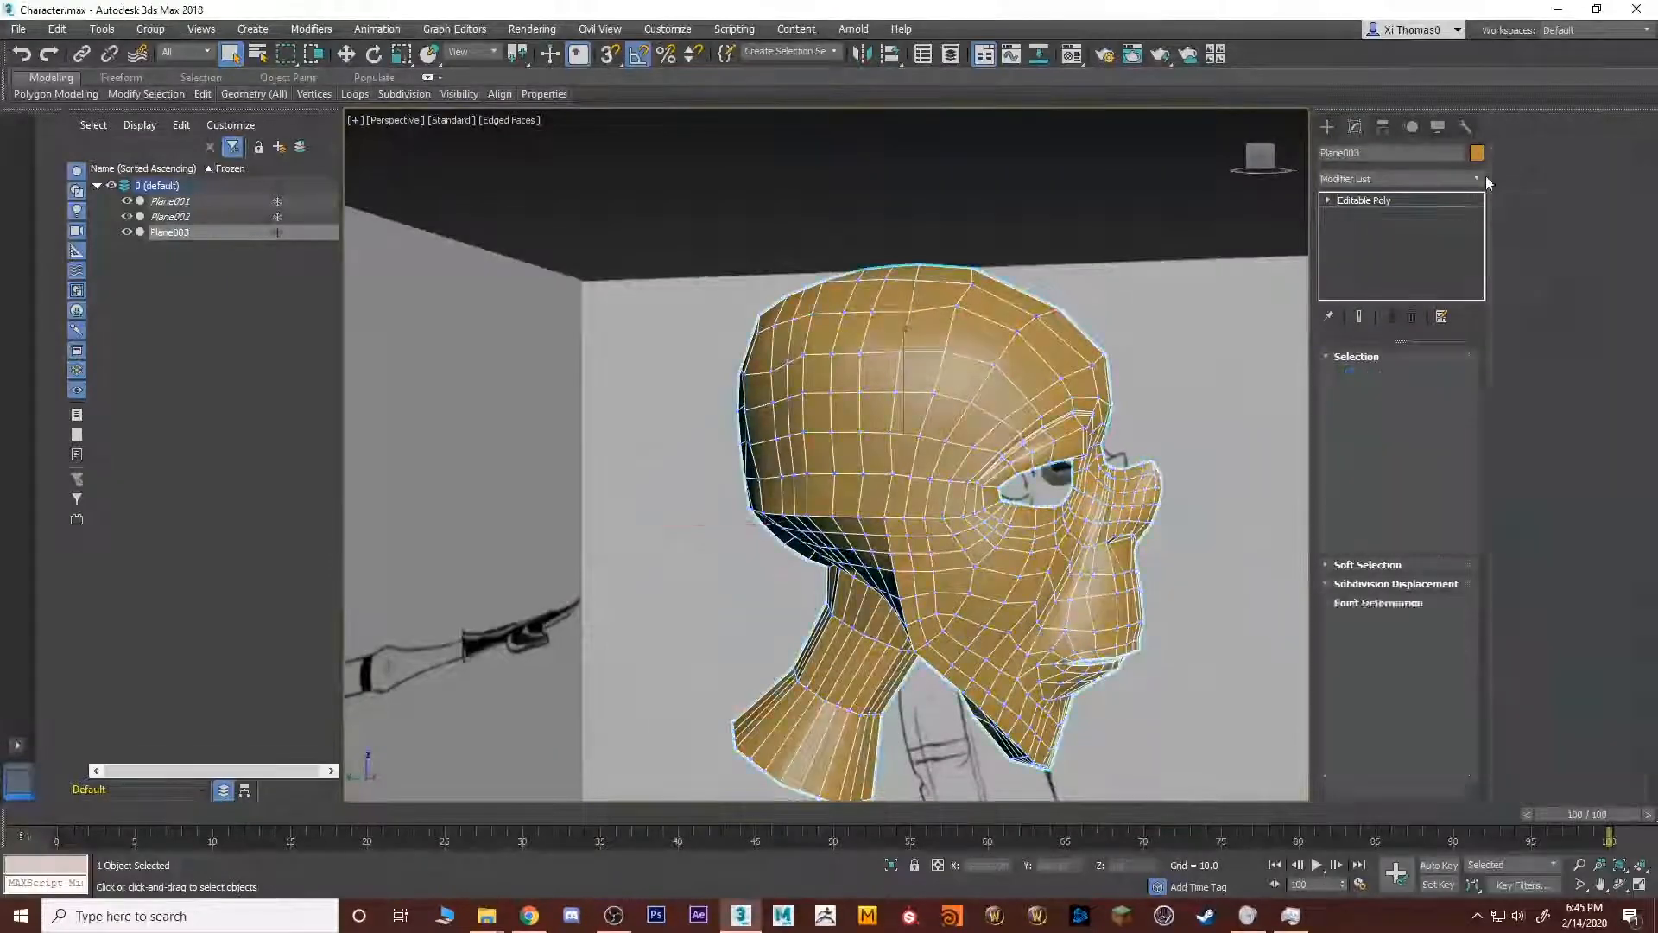
left_click(1478, 177)
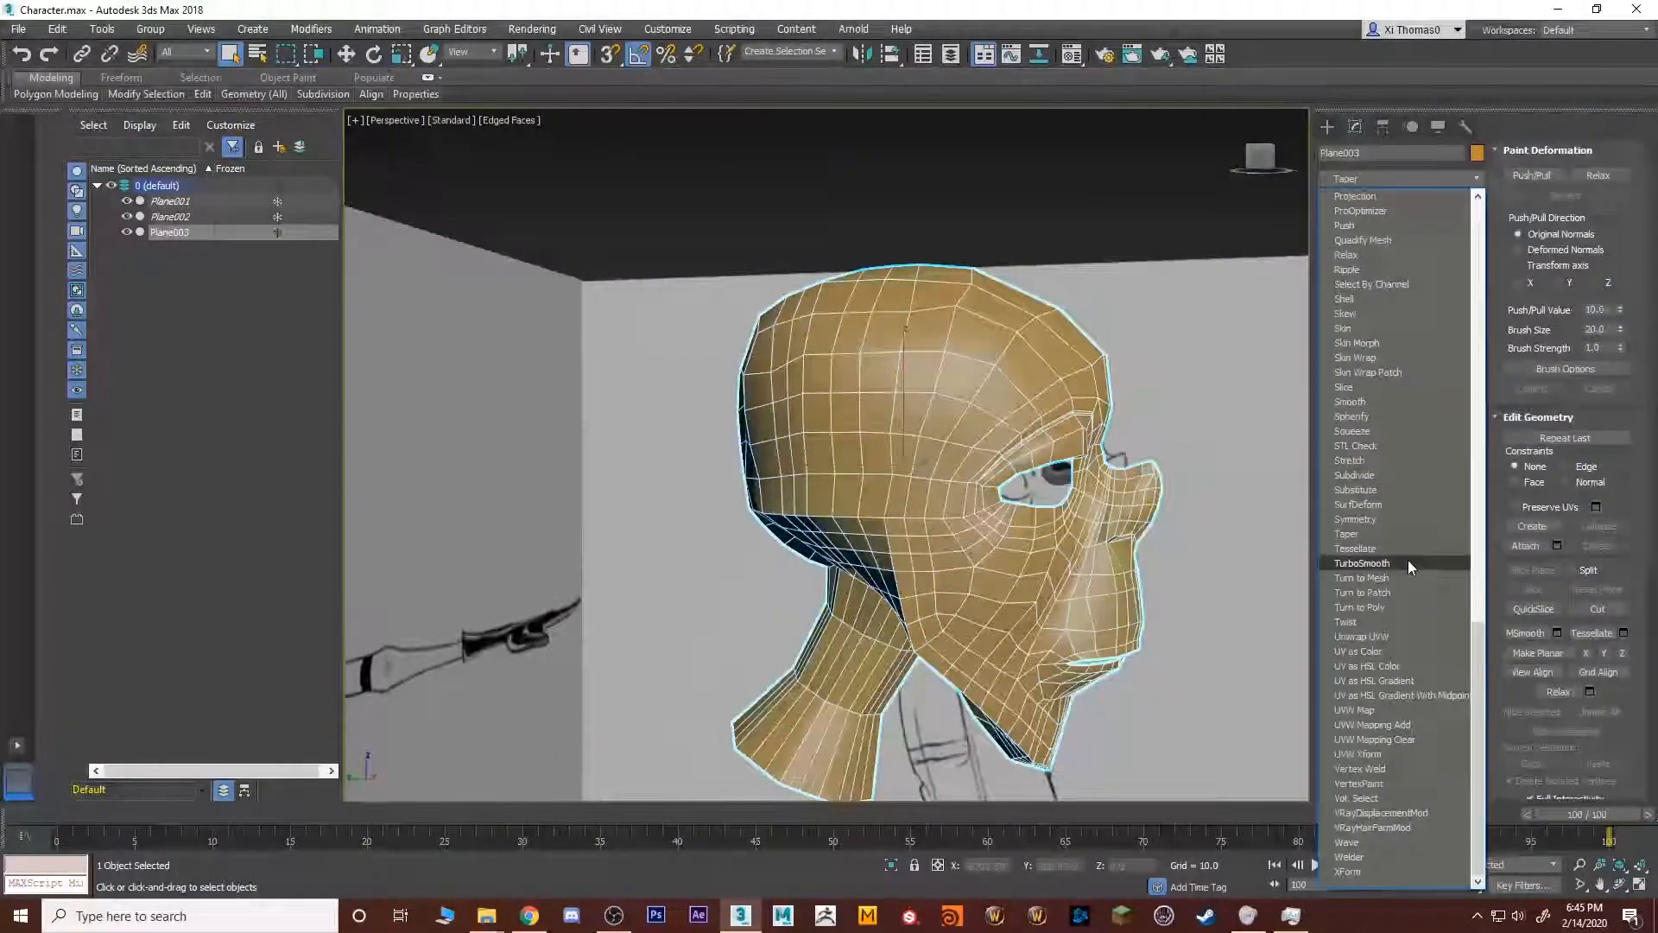
left_click(1408, 562)
left_click(1174, 485)
middle_click_drag(1174, 485, 1142, 503, "alt")
middle_click_drag(965, 671, 865, 489, "alt")
left_click(865, 489)
scroll(865, 489, "up", 4)
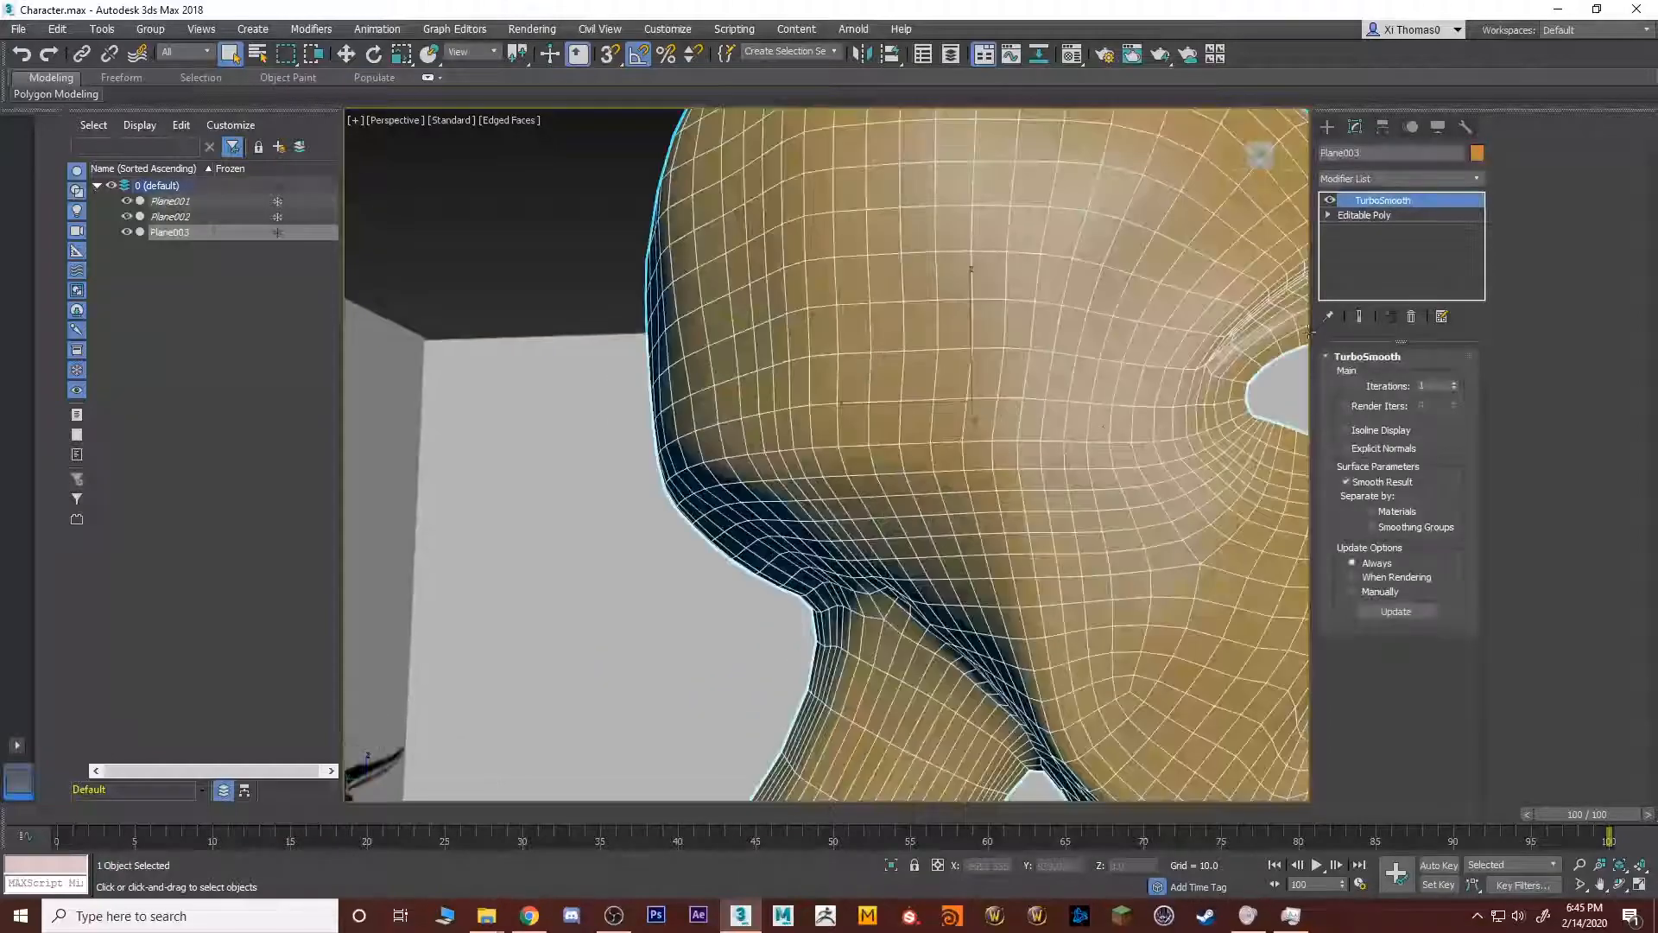
middle_click_drag(997, 433, 960, 365)
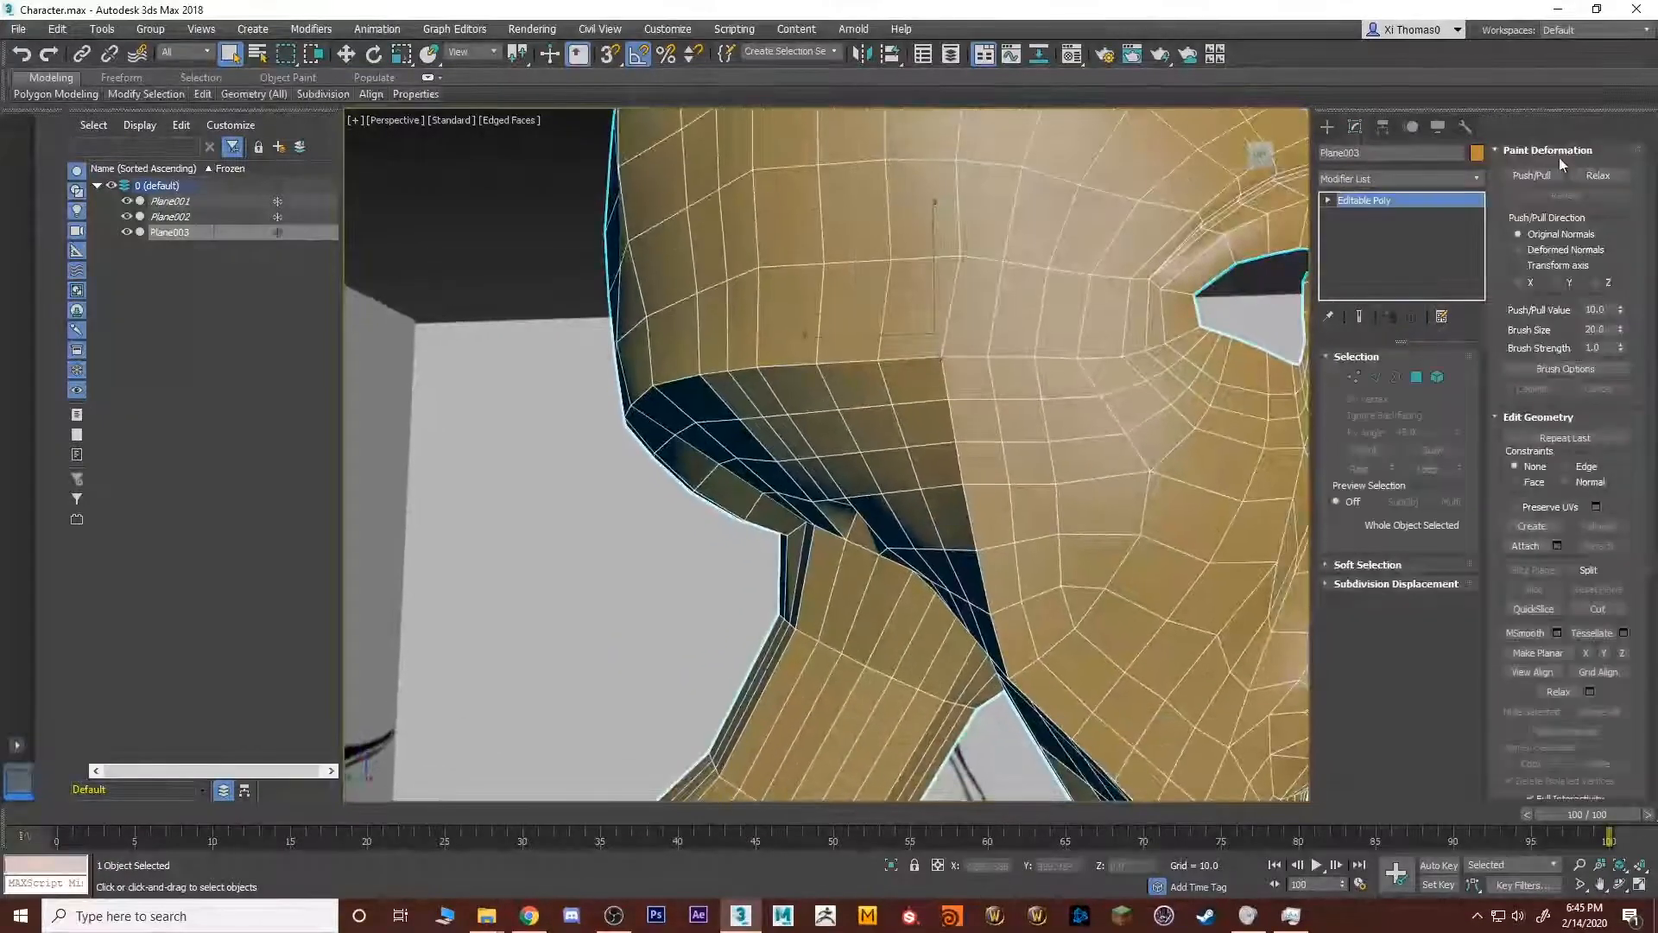
Paint Push/Pull deformation with brush strength 0.1 over the underside of the skull's back, just above the neck.
left_click(1533, 175)
middle_click_drag(1226, 294, 987, 392, "alt")
scroll(990, 399, "down", 3)
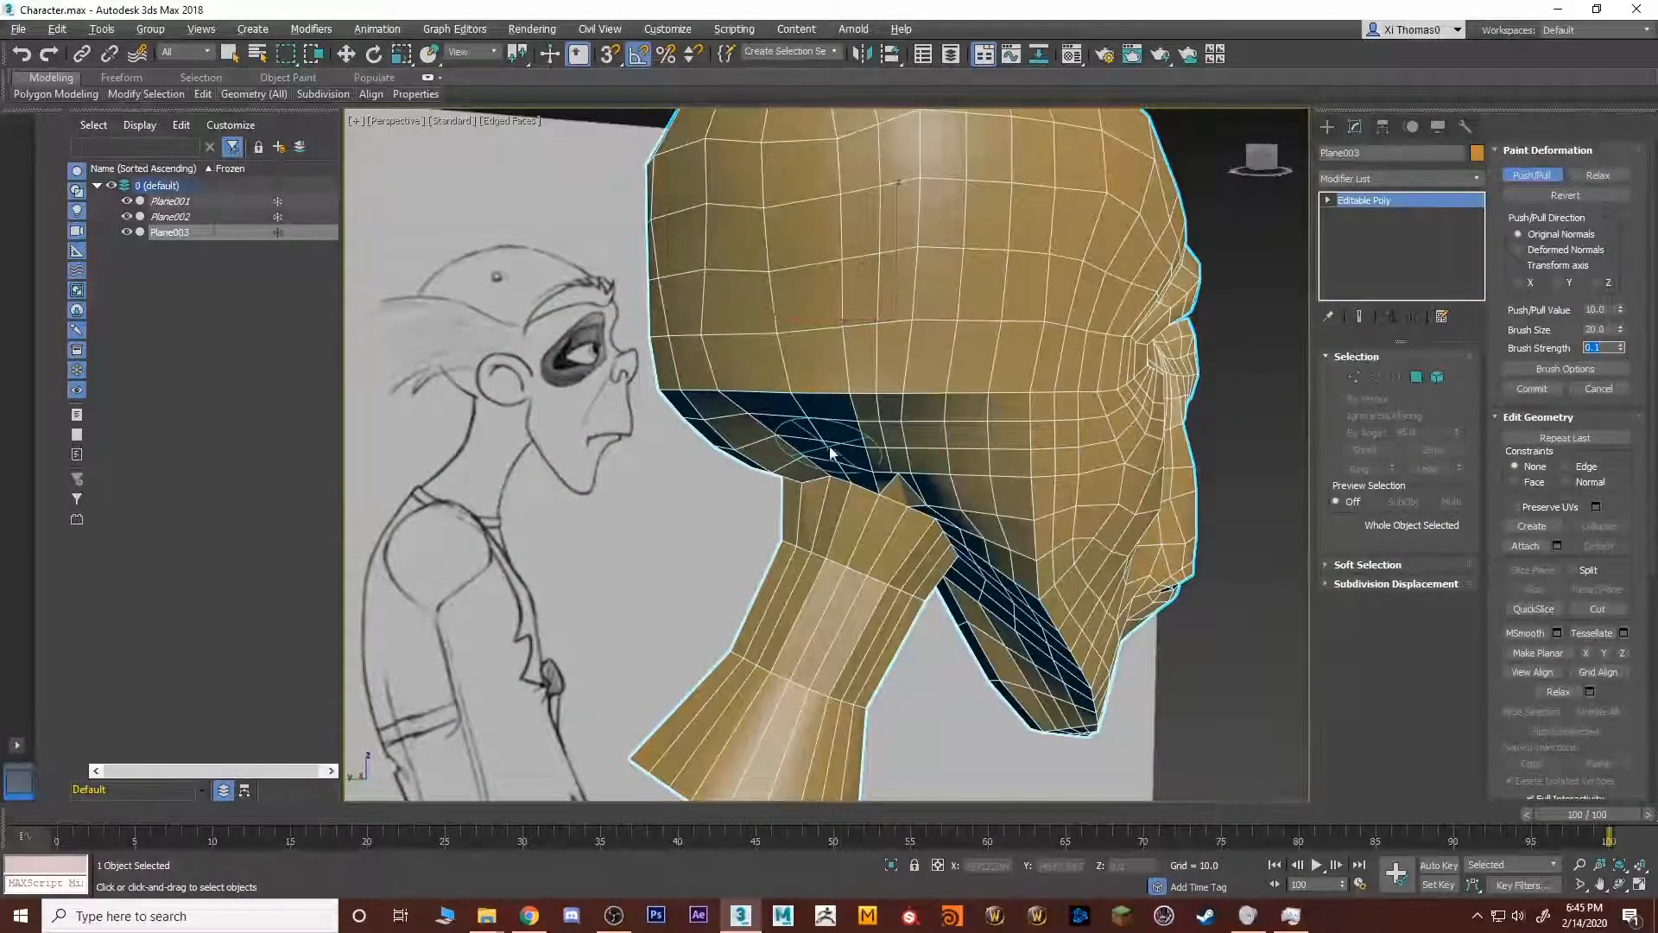
middle_click_drag(808, 441, 796, 366, "alt")
left_click_drag(765, 399, 801, 459)
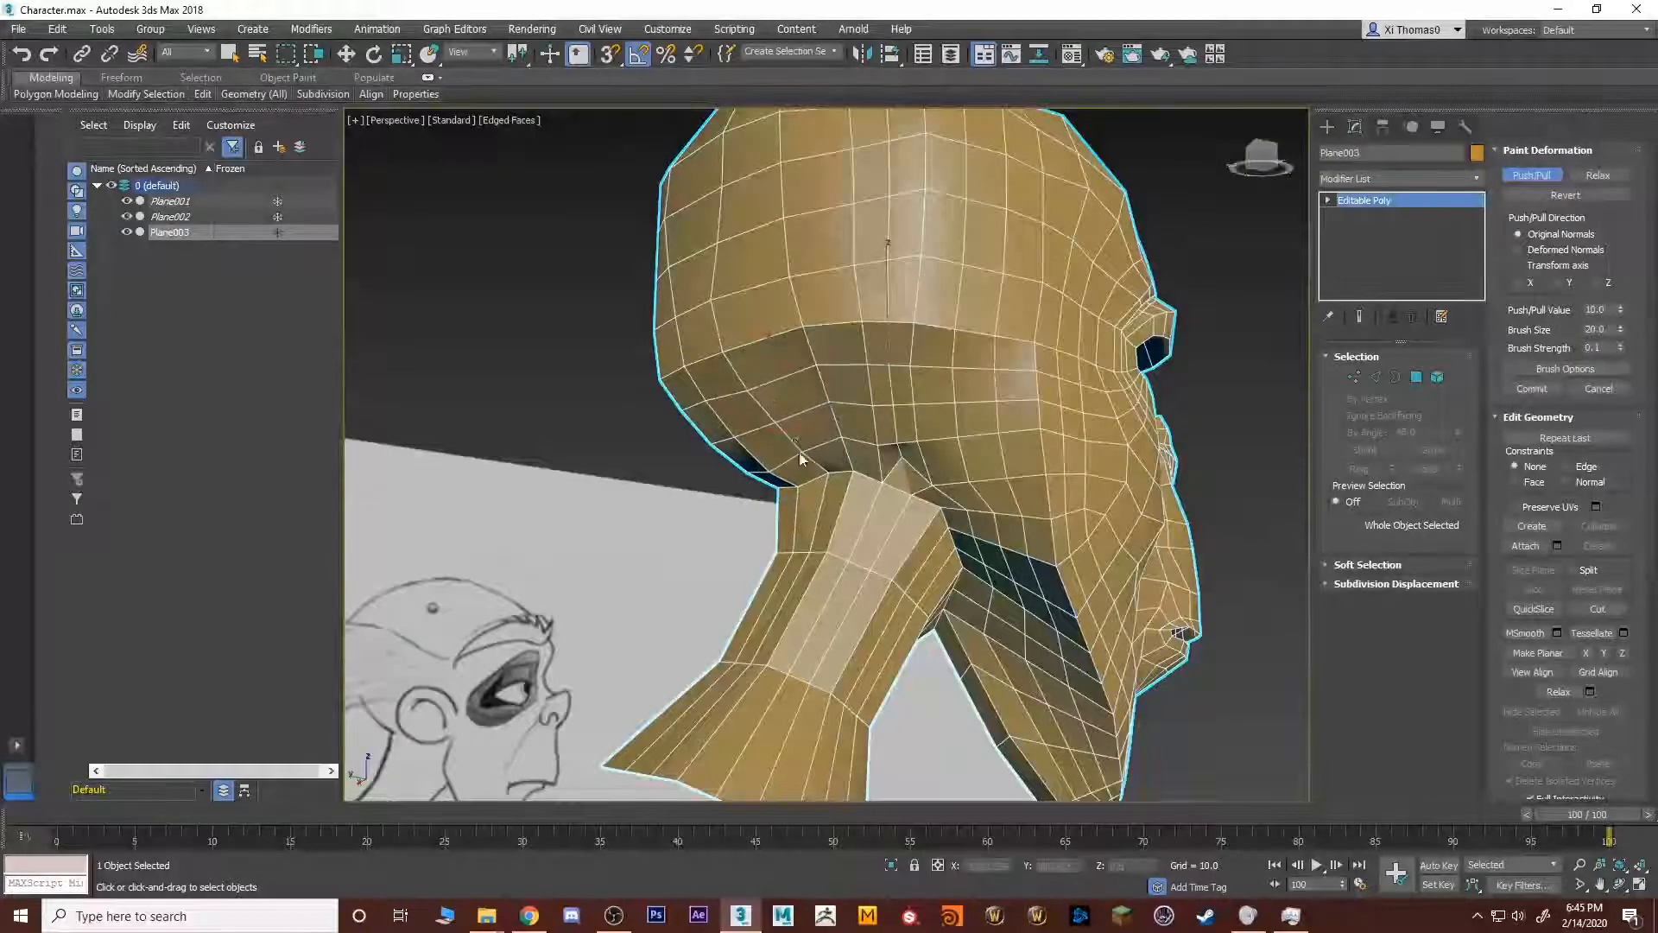
mouse_move(762, 396)
left_mouse_down()
mouse_move(789, 454)
mouse_move(859, 449)
mouse_move(813, 397)
mouse_move(890, 467)
left_mouse_up()
mouse_move(899, 357)
left_mouse_down()
mouse_move(927, 485)
mouse_move(892, 437)
mouse_move(768, 409)
left_mouse_up()
Paint further Push/Pull strokes along the area behind the jaw and under the cheek to round out the transition to the neck.
mouse_move(891, 381)
middle_mouse_down("alt")
mouse_move(845, 510)
mouse_move(764, 471)
middle_mouse_up("alt")
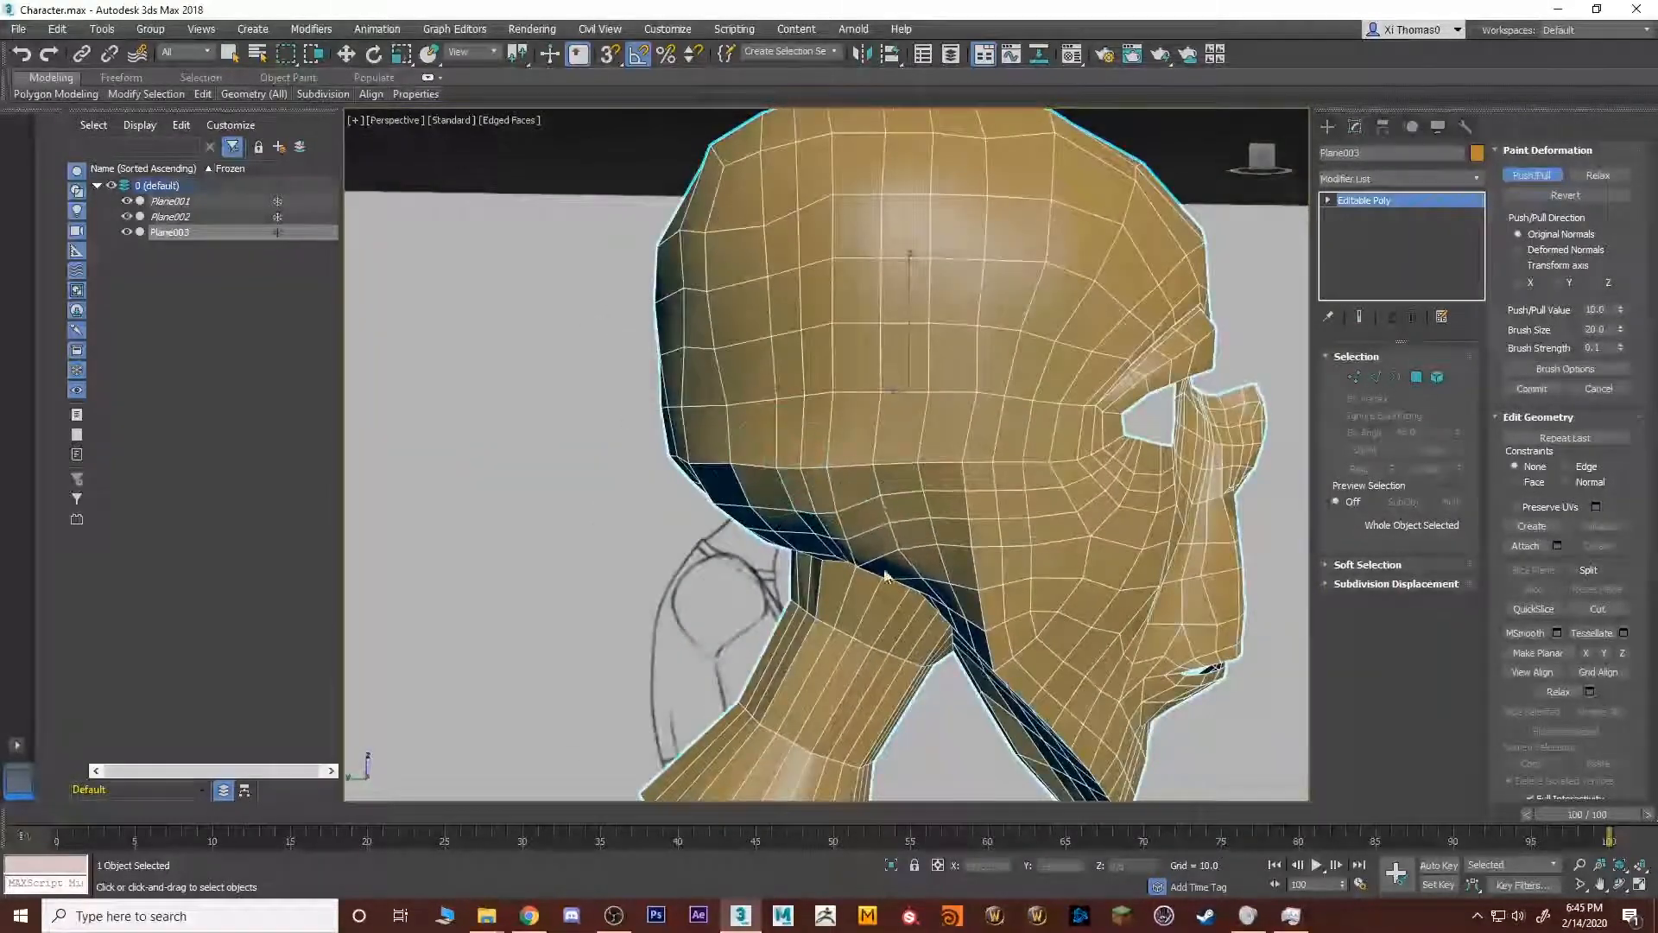
middle_click_drag(829, 553, 858, 488, "alt")
left_click_drag(892, 553, 921, 532)
middle_click_drag(954, 541, 899, 483, "alt")
mouse_move(915, 521)
left_mouse_down()
mouse_move(963, 567)
mouse_move(798, 351)
mouse_move(933, 596)
mouse_move(997, 659)
left_mouse_up()
middle_click_drag(994, 551, 957, 608, "alt")
mouse_move(957, 609)
left_mouse_down()
mouse_move(952, 630)
mouse_move(909, 528)
left_mouse_up()
mouse_move(863, 285)
left_mouse_down()
mouse_move(849, 444)
mouse_move(879, 466)
left_mouse_up()
mouse_move(879, 457)
middle_mouse_down("alt")
mouse_move(904, 481)
mouse_move(855, 536)
mouse_move(1063, 544)
mouse_move(829, 406)
middle_mouse_up("alt")
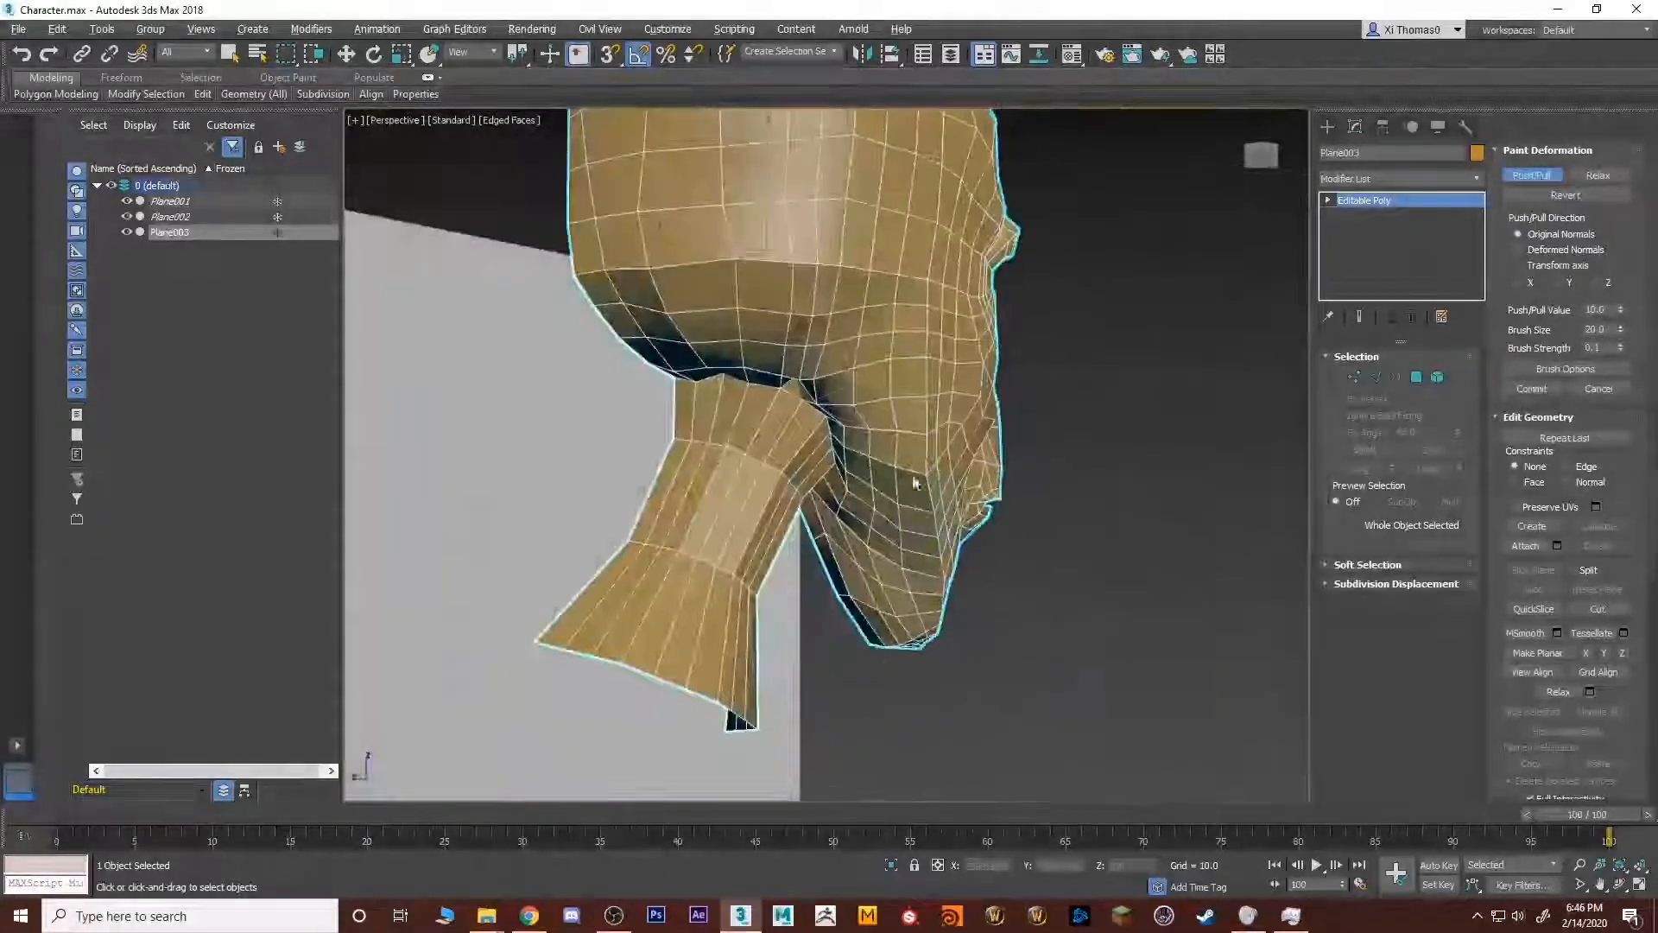
mouse_move(860, 301)
middle_mouse_down("alt")
mouse_move(881, 319)
mouse_move(837, 370)
mouse_move(977, 363)
mouse_move(845, 216)
mouse_move(788, 311)
mouse_move(999, 527)
middle_mouse_up("alt")
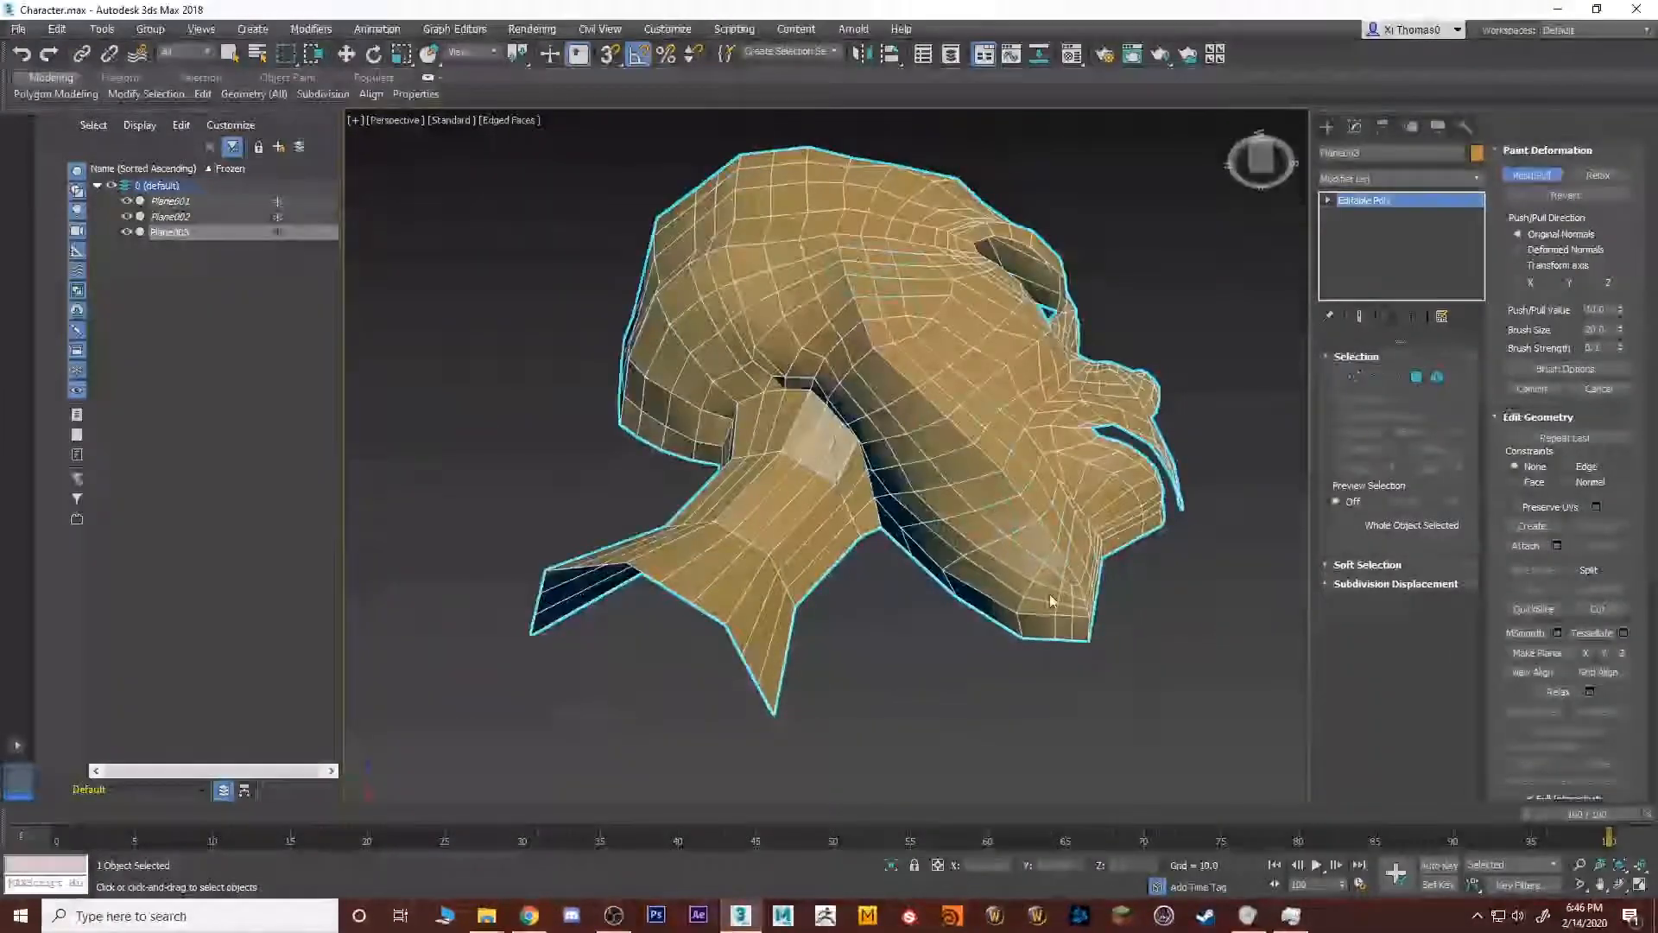
mouse_move(1052, 600)
middle_mouse_down("alt")
mouse_move(1045, 670)
mouse_move(907, 603)
mouse_move(891, 638)
mouse_move(996, 633)
mouse_move(945, 565)
mouse_move(890, 410)
mouse_move(859, 497)
mouse_move(857, 451)
mouse_move(683, 354)
mouse_move(762, 324)
middle_mouse_up("alt")
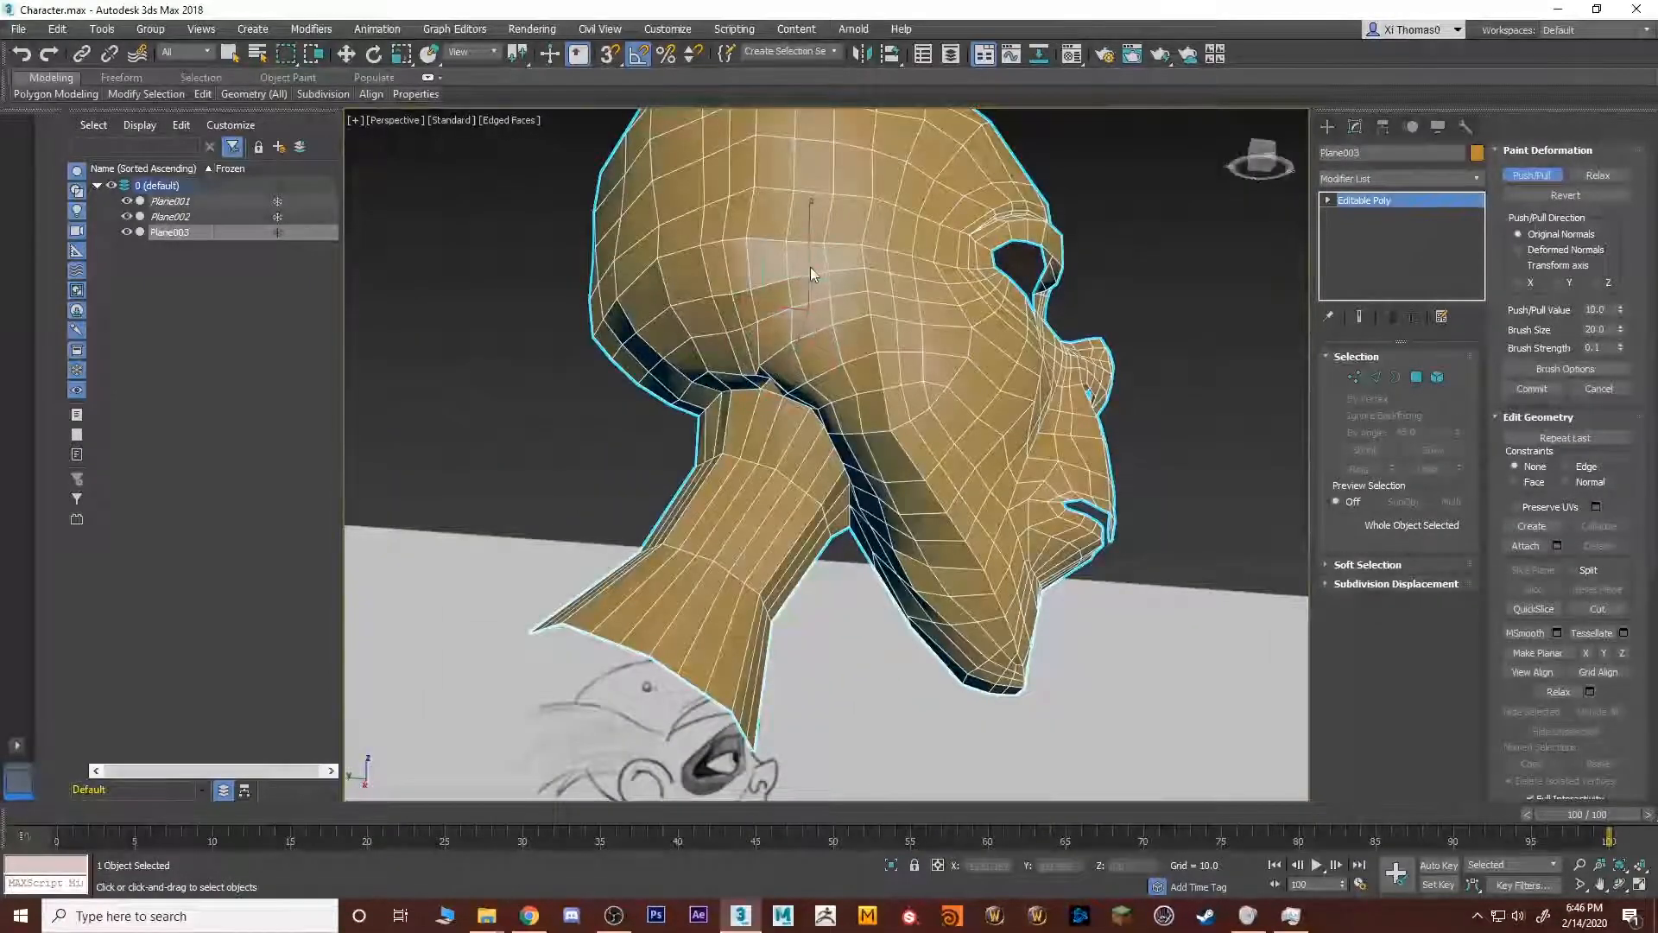
mouse_move(810, 291)
middle_mouse_down("alt")
mouse_move(907, 370)
mouse_move(844, 374)
mouse_move(1650, 207)
middle_mouse_up("alt")
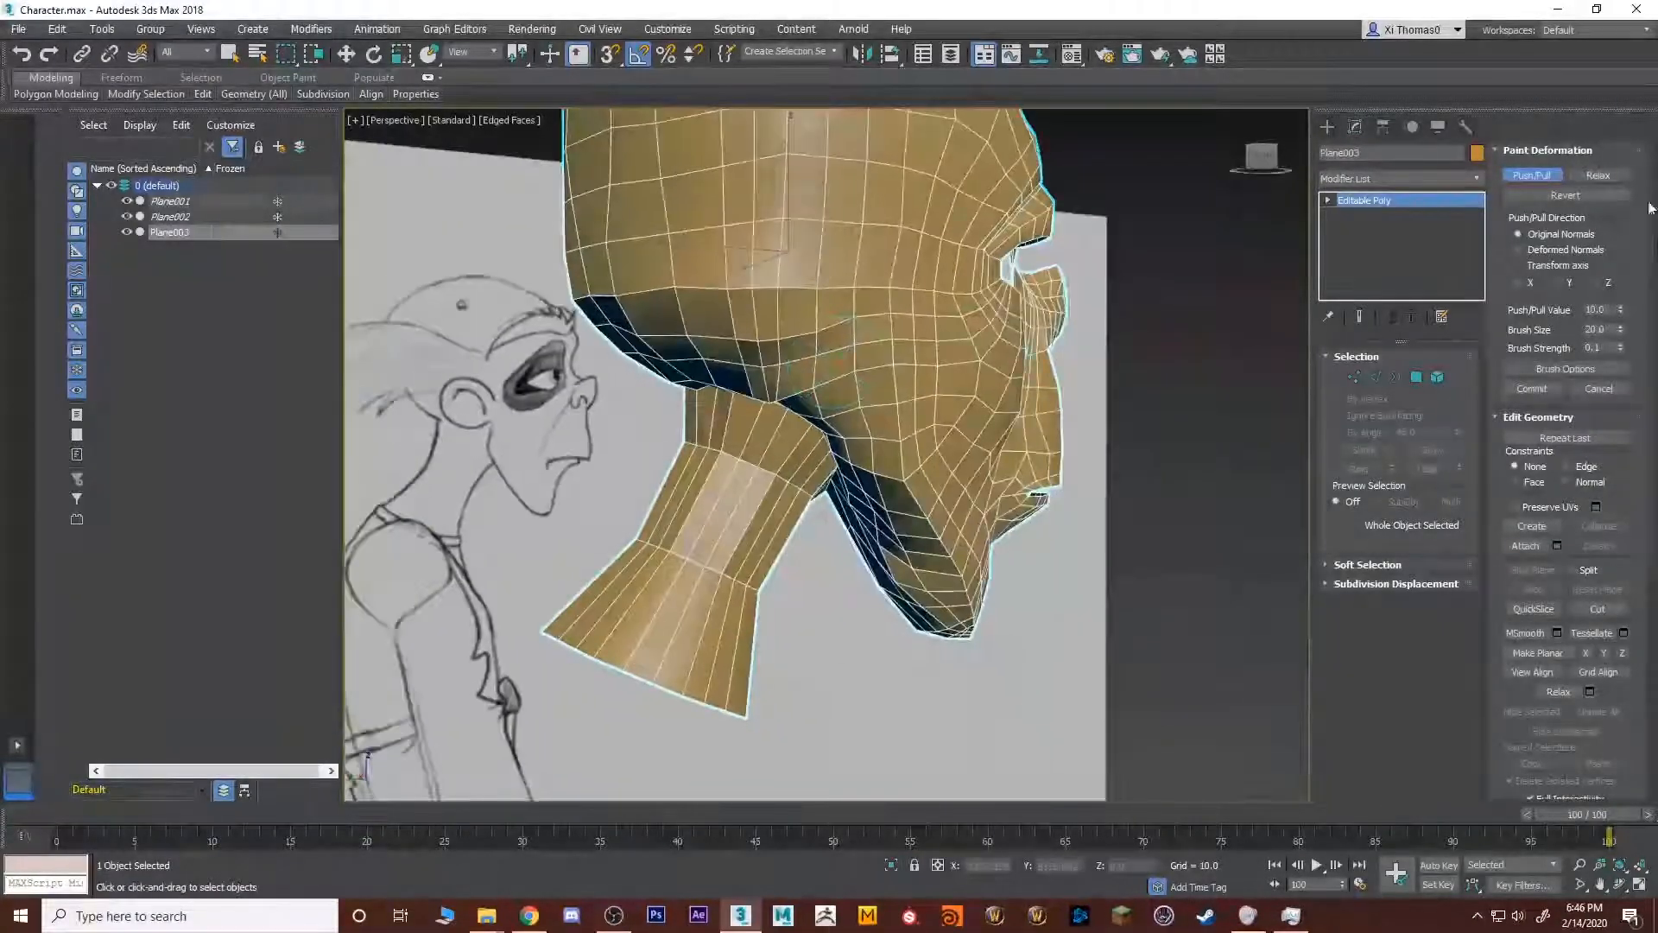
Relax the mesh beneath the skull and along the jaw with the Relax brush at size 39.446 and strength 0.1.
left_click(1598, 175)
mouse_move(830, 397)
middle_mouse_down("alt")
mouse_move(771, 354)
mouse_move(844, 432)
mouse_move(1028, 446)
middle_mouse_up("alt")
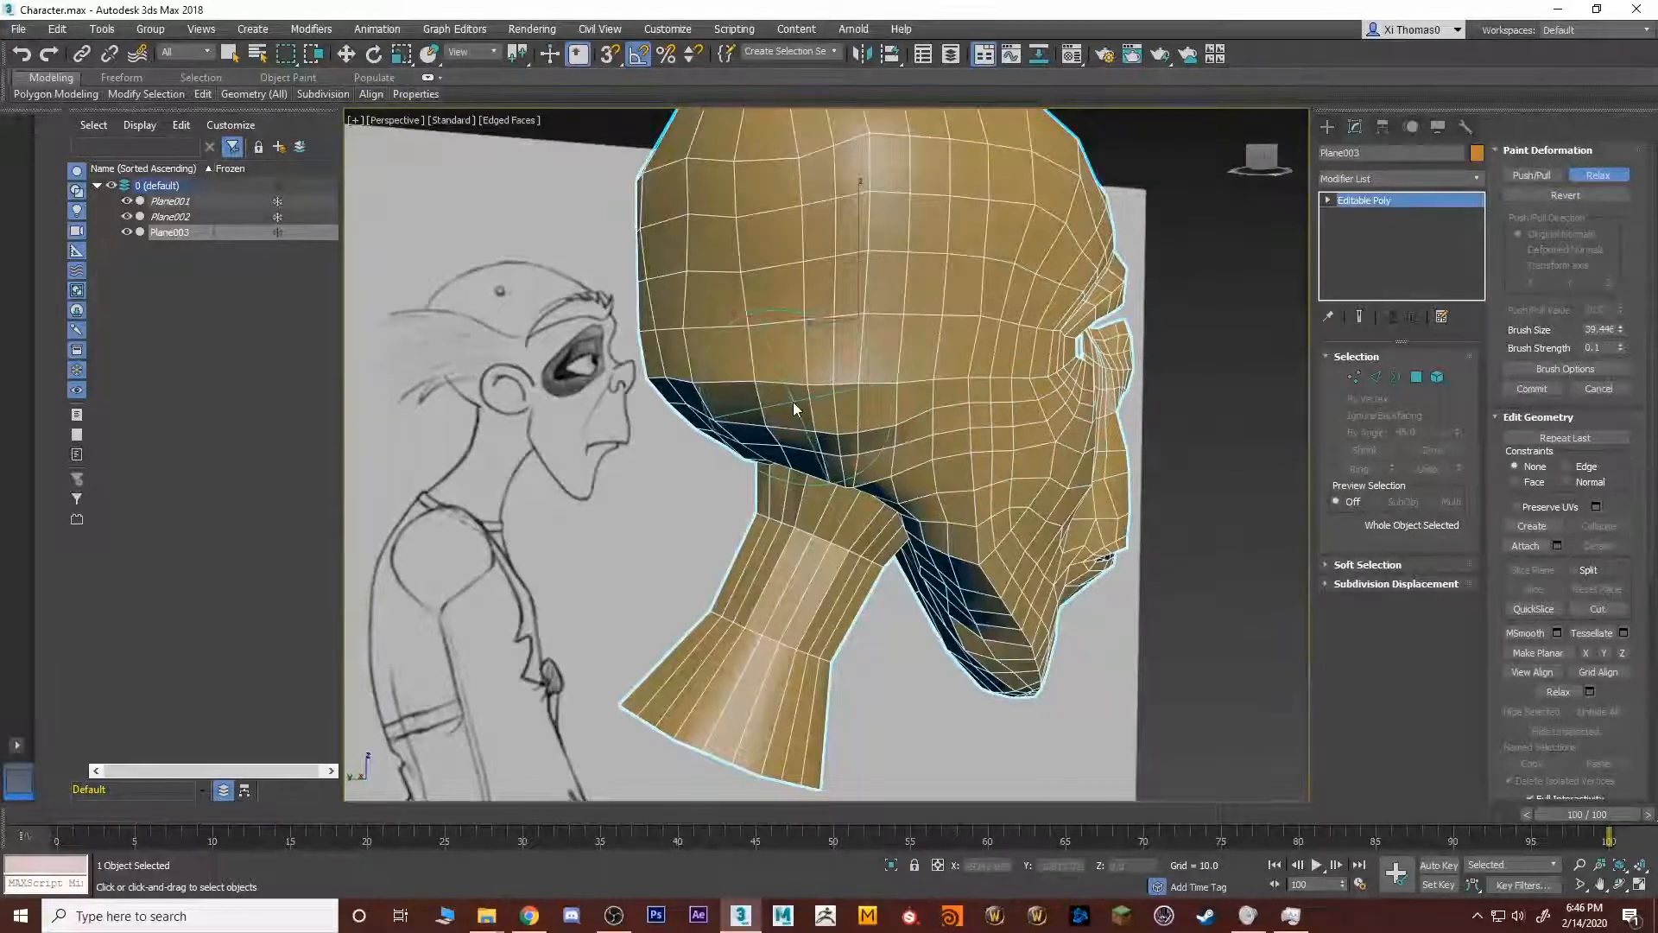
middle_click_drag(881, 423, 832, 373, "alt")
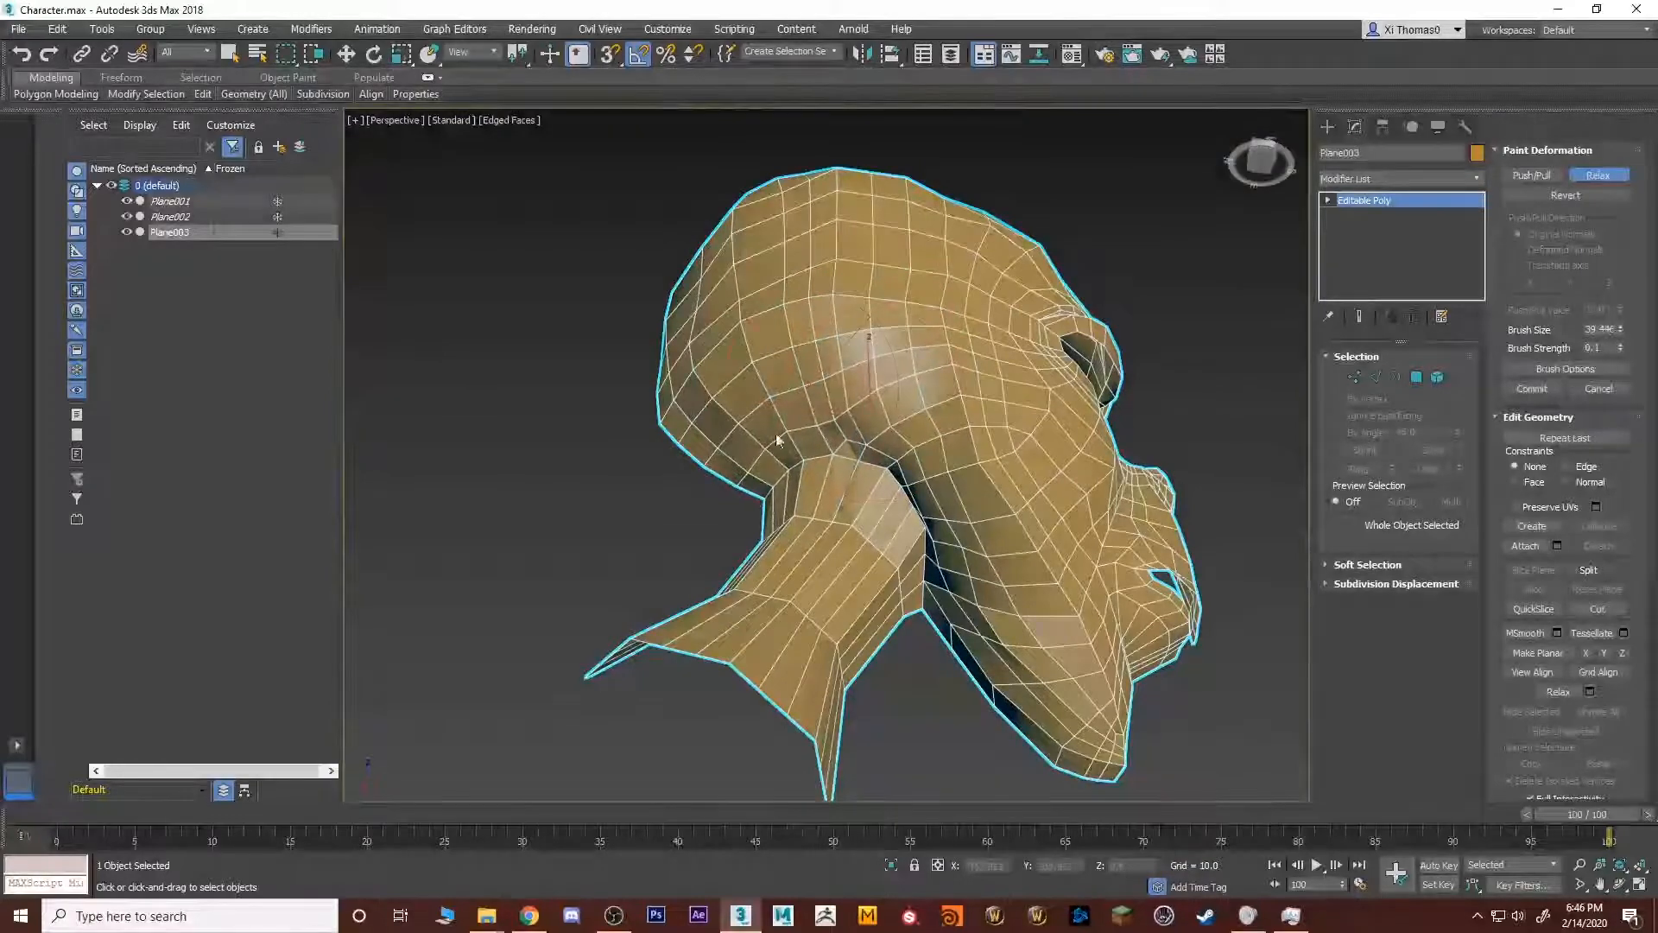
mouse_move(689, 337)
middle_mouse_down("alt")
mouse_move(742, 346)
mouse_move(756, 304)
middle_mouse_up("alt")
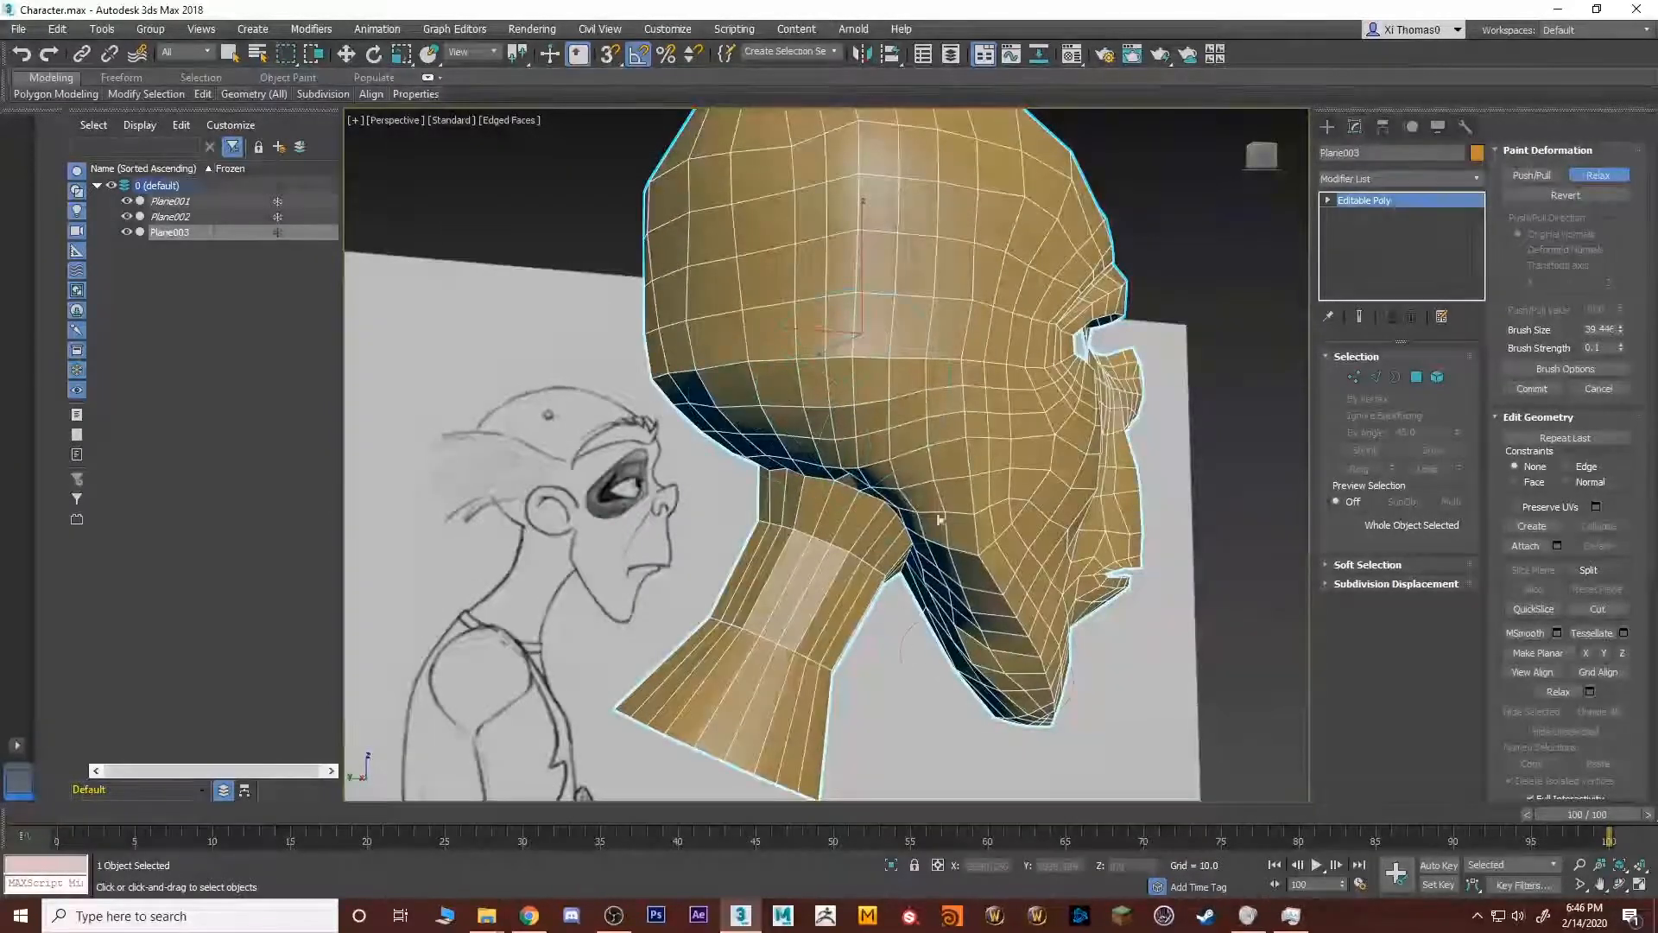
middle_click_drag(976, 604, 995, 521, "alt")
left_click_drag(975, 566, 977, 550)
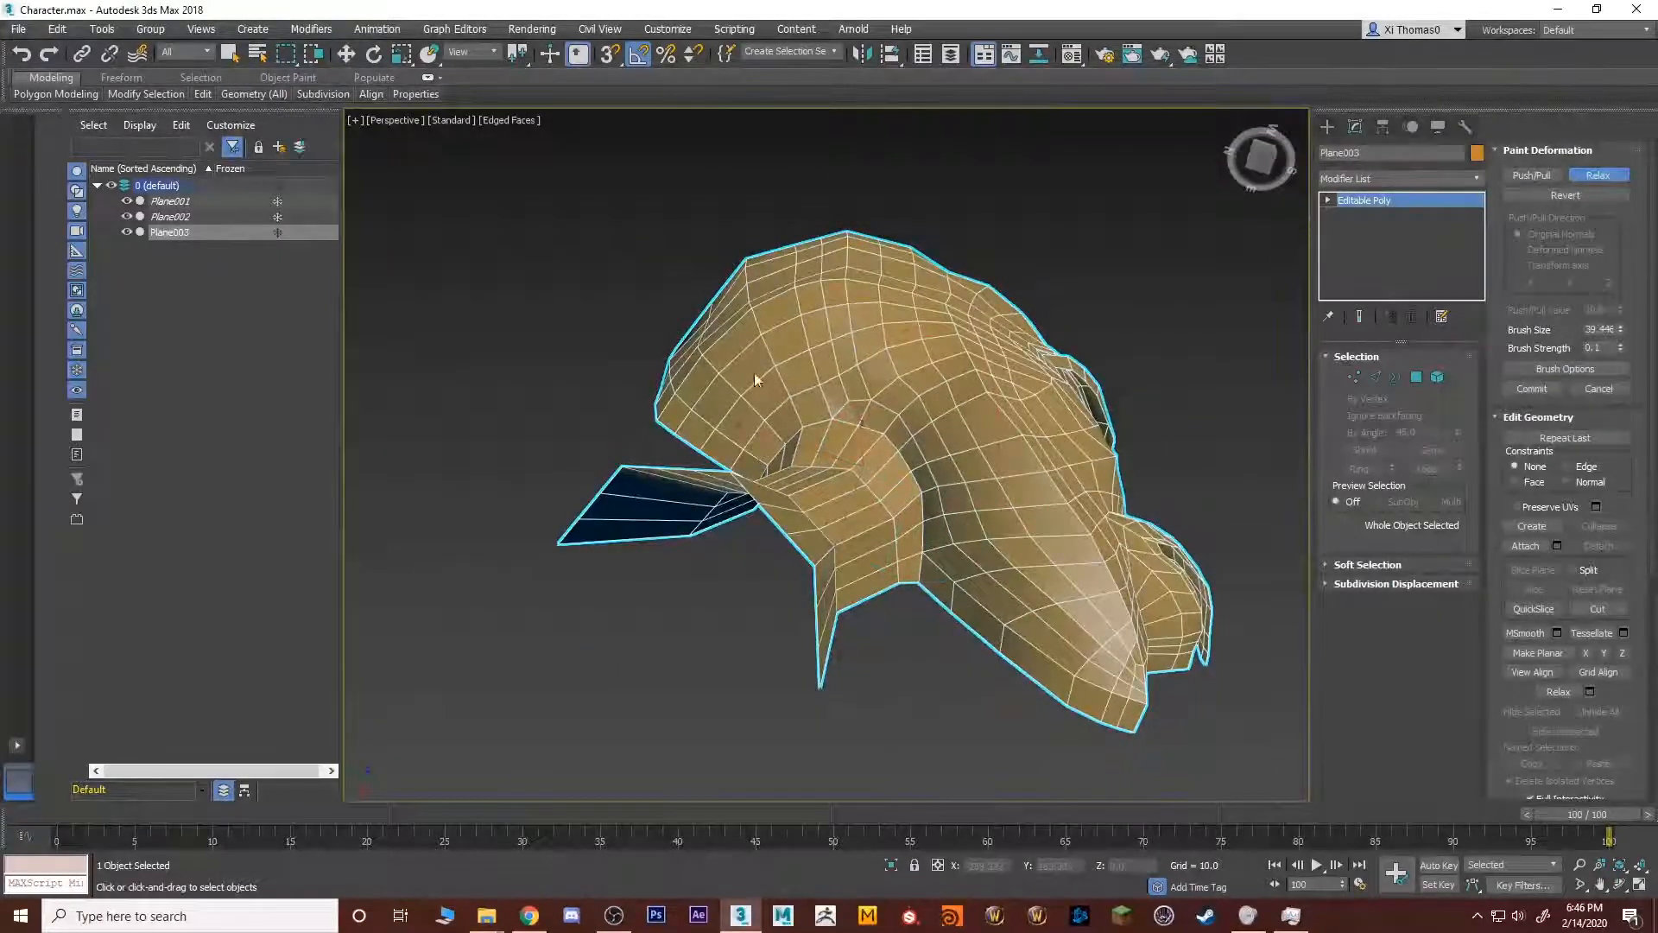
Relax the mesh over the back and side of the skull with the Relax brush at size 39.446 and strength 0.1.
middle_click_drag(754, 380, 812, 421, "alt")
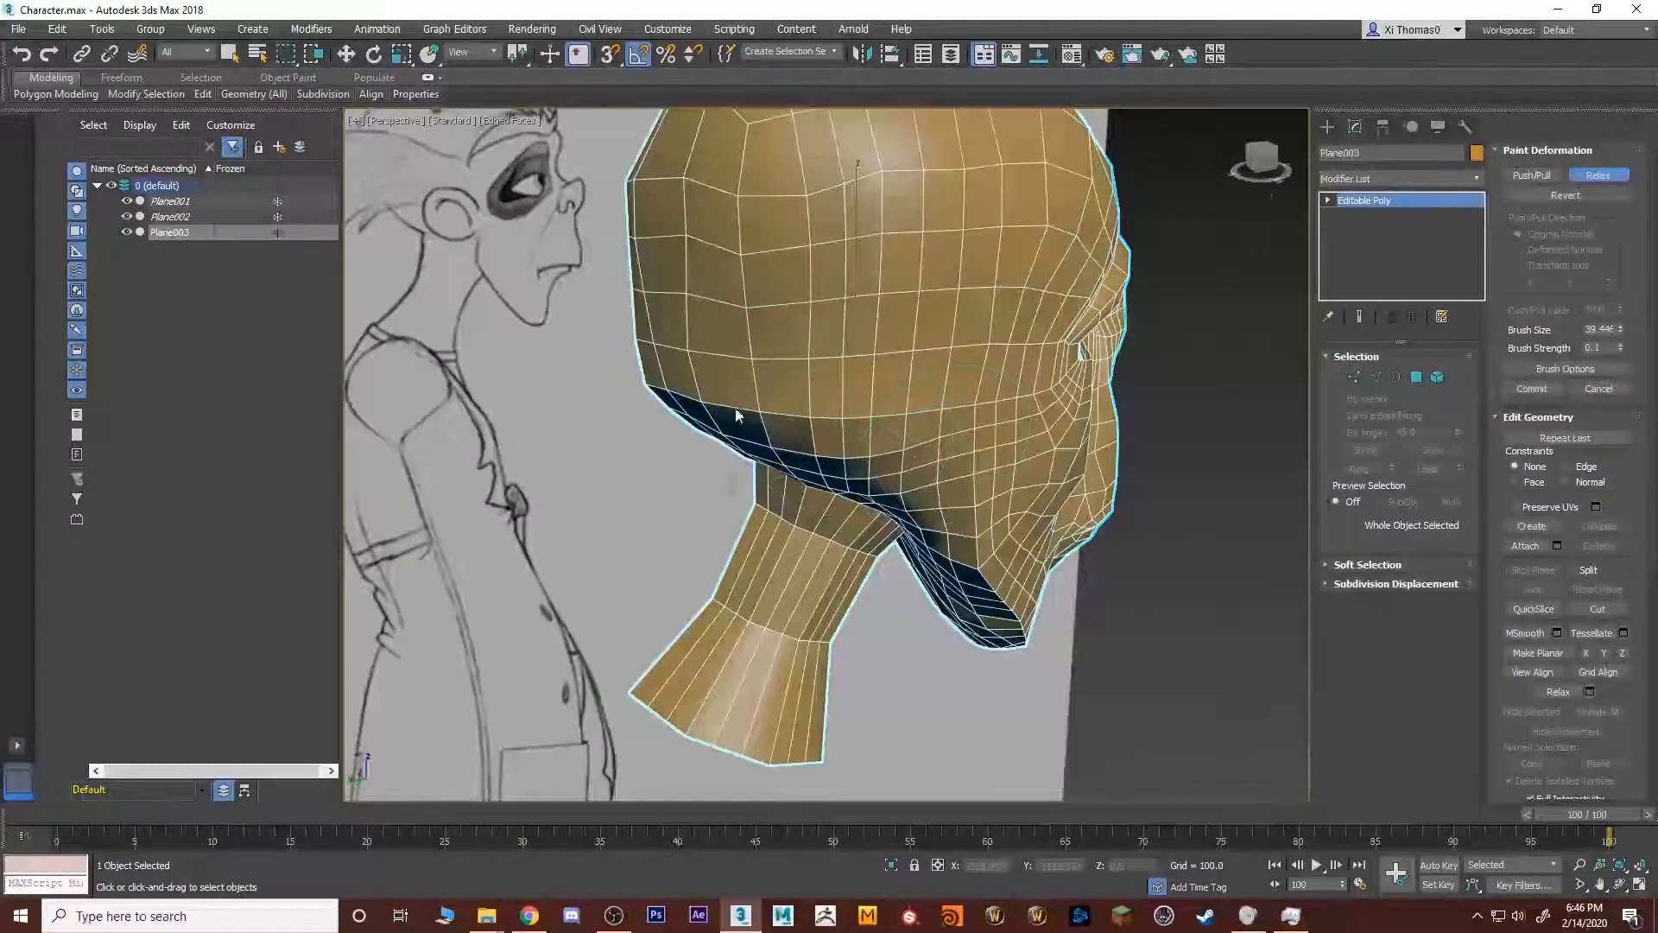
middle_click_drag(922, 464, 845, 425, "alt")
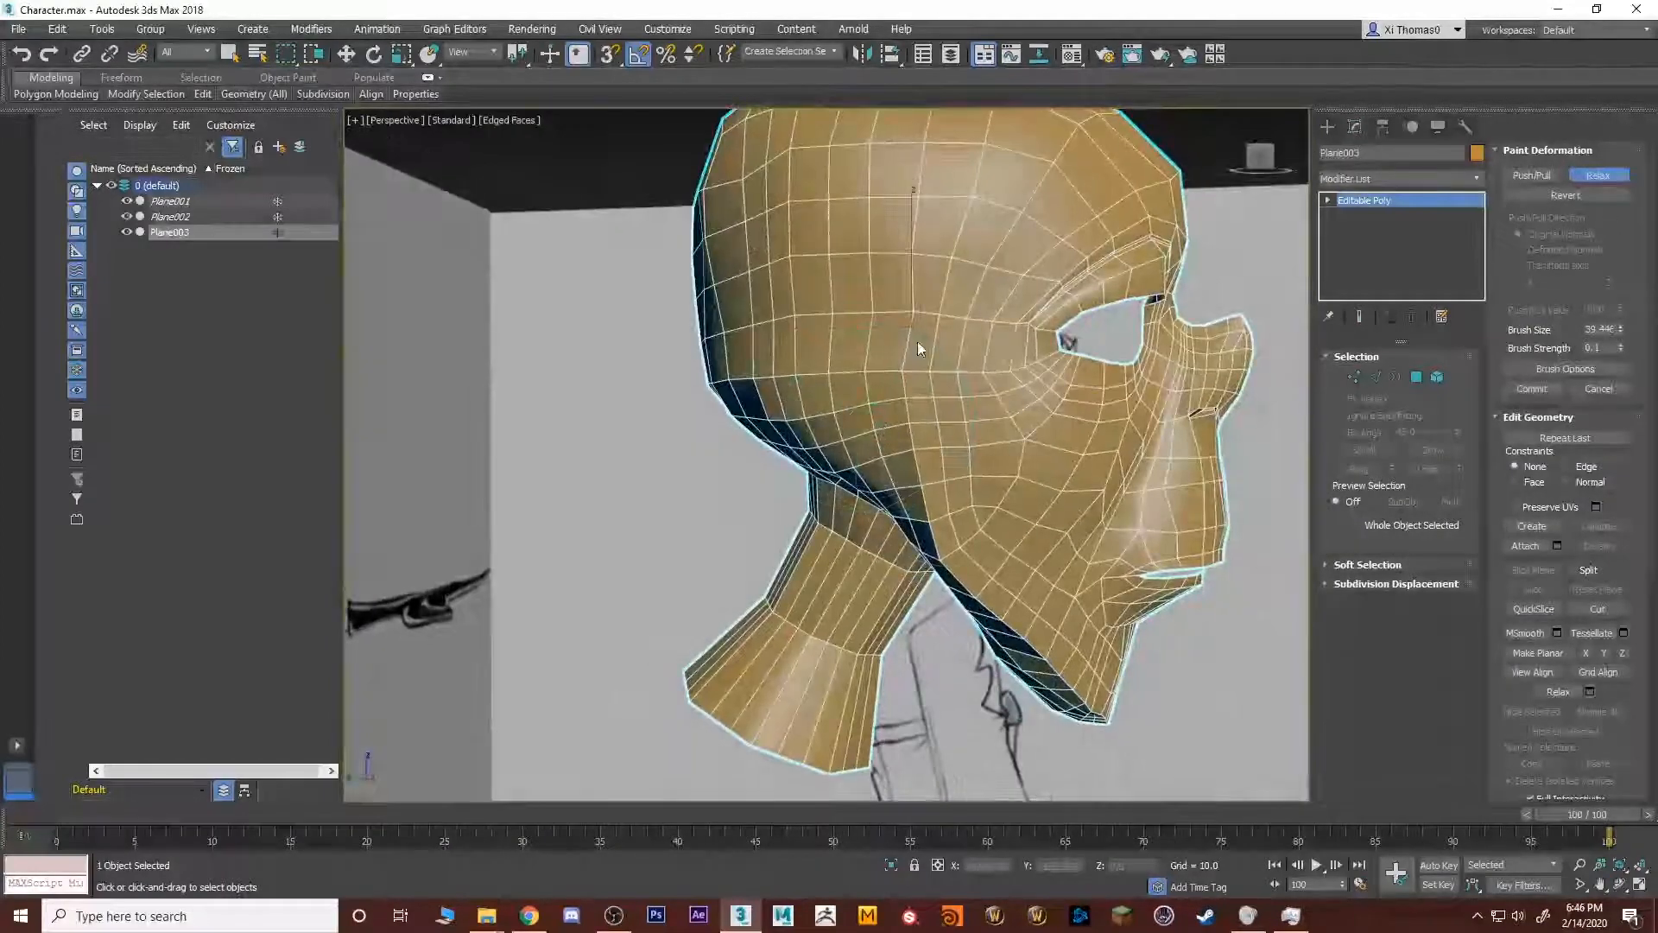
mouse_move(917, 349)
middle_mouse_down("alt")
mouse_move(946, 458)
mouse_move(922, 377)
middle_mouse_up("alt")
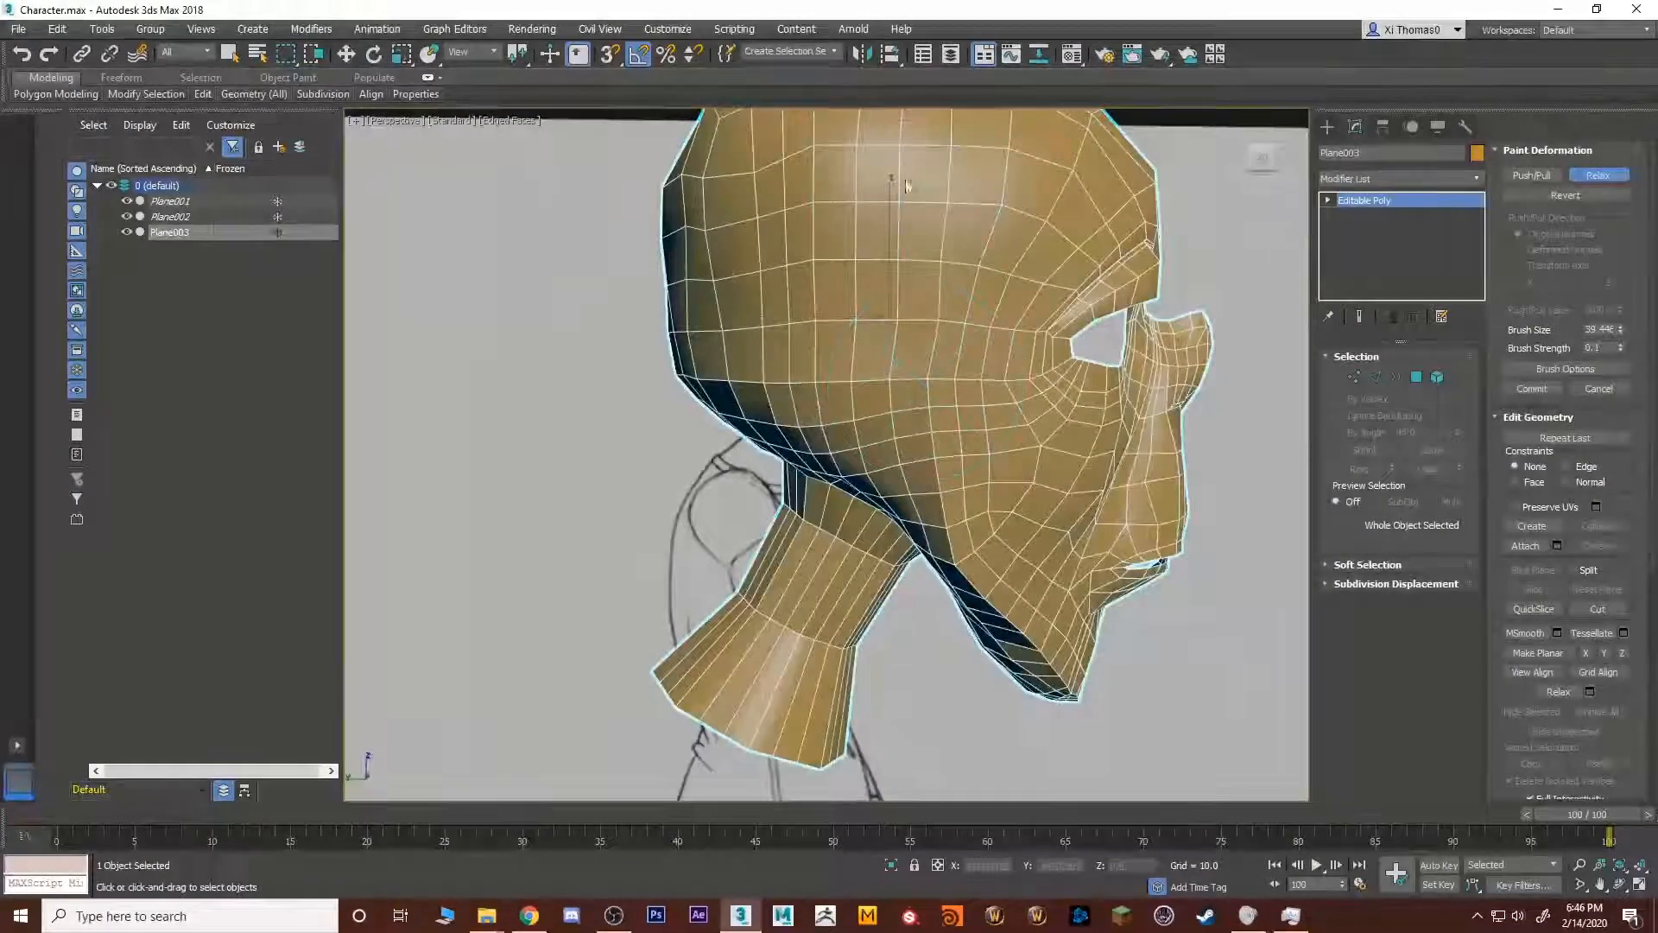
middle_click_drag(905, 302, 989, 442, "alt")
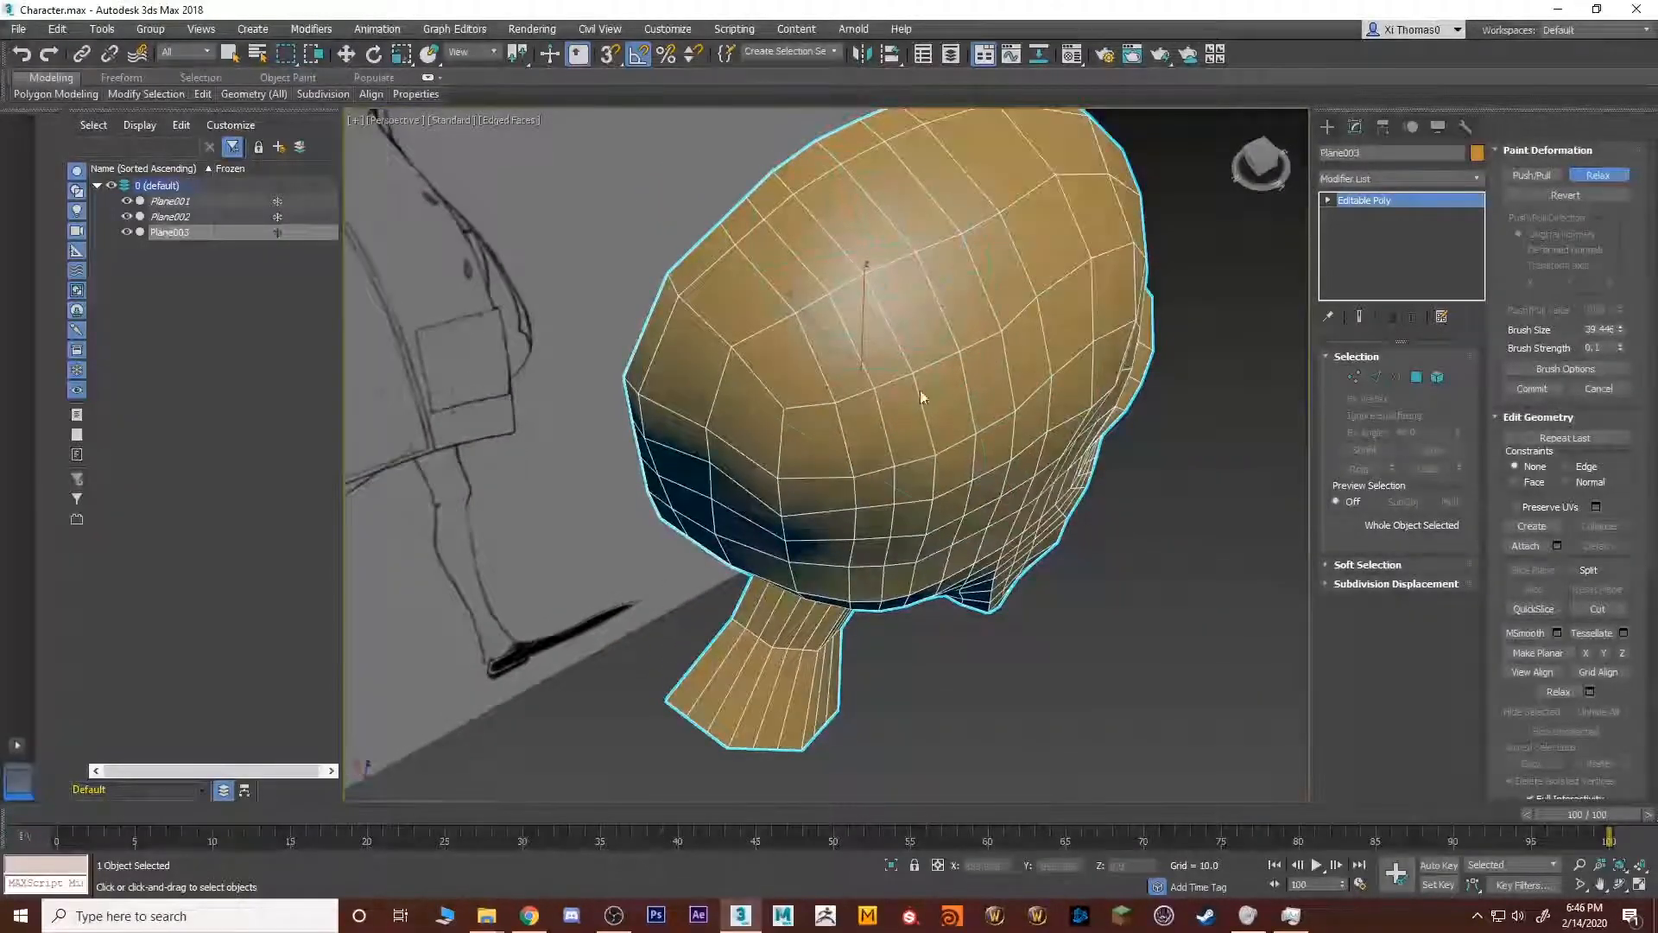
middle_click_drag(815, 448, 880, 319, "alt")
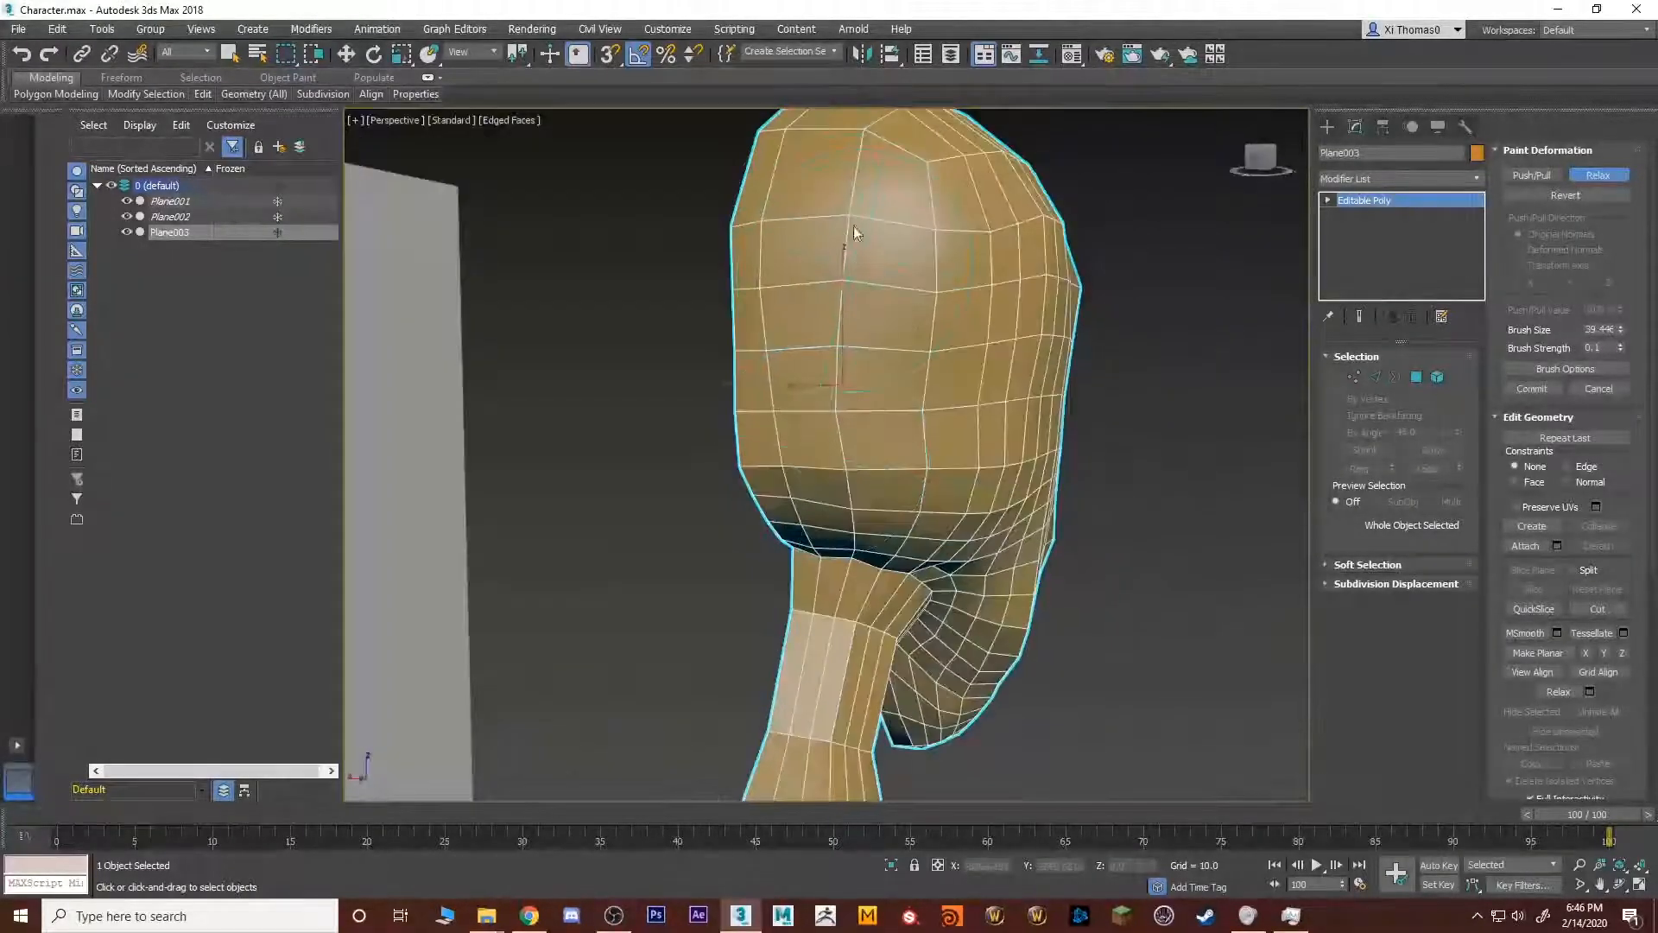
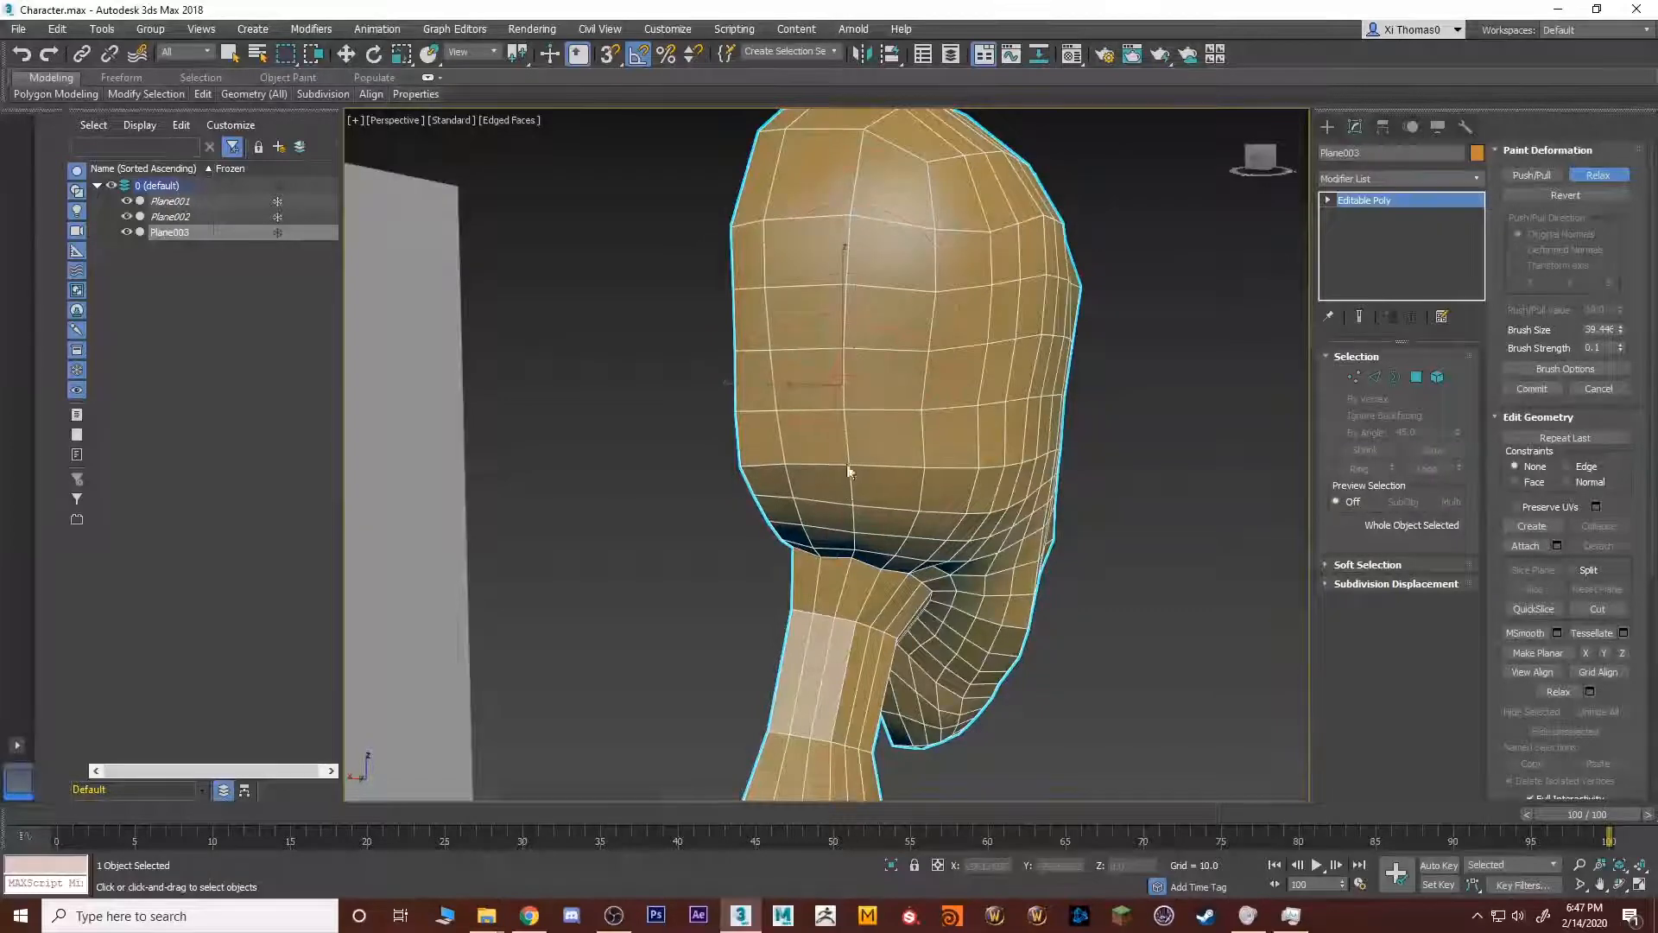
middle_click_drag(777, 359, 828, 605, "alt")
Examine the head's open centre edge in the top view and return to the perspective view.
key("alt+w")
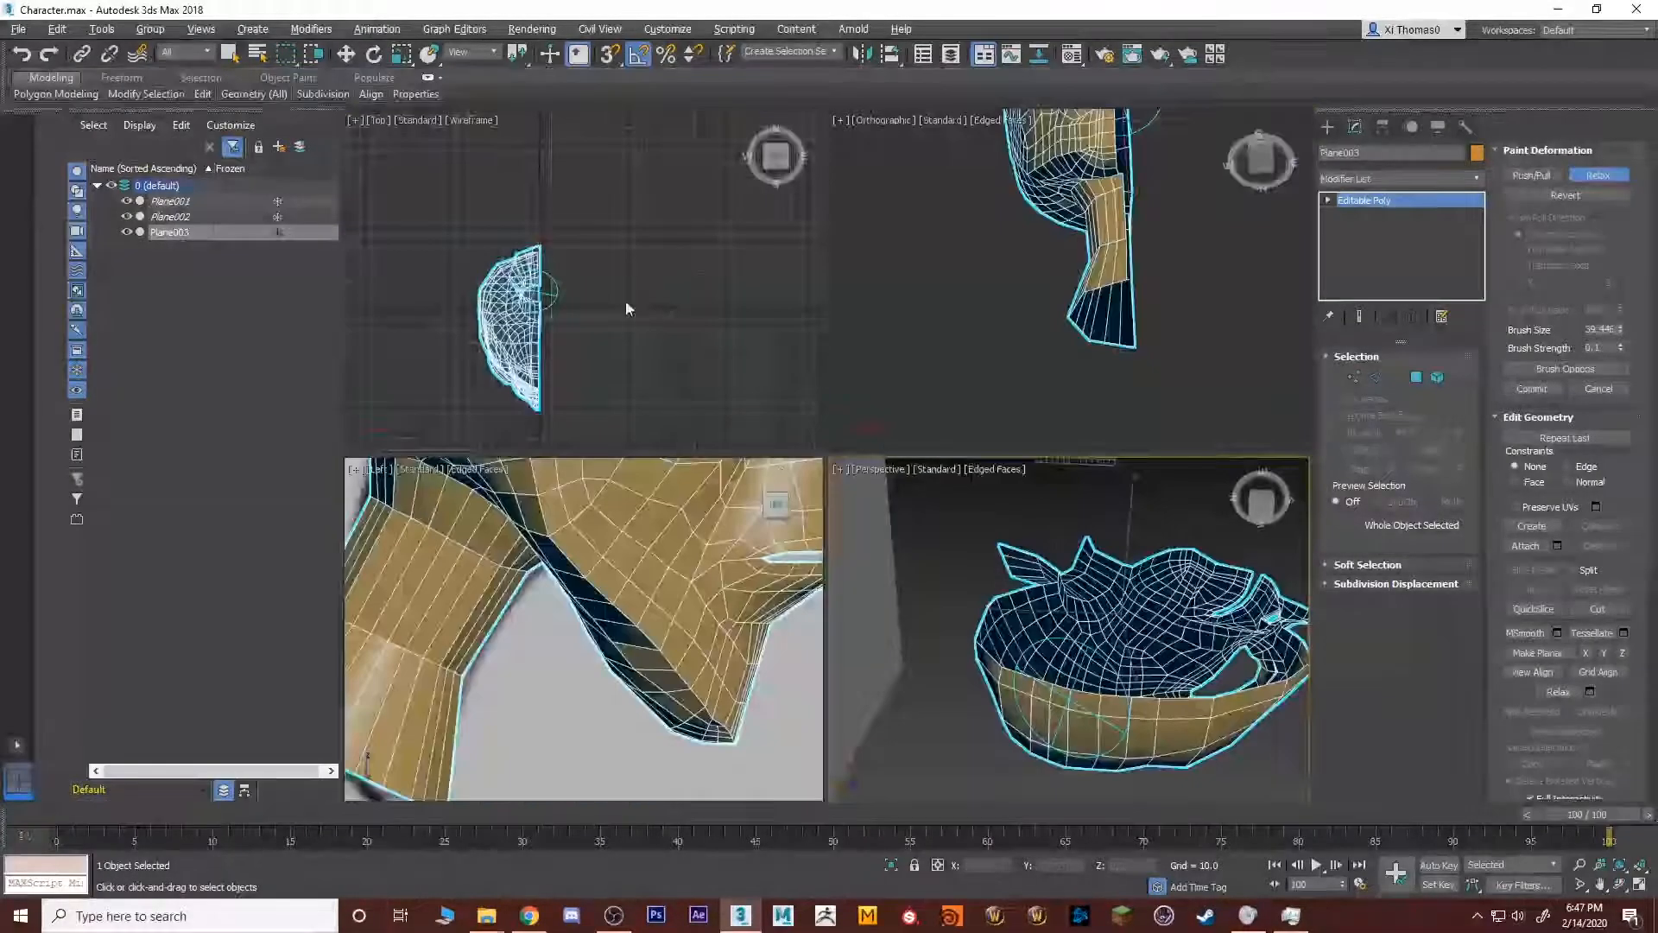
key("alt+w")
scroll(804, 471, "up", 8)
scroll(847, 437, "down", 5)
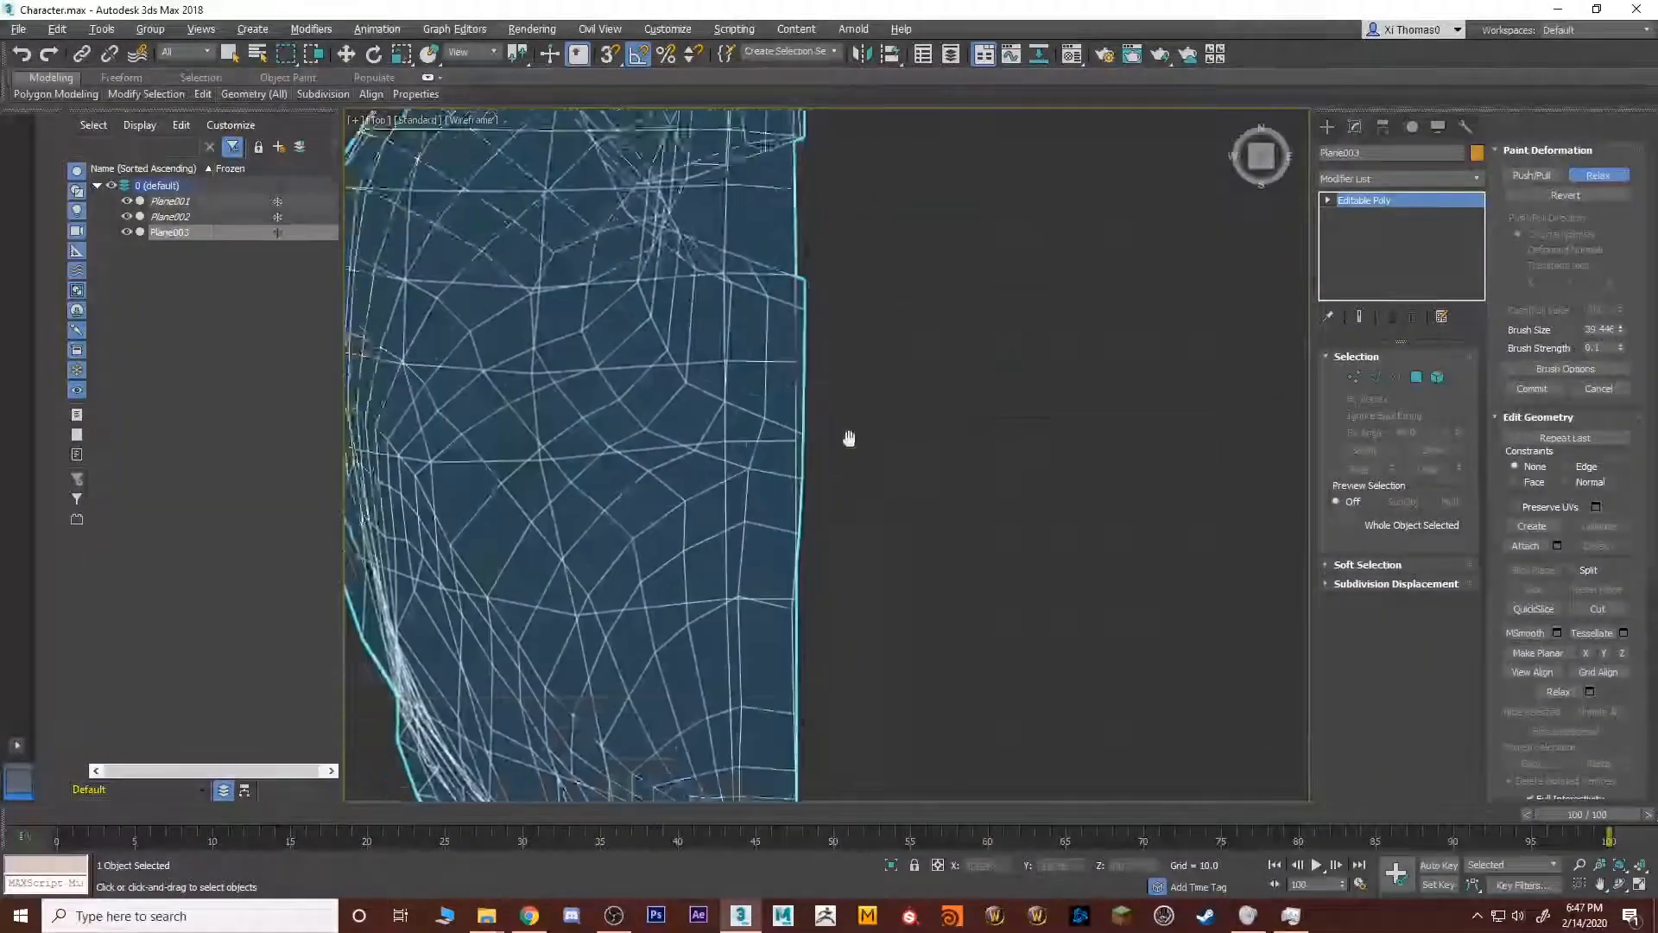
key("alt+w")
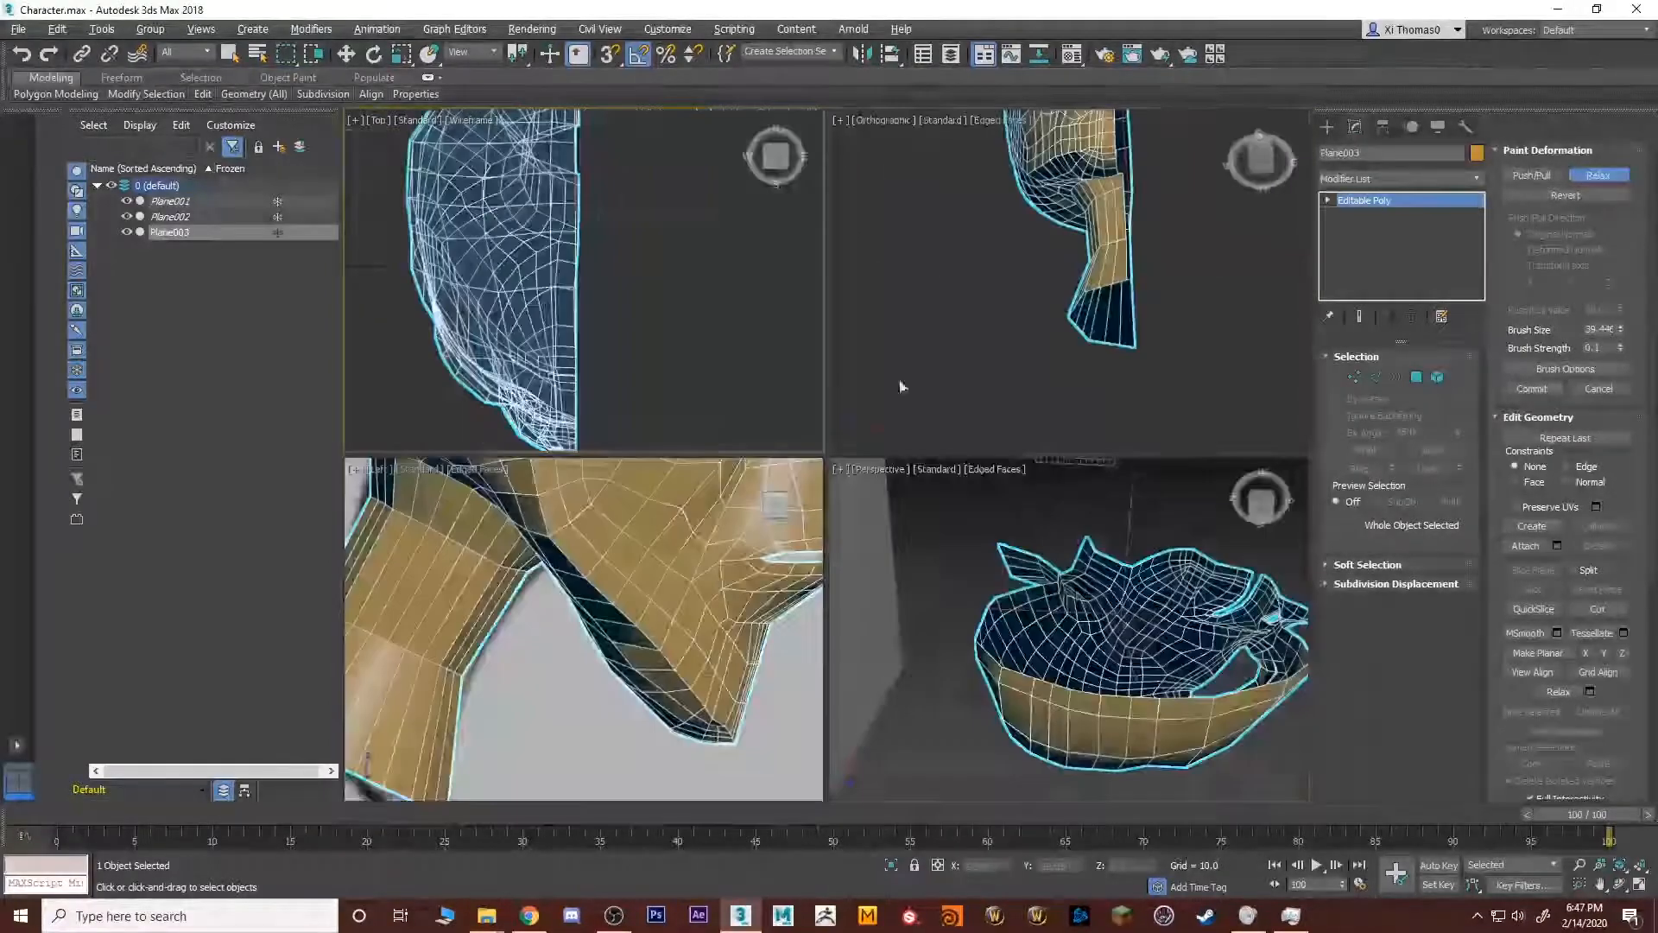
middle_click(1080, 587)
key("alt+w")
Relax the area under the skull where it meets the neck behind the jaw, keeping brush strength 0.1.
middle_click_drag(1083, 593, 1007, 298, "alt")
left_click_drag(883, 365, 913, 450)
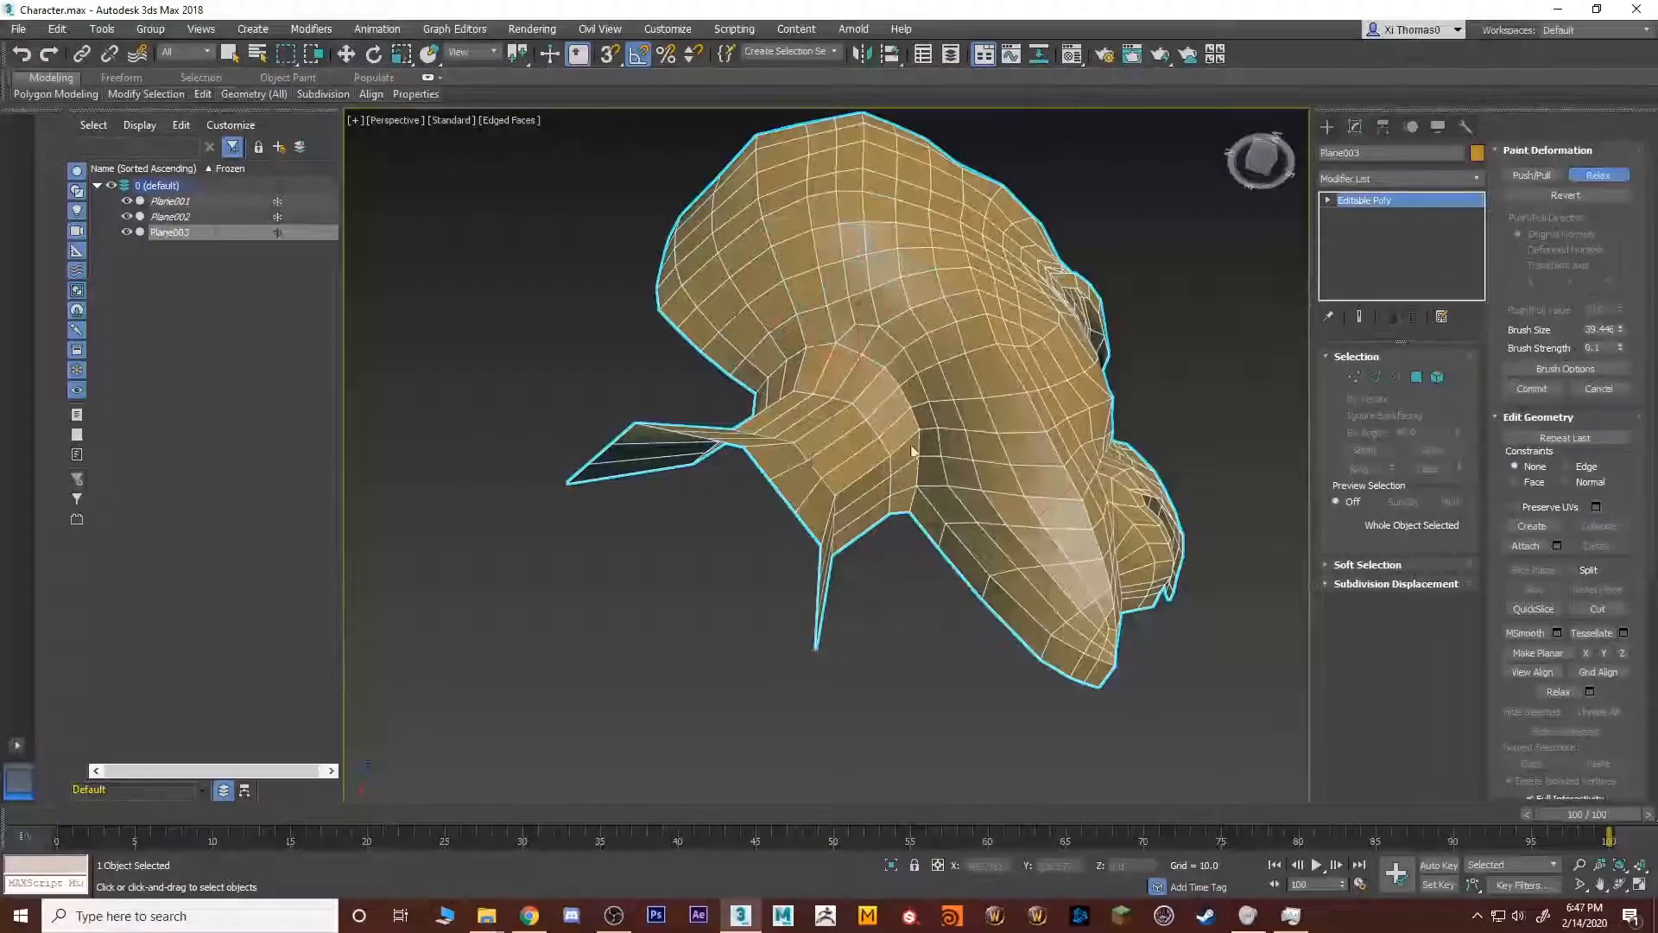
middle_click_drag(964, 448, 811, 411, "alt")
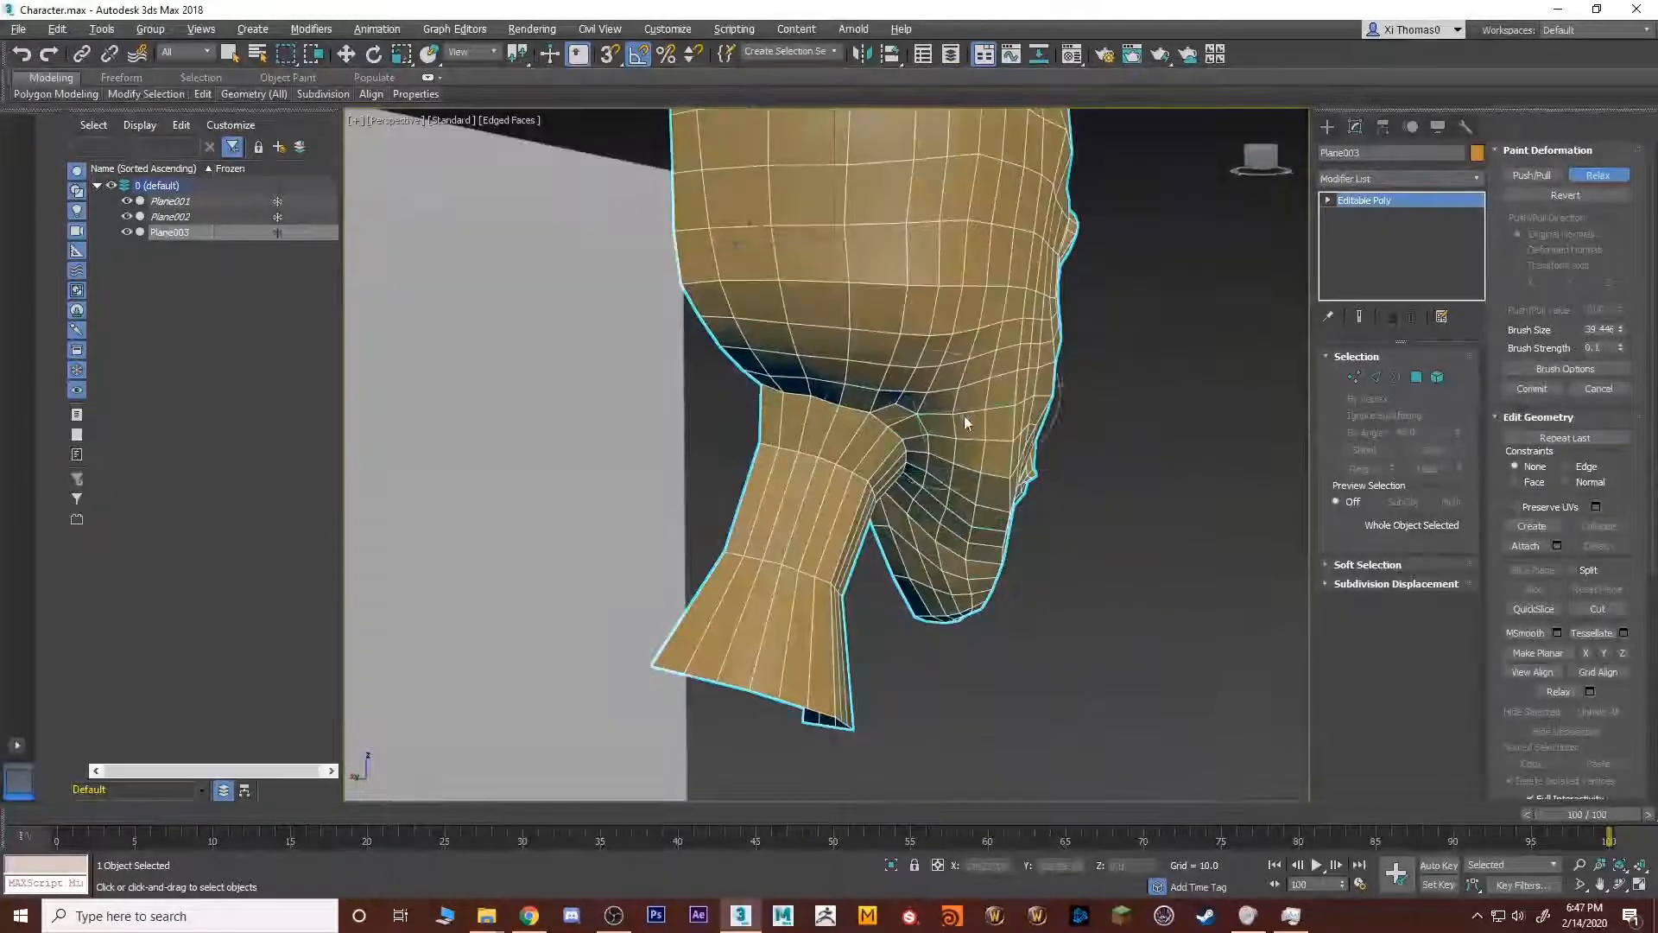
mouse_move(964, 416)
middle_mouse_down("alt")
mouse_move(851, 381)
mouse_move(788, 385)
mouse_move(861, 345)
mouse_move(885, 457)
middle_mouse_up("alt")
scroll(900, 400, "down", 3)
Apply a TurboSmooth modifier to the head, inspect the smoothed skull and jaw transition, and remove the modifier.
left_click(1475, 179)
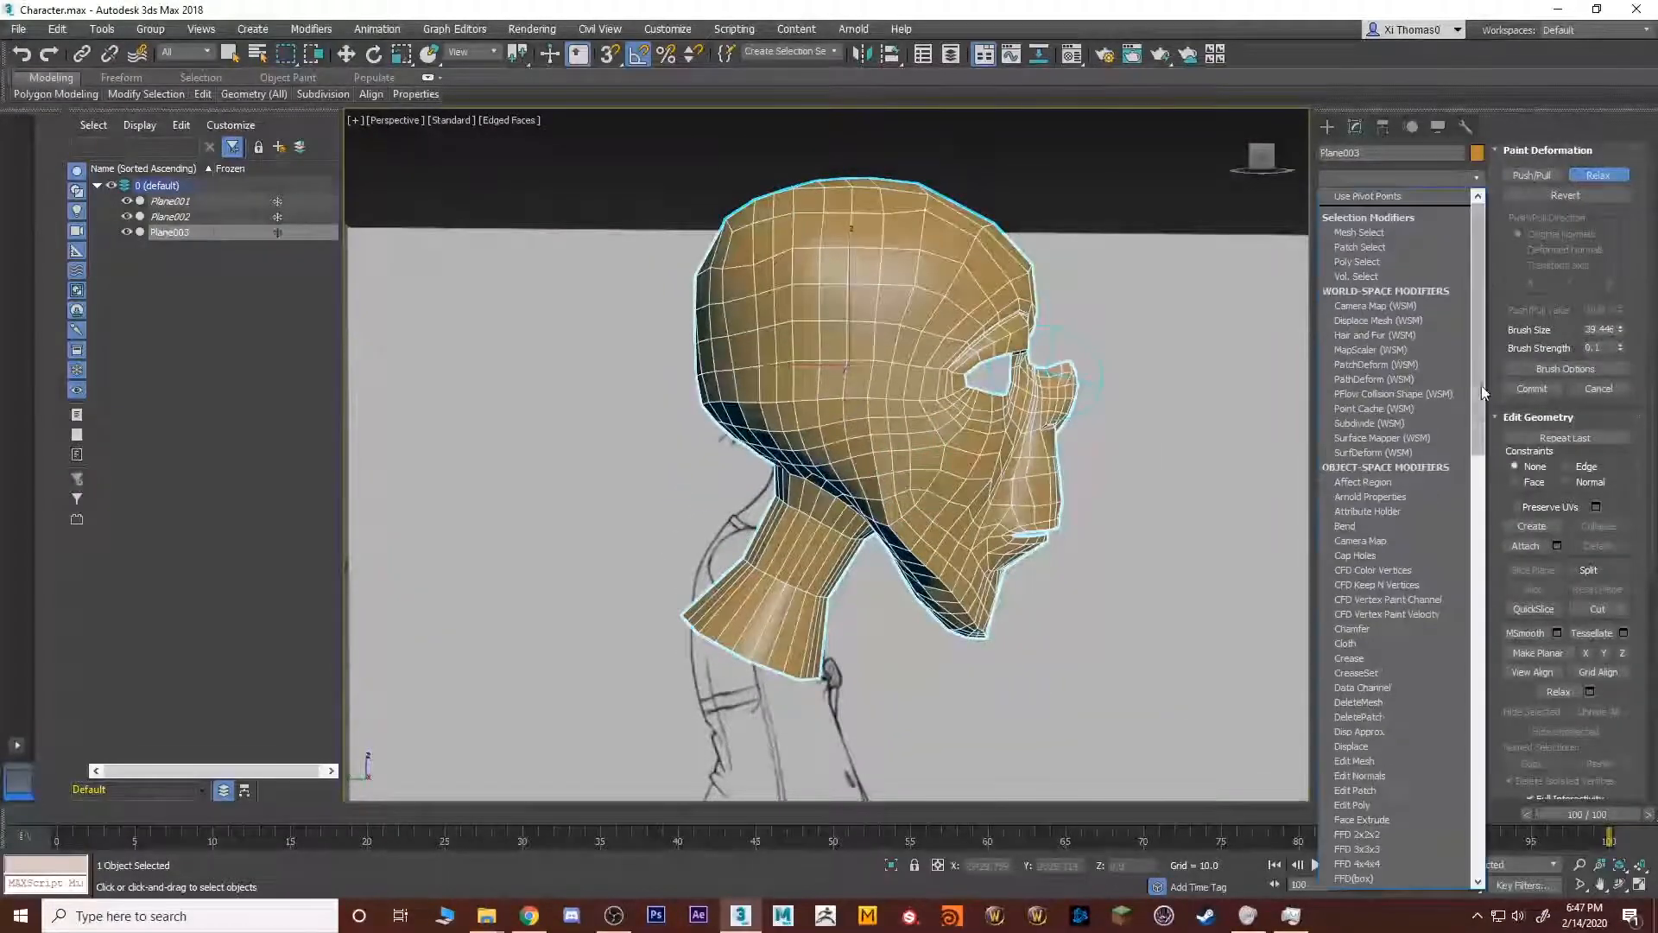
scroll(1404, 535, "down", 10)
left_click(1401, 561)
middle_click_drag(1143, 512, 1136, 396, "alt")
left_click(1135, 397)
middle_click_drag(976, 436, 1040, 458, "alt")
scroll(985, 459, "up", 4)
middle_click_drag(807, 393, 896, 444, "alt")
scroll(867, 382, "down", 4)
left_click(867, 381)
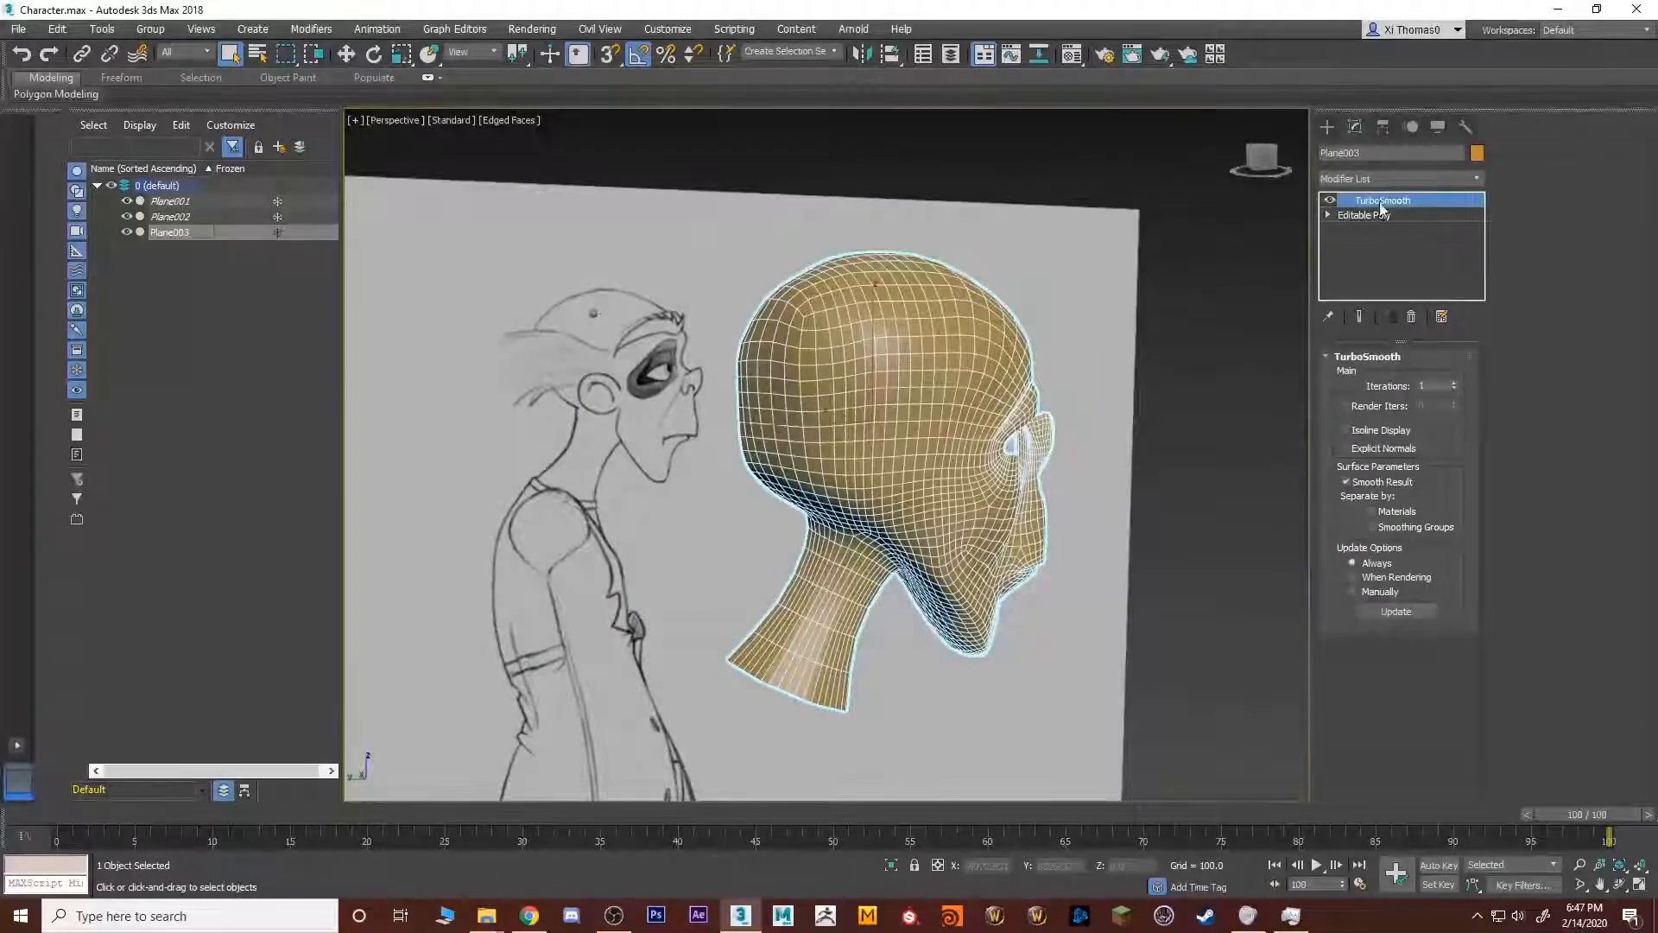
left_click(1414, 317)
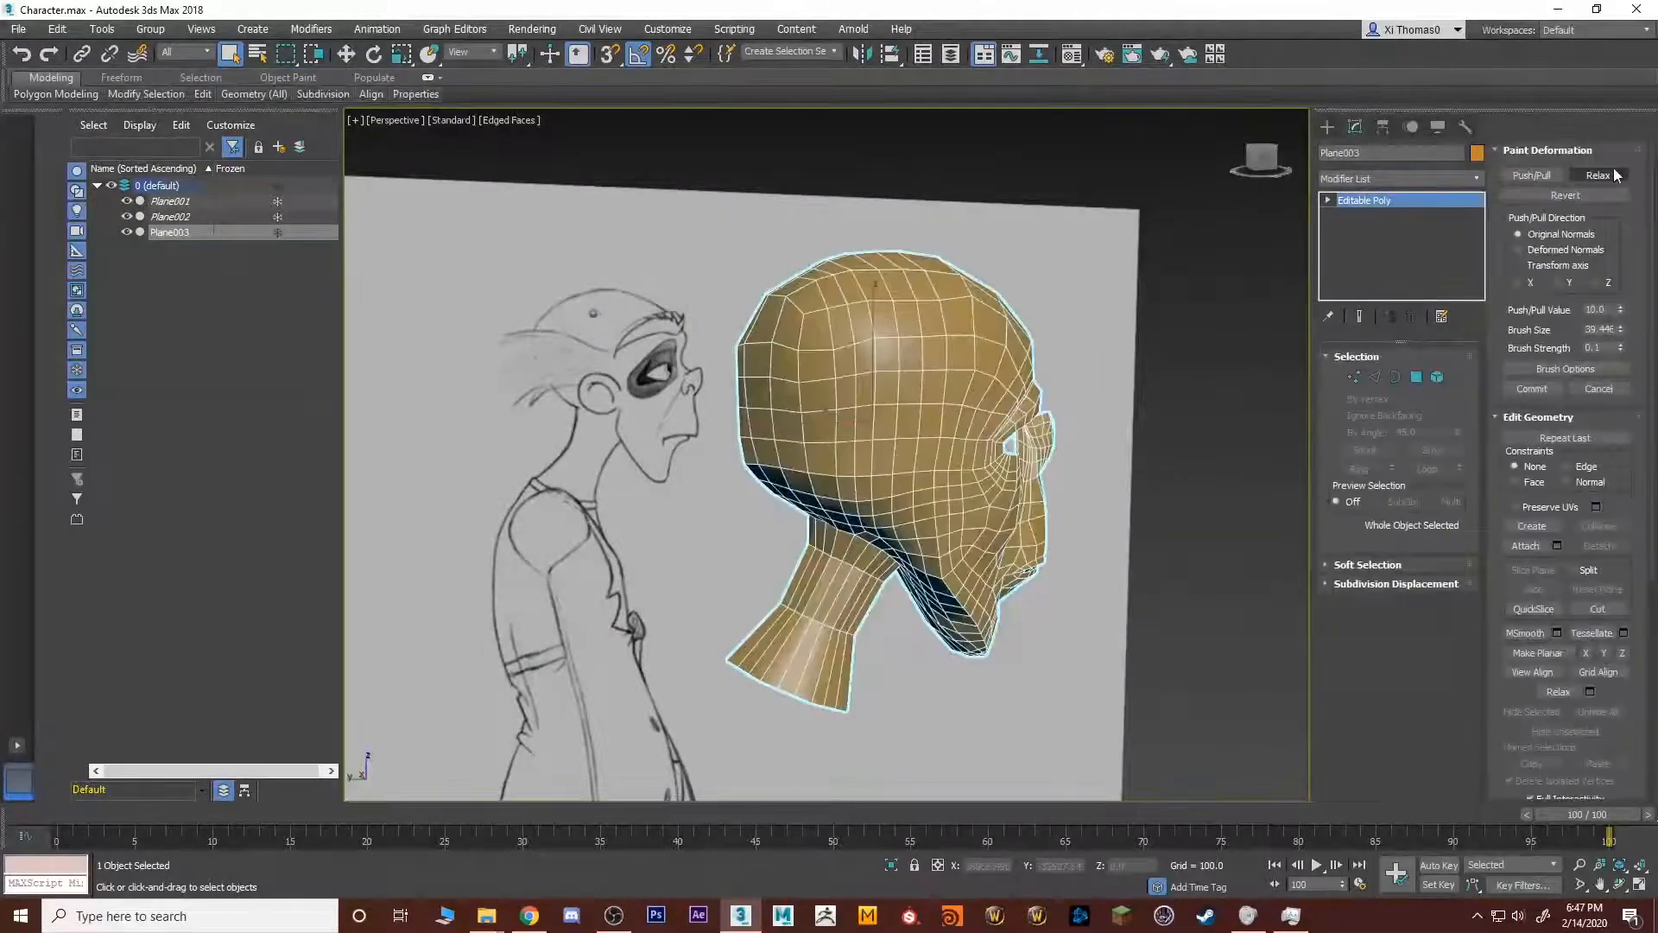
Raise the Relax brush strength to 0.3 and smooth the mesh over the skull, upper neck and jaw transition.
left_click(1598, 175)
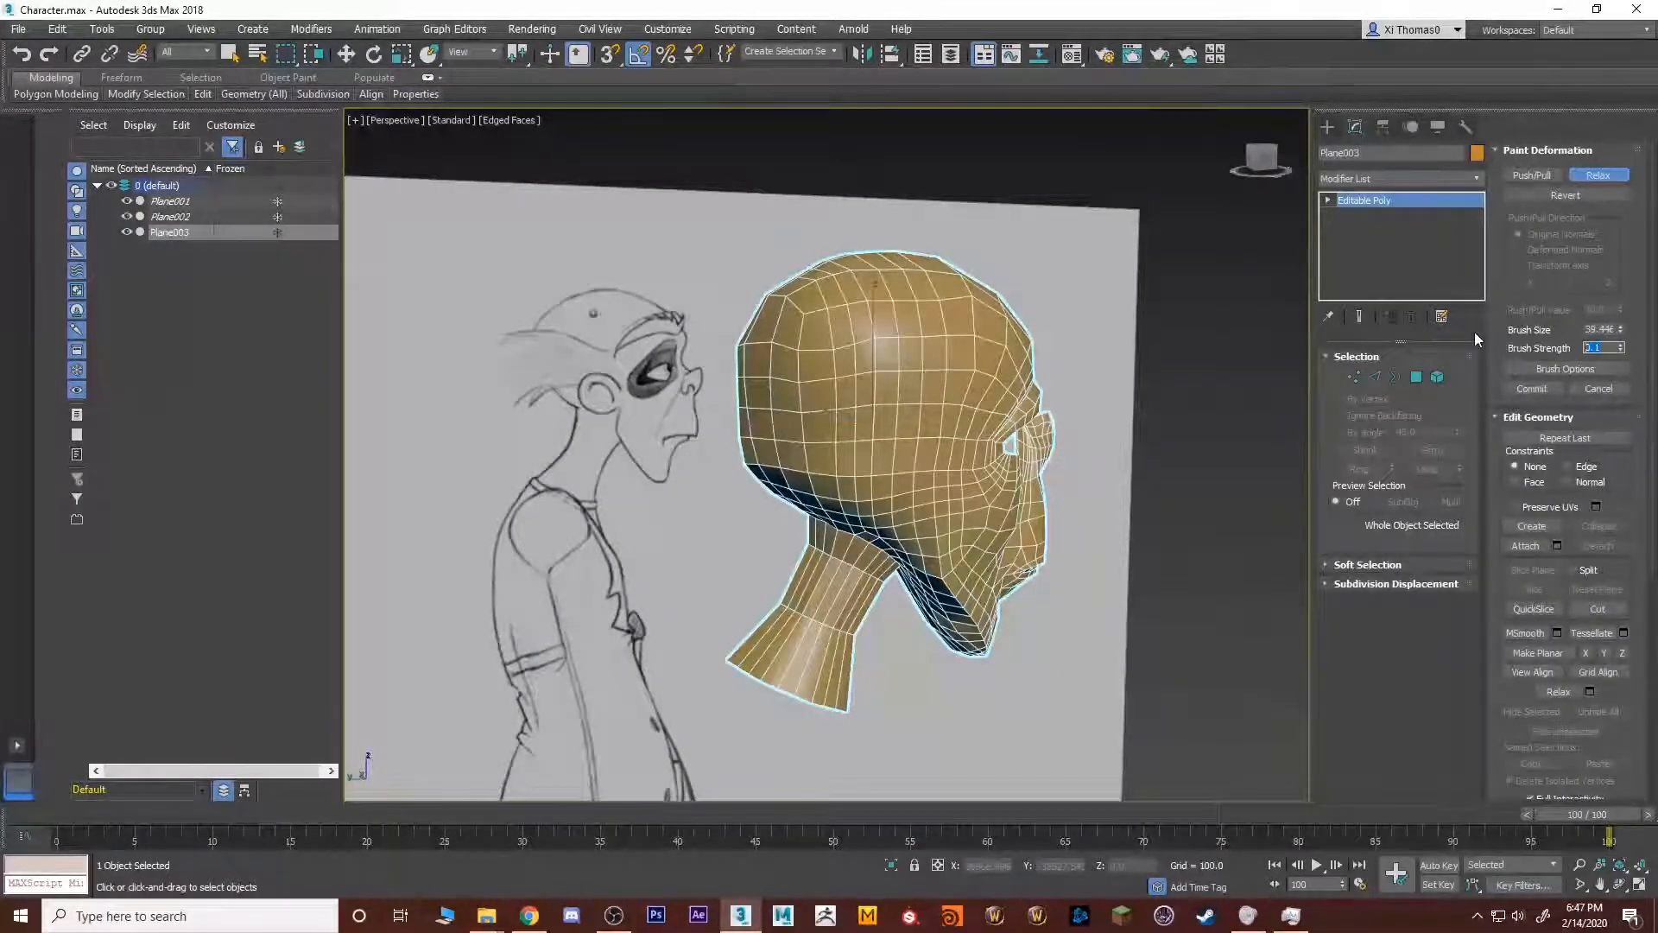
mouse_move(881, 363)
middle_mouse_down("alt")
mouse_move(920, 392)
mouse_move(823, 441)
middle_mouse_up("alt")
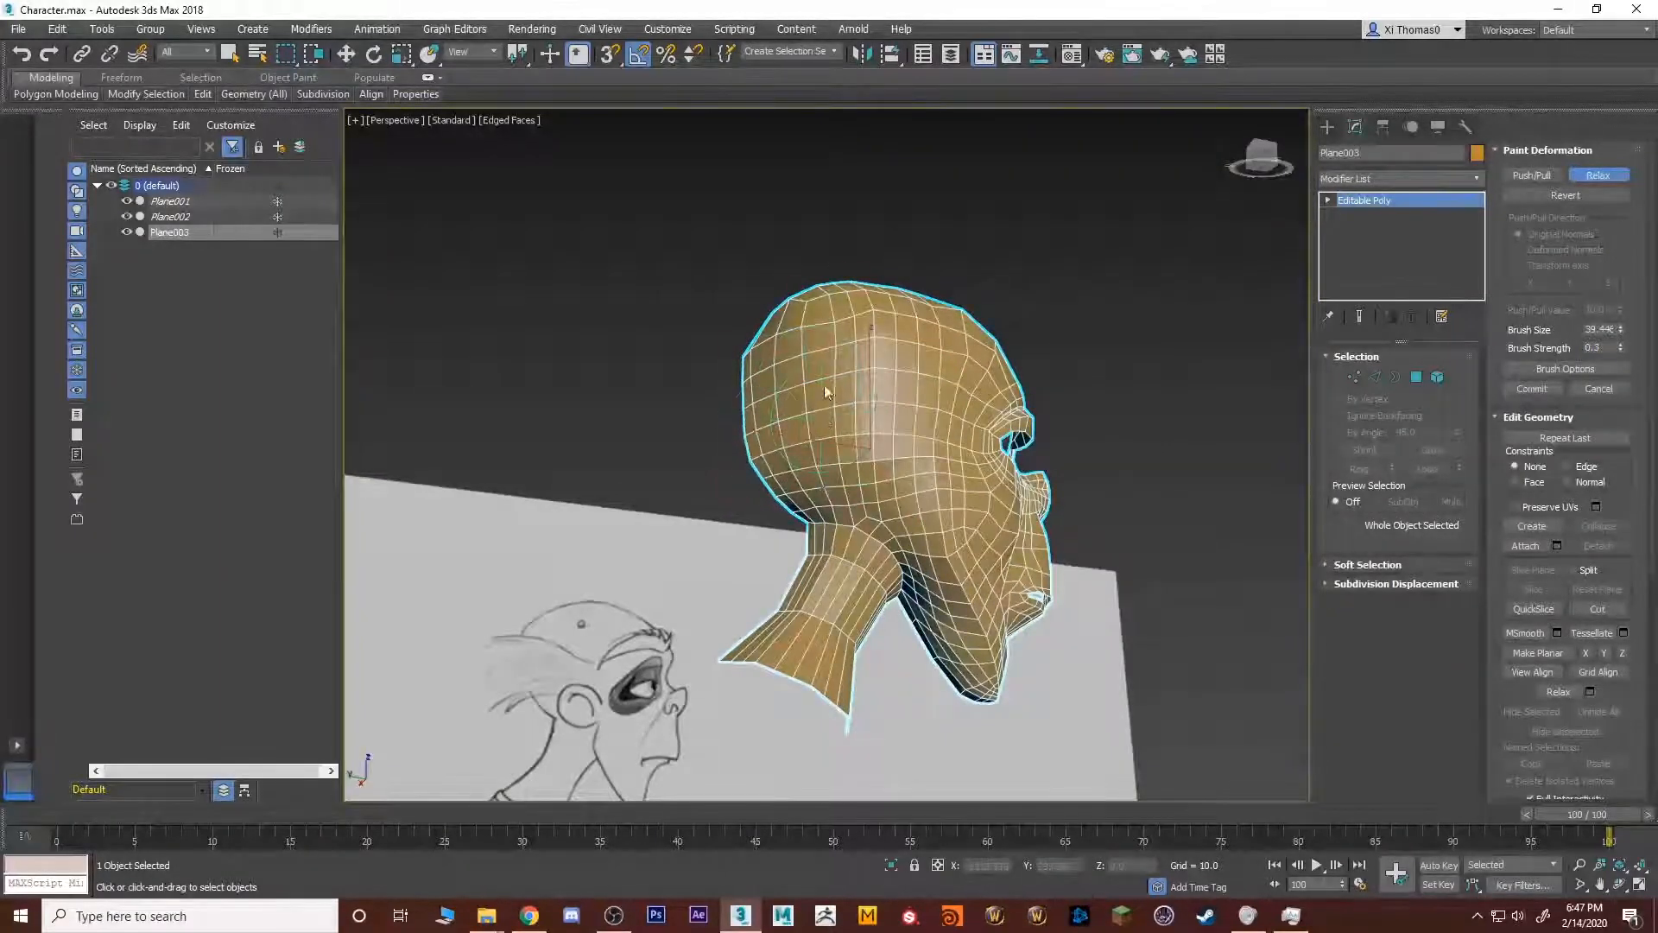
middle_click_drag(868, 332, 799, 373, "alt")
mouse_move(893, 406)
middle_mouse_down("alt")
mouse_move(882, 544)
mouse_move(983, 506)
mouse_move(901, 436)
middle_mouse_up("alt")
mouse_move(785, 436)
middle_mouse_down("alt")
mouse_move(942, 460)
mouse_move(933, 372)
mouse_move(958, 311)
mouse_move(1085, 288)
mouse_move(1066, 248)
mouse_move(855, 376)
middle_mouse_up("alt")
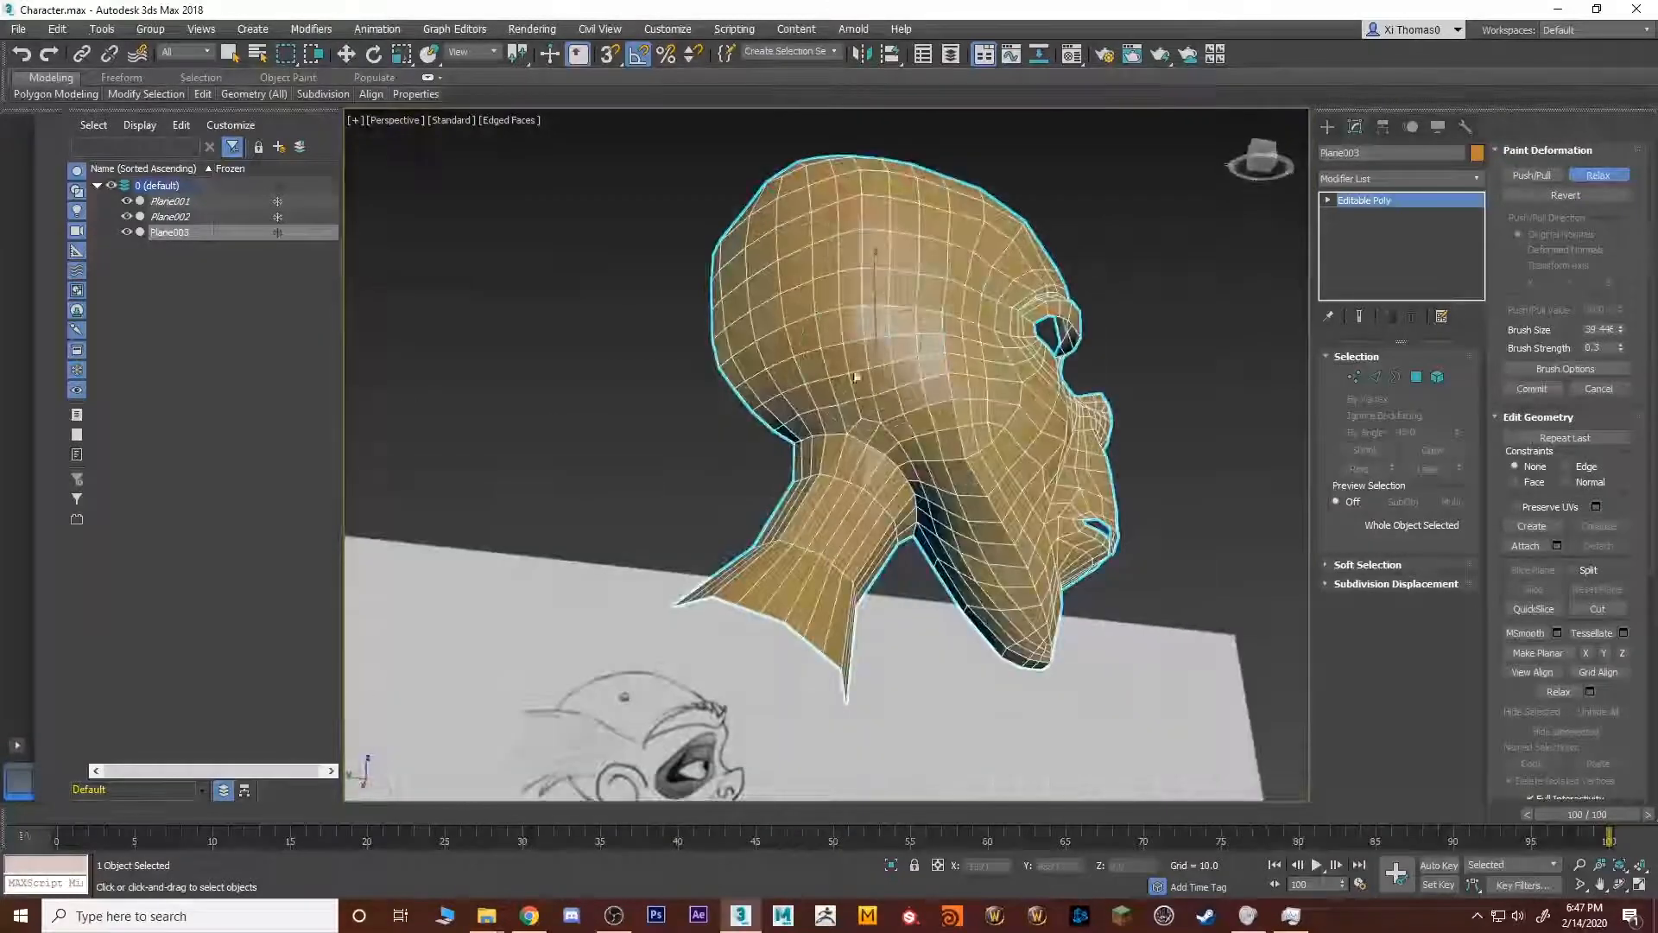
mouse_move(977, 612)
middle_mouse_down("alt")
mouse_move(960, 489)
mouse_move(981, 581)
mouse_move(965, 602)
middle_mouse_up("alt")
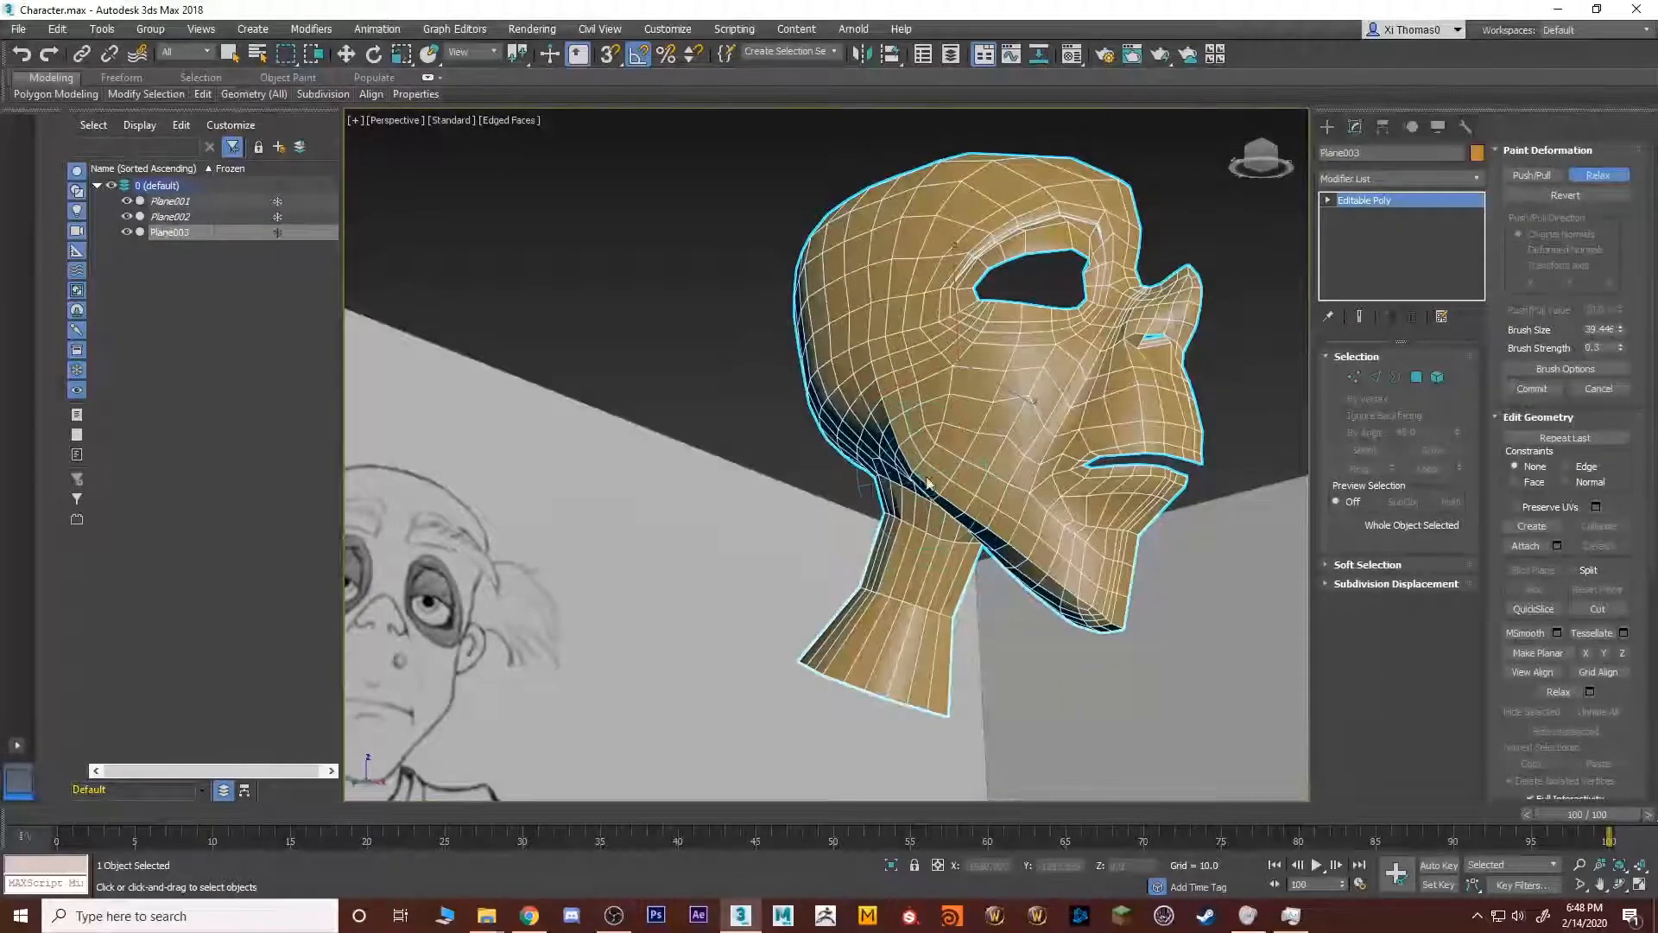
middle_click_drag(853, 403, 964, 488, "alt")
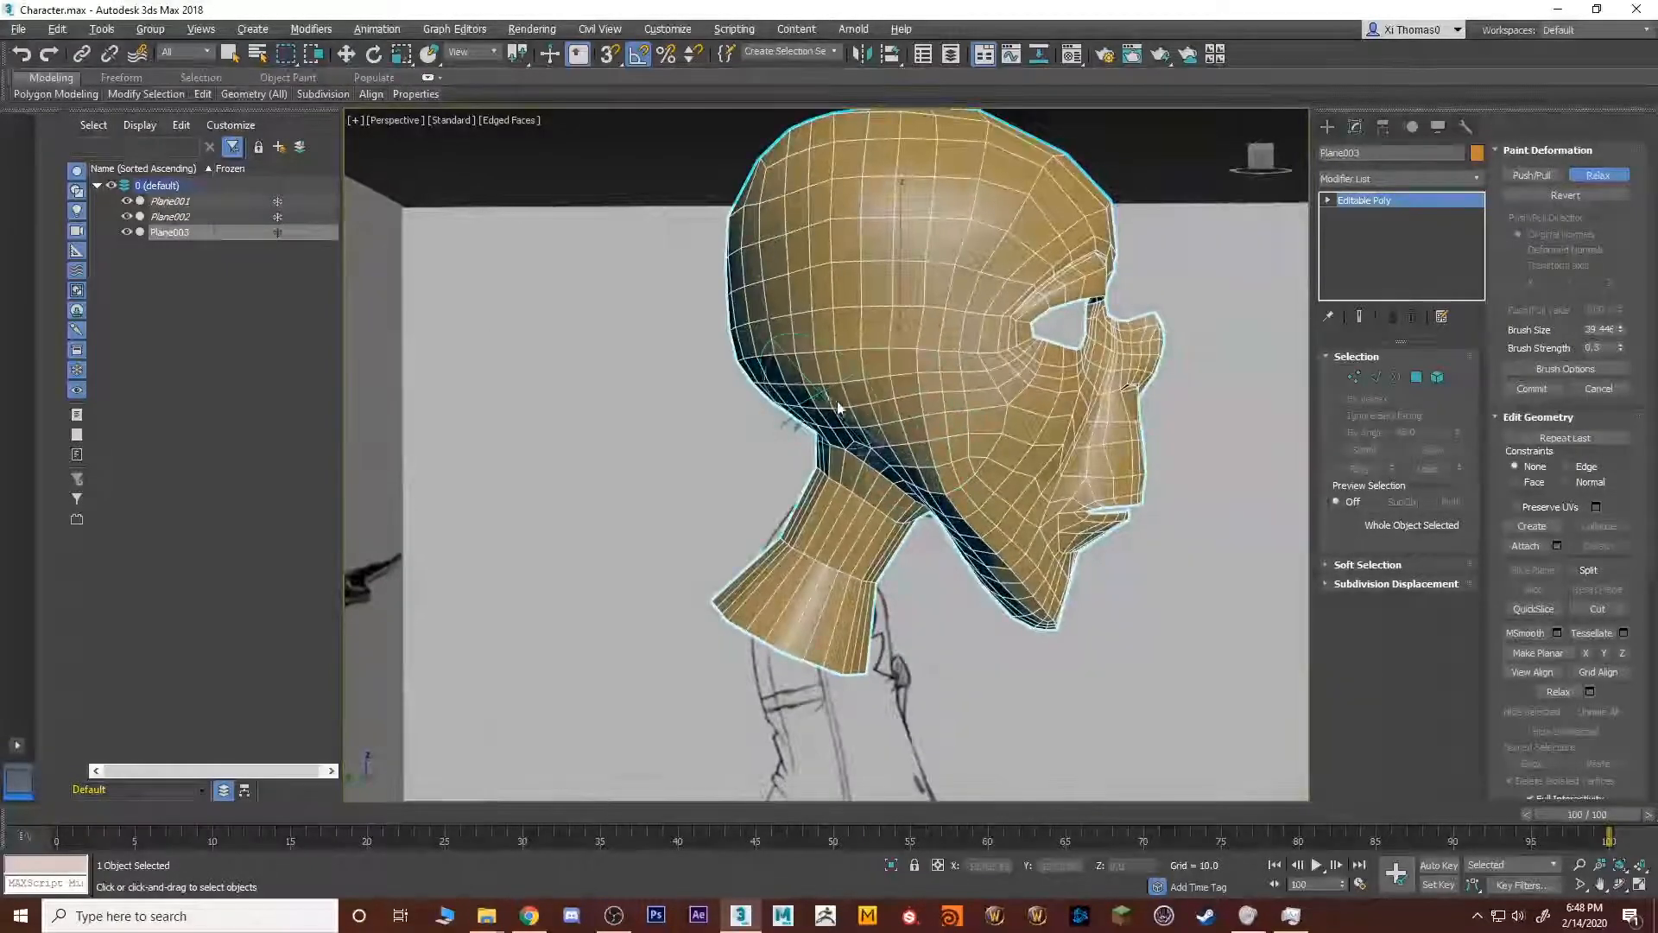
middle_click_drag(838, 408, 907, 436, "alt")
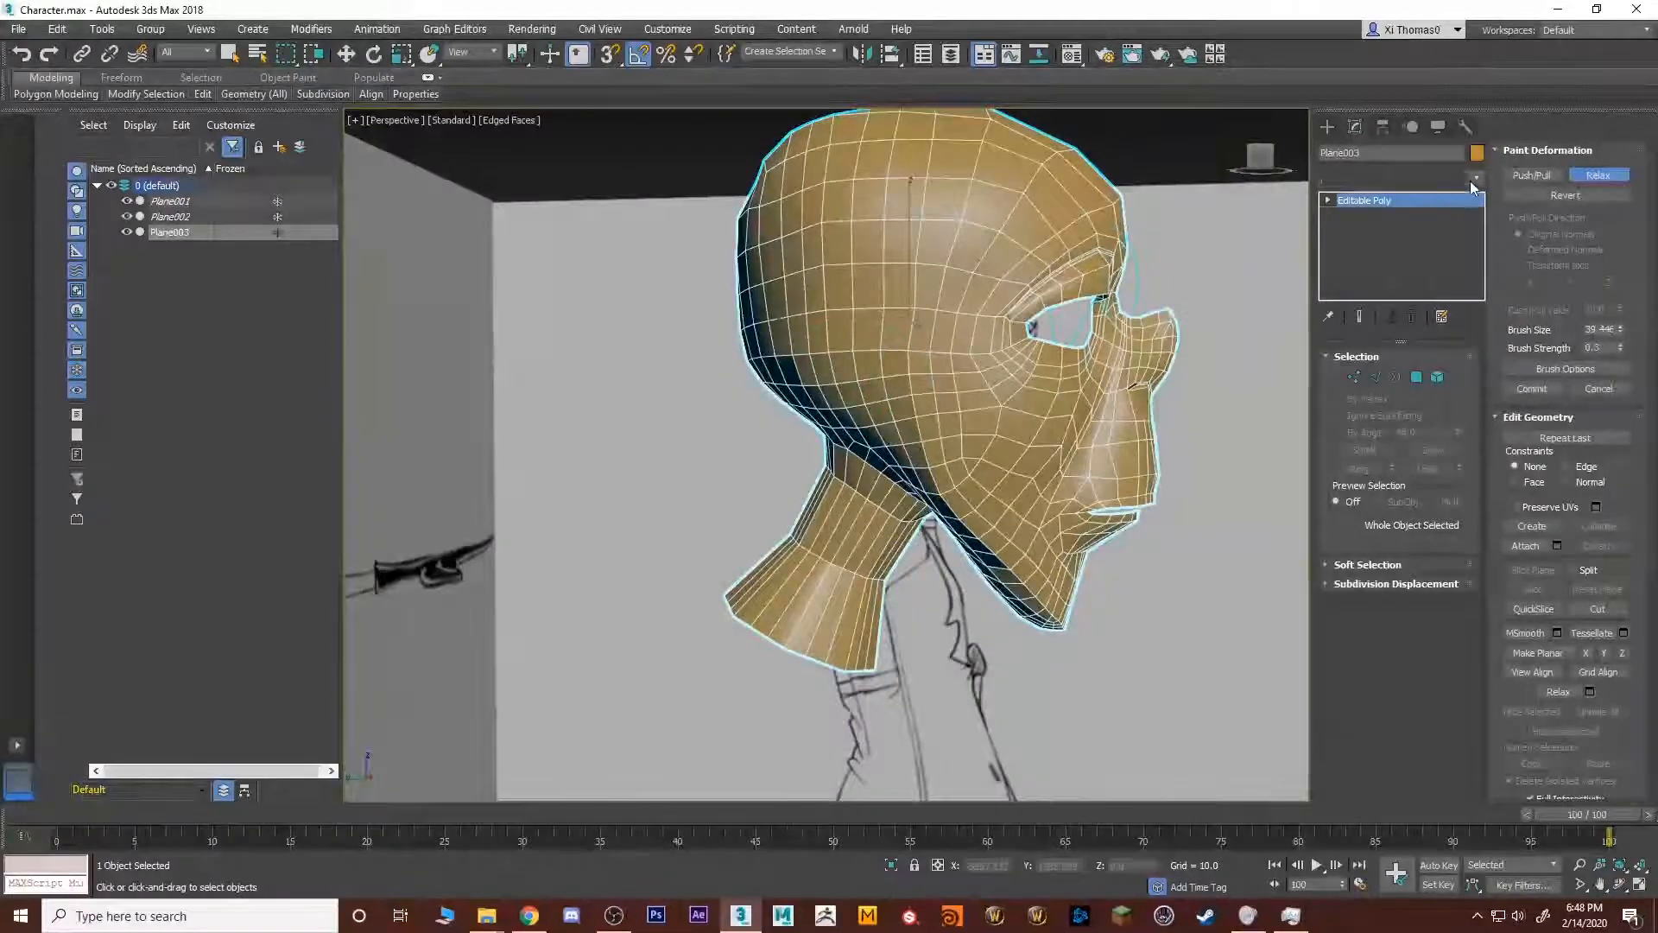
Apply a TurboSmooth modifier to the head and inspect the smoothed face and neck next to the front sketch.
left_click(1474, 178)
left_click(1360, 563)
mouse_move(1123, 561)
middle_mouse_down("alt")
mouse_move(1148, 562)
mouse_move(1131, 582)
mouse_move(1175, 591)
mouse_move(1305, 589)
mouse_move(1016, 582)
mouse_move(937, 557)
middle_mouse_up("alt")
scroll(1148, 562, "down", 5)
left_click(1225, 587)
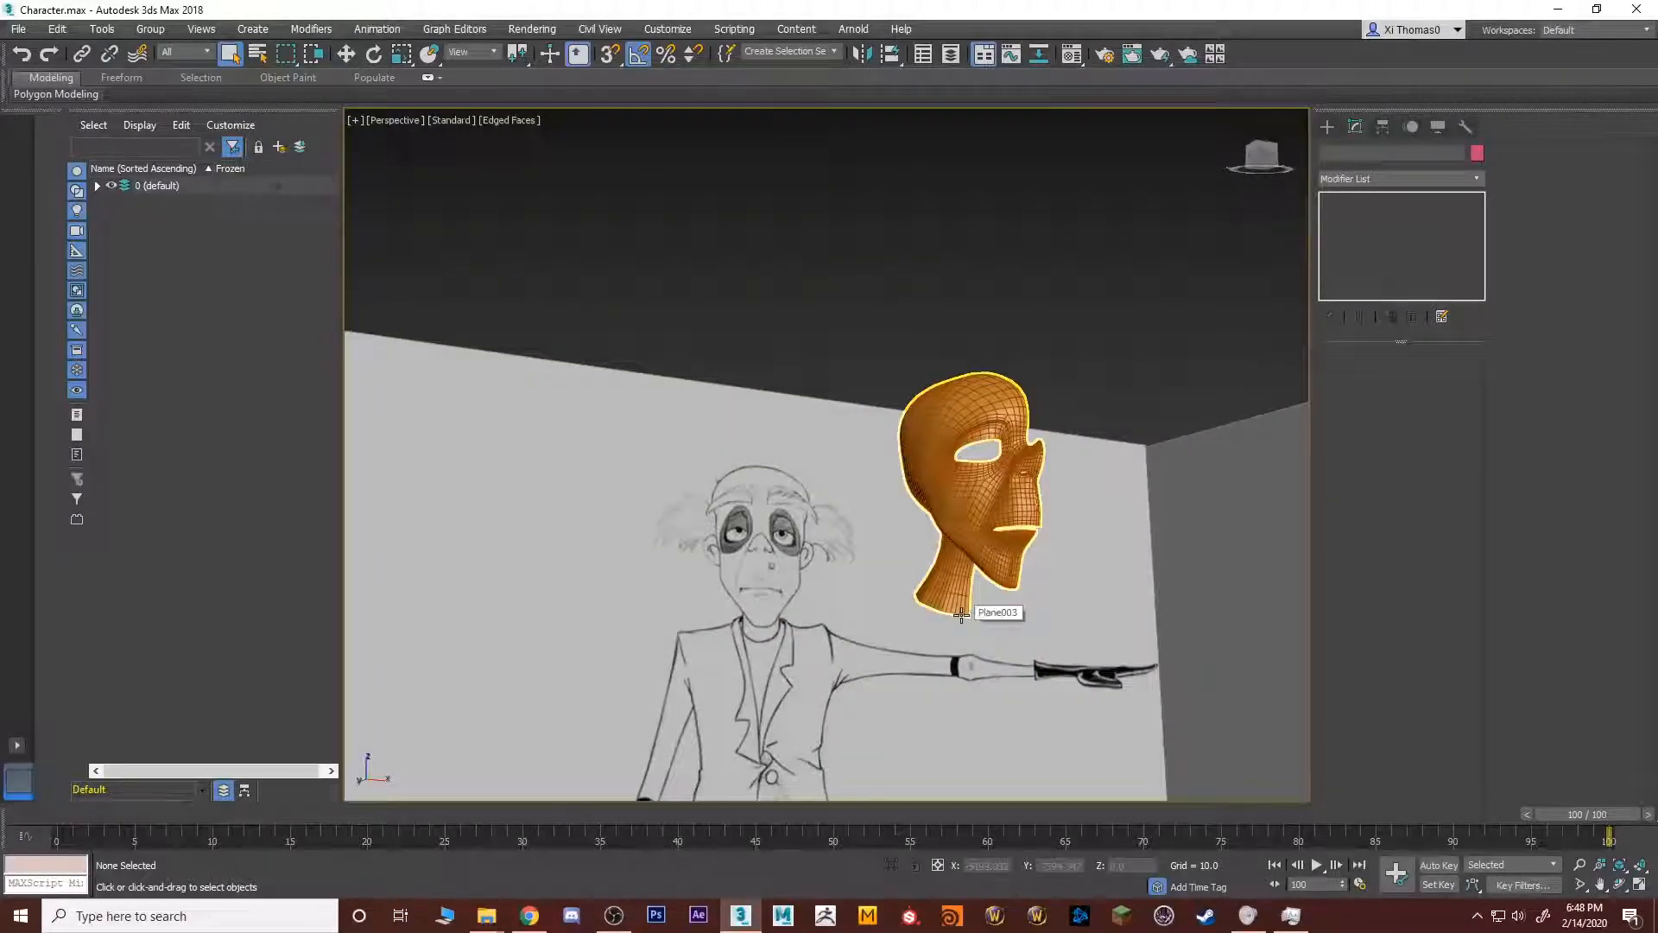
left_click(1009, 518)
scroll(1010, 493, "up", 6)
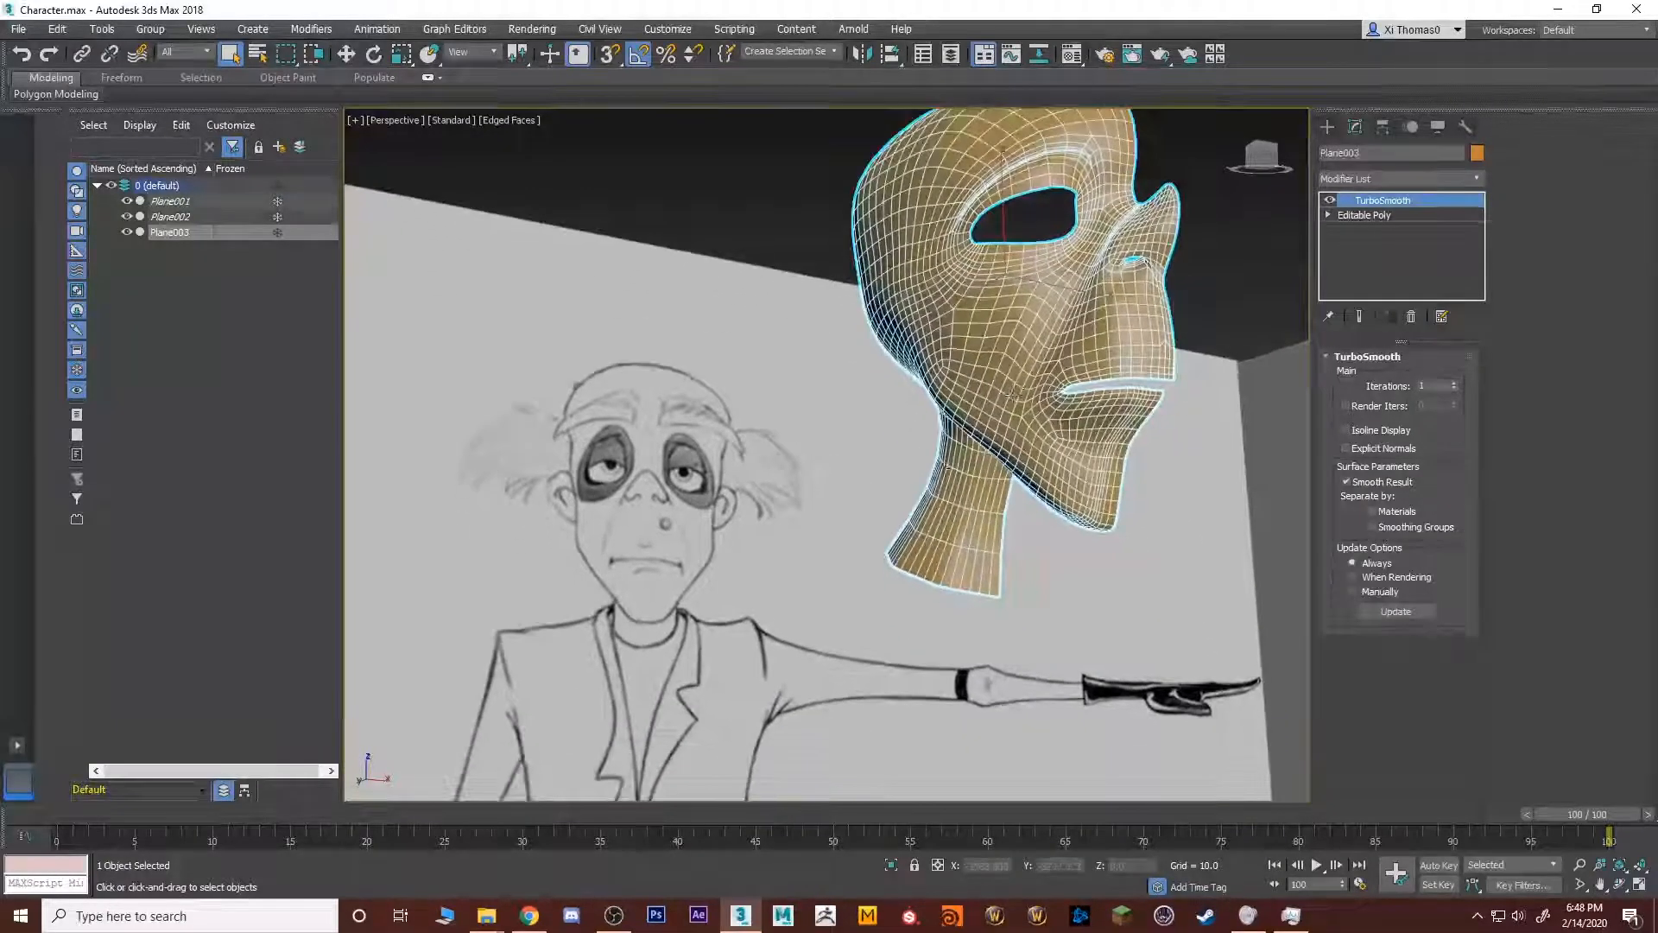
middle_click_drag(1012, 393, 977, 421, "alt")
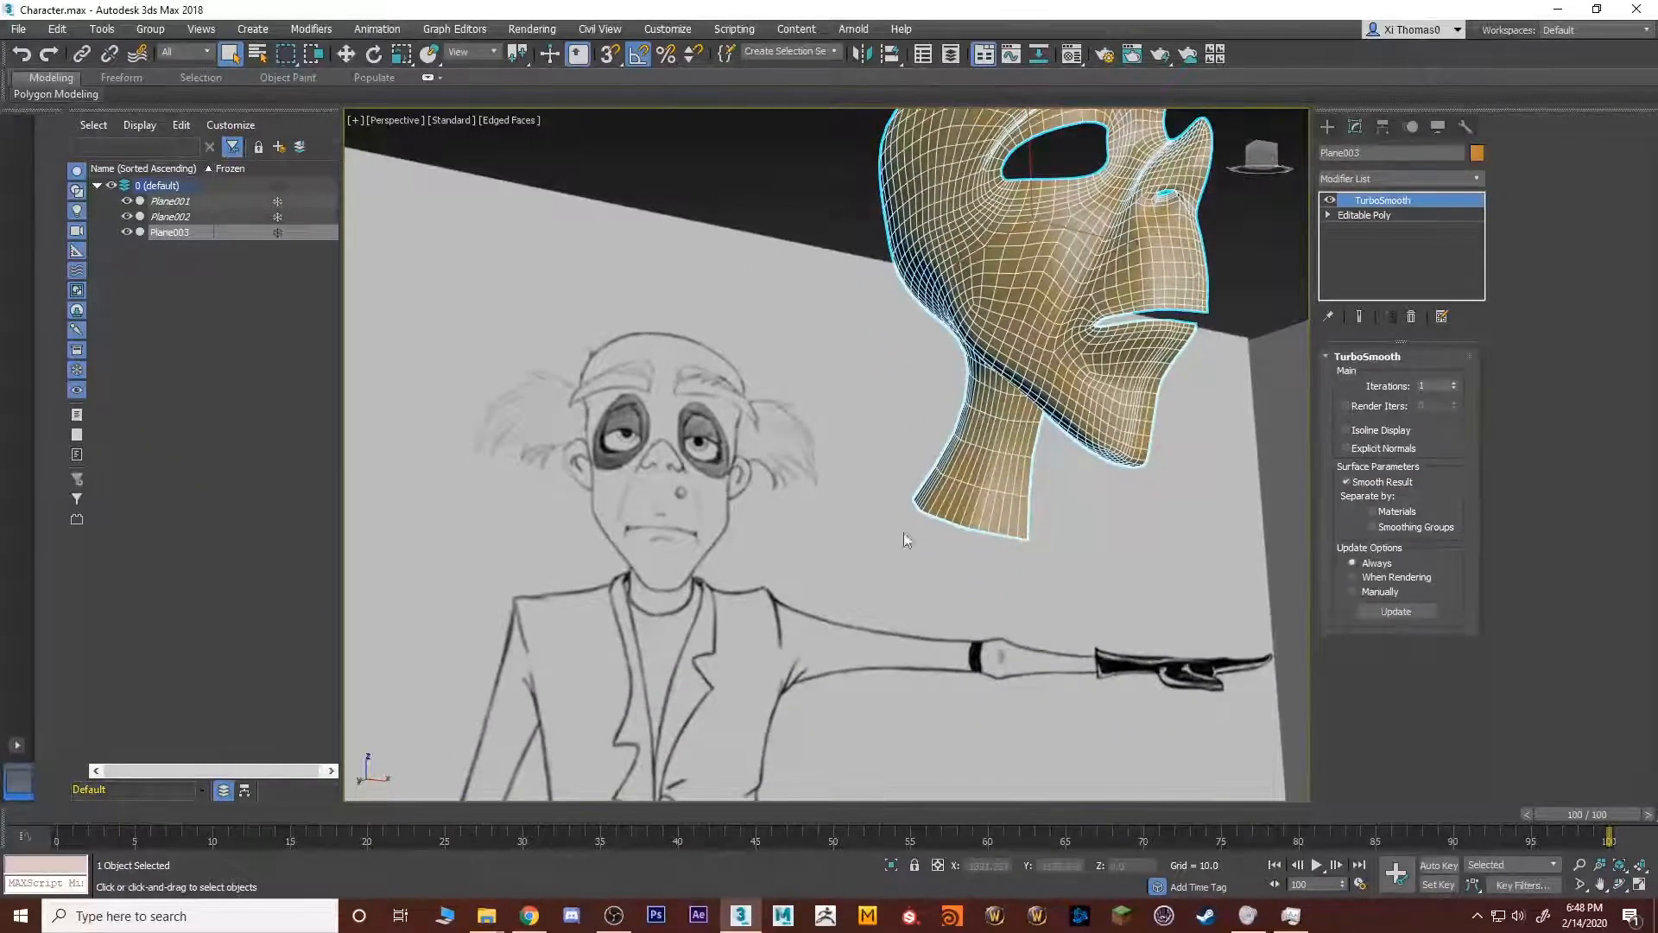
Examine the front and side reference sketches of the coat, arms and legs alongside the smoothed head.
scroll(907, 540, "down", 4)
mouse_move(907, 540)
middle_mouse_down("alt")
mouse_move(983, 577)
mouse_move(899, 481)
mouse_move(988, 526)
mouse_move(1074, 518)
mouse_move(1045, 470)
mouse_move(939, 481)
middle_mouse_up("alt")
scroll(737, 522, "up", 6)
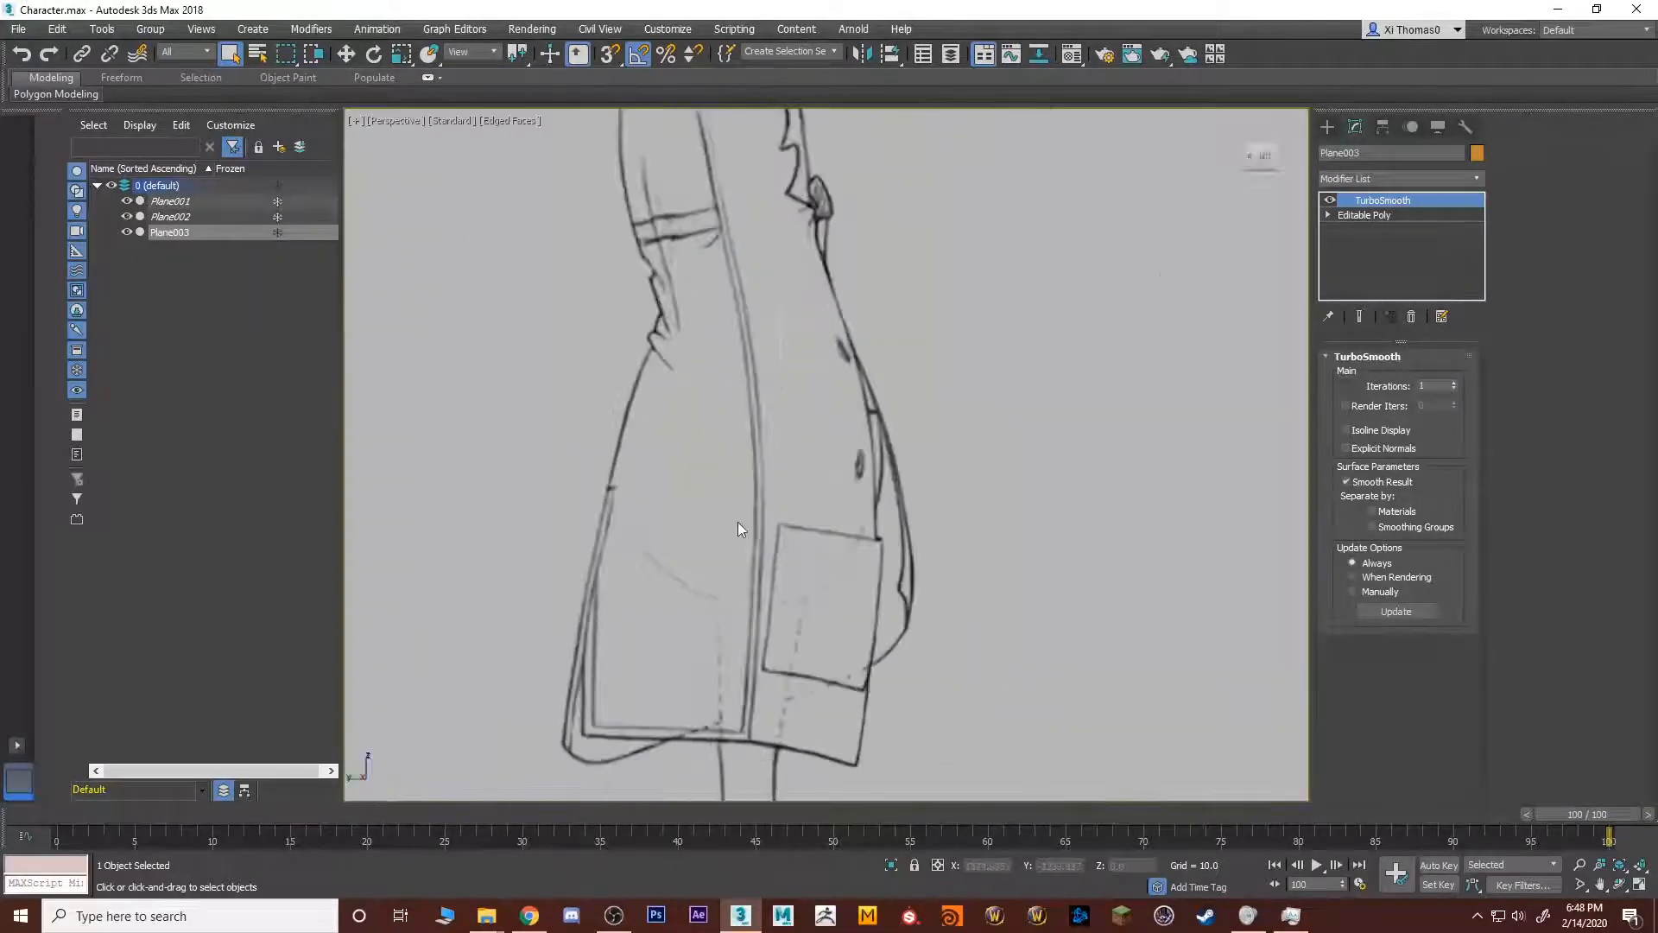
middle_click_drag(799, 558, 800, 646)
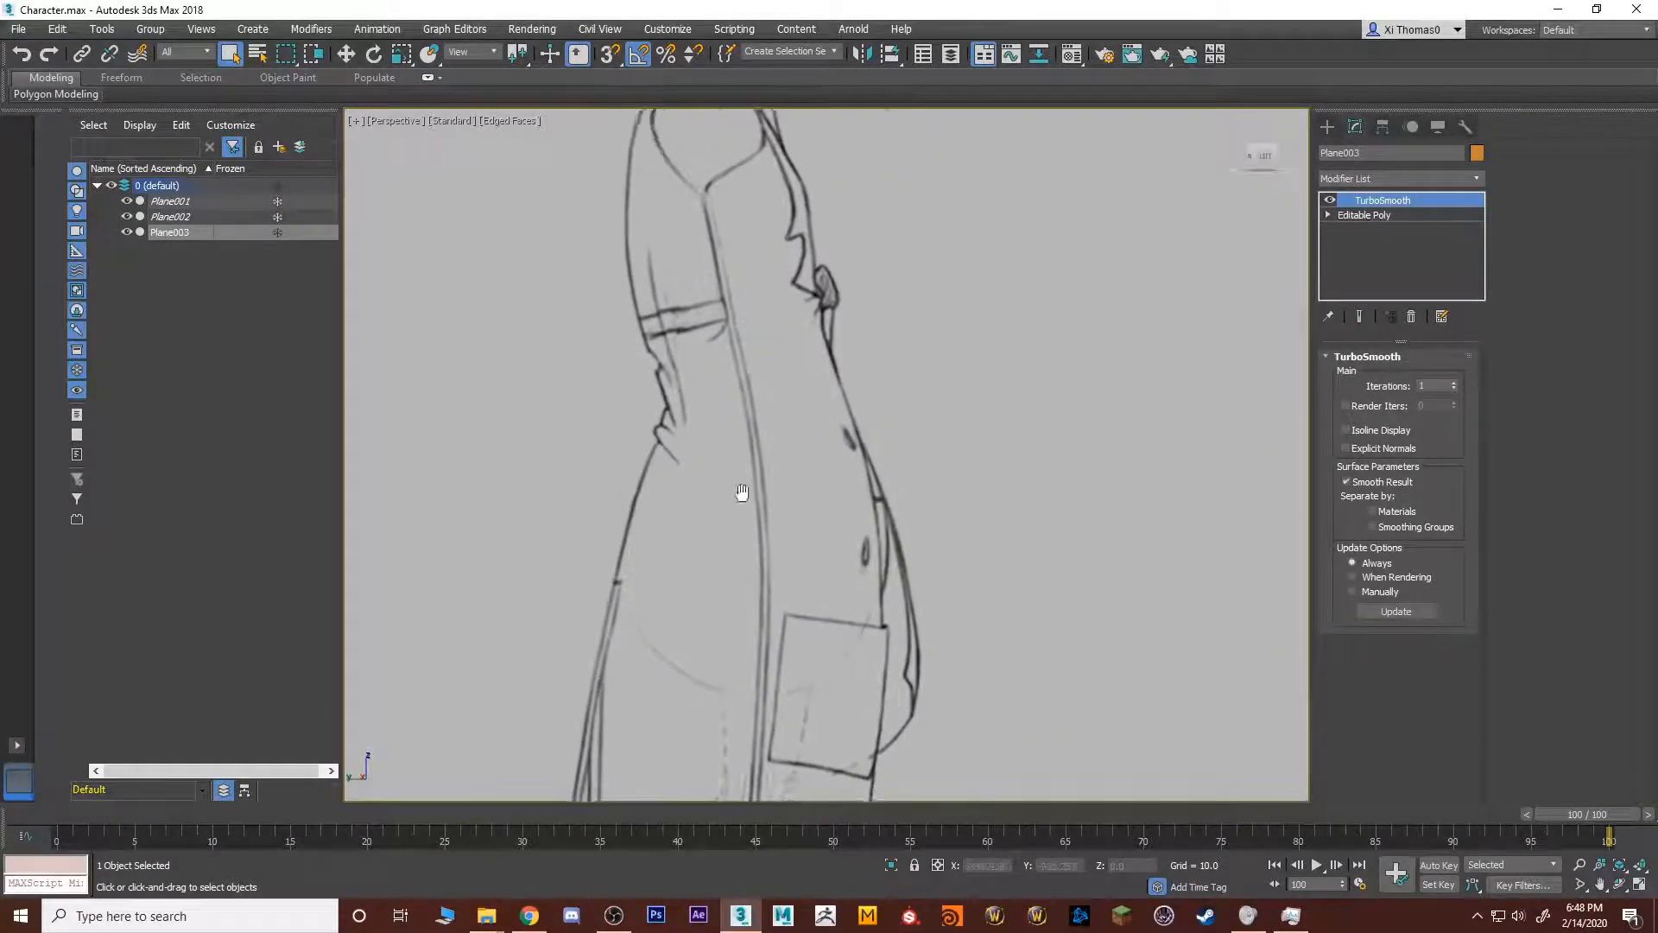
mouse_move(740, 493)
middle_mouse_down()
mouse_move(781, 573)
mouse_move(782, 625)
middle_mouse_up()
scroll(655, 573, "down", 5)
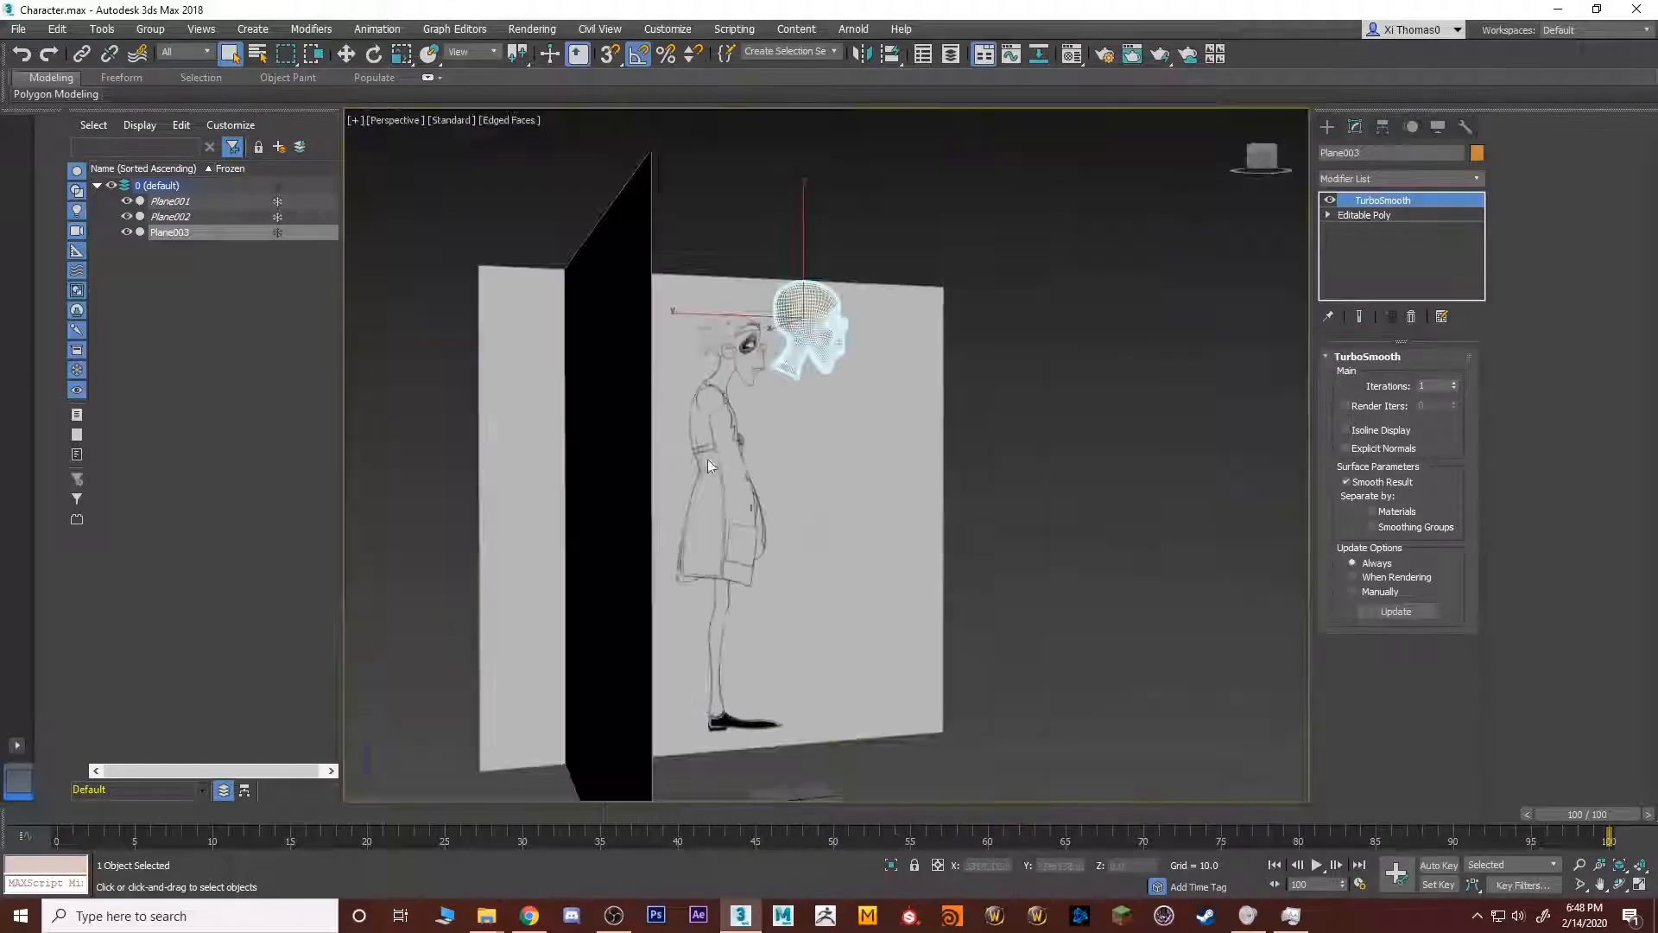
middle_click_drag(707, 459, 900, 531, "alt")
scroll(795, 496, "up", 6)
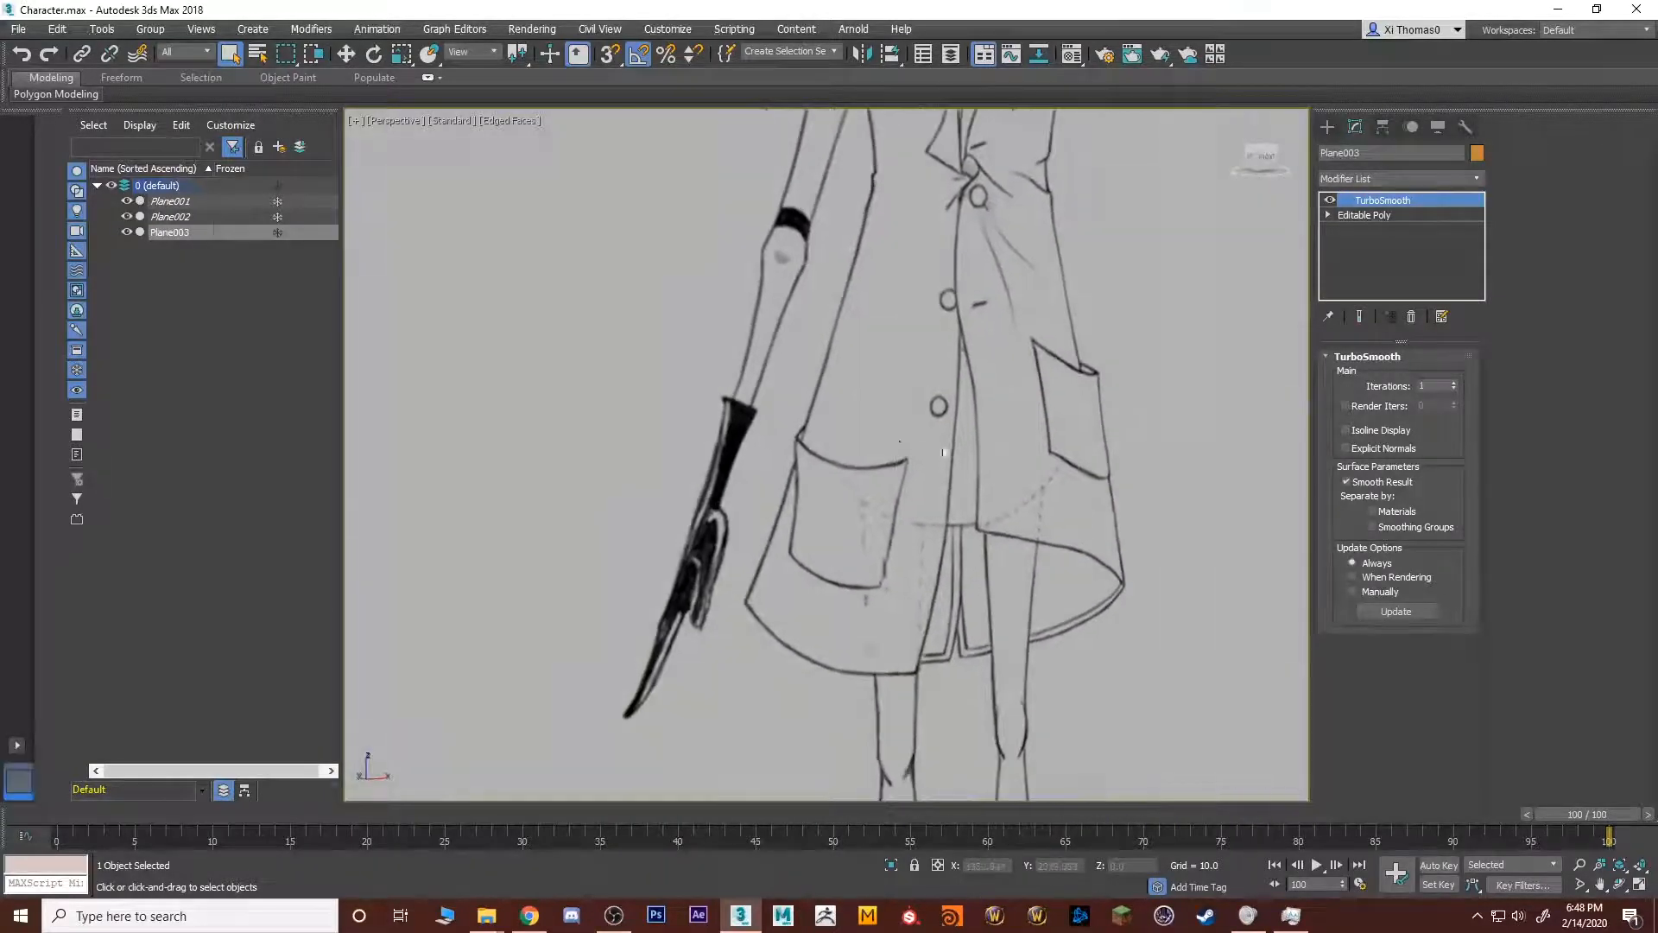
scroll(936, 284, "up", 2)
scroll(878, 445, "down", 5)
middle_click_drag(864, 237, 767, 335)
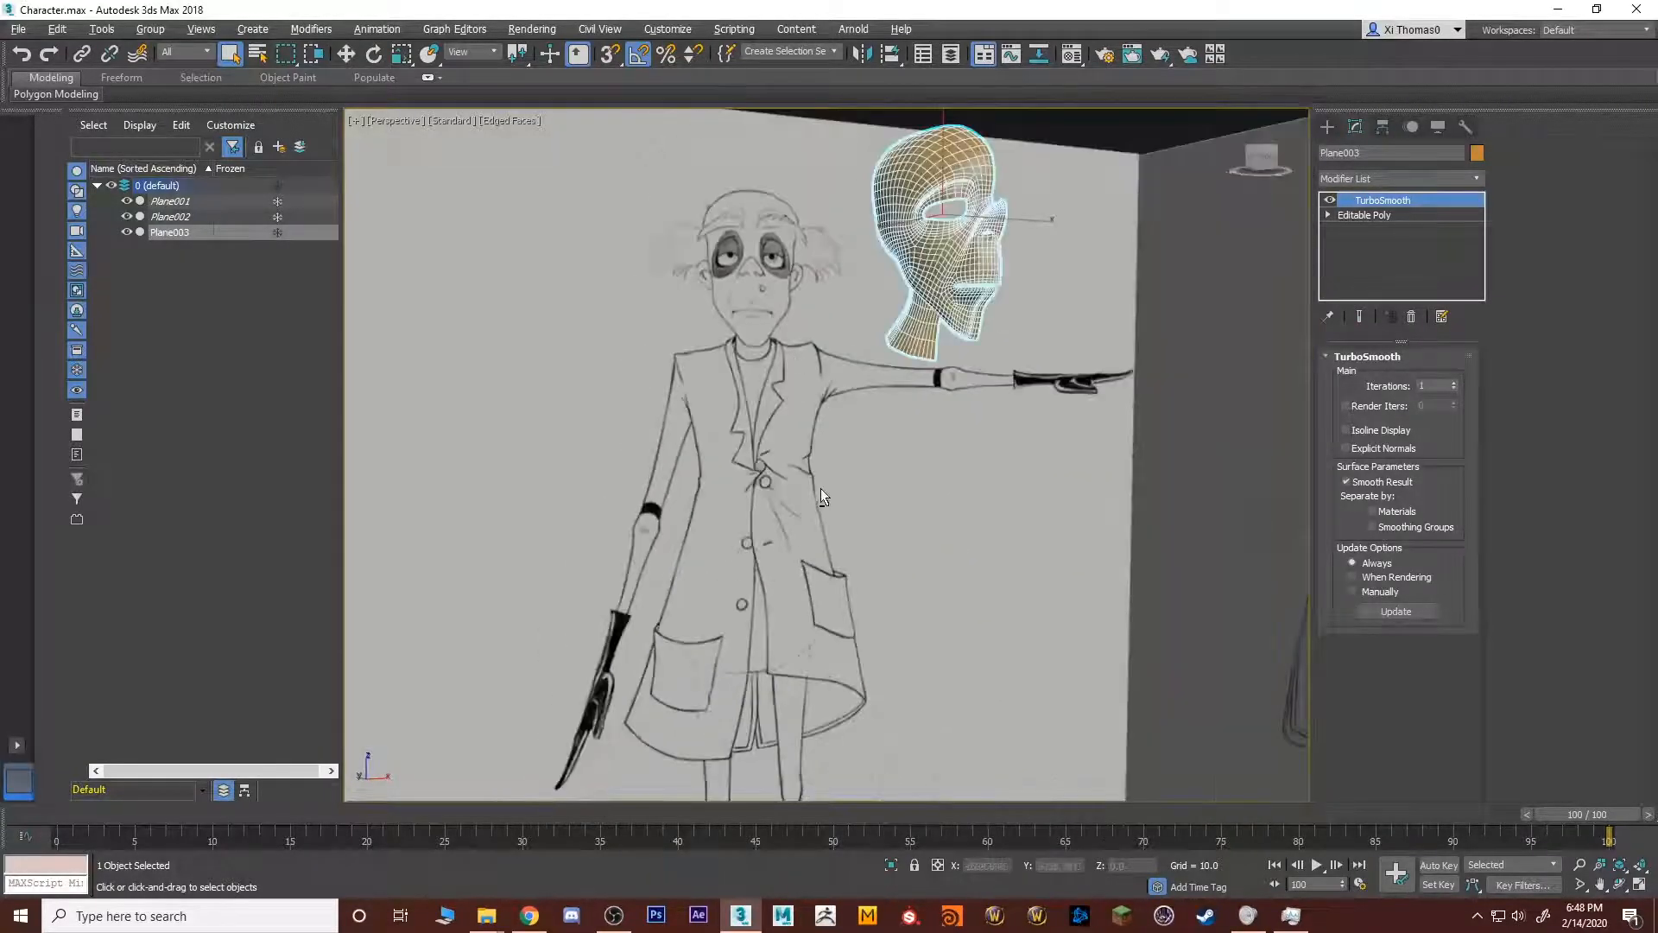
middle_click_drag(821, 489, 862, 504, "alt")
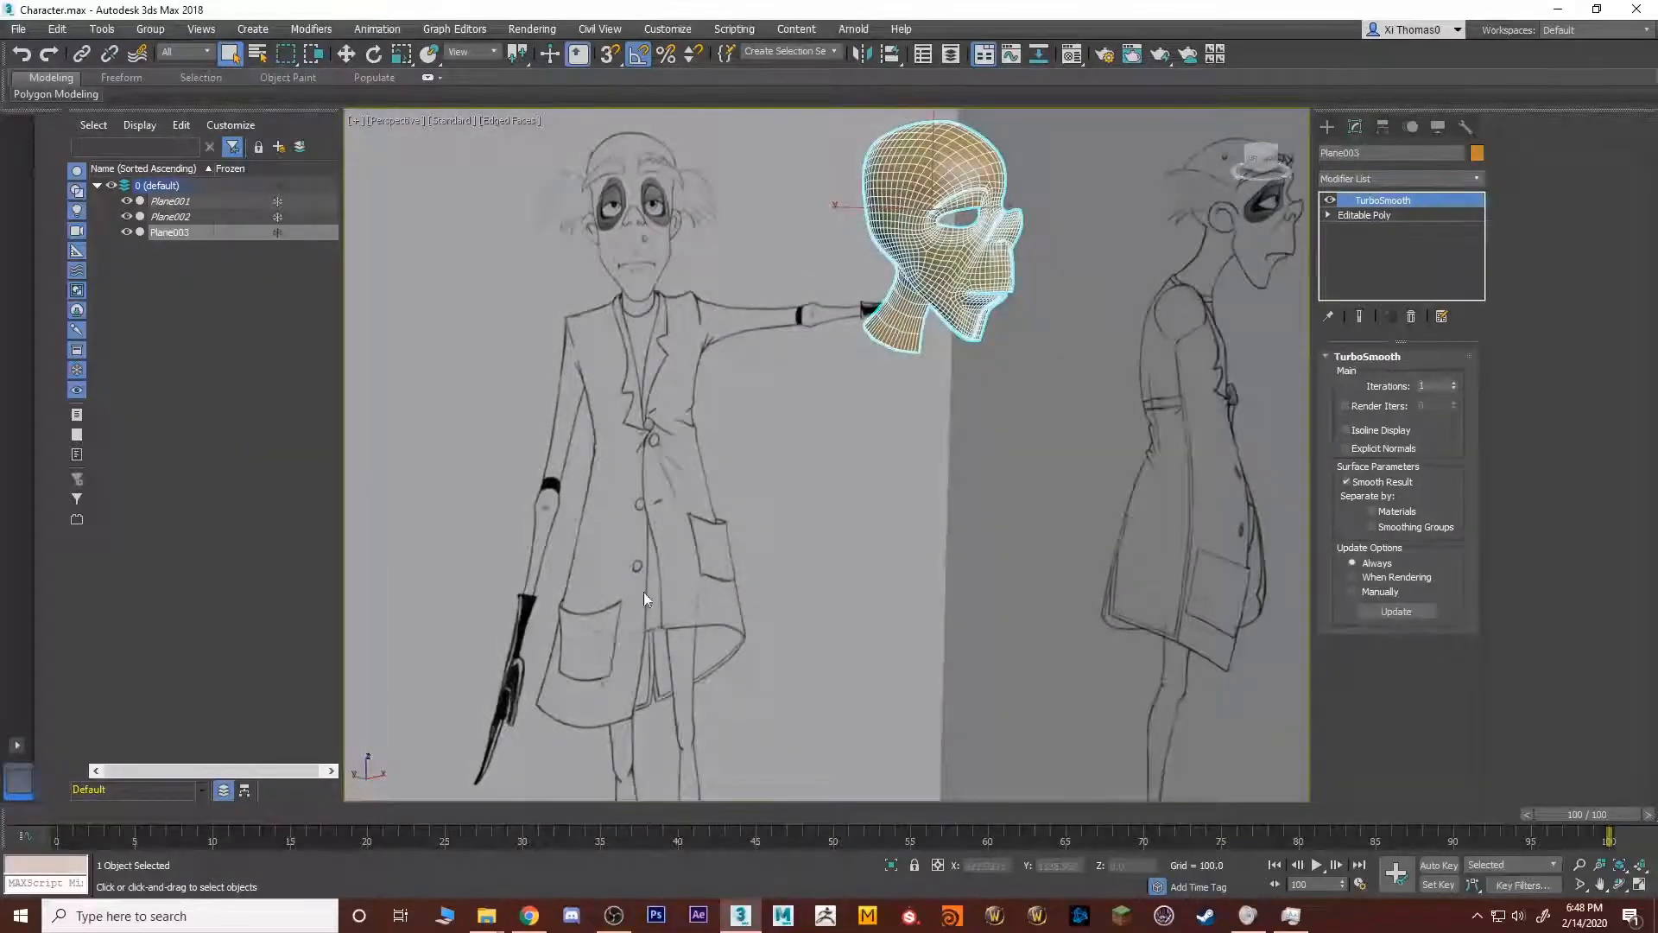
middle_click_drag(755, 419, 858, 392, "alt")
scroll(864, 406, "up", 4)
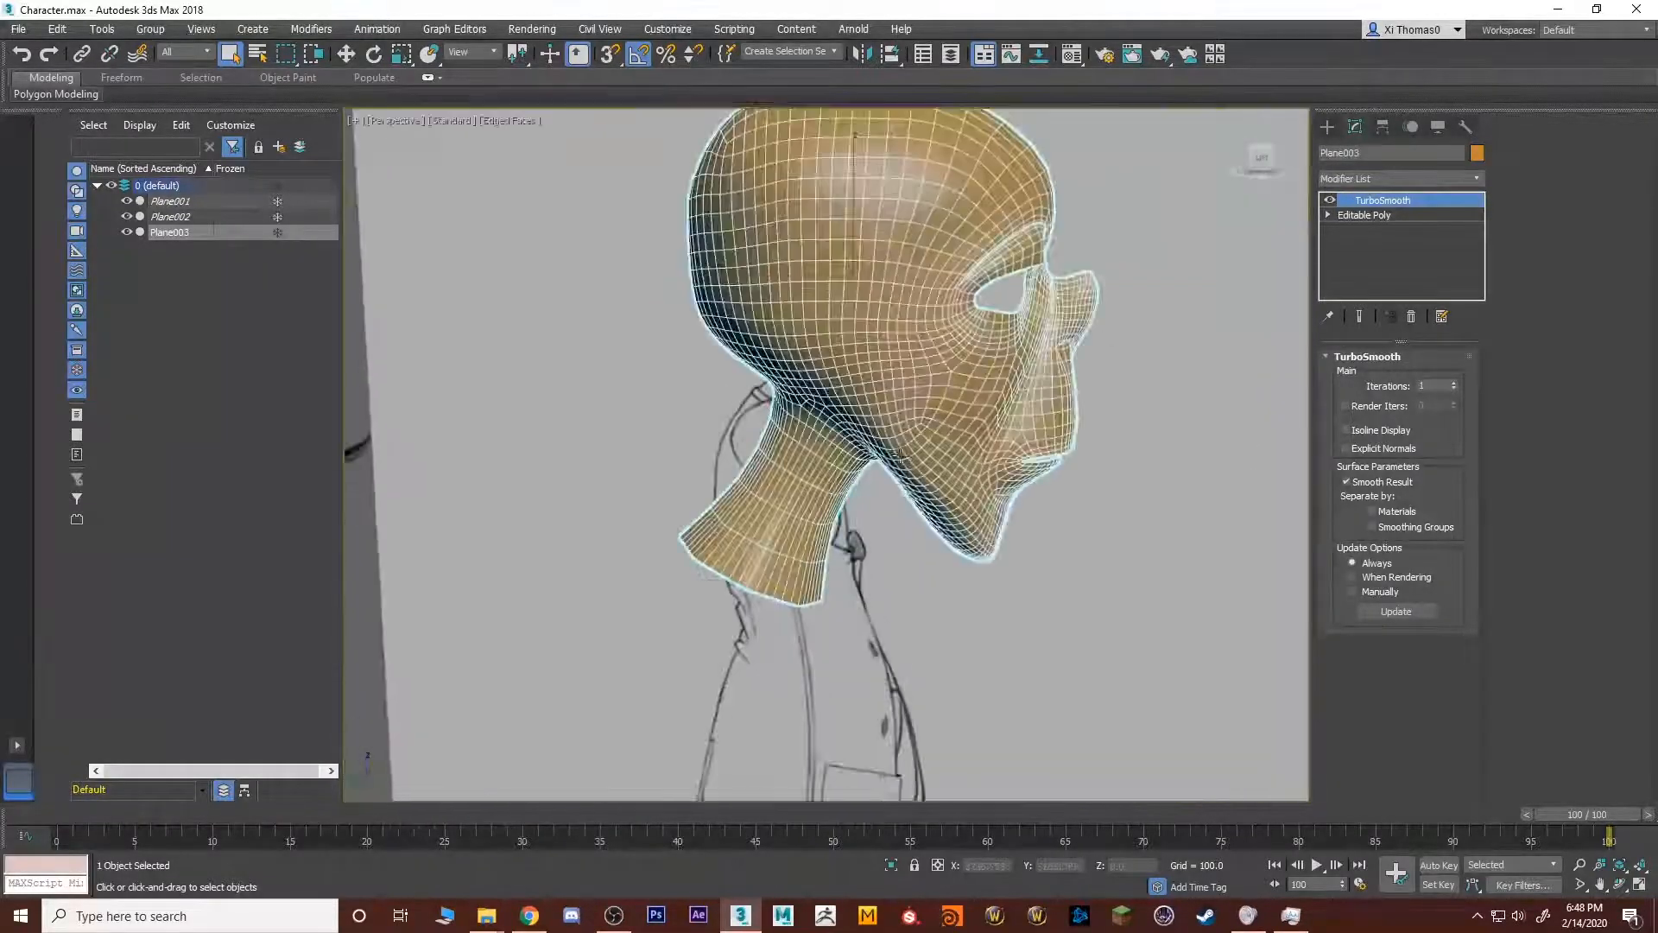
Remove the TurboSmooth modifier and select the half head's open border running along the centre seam.
middle_click_drag(1169, 395, 920, 473, "alt")
key("3")
left_click(803, 322)
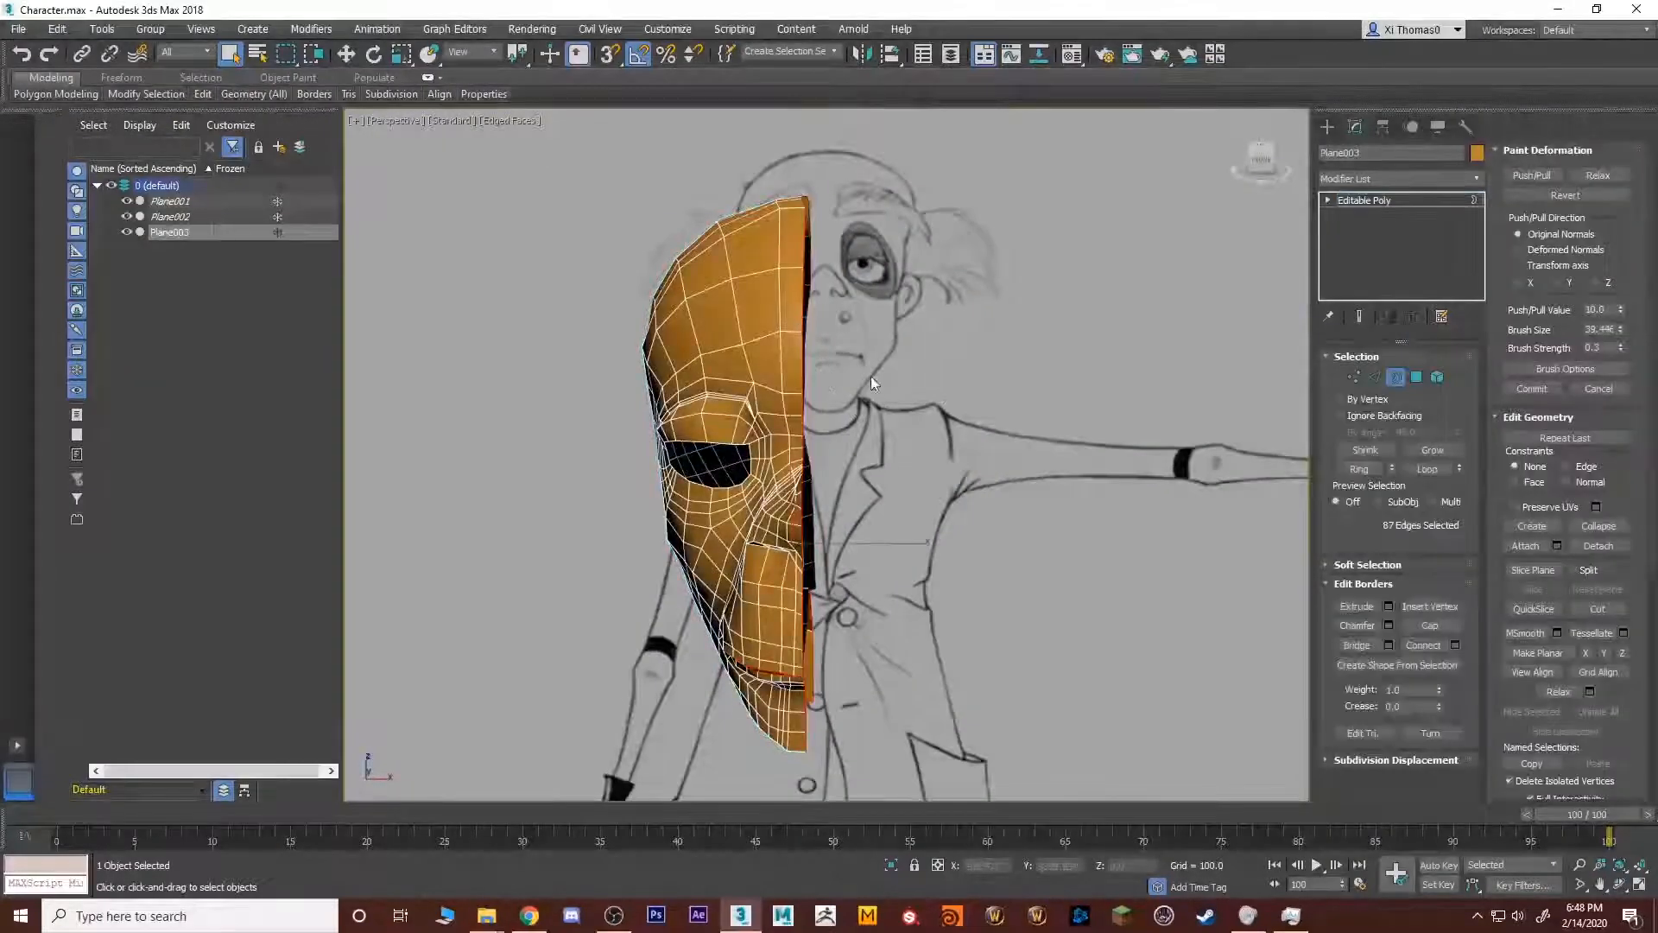
In the top view, deselect the border edges lying off the centre line and convert the remaining edge selection to vertices.
key("alt+w")
key("alt+w")
scroll(790, 345, "down", 3)
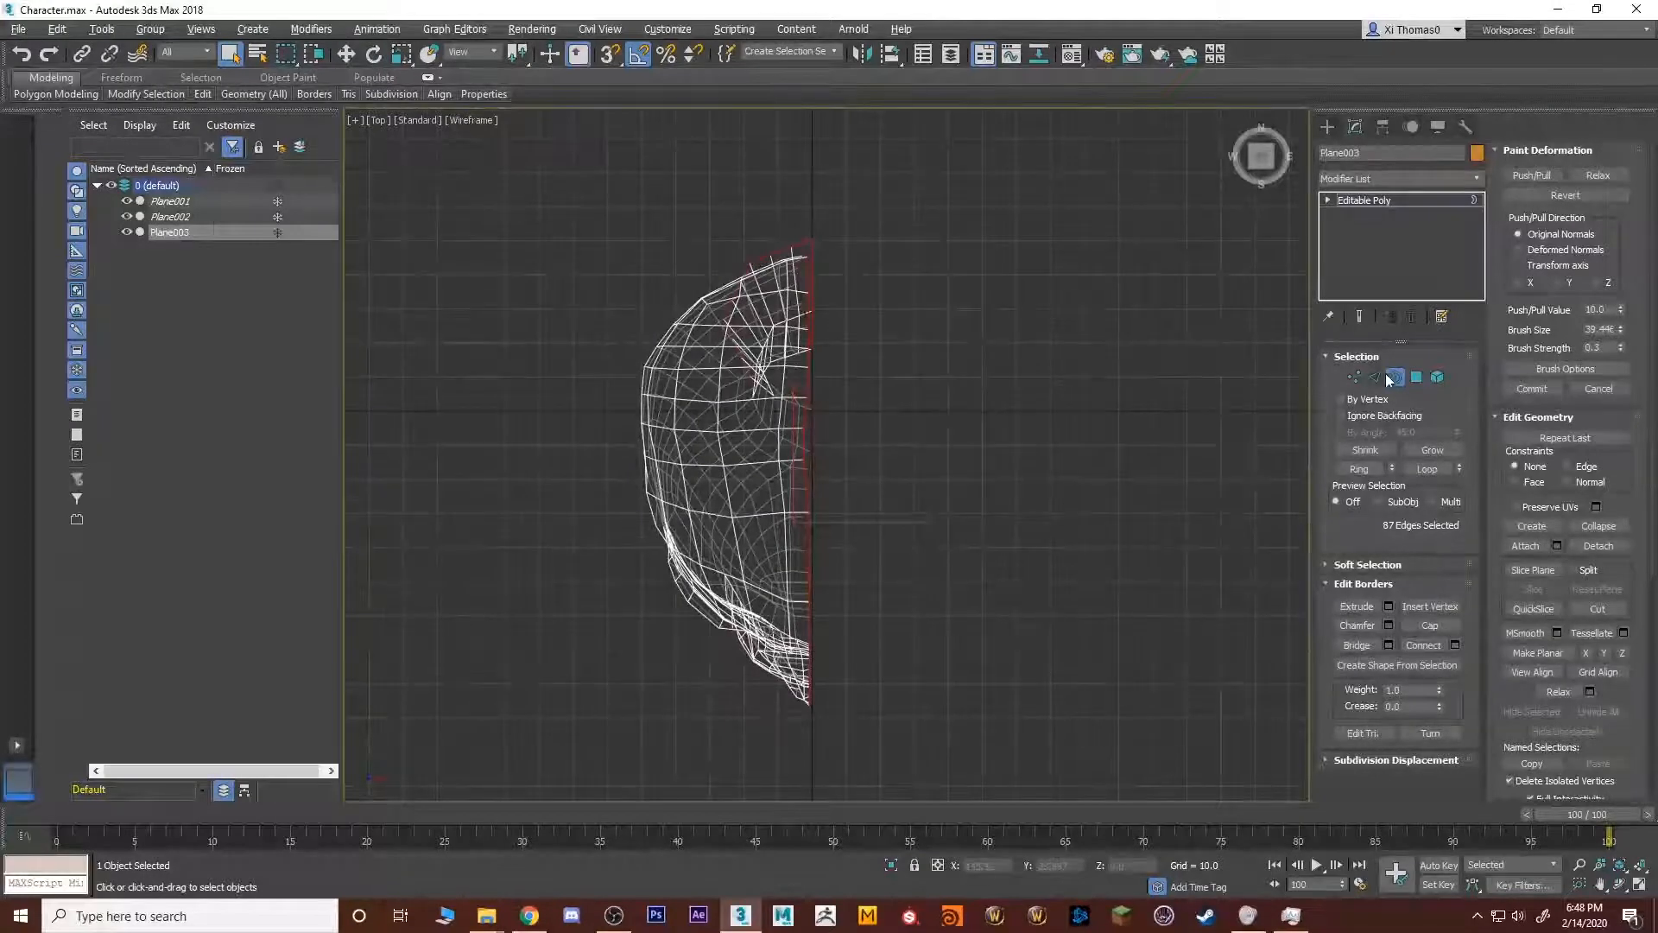
key("2")
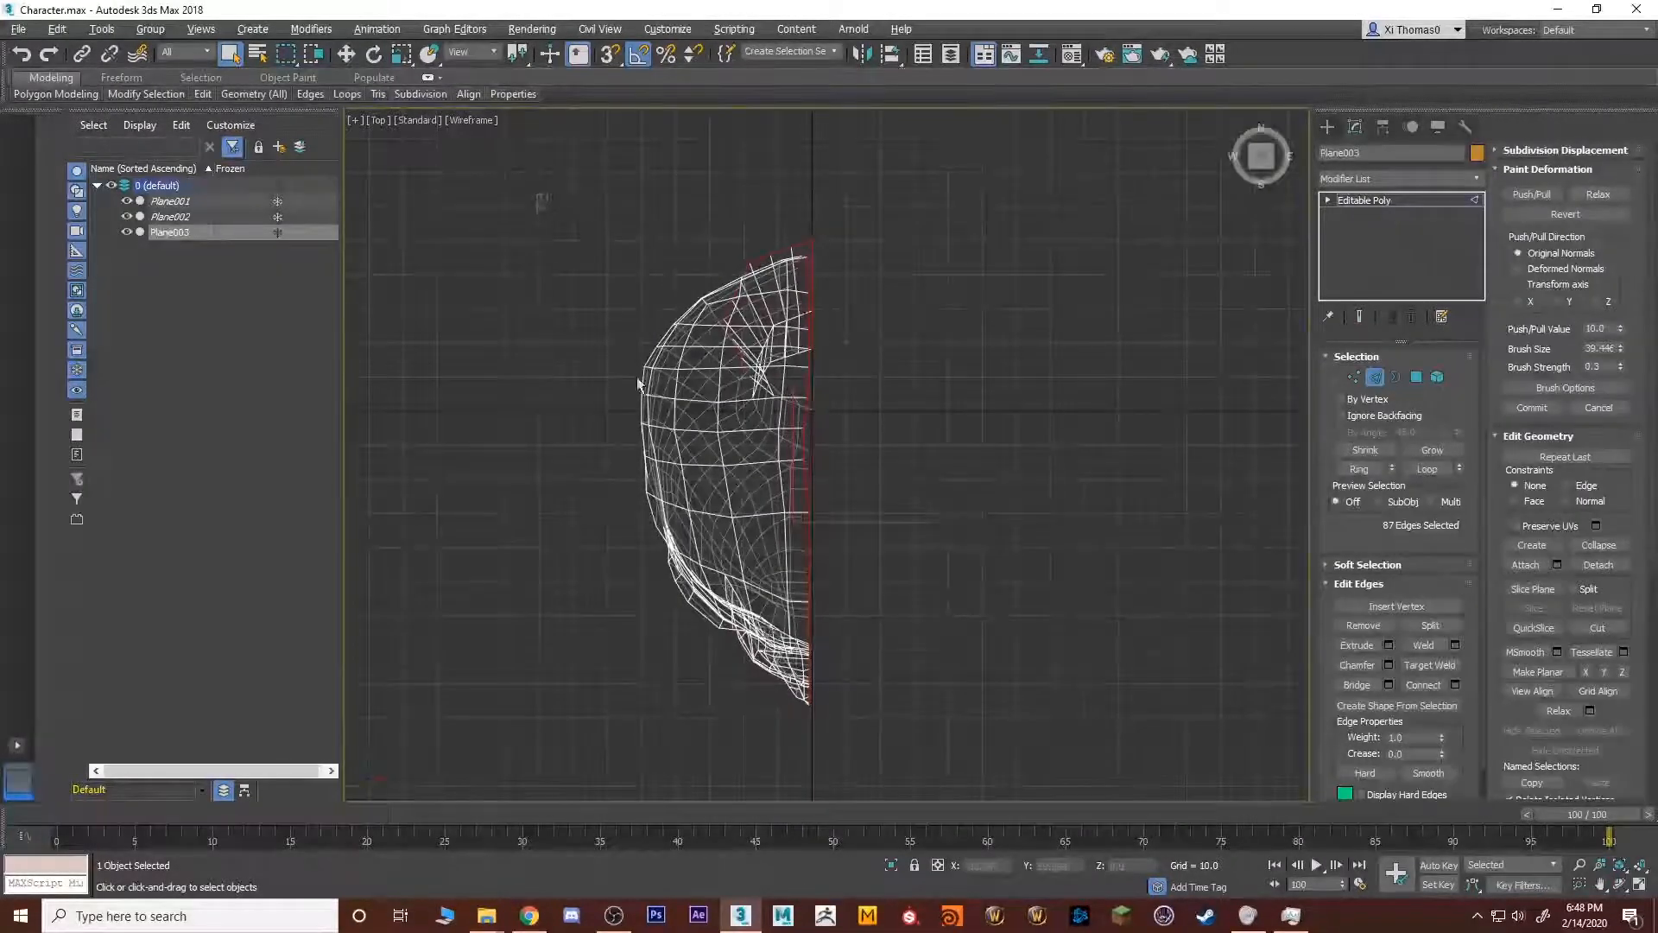
left_click_drag(537, 194, 802, 740)
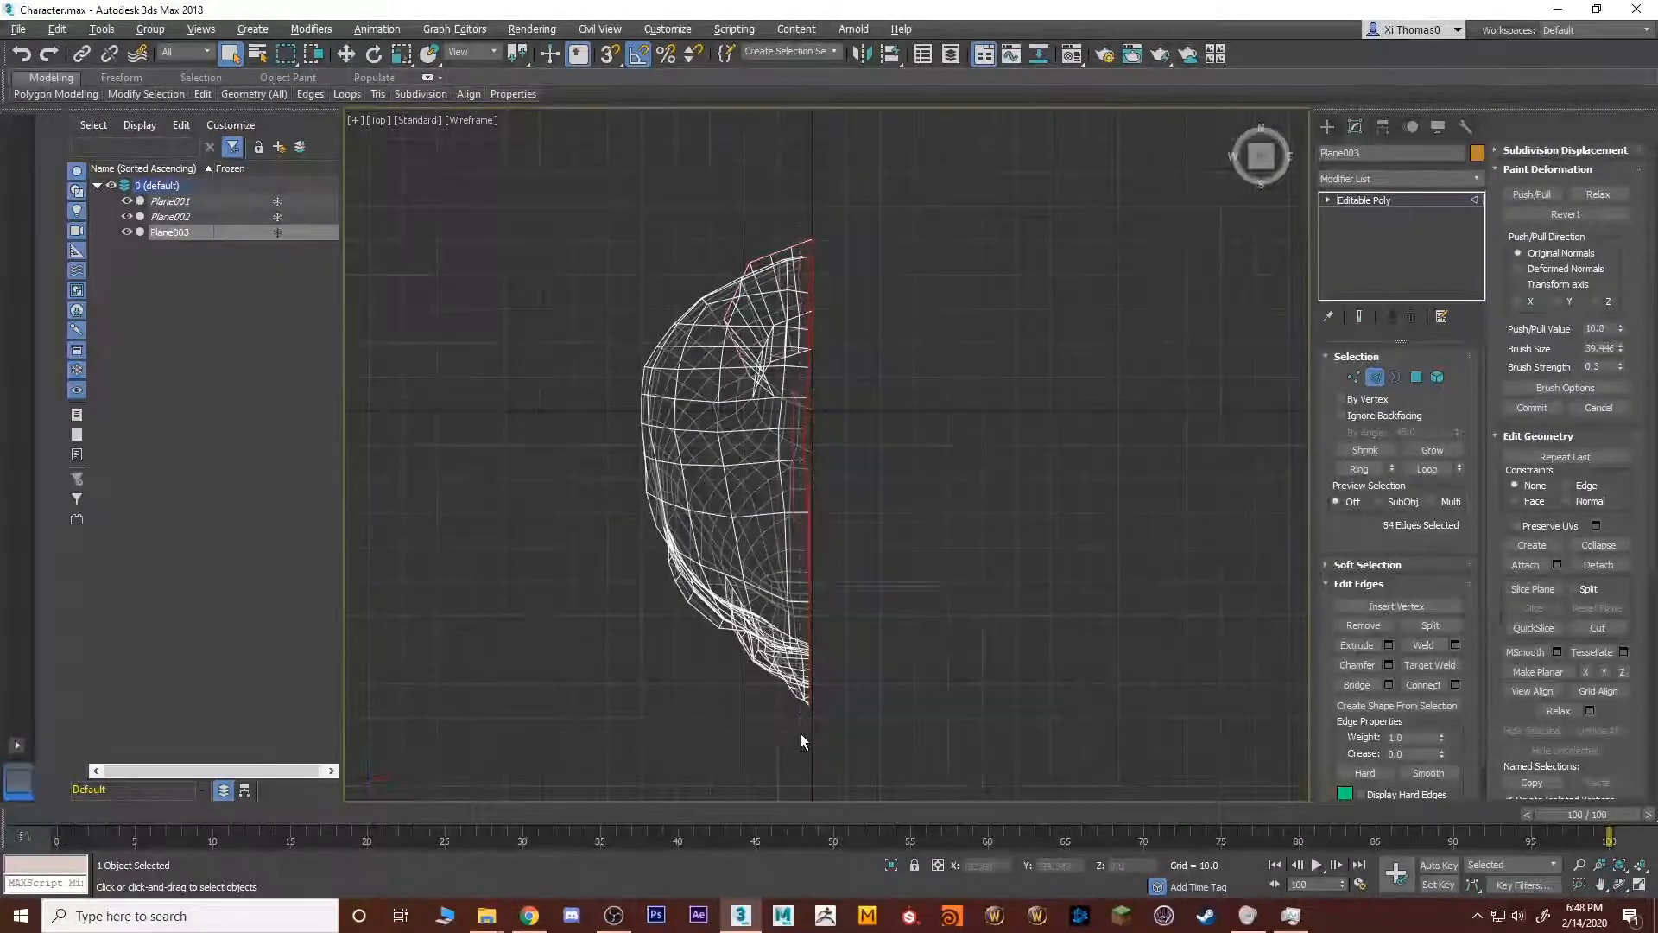
left_click(1355, 377, "ctrl")
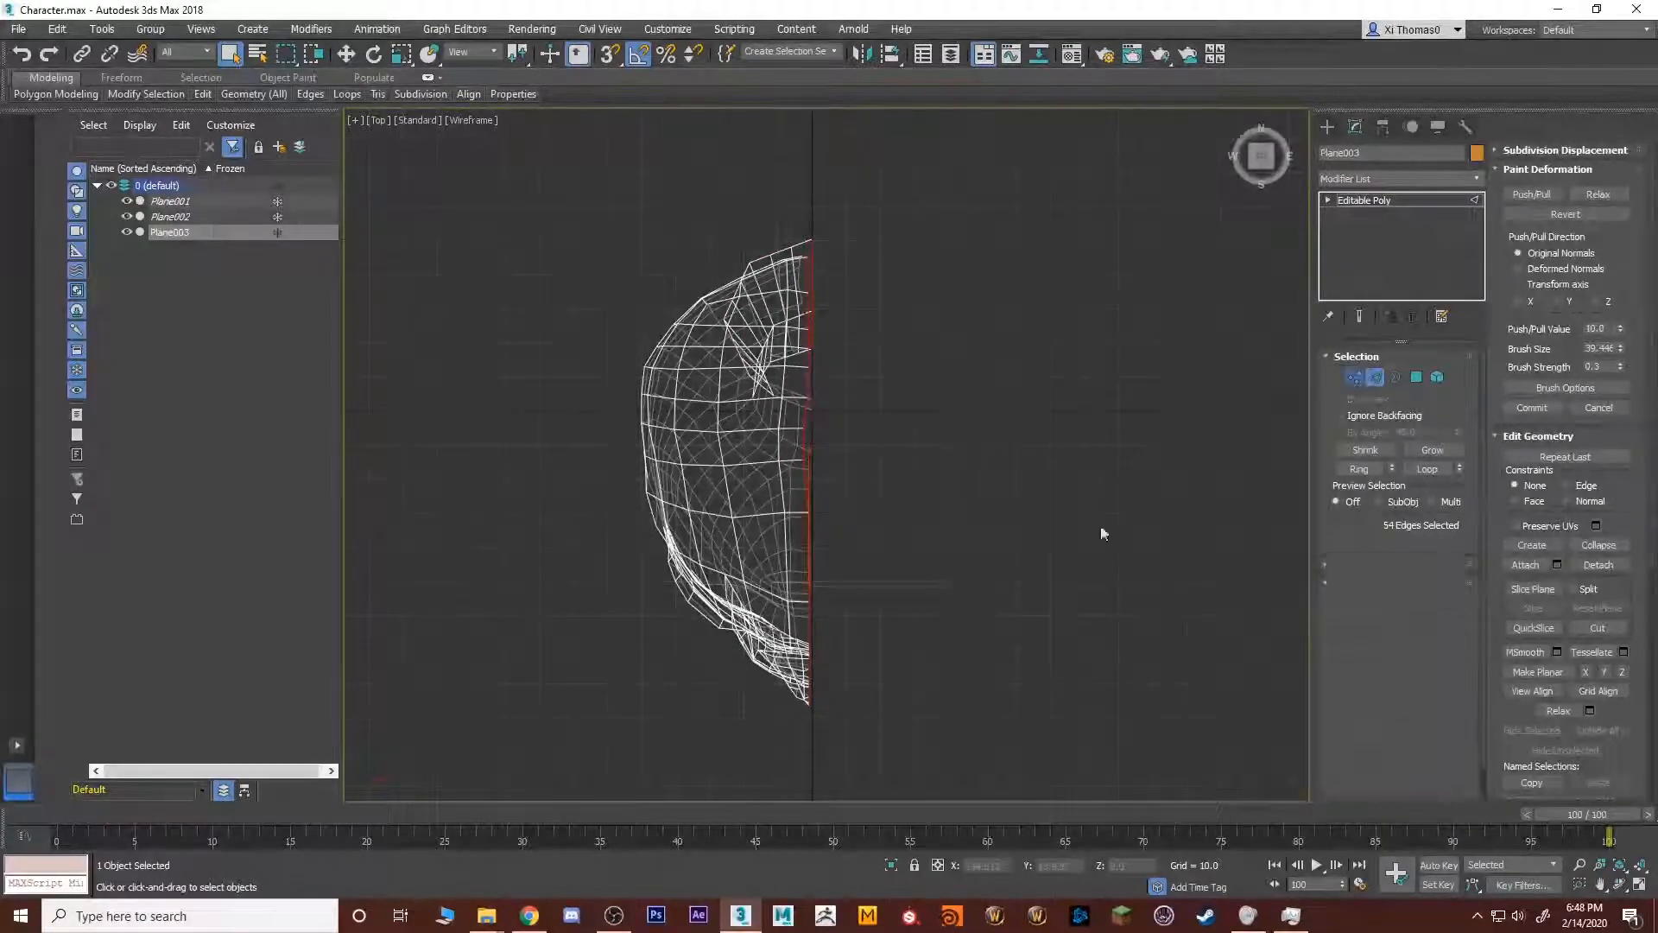
Flatten the selected centre-seam vertices into one straight line by scaling them along X in the top view.
key("p")
middle_click_drag(1097, 620, 999, 521, "alt")
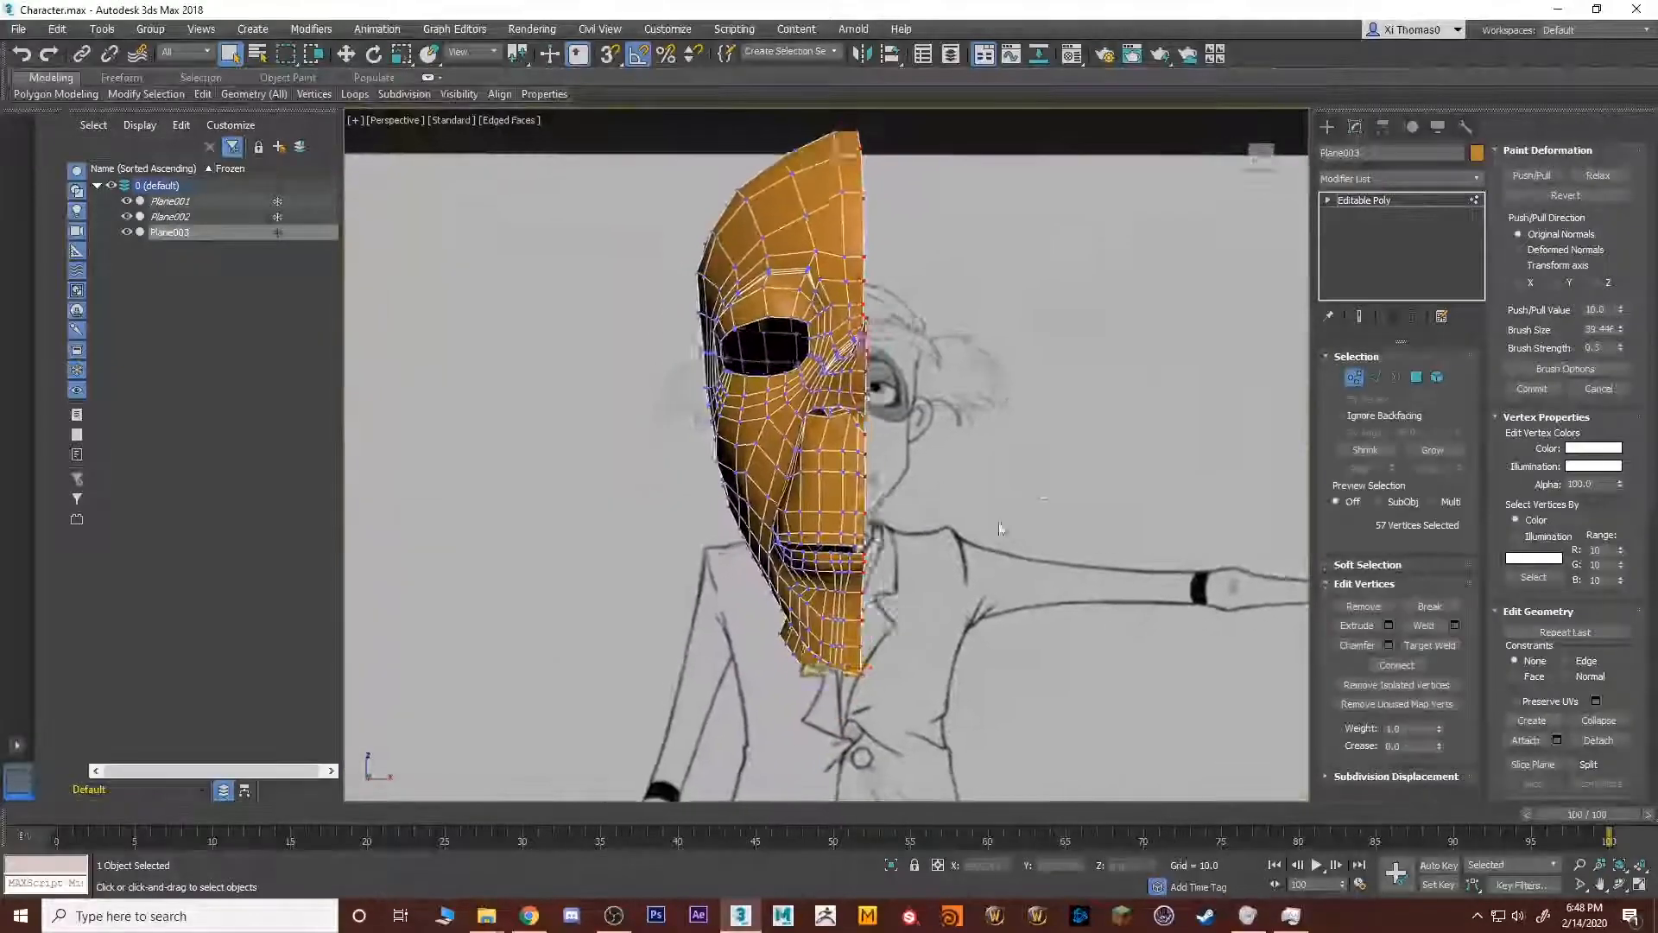
scroll(941, 553, "up", 4)
mouse_move(864, 587)
middle_mouse_down()
mouse_move(961, 481)
mouse_move(977, 486)
mouse_move(966, 477)
mouse_move(945, 523)
mouse_move(1009, 470)
mouse_move(1049, 490)
mouse_move(1065, 519)
mouse_move(1026, 630)
mouse_move(907, 608)
middle_mouse_up()
key("alt+w")
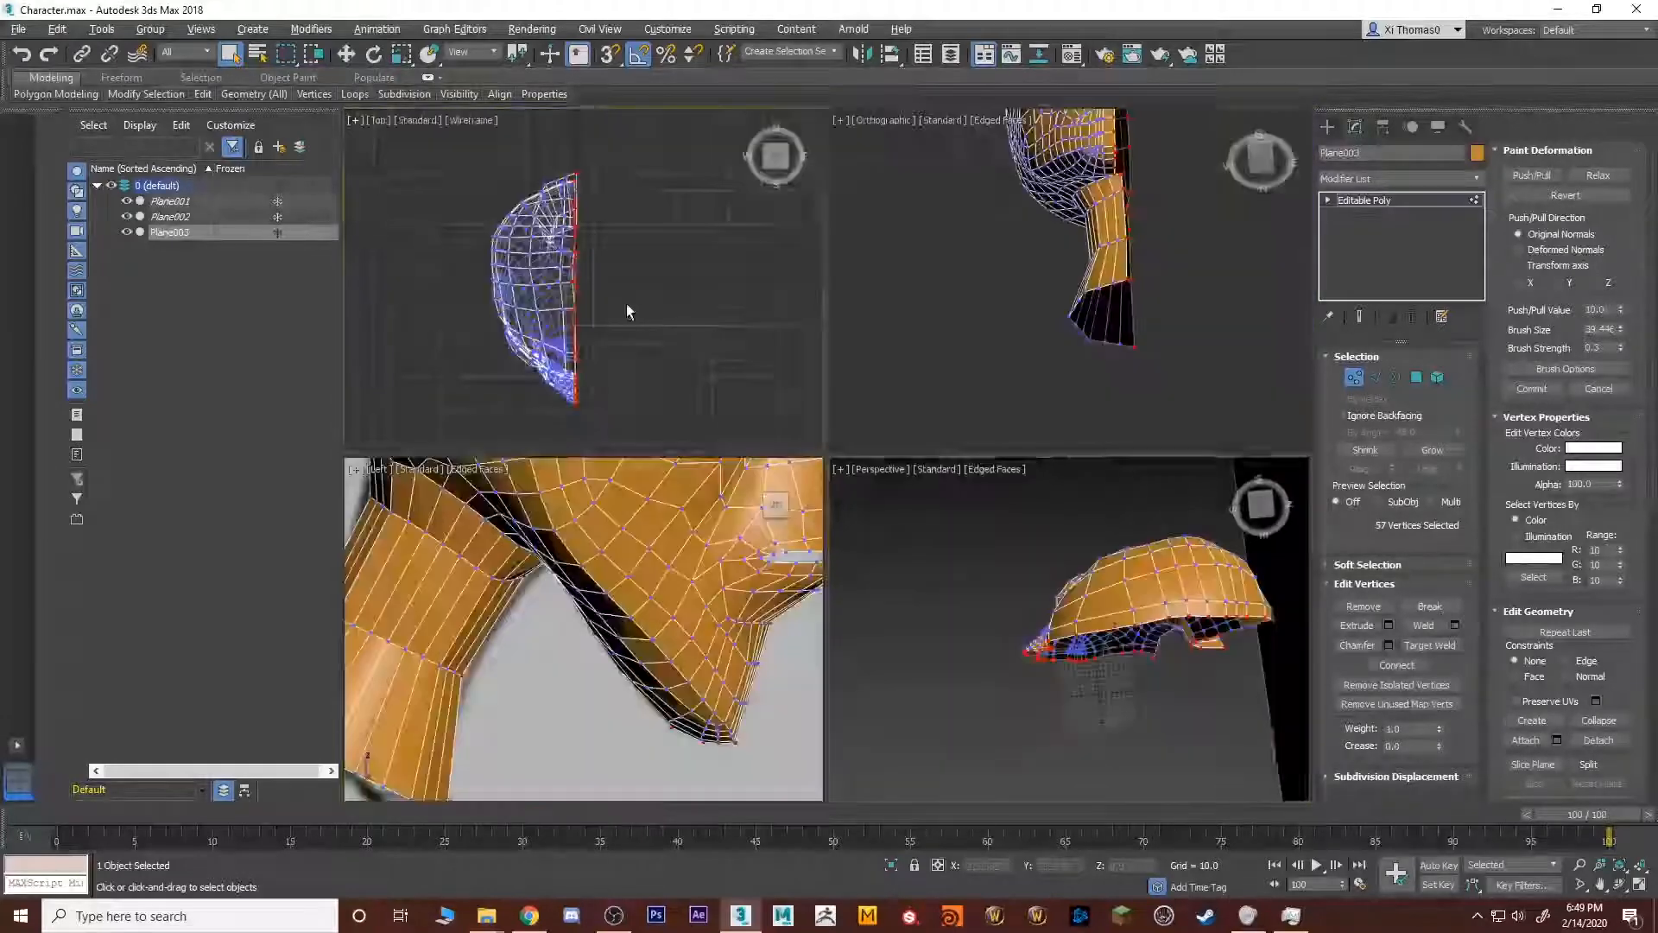
key("alt+w")
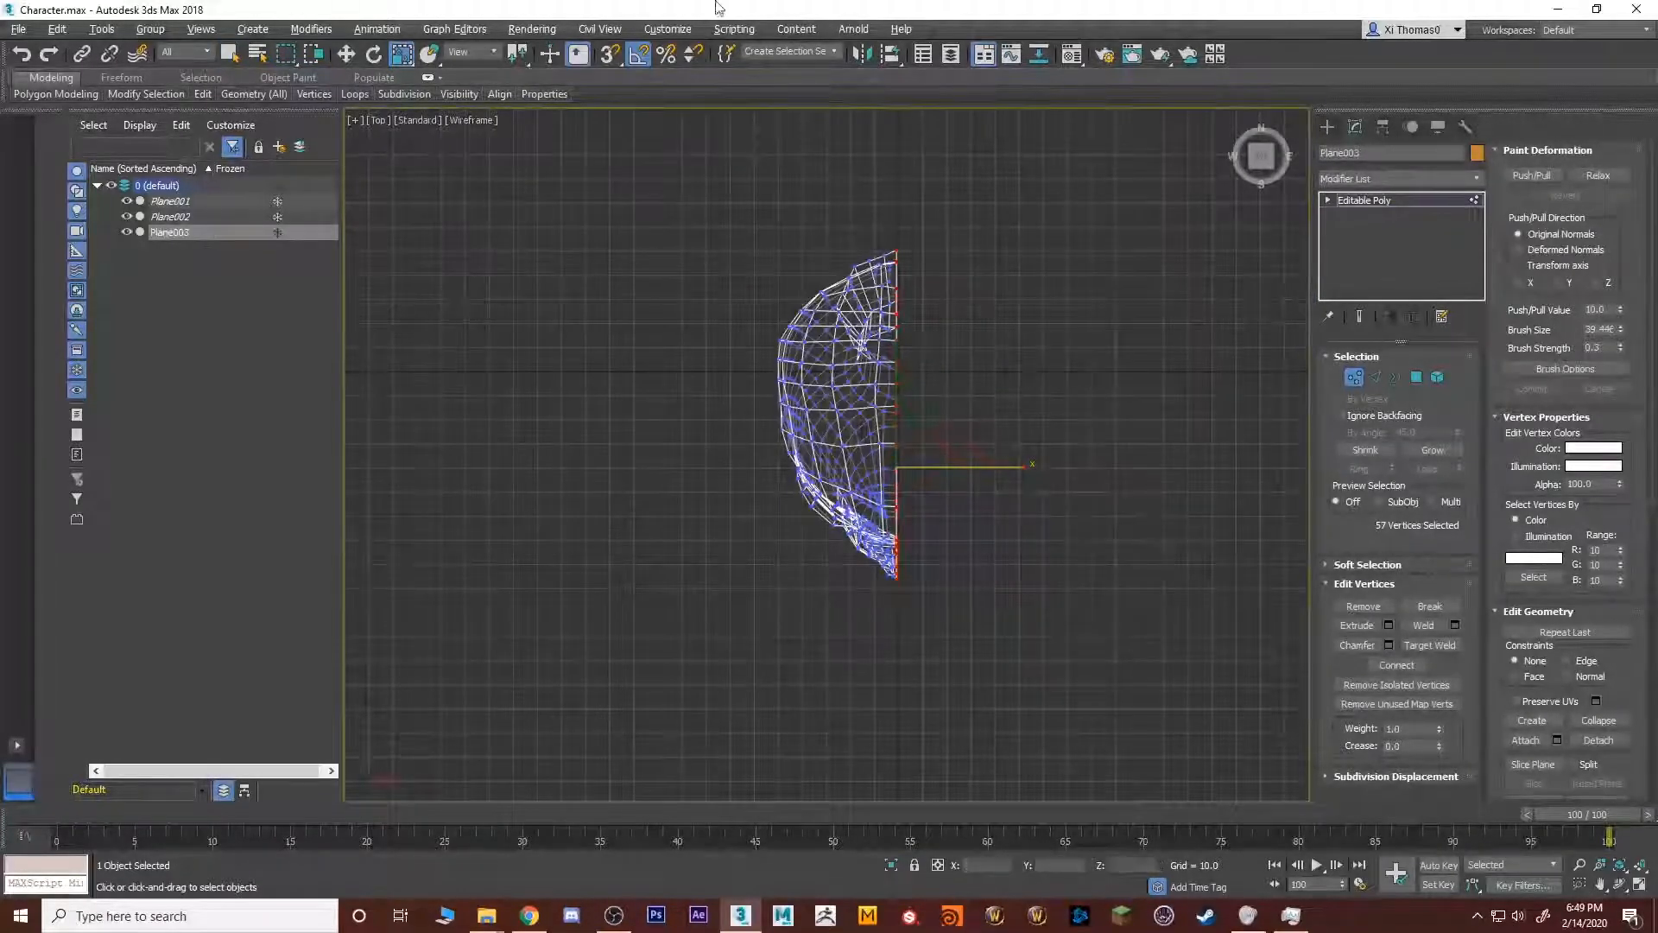
scroll(826, 370, "up", 3)
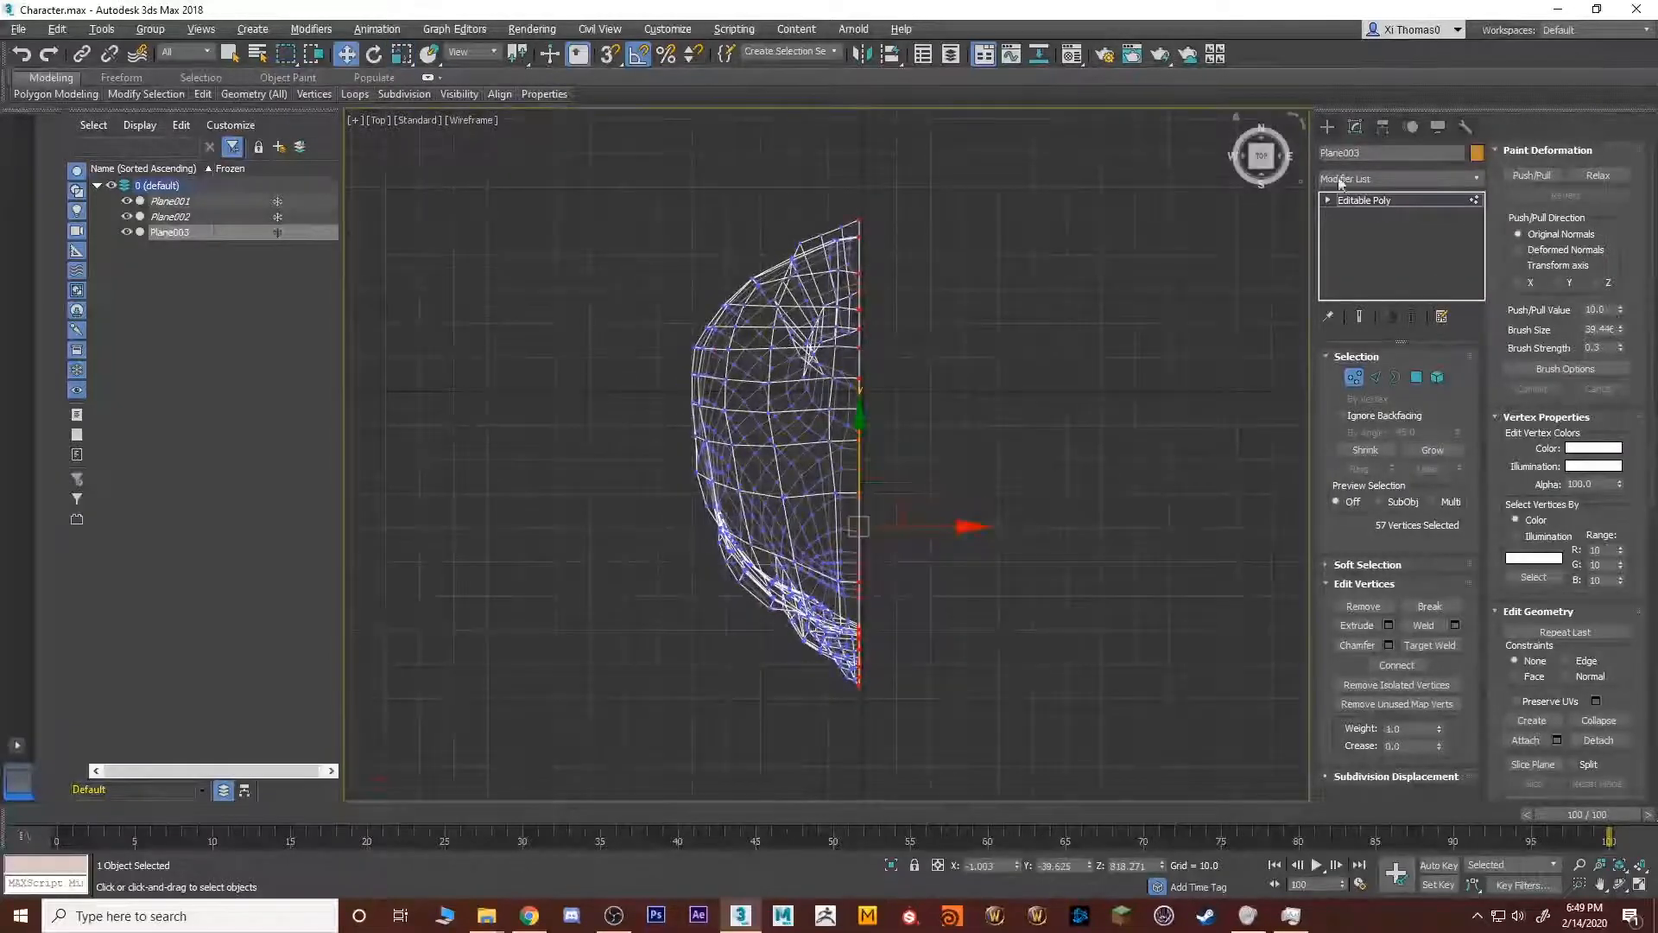
Move only the half head's pivot along X onto the centre seam, using vertex snap.
left_click(1355, 127)
left_click(1398, 245)
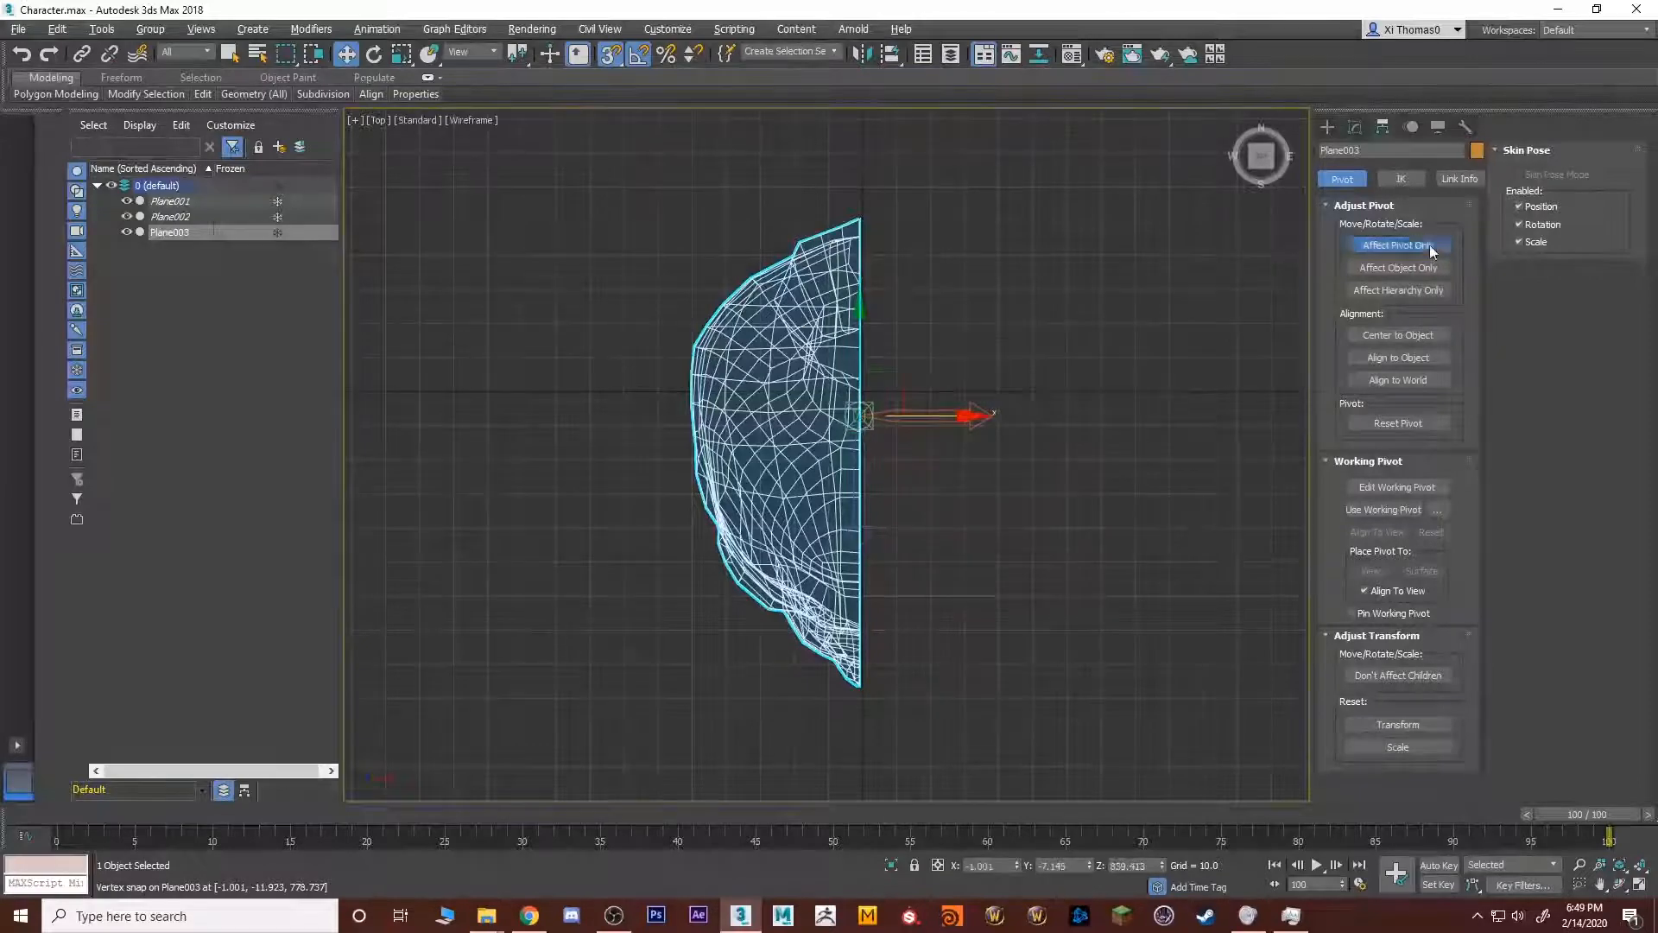
key("s")
left_click(1401, 239)
left_click(1355, 128)
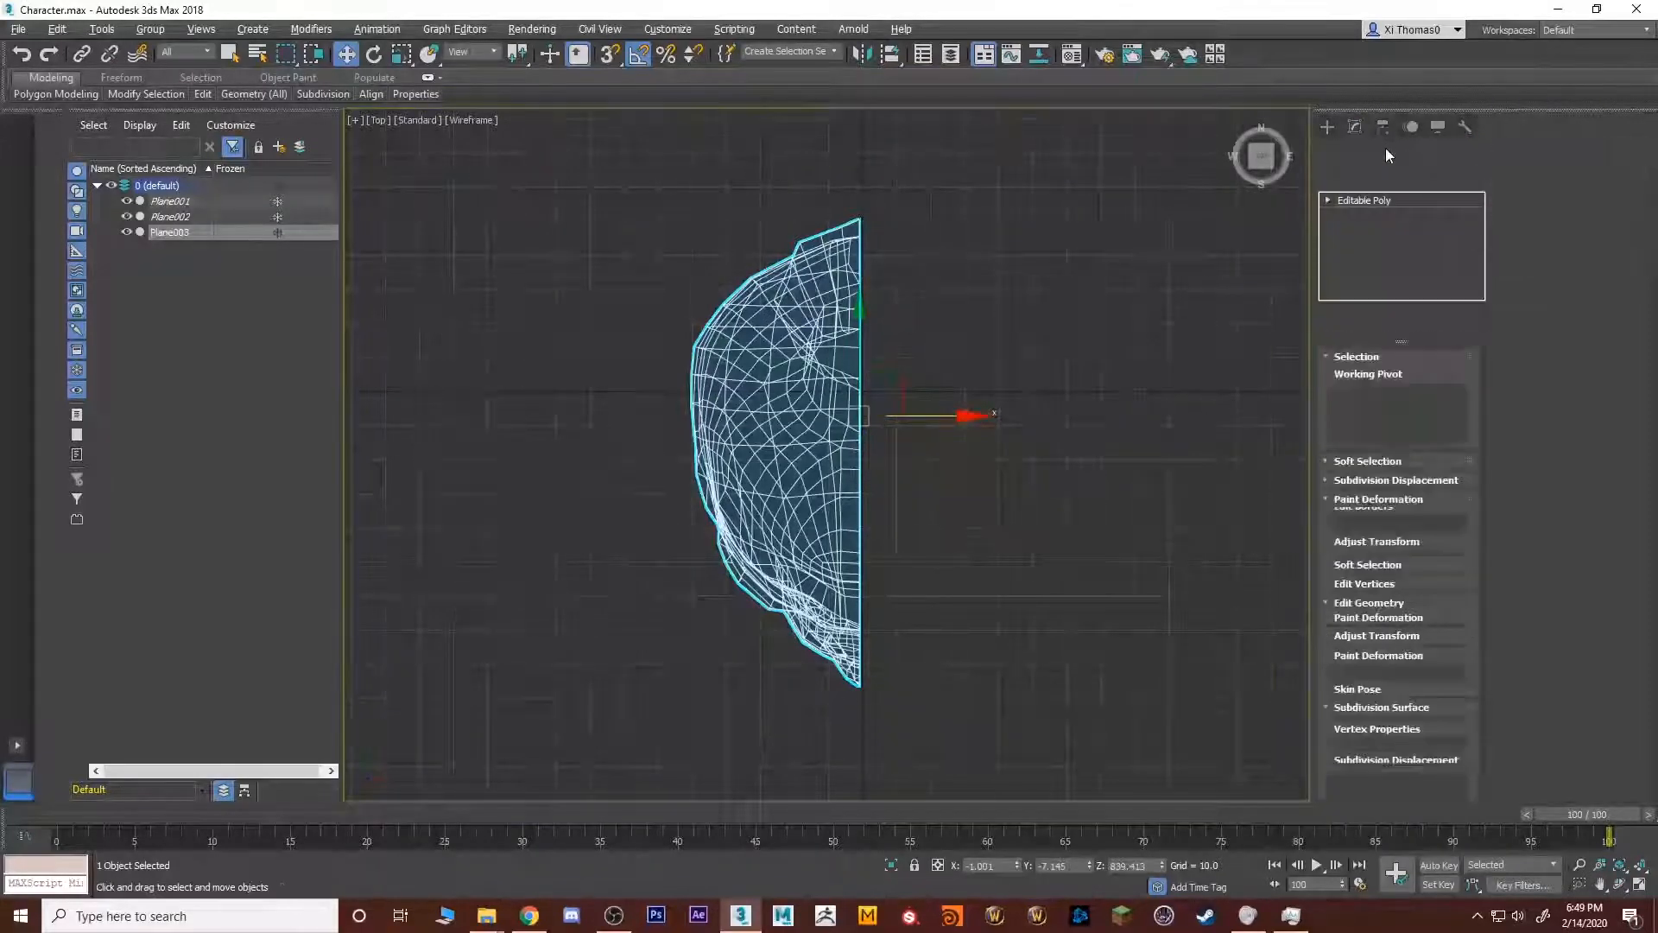
Apply a Symmetry modifier to the half head with the X mirror axis flipped.
left_click(1399, 178)
scroll(1416, 415, "down", 1)
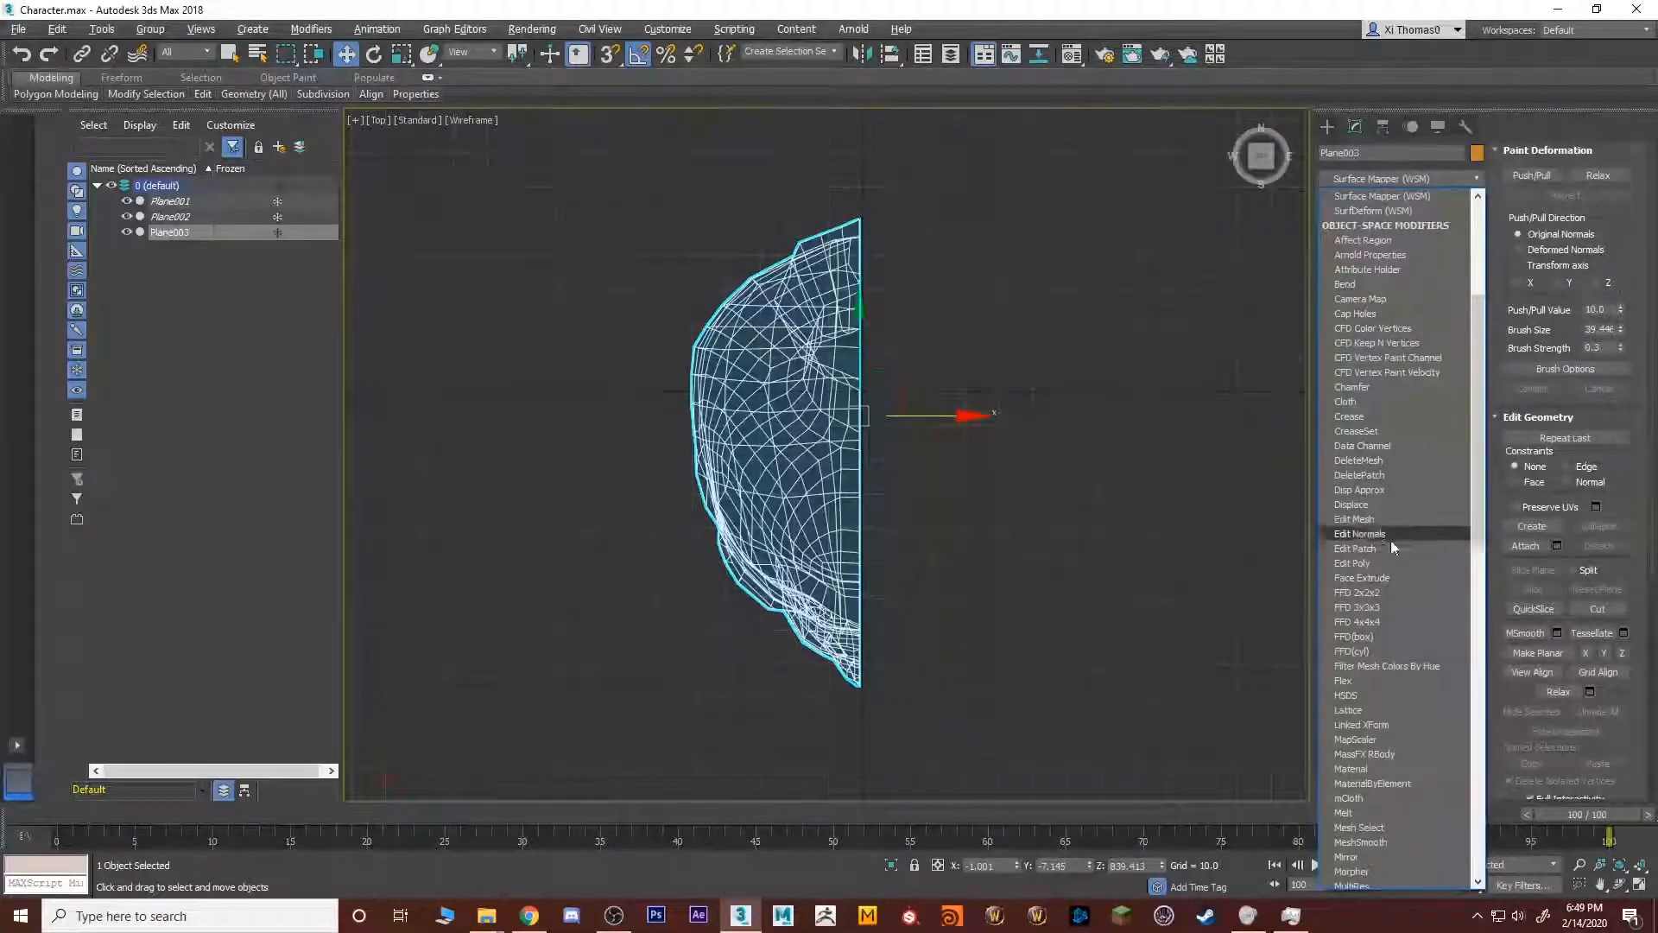
scroll(1410, 588, "down", 20)
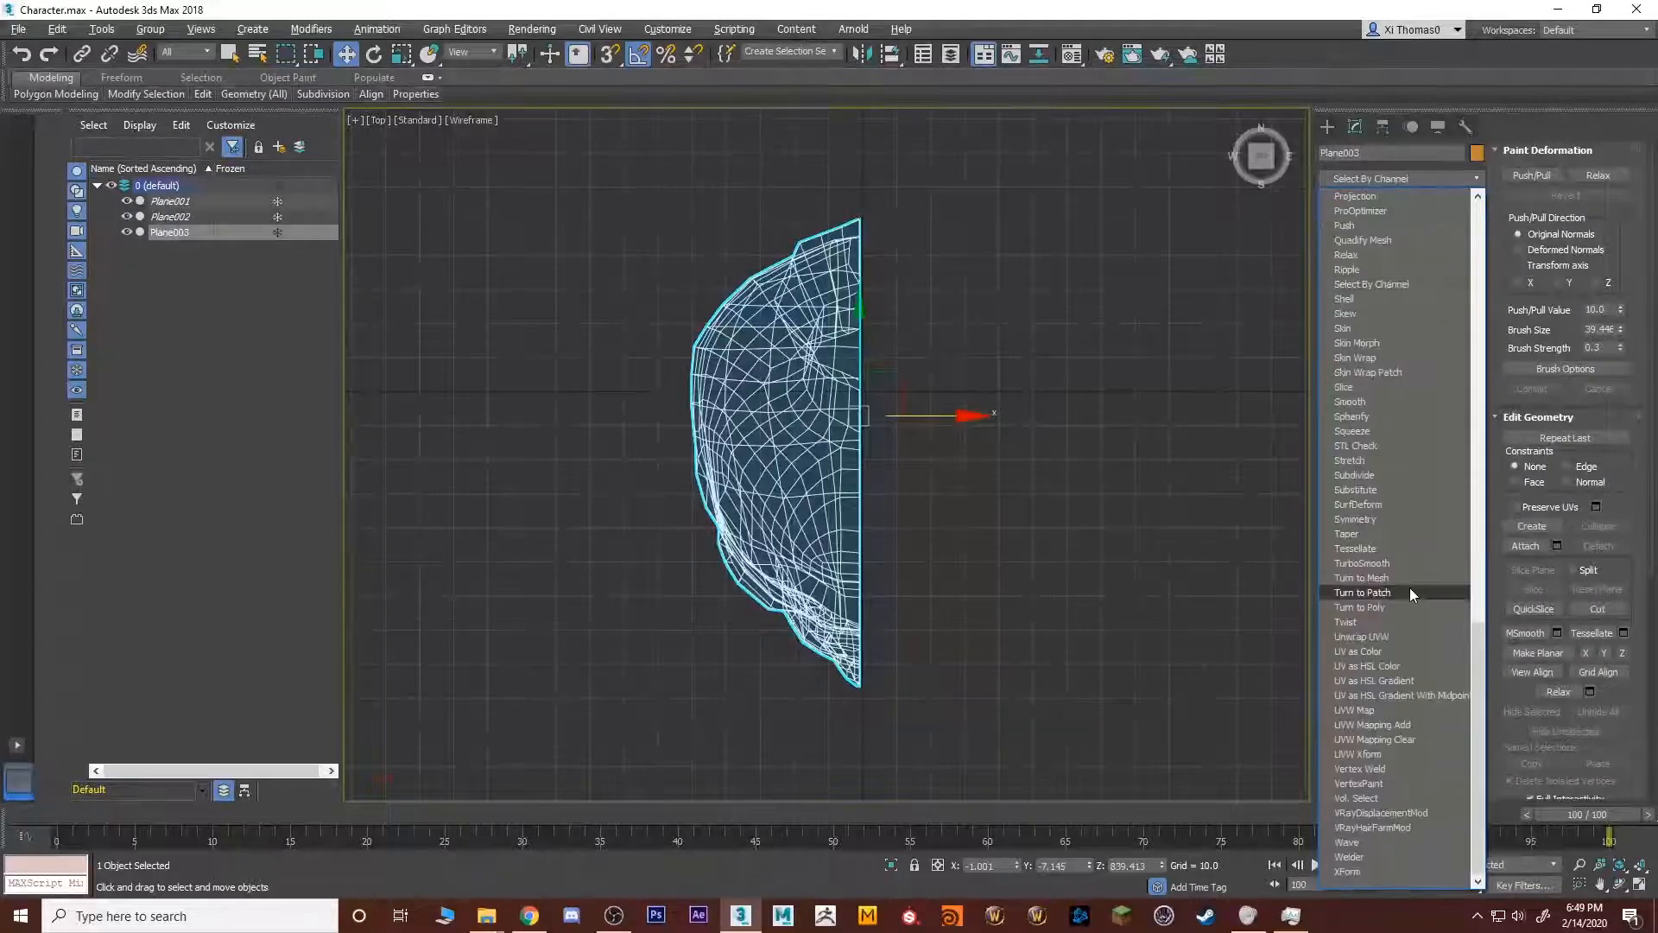
left_click(1355, 519)
key("alt+w")
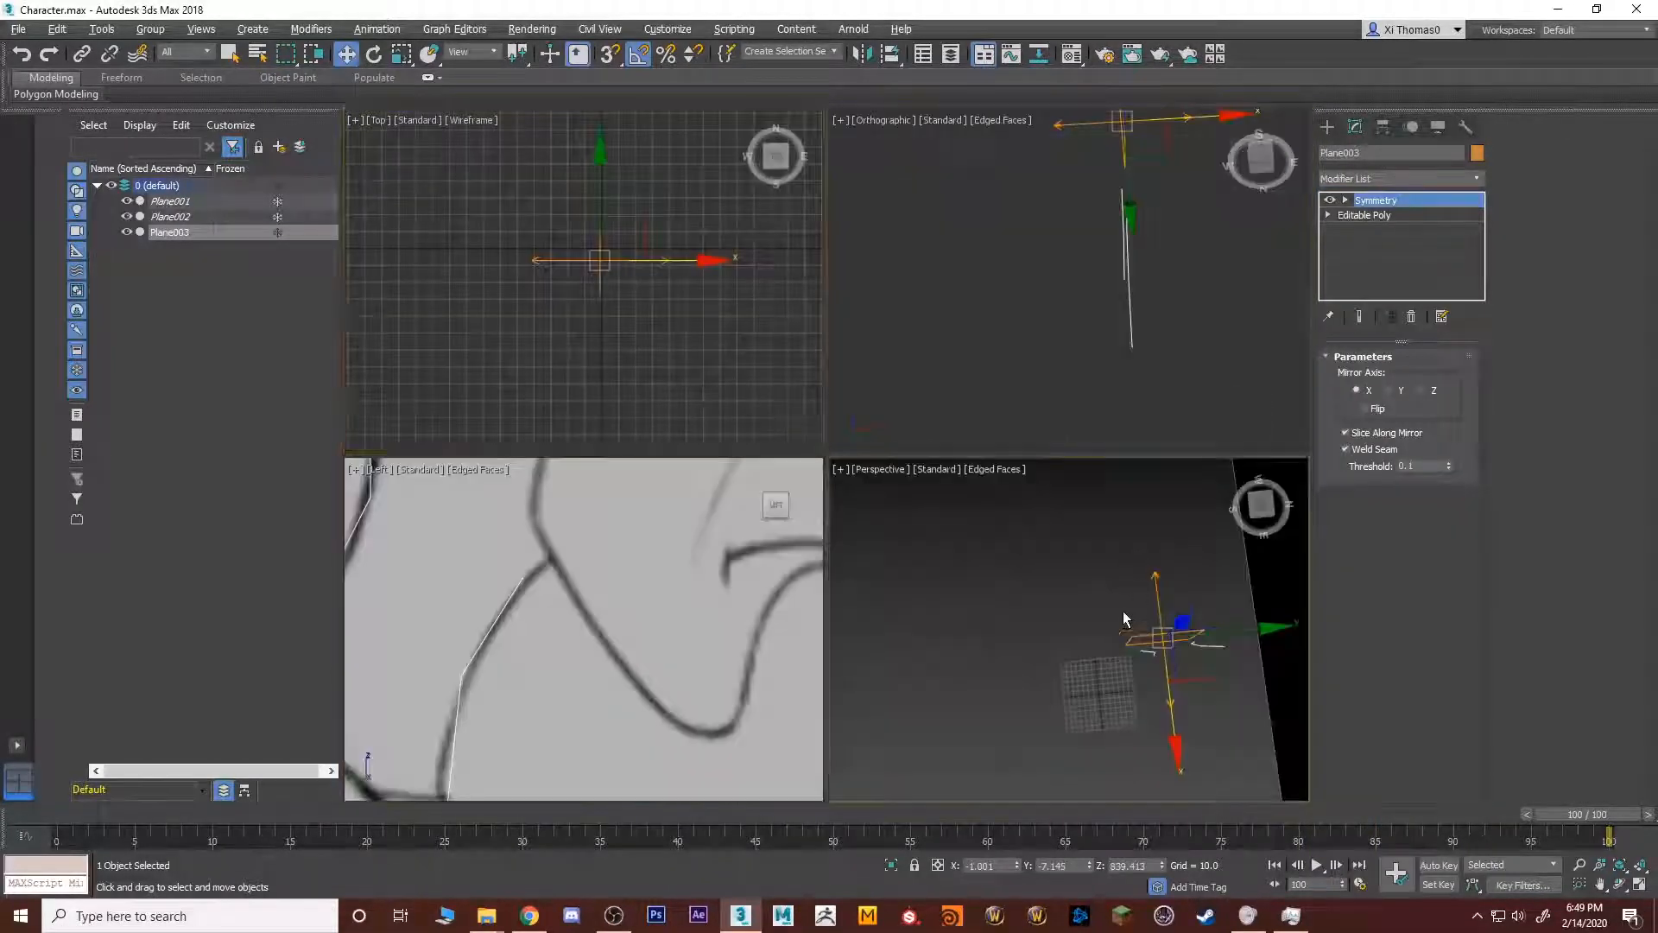
key("alt+w")
left_click(1365, 408)
mouse_move(1158, 437)
middle_mouse_down("alt")
mouse_move(1291, 318)
mouse_move(1381, 334)
mouse_move(1269, 393)
mouse_move(1368, 339)
middle_mouse_up("alt")
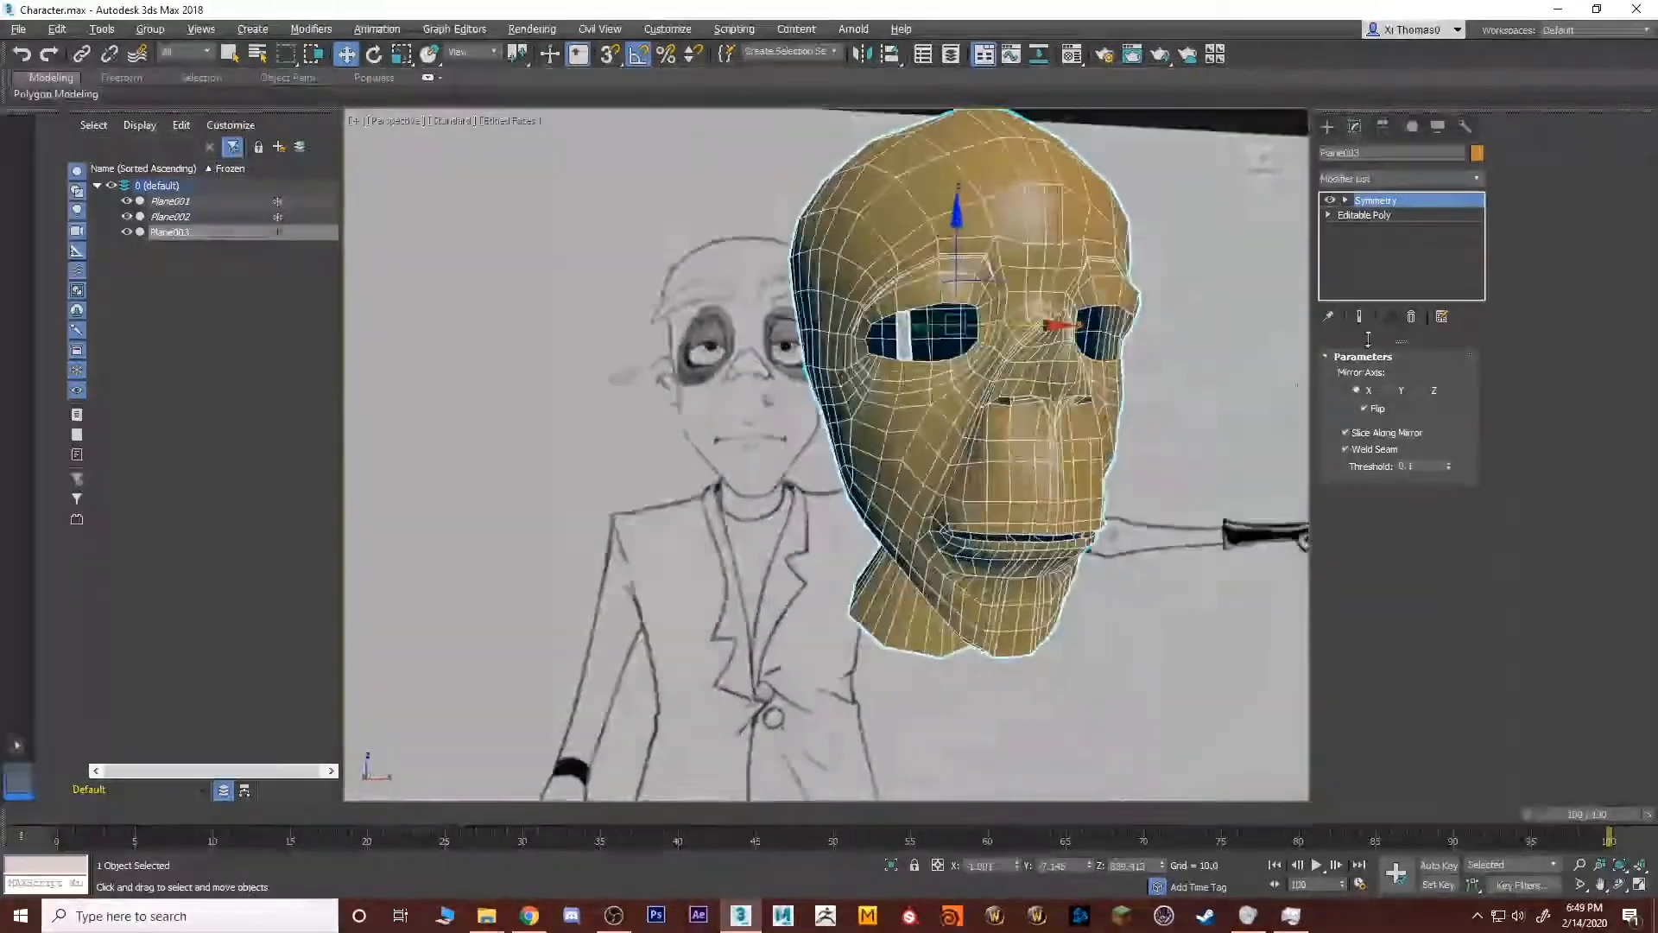
Preview the mirrored head with TurboSmooth, examine the back of the skull, and remove both modifiers.
left_click(1478, 179)
scroll(1392, 589, "down", 5)
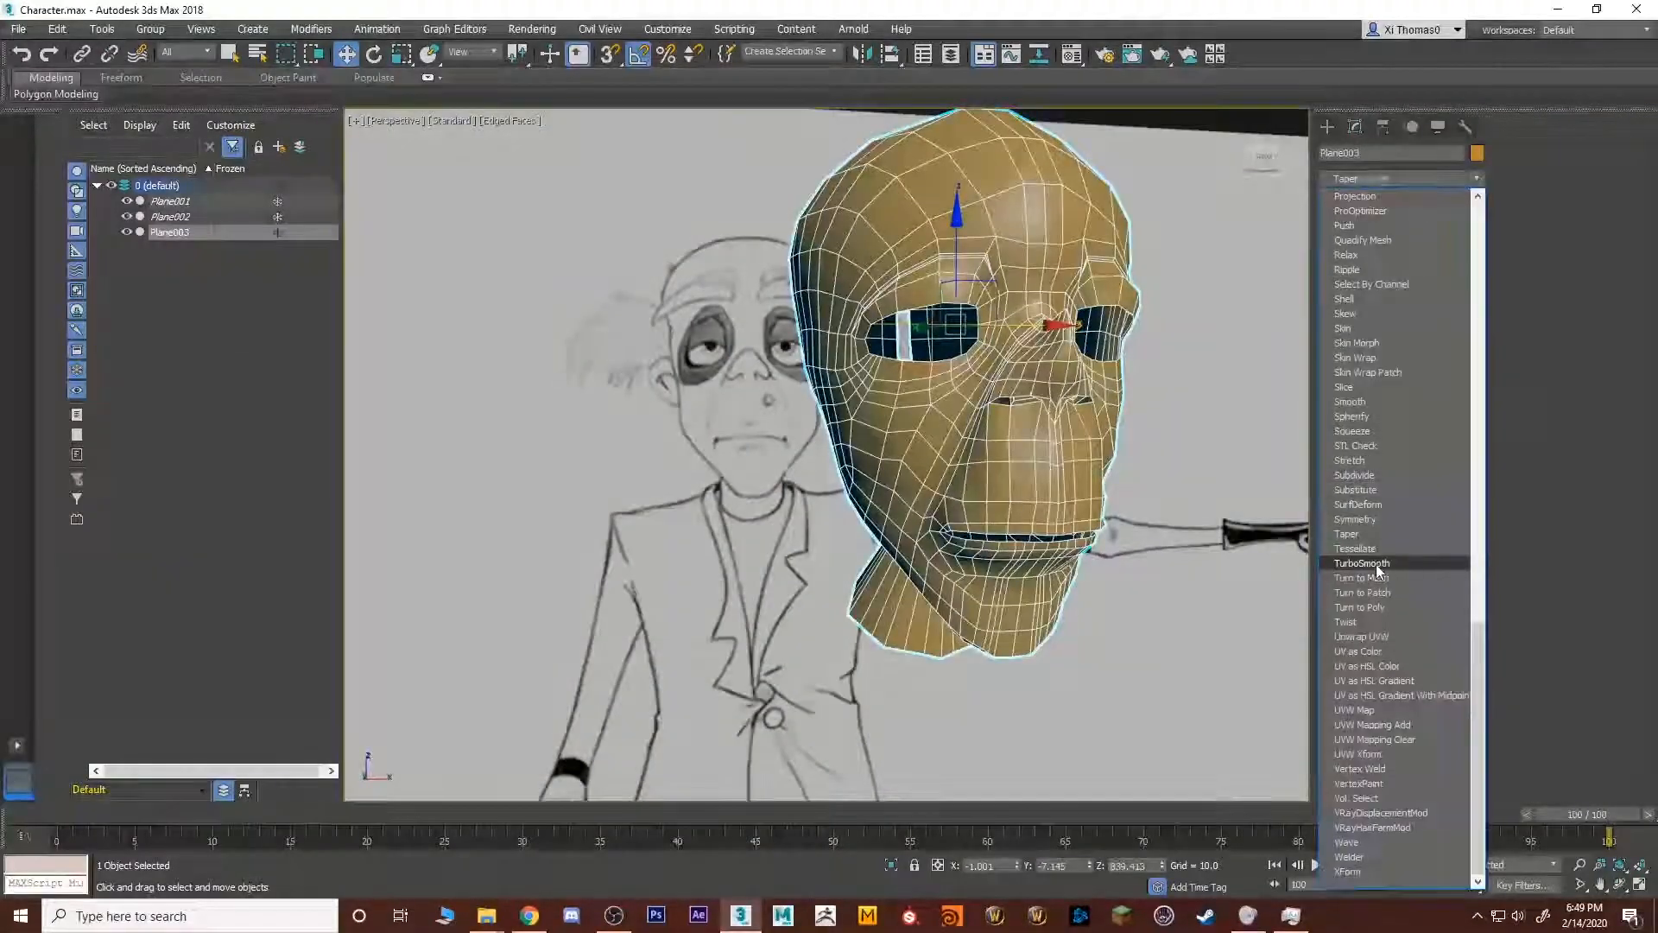
left_click(1376, 563)
mouse_move(1227, 510)
middle_mouse_down("alt")
mouse_move(1133, 510)
mouse_move(1192, 573)
mouse_move(1138, 485)
mouse_move(1190, 465)
mouse_move(1333, 516)
mouse_move(1179, 511)
mouse_move(1259, 441)
mouse_move(1252, 474)
mouse_move(1066, 464)
middle_mouse_up("alt")
scroll(1056, 462, "up", 4)
scroll(1067, 464, "up", 3)
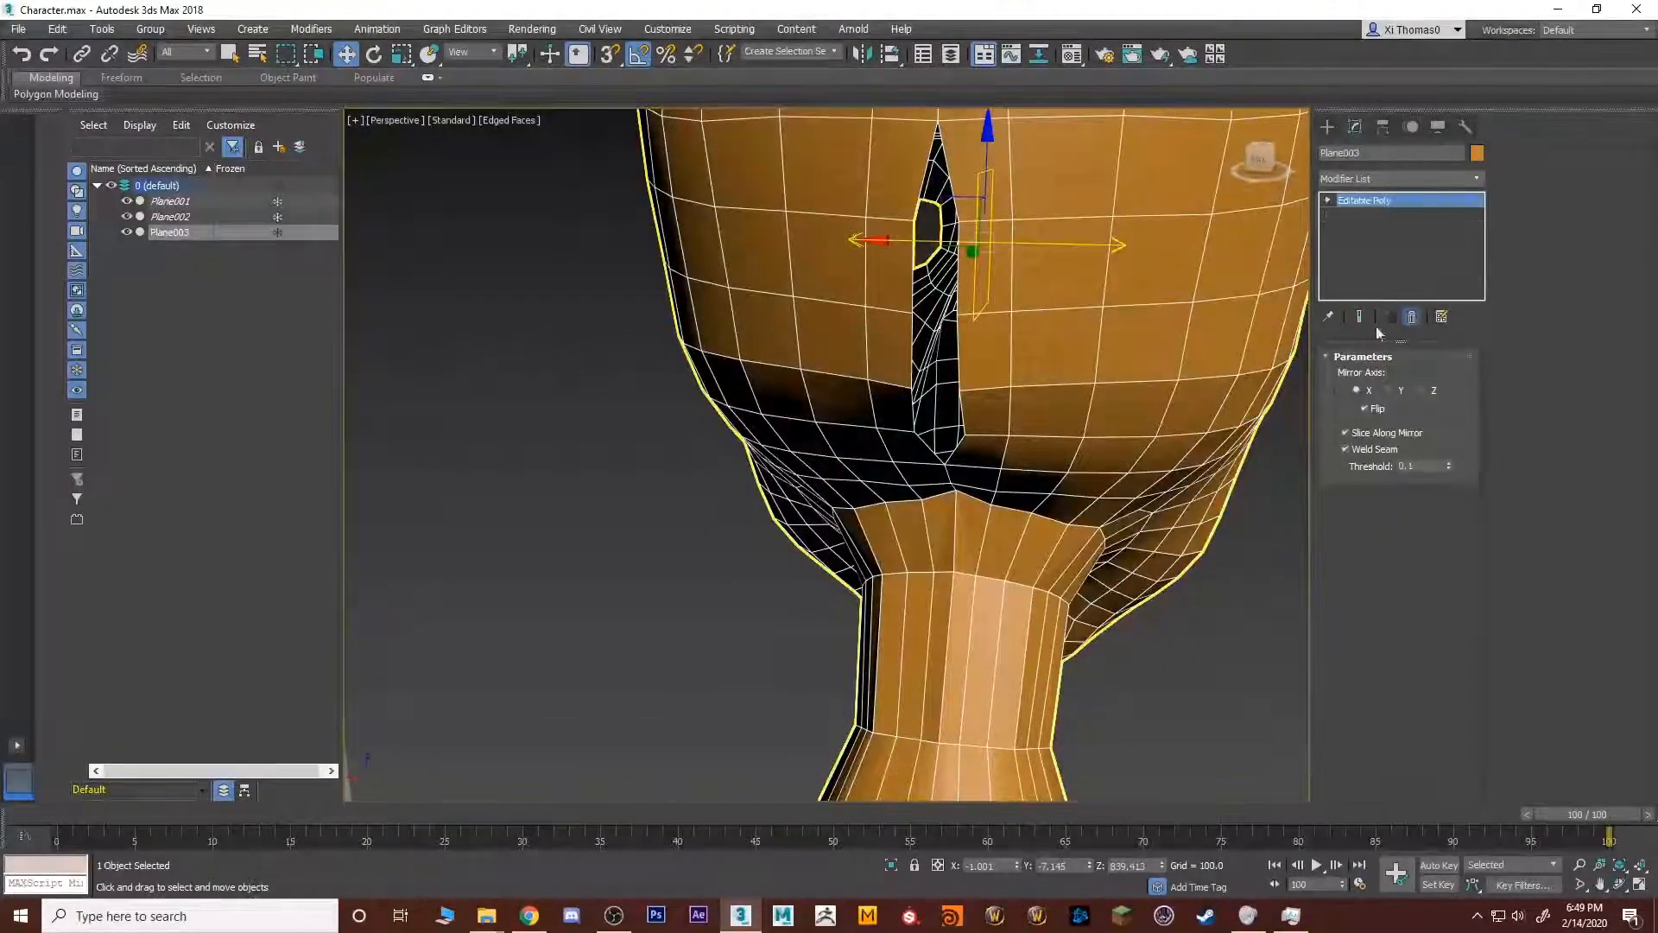
Snap the stray vertices at the lower back of the skull onto the centre seam along X.
middle_click_drag(985, 276, 984, 395)
key("1")
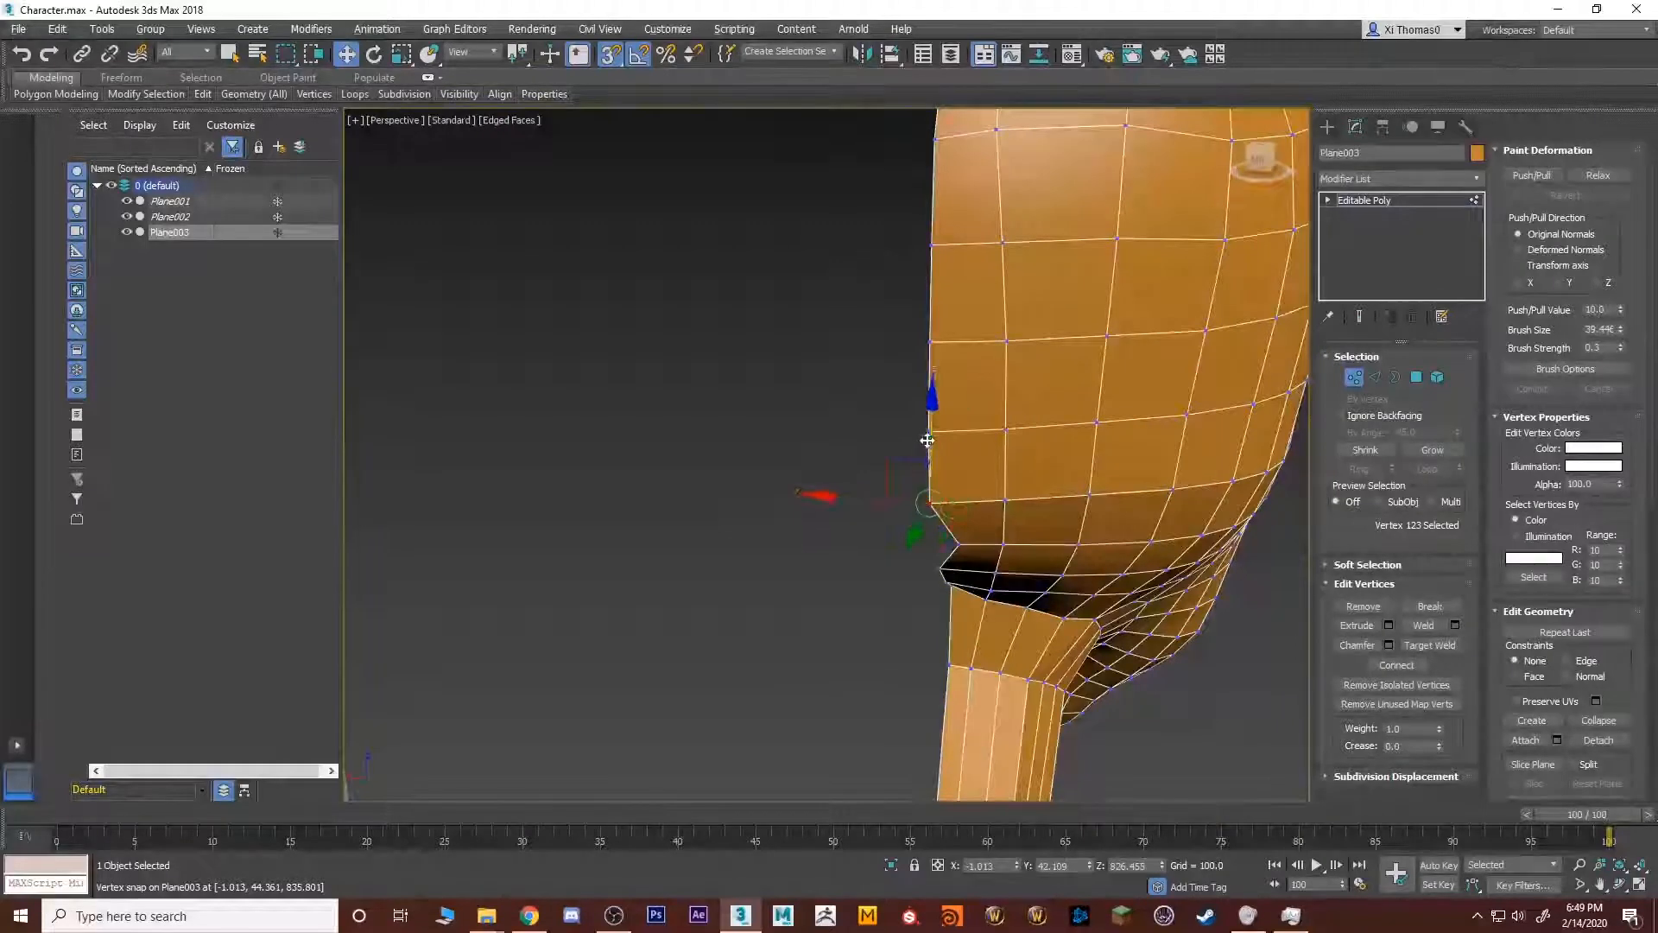
middle_click_drag(927, 441, 966, 437, "alt")
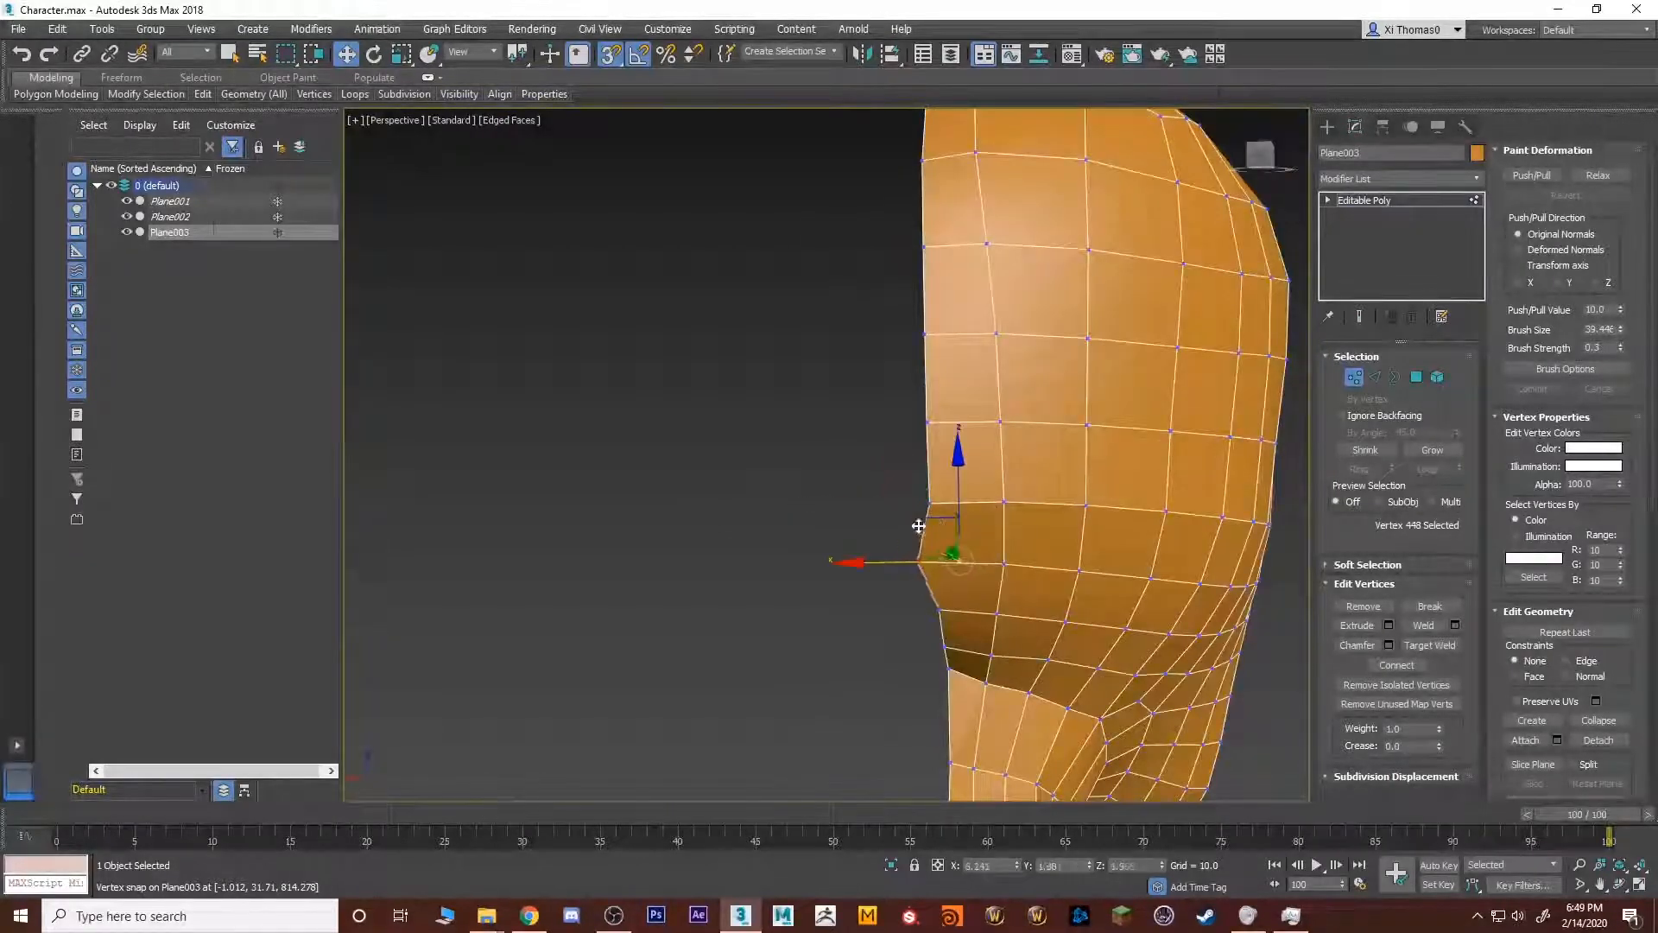
mouse_move(935, 535)
middle_mouse_down("alt")
mouse_move(993, 531)
mouse_move(966, 545)
middle_mouse_up("alt")
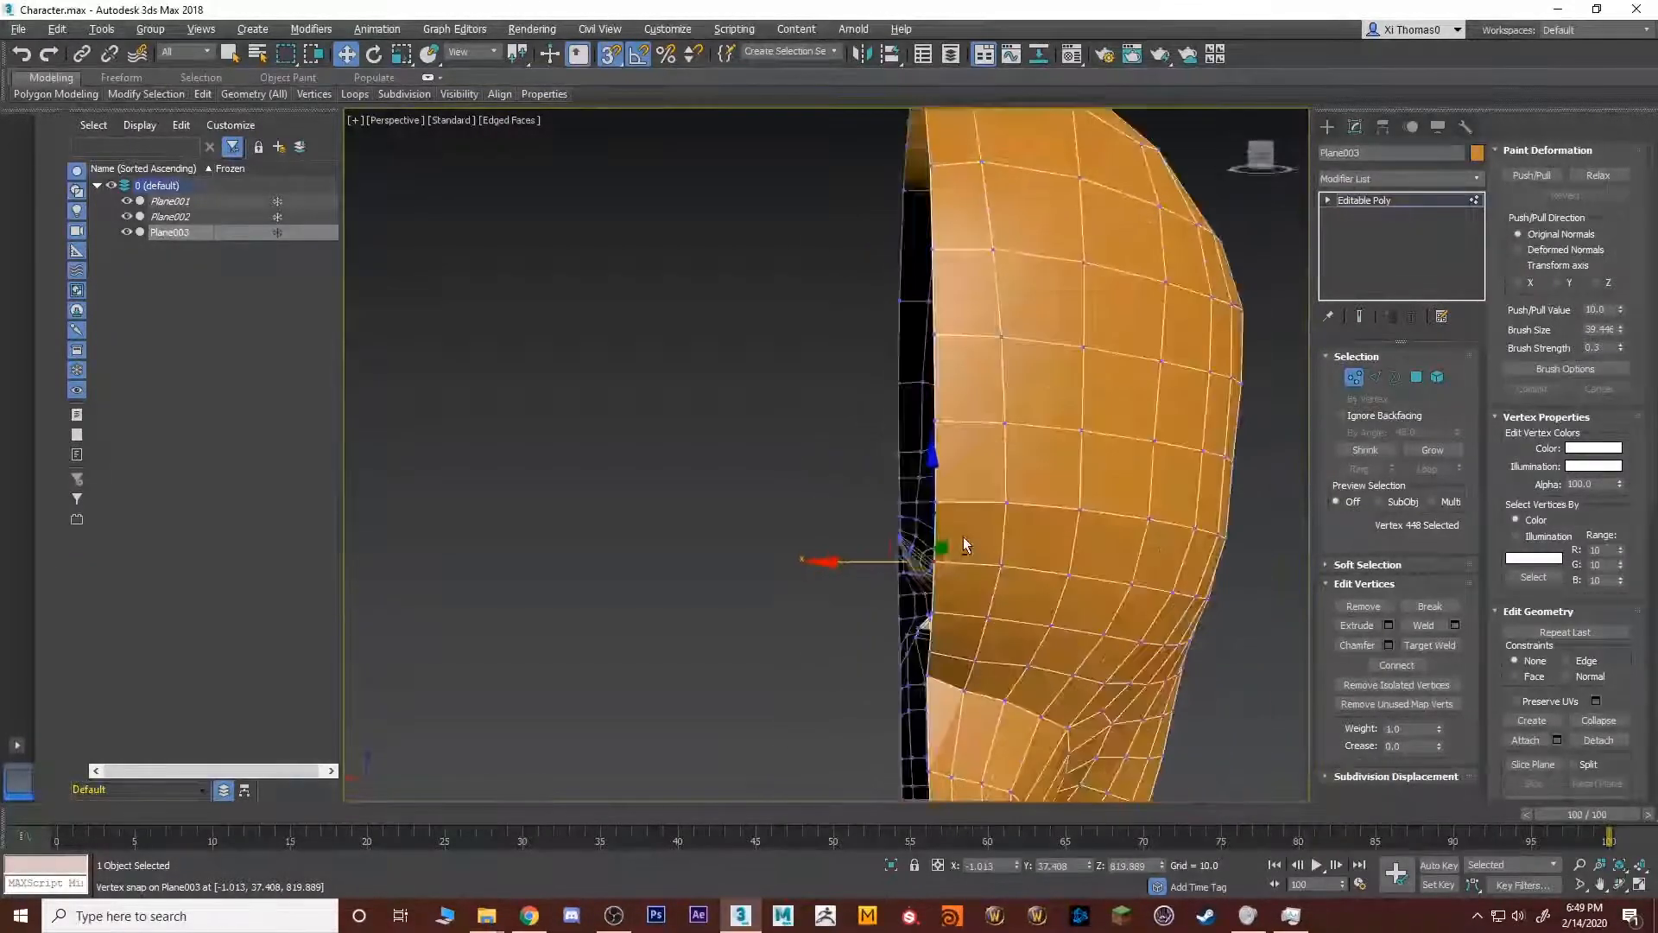
key("3")
left_click(935, 471)
middle_click_drag(960, 470, 1283, 242, "alt")
left_click(1386, 204)
Mirror the corrected half head with a Symmetry modifier on the flipped X axis.
left_click(1470, 178)
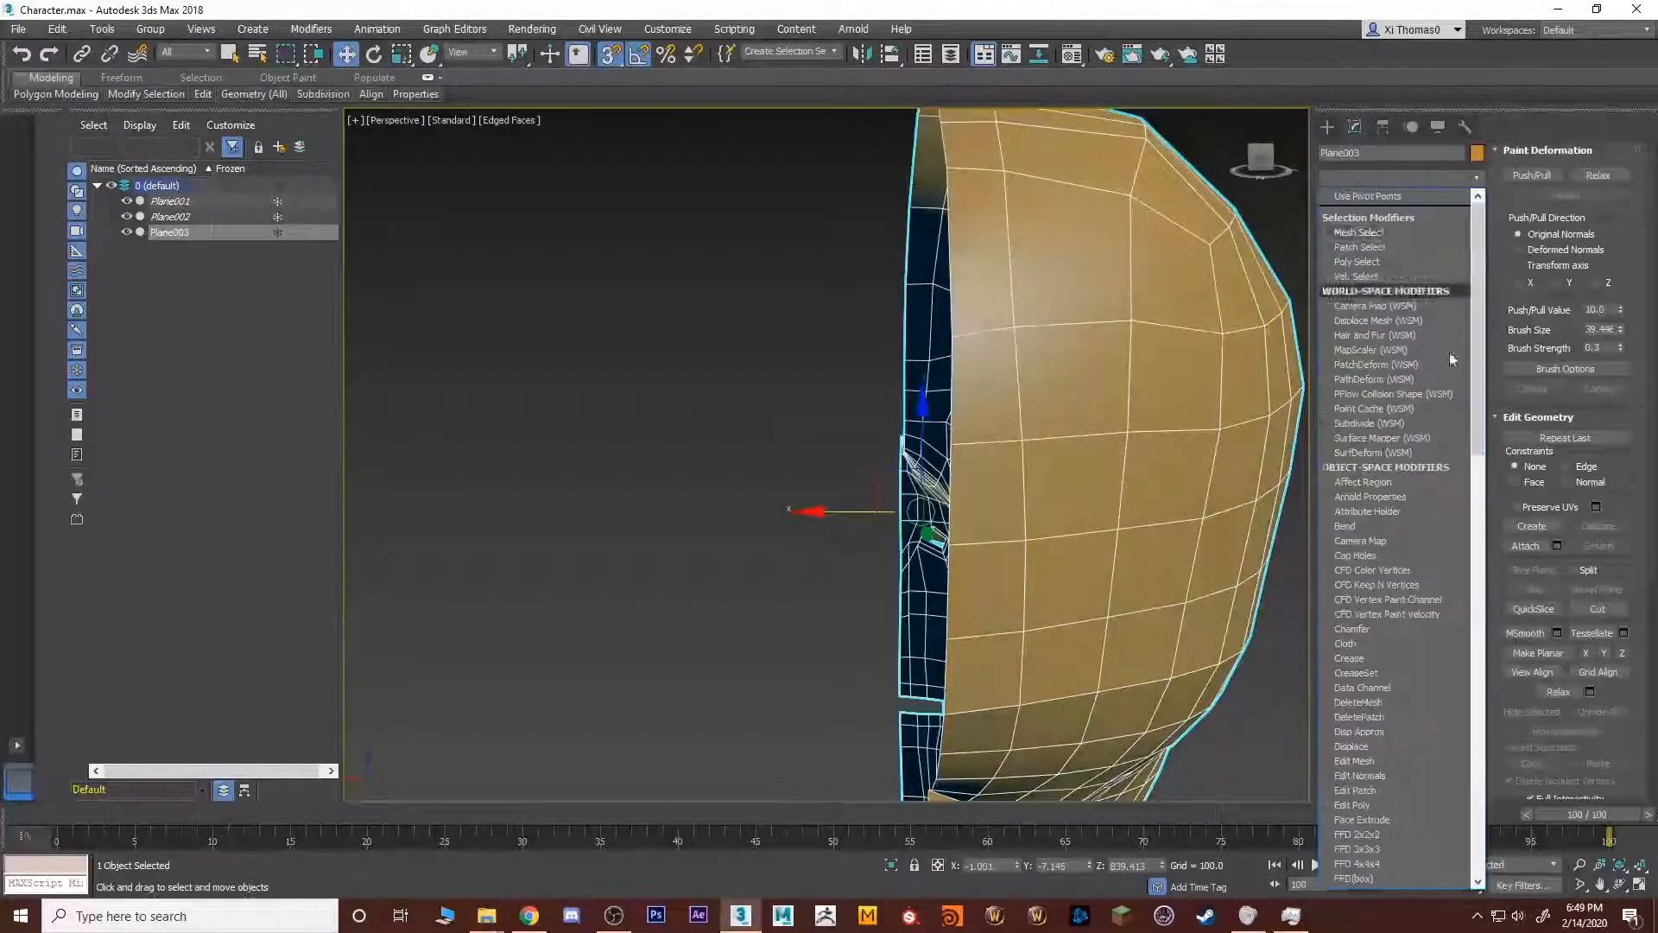
left_click(1399, 522)
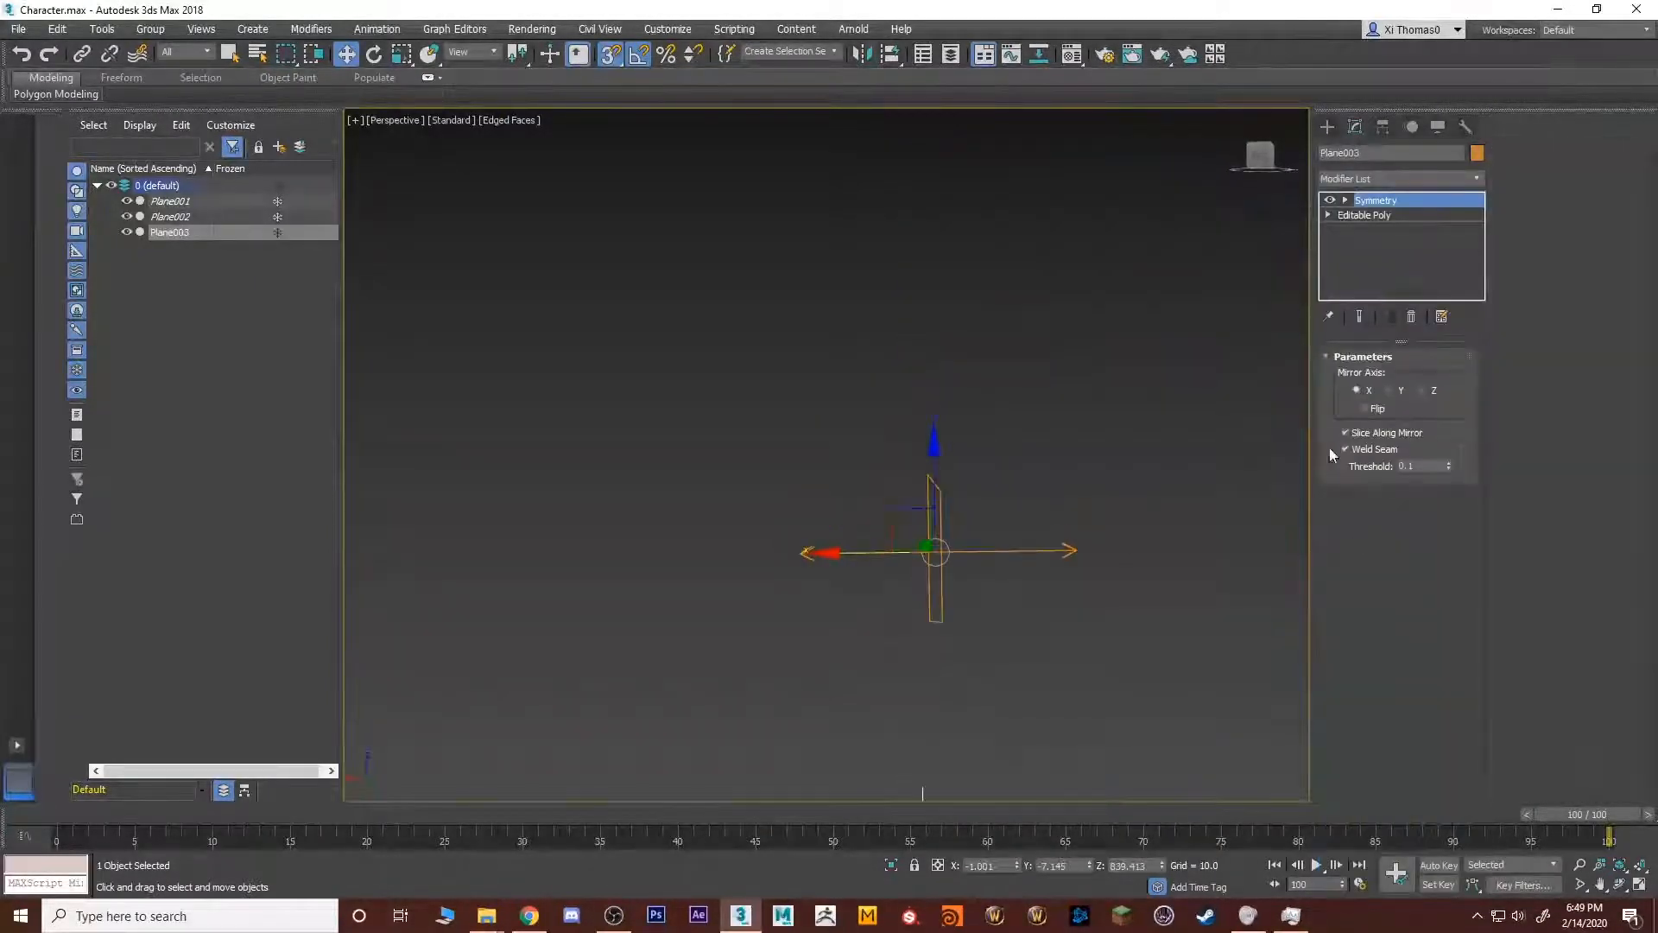
left_click(1365, 408)
middle_click_drag(1074, 441, 665, 337, "alt")
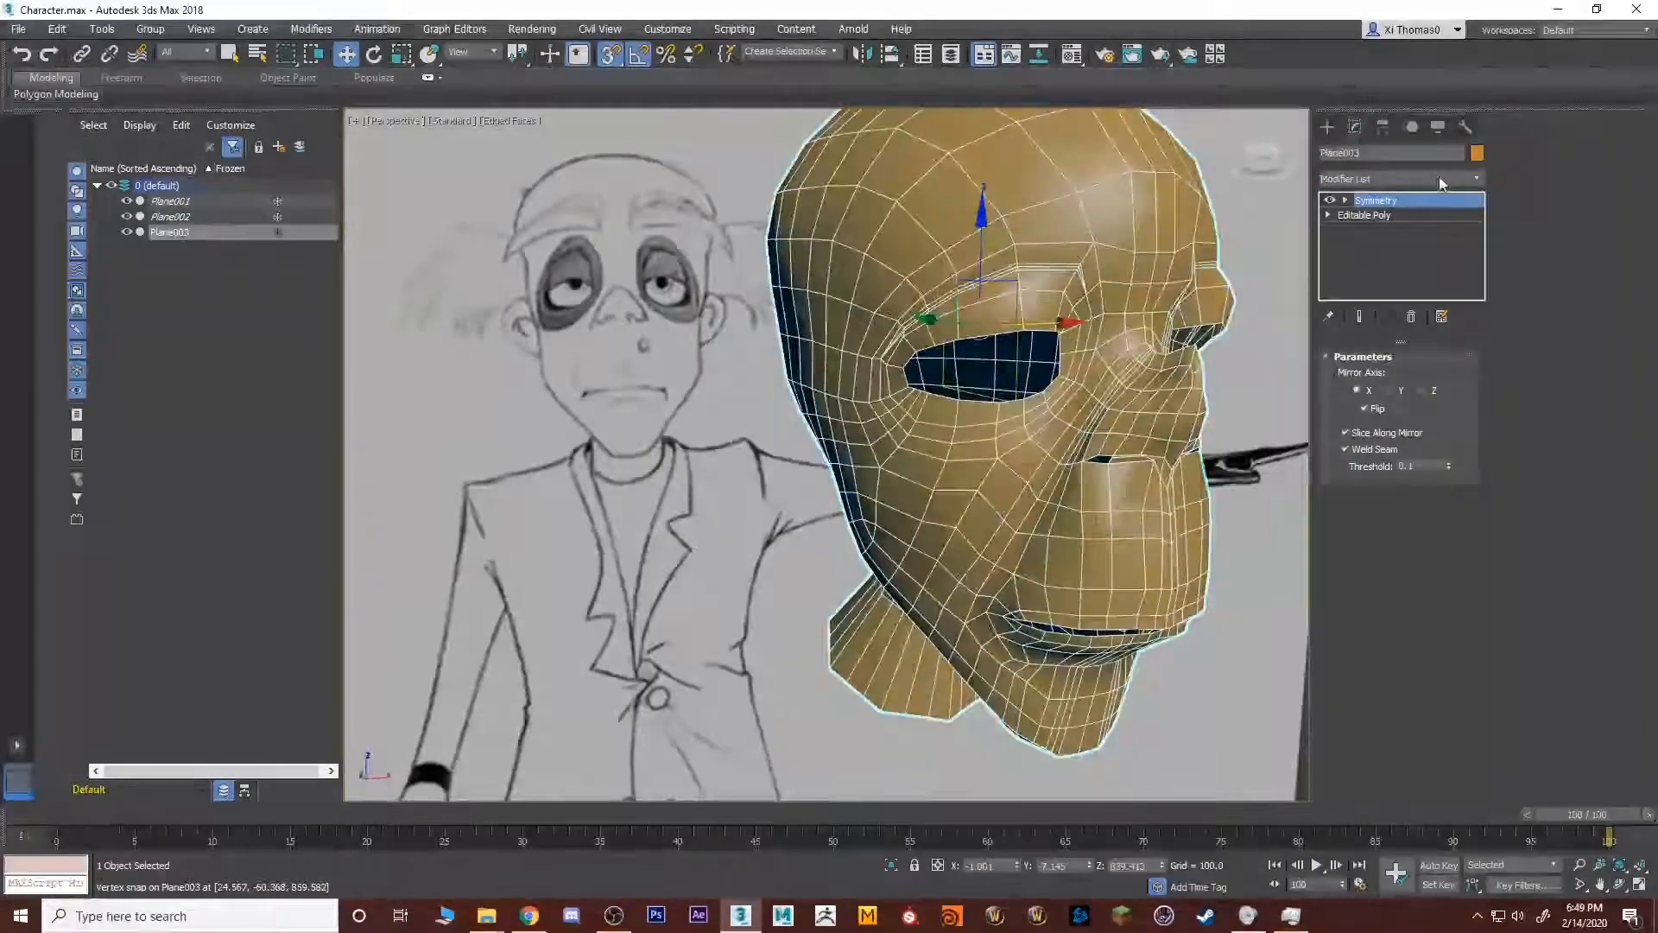
Add TurboSmooth above Symmetry, examine the mouth area, and remove TurboSmooth to compare the unsmoothed upper lip.
left_click(1477, 182)
left_click(1410, 563)
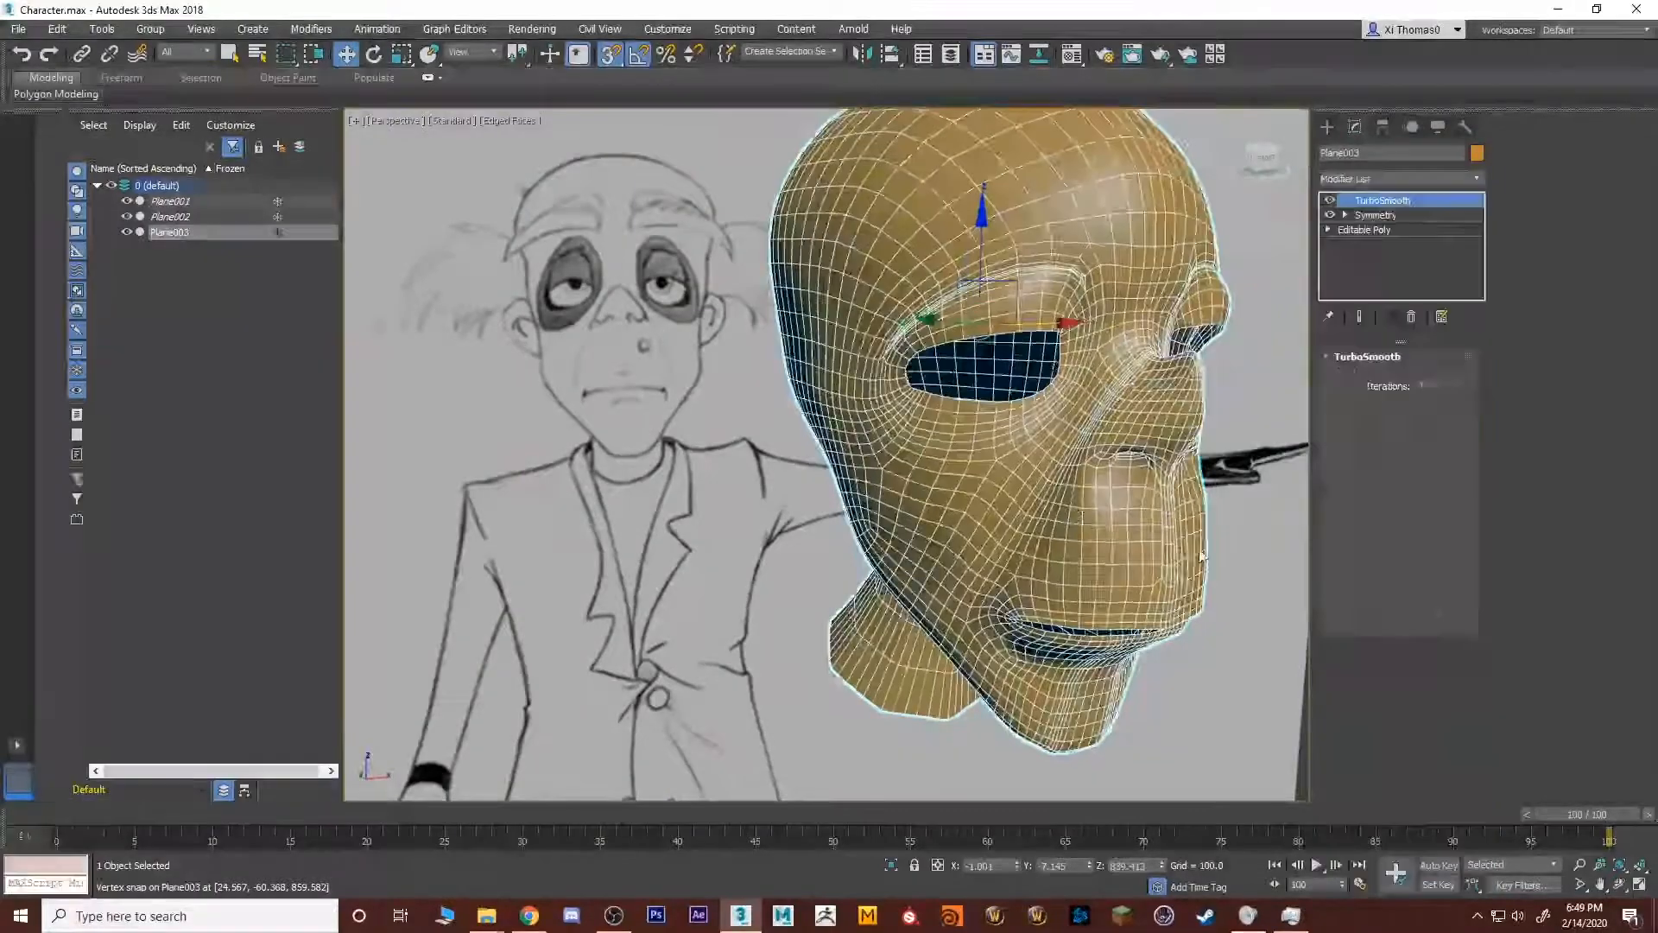
mouse_move(864, 432)
middle_mouse_down("alt")
mouse_move(969, 488)
mouse_move(1071, 471)
middle_mouse_up("alt")
scroll(1122, 459, "up", 8)
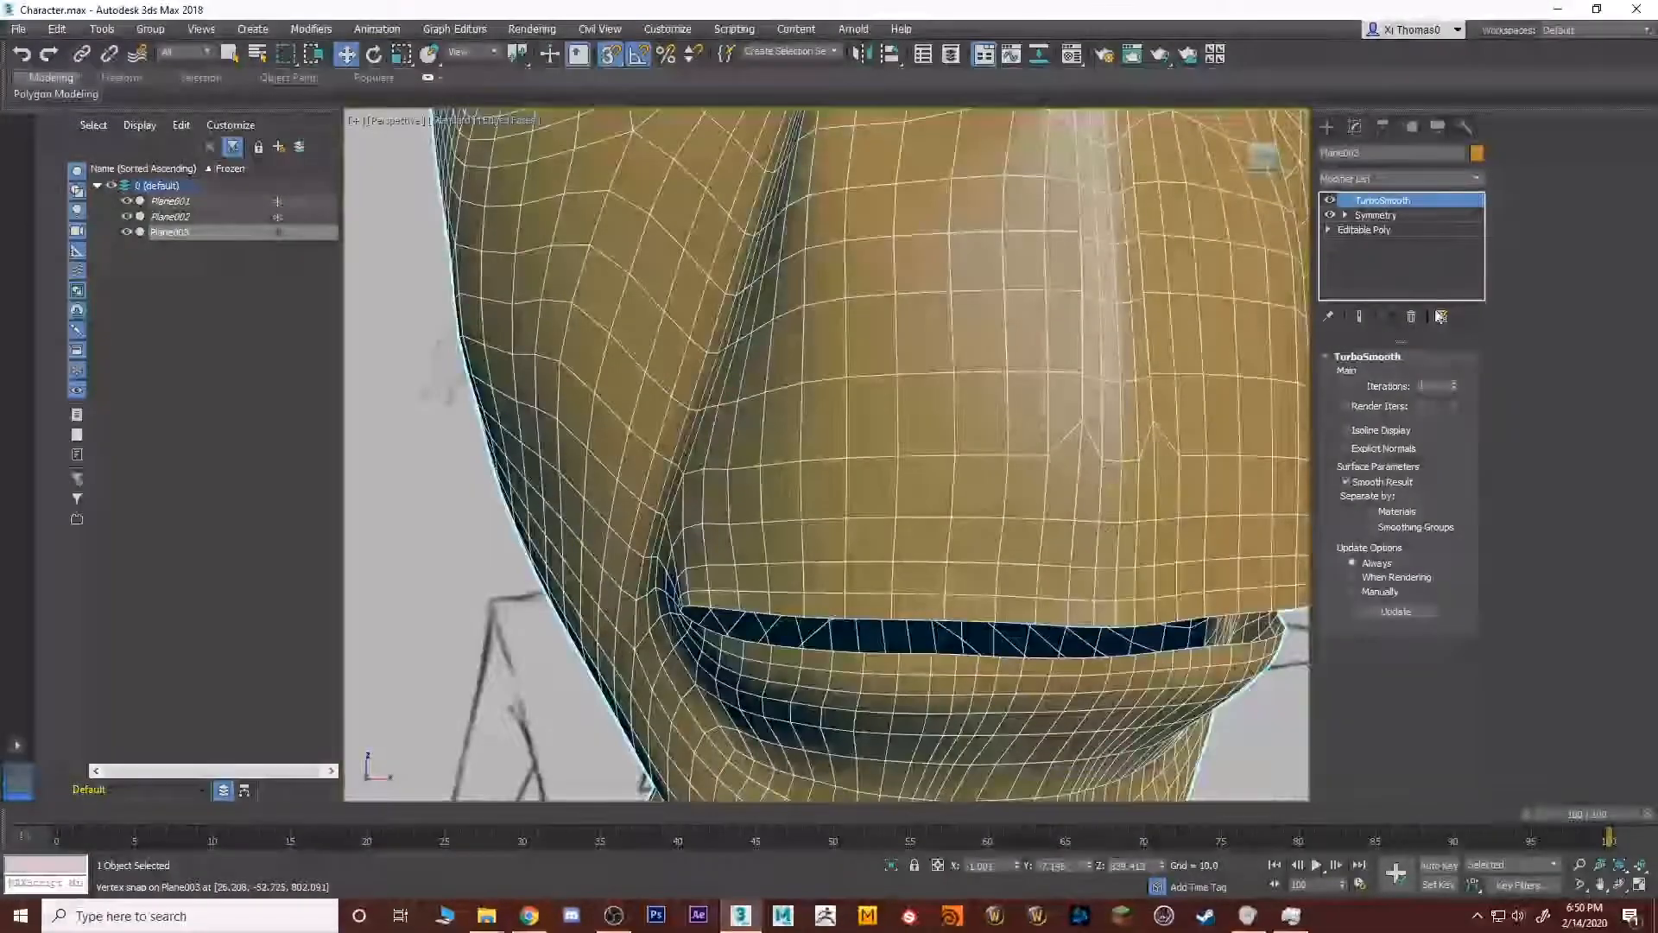
left_click(1414, 317)
middle_click_drag(1260, 363, 1188, 377, "alt")
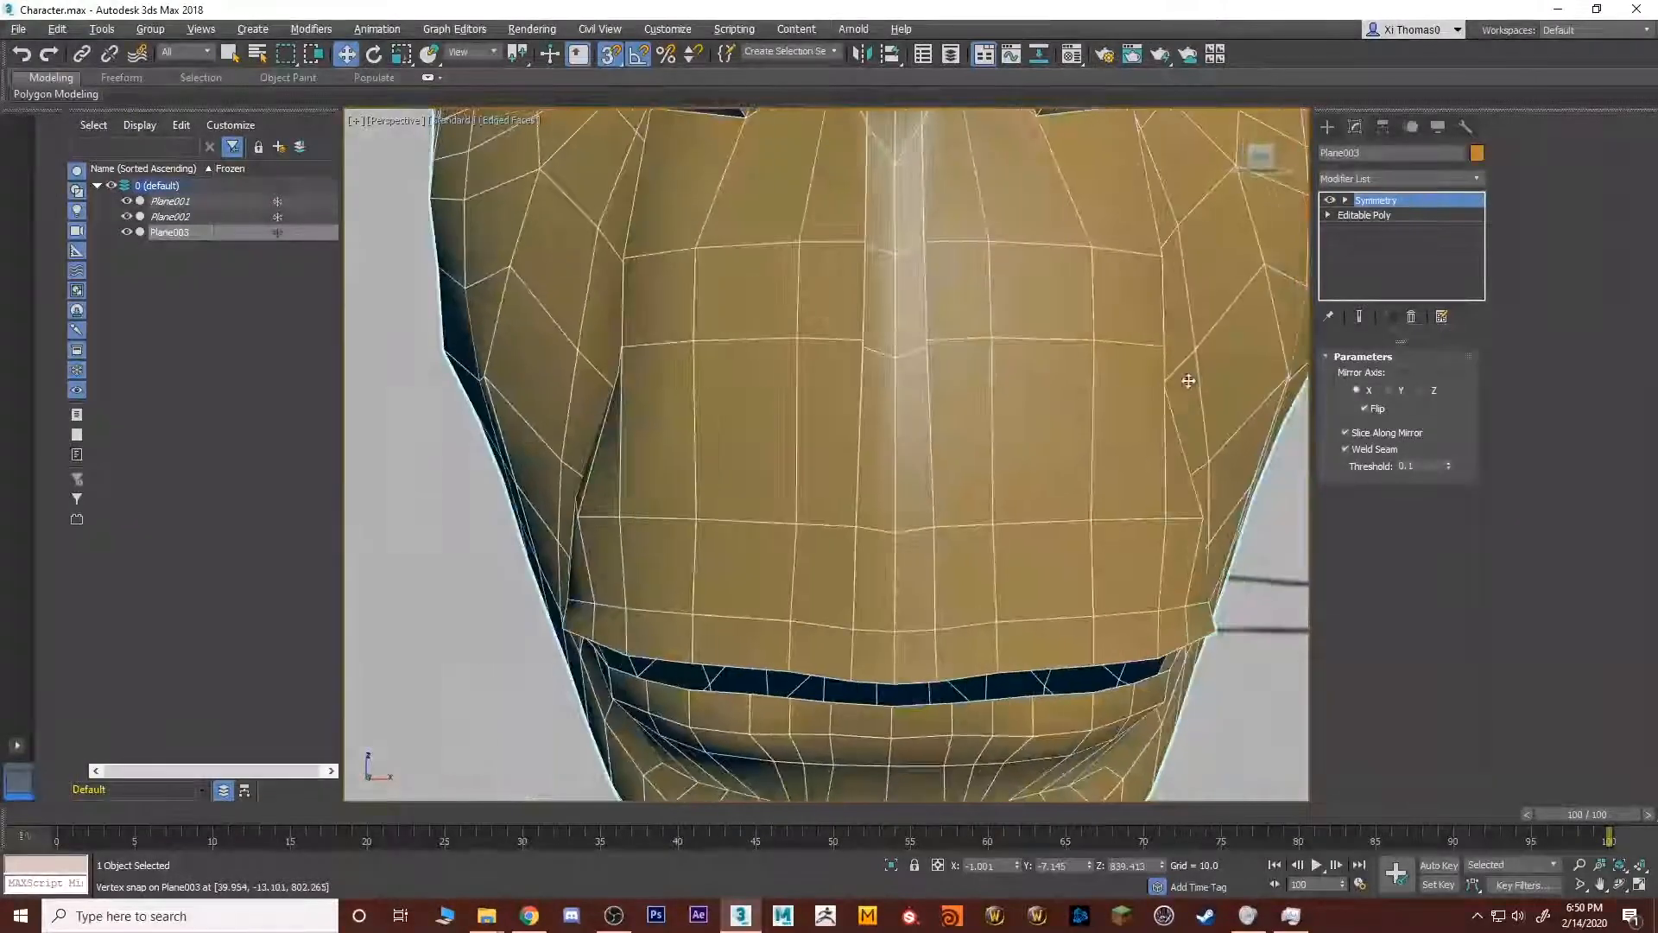
middle_click_drag(933, 329, 872, 508)
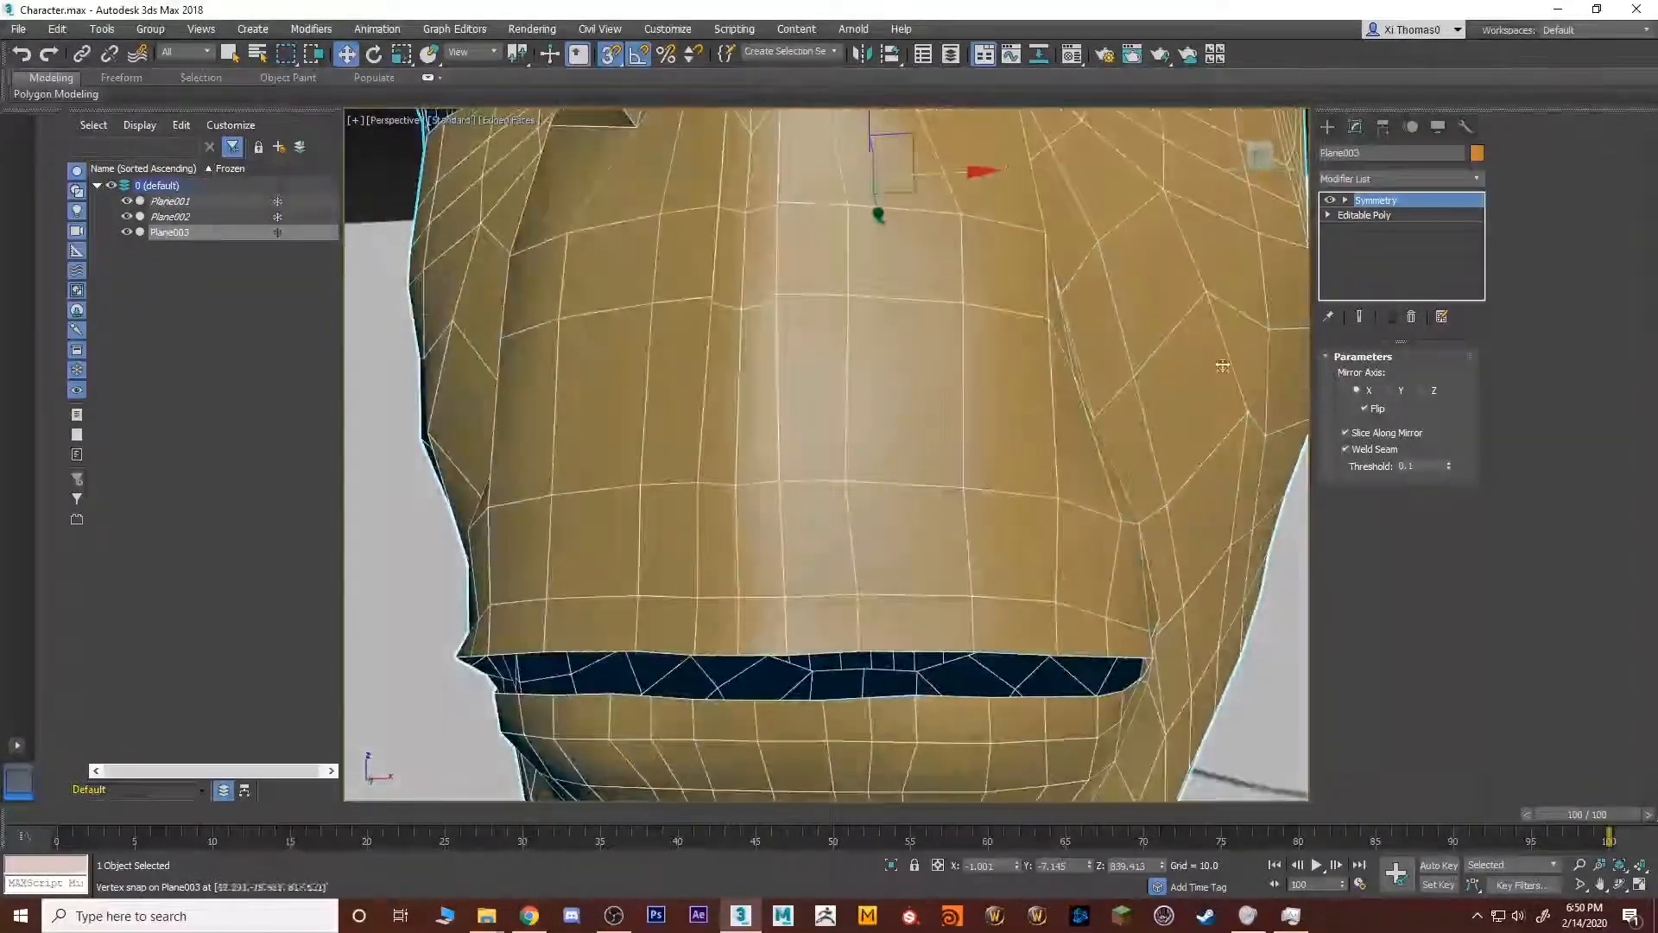
Reapply TurboSmooth to the mirrored head and examine the edge flow above the upper lip.
left_click(1477, 179)
scroll(1399, 562, "down", 5)
left_click(1382, 563)
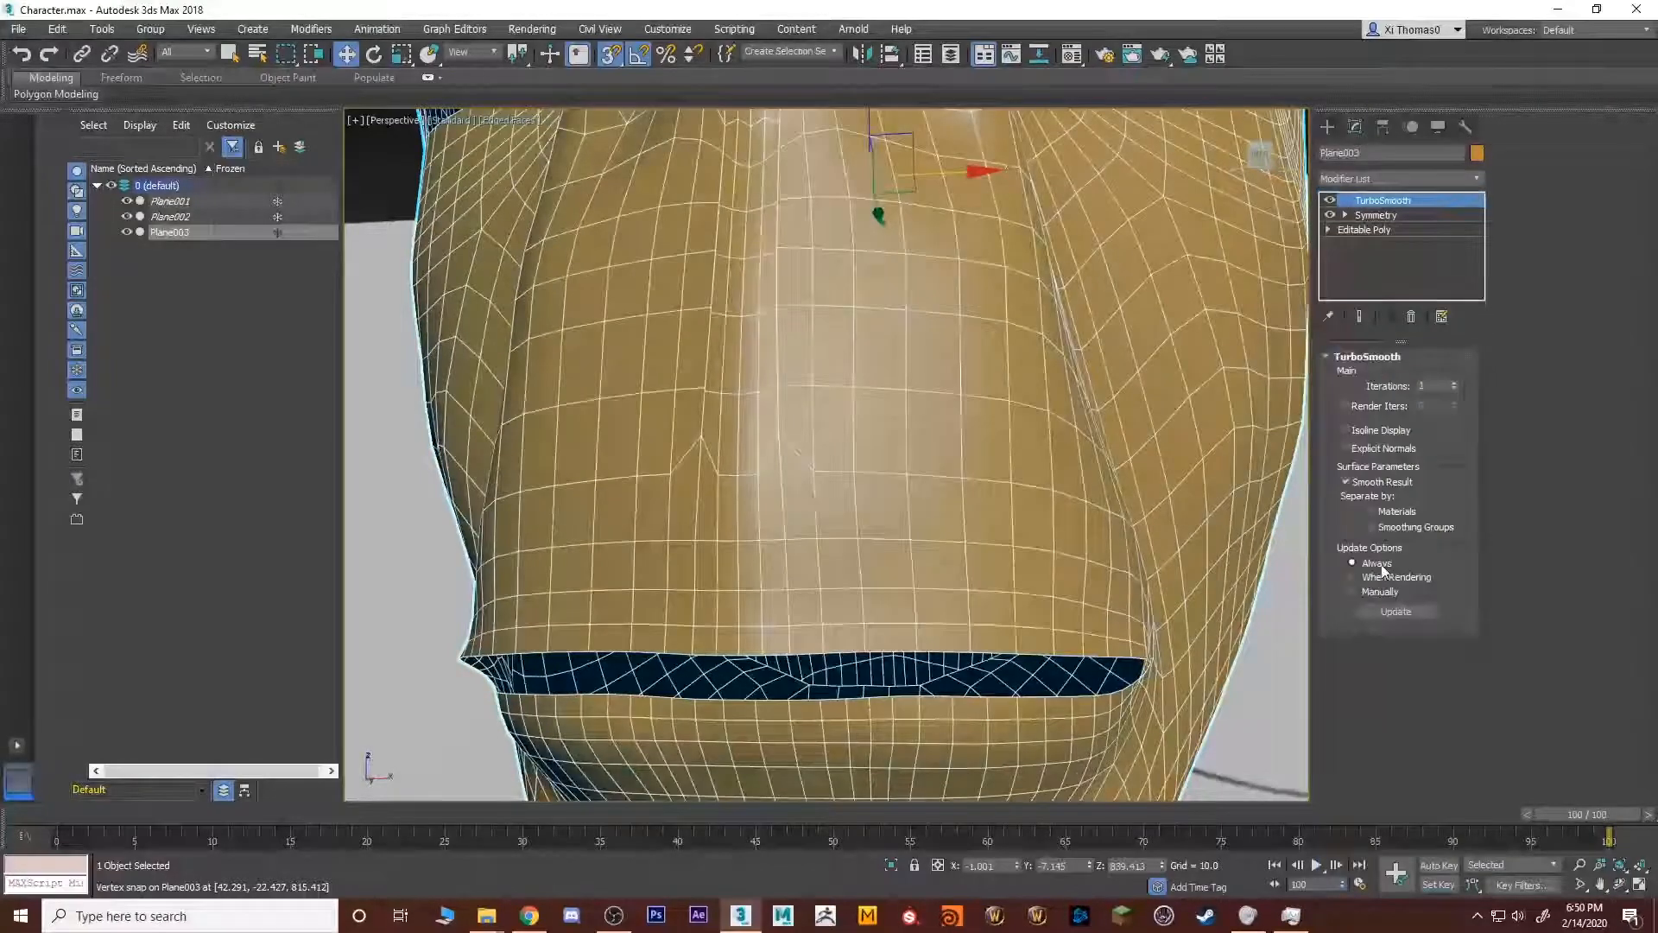
middle_click_drag(726, 517, 764, 519, "alt")
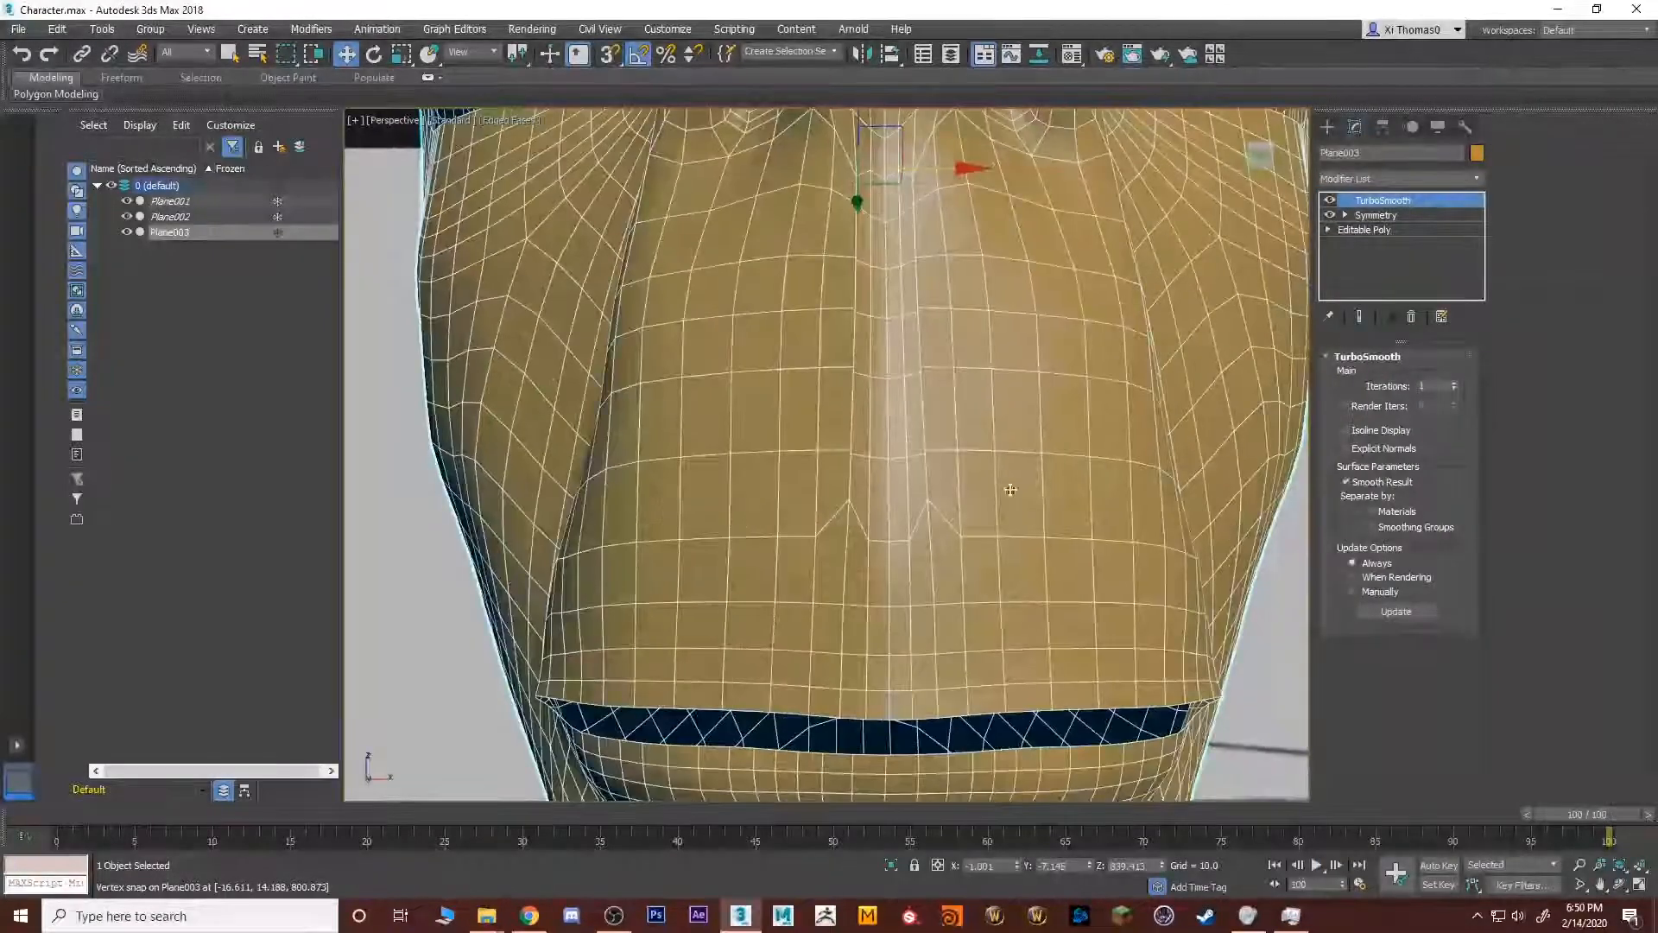
Return to the Editable Poly level with the end result shown and select a centre-seam polygon above the mouth.
left_click(1380, 230)
left_click(1361, 317)
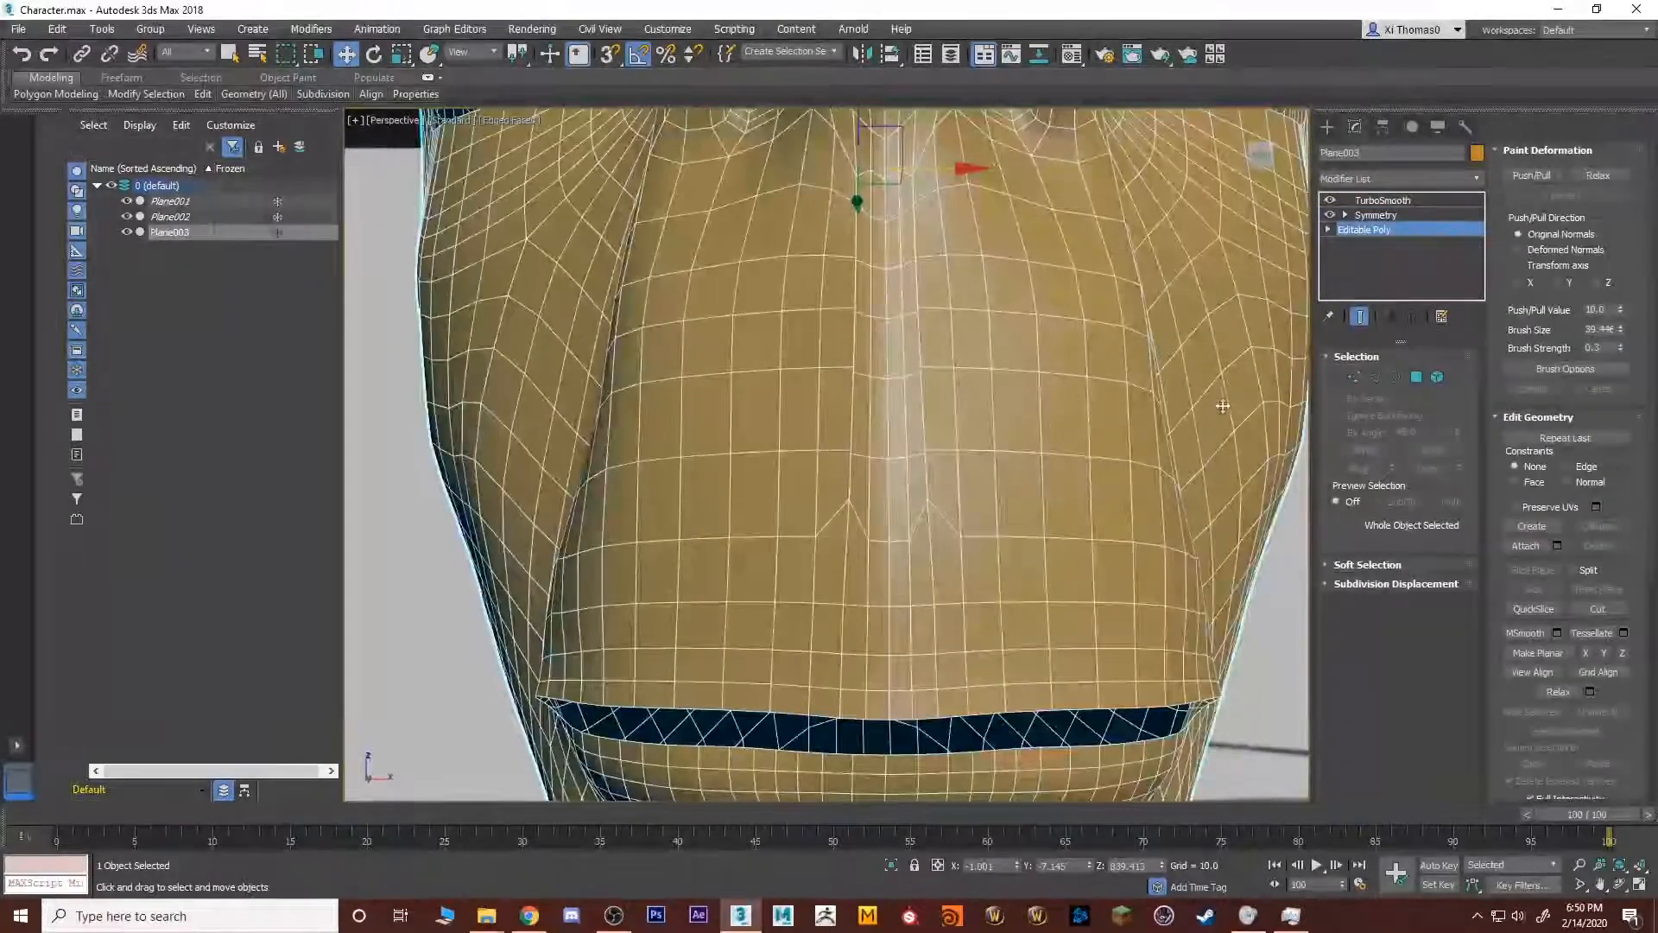
key("4")
left_click(881, 484)
scroll(877, 497, "up", 5)
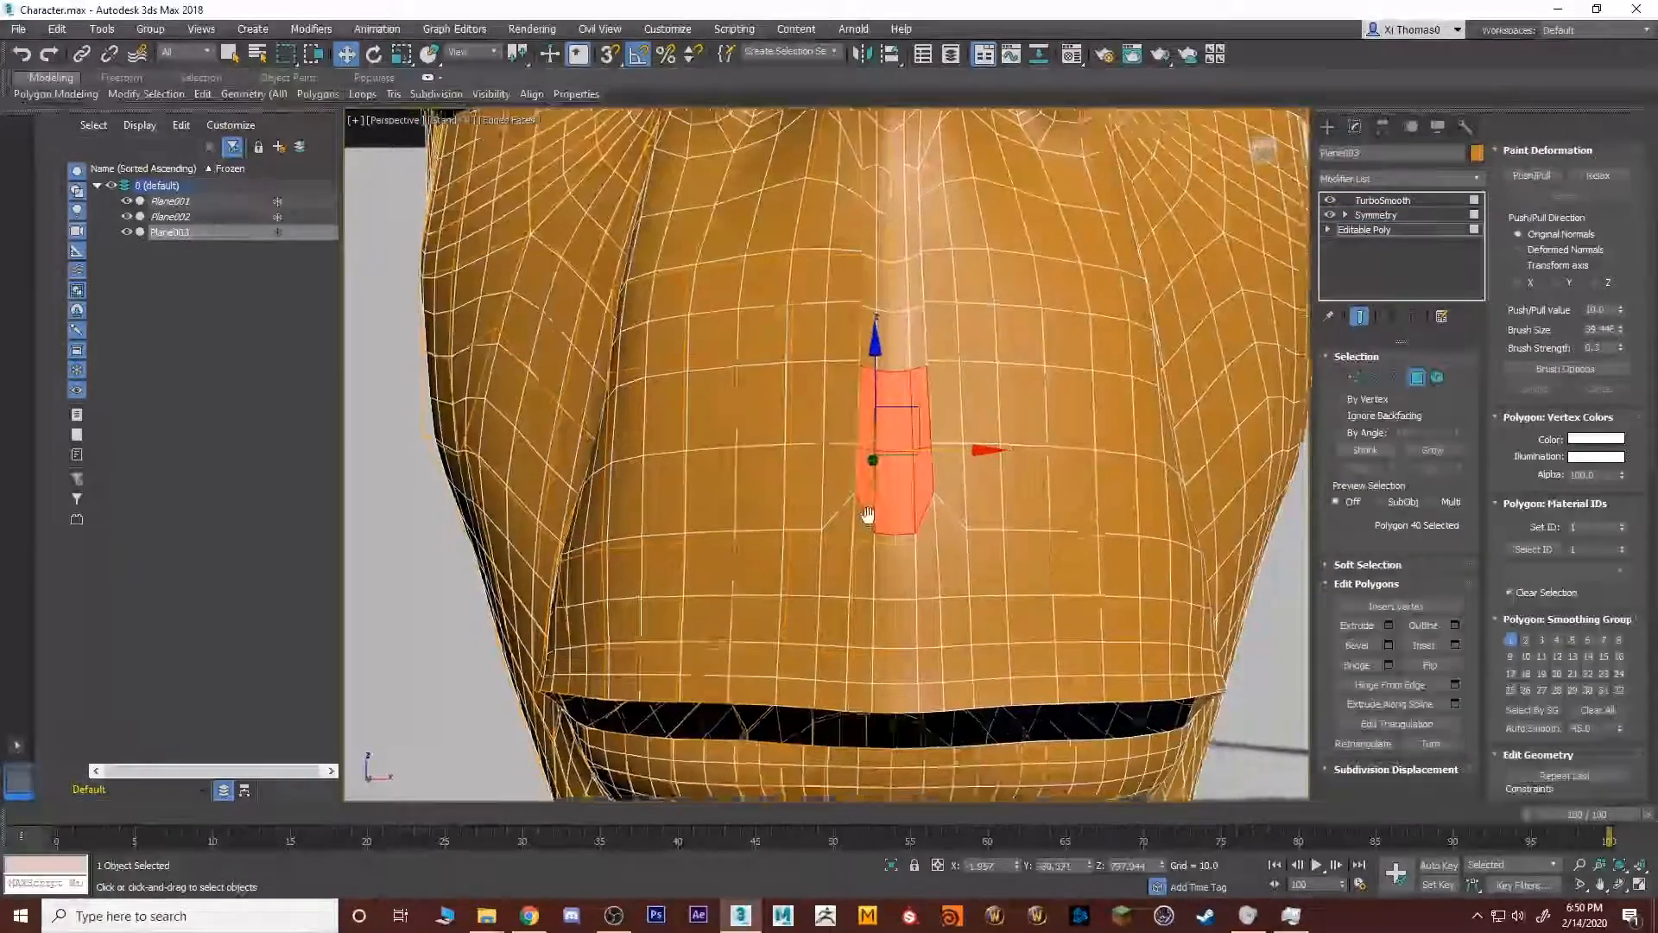
Select the polygons around the pinched seam points above the upper lip one by one to examine the topology.
left_click(853, 496)
left_click(854, 520)
left_click(852, 553)
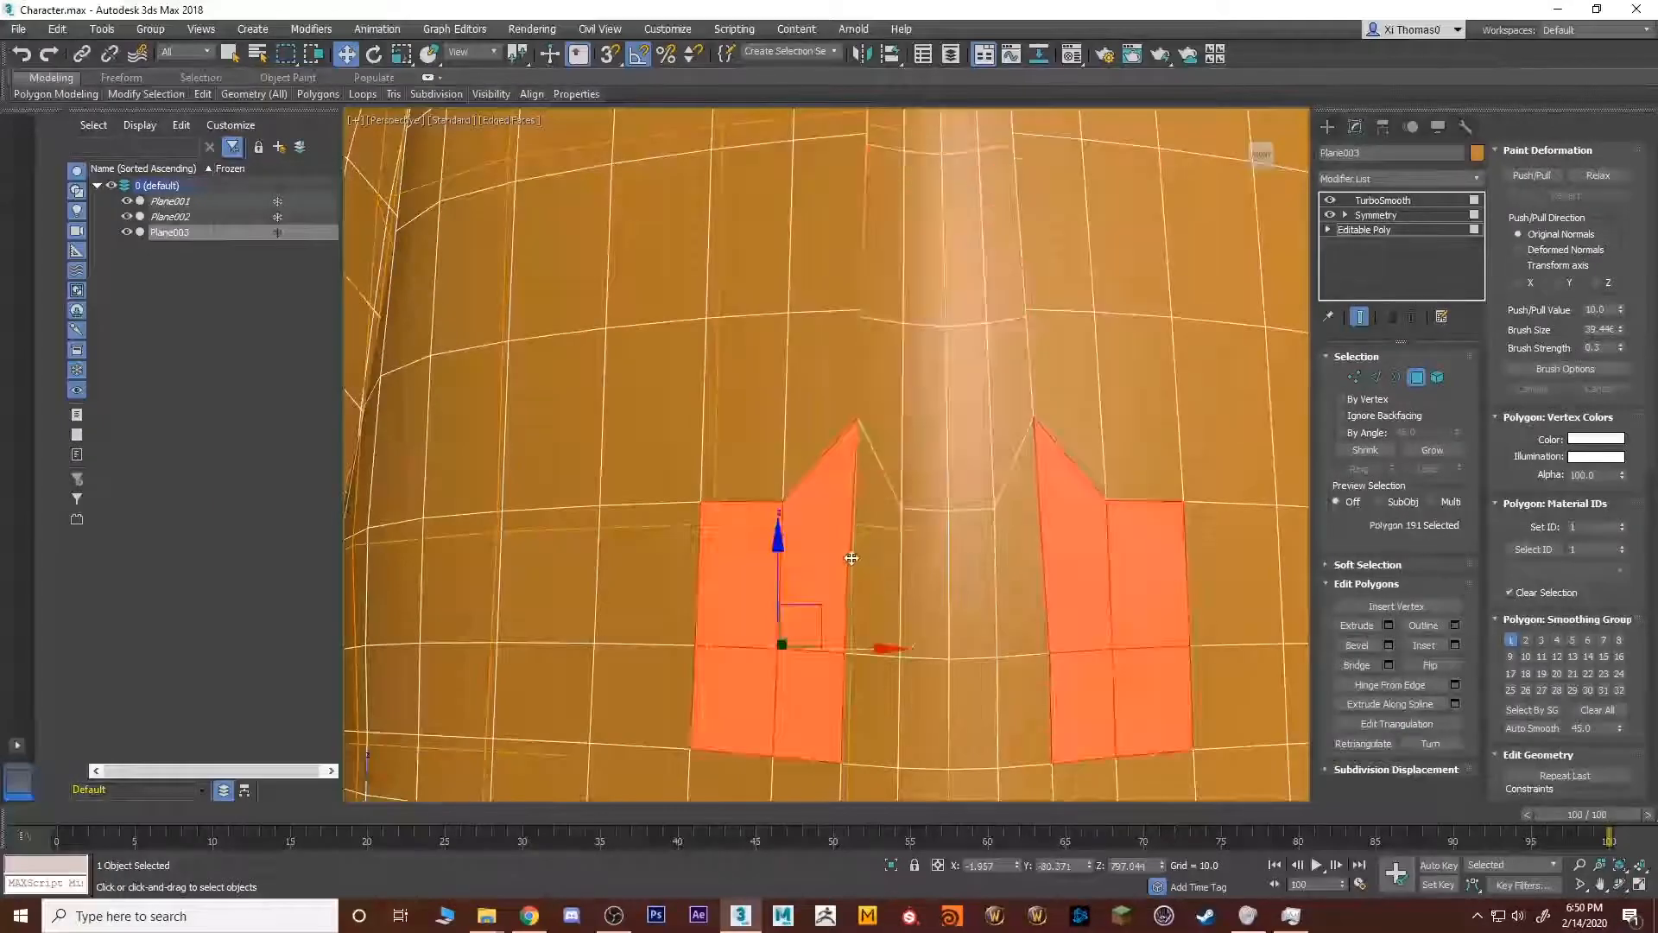
left_click(888, 568)
left_click(842, 504)
left_click(847, 403)
left_click(893, 404)
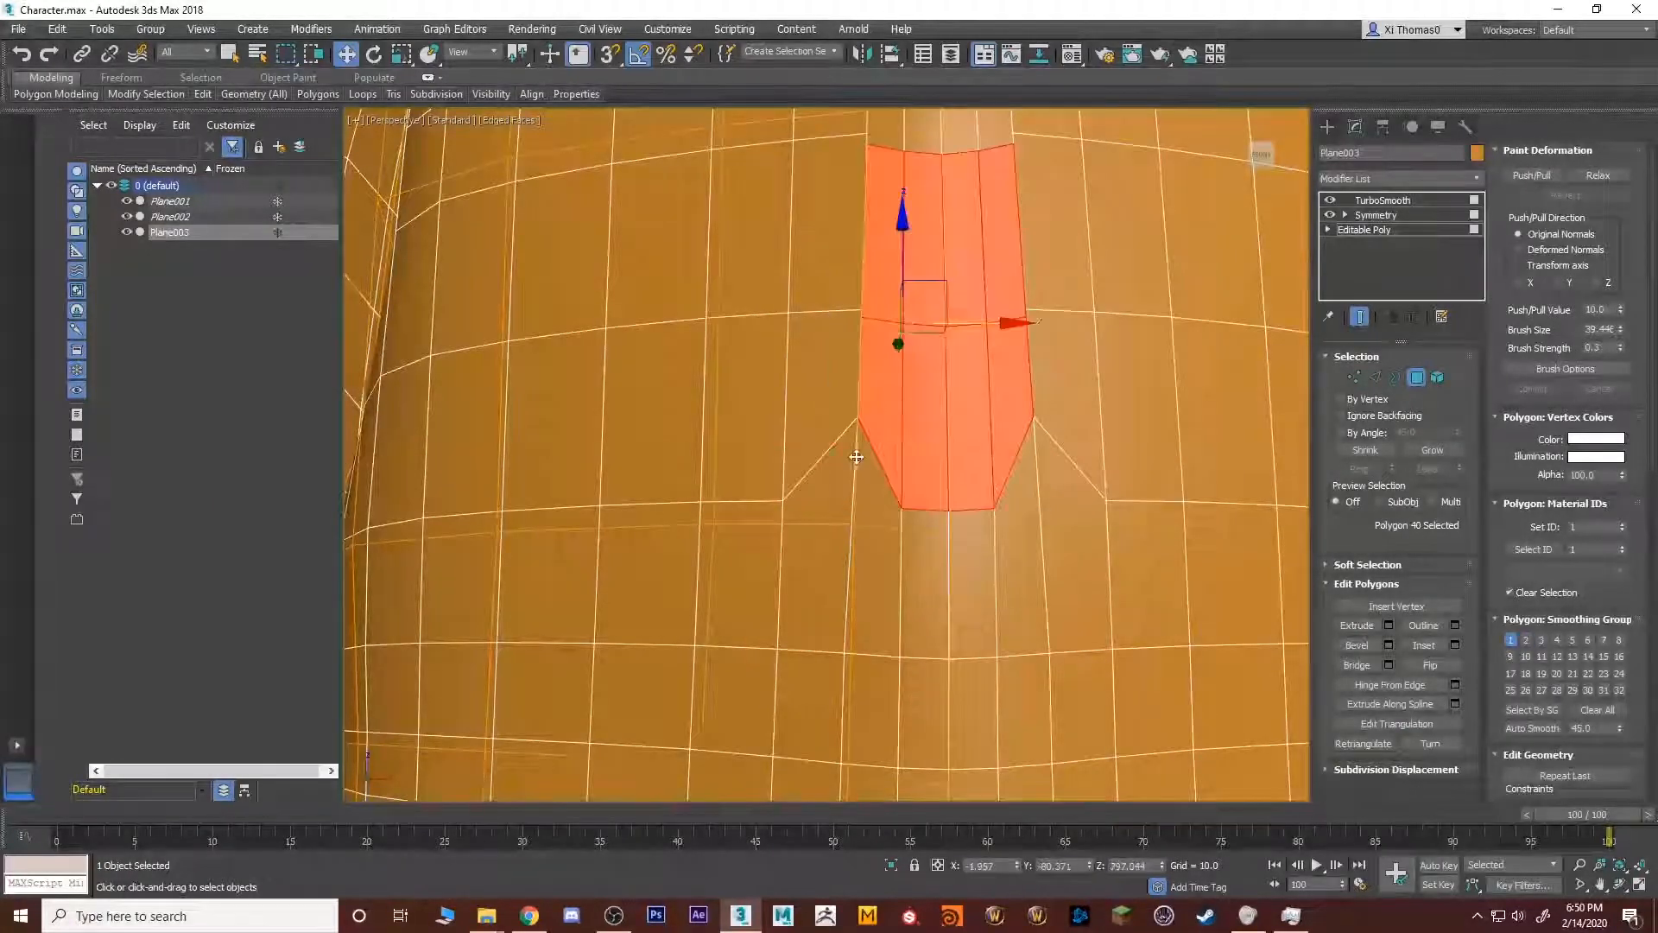
left_click(855, 458)
left_click(863, 429)
key("1")
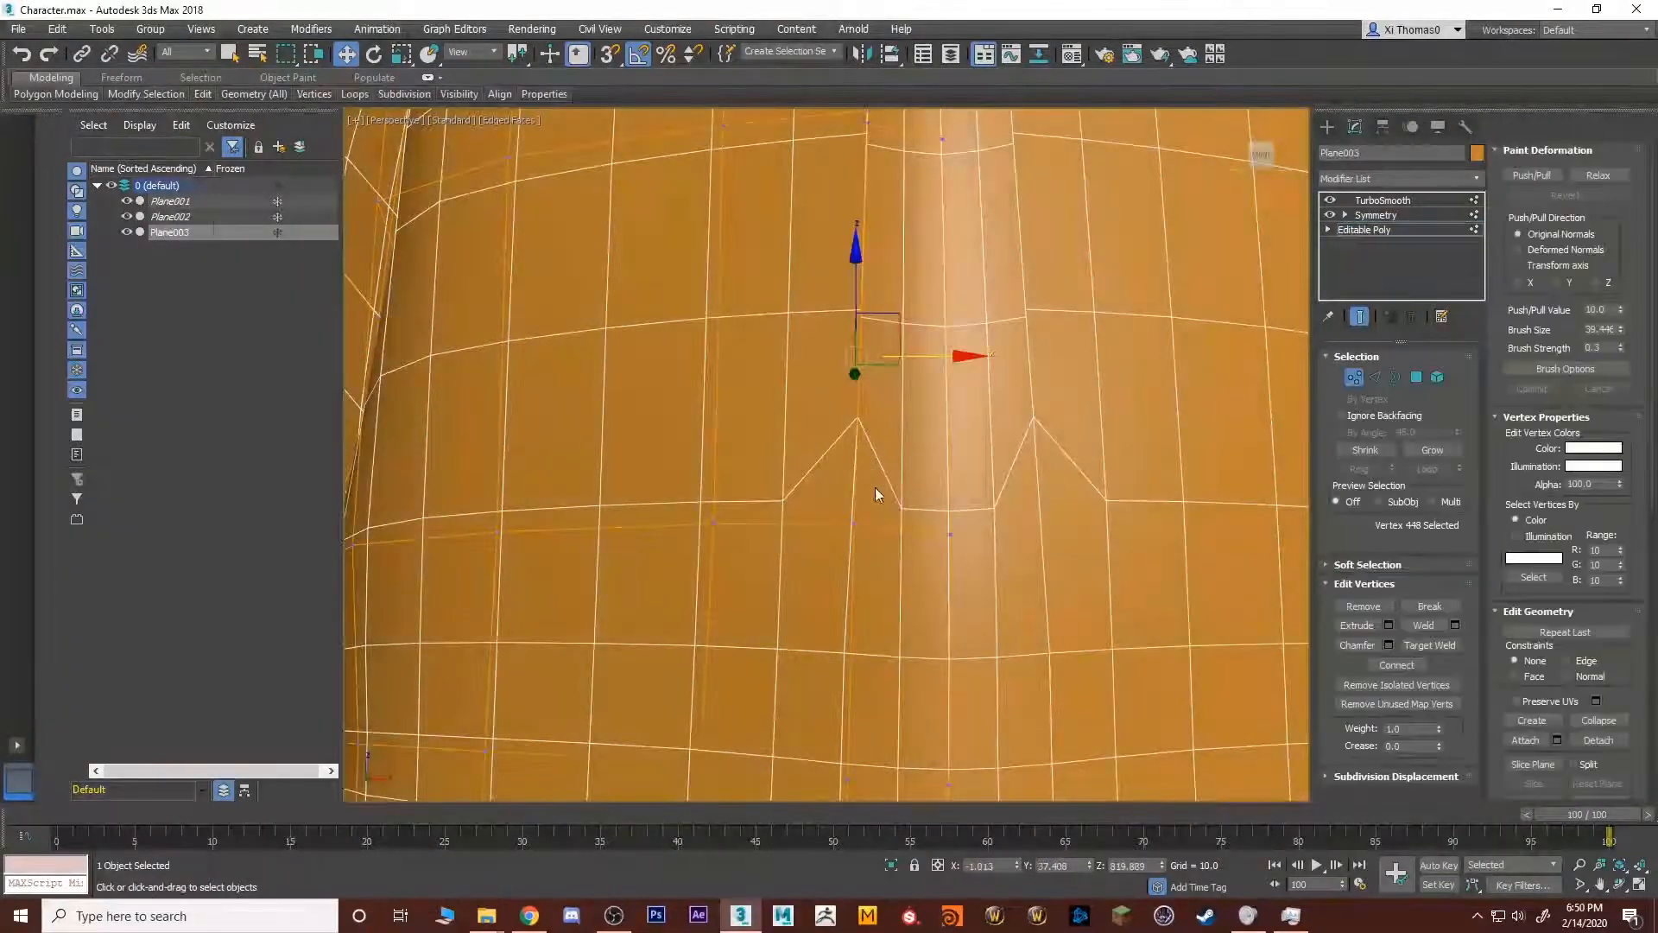
left_click_drag(850, 456, 854, 533)
middle_click_drag(859, 524, 1148, 390, "alt")
key("ctrl+z")
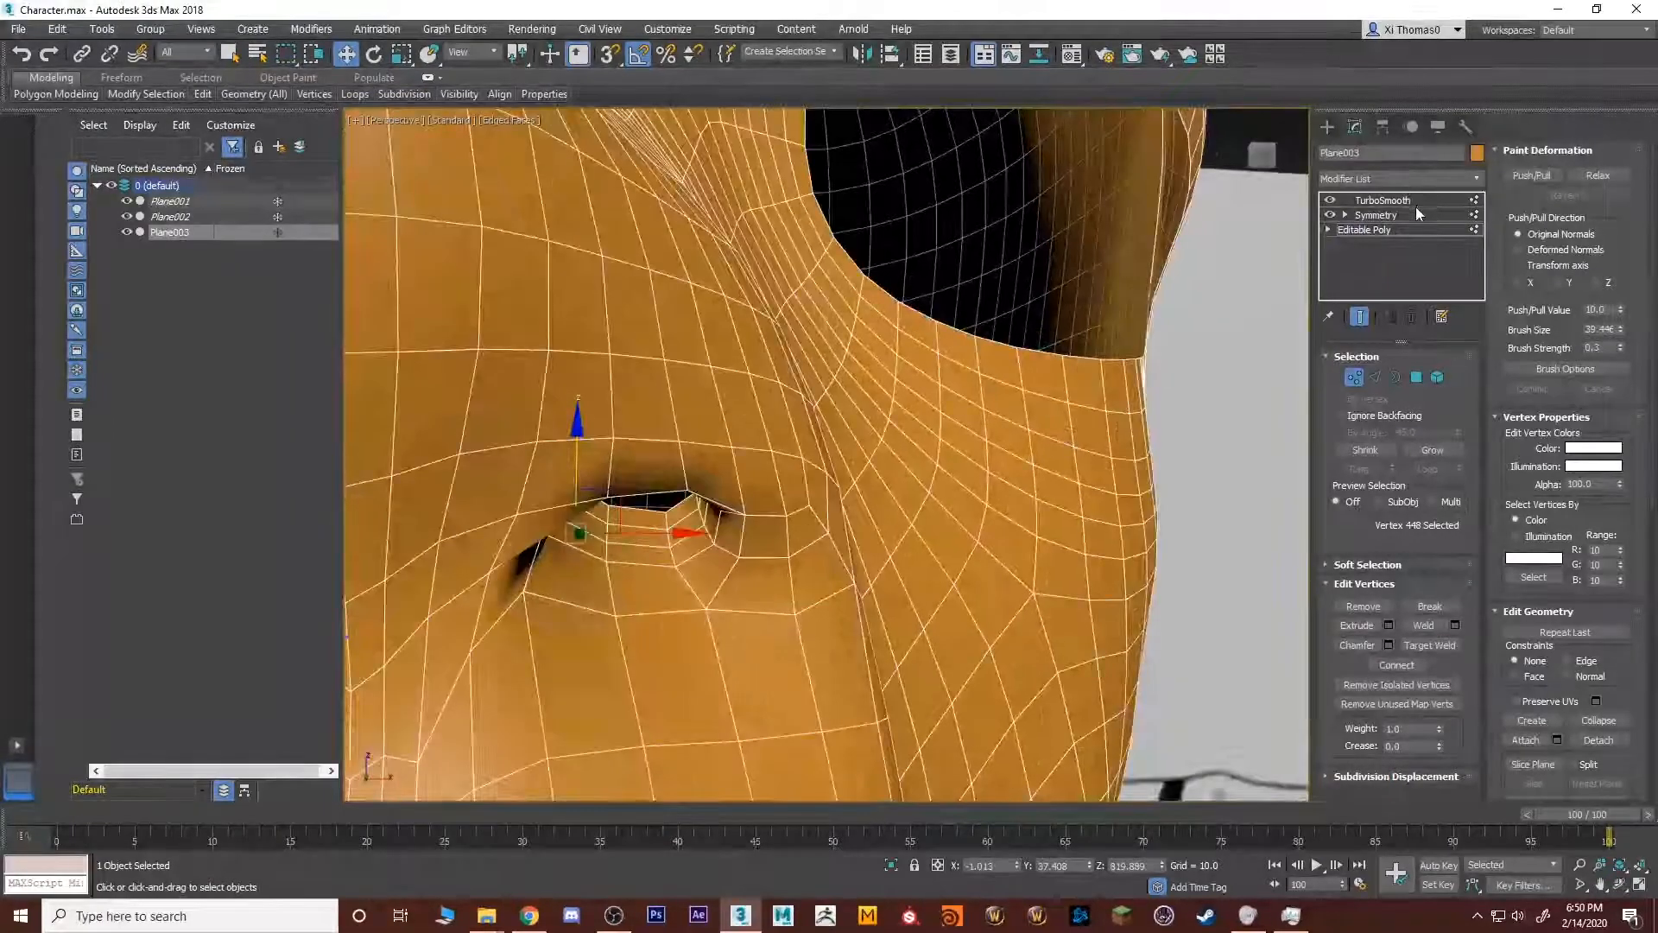
Remove the TurboSmooth and Symmetry modifiers from the head, leaving only the Editable Poly.
left_click(1415, 204)
left_click(1411, 317)
middle_click_drag(933, 423, 1002, 387, "alt")
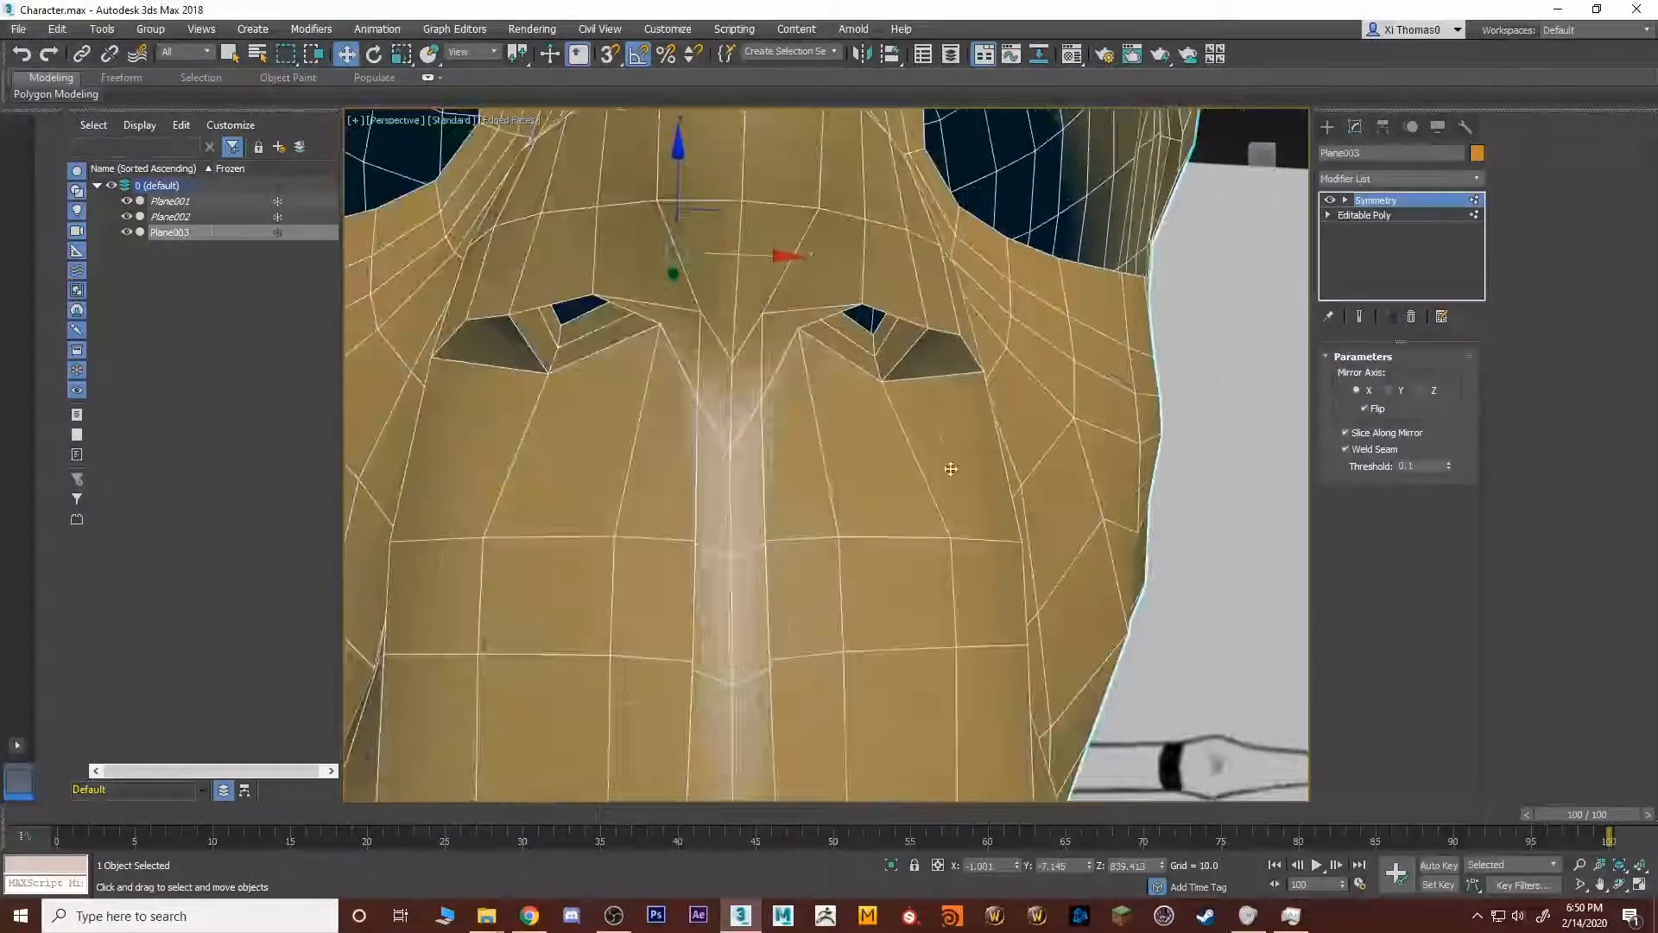
scroll(951, 468, "down", 3)
middle_click_drag(895, 495, 1085, 308, "alt")
mouse_move(969, 385)
middle_mouse_down("alt")
mouse_move(984, 372)
mouse_move(840, 409)
mouse_move(874, 387)
mouse_move(1159, 403)
middle_mouse_up("alt")
Try to weld the eight selected vertices near the upper-lip seam with a weld threshold of 0.01.
key("1")
middle_click_drag(1013, 556, 917, 529, "alt")
left_click(1423, 625)
left_click(1456, 625)
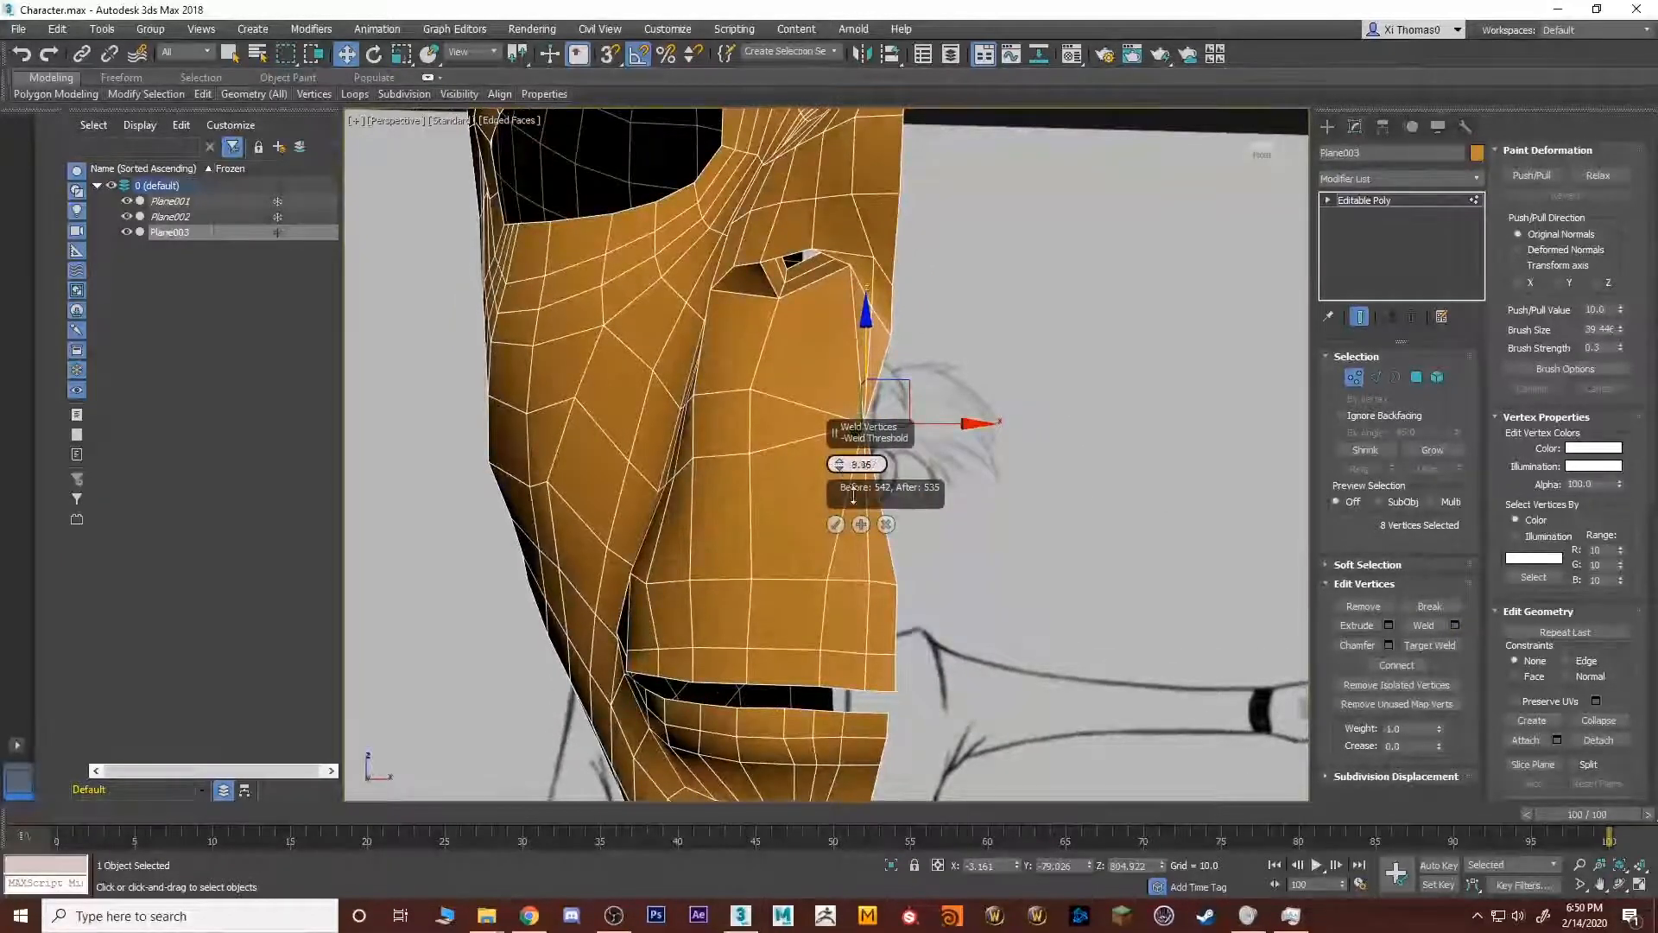
left_click_drag(853, 493, 853, 558)
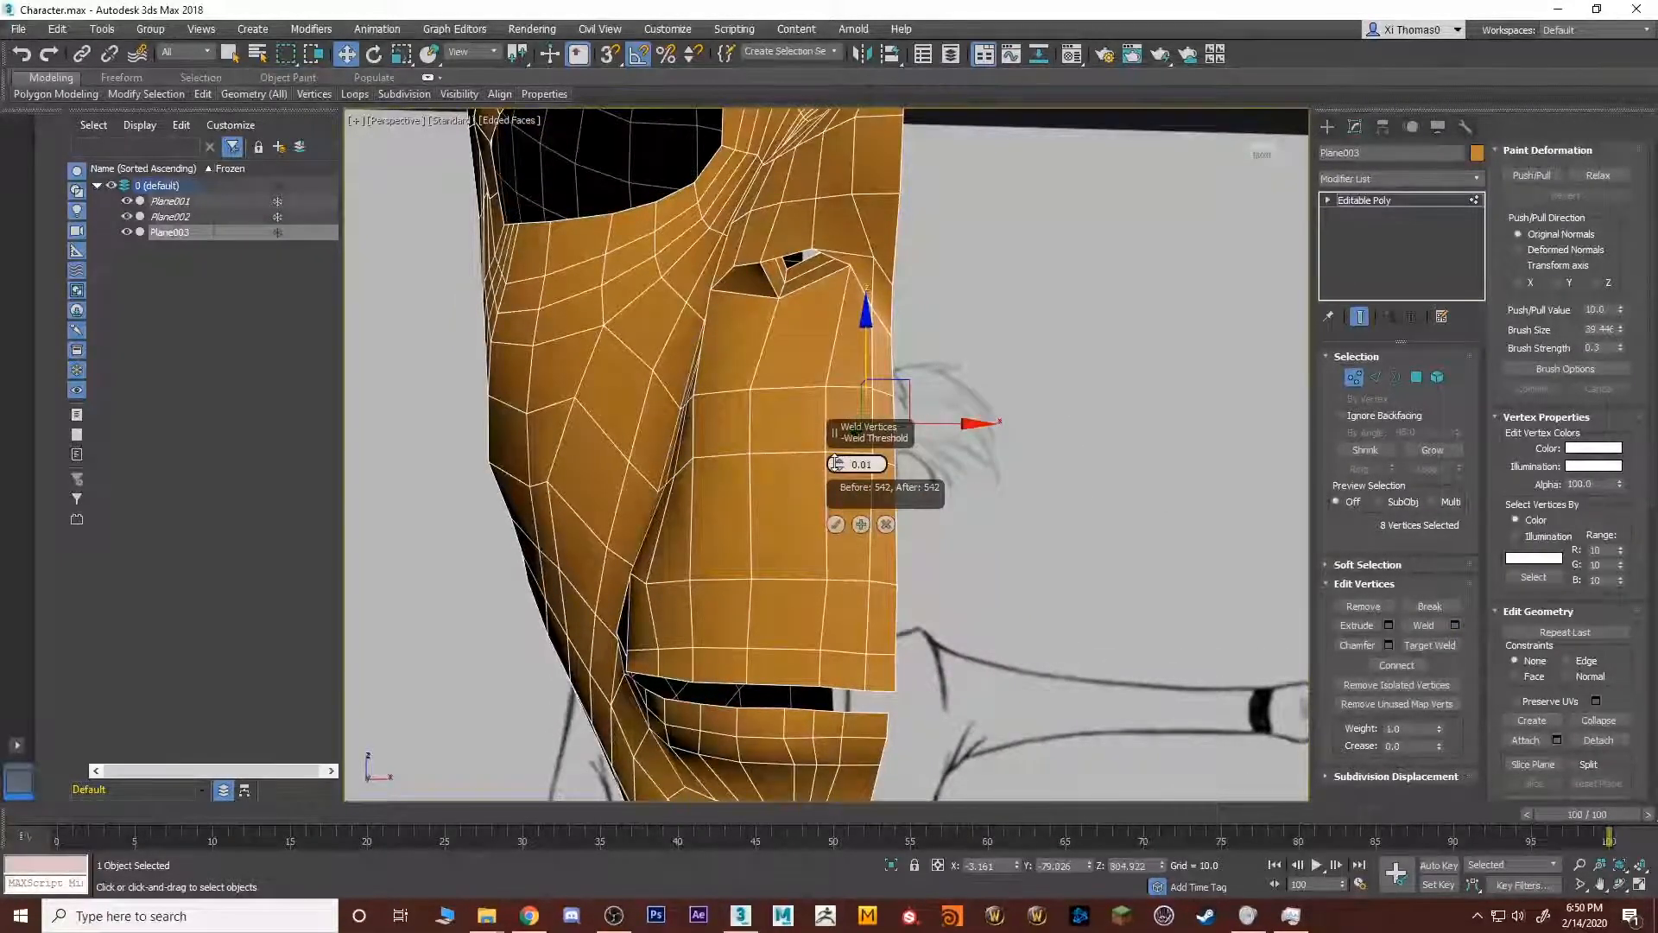
left_click(1047, 541)
Select the centre-seam polygon above the upper lip and move it slightly inward along Y to about -79.06.
middle_click_drag(1048, 540, 982, 532, "alt")
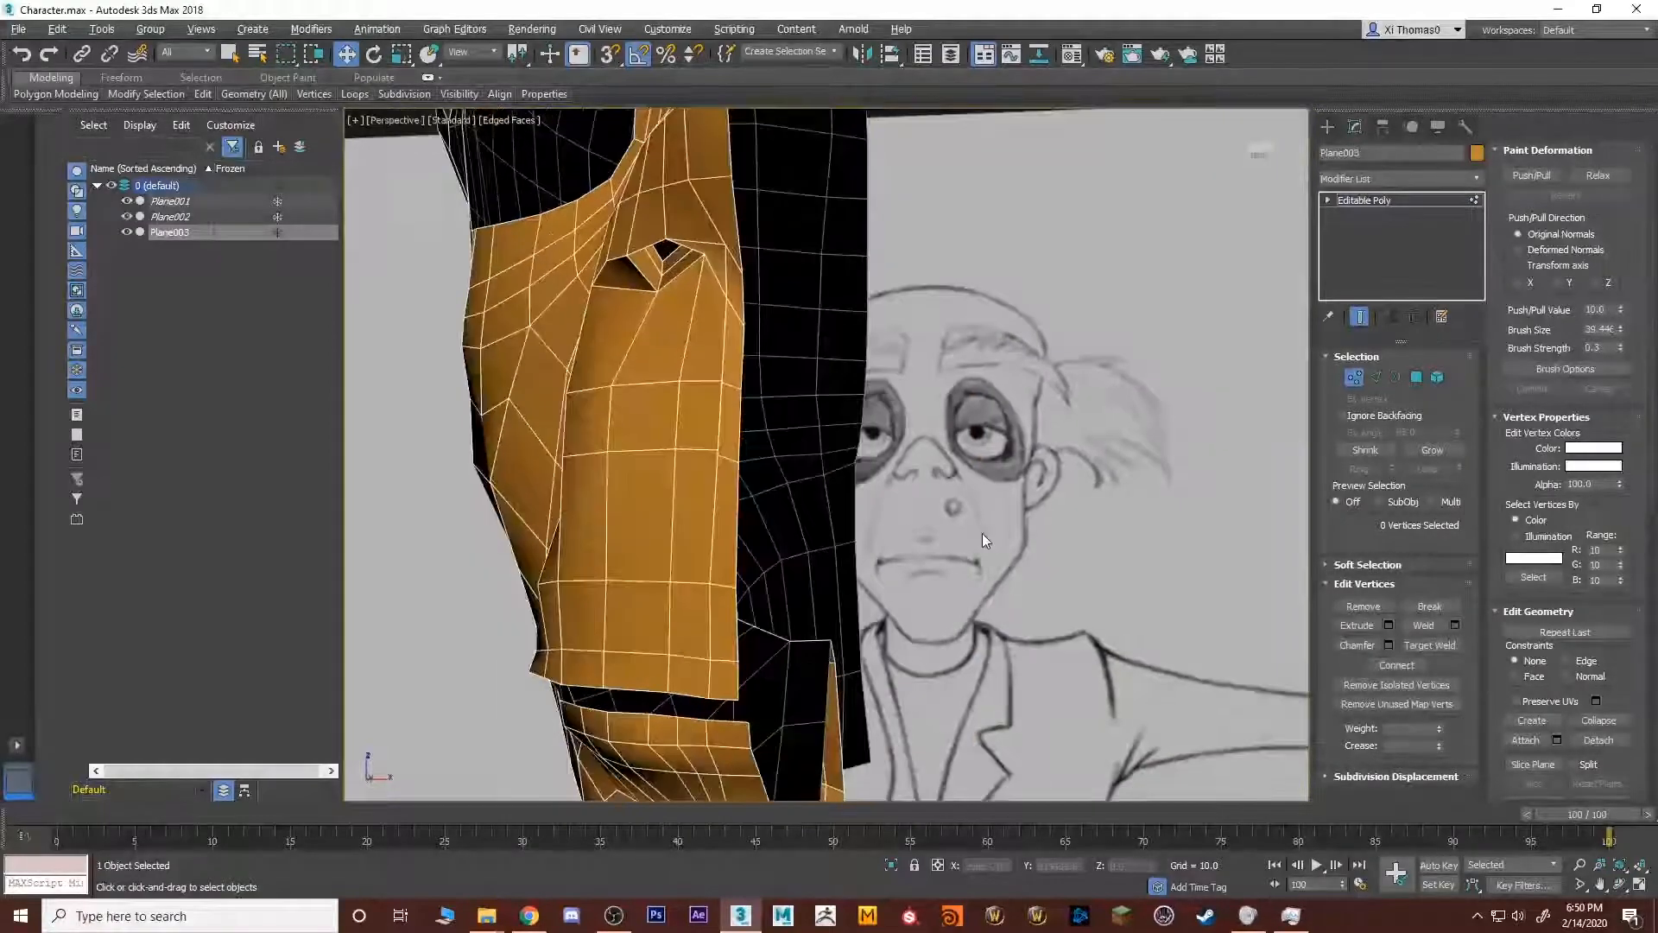
key("4")
left_click(730, 434)
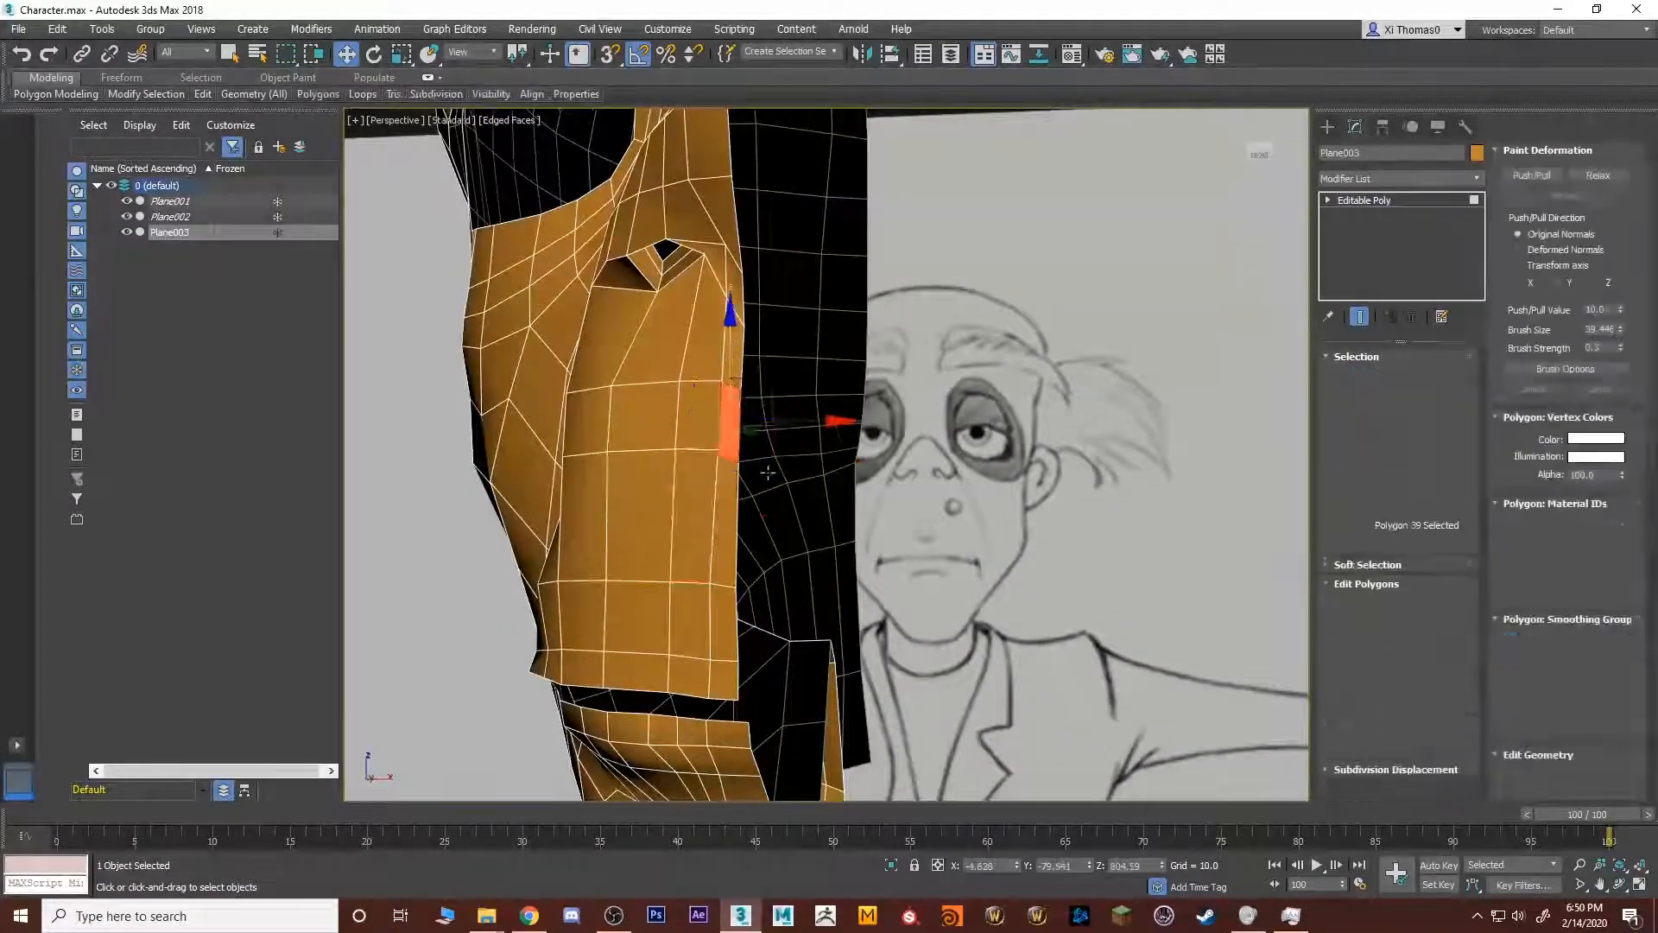
middle_click_drag(759, 448, 714, 474, "alt")
scroll(714, 474, "up", 6)
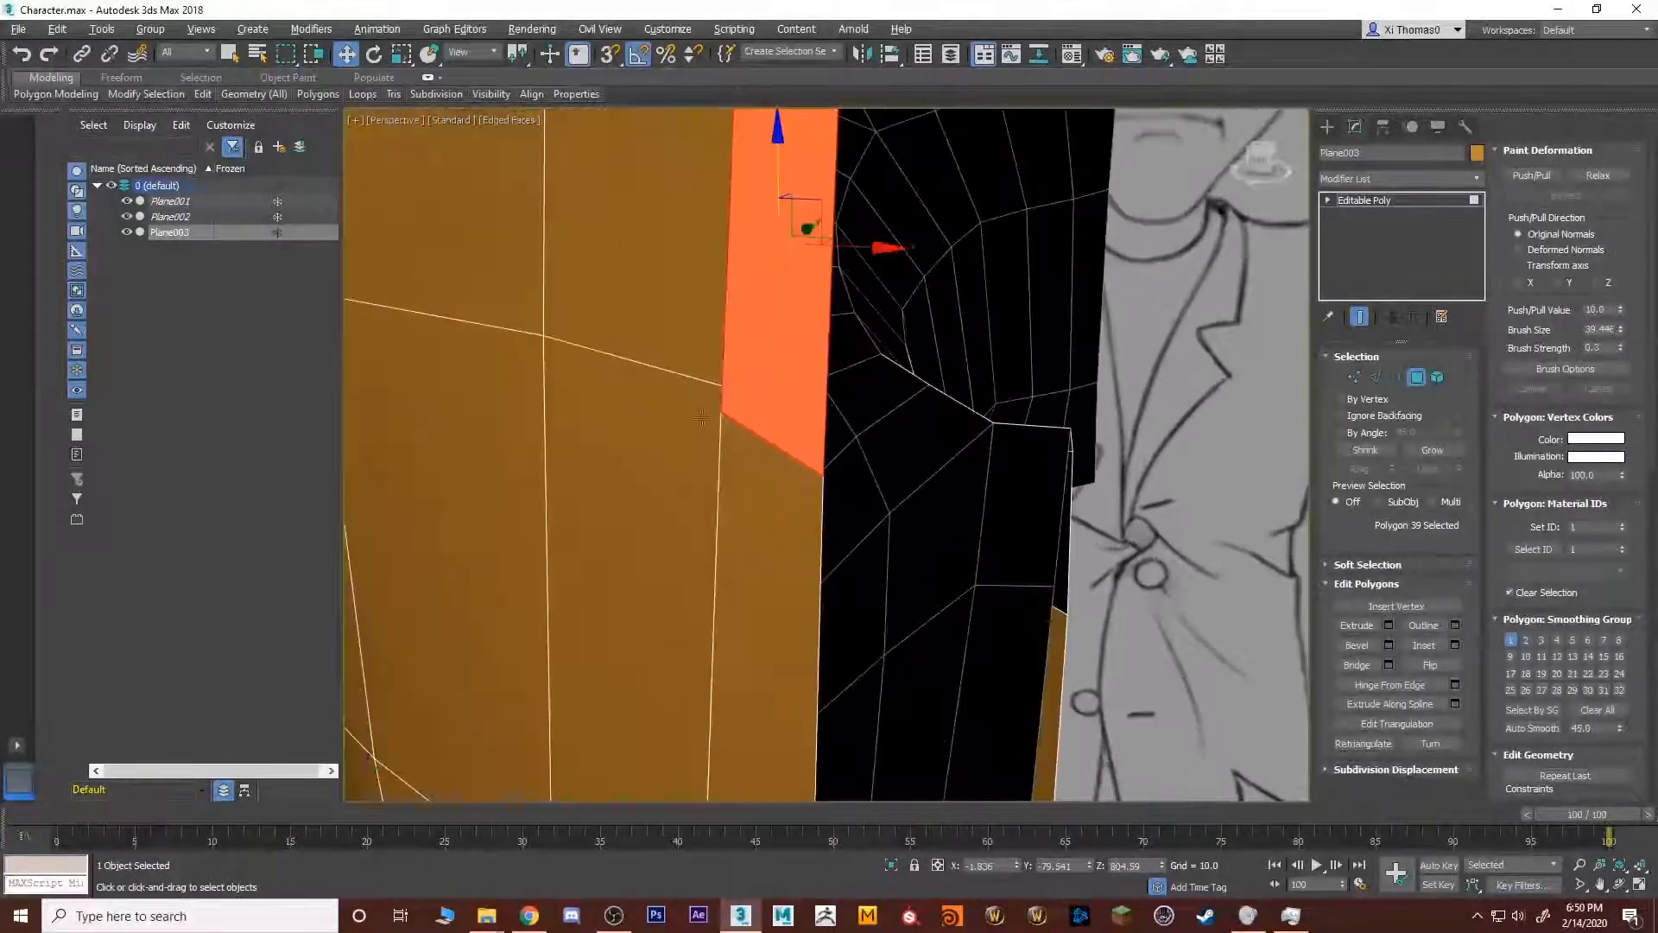
key("1")
key("4")
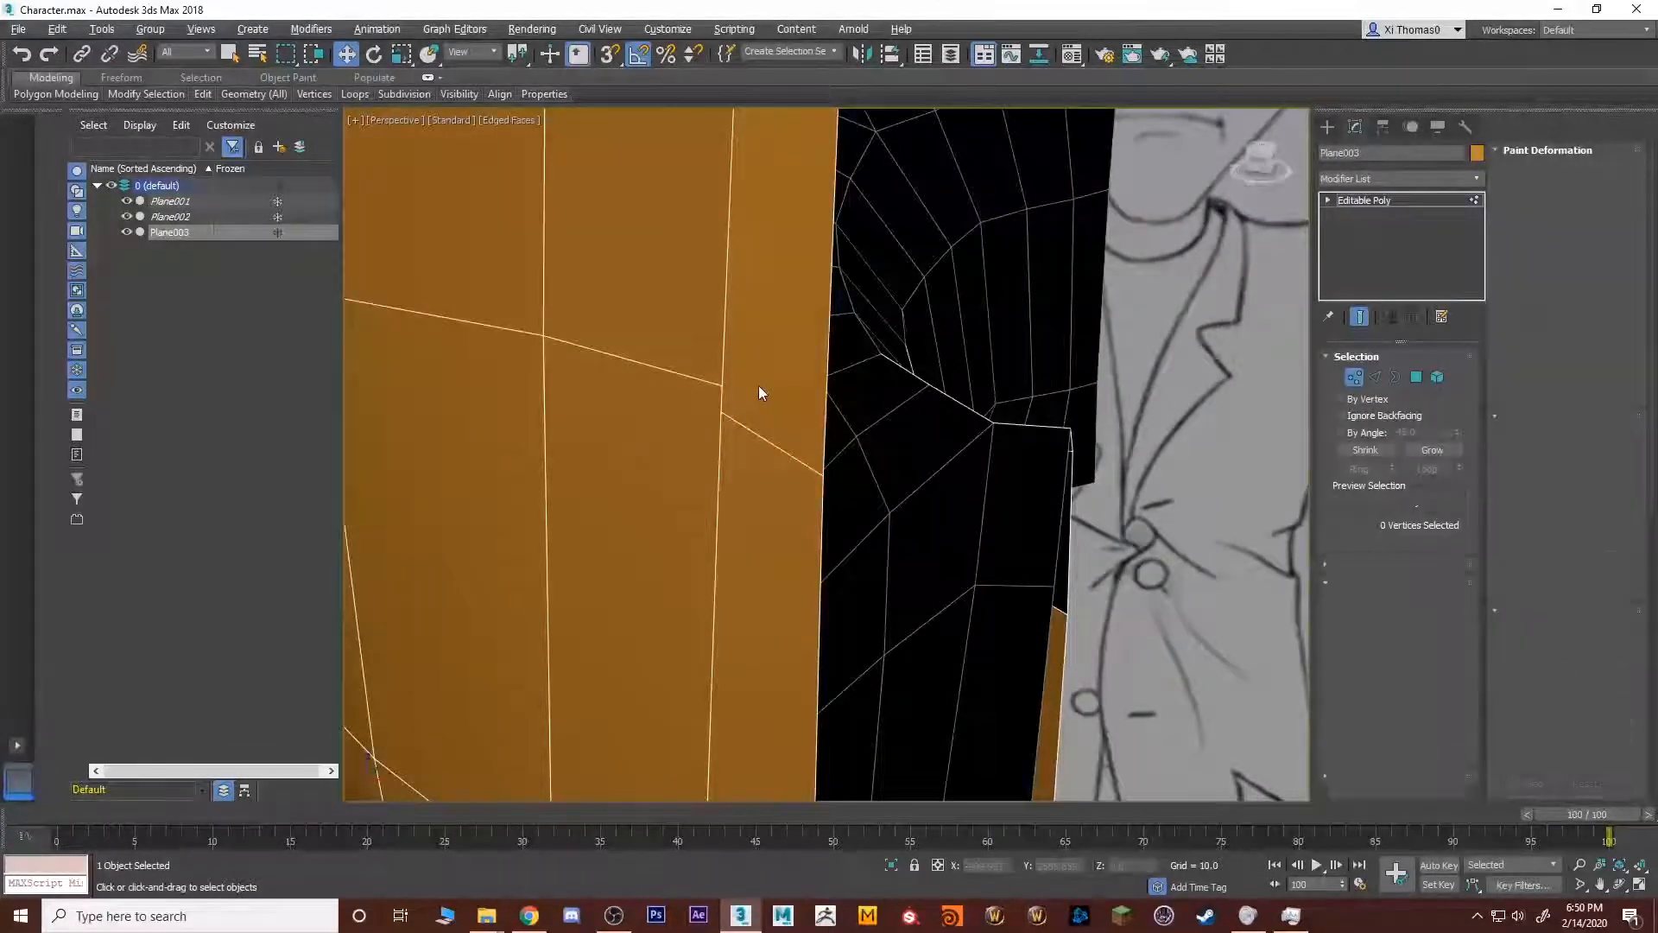
middle_click_drag(758, 385, 834, 281, "alt")
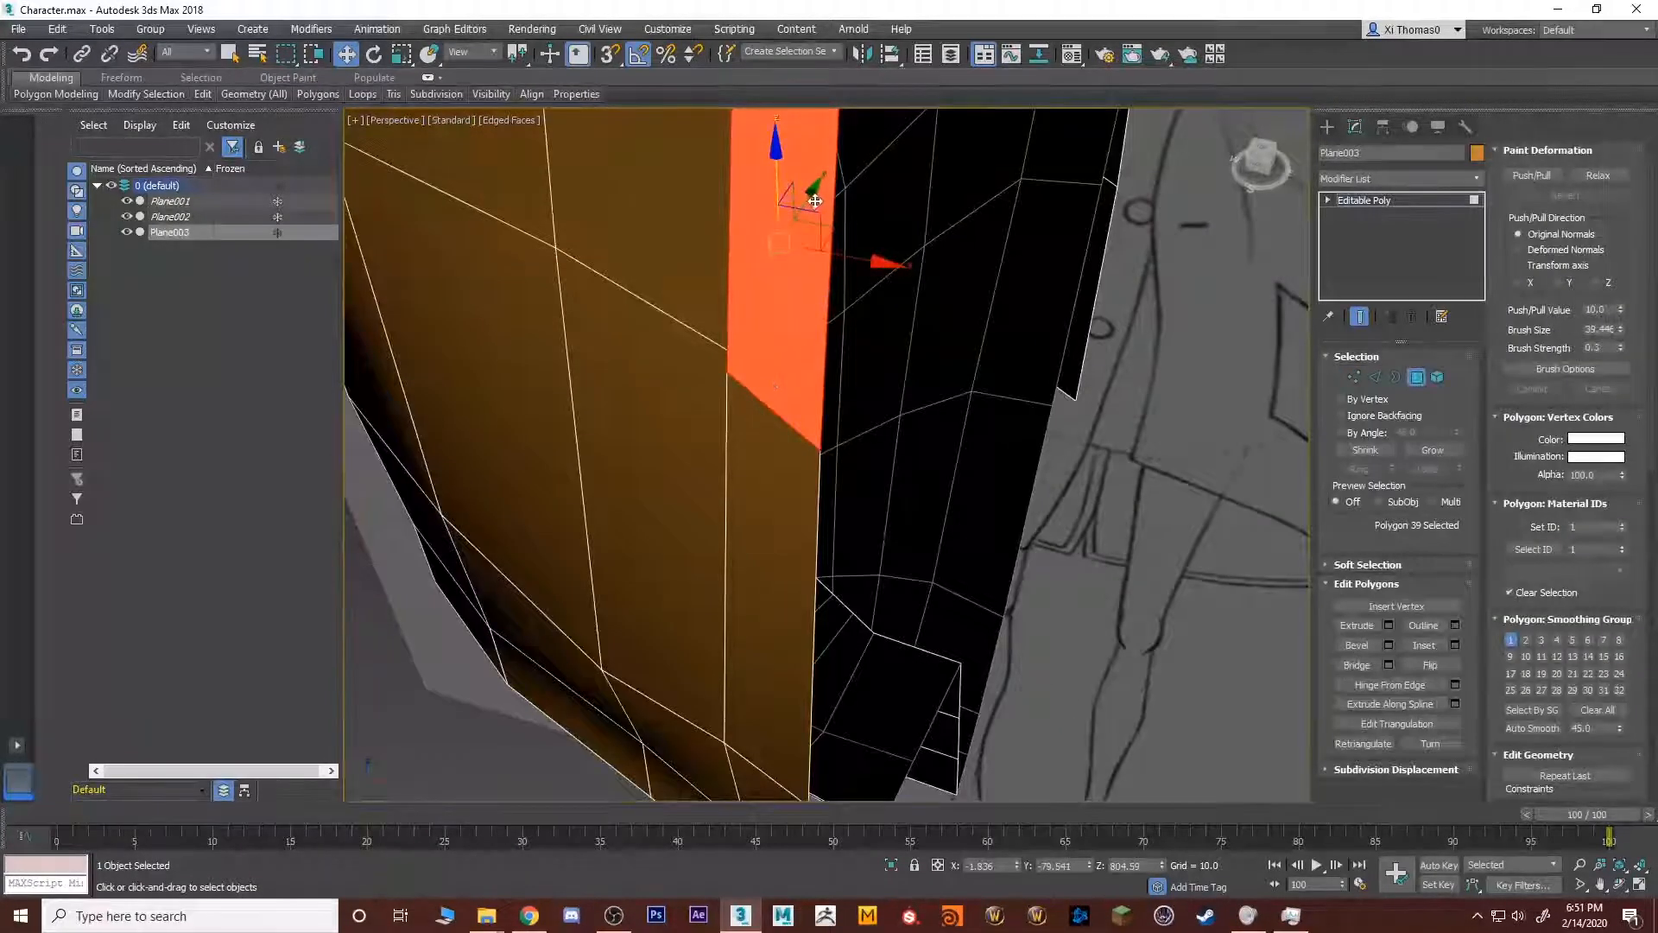
left_click_drag(816, 179, 828, 179)
middle_click_drag(831, 183, 790, 352, "alt")
scroll(774, 232, "down", 2)
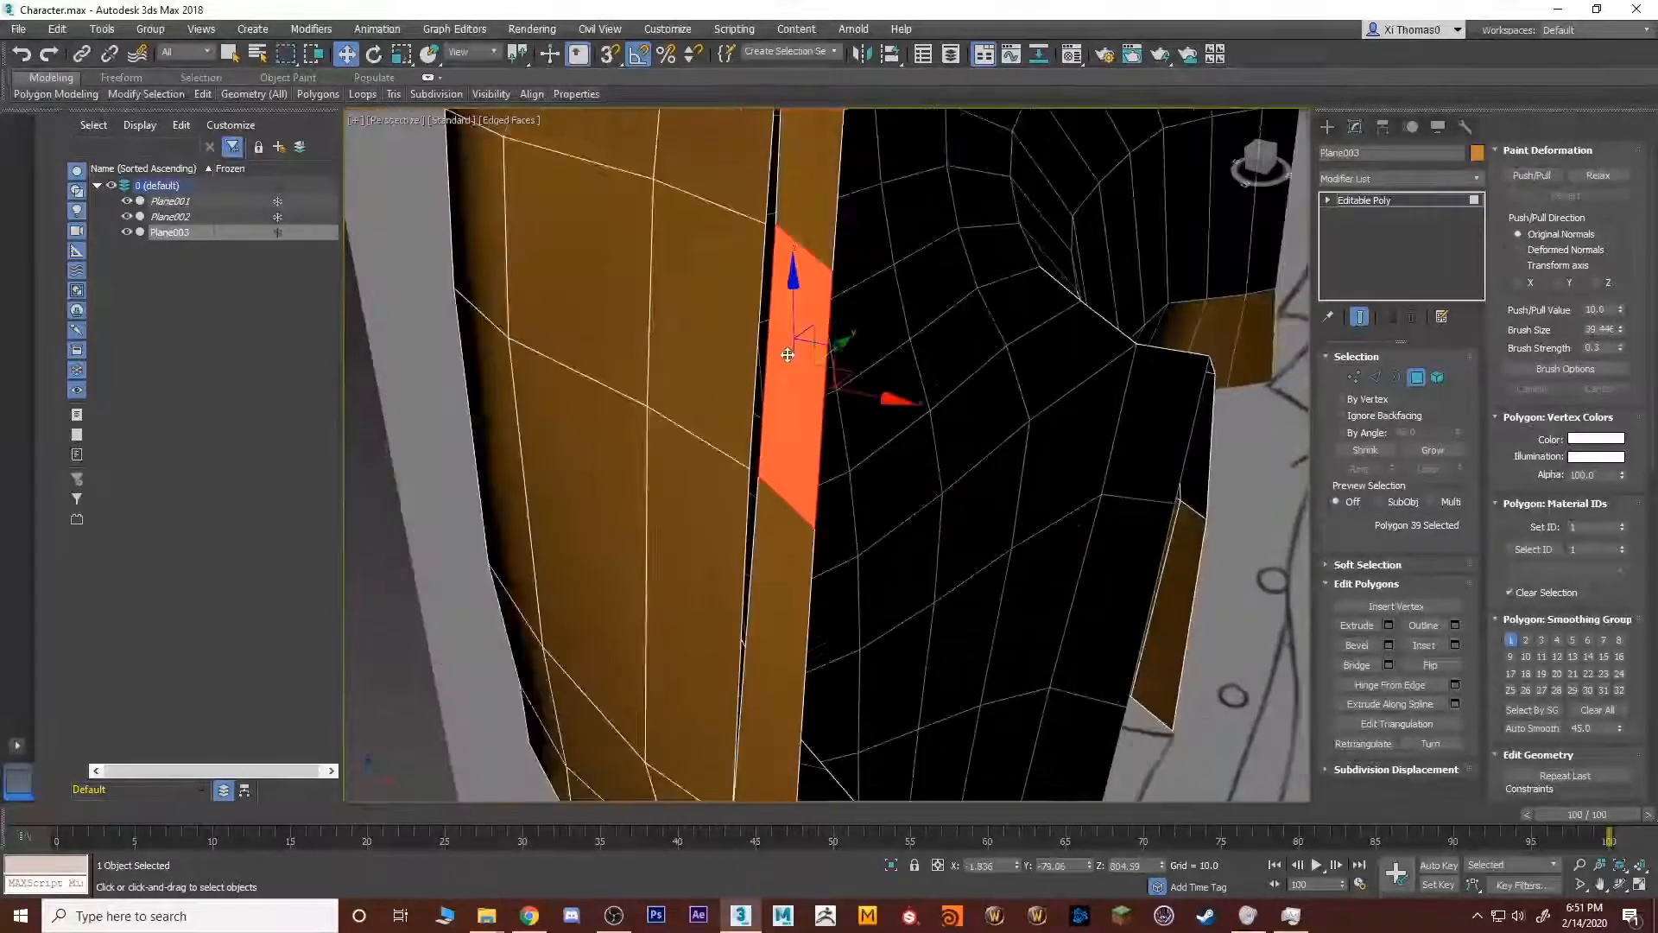
Weld the two split vertex pairs along the opened gap beside the centre seam, raising the weld threshold above 0.01.
key("1")
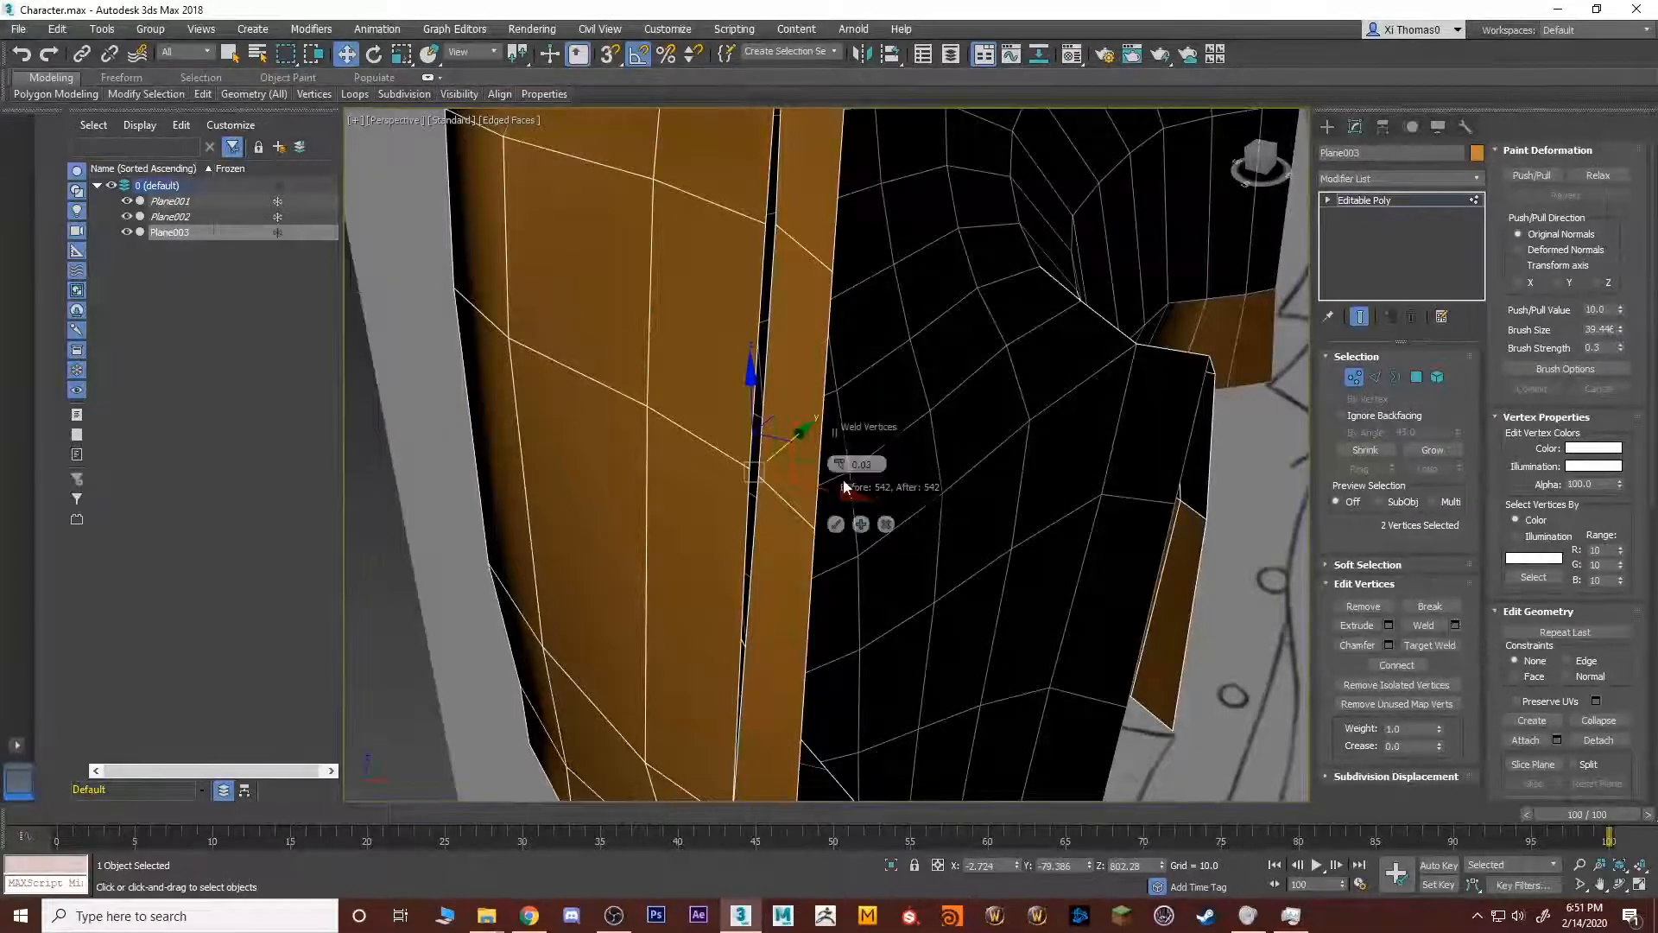
left_click_drag(839, 465, 845, 449)
middle_click_drag(845, 488, 846, 497)
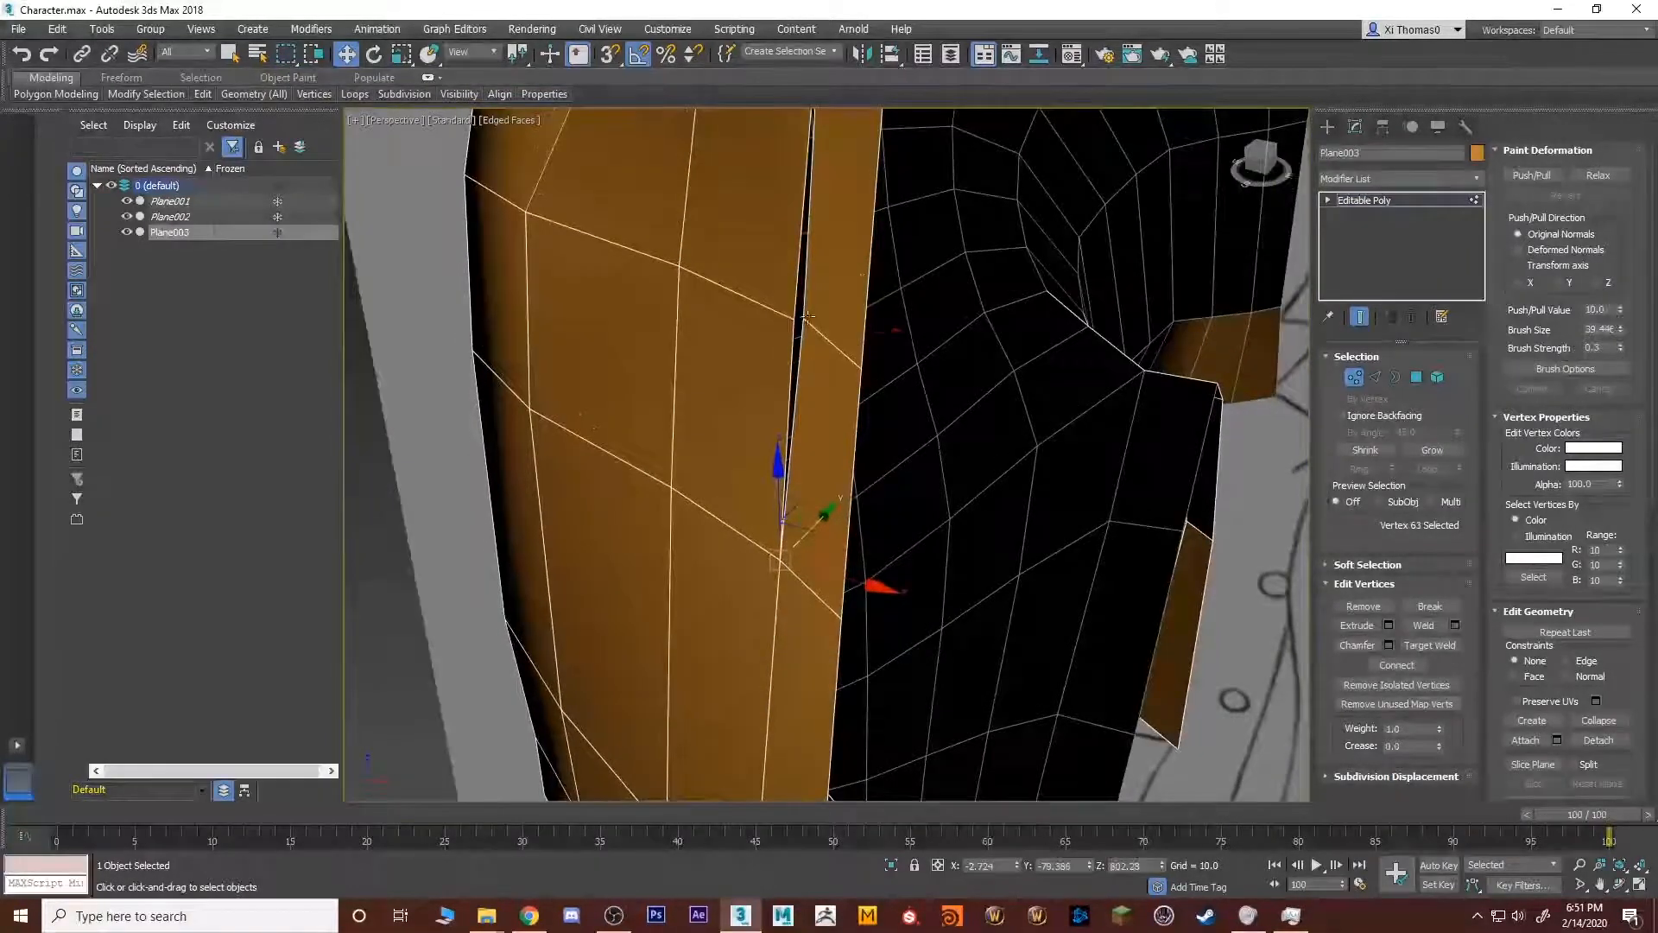
left_click(794, 328, "ctrl")
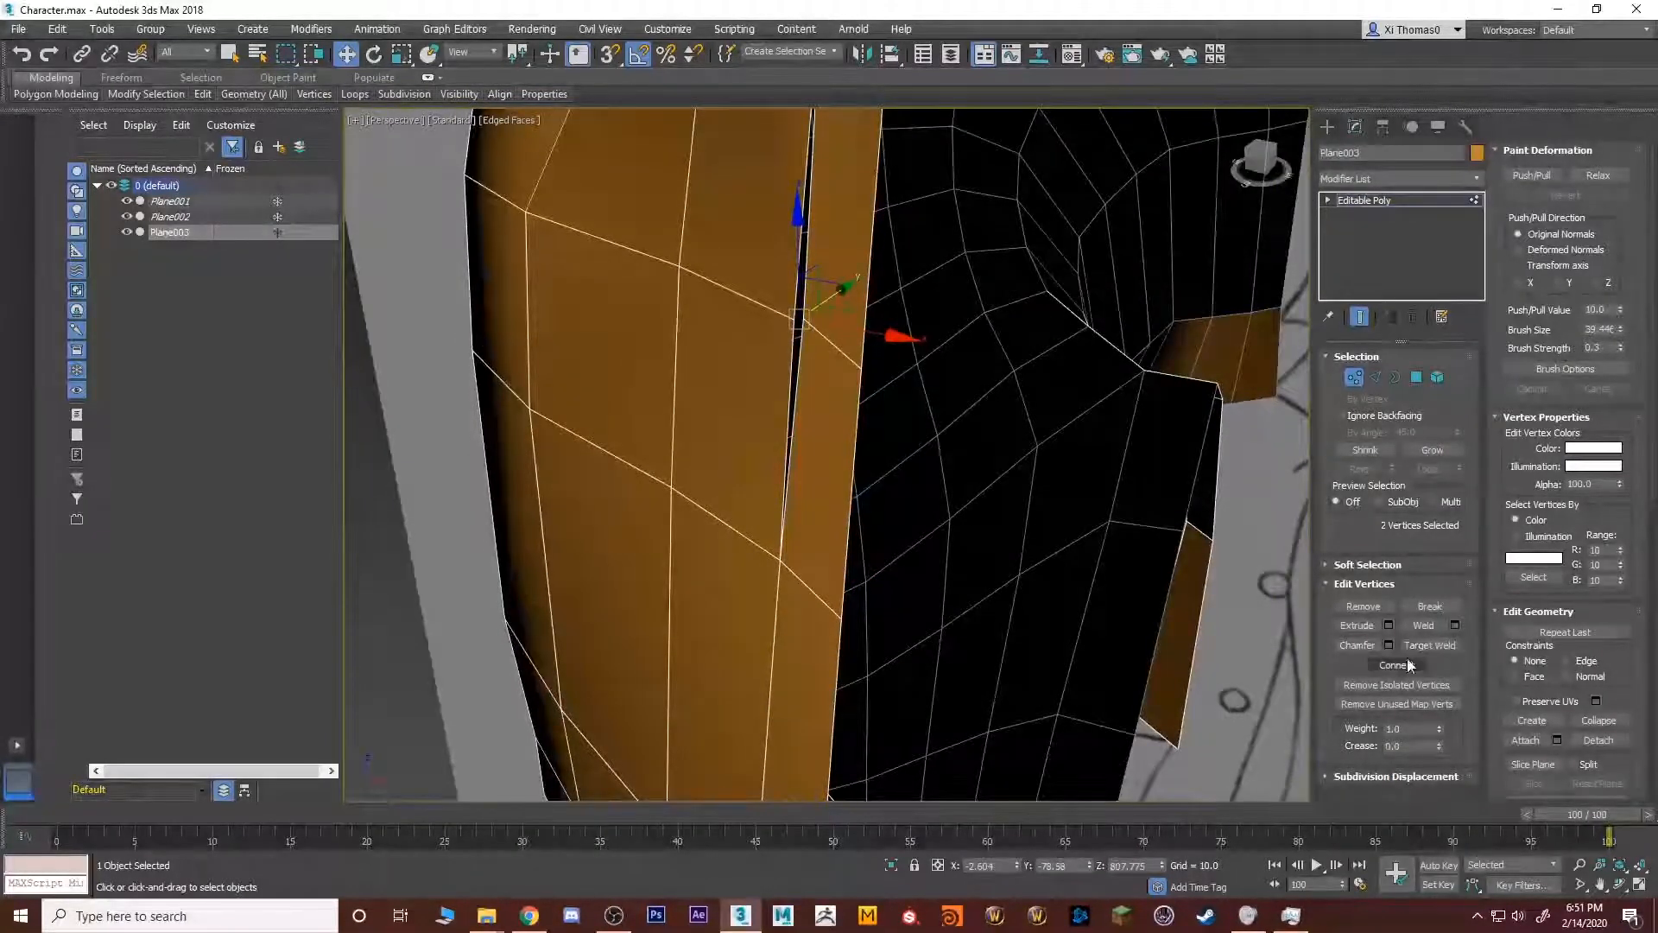
left_click(1434, 625)
scroll(992, 475, "down", 5)
middle_click_drag(992, 474, 994, 484, "alt")
scroll(965, 497, "up", 8)
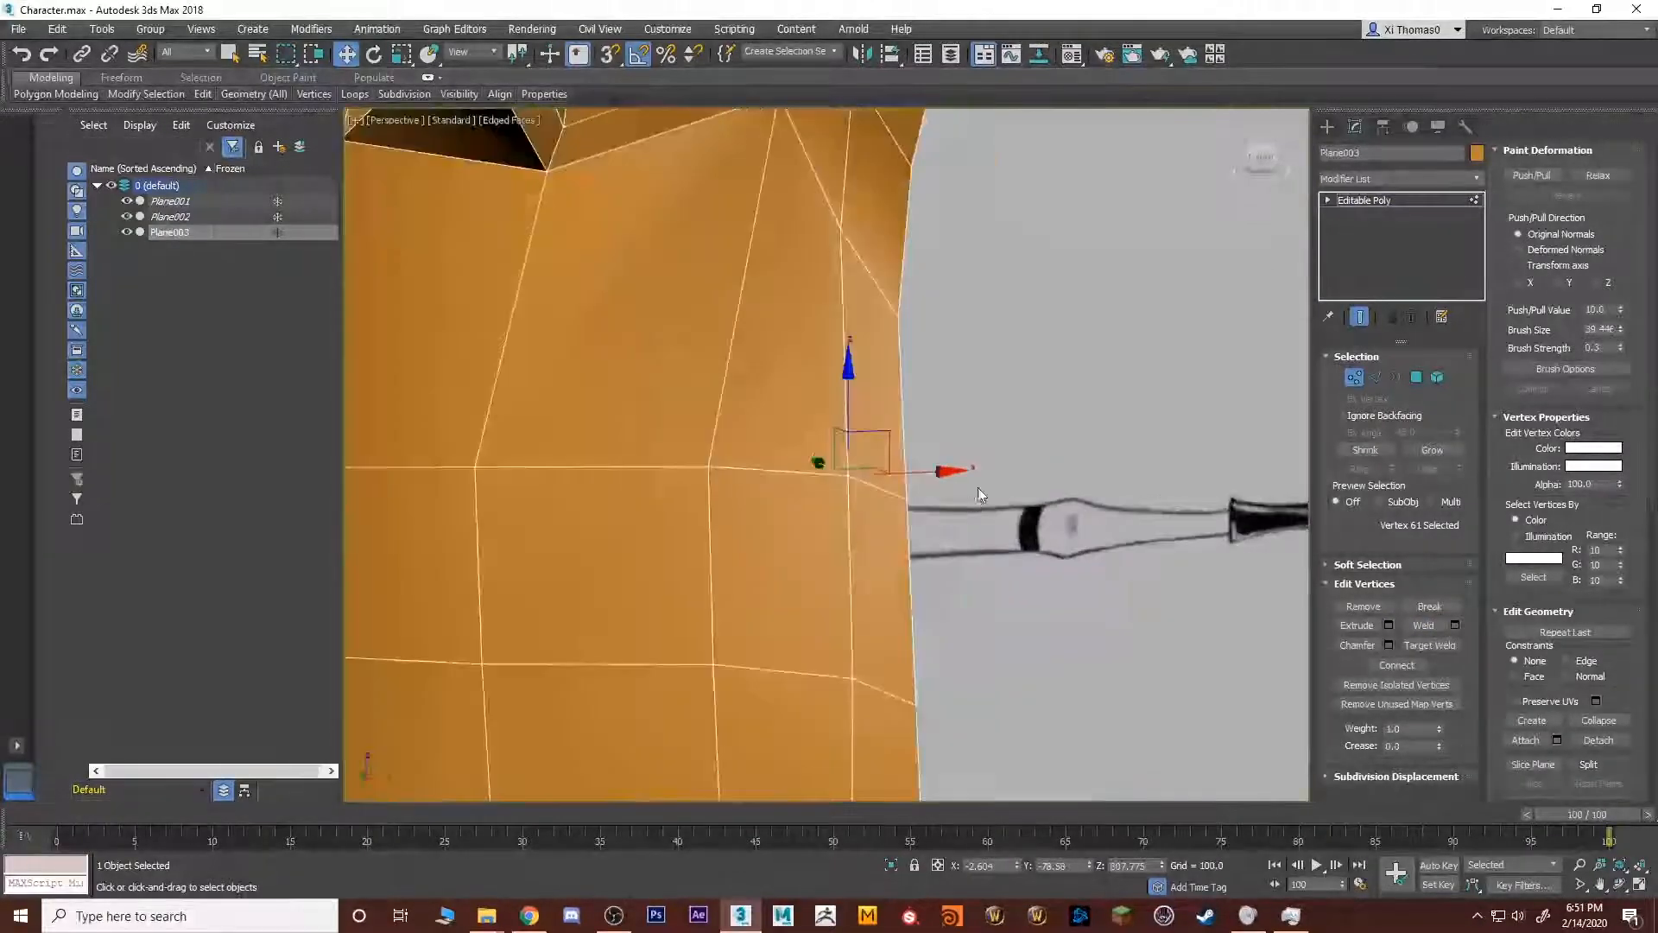
Return to the Editable Poly object level, try a TurboSmooth on the half head and undo it.
key("q")
scroll(965, 497, "down", 5)
middle_click_drag(991, 392, 976, 458, "alt")
left_click(1460, 200)
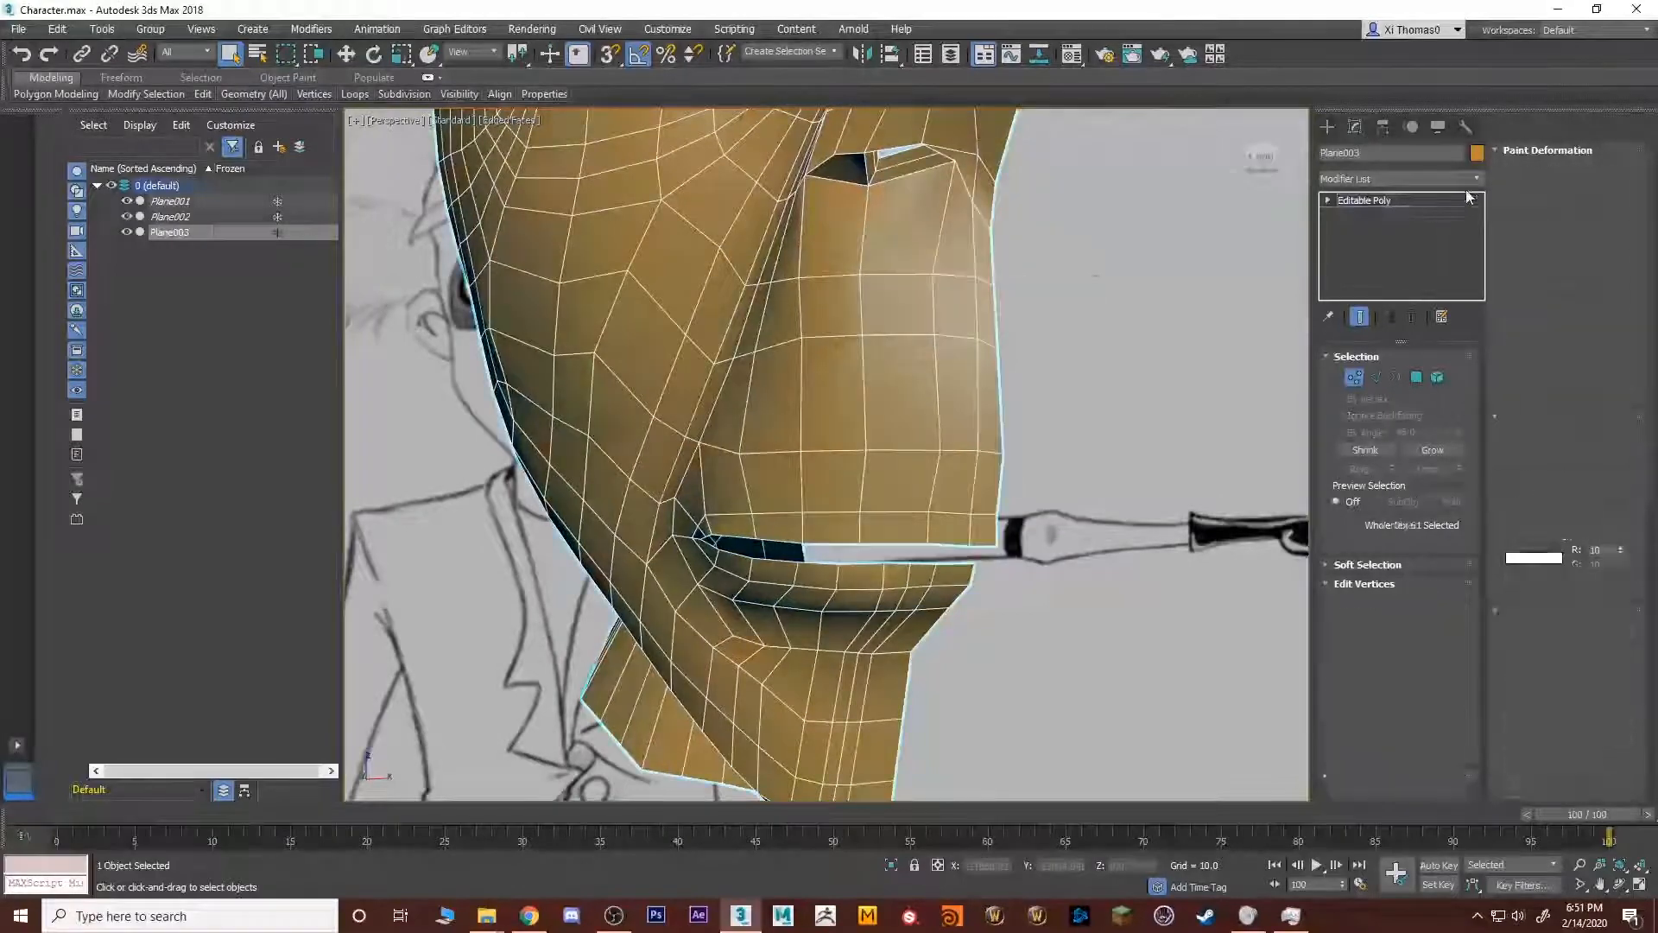
left_click(1477, 178)
left_click(1403, 563)
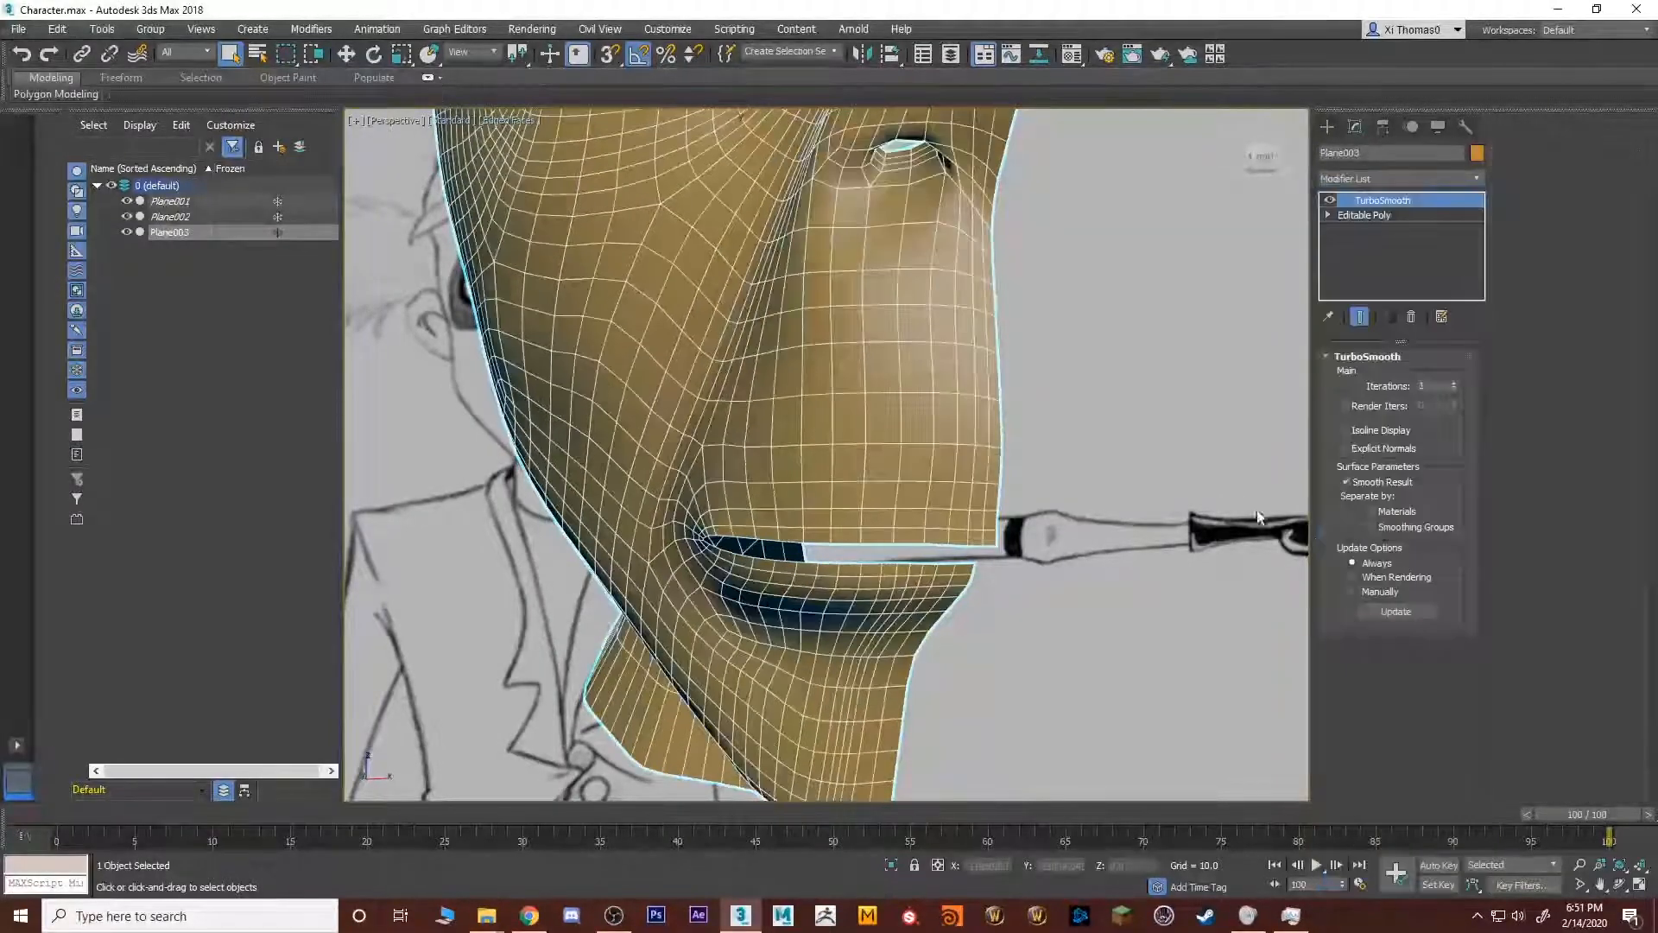
scroll(1198, 475, "up", 3)
key("ctrl+z")
Mirror the half head with a flipped X-axis Symmetry modifier and add a TurboSmooth modifier above it.
left_click(1478, 180)
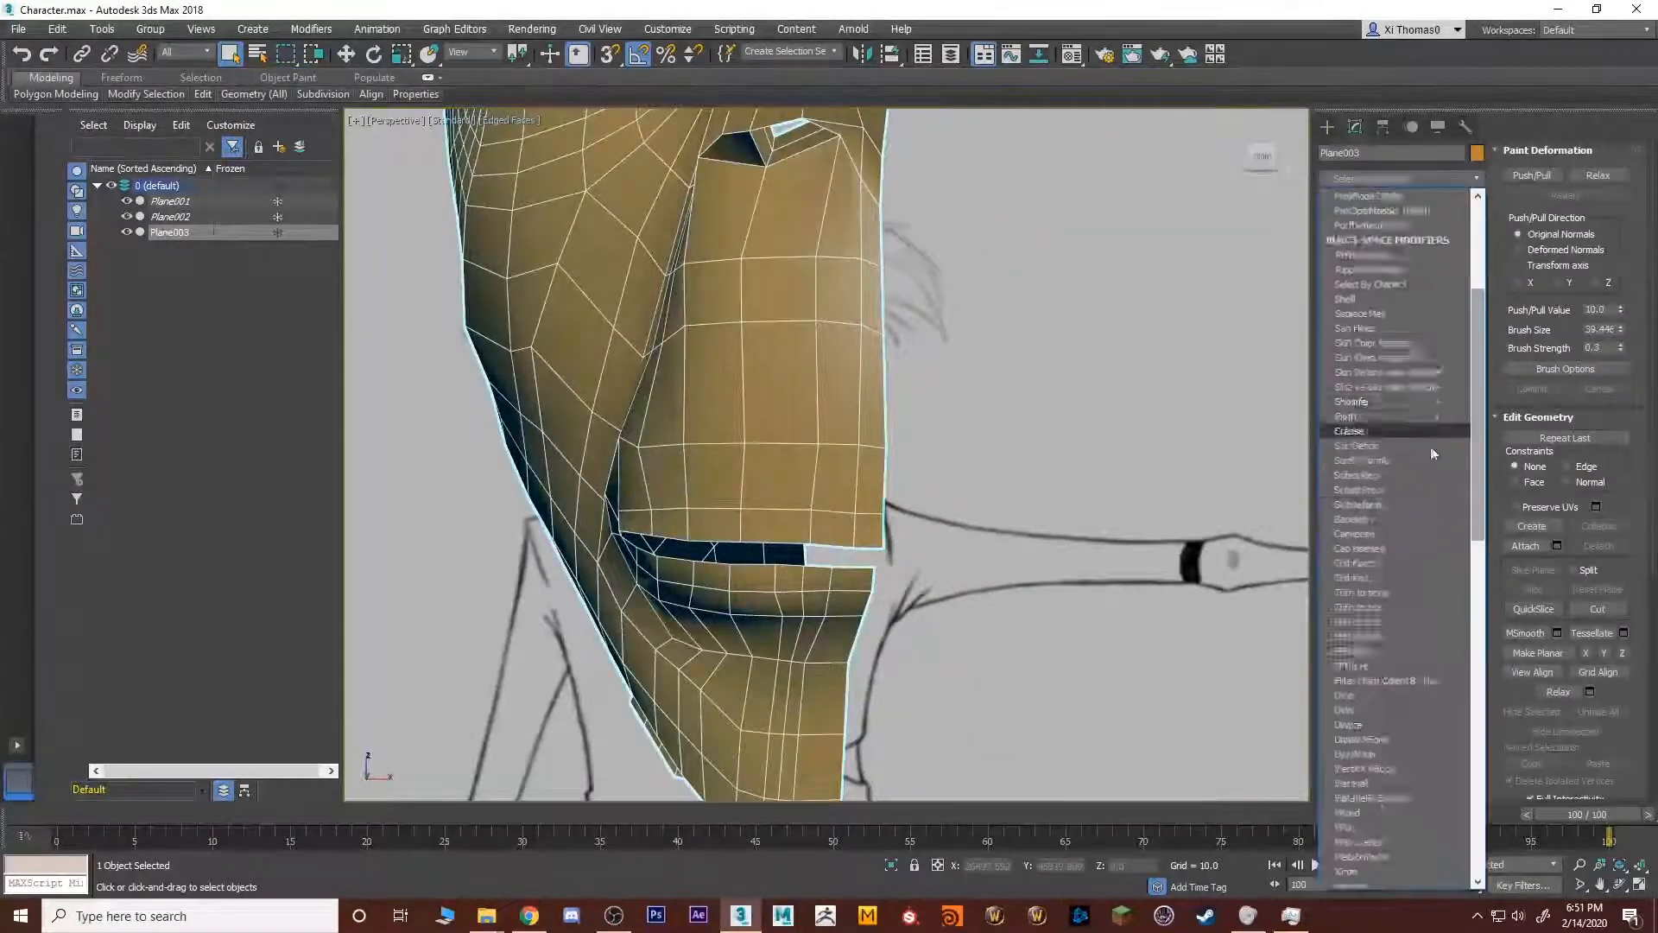
left_click(1367, 520)
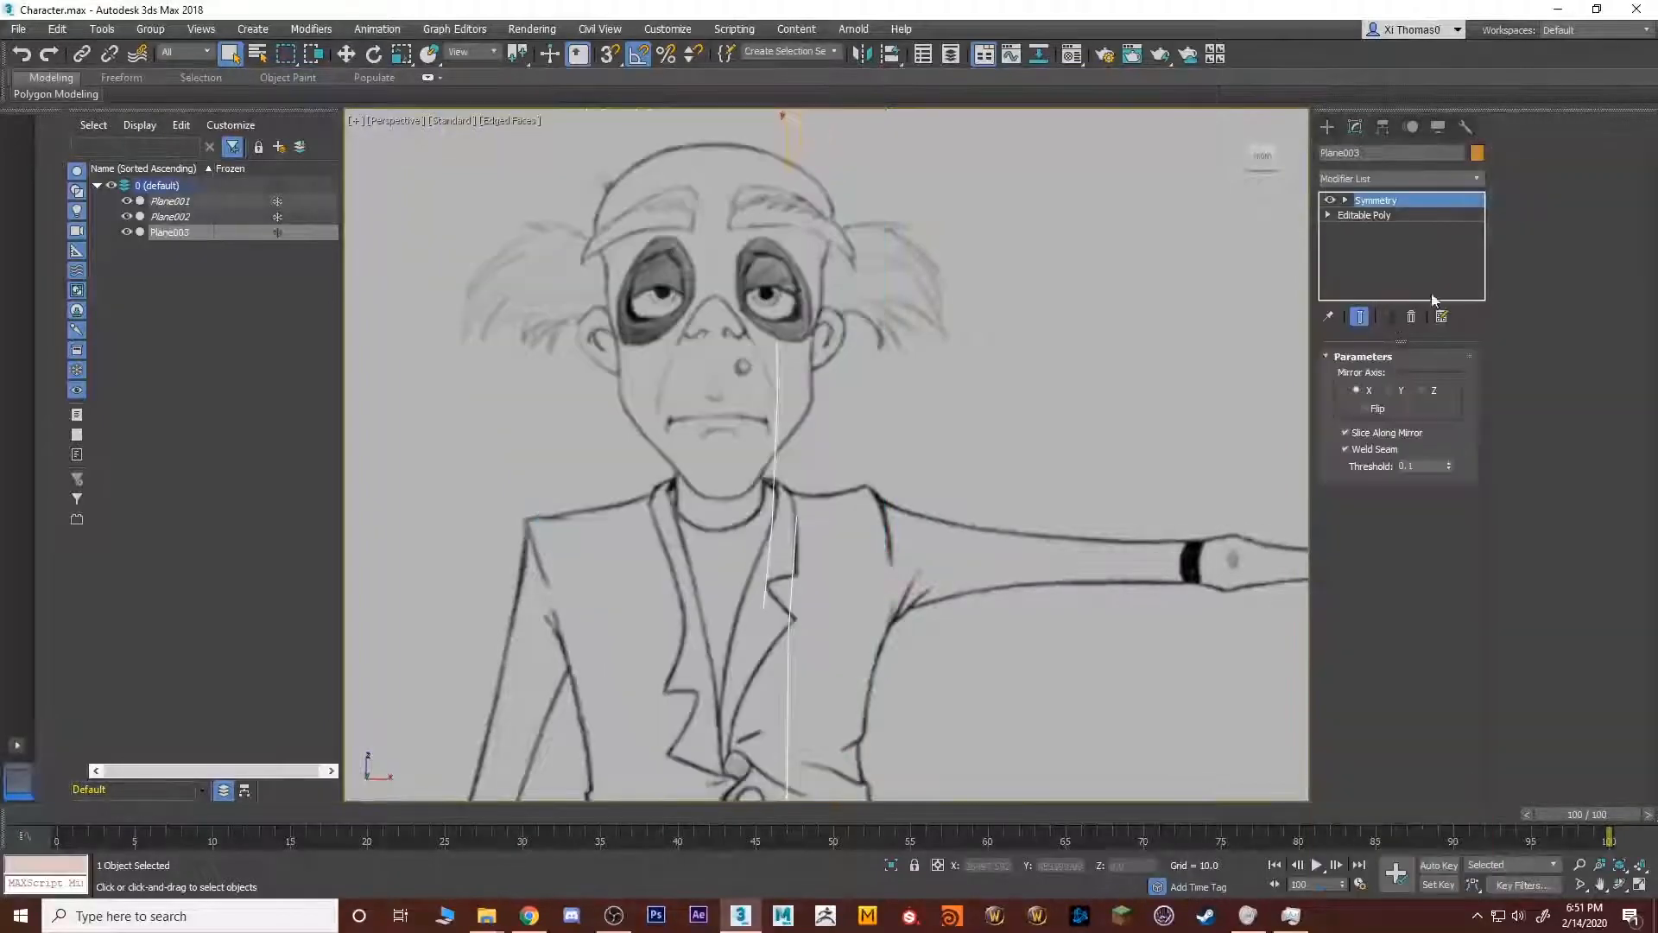
left_click(1365, 408)
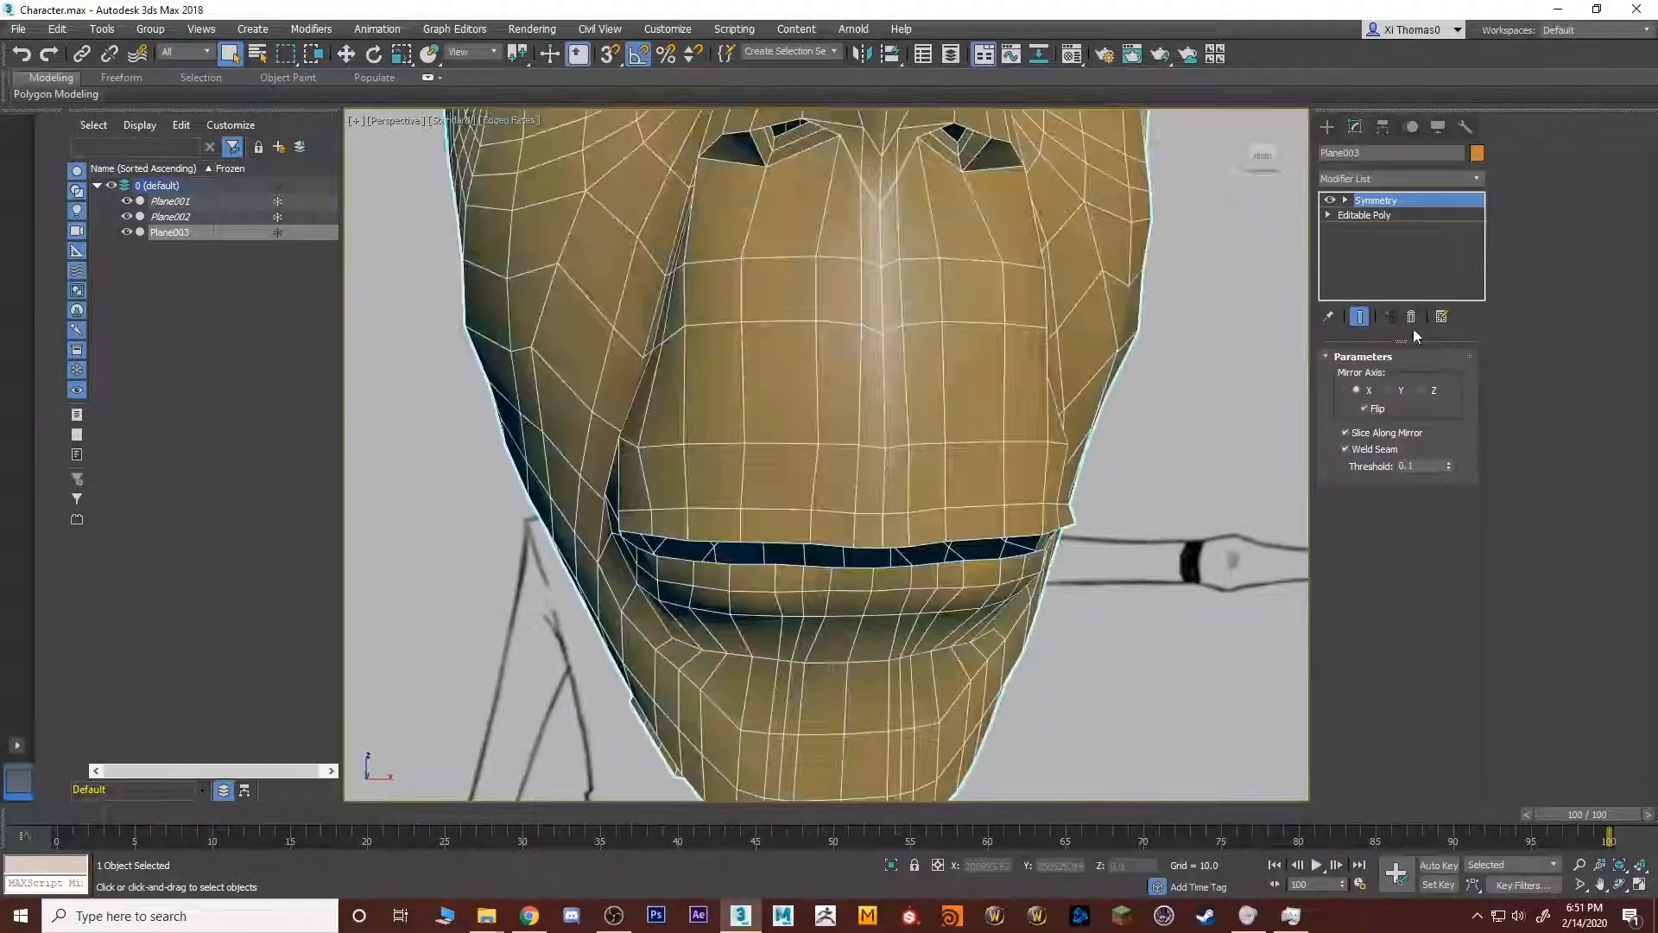
left_click(1469, 180)
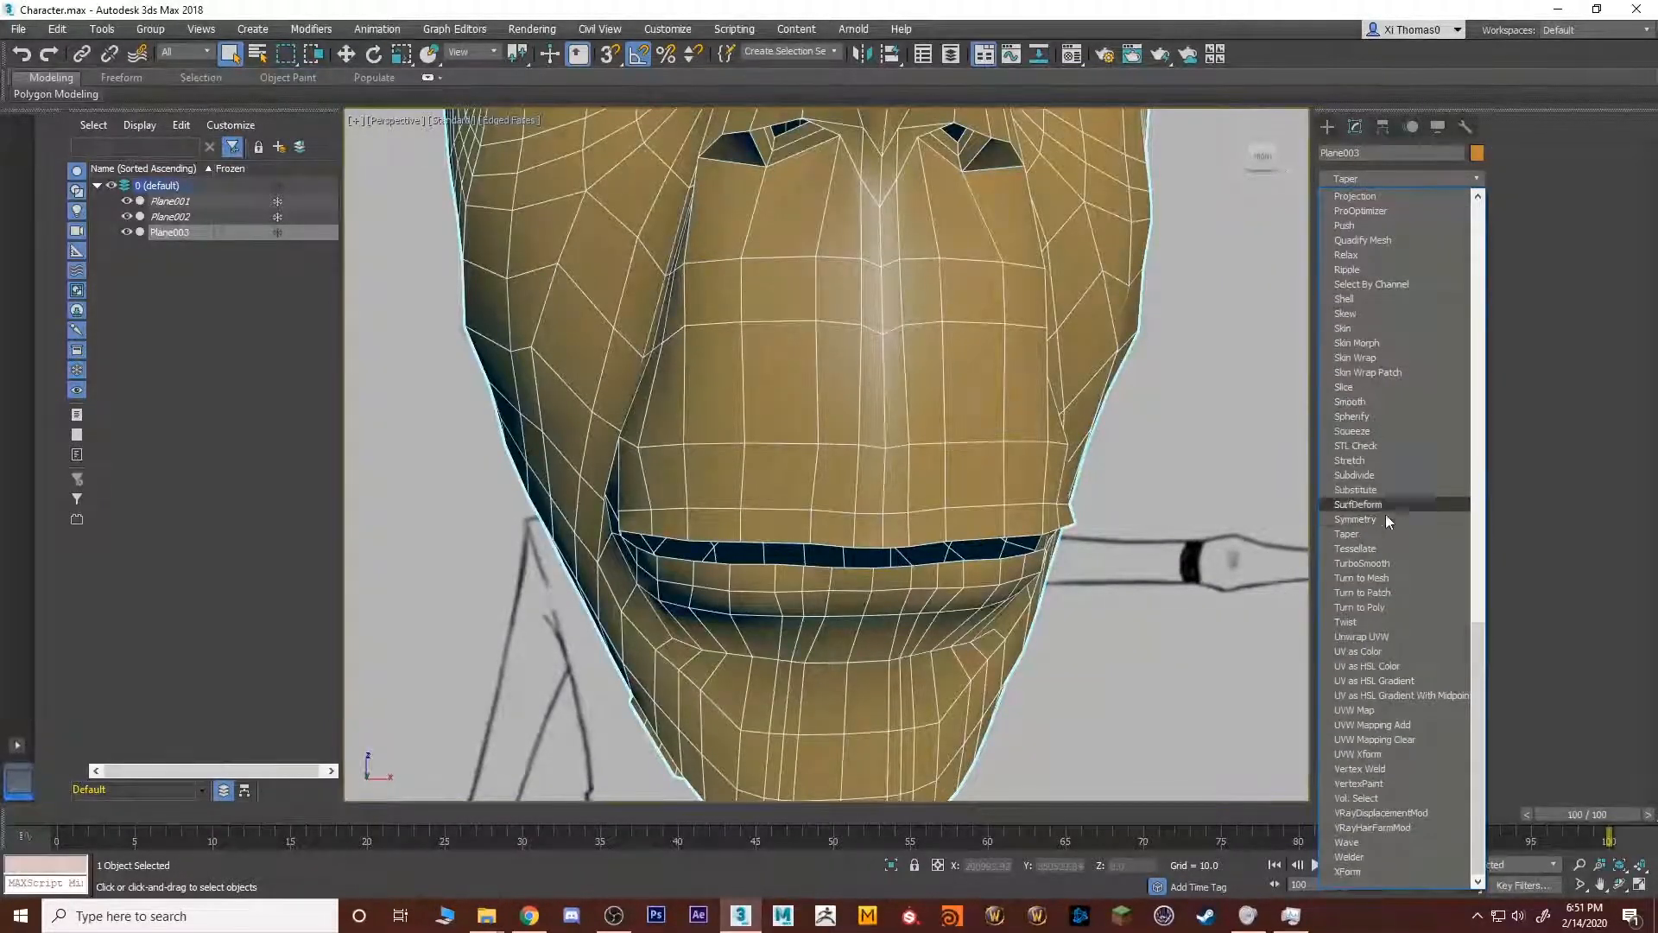
left_click(1362, 564)
scroll(1095, 485, "down", 5)
middle_click_drag(1095, 485, 1201, 501, "alt")
left_click(1071, 466)
left_click(950, 389)
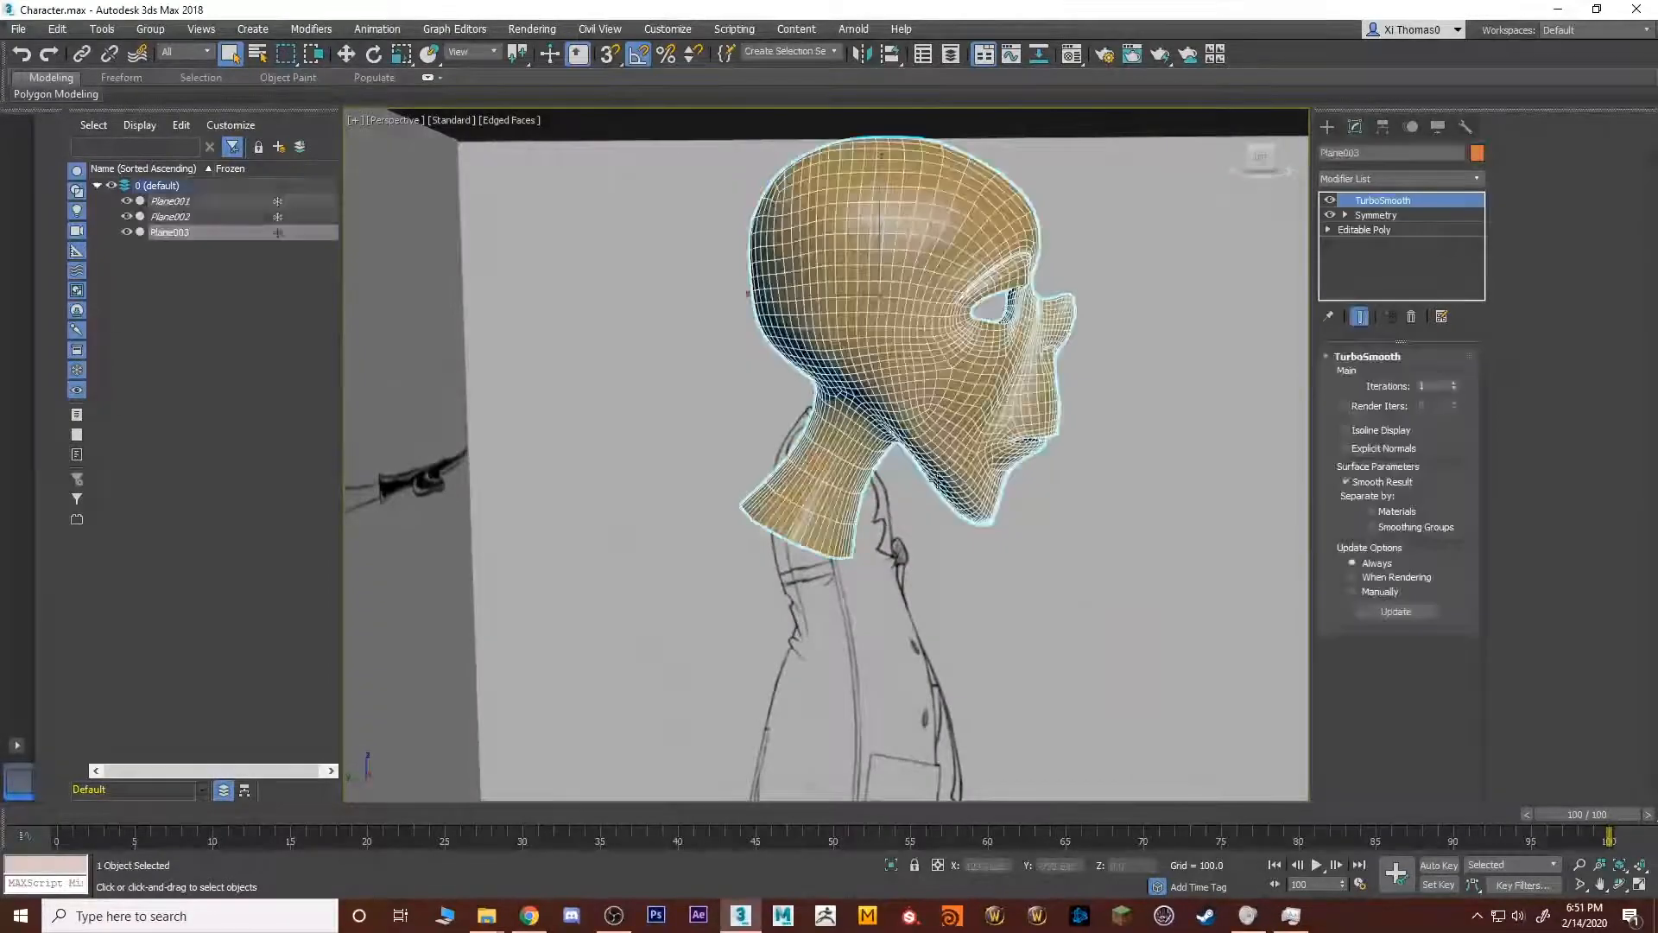
Examine the coat and legs in the side-view reference drawing below the head in the Left view.
middle_click_drag(932, 518, 951, 381)
scroll(951, 381, "down", 5)
key("alt+w")
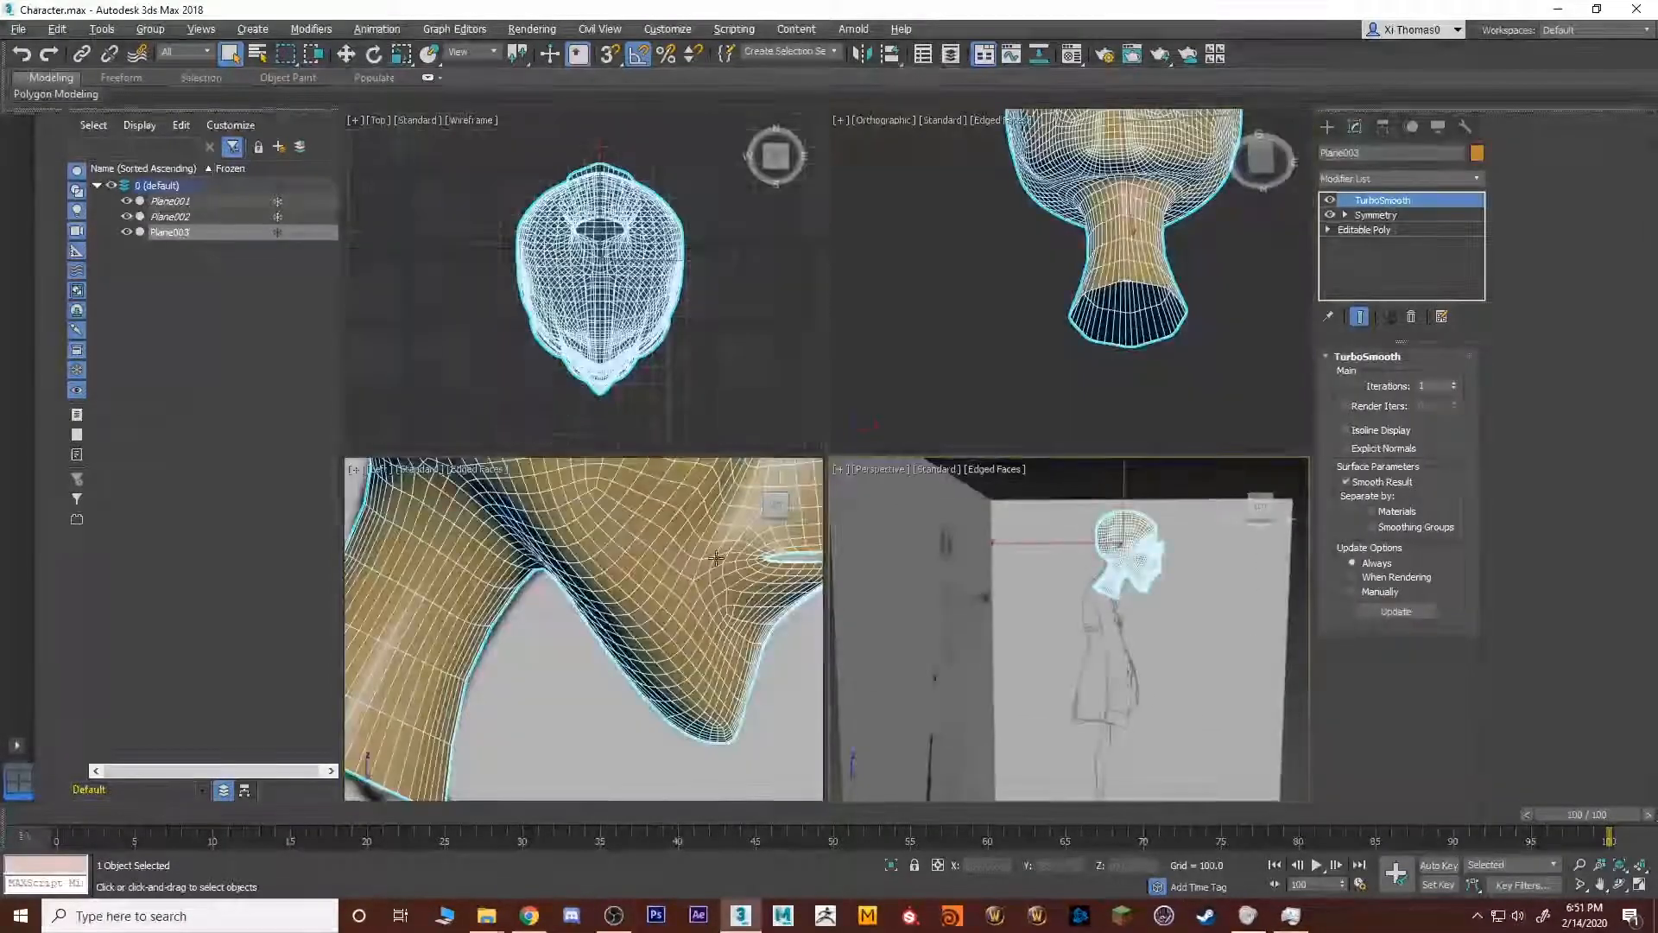
key("alt+w")
scroll(749, 553, "down", 4)
middle_click_drag(749, 553, 910, 360)
scroll(911, 359, "down", 3)
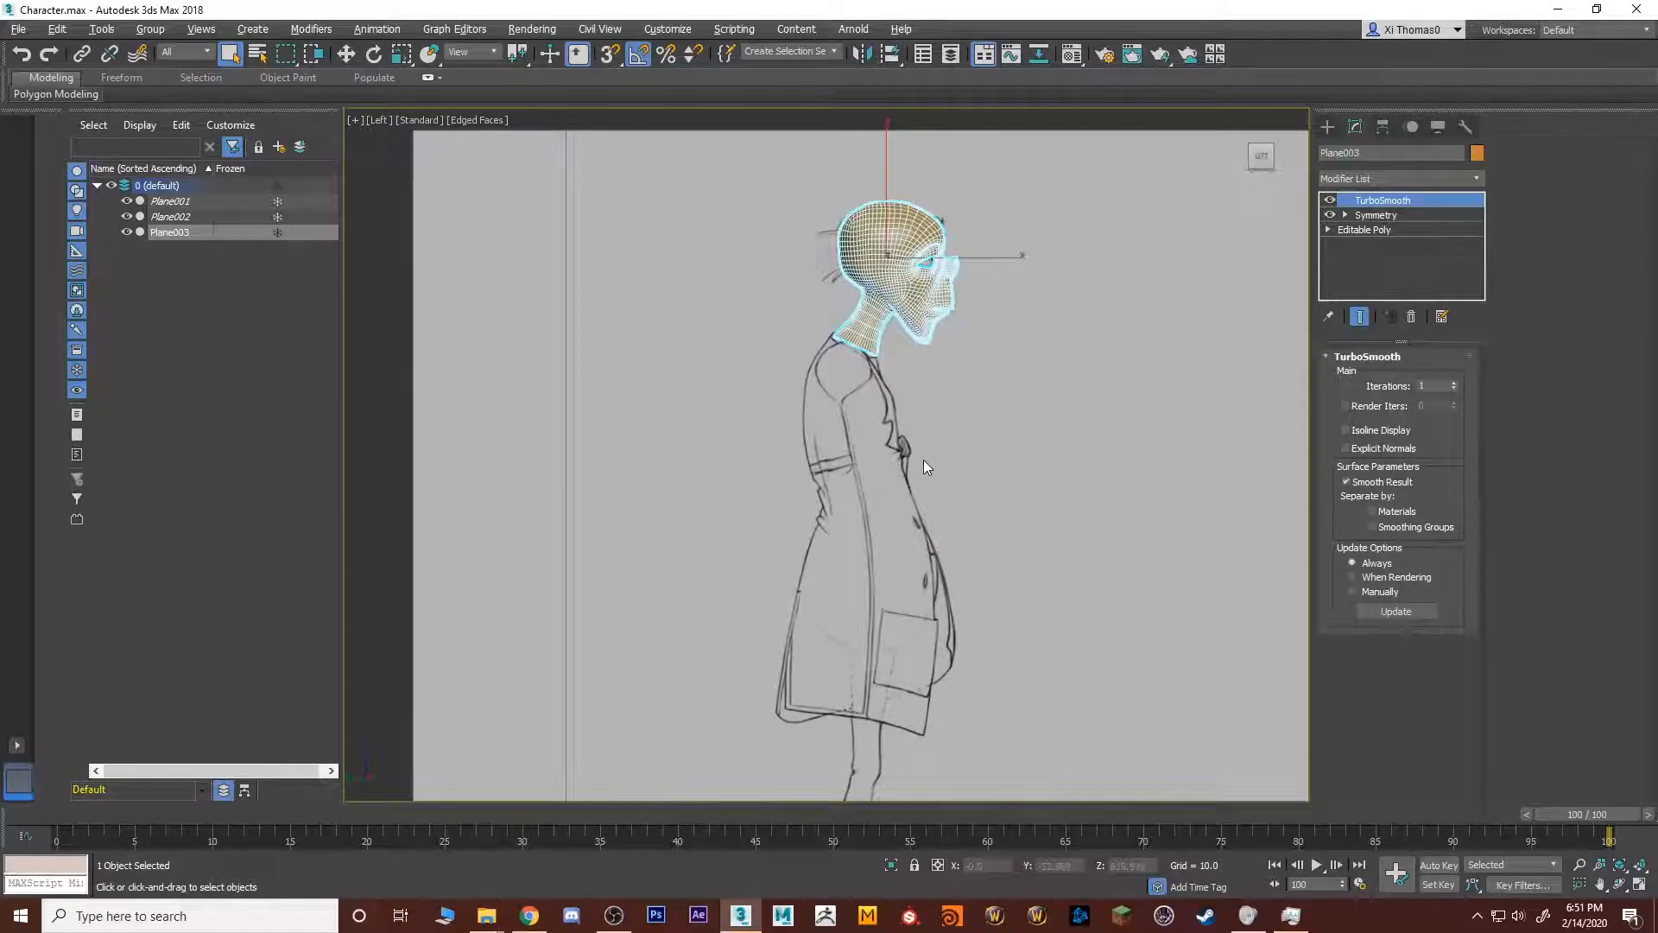
middle_click_drag(1008, 524, 1013, 443)
scroll(853, 602, "up", 2)
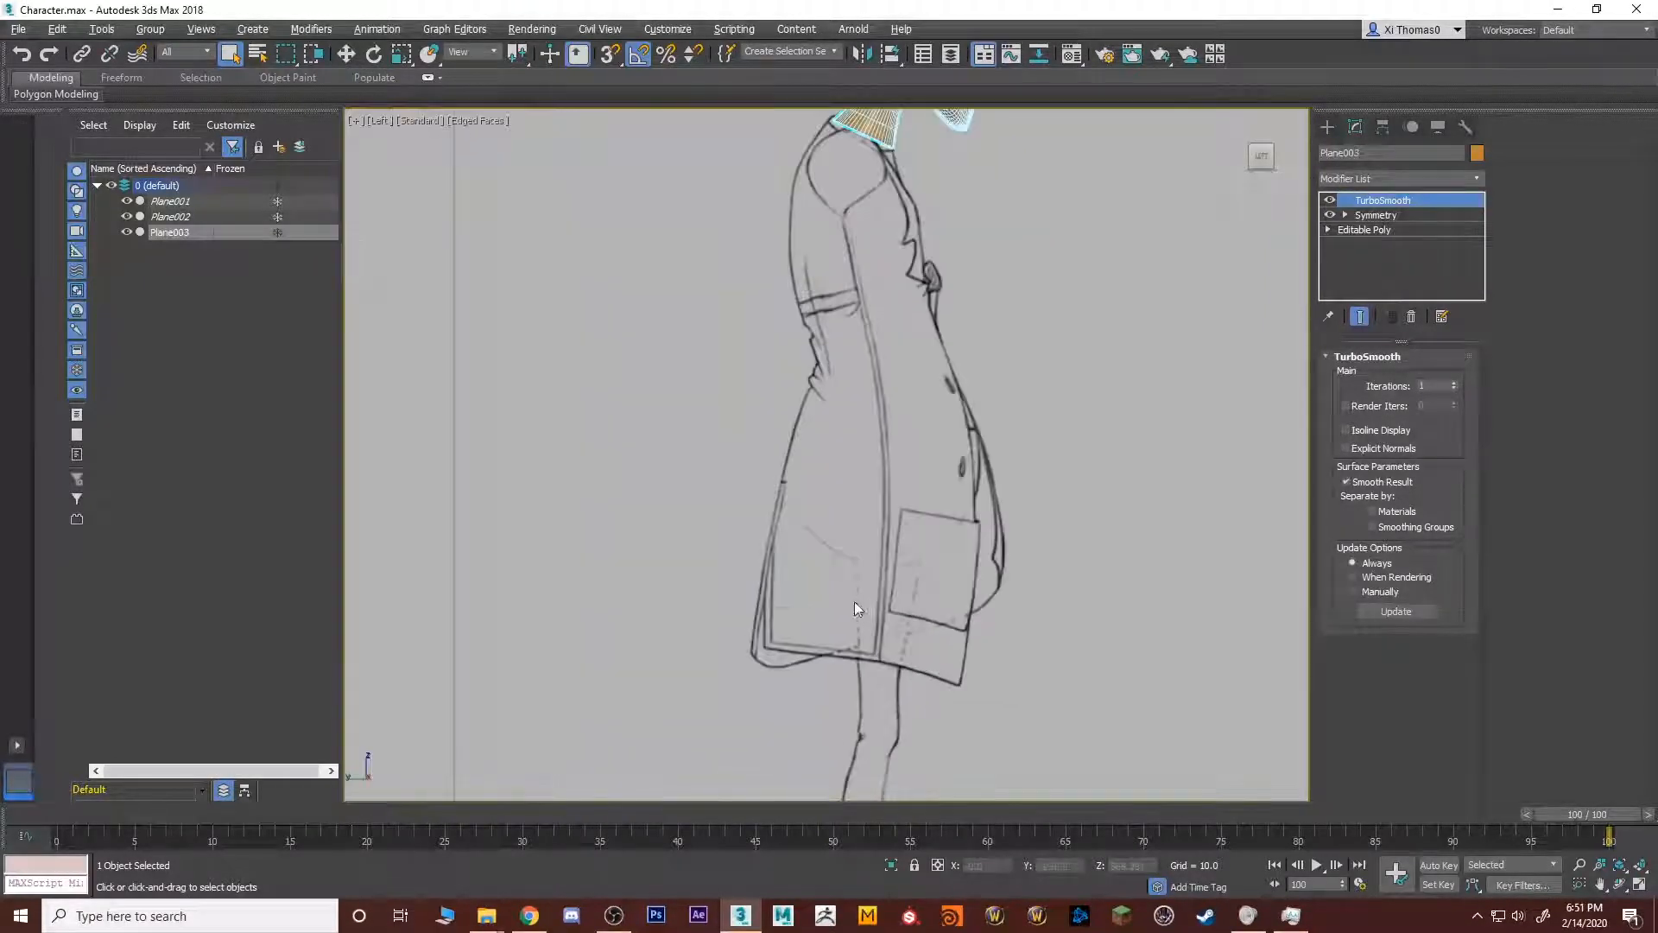
middle_click_drag(860, 606, 854, 521)
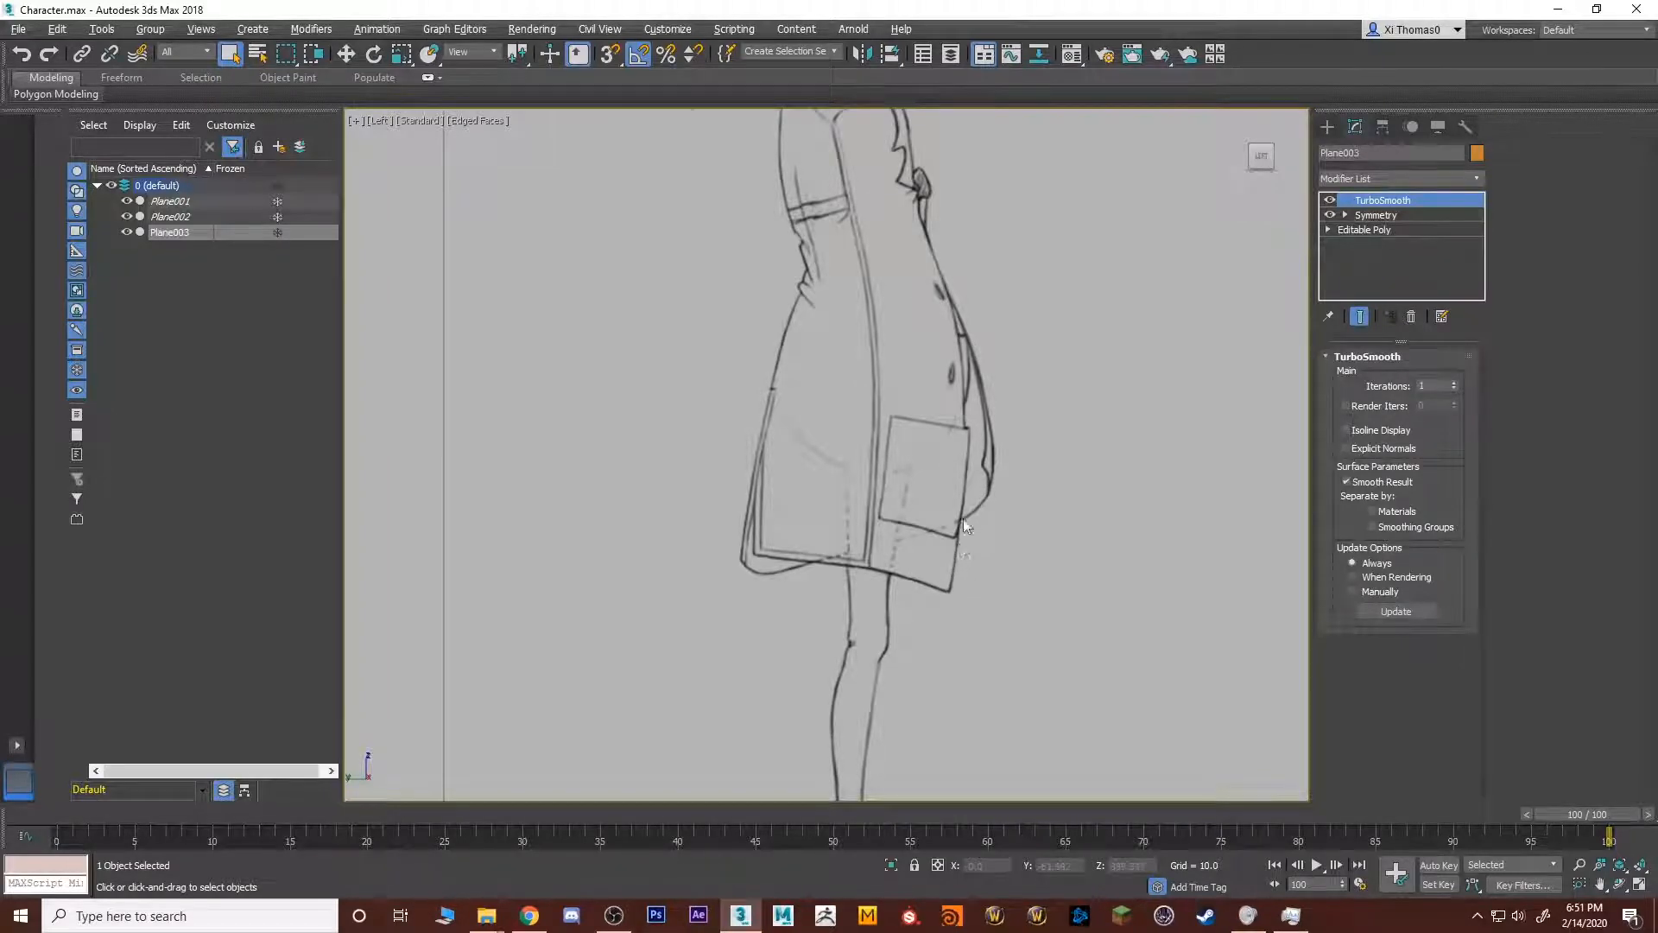
scroll(1011, 420, "up", 2)
middle_click_drag(1011, 420, 1037, 567)
scroll(1163, 484, "down", 4)
scroll(1220, 258, "up", 2)
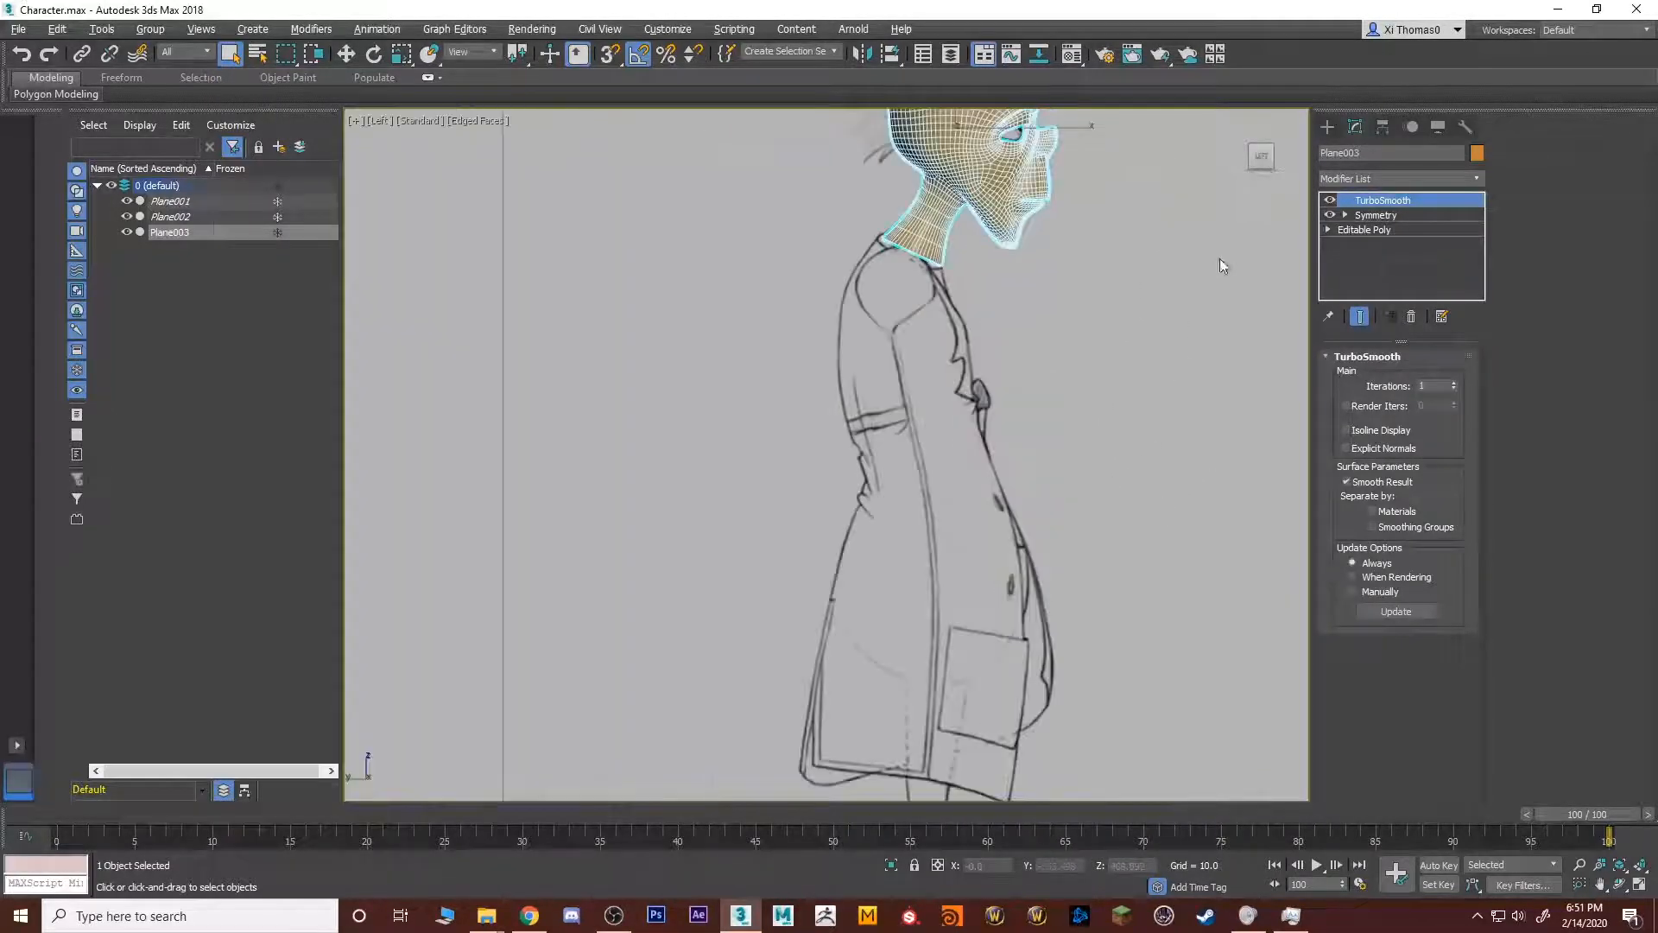
Create an eight-sided cylinder in the Top view and centre it at X 0, Y 0.
left_click(1327, 128)
left_click(1363, 267)
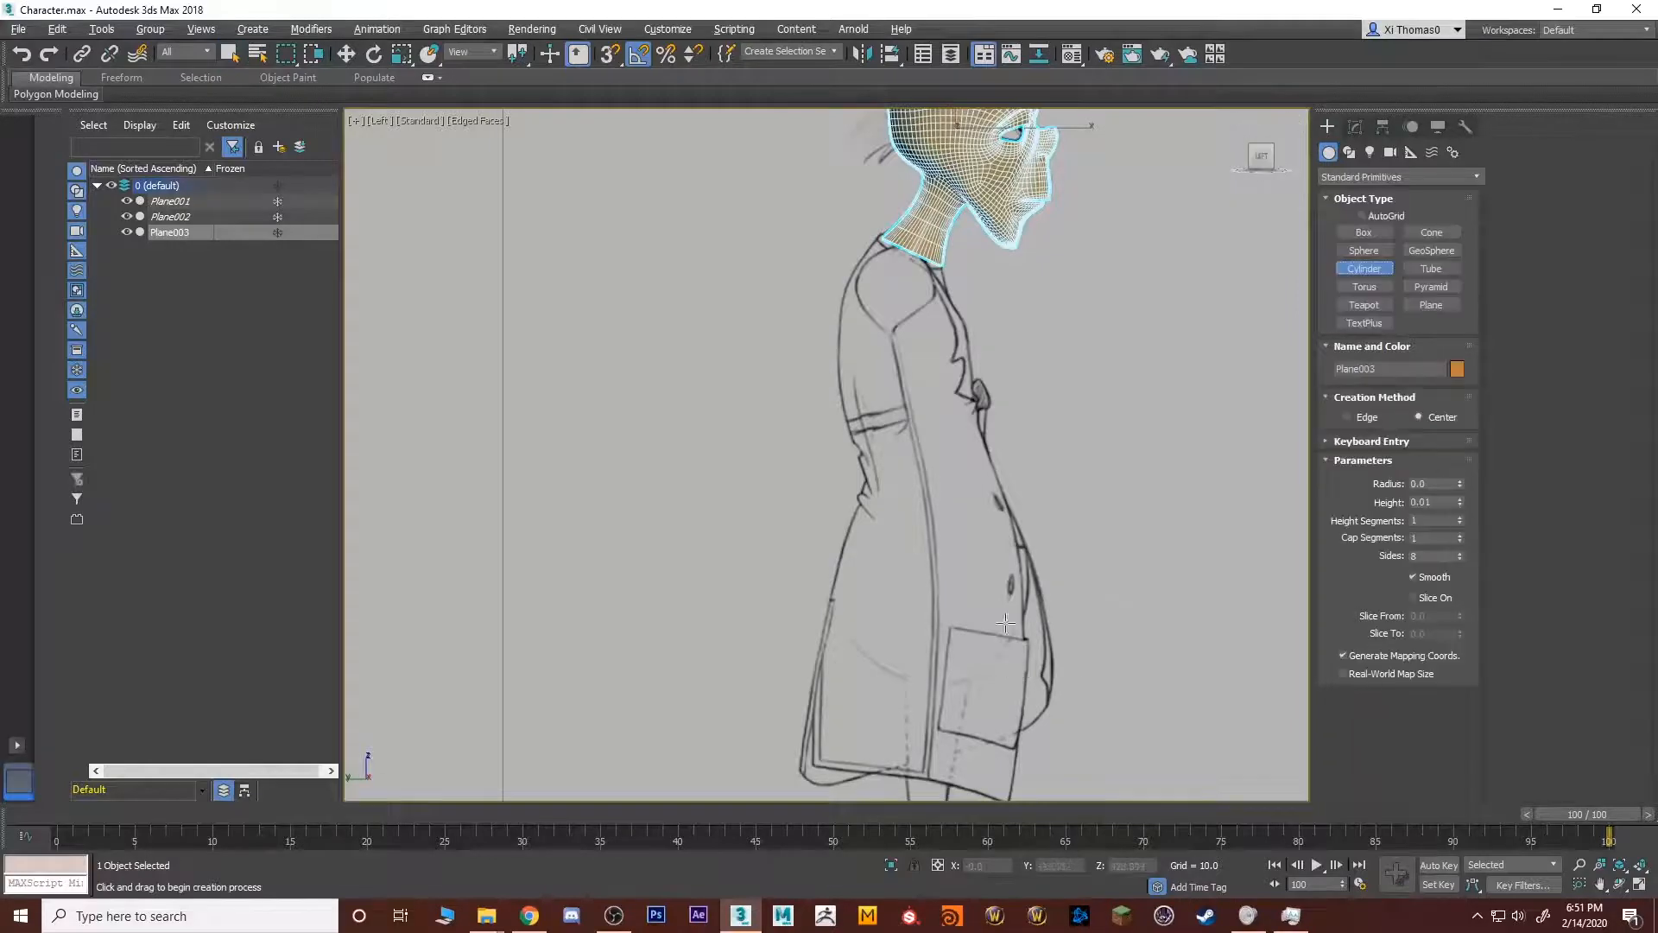
key("alt+w")
key("alt+w")
left_click_drag(1072, 393, 1134, 439)
key("w")
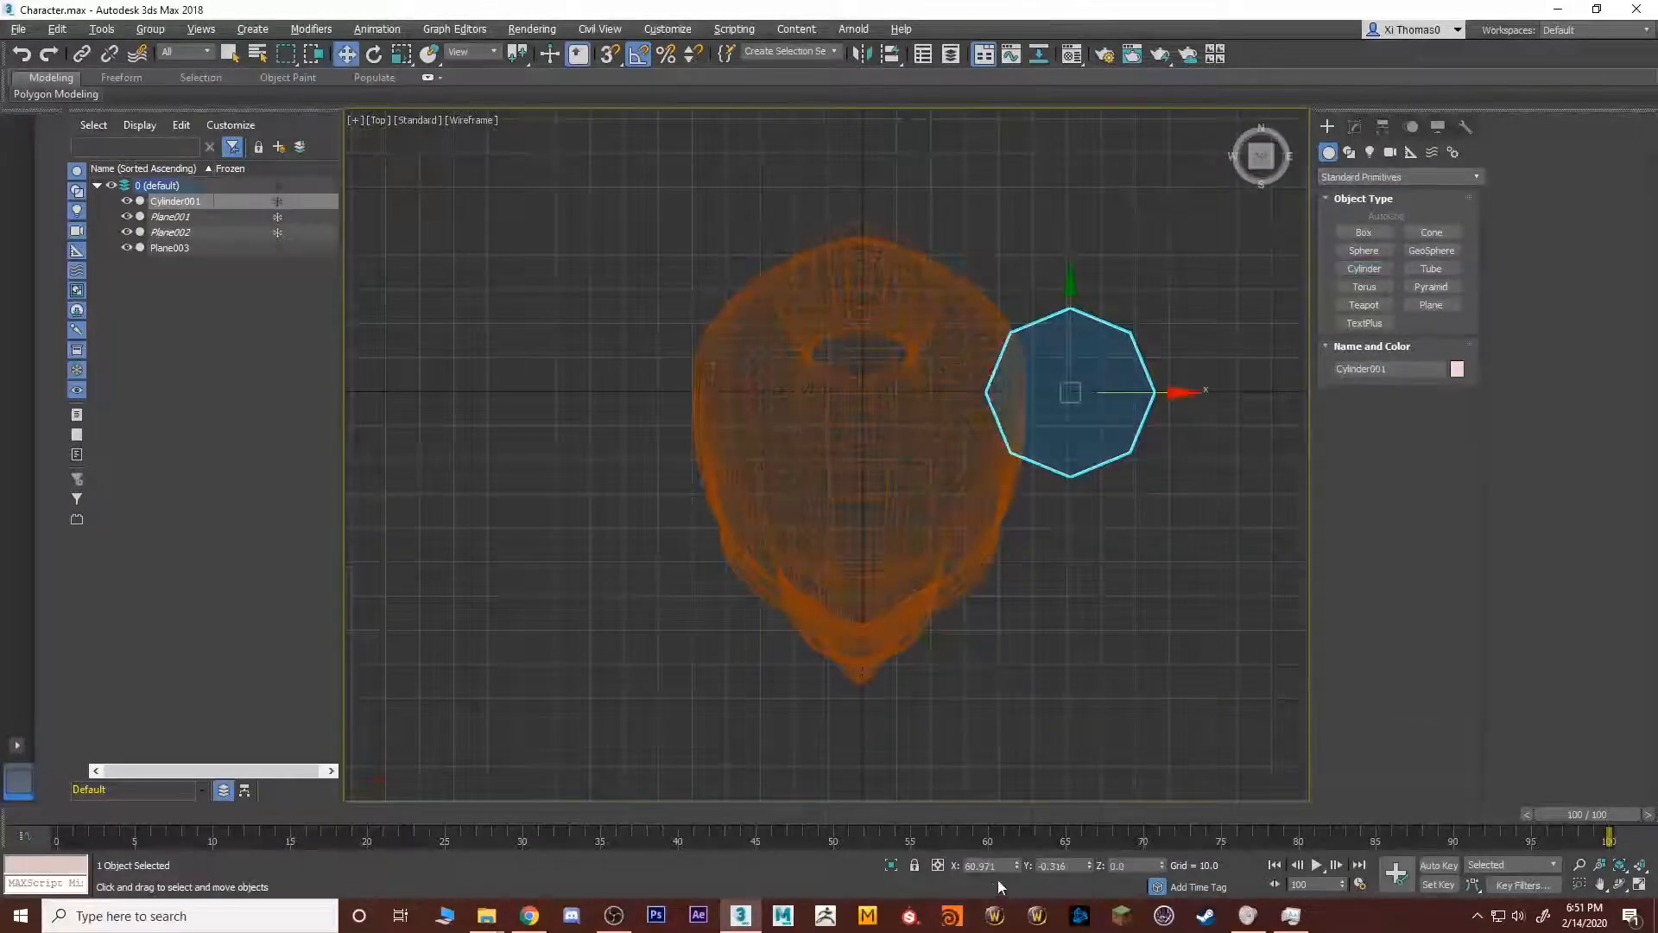
right_click(1018, 865)
right_click(1090, 865)
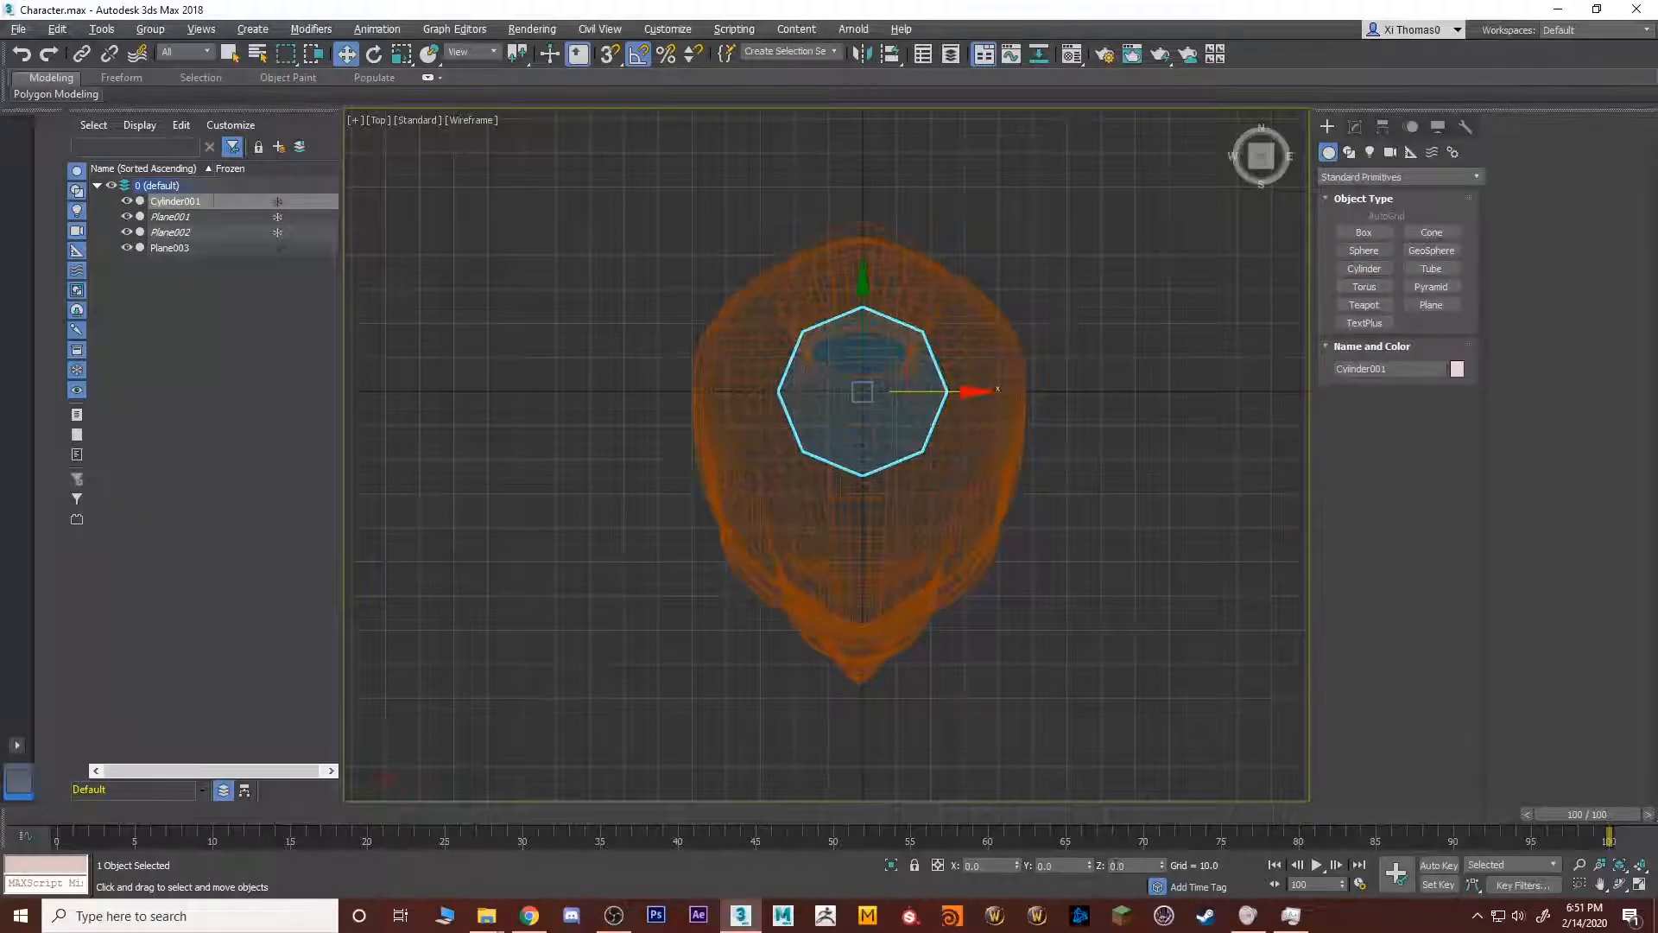
Raise the cylinder in the Left view to the coat's waist at about Z 470, and delete it.
key("alt+w")
middle_click(1019, 698)
key("alt+w")
scroll(1080, 607, "down", 5)
key("alt+w")
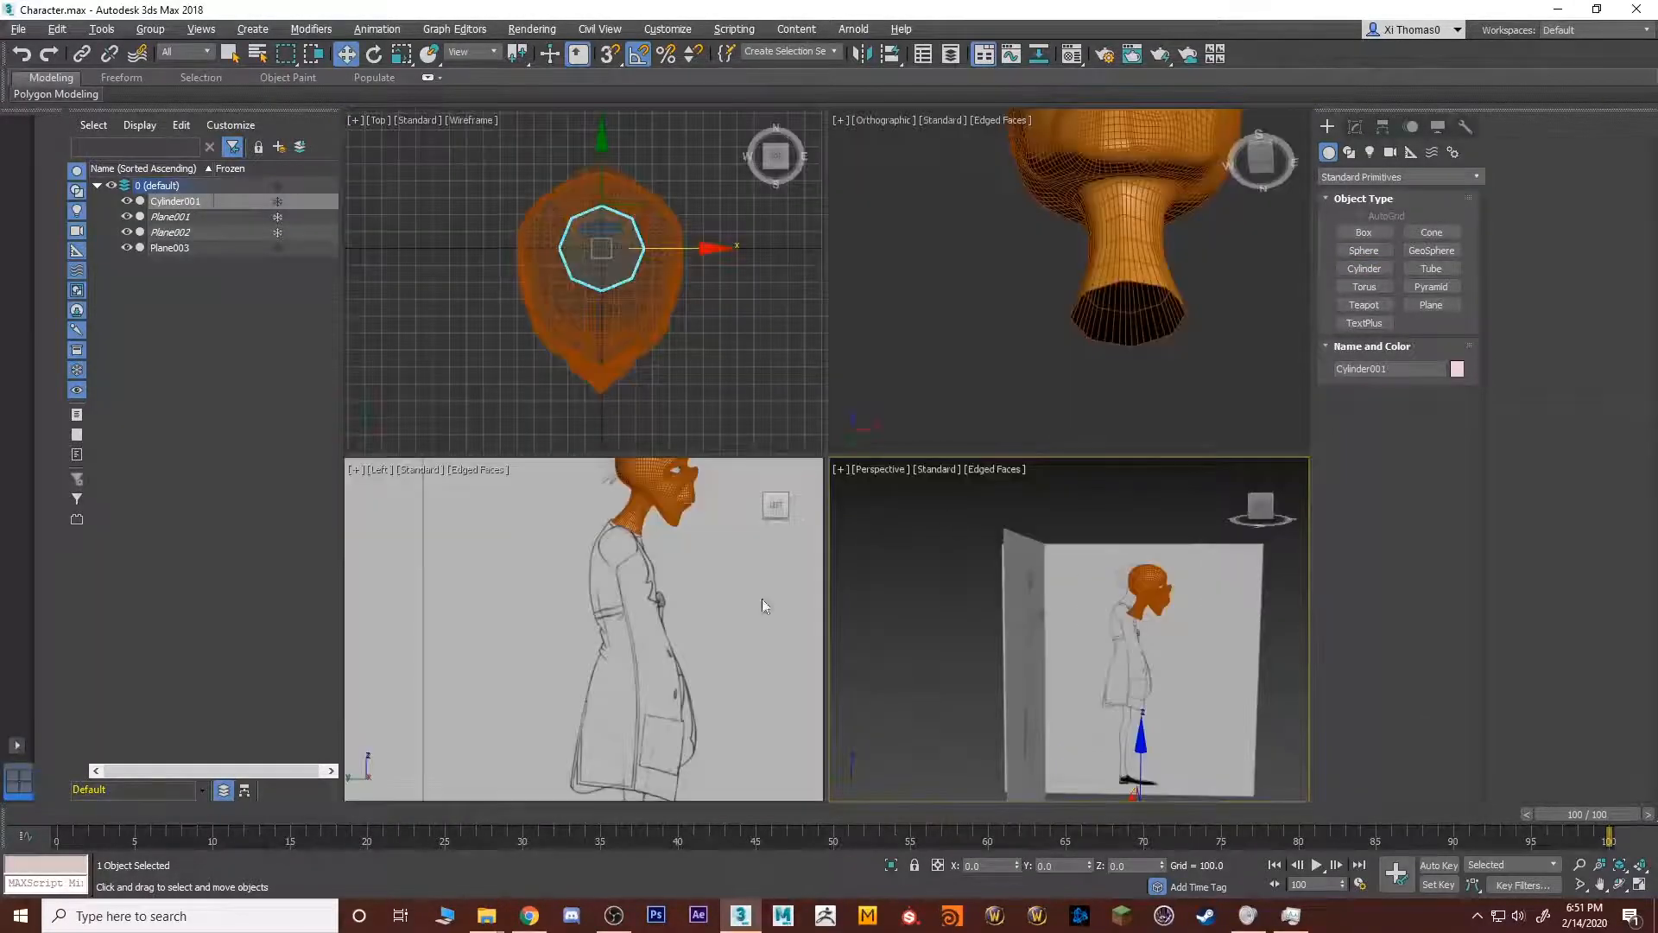
middle_click(672, 589)
key("alt+w")
scroll(759, 567, "up", 5)
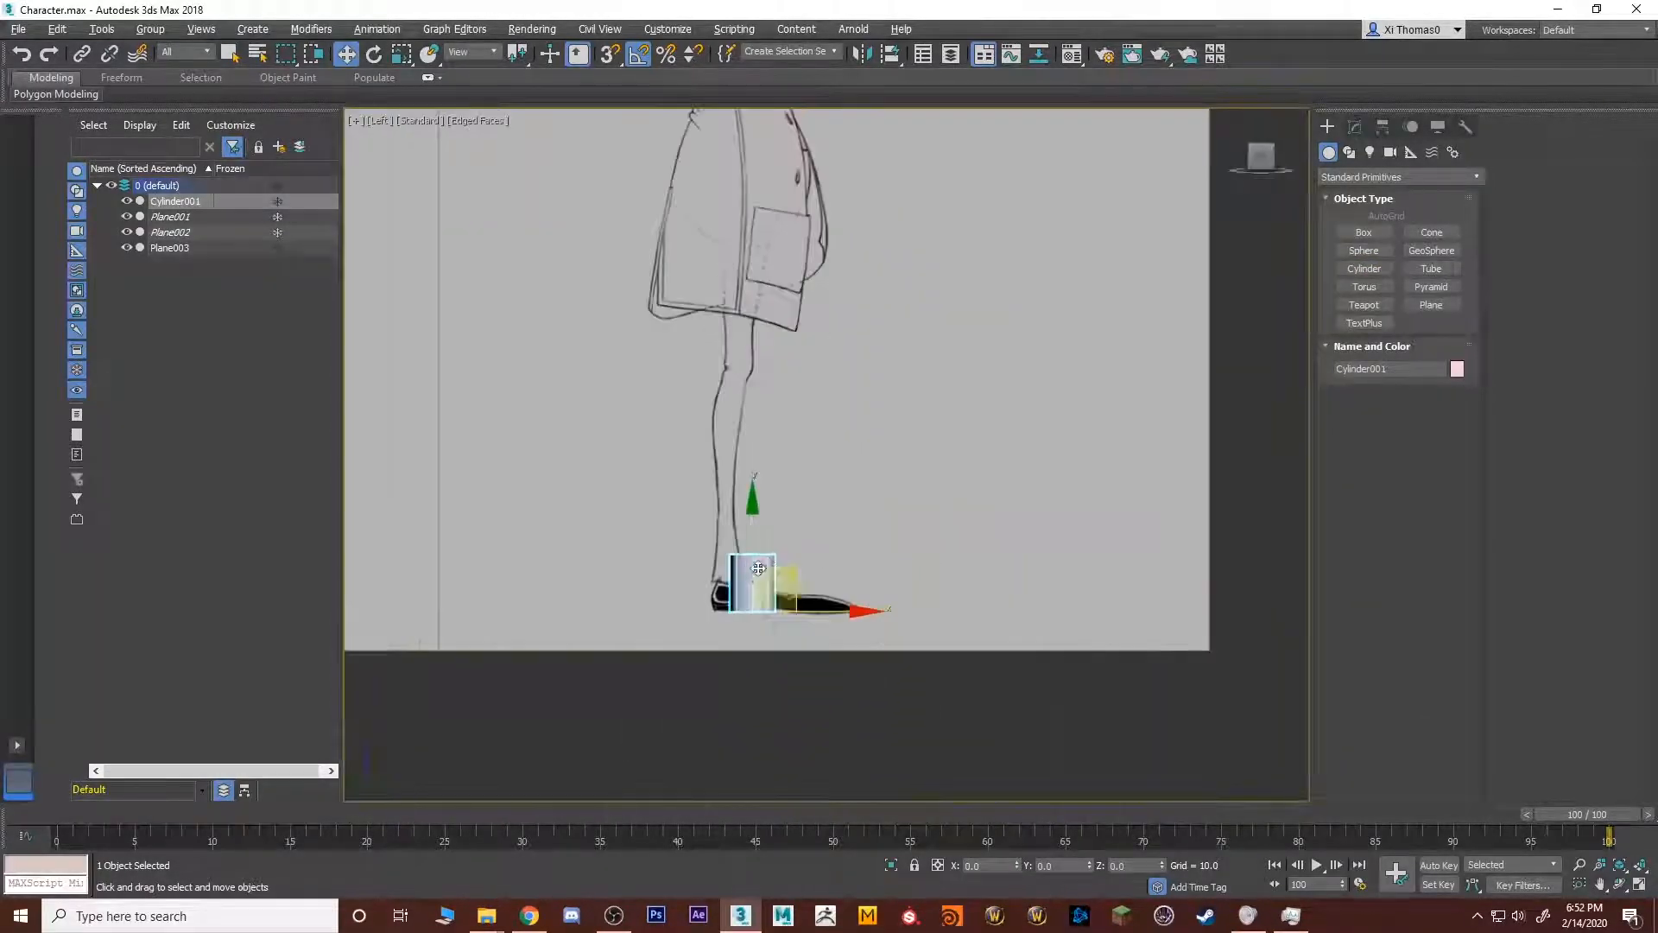
left_click_drag(786, 581, 768, 201)
middle_click_drag(769, 200, 791, 544)
scroll(868, 537, "up", 3)
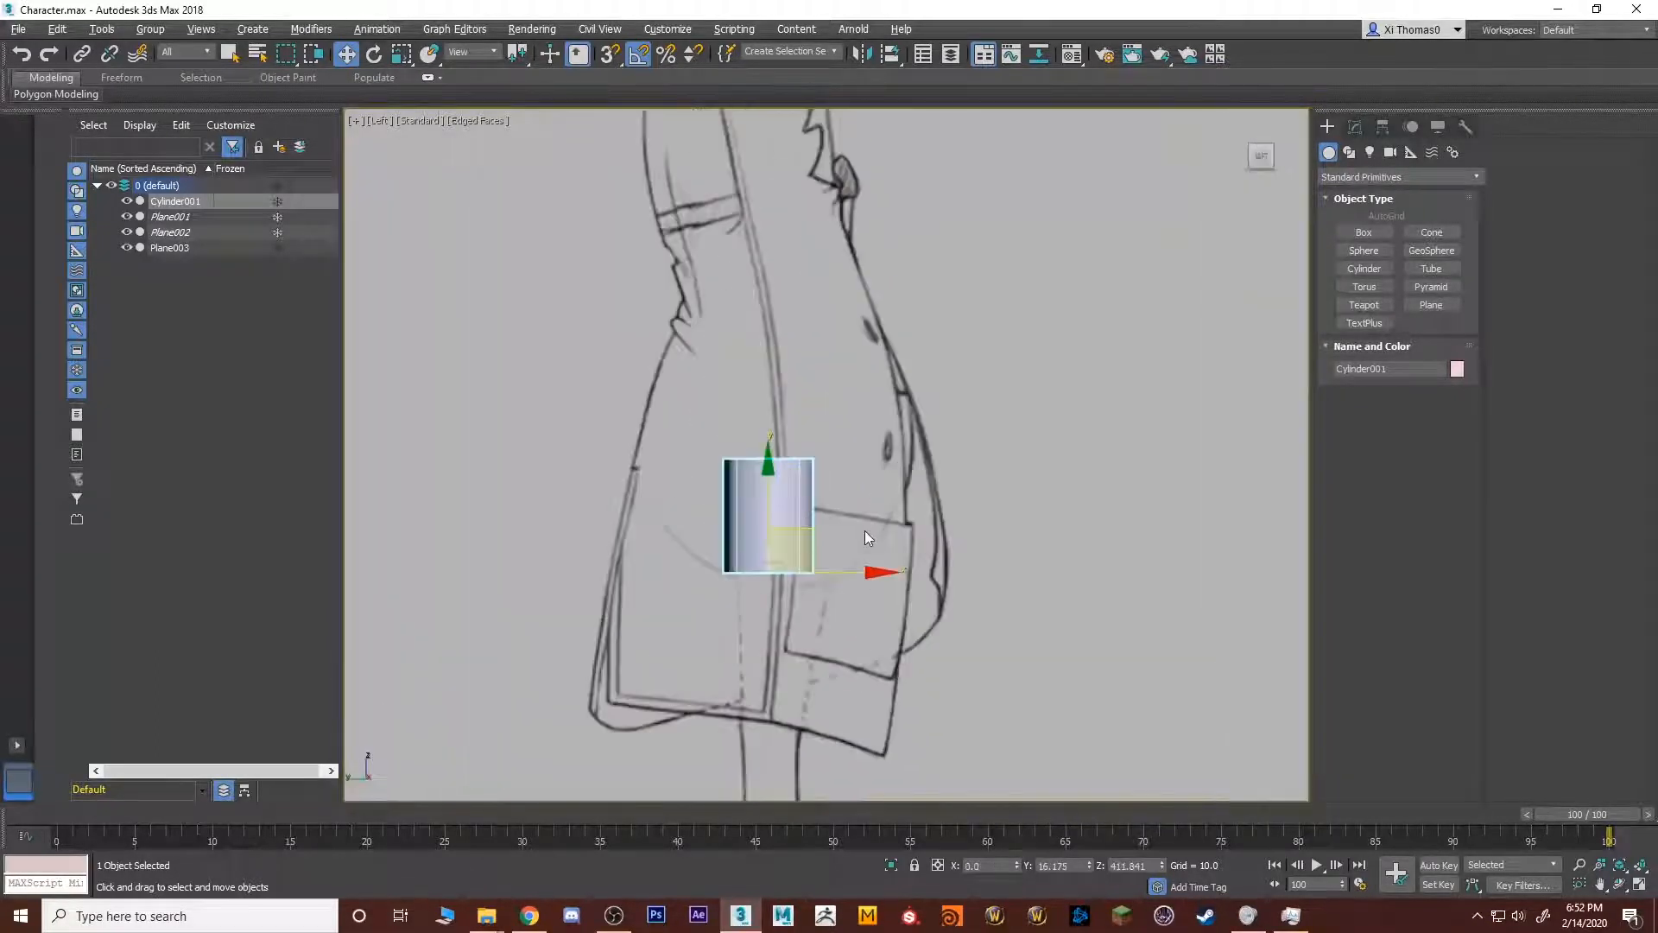
left_click_drag(806, 539, 803, 437)
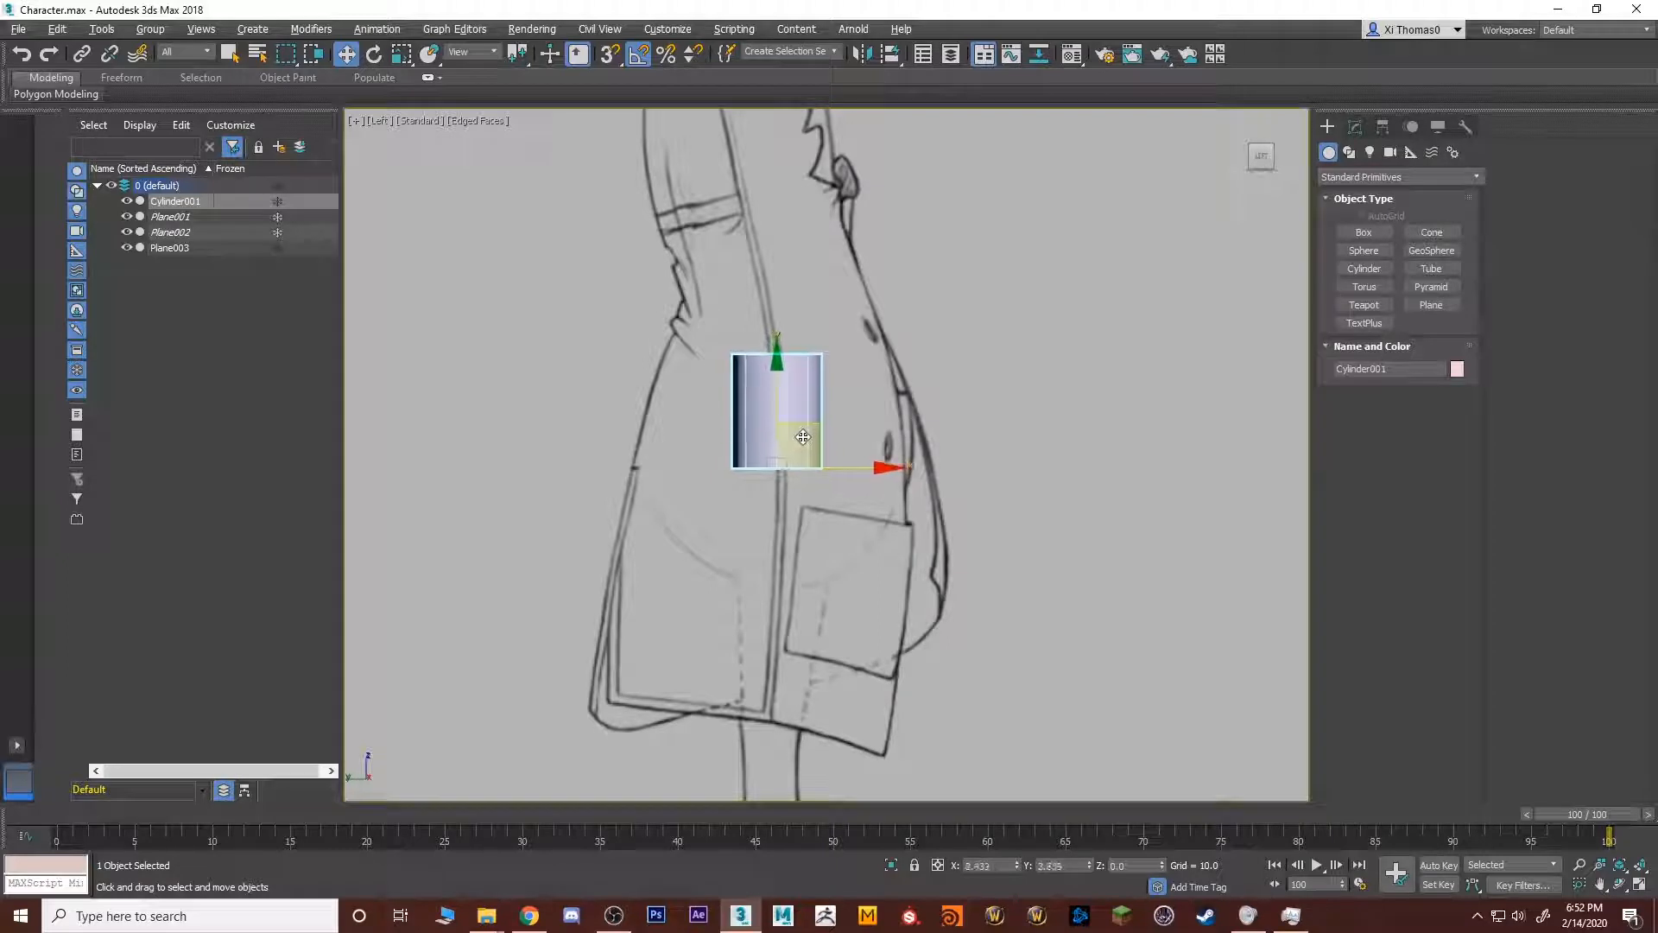
mouse_move(828, 508)
middle_mouse_down()
mouse_move(833, 526)
mouse_move(765, 563)
mouse_move(726, 444)
mouse_move(721, 517)
middle_mouse_up()
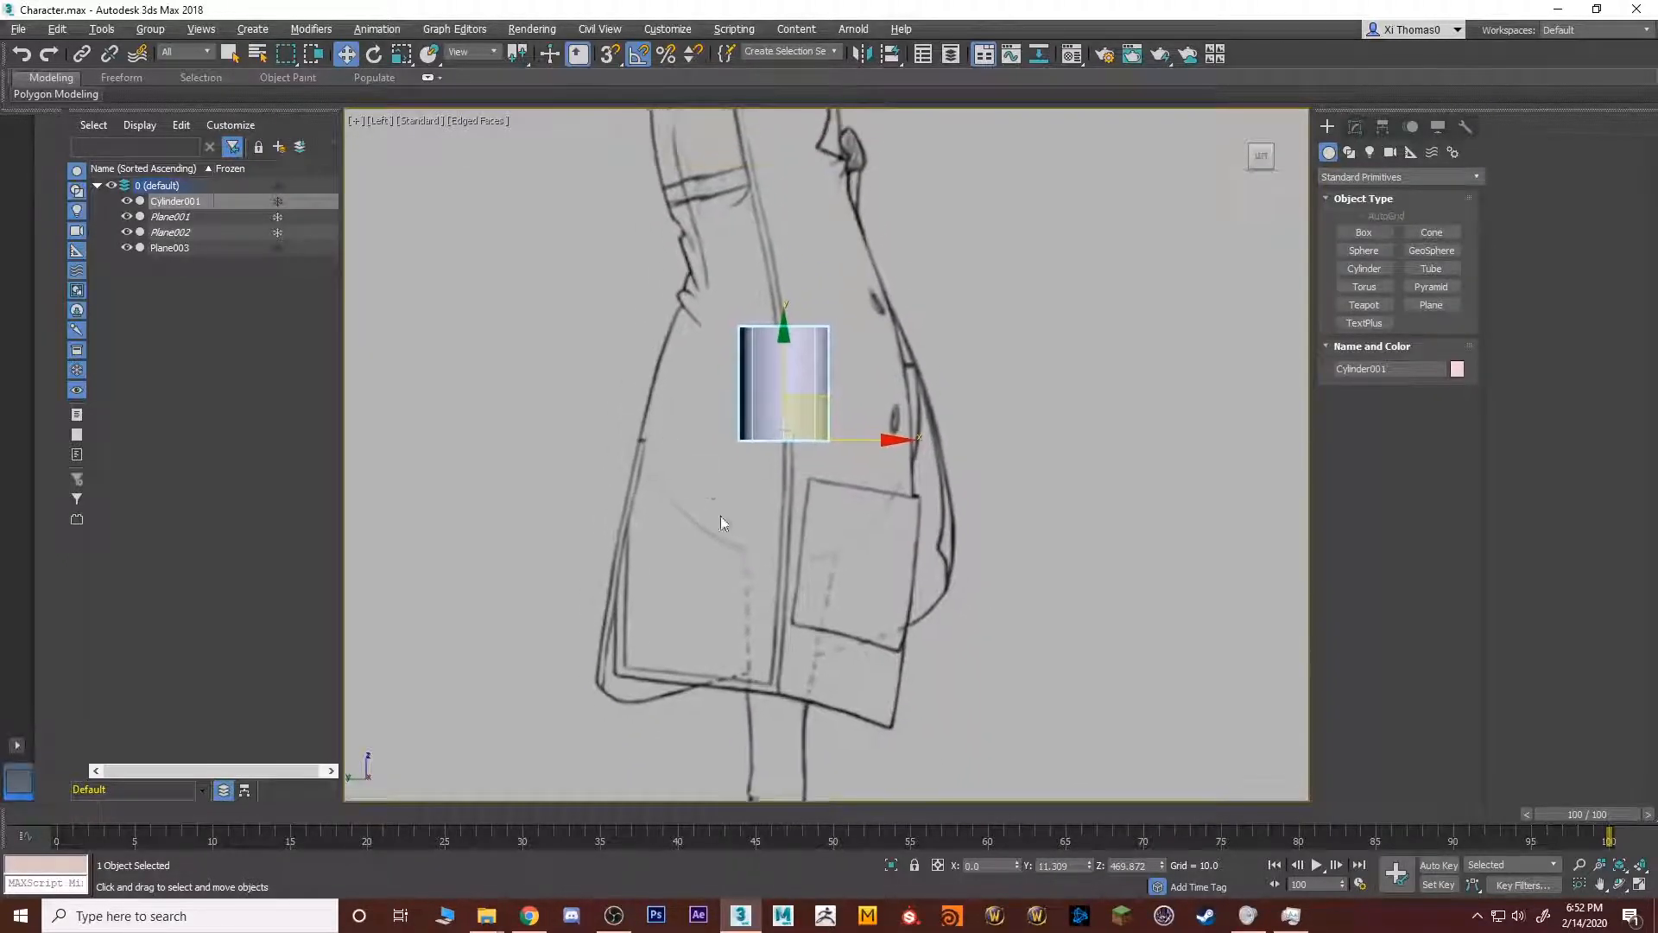
key("Delete")
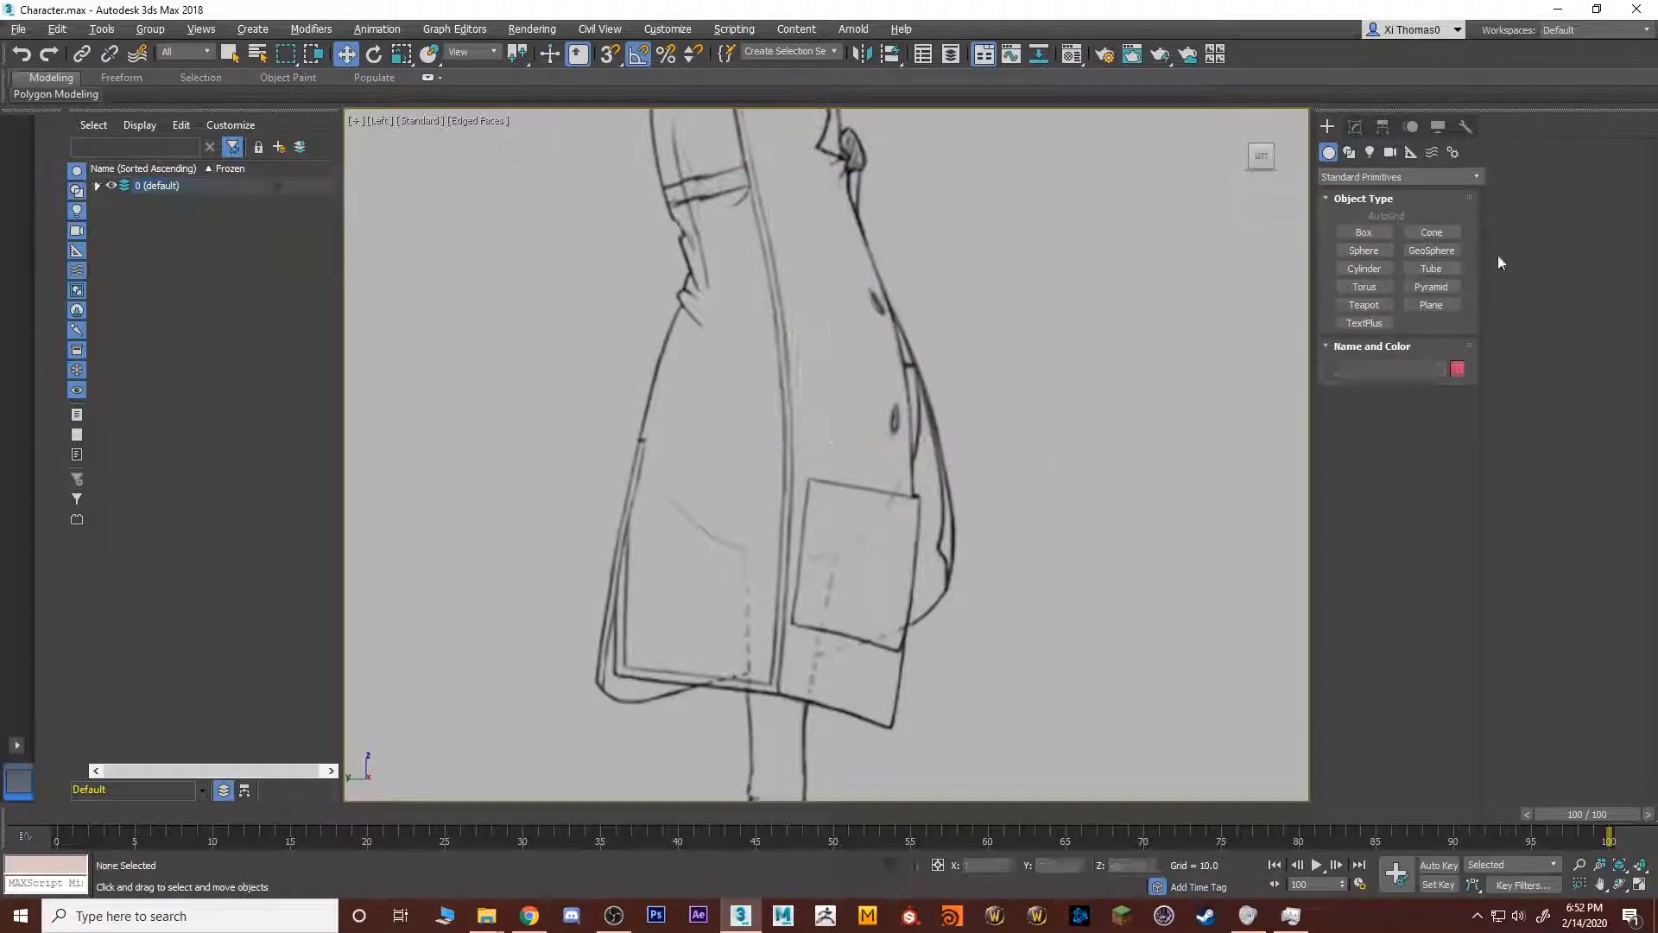
Create a sphere over the coat's belly in the Left view and shift it forward to about Y 10.3.
left_click(1365, 251)
left_click_drag(770, 430, 858, 516)
key("w")
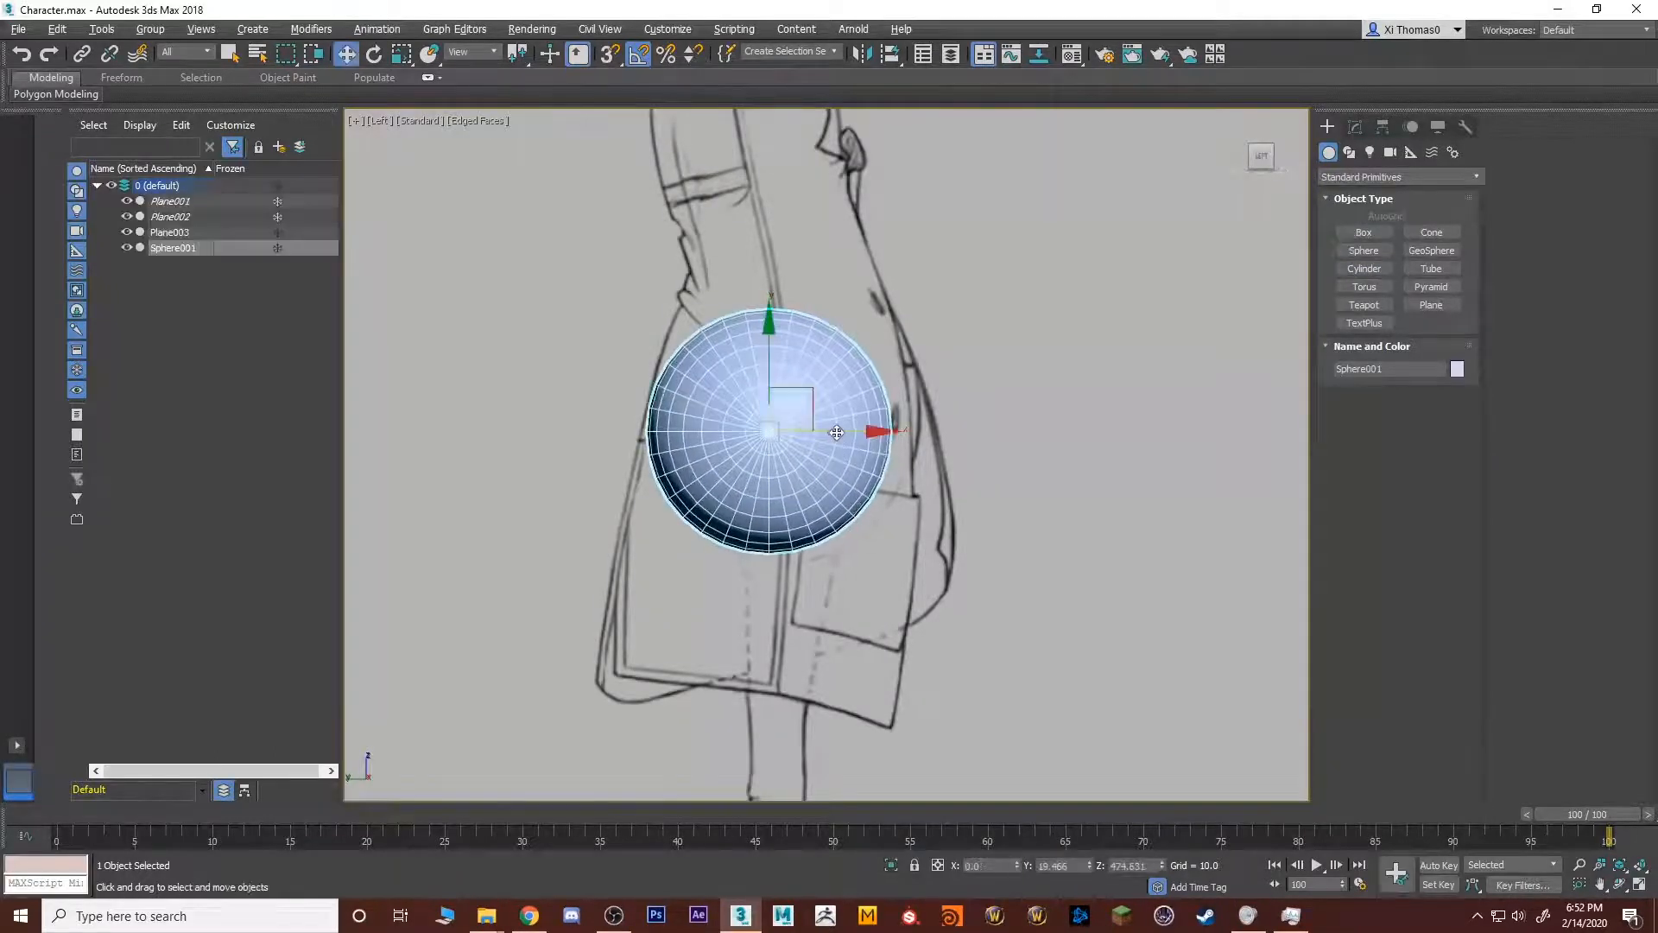
left_click_drag(837, 431, 851, 430)
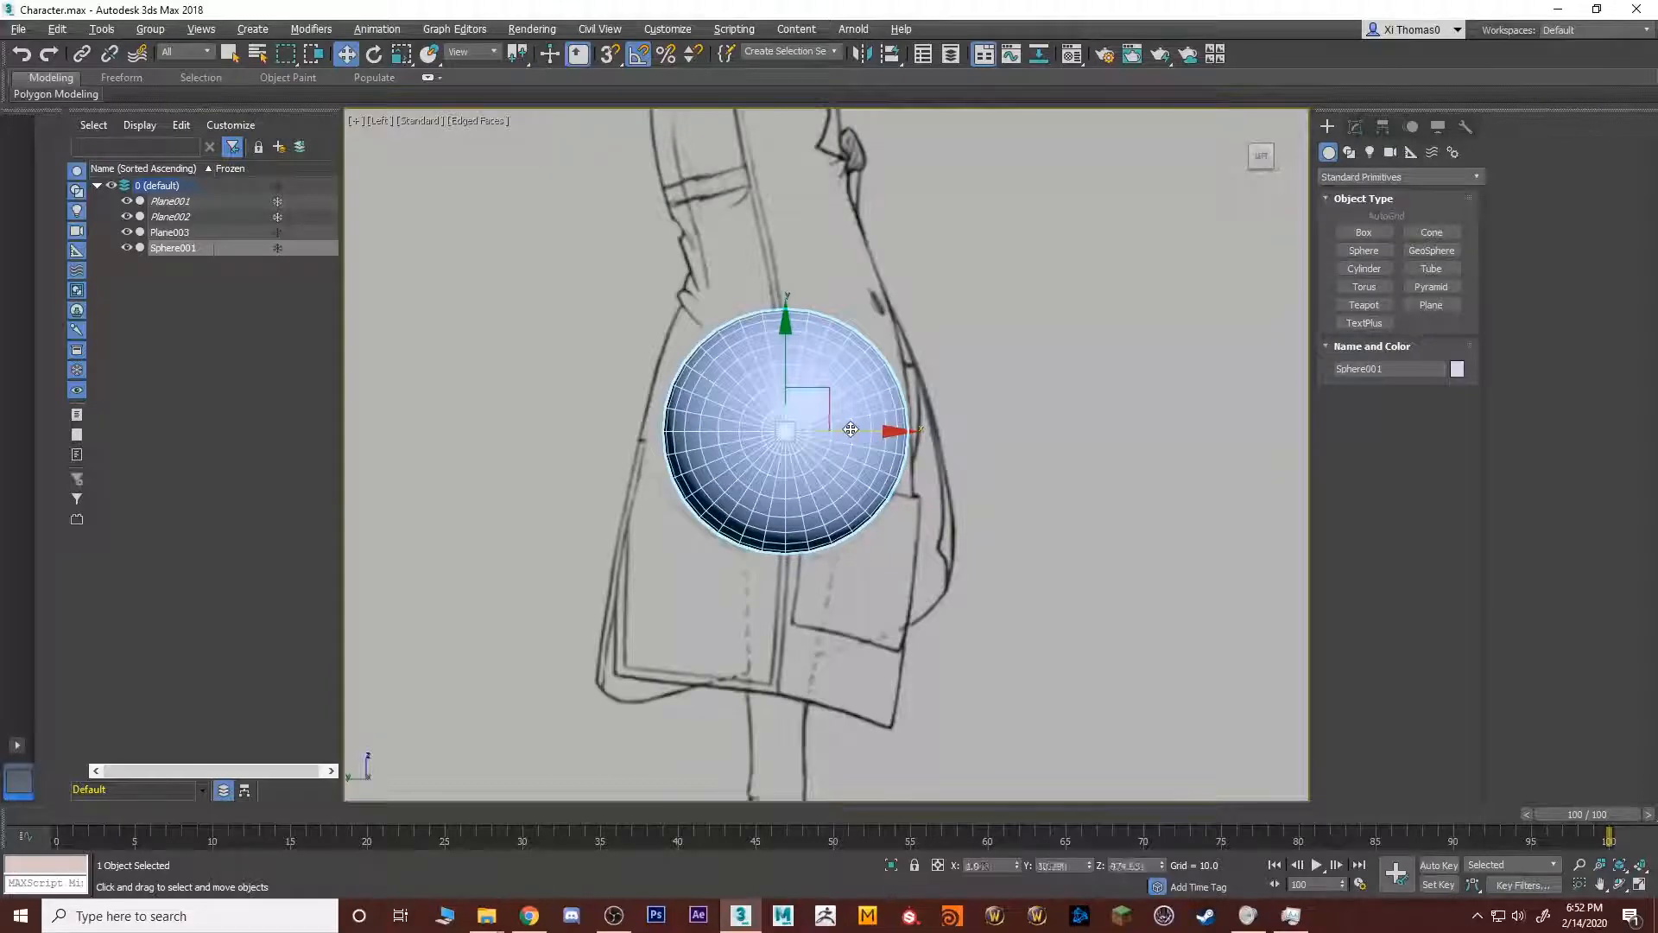
Convert the belly sphere to an Editable Poly.
right_click(801, 430)
mouse_move(907, 610)
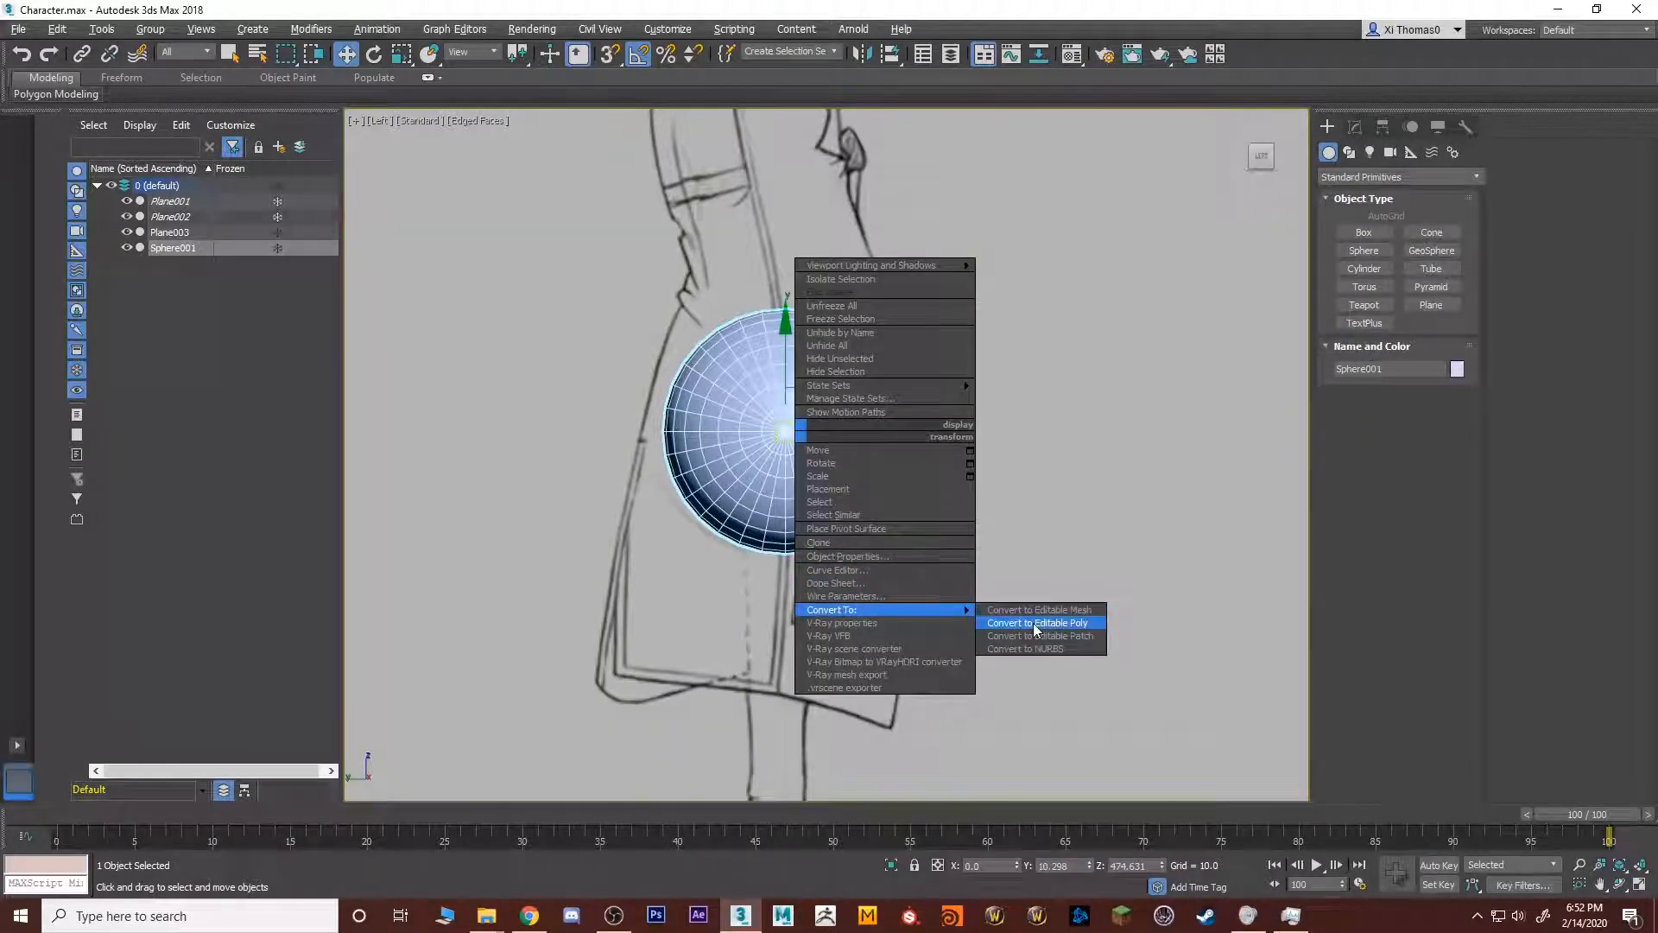
left_click(1034, 624)
scroll(758, 678, "up", 2)
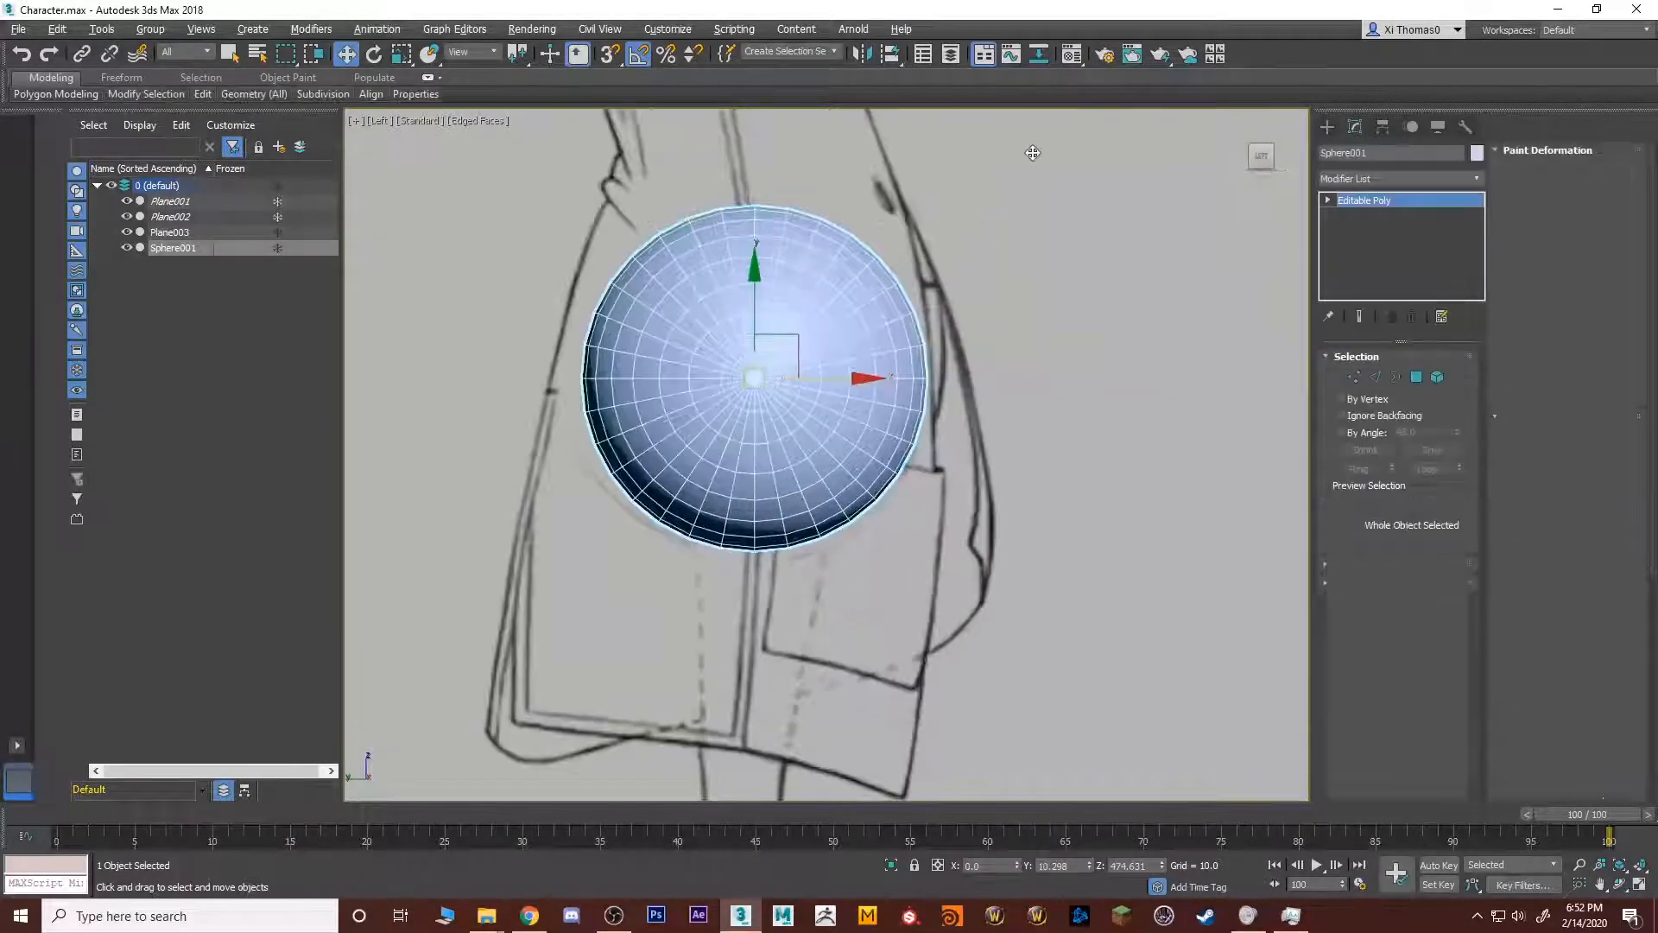
Delete the upper half of the belly sphere's polygons, leaving an open hemisphere.
key("4")
left_click_drag(1123, 156, 553, 375)
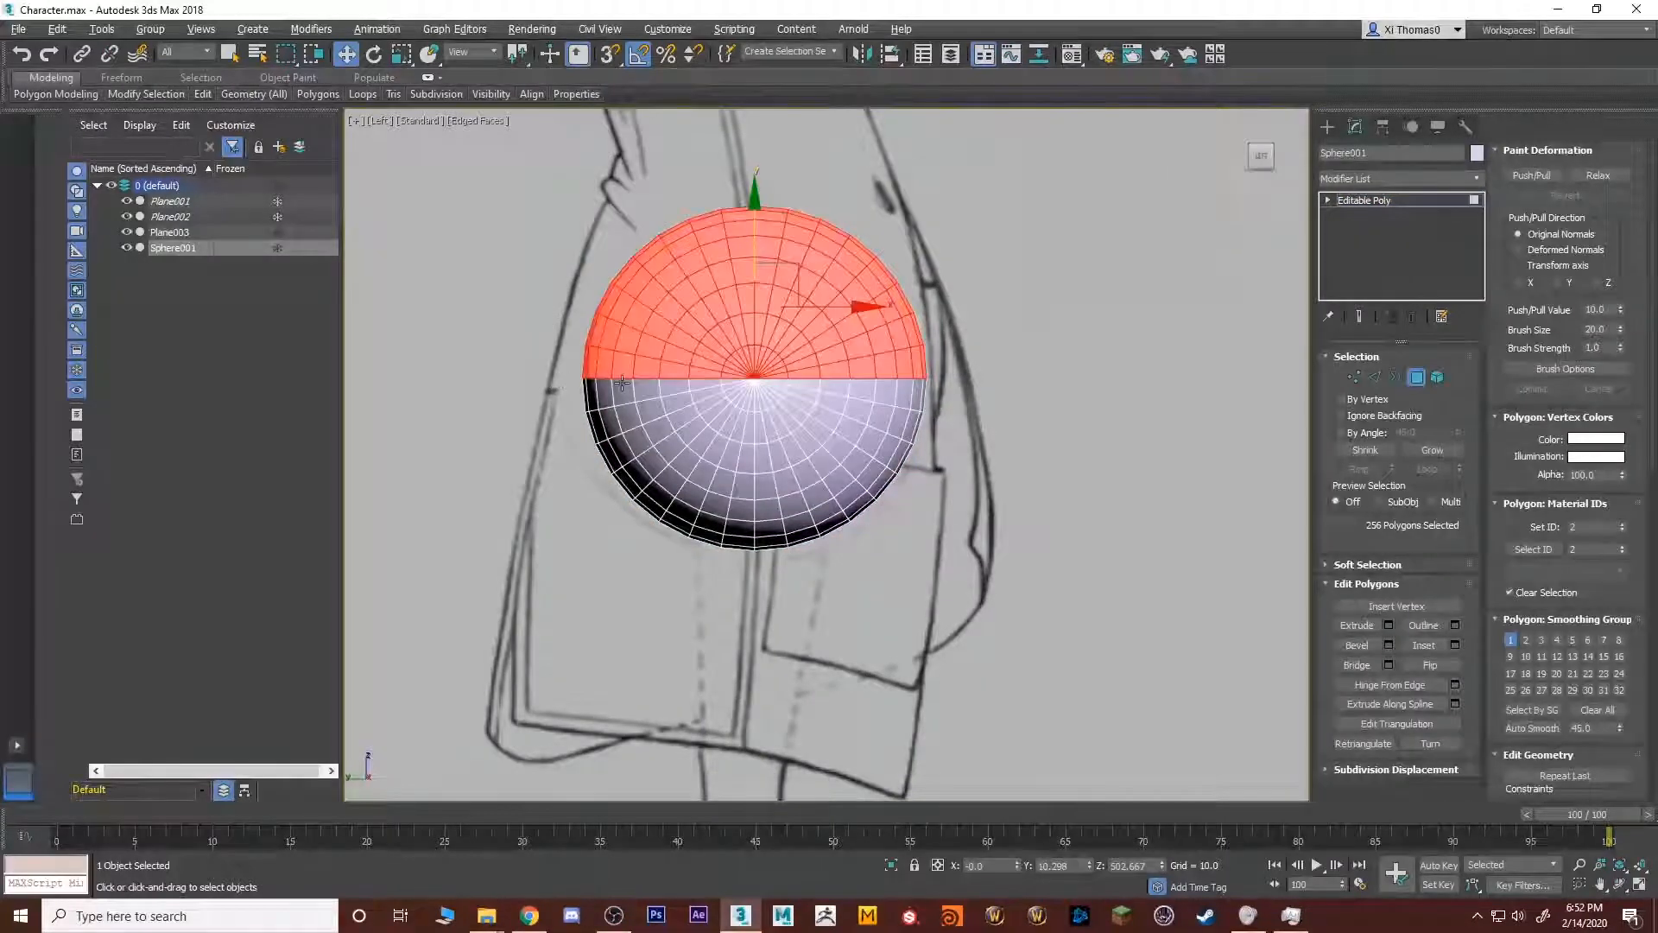
key("Delete")
Extrude the hemisphere's open border upward by one segment and narrow it toward the waist.
middle_click_drag(779, 330, 868, 542)
key("3")
left_click(815, 490)
left_click_drag(829, 492, 799, 426, "shift")
key("r")
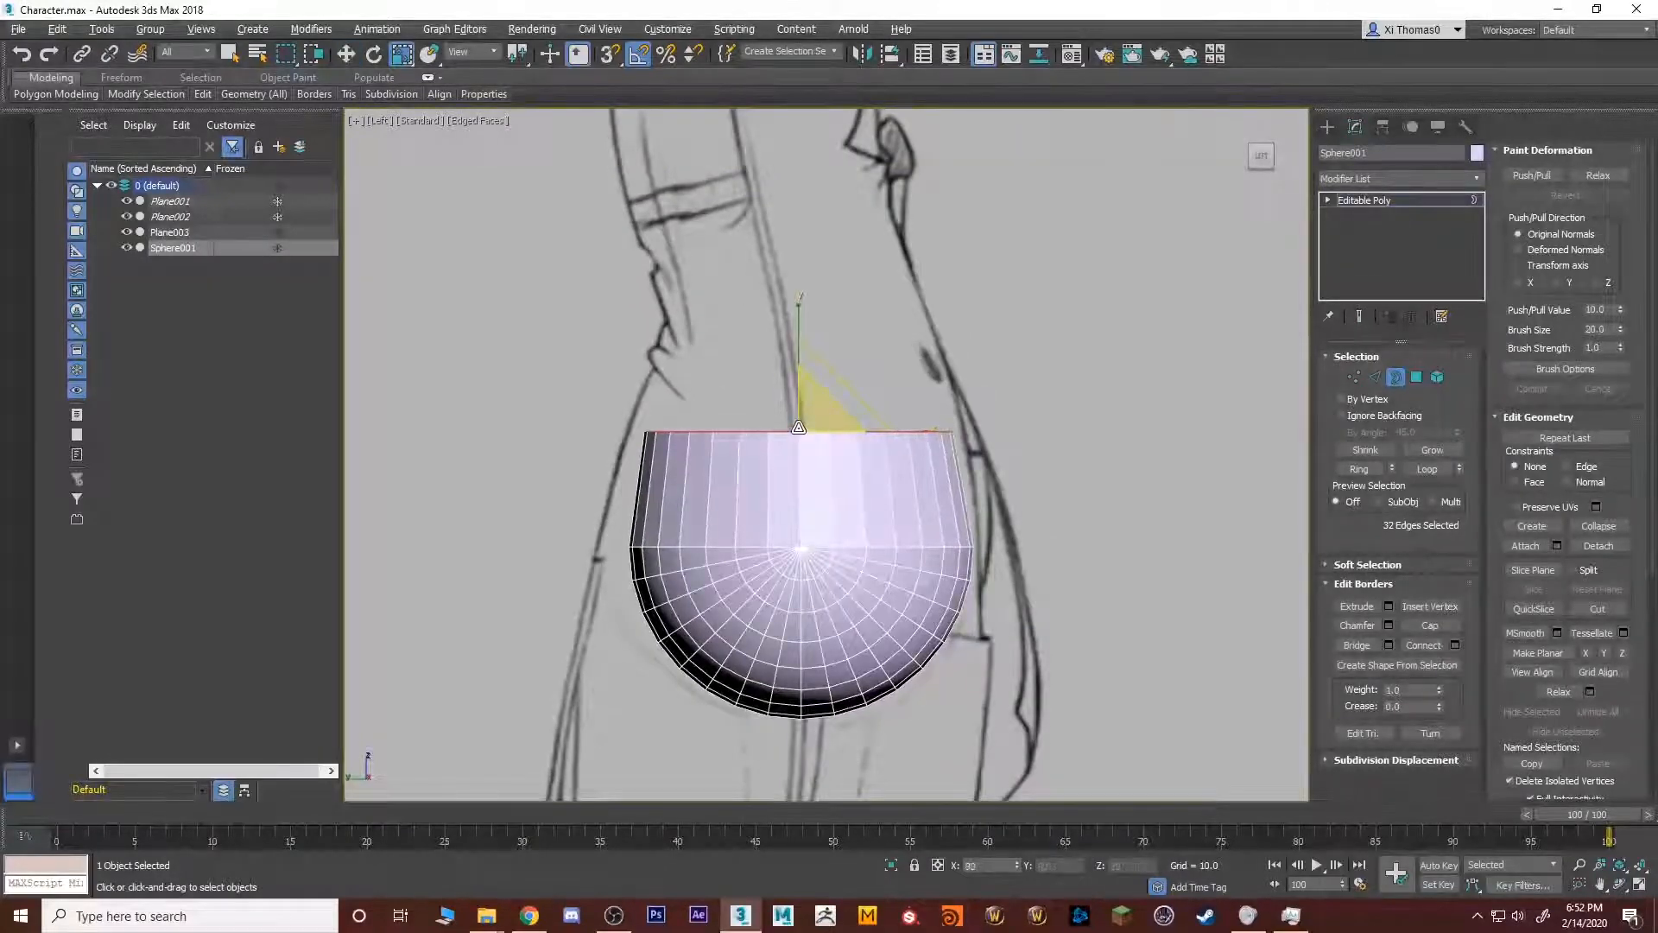
Extrude another torso segment up to about Z 560 and narrow its border to match the side-view waist.
middle_click_drag(824, 415, 820, 564)
key("w")
left_click_drag(832, 538, 831, 439)
key("r")
key("w")
key("r")
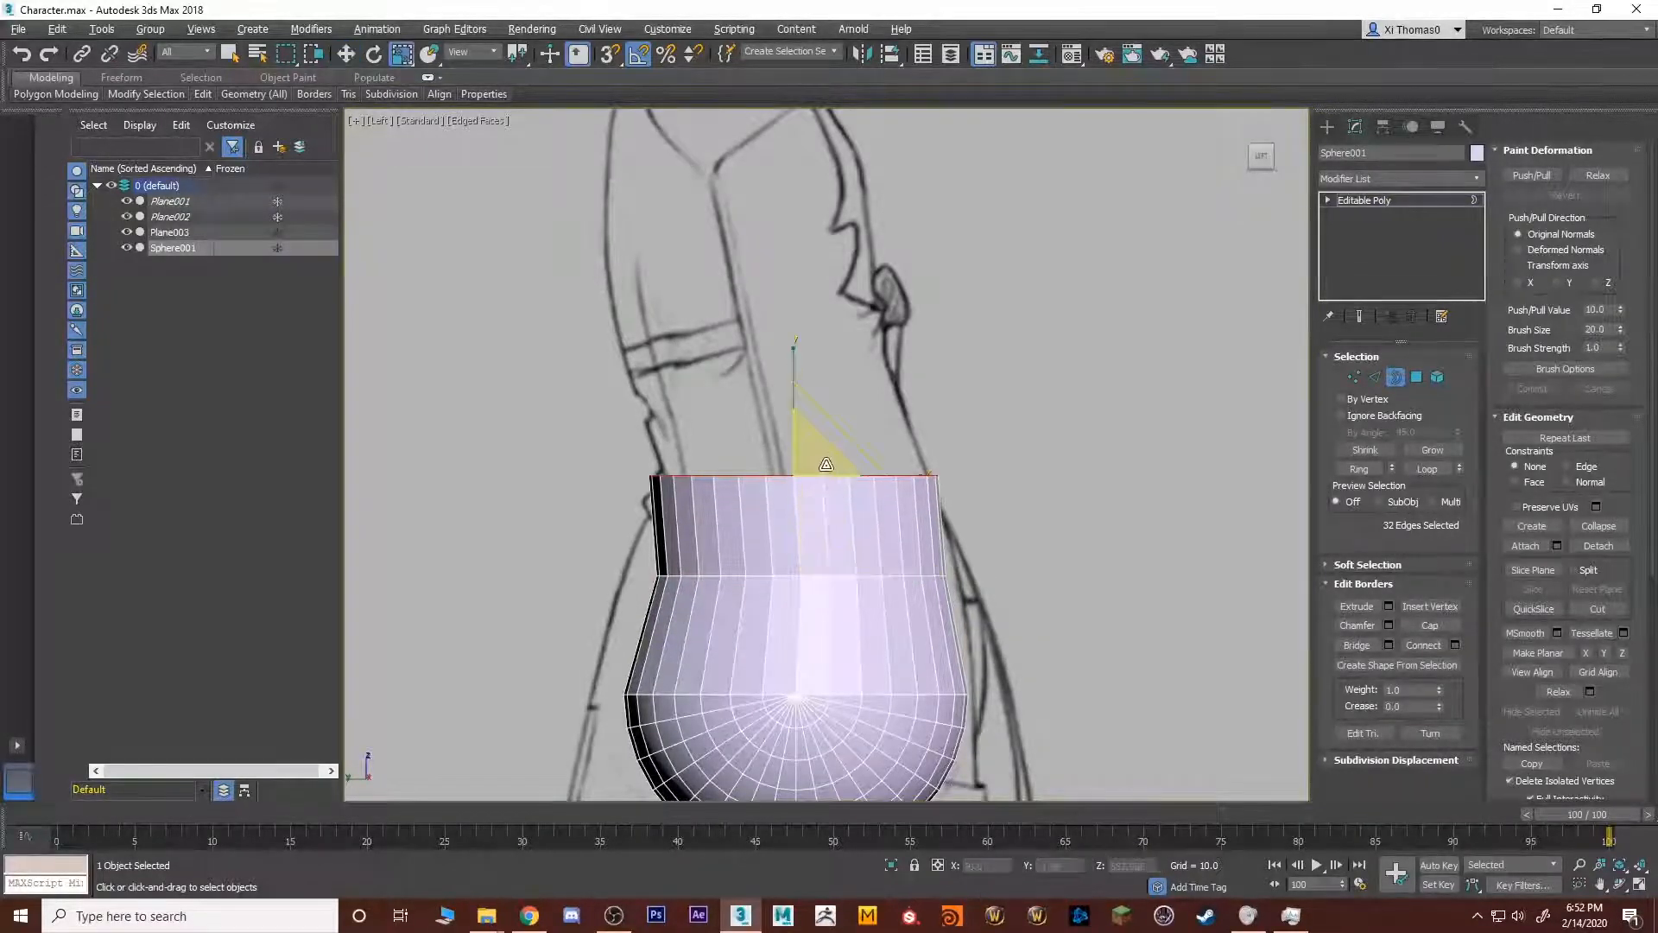
left_click_drag(813, 497, 816, 484)
Extrude two more segments above the waist, tilting and scaling the border to follow the leaning back in the sketch.
middle_click_drag(850, 549, 858, 639)
key("w")
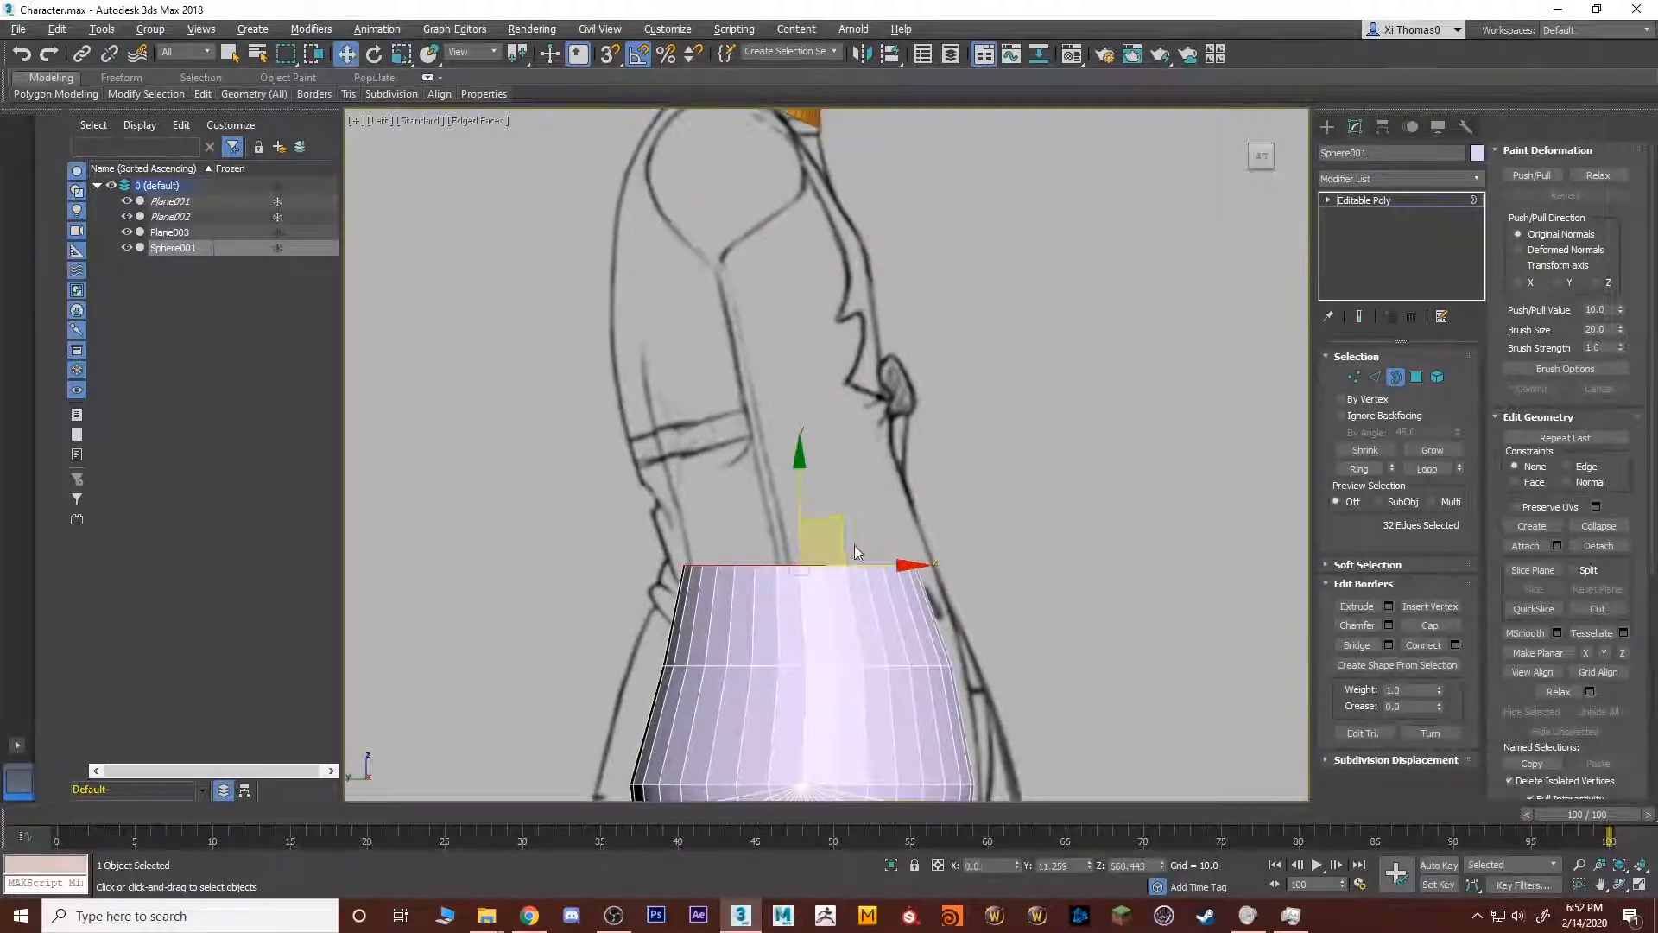
left_click_drag(841, 524, 822, 394, "shift")
key("e")
key("w")
key("r")
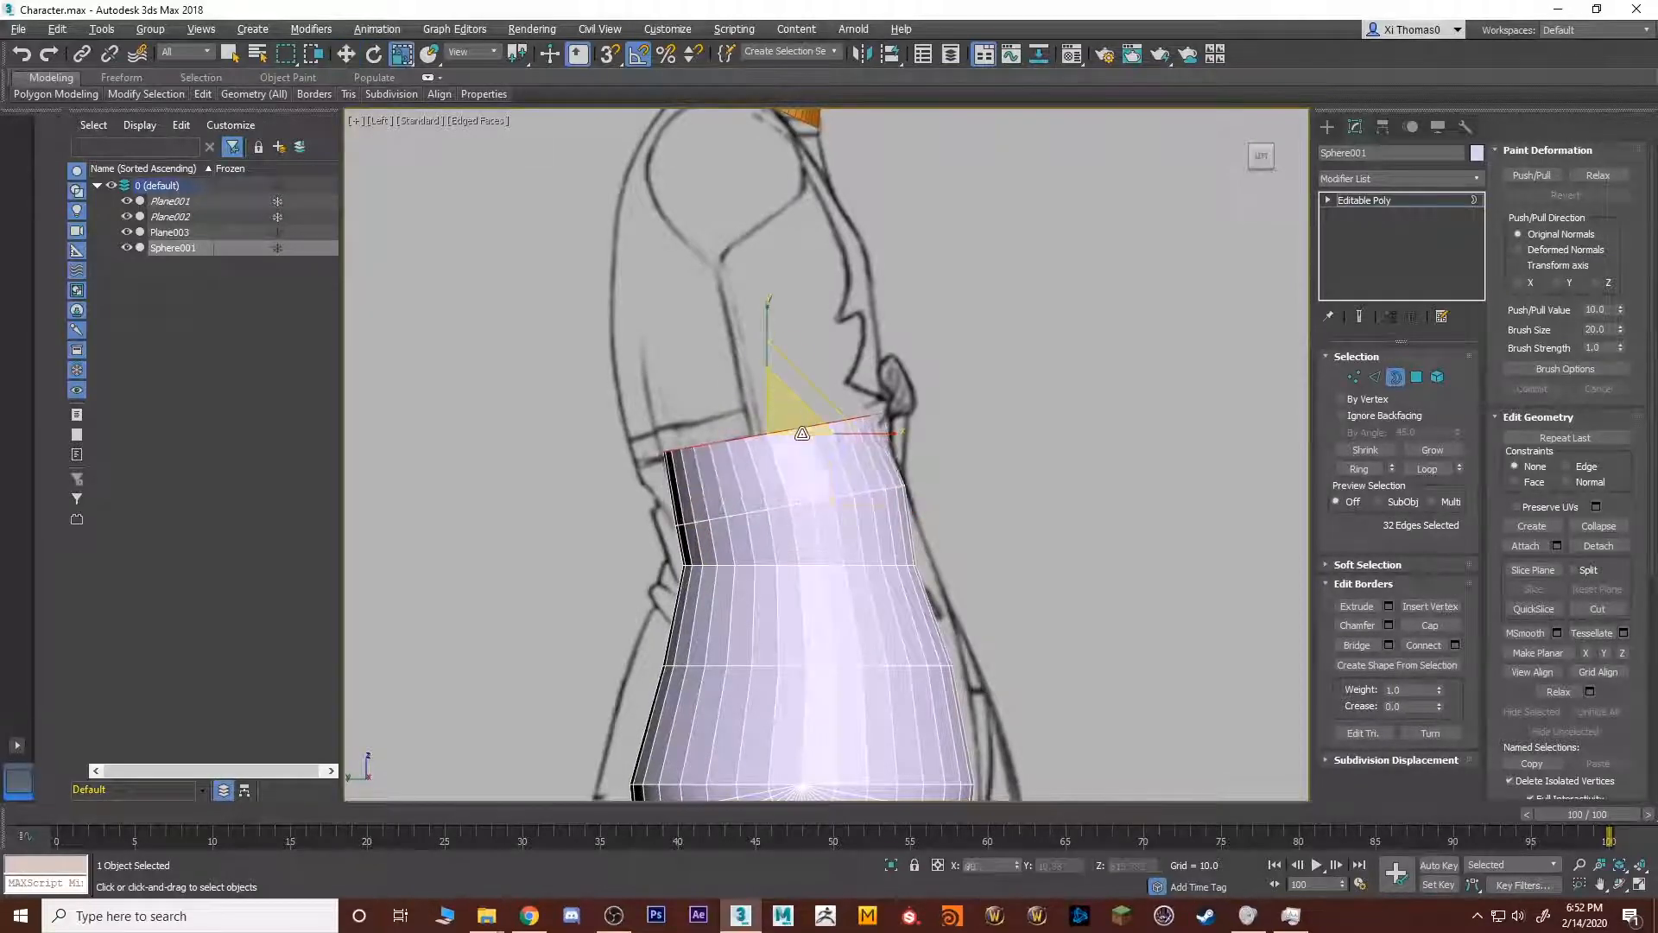
Scale the edge loop just below the torso's top border slightly narrower.
key("2")
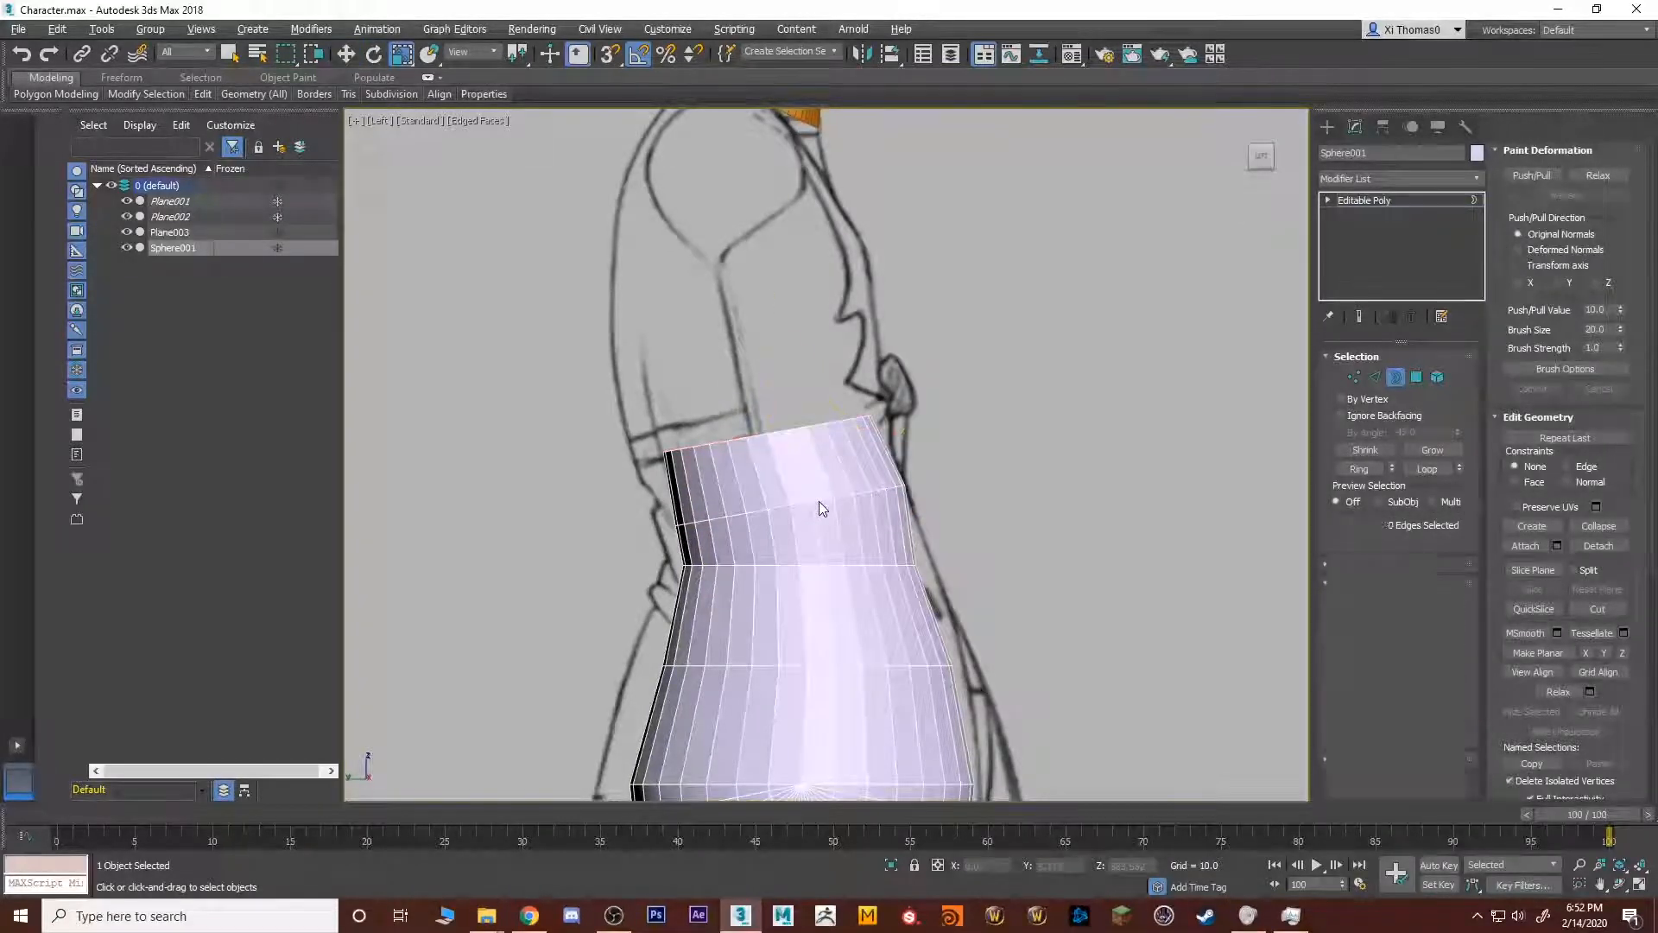
left_click_drag(827, 495, 824, 501)
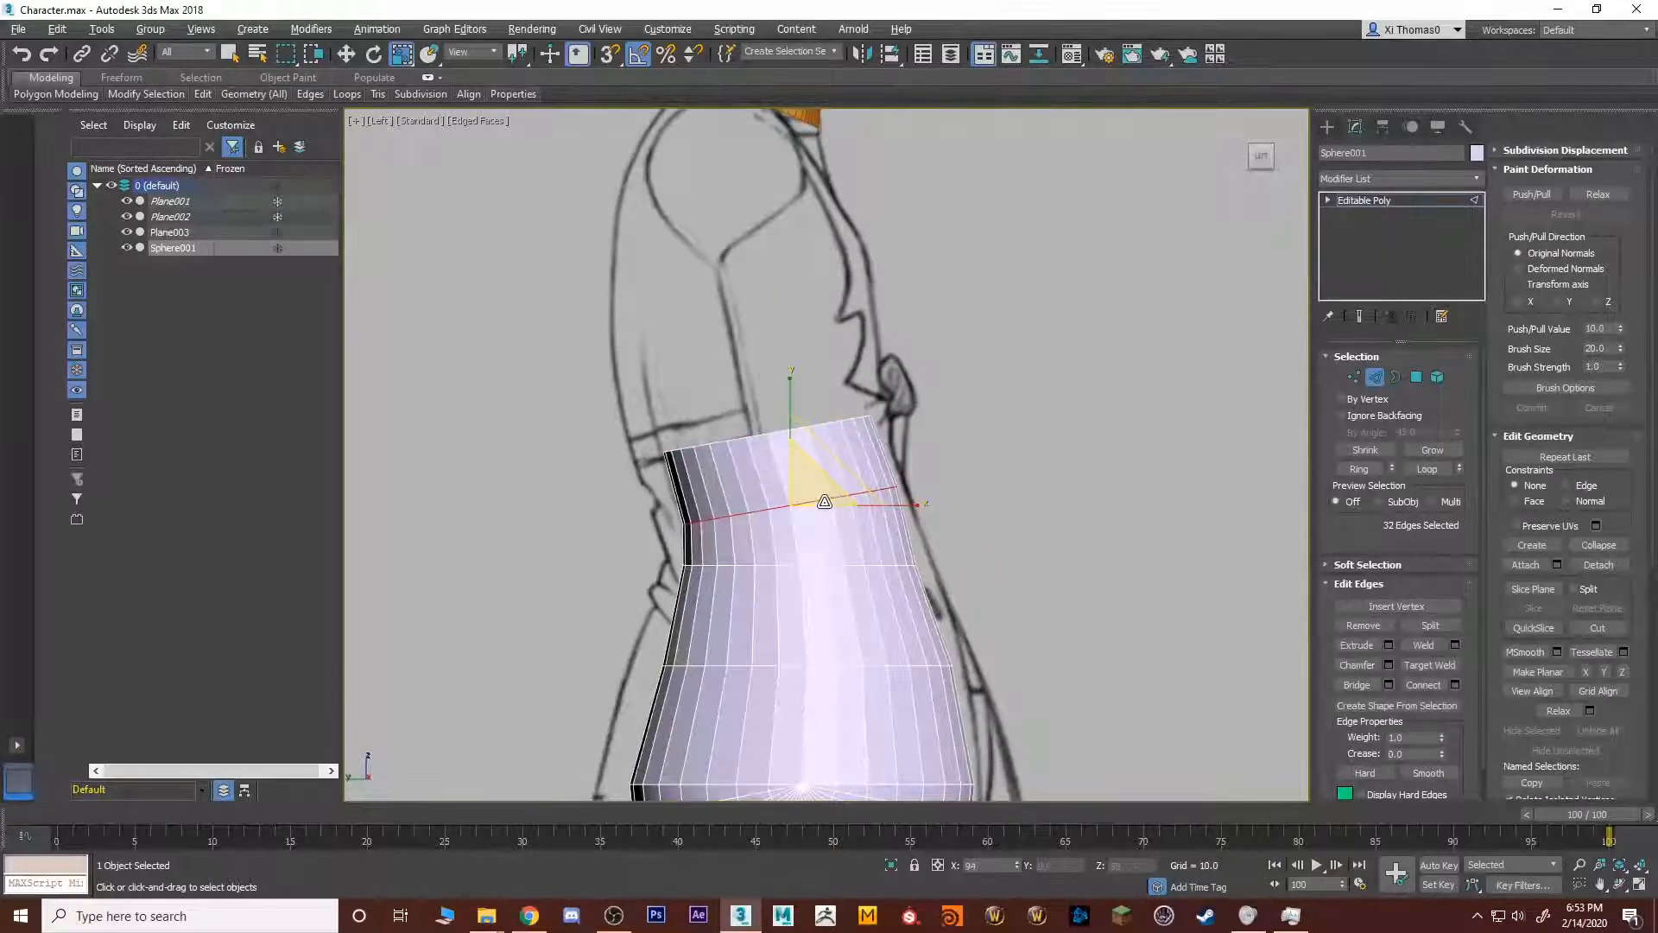
key("3")
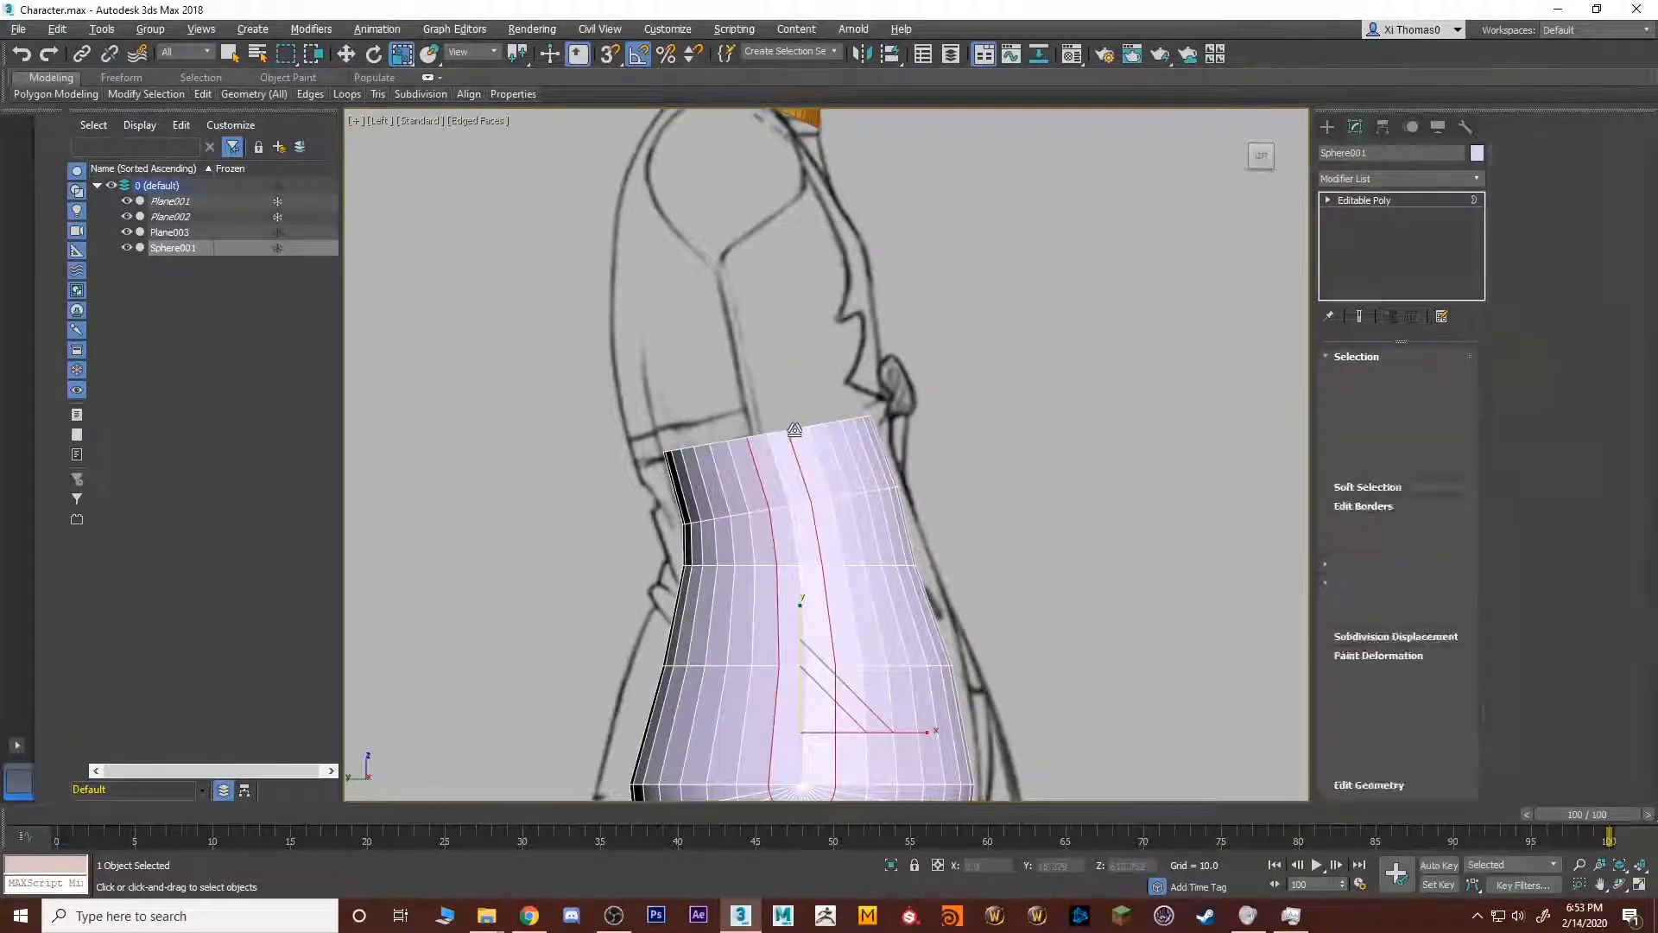
Extrude the top border by two segments up to the chest, fit it to the side sketch, and undo the last scaling.
key("w")
middle_click_drag(809, 395, 853, 532)
left_click_drag(852, 532, 796, 300)
key("r")
key("w")
key("r")
key("w")
key("r")
key("ctrl+z")
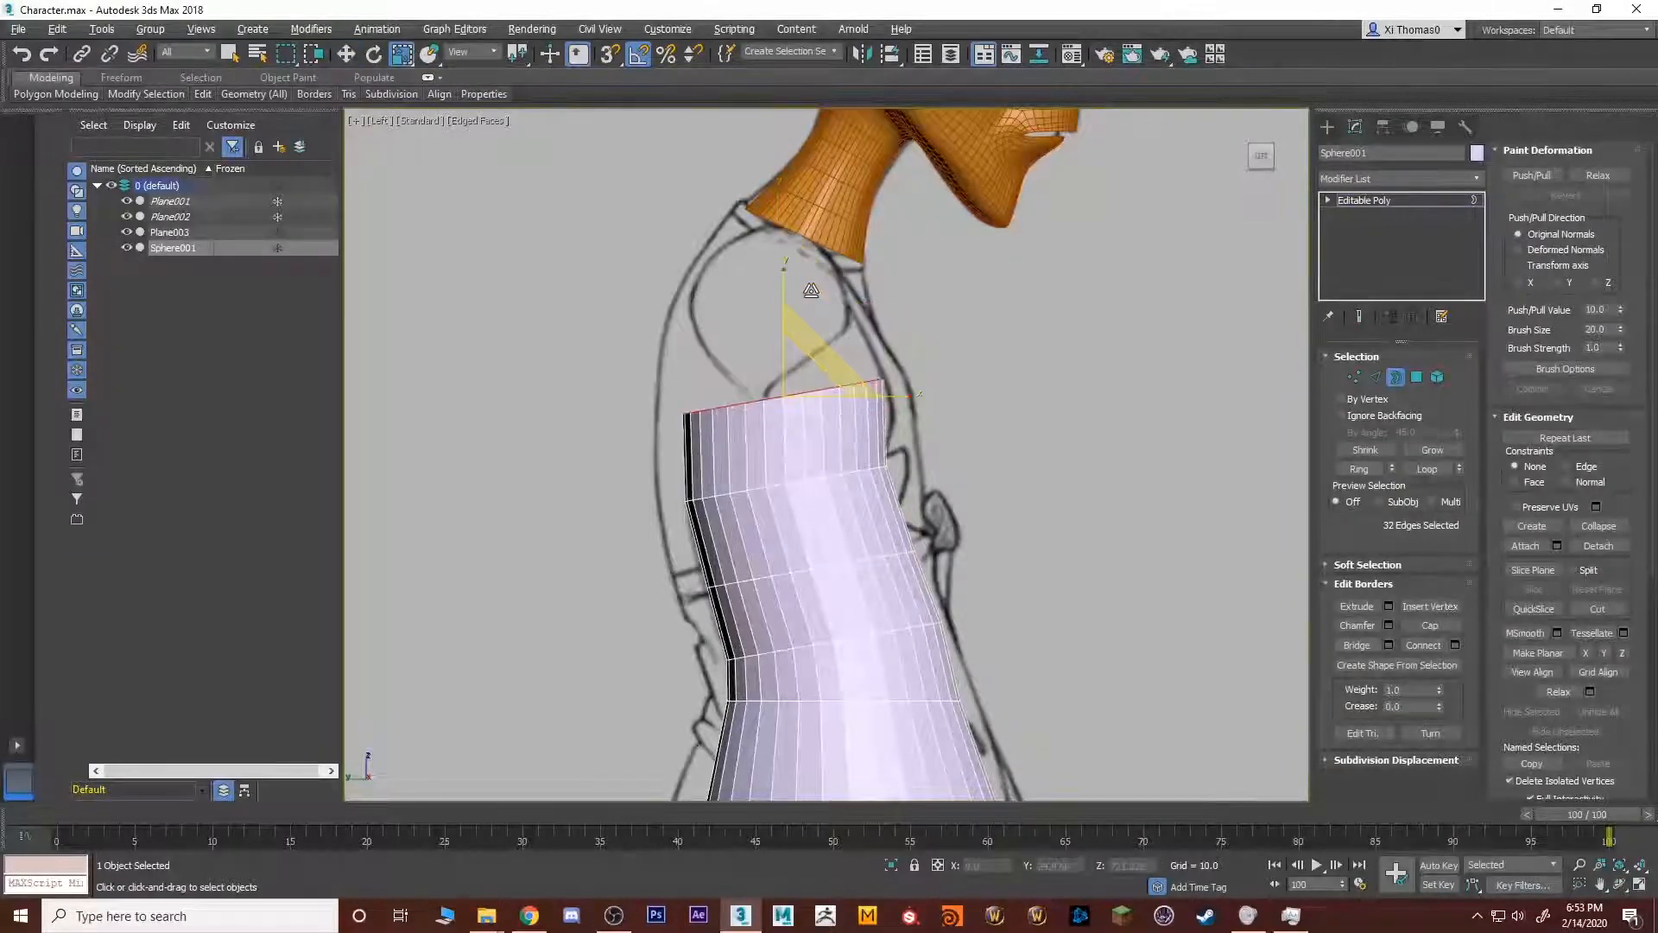
Rotate the chest's top border level and reduce the tilt of the edge loop below it.
key("e")
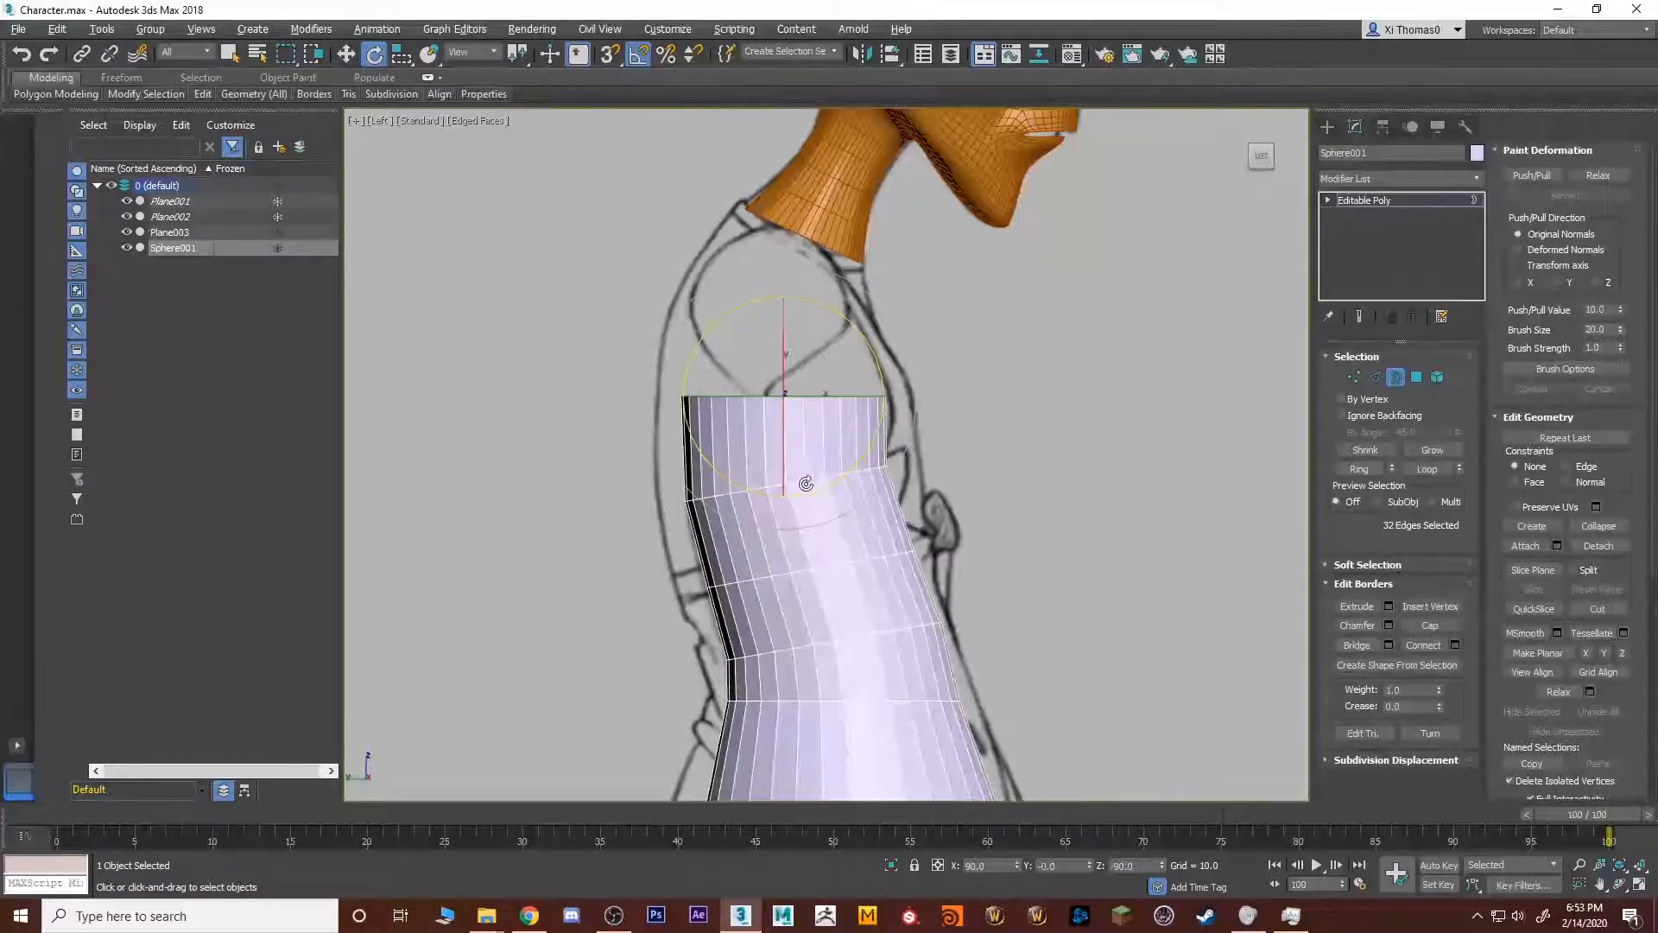
scroll(806, 483, "up", 5)
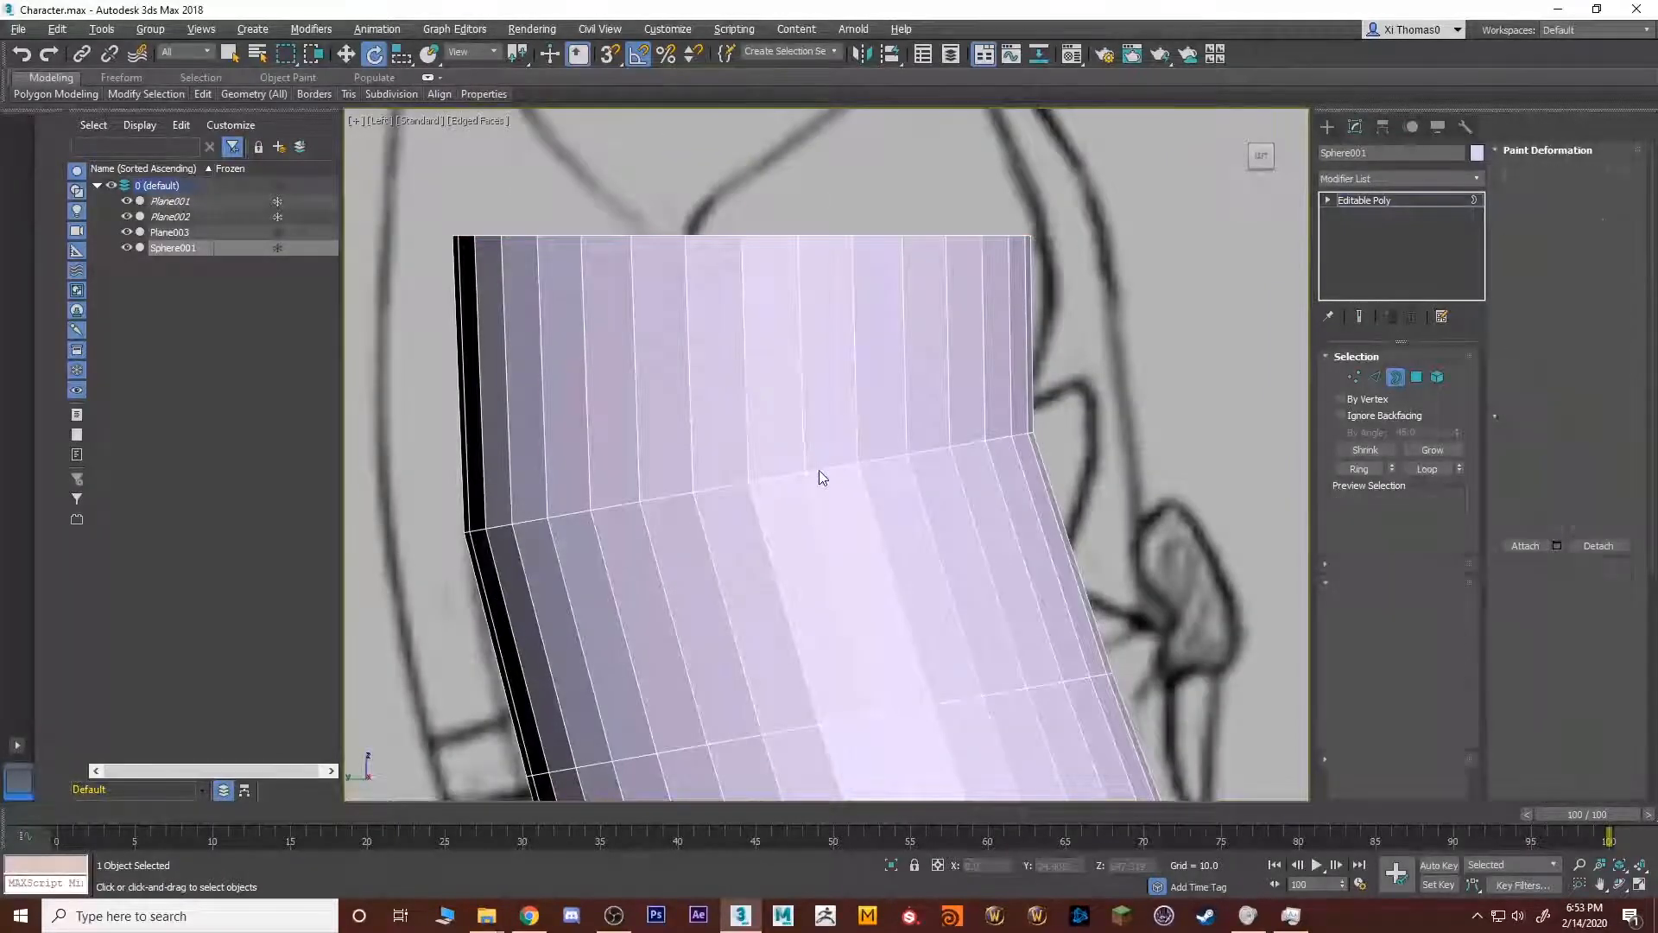
key("2")
scroll(819, 470, "down", 5)
left_click_drag(838, 393, 845, 390)
key("3")
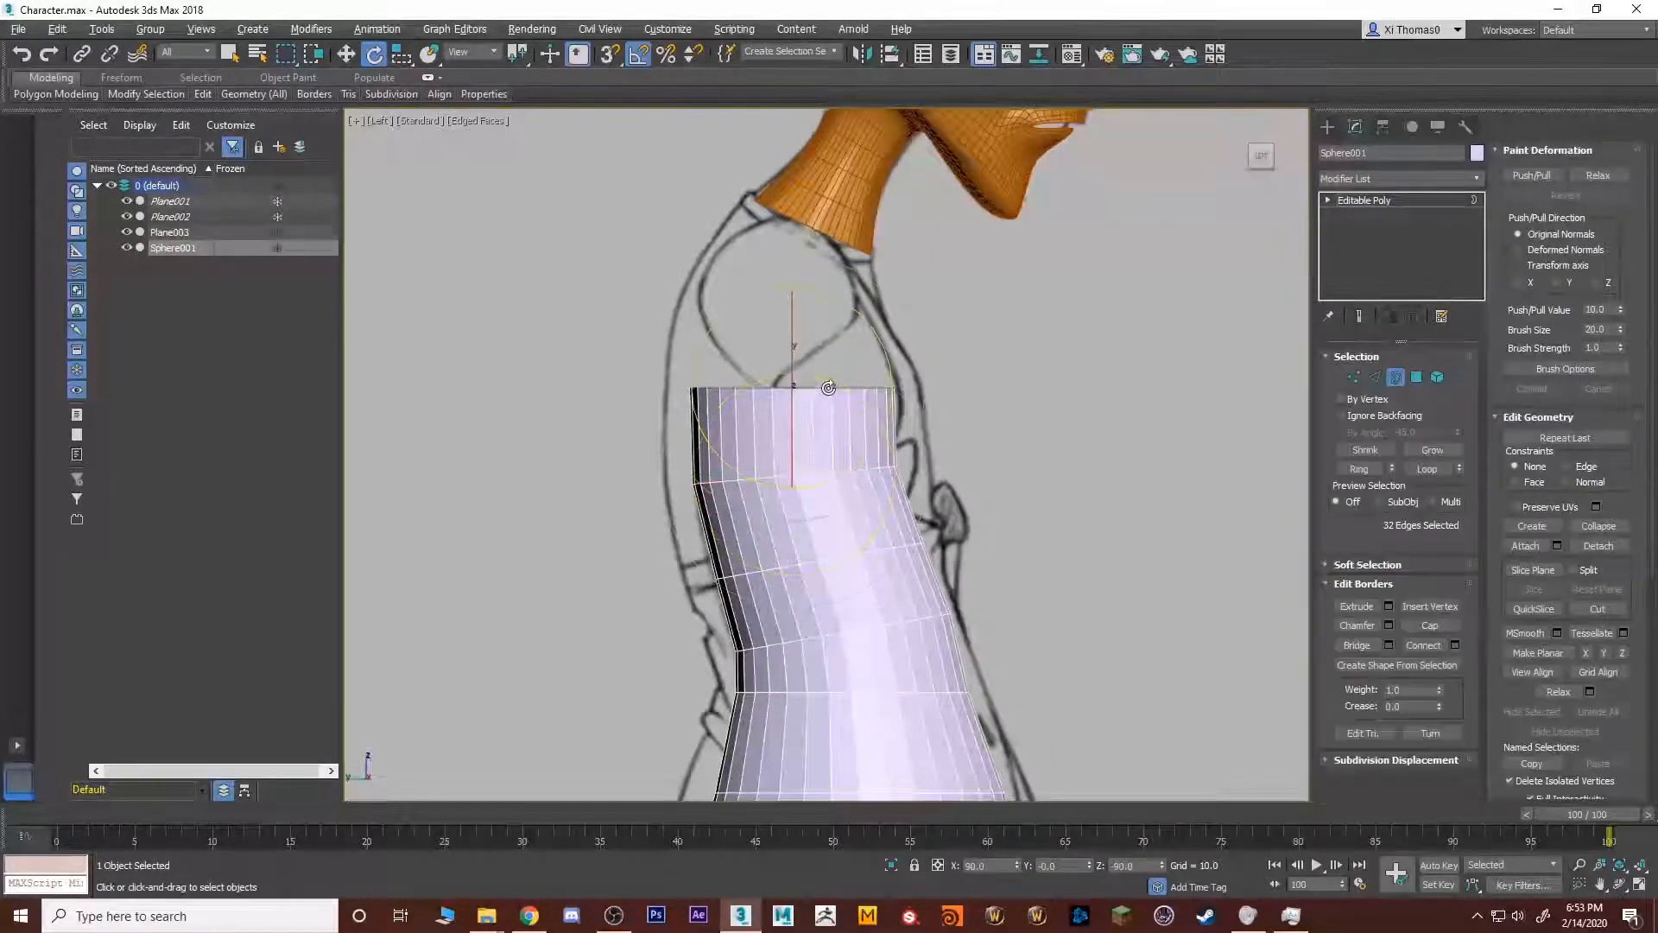
Extrude an upper-chest segment from the top border and tilt its border forward to the shoulder slope.
middle_click_drag(812, 350, 835, 456)
key("w")
left_click_drag(834, 455, 831, 365, "shift")
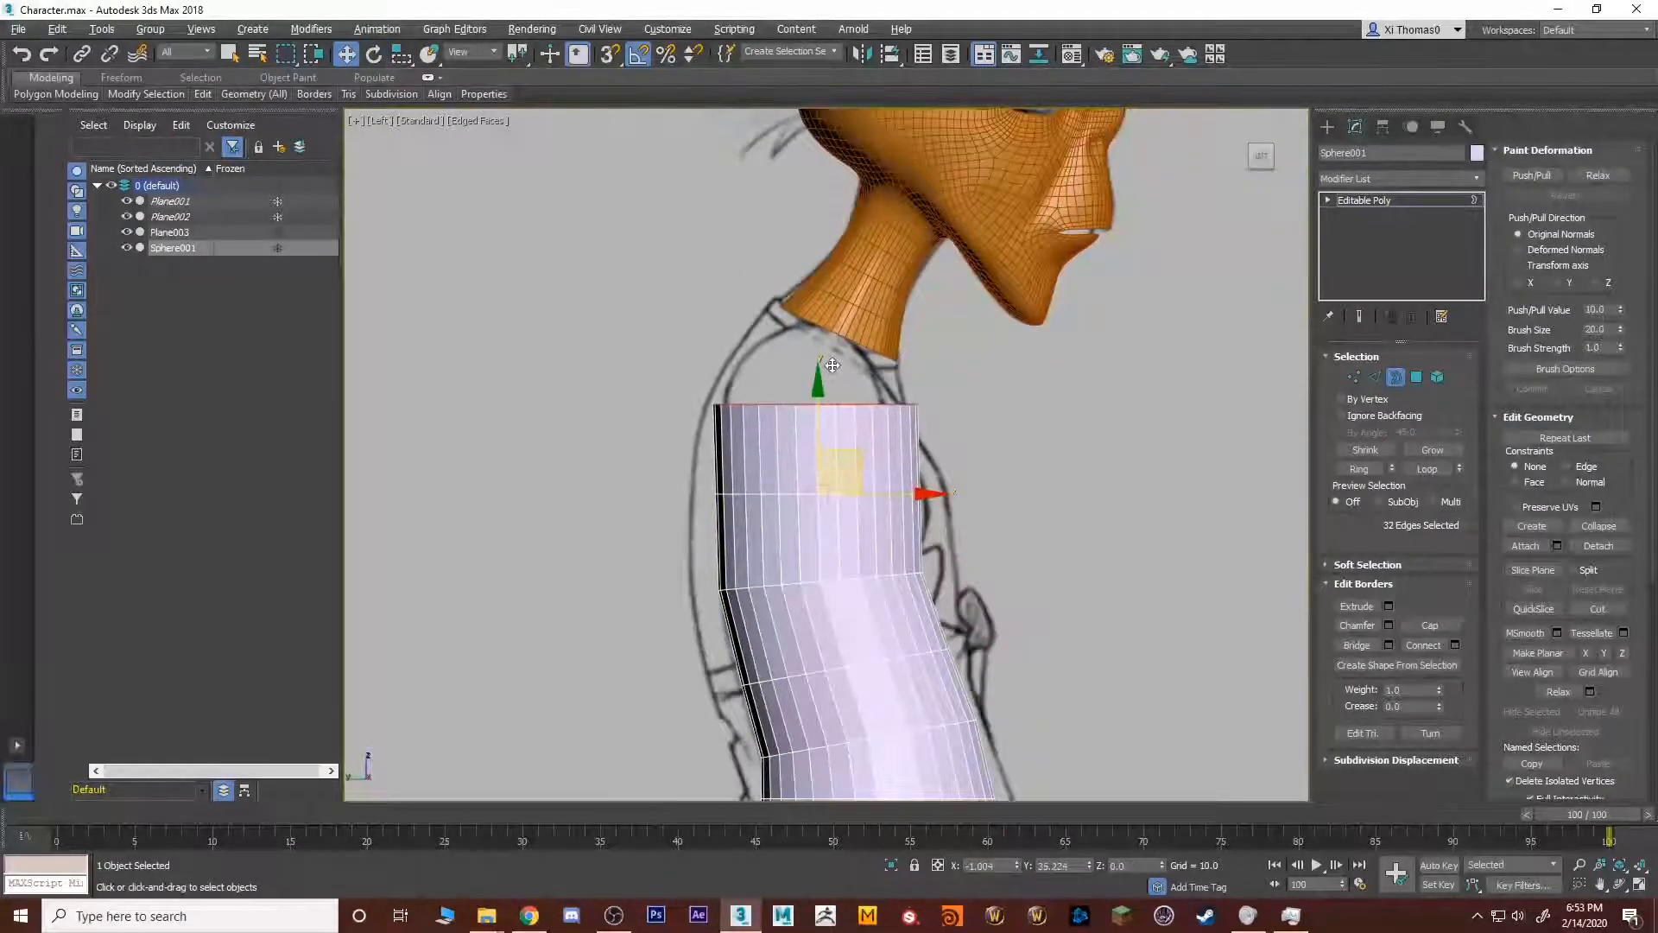
key("e")
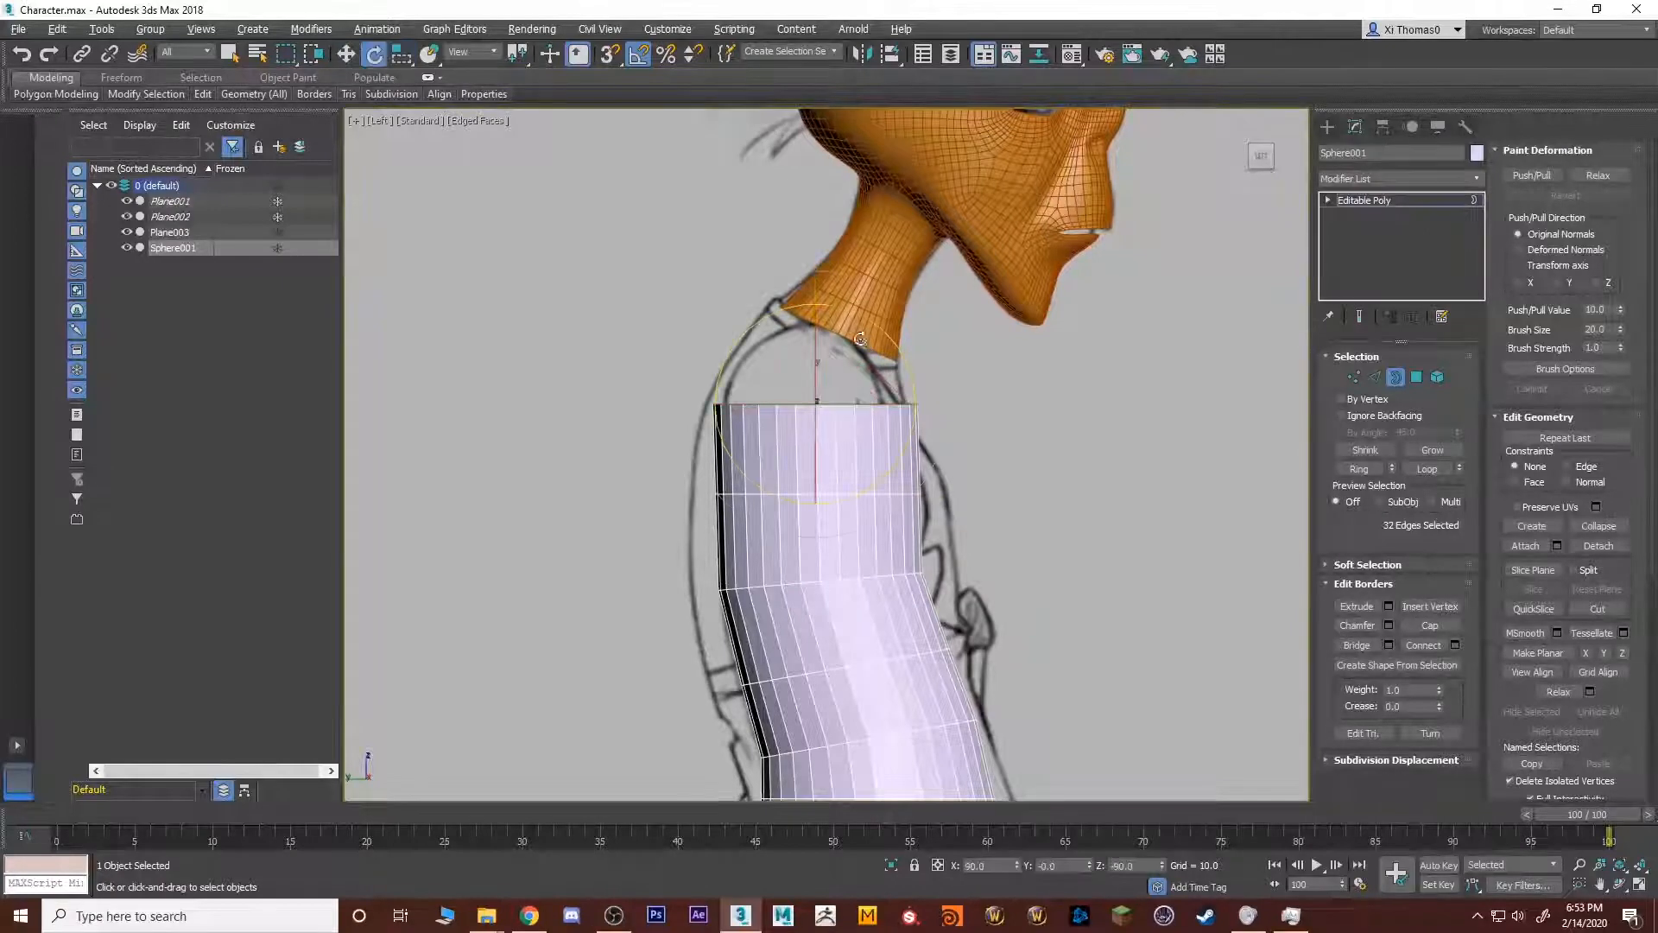
left_click_drag(872, 322, 919, 265)
Extrude the last segment to the base of the neck, then tilt and scale its border to the neck opening.
key("w")
key("e")
key("r")
left_click_drag(863, 329, 846, 349)
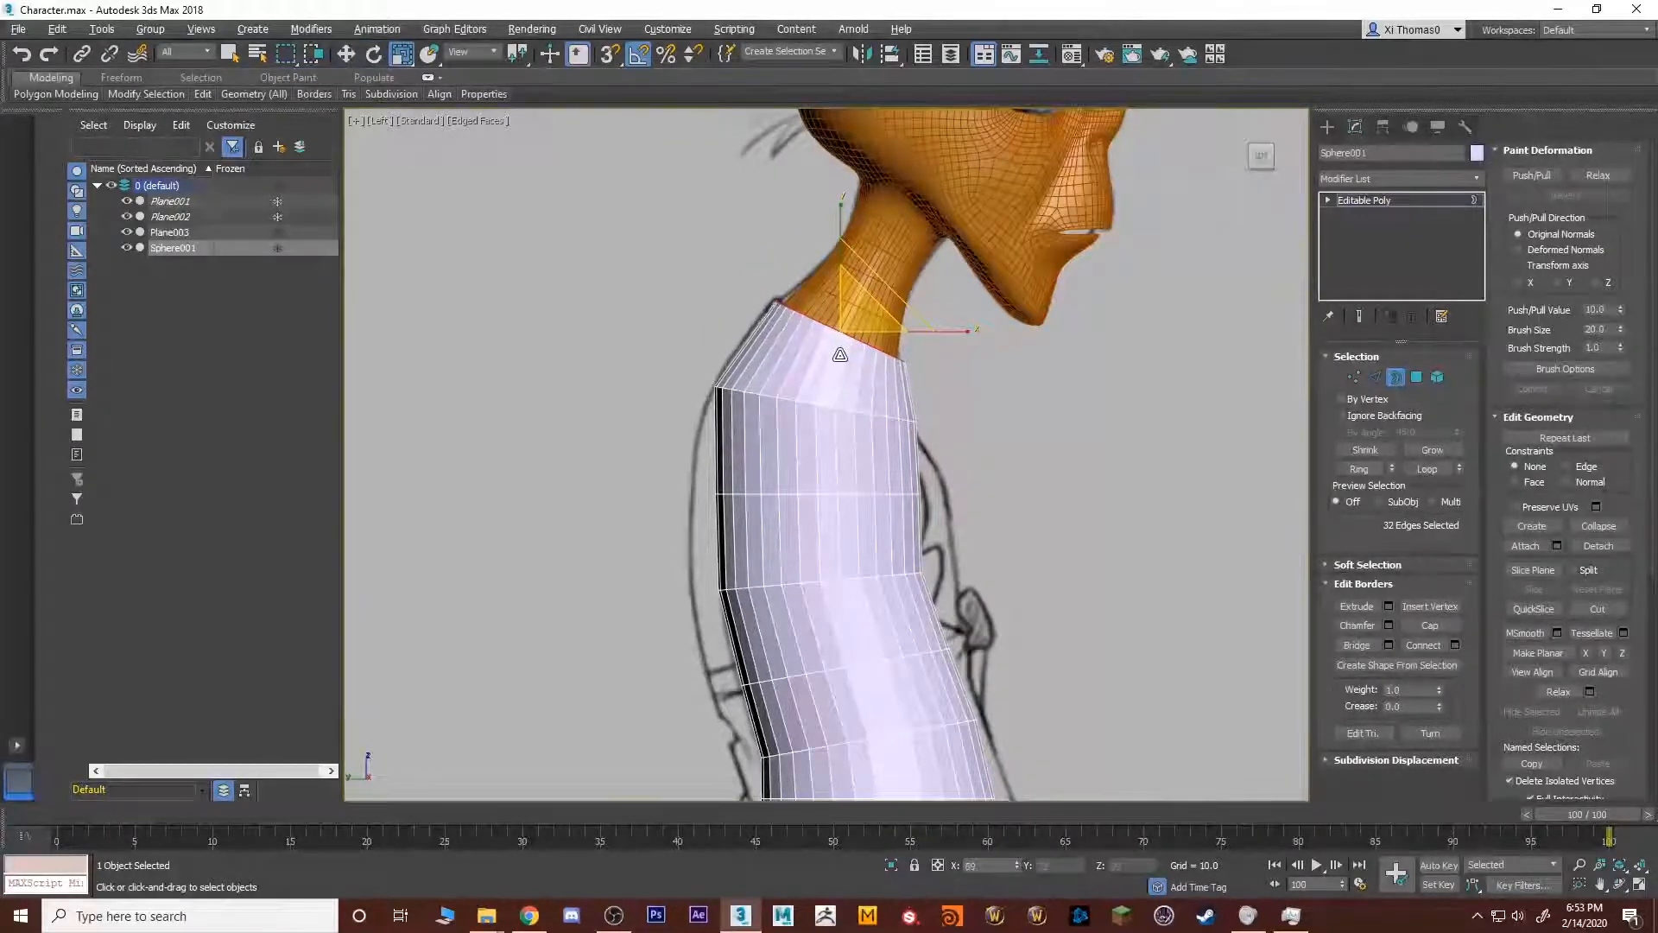
Show the Front view full size and frame the body's lower part over the front reference.
scroll(837, 356, "down", 5)
middle_click_drag(838, 397, 839, 327)
key("alt+w")
middle_click(1067, 307)
key("alt+w")
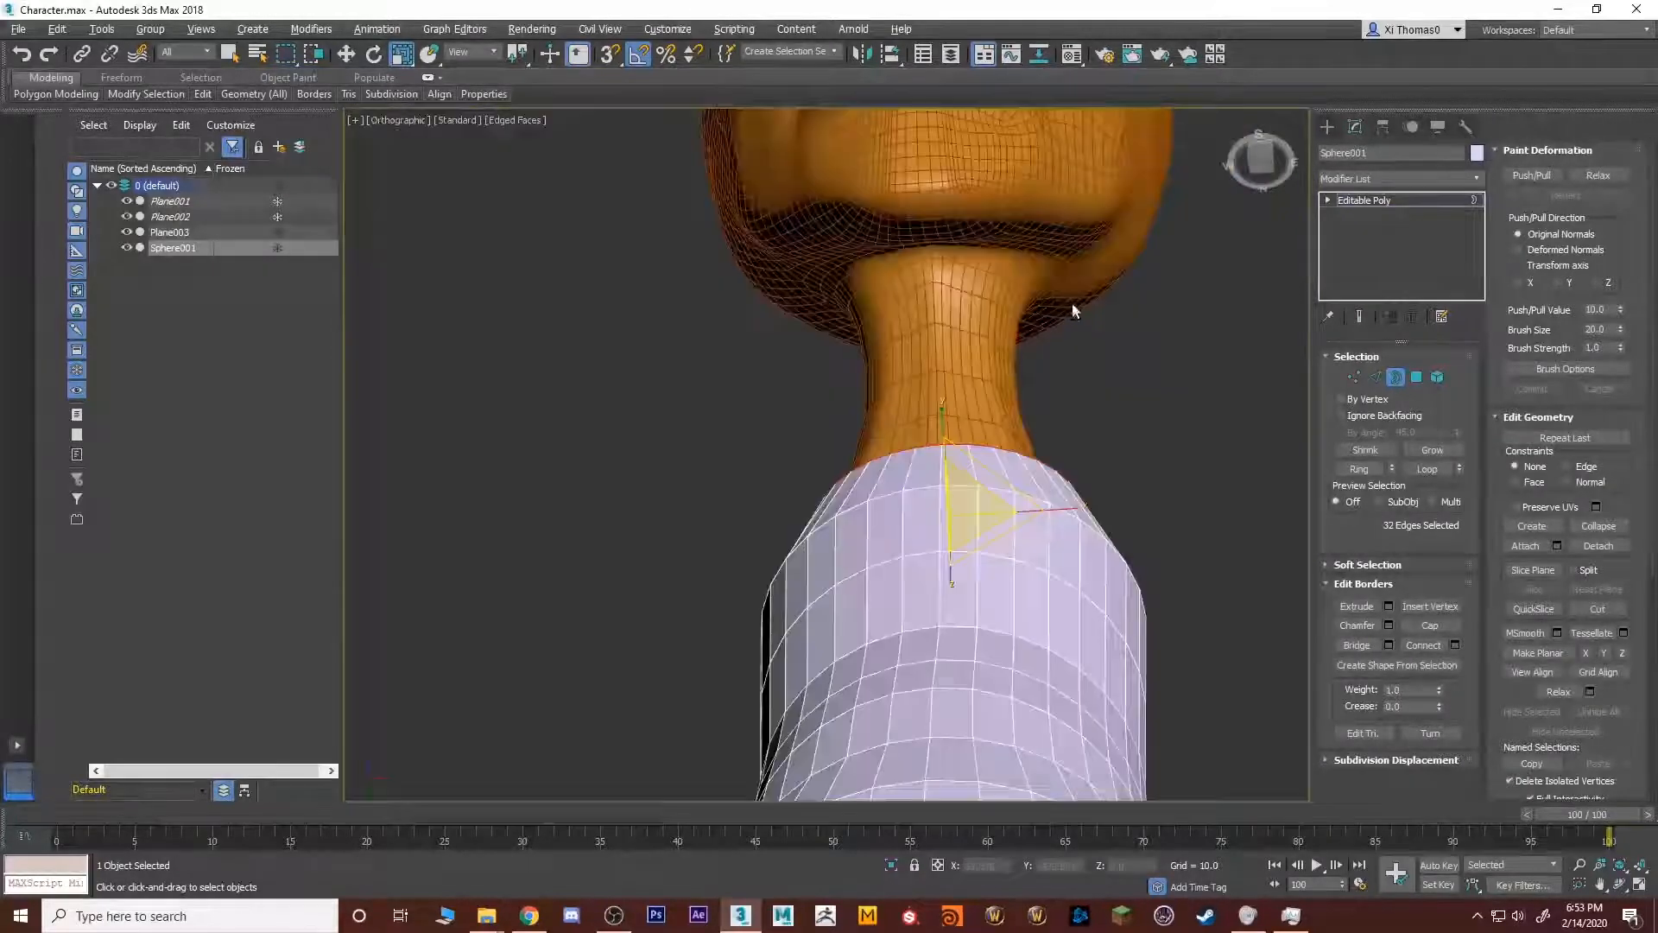
key("alt+w")
key("f")
key("alt+w")
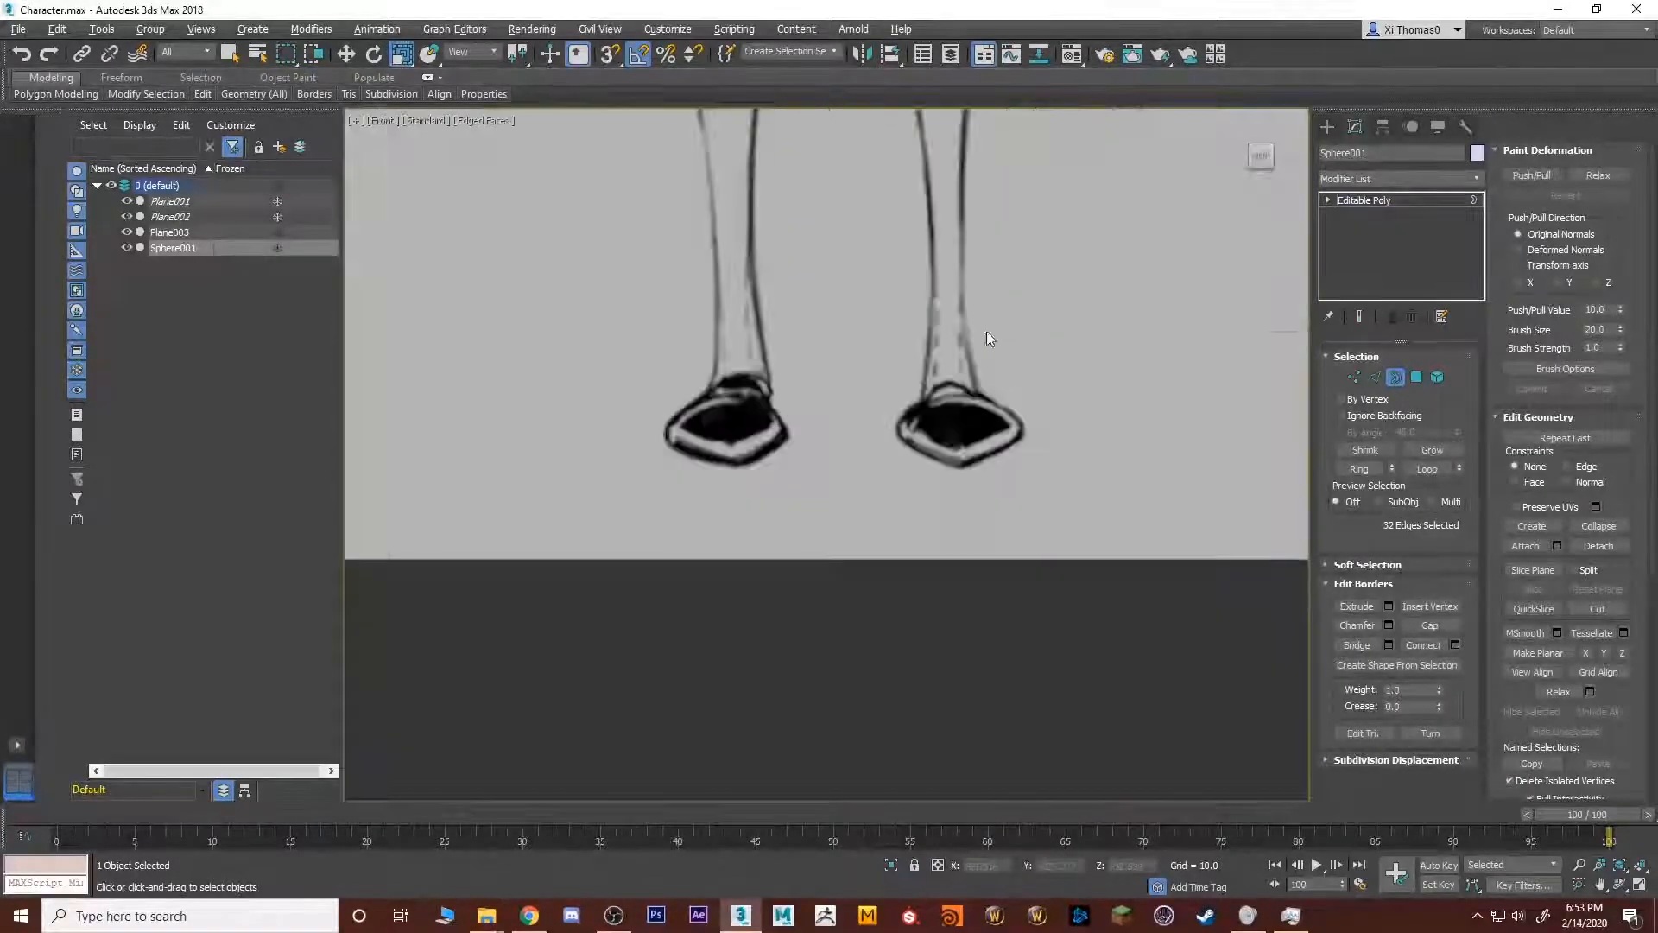
middle_click_drag(992, 341, 990, 484)
scroll(990, 483, "down", 8)
middle_click_drag(950, 355, 931, 498)
scroll(931, 498, "up", 10)
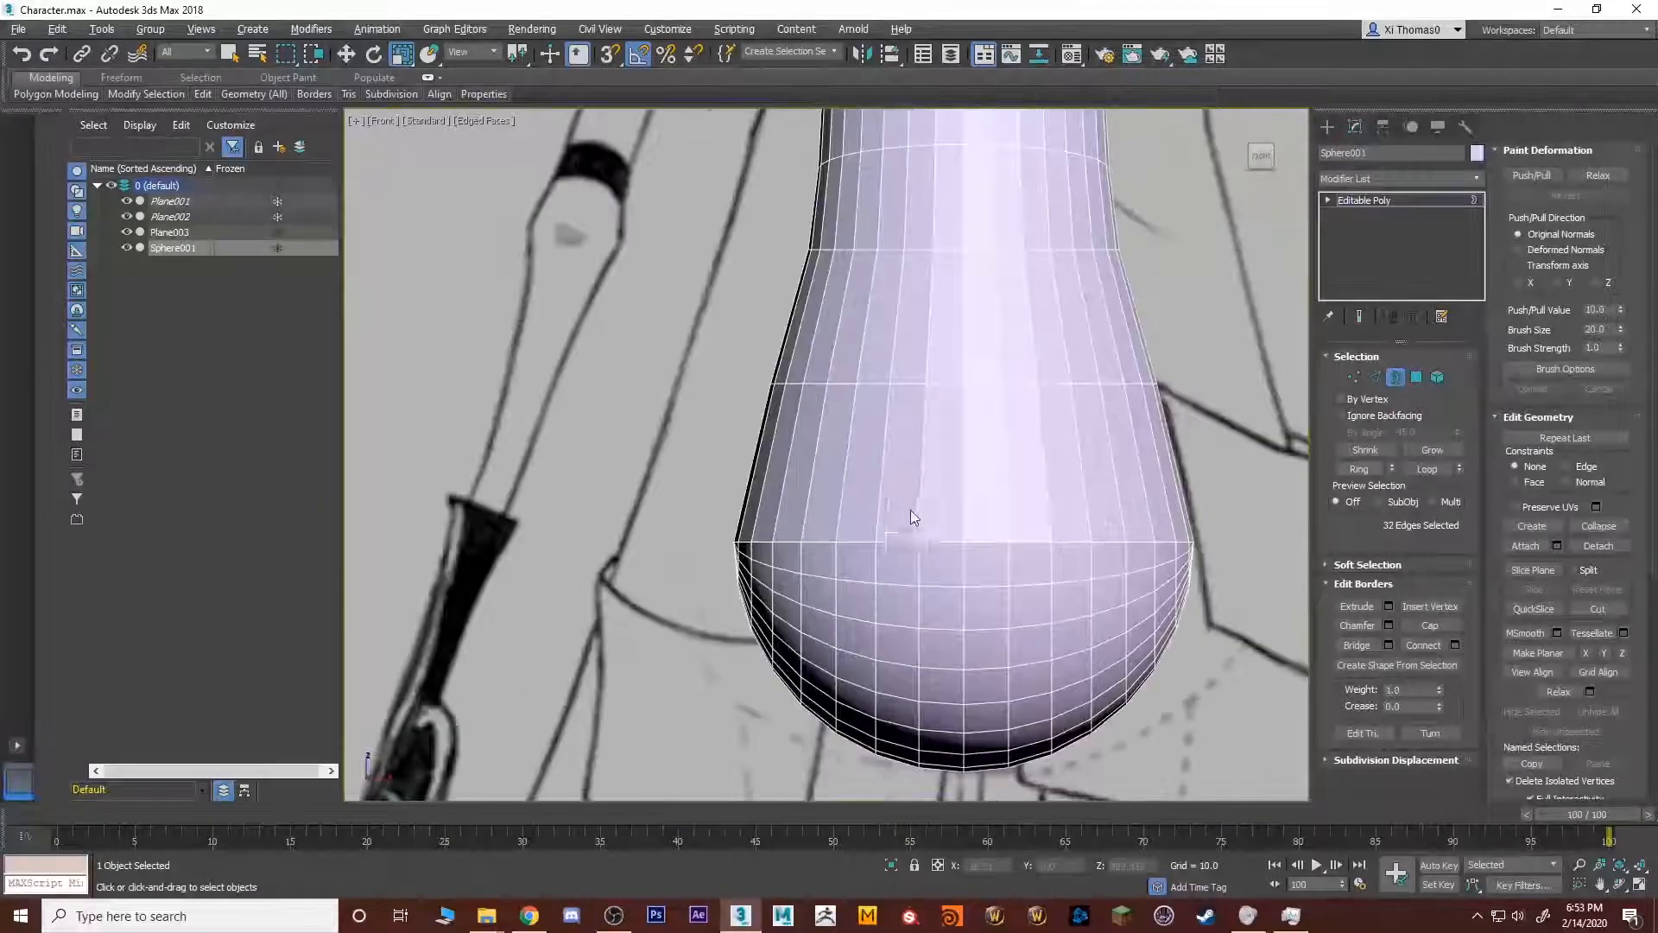
Try widening the vertex ring above the belly hemisphere in the Front view, and undo it.
key("1")
left_click_drag(1226, 346, 633, 452)
scroll(633, 452, "down", 2)
middle_click_drag(633, 451, 516, 518)
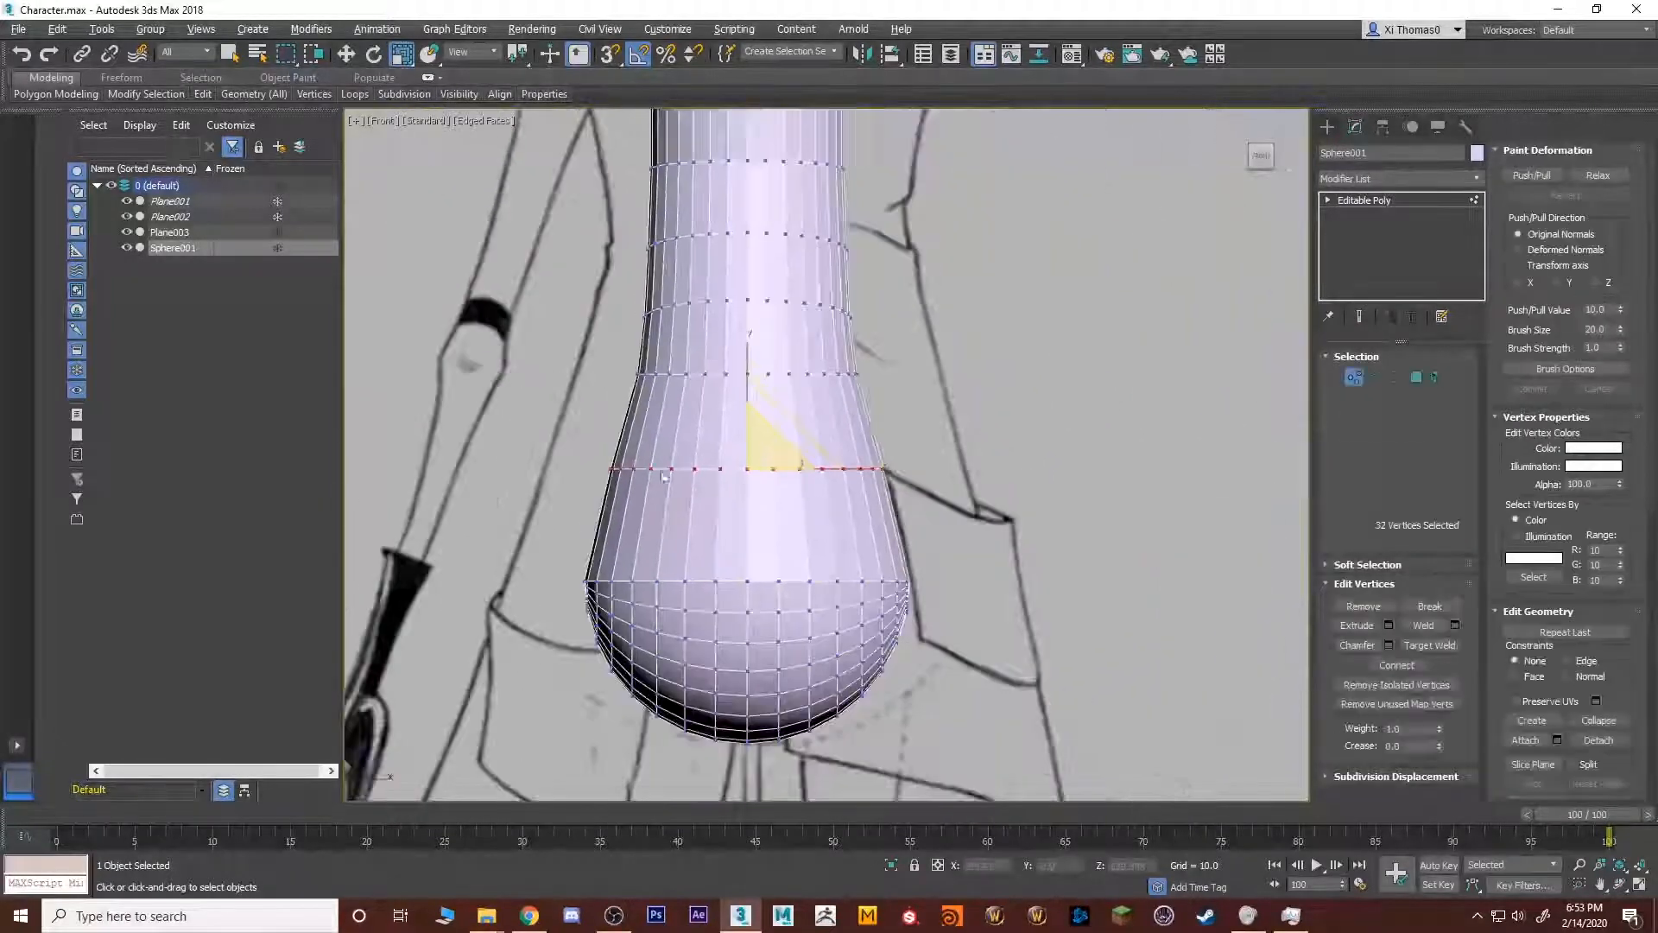
key("w")
key("r")
left_click_drag(852, 465, 886, 463)
middle_click_drag(969, 571, 1039, 481)
key("ctrl+z")
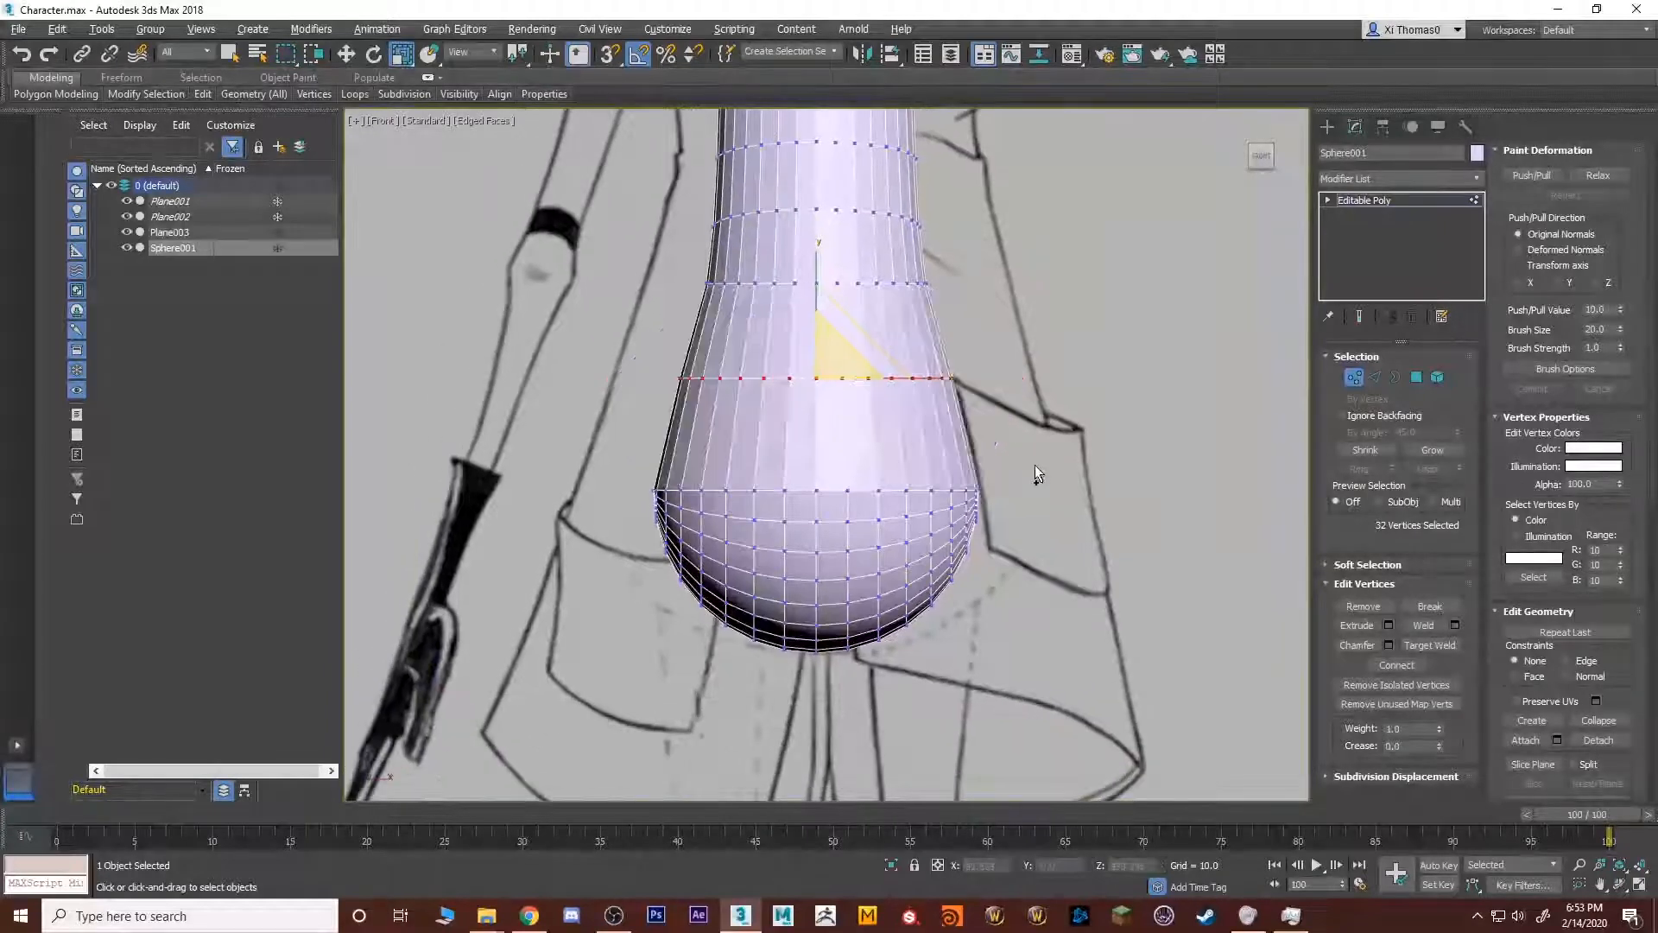
Try enlarging and repositioning the belly hemisphere's vertices and widening the ring above them, then undo these changes.
left_click_drag(852, 548, 822, 459)
key("w")
middle_click_drag(908, 399, 933, 488)
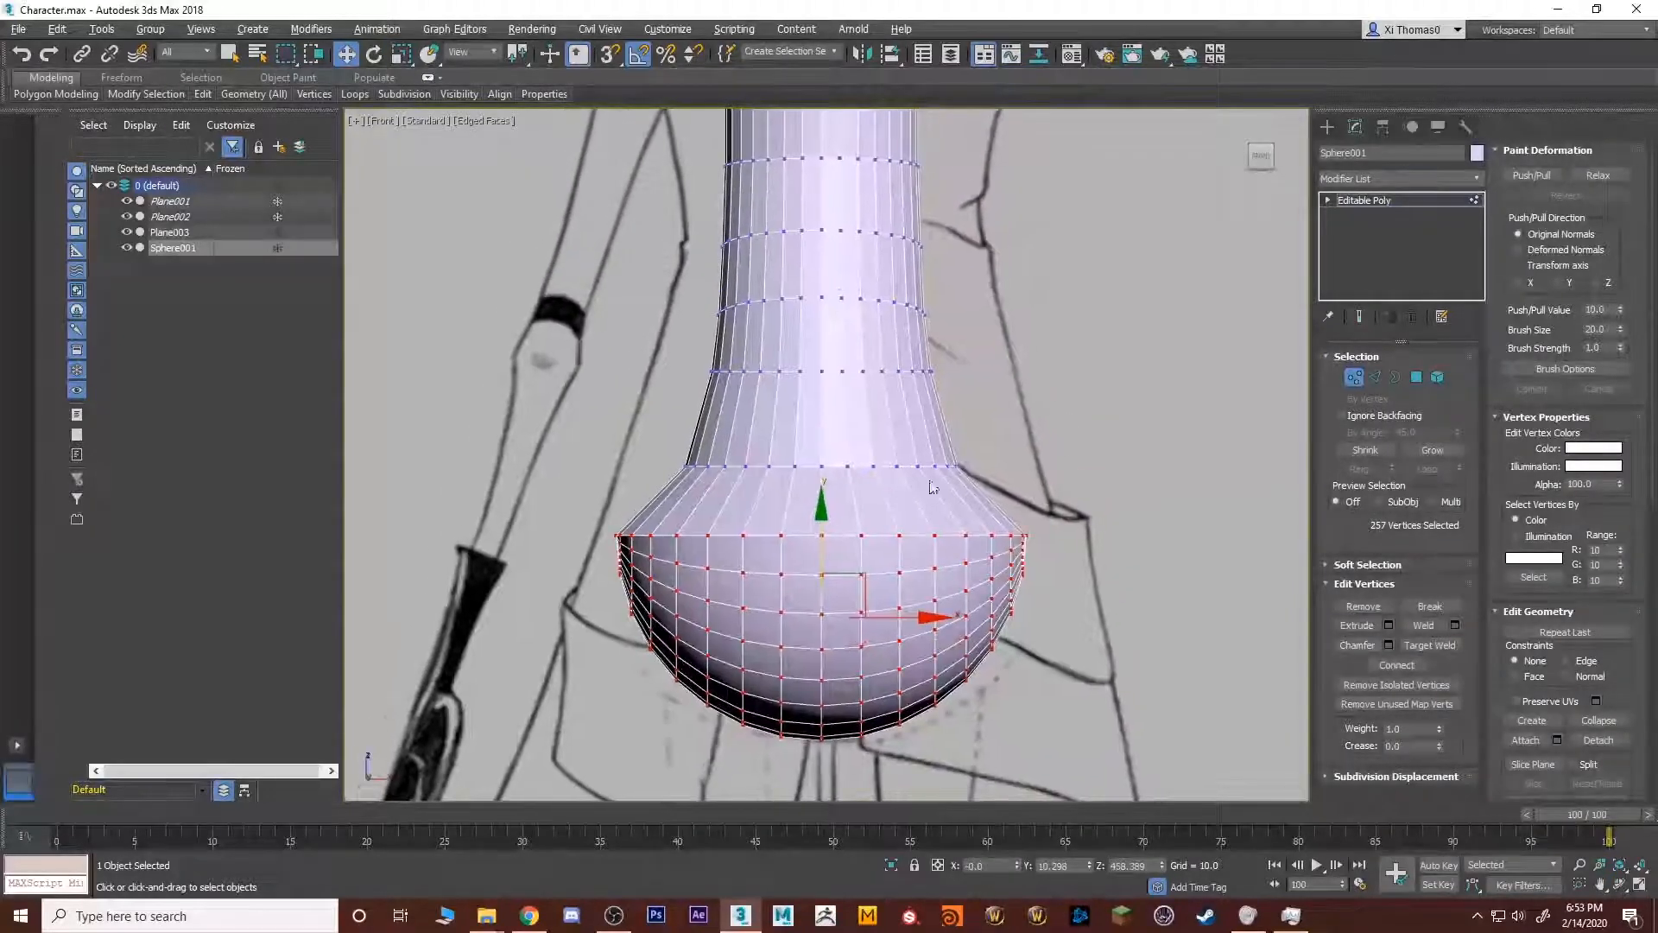
left_click_drag(630, 513, 629, 513)
key("r")
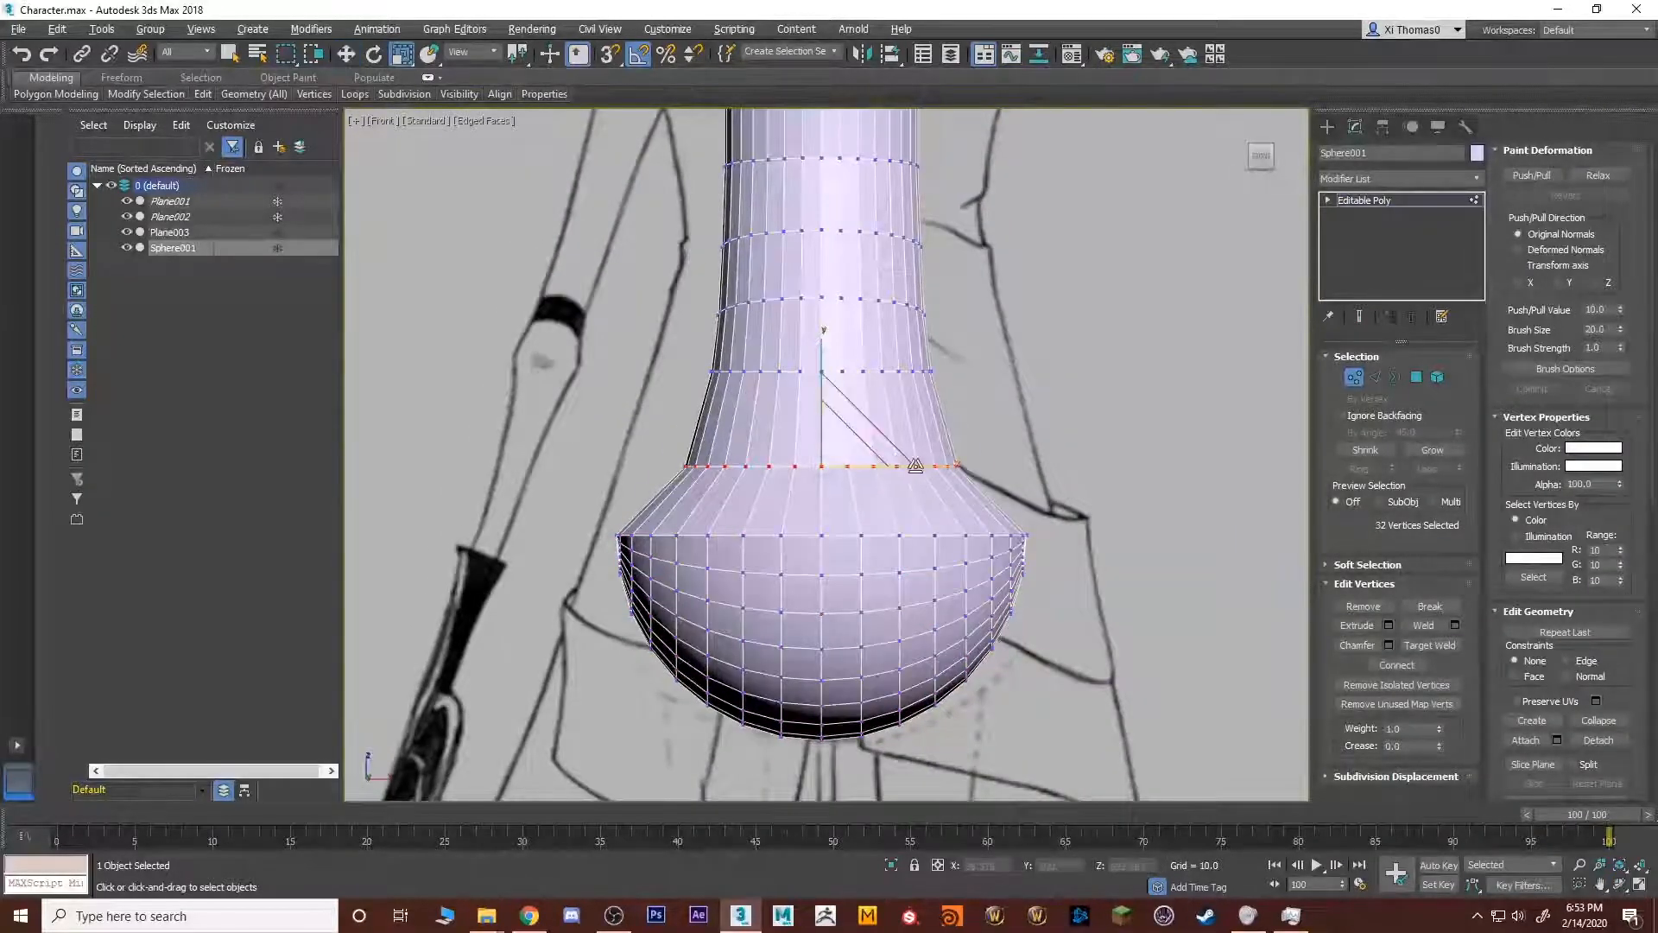
left_click_drag(916, 467, 936, 463)
key("ctrl+z")
key("ctrl+z")
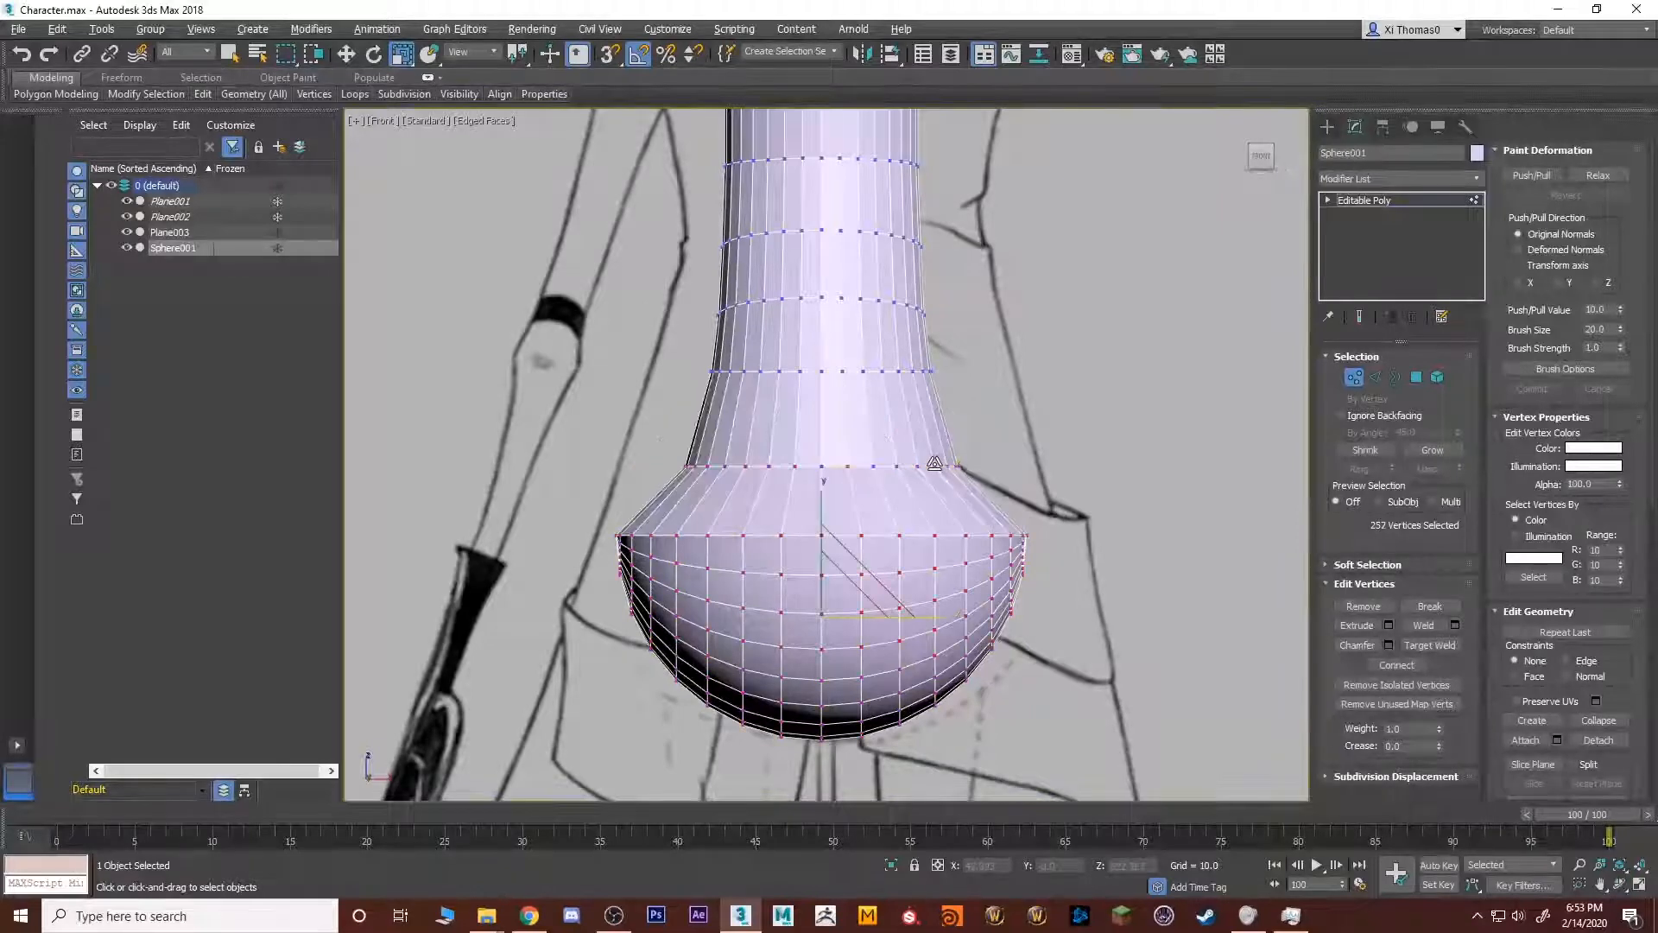
key("ctrl+z")
key("ctrl+z")
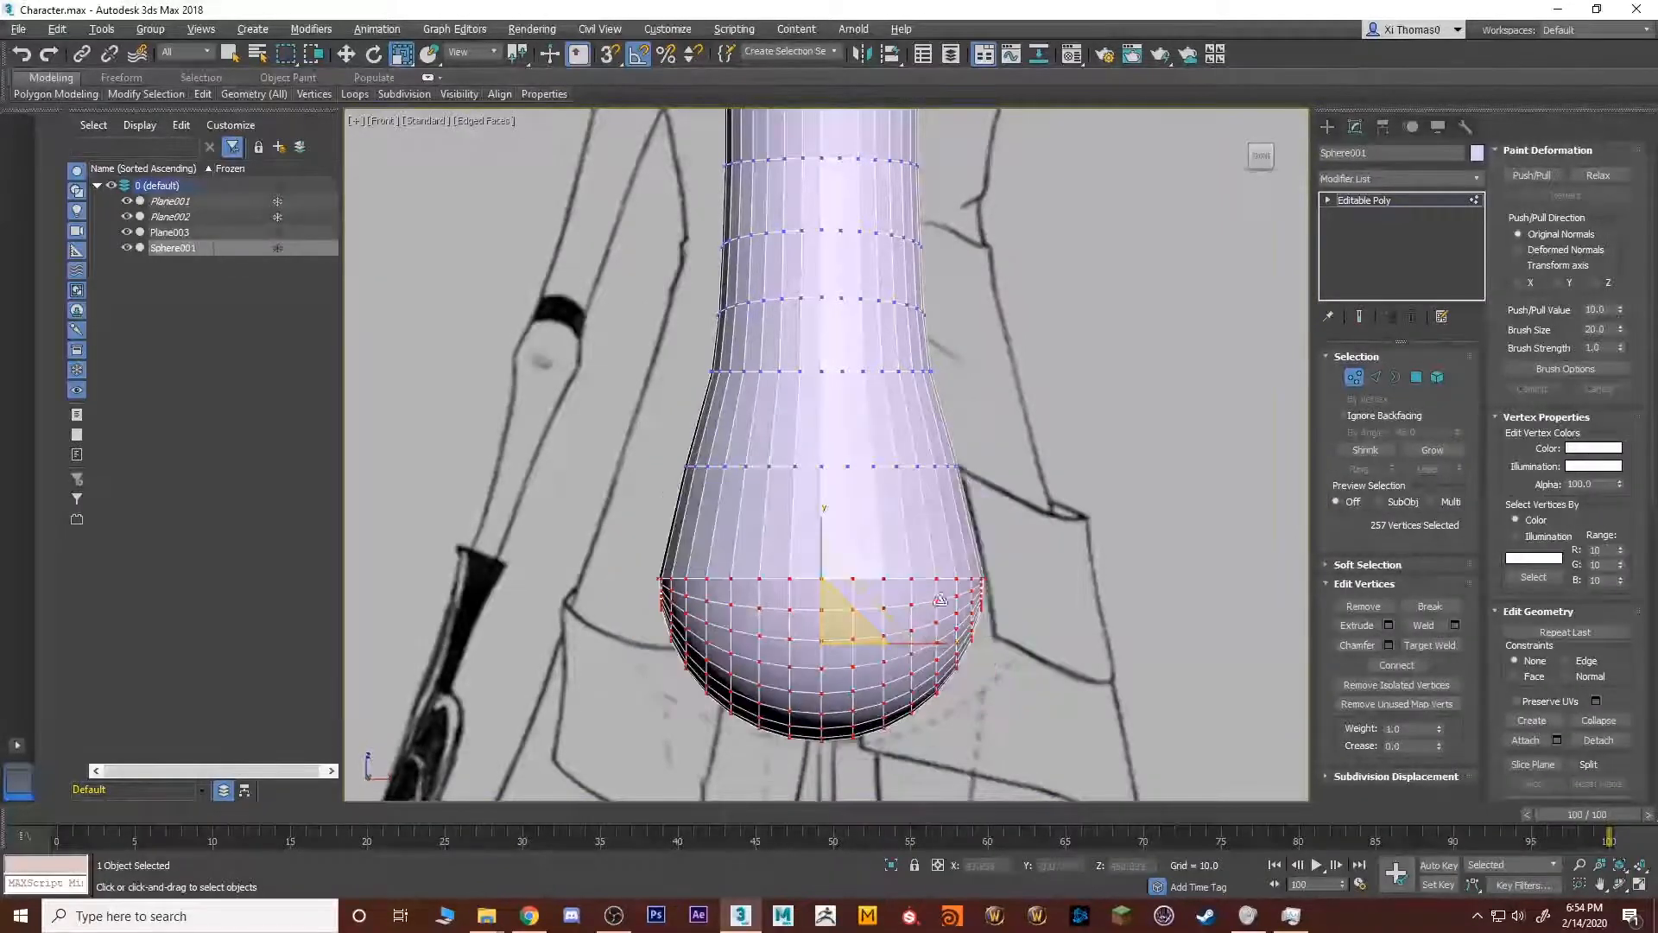
Widen the belly hemisphere's vertices along X to fit the coat's hips in the front sketch.
scroll(907, 603, "up", 2)
middle_click_drag(834, 613, 826, 467)
key("w")
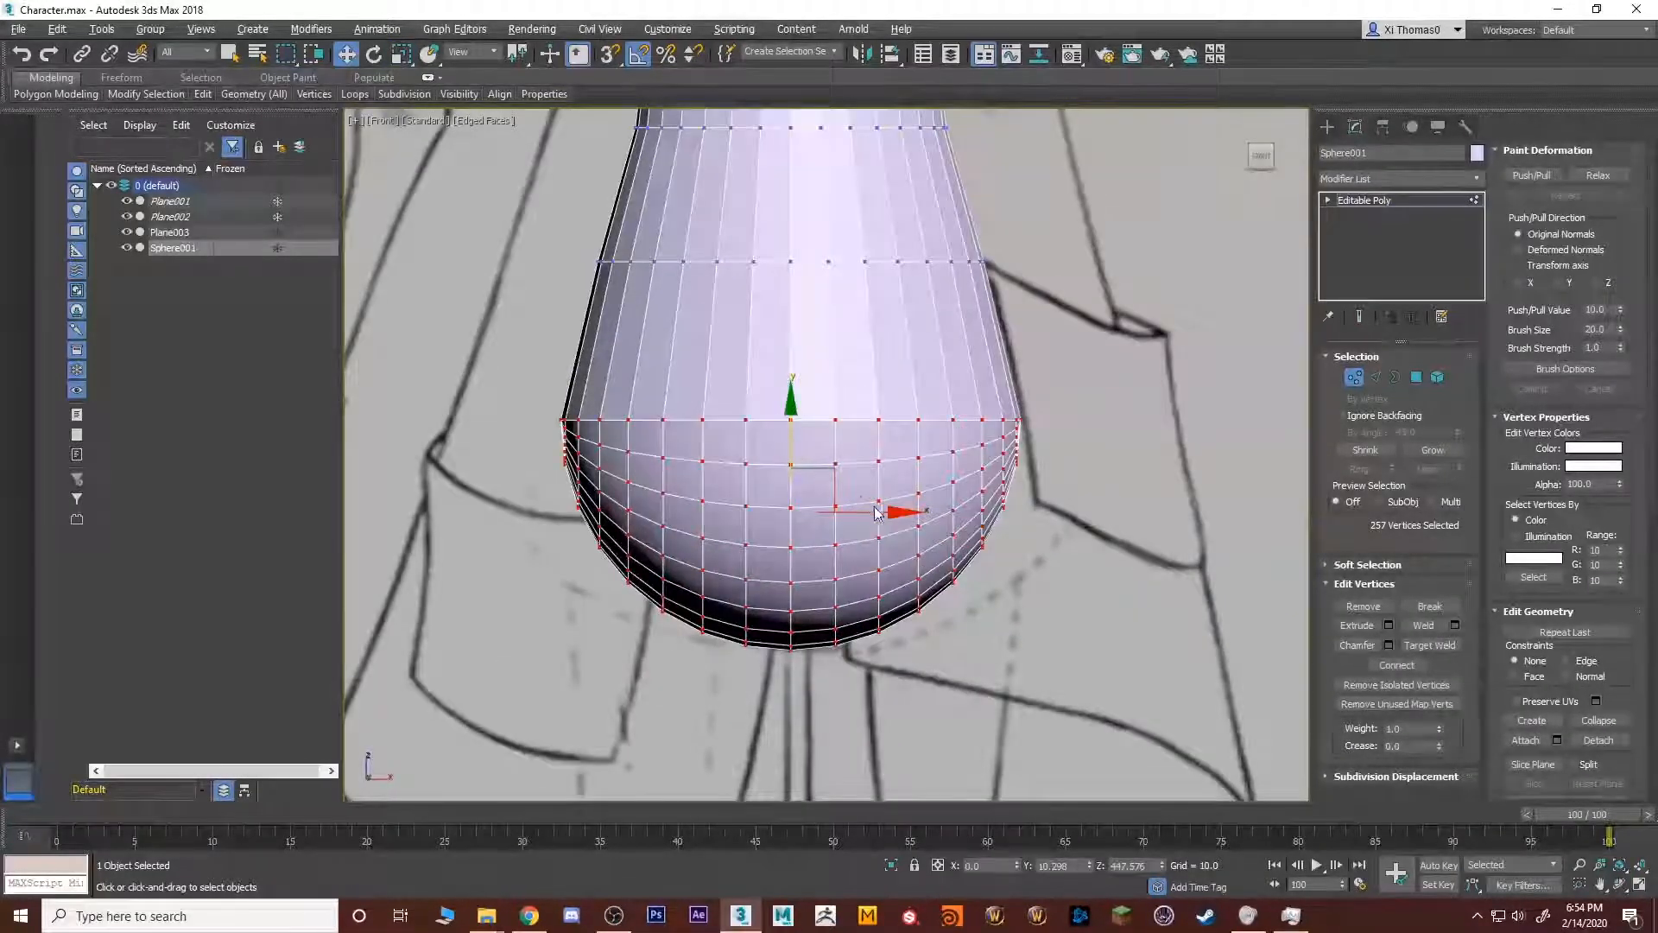
key("r")
left_click_drag(879, 508, 915, 506)
Widen the first vertex ring above the hemisphere along X to continue the hip outline.
middle_click_drag(900, 399, 912, 549)
left_click_drag(577, 383, 1028, 436)
middle_click_drag(717, 423, 739, 543)
left_click_drag(899, 533, 933, 534)
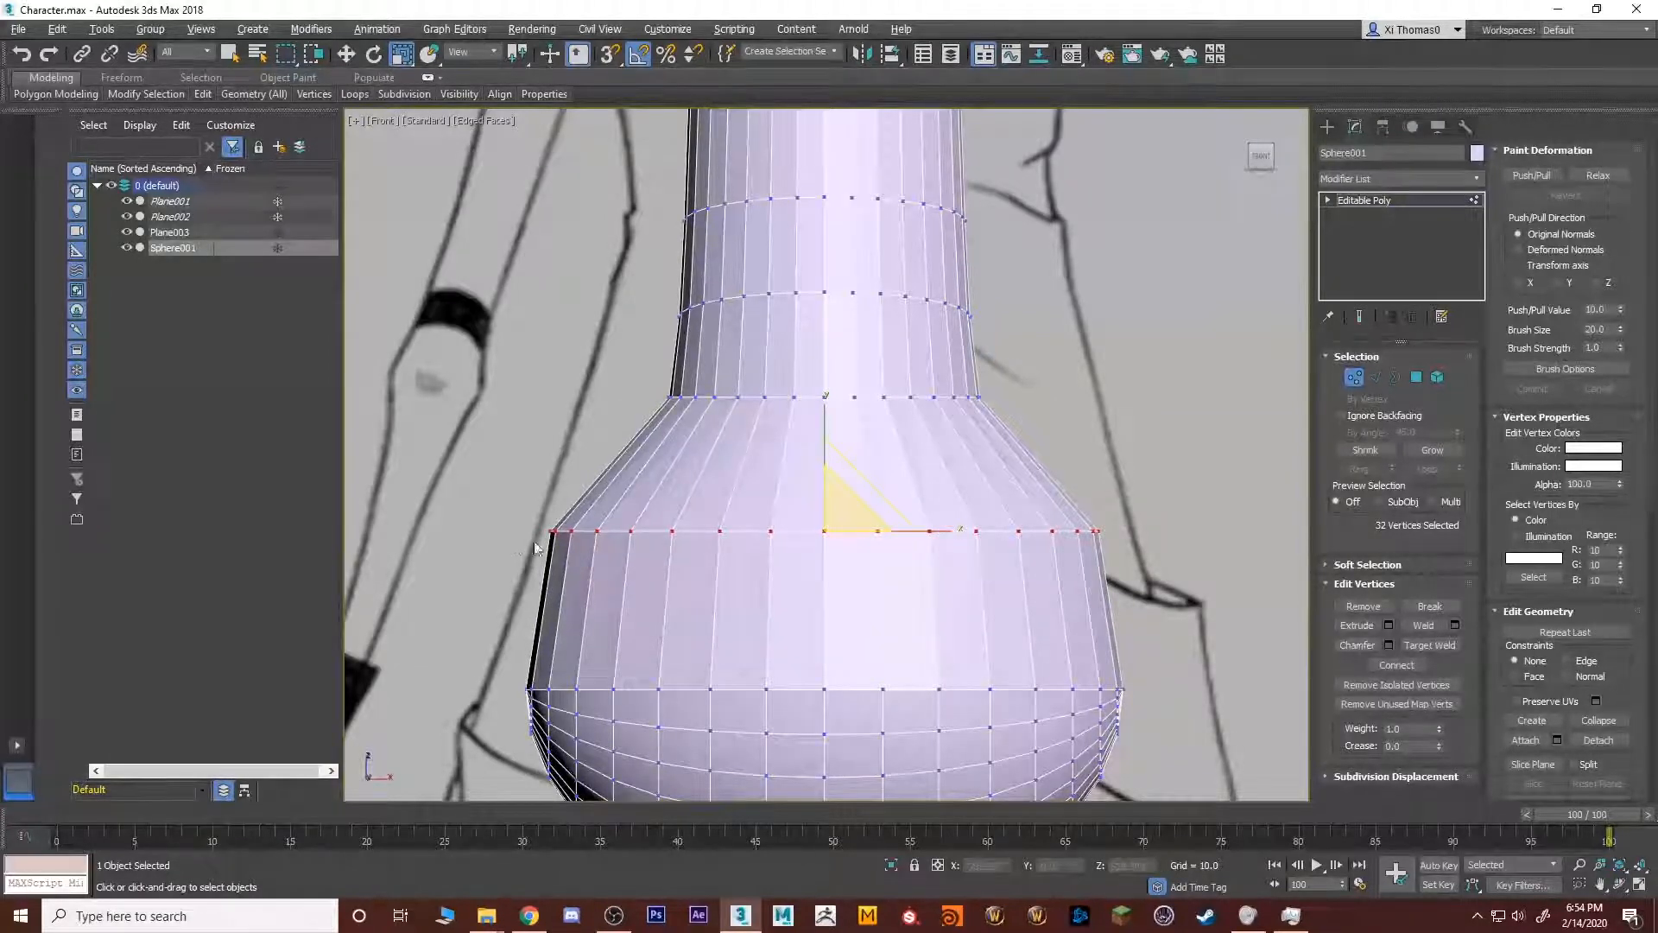
Widen the next two vertex rings up the torso along X, tapering them toward the waist.
middle_click_drag(955, 423, 989, 557)
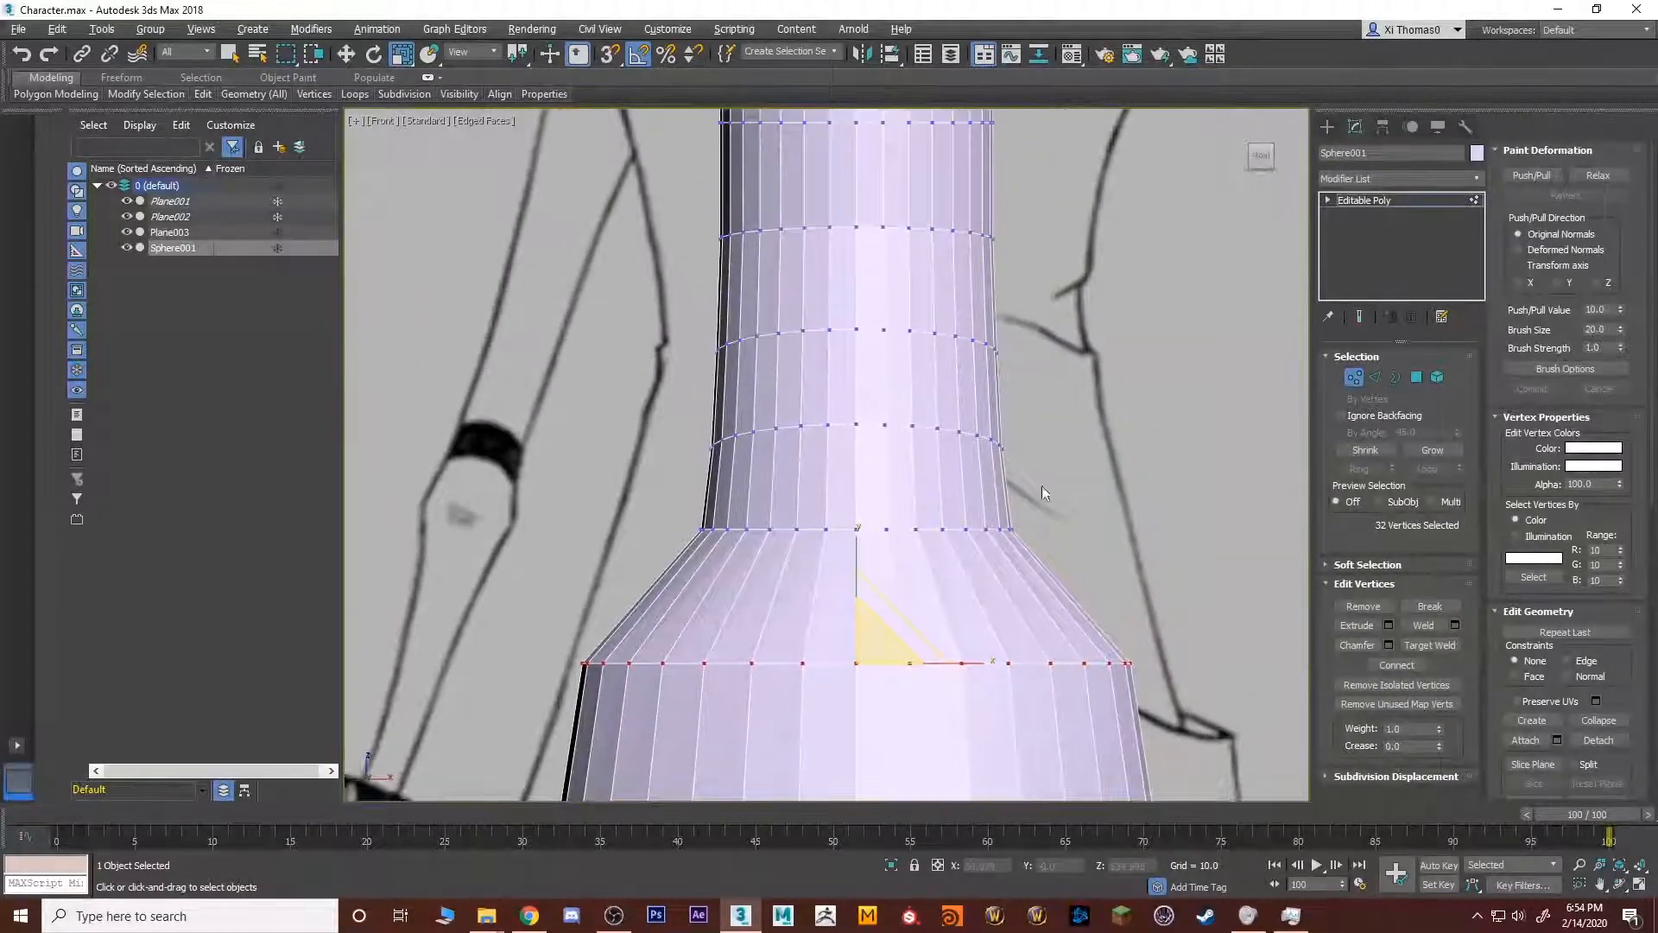
left_click_drag(1041, 485, 653, 562)
middle_click_drag(803, 518, 778, 589)
left_click_drag(943, 592, 973, 587)
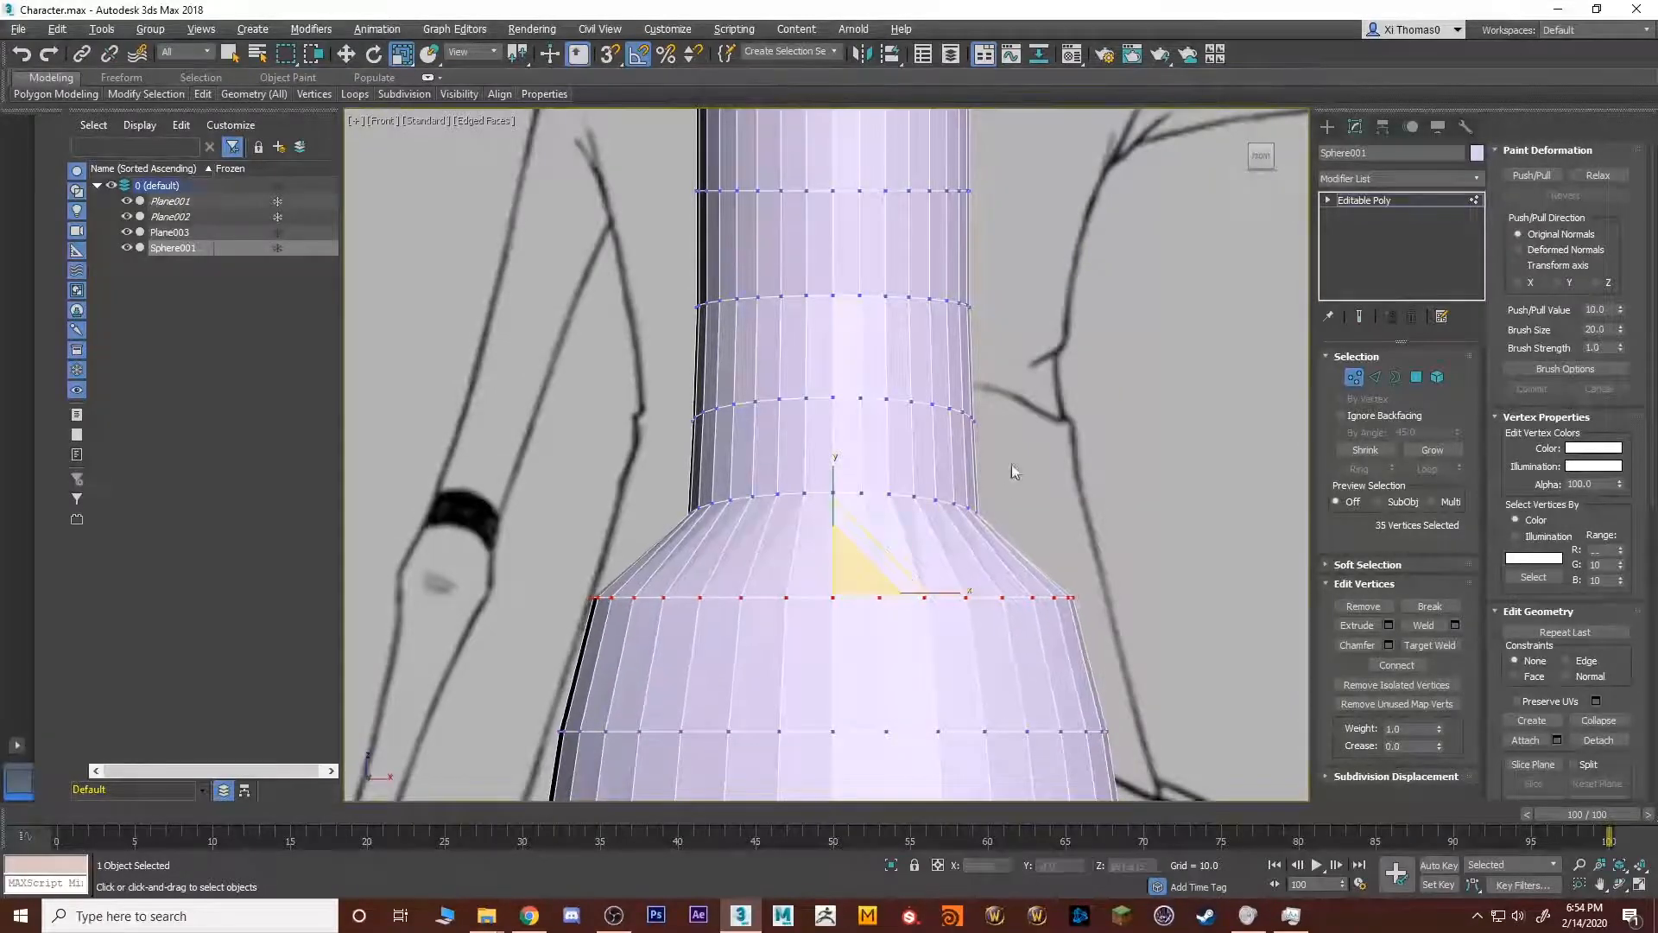
left_click_drag(644, 560, 644, 560)
middle_click_drag(792, 510, 770, 563)
left_click_drag(892, 577, 944, 587)
Widen the waist, chest and shoulder vertex rings along X to match the coat's front outline.
middle_click_drag(1002, 442, 997, 563)
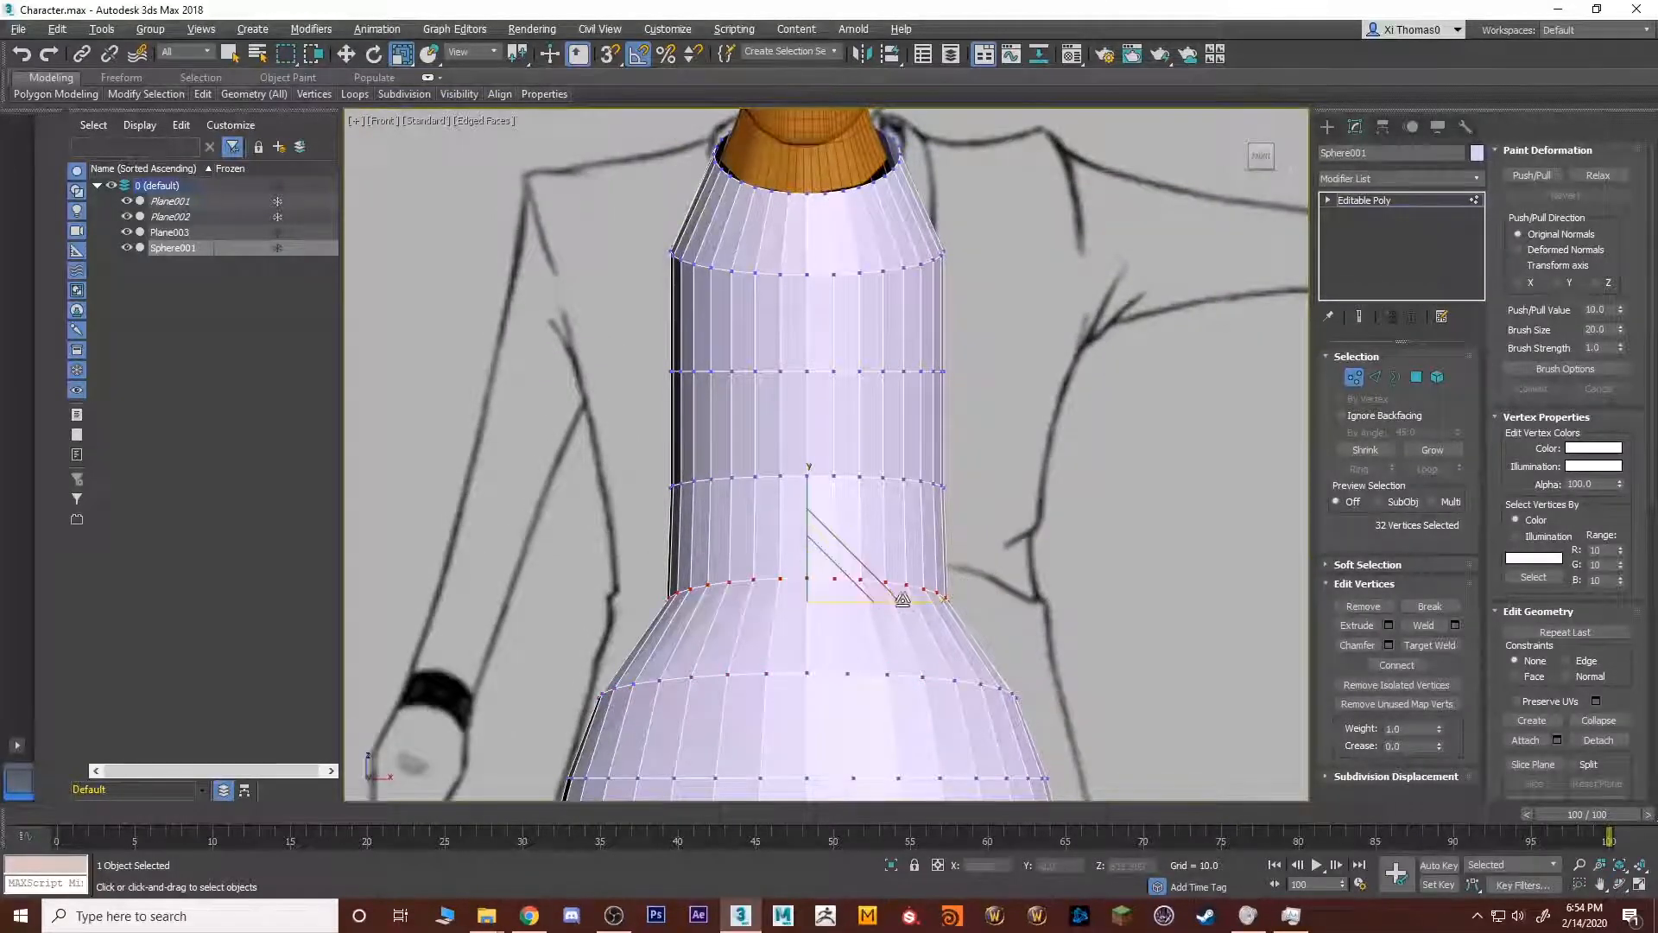
left_click_drag(903, 598, 931, 606)
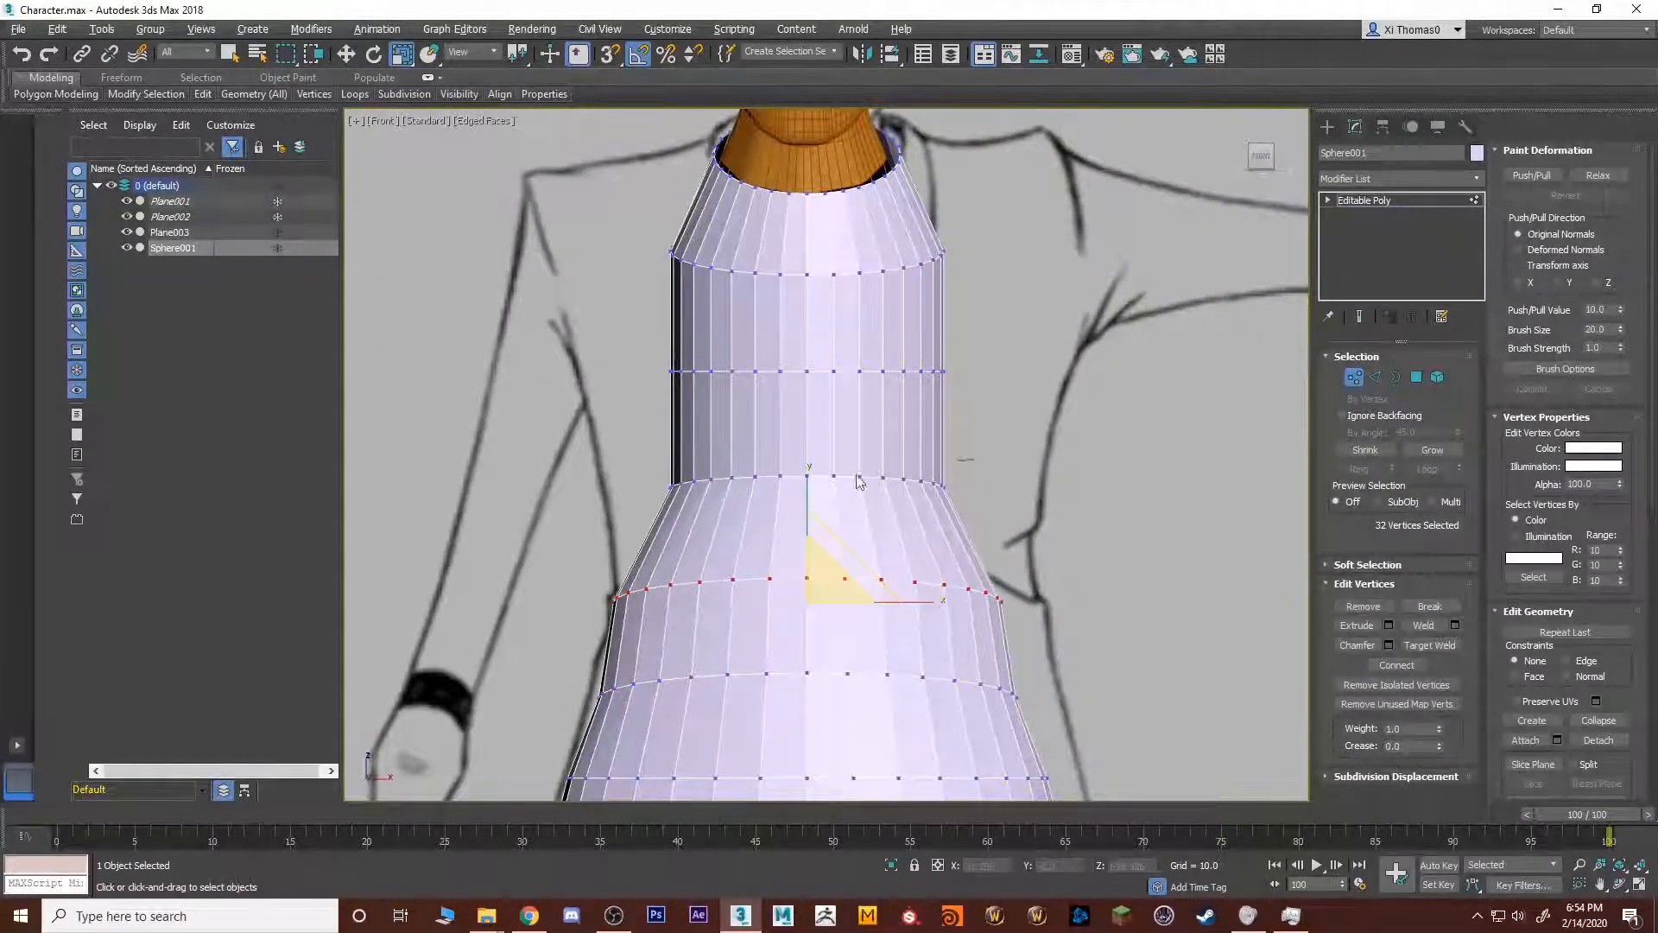
left_click_drag(906, 489, 937, 495)
middle_click_drag(937, 495, 941, 602)
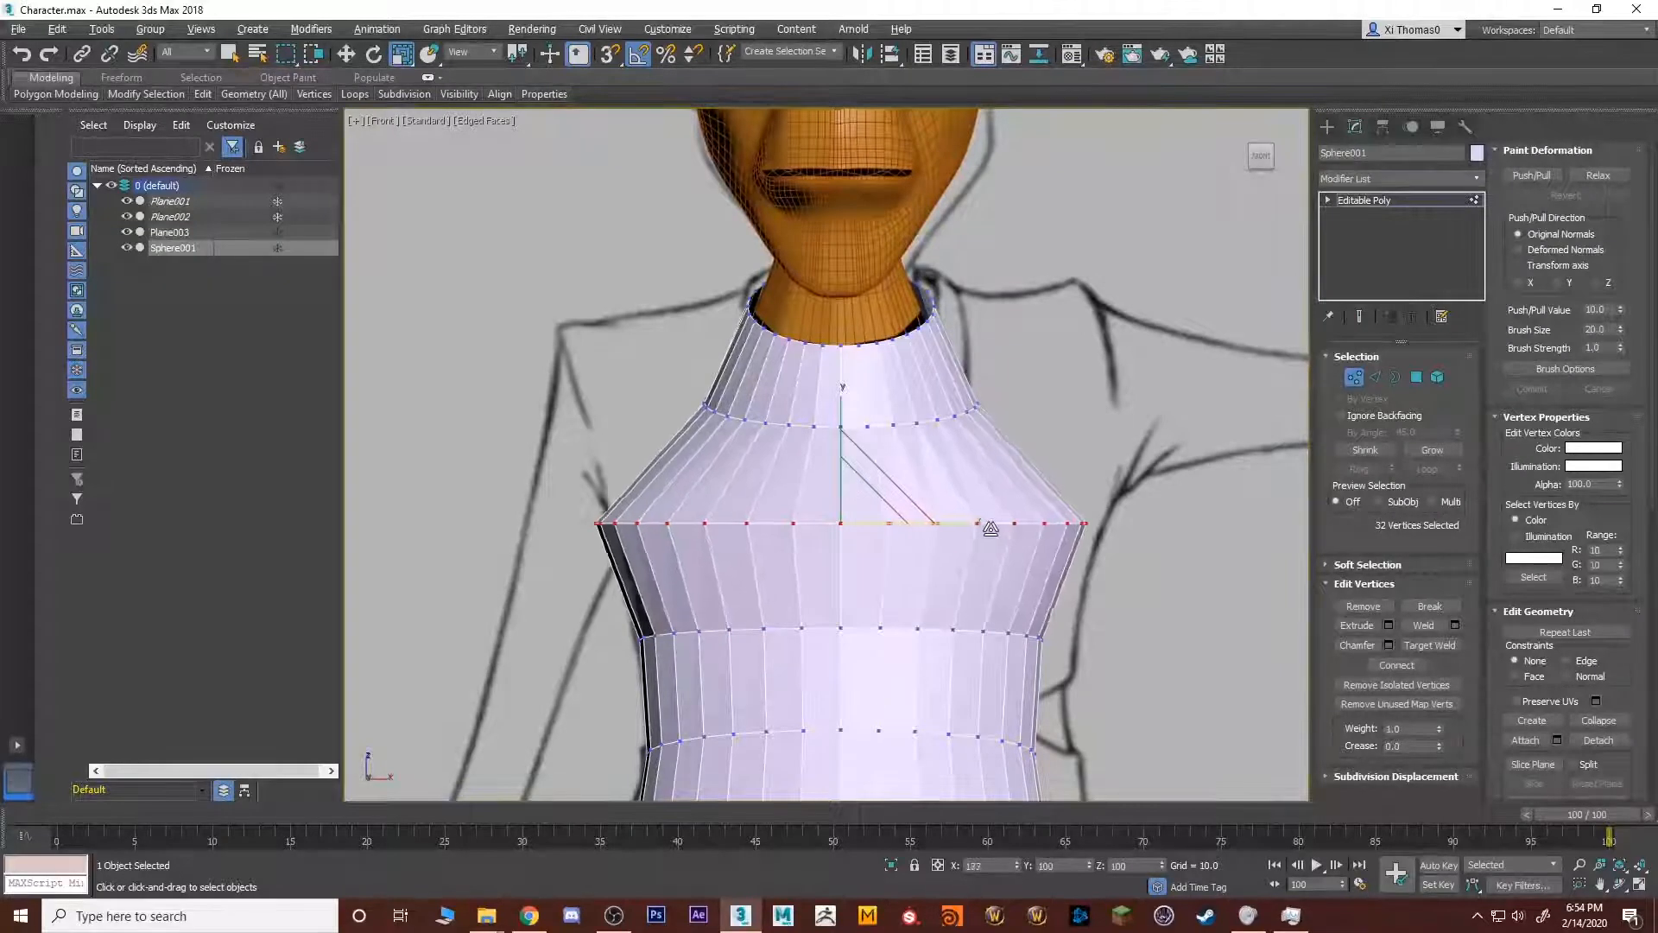
middle_click_drag(945, 452, 941, 570)
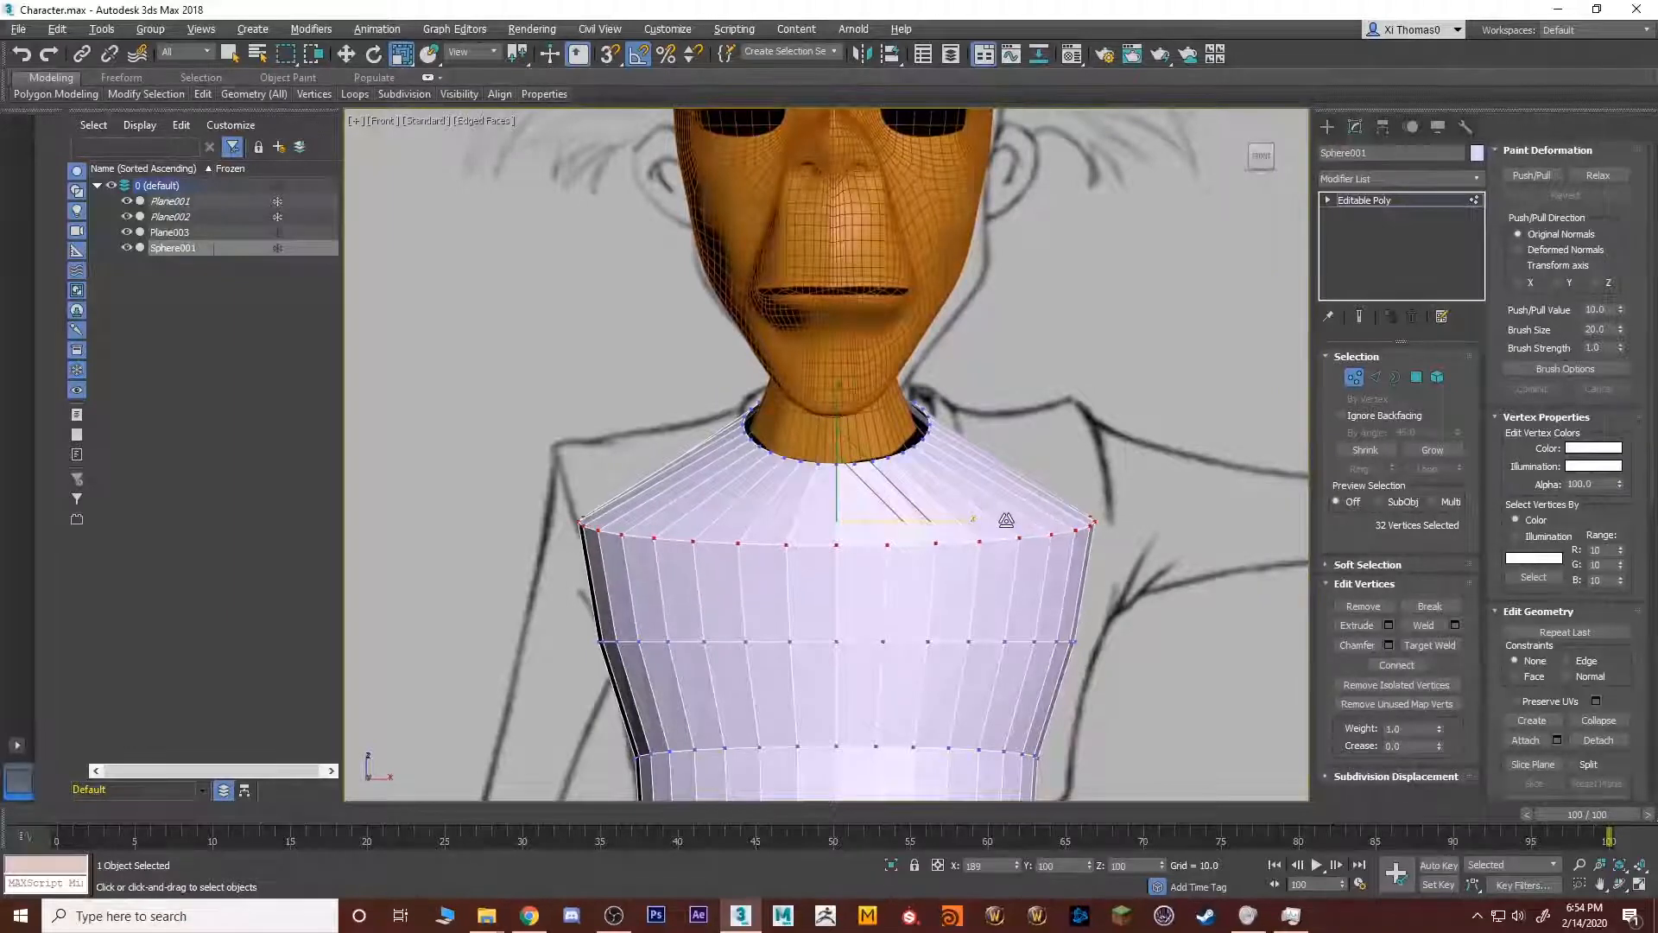
Examine the widened torso from several angles in the Perspective view and in the four-view layout.
scroll(786, 497, "down", 5)
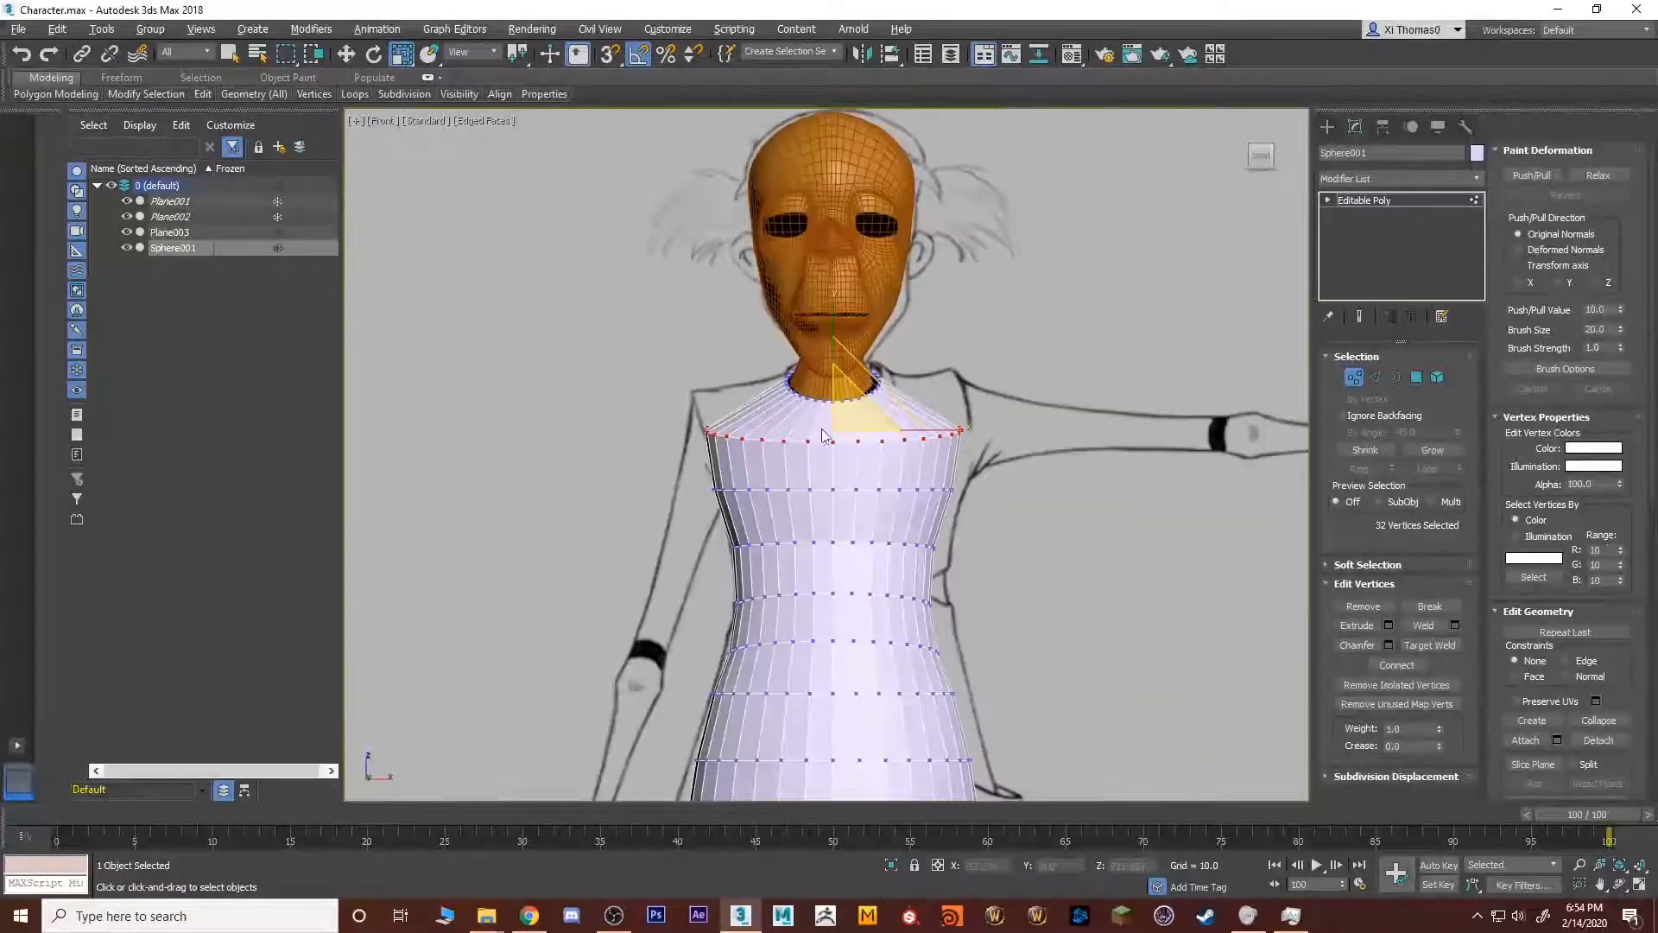
key("alt+w")
key("alt+w")
middle_click_drag(1073, 581, 860, 475, "alt")
scroll(842, 457, "up", 8)
scroll(860, 478, "down", 3)
key("q")
scroll(859, 478, "down", 5)
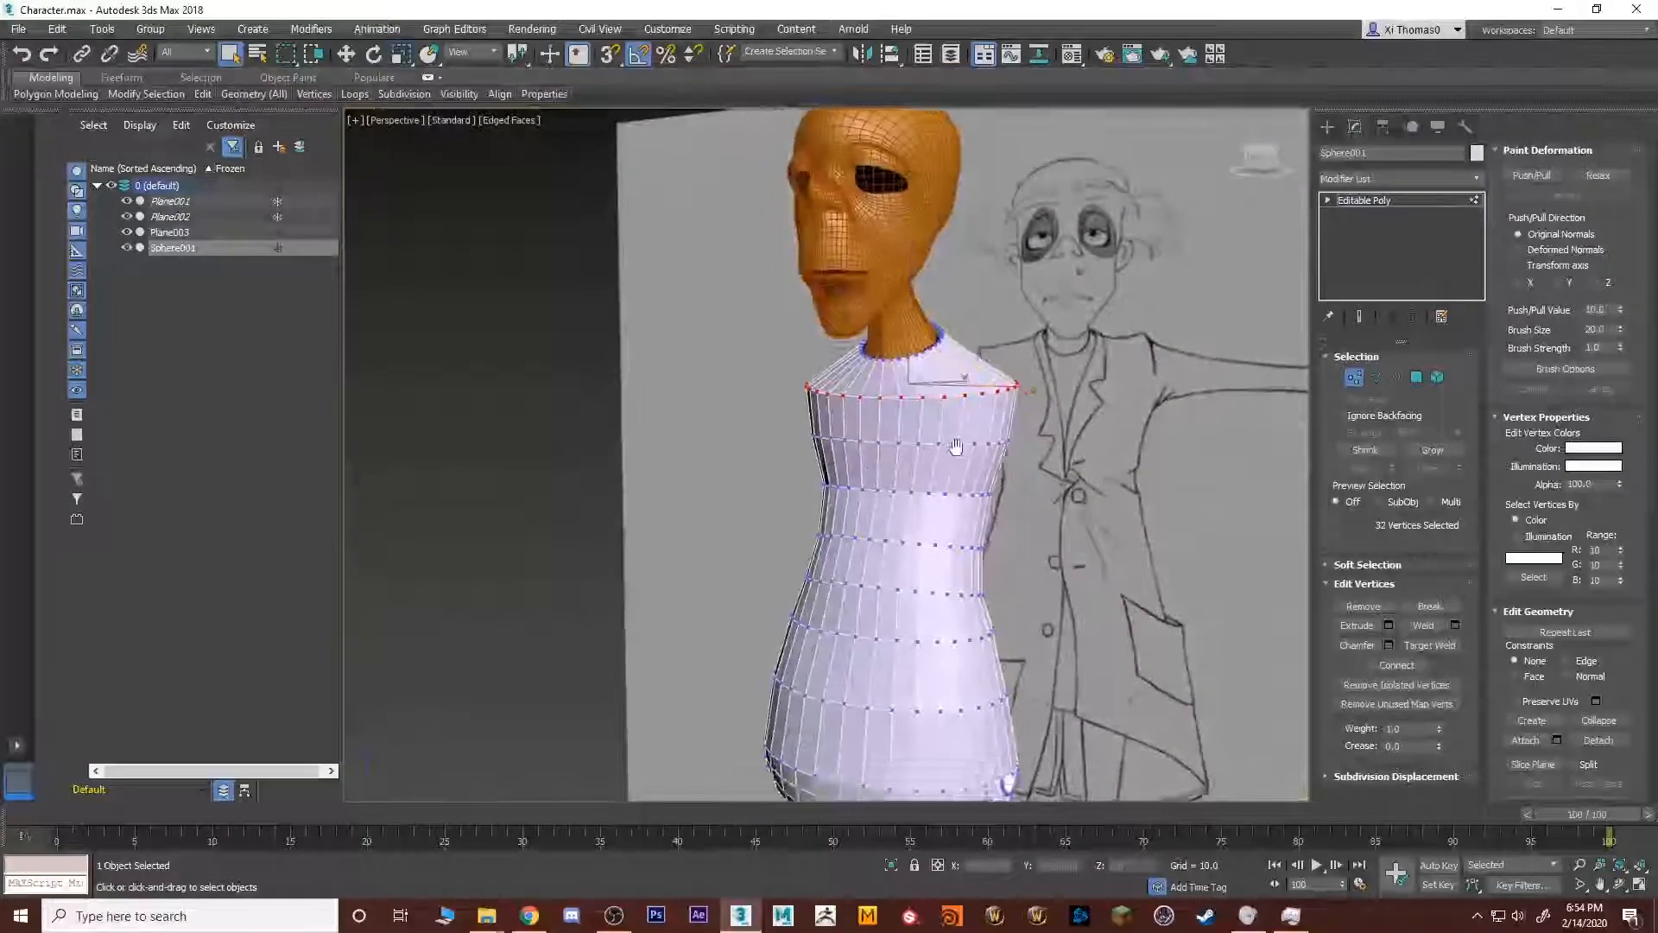
key("alt+w")
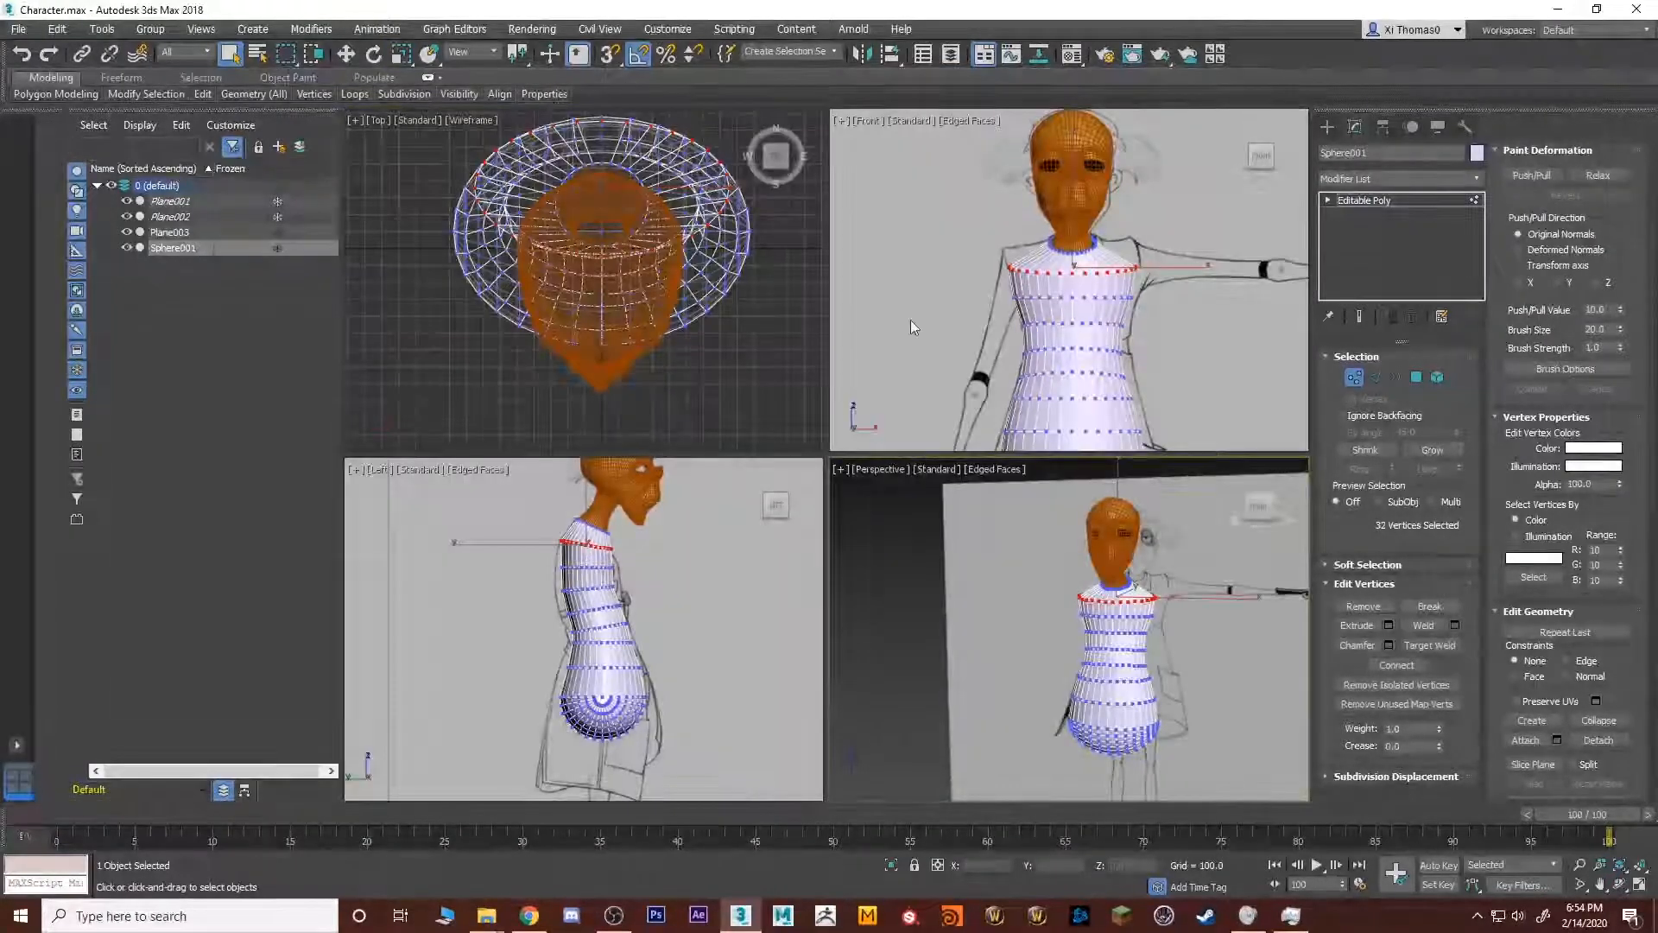
Create a cylinder over the outstretched upper arm in the Front view and rotate it 90 degrees to lie along the arm.
key("alt+w")
scroll(914, 326, "up", 3)
middle_click_drag(914, 327, 914, 408)
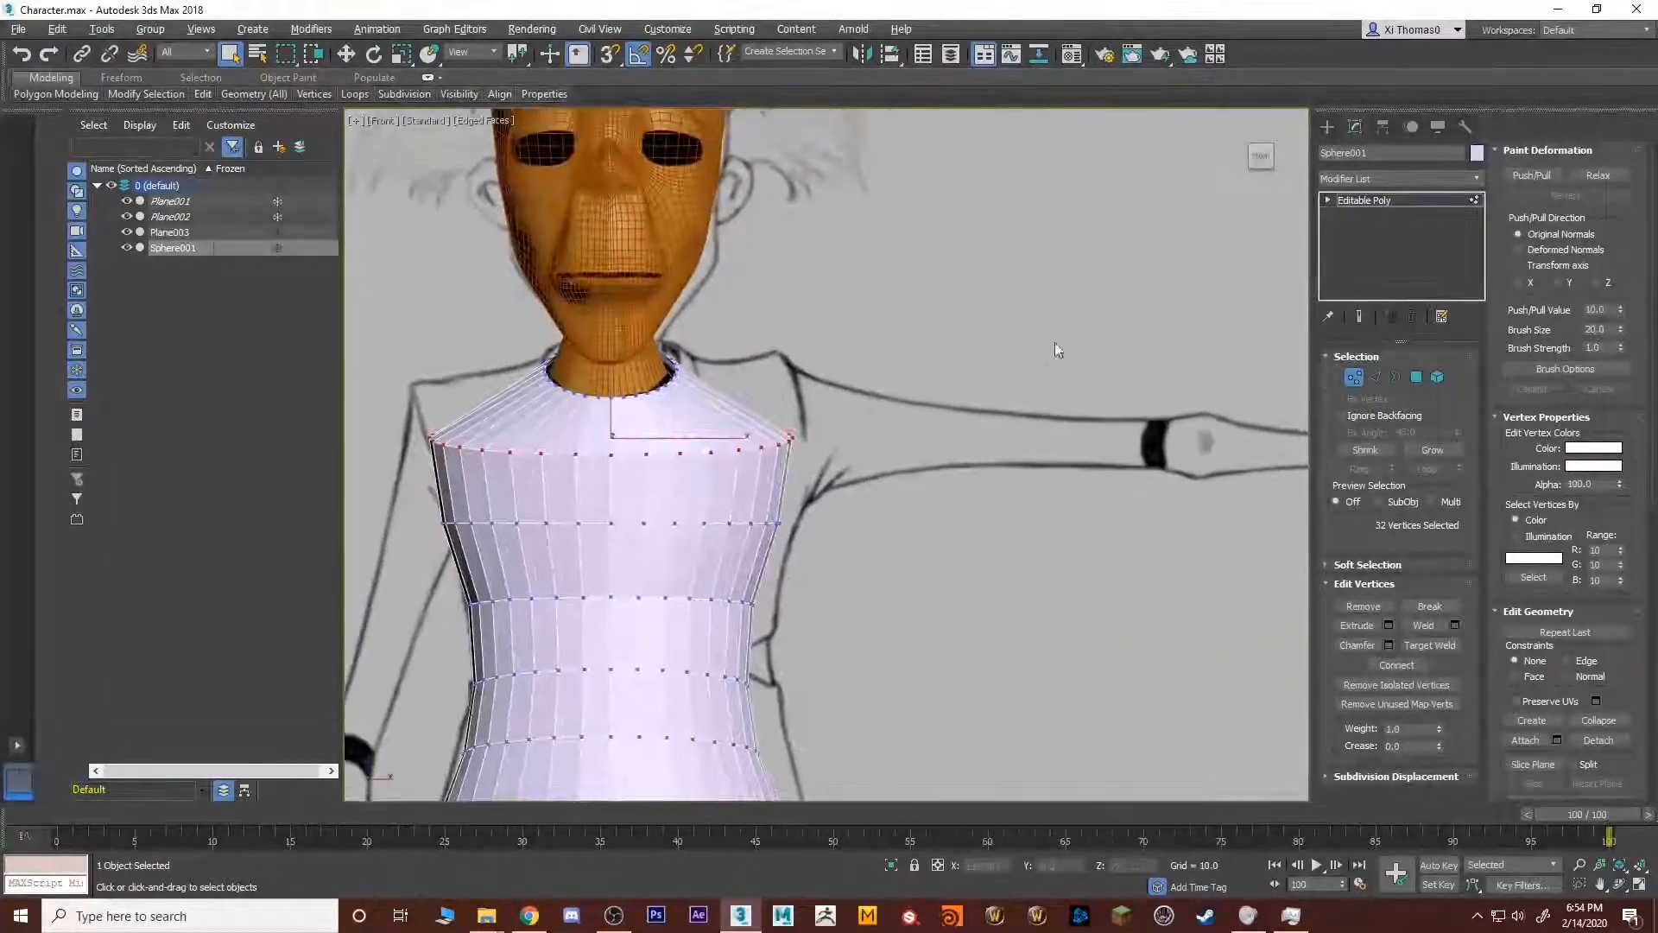
left_click(1328, 130)
left_click(1374, 270)
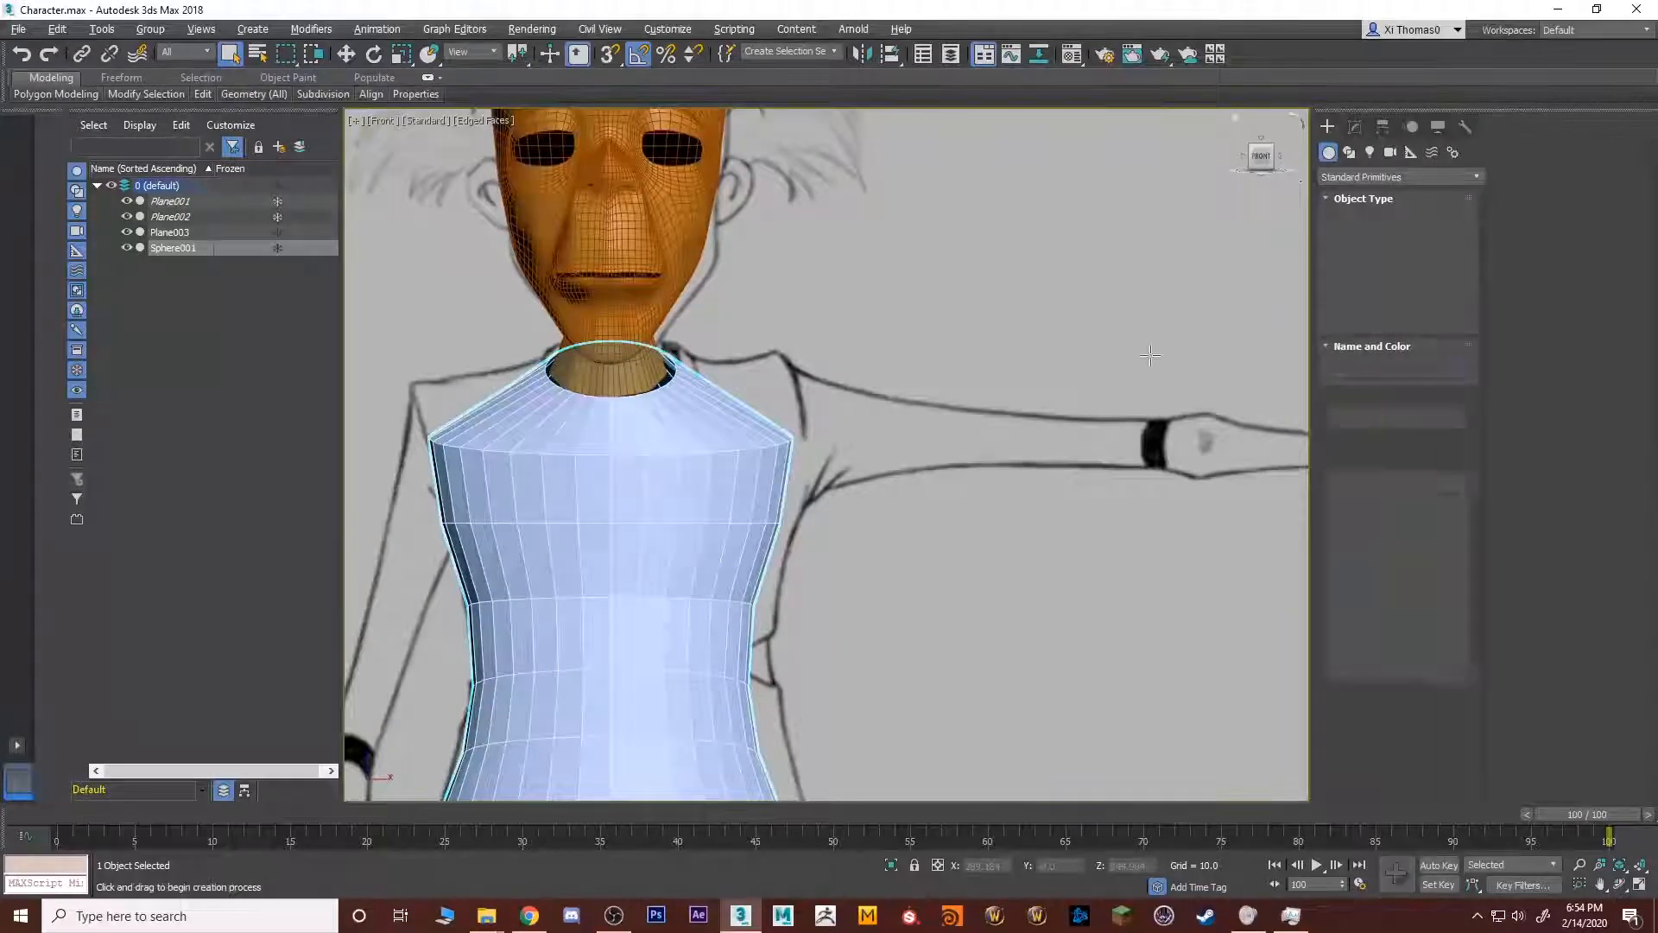
middle_click_drag(855, 435, 819, 370)
left_click_drag(820, 370, 918, 359)
left_click(789, 216)
right_click(847, 376)
key("e")
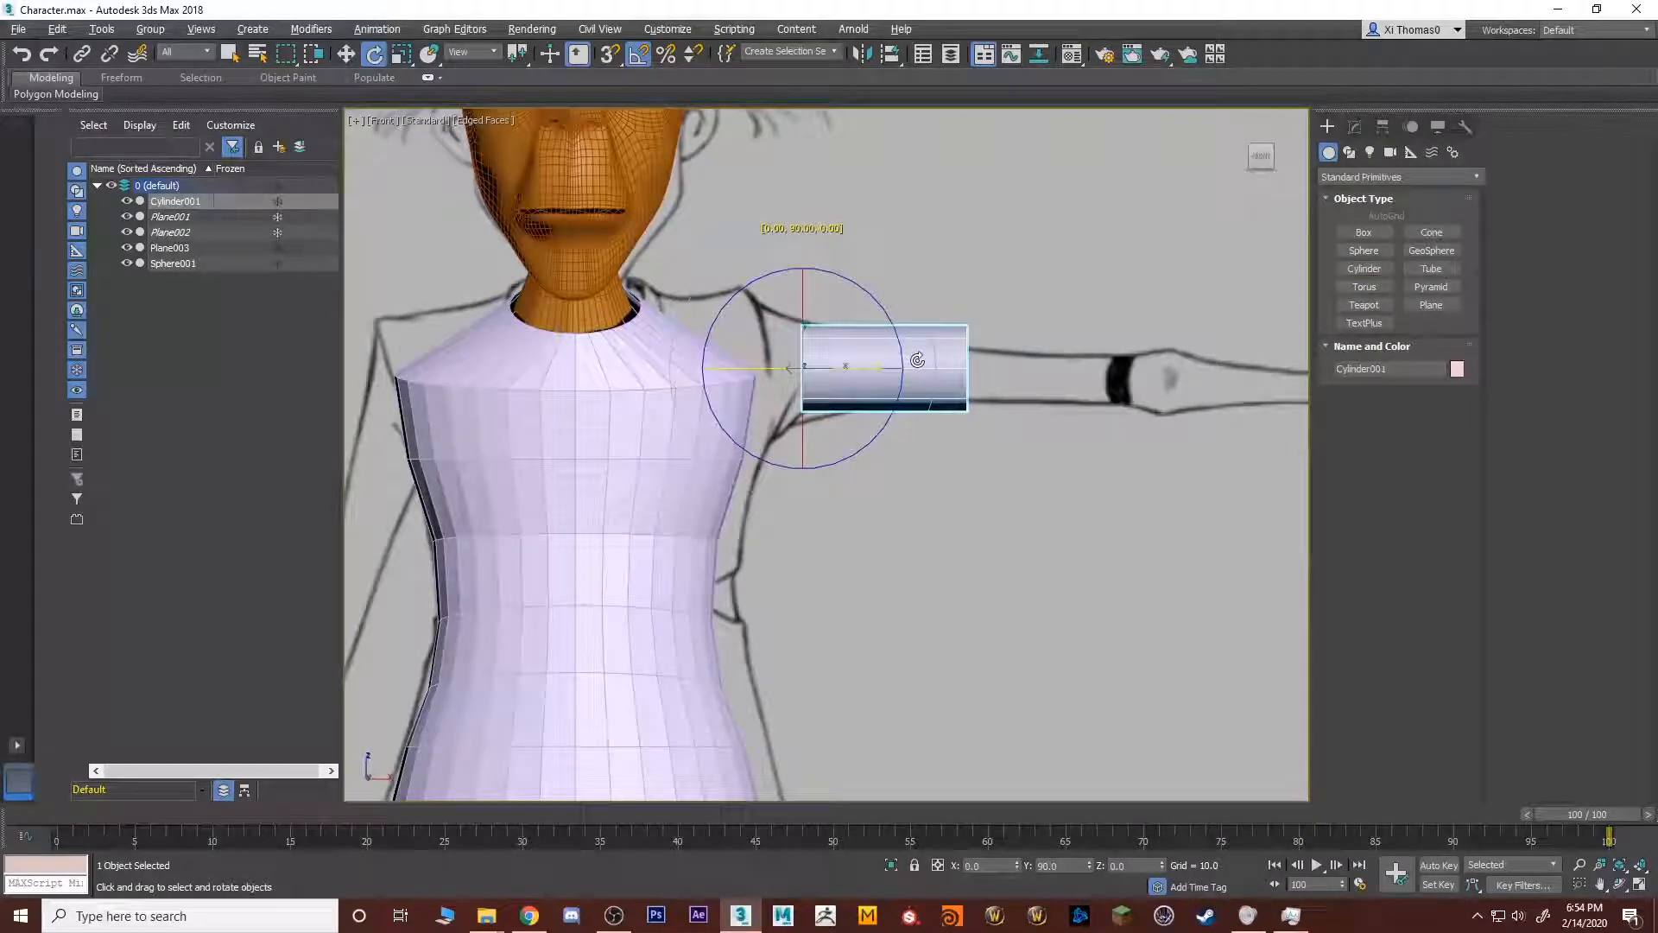
Convert the arm cylinder to Editable Poly and delete the polygons capping both ends.
scroll(918, 359, "up", 4)
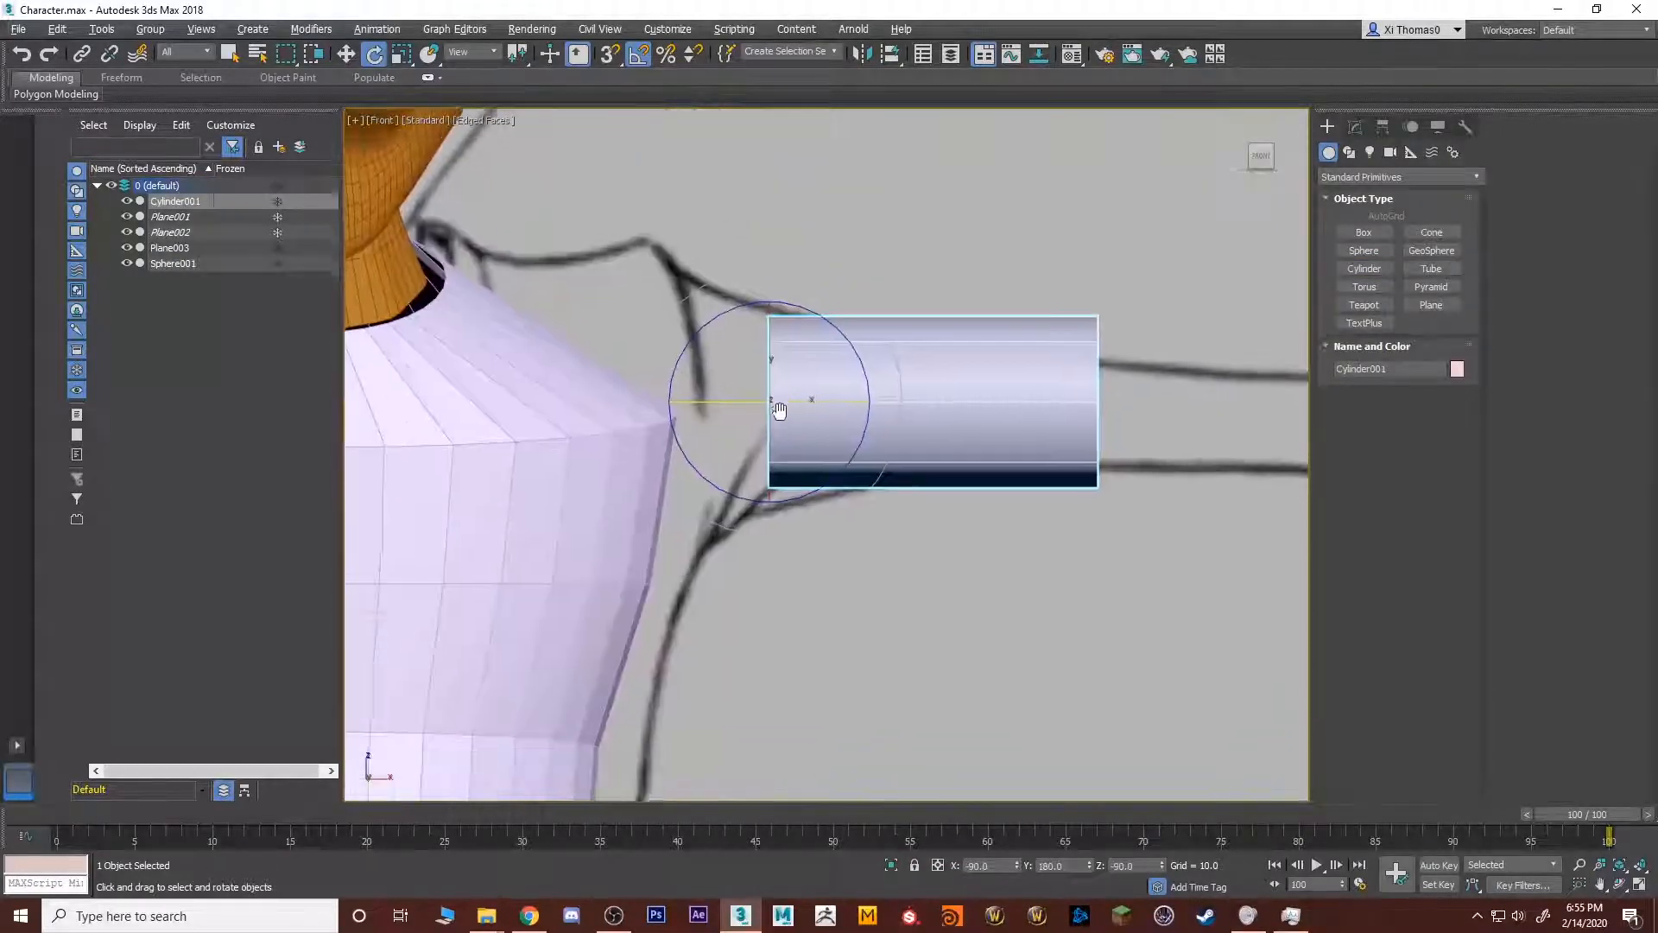
middle_click_drag(802, 432, 797, 394)
right_click(812, 380)
mouse_move(949, 551)
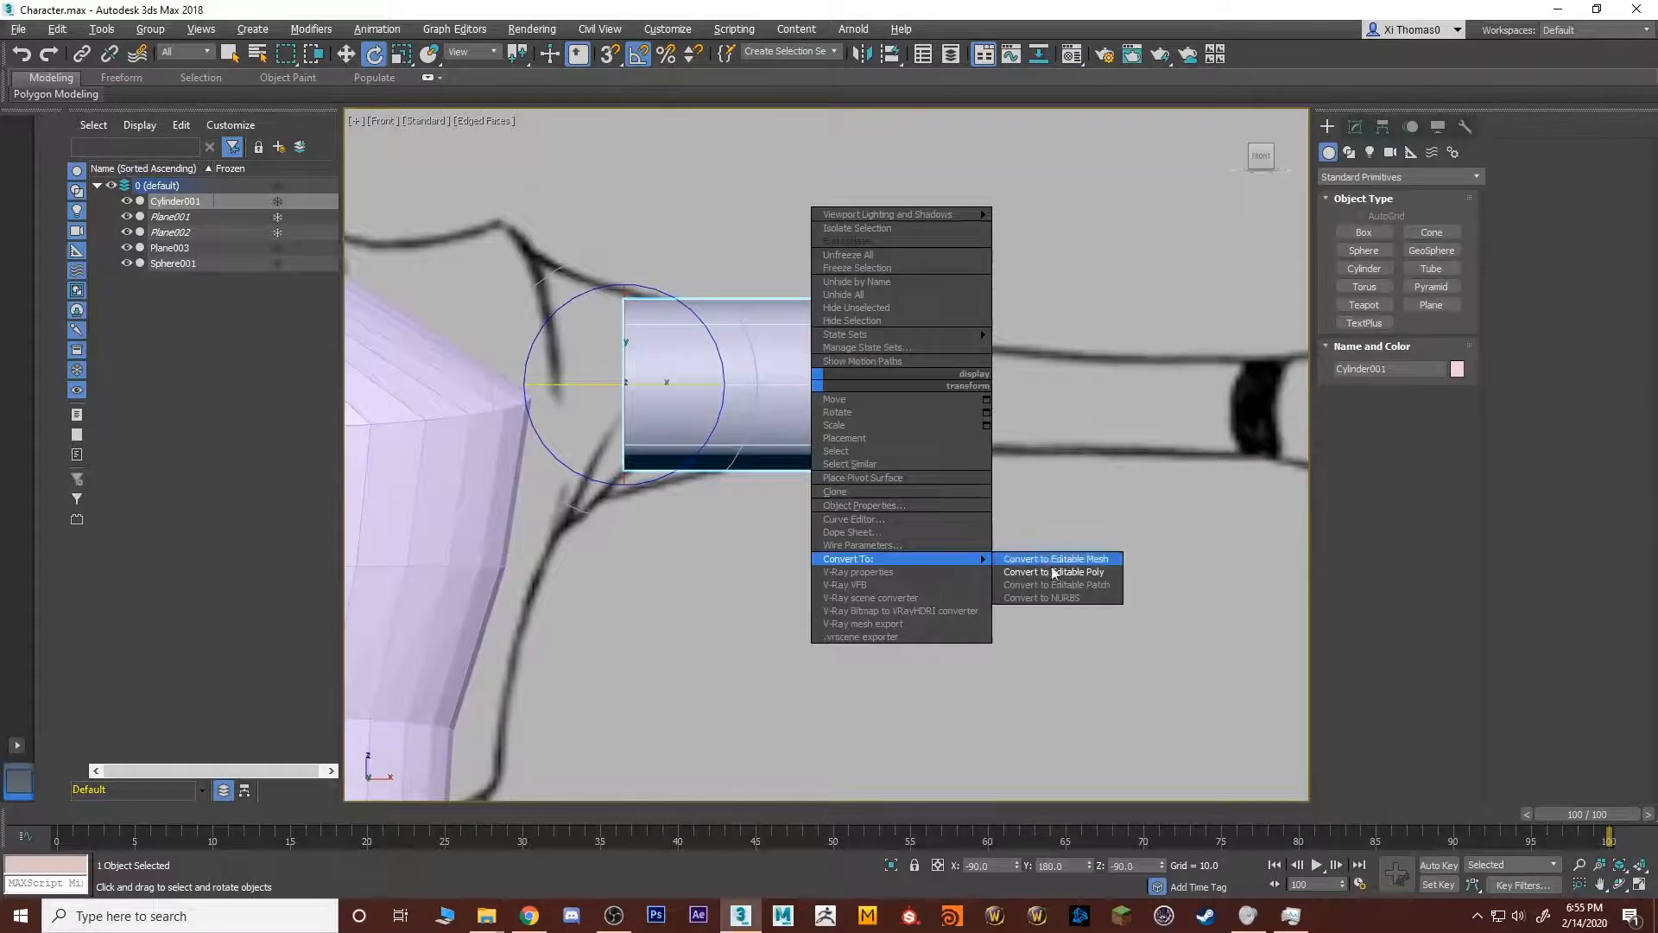
left_click(1062, 572)
key("4")
left_click_drag(1029, 309, 878, 531)
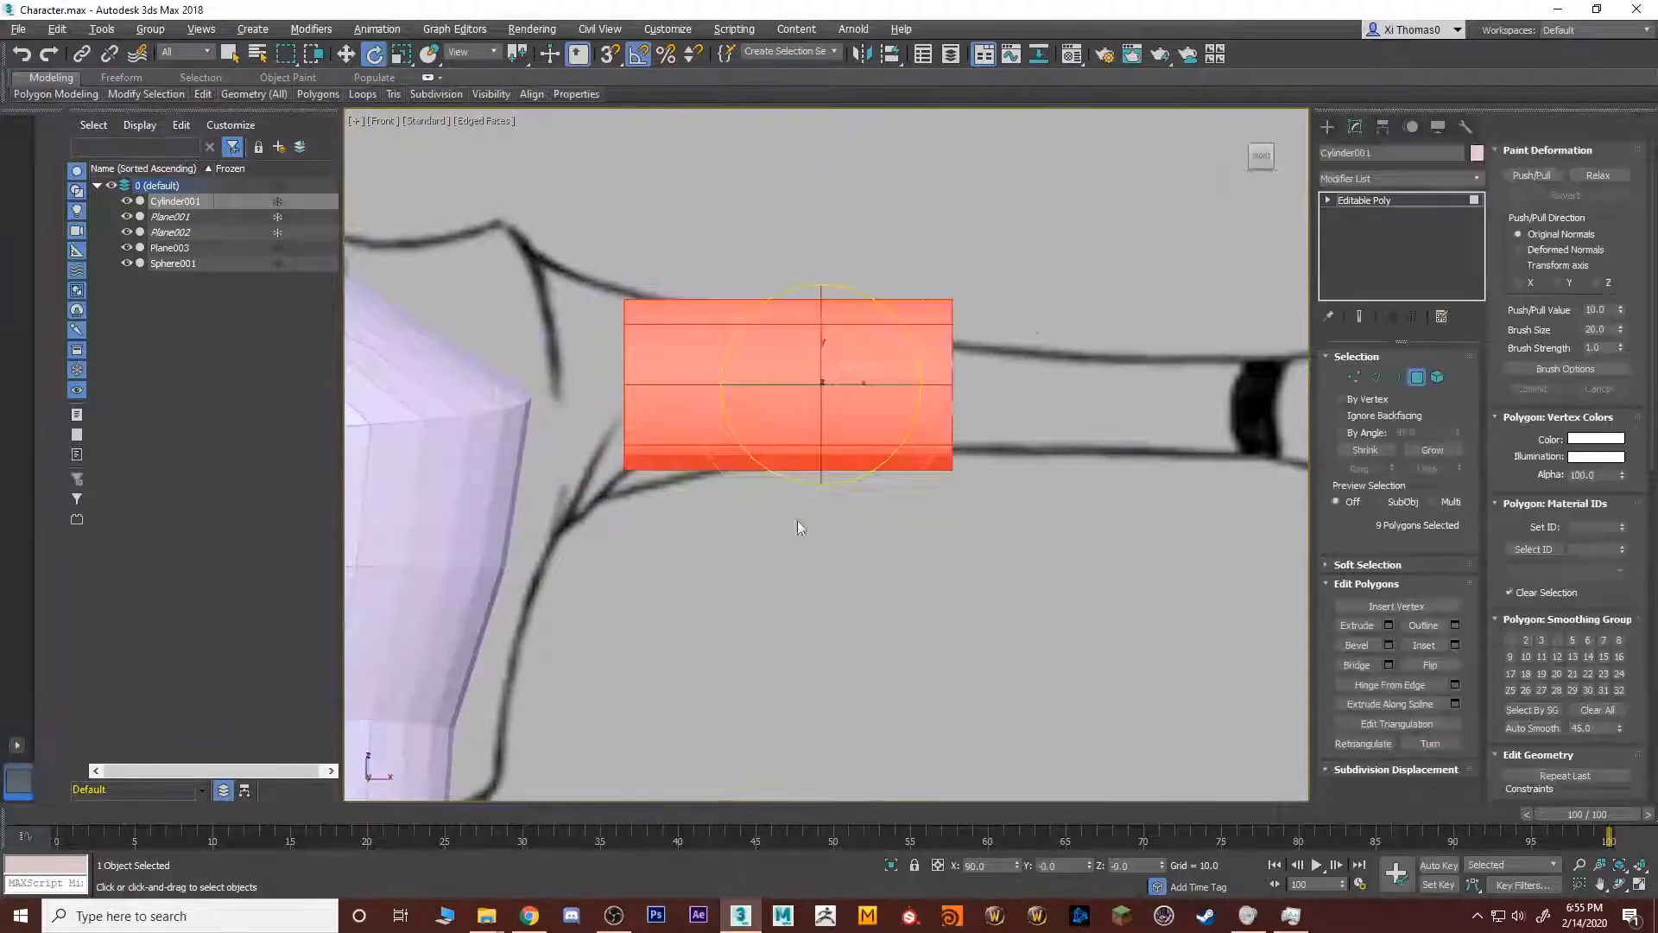
left_click_drag(808, 229, 793, 511)
key("3")
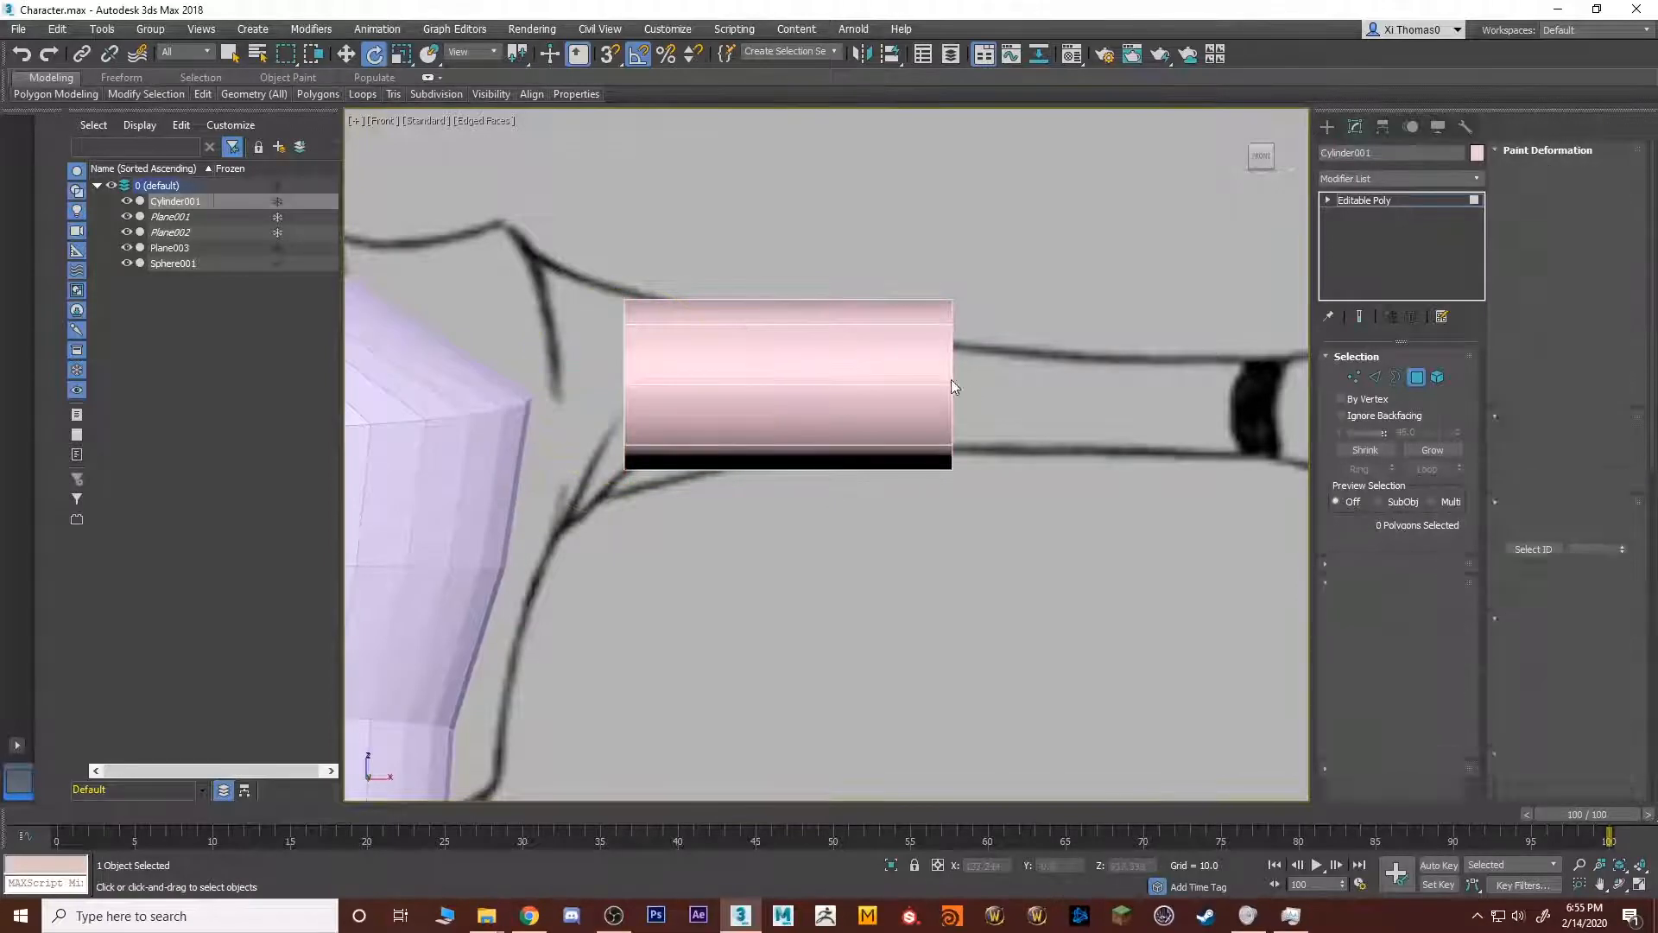
Pull the cylinder's outer border back toward the shoulder and scale it down to match the arm's outline.
left_click(951, 380)
key("w")
left_click_drag(1015, 383, 835, 381)
key("r")
key("w")
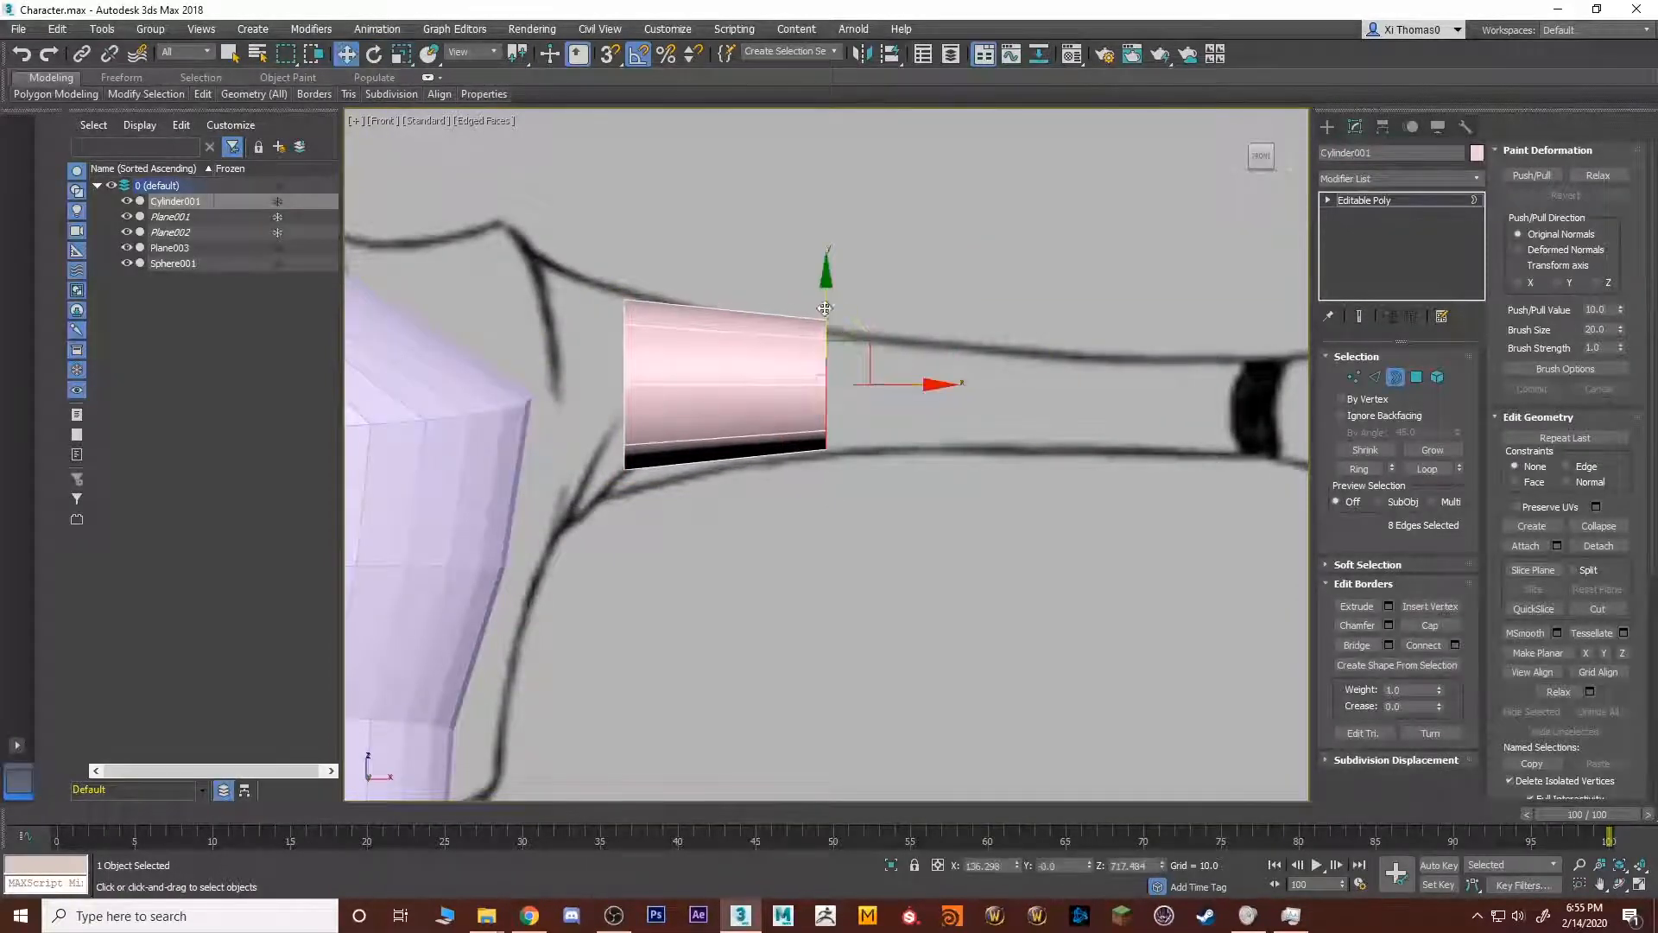
Try to extend the outer border along the upper arm and across the elbow, scaling each new ring to the outline.
middle_click_drag(927, 345, 560, 344)
scroll(899, 441, "down", 2)
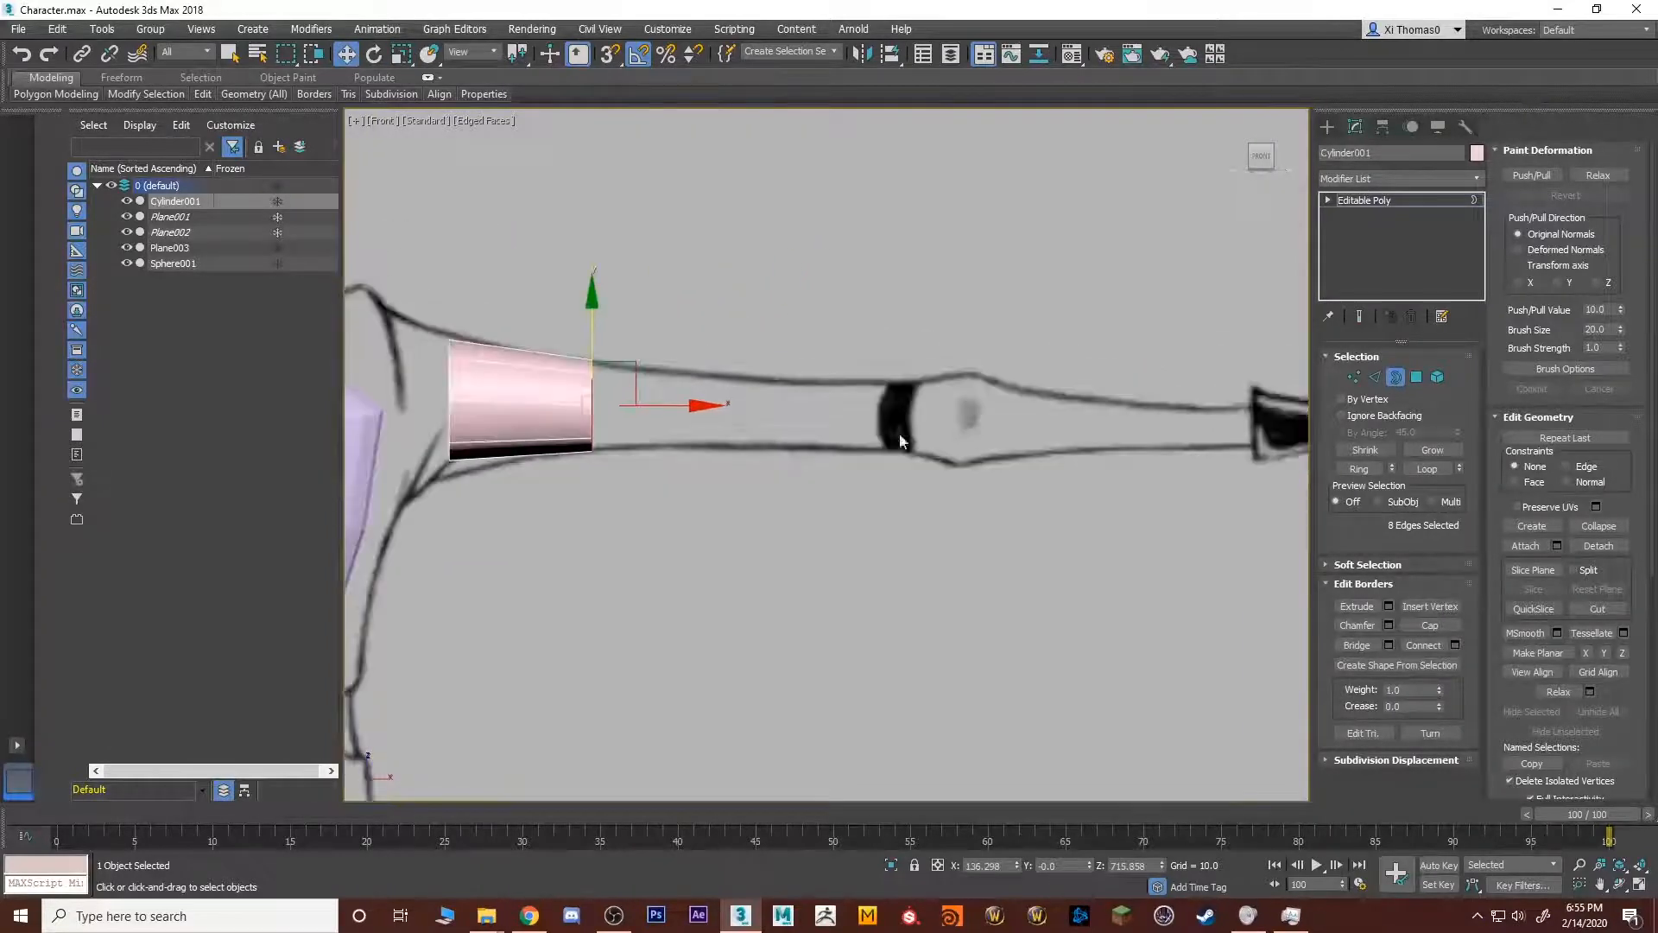
mouse_move(922, 445)
middle_mouse_down()
mouse_move(874, 367)
mouse_move(722, 470)
middle_mouse_up()
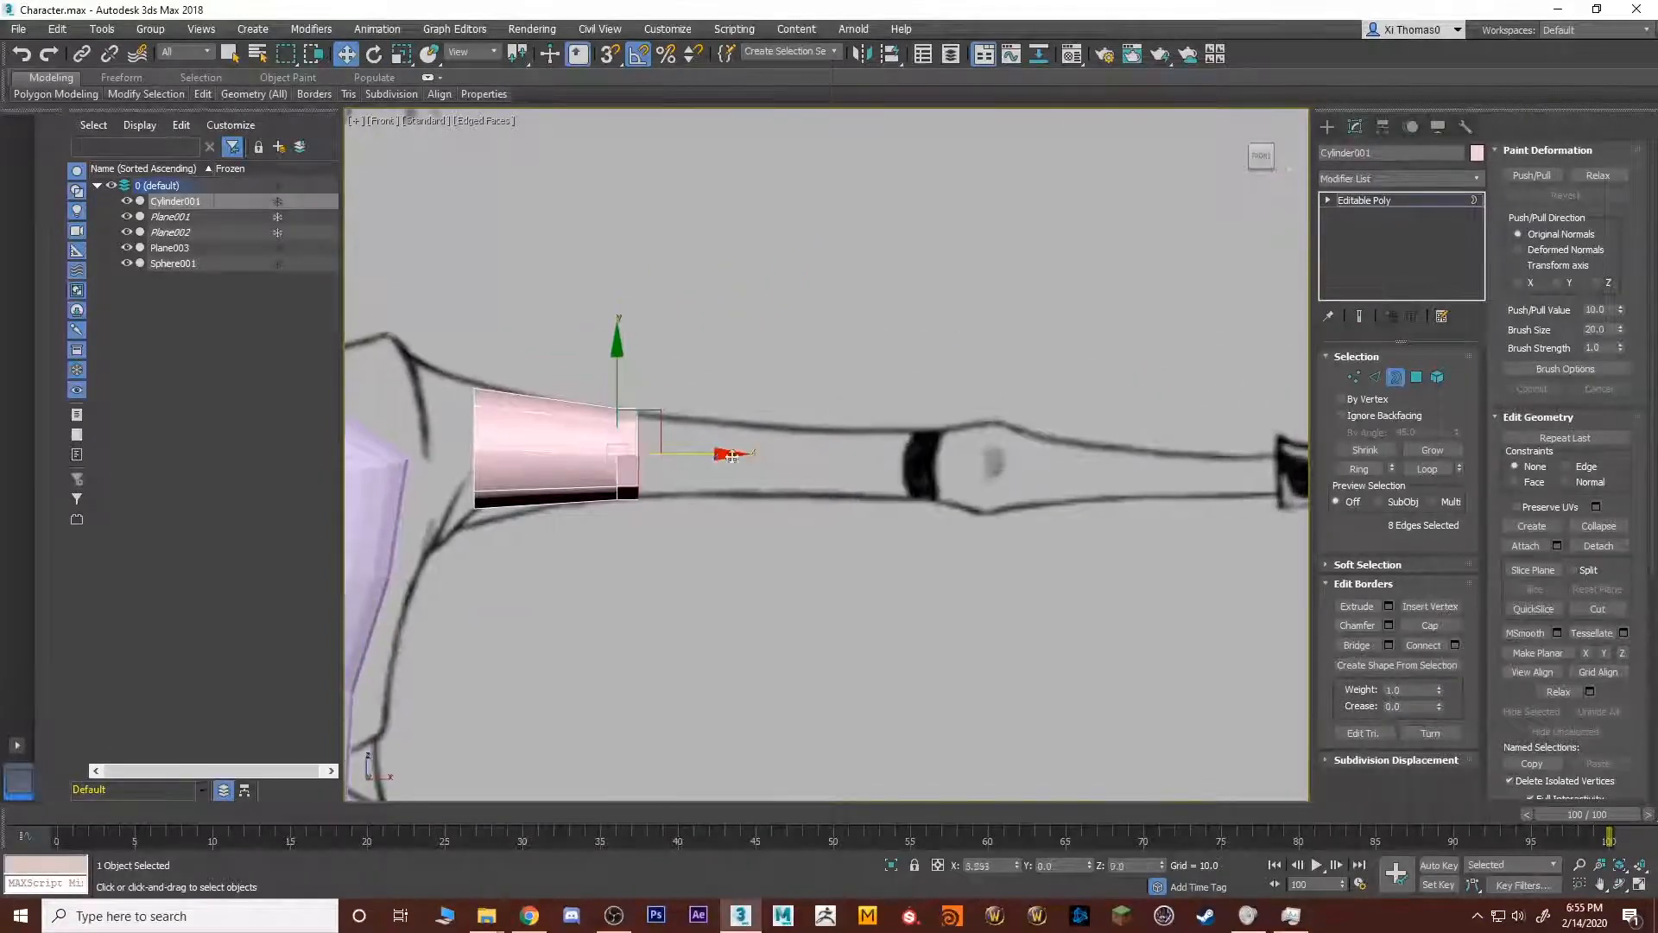
left_click_drag(733, 455, 1102, 454, "shift")
key("r")
key("w")
key("r")
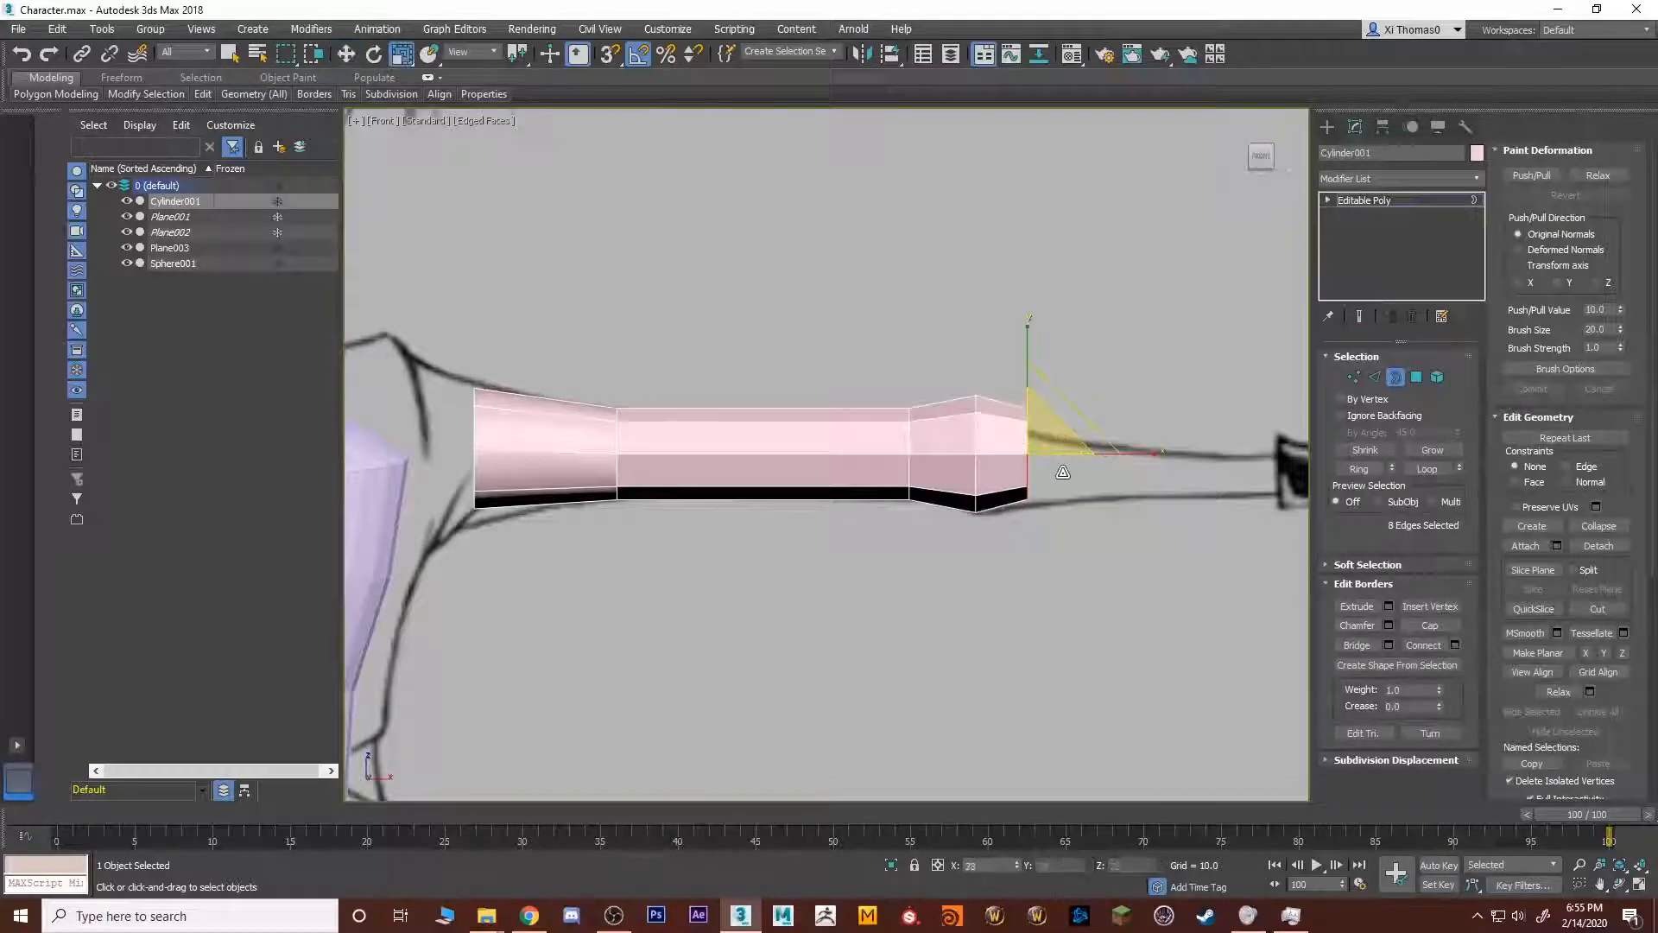
Try to extend the border along the forearm to the glove cuff, tapering it to the reference.
middle_click_drag(1063, 472, 737, 493)
key("w")
left_click_drag(752, 473, 964, 498, "shift")
key("r")
key("w")
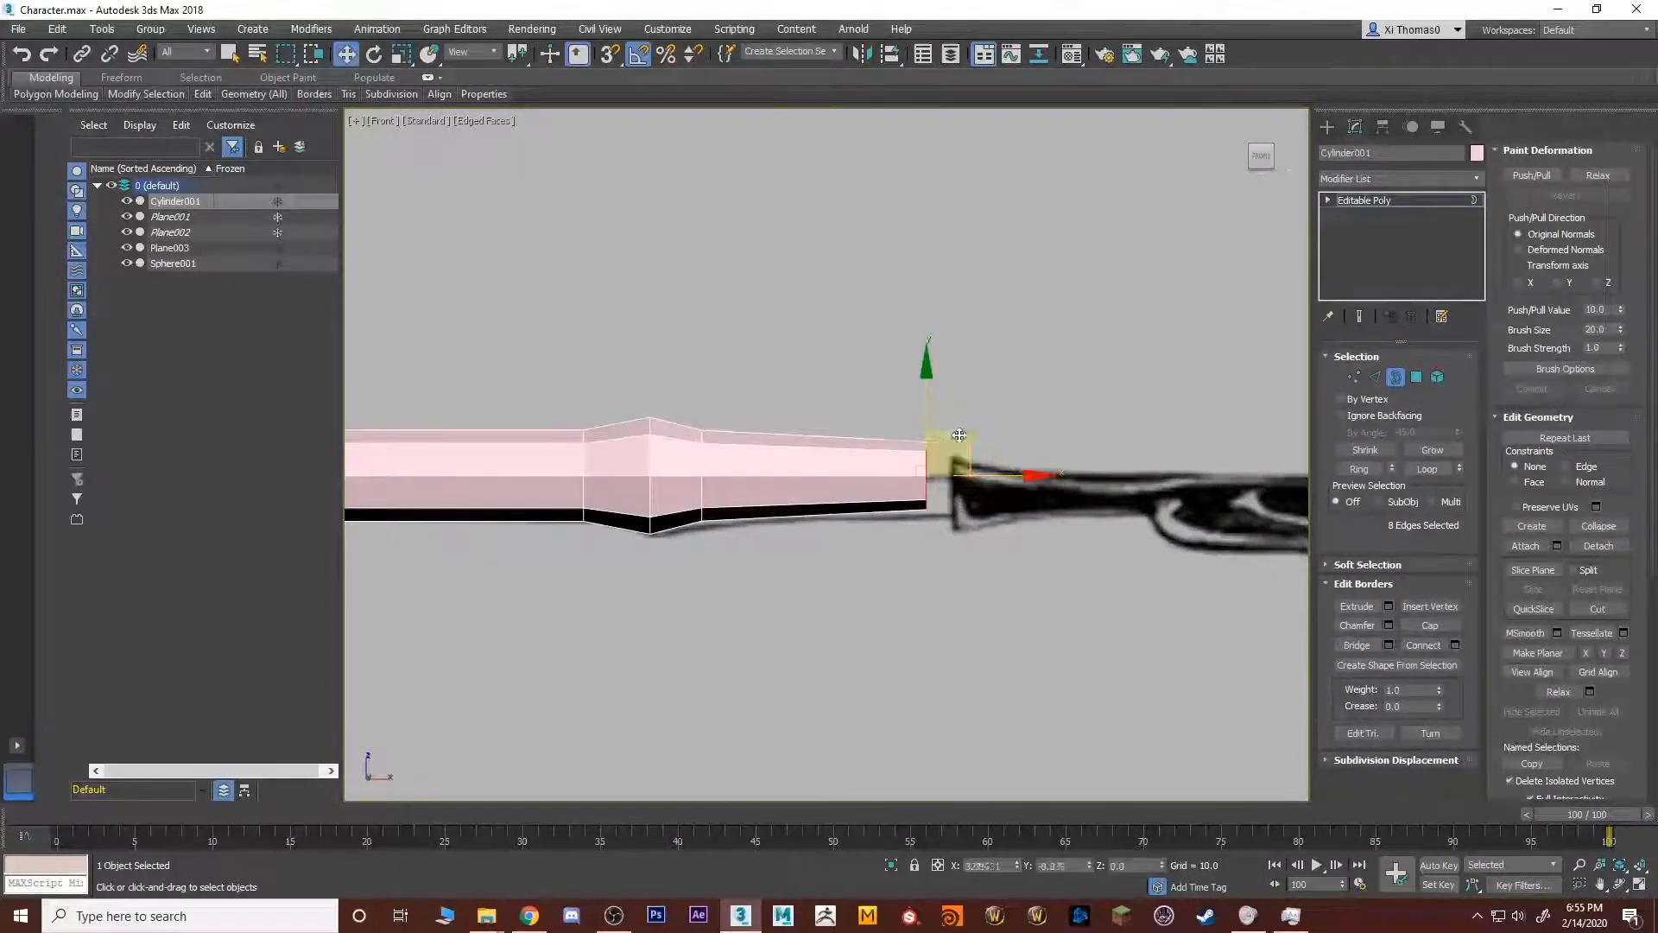
left_click_drag(958, 435, 983, 436)
key("r")
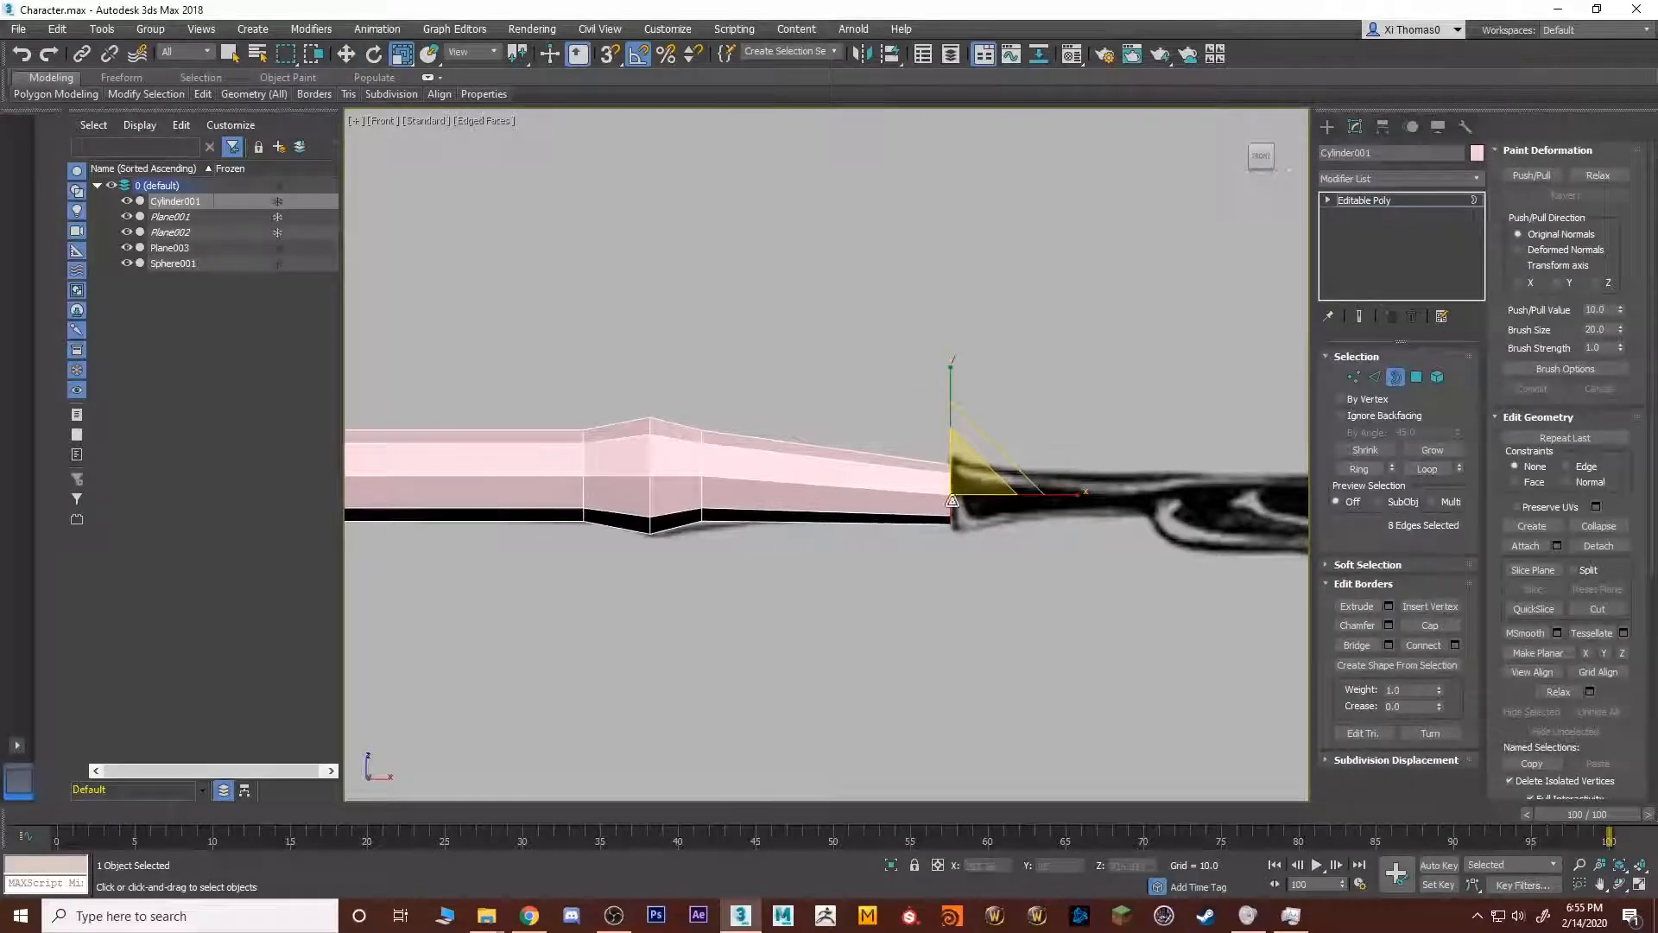
mouse_move(745, 494)
middle_mouse_down()
mouse_move(930, 463)
mouse_move(763, 473)
middle_mouse_up()
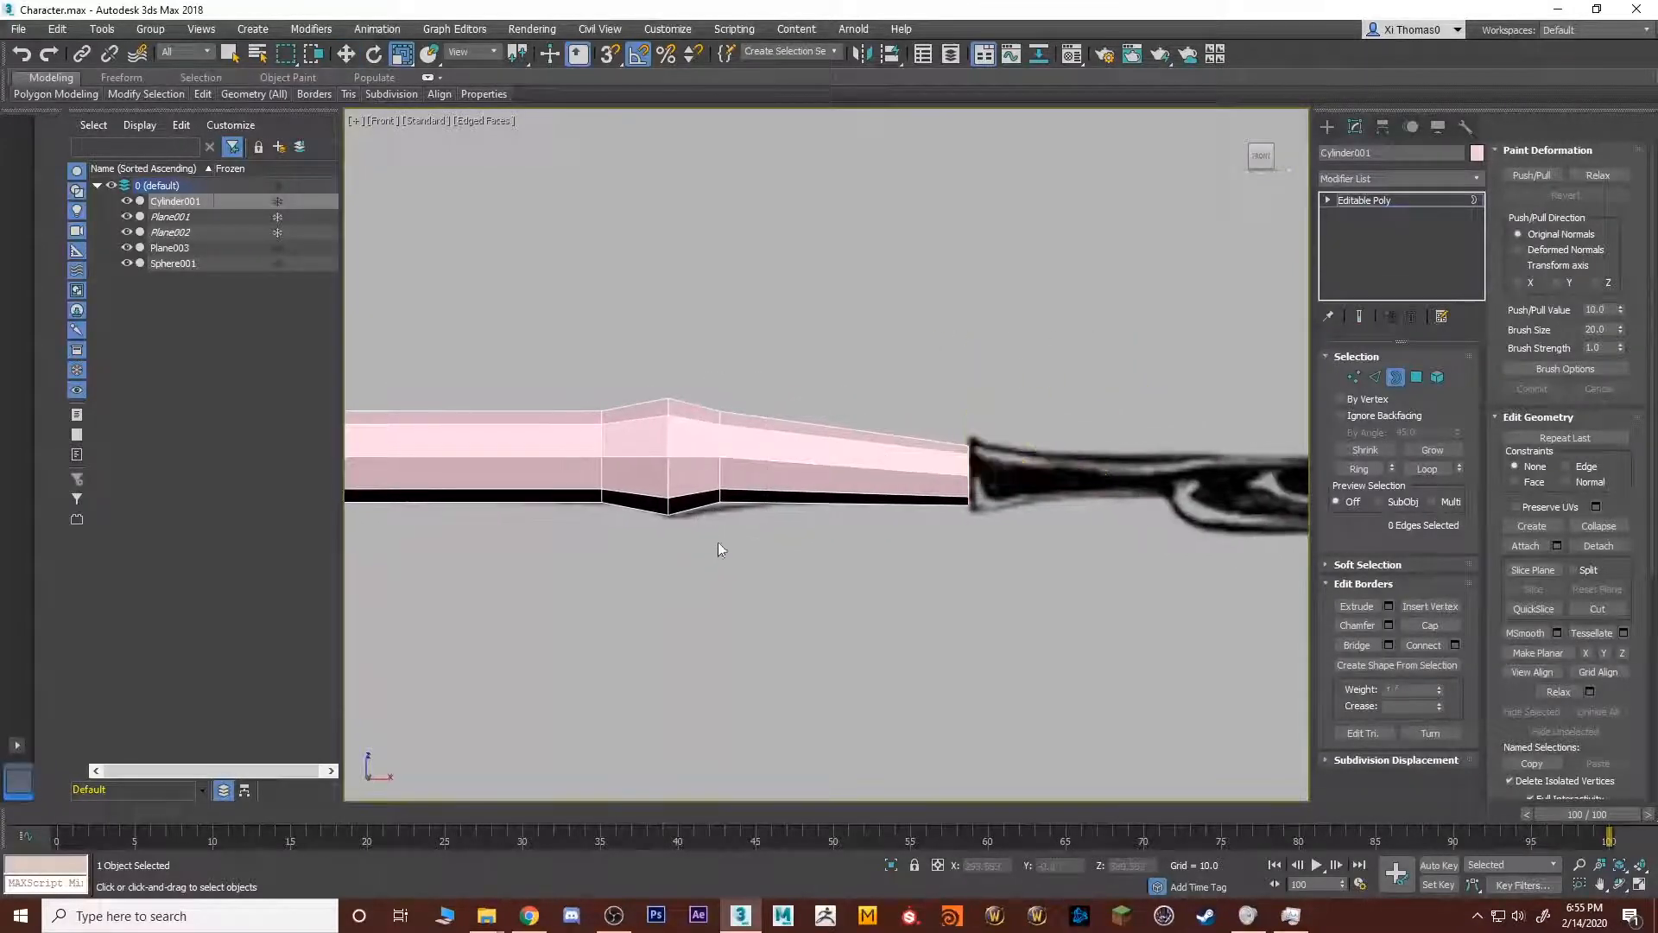
middle_click_drag(868, 403, 1035, 402)
scroll(1035, 403, "down", 2)
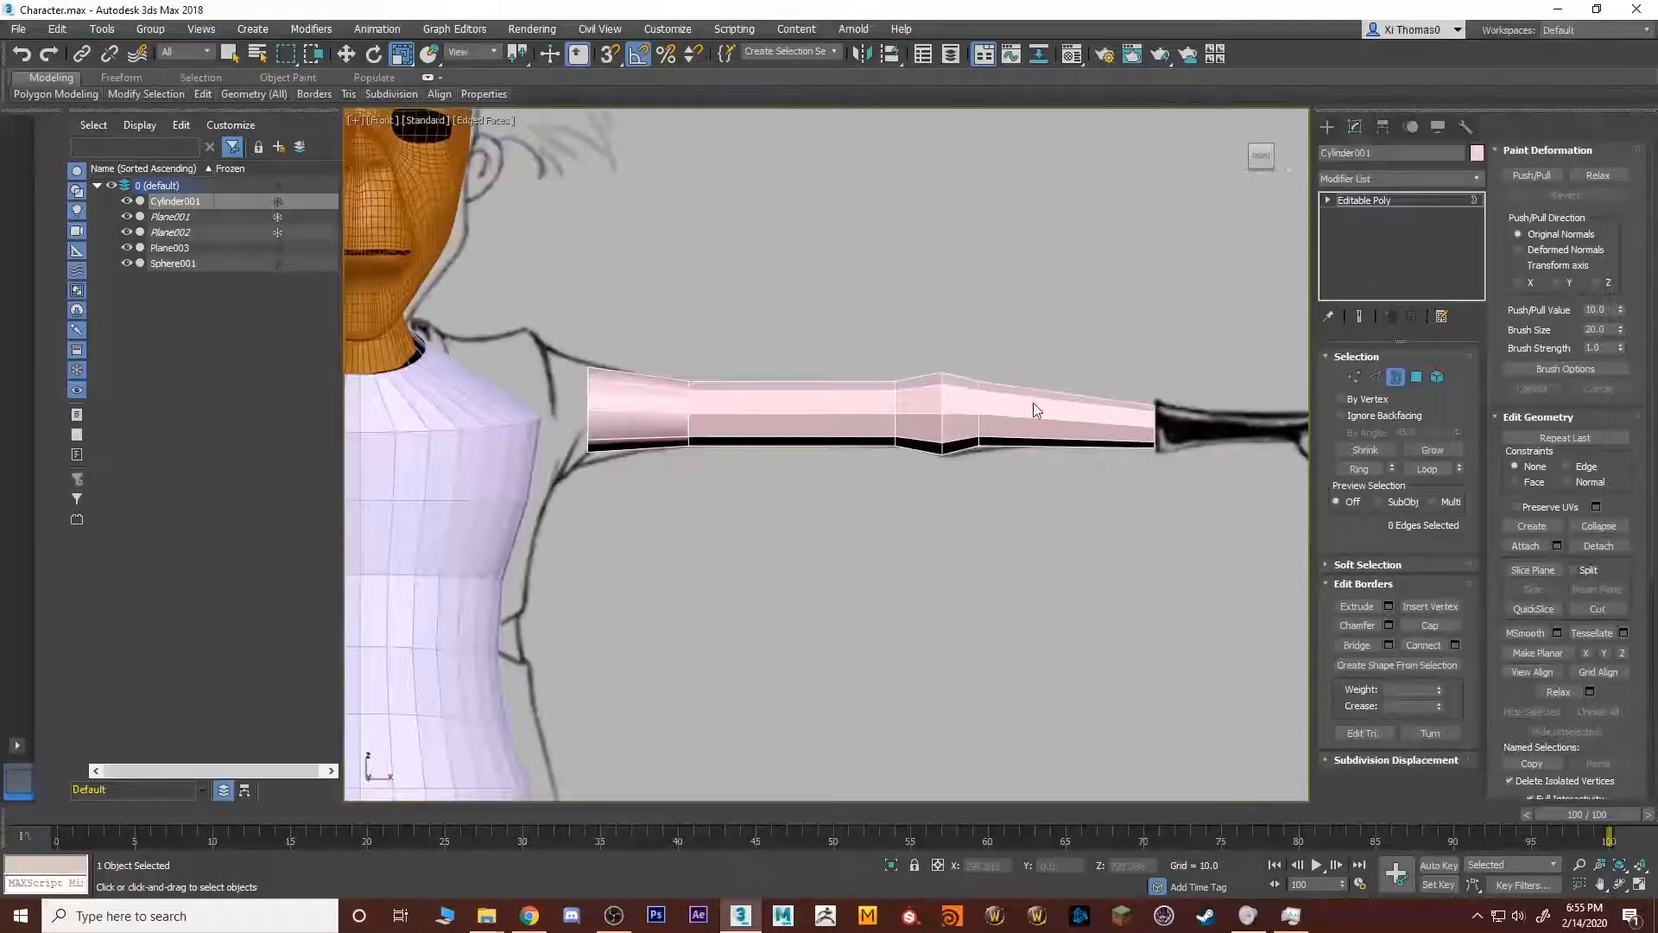
Undo the arm extensions back to the single tapered upper-arm segment.
key("ctrl+z")
key("ctrl+z")
key("ctrl+z")
key("ctrl+z")
key("ctrl+z")
key("ctrl+z")
key("ctrl+z")
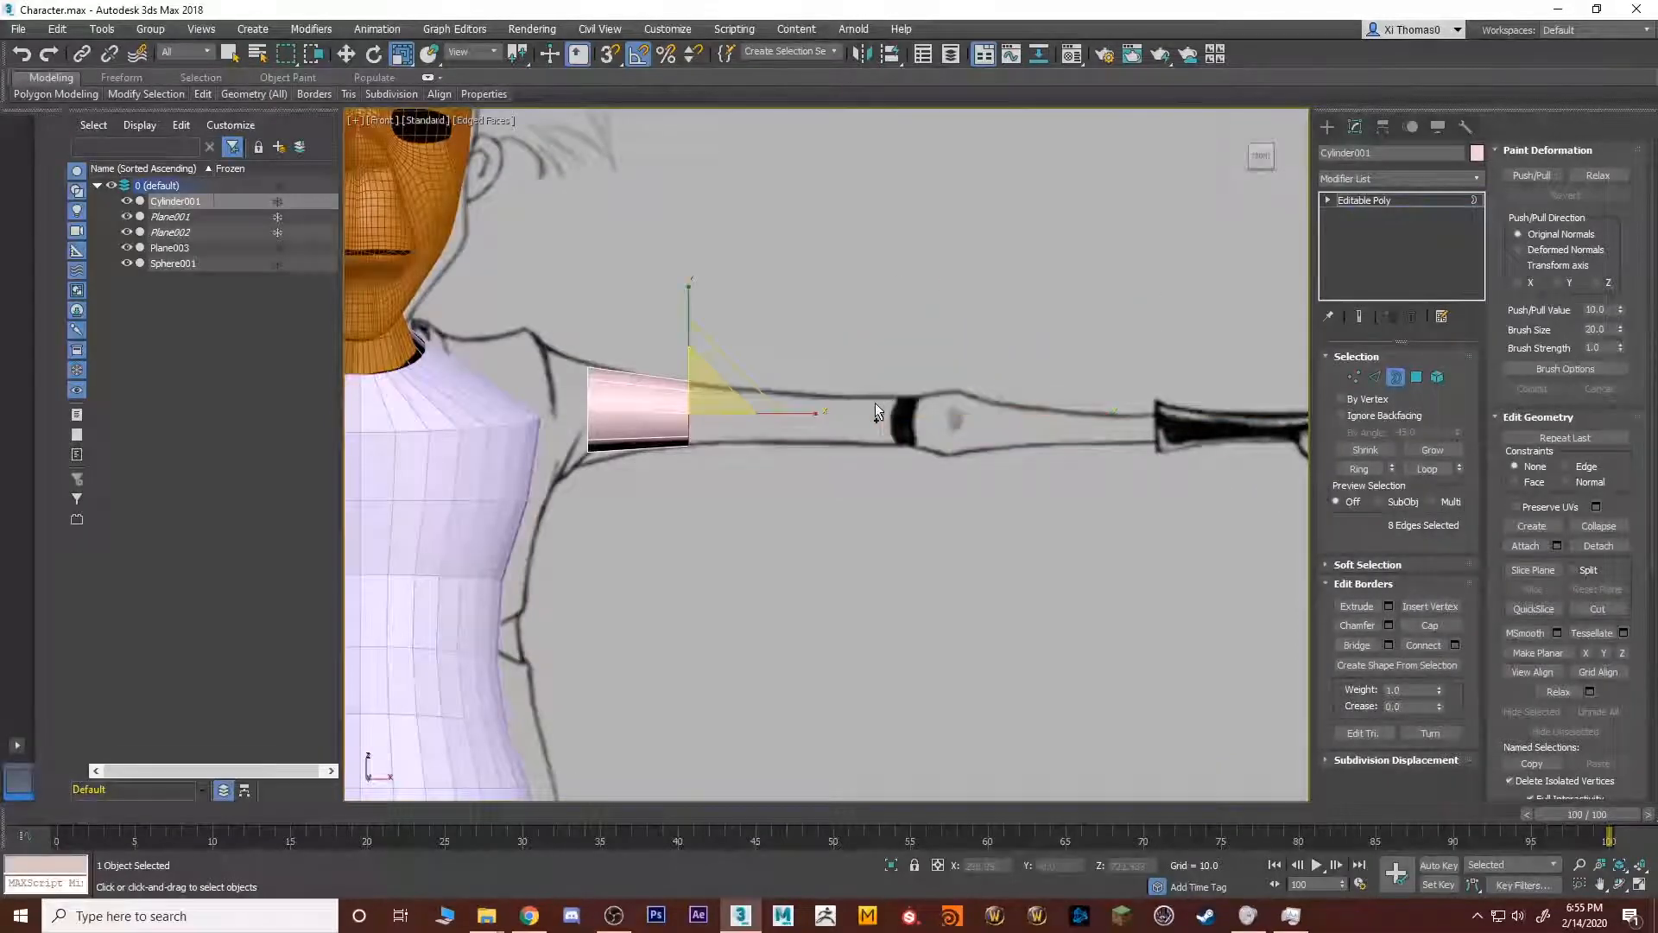
Turn on See-Through for the arm cylinder in its object properties.
middle_click_drag(754, 378, 846, 432)
scroll(777, 441, "up", 3)
right_click(724, 484)
left_click(795, 609)
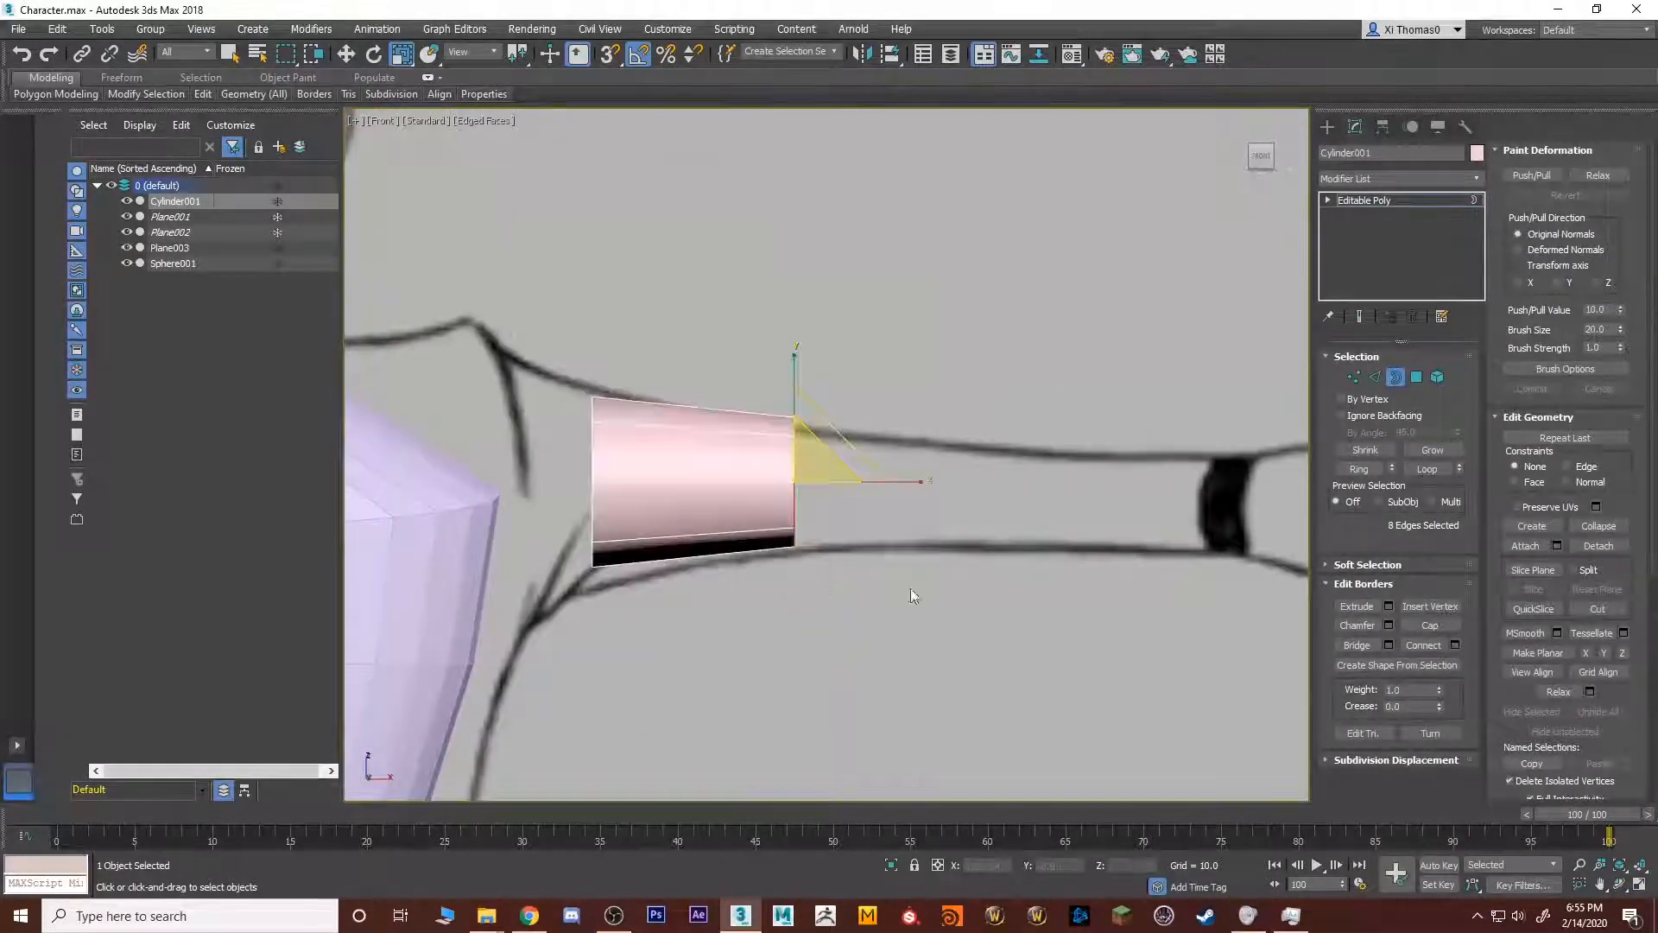
left_click(886, 699)
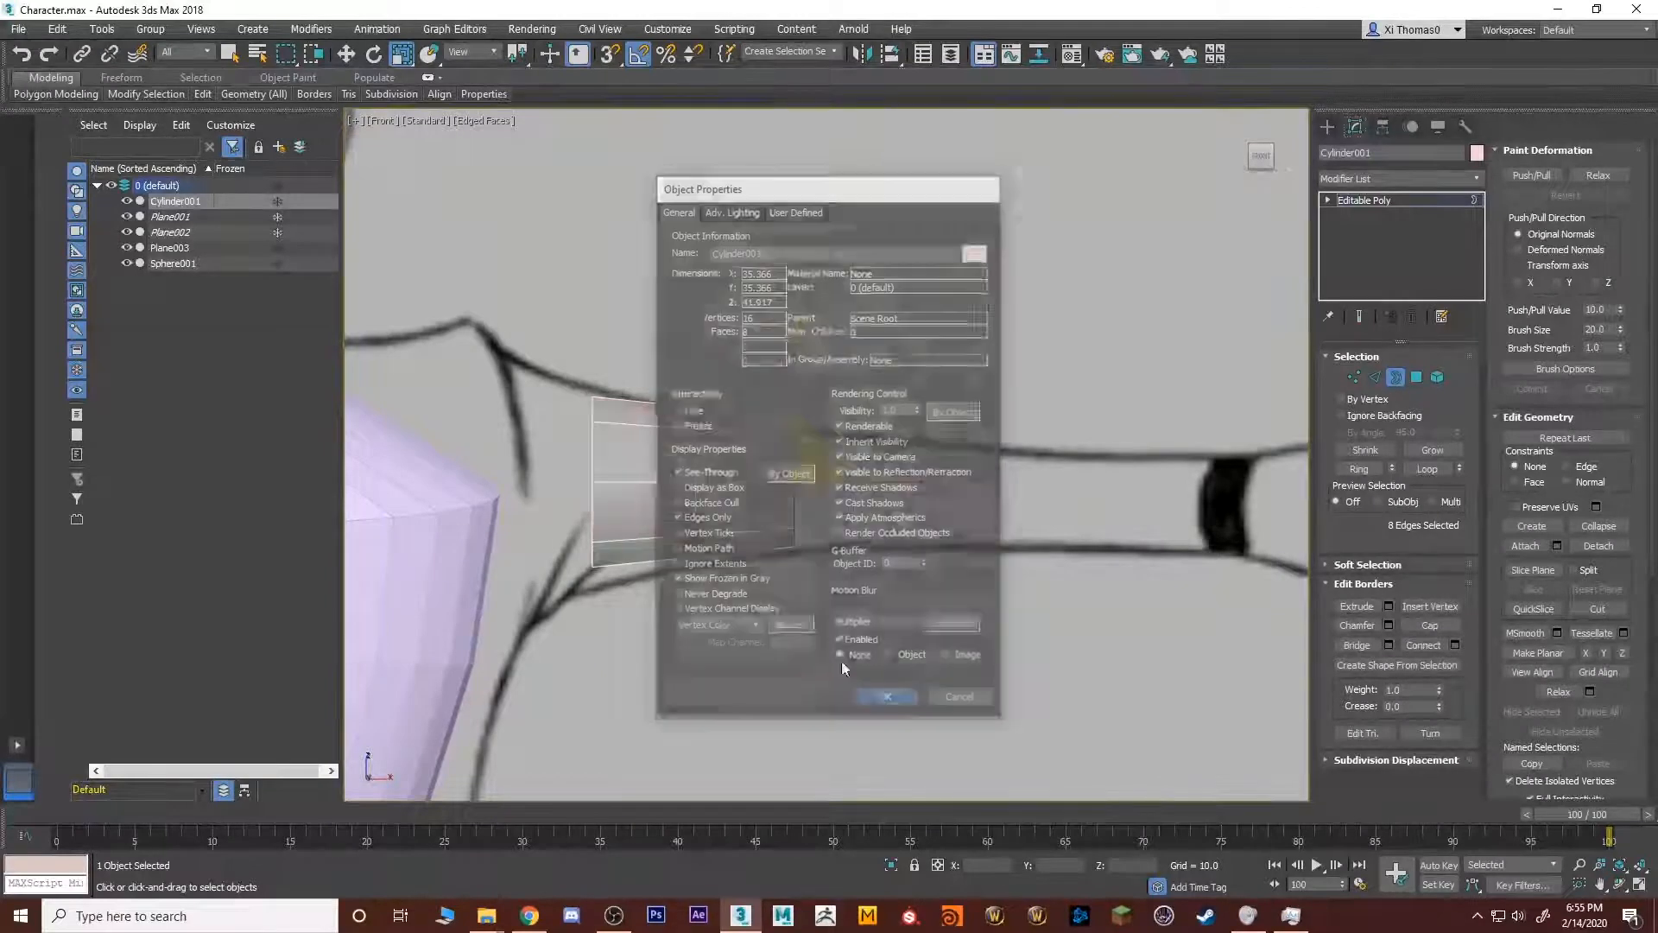
Align the outer border with the arm outline, then move and enlarge the inner border to meet the shoulder seam.
scroll(835, 537, "up", 3)
key("w")
left_click_drag(936, 354, 935, 367)
left_click(645, 414)
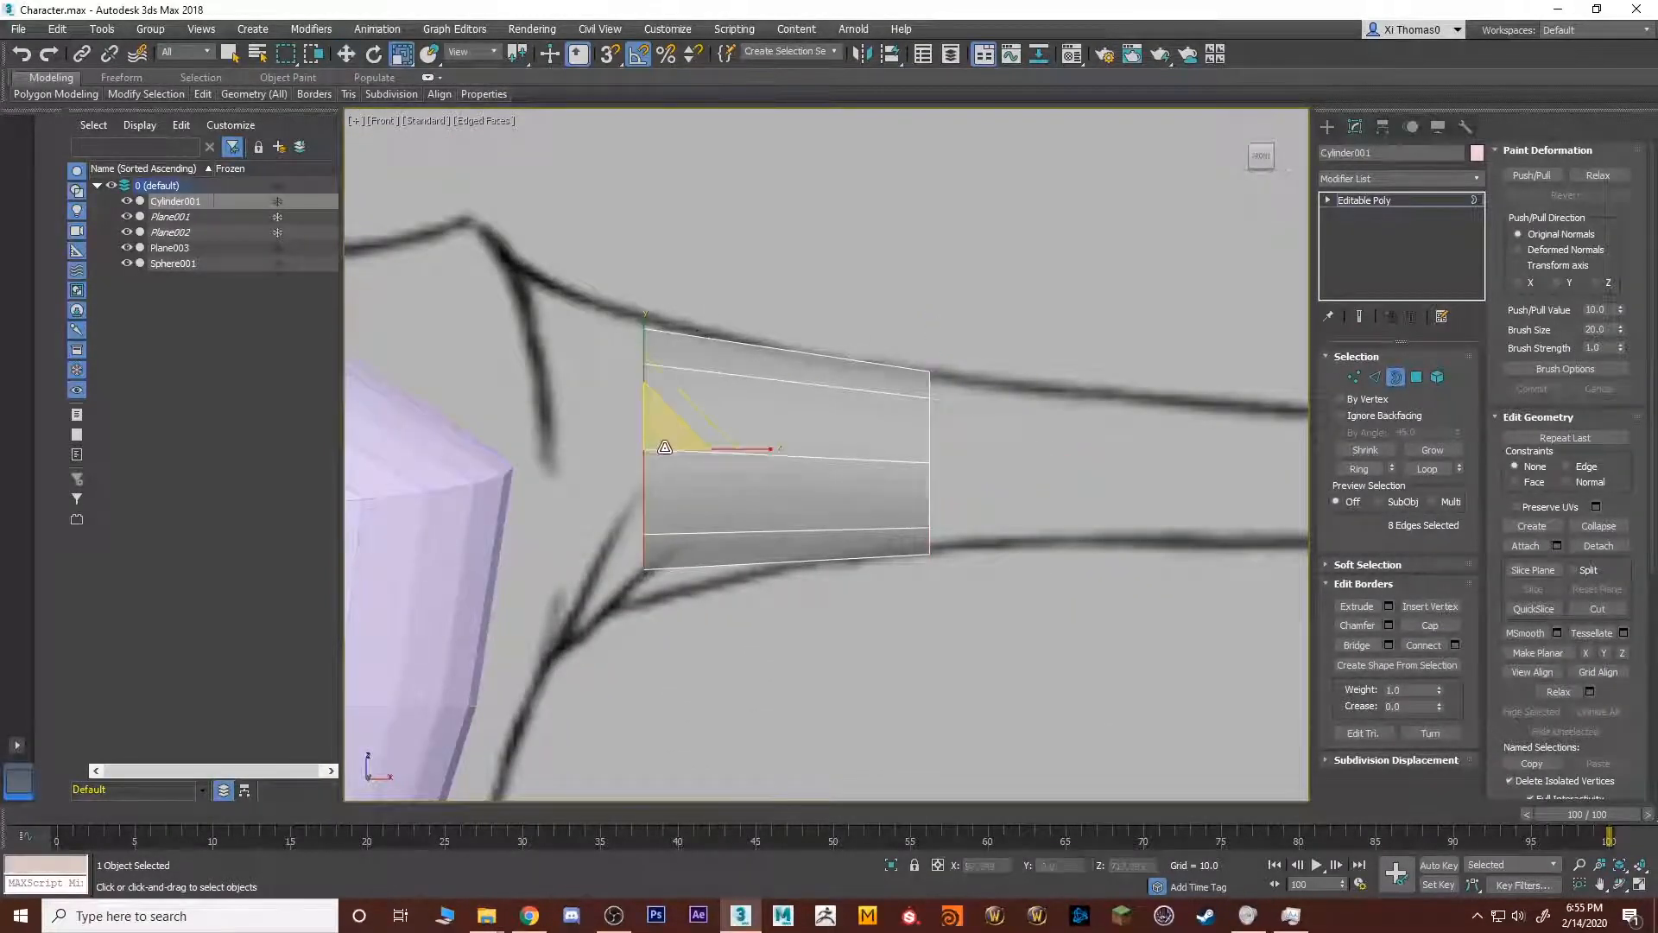
left_click_drag(647, 395, 647, 408)
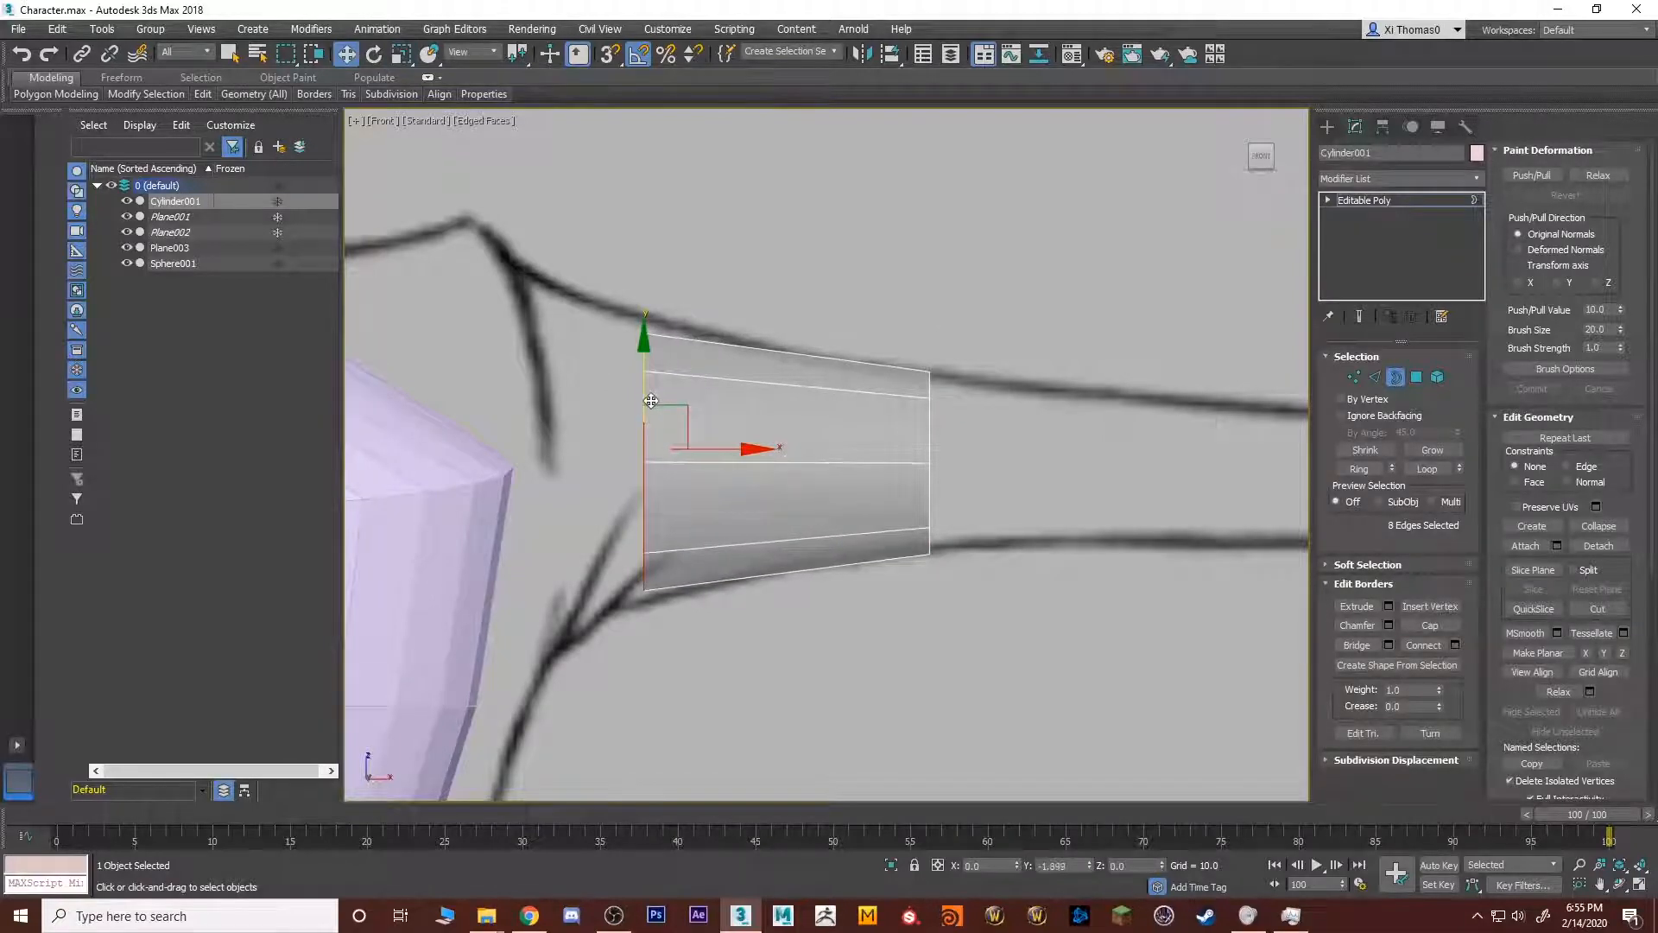
key("r")
key("w")
left_click_drag(717, 463, 615, 430)
key("r")
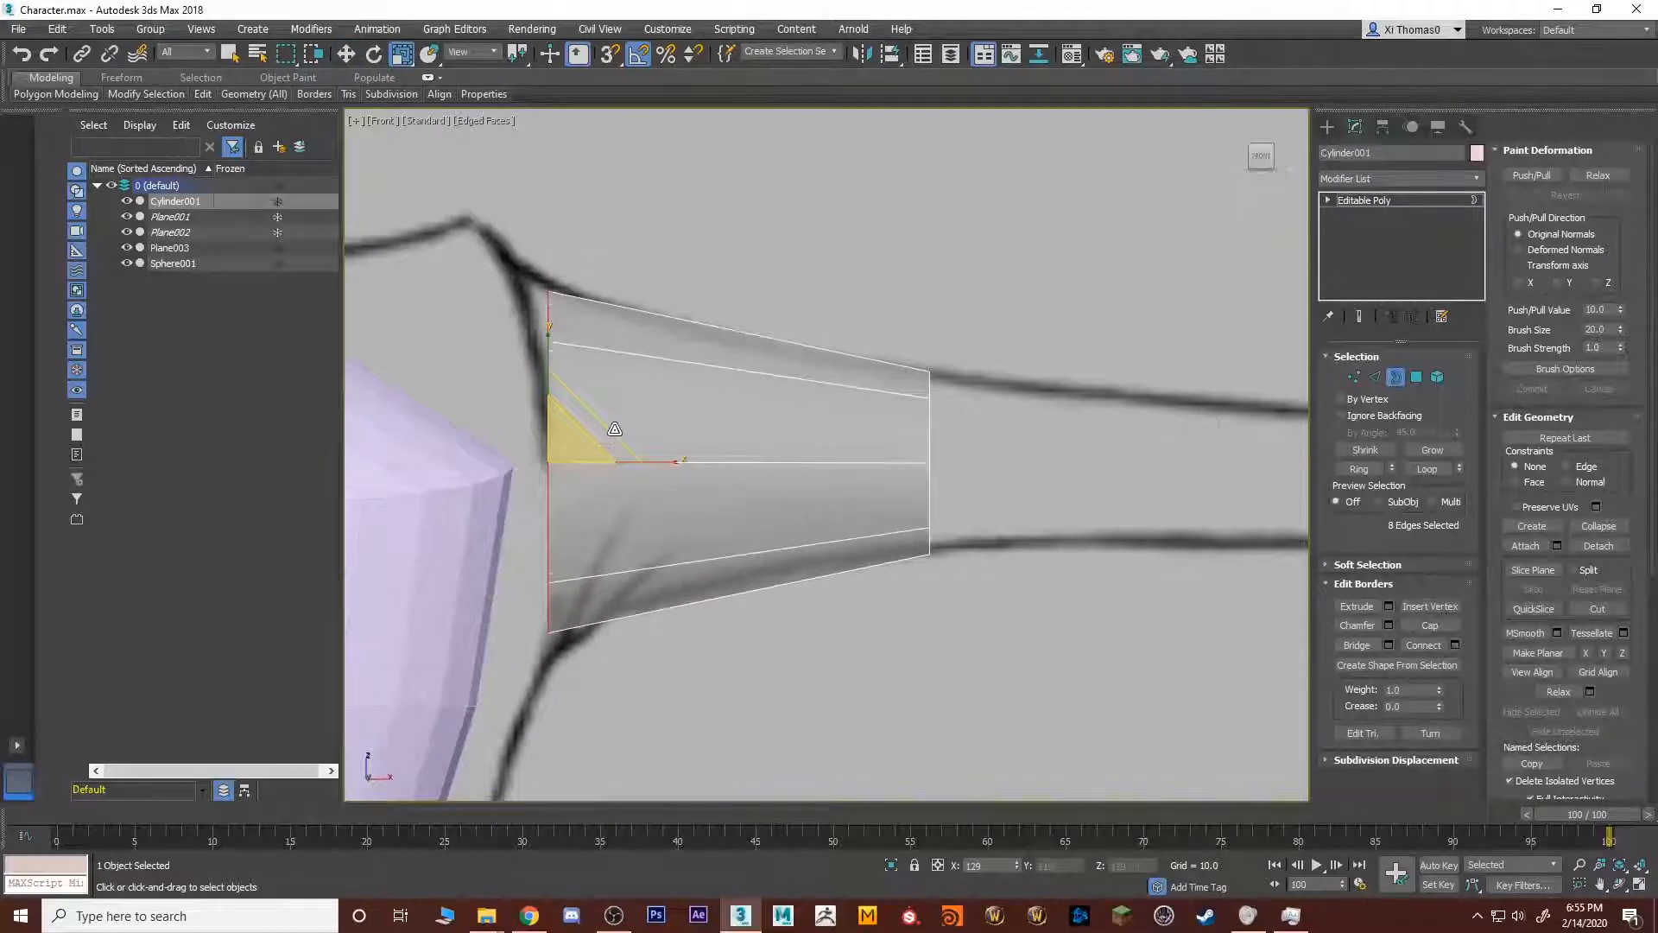
Connect the lengthwise edges with a middle edge loop and scale it down to follow the sleeve's curve.
middle_click_drag(844, 431, 733, 432)
key("2")
key("ctrl+shift+e")
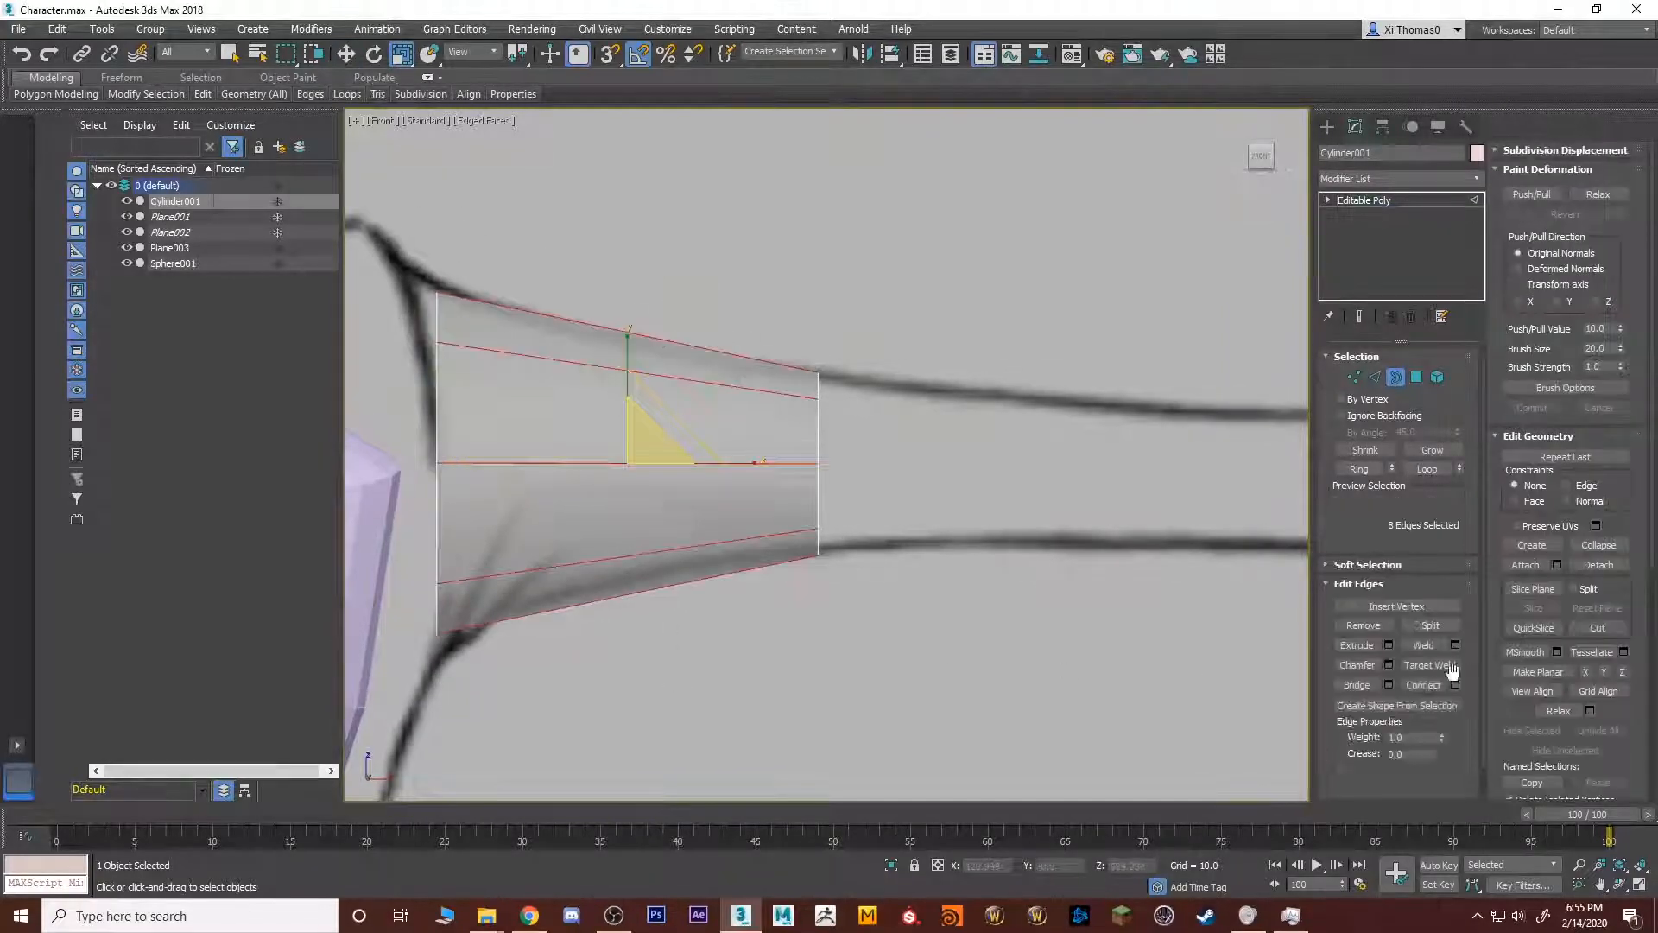
left_click_drag(628, 451, 627, 461)
Extrude the outer border along the upper arm to the black band before the elbow, scaling and positioning it to the outline.
key("3")
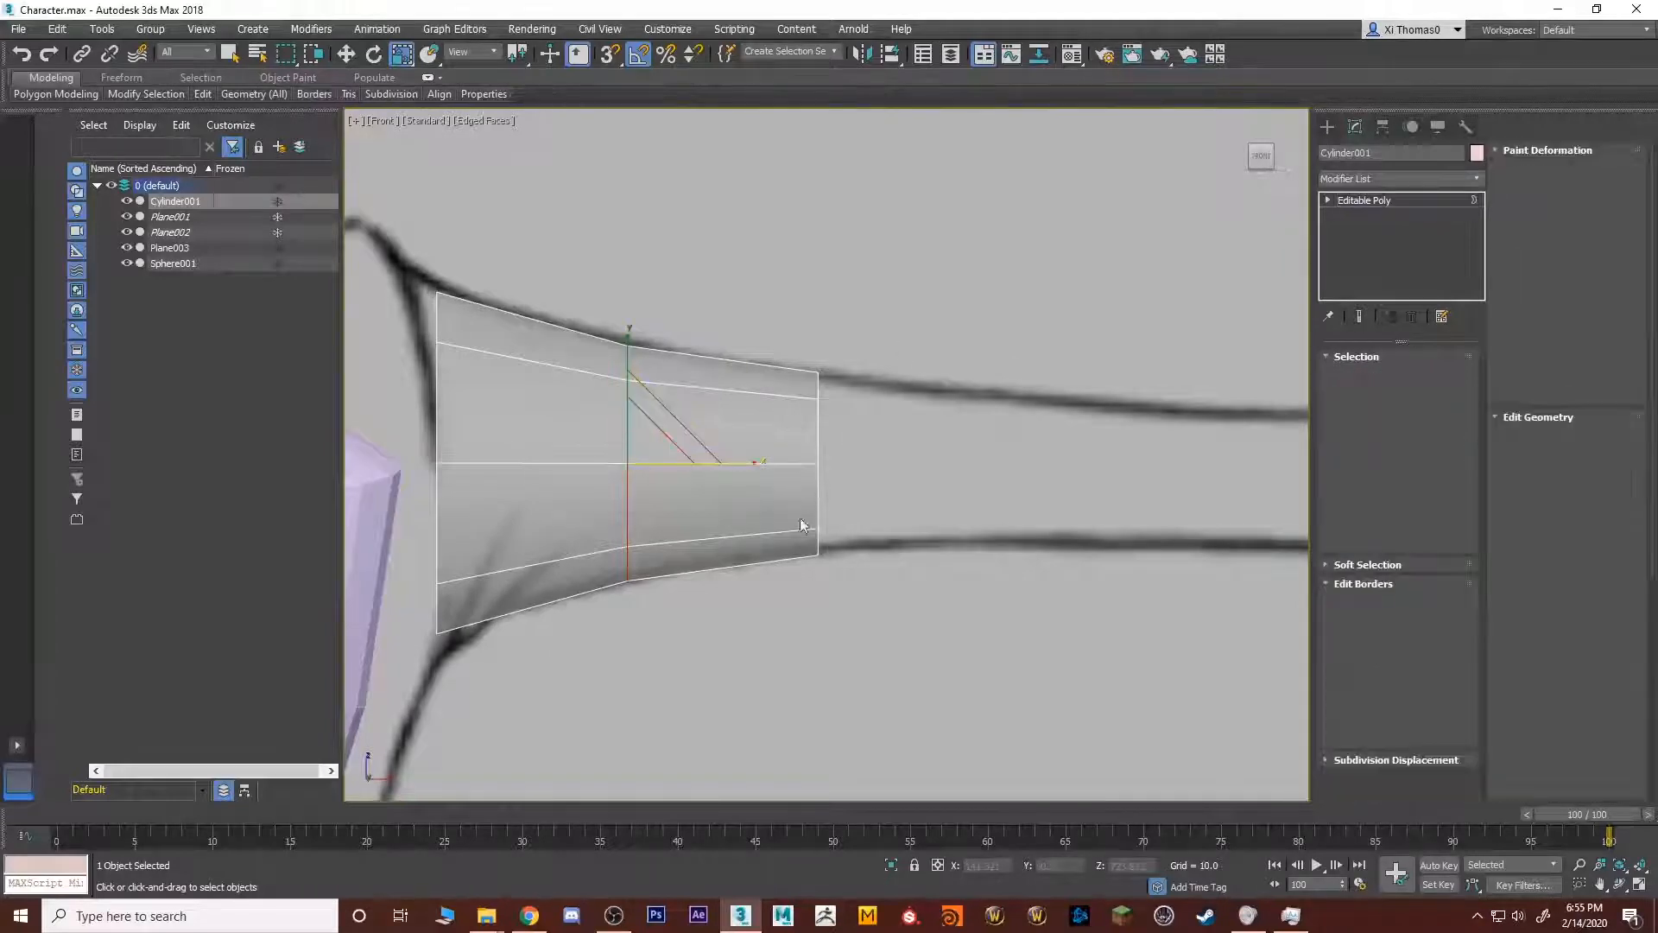
left_click(817, 523)
scroll(963, 553, "down", 2)
middle_click_drag(919, 505, 710, 515)
key("w")
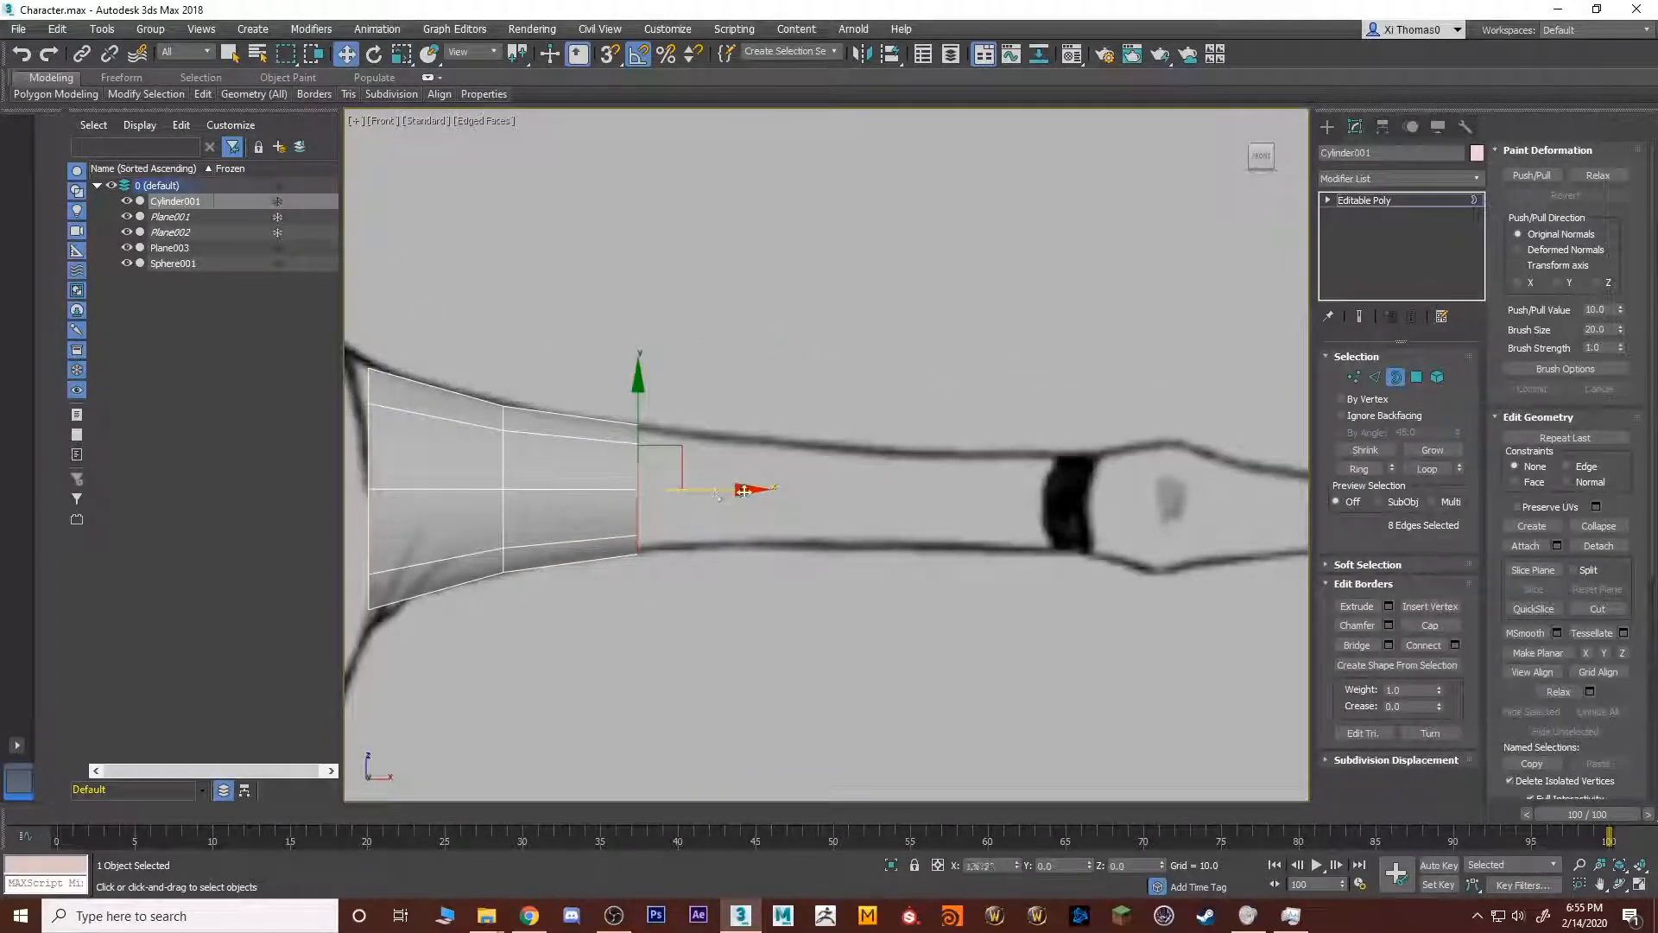
left_click_drag(744, 490, 1114, 503, "shift")
key("r")
middle_click_drag(1041, 479, 782, 440)
scroll(782, 441, "up", 2)
key("w")
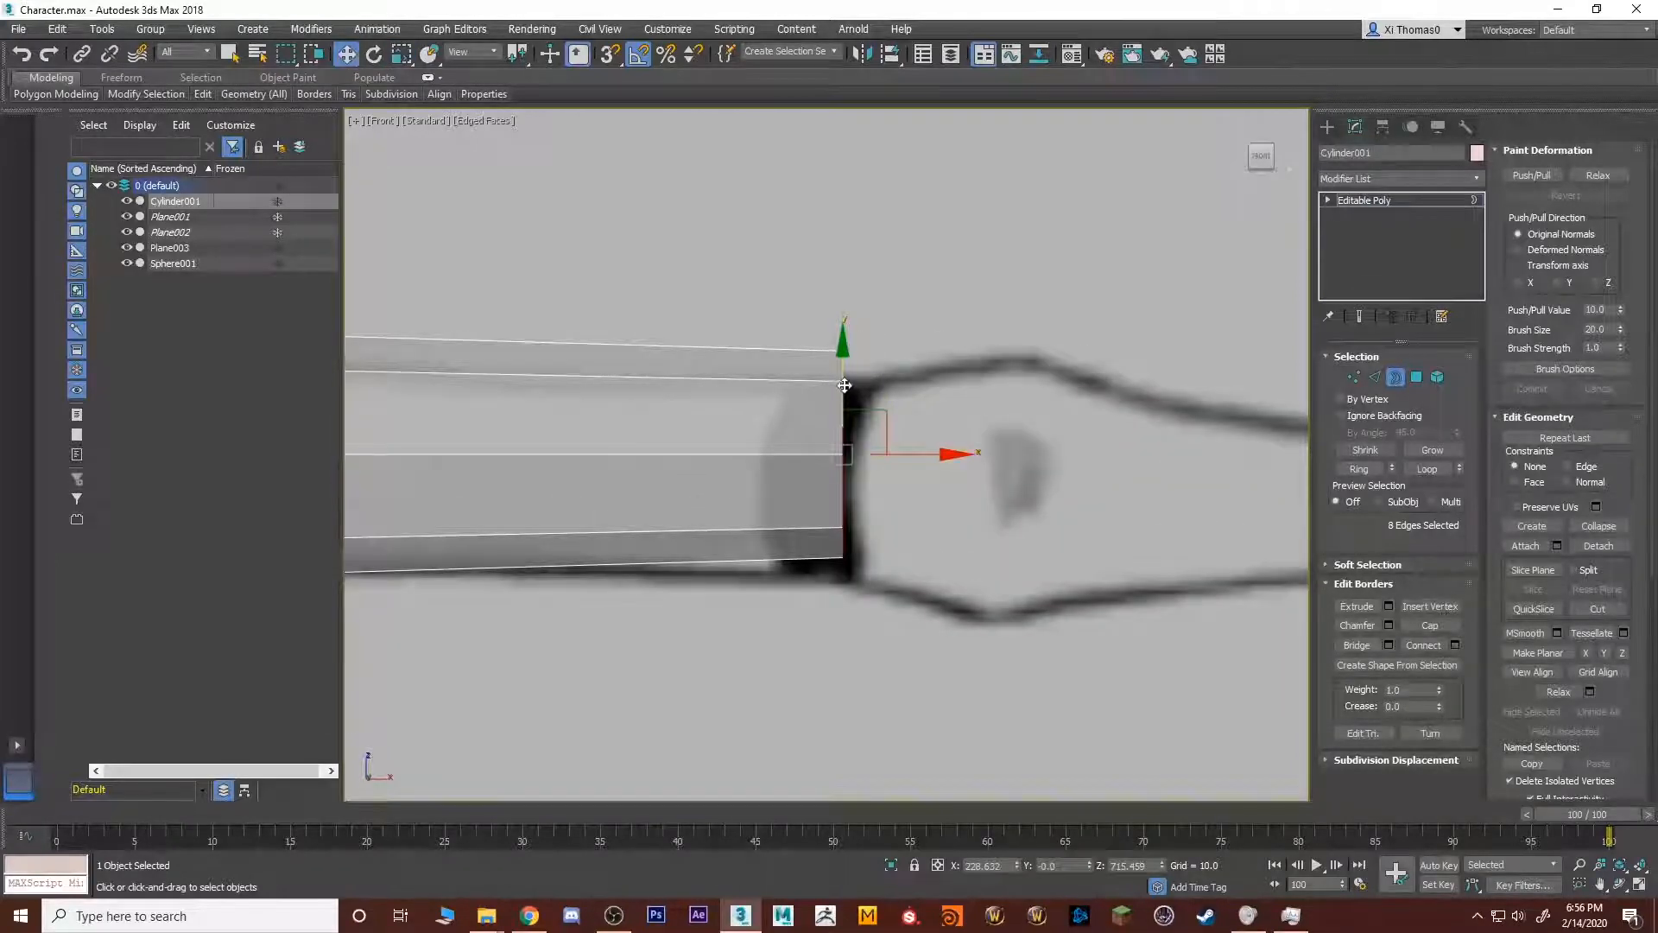
left_click_drag(845, 385, 865, 410)
Extrude two short sections across the elbow, enlarging the ring at the joint's centre and narrowing the ring beyond it.
middle_click_drag(941, 418, 791, 404)
left_click_drag(800, 466, 917, 439, "shift")
key("r")
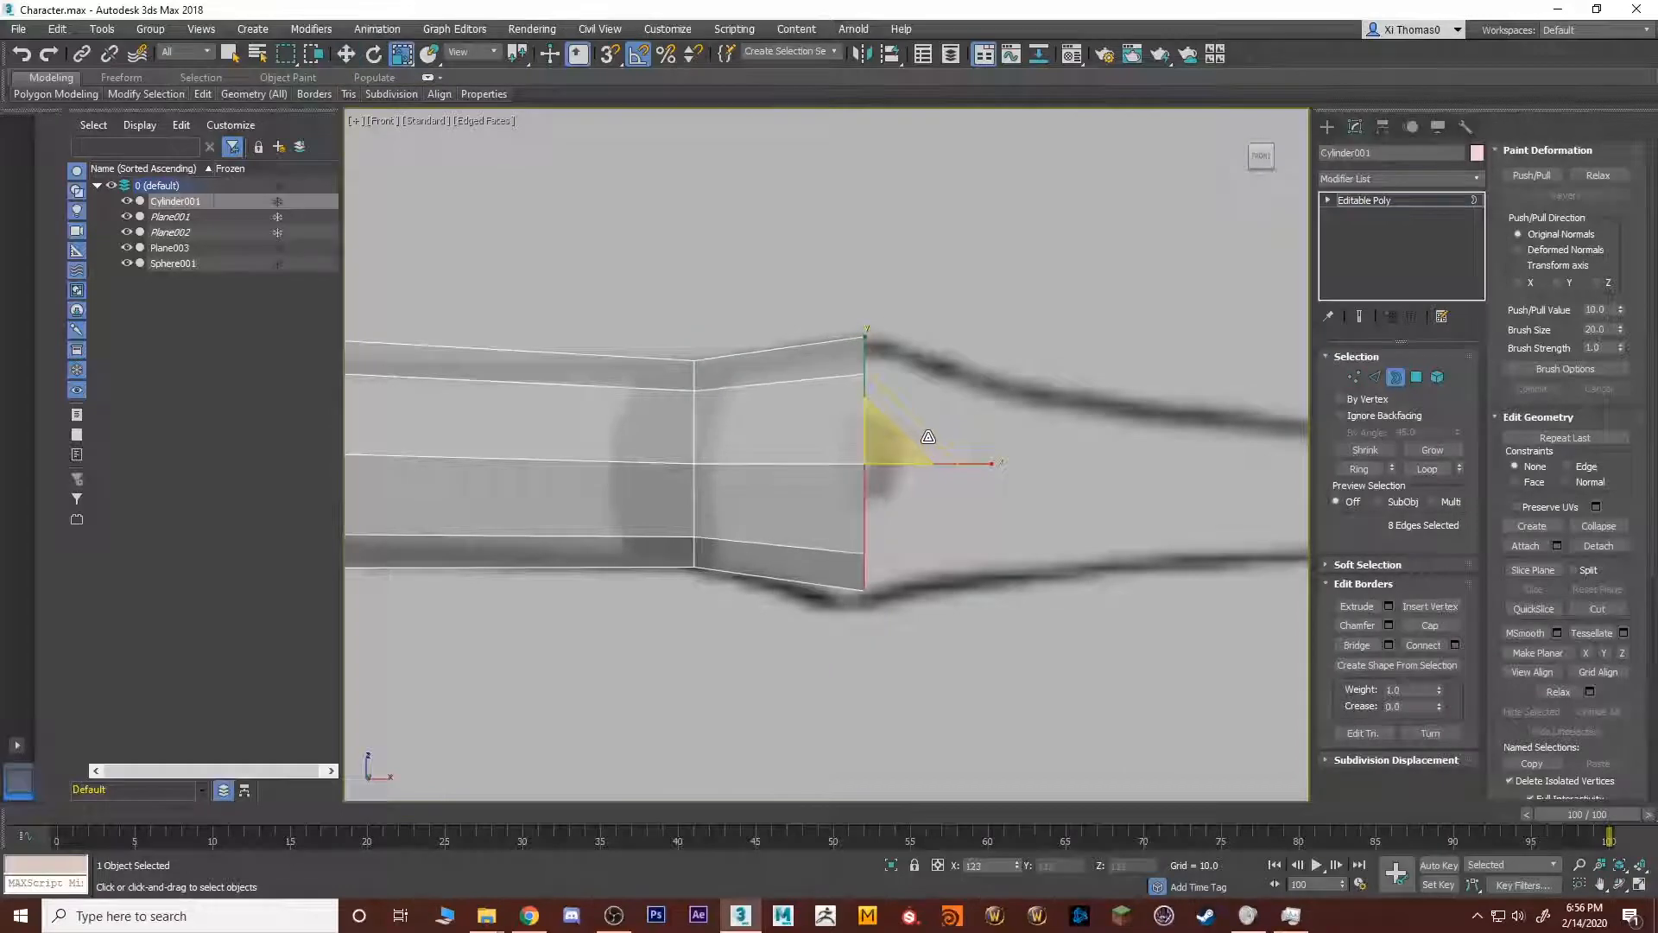
key("w")
middle_click_drag(1030, 424, 836, 420)
left_click_drag(772, 466, 819, 505, "shift")
key("r")
key("w")
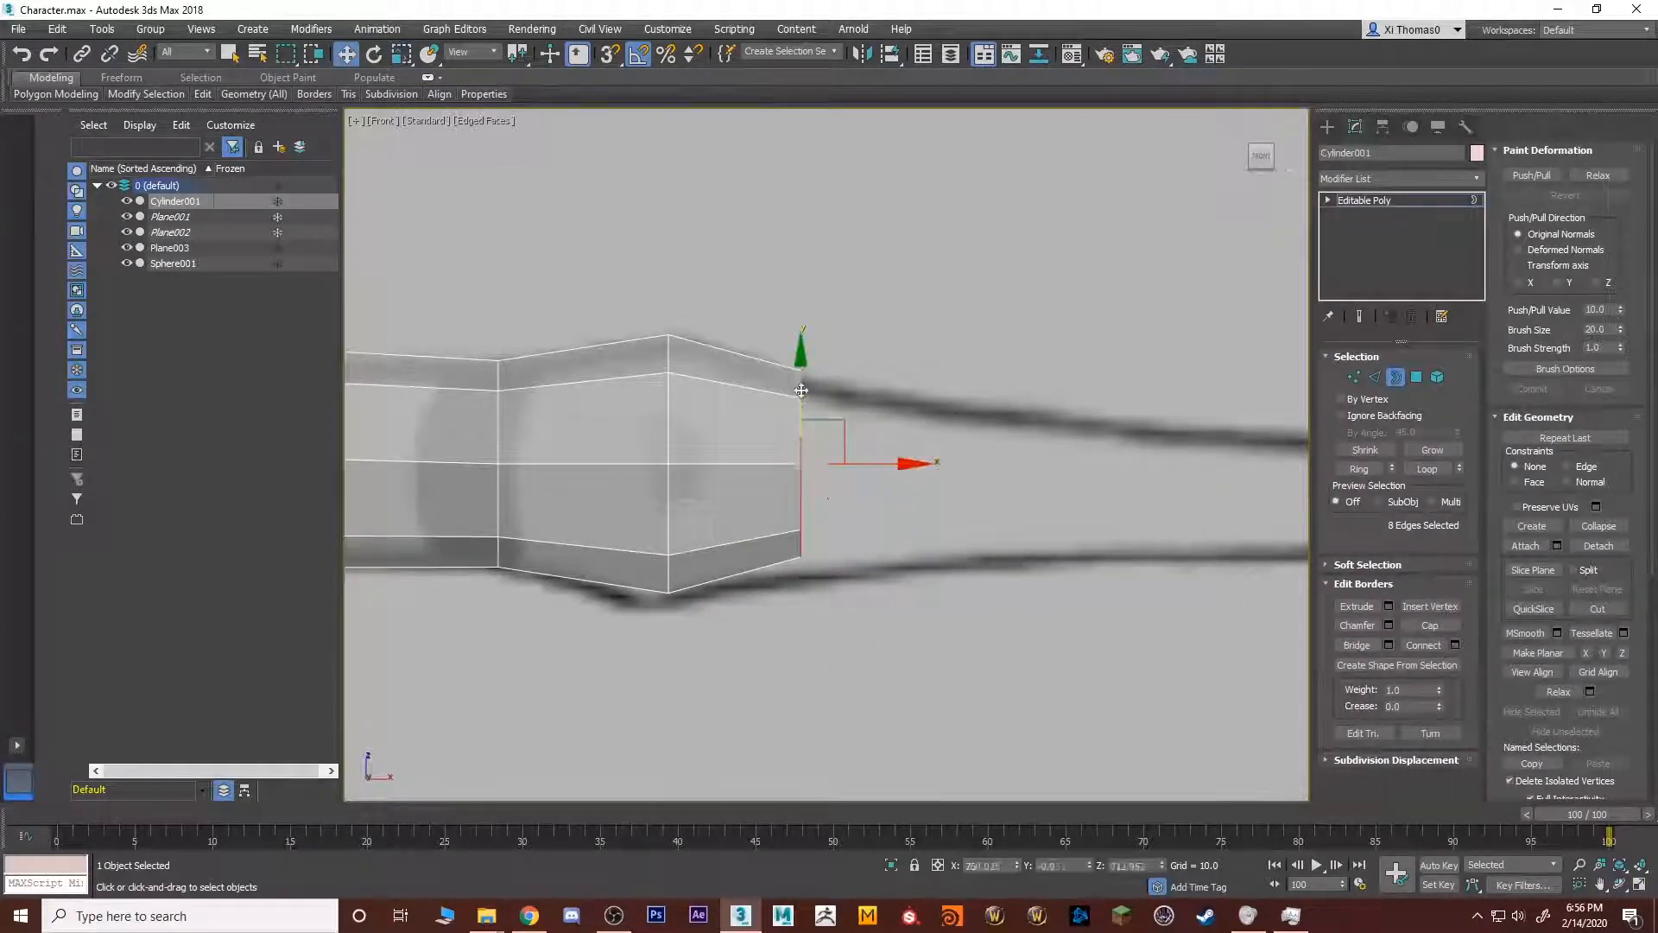
Extrude the border along the forearm to the glove cuff and on to the start of the hand, narrowing the last ring.
scroll(992, 418, "down", 2)
middle_click_drag(991, 418, 650, 458)
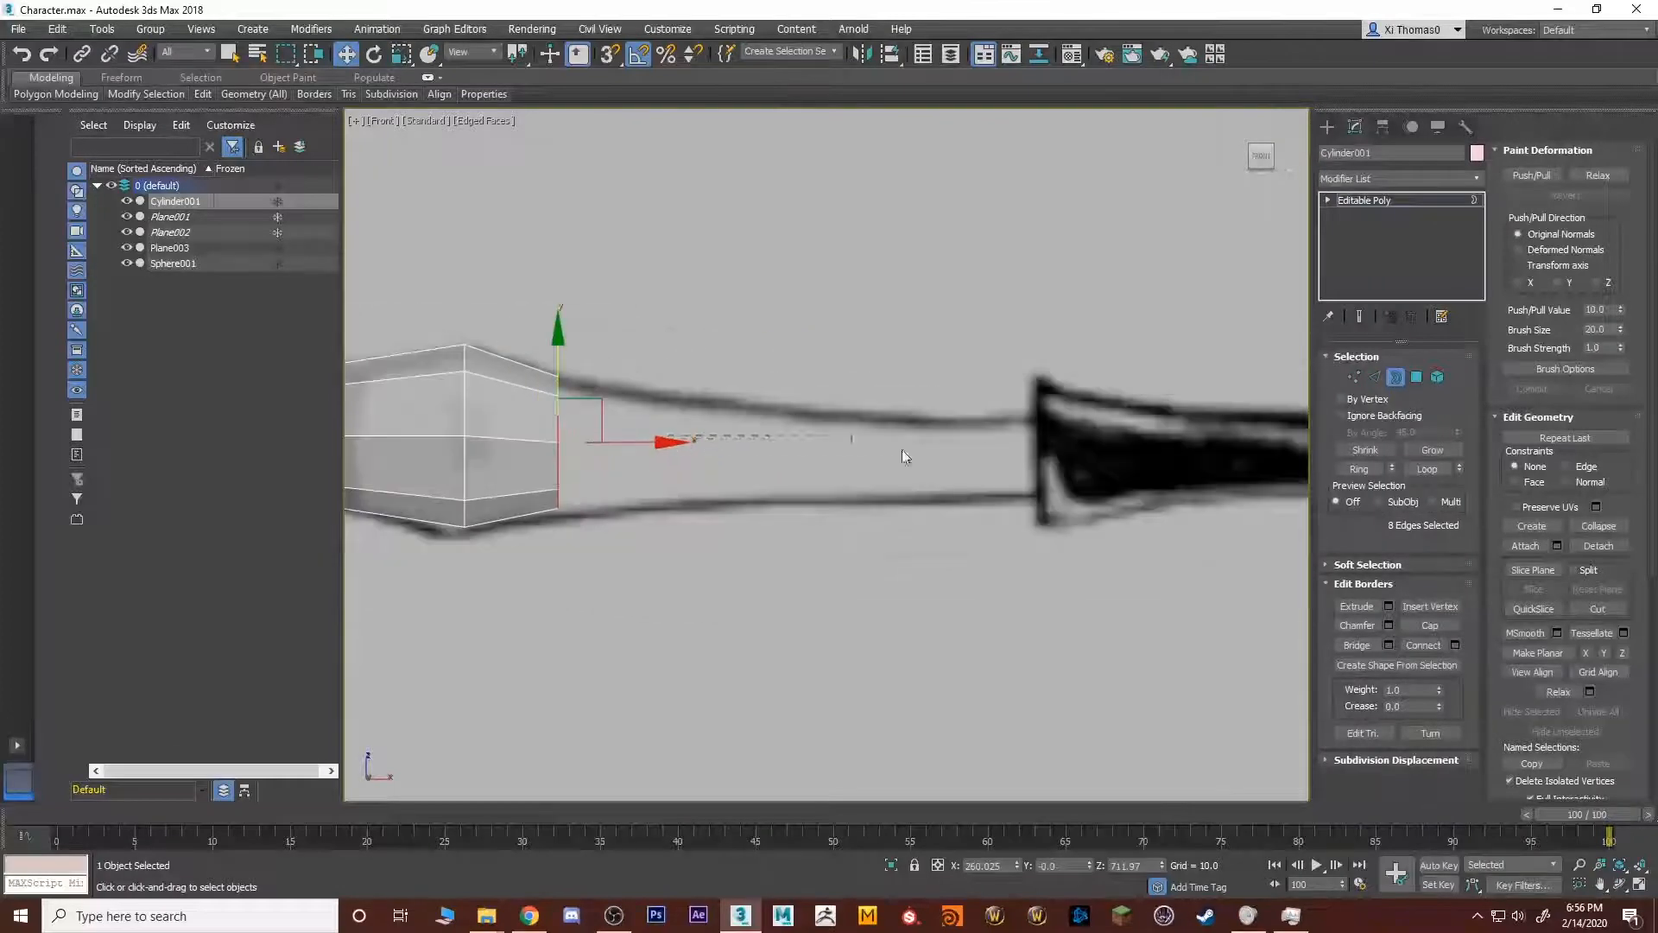
right_click(981, 450)
left_click(702, 444)
left_click_drag(656, 445, 1093, 492, "shift")
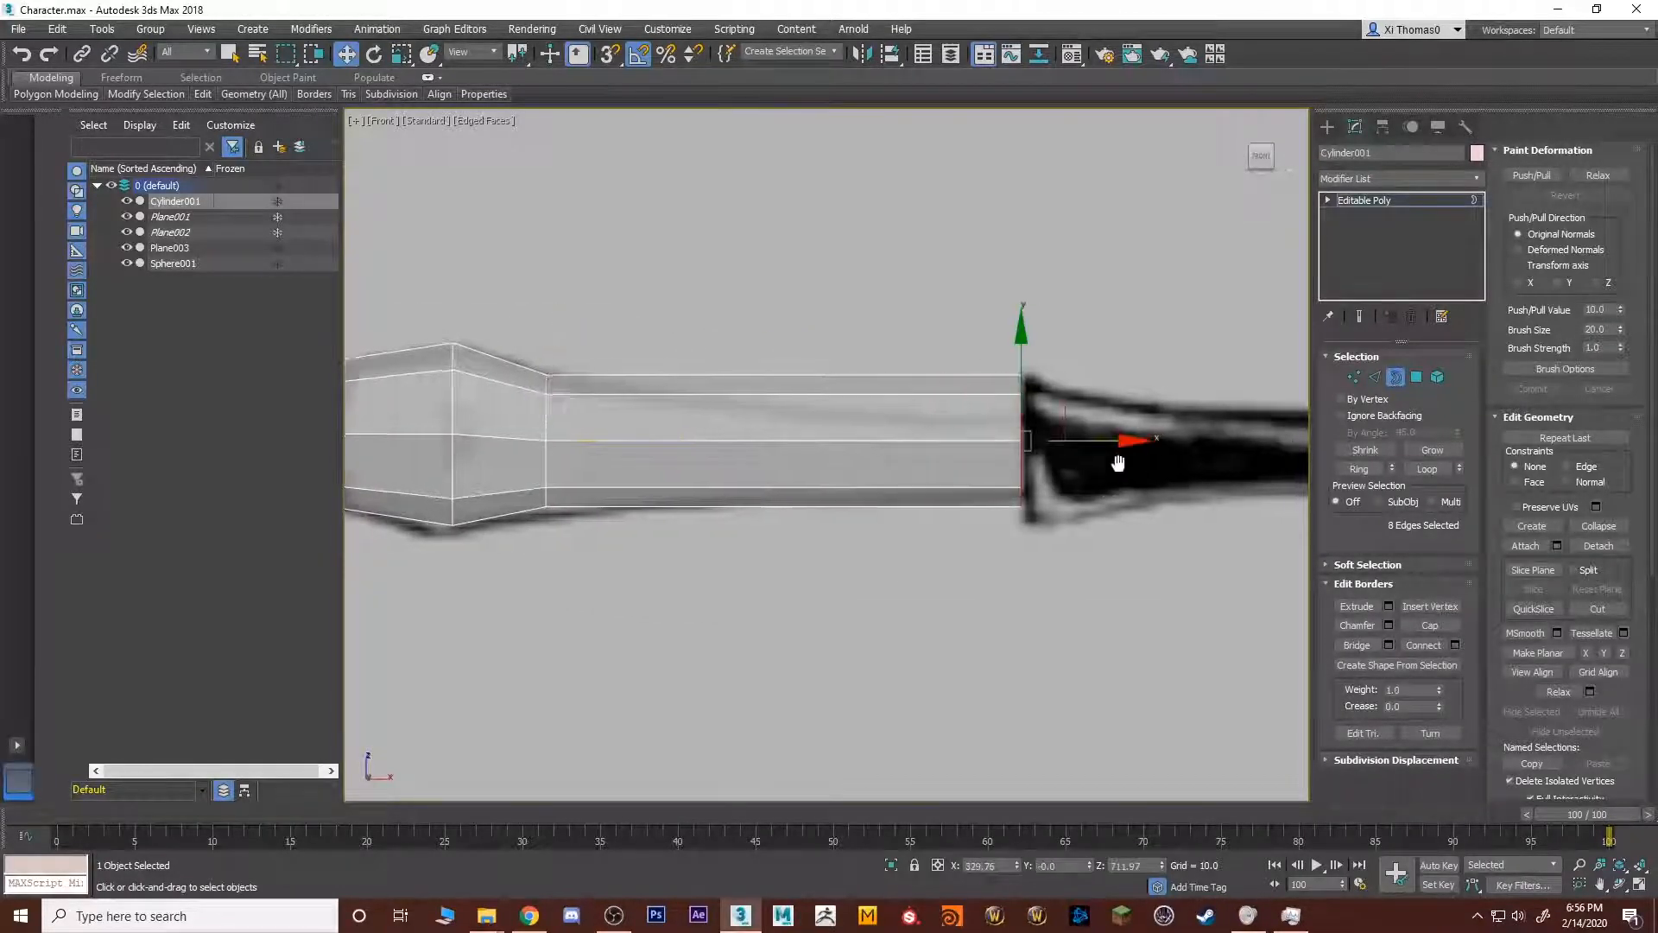
middle_click_drag(1120, 463, 782, 488)
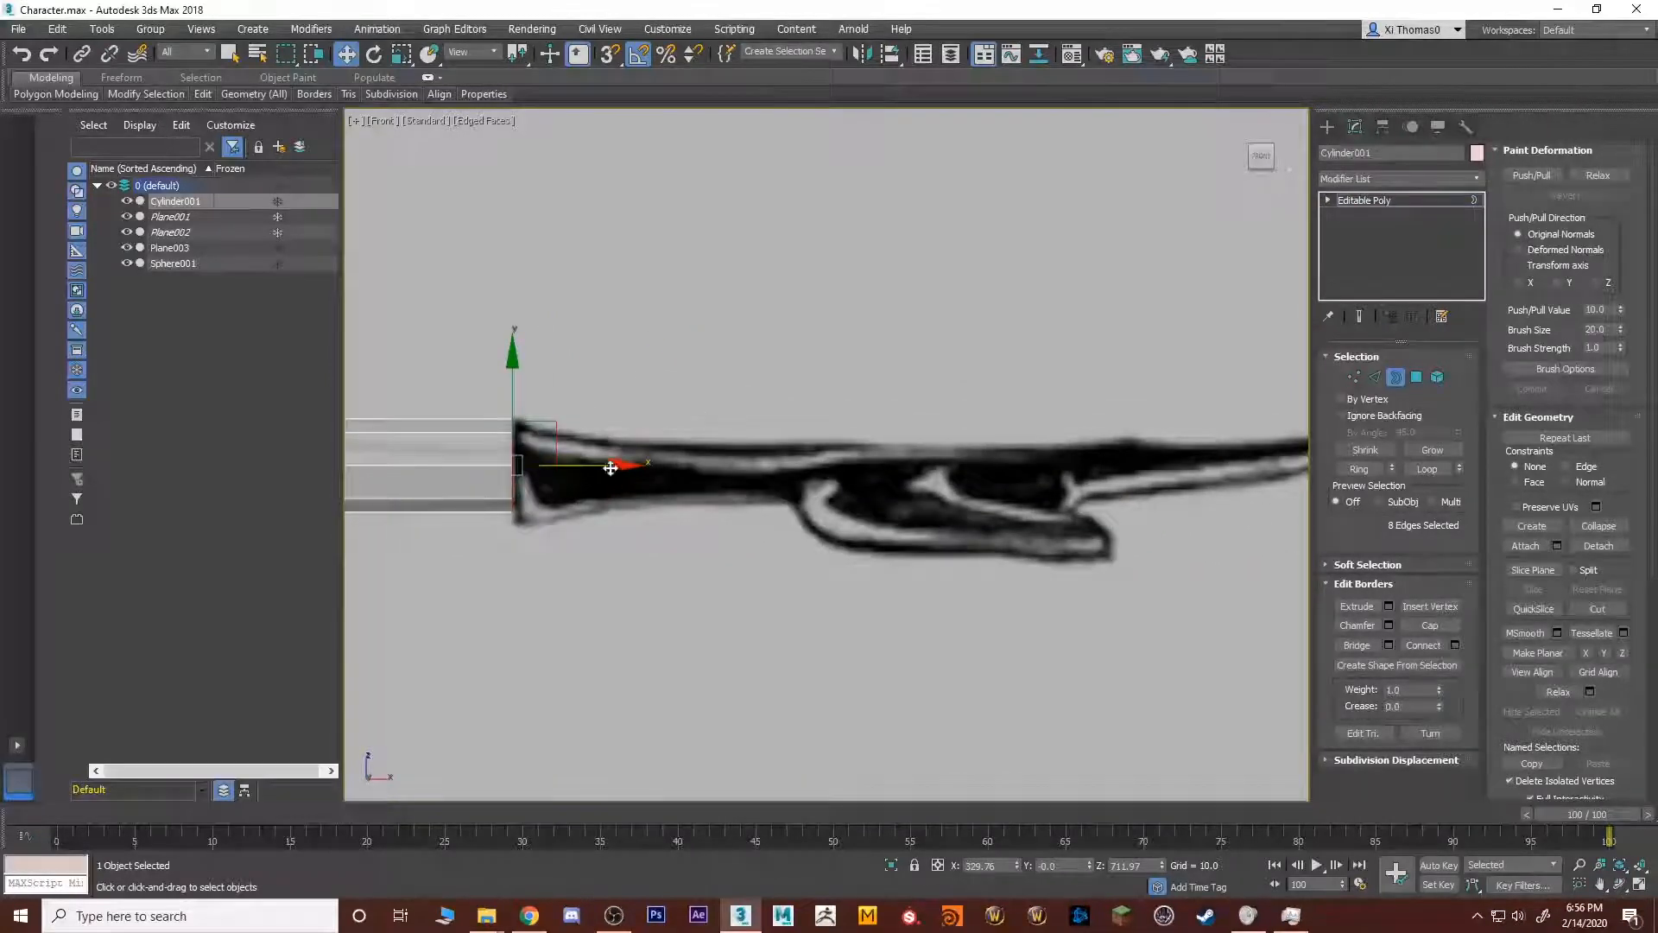
left_click_drag(610, 468, 889, 468, "shift")
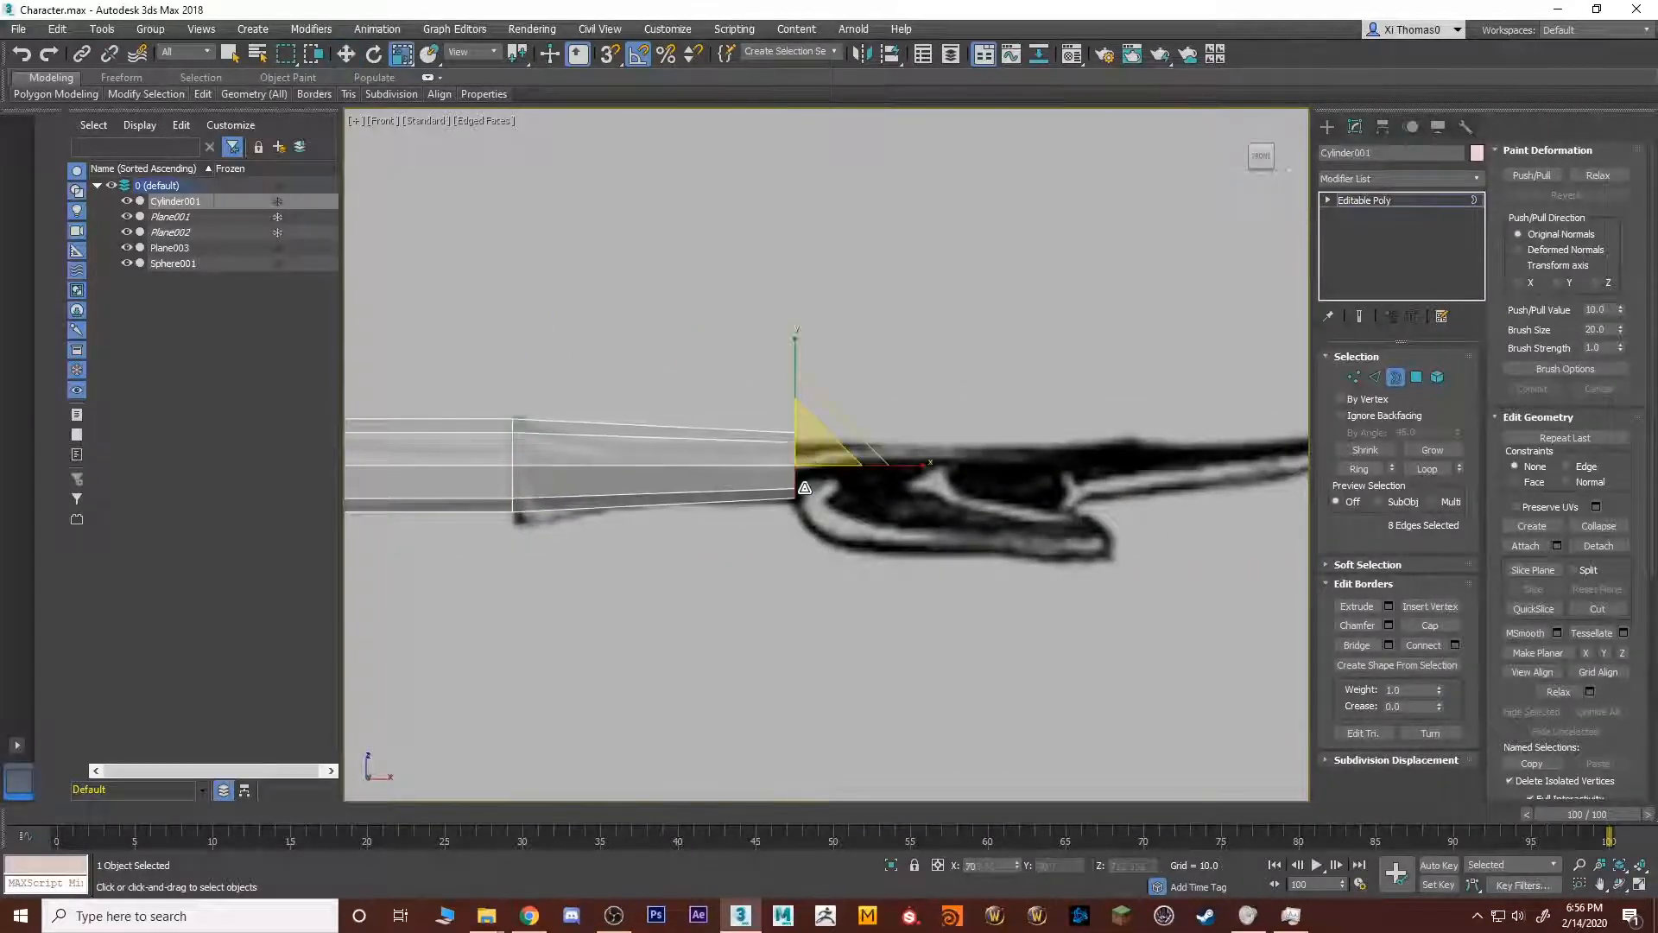
Finish border editing on the arm cylinder and deselect it.
scroll(777, 427, "down", 5)
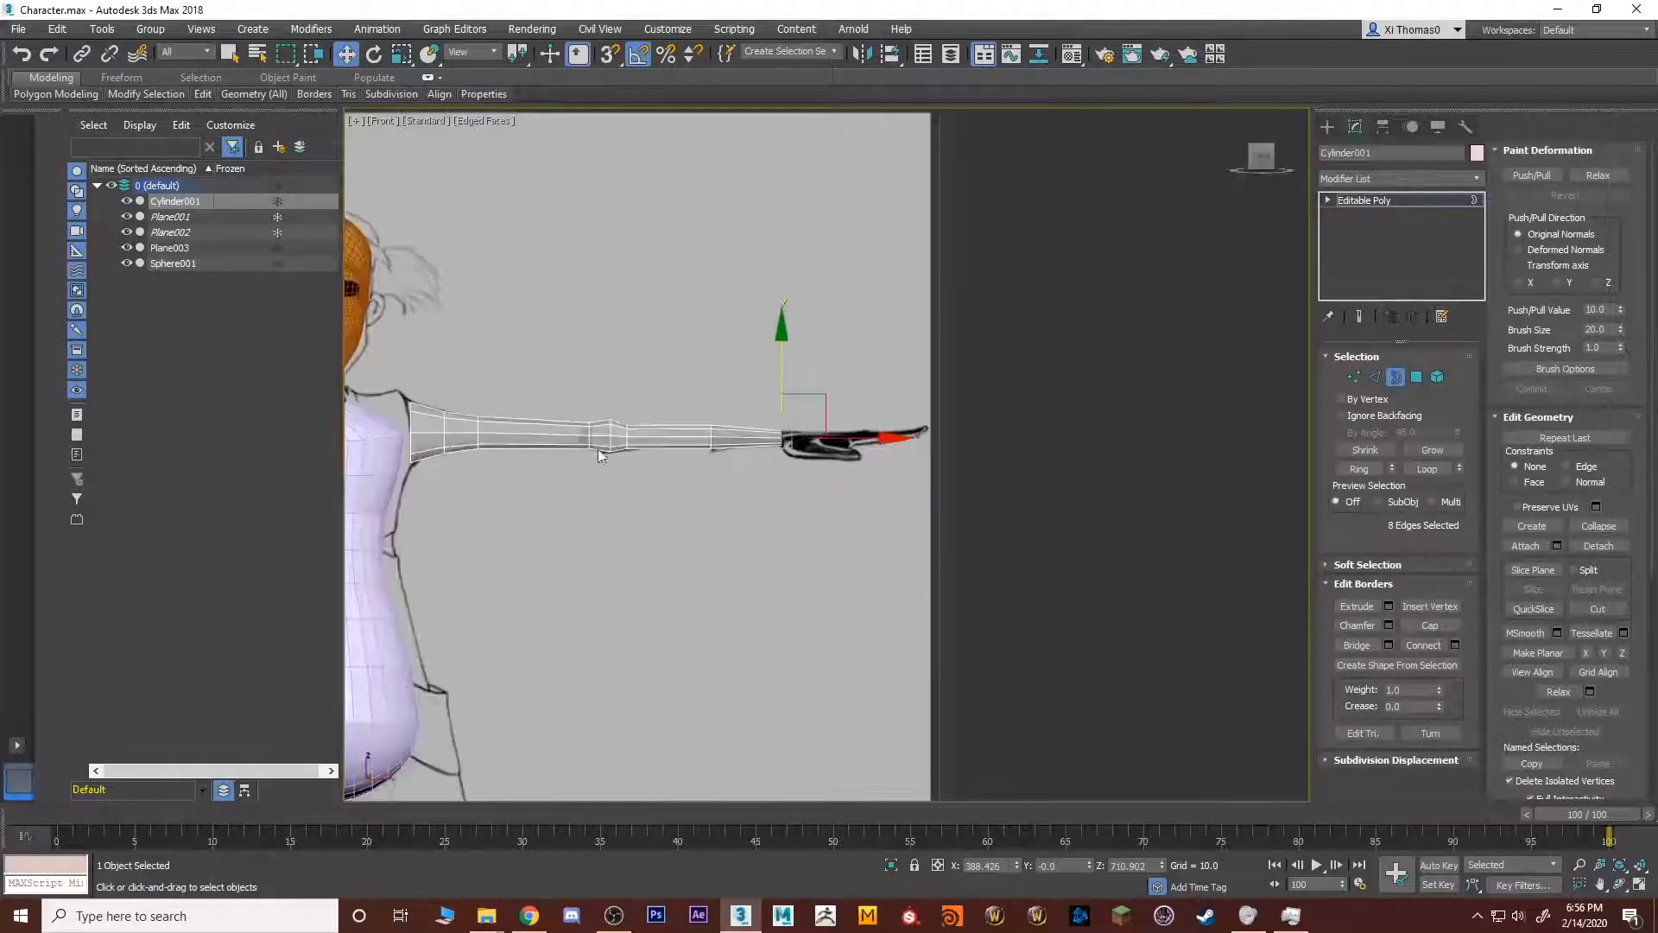
middle_click_drag(602, 456, 786, 374)
scroll(837, 449, "up", 3)
scroll(837, 449, "up", 1)
scroll(785, 374, "down", 2)
middle_click_drag(850, 419, 901, 372)
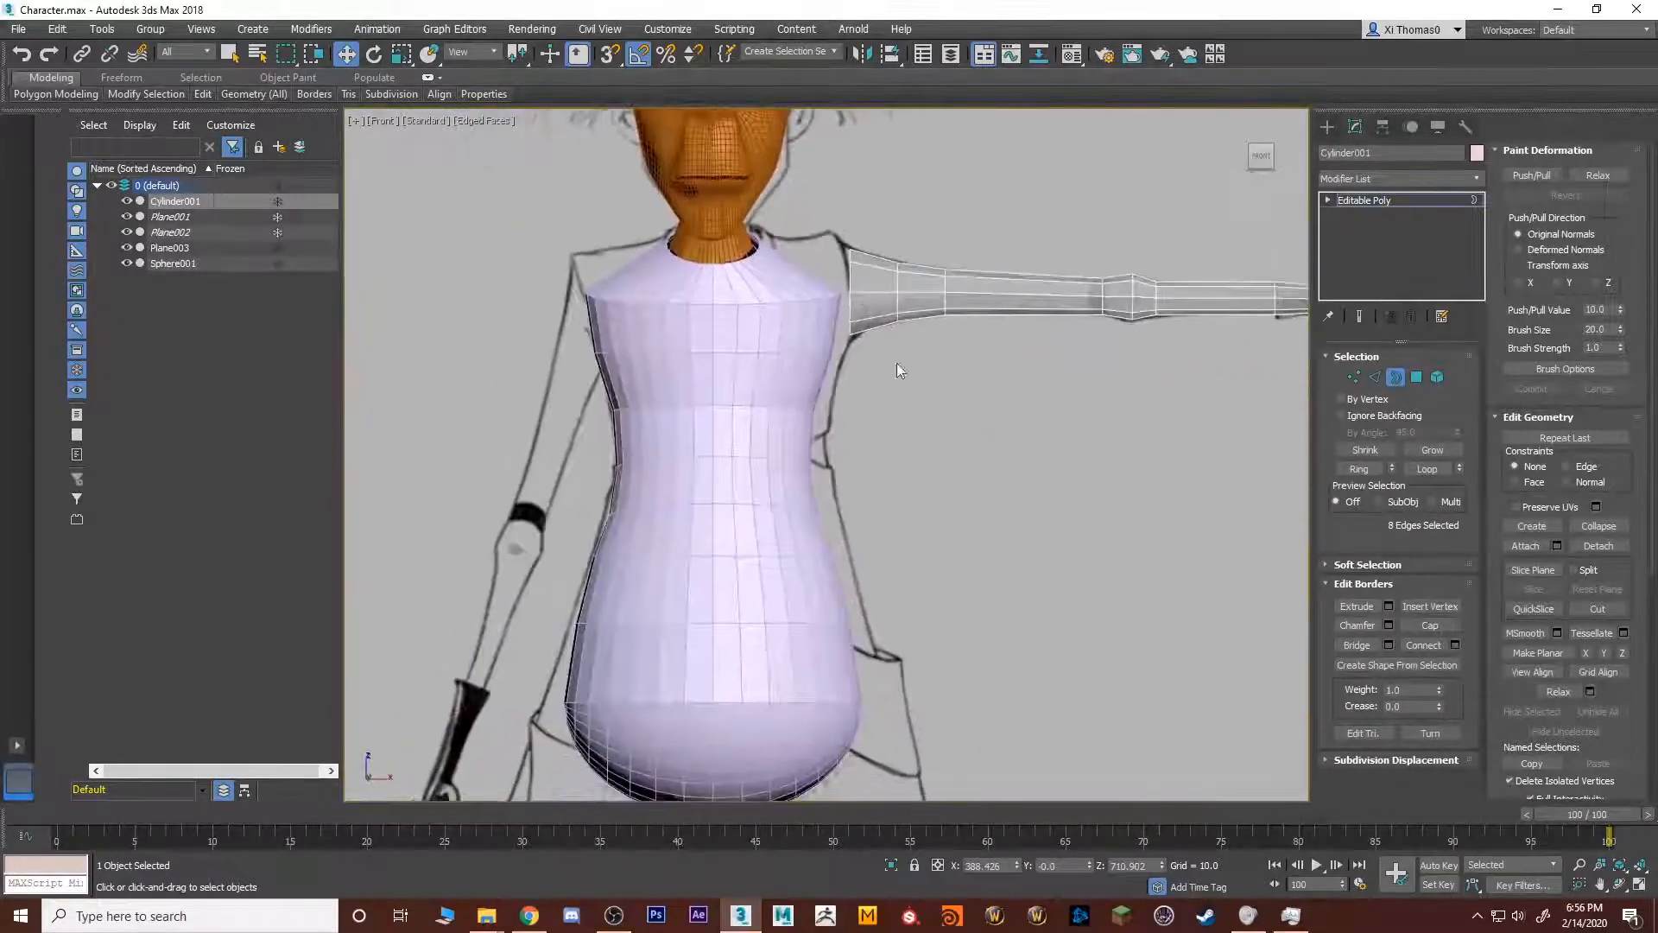
left_click(1365, 201)
left_click(1018, 511)
middle_click_drag(1017, 510, 1072, 415)
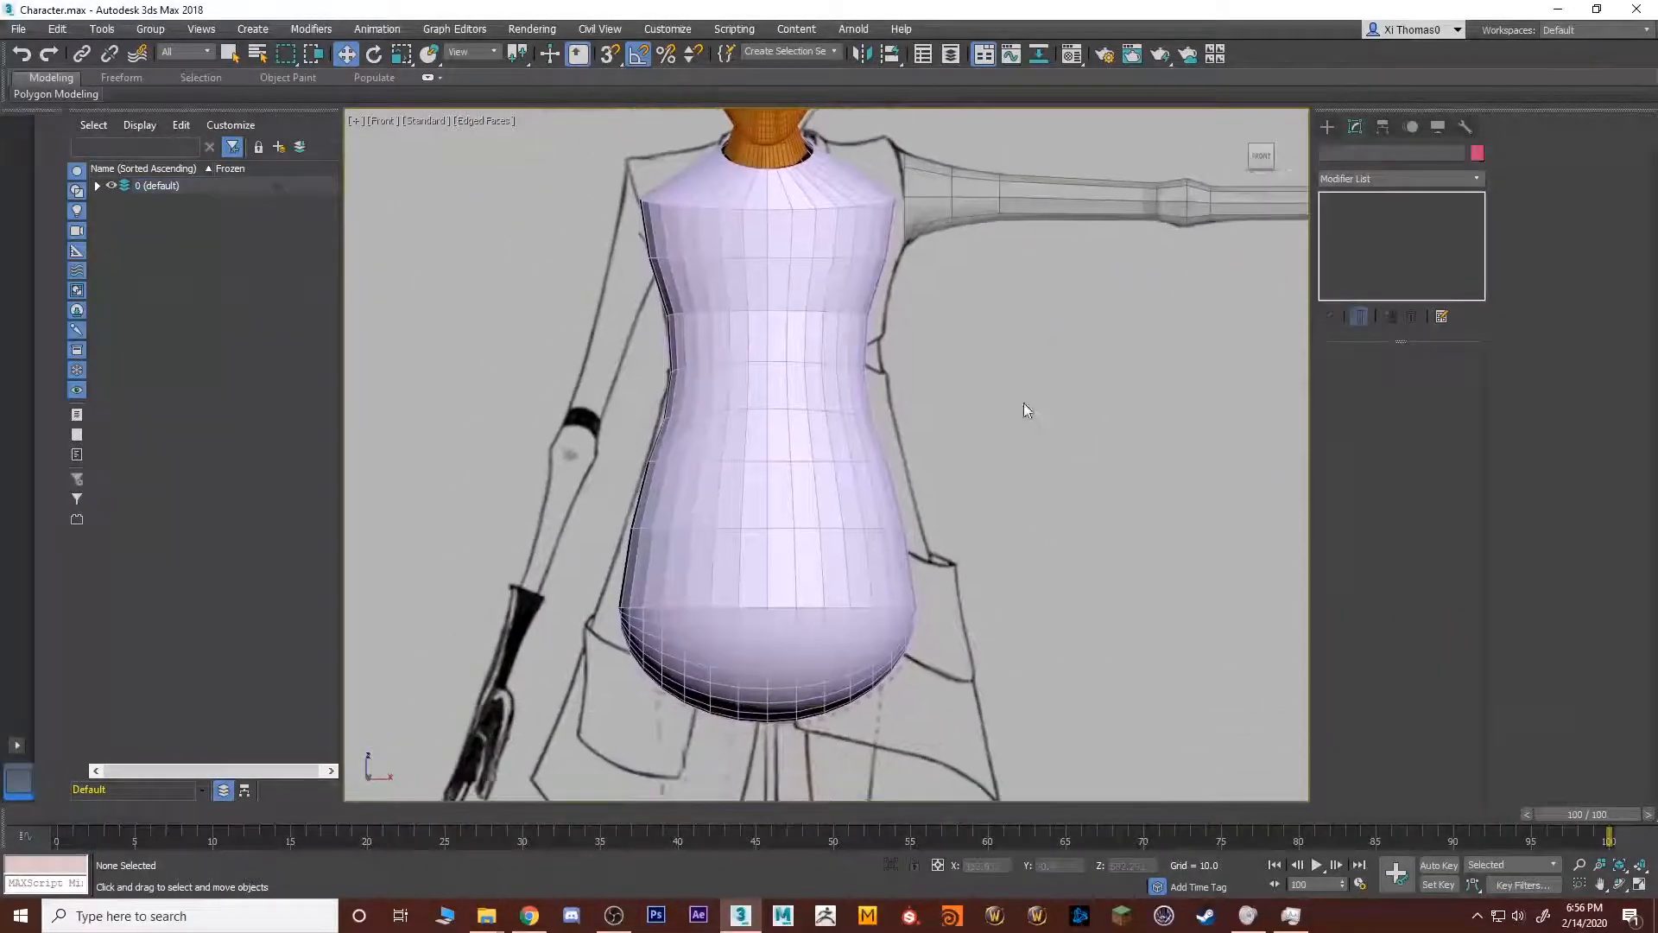
Select the torso and examine its rounded lower end against the references in the maximized Perspective view.
left_click(799, 511)
middle_click_drag(799, 511, 902, 345)
key("alt+w")
left_click(1084, 606)
key("alt+w")
middle_click_drag(778, 618, 794, 548, "alt")
scroll(833, 484, "up", 4)
scroll(794, 549, "down", 5)
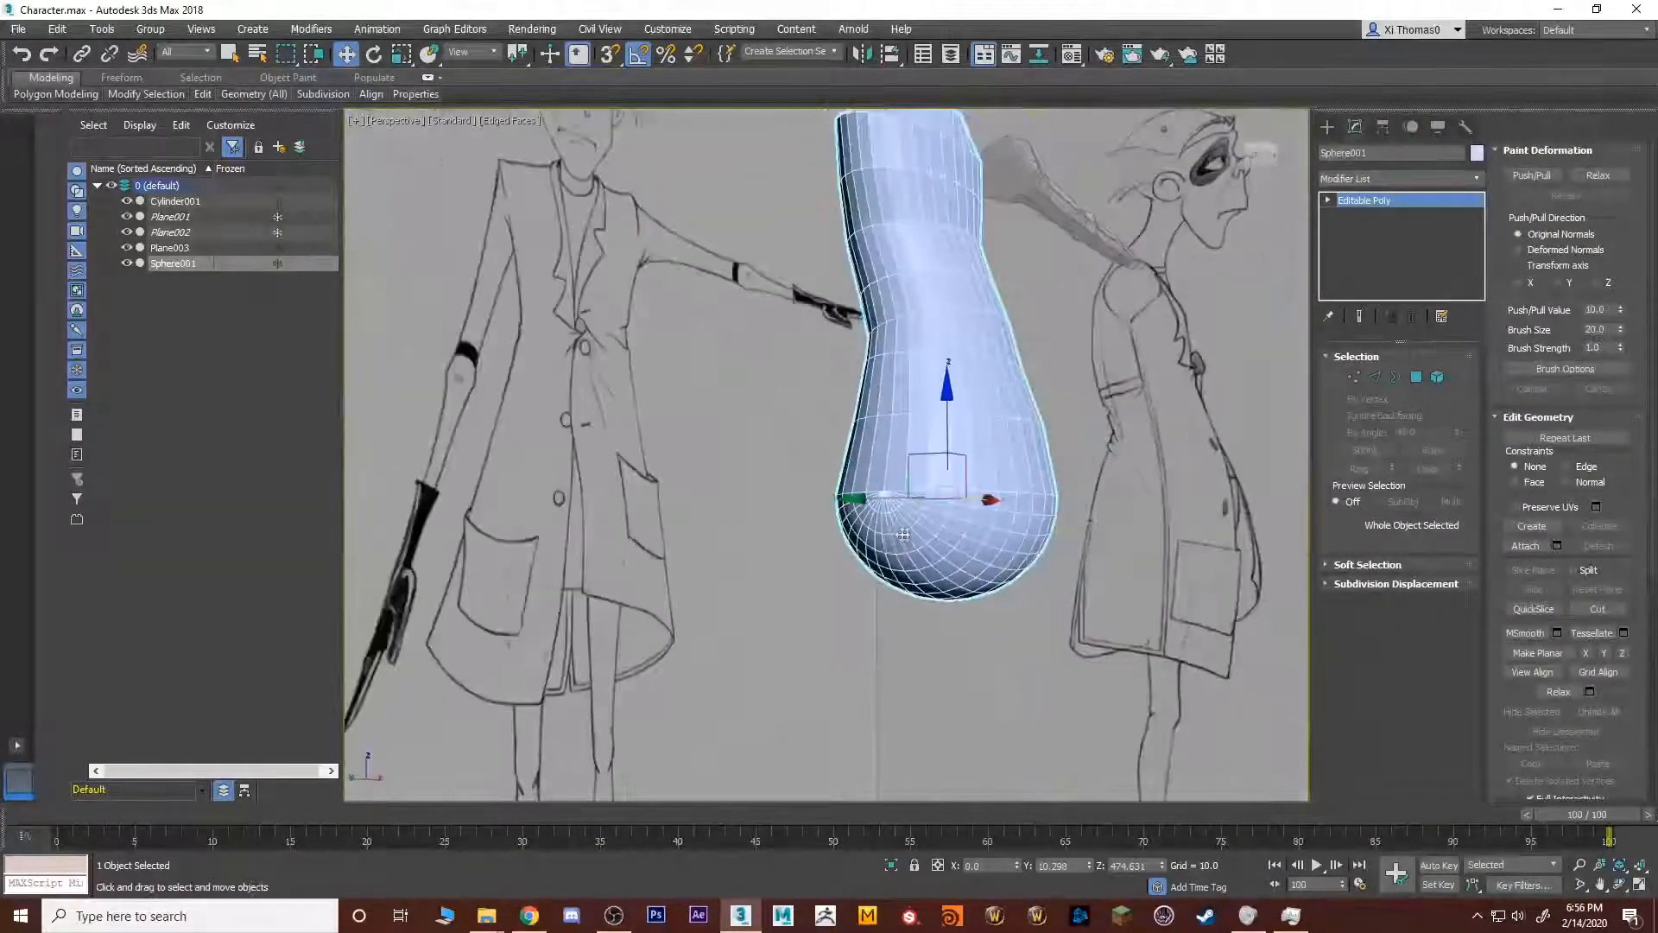
Delete the old torso and draw a new sphere at the coat's hip level in the Left view.
key("Delete")
left_click(1327, 128)
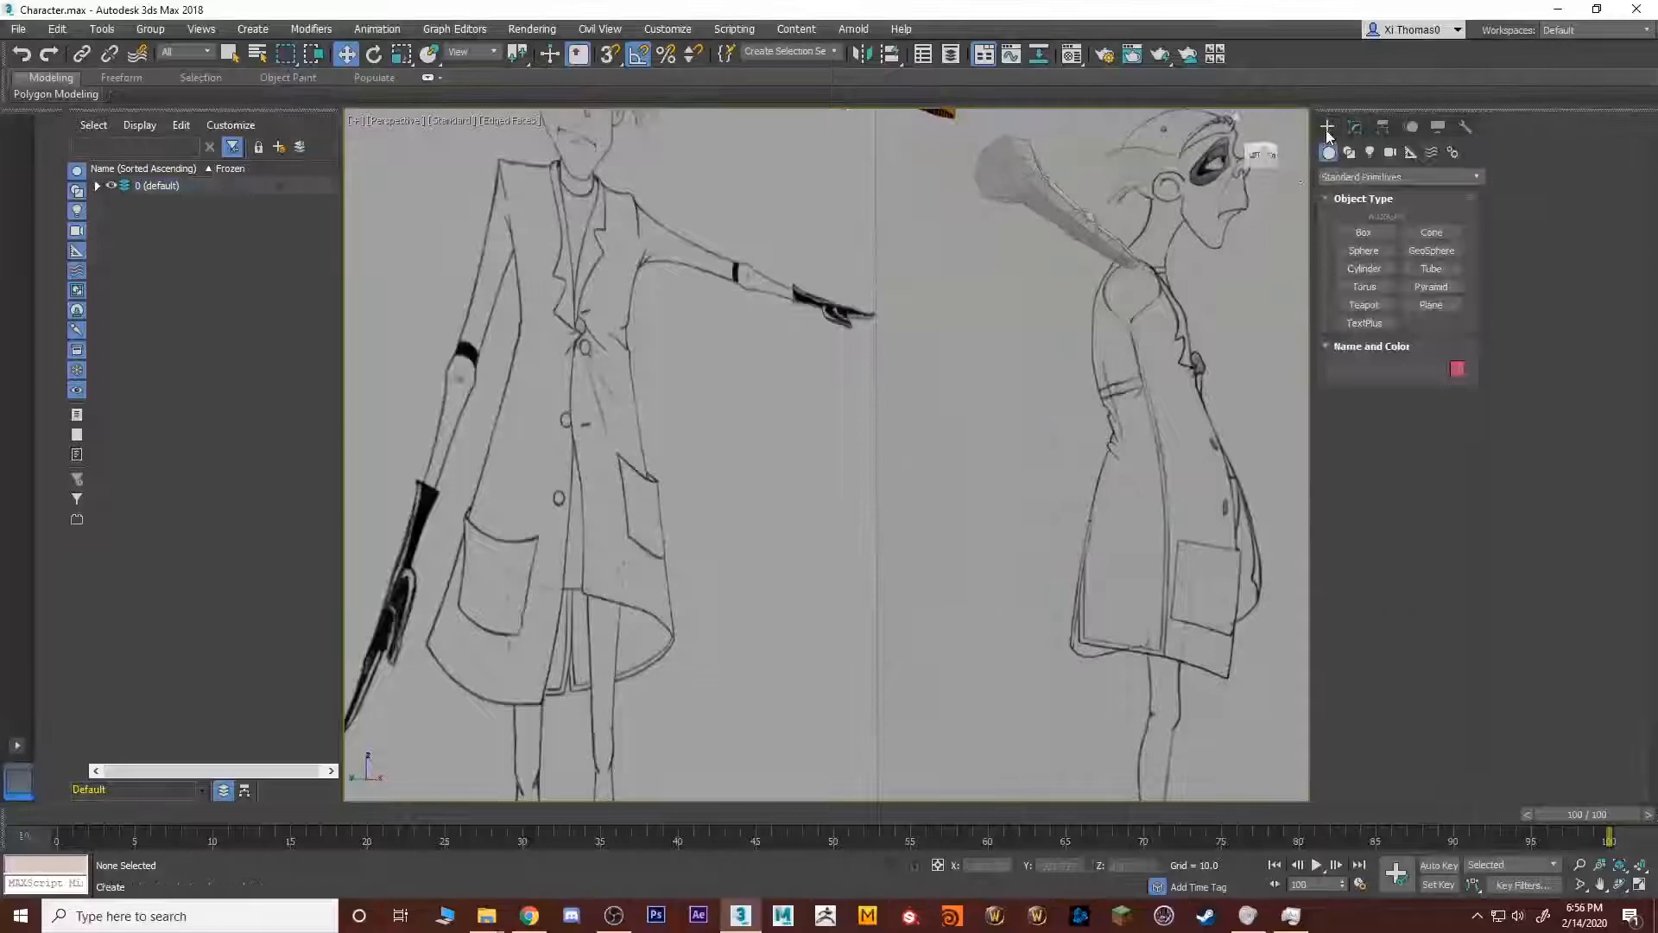
left_click(1365, 251)
key("alt+w")
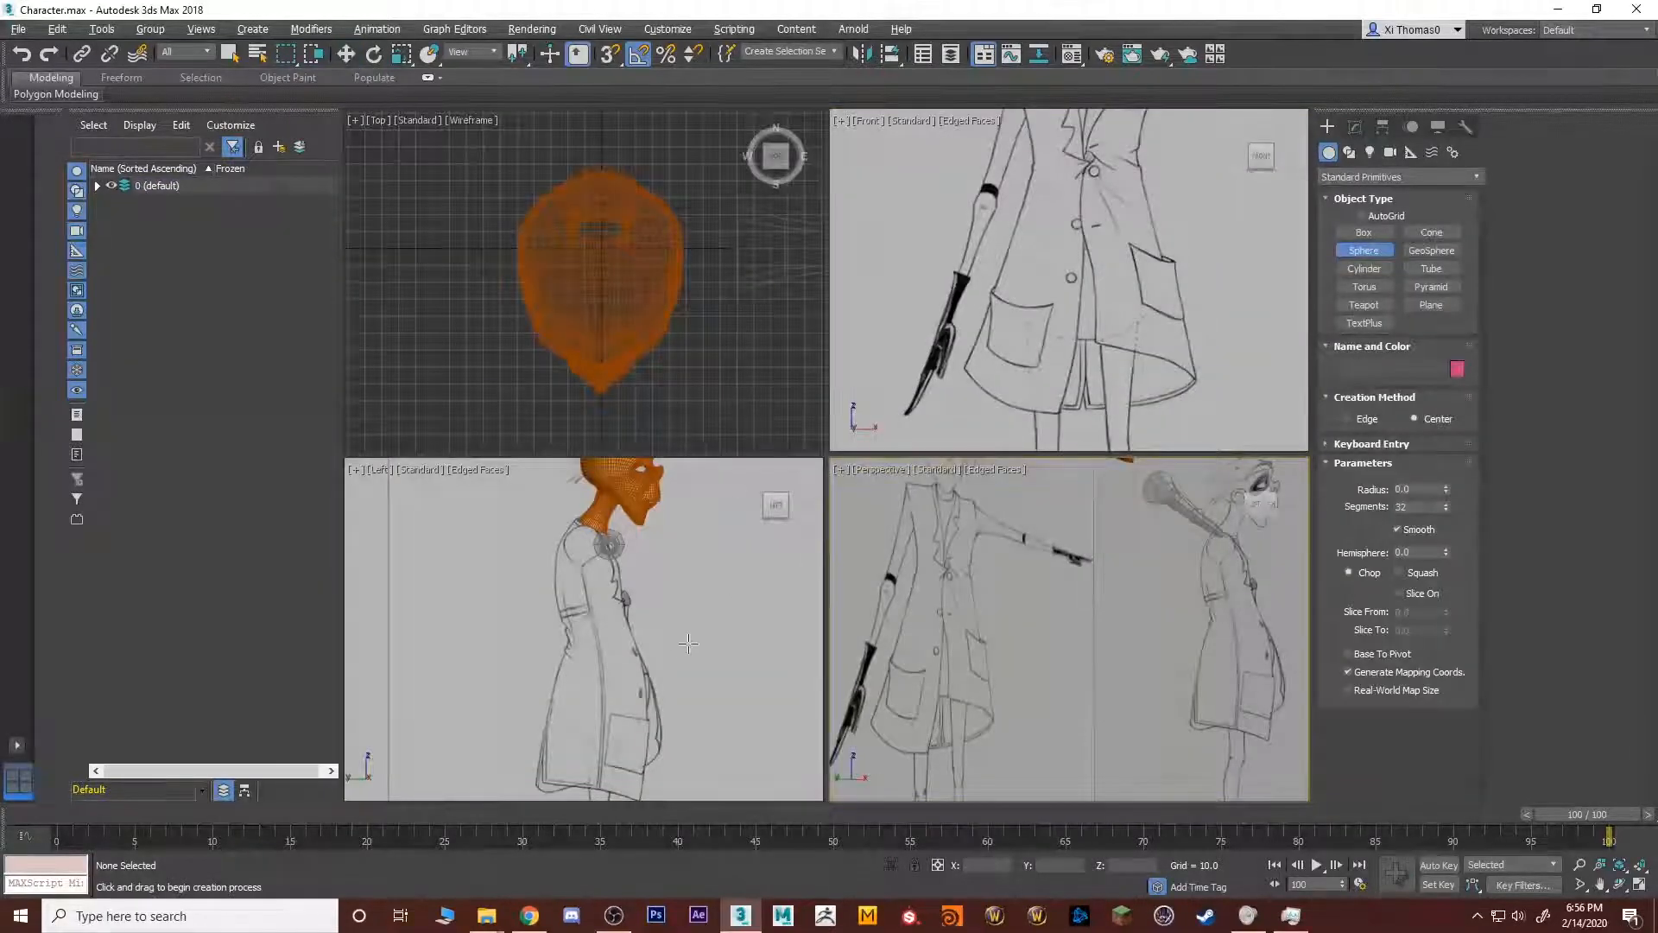
key("alt+w")
scroll(863, 569, "up", 4)
left_click_drag(869, 532, 995, 647)
Rotate the sphere 90 degrees so its poles point up and down, and convert it to Editable Poly.
key("e")
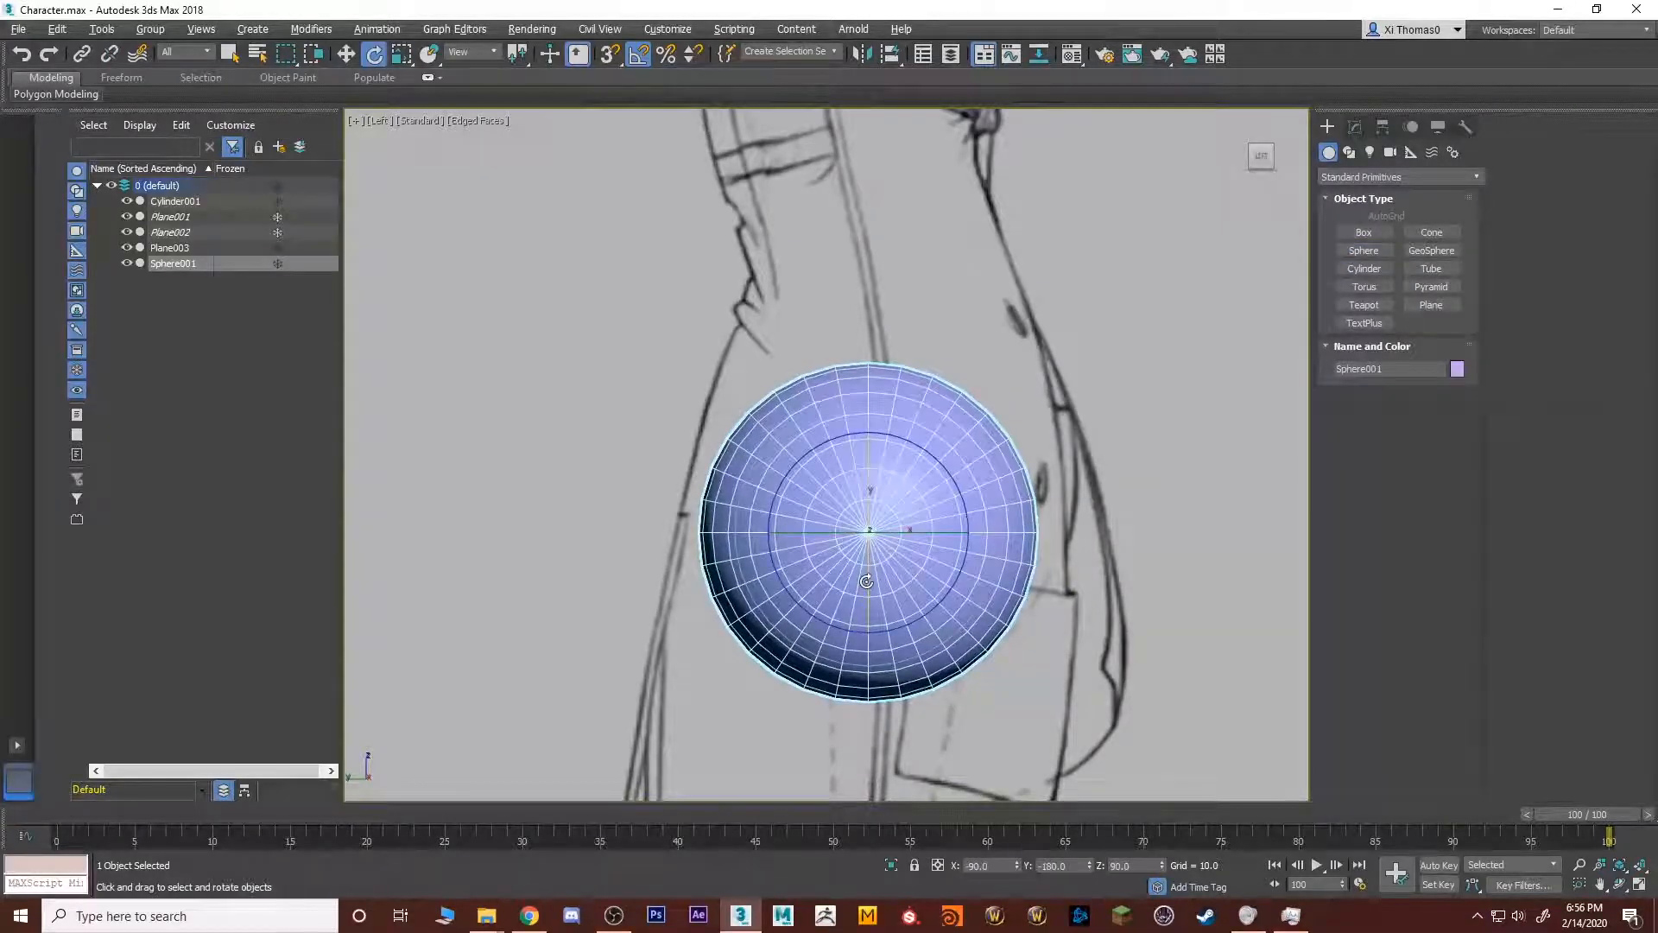
left_click_drag(866, 581, 879, 504)
key("alt+w")
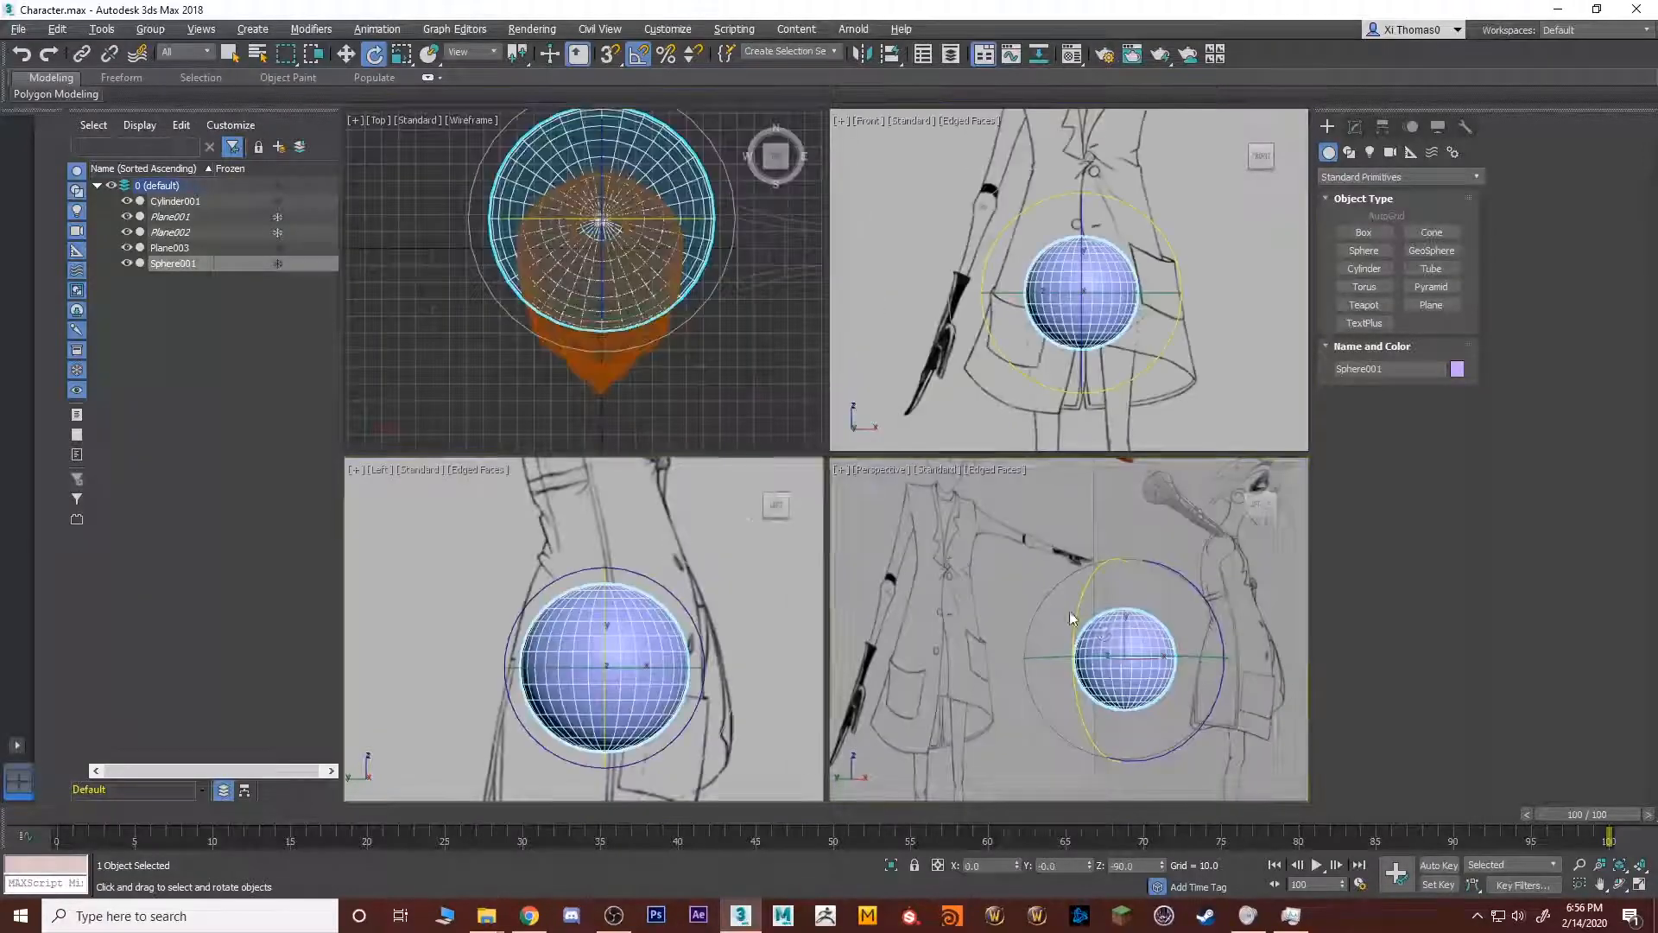
middle_click(1081, 630)
key("alt+w")
middle_click_drag(1081, 640, 1016, 635, "alt")
right_click(947, 500)
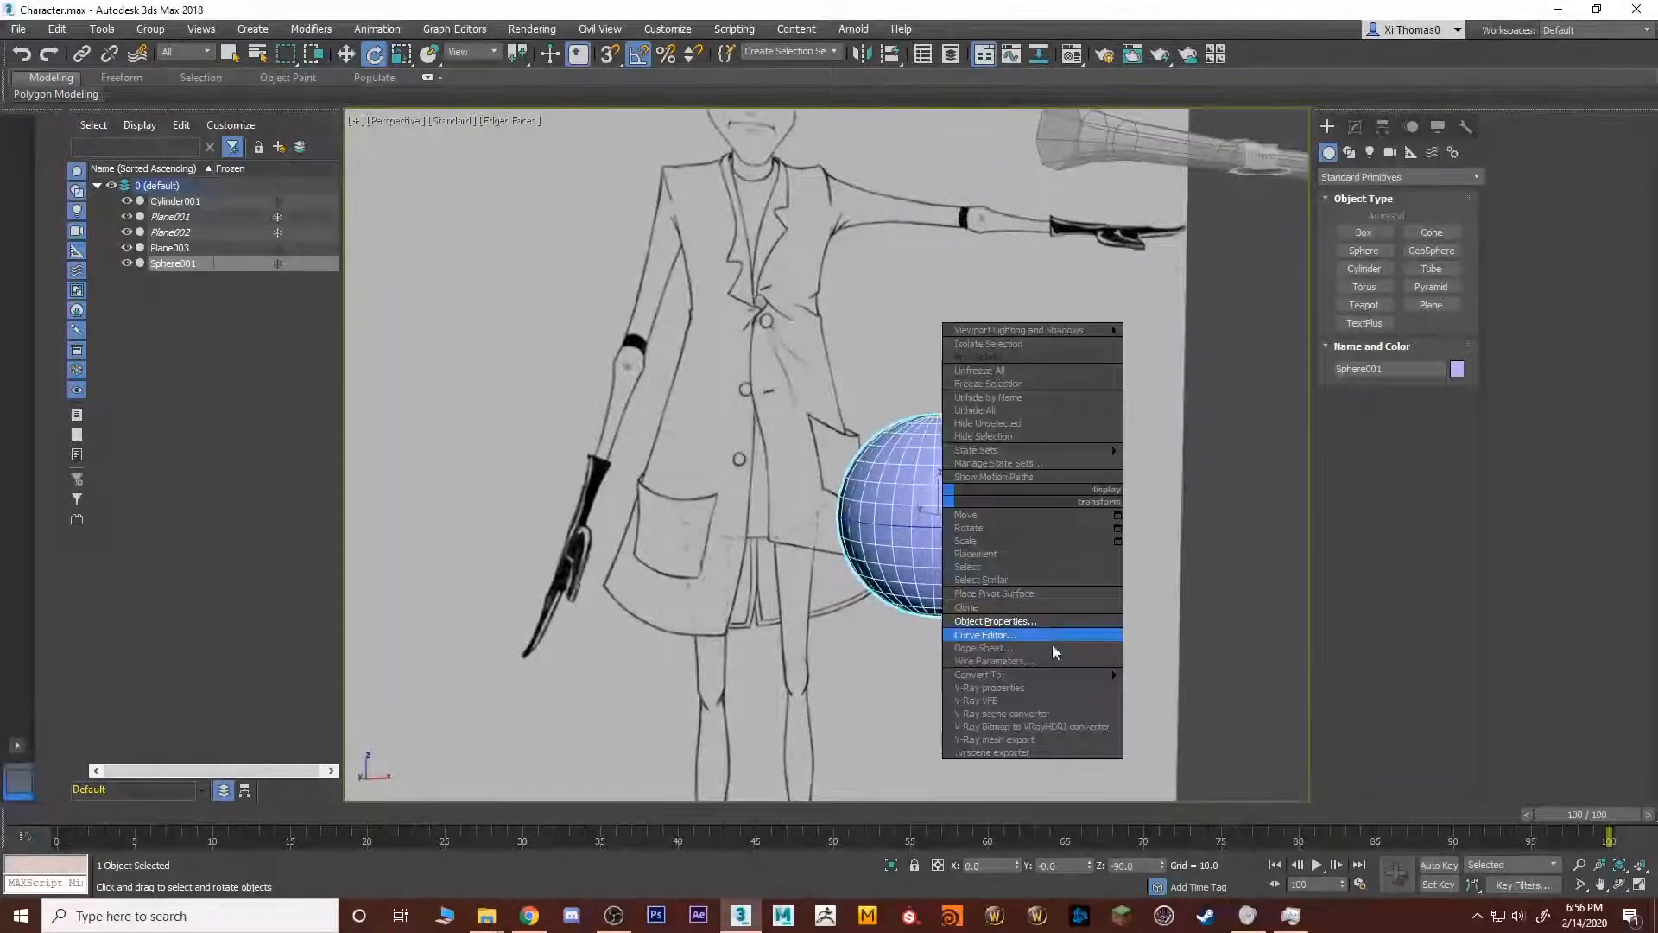
left_click(1200, 688)
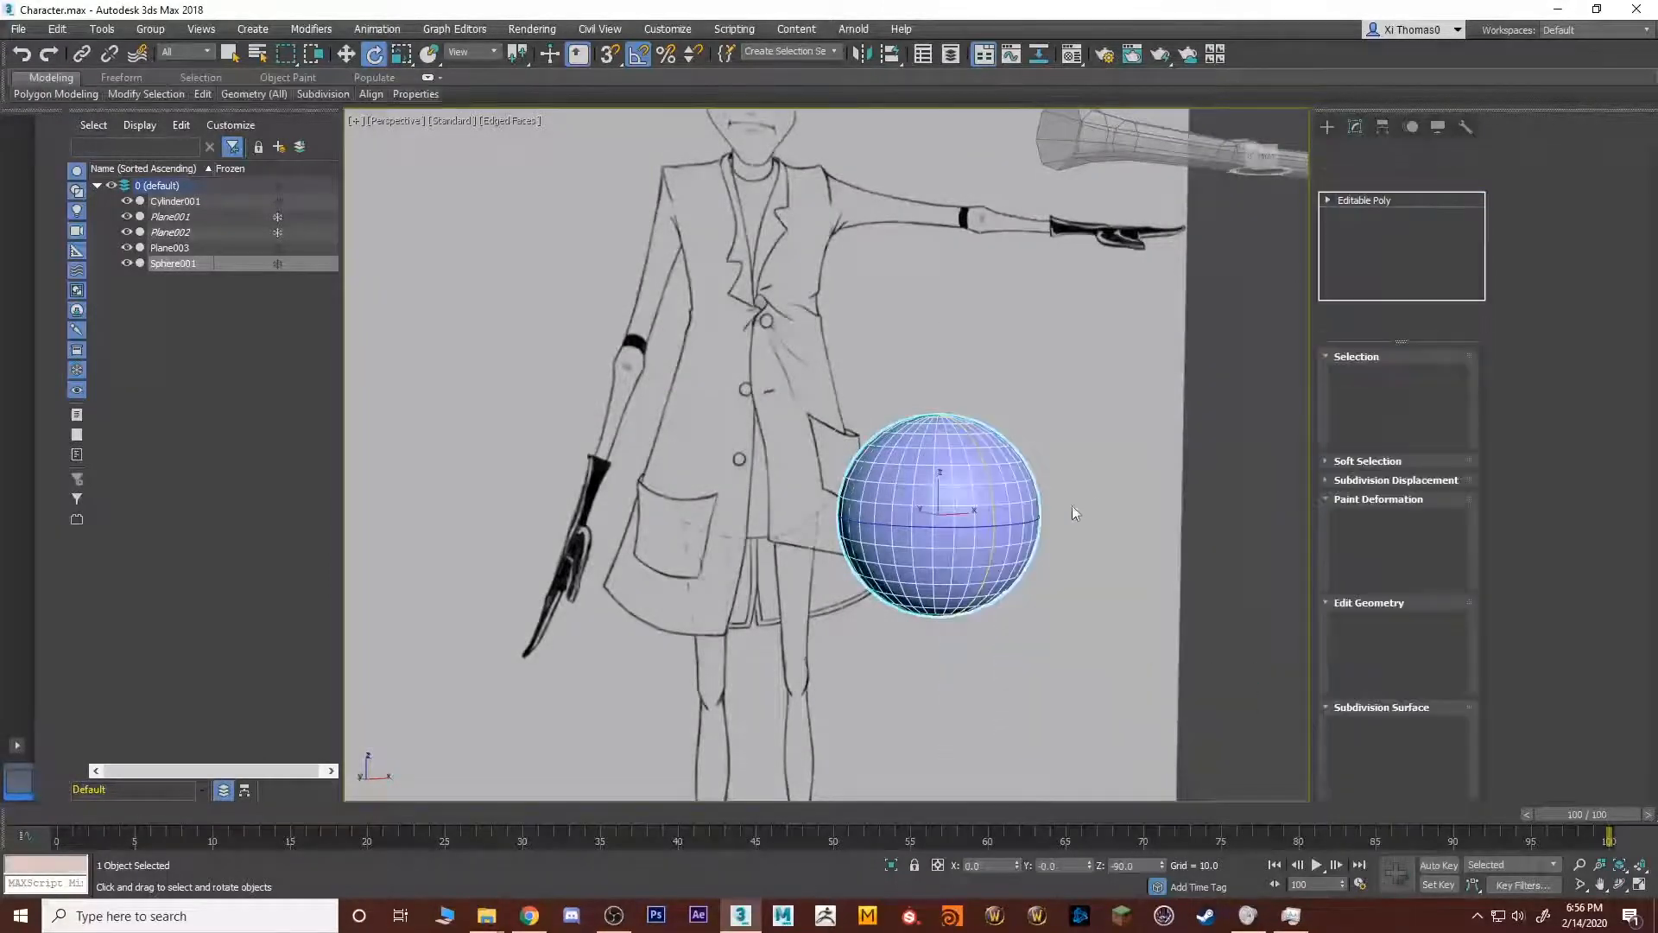
Delete the polygons of the sphere's upper half in the Left view.
key("4")
key("l")
key("z")
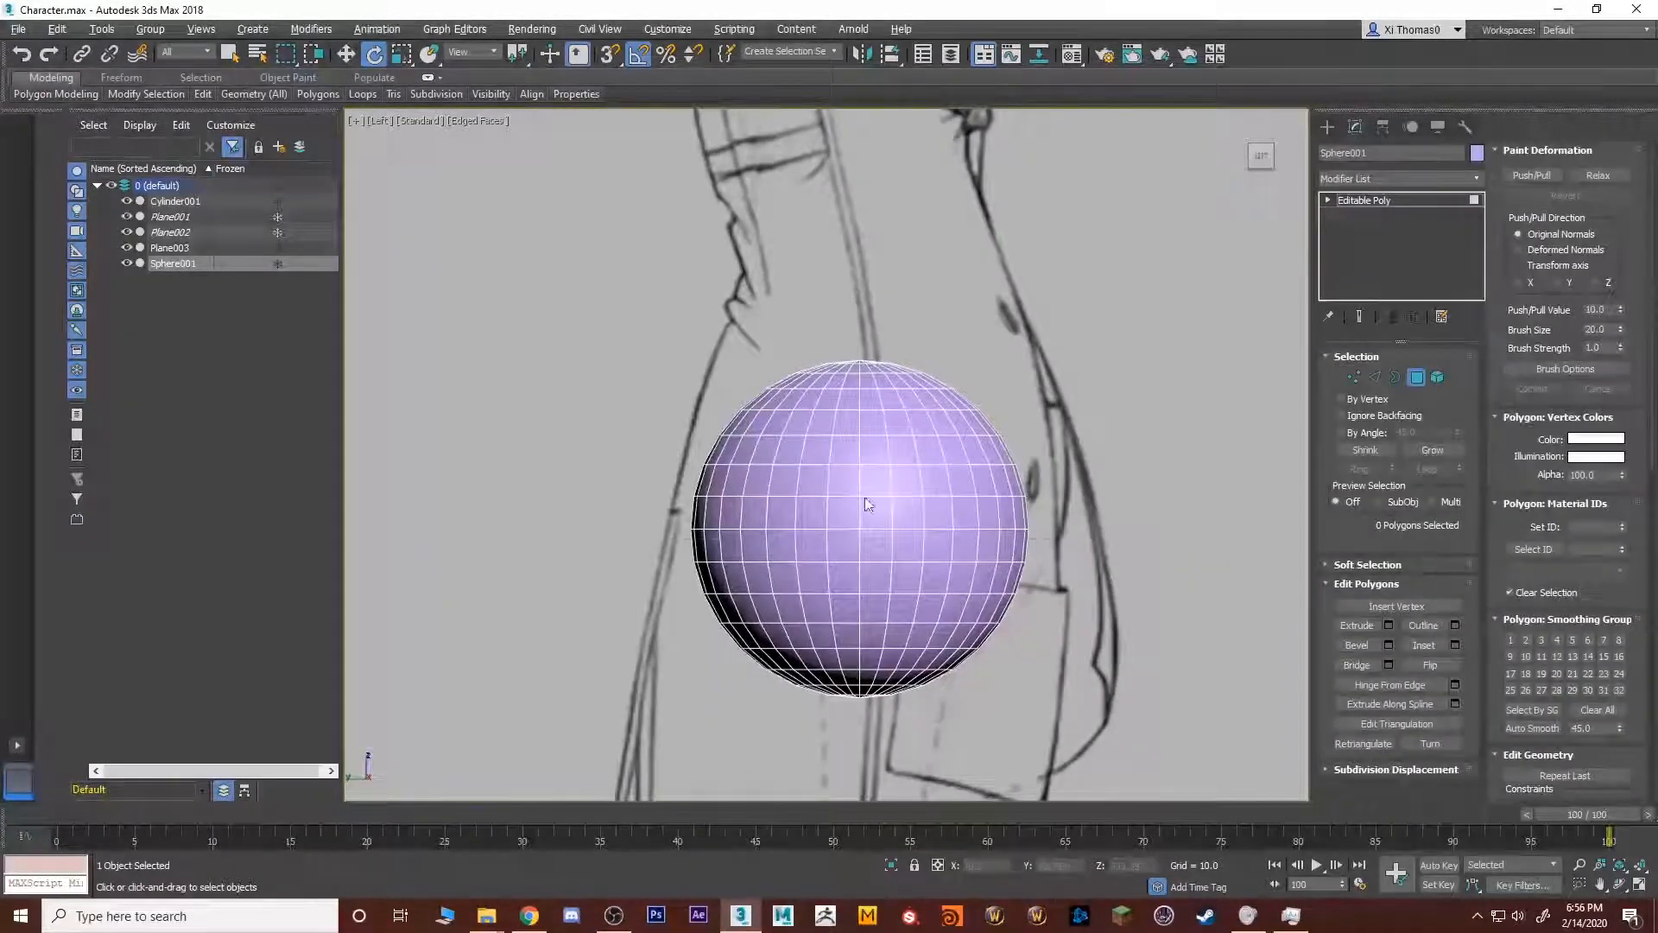
left_click_drag(635, 547, 635, 546)
key("Delete")
middle_click_drag(849, 527, 836, 489)
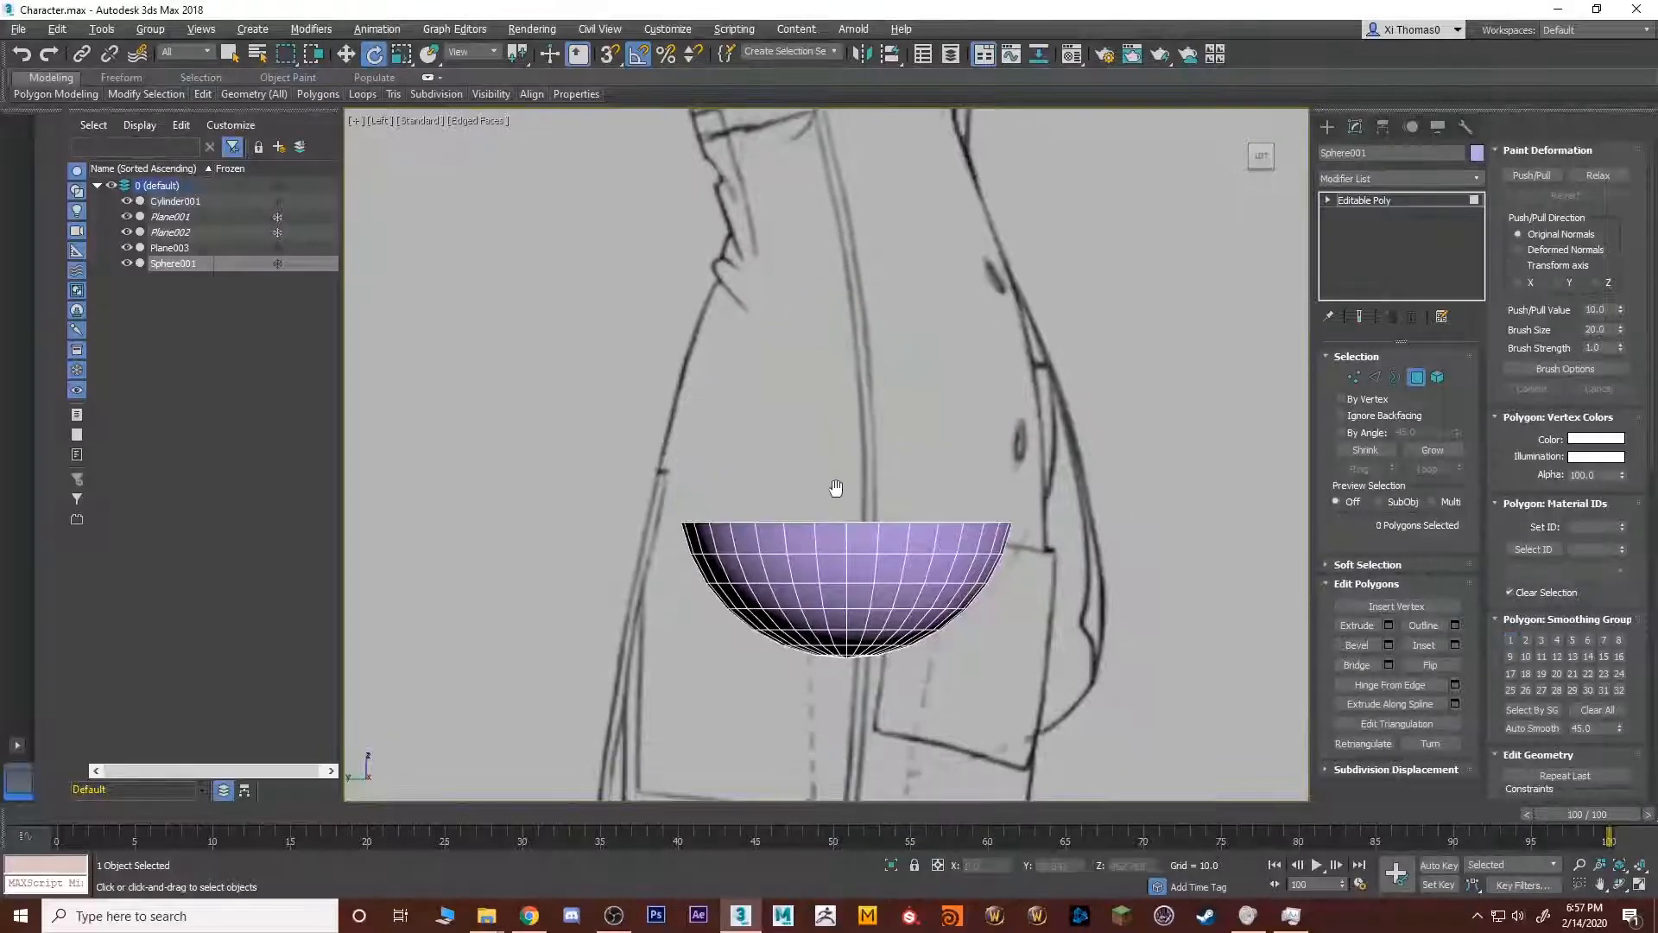
Scale the whole half sphere uniformly to about 131 percent in the Front view to fill out the hips.
key("3")
left_click(925, 522)
key("w")
middle_click_drag(925, 521, 916, 615)
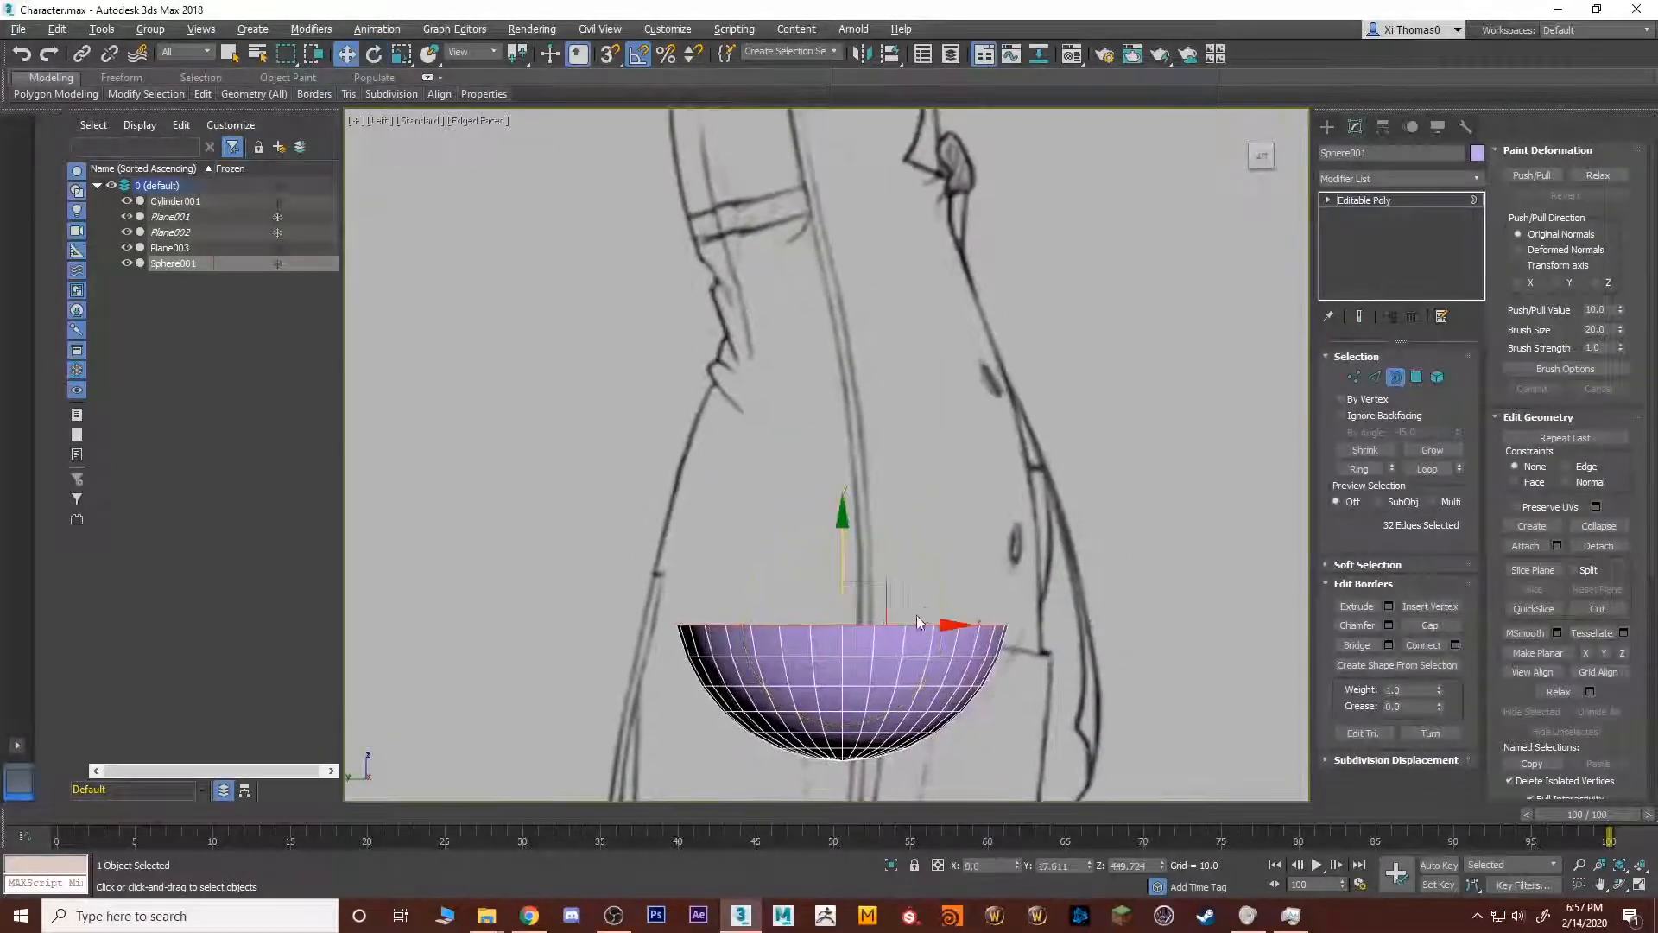
key("alt+w")
middle_click(902, 397)
key("alt+w")
middle_click_drag(862, 498, 891, 484)
scroll(890, 483, "up", 2)
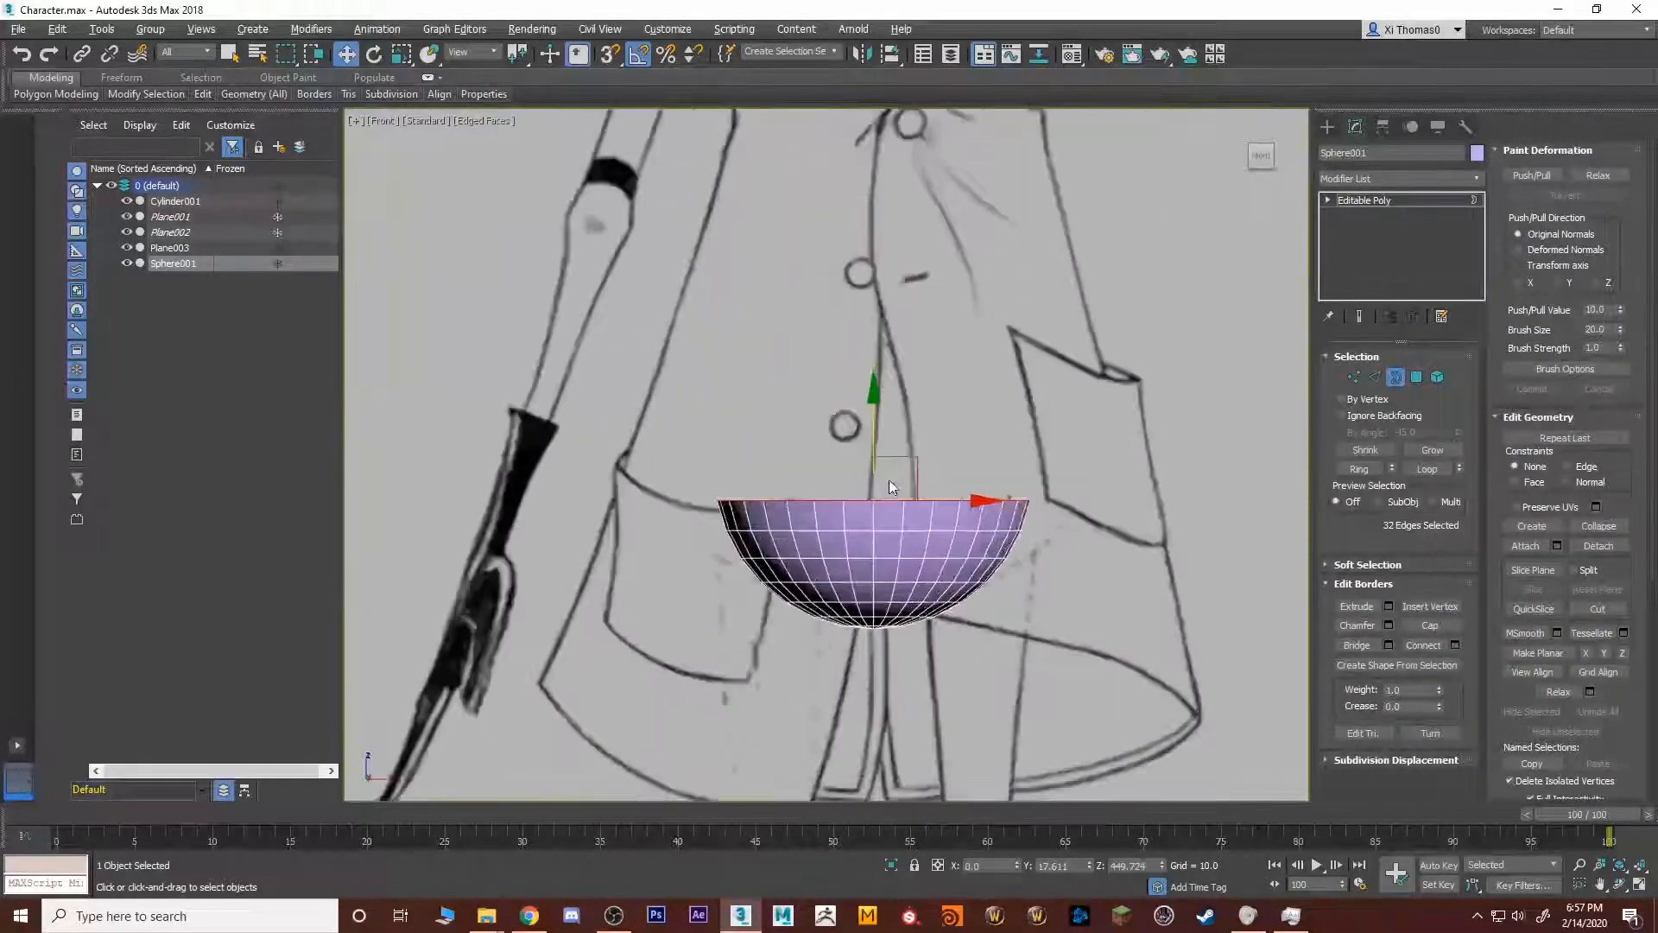
left_click(1382, 207)
key("r")
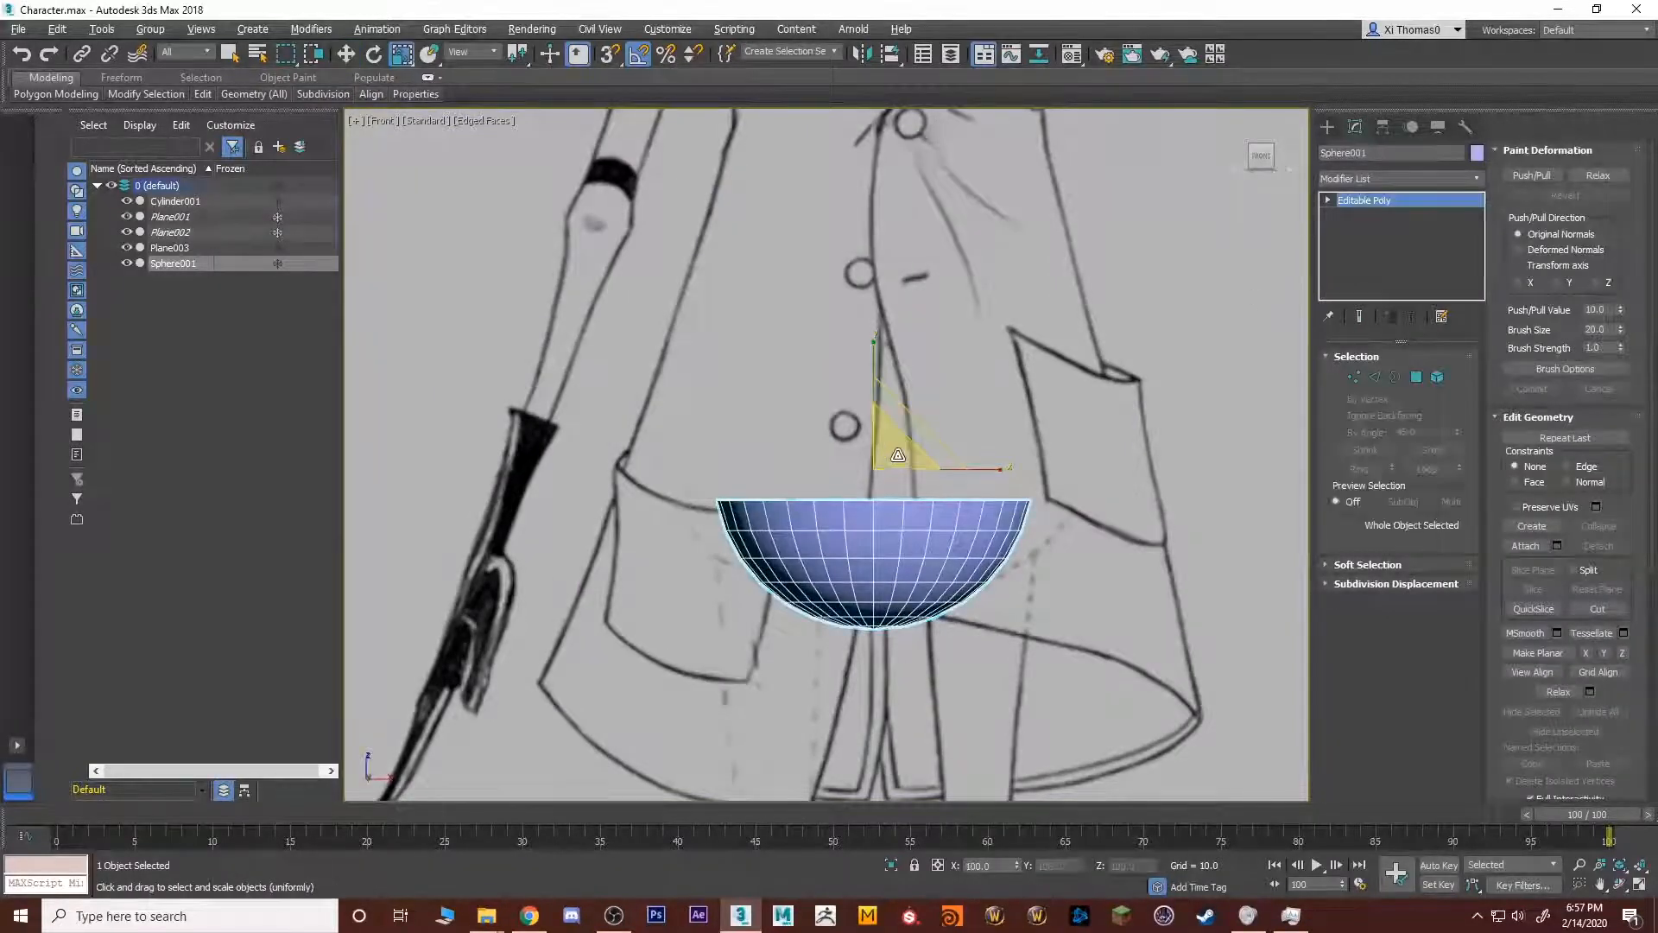
left_click_drag(918, 447, 883, 333)
Center the half sphere's pivot on the object and flatten the shape vertically, keeping its full width.
key("w")
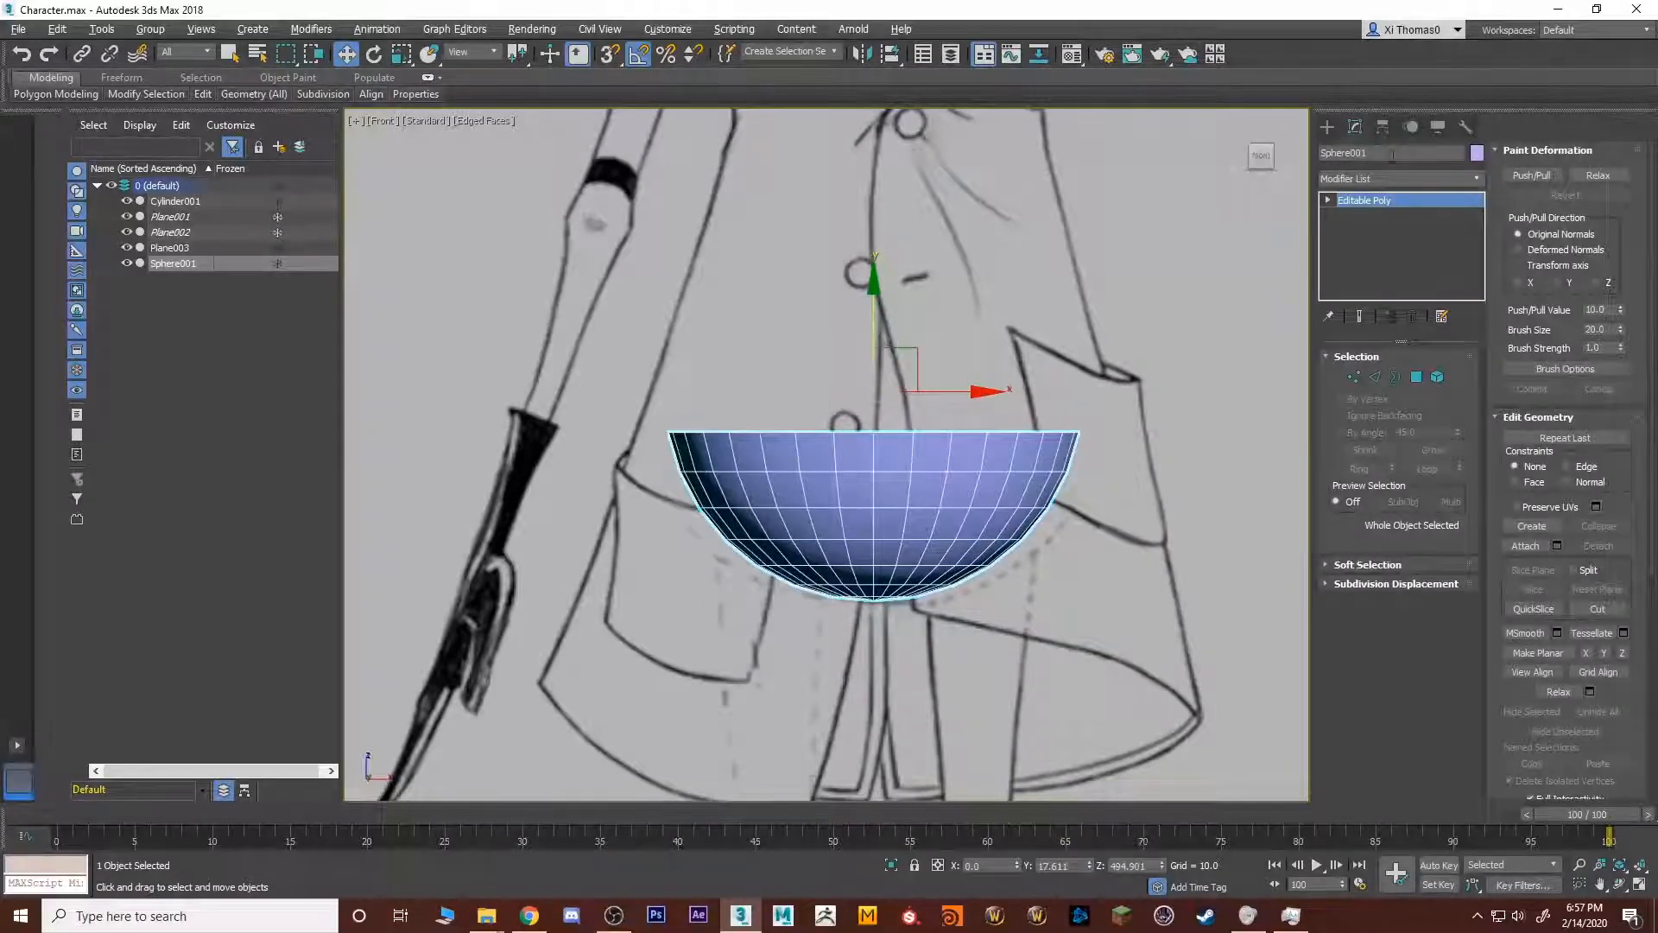
left_click(1383, 127)
left_click(1390, 245)
left_click(1374, 334)
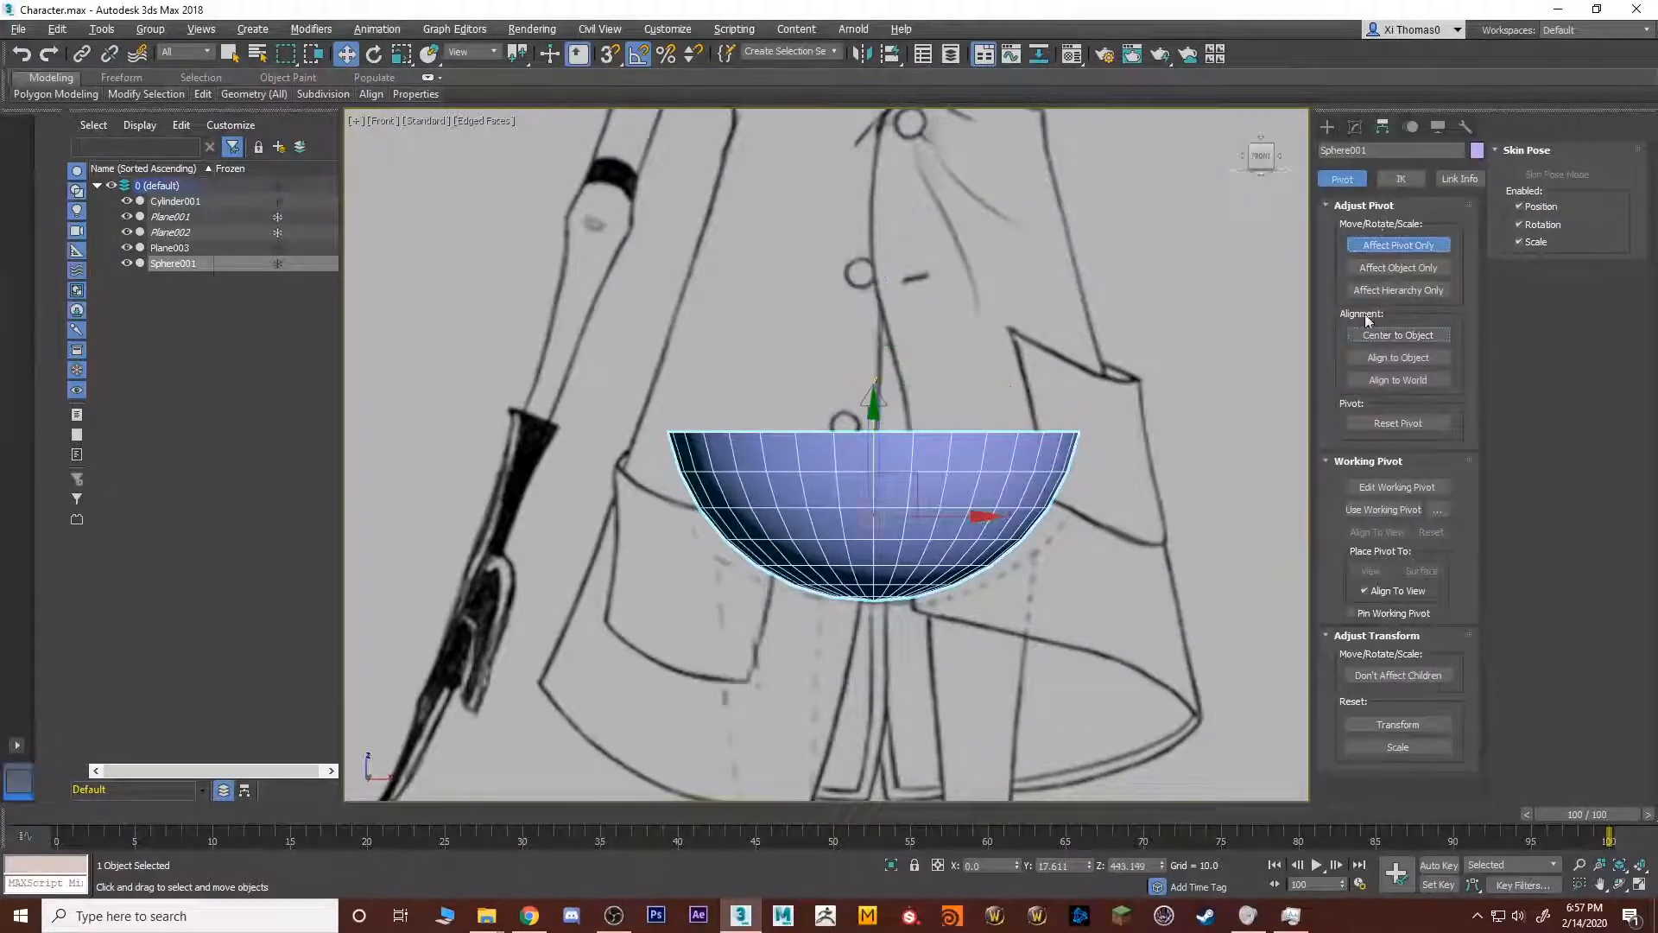
left_click(1383, 247)
key("r")
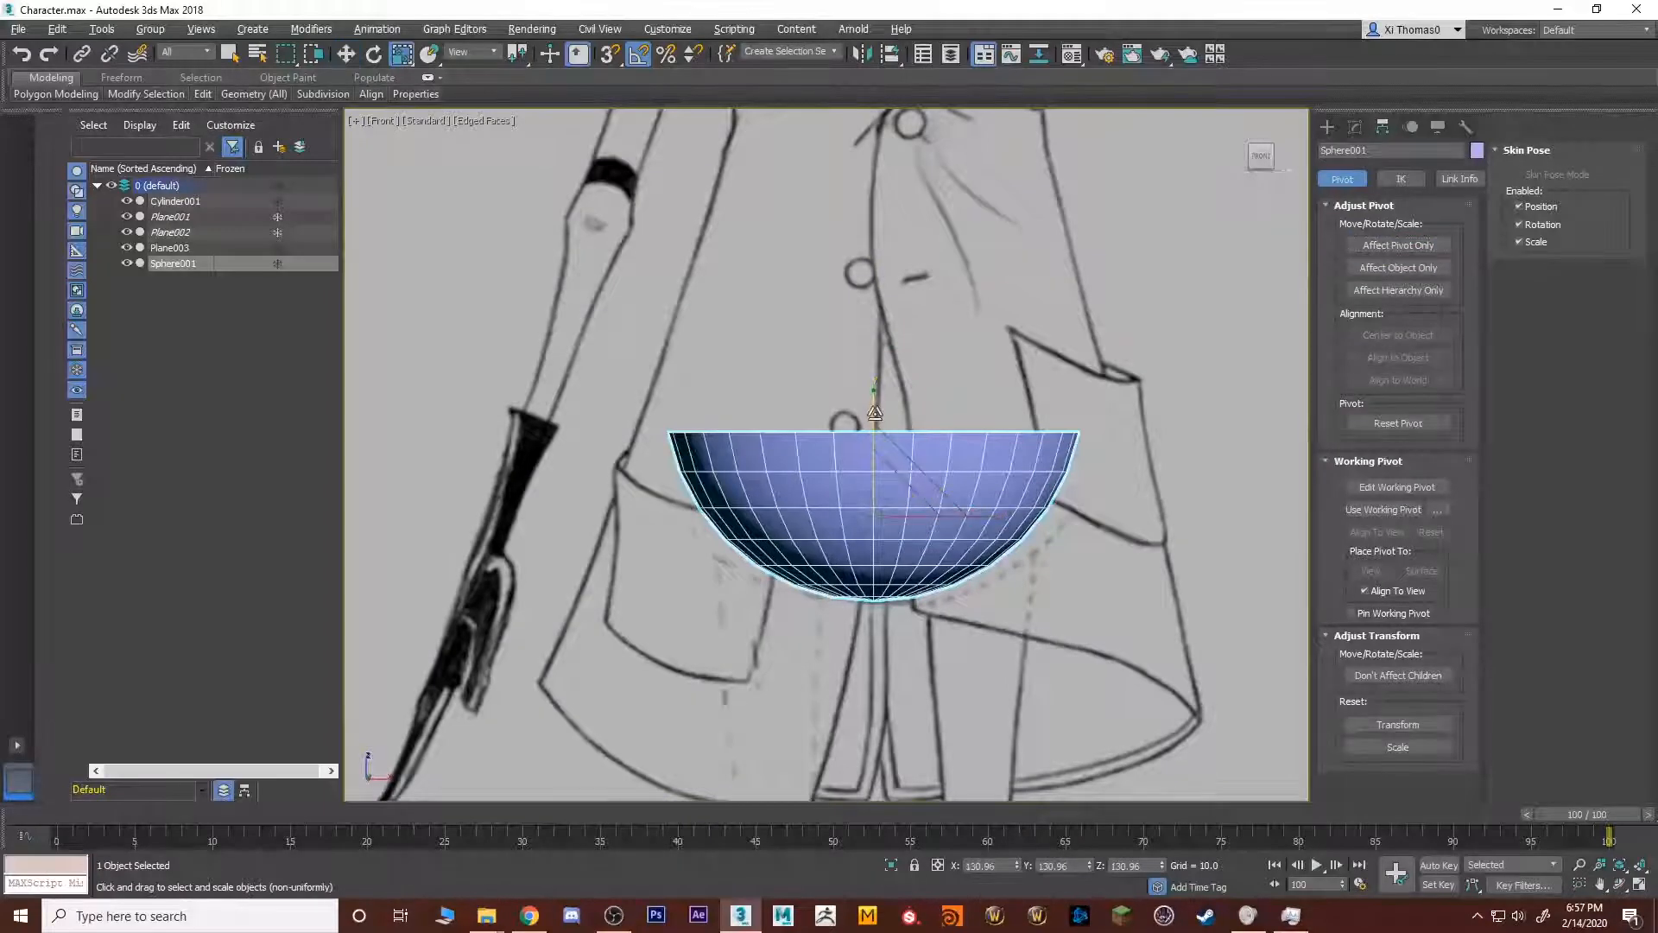
left_click_drag(875, 413, 874, 447)
Narrow the half sphere front to back in the Left view to fit the coat's side outline.
key("3")
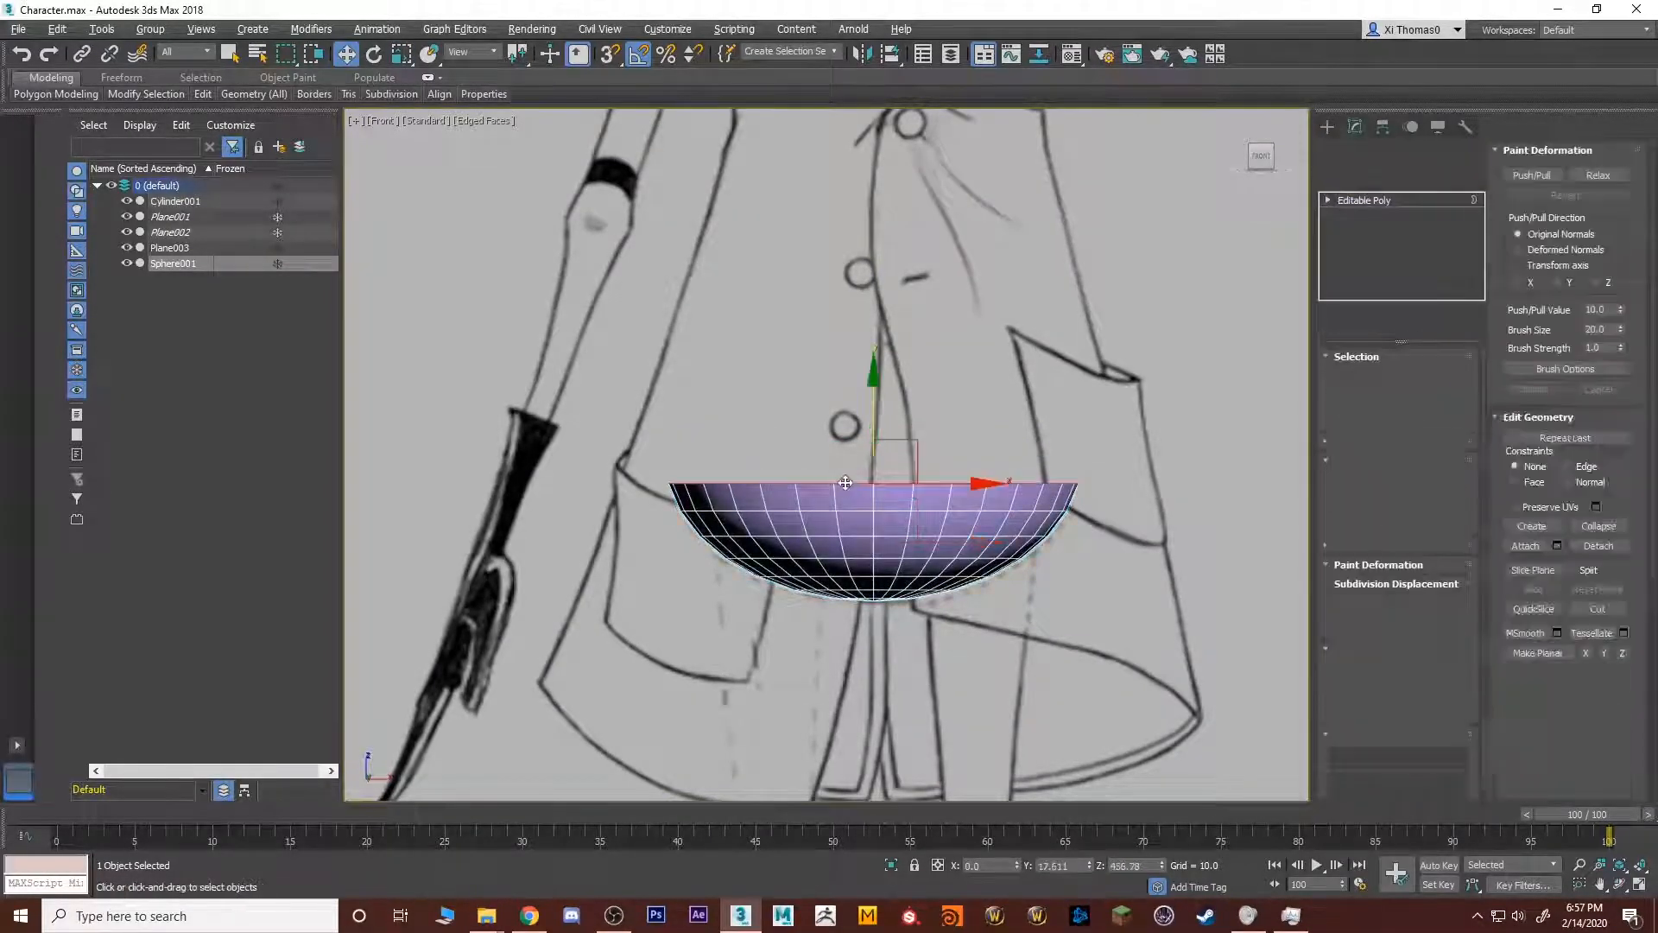
key("alt+w")
key("alt+w")
scroll(1071, 536, "up", 3)
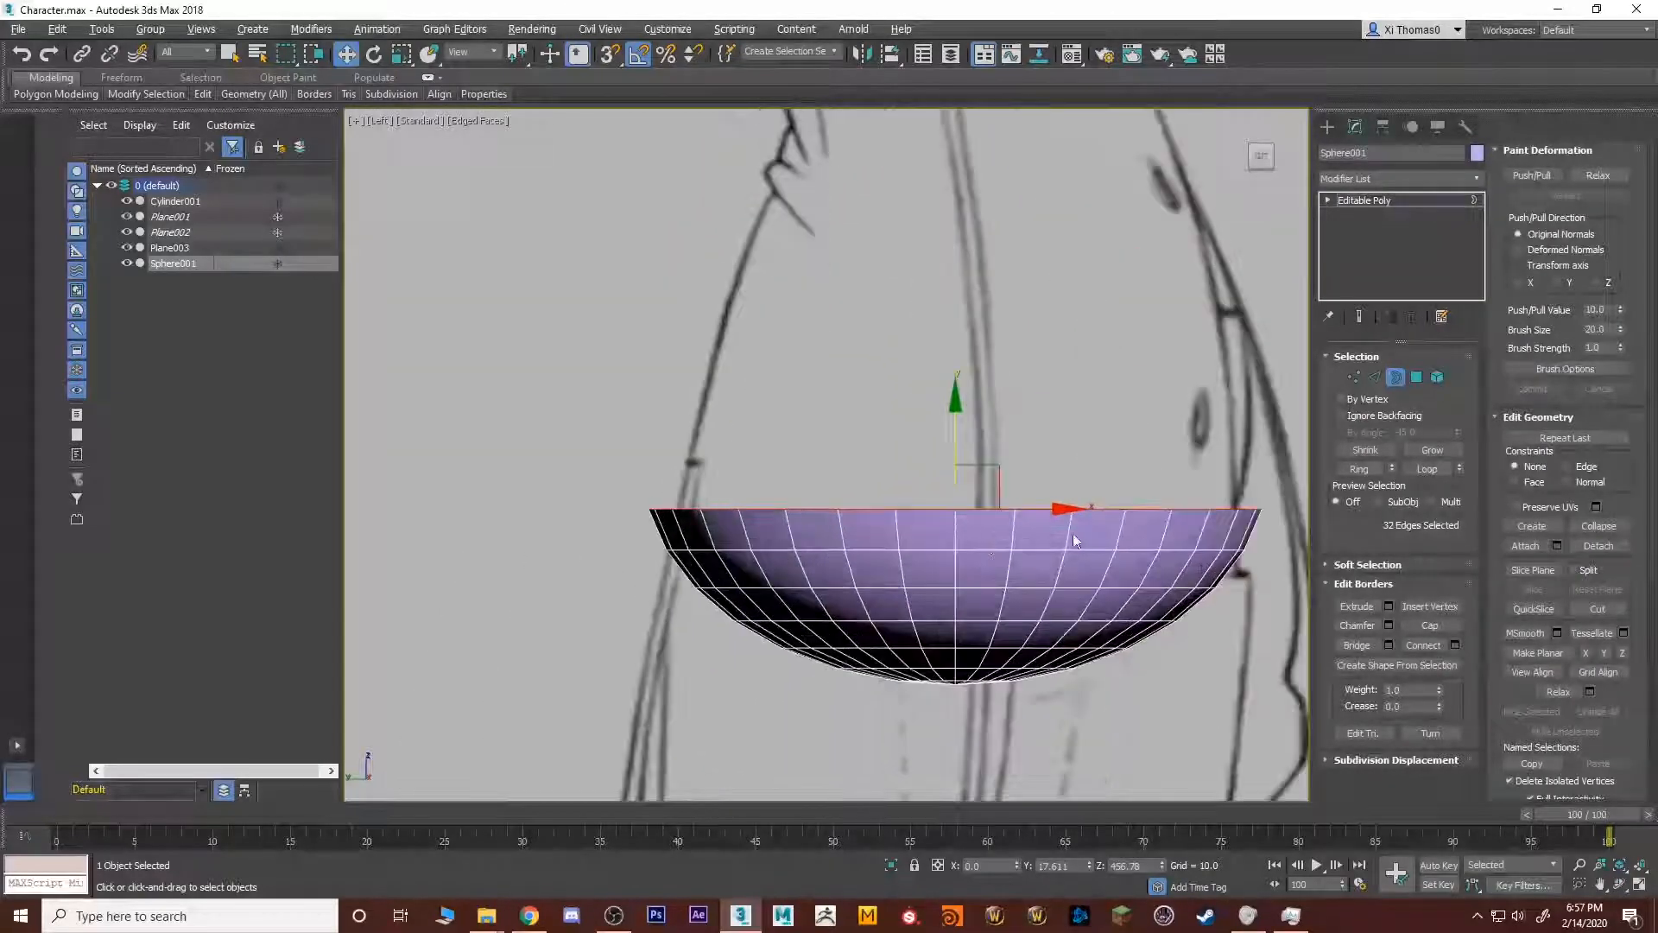
key("r")
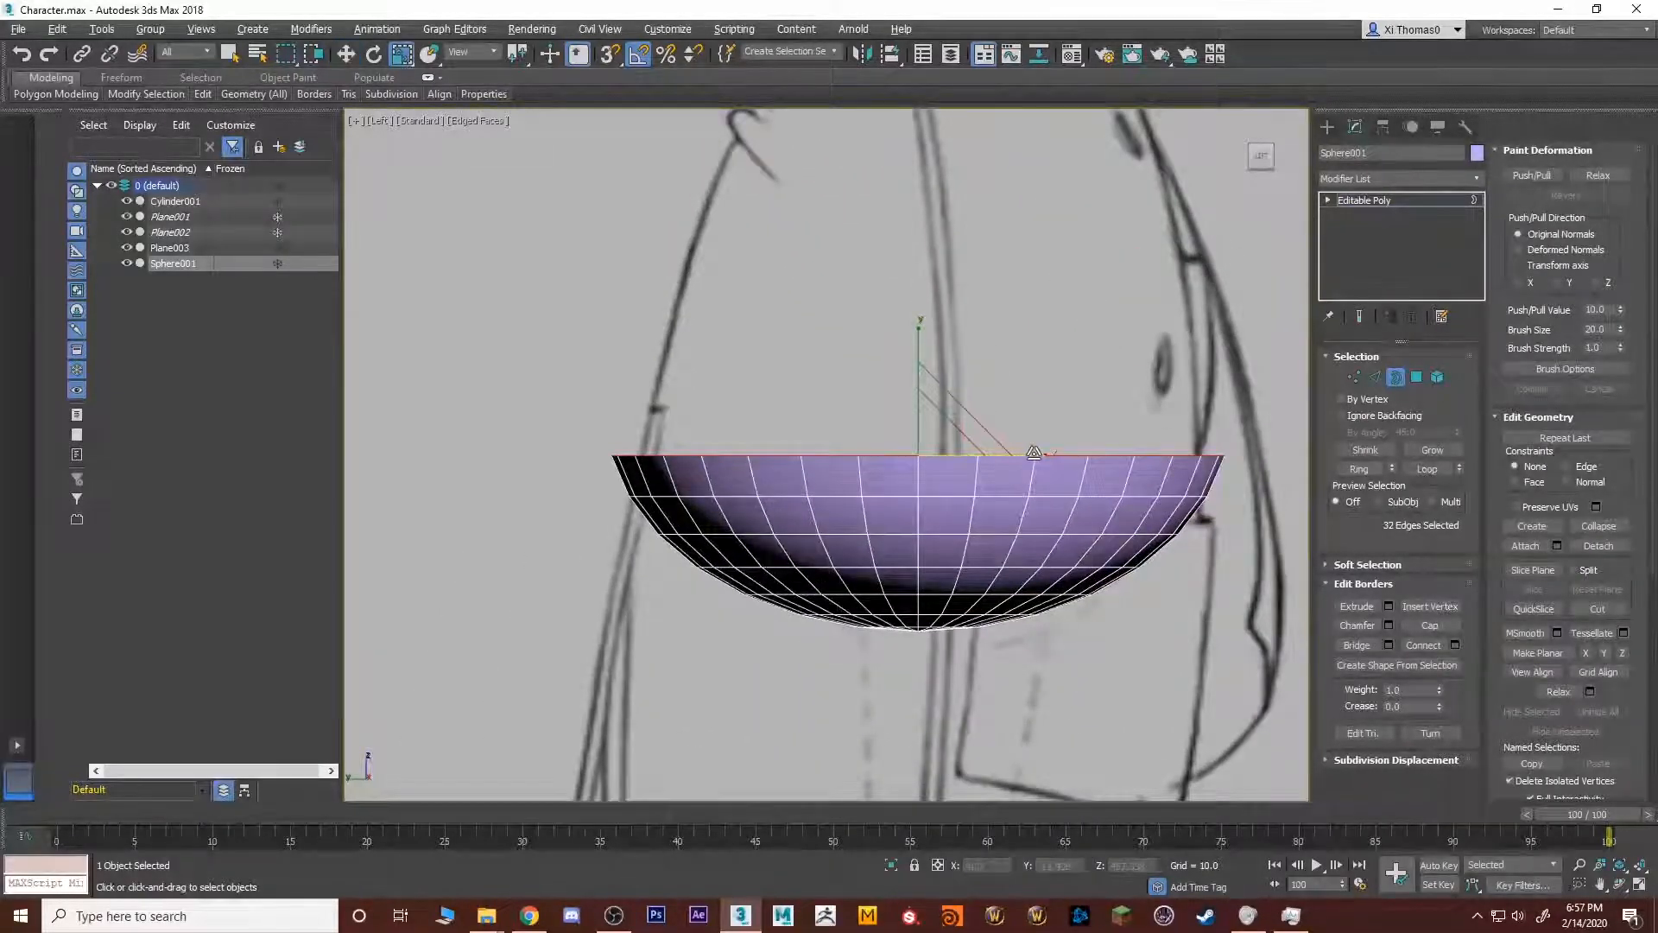
left_click(1372, 204)
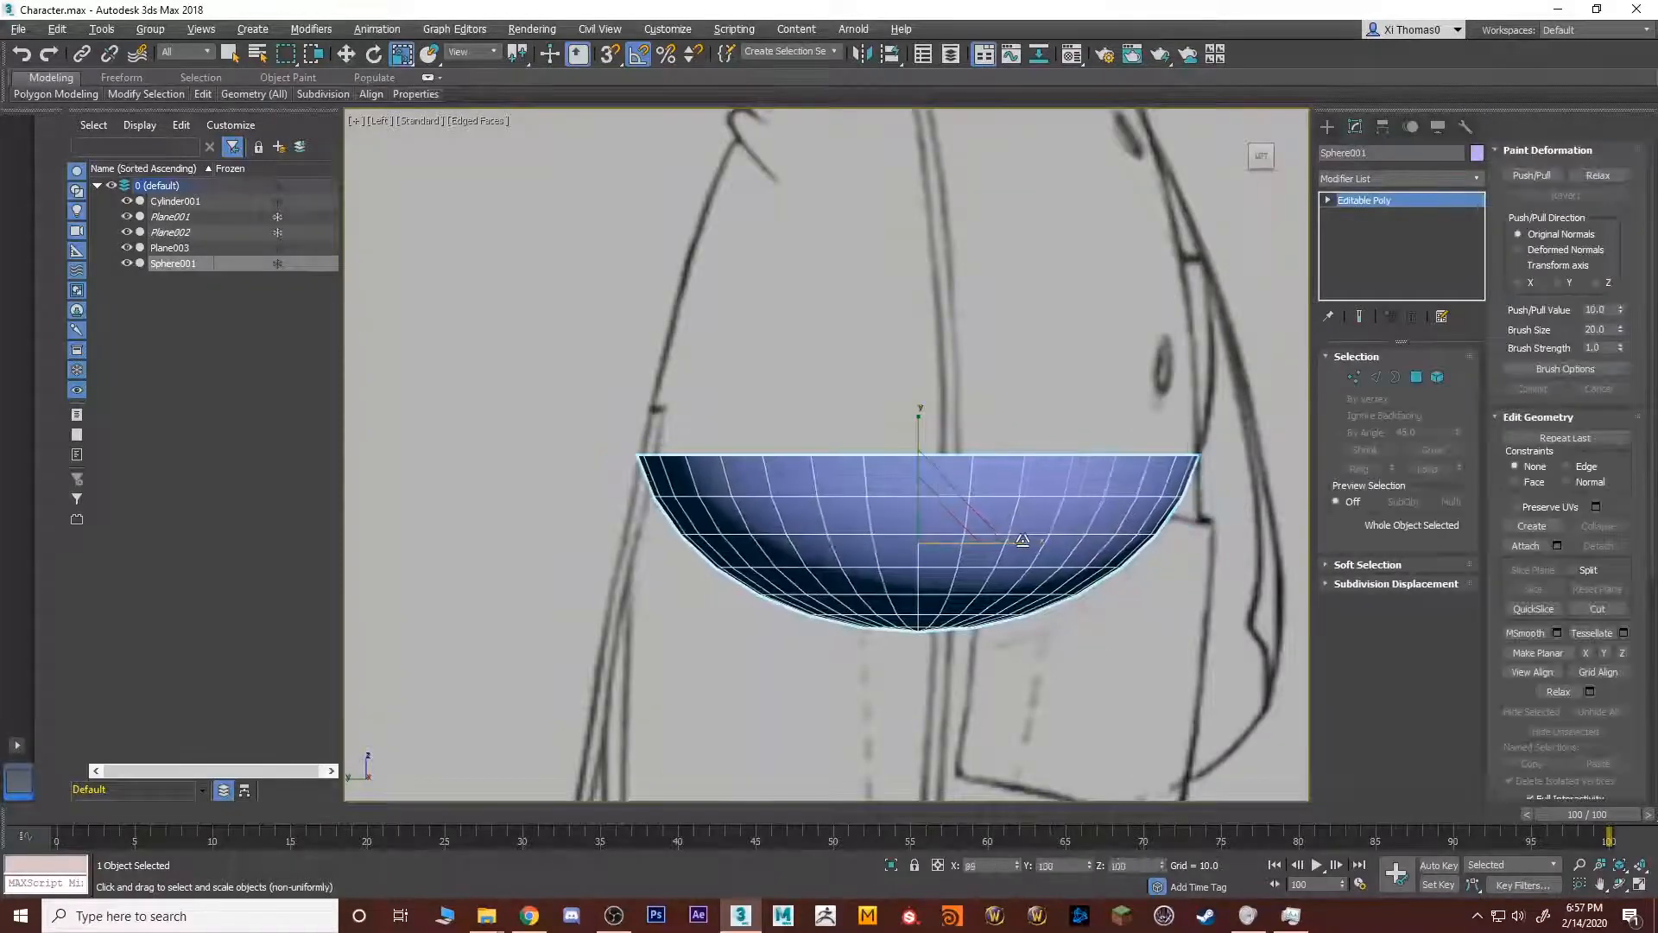
left_click_drag(1023, 540, 1021, 540)
Extrude the open border upward into a first hip section and shrink its ring slightly.
key("w")
left_click_drag(909, 474, 890, 377)
key("3")
scroll(903, 560, "down", 2)
key("r")
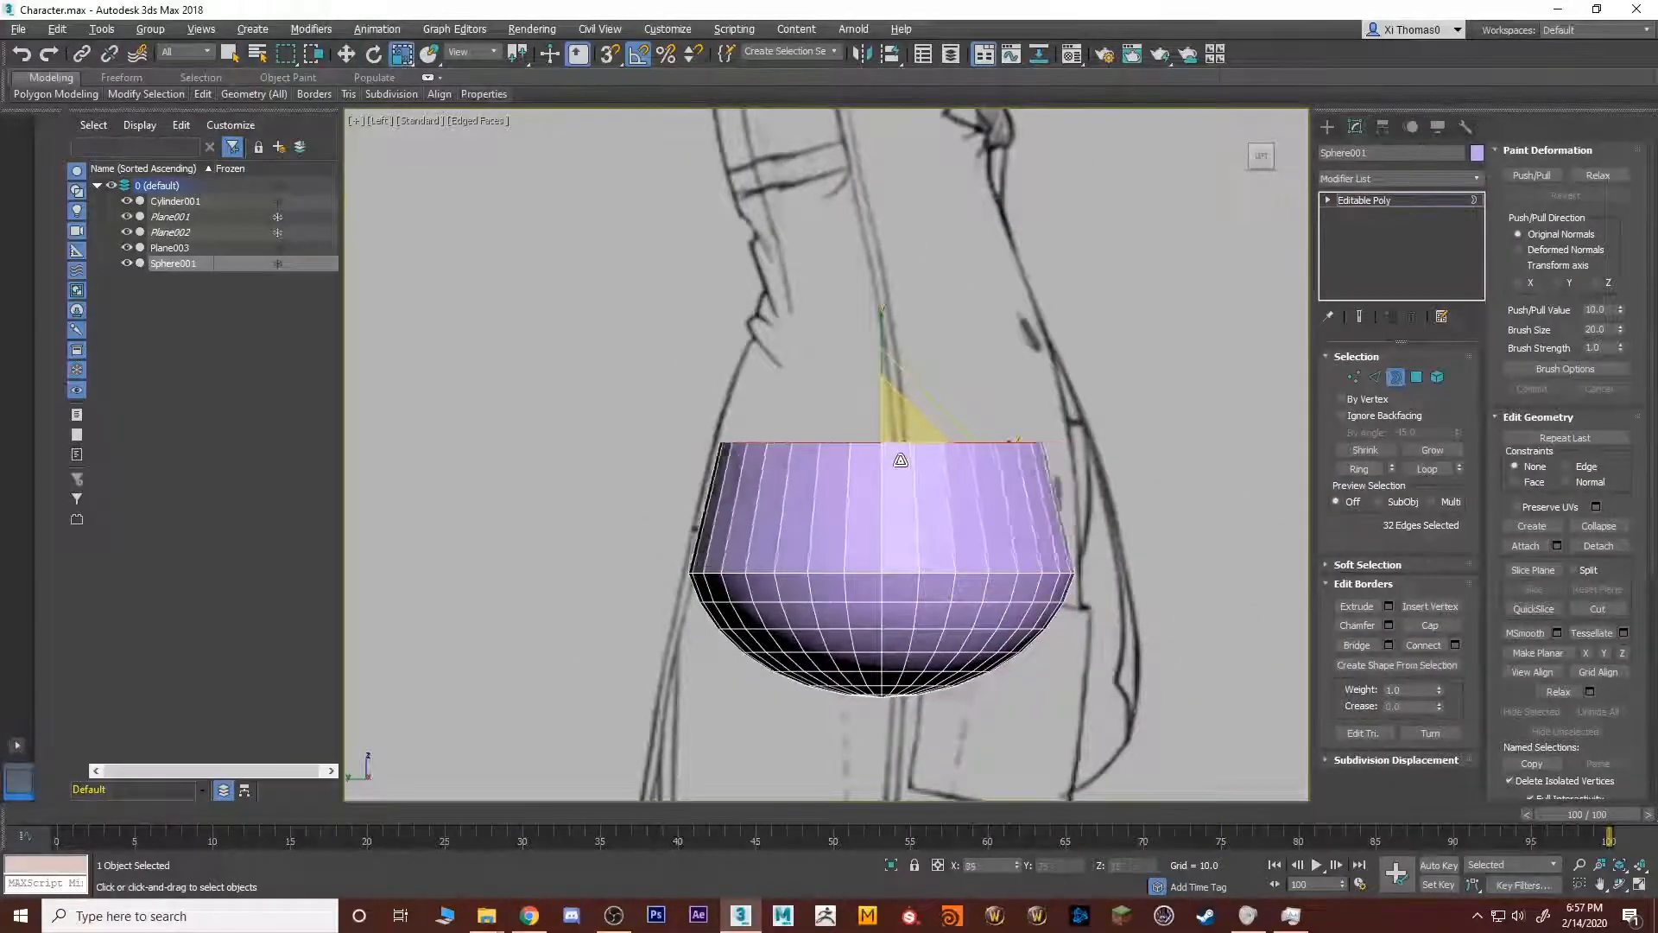
left_click_drag(899, 463, 917, 454)
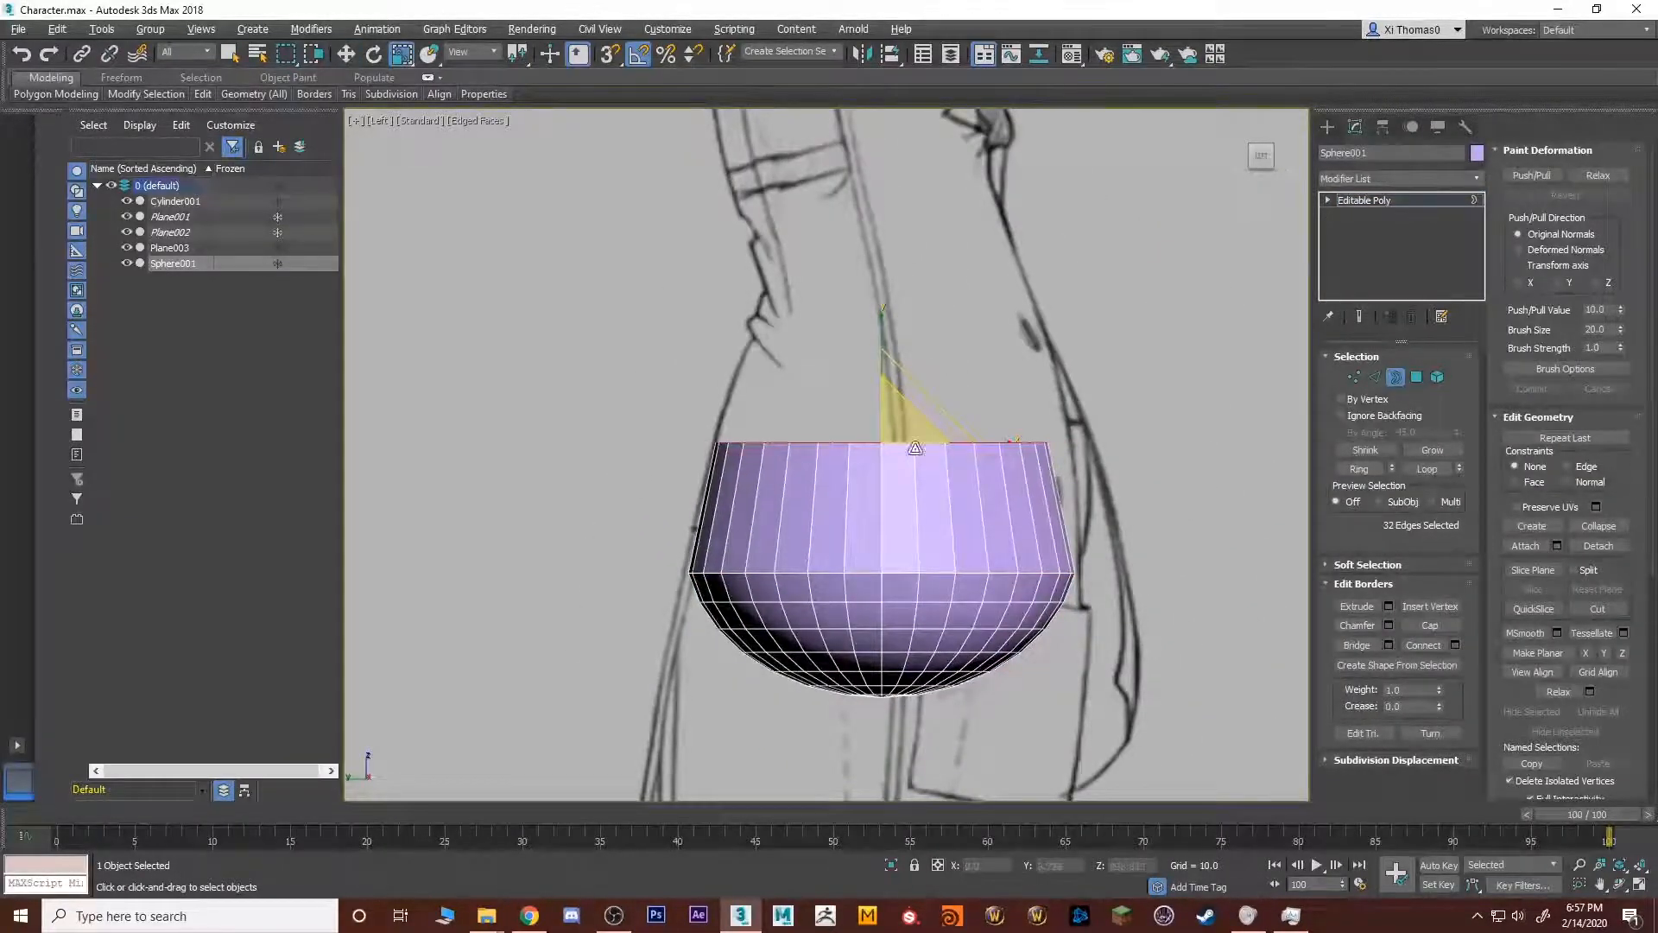
middle_click_drag(916, 447, 900, 464)
key("w")
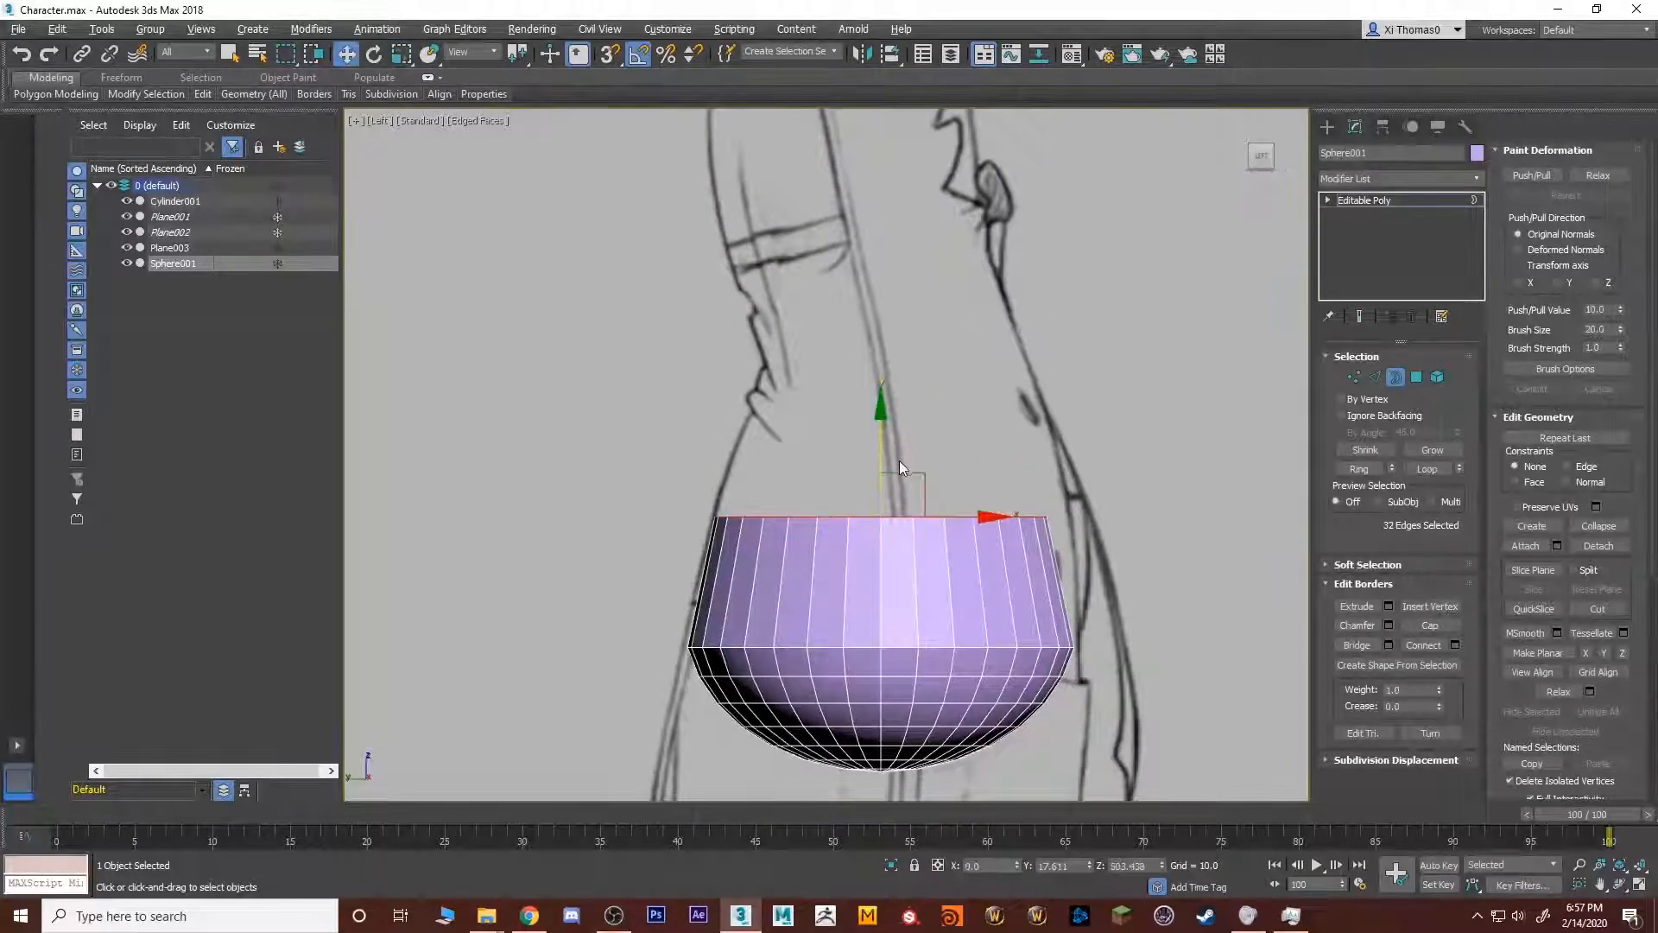
left_click_drag(901, 478, 908, 350, "shift")
key("ctrl+z")
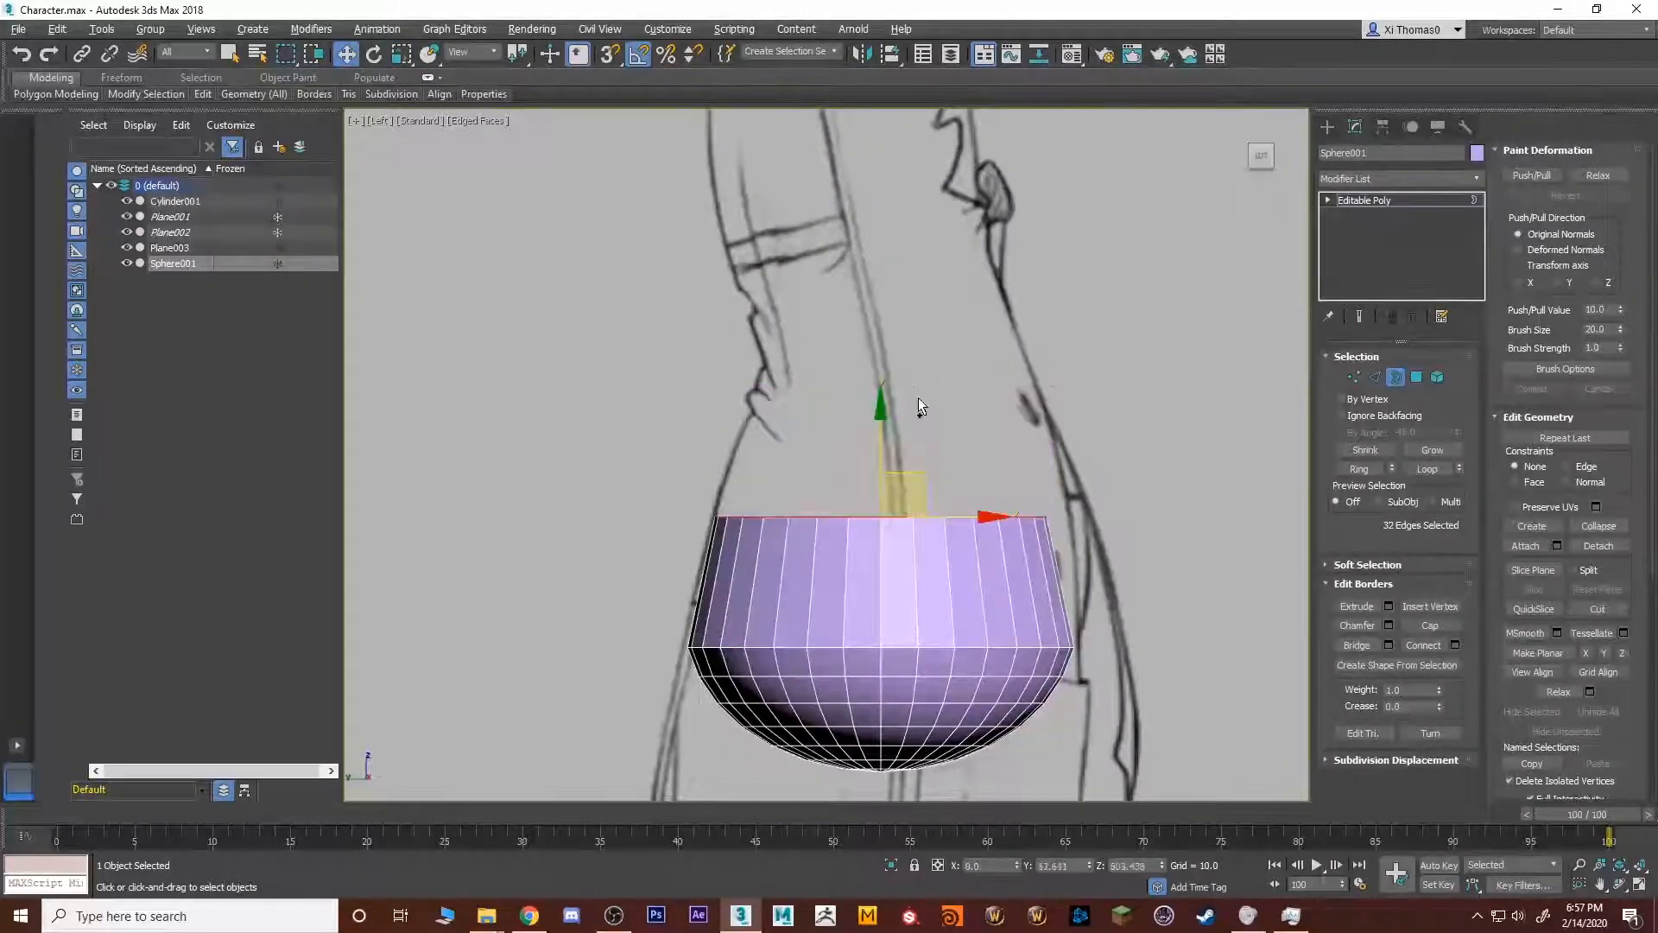
key("r")
key("w")
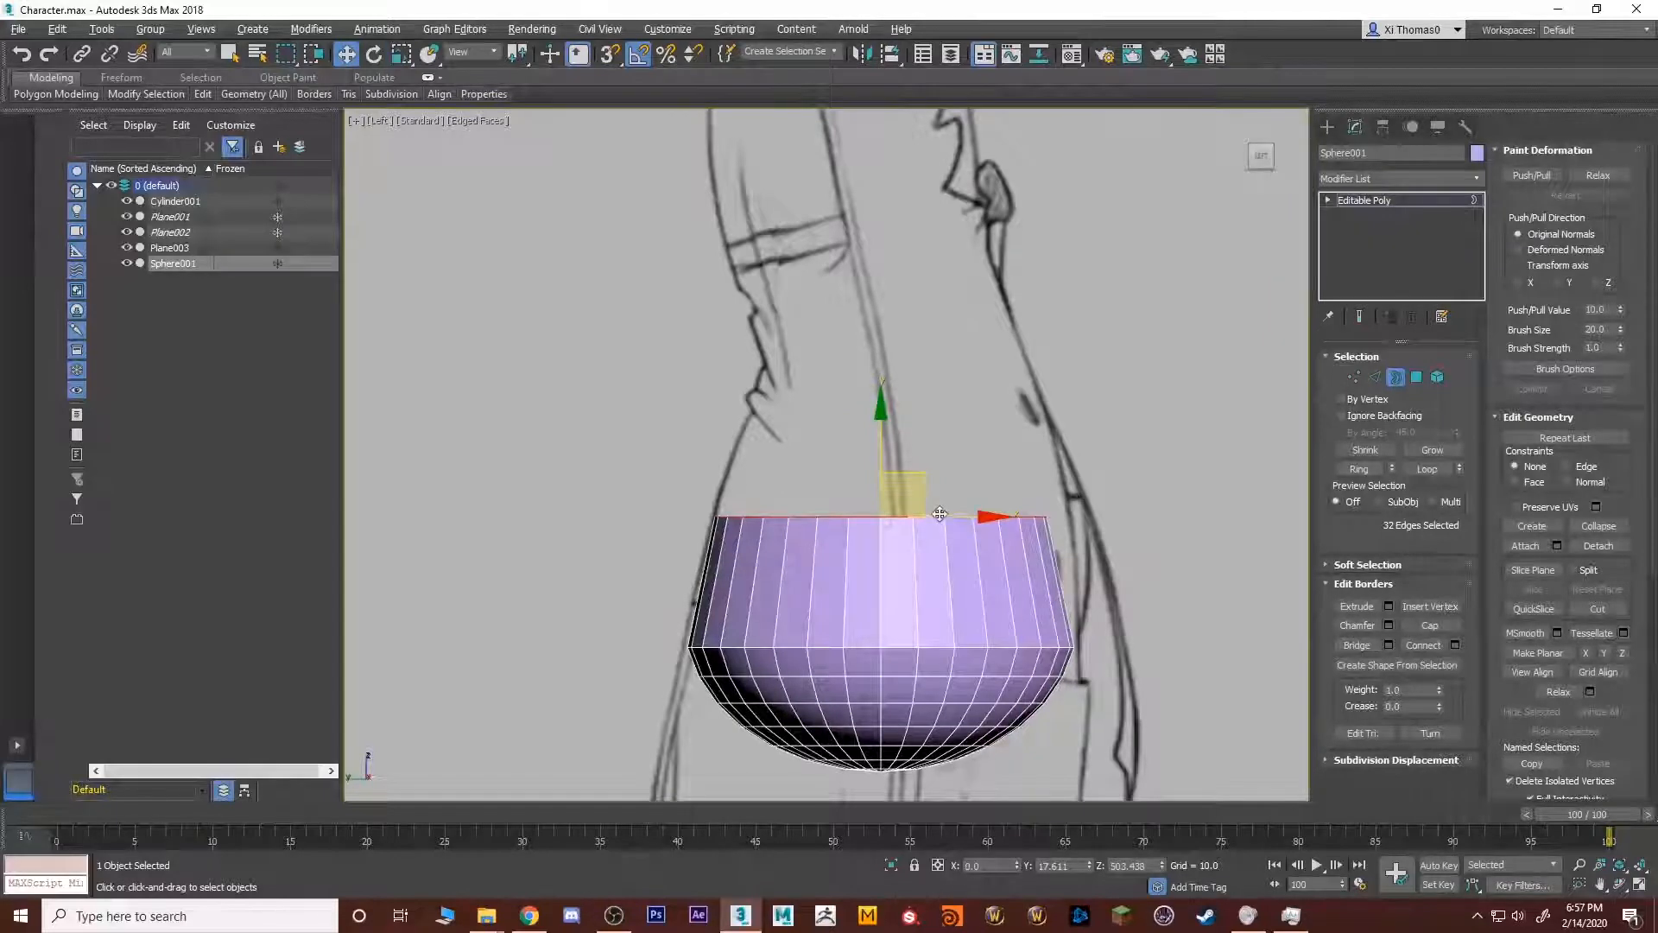
Shift the border toward the character's front, extrude another section up to the waist and narrow the new ring.
left_click_drag(940, 514, 971, 516)
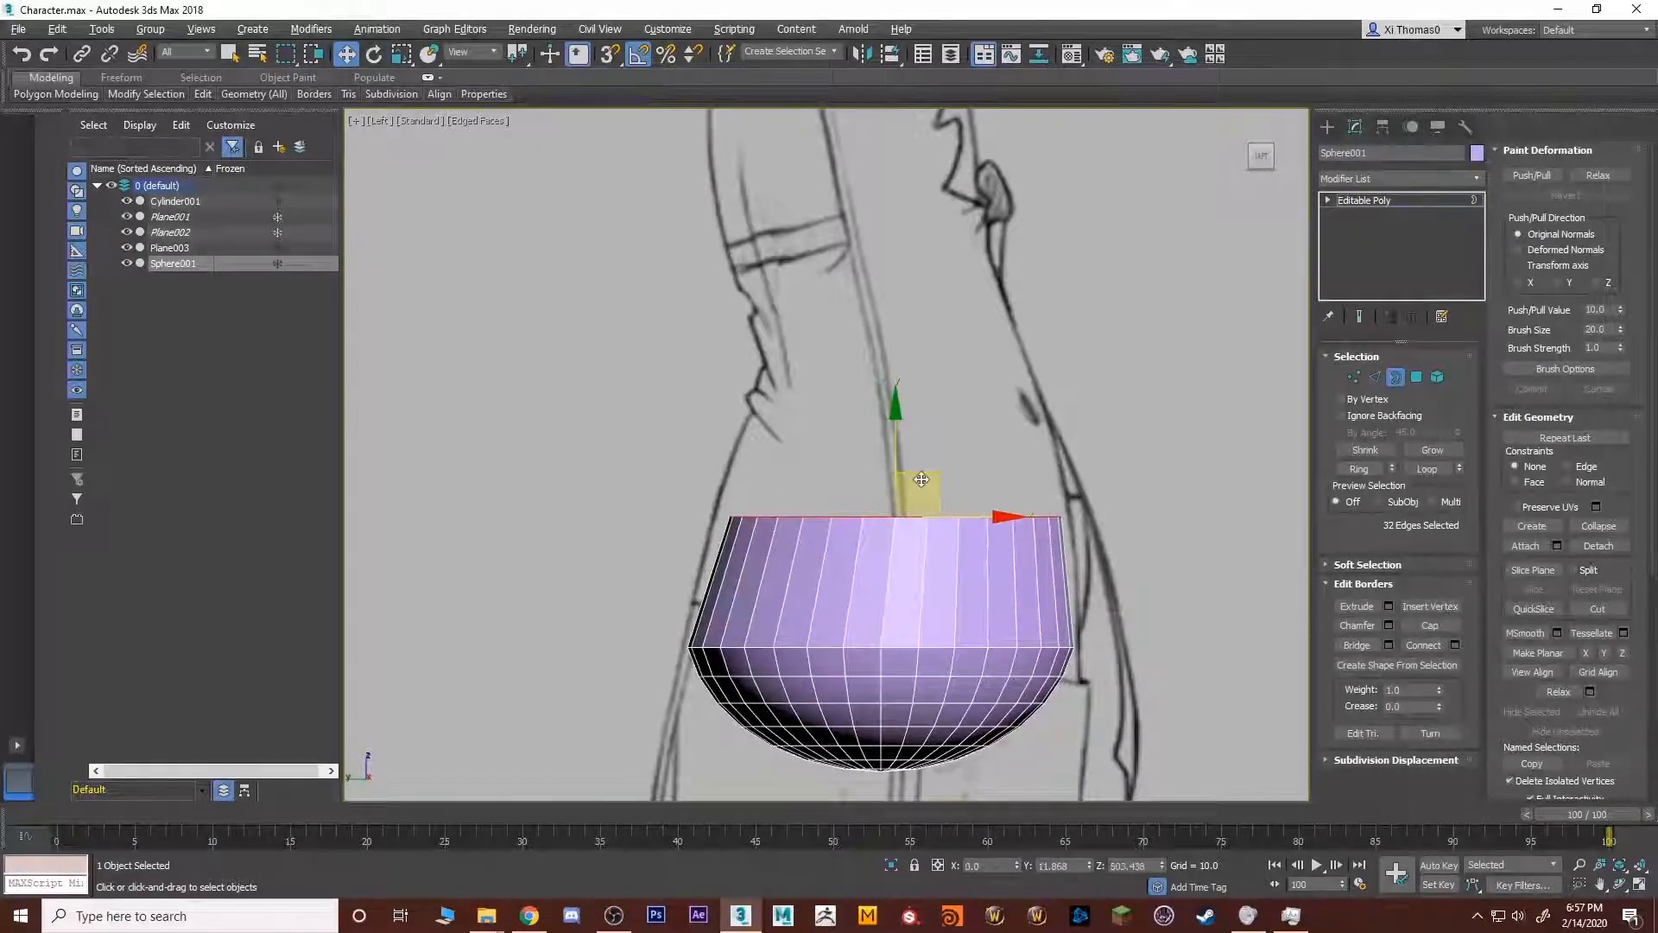
right_click(923, 444, "shift")
left_click(921, 484)
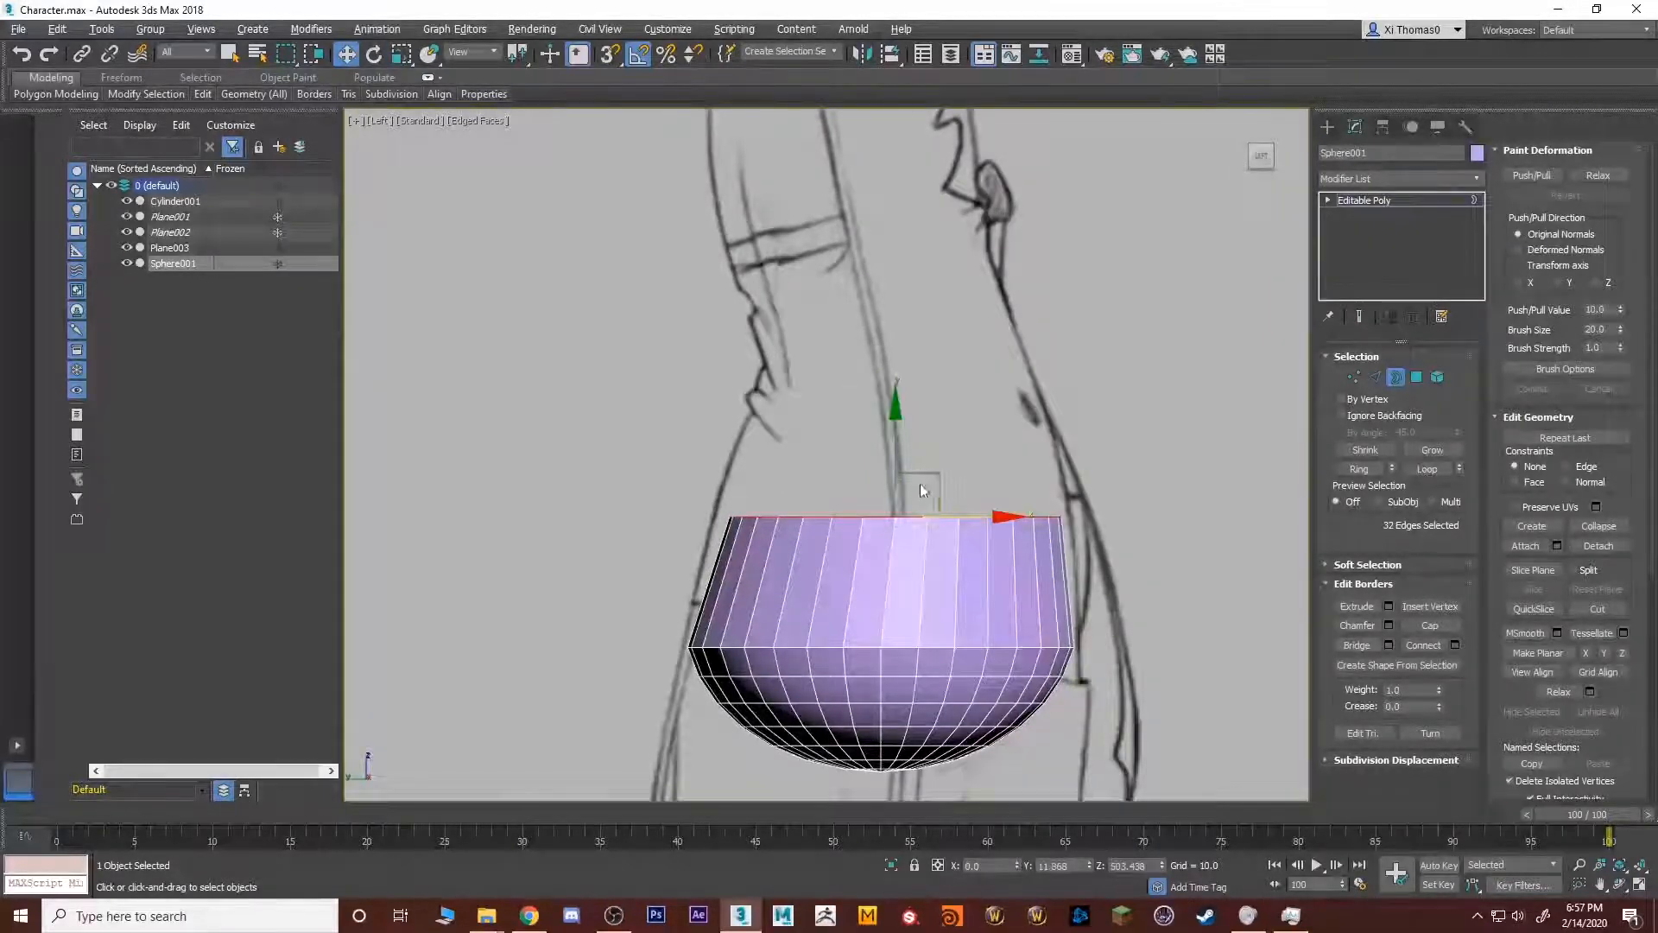
left_click_drag(923, 458, 926, 349, "shift")
key("r")
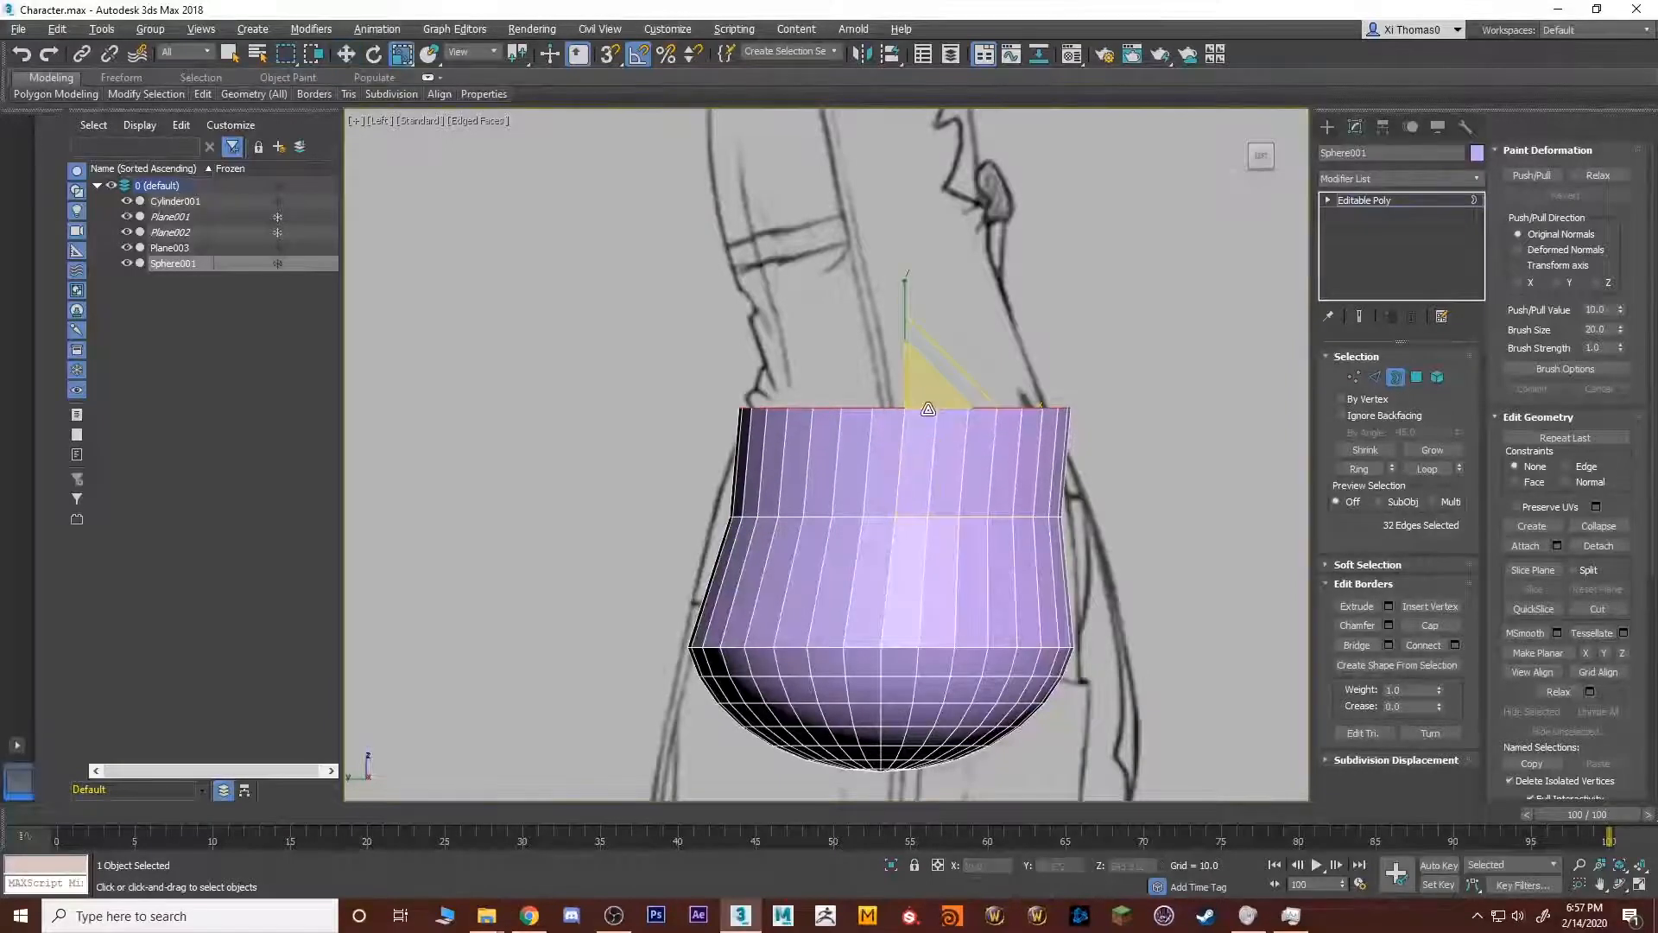
key("w")
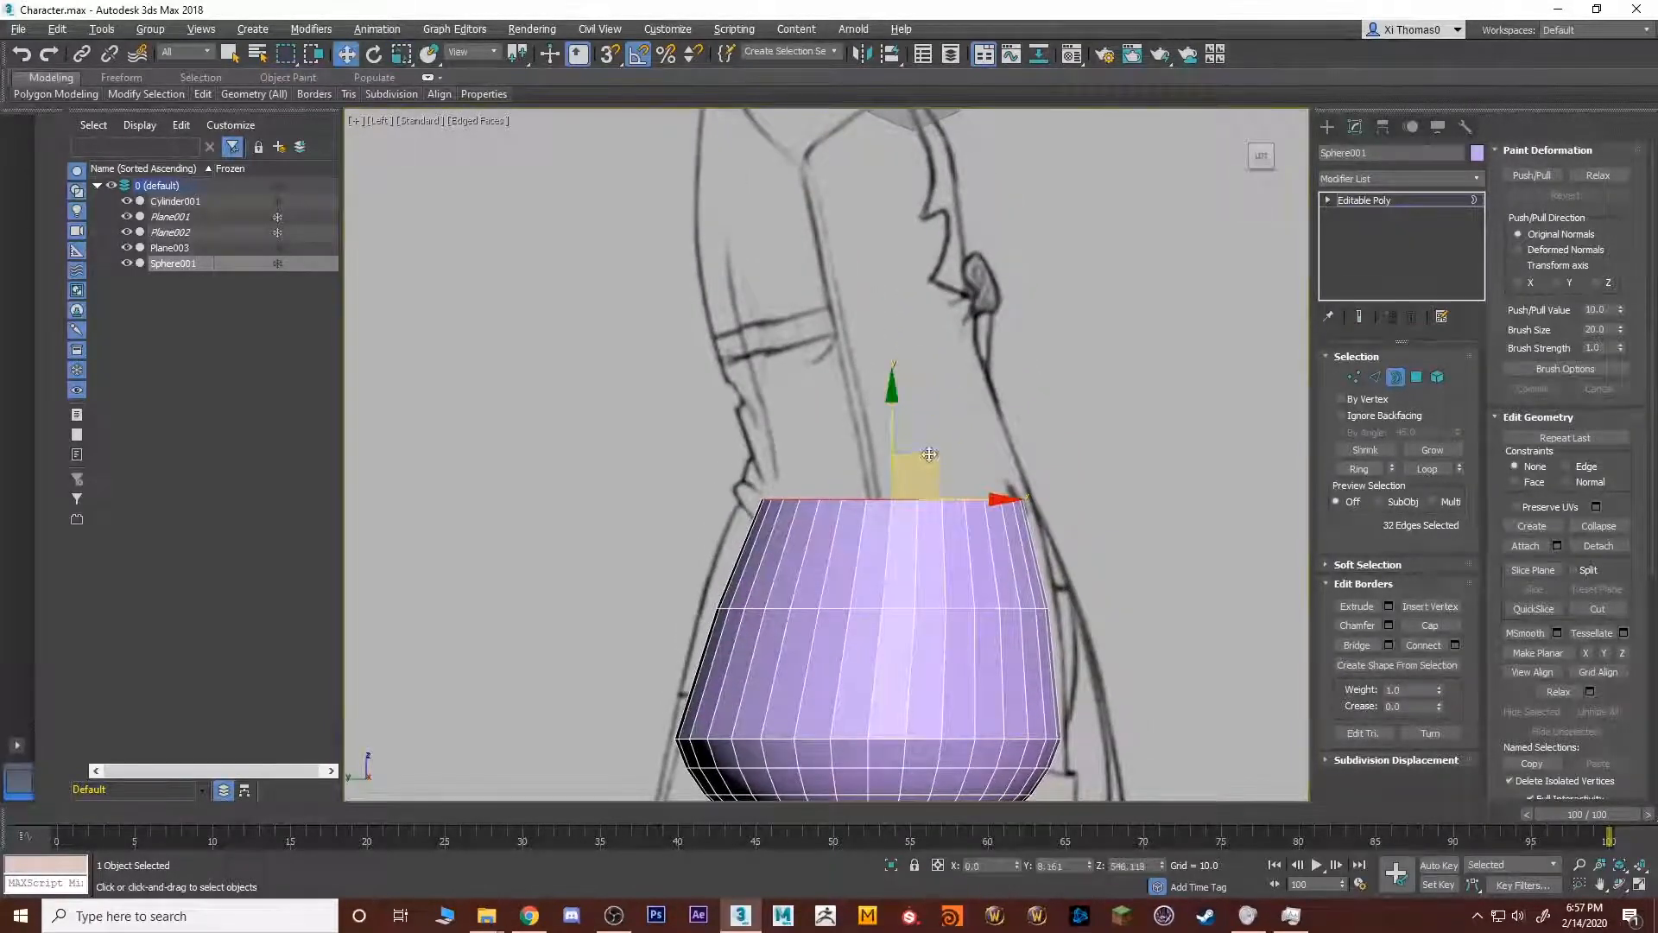
Extrude a section above the waist and tilt its ring so the front edge sits higher.
left_click_drag(907, 481, 945, 328, "shift")
key("e")
middle_click_drag(946, 346, 955, 491)
key("w")
key("r")
key("w")
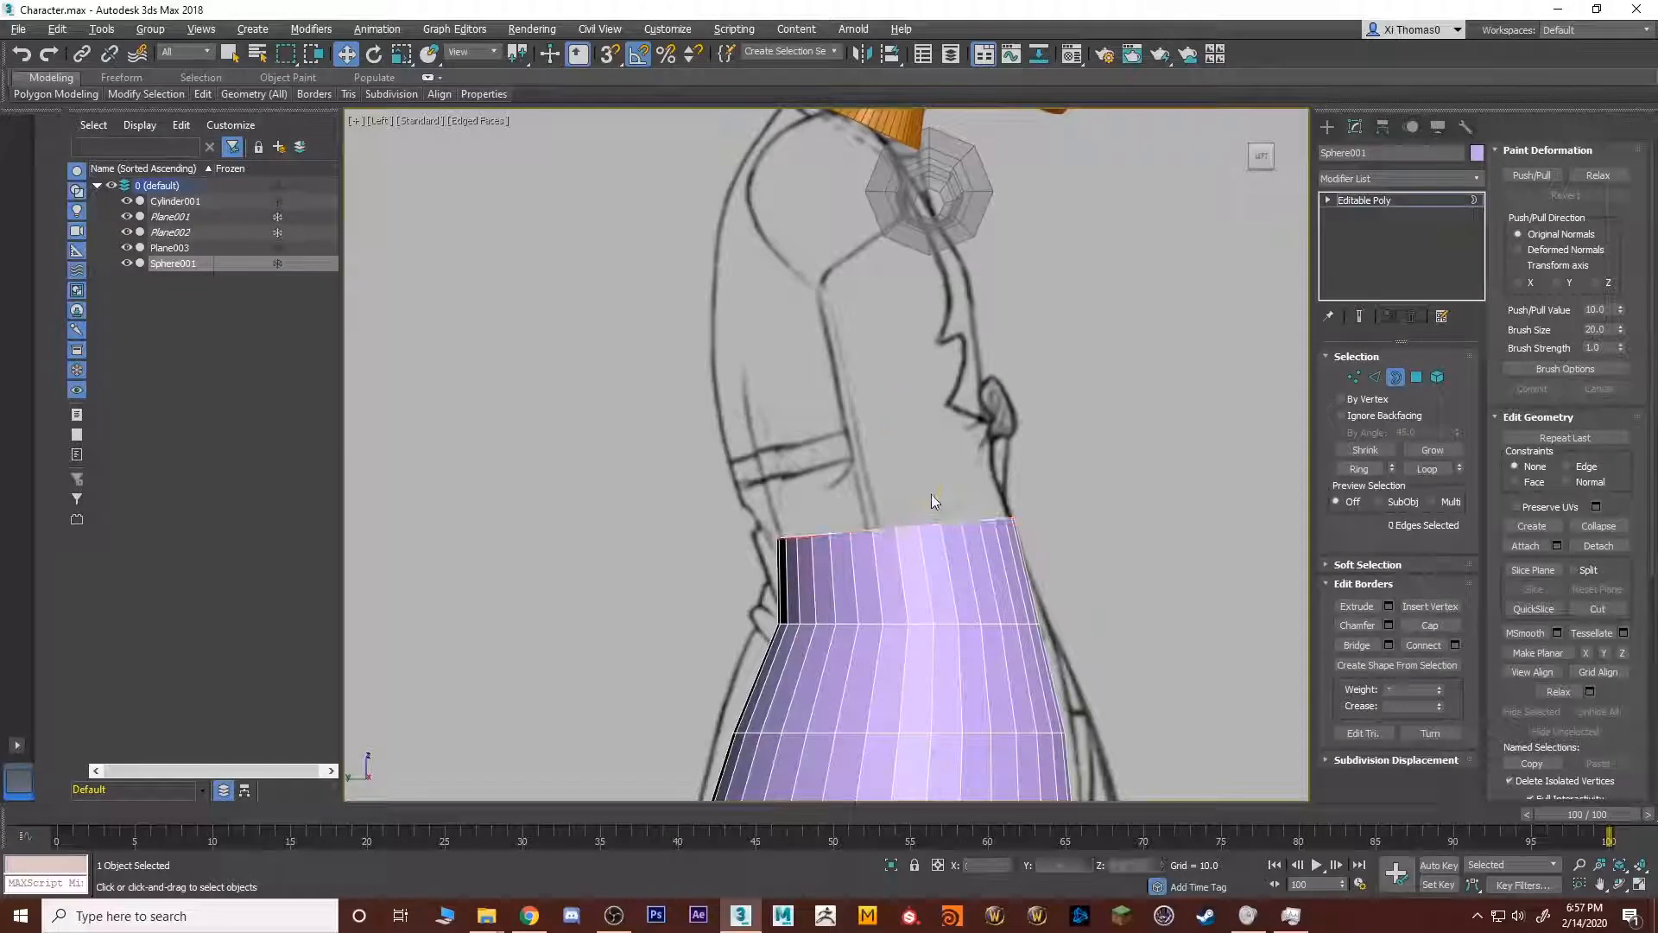
Extrude the border further up the torso, leaning the section toward the back to follow the side reference.
left_click_drag(931, 491, 929, 317)
key("e")
middle_click_drag(929, 309, 971, 461)
key("w")
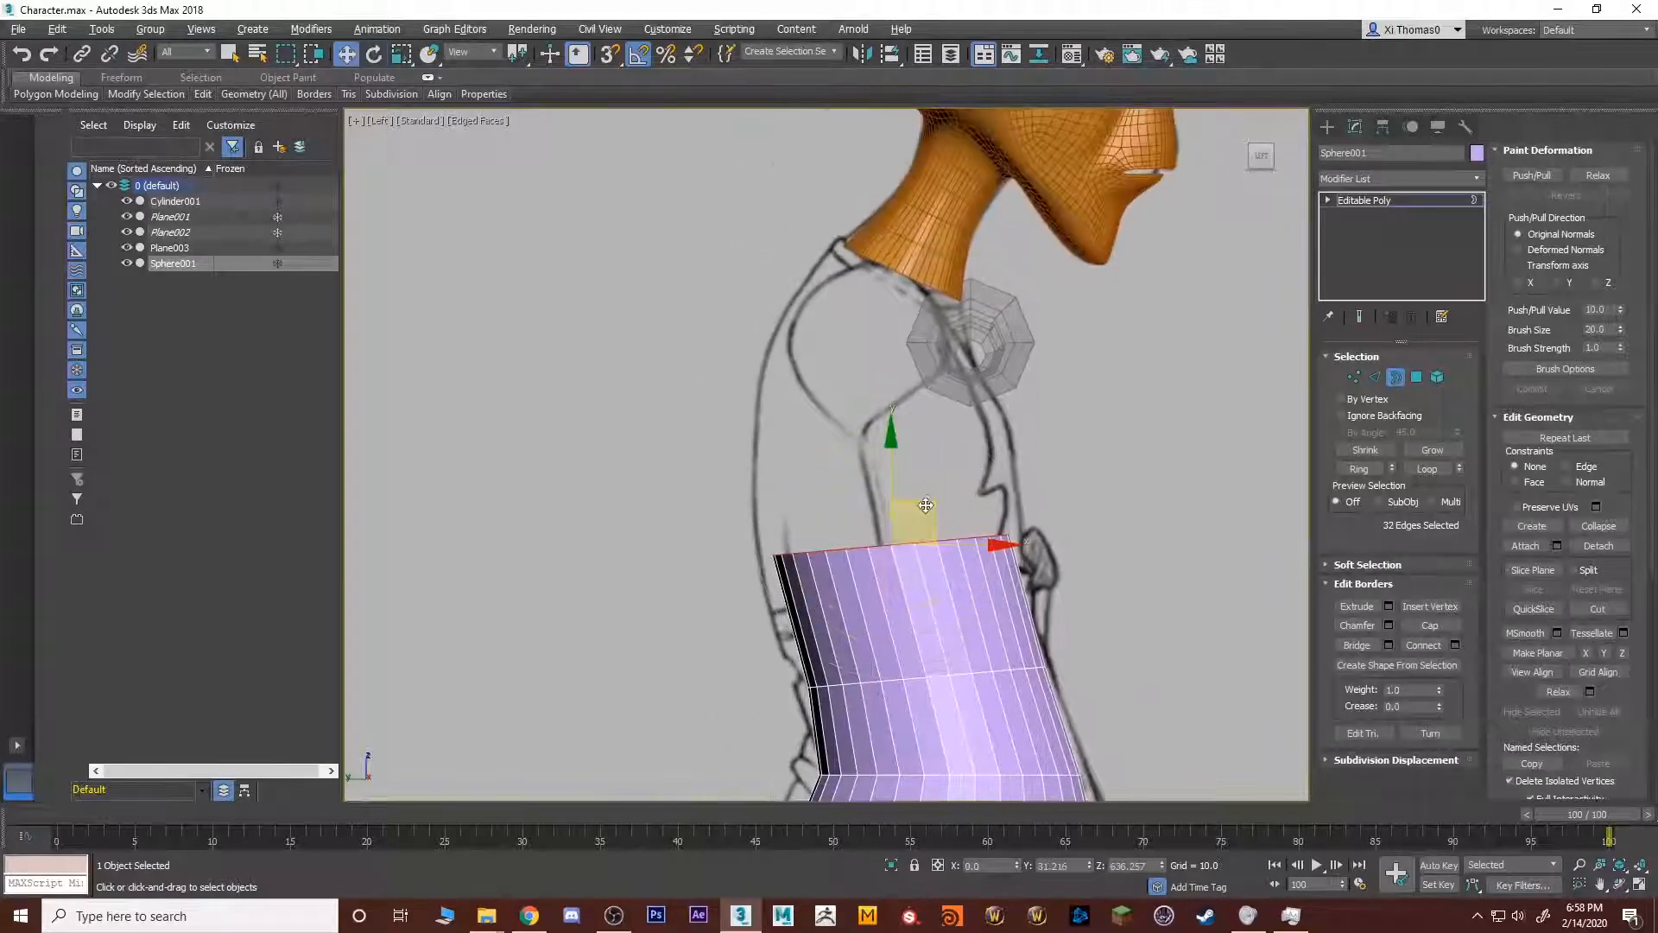
right_click(912, 473, "shift")
left_click(907, 507)
key("ctrl+z")
Extrude a chest section up toward the shoulder, narrowing and leveling its ring.
left_click_drag(916, 510, 887, 411, "shift")
key("r")
middle_click_drag(883, 378, 893, 480)
key("e")
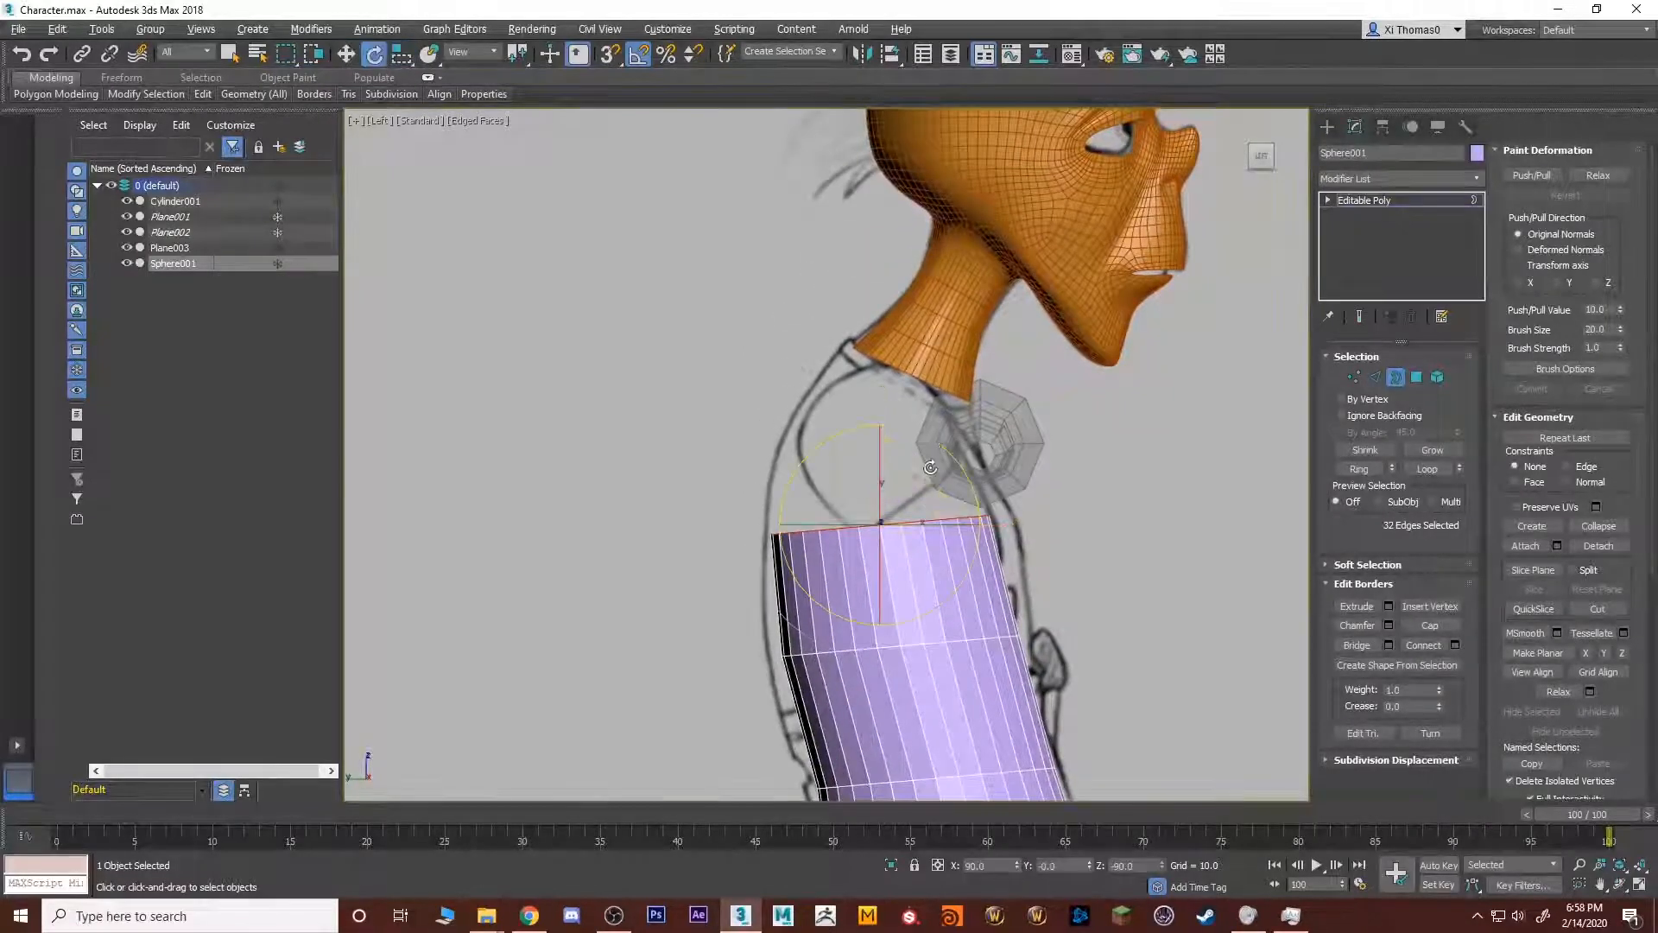
Extrude the border to shoulder height, tilt the ring down toward the chest and scale it to the side outline.
left_click_drag(936, 441, 957, 371)
key("w")
key("e")
key("r")
left_click_drag(914, 436, 907, 467)
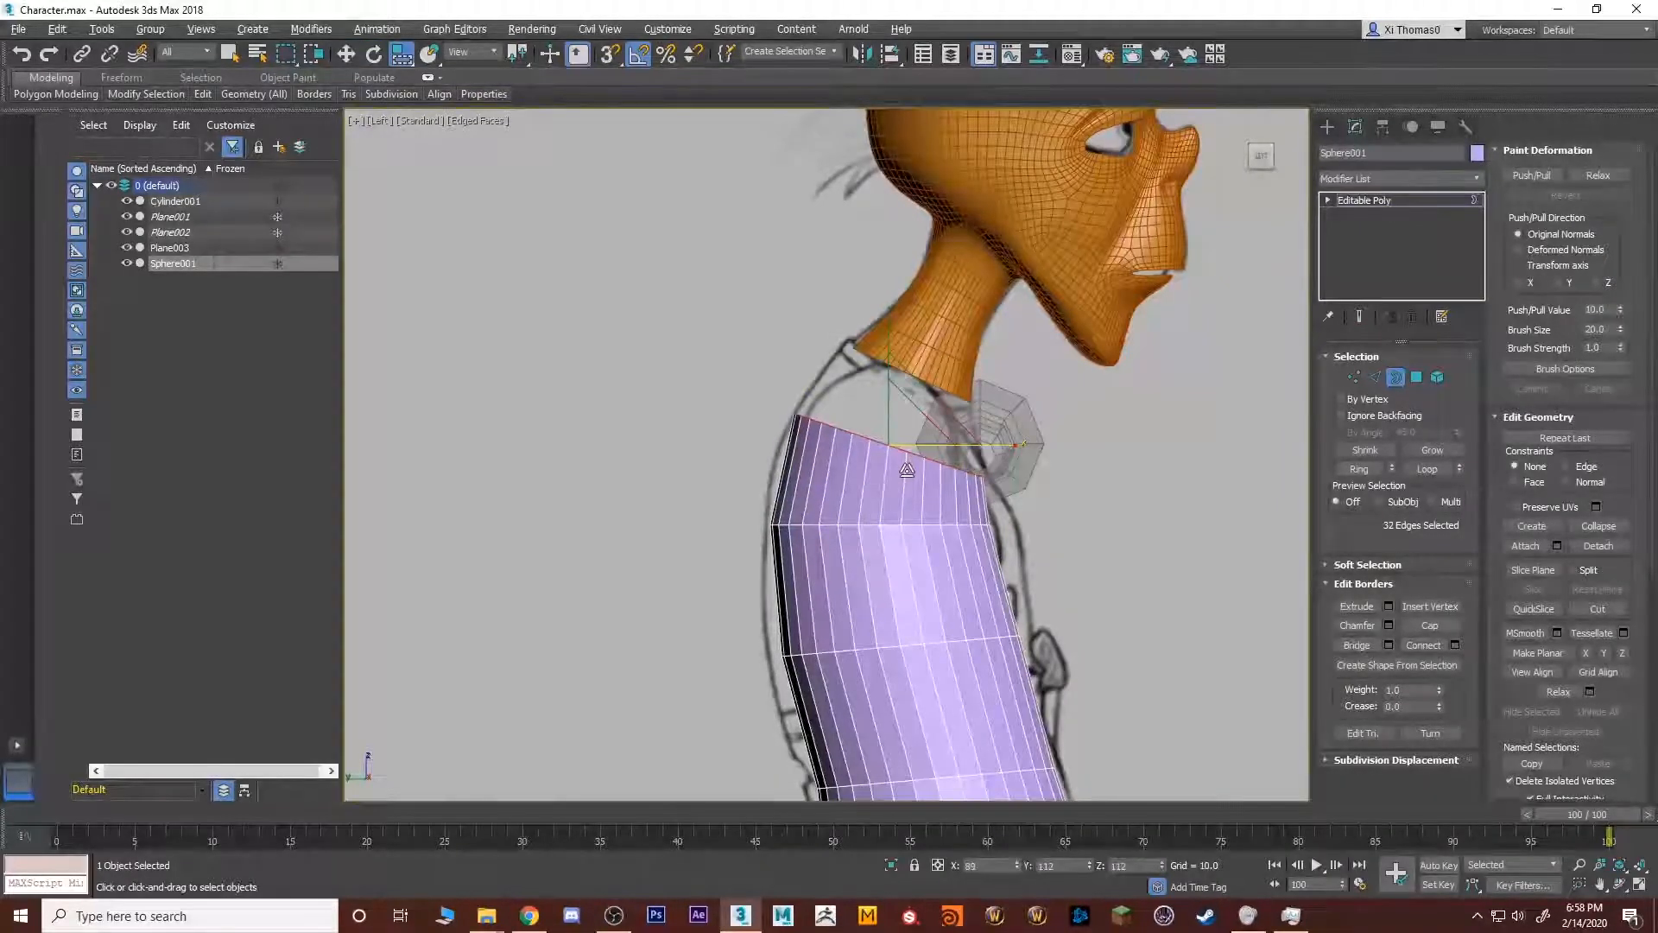
Extrude the border to the base of the neck, tilting the ring to the neck's slope and narrowing it.
key("w")
left_click_drag(922, 405, 986, 308)
key("e")
key("r")
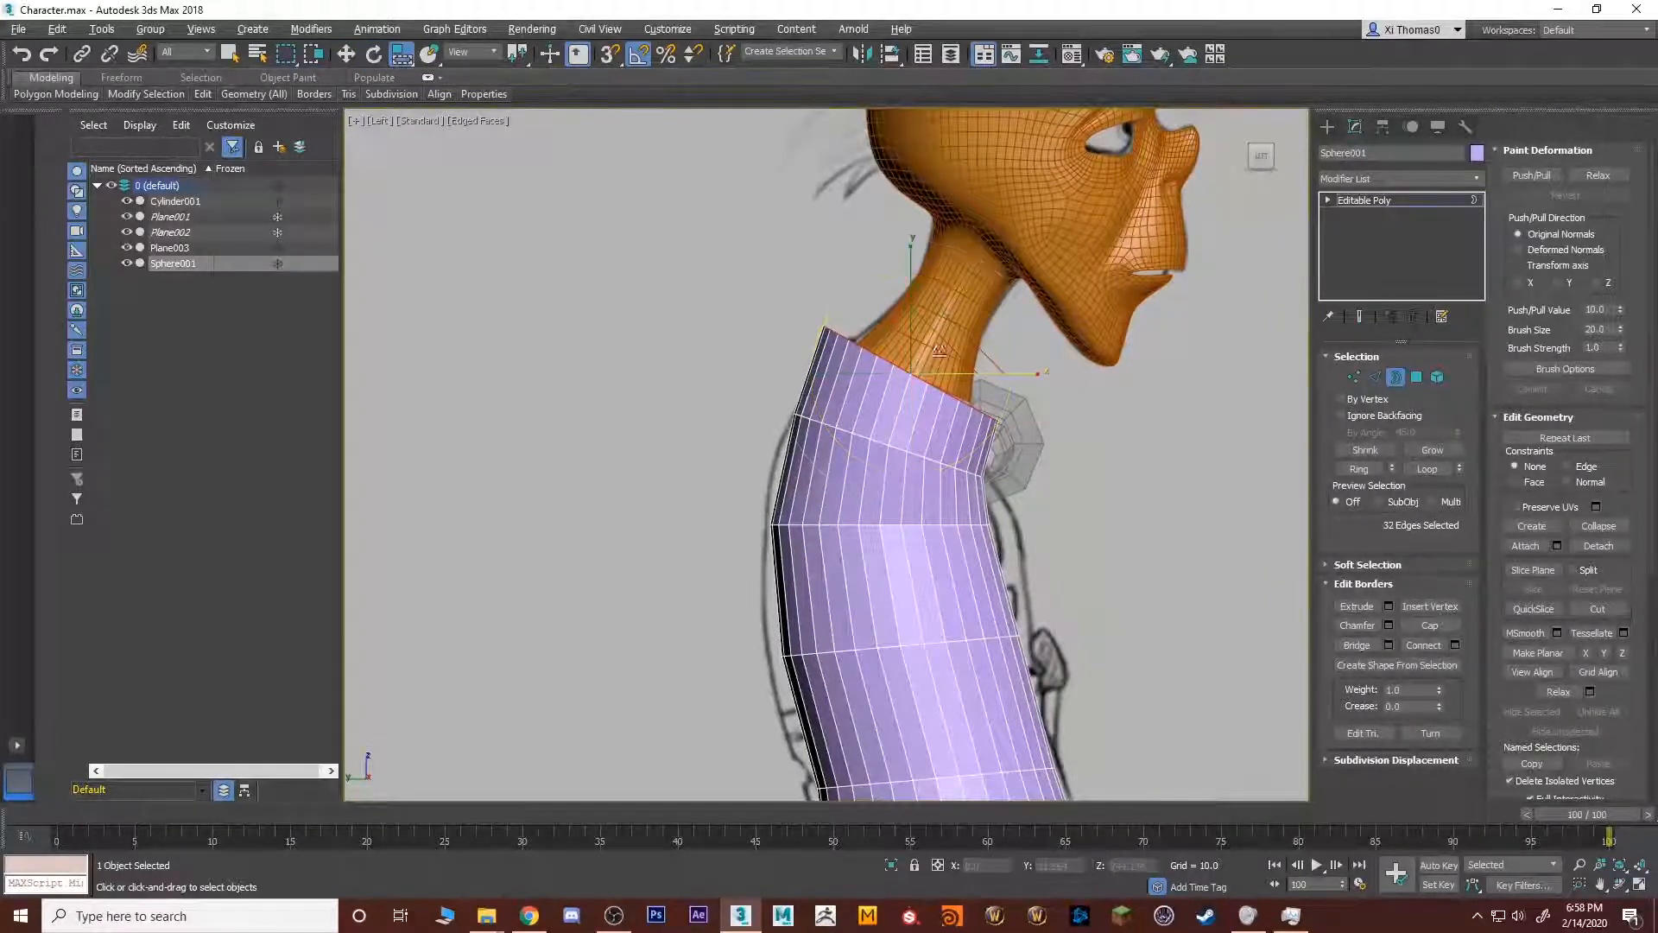
left_click_drag(925, 358, 901, 415)
key("w")
Select the ring of vertices just above the hips in the Front view and scale it out to the hip width.
key("alt+w")
middle_click_drag(1065, 423, 1082, 467)
middle_click(1097, 320)
key("alt+w")
scroll(1081, 467, "down", 2)
left_click_drag(743, 524, 741, 524)
key("1")
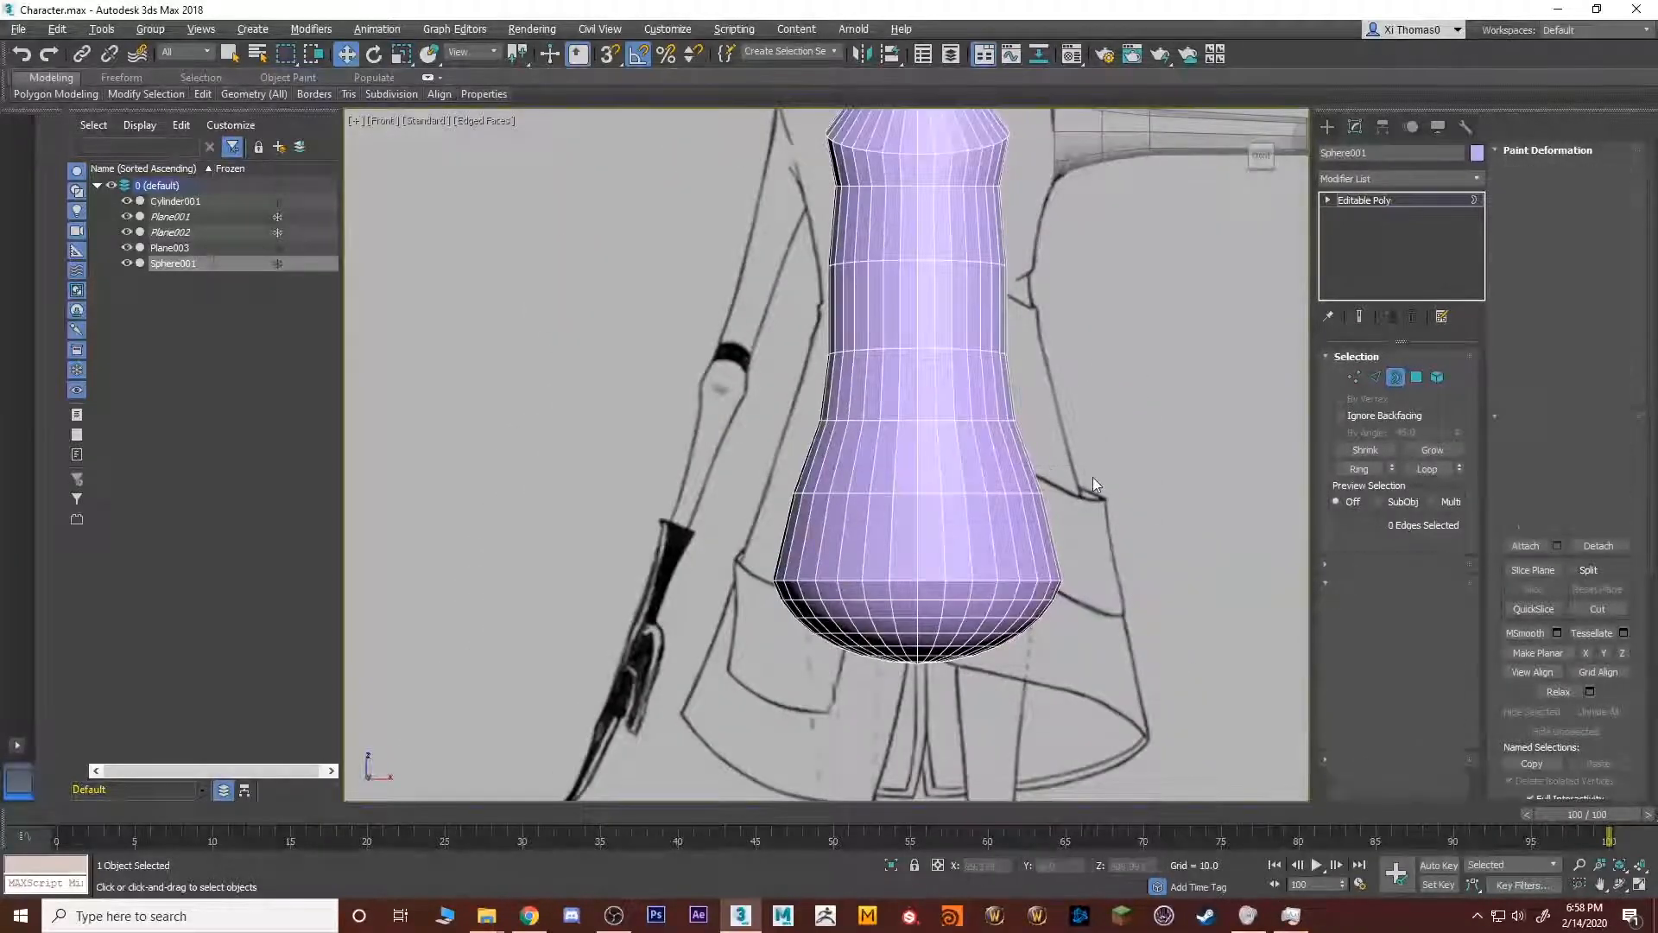
left_click_drag(1092, 477, 760, 522)
key("r")
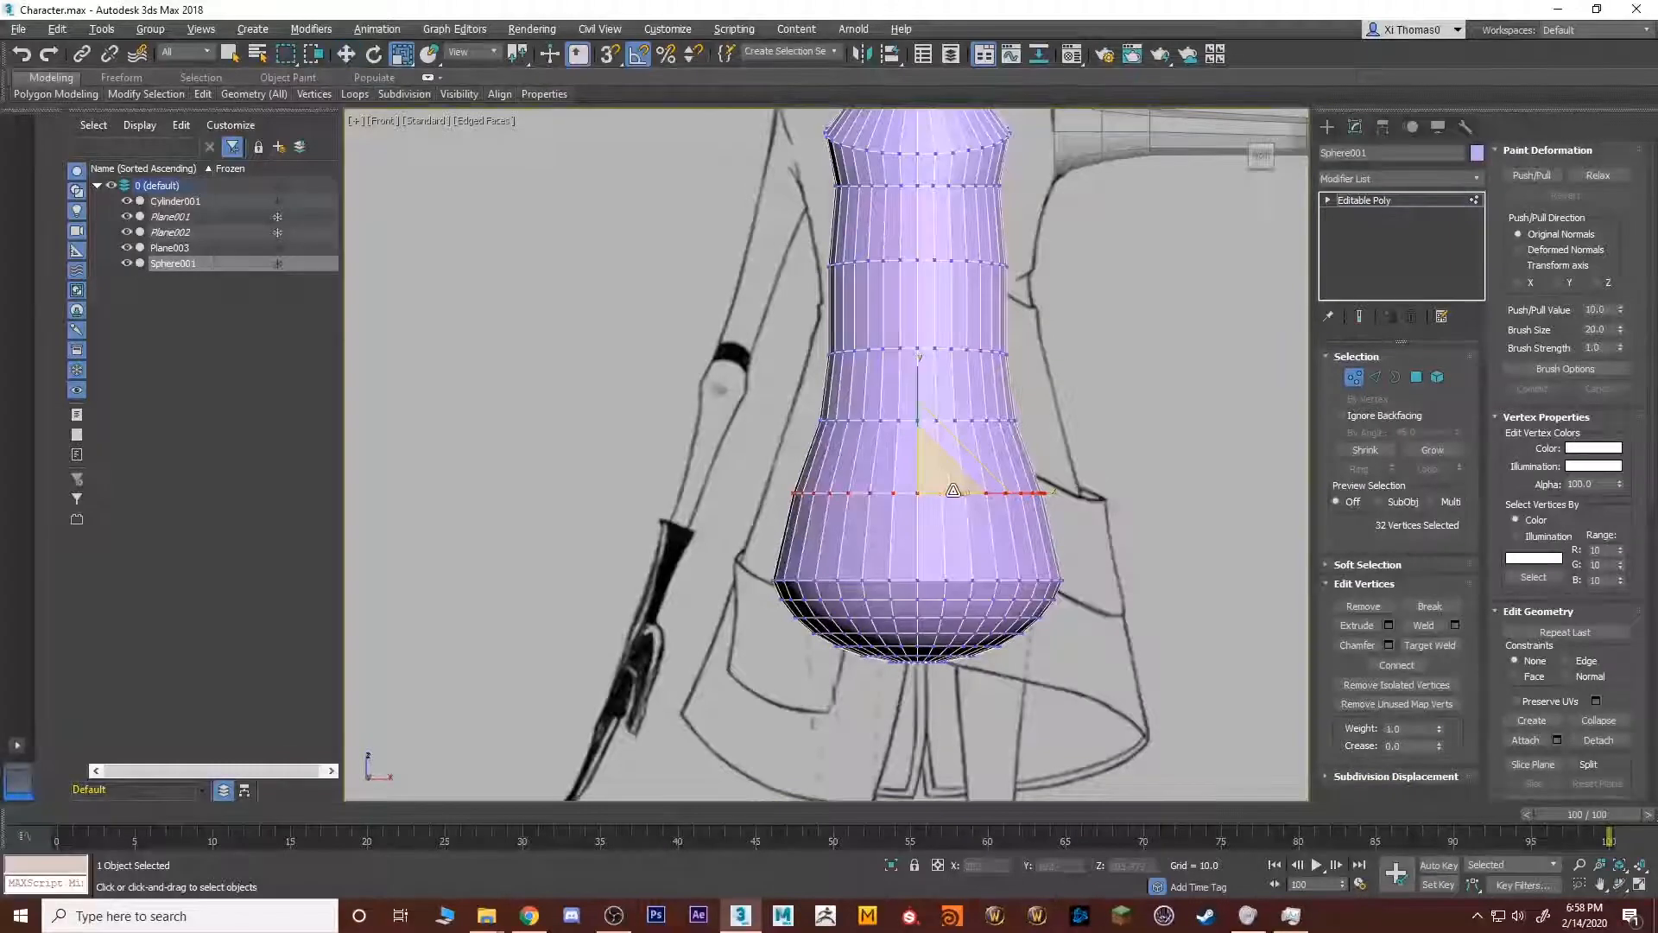
left_click_drag(934, 480, 957, 477)
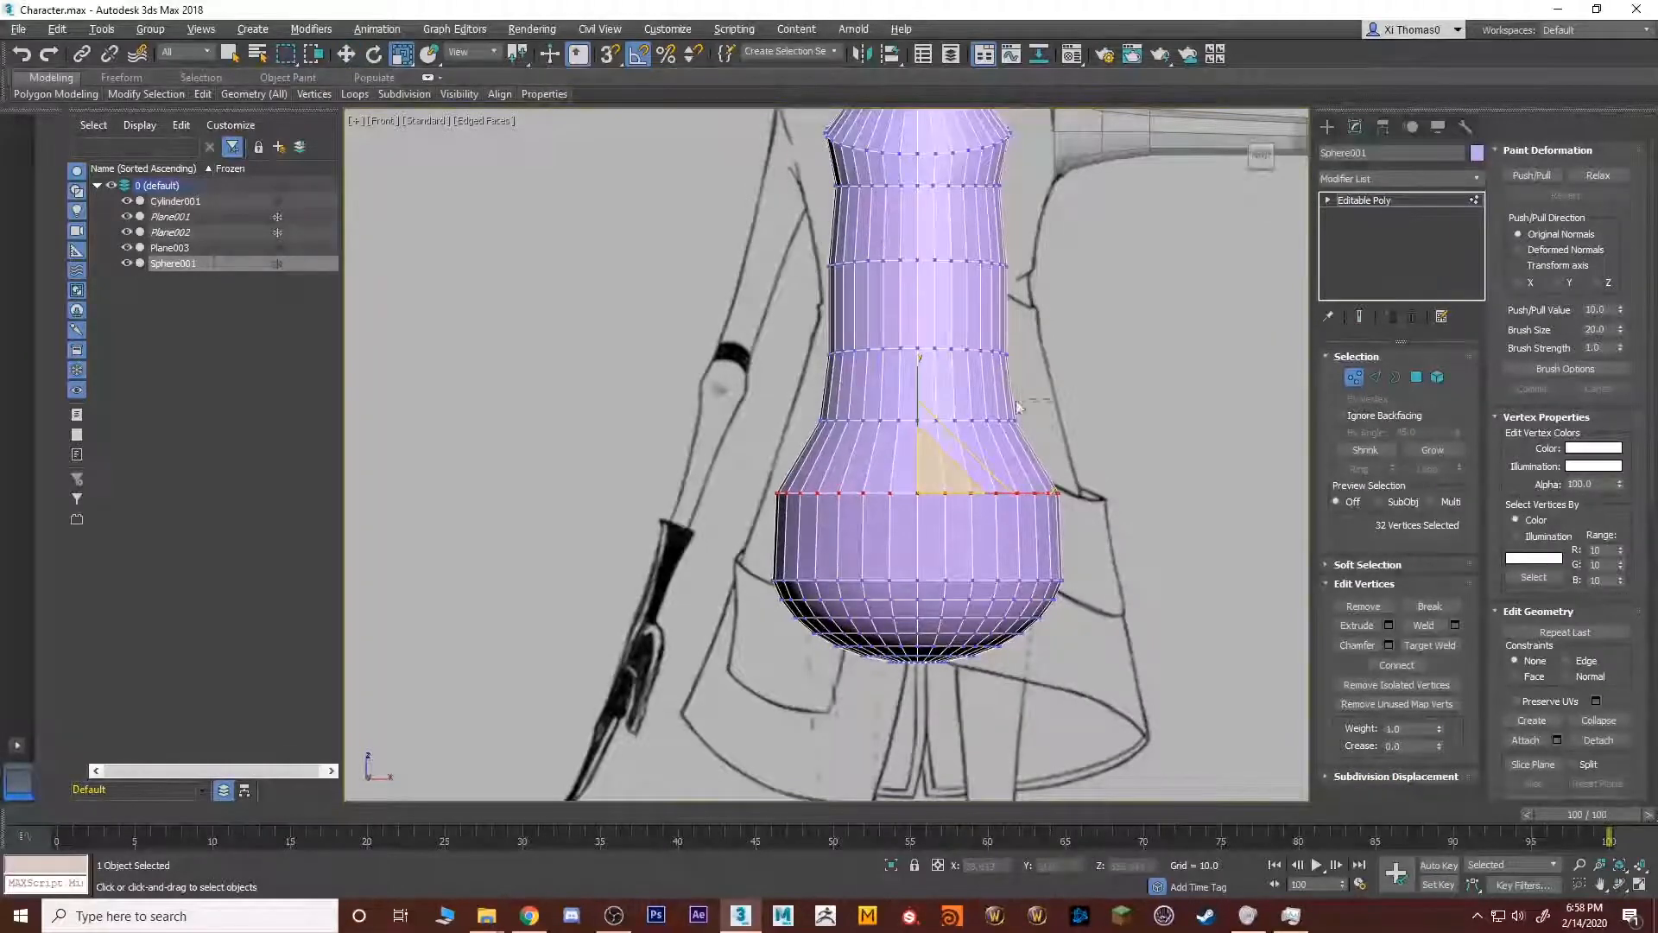
Select the vertex ring between the hips and waist in the Front view and scale it out to about 115%.
left_click_drag(791, 456, 790, 456)
middle_click_drag(872, 400, 859, 469)
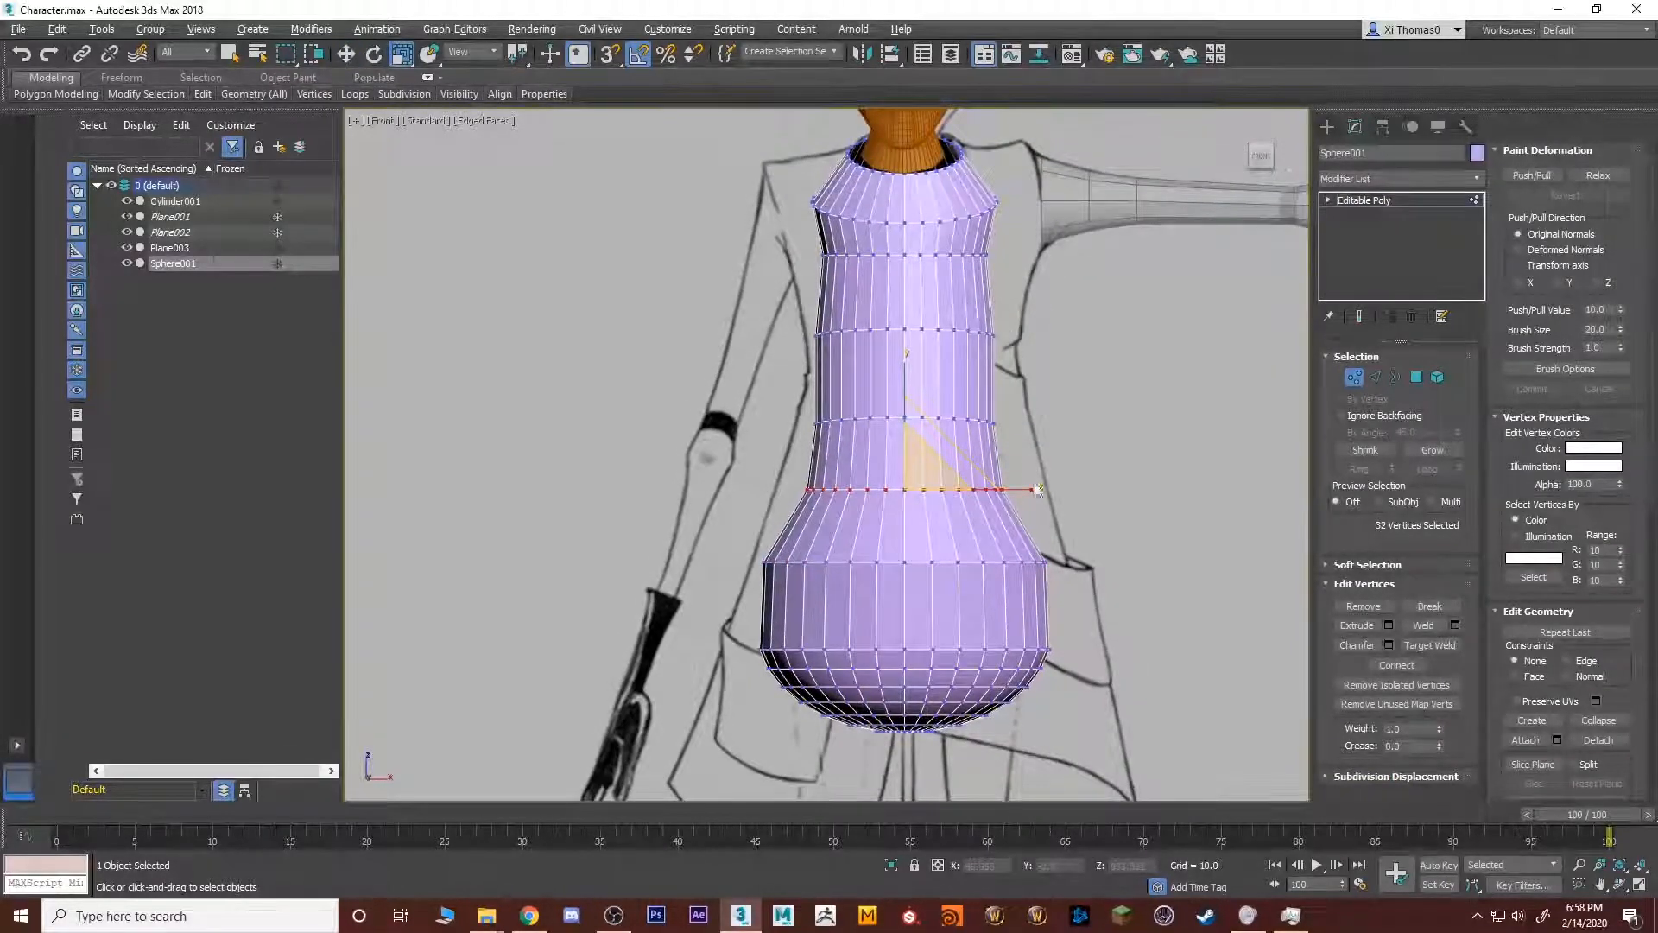
middle_click_drag(1062, 619, 1043, 406)
middle_click_drag(924, 529, 948, 575)
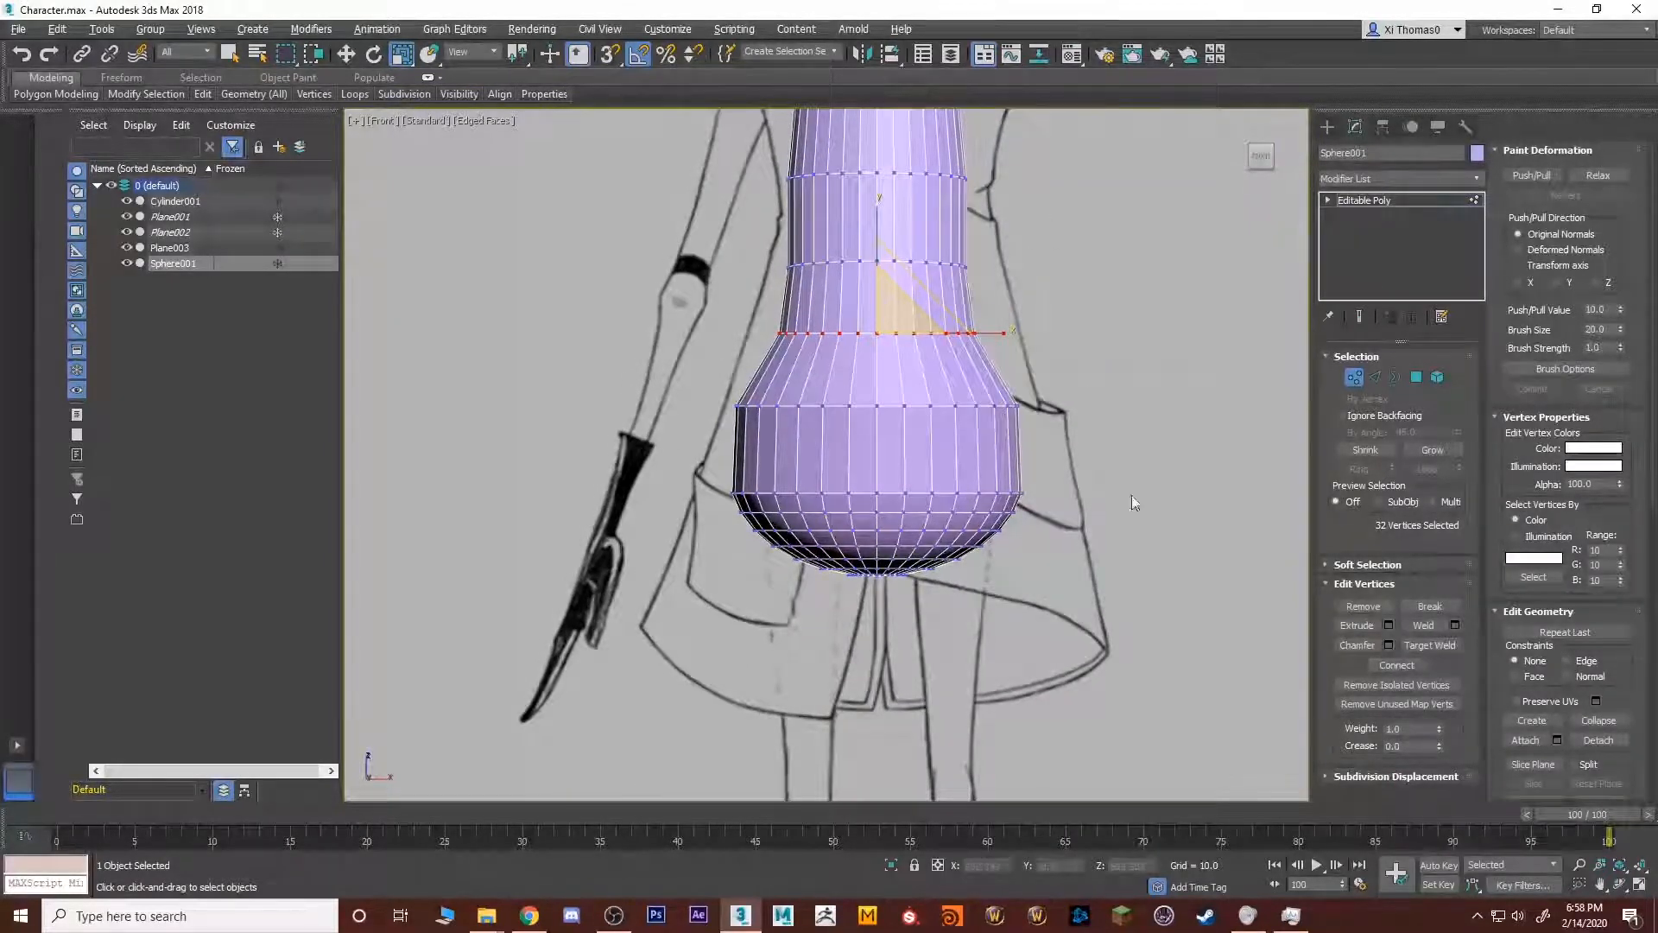
middle_click_drag(829, 474, 838, 644)
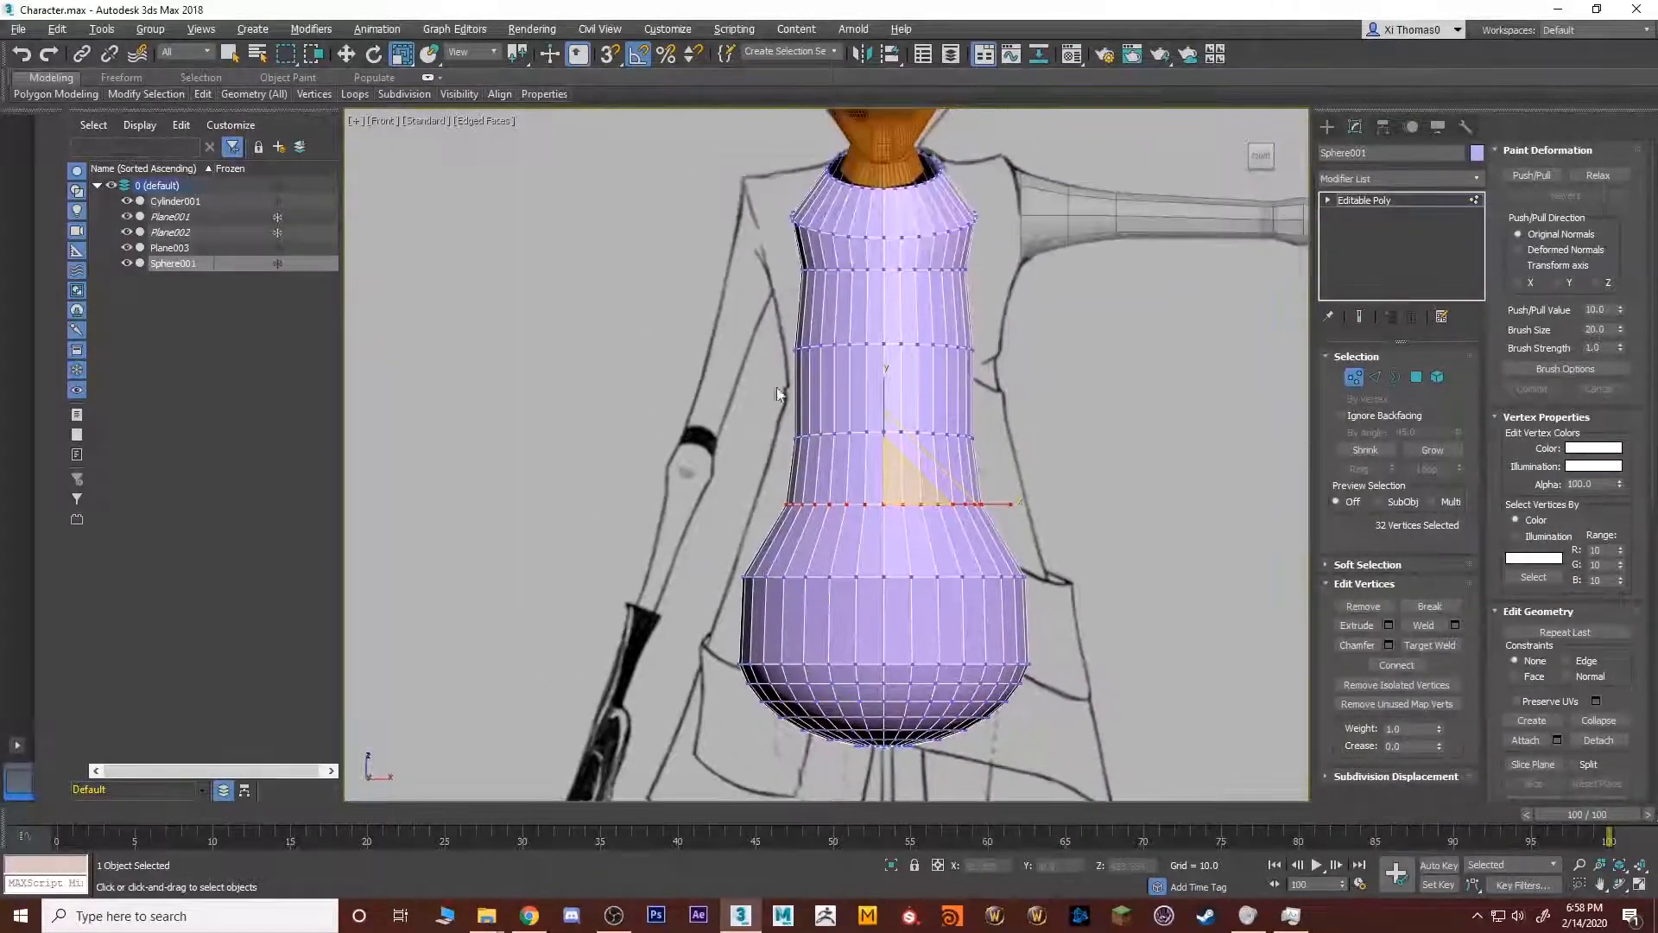
middle_click_drag(850, 492, 867, 542)
left_click_drag(924, 544, 959, 527)
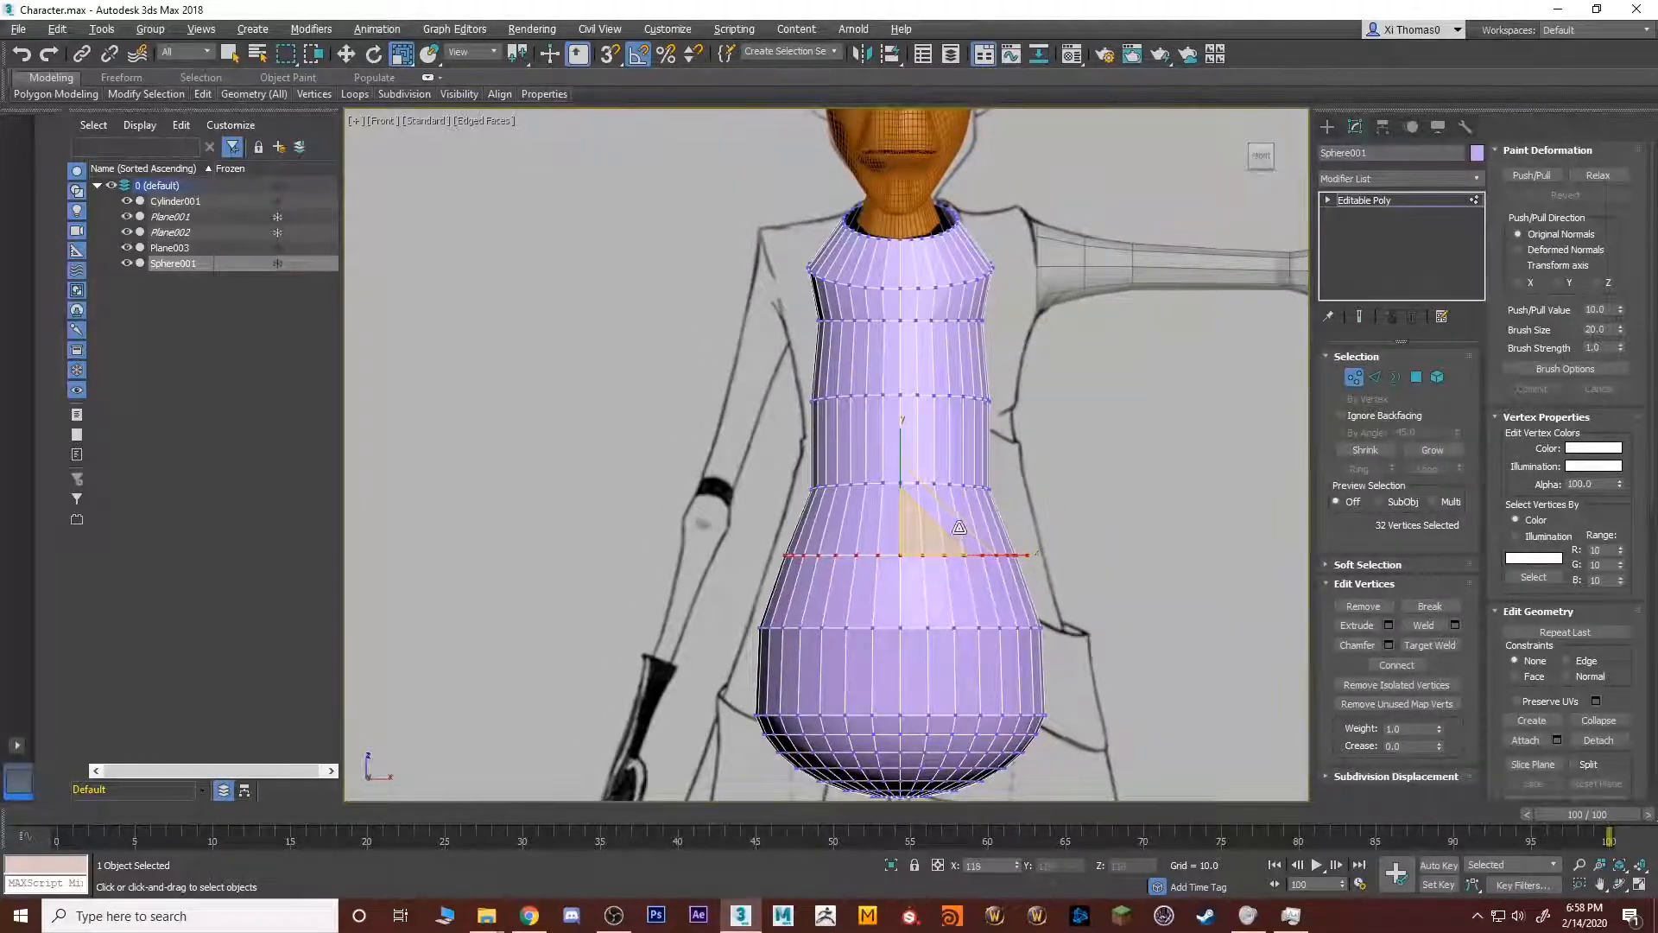
Scale the two waist vertex rings slightly outward and widen the chest ring toward the front outline.
left_click_drag(1032, 469, 810, 520)
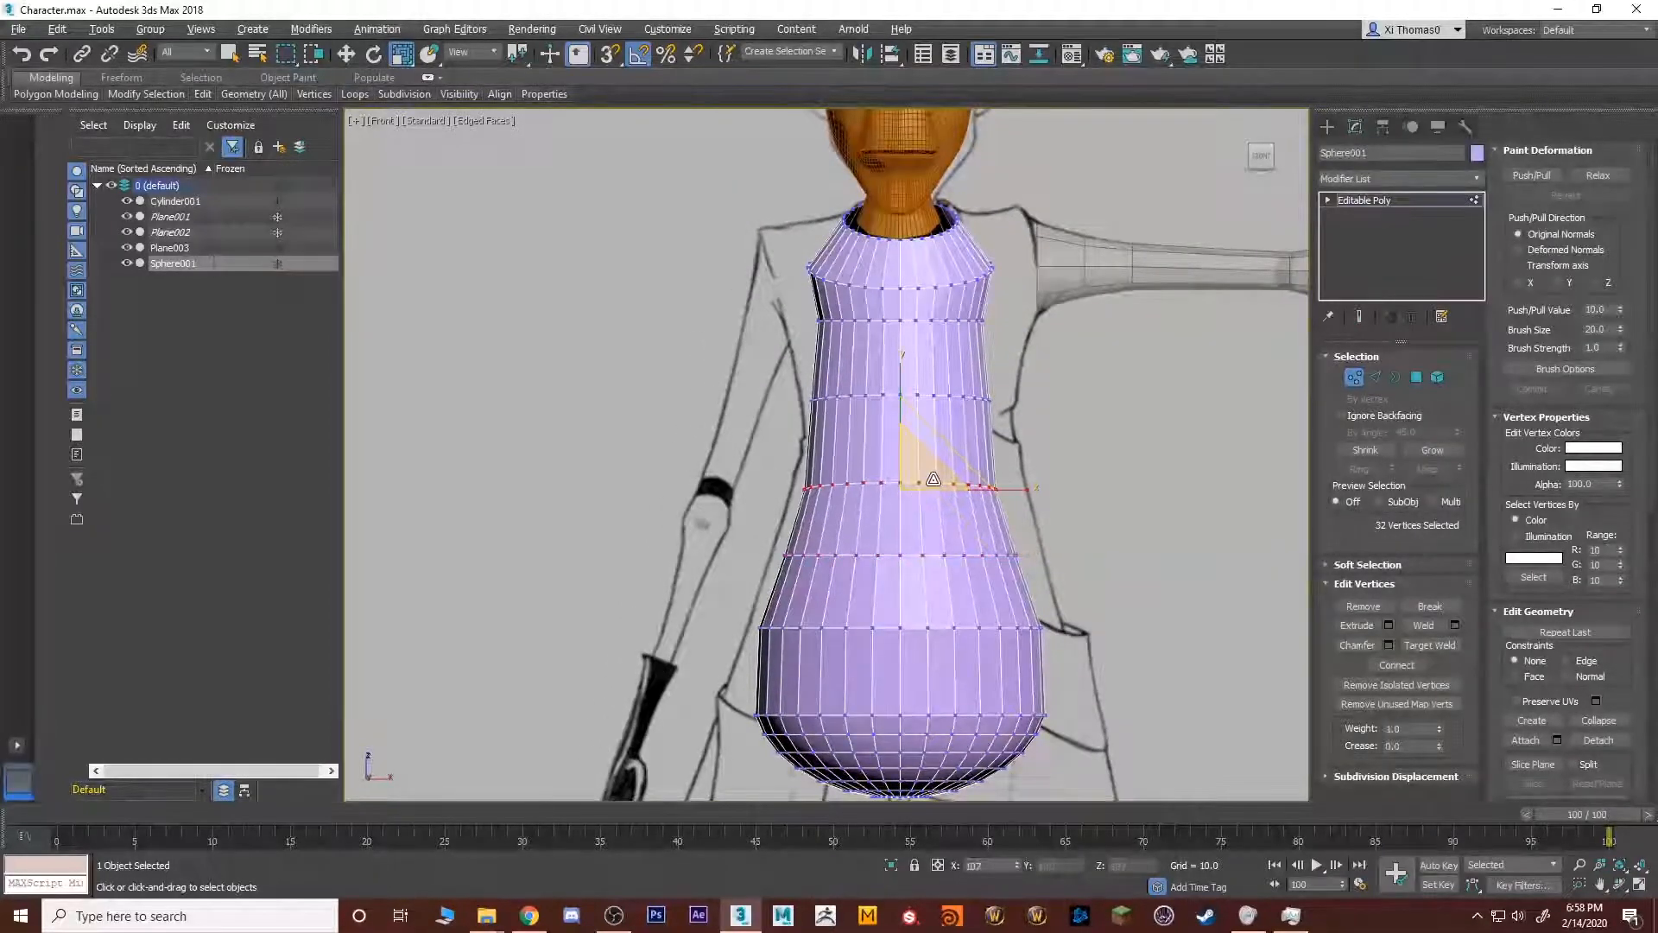
left_click_drag(1013, 373, 921, 384)
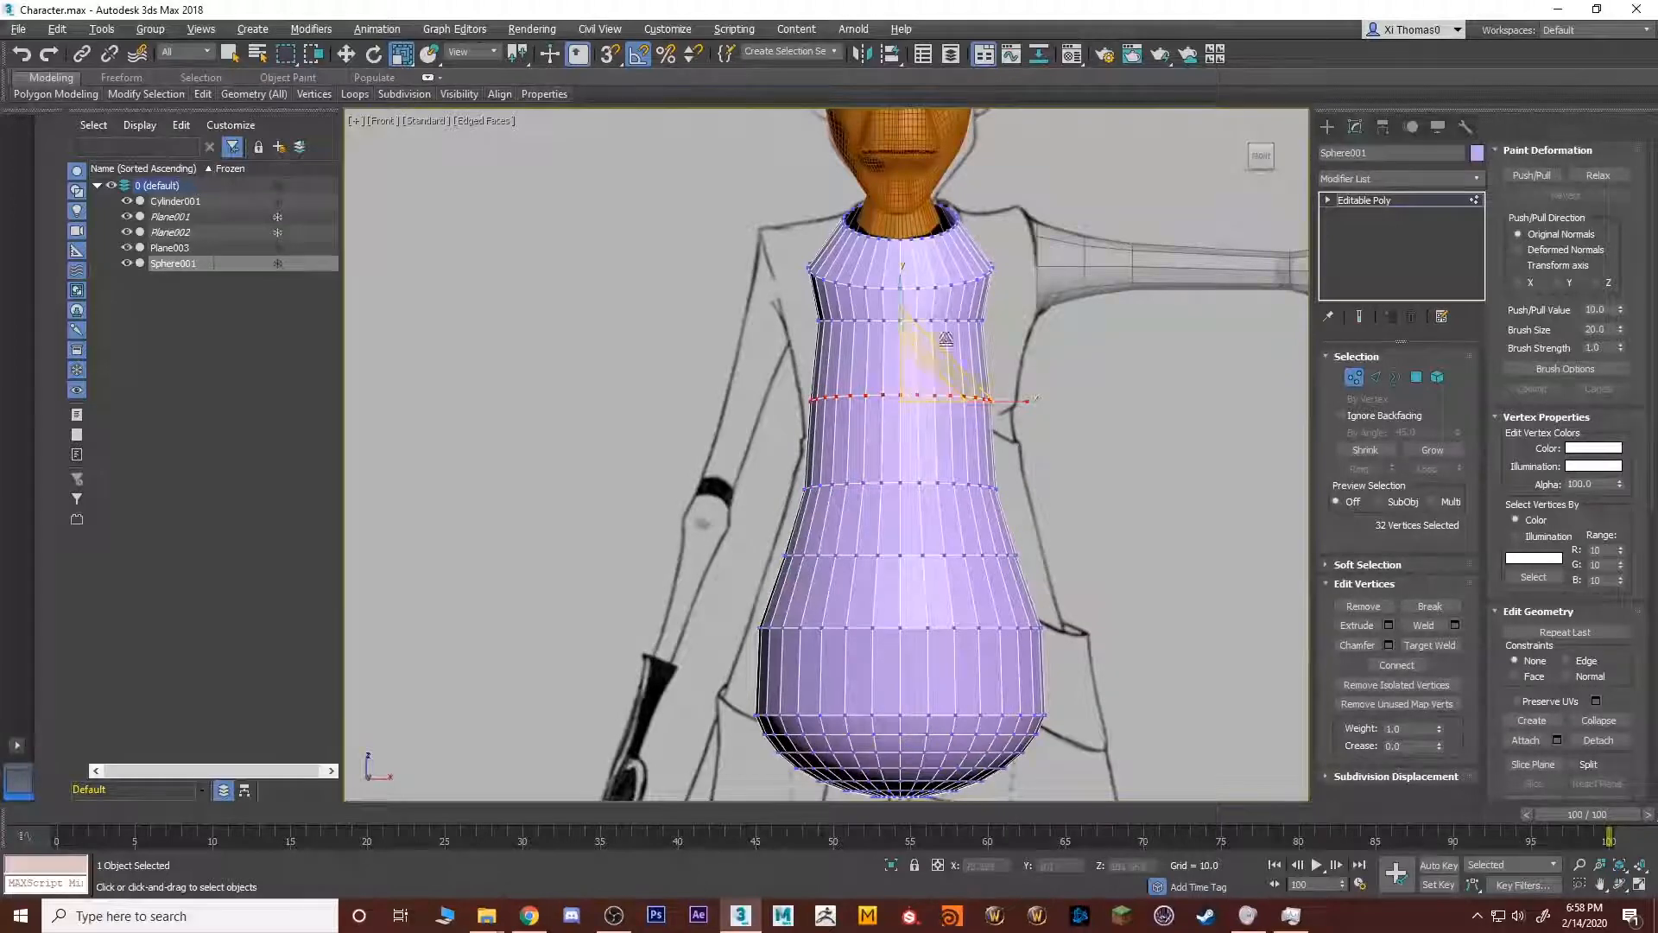
left_click_drag(1029, 306, 746, 381)
left_click_drag(929, 321, 999, 389)
Select the edge loop at shoulder height and scale it out to about 134% to broaden the shoulders.
scroll(999, 389, "up", 4)
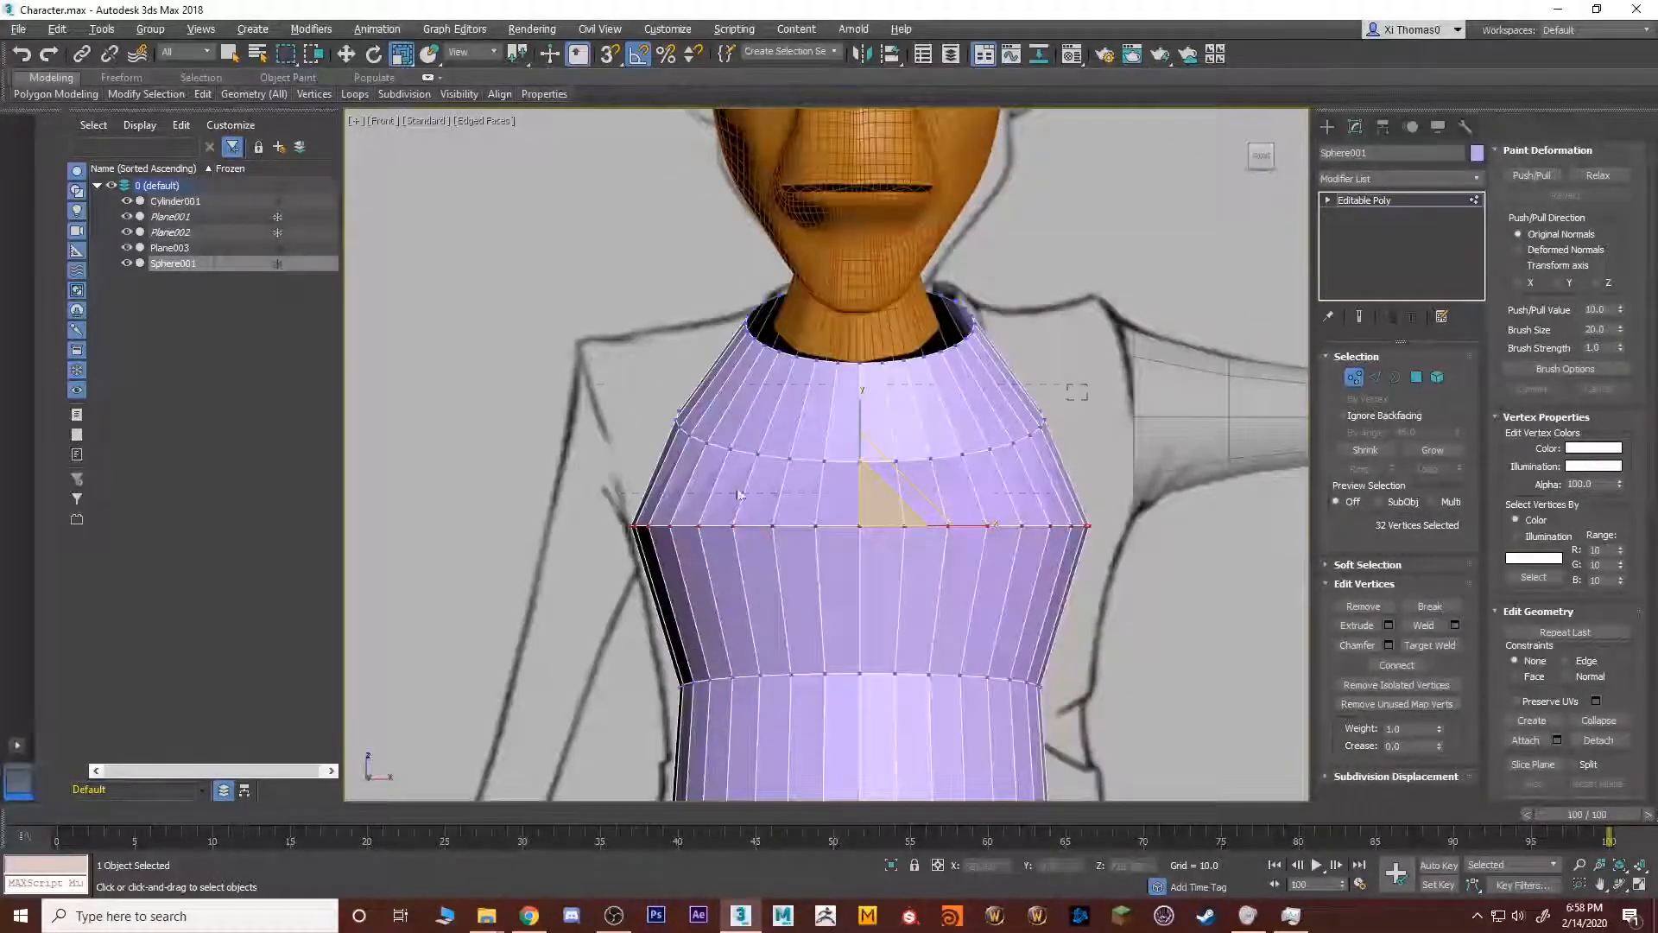
key("2")
left_click(834, 460)
double_click(834, 461)
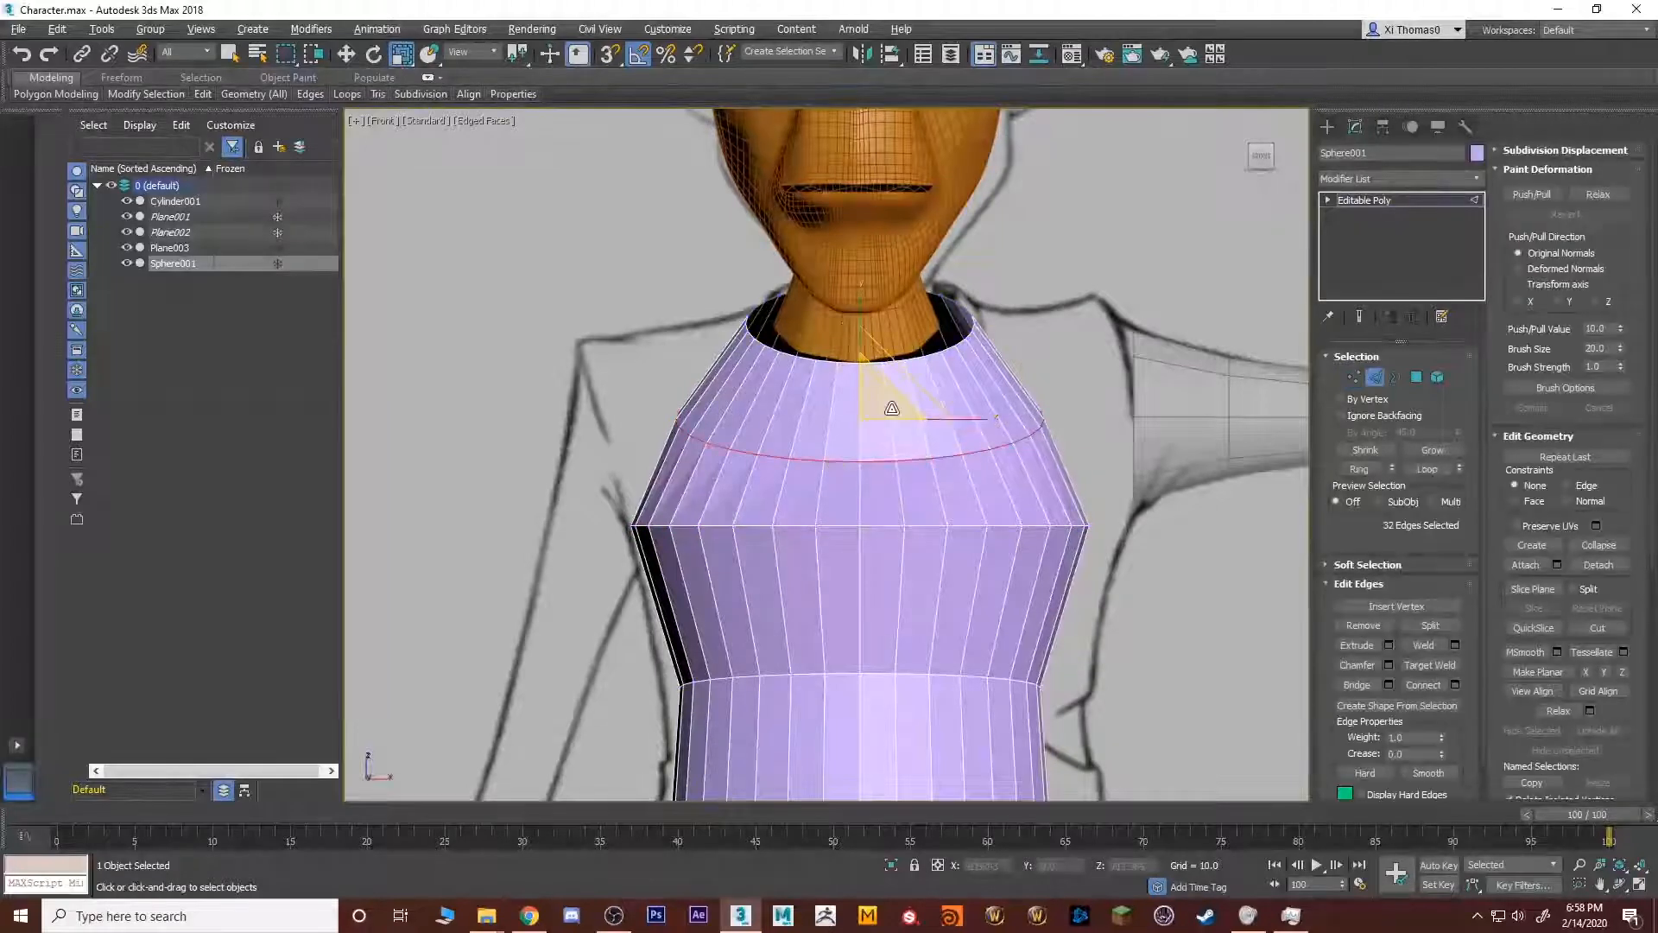
left_click_drag(892, 408, 940, 380)
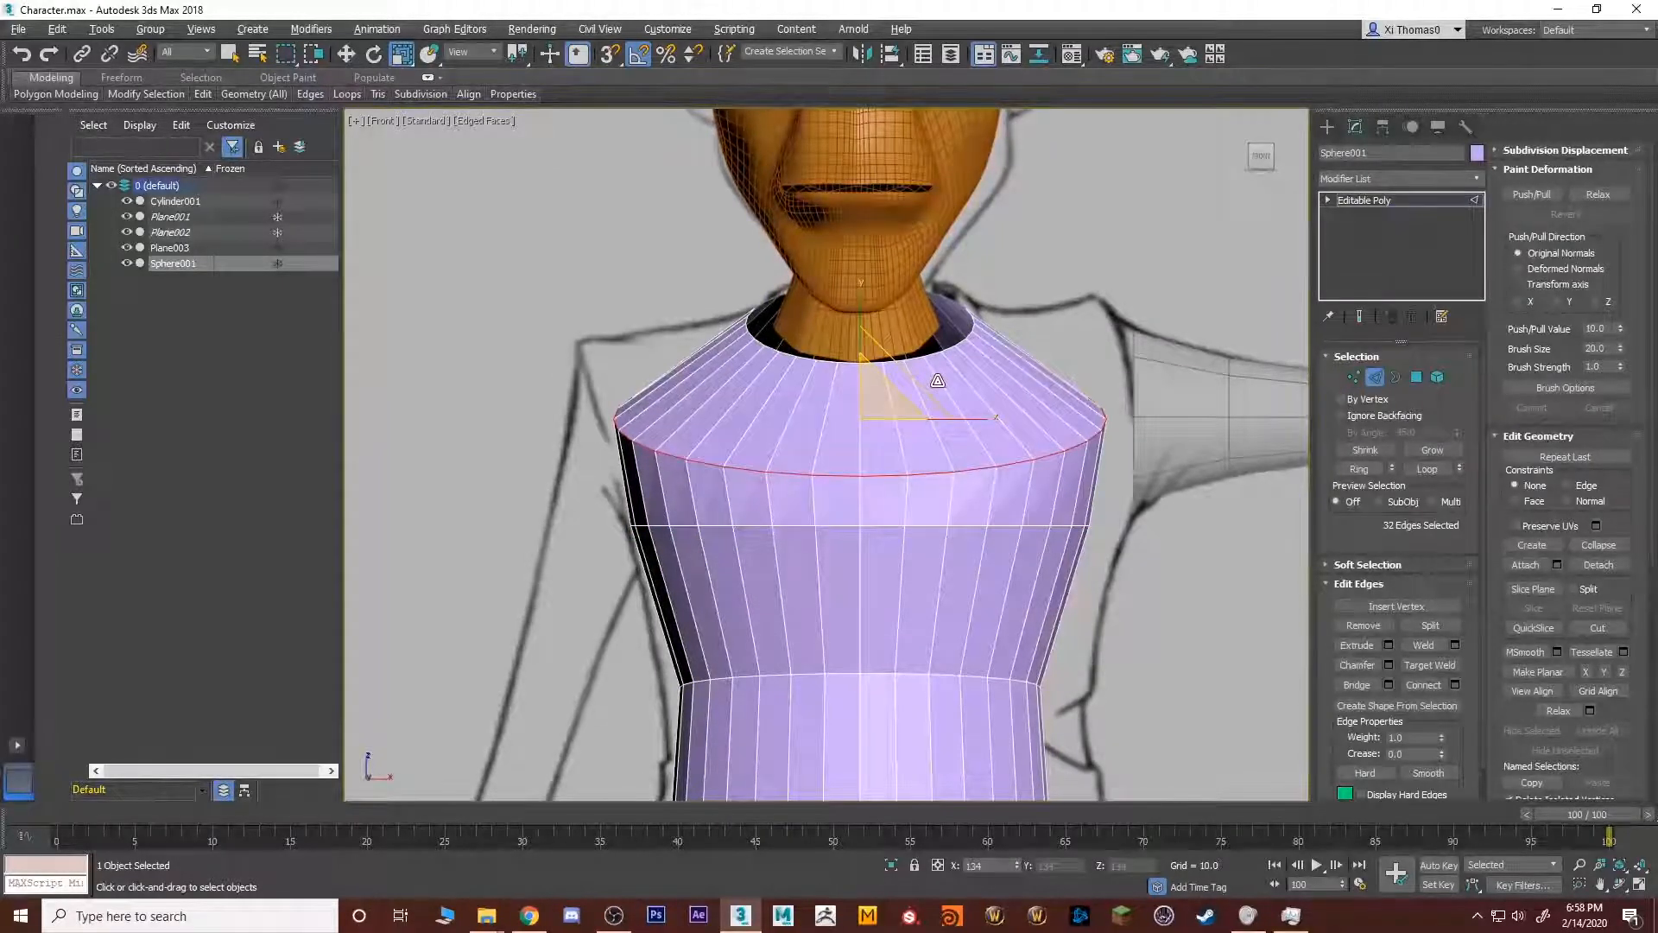
left_click(1052, 338)
Leave edge editing and compare the torso's shoulders, hips and overall silhouette with the front reference and the arm.
scroll(1064, 363, "down", 4)
middle_click_drag(1004, 326, 997, 415)
scroll(995, 417, "up", 4)
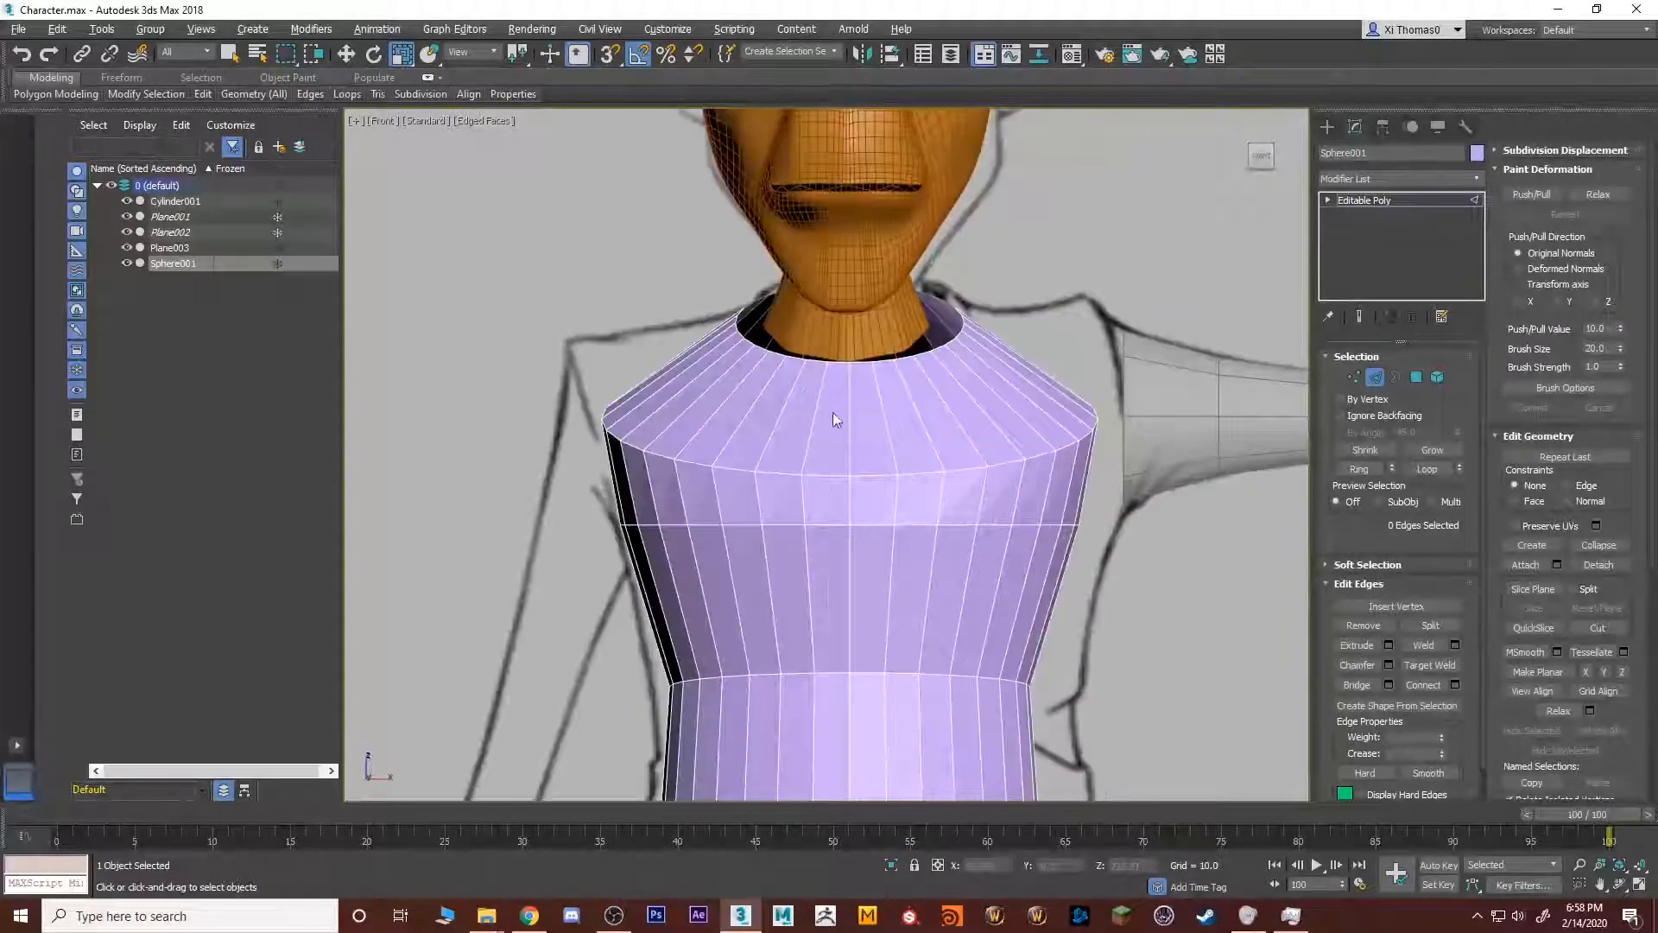
middle_click_drag(835, 415, 861, 471)
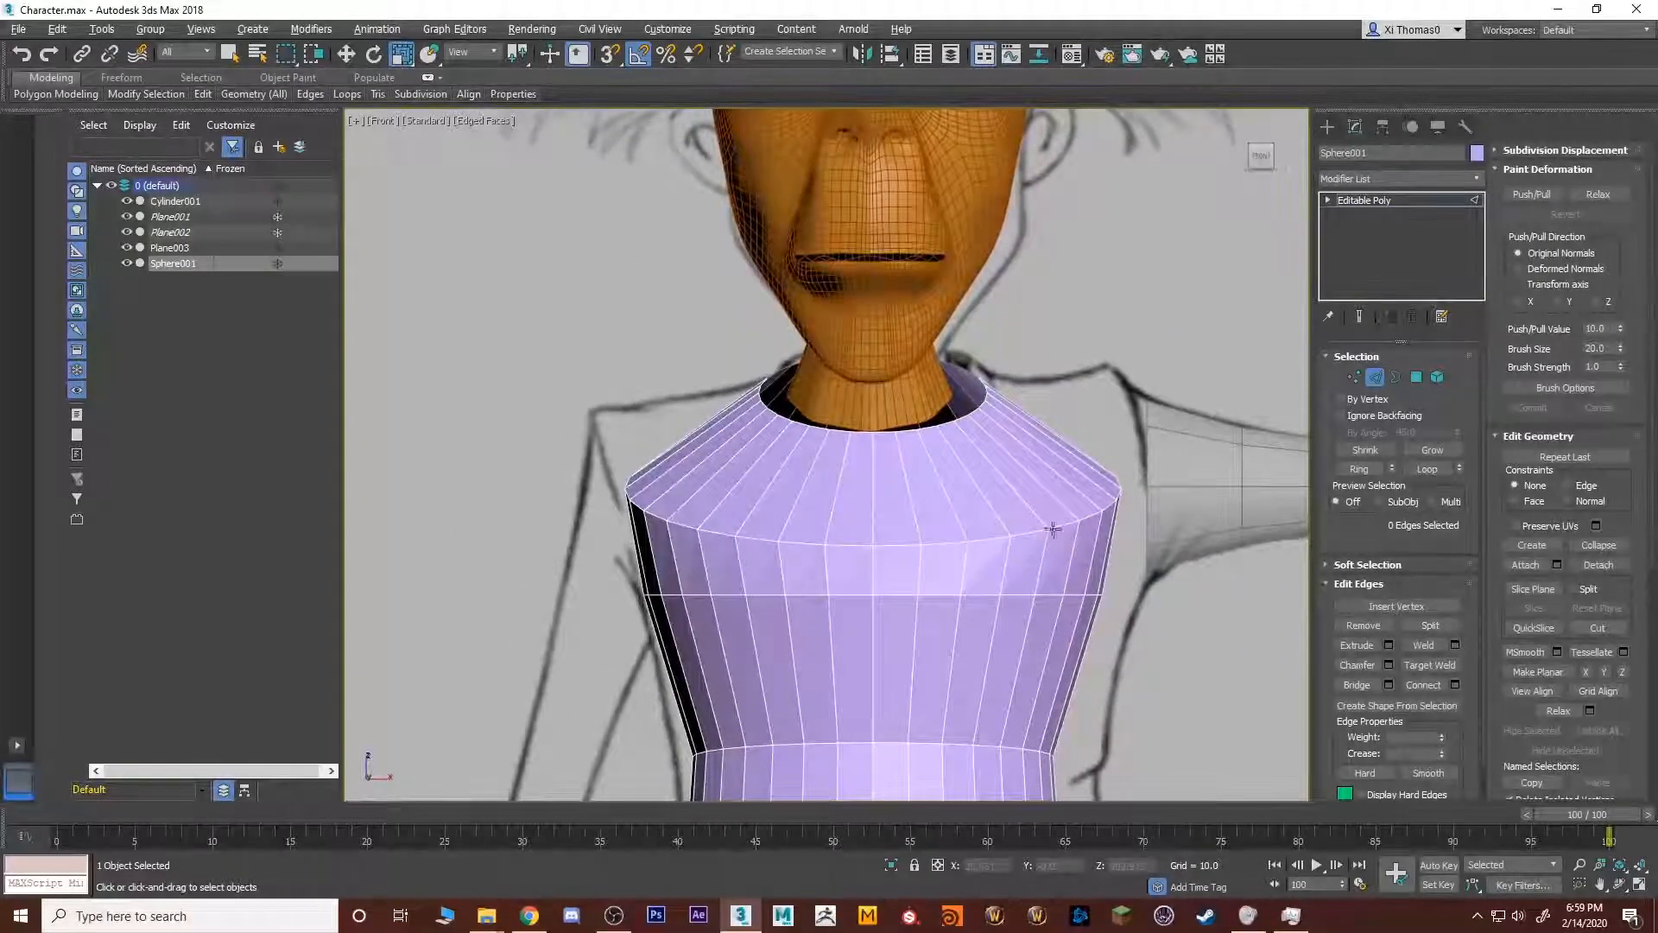
middle_click_drag(1130, 542, 939, 418)
middle_click_drag(1152, 393, 854, 444)
scroll(882, 465, "down", 2)
scroll(826, 440, "down", 3)
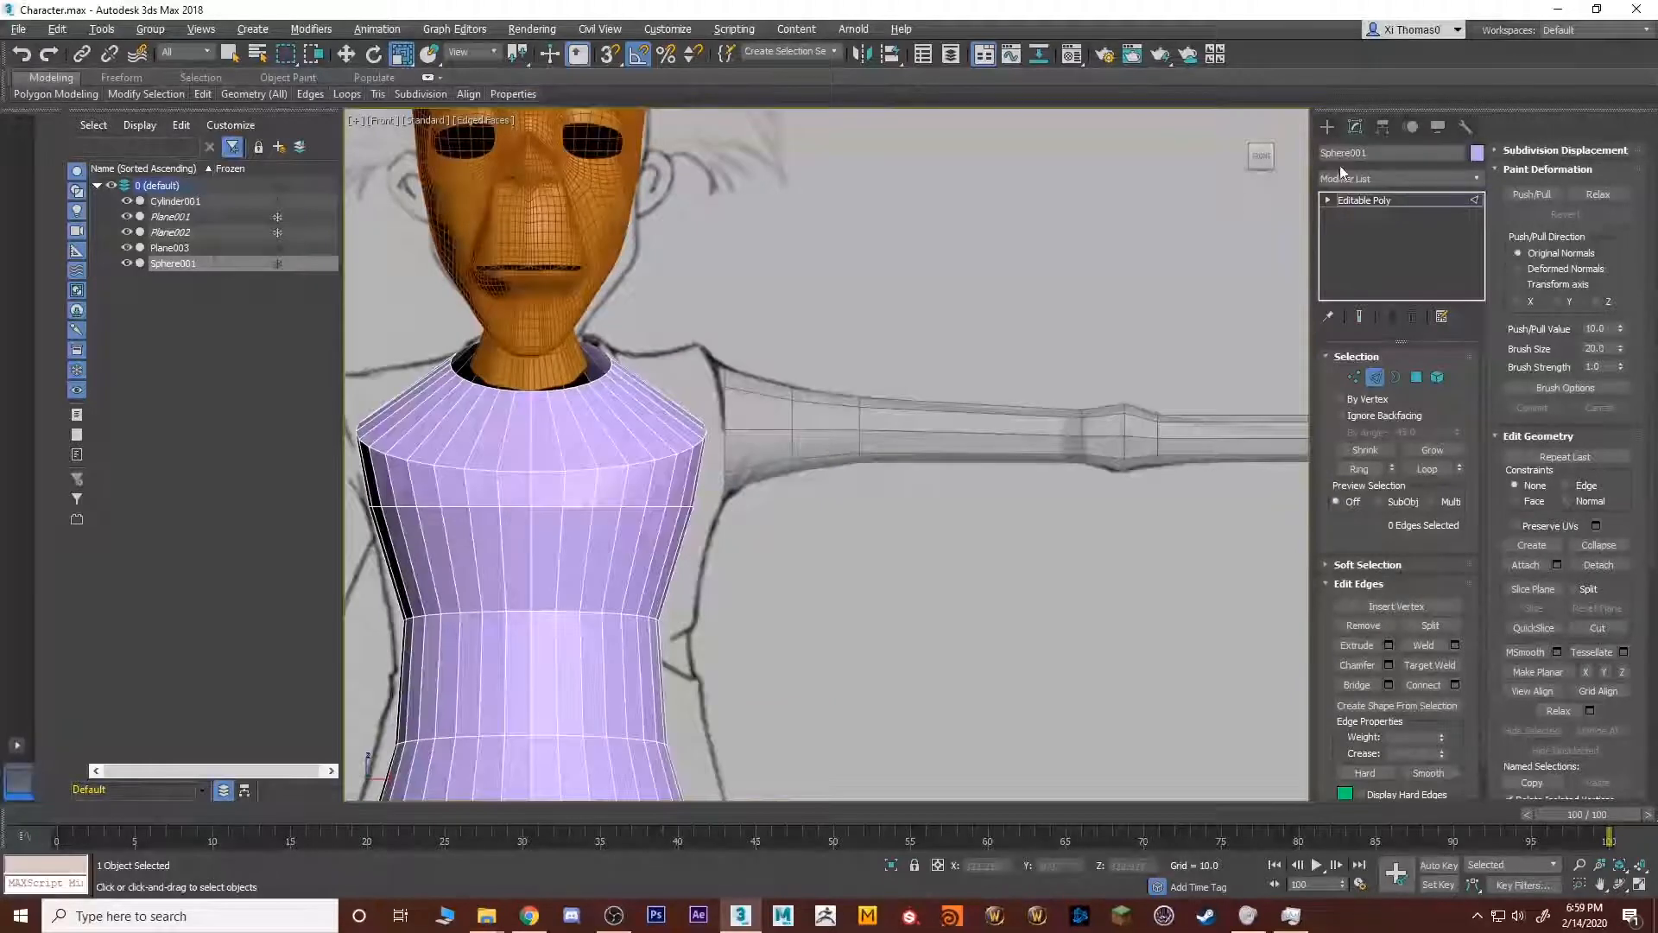
left_click(1365, 199)
scroll(907, 412, "down", 2)
middle_click_drag(906, 411, 1036, 177)
scroll(1036, 177, "up", 2)
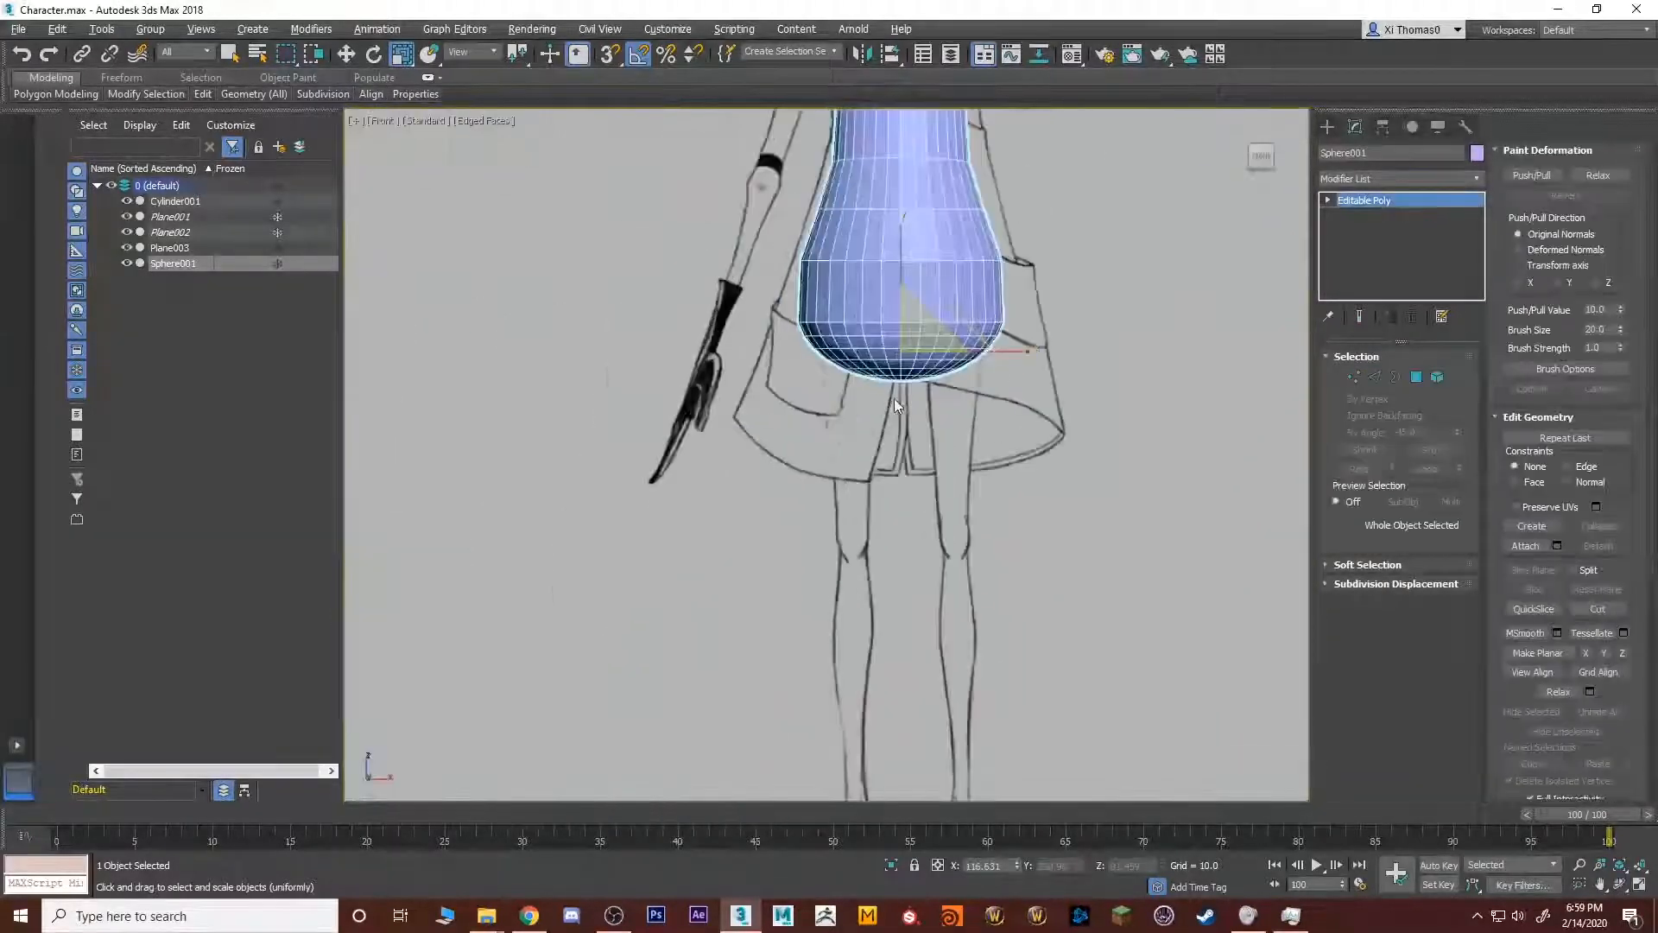
middle_click_drag(919, 513, 852, 671)
scroll(844, 584, "down", 3)
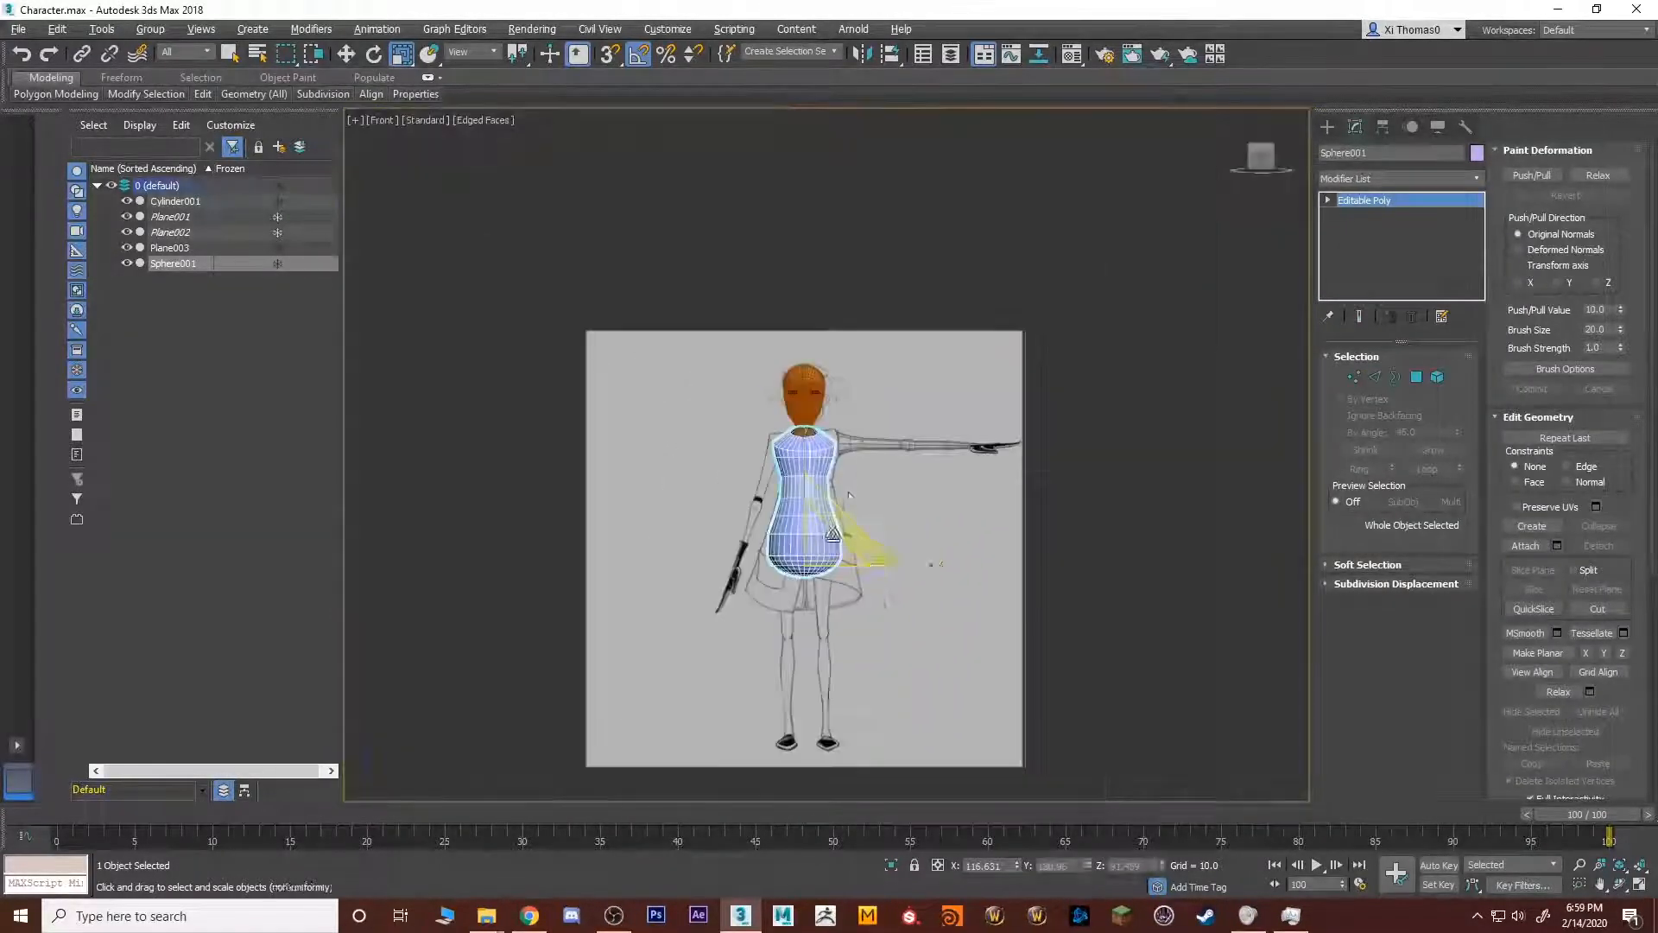
scroll(888, 542, "up", 1)
scroll(888, 542, "up", 3)
middle_click_drag(765, 421, 823, 447)
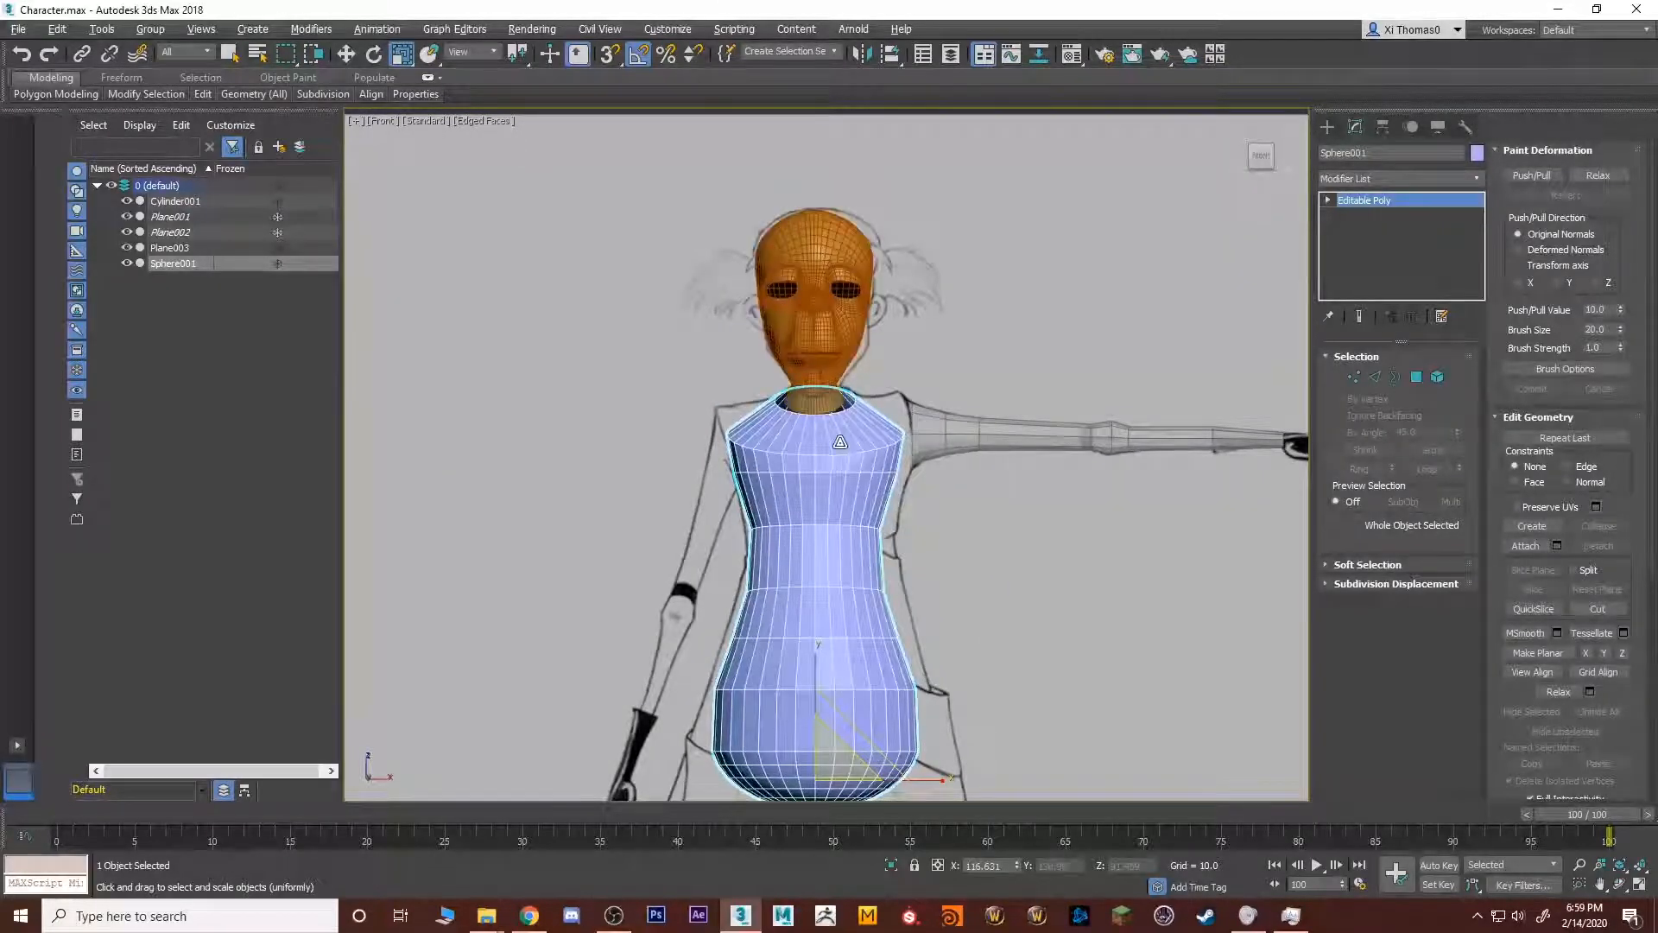
middle_click_drag(887, 437, 715, 431)
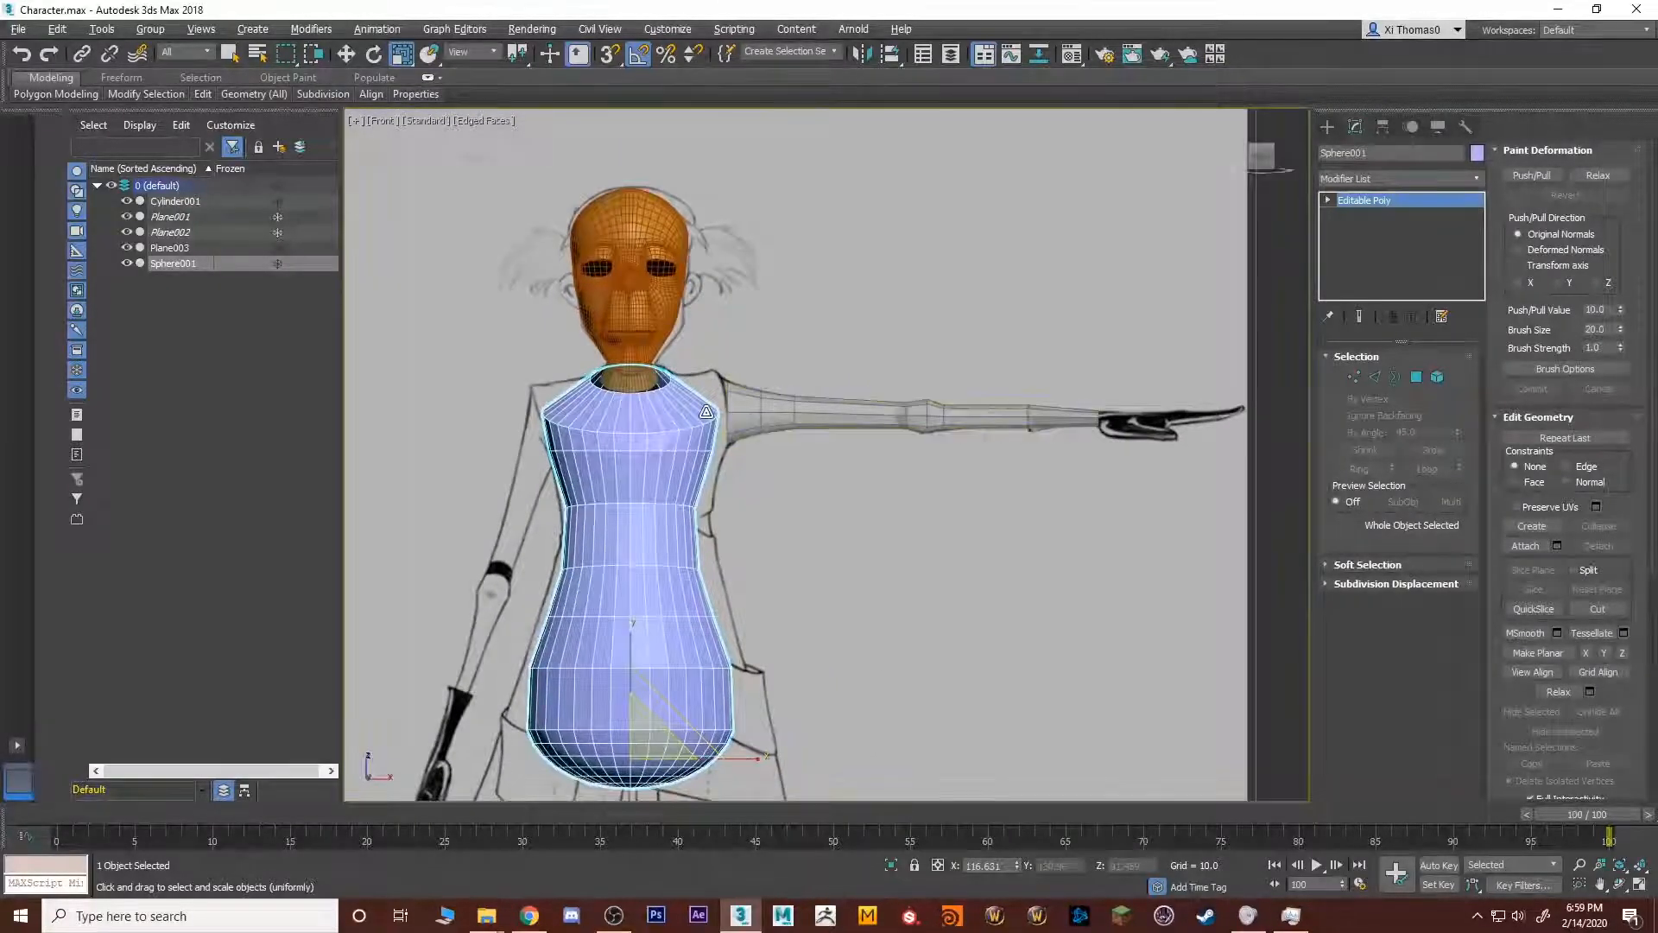
Examine the torso's shoulder and neck opening, and its fit with the head and arm, from several Perspective angles.
scroll(708, 411, "up", 2)
key("p")
middle_click_drag(958, 449, 844, 530, "alt")
scroll(911, 436, "up", 2)
scroll(924, 463, "up", 2)
scroll(745, 619, "up", 2)
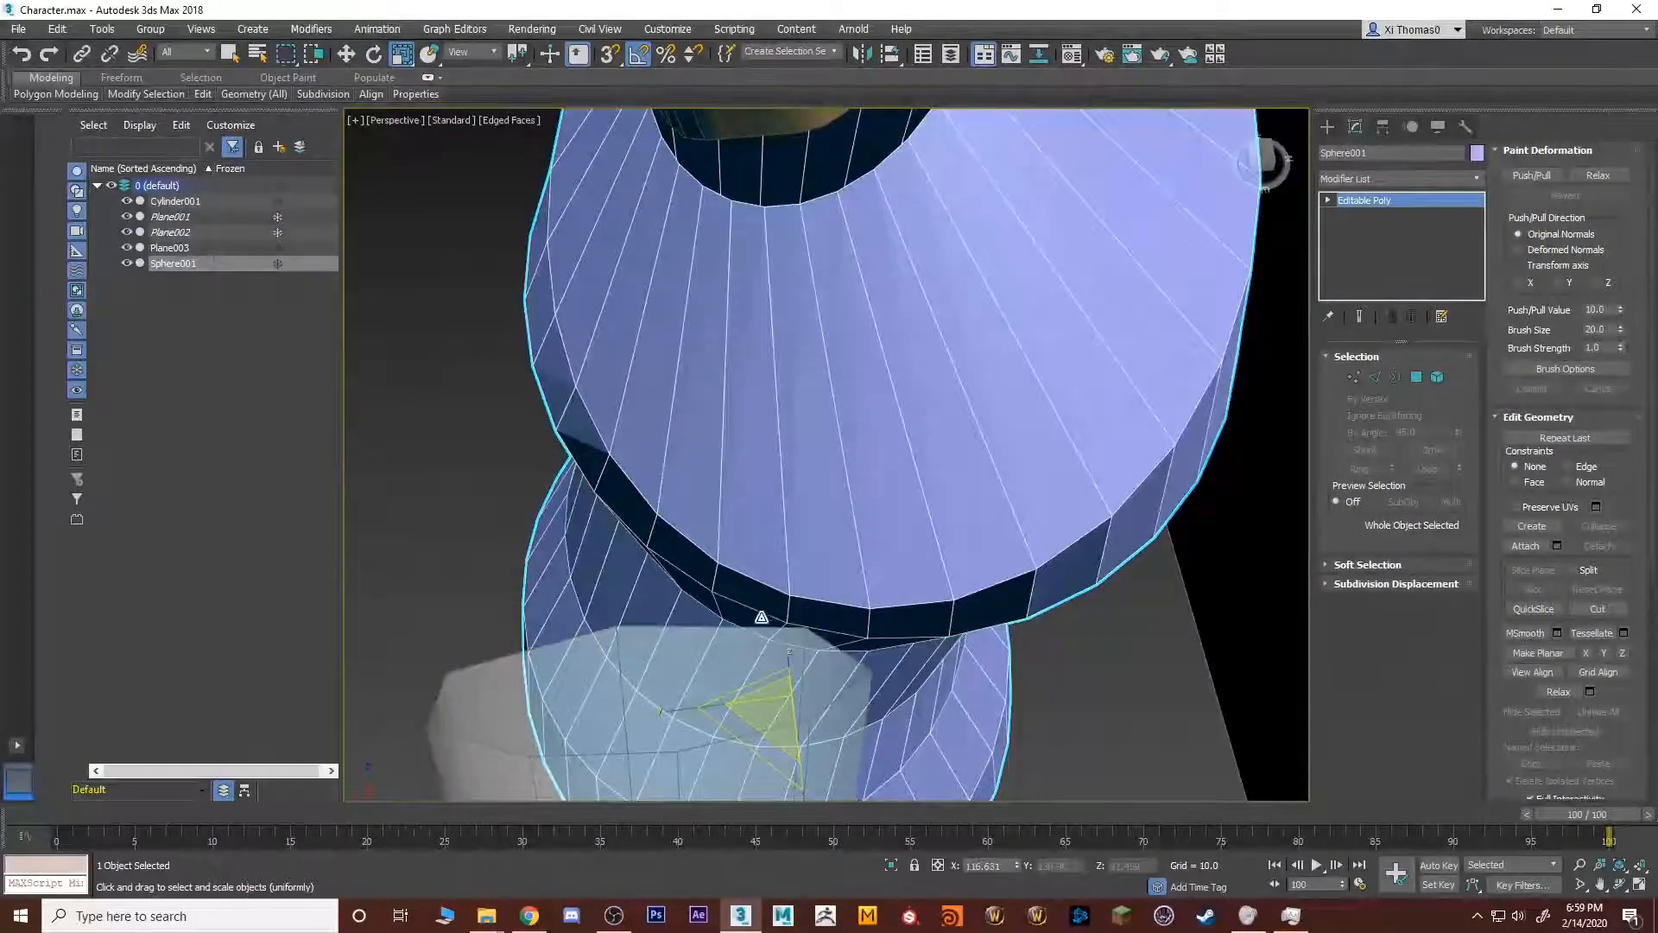
middle_click_drag(748, 444, 1008, 347, "alt")
scroll(951, 415, "down", 3)
middle_click_drag(890, 496, 961, 440, "alt")
scroll(960, 439, "down", 4)
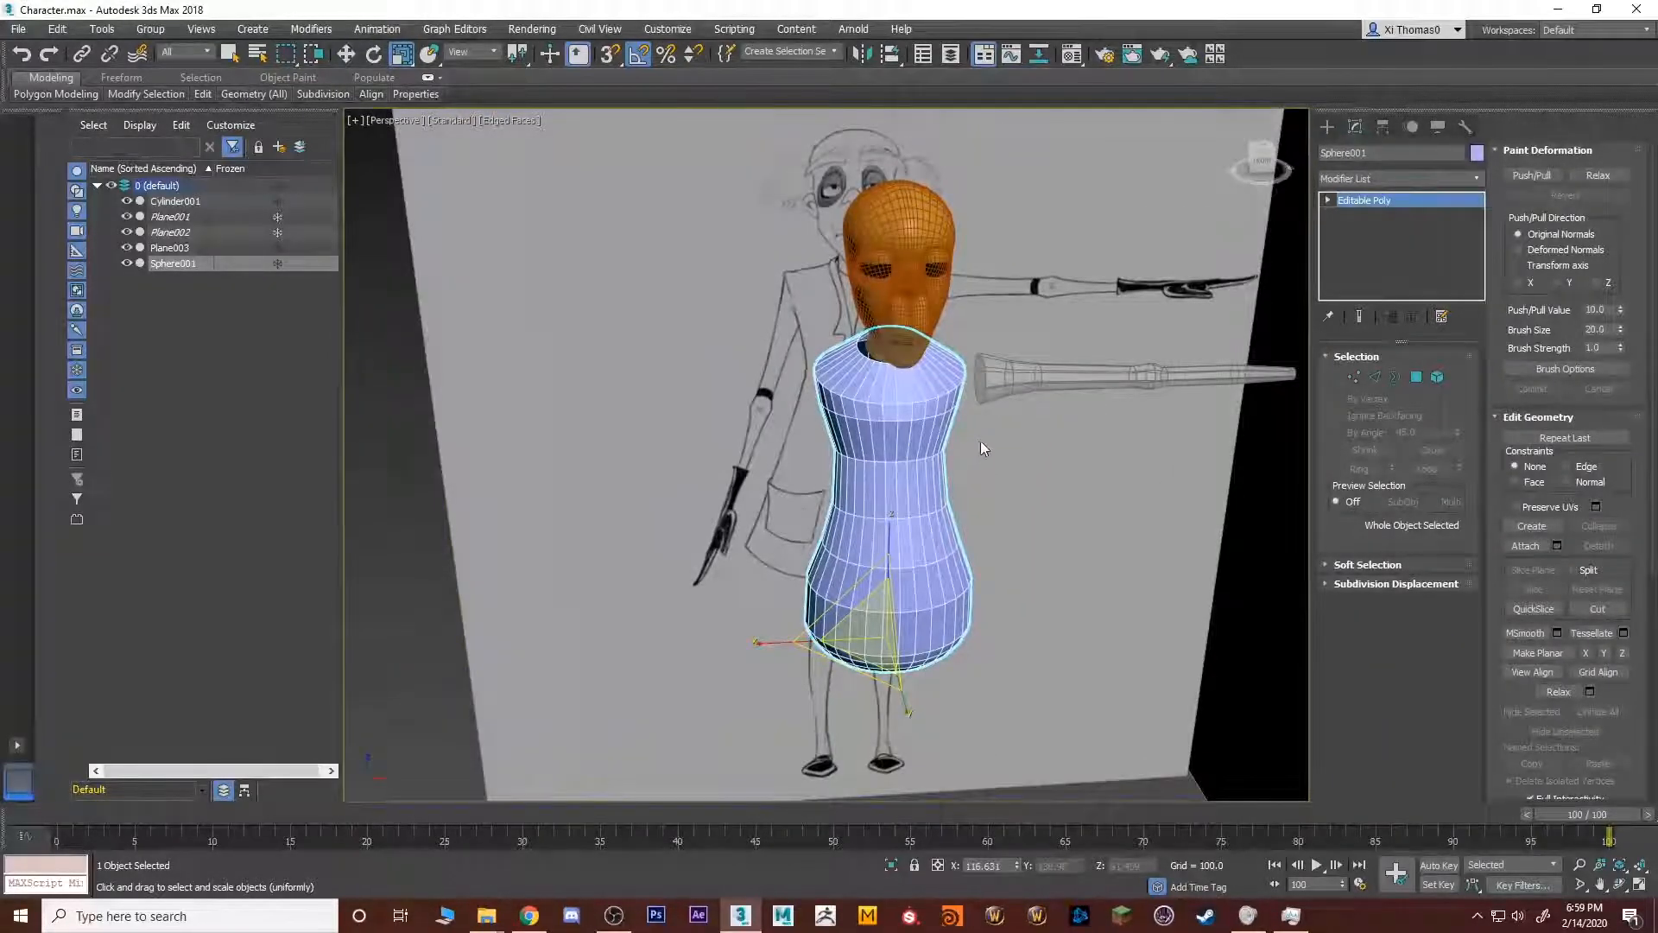